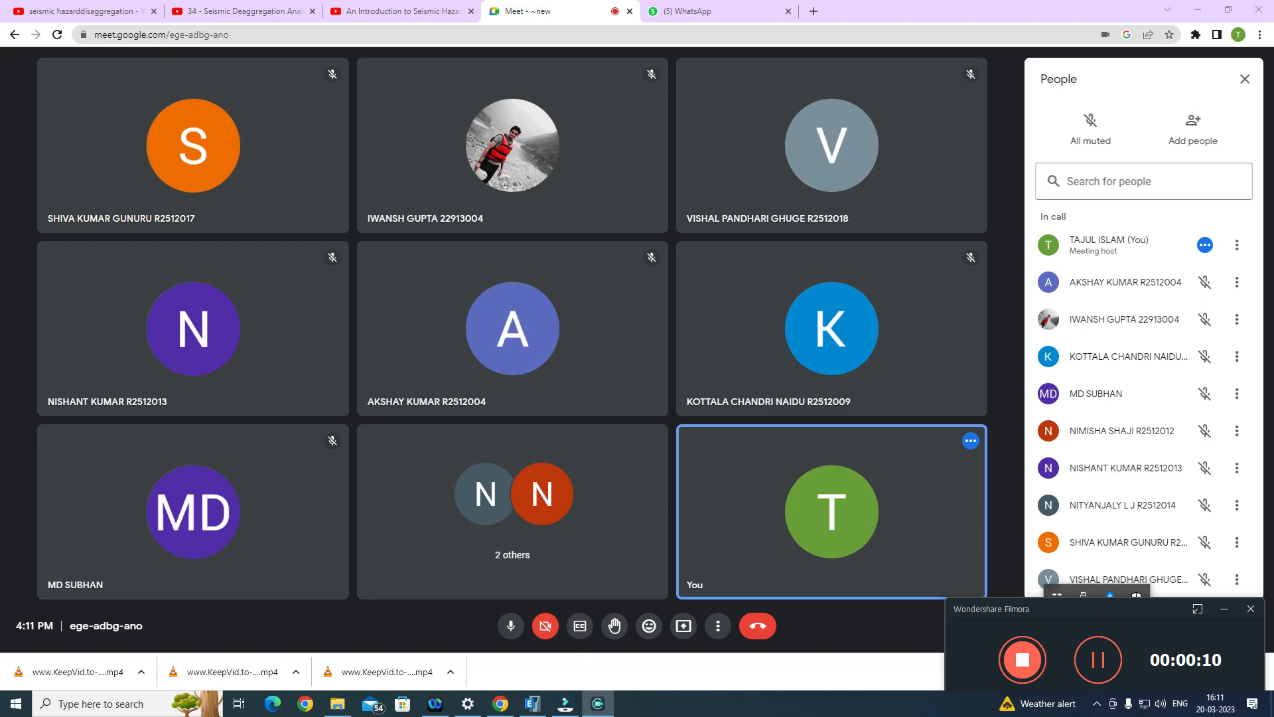
Step: Present the entire screen to the Google Meet call and switch to the 10 Storey model in ETABS
{"action": "left_click", "coordinate": [685, 627]}
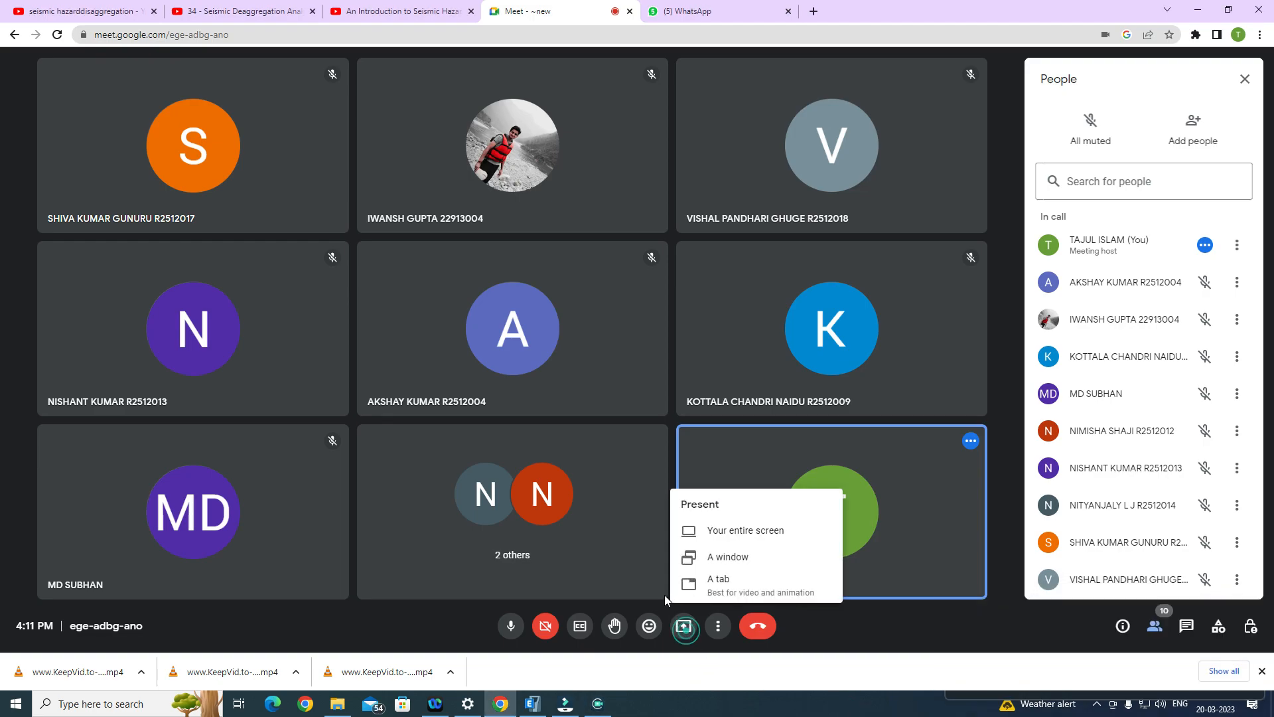
{"action": "left_click", "coordinate": [762, 531]}
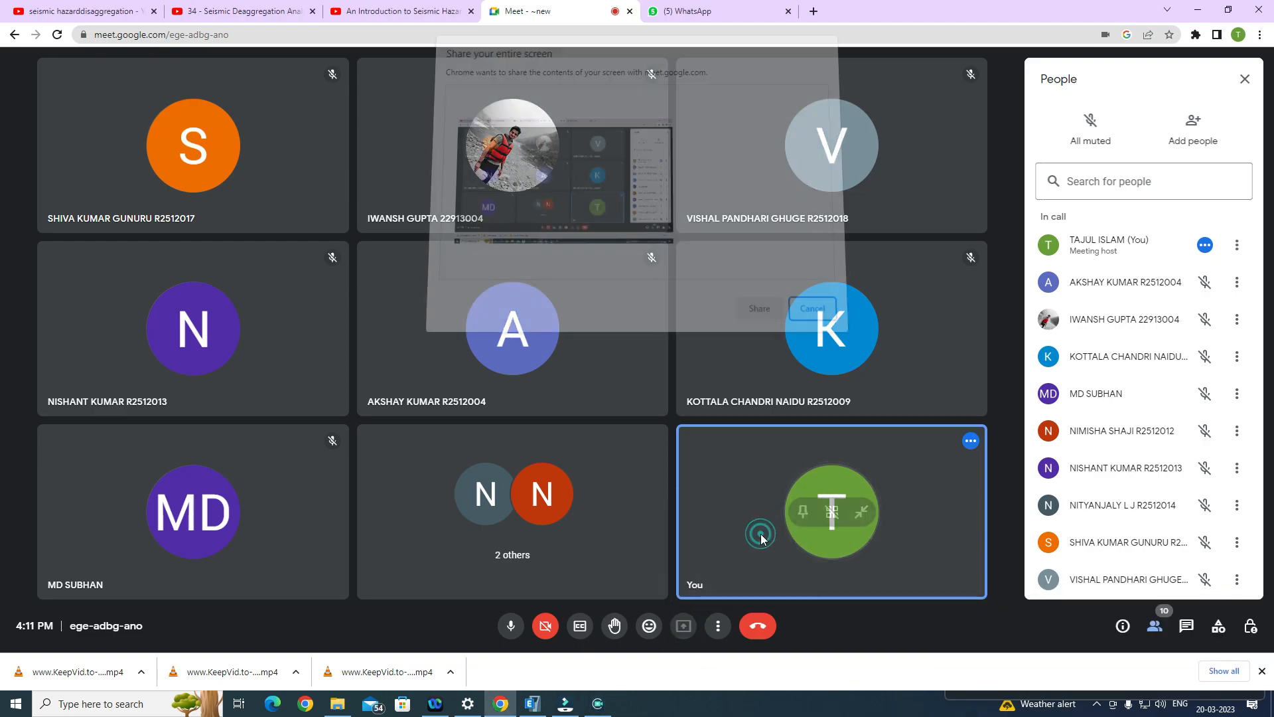
{"action": "left_click", "coordinate": [745, 308]}
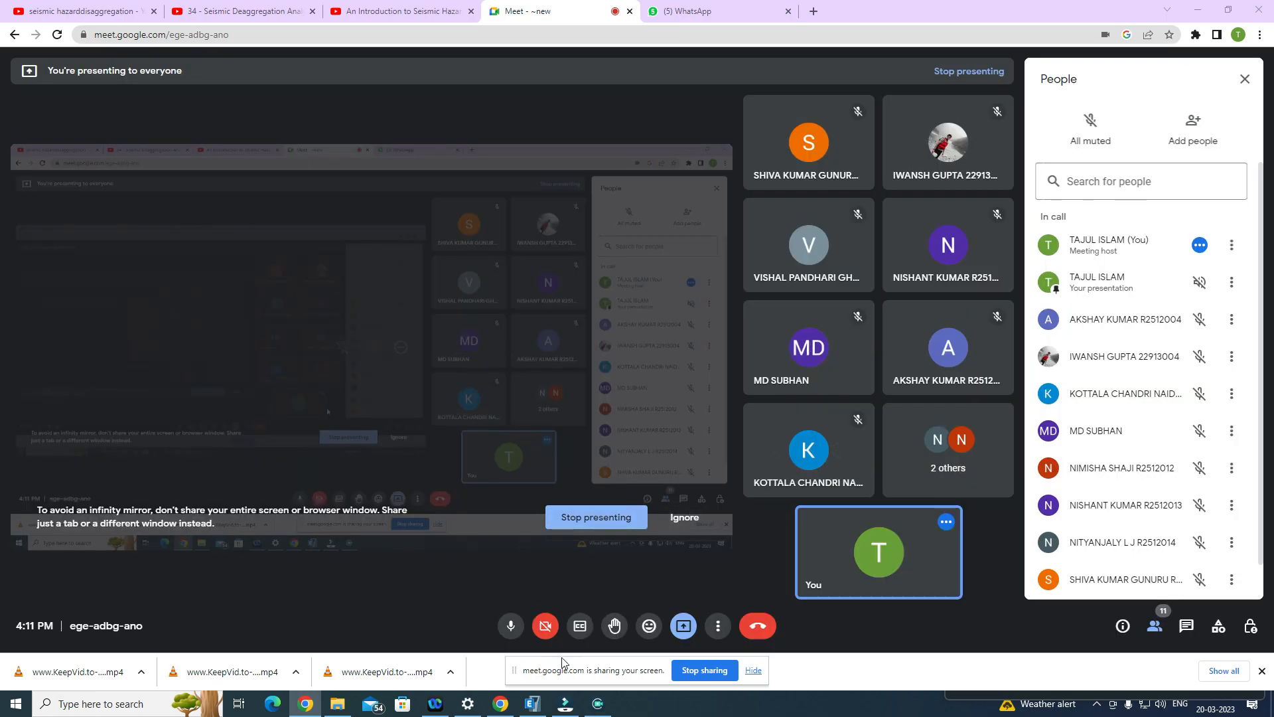
{"action": "left_click", "coordinate": [536, 705]}
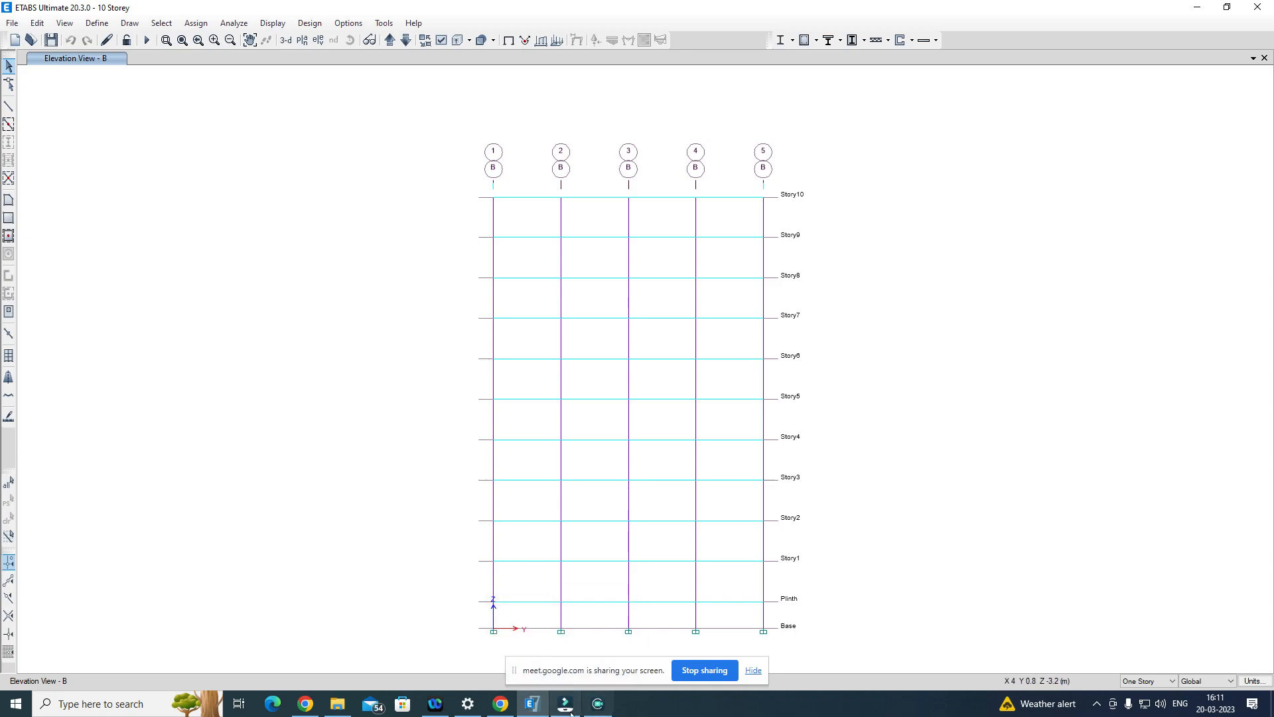
{"action": "left_click", "coordinate": [147, 189]}
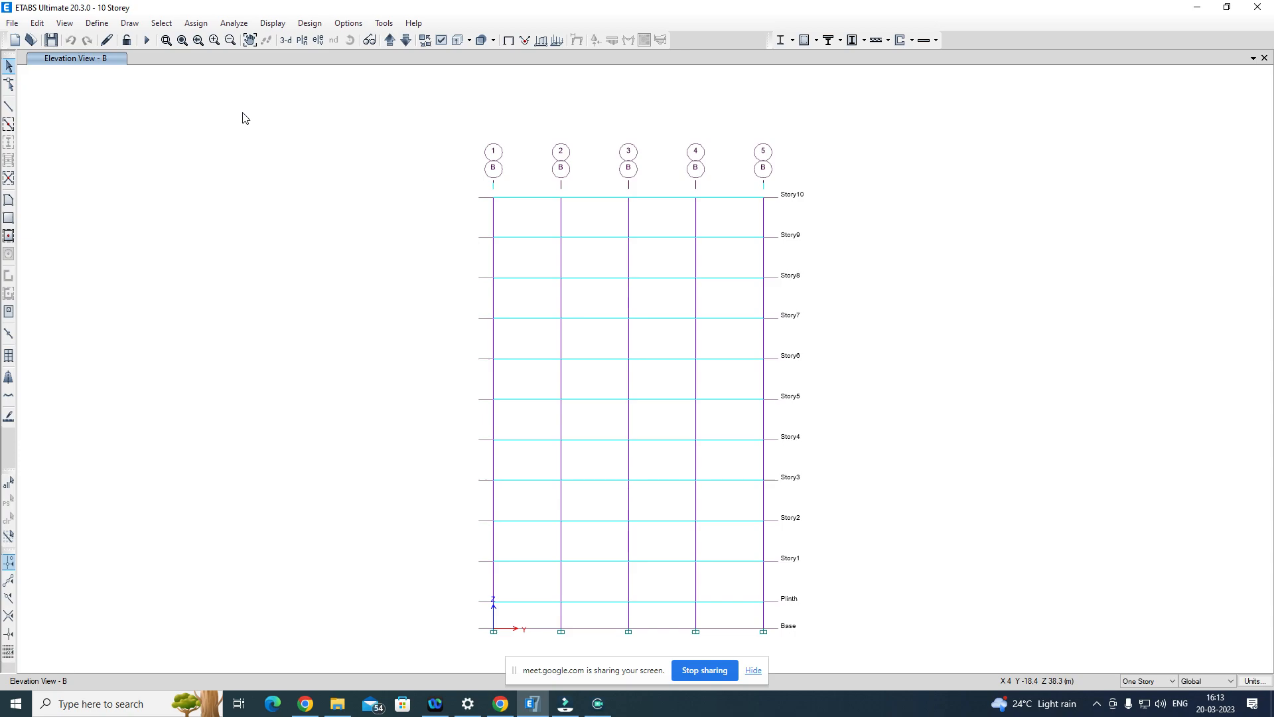
Step: Switch back to the Google Meet call in Chrome and admit the participant waiting to join
{"action": "left_click", "coordinate": [502, 705]}
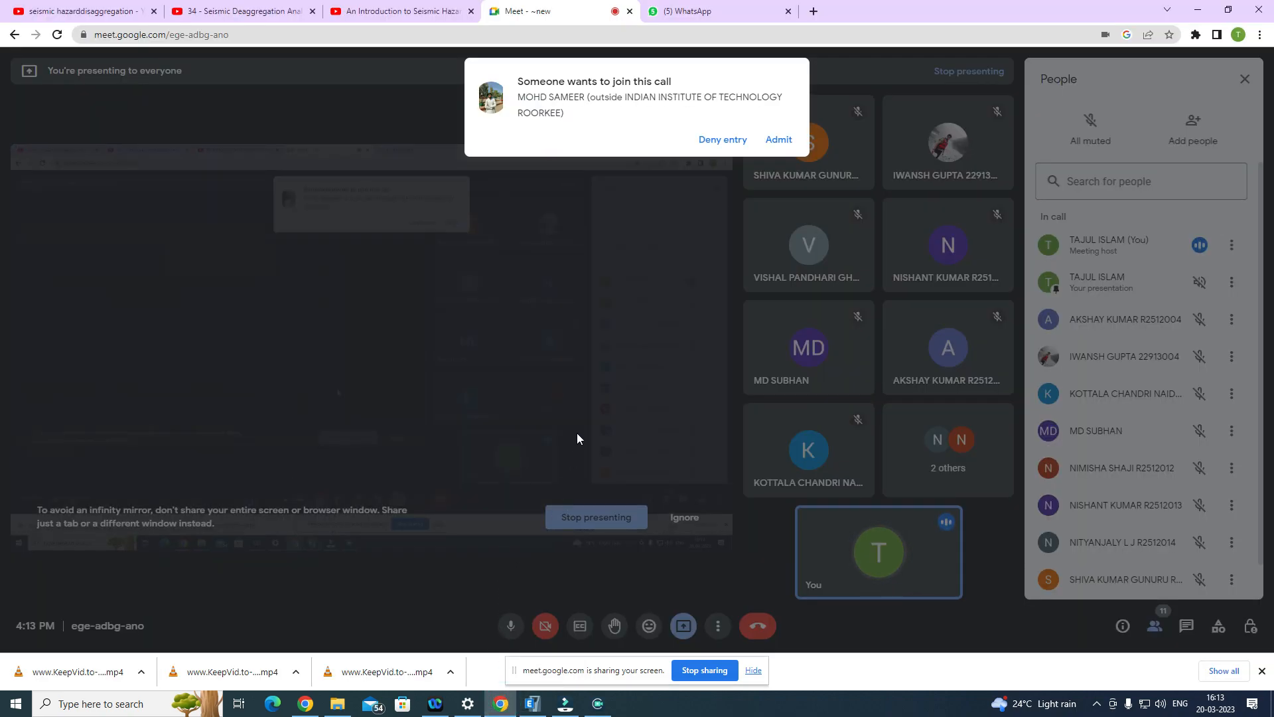
{"action": "left_click", "coordinate": [778, 139]}
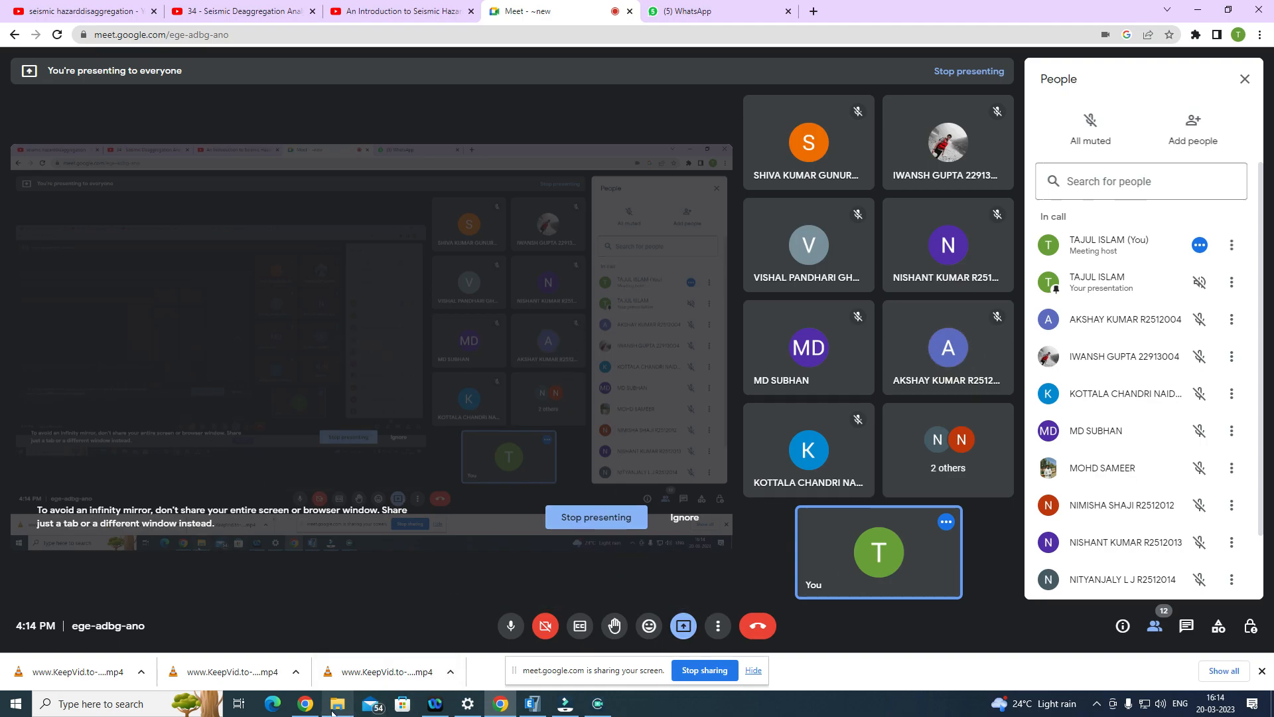
{"action": "left_click", "coordinate": [354, 709]}
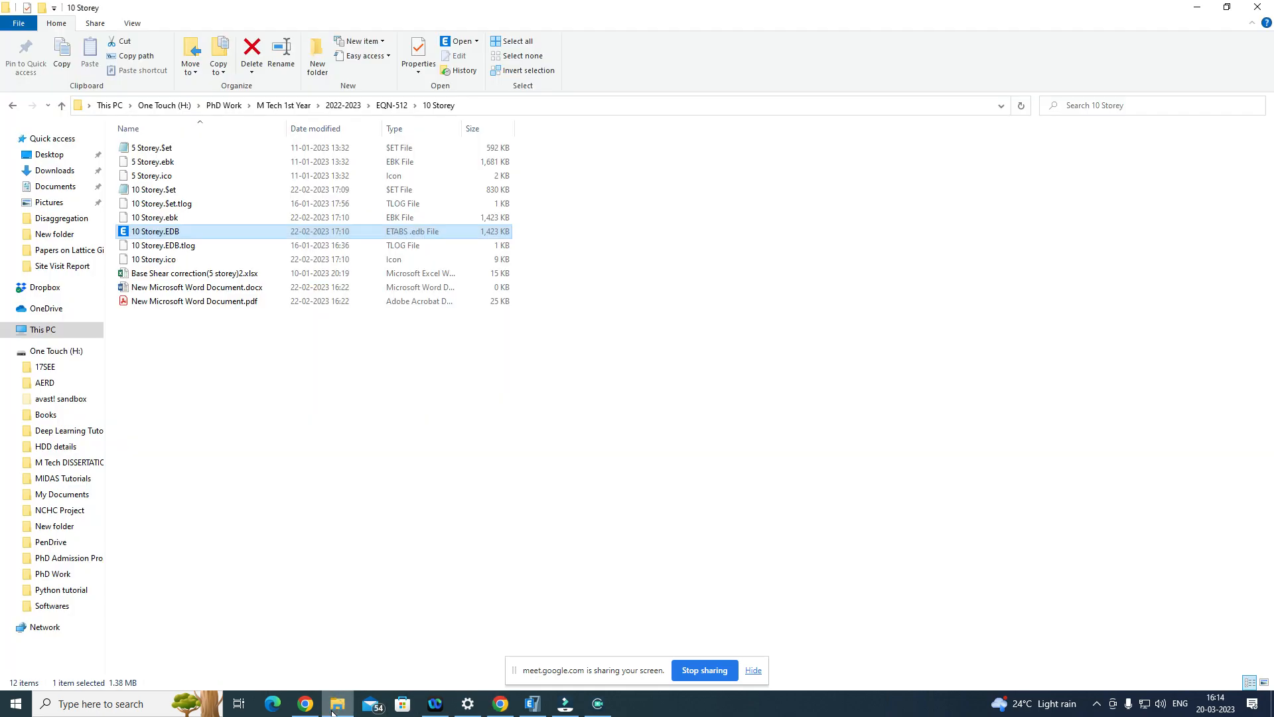
{"action": "left_click", "coordinate": [503, 709]}
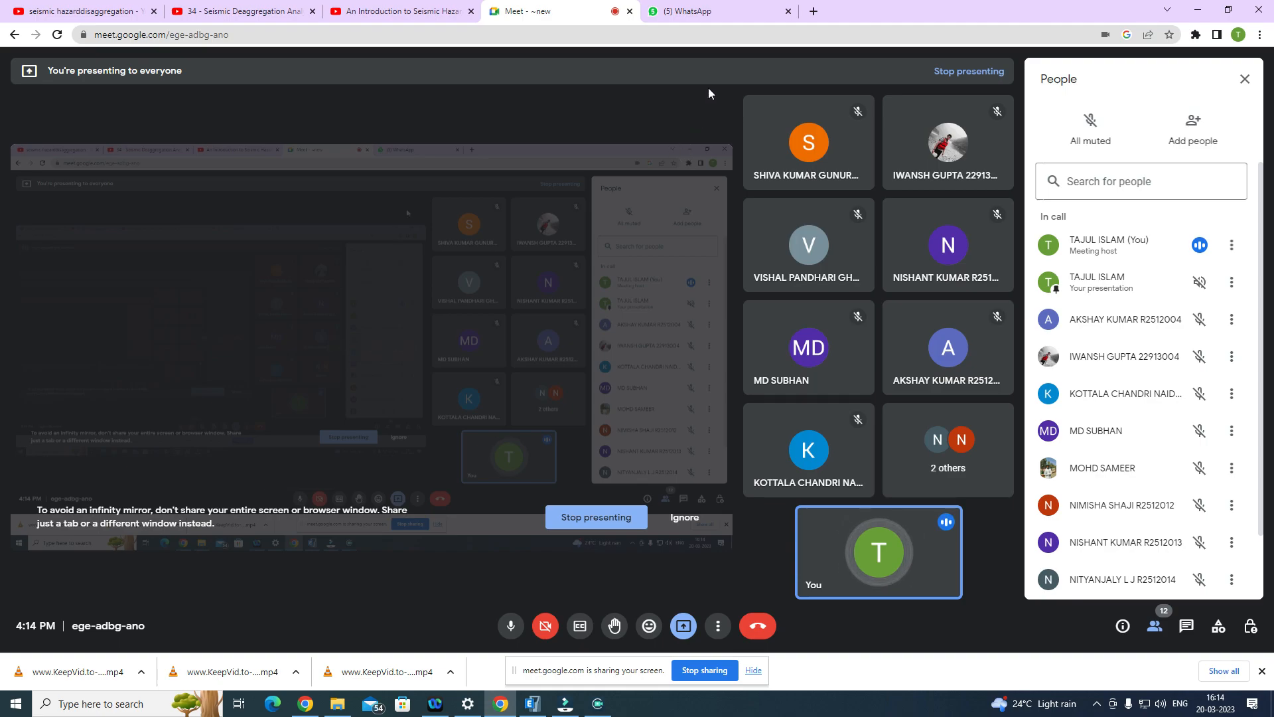
Step: Search Google in a new tab for "peer ground motion database" and open the PEER Center's Ground Motion Database site
{"action": "left_click", "coordinate": [813, 11]}
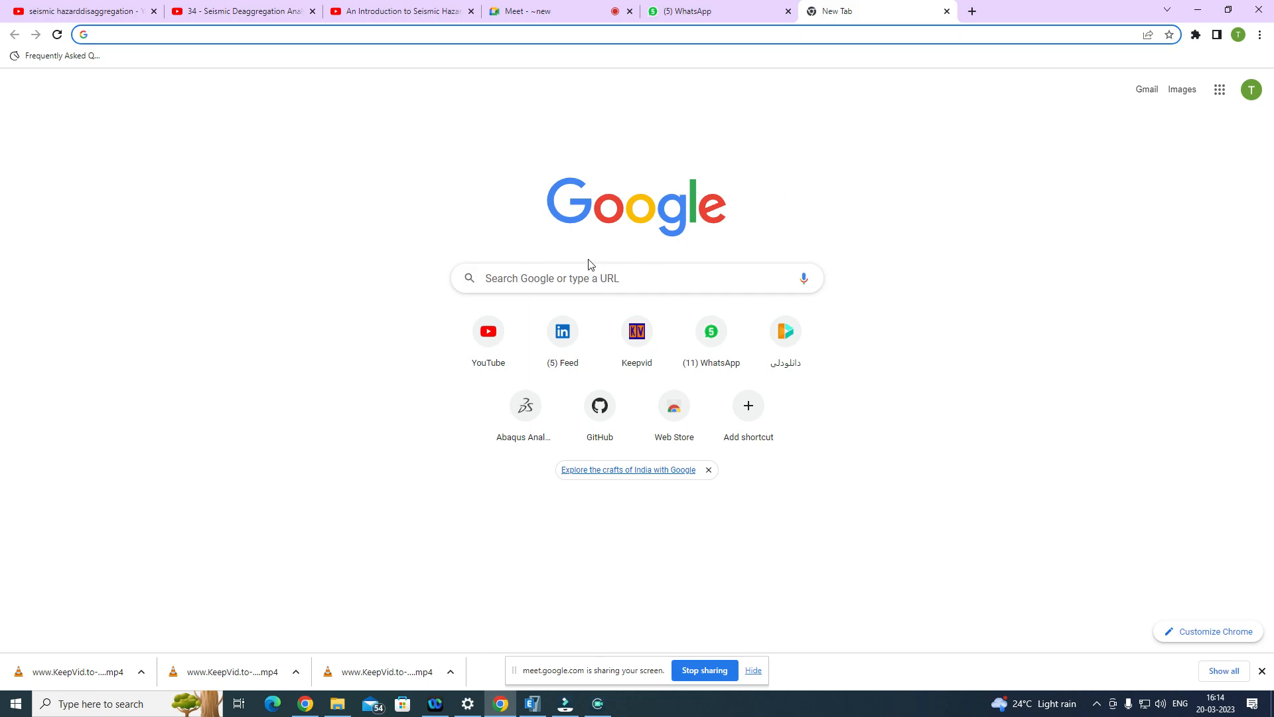
{"action": "left_click", "coordinate": [622, 276]}
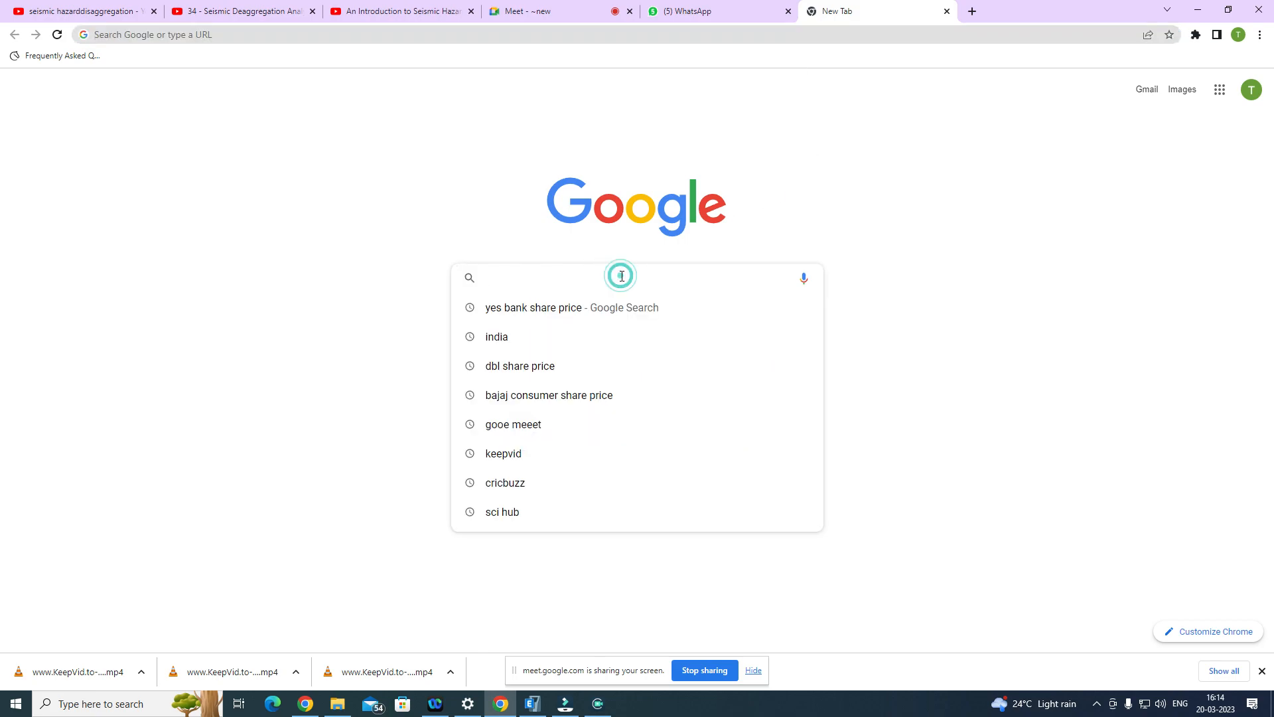
{"action": "type", "text": "peer"}
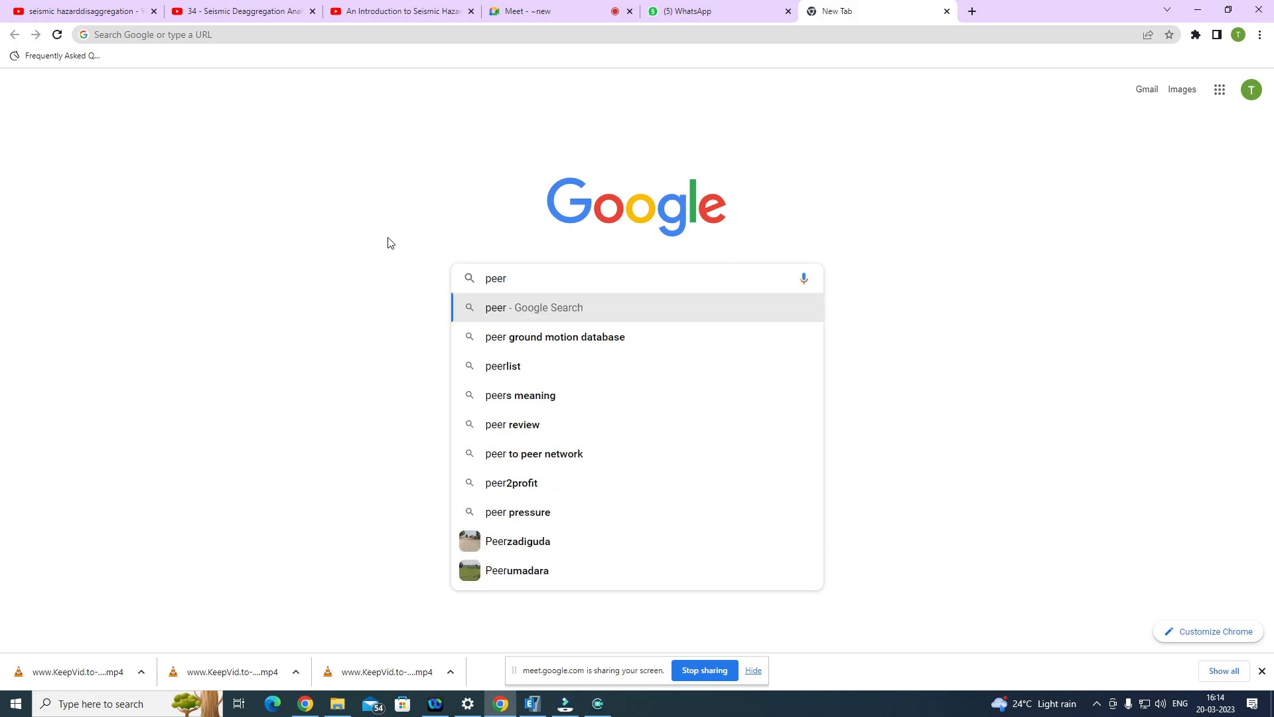
{"action": "left_click", "coordinate": [534, 336]}
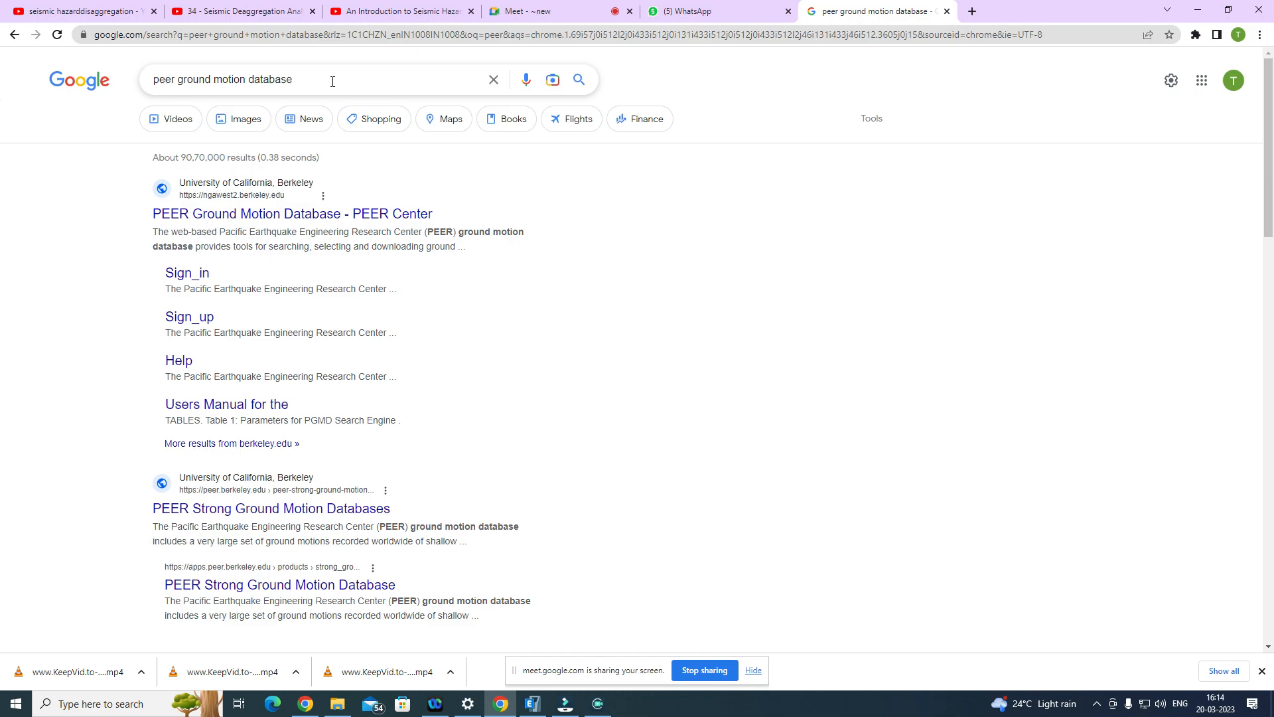
{"action": "left_click", "coordinate": [246, 219]}
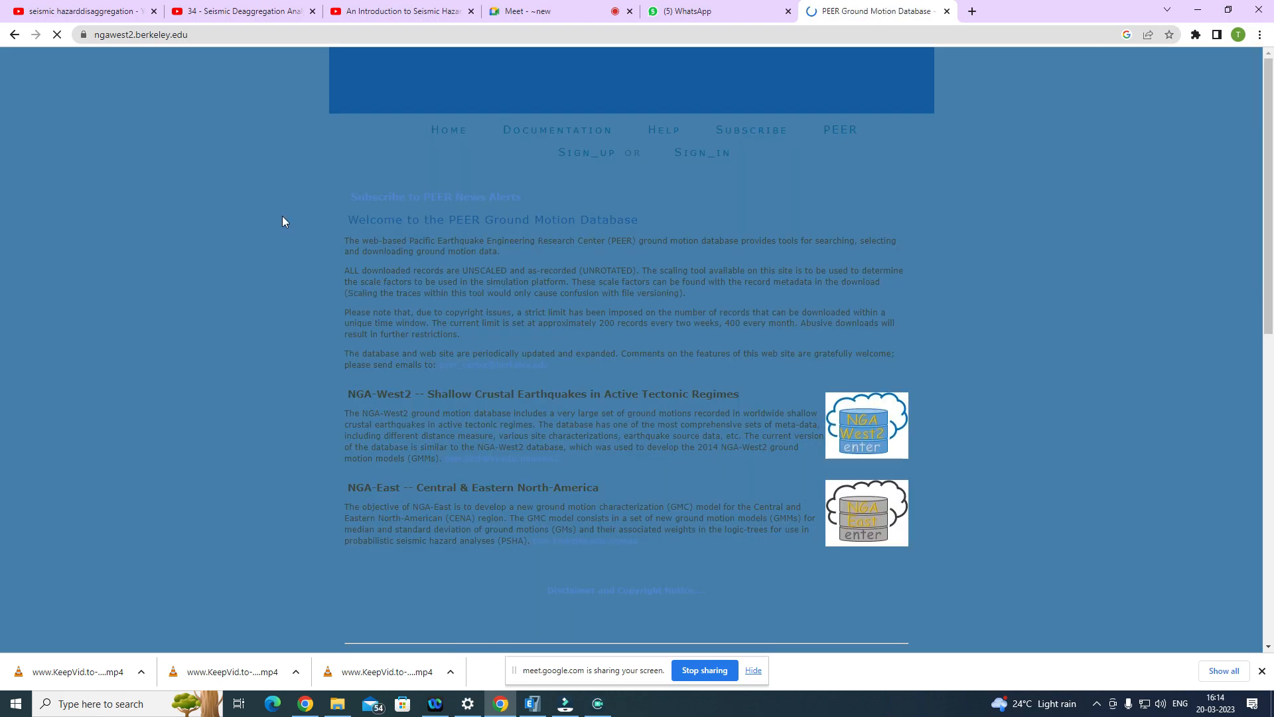
Step: Enter the NGA-West2 database for shallow crustal earthquakes in active tectonic regimes
{"action": "scroll", "coordinate": [745, 398], "scroll_direction": "down", "scroll_amount": 2}
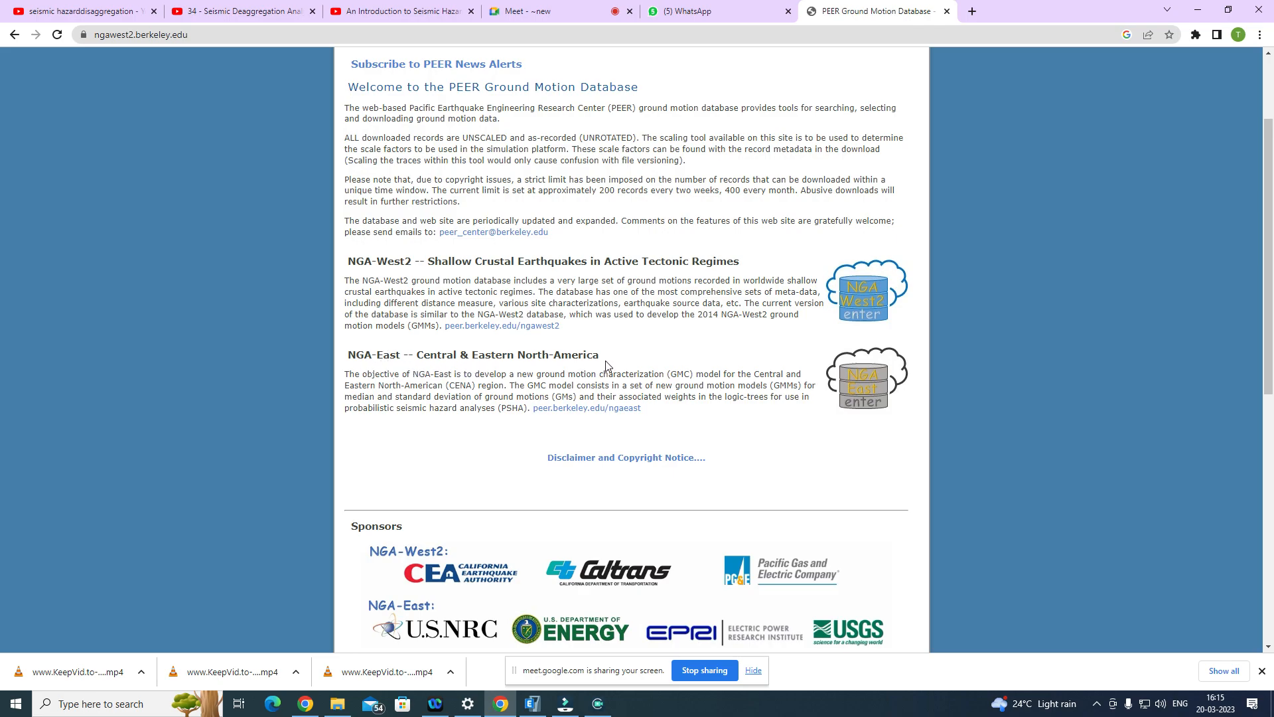
{"action": "left_click_drag", "start_coordinate": [598, 355], "coordinate": [350, 359]}
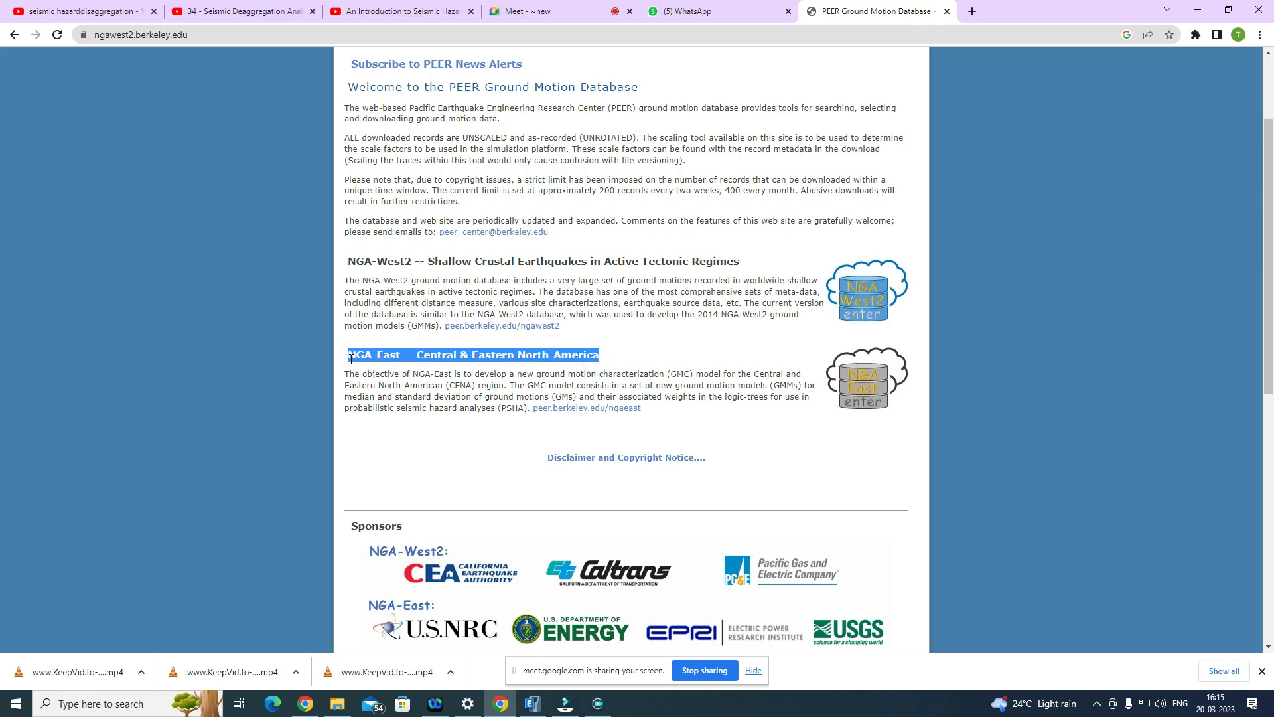
{"action": "left_click", "coordinate": [610, 361]}
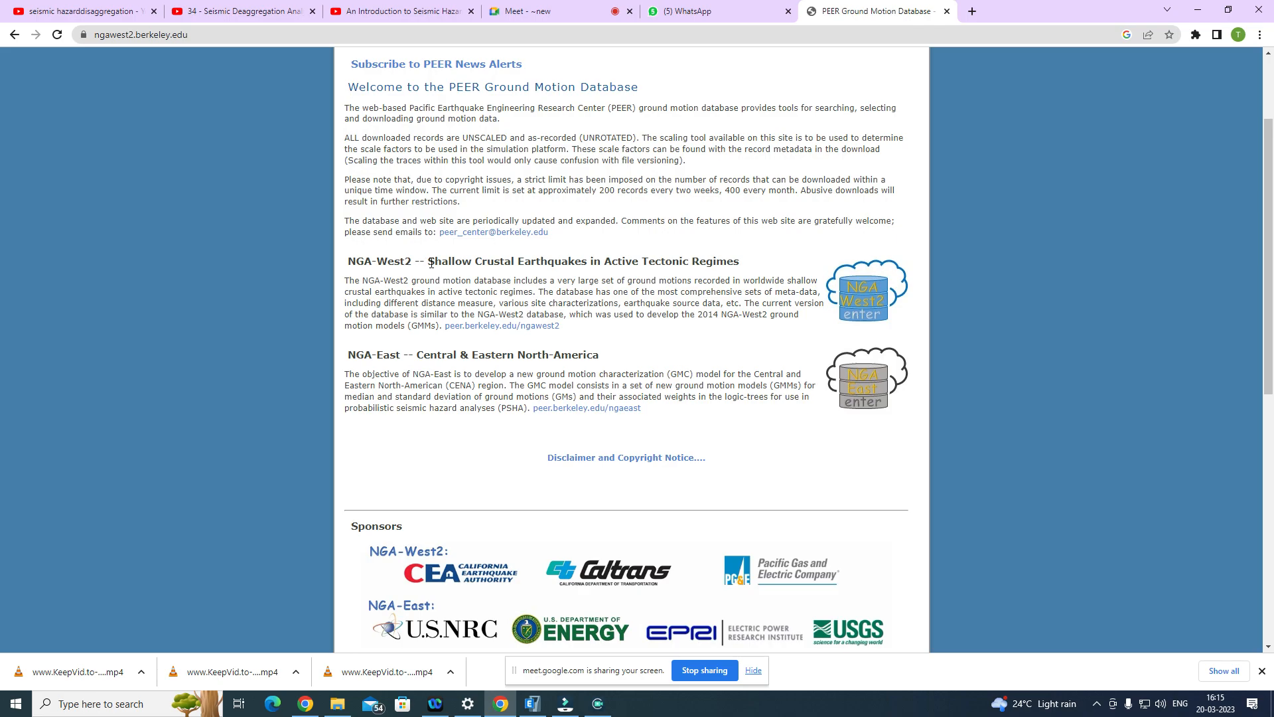
{"action": "left_click_drag", "start_coordinate": [428, 261], "coordinate": [436, 261]}
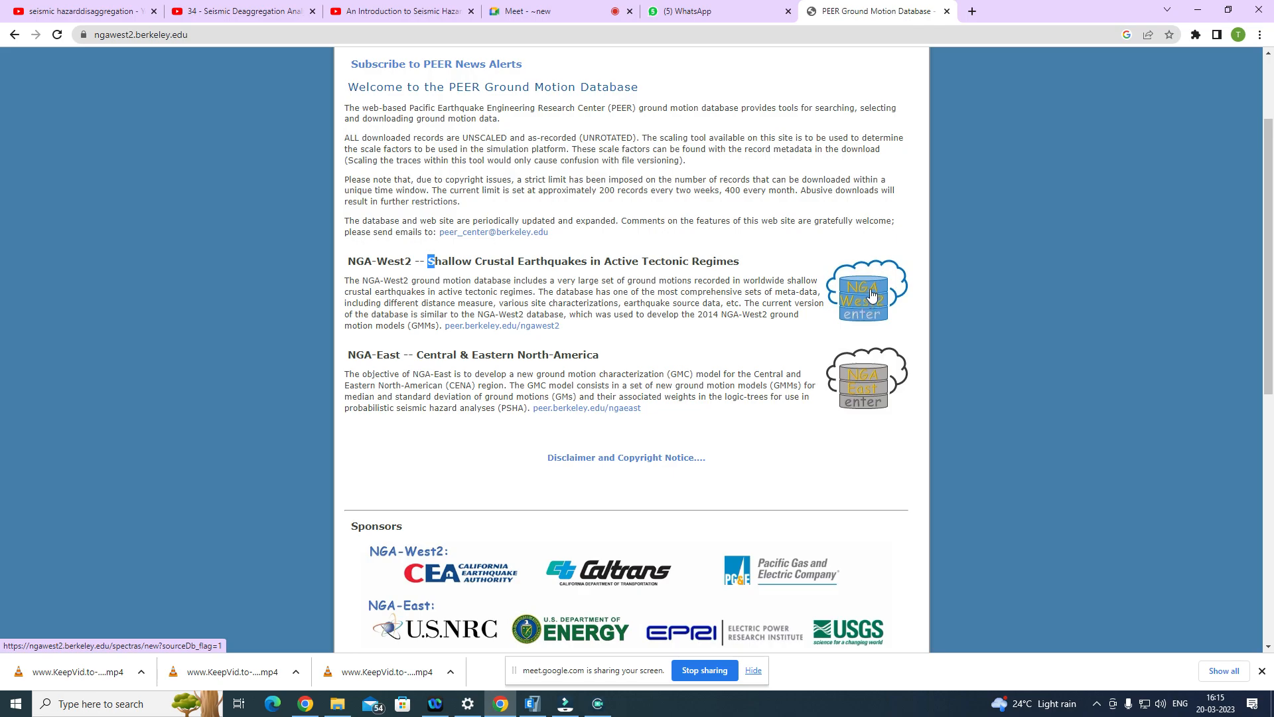
{"action": "left_click", "coordinate": [863, 318]}
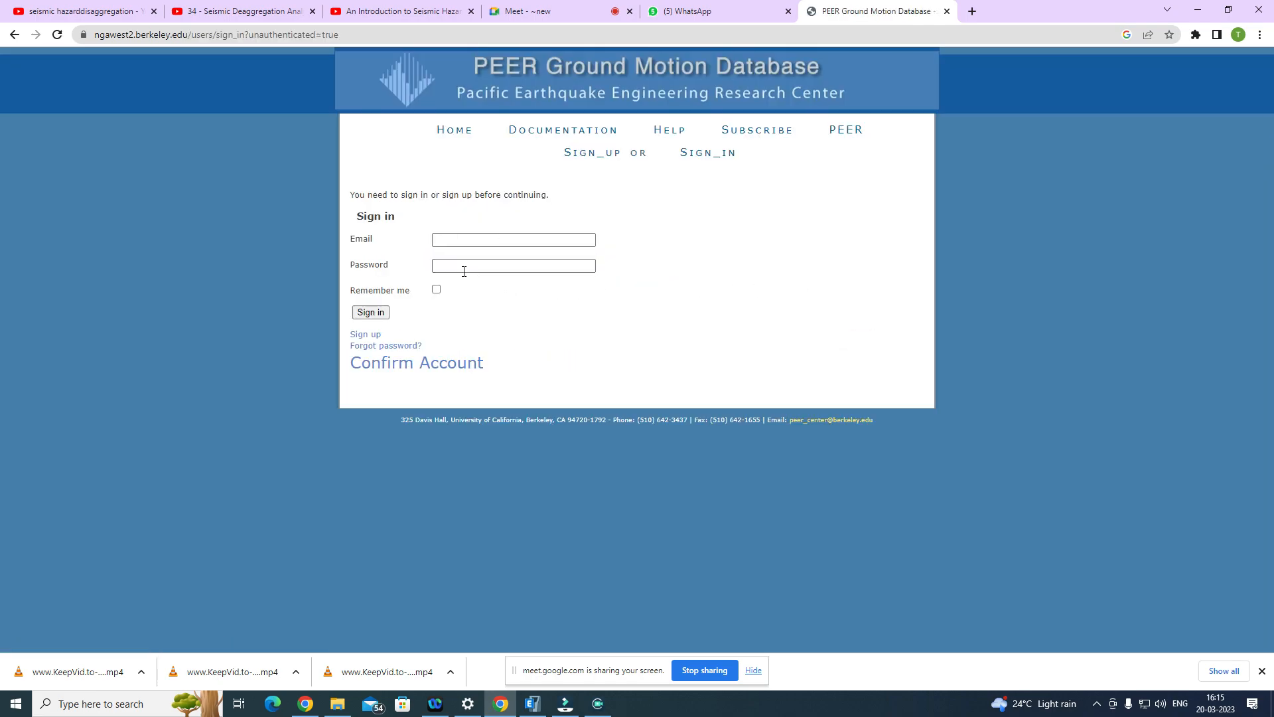
Step: Sign in to the PEER database with the account e-mail and password, and decline saving the password in the browser
{"action": "left_click", "coordinate": [477, 243]}
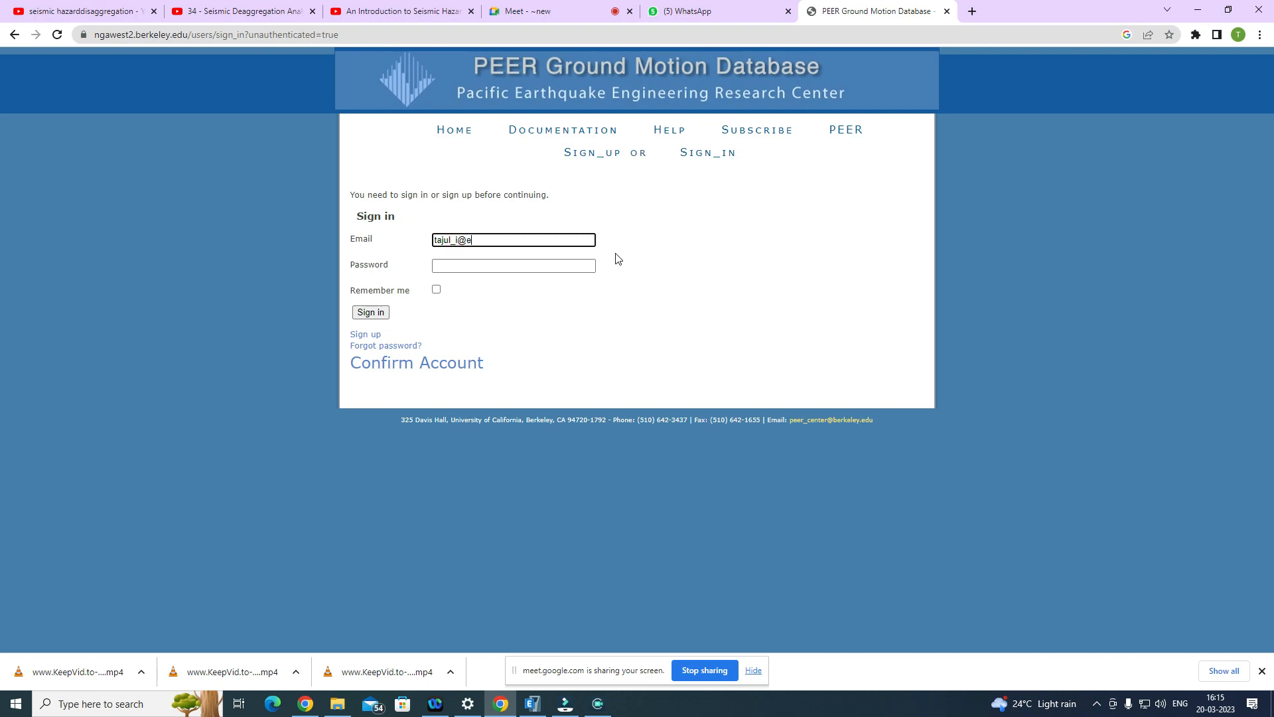
{"action": "left_click", "coordinate": [520, 265]}
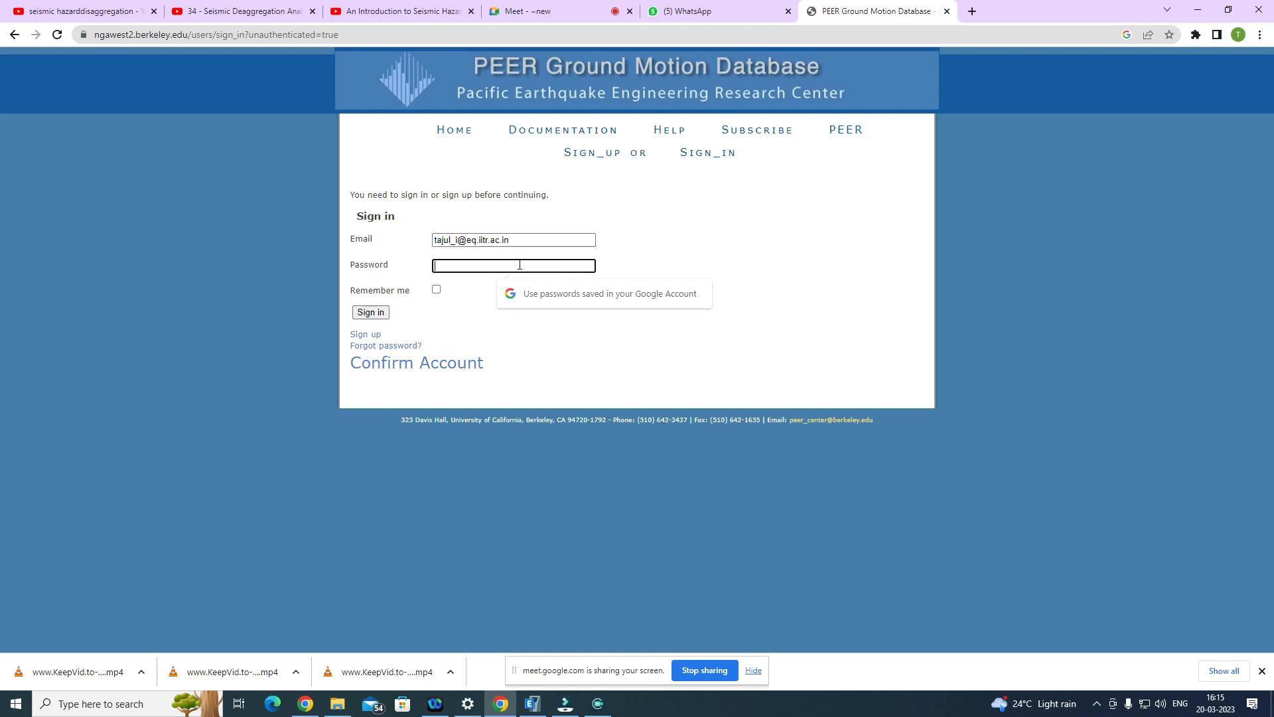
{"action": "type", "text": "***"}
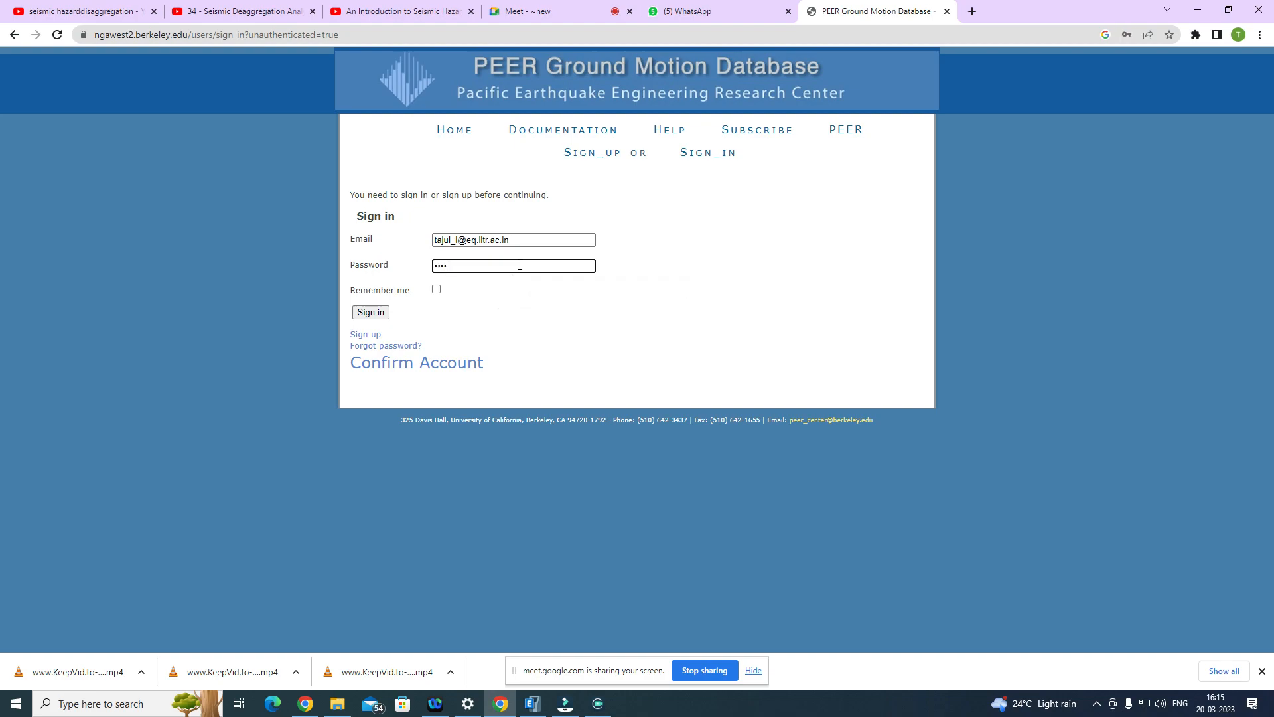
{"action": "type", "text": "**"}
{"action": "key", "text": "Return"}
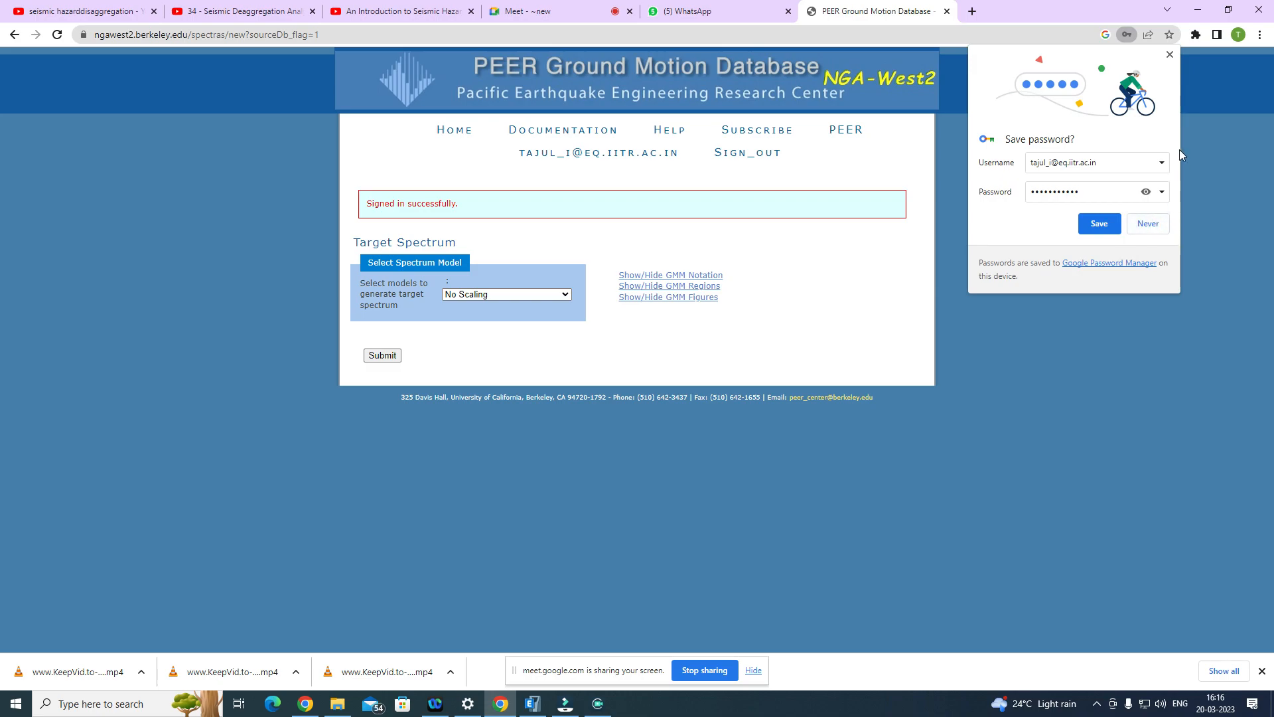
{"action": "left_click", "coordinate": [1155, 224]}
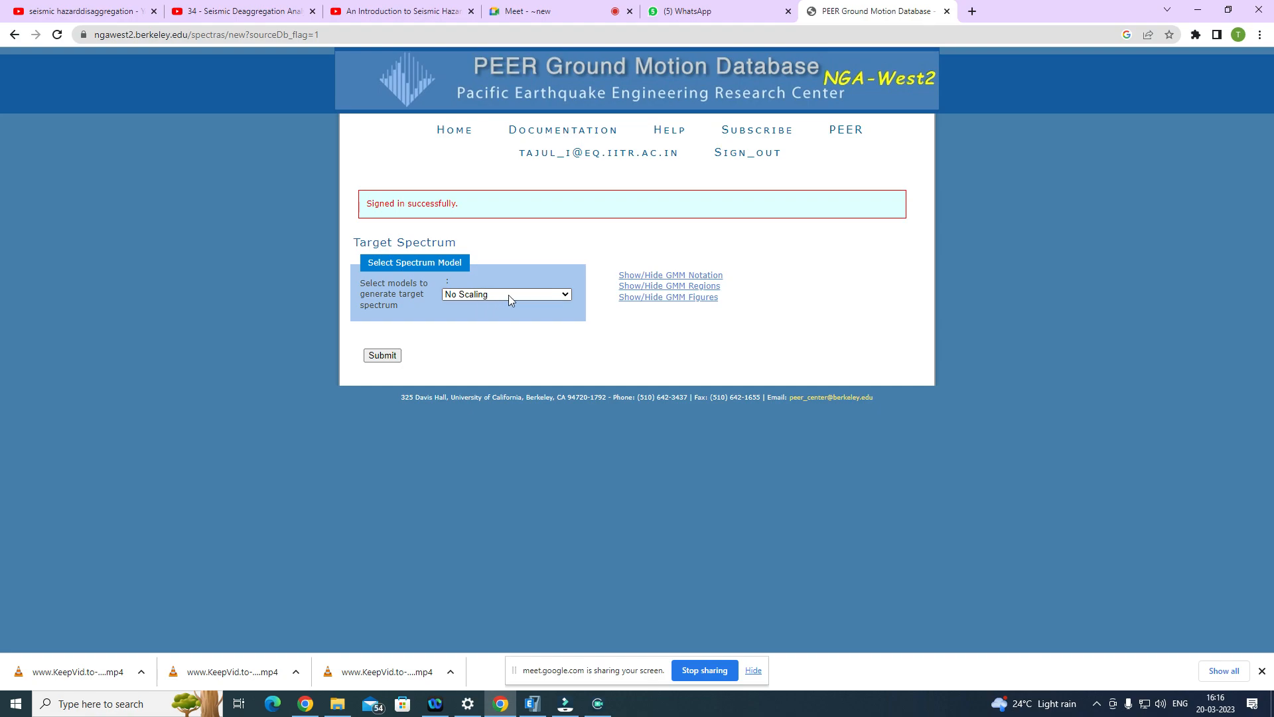
Step: Review the target spectrum models, choose No Scaling and submit the selection
{"action": "left_click", "coordinate": [565, 296]}
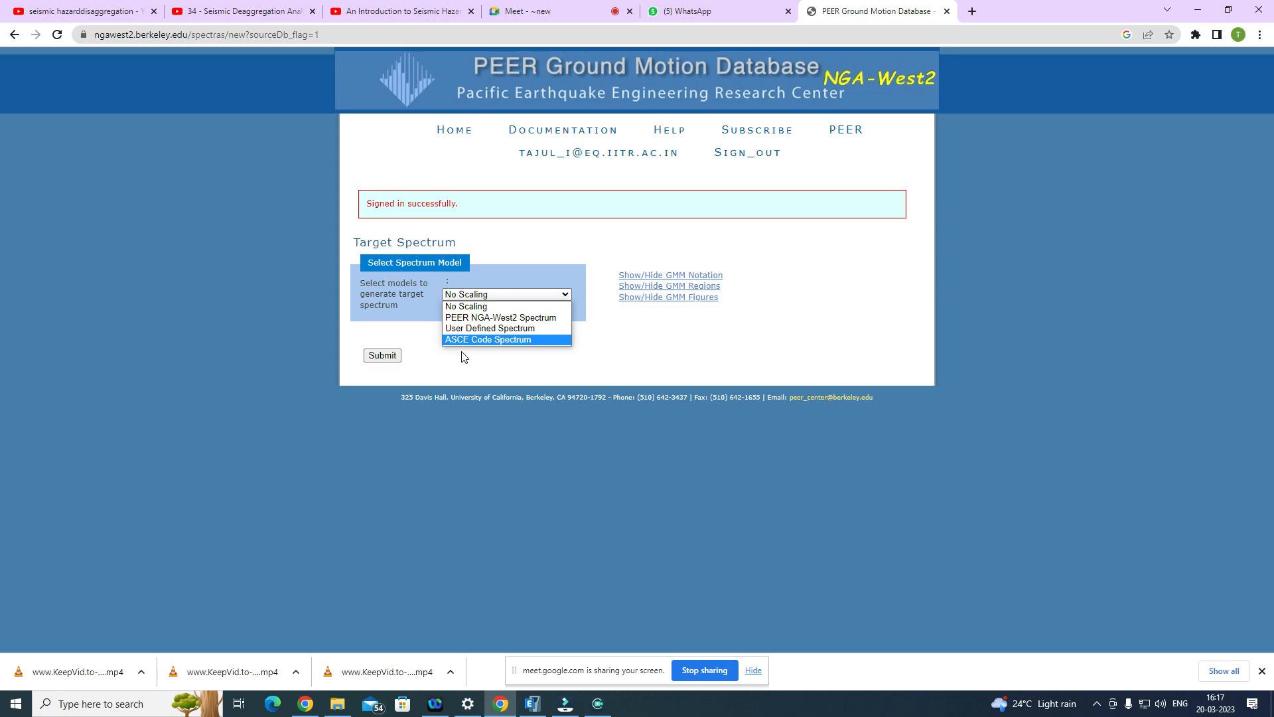
{"action": "left_click", "coordinate": [479, 354]}
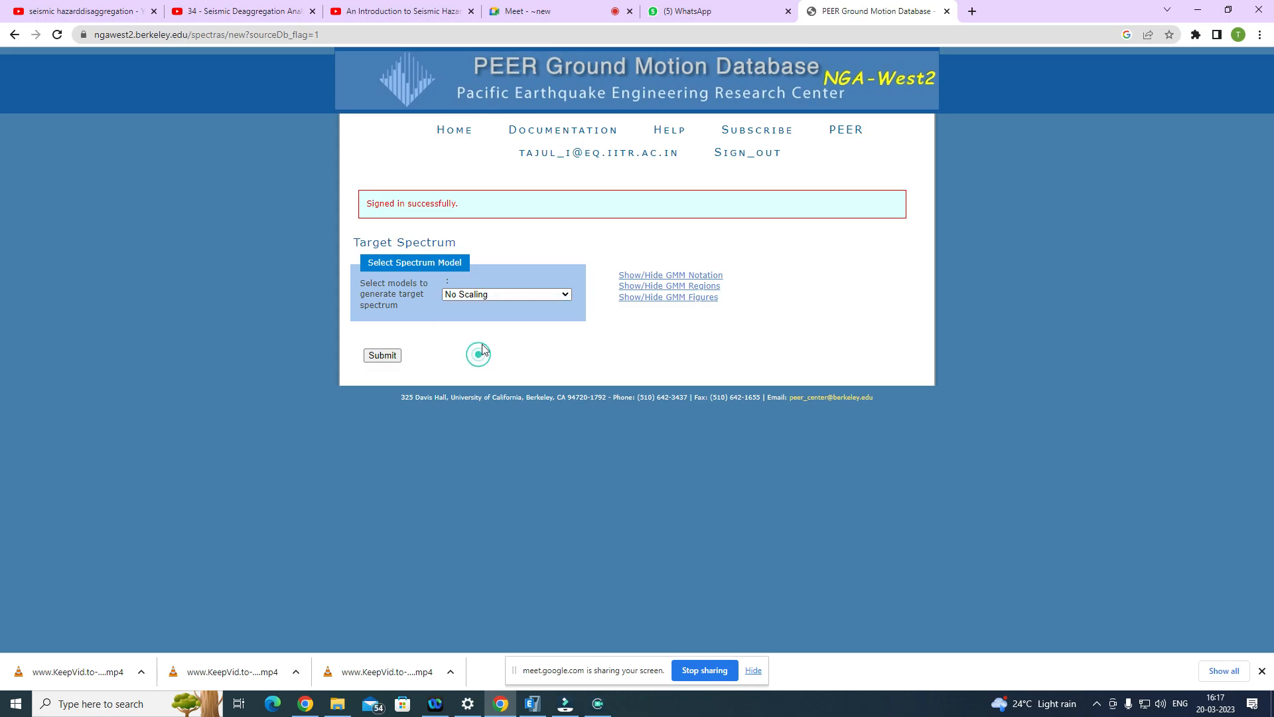
{"action": "left_click", "coordinate": [507, 296]}
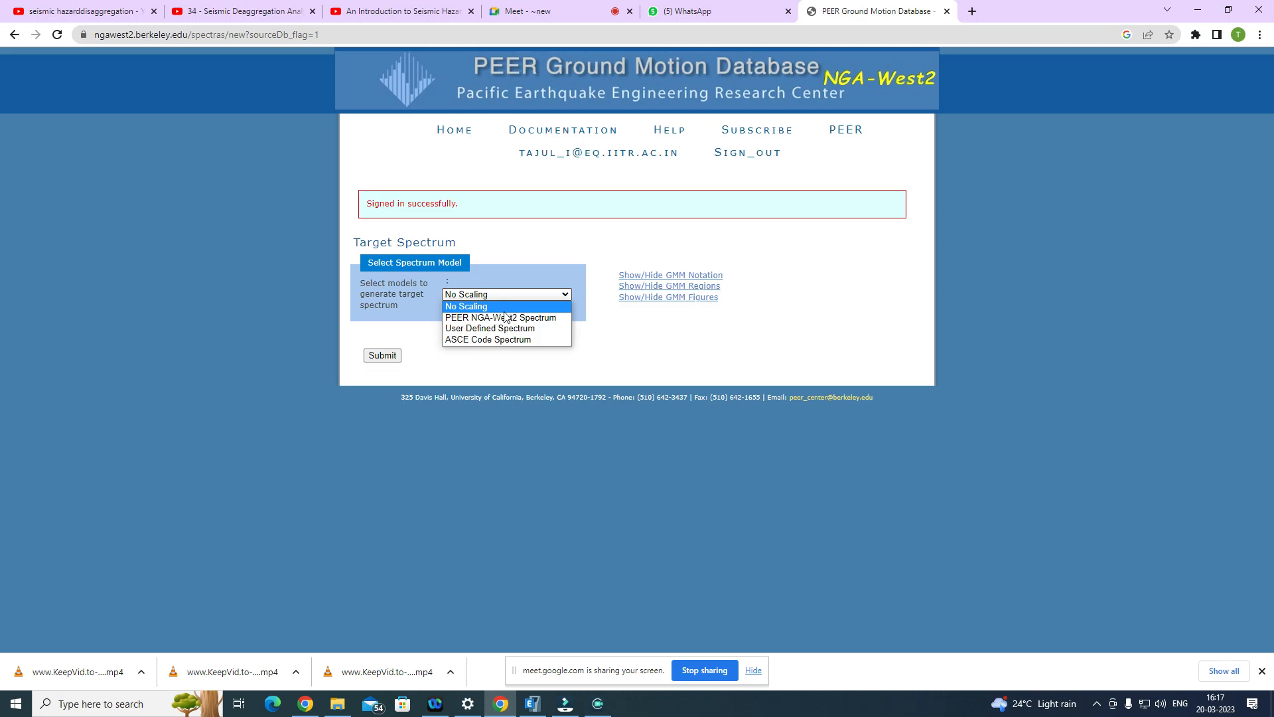
{"action": "left_click", "coordinate": [463, 306]}
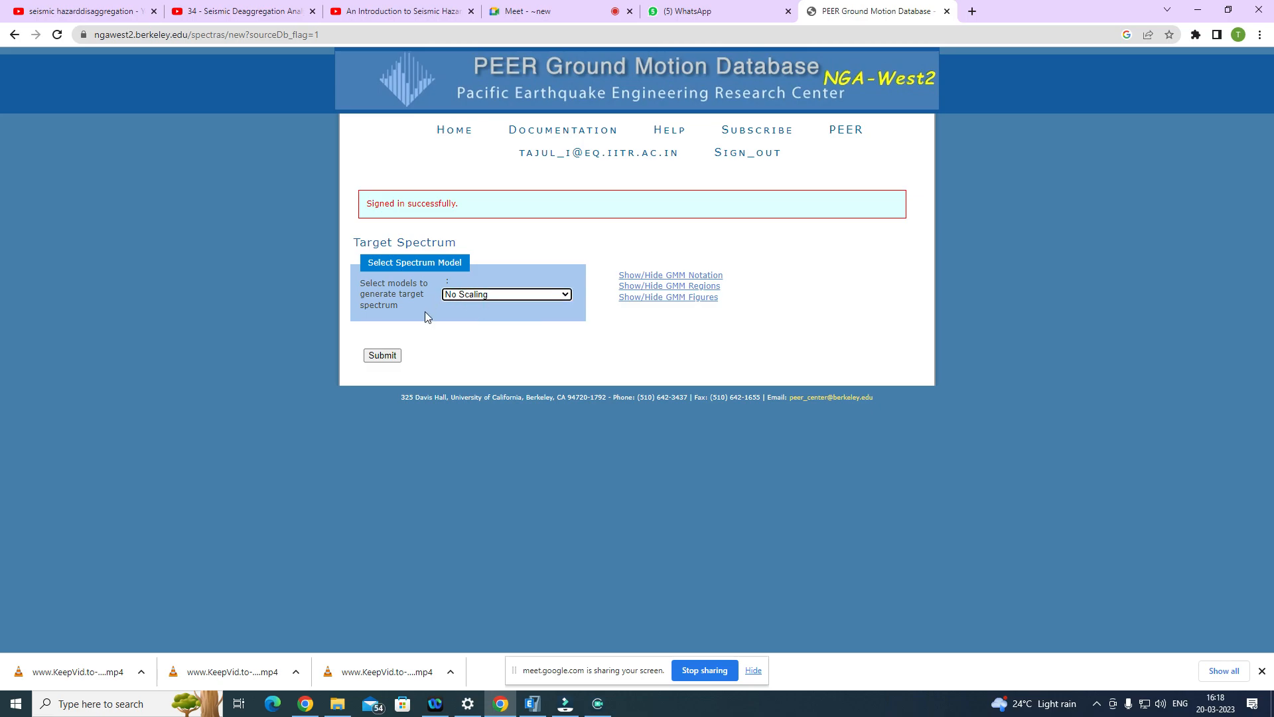
{"action": "left_click", "coordinate": [382, 359]}
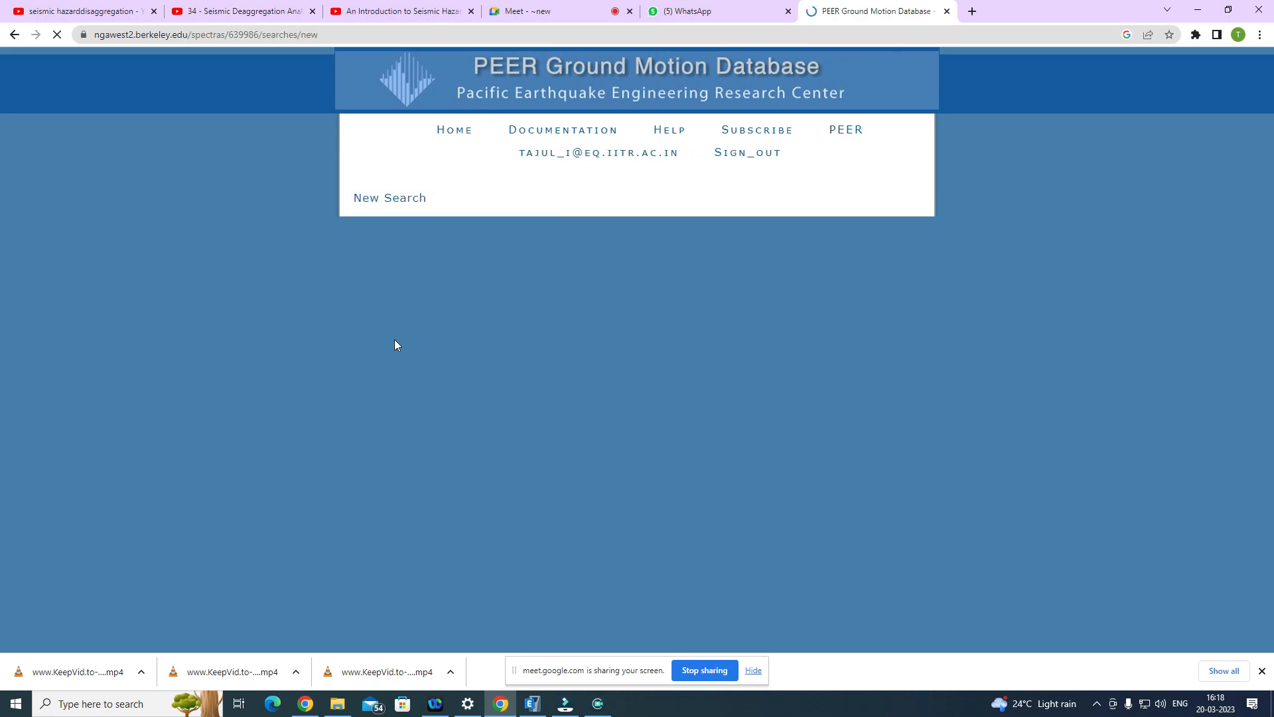
Step: Go through the record characteristics fields of the New Search form and select All Types as the fault type
{"action": "scroll", "coordinate": [398, 336], "scroll_direction": "down", "scroll_amount": 1}
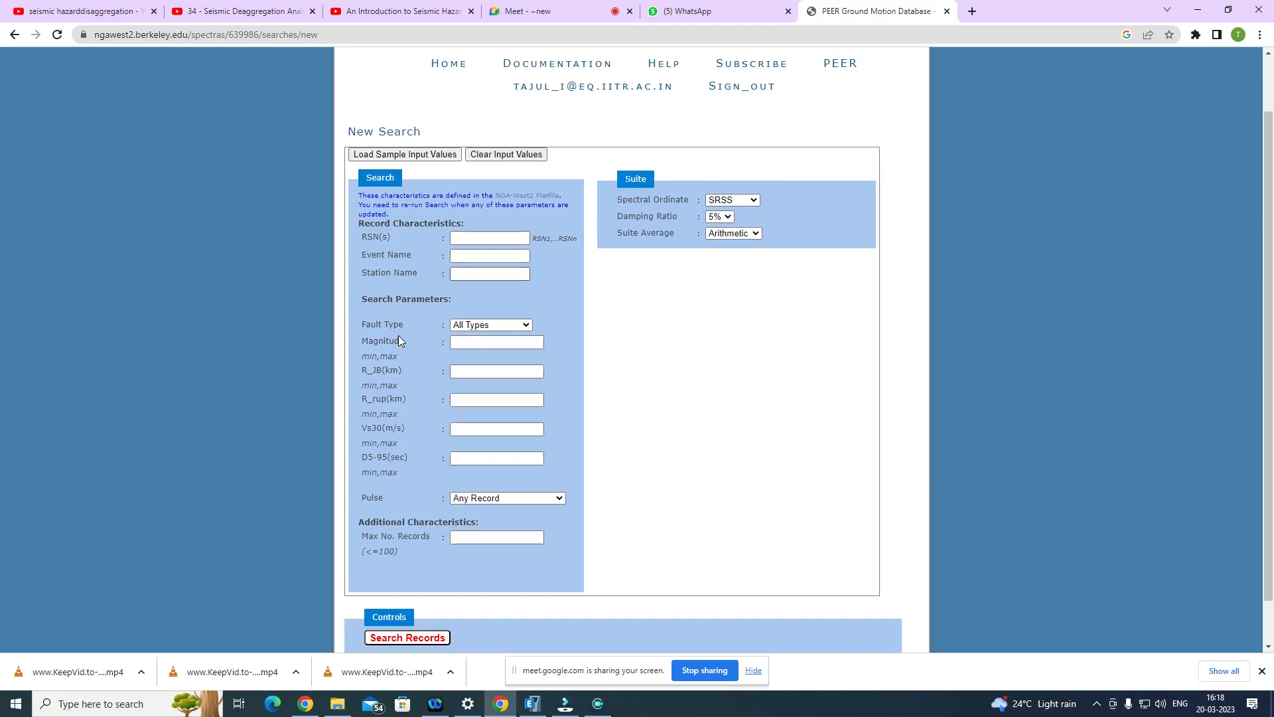
{"action": "scroll", "coordinate": [398, 336], "scroll_direction": "down", "scroll_amount": 1}
{"action": "left_click", "coordinate": [494, 195]}
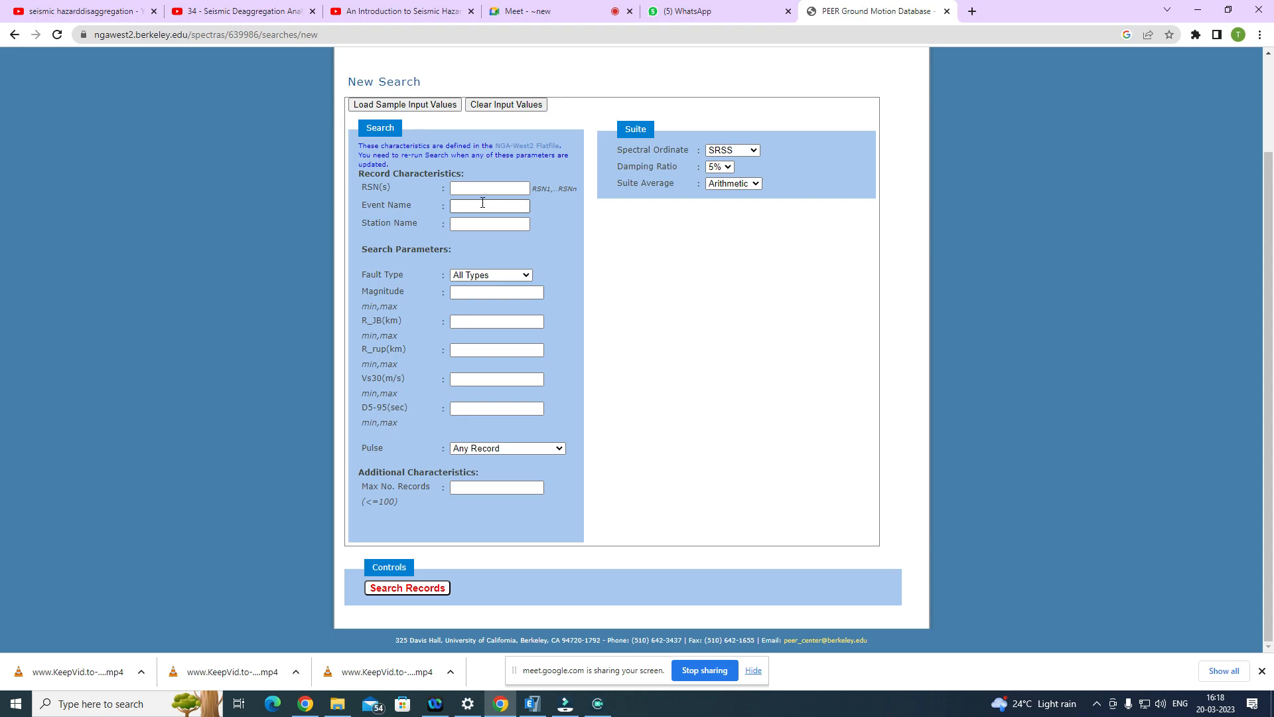
{"action": "left_click", "coordinate": [465, 225]}
{"action": "left_click", "coordinate": [474, 189]}
{"action": "left_click", "coordinate": [478, 275]}
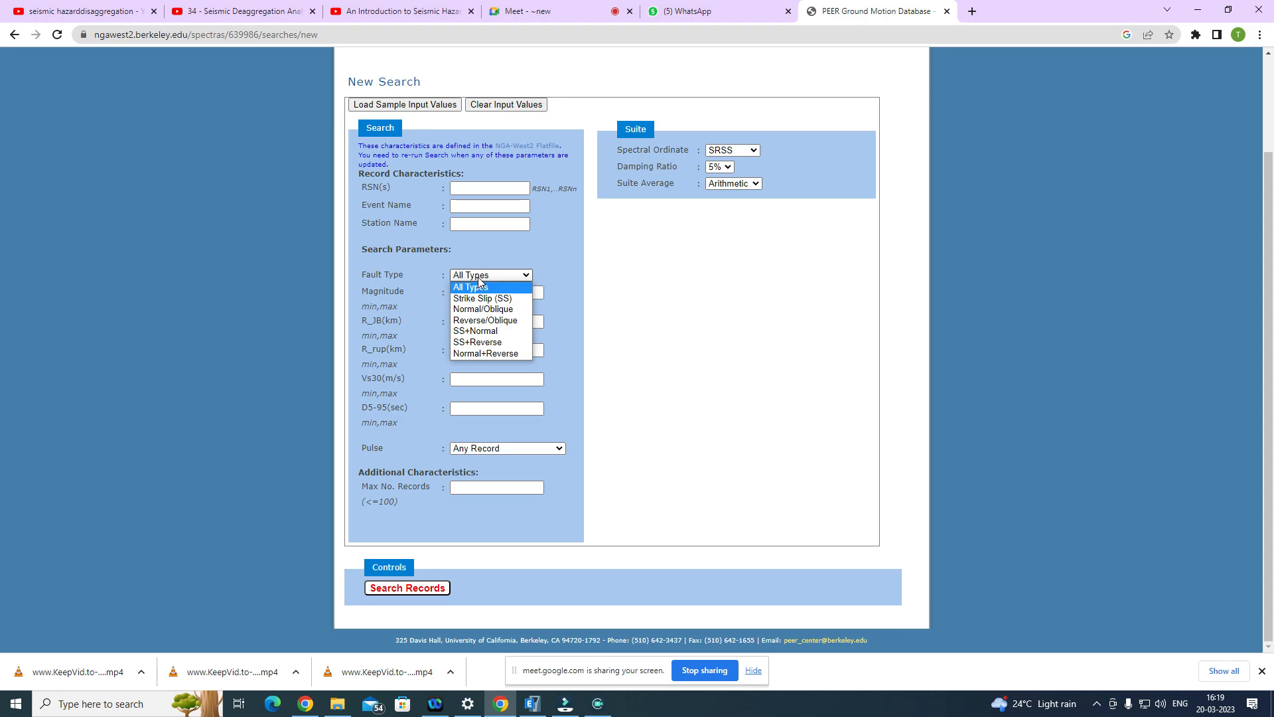
{"action": "left_click", "coordinate": [478, 277]}
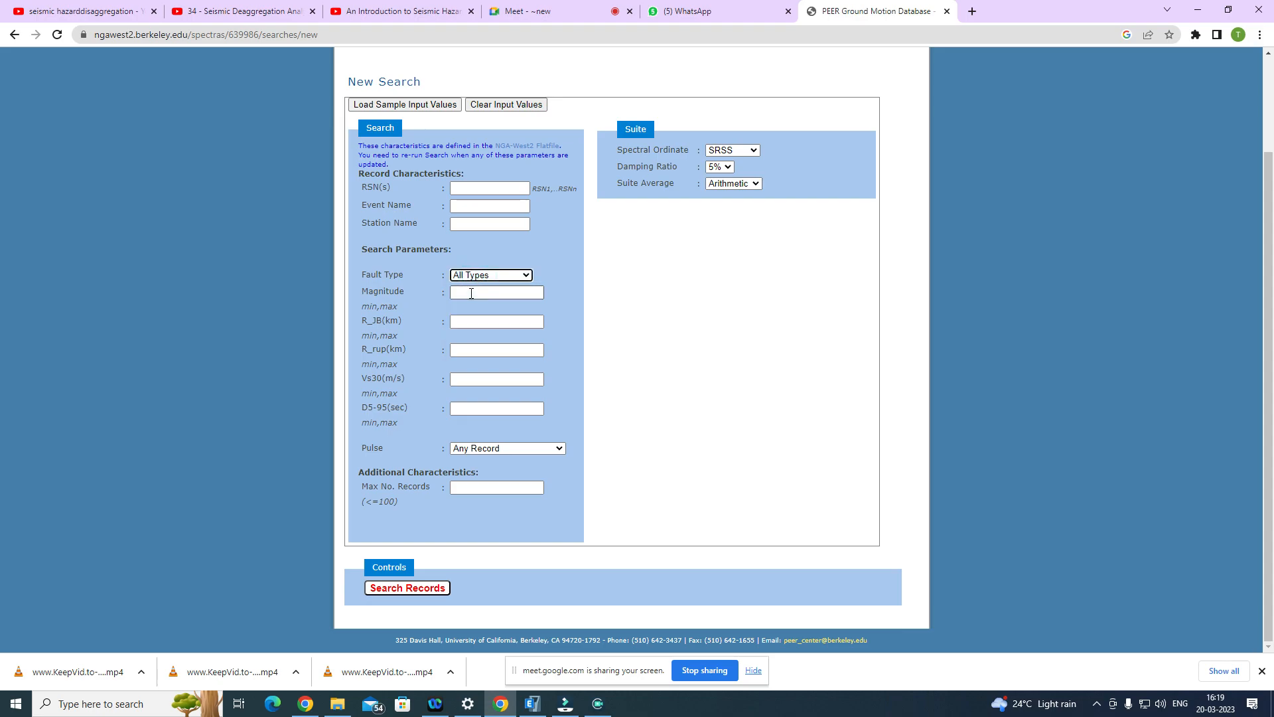
{"action": "left_click", "coordinate": [473, 275]}
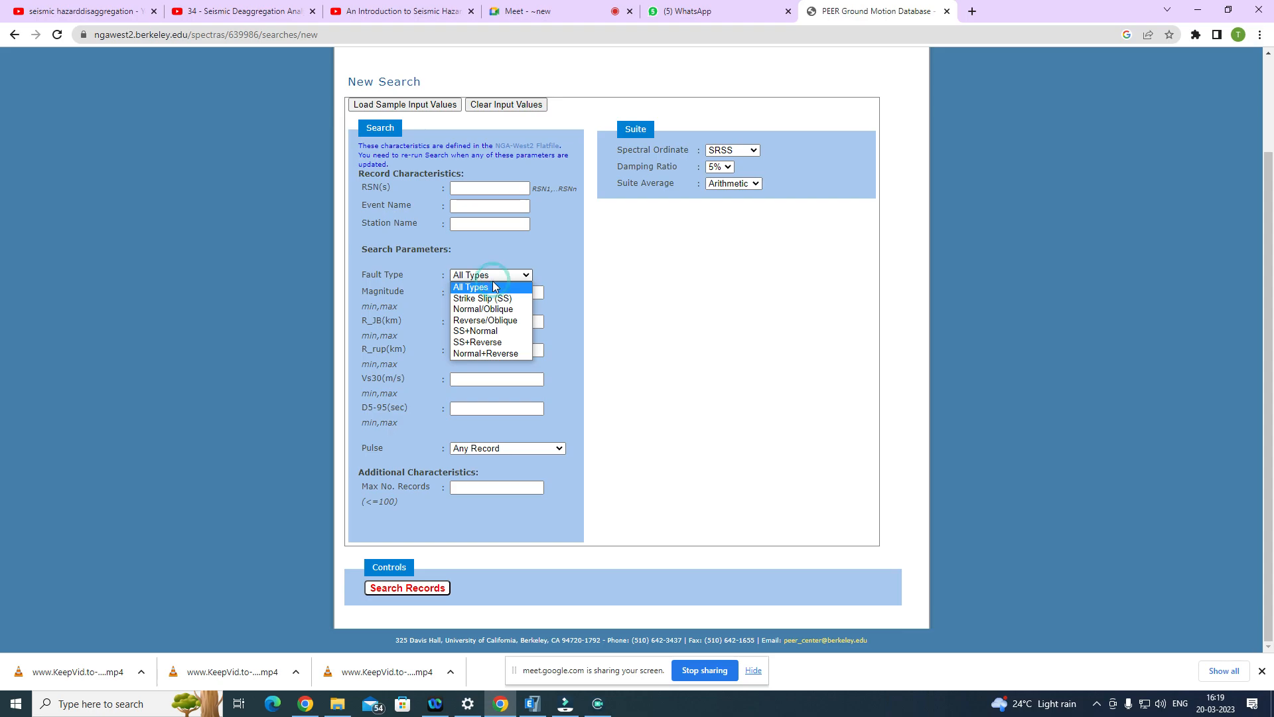
{"action": "left_click", "coordinate": [485, 288]}
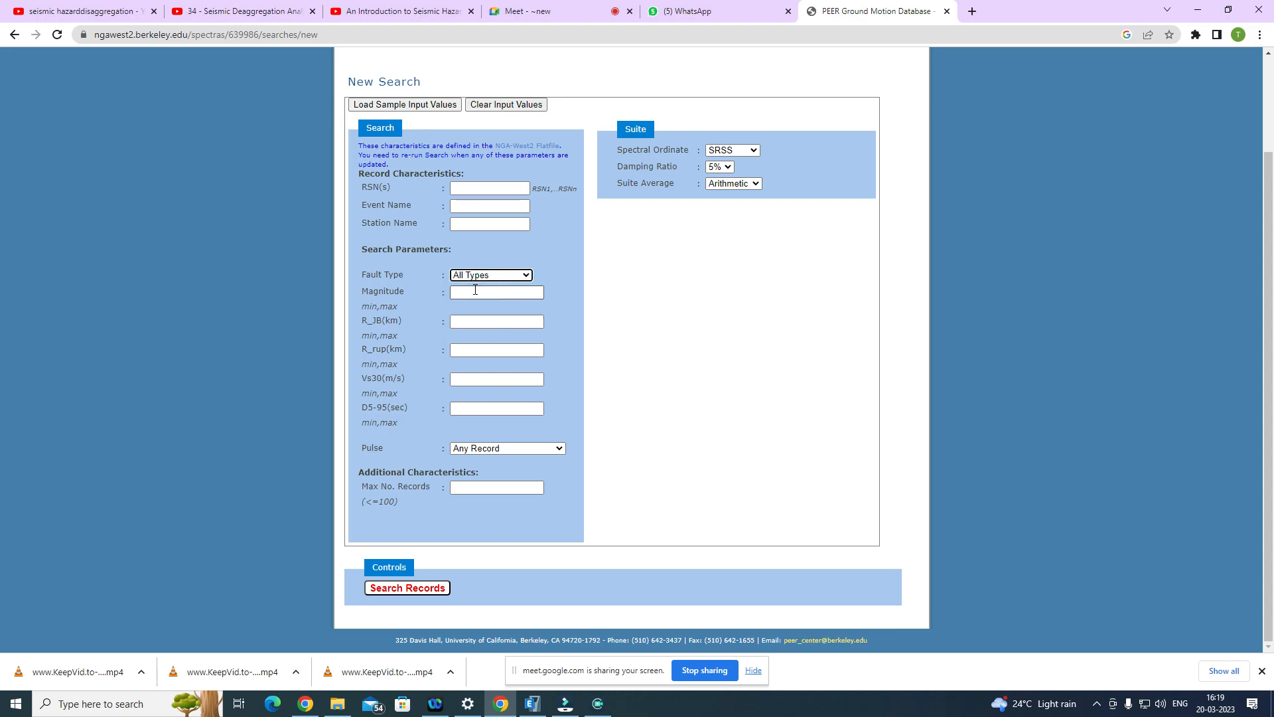
Step: Set the search's magnitude range to 4.5,8.5 and the R_JB distance range to 5,50 km
{"action": "left_click", "coordinate": [468, 293]}
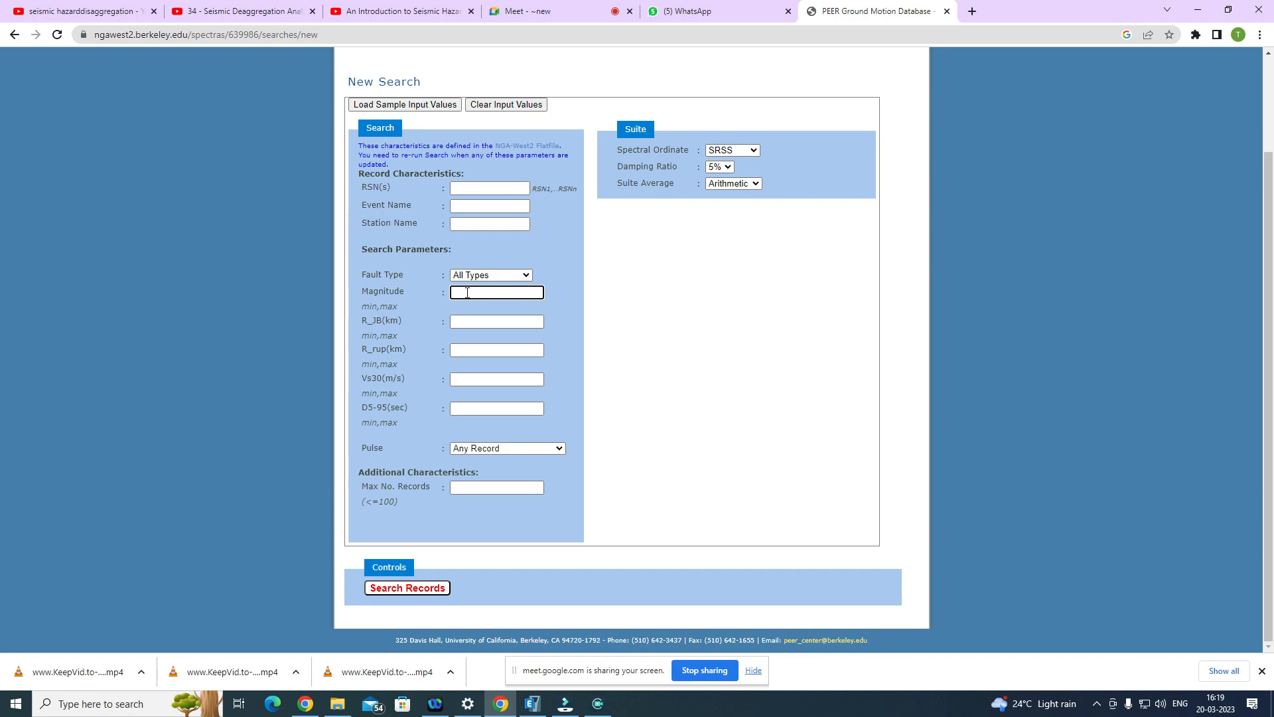
{"action": "type", "text": "4.5,8.5"}
{"action": "left_click", "coordinate": [464, 322]}
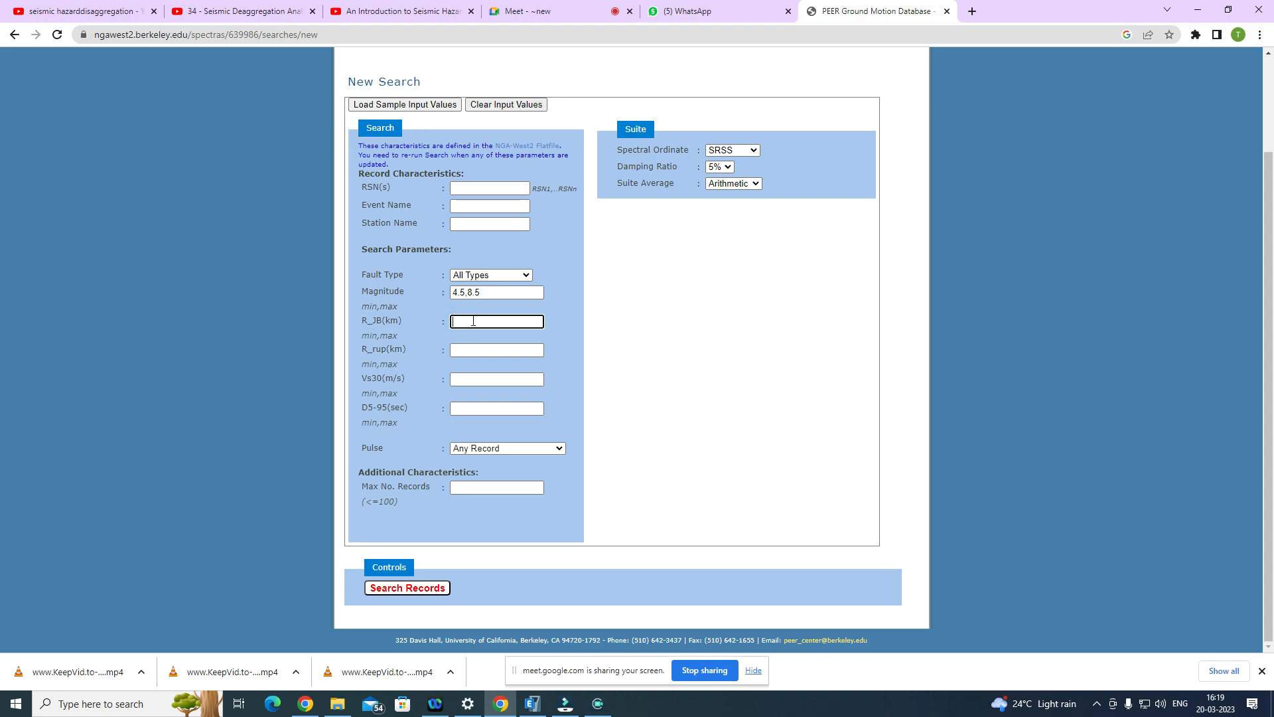
{"action": "left_click", "coordinate": [473, 321]}
{"action": "type", "text": "5,50"}
Step: Set the R_rup distance range to 2,20 km and the Vs30 range to 100,1000 m/s
{"action": "left_click", "coordinate": [473, 351]}
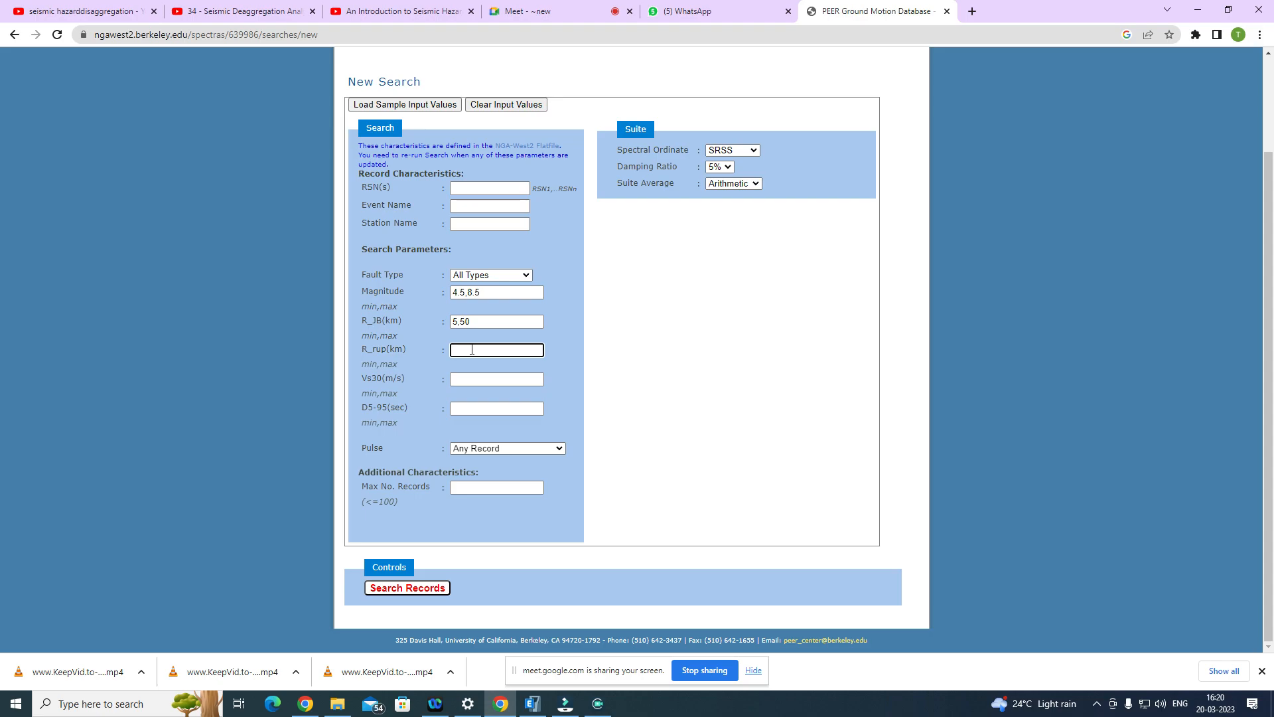
{"action": "type", "text": "2,20"}
{"action": "left_click", "coordinate": [468, 380]}
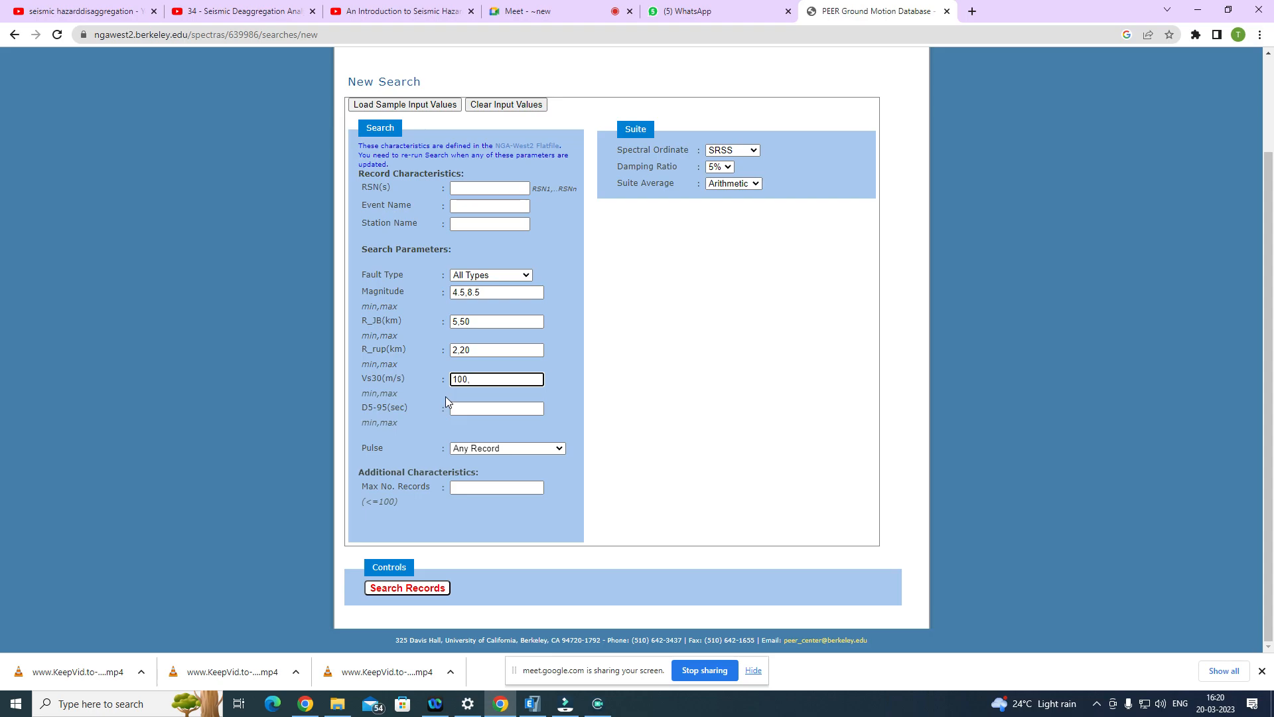
{"action": "type", "text": "000"}
Step: Leave the D5-95 duration range empty and keep the Pulse option at Any Record
{"action": "left_click", "coordinate": [485, 411]}
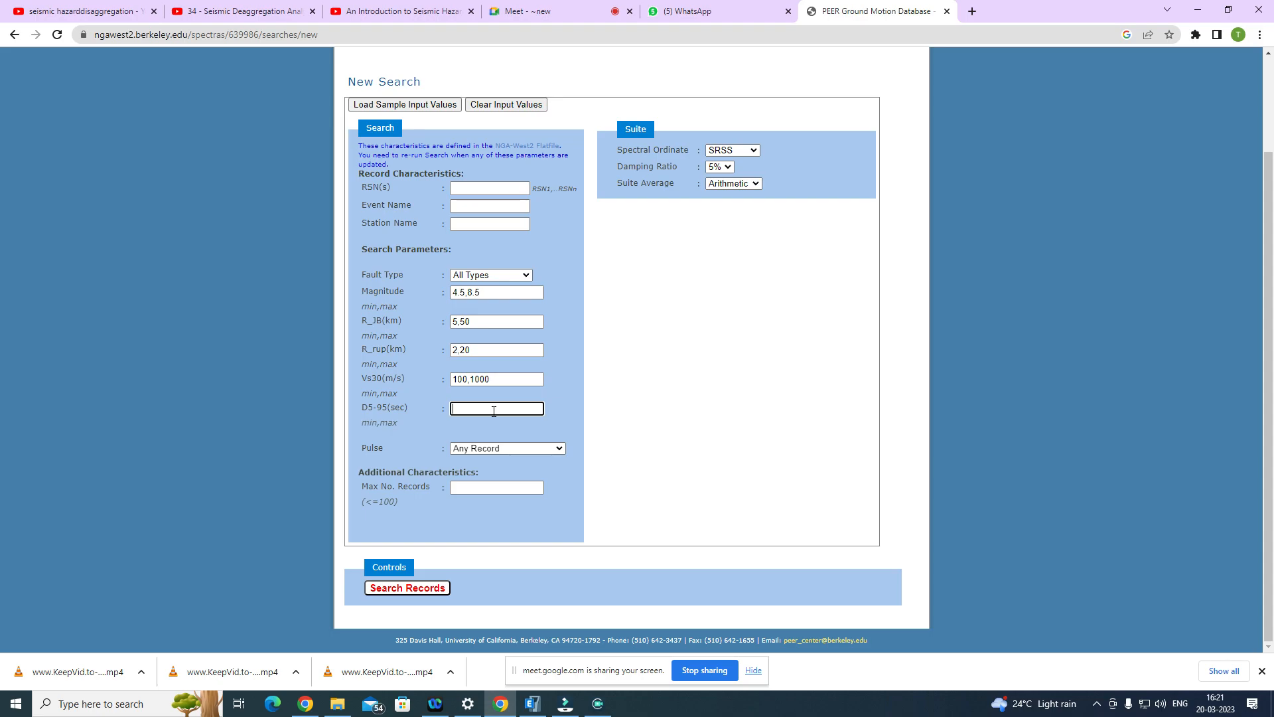
{"action": "left_click", "coordinate": [476, 450]}
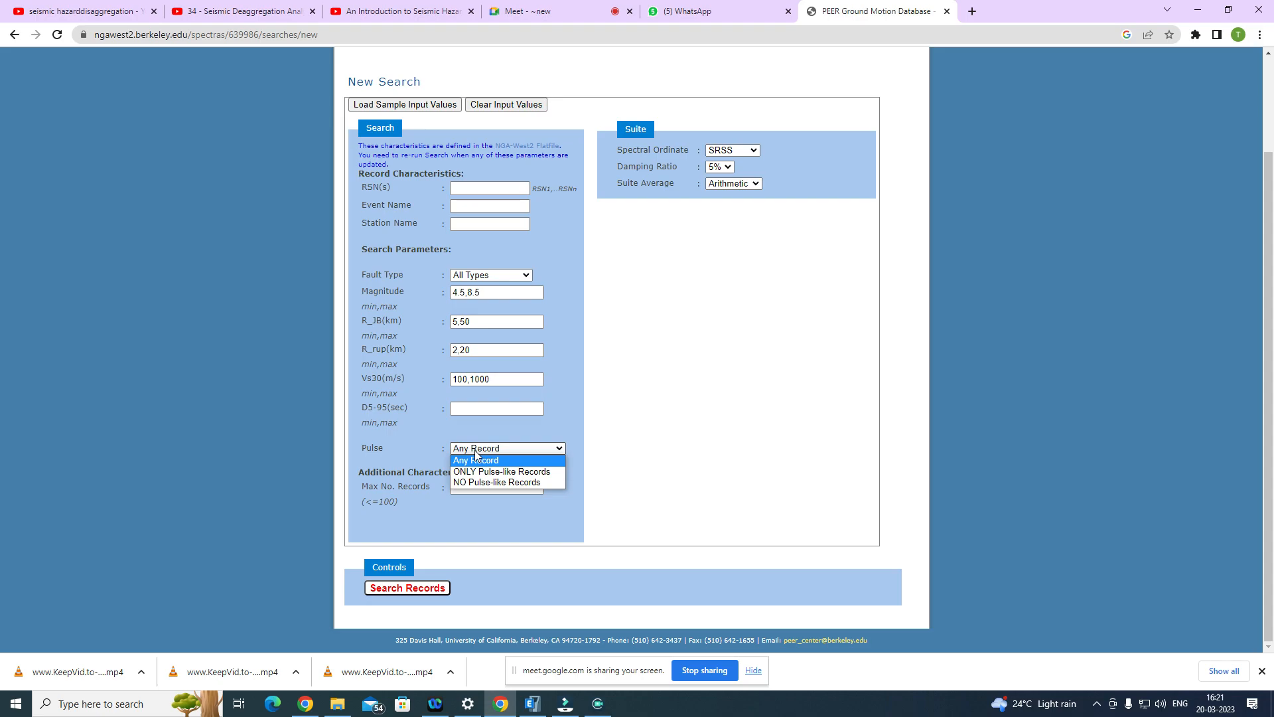
{"action": "left_click", "coordinate": [476, 453]}
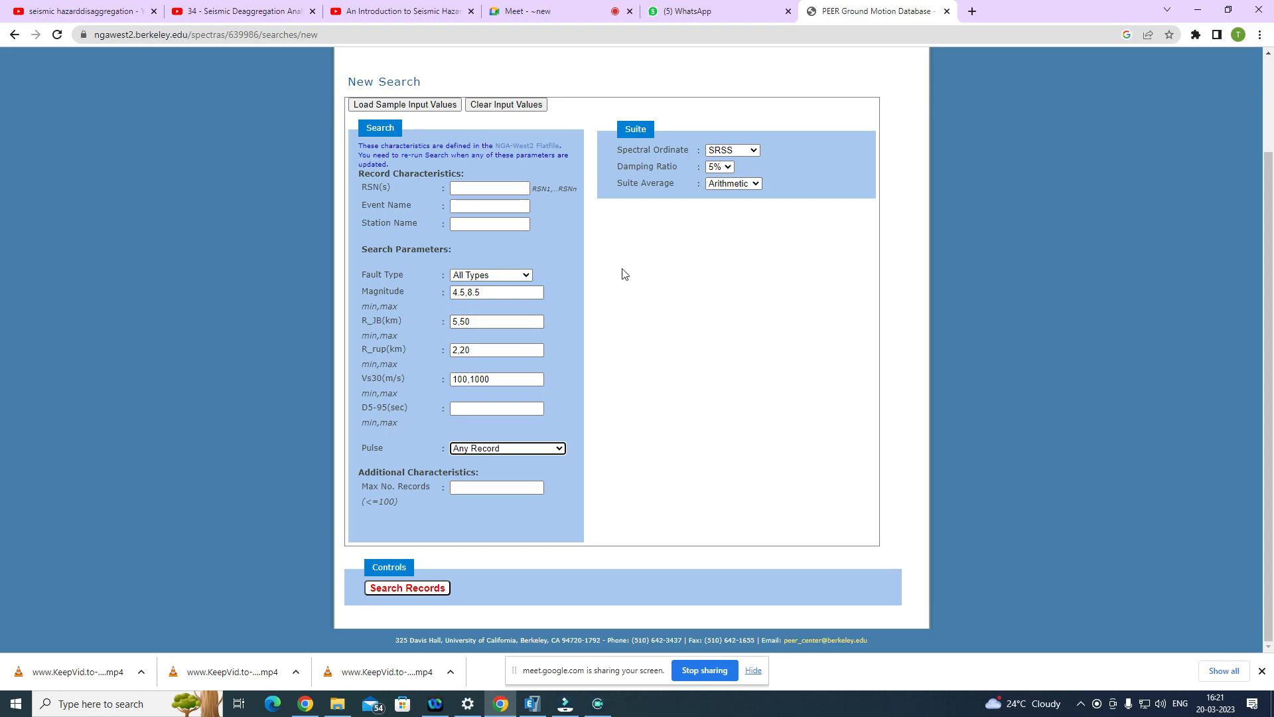
Step: Review the suite options, keeping SRSS, 5% damping and Arithmetic average, and run the record search
{"action": "left_click", "coordinate": [729, 171]}
{"action": "left_click", "coordinate": [728, 171]}
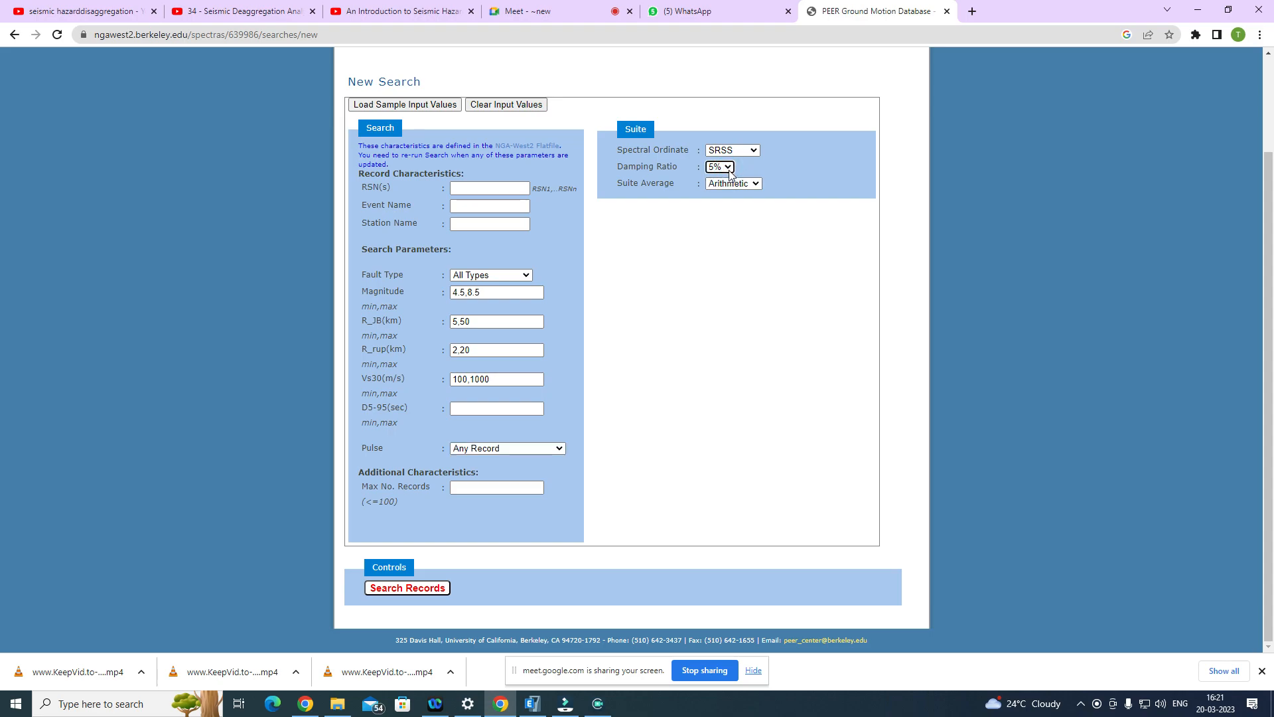
{"action": "left_click", "coordinate": [760, 191]}
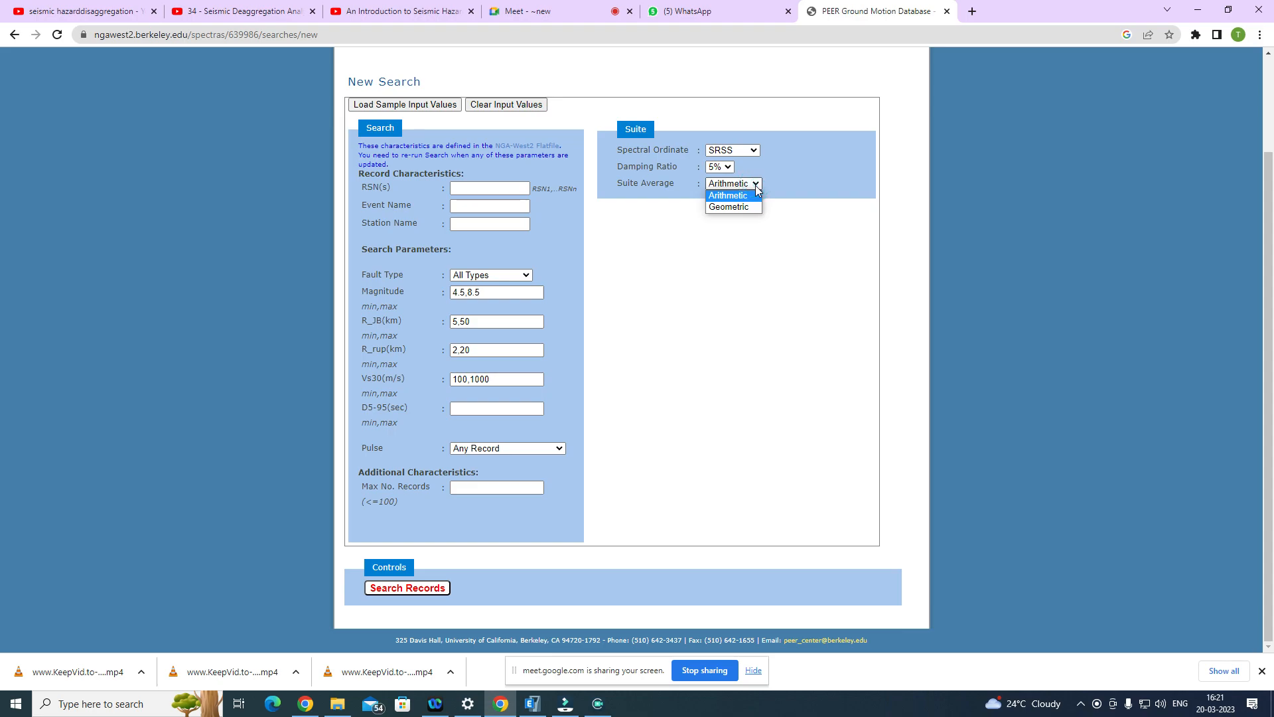
{"action": "left_click", "coordinate": [753, 150]}
{"action": "left_click", "coordinate": [754, 150]}
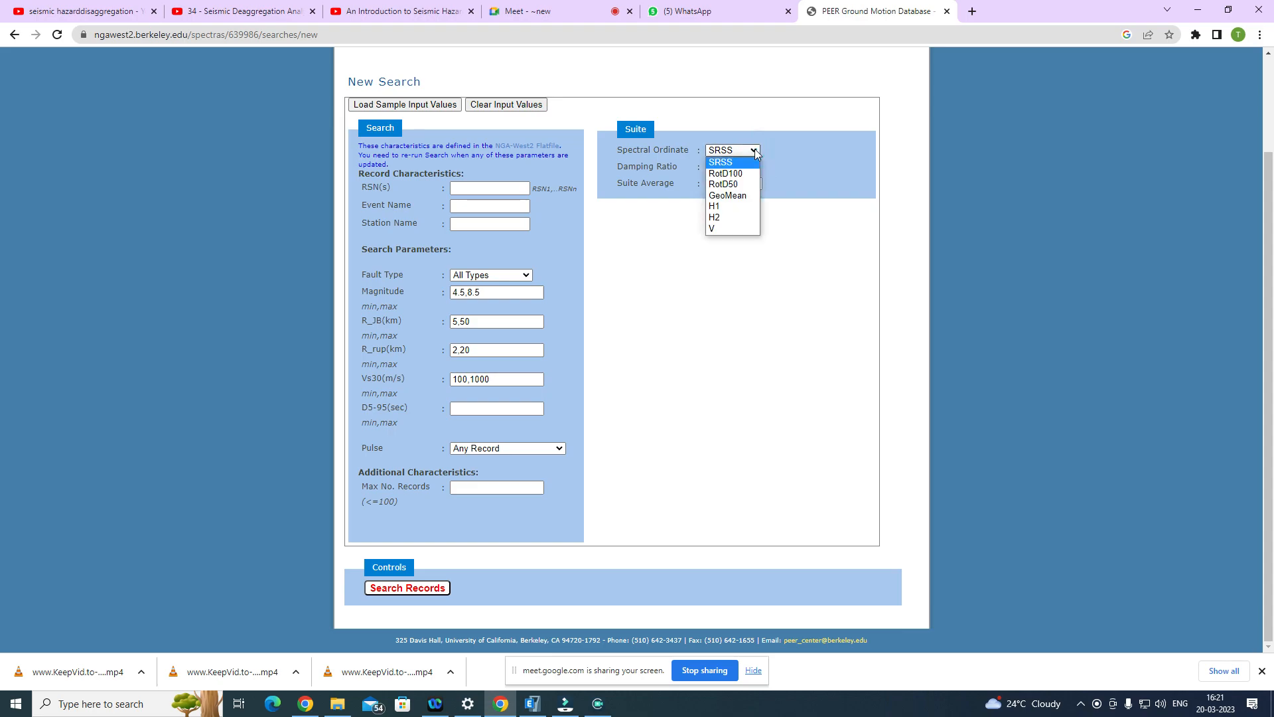
{"action": "left_click", "coordinate": [755, 152]}
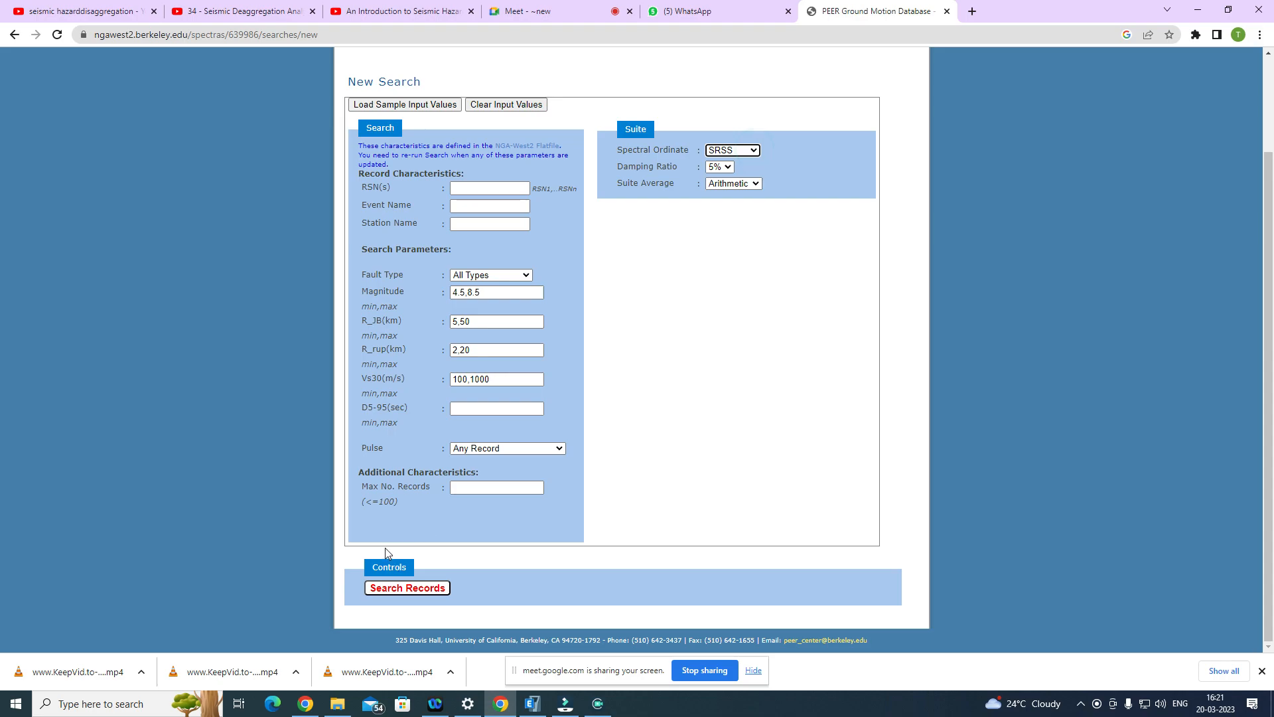
{"action": "left_click", "coordinate": [393, 589]}
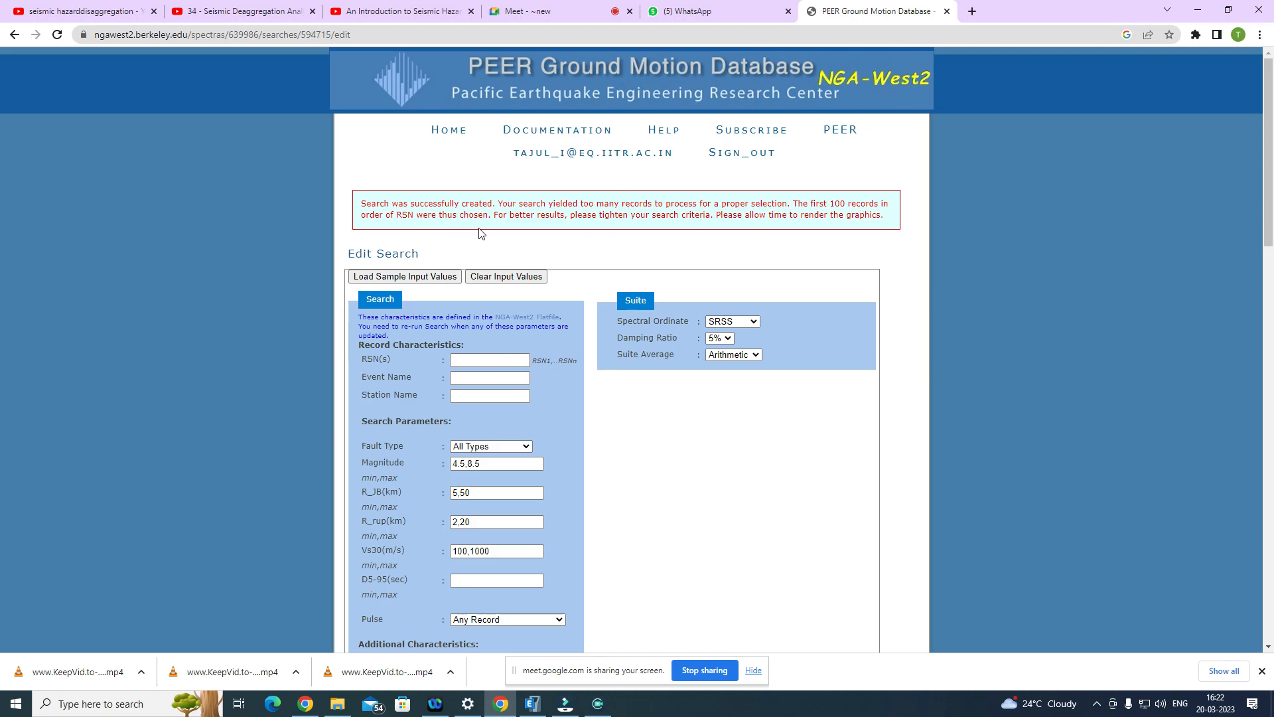
Step: Examine the search notice, the entered criteria and the unscaled response spectra plot on the Edit Search page
{"action": "scroll", "coordinate": [483, 234], "scroll_direction": "down", "scroll_amount": 3}
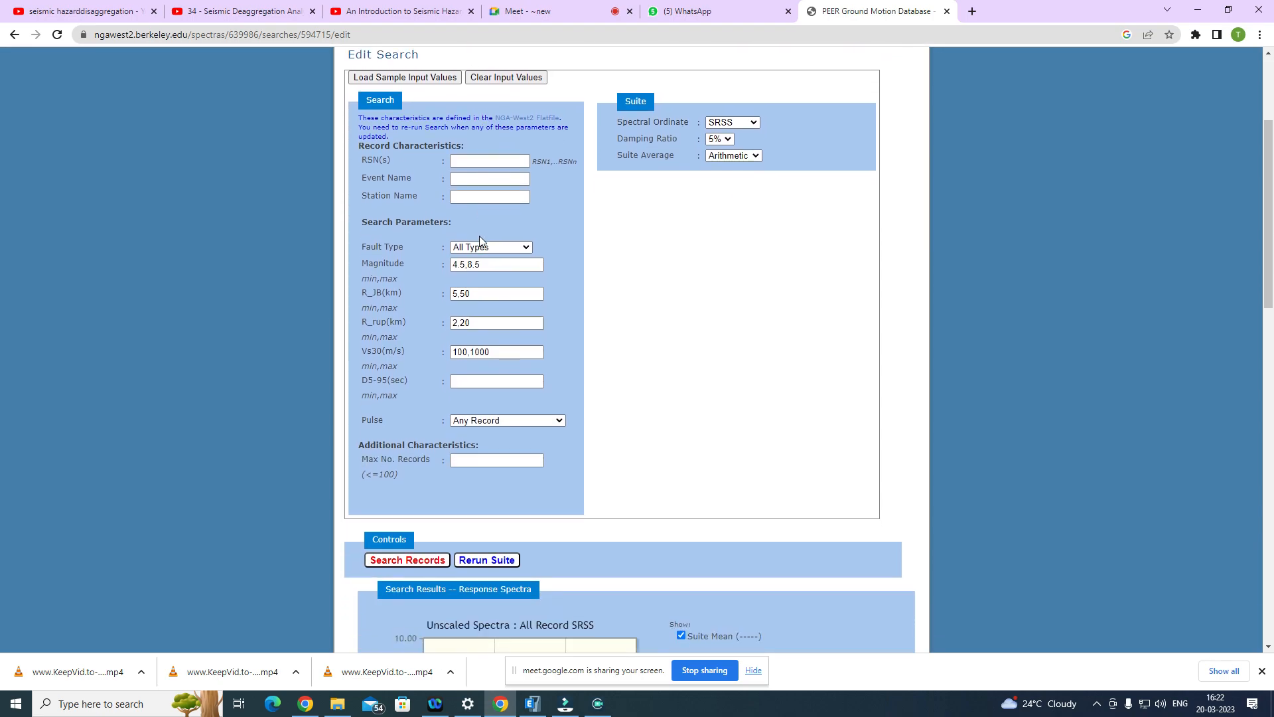
{"action": "scroll", "coordinate": [417, 261], "scroll_direction": "up", "scroll_amount": 4}
{"action": "scroll", "coordinate": [416, 260], "scroll_direction": "down", "scroll_amount": 9}
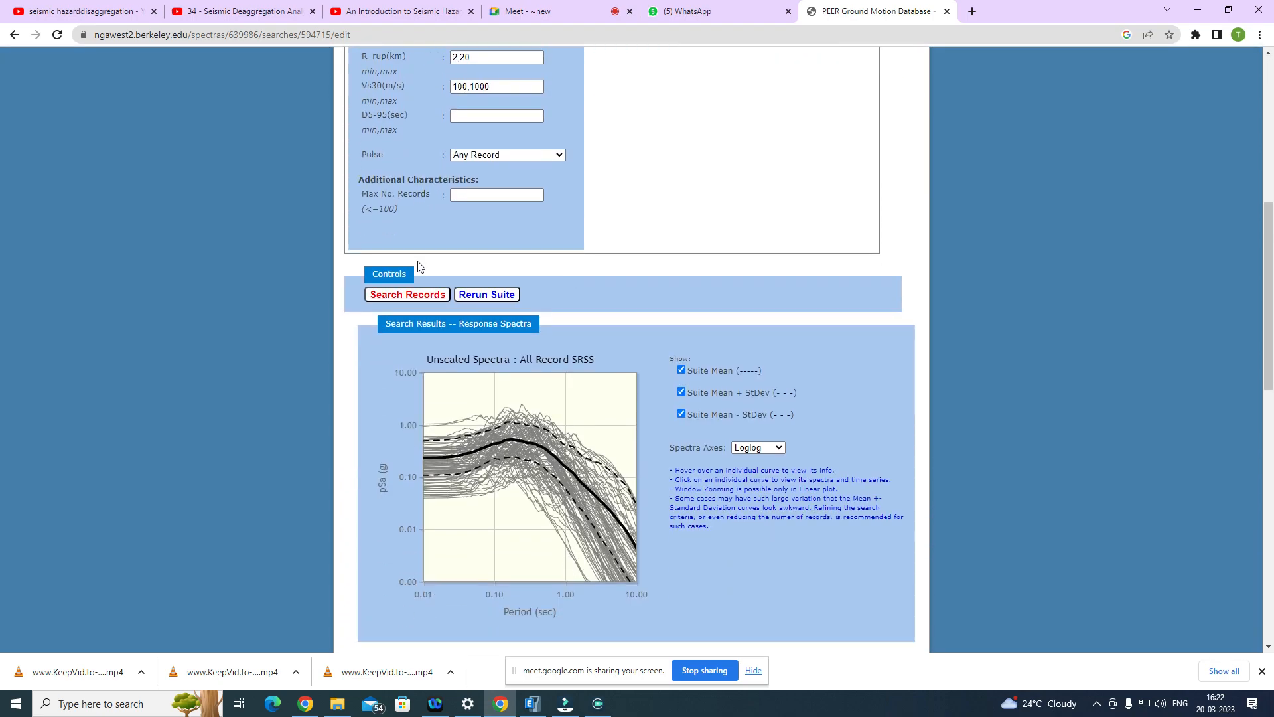
{"action": "scroll", "coordinate": [389, 340], "scroll_direction": "down", "scroll_amount": 4}
{"action": "scroll", "coordinate": [353, 285], "scroll_direction": "up", "scroll_amount": 2}
{"action": "scroll", "coordinate": [353, 284], "scroll_direction": "up", "scroll_amount": 10}
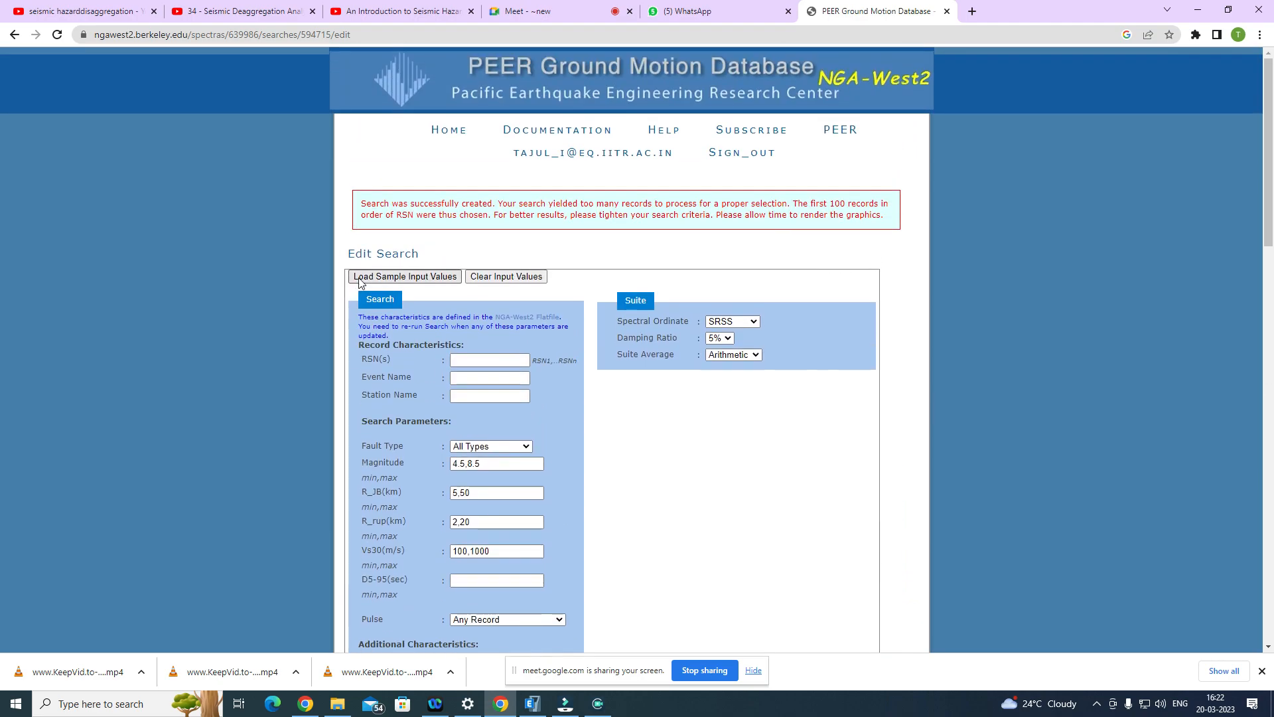
{"action": "scroll", "coordinate": [359, 277], "scroll_direction": "down", "scroll_amount": 5}
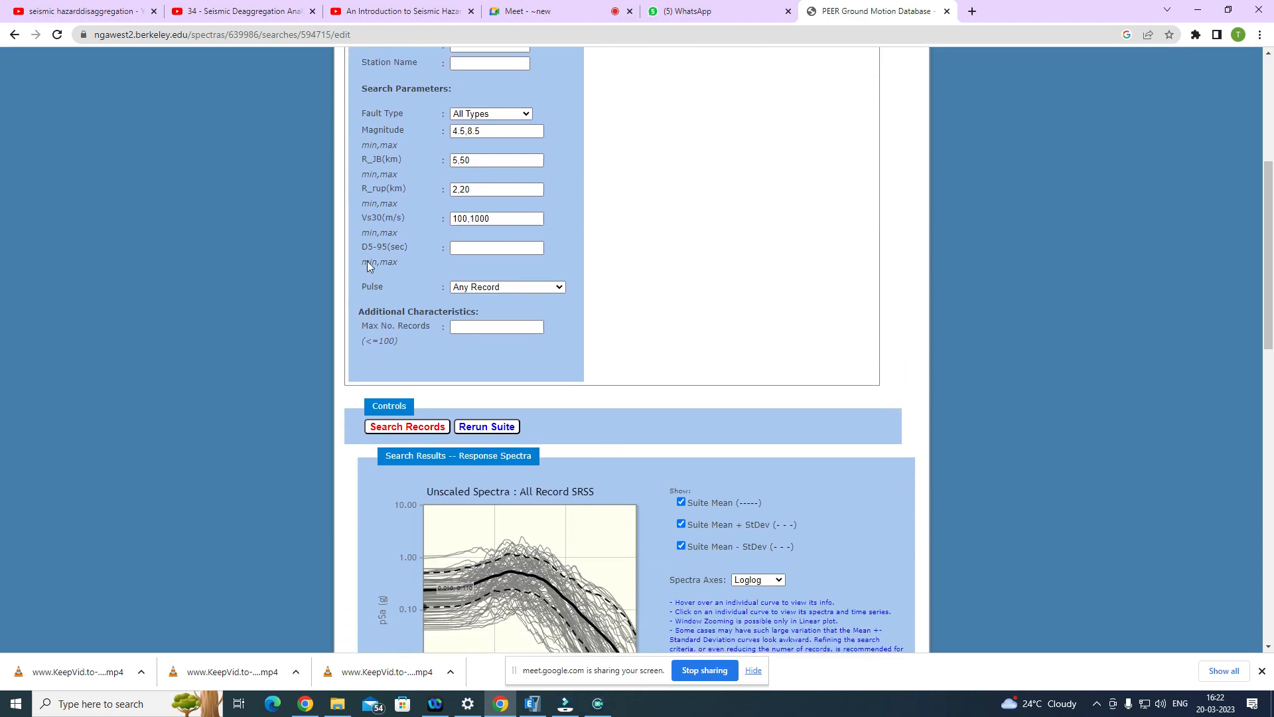
{"action": "scroll", "coordinate": [365, 268], "scroll_direction": "down", "scroll_amount": 1}
Step: Switch to the Google Meet call, admit the waiting participant and return to the PEER database
{"action": "left_click", "coordinate": [561, 7]}
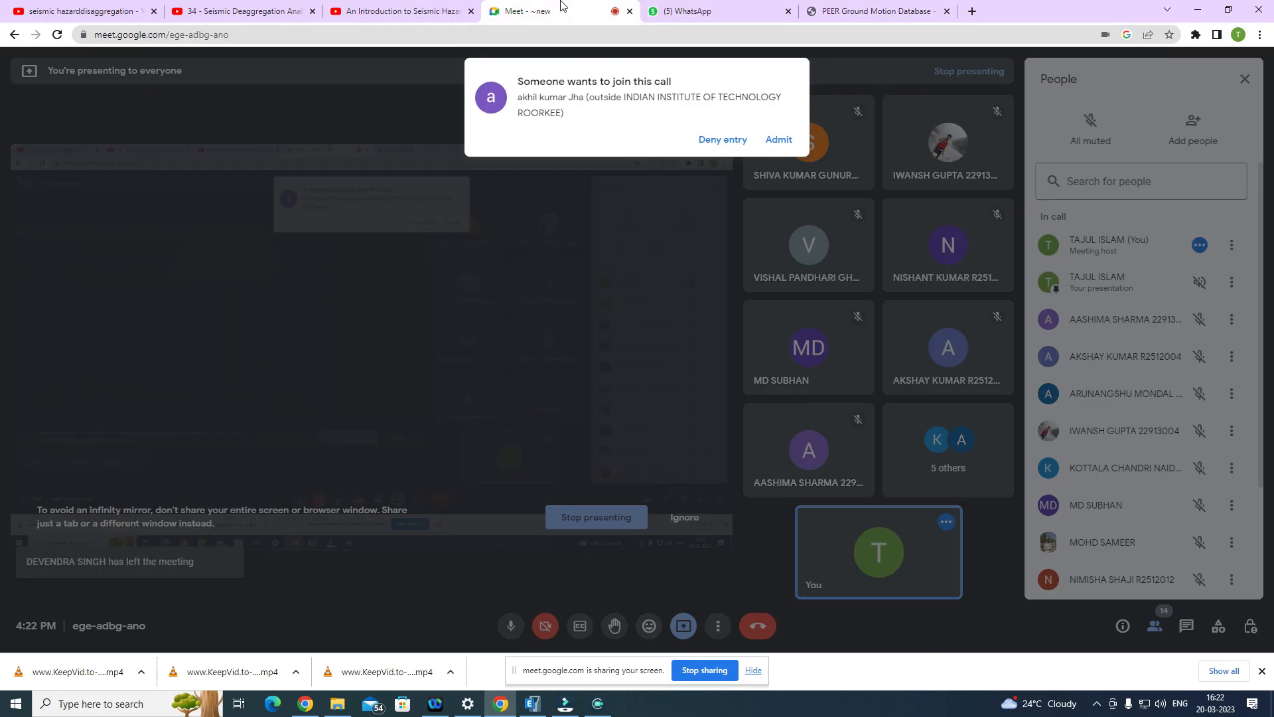
{"action": "left_click", "coordinate": [779, 140]}
{"action": "left_click", "coordinate": [863, 9]}
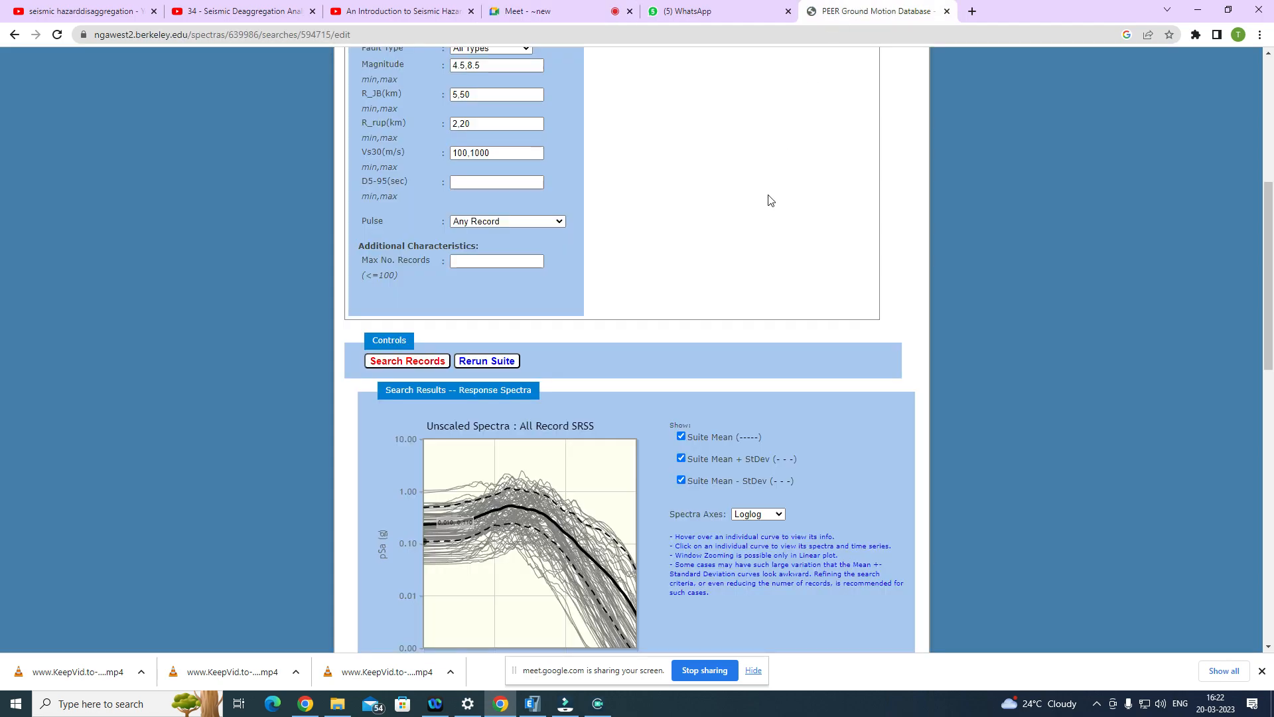
Step: Examine the unscaled spectra with the suite mean and standard deviation curves, and the results metadata table below
{"action": "scroll", "coordinate": [730, 248], "scroll_direction": "down", "scroll_amount": 3}
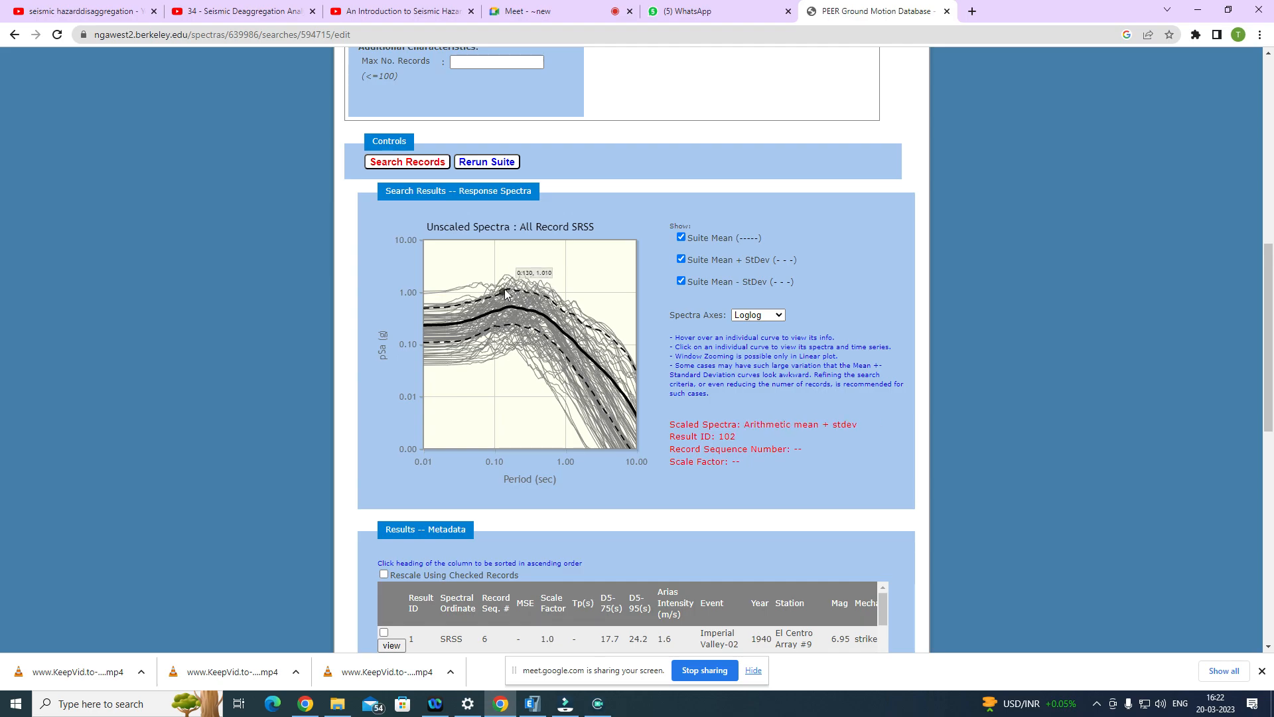
{"action": "scroll", "coordinate": [524, 318], "scroll_direction": "down", "scroll_amount": 2}
{"action": "scroll", "coordinate": [632, 317], "scroll_direction": "down", "scroll_amount": 3}
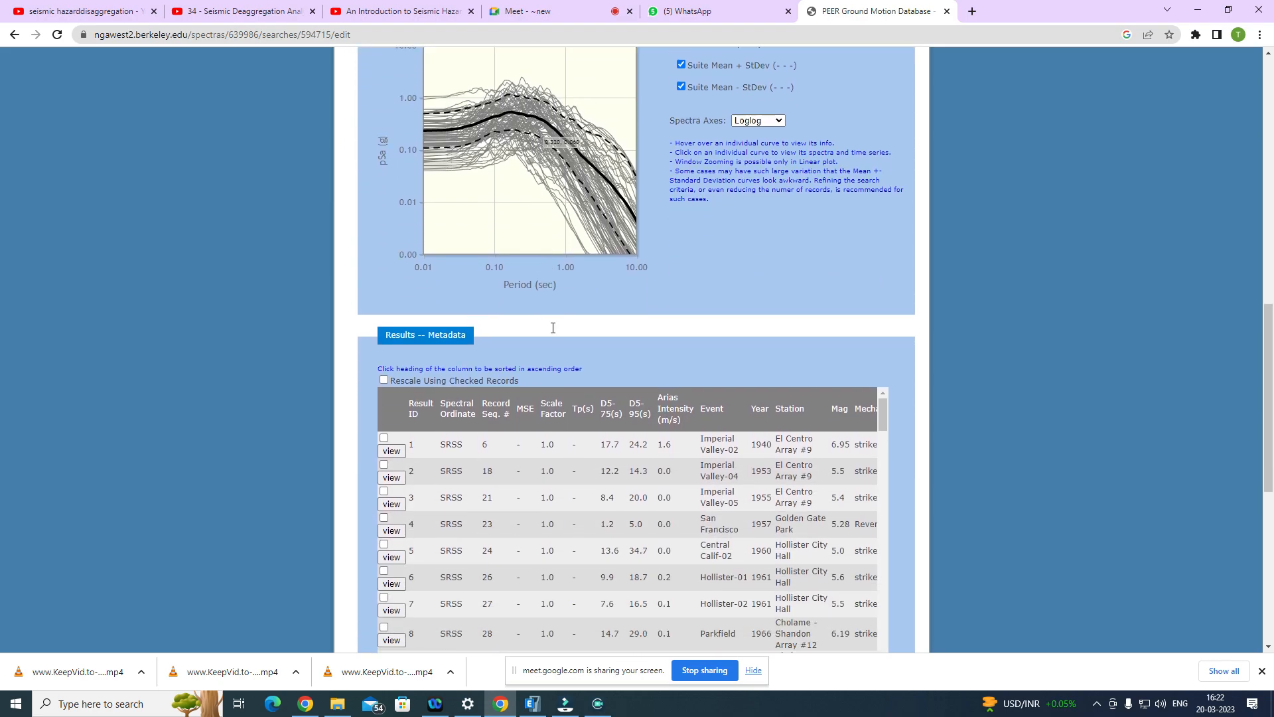
{"action": "scroll", "coordinate": [580, 382], "scroll_direction": "down", "scroll_amount": 1}
{"action": "scroll", "coordinate": [580, 384], "scroll_direction": "down", "scroll_amount": 1}
{"action": "scroll", "coordinate": [584, 378], "scroll_direction": "up", "scroll_amount": 3}
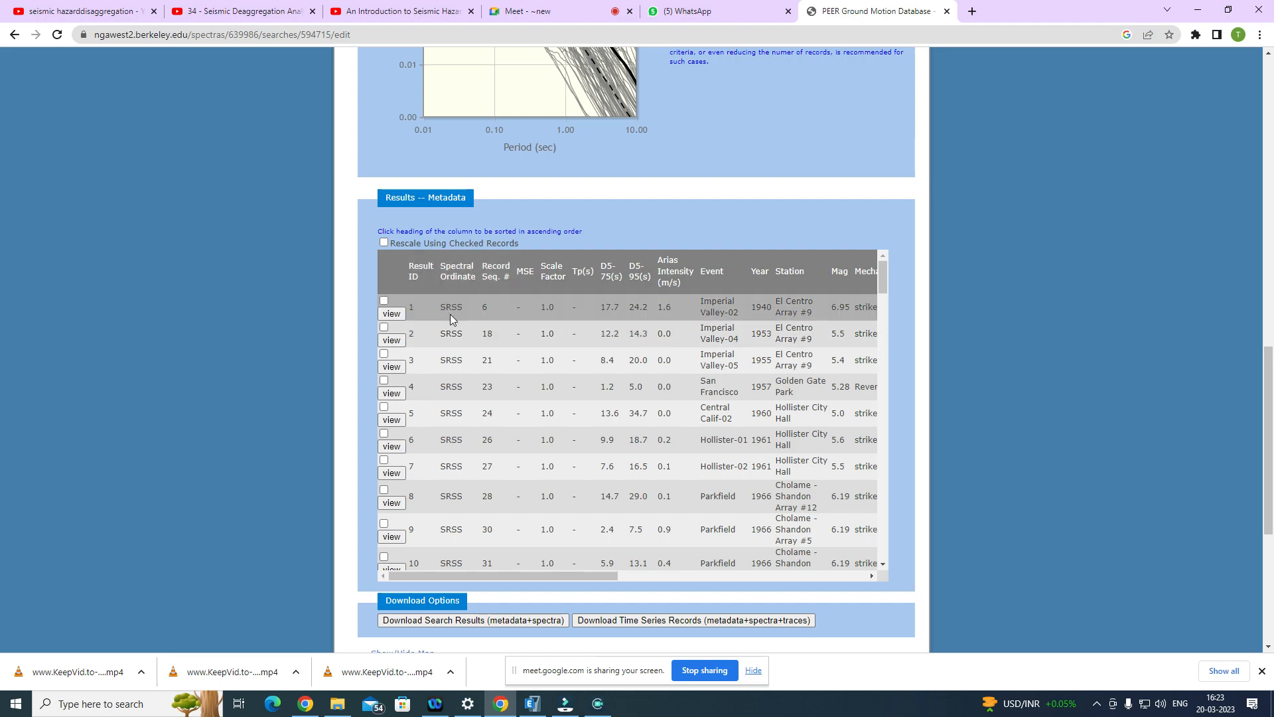
Step: Check the spectral ordinate of the first record and look through the records listed in the metadata table
{"action": "left_click_drag", "start_coordinate": [458, 309], "coordinate": [444, 309]}
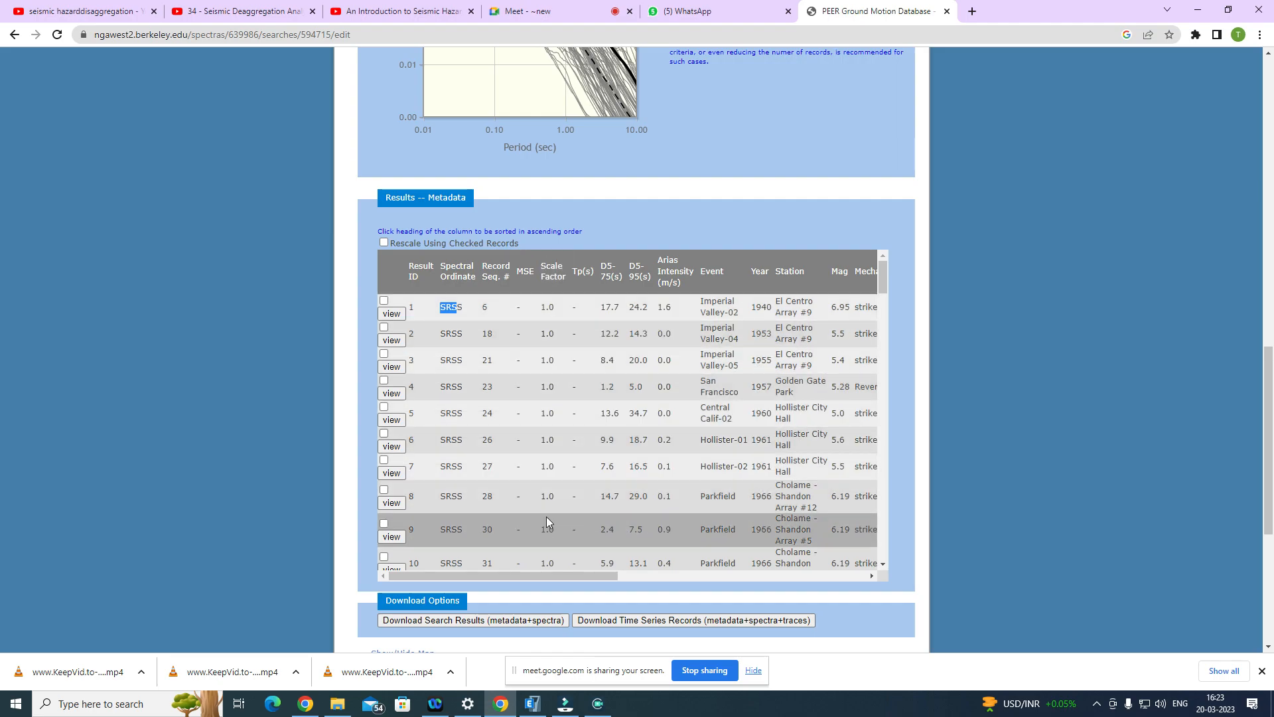
{"action": "scroll", "coordinate": [550, 522], "scroll_direction": "down", "scroll_amount": 2}
{"action": "scroll", "coordinate": [553, 519], "scroll_direction": "down", "scroll_amount": 10}
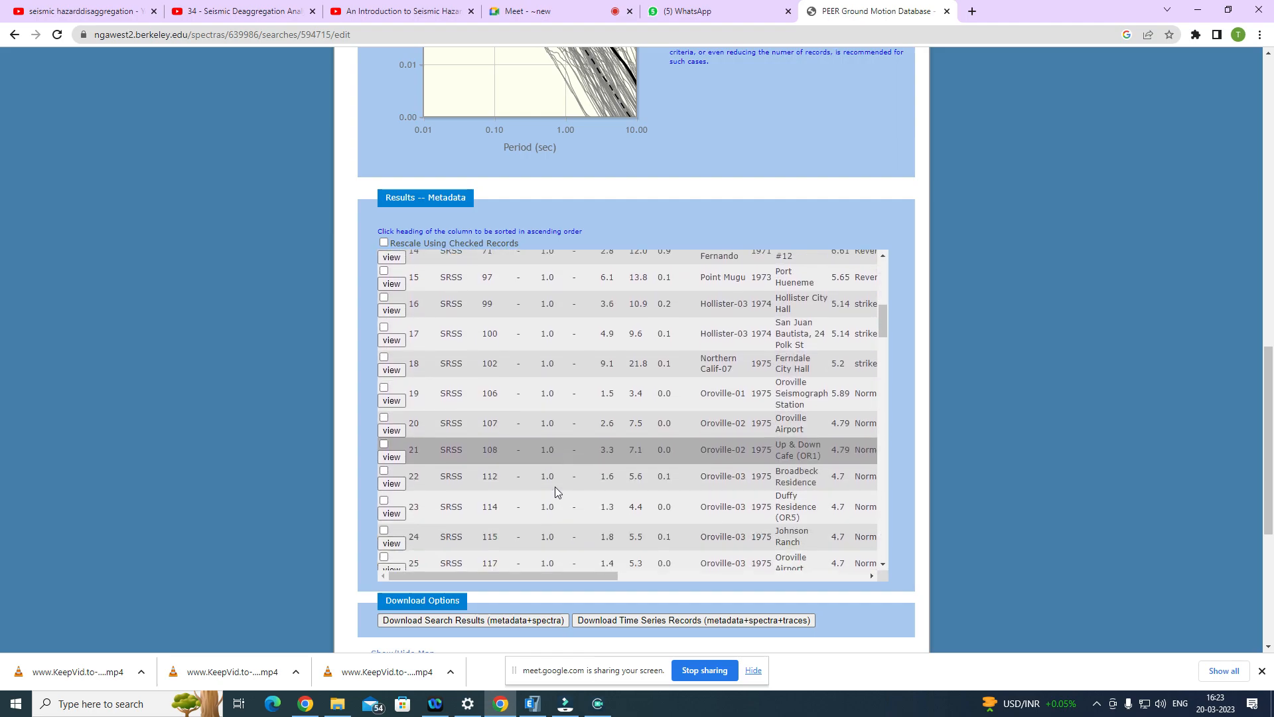
{"action": "scroll", "coordinate": [555, 483], "scroll_direction": "down", "scroll_amount": 5}
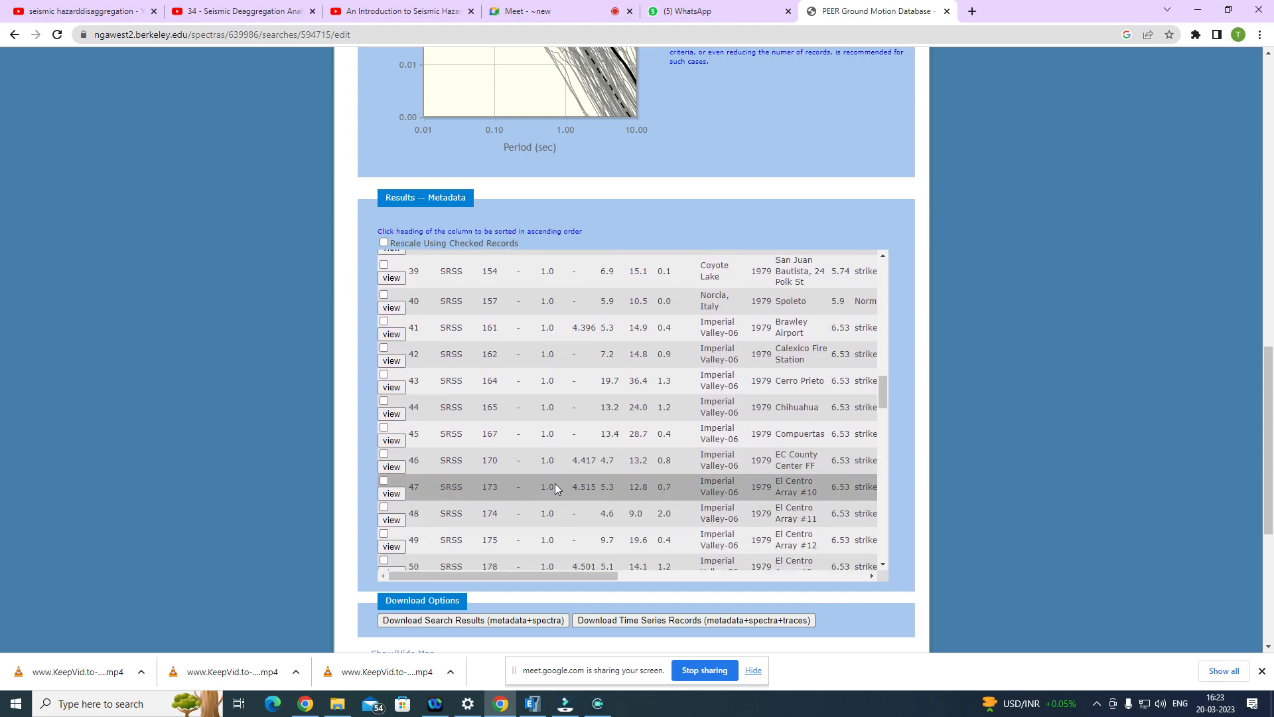
{"action": "scroll", "coordinate": [548, 463], "scroll_direction": "down", "scroll_amount": 4}
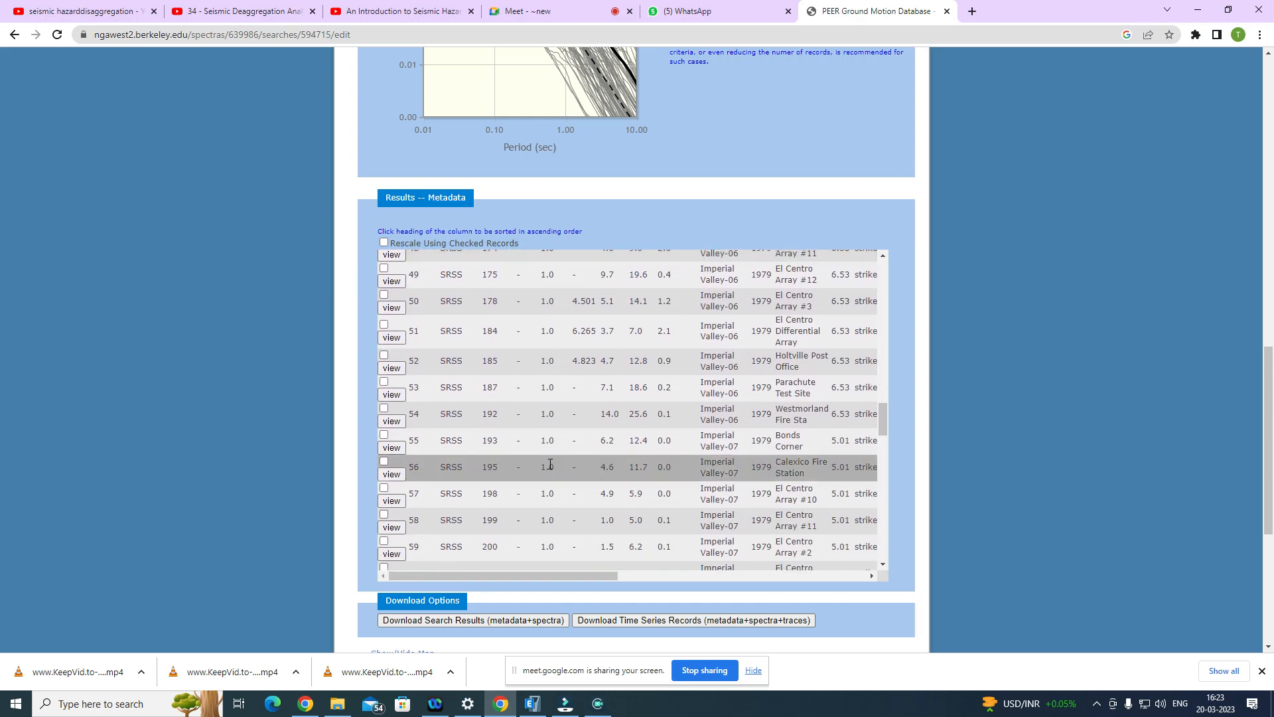
{"action": "scroll", "coordinate": [549, 461], "scroll_direction": "up", "scroll_amount": 7}
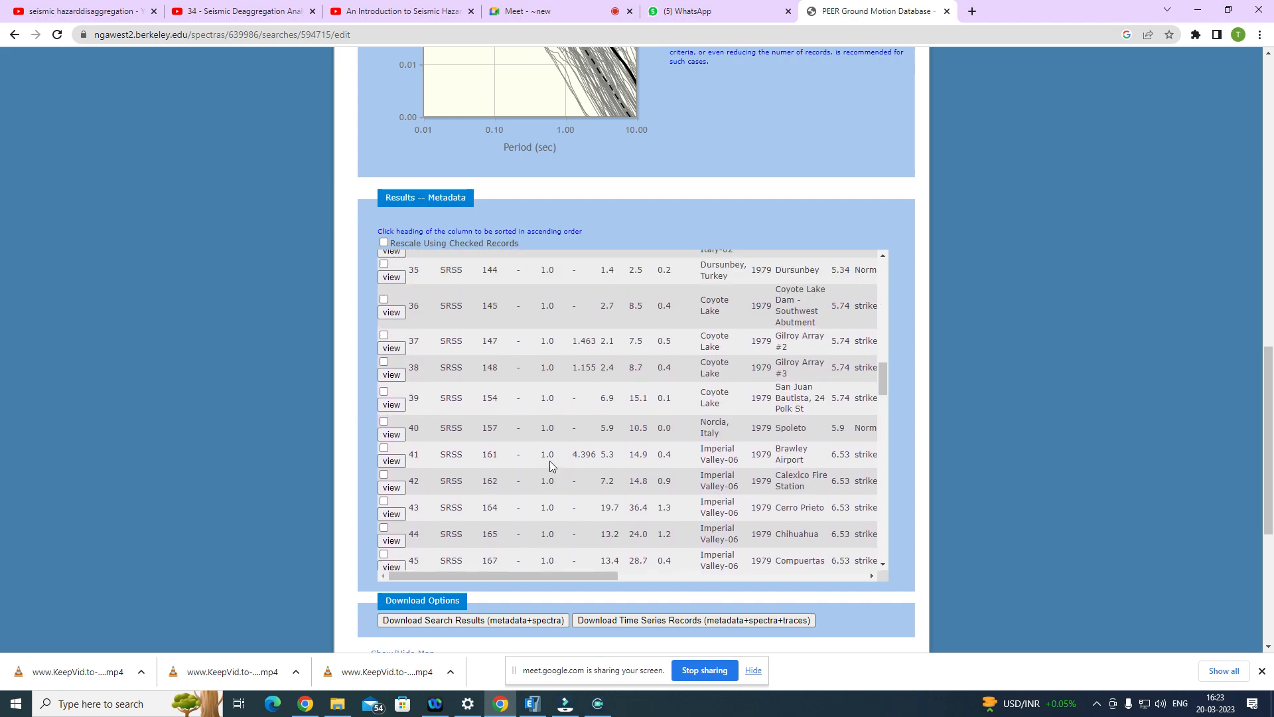
{"action": "scroll", "coordinate": [551, 460], "scroll_direction": "up", "scroll_amount": 15}
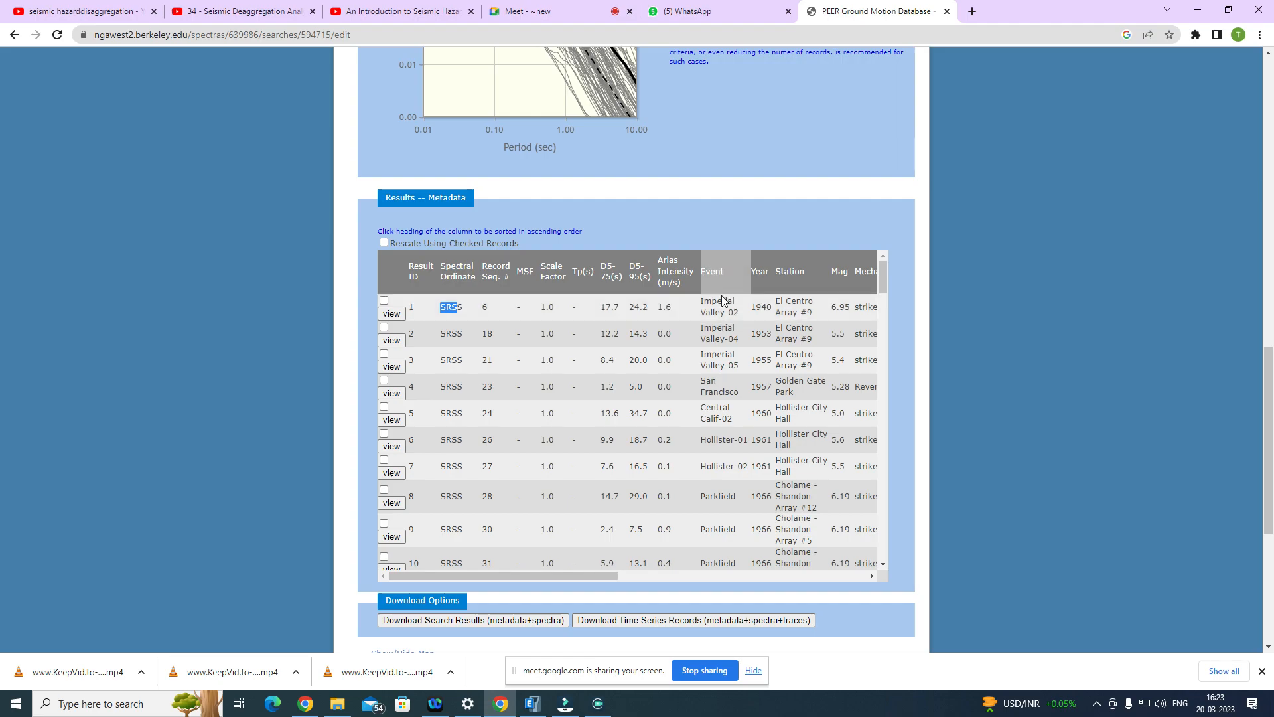
Step: Examine the event name and year of the first record and bring the table's magnitude and distance columns into view
{"action": "left_click", "coordinate": [703, 301]}
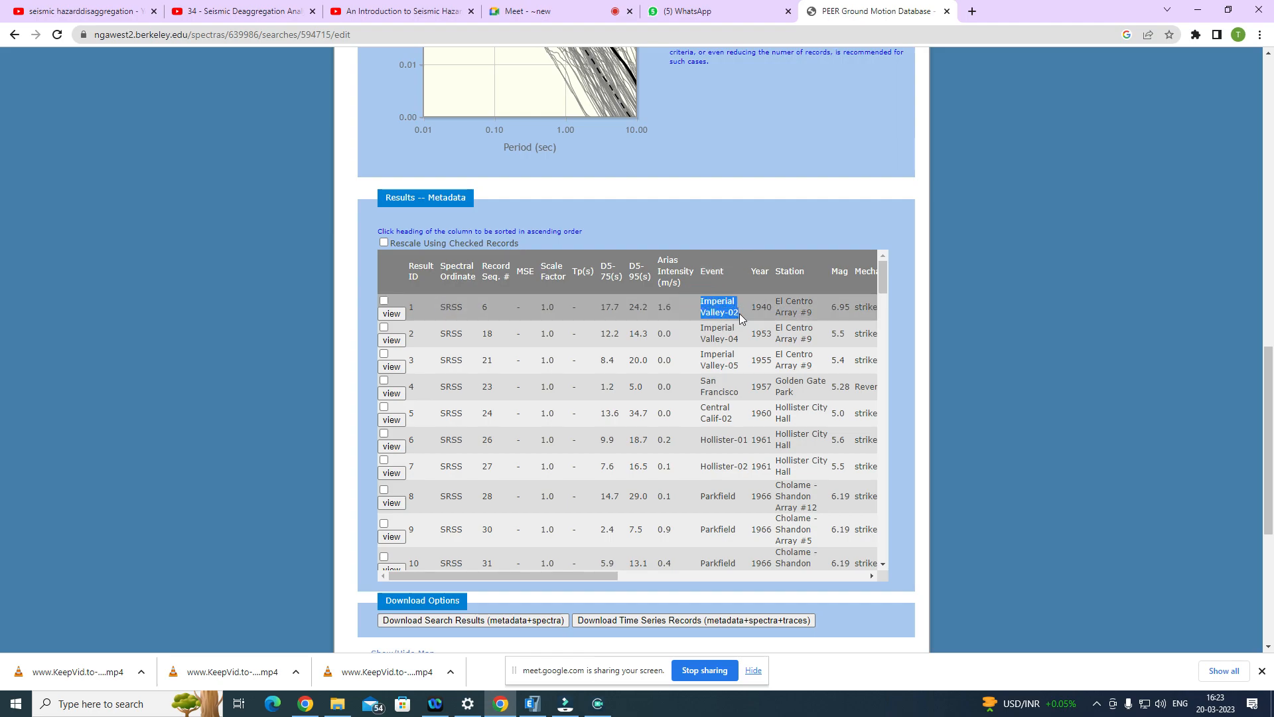
{"action": "left_click_drag", "start_coordinate": [752, 306], "coordinate": [769, 307]}
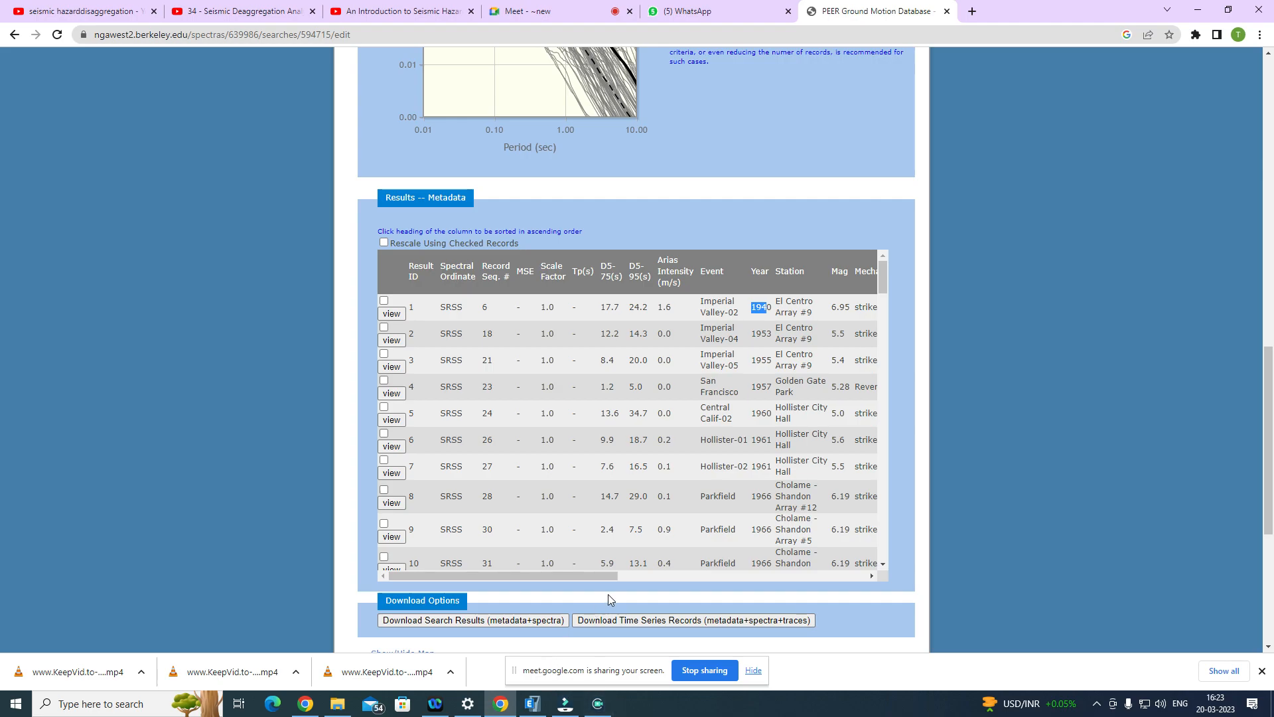
{"action": "left_click_drag", "start_coordinate": [611, 579], "coordinate": [686, 580]}
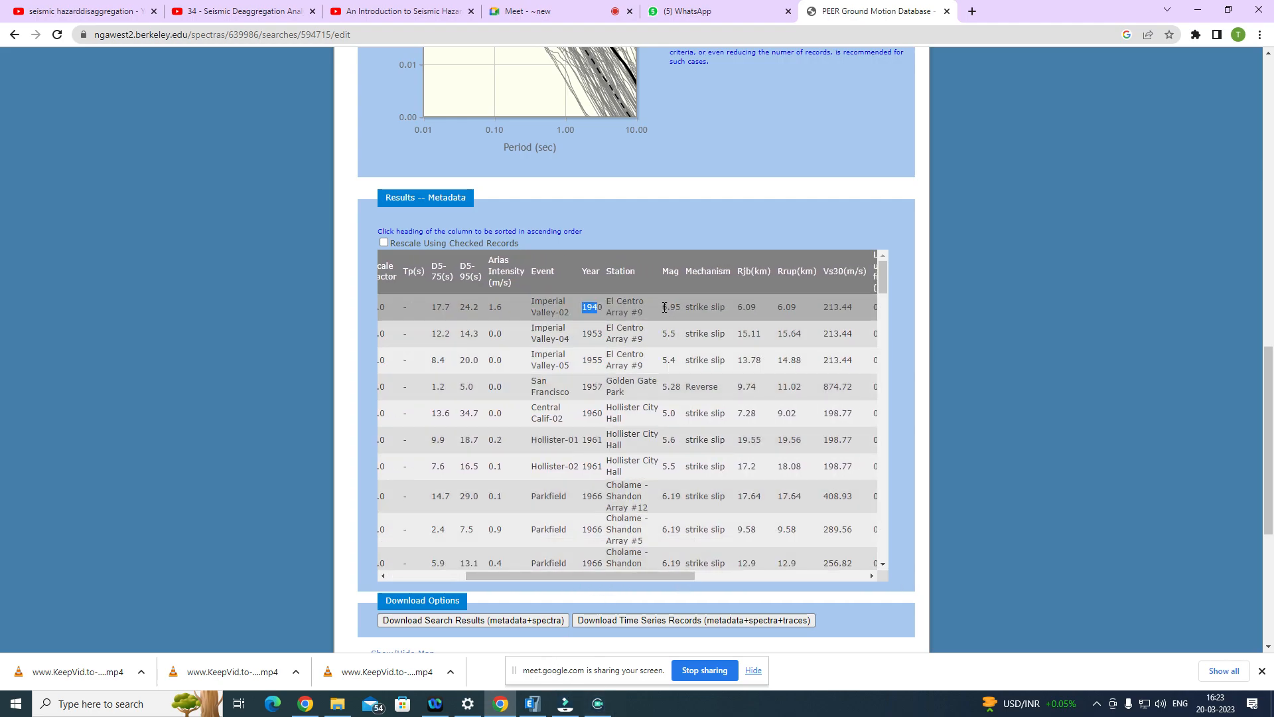
Step: Admit another waiting participant to the Google Meet call and go back to the PEER search results
{"action": "left_click", "coordinate": [531, 12]}
{"action": "left_click", "coordinate": [776, 139]}
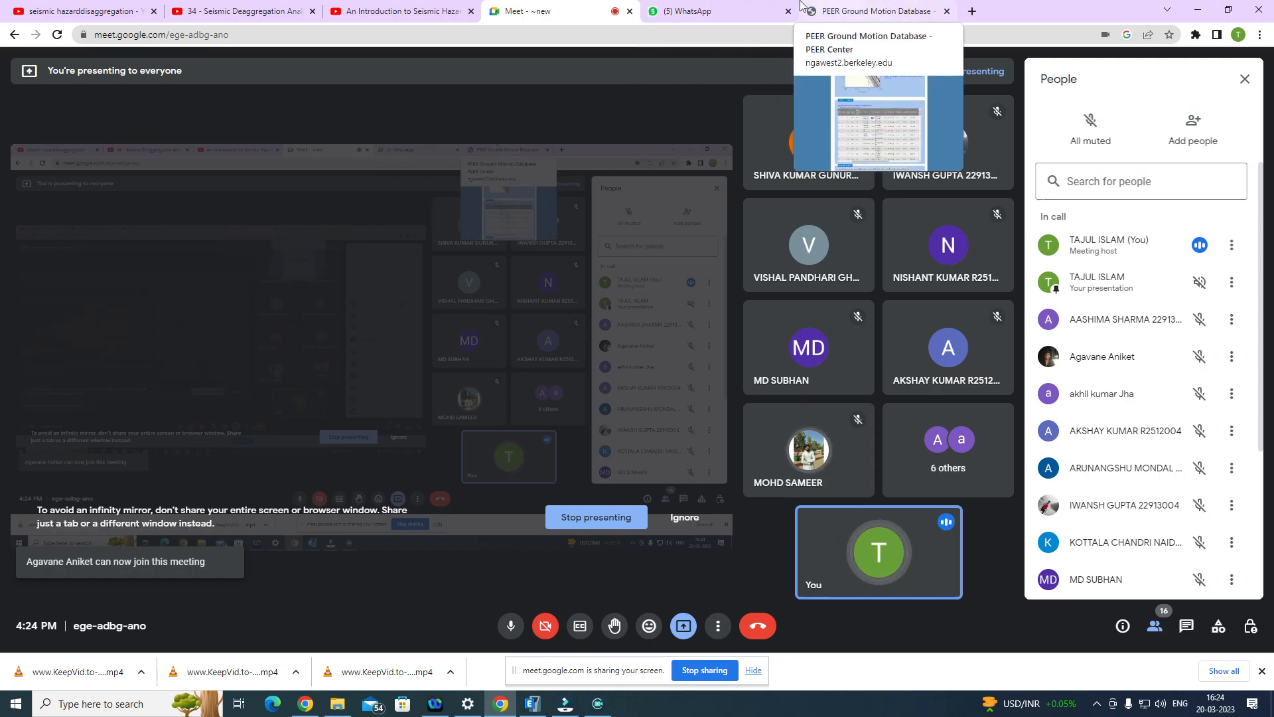
{"action": "left_click", "coordinate": [854, 7]}
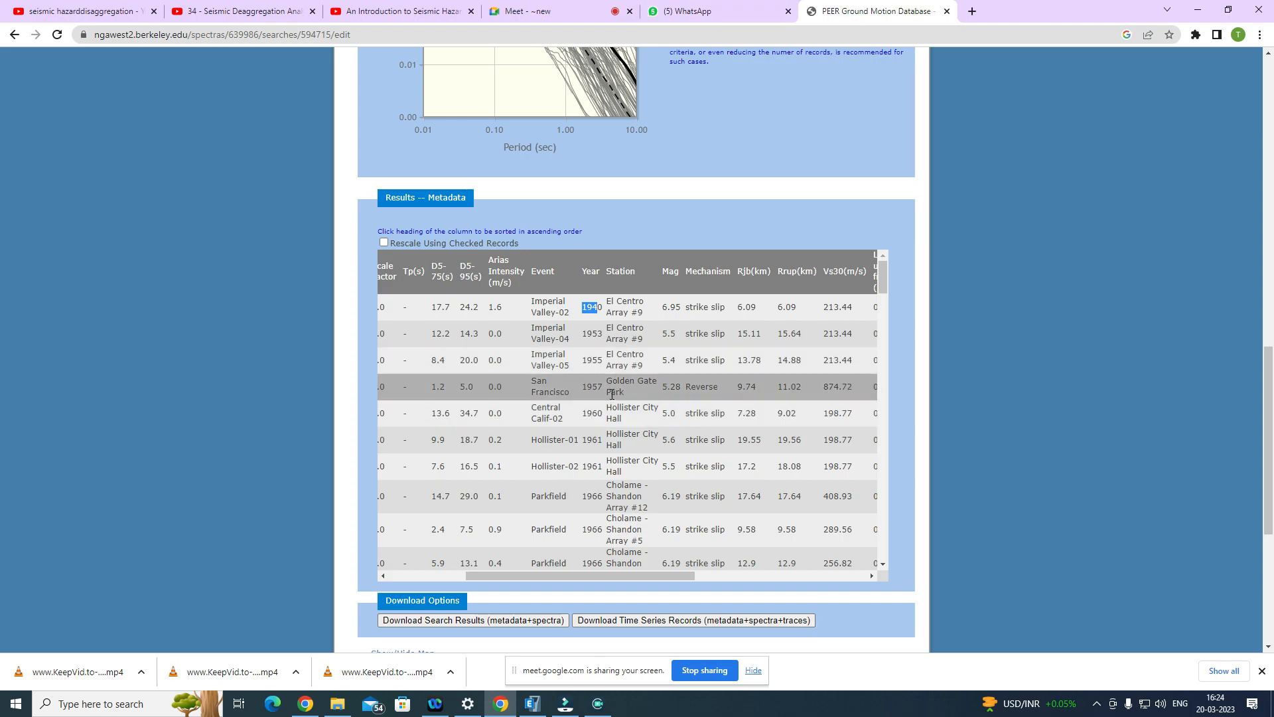
Step: Examine the first record's station, magnitude, mechanism, Rjb and Rrup distances, Vs30 and lowest useable frequency
{"action": "left_click", "coordinate": [651, 306]}
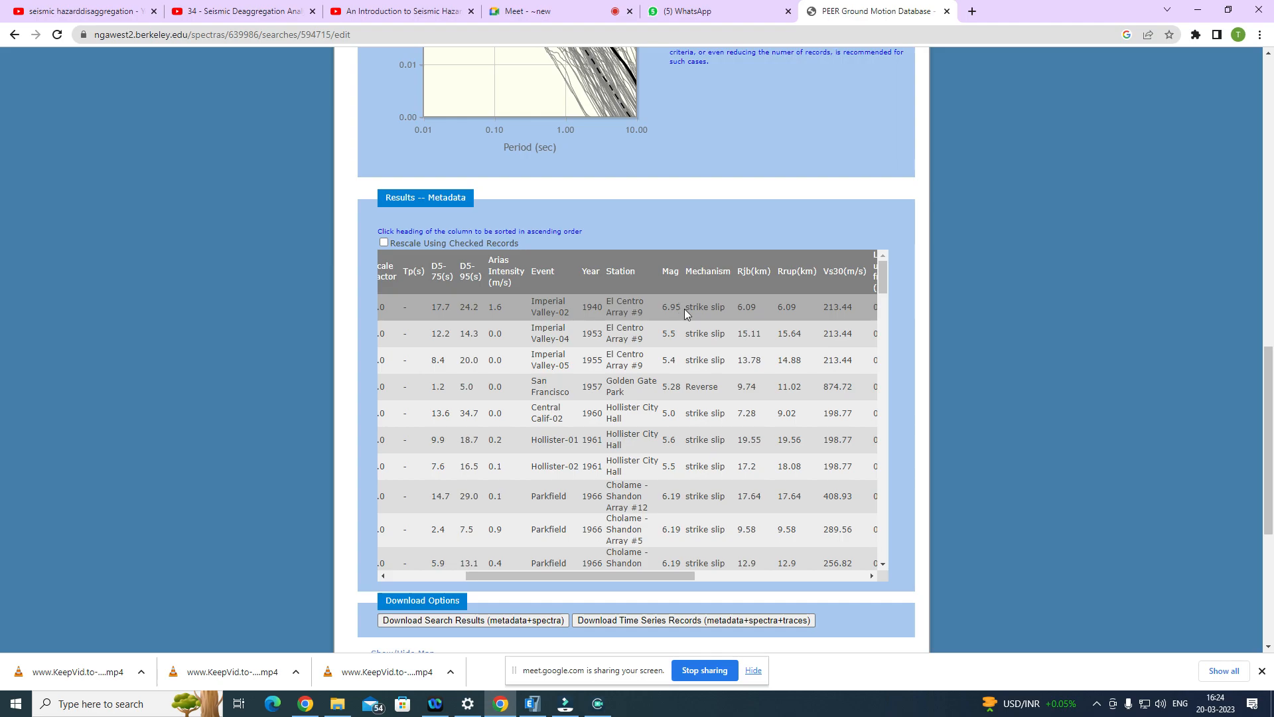
{"action": "left_click_drag", "start_coordinate": [725, 308], "coordinate": [690, 309]}
{"action": "mouse_move", "coordinate": [760, 307]}
{"action": "left_mouse_down"}
{"action": "mouse_move", "coordinate": [744, 309]}
{"action": "mouse_move", "coordinate": [783, 305]}
{"action": "left_mouse_up"}
{"action": "left_click", "coordinate": [853, 307]}
{"action": "double_click", "coordinate": [853, 307]}
{"action": "left_click_drag", "start_coordinate": [587, 572], "coordinate": [658, 564]}
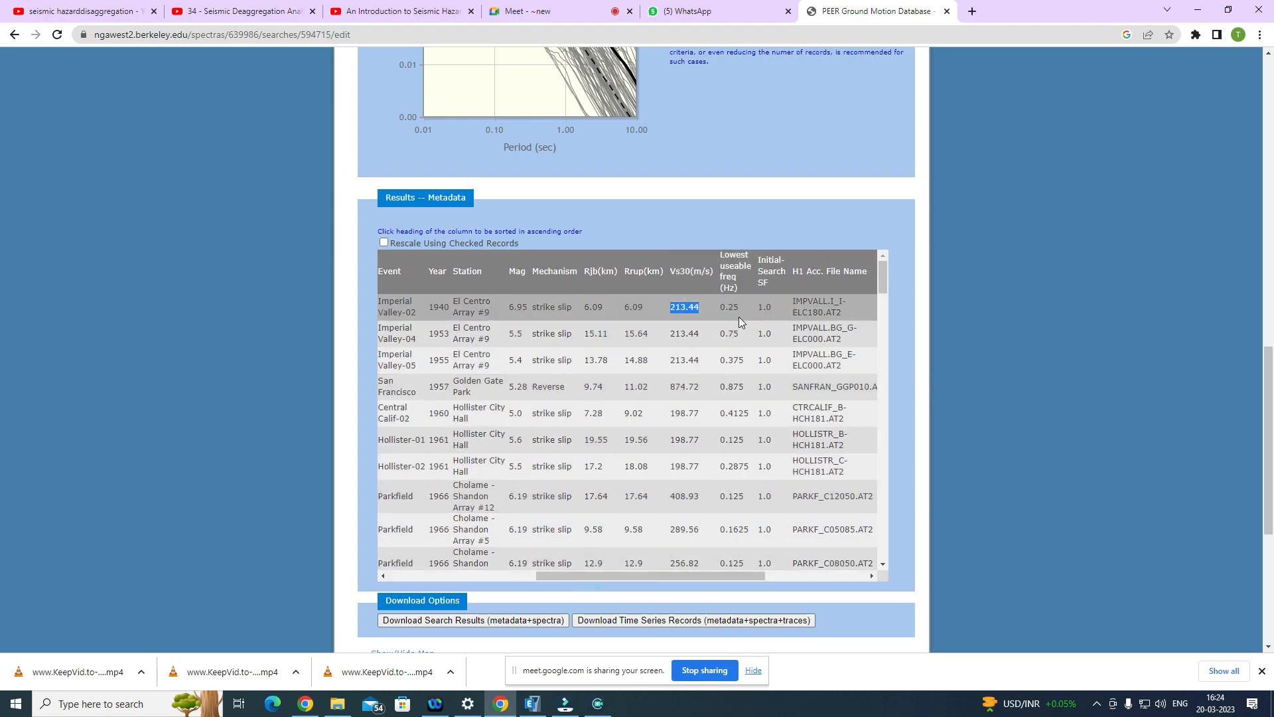
{"action": "left_click_drag", "start_coordinate": [745, 310], "coordinate": [730, 318]}
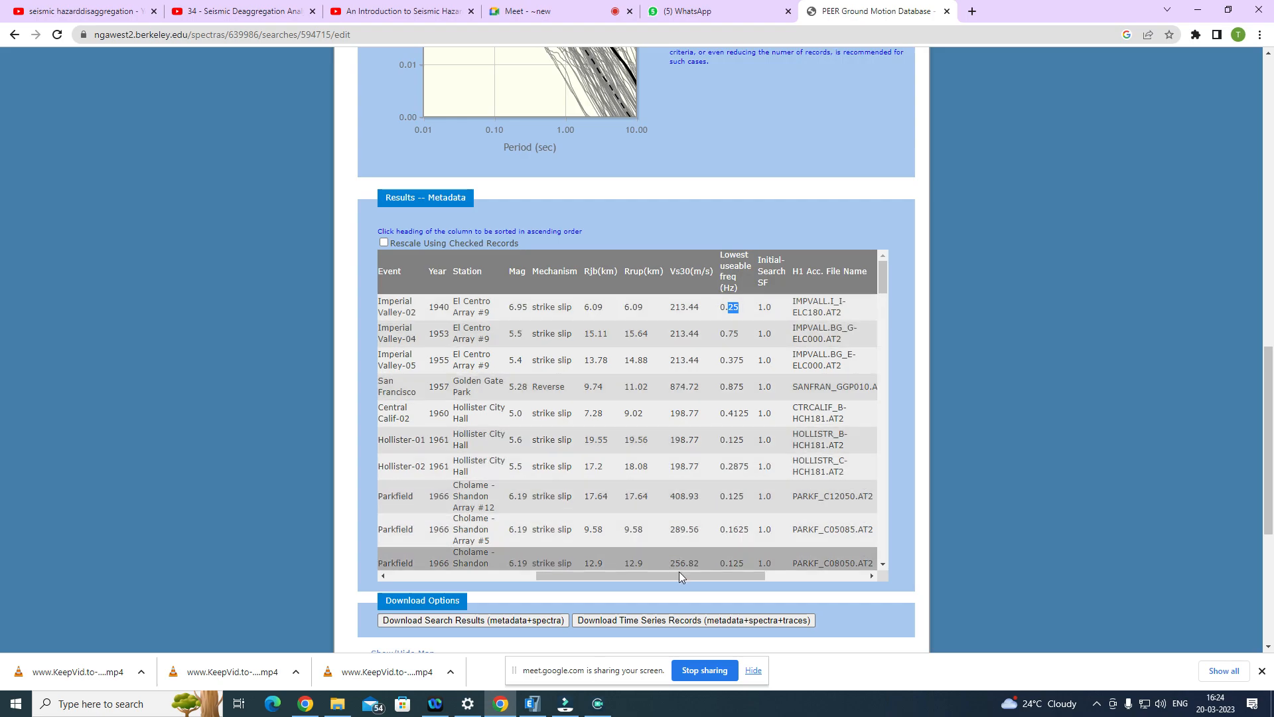
Step: Examine the record durations and Arias intensities in the metadata table and compare the magnitudes of the listed events
{"action": "left_click_drag", "start_coordinate": [691, 575], "coordinate": [553, 565]}
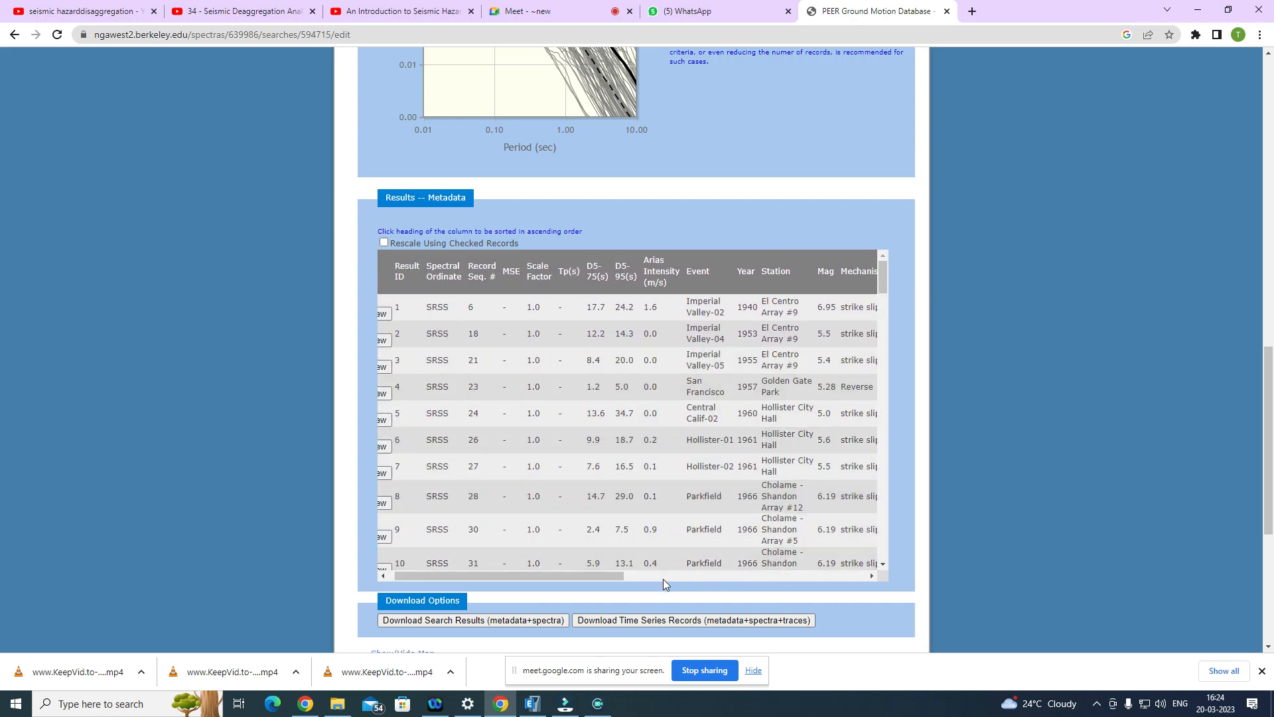
{"action": "left_click_drag", "start_coordinate": [606, 574], "coordinate": [563, 575]}
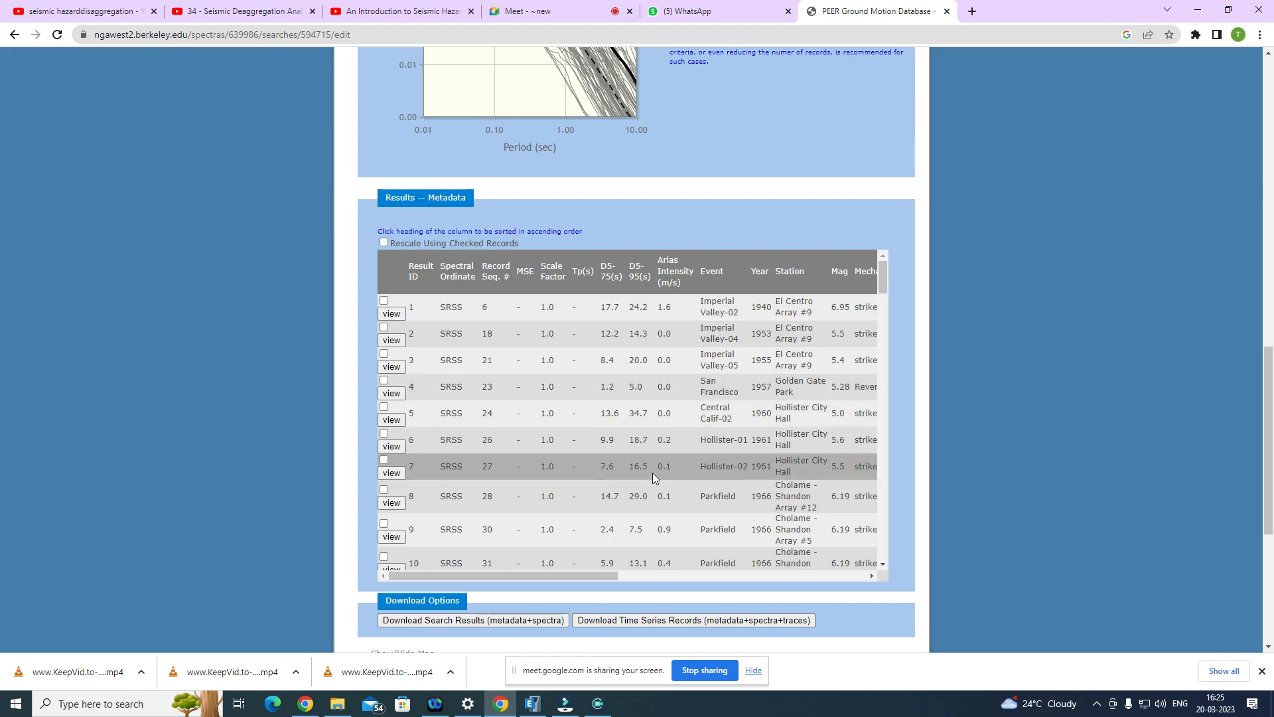
{"action": "left_click_drag", "start_coordinate": [568, 576], "coordinate": [603, 576]}
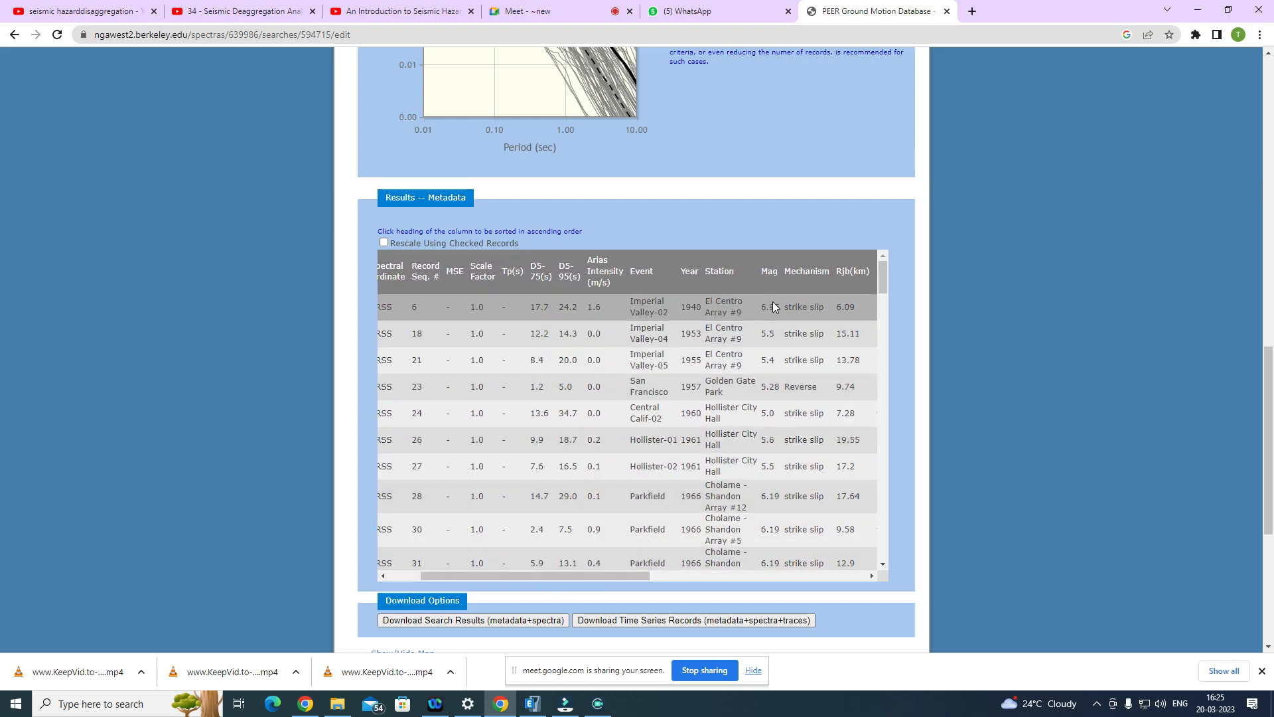
{"action": "scroll", "coordinate": [775, 312], "scroll_direction": "down", "scroll_amount": 1}
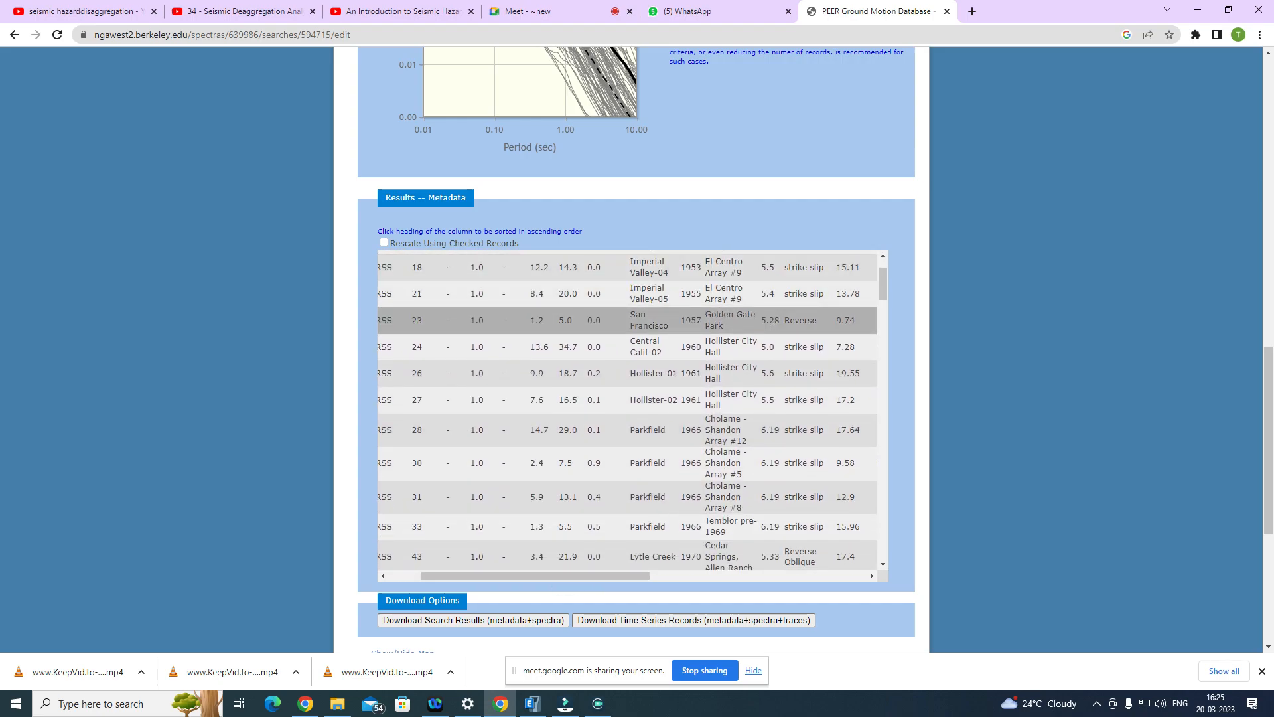
{"action": "scroll", "coordinate": [703, 560], "scroll_direction": "up", "scroll_amount": 1}
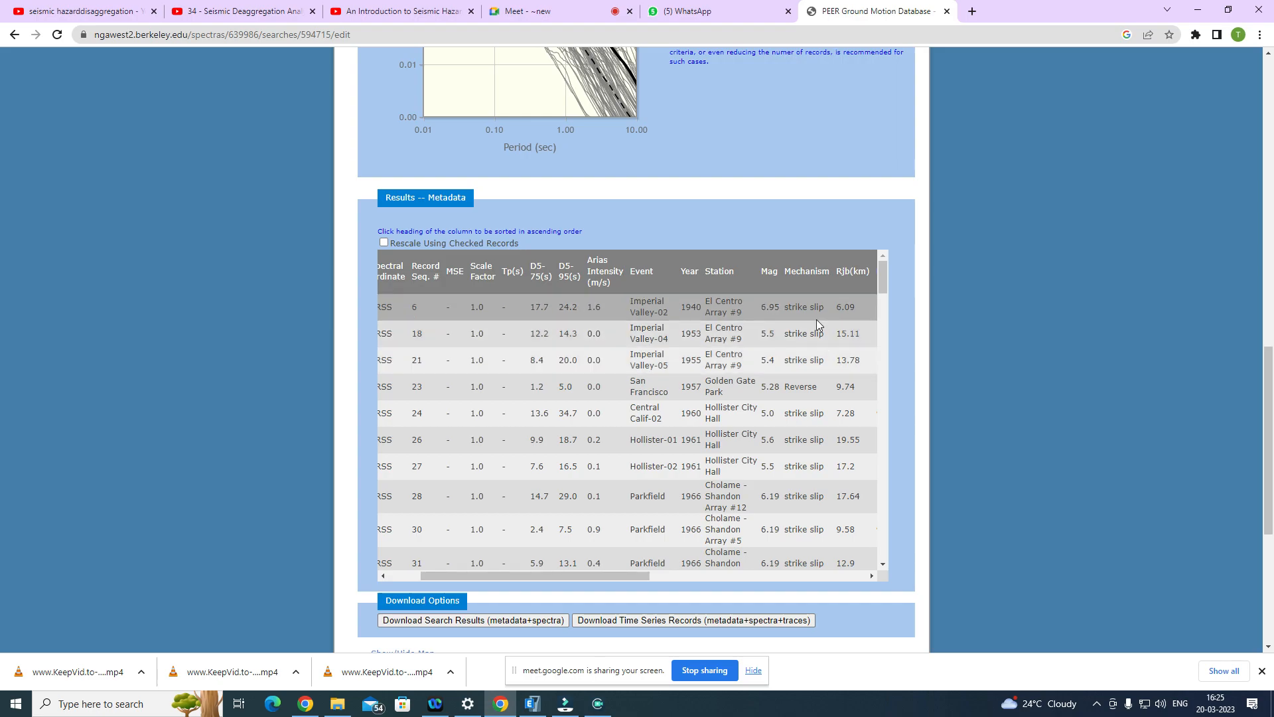
Step: Compare the Vs30 values of the listed records in the metadata table
{"action": "left_click_drag", "start_coordinate": [603, 574], "coordinate": [674, 575]}
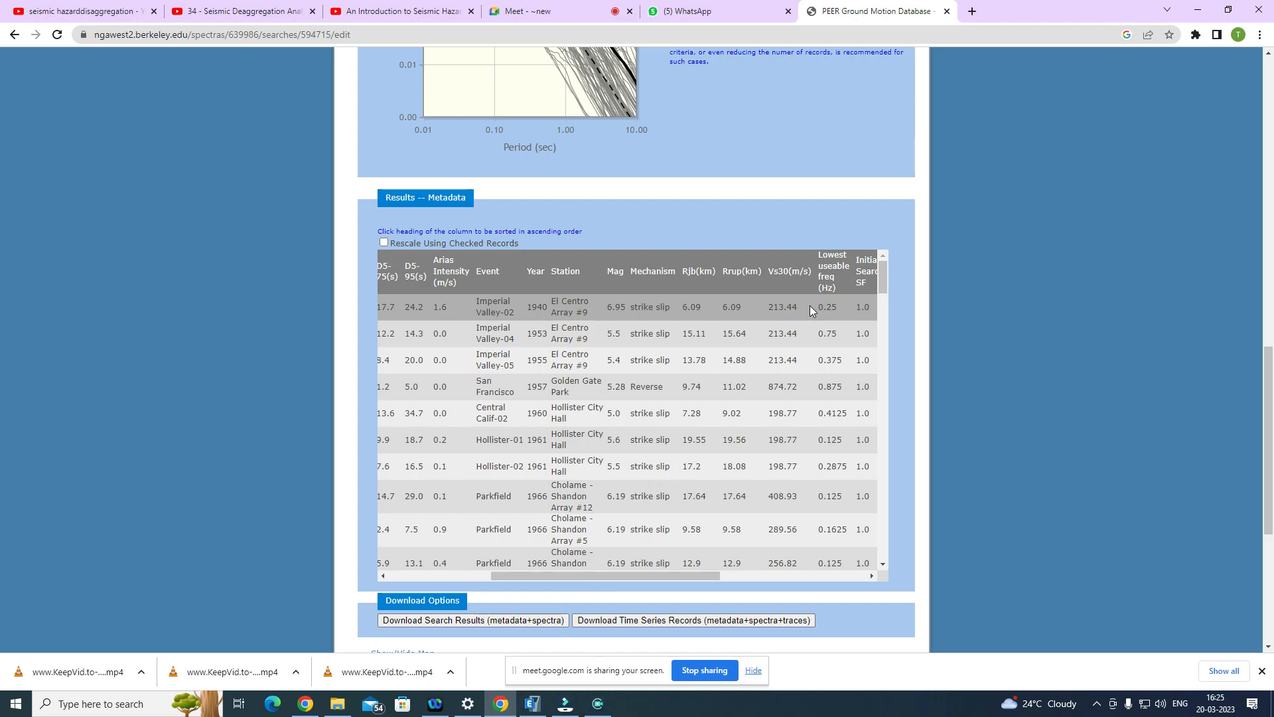
{"action": "left_click_drag", "start_coordinate": [783, 330], "coordinate": [793, 526]}
{"action": "left_click", "coordinate": [790, 362]}
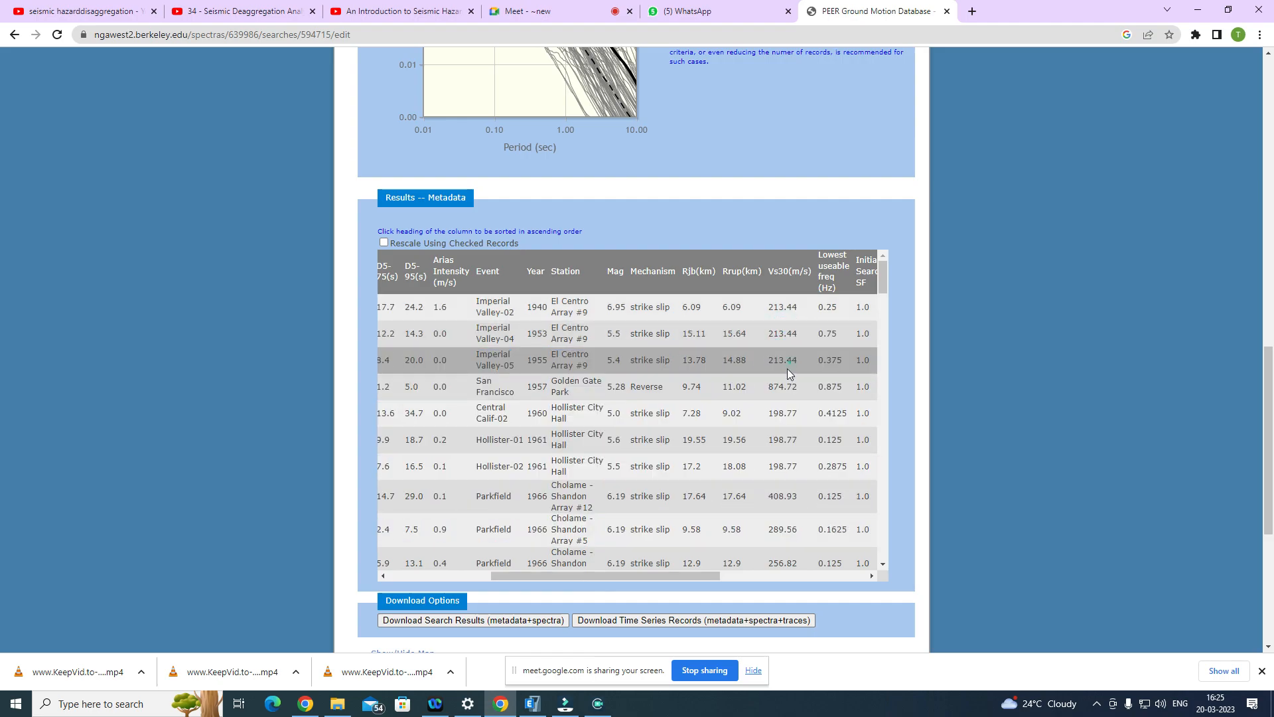
Step: Examine the Parkfield 1966 records in the metadata table and the stations listed for that event
{"action": "left_click_drag", "start_coordinate": [705, 574], "coordinate": [557, 579]}
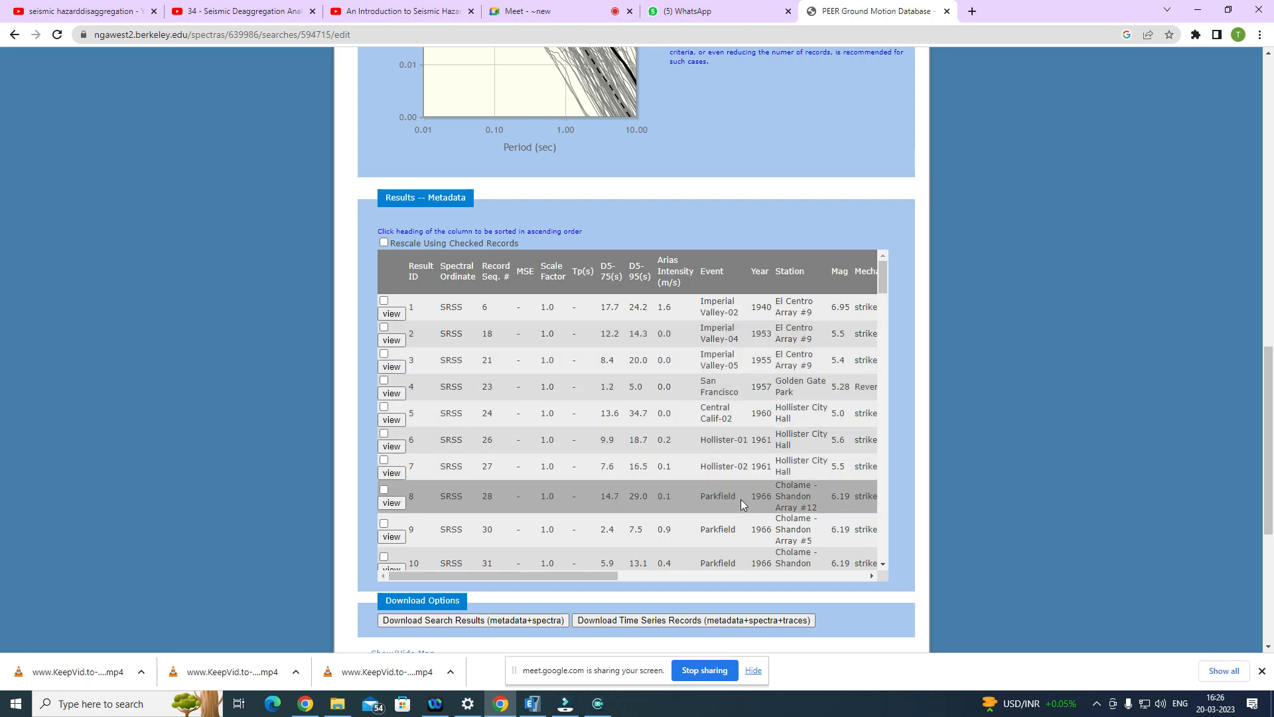
{"action": "scroll", "coordinate": [739, 496], "scroll_direction": "down", "scroll_amount": 1}
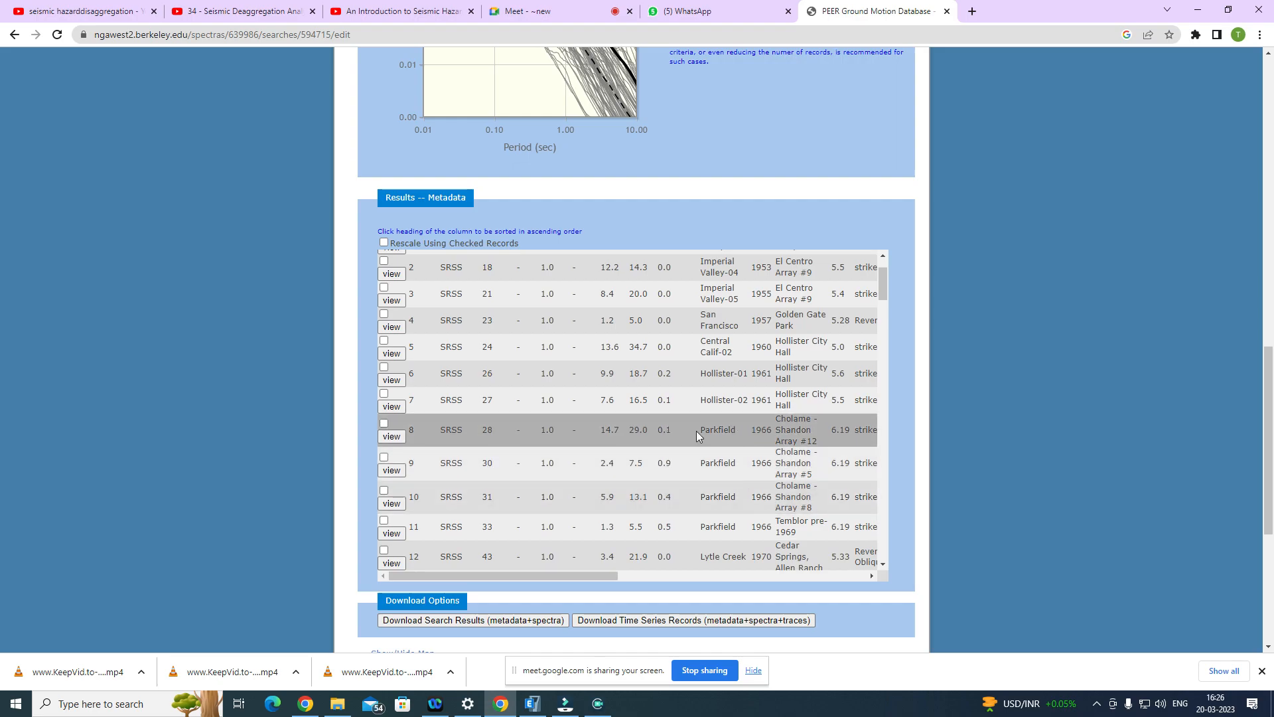
{"action": "left_click_drag", "start_coordinate": [706, 431], "coordinate": [775, 431]}
{"action": "scroll", "coordinate": [816, 430], "scroll_direction": "down", "scroll_amount": 1}
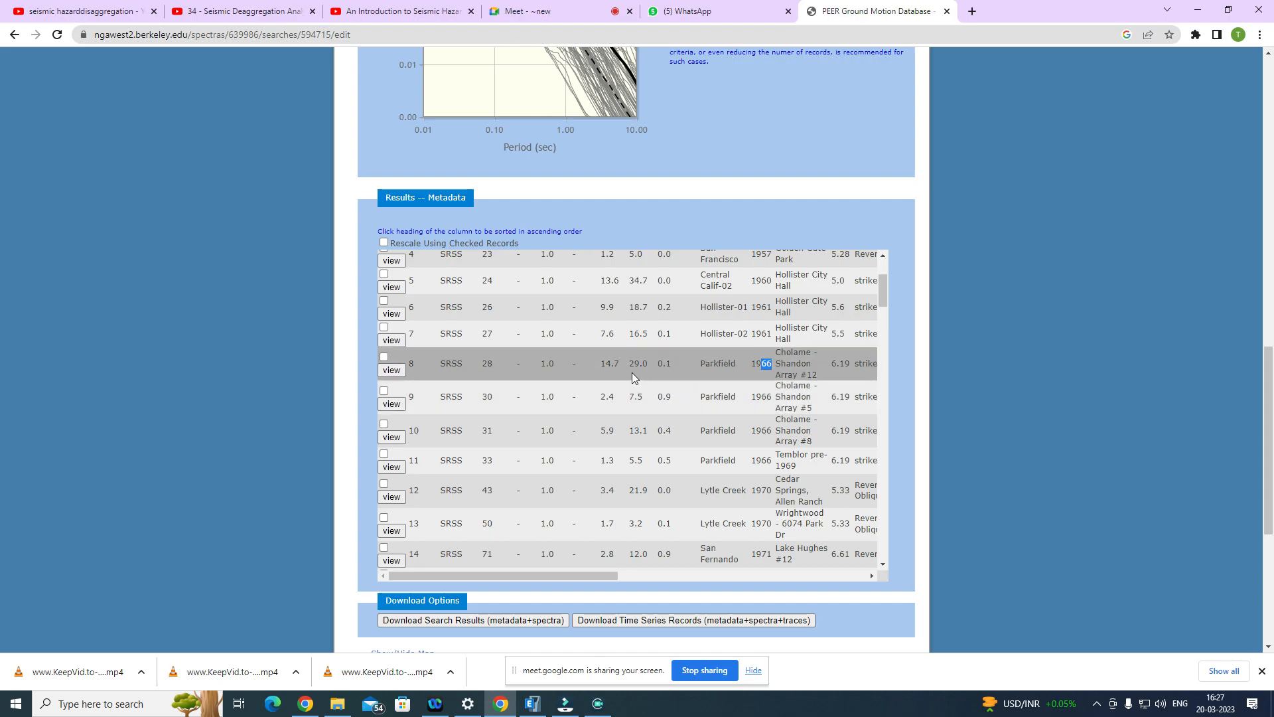
Step: Mark the first record, Imperial Valley-02, in the metadata table and download the search results with metadata and spectra
{"action": "scroll", "coordinate": [621, 372], "scroll_direction": "up", "scroll_amount": 3}
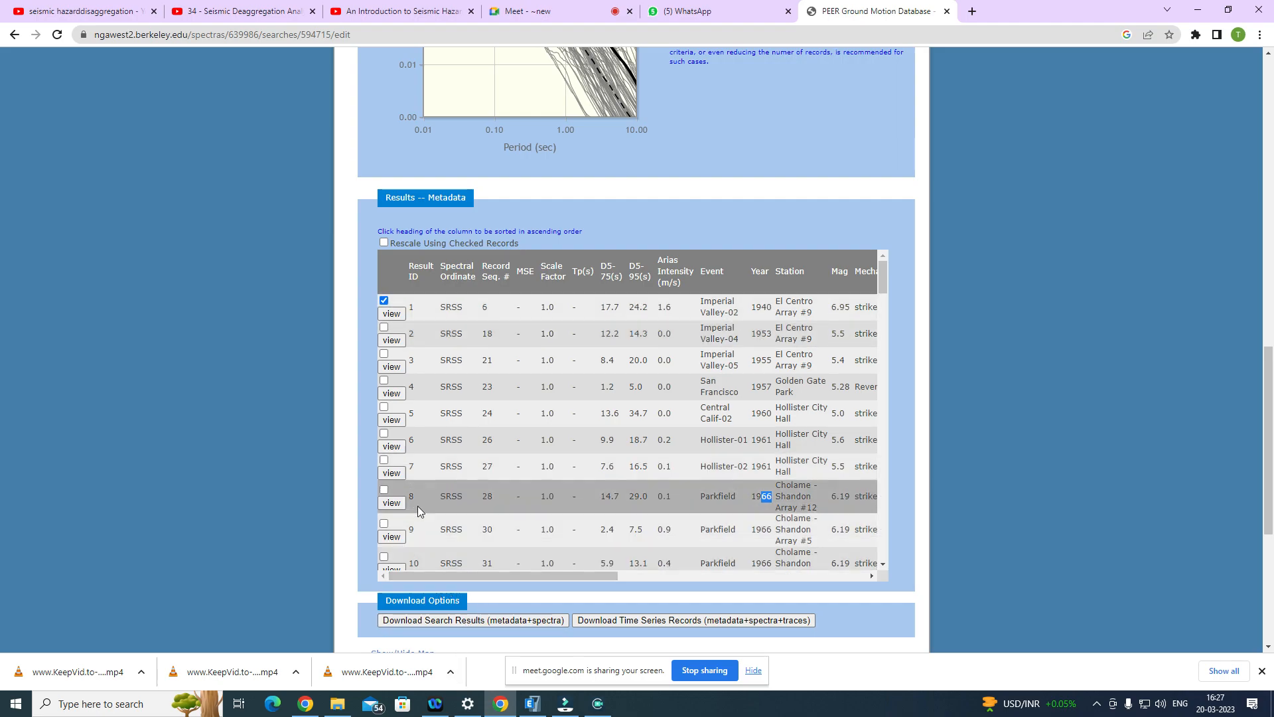
{"action": "scroll", "coordinate": [435, 607], "scroll_direction": "down", "scroll_amount": 1}
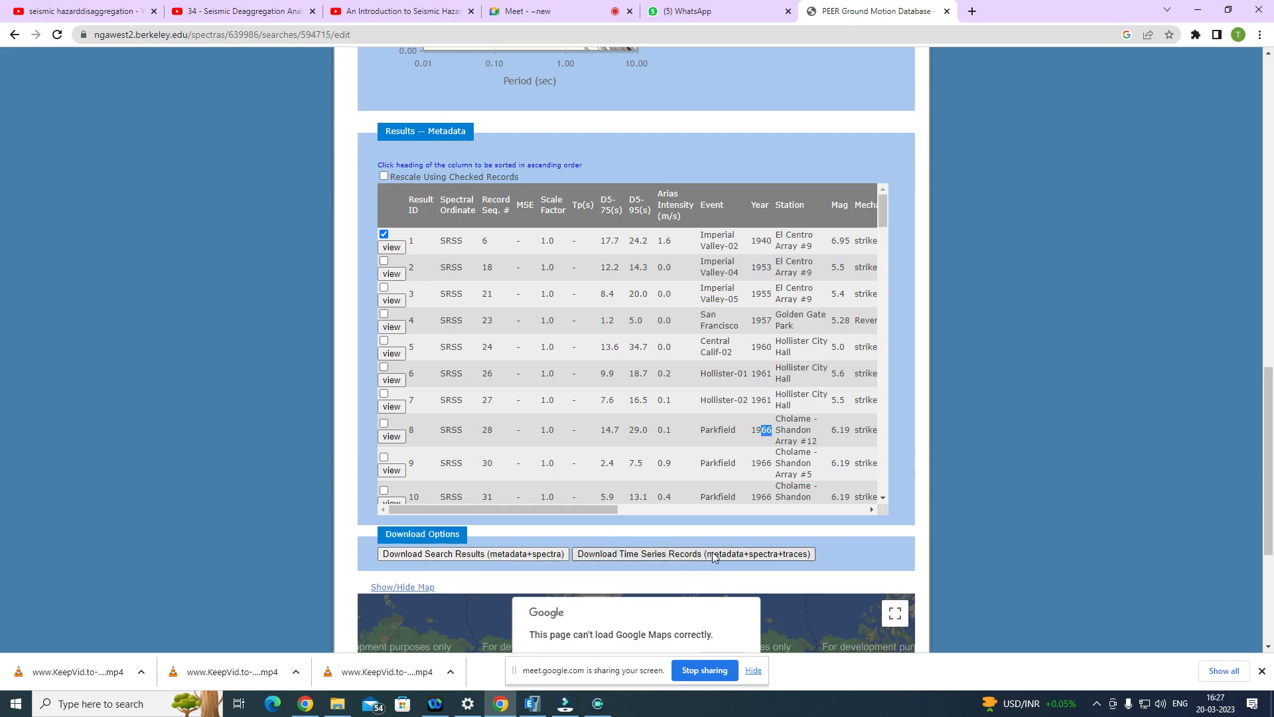
{"action": "scroll", "coordinate": [730, 550], "scroll_direction": "down", "scroll_amount": 2}
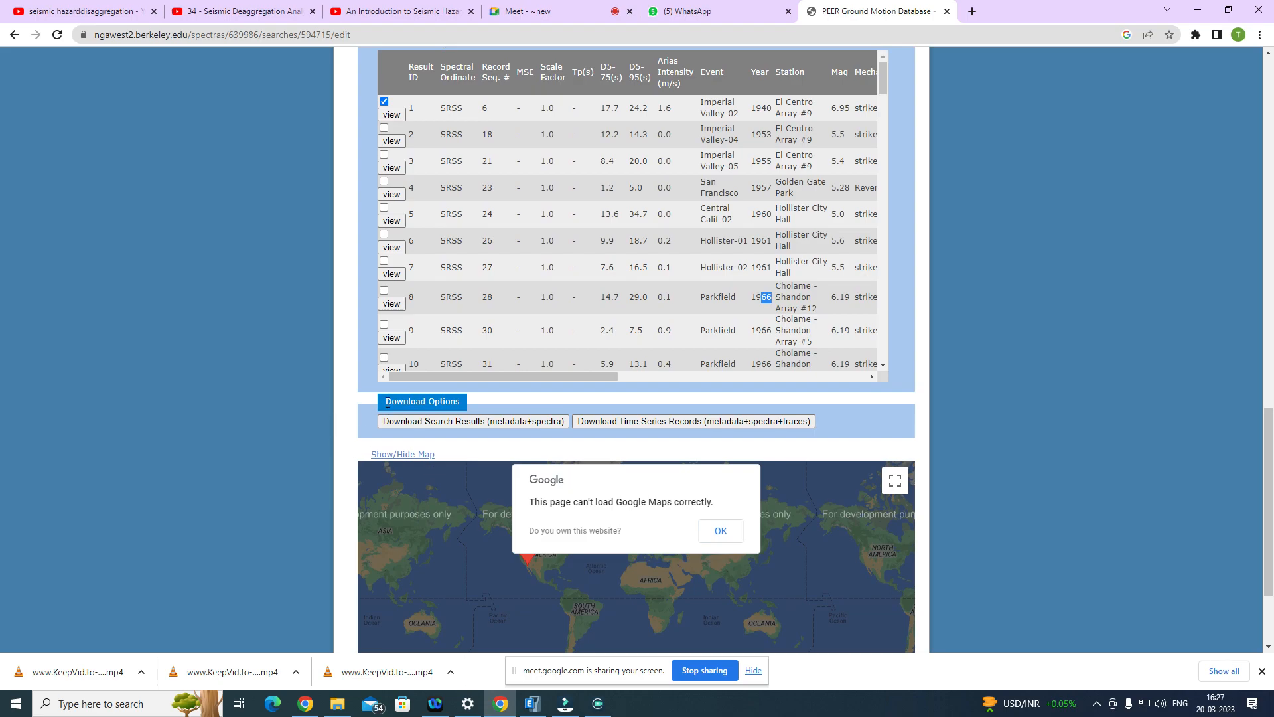
{"action": "scroll", "coordinate": [387, 401], "scroll_direction": "down", "scroll_amount": 1}
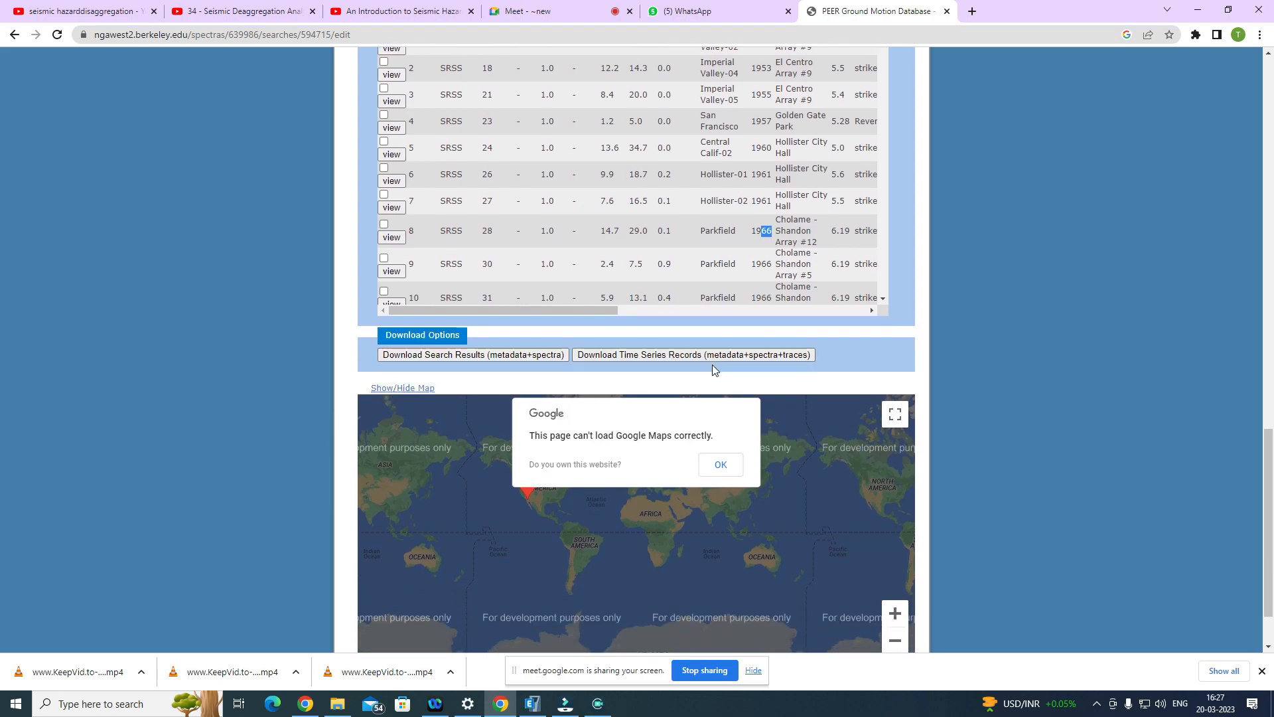
{"action": "scroll", "coordinate": [444, 355], "scroll_direction": "down", "scroll_amount": 2}
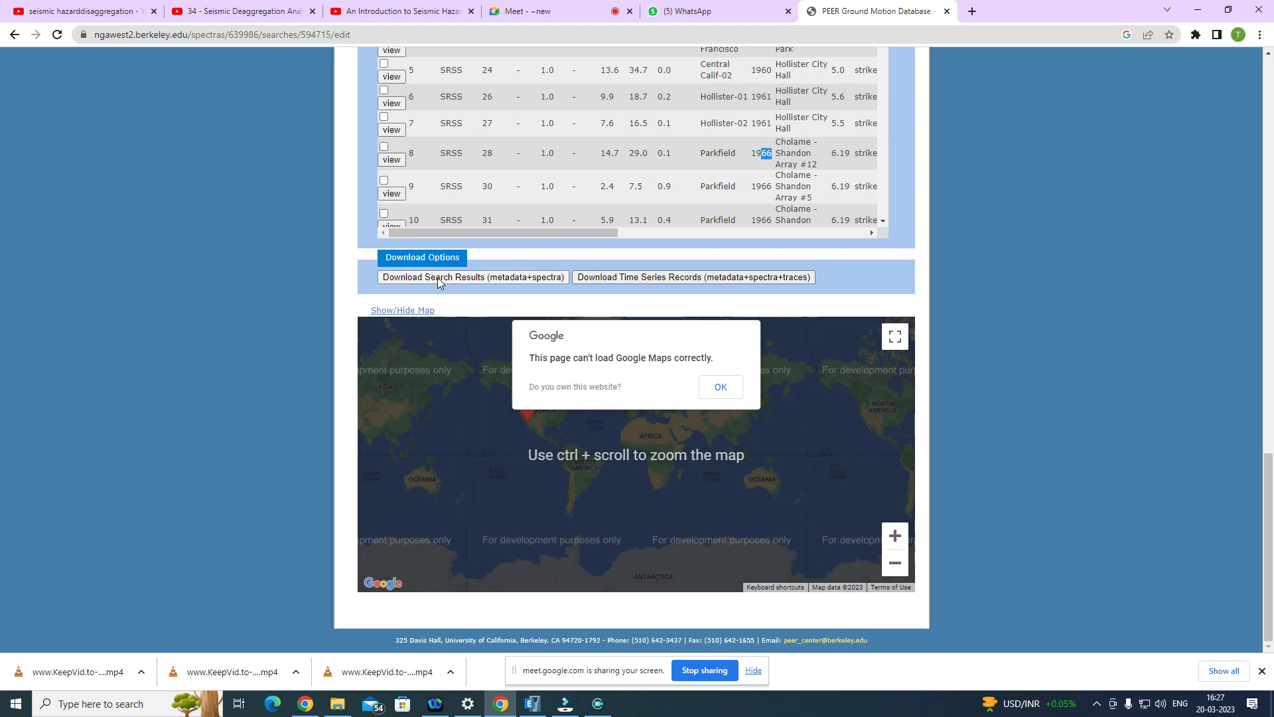
{"action": "left_click", "coordinate": [475, 278]}
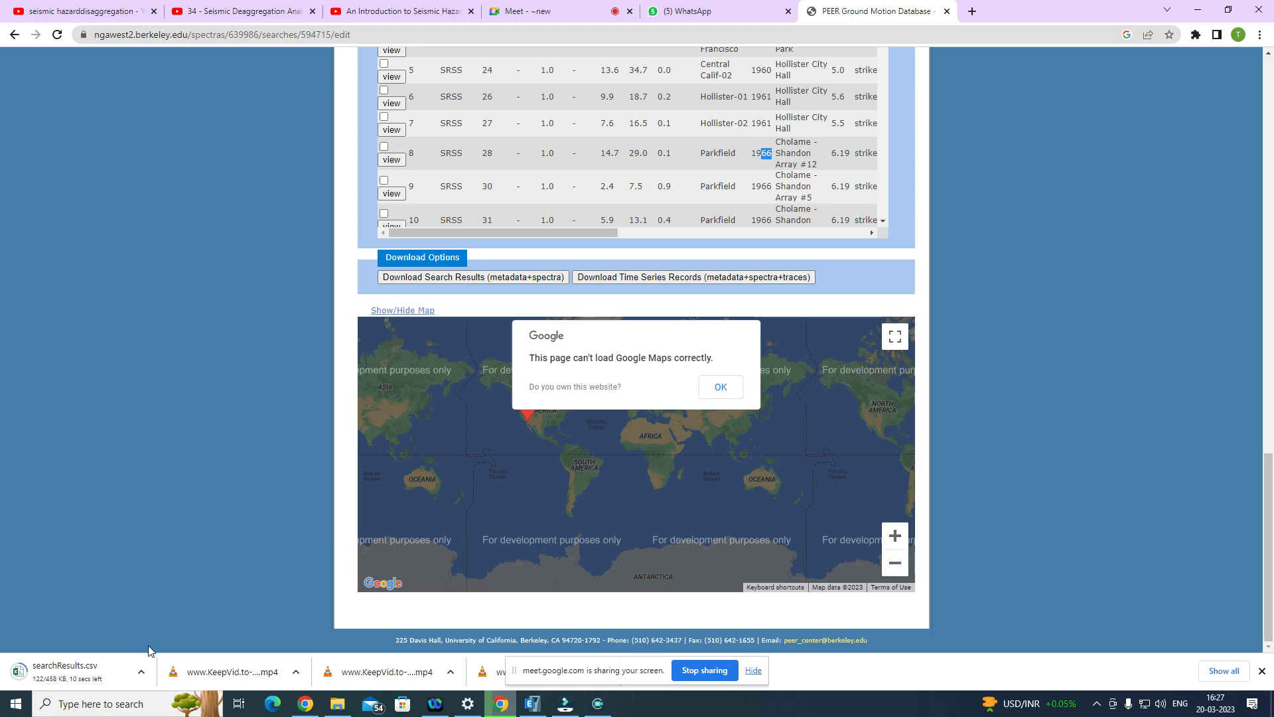
Step: Download the time series records with metadata, spectra and traces, accepting the unscaled-data notice and the large-download confirmation
{"action": "left_click", "coordinate": [711, 277]}
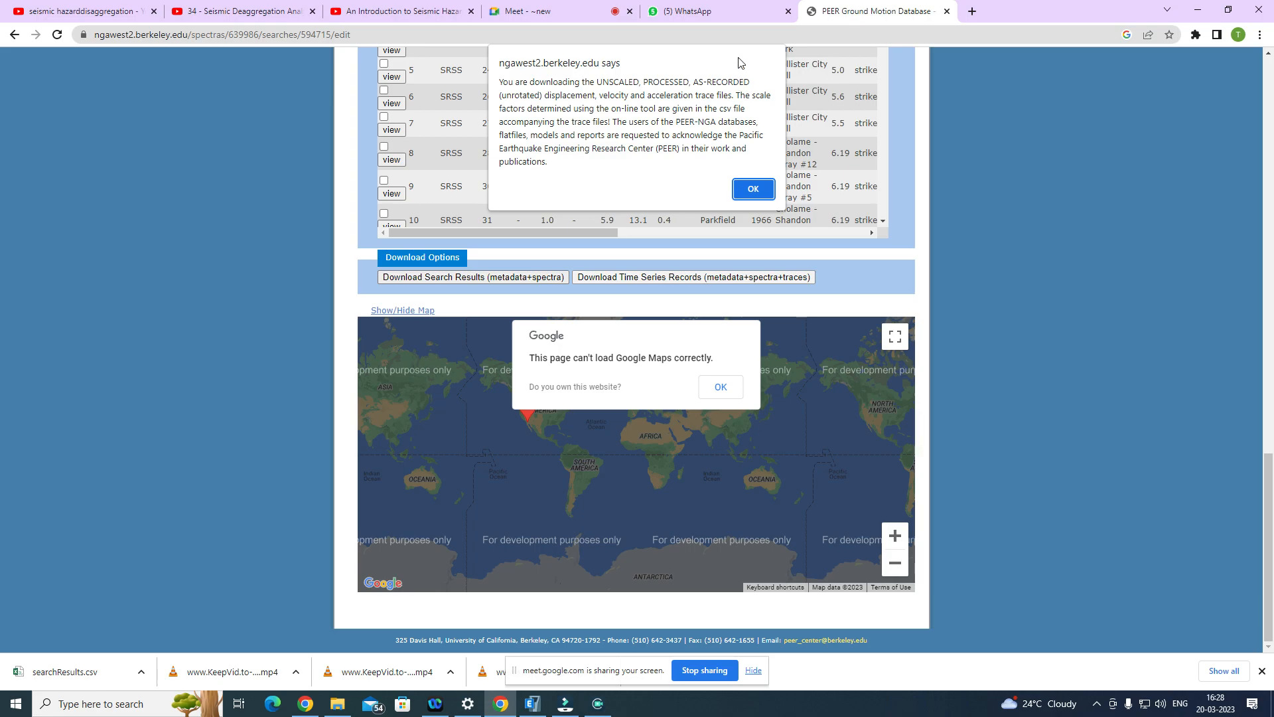
{"action": "left_click", "coordinate": [755, 190]}
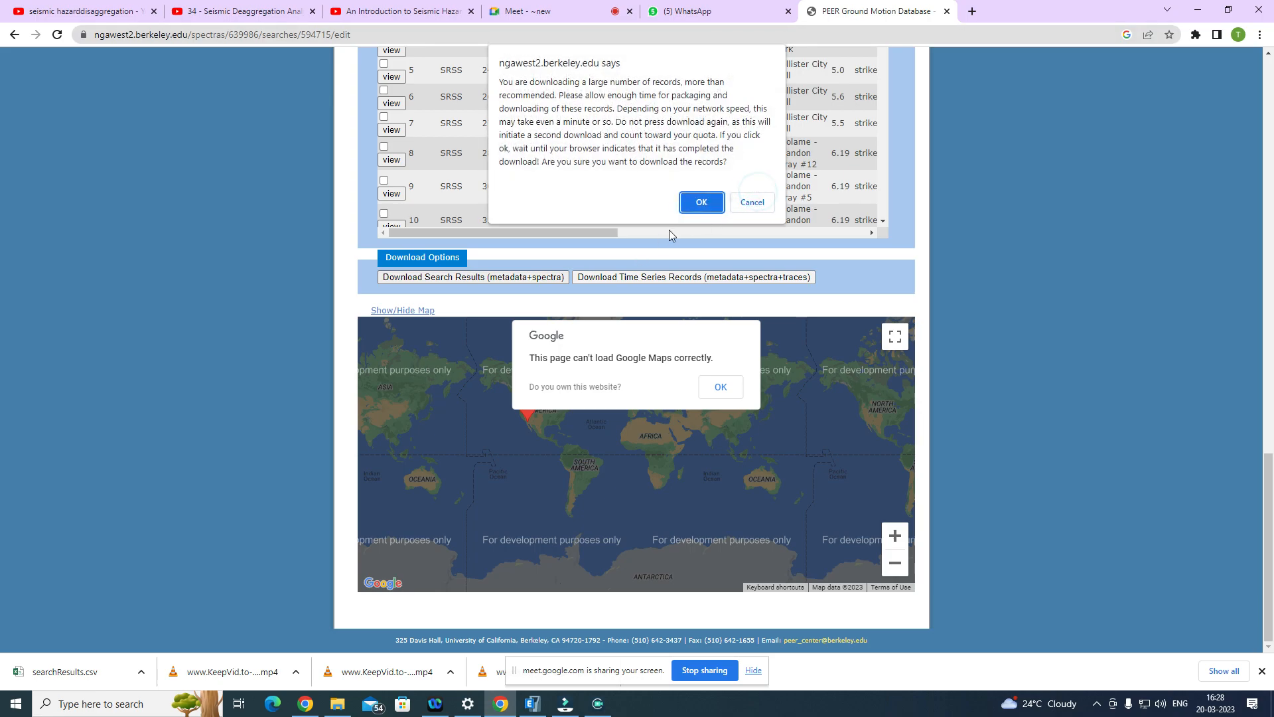
{"action": "left_click", "coordinate": [698, 199]}
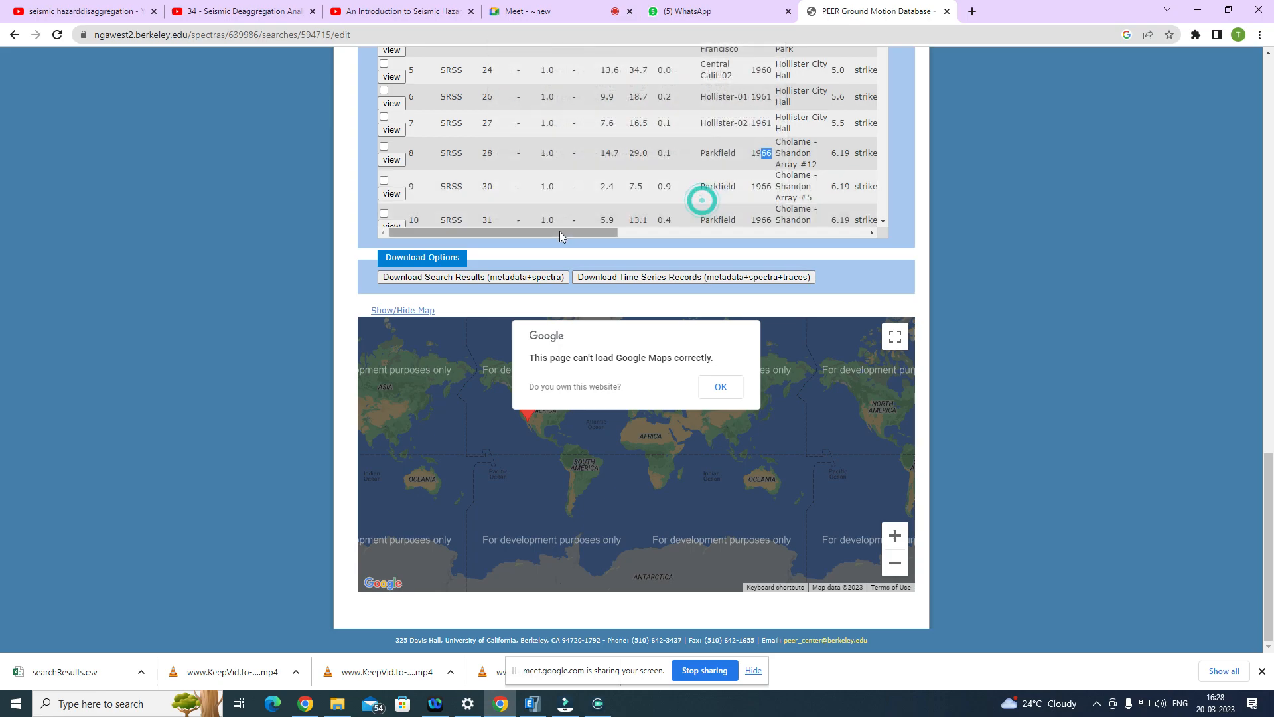
{"action": "left_click", "coordinate": [428, 257]}
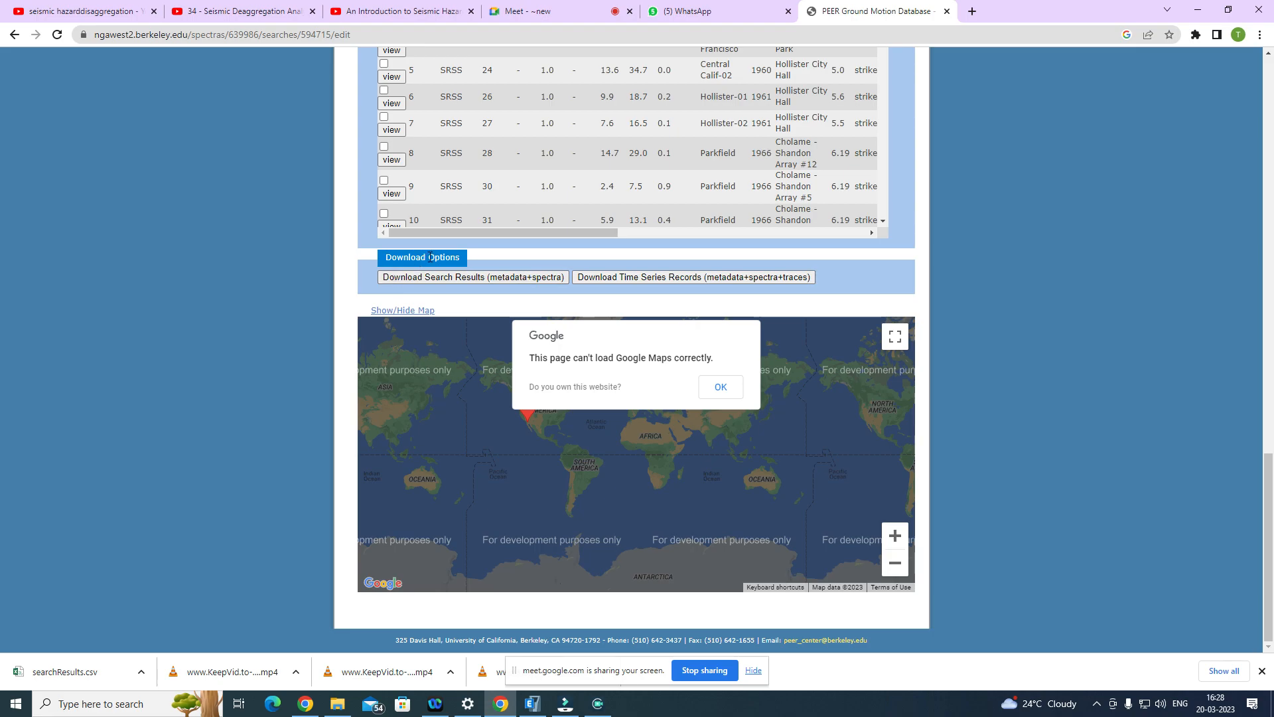
Step: Show the downloaded searchResults.csv in its folder, and go to PhD Work > M Tech 1st Year > 2022-2023 > EQN-512 on One Touch (H:)
{"action": "left_click", "coordinate": [141, 671]}
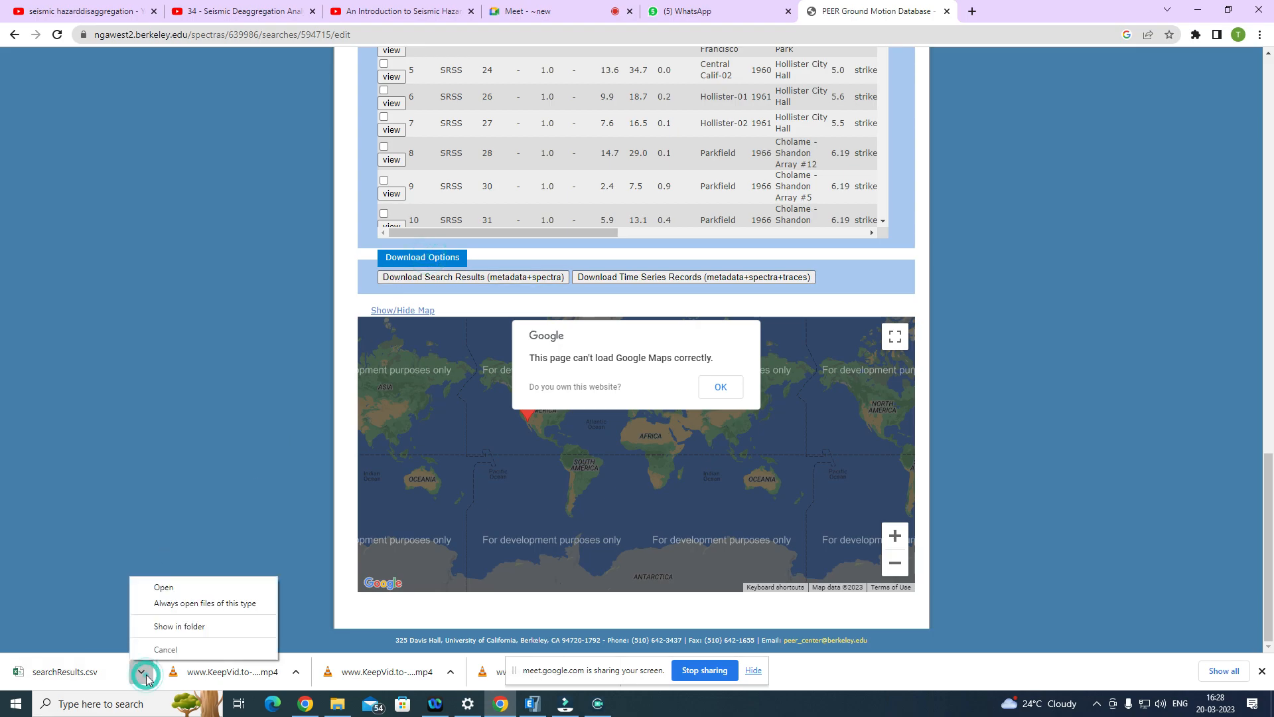
{"action": "left_click", "coordinate": [205, 628]}
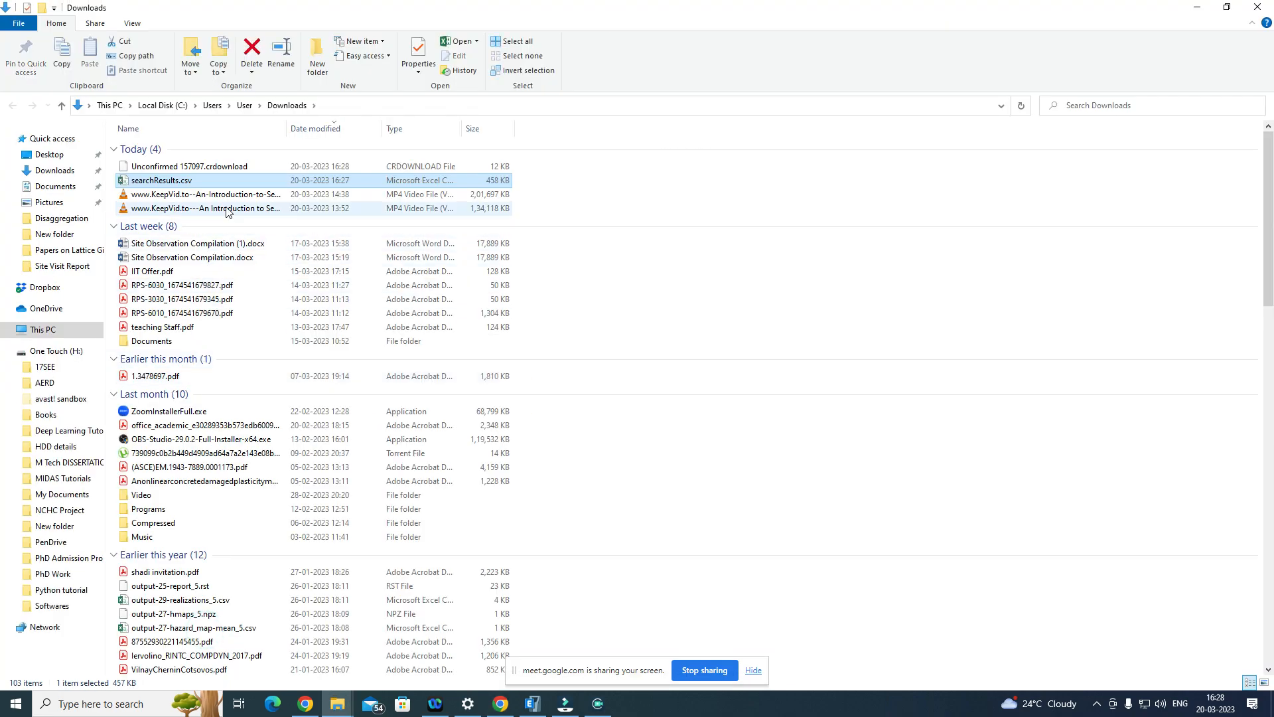
{"action": "left_click", "coordinate": [50, 350]}
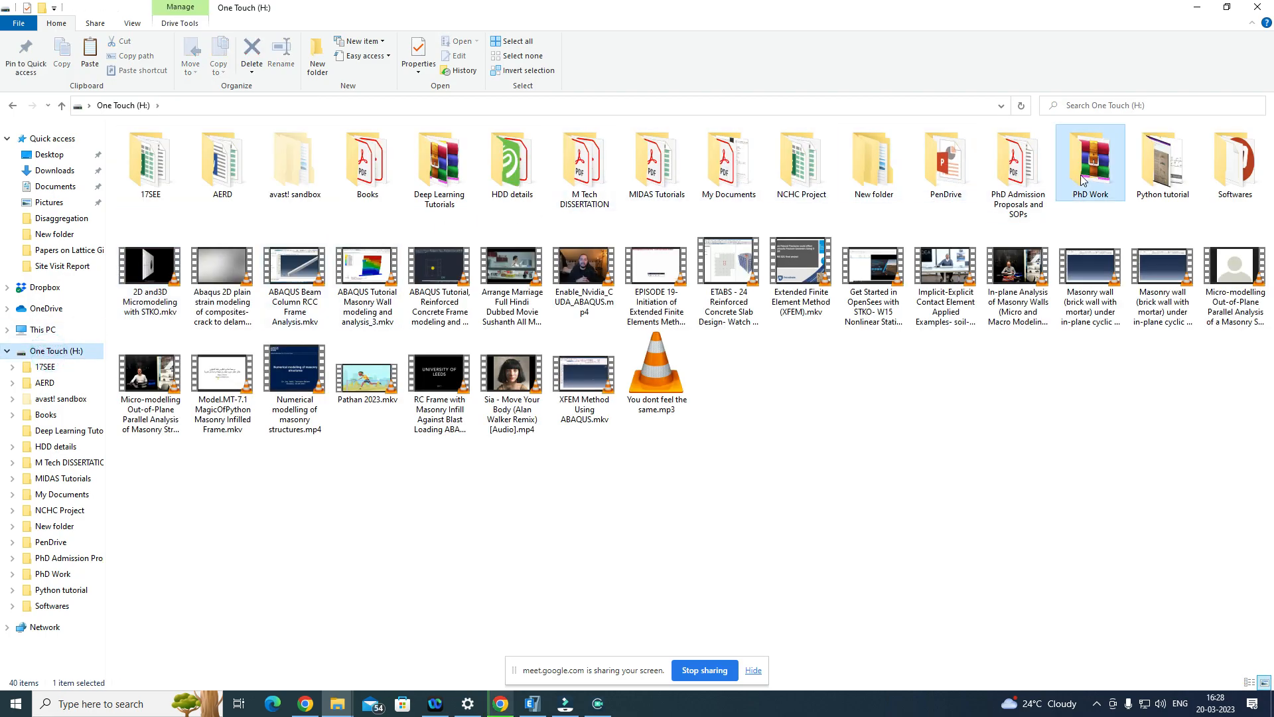
{"action": "double_click", "coordinate": [1079, 174]}
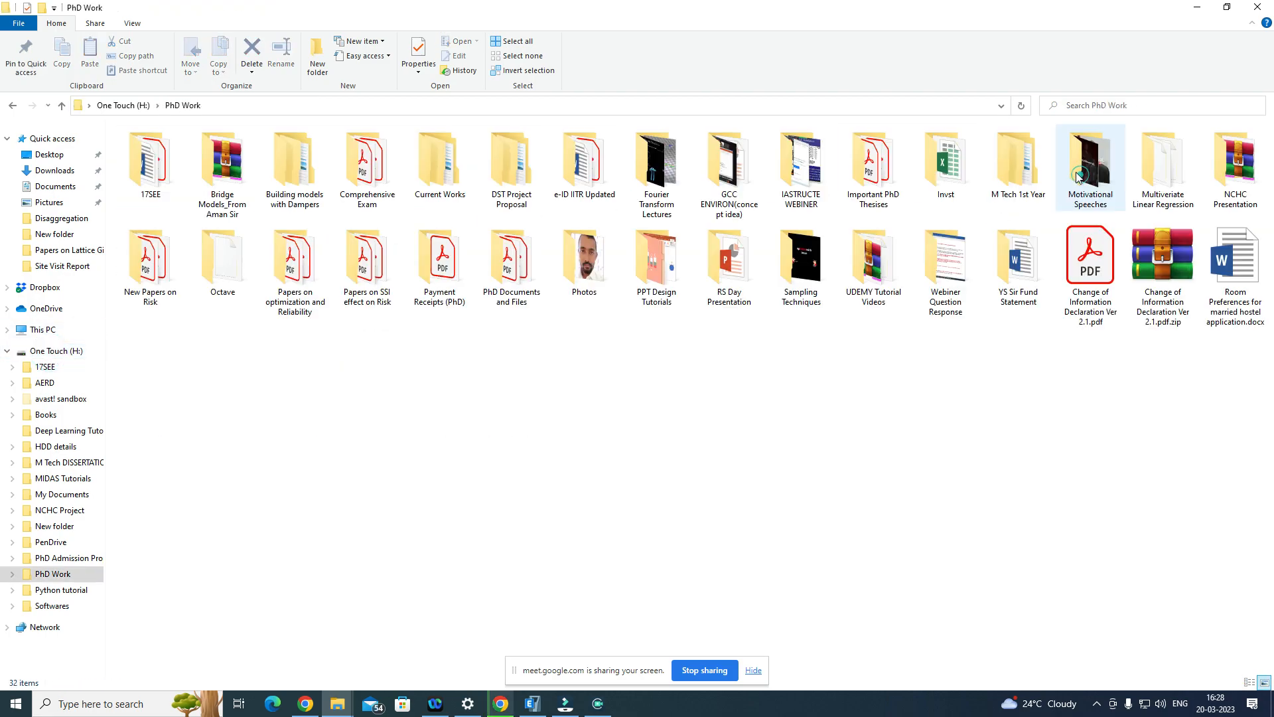
{"action": "double_click", "coordinate": [432, 159]}
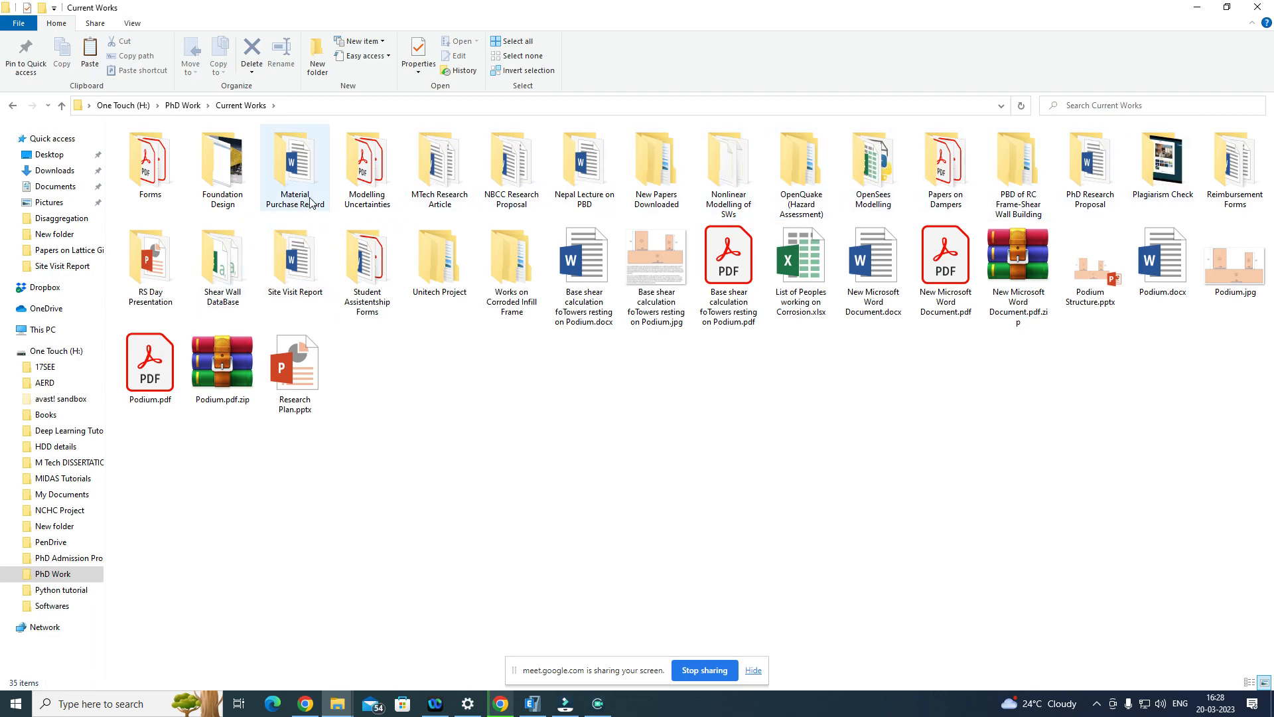
{"action": "left_click", "coordinate": [62, 105]}
{"action": "double_click", "coordinate": [1038, 162]}
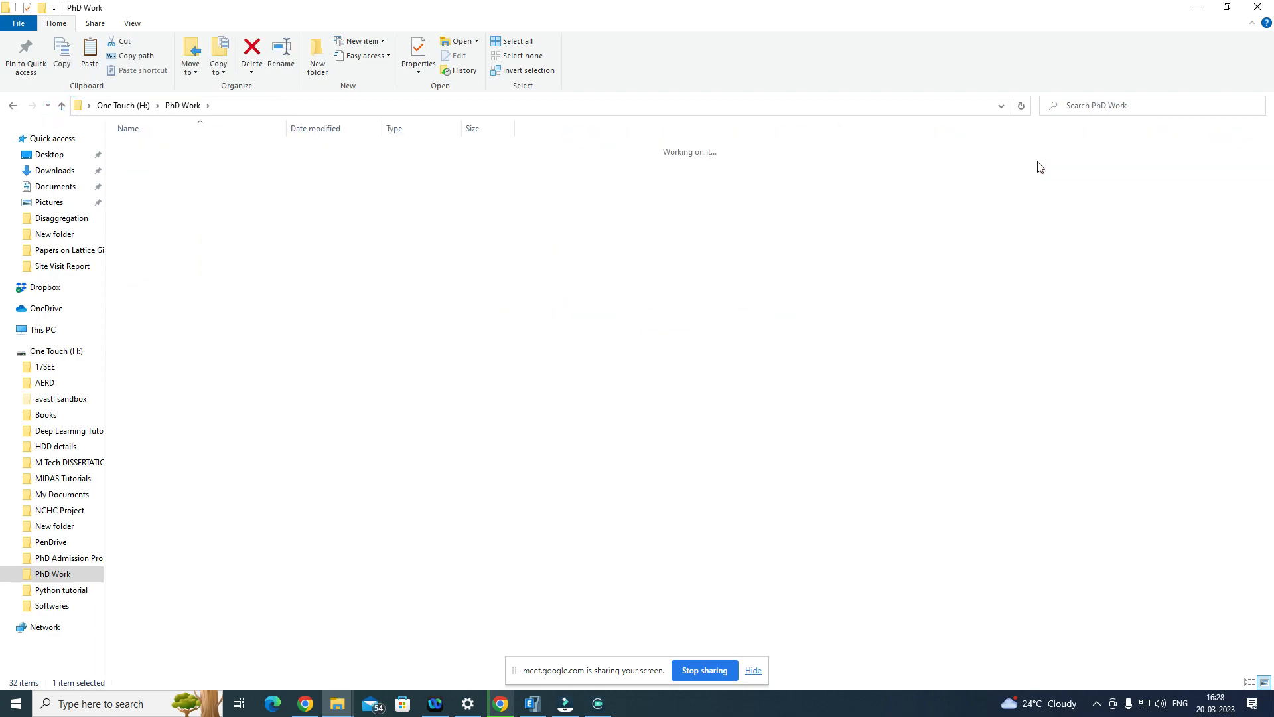
{"action": "double_click", "coordinate": [178, 162]}
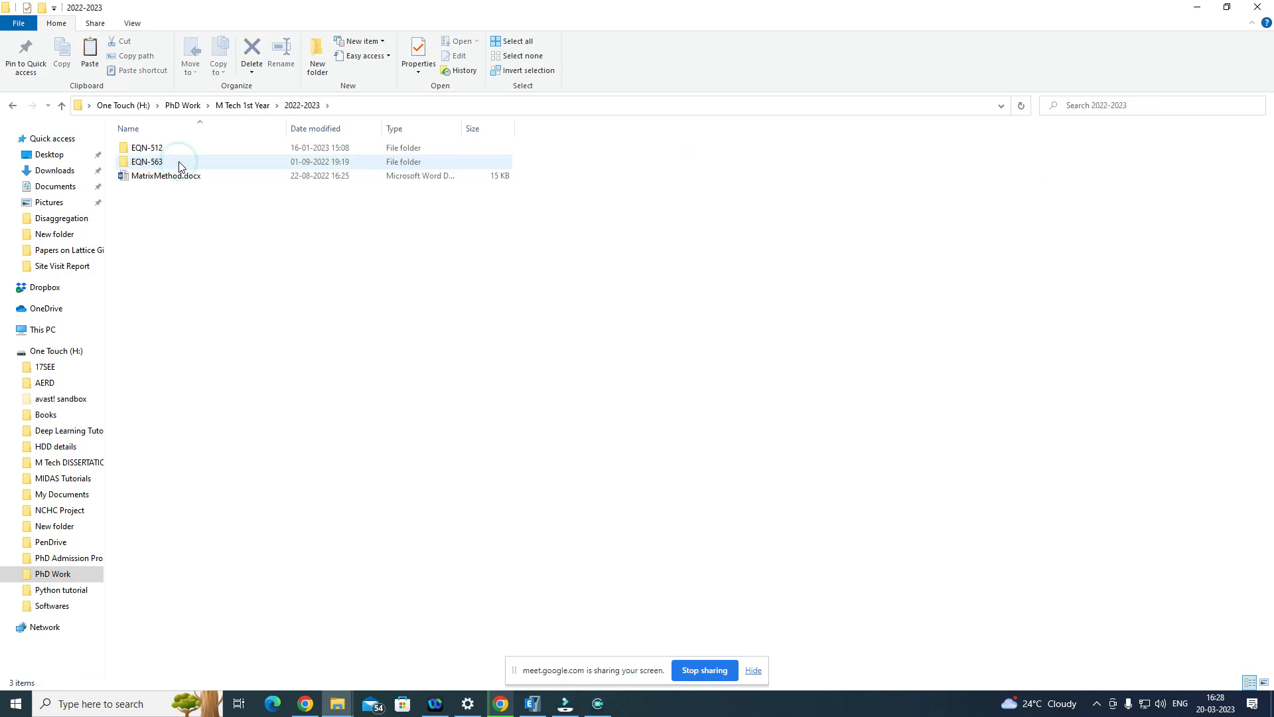
{"action": "double_click", "coordinate": [191, 150]}
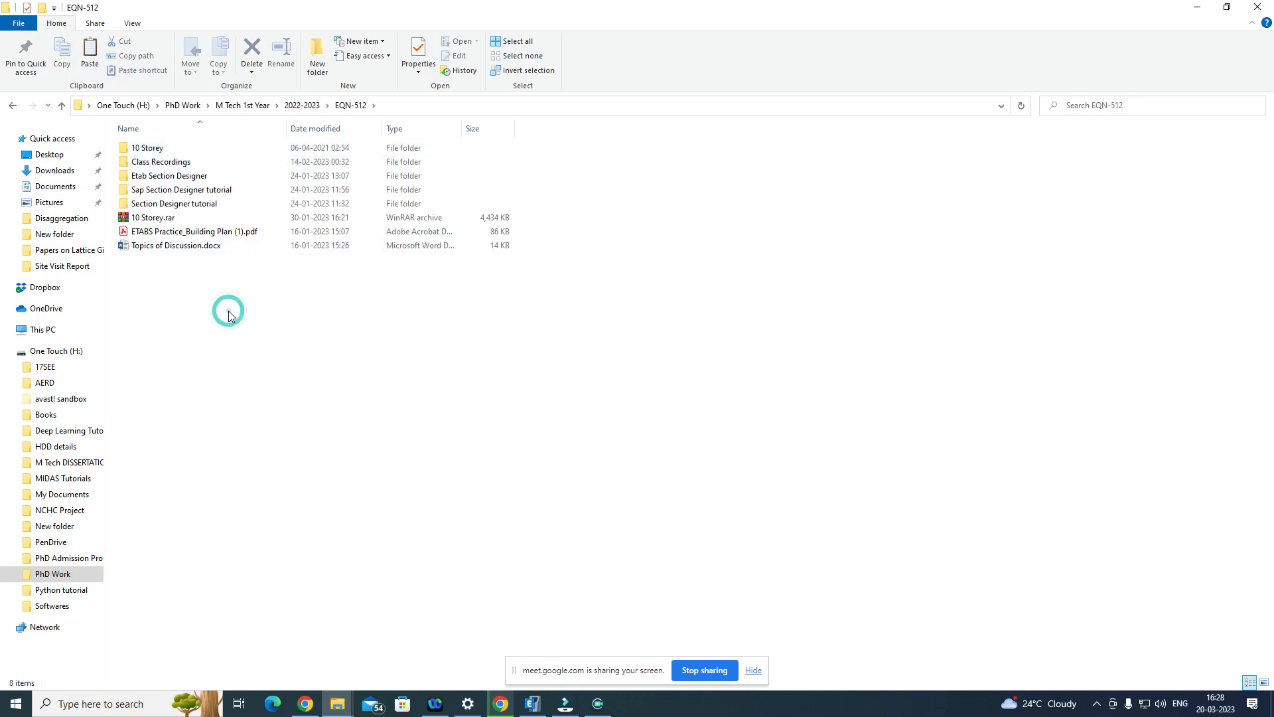
Step: Create a folder named Ground Motions in EQN-512 and paste searchResults.csv into it
{"action": "left_click", "coordinate": [316, 56]}
{"action": "type", "text": "G"}
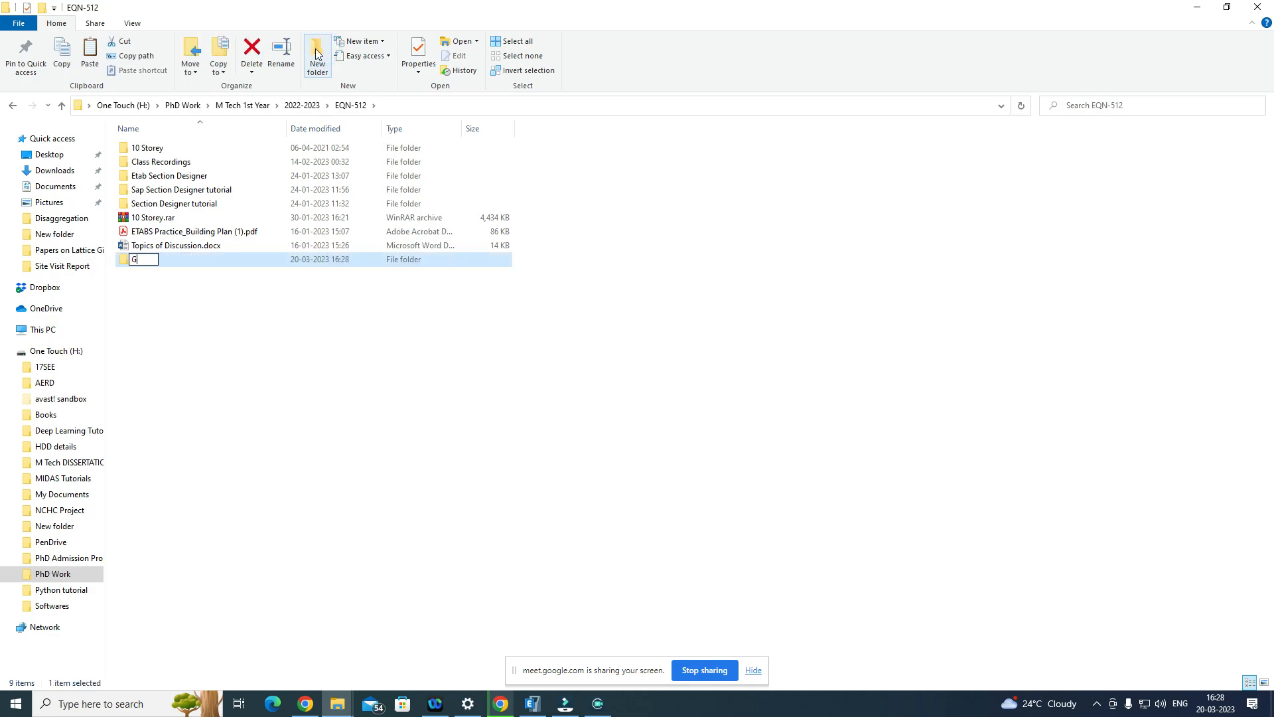
{"action": "type", "text": "round Motions"}
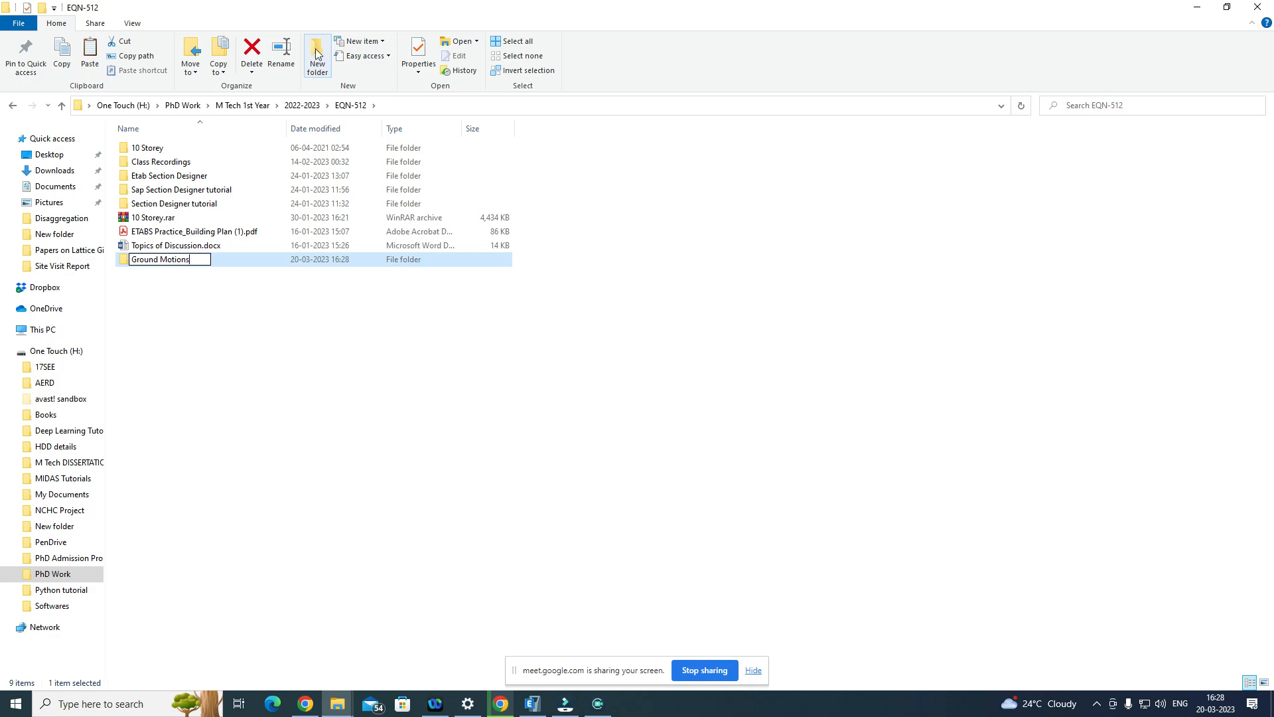
{"action": "key", "text": "Return"}
{"action": "key", "text": "Return"}
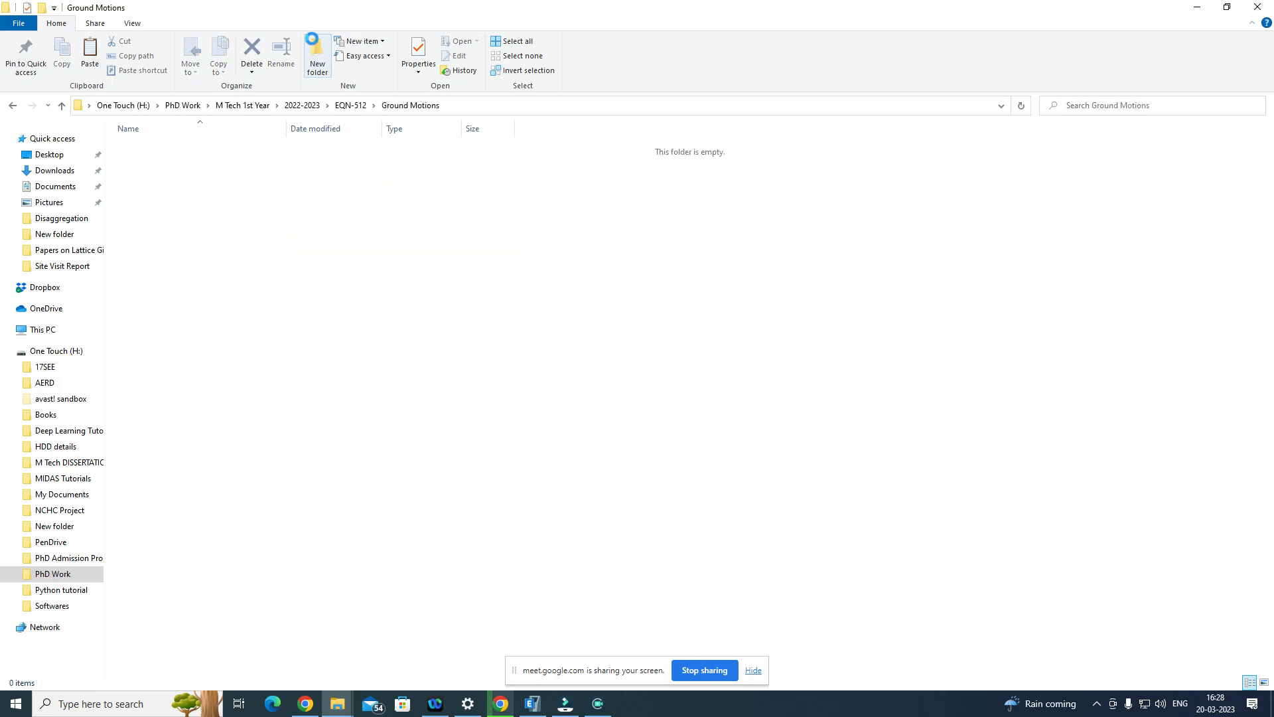
{"action": "key", "text": "ctrl+v"}
Step: Open searchResults.csv in Excel and look through the search criteria summary and the metadata of the selected records
{"action": "double_click", "coordinate": [273, 153]}
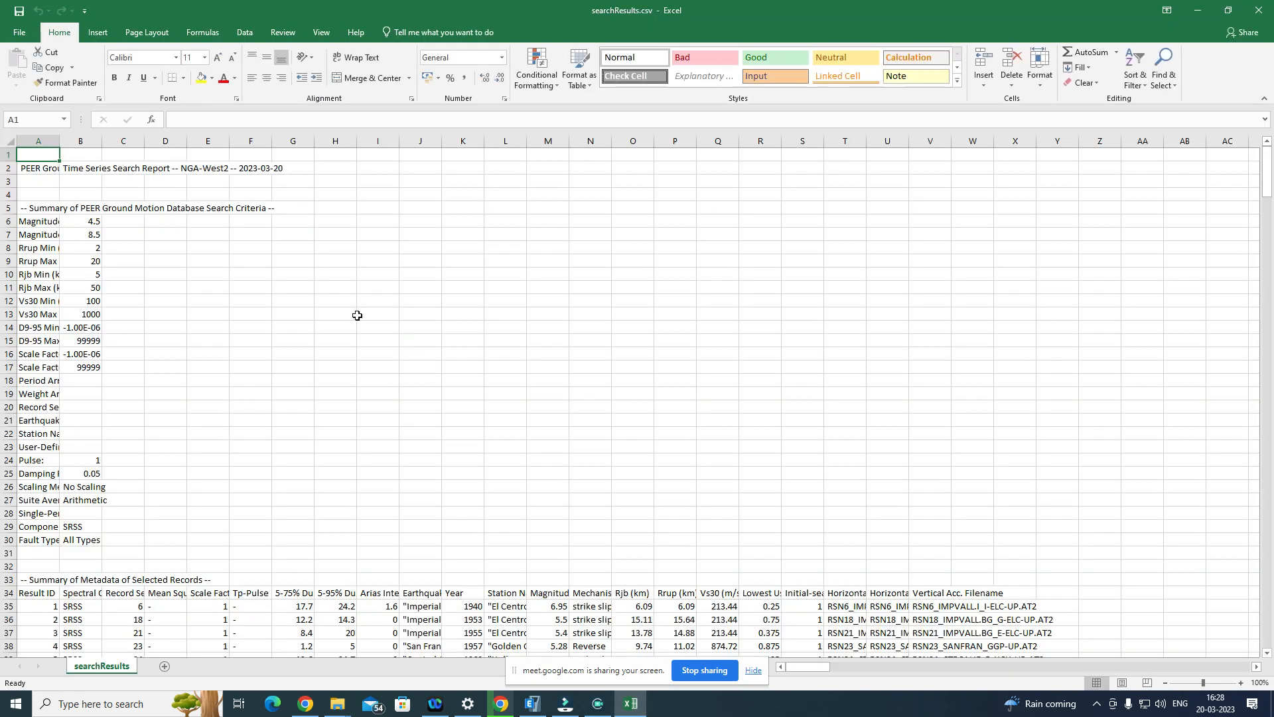
{"action": "scroll", "coordinate": [382, 331], "scroll_direction": "down", "scroll_amount": 5}
{"action": "scroll", "coordinate": [384, 332], "scroll_direction": "down", "scroll_amount": 1}
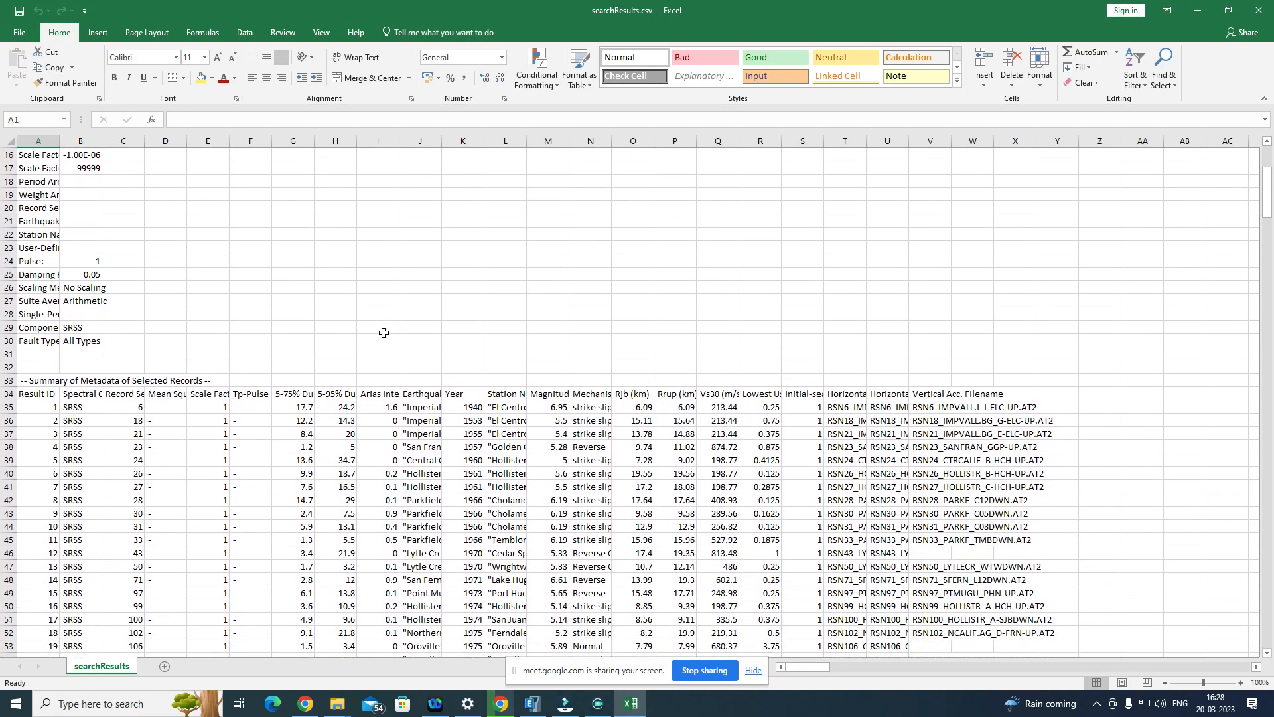
{"action": "scroll", "coordinate": [384, 333], "scroll_direction": "up", "scroll_amount": 5}
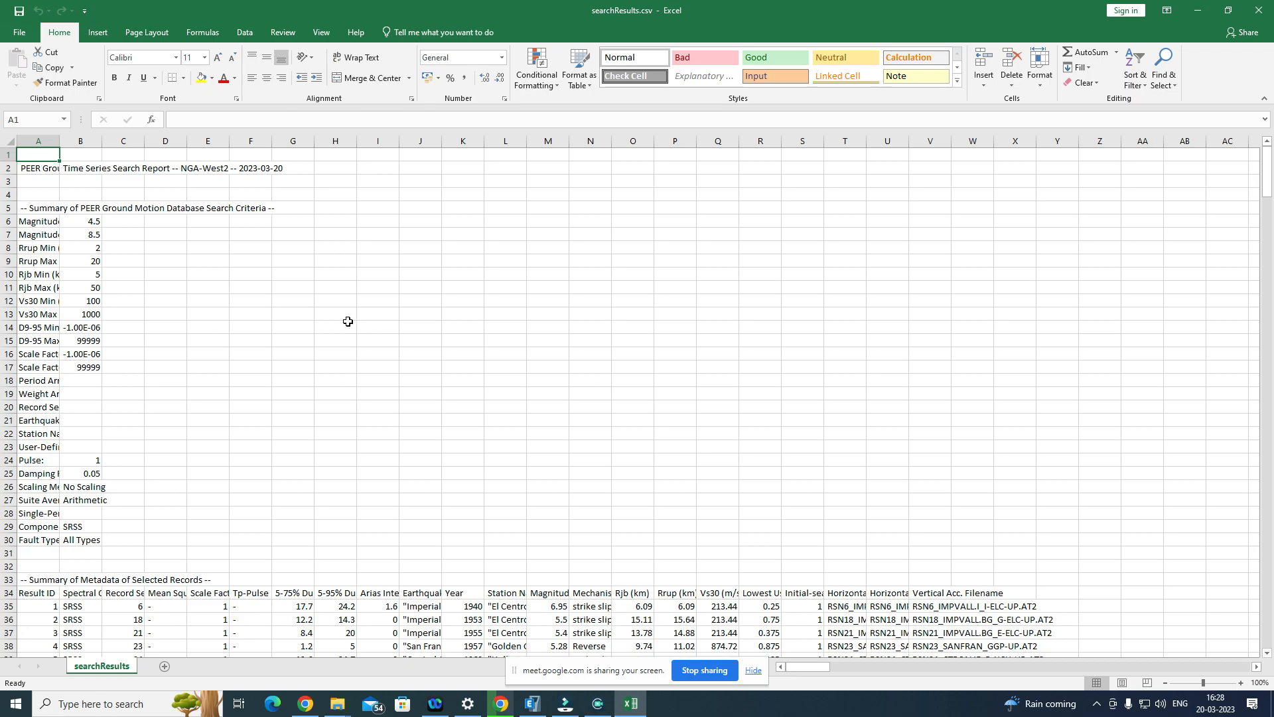
{"action": "scroll", "coordinate": [347, 321], "scroll_direction": "down", "scroll_amount": 11}
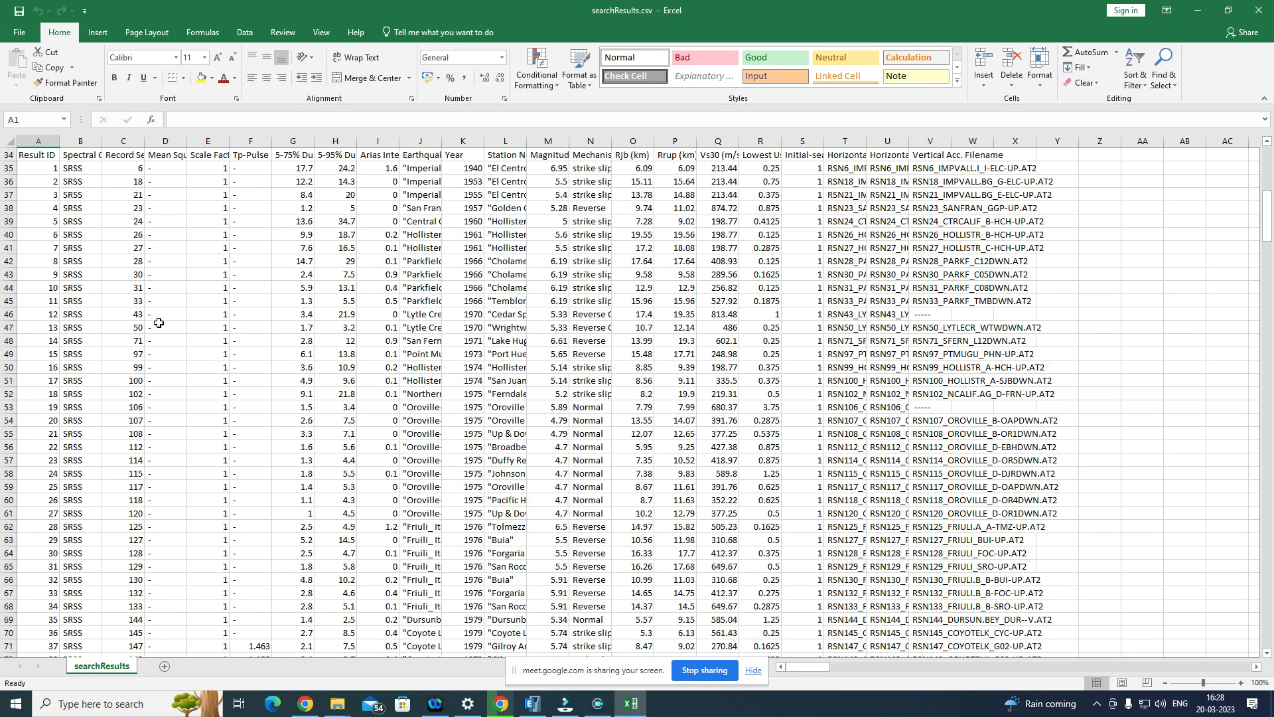
Step: Look through the remaining record metadata and the scaled spectra table in searchResults.csv, and return to the search criteria summary
{"action": "scroll", "coordinate": [121, 303], "scroll_direction": "down", "scroll_amount": 20}
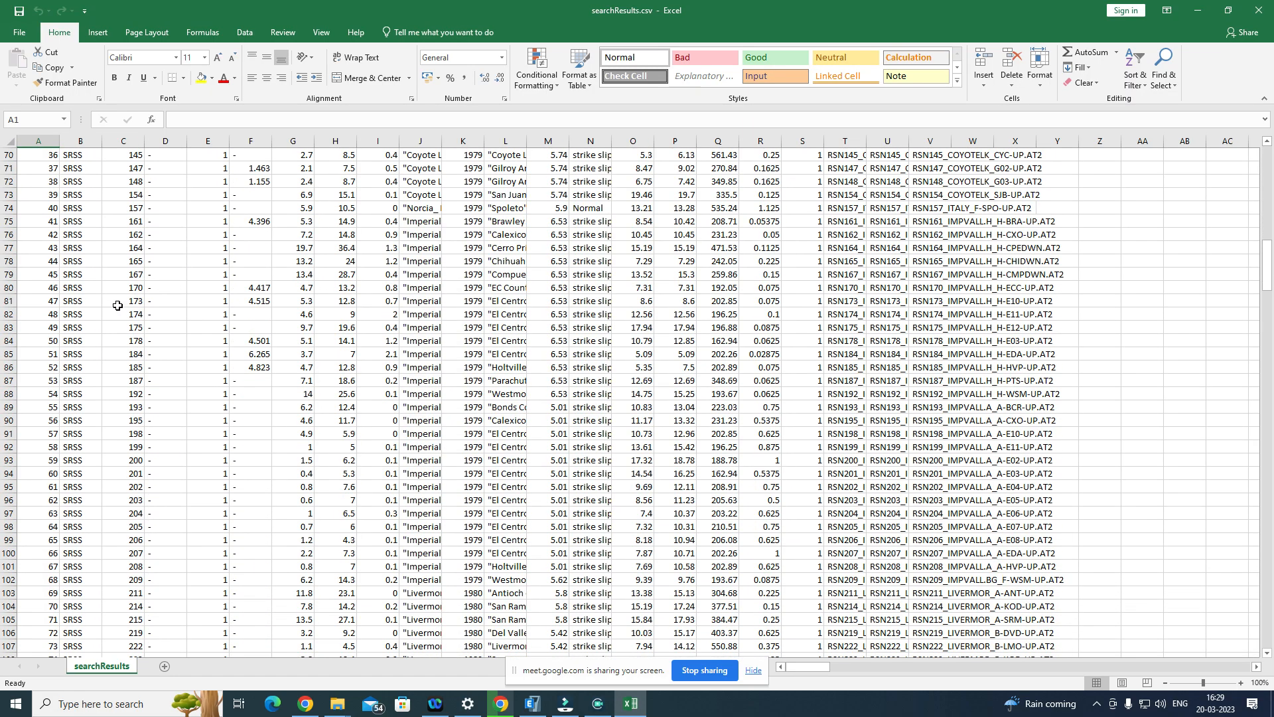
{"action": "scroll", "coordinate": [118, 305], "scroll_direction": "down", "scroll_amount": 8}
{"action": "scroll", "coordinate": [82, 323], "scroll_direction": "down", "scroll_amount": 6}
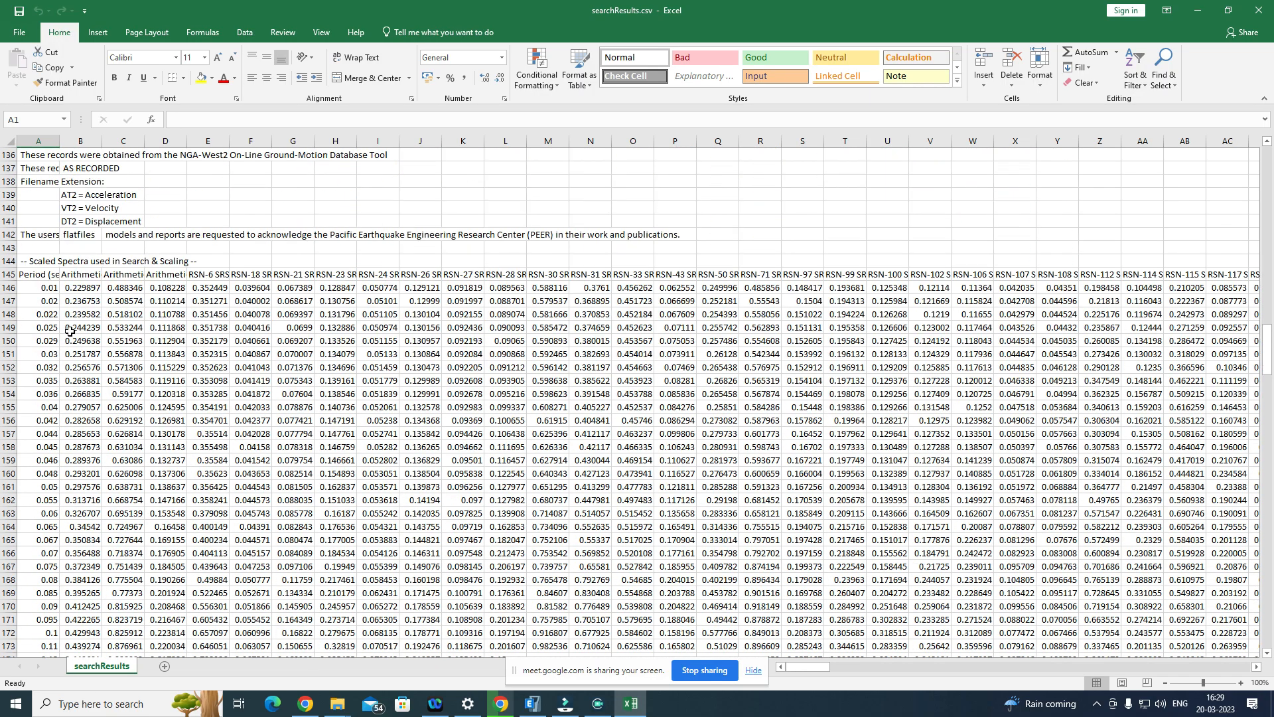
{"action": "scroll", "coordinate": [66, 325], "scroll_direction": "up", "scroll_amount": 8}
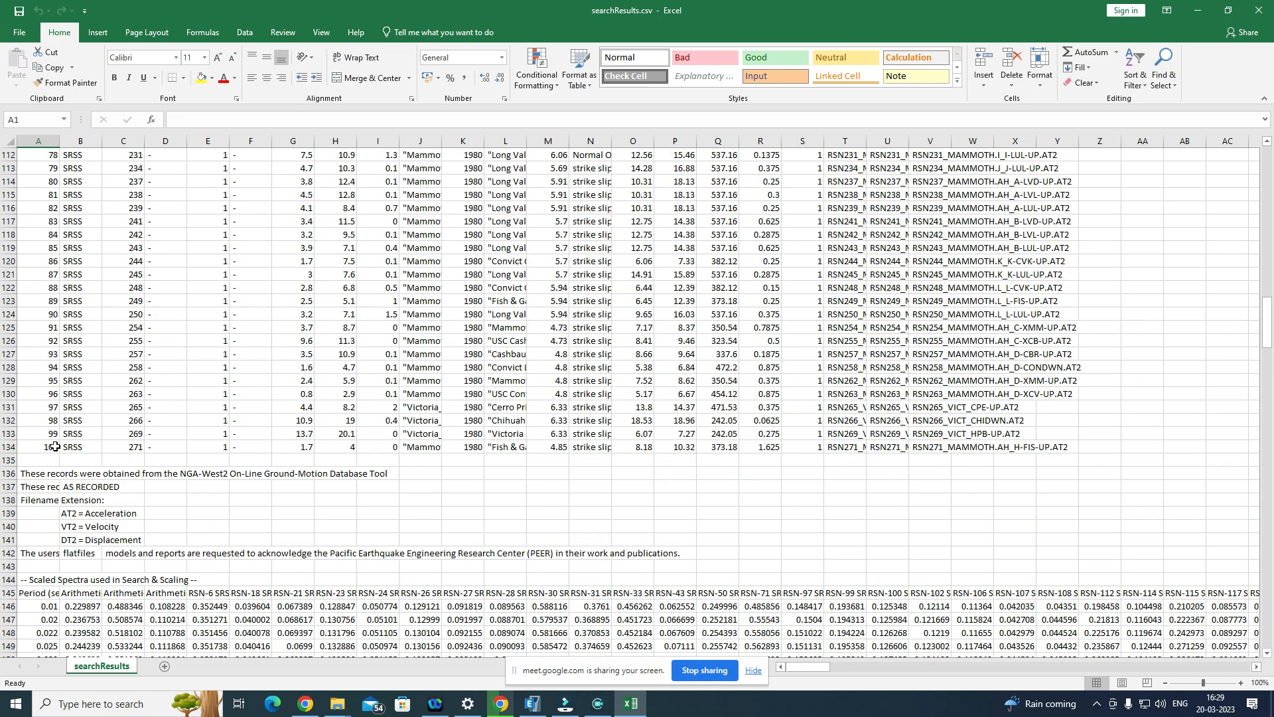
{"action": "scroll", "coordinate": [247, 392], "scroll_direction": "up", "scroll_amount": 20}
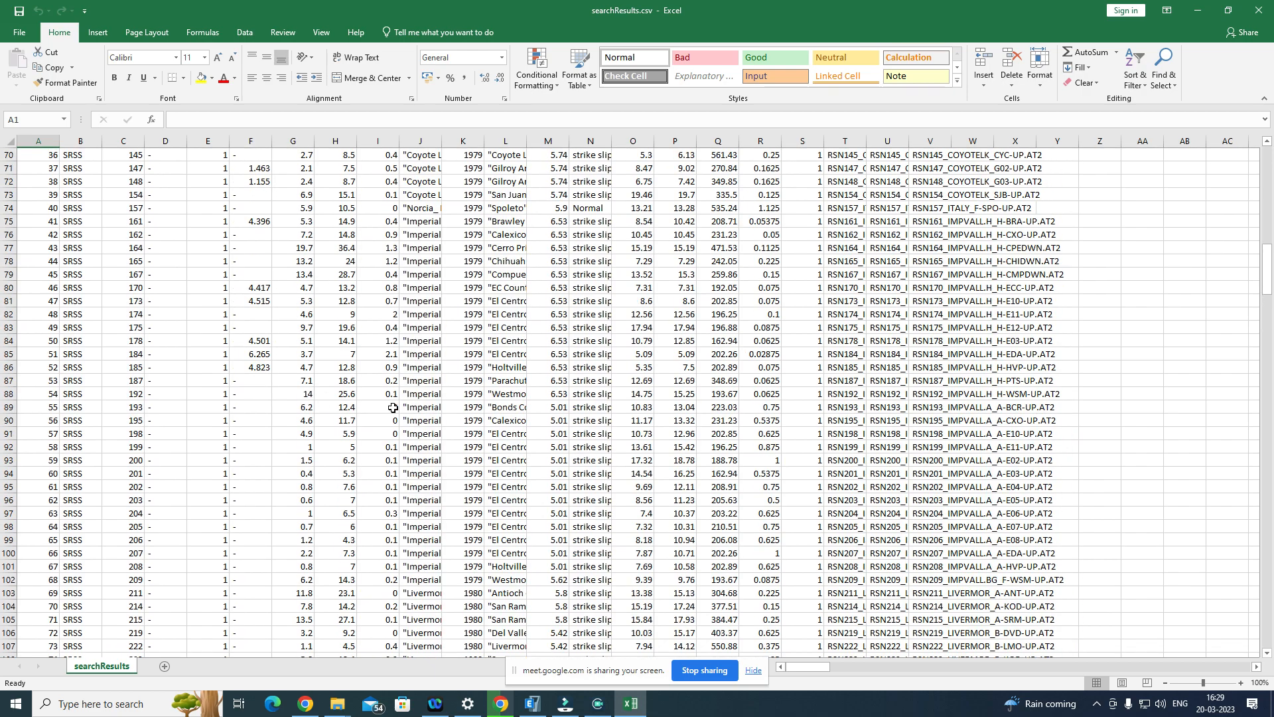
{"action": "scroll", "coordinate": [441, 344], "scroll_direction": "up", "scroll_amount": 16}
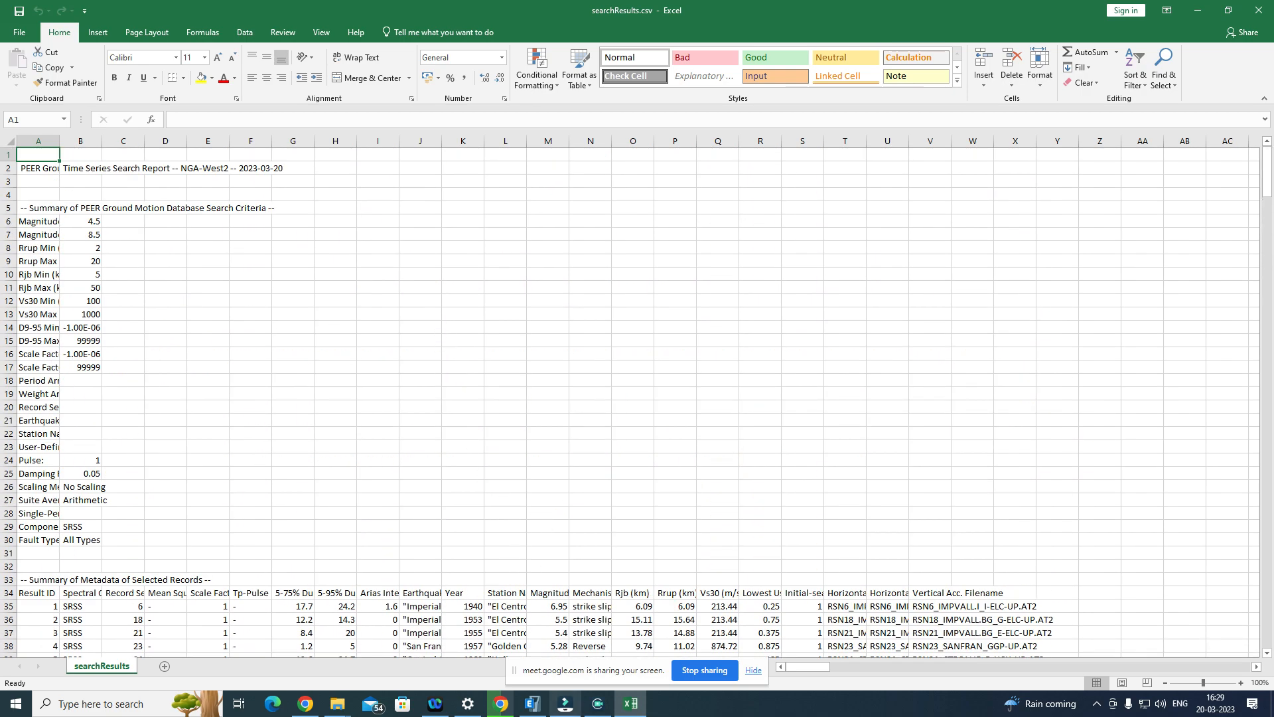
Step: Switch to Chrome, check the time series download, and show PEERNGARecords_Unscaled.zip in its folder
{"action": "left_click", "coordinate": [502, 703]}
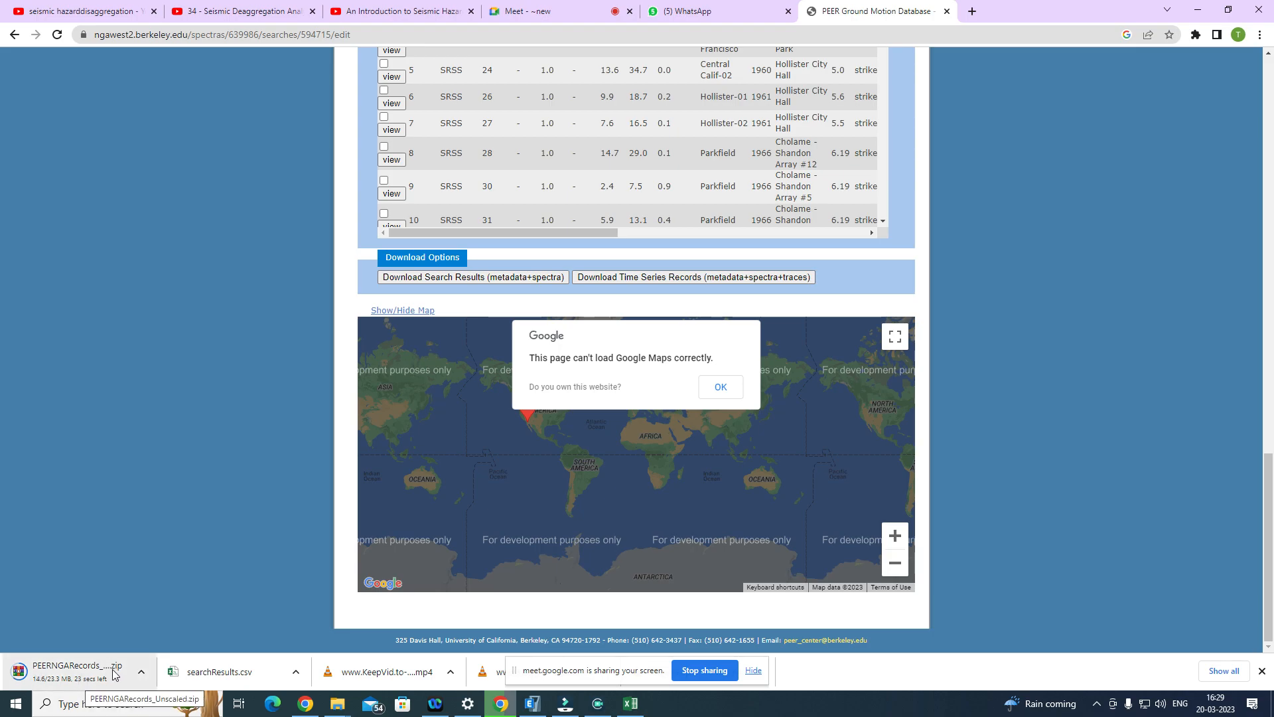
{"action": "scroll", "coordinate": [351, 199], "scroll_direction": "up", "scroll_amount": 5}
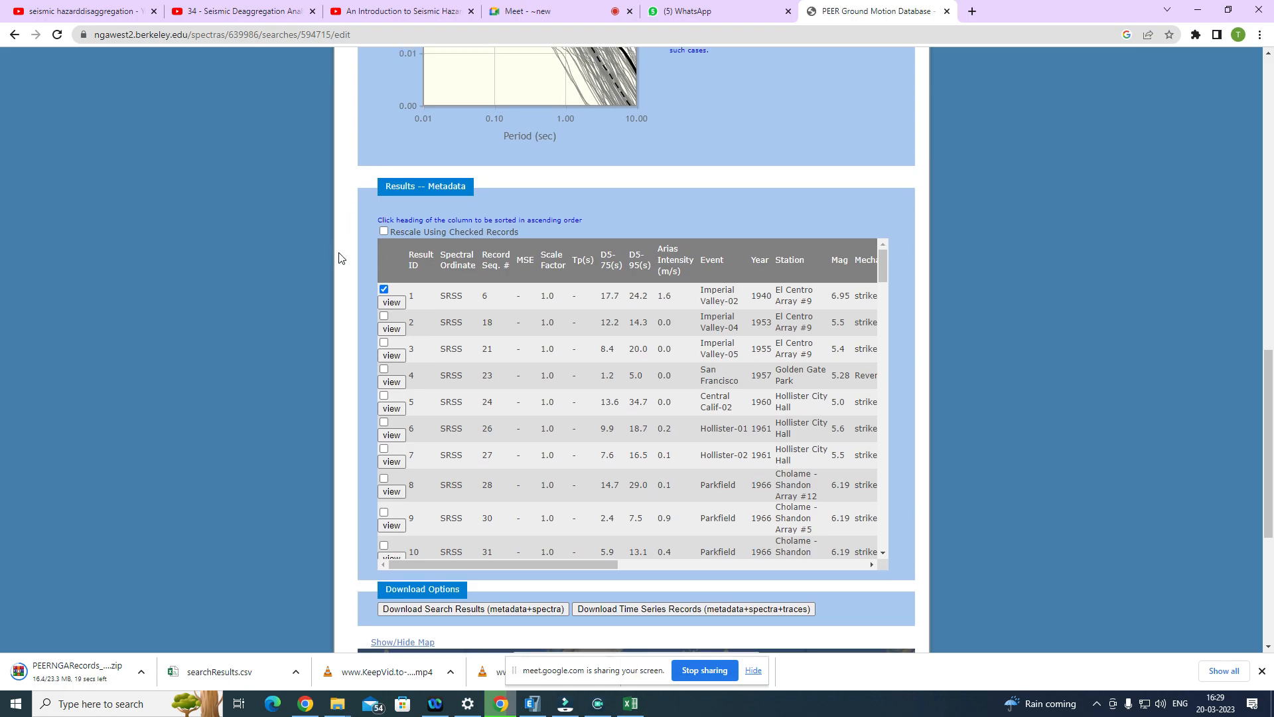
{"action": "scroll", "coordinate": [338, 258], "scroll_direction": "down", "scroll_amount": 5}
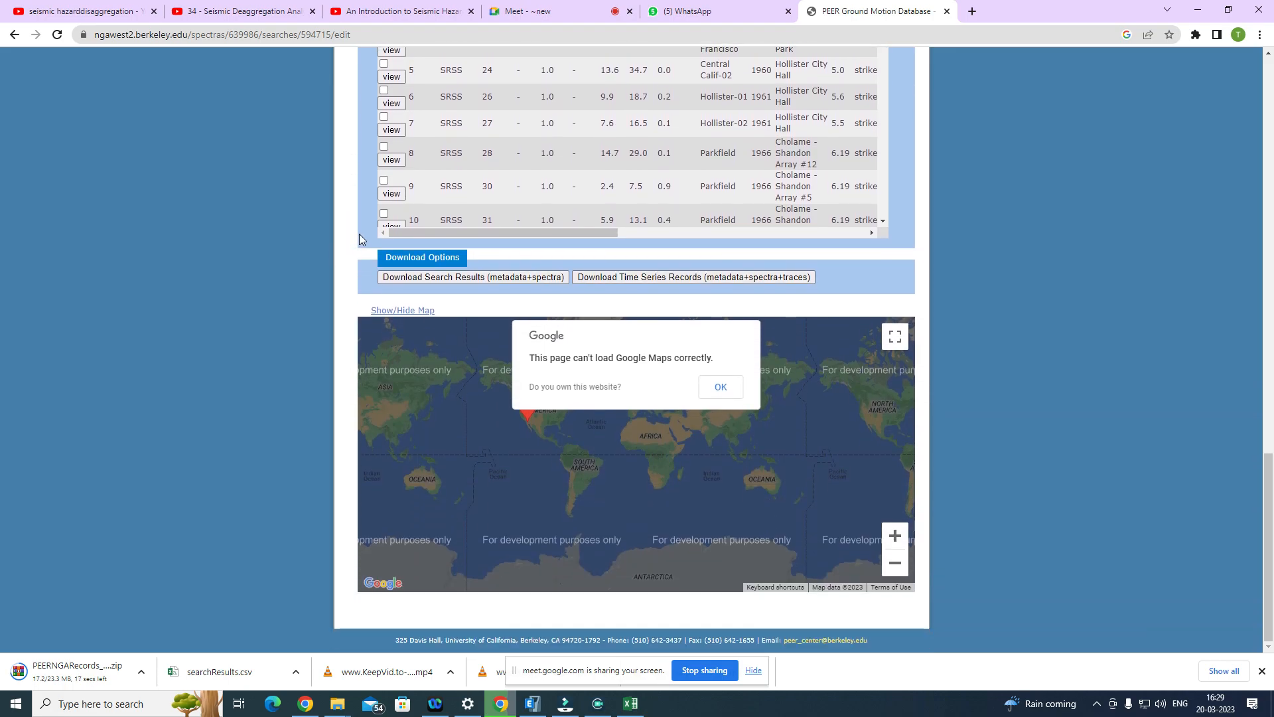
{"action": "scroll", "coordinate": [362, 229], "scroll_direction": "up", "scroll_amount": 3}
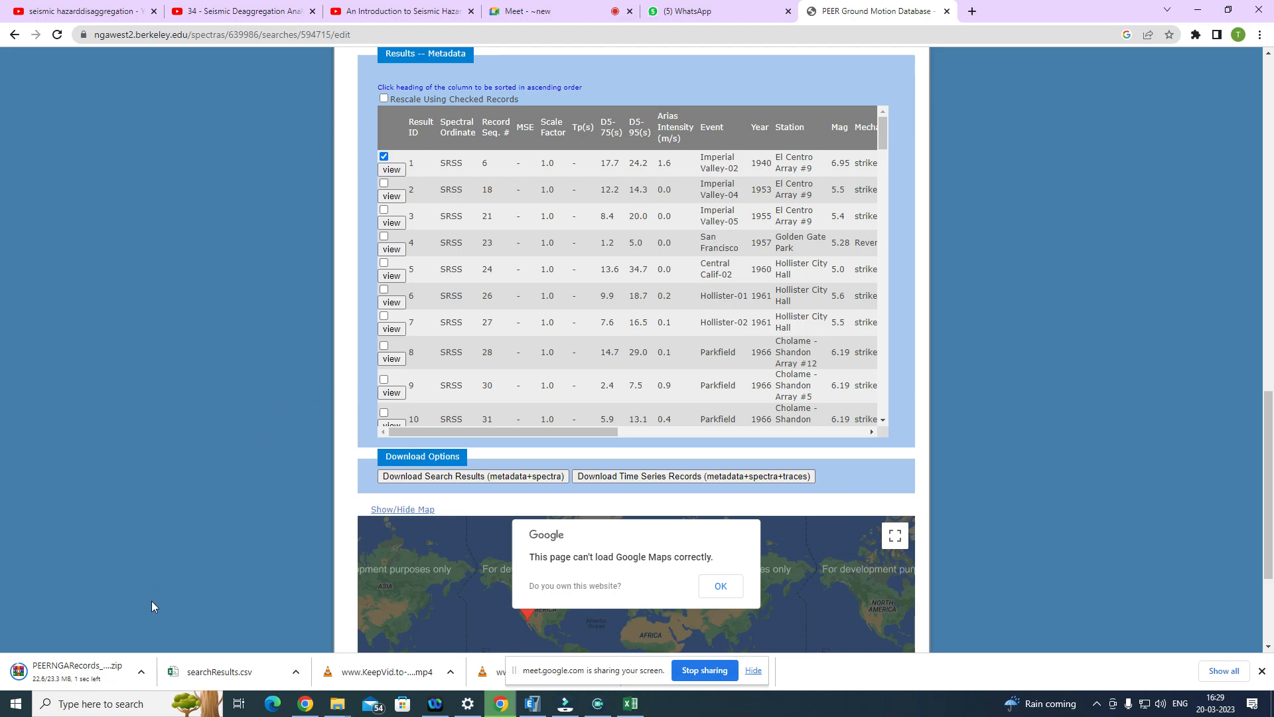
{"action": "left_click", "coordinate": [139, 676]}
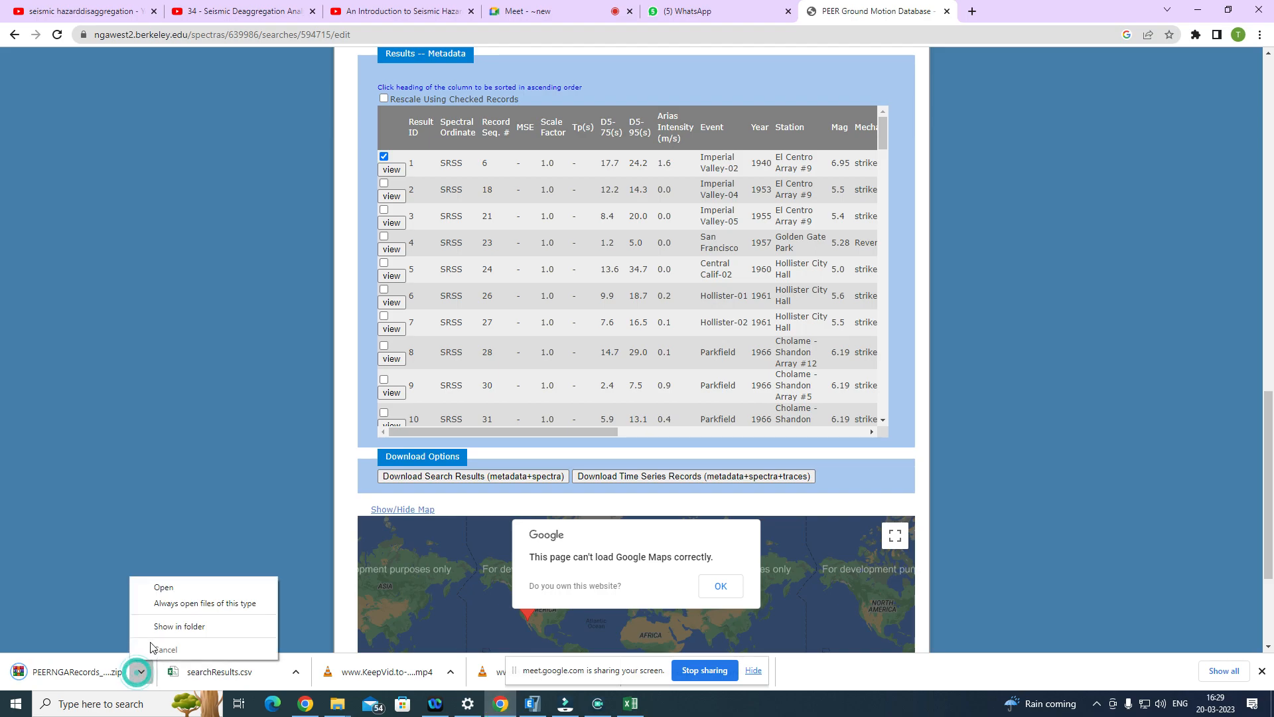
{"action": "left_click", "coordinate": [172, 629]}
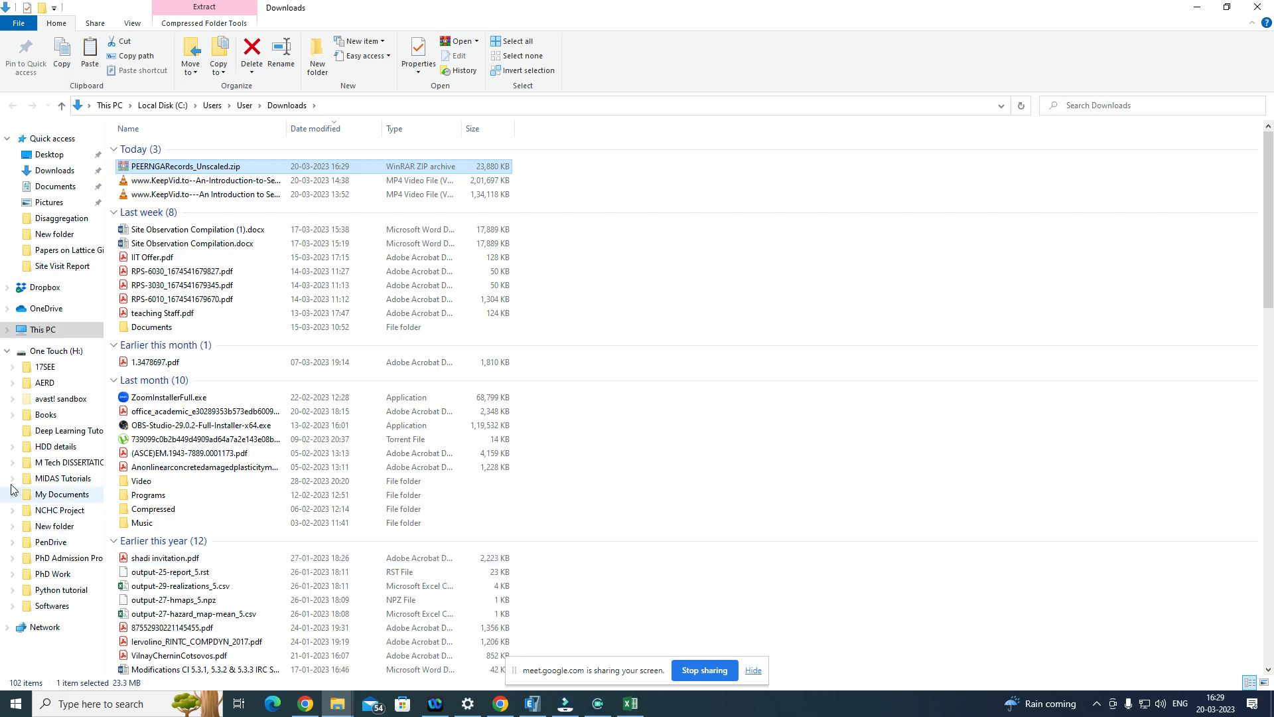
Step: Paste PEERNGARecords_Unscaled.zip into the Ground Motions folder of EQN-512 and extract its contents there
{"action": "left_click", "coordinate": [338, 700]}
{"action": "left_click", "coordinate": [323, 635]}
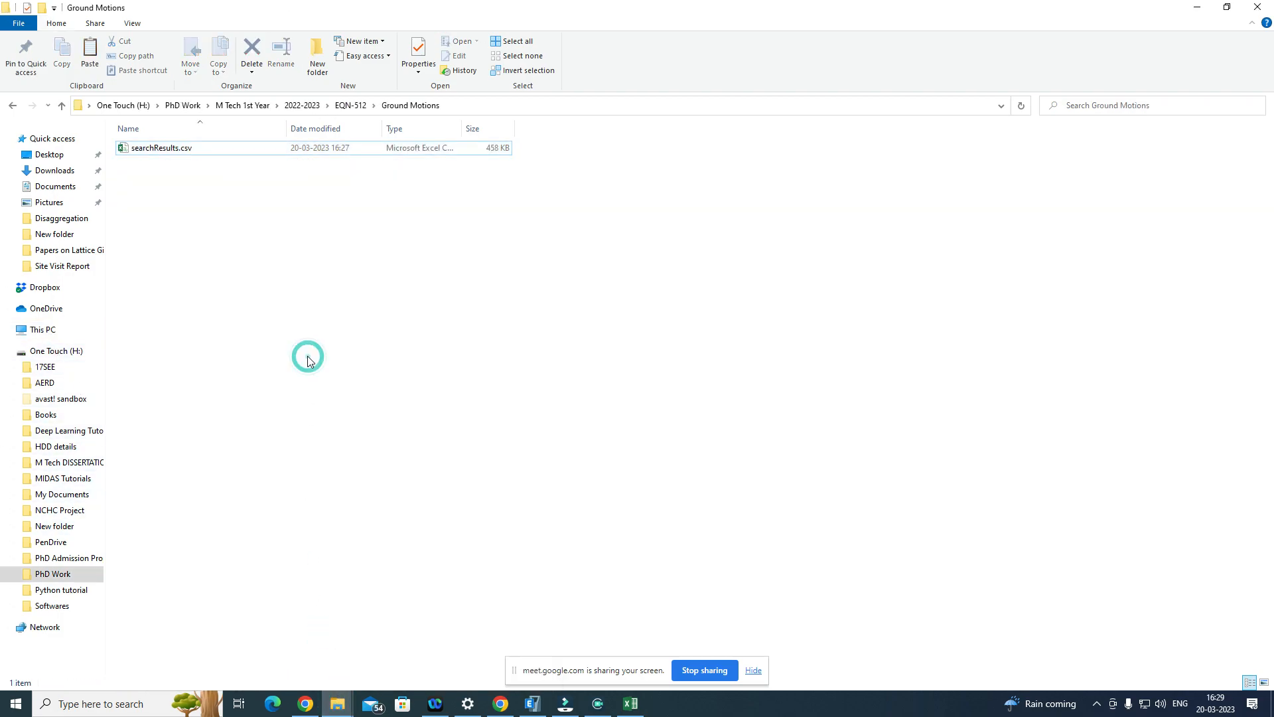
{"action": "key", "text": "ctrl+v"}
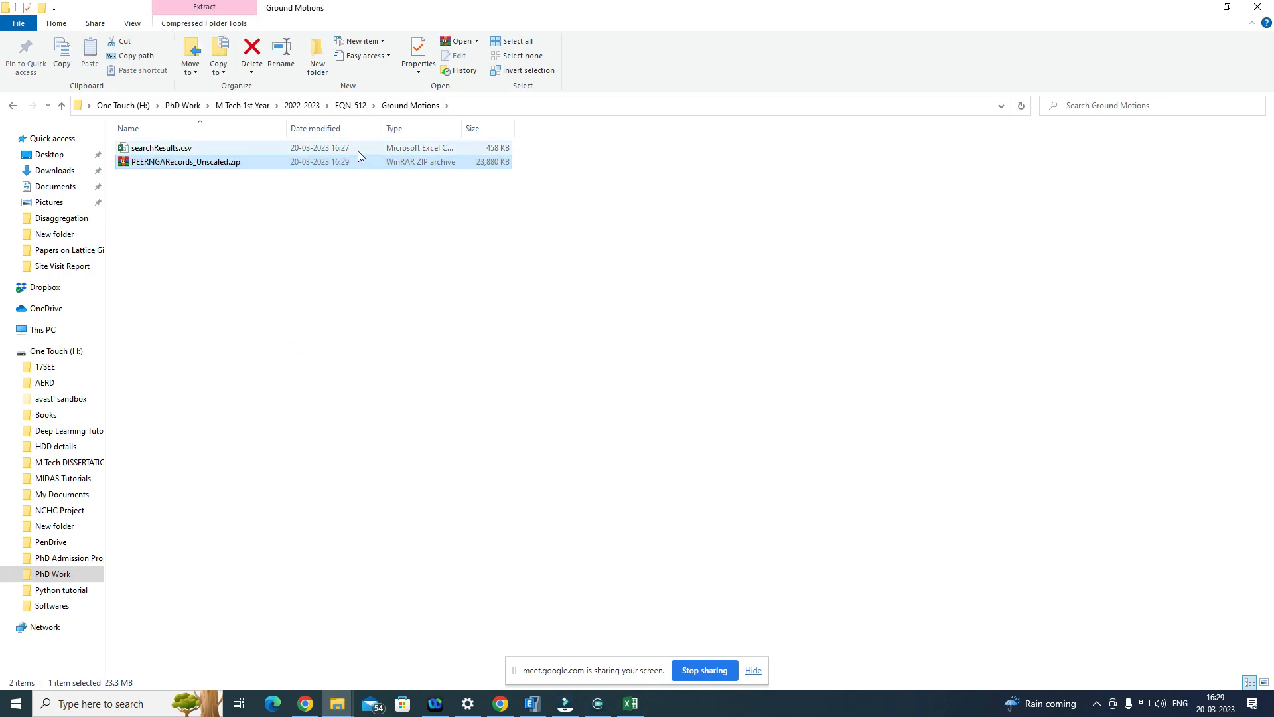
{"action": "right_click", "coordinate": [348, 165]}
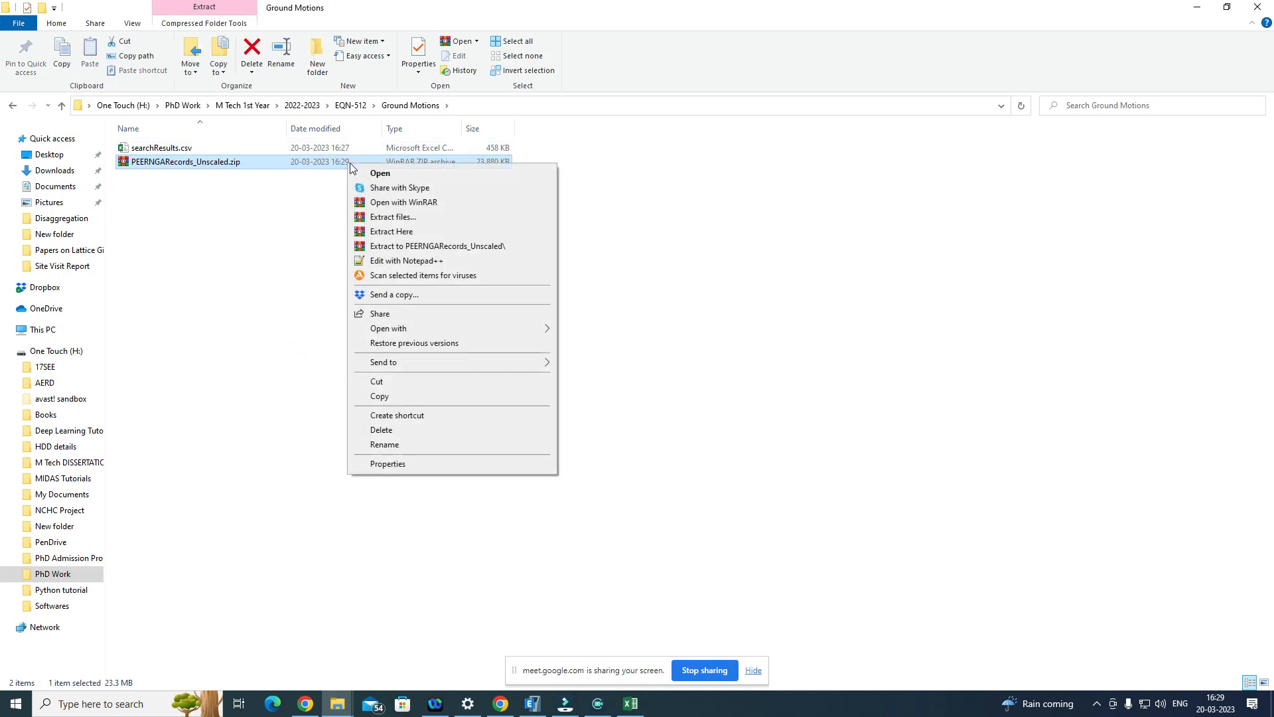
{"action": "left_click", "coordinate": [407, 232]}
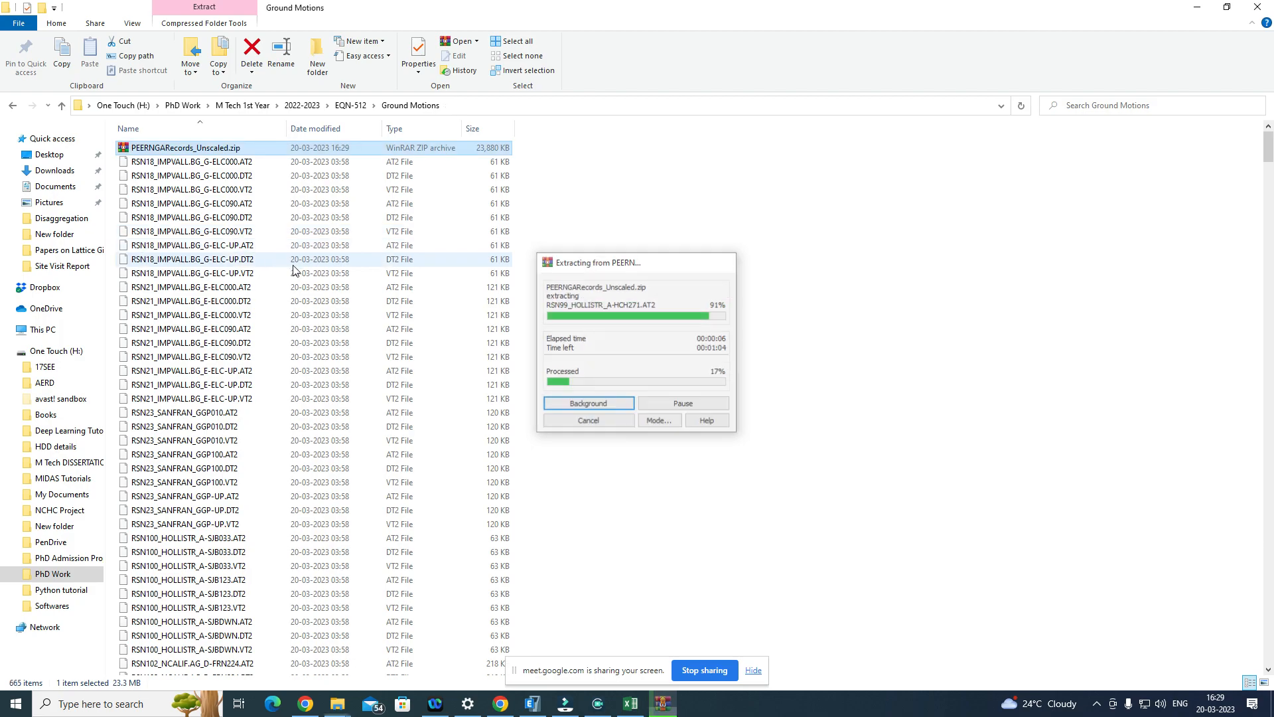
Step: Look through the extracted record files and point out the RSN6 ELC180 velocity (.VT2) and displacement (.DT2) files
{"action": "scroll", "coordinate": [309, 307], "scroll_direction": "down", "scroll_amount": 12}
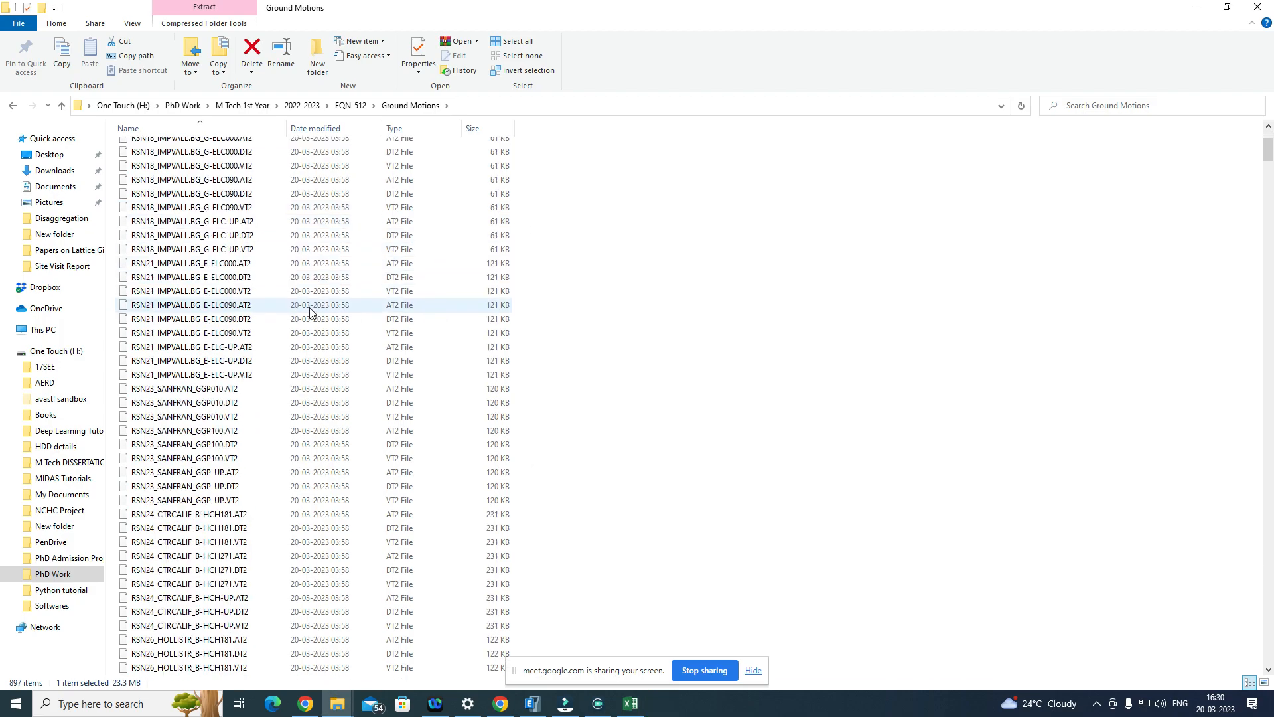
{"action": "scroll", "coordinate": [312, 305], "scroll_direction": "down", "scroll_amount": 20}
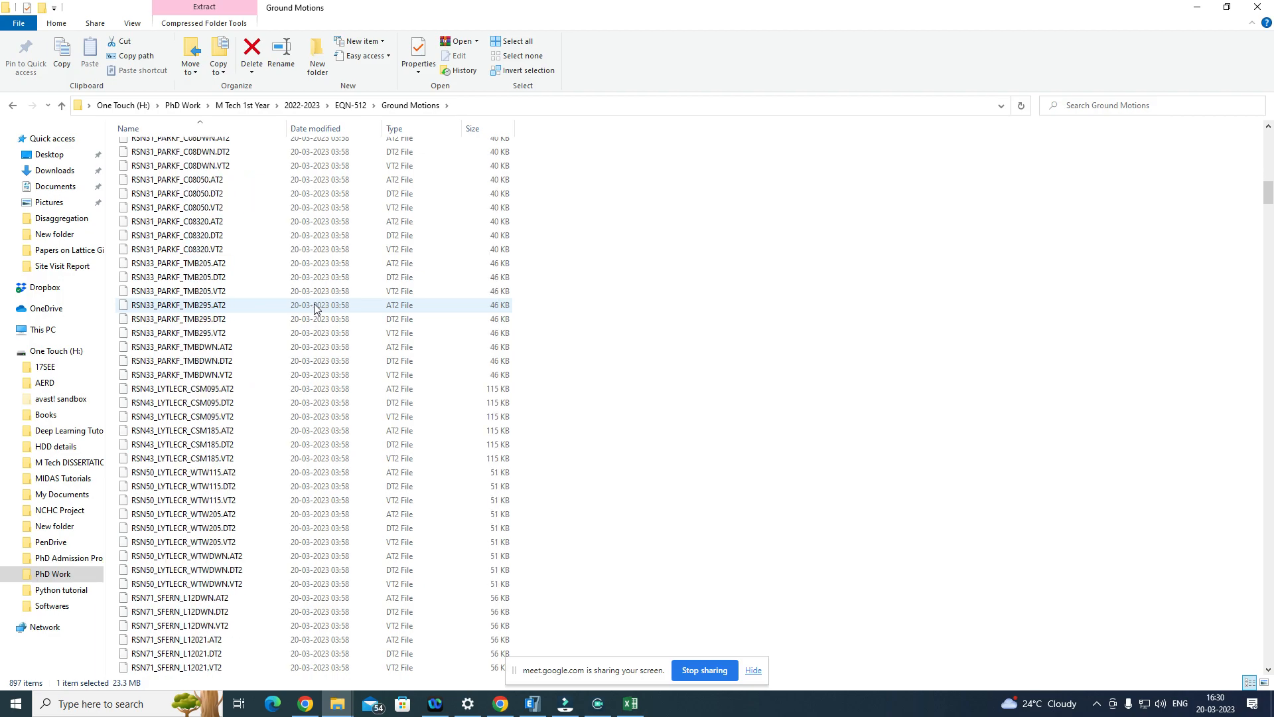
{"action": "scroll", "coordinate": [312, 319], "scroll_direction": "up", "scroll_amount": 20}
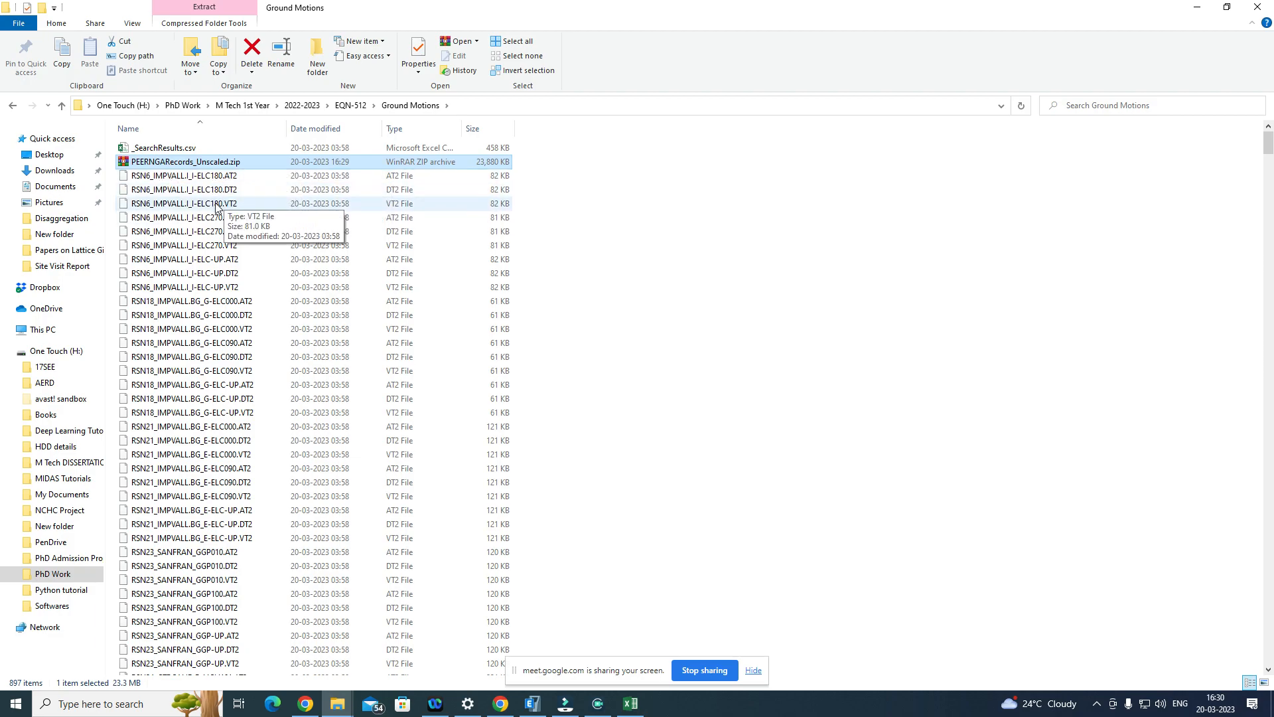
{"action": "left_click", "coordinate": [192, 203]}
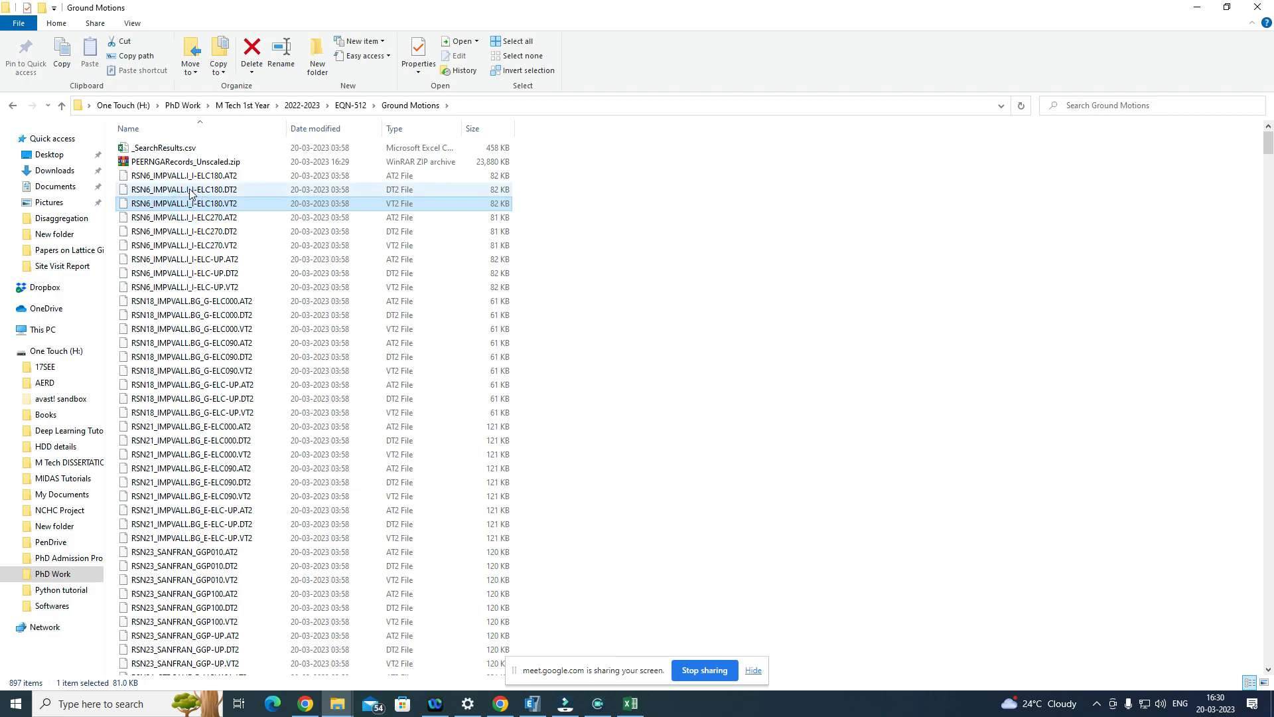
{"action": "left_click", "coordinate": [185, 189]}
{"action": "left_click", "coordinate": [185, 189]}
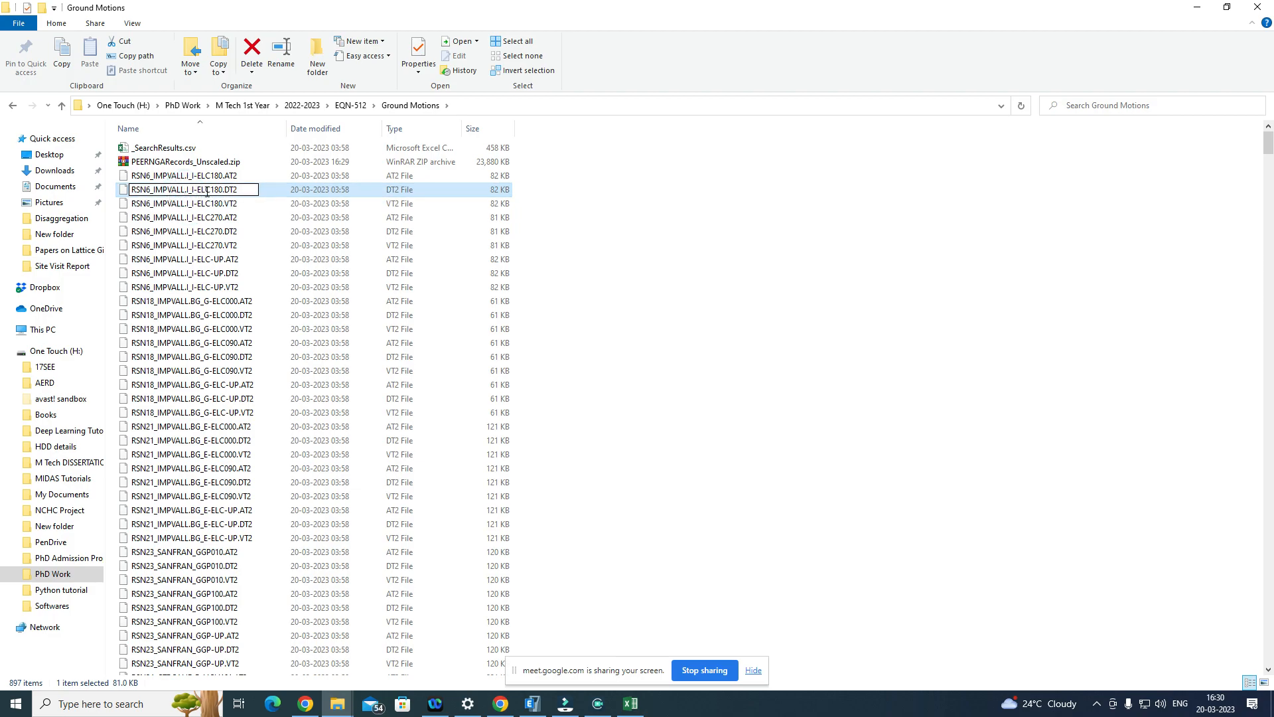
{"action": "left_click", "coordinate": [275, 195]}
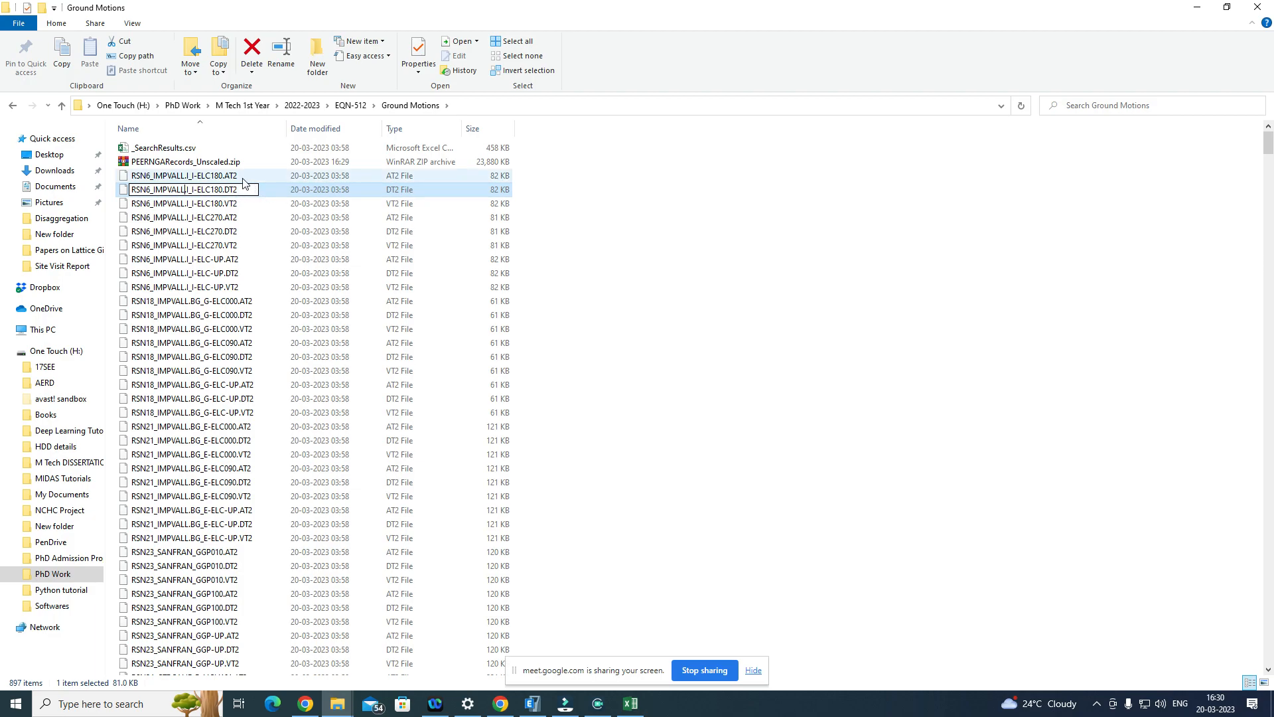
Step: Point out the acceleration (.AT2) files of record RSN6 for the horizontal ELC180 and vertical ELC-UP components
{"action": "left_click", "coordinate": [243, 177]}
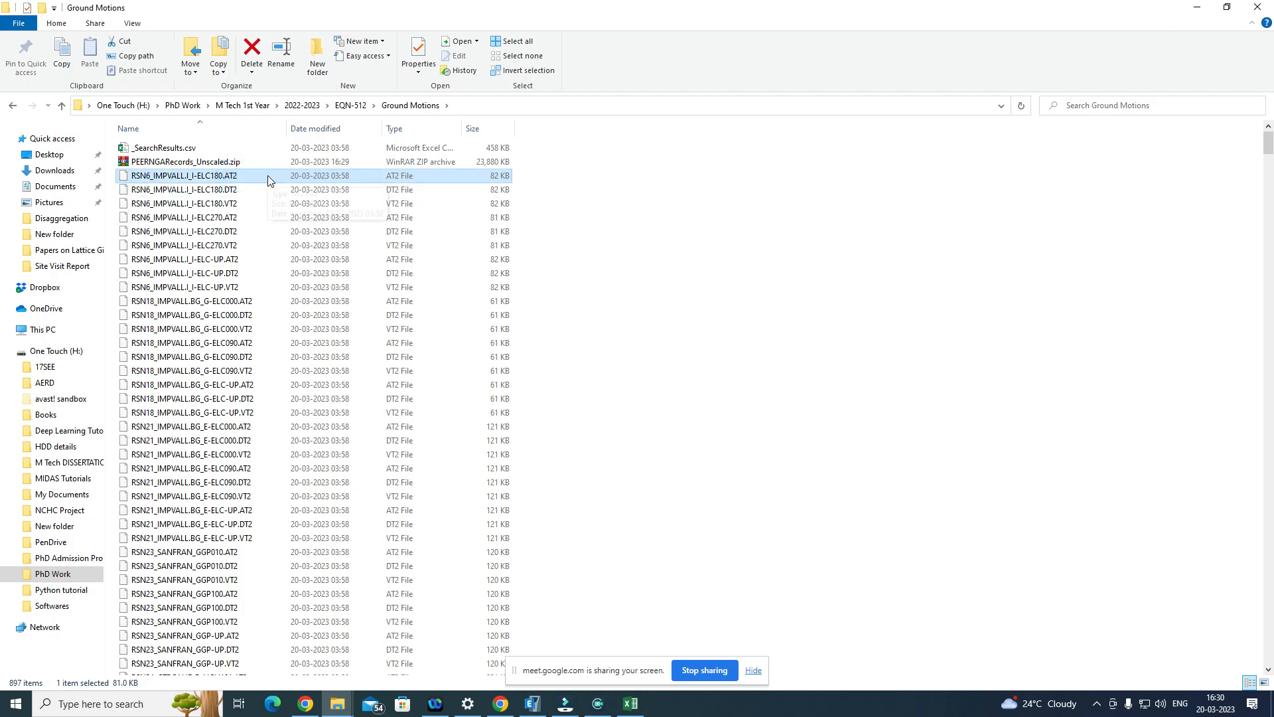
{"action": "right_click", "coordinate": [268, 176]}
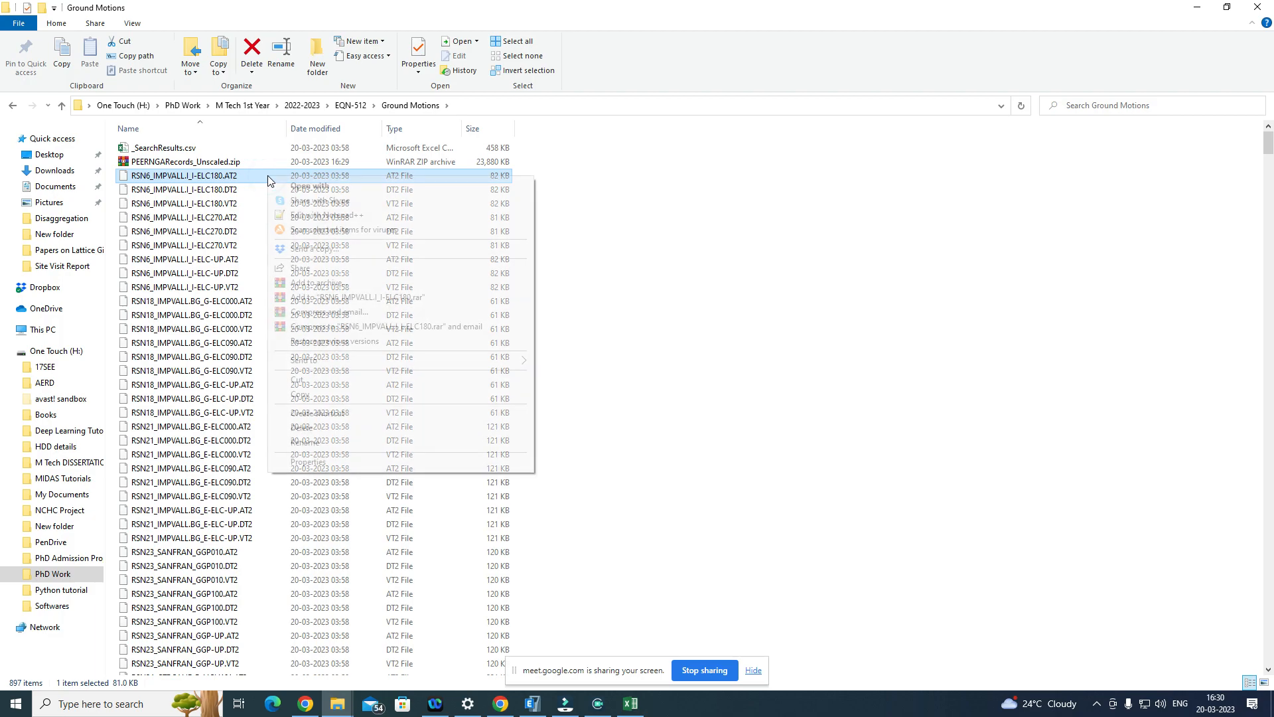
{"action": "left_click", "coordinate": [245, 176]}
{"action": "left_click", "coordinate": [245, 175]}
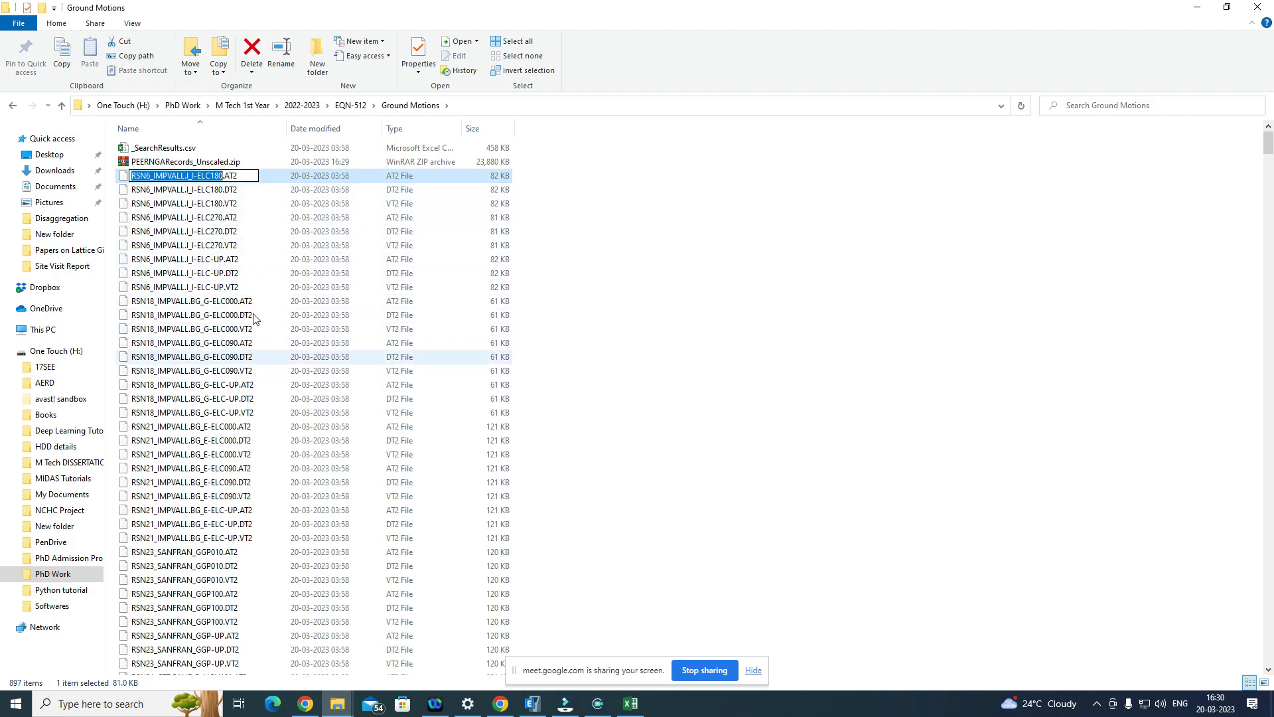
{"action": "left_click", "coordinate": [277, 175]}
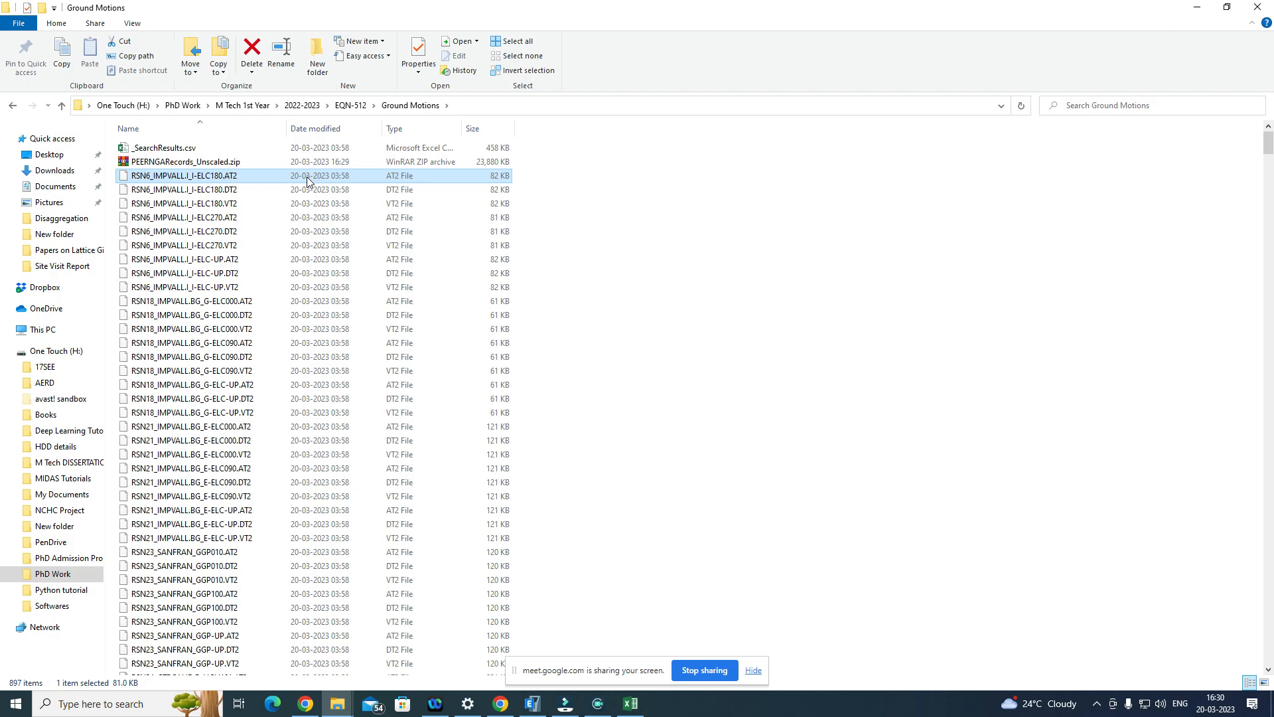
{"action": "left_click", "coordinate": [235, 176]}
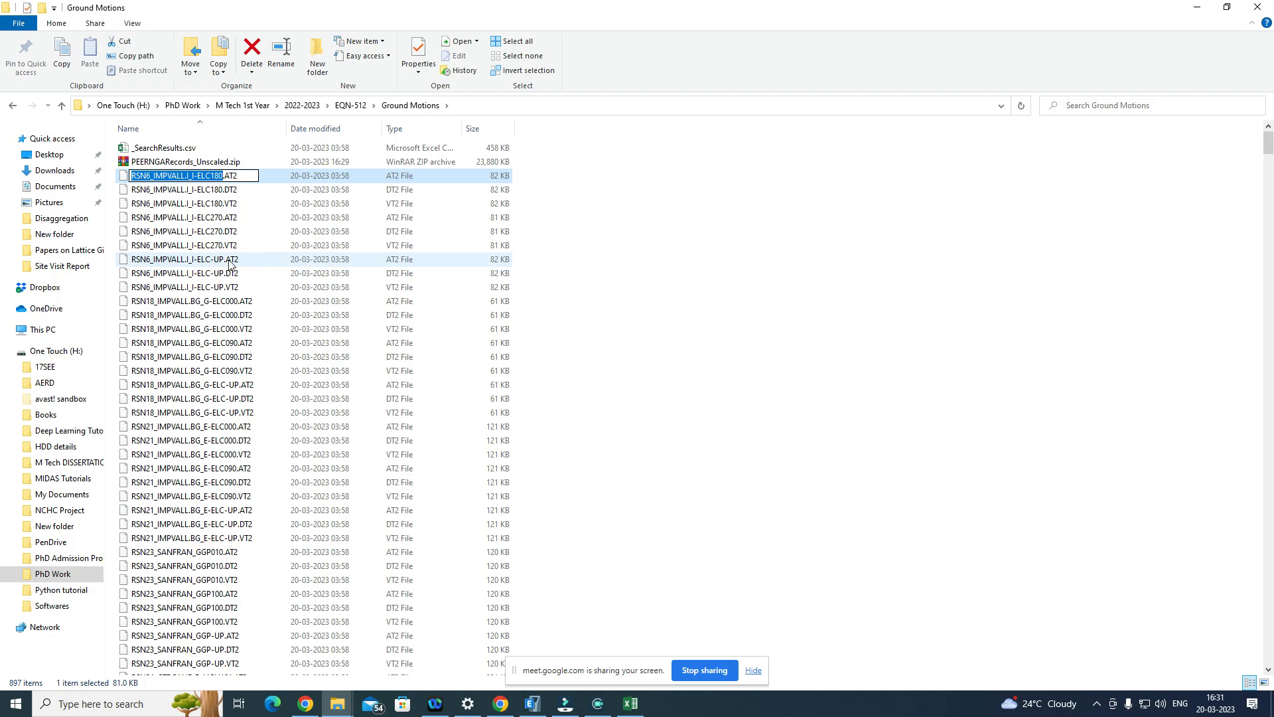
{"action": "left_click", "coordinate": [222, 264]}
{"action": "left_click", "coordinate": [220, 262]}
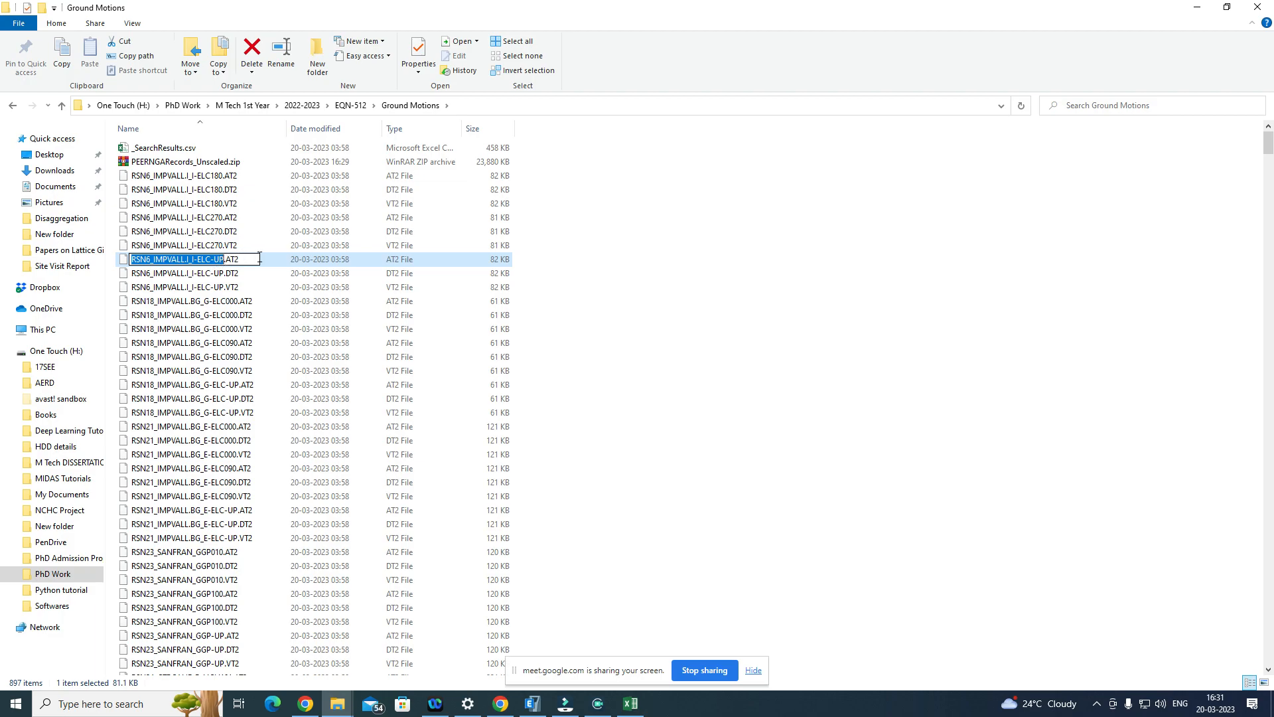
Step: Open RSN6_IMPVALL.I_I-ELC180.AT2 in Notepad++
{"action": "left_click", "coordinate": [304, 177]}
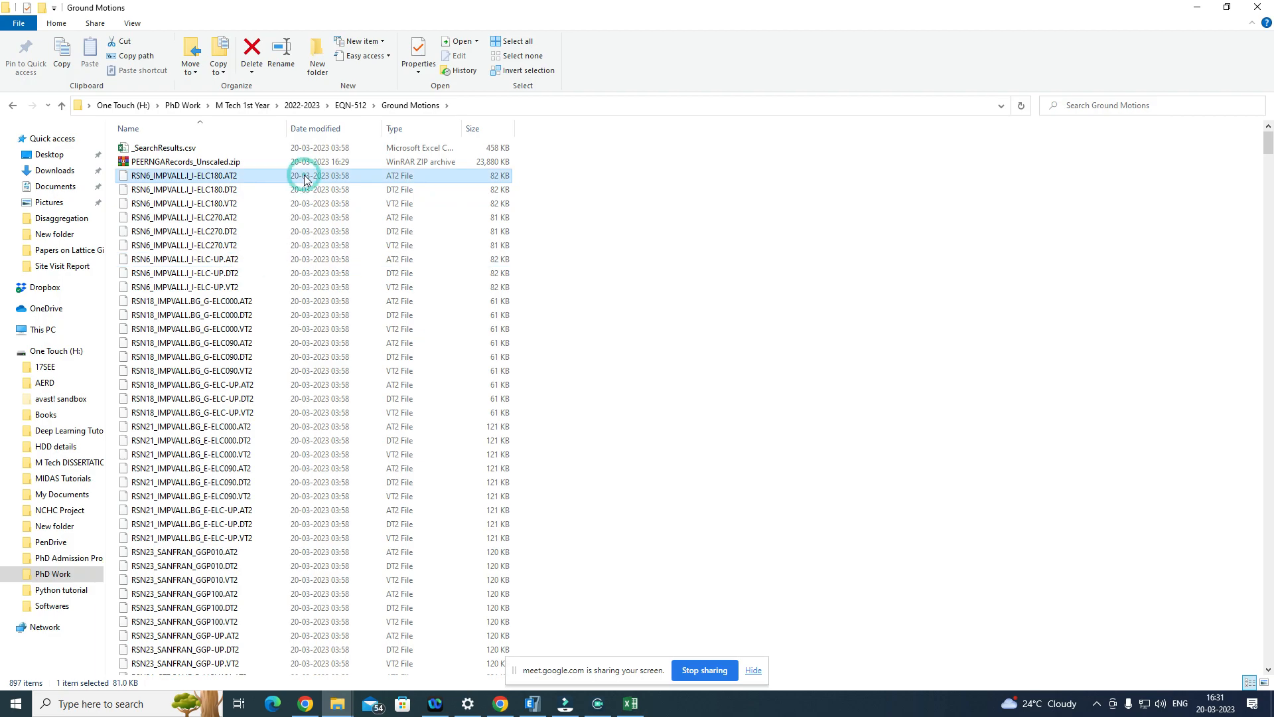
{"action": "right_click", "coordinate": [304, 178]}
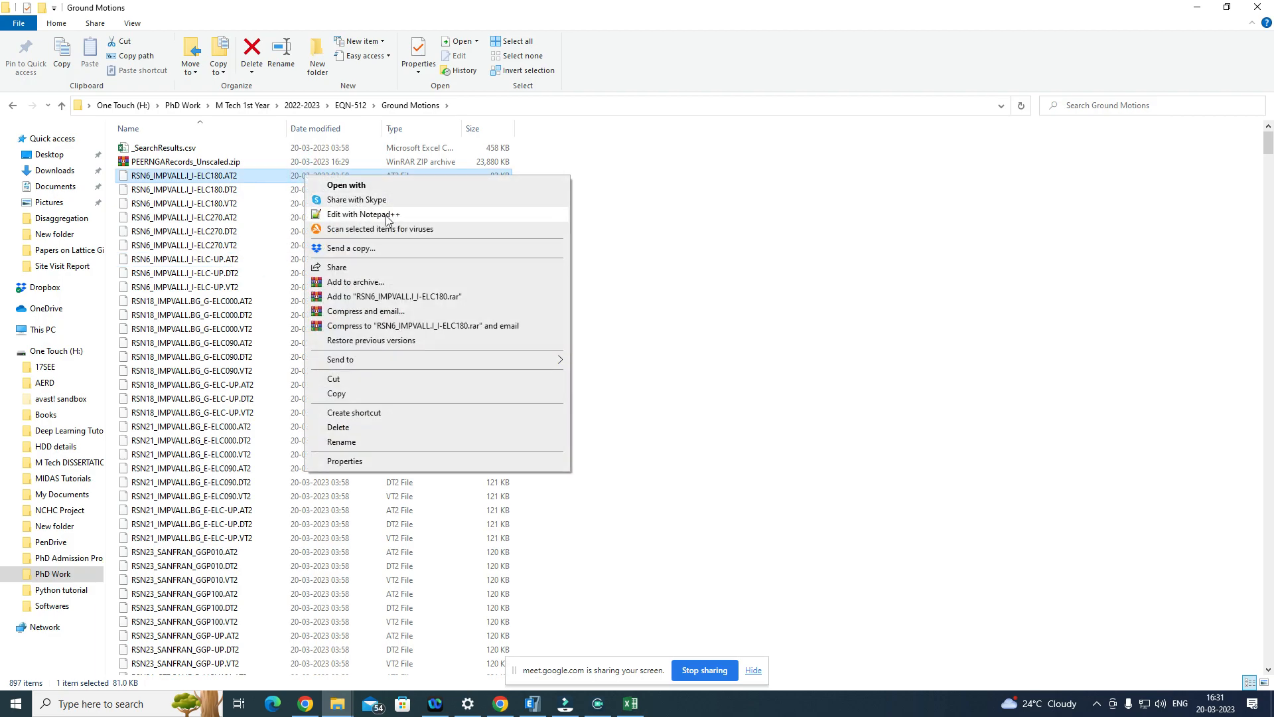
{"action": "left_click", "coordinate": [382, 215]}
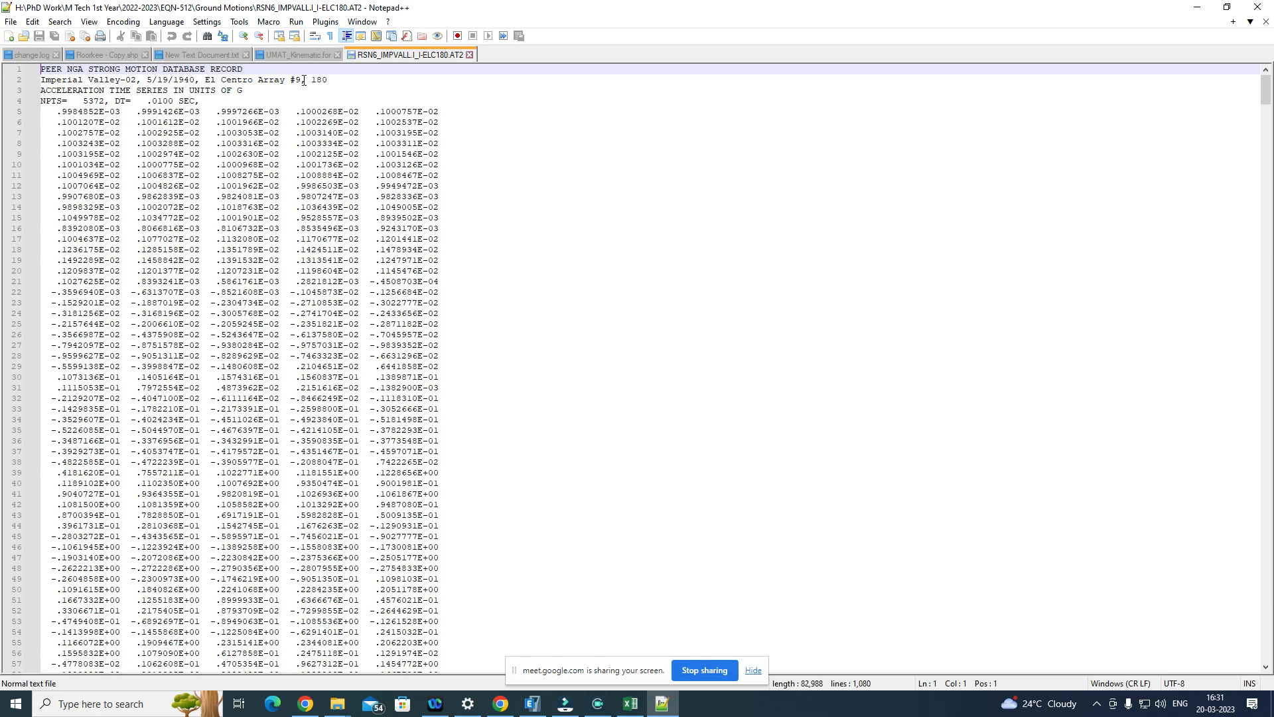
Step: Examine the acceleration record, highlighting the component angle, the NPTS and DT entries in the header, and the rows of acceleration values
{"action": "left_click", "coordinate": [325, 80]}
{"action": "left_click_drag", "start_coordinate": [325, 80], "coordinate": [316, 80]}
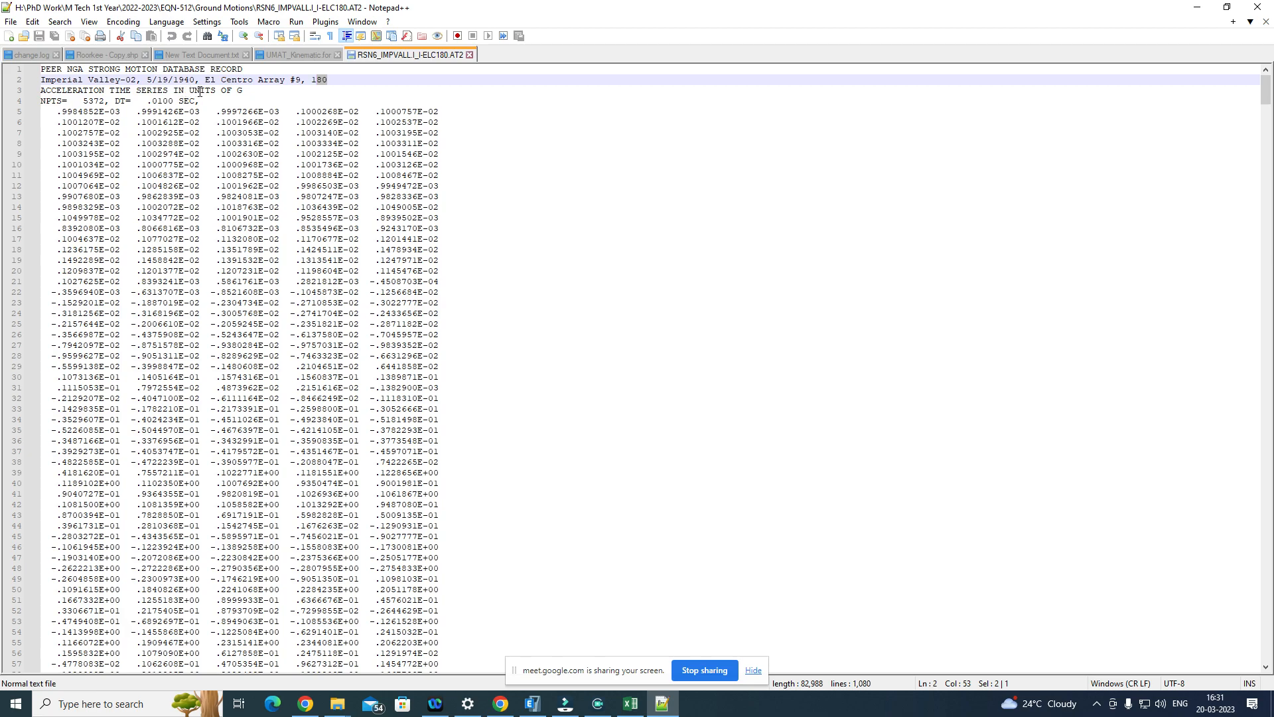
{"action": "left_click_drag", "start_coordinate": [77, 122], "coordinate": [422, 440]}
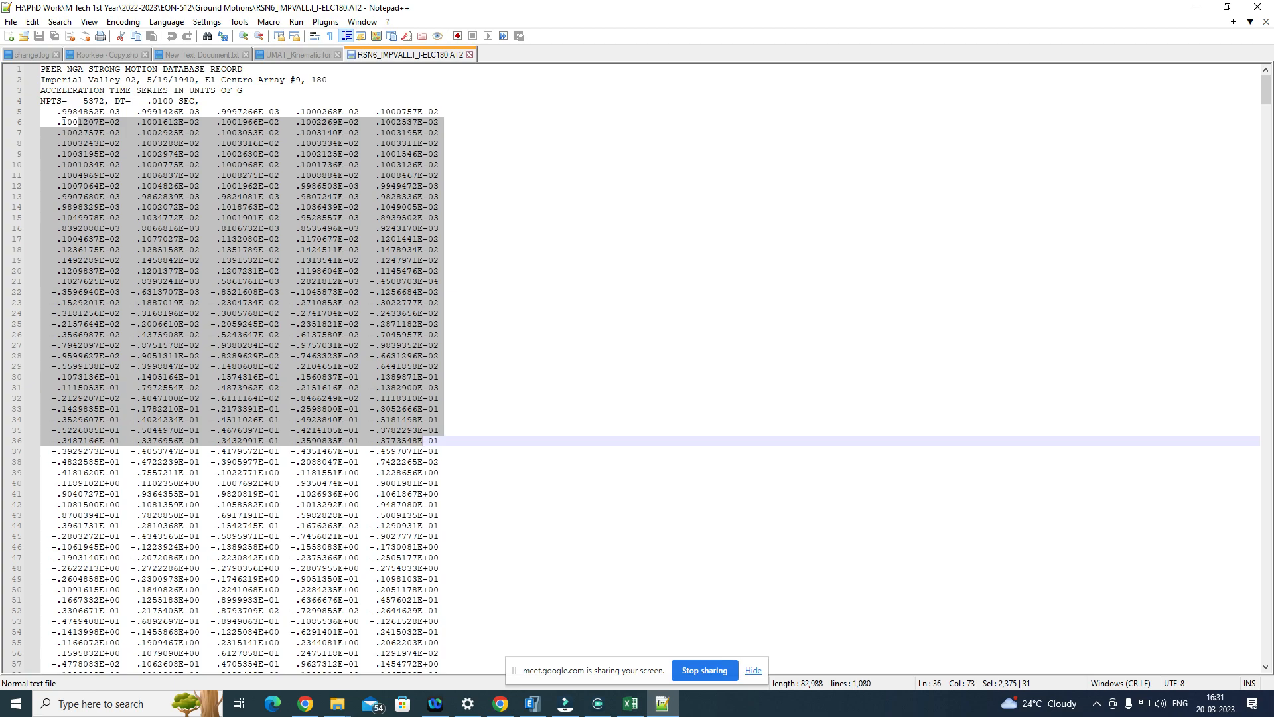
{"action": "left_click", "coordinate": [116, 101]}
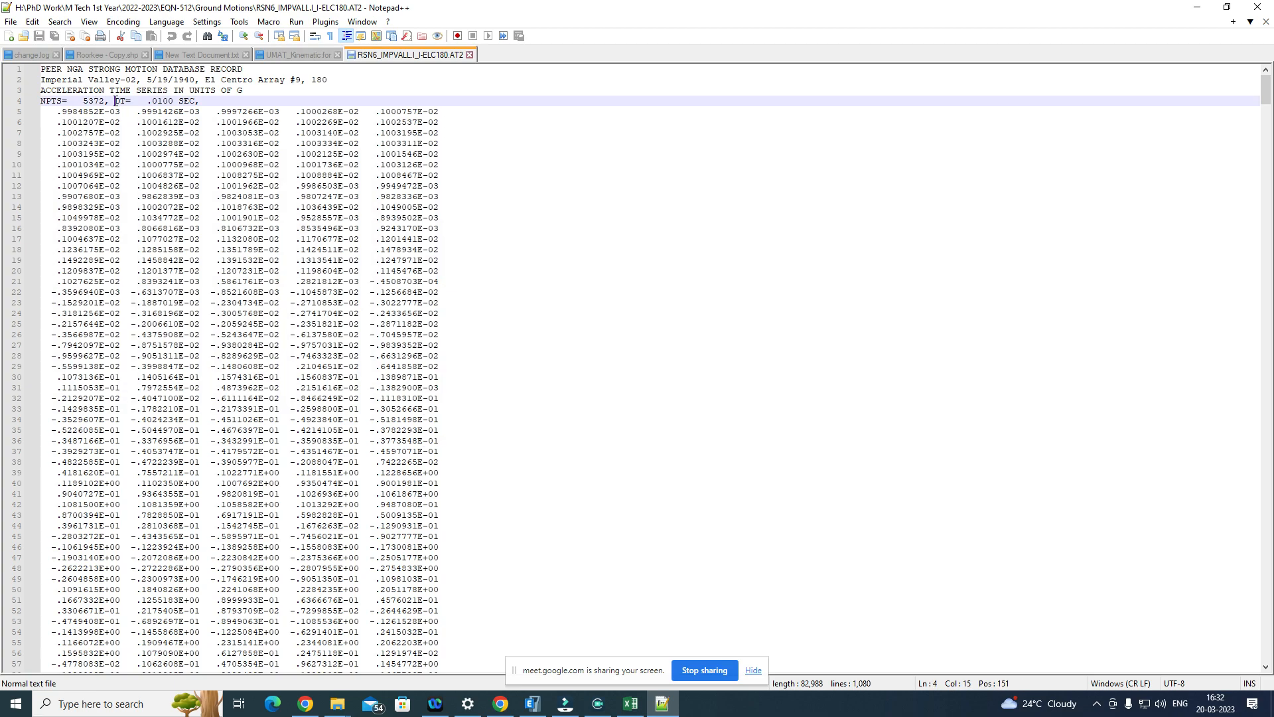
{"action": "left_click", "coordinate": [154, 101]}
{"action": "left_click_drag", "start_coordinate": [154, 100], "coordinate": [170, 101]}
{"action": "left_click_drag", "start_coordinate": [78, 122], "coordinate": [259, 292]}
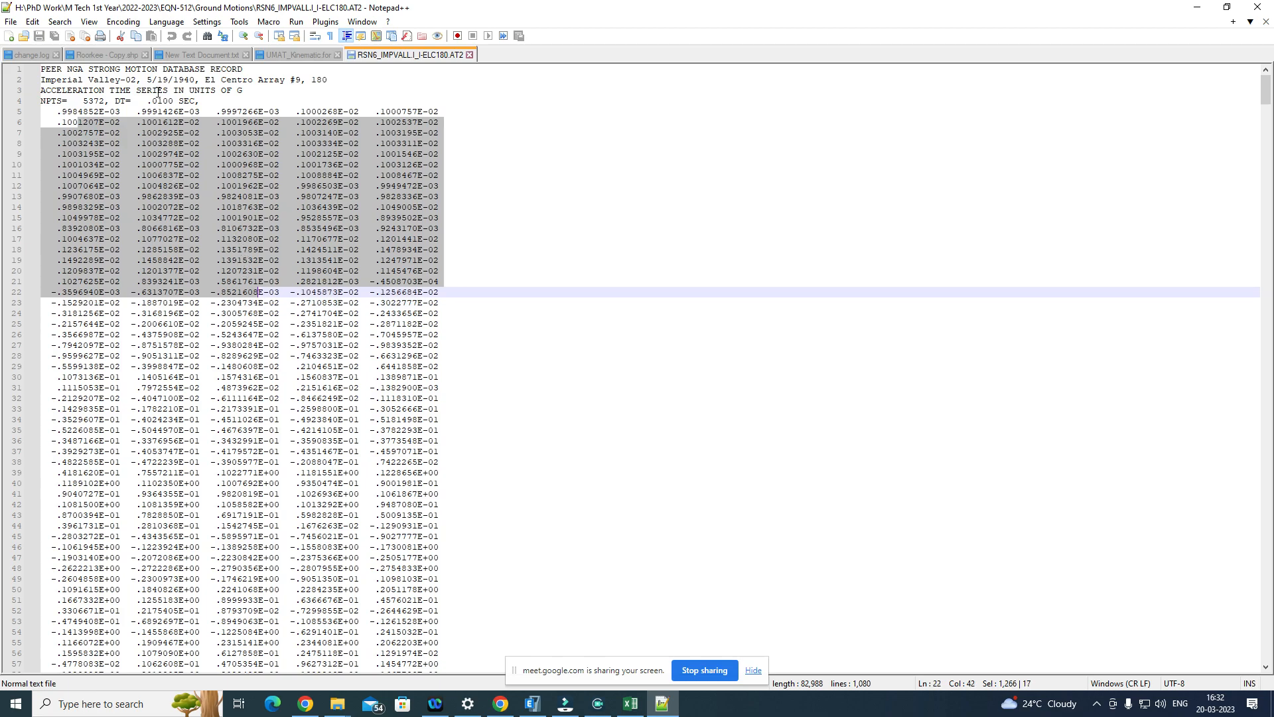
{"action": "left_click_drag", "start_coordinate": [202, 100], "coordinate": [83, 101]}
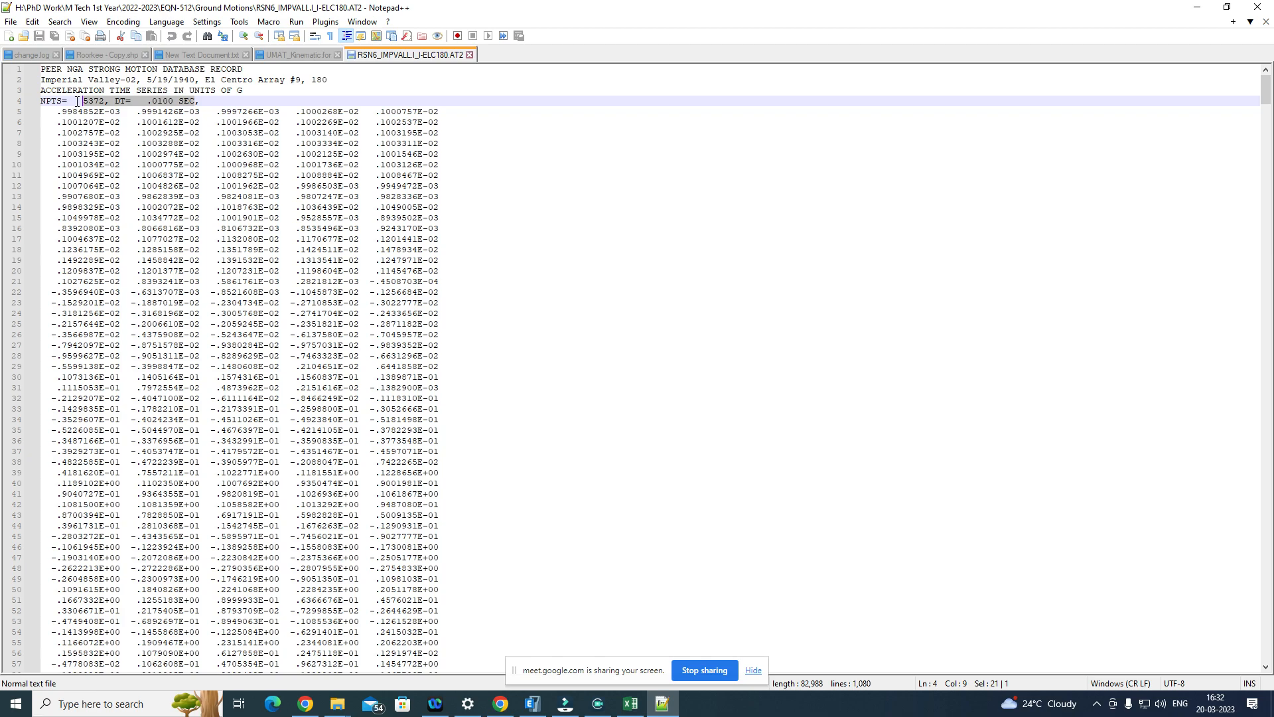
Step: Point out the NPTS and DT entries in the header and the first acceleration values, undoing the accidental text move
{"action": "left_click", "coordinate": [103, 101]}
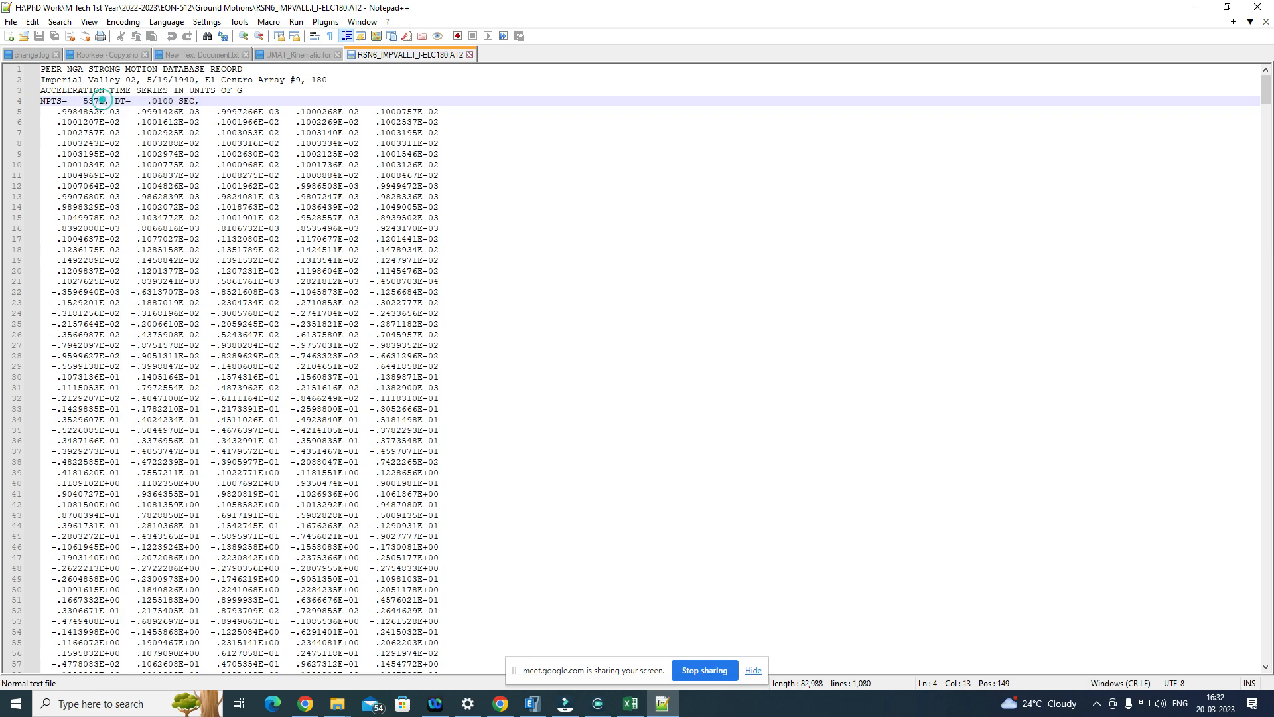
{"action": "left_click", "coordinate": [173, 101]}
{"action": "left_click_drag", "start_coordinate": [154, 101], "coordinate": [159, 102]}
{"action": "left_click", "coordinate": [61, 110]}
{"action": "left_click_drag", "start_coordinate": [72, 111], "coordinate": [88, 242]}
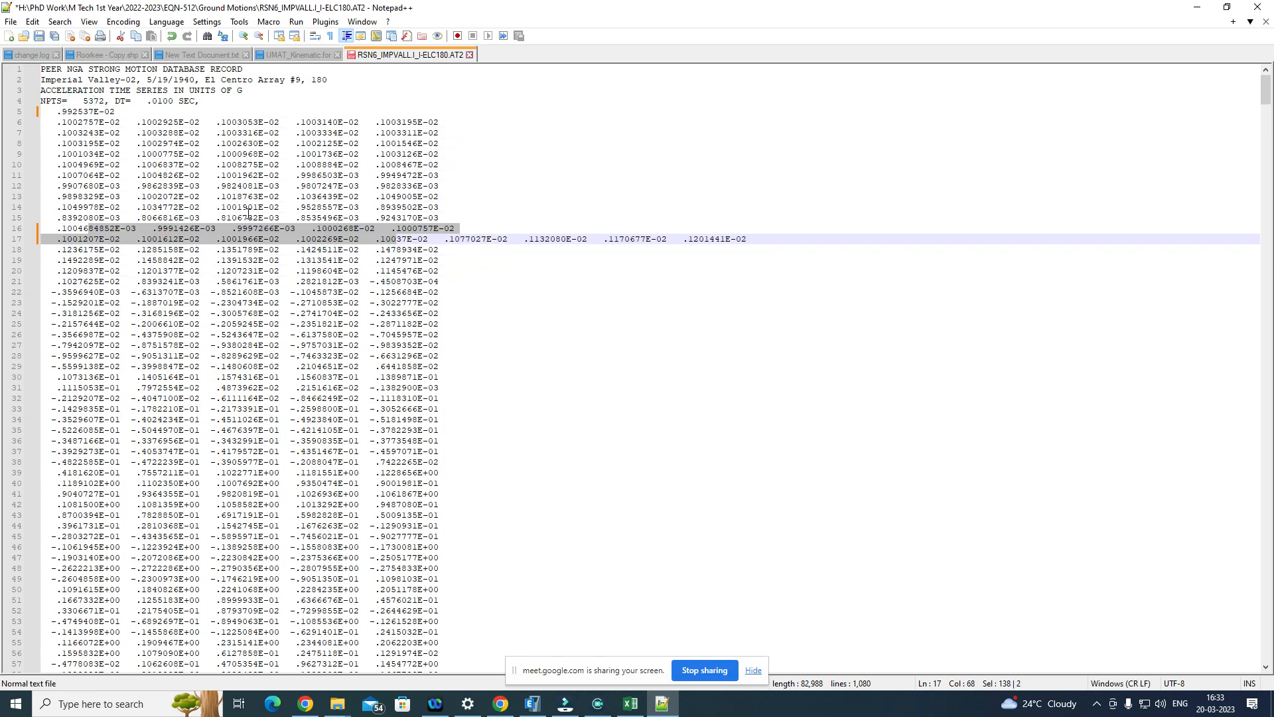
{"action": "key", "text": "ctrl+z"}
Step: Trace the reading order of the acceleration values across each row, starting with the first value on line 5
{"action": "left_click", "coordinate": [167, 133]}
{"action": "left_click", "coordinate": [71, 112]}
{"action": "left_click", "coordinate": [165, 111]}
{"action": "left_click", "coordinate": [252, 110]}
{"action": "left_click", "coordinate": [315, 110]}
{"action": "left_click", "coordinate": [407, 113]}
{"action": "left_click", "coordinate": [80, 122]}
{"action": "left_click", "coordinate": [165, 124]}
{"action": "left_click", "coordinate": [363, 133]}
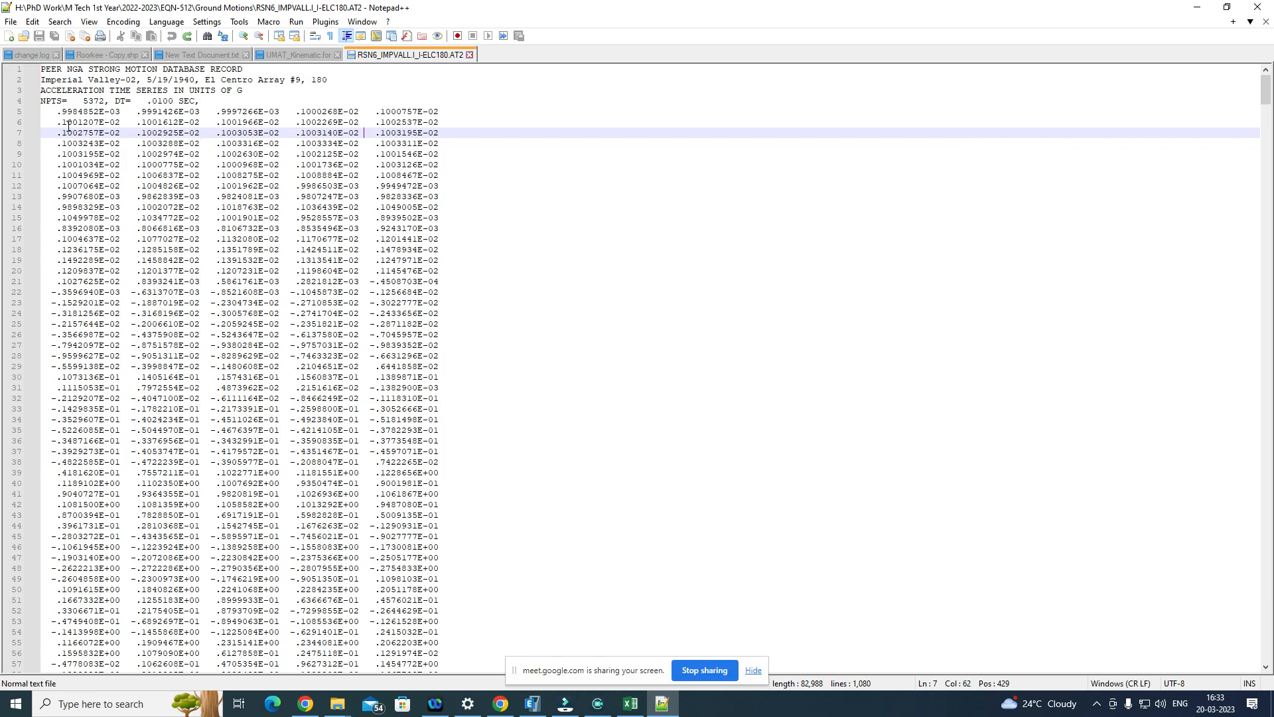
{"action": "left_click_drag", "start_coordinate": [67, 112], "coordinate": [444, 112]}
{"action": "left_click_drag", "start_coordinate": [62, 111], "coordinate": [83, 112]}
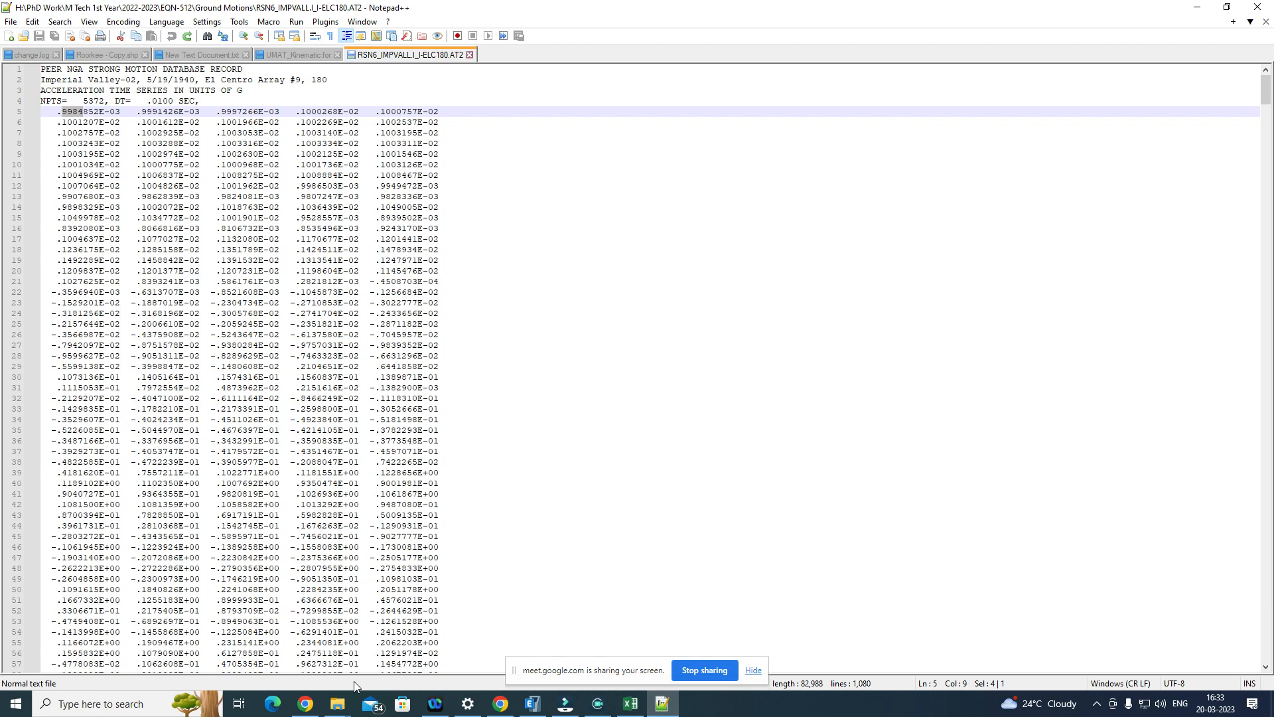
Step: Switch to the File Explorer window showing the 10 Storey folder and navigate up to the PhD Work folder
{"action": "left_click", "coordinate": [337, 709]}
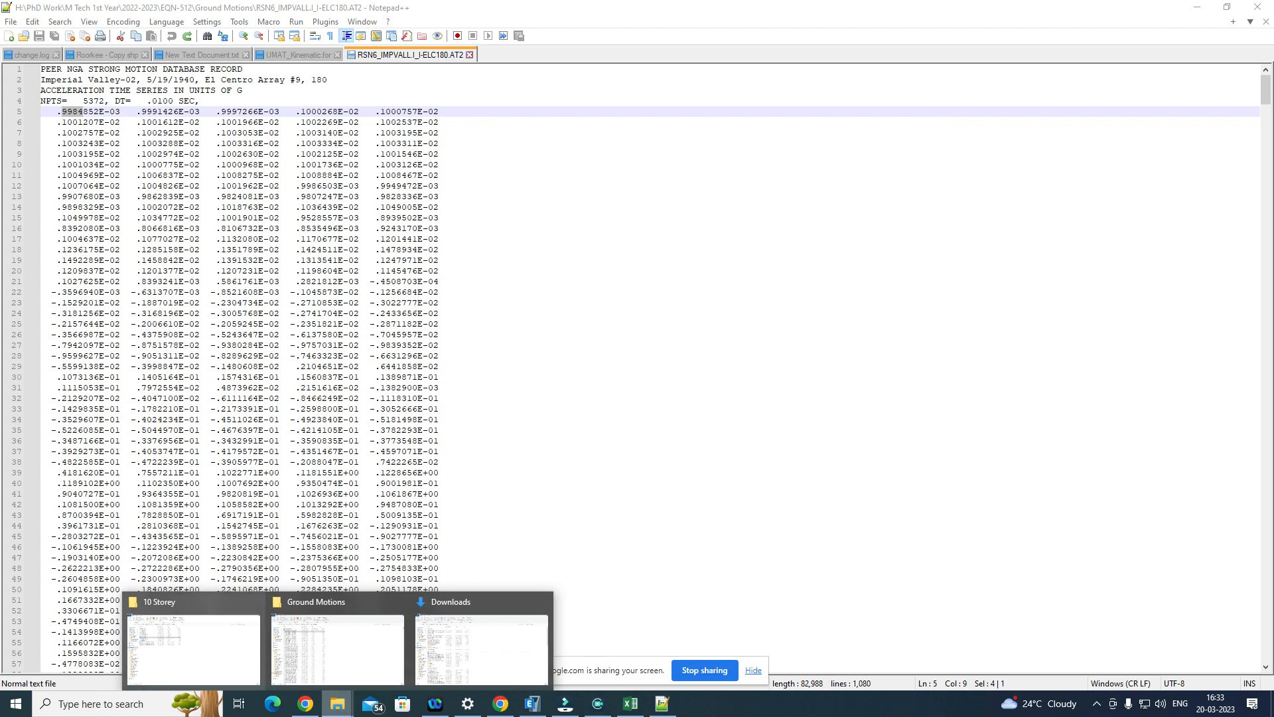
{"action": "left_click", "coordinate": [201, 656]}
{"action": "left_click", "coordinate": [61, 106]}
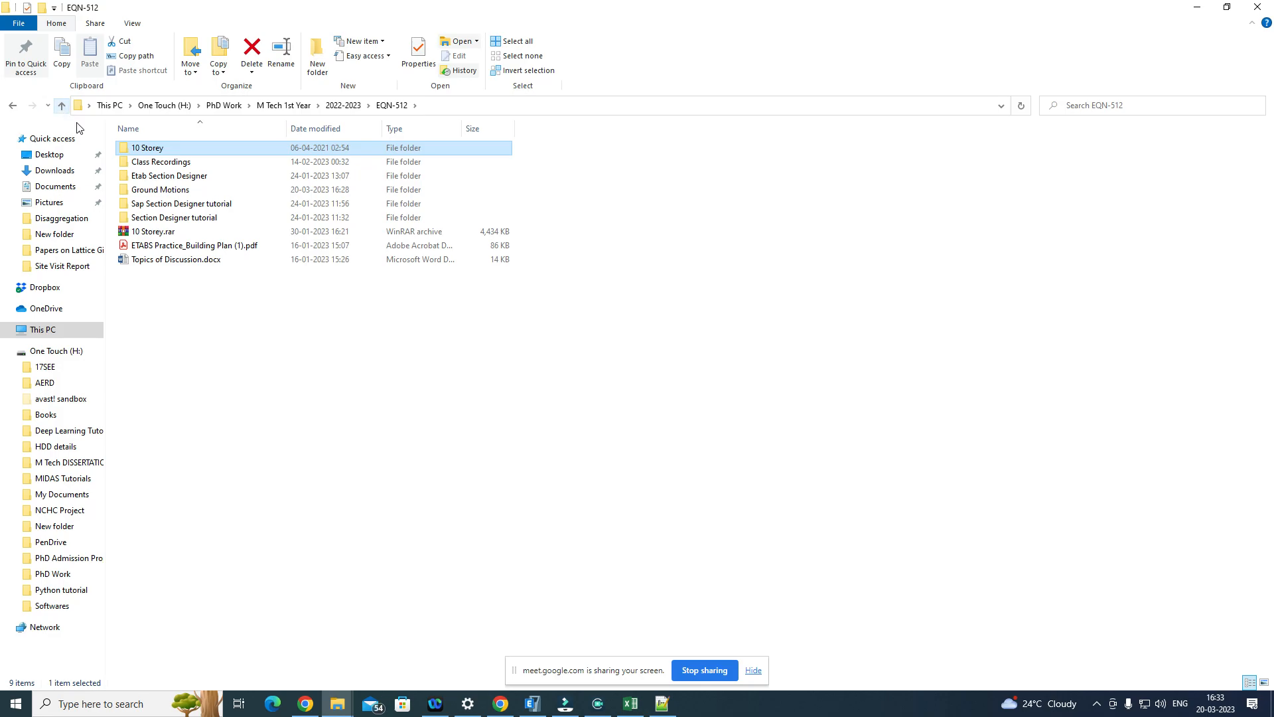
{"action": "left_click", "coordinate": [60, 107]}
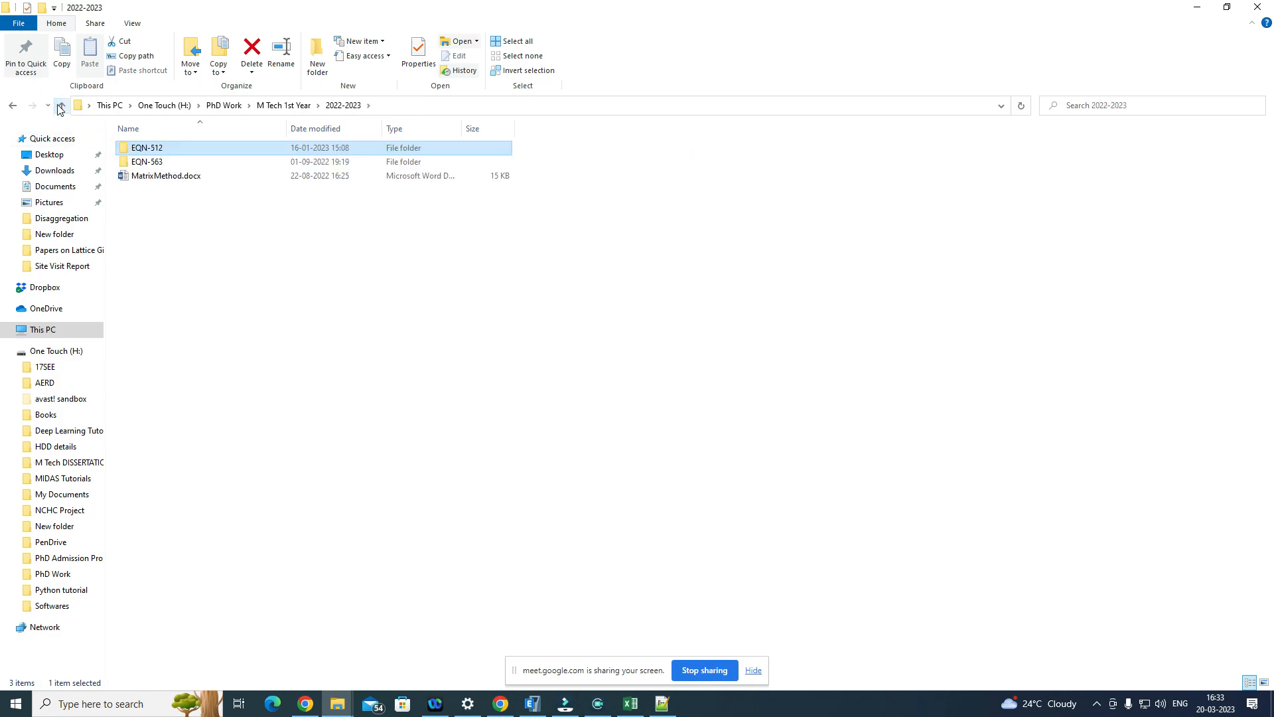
{"action": "left_click", "coordinate": [60, 106]}
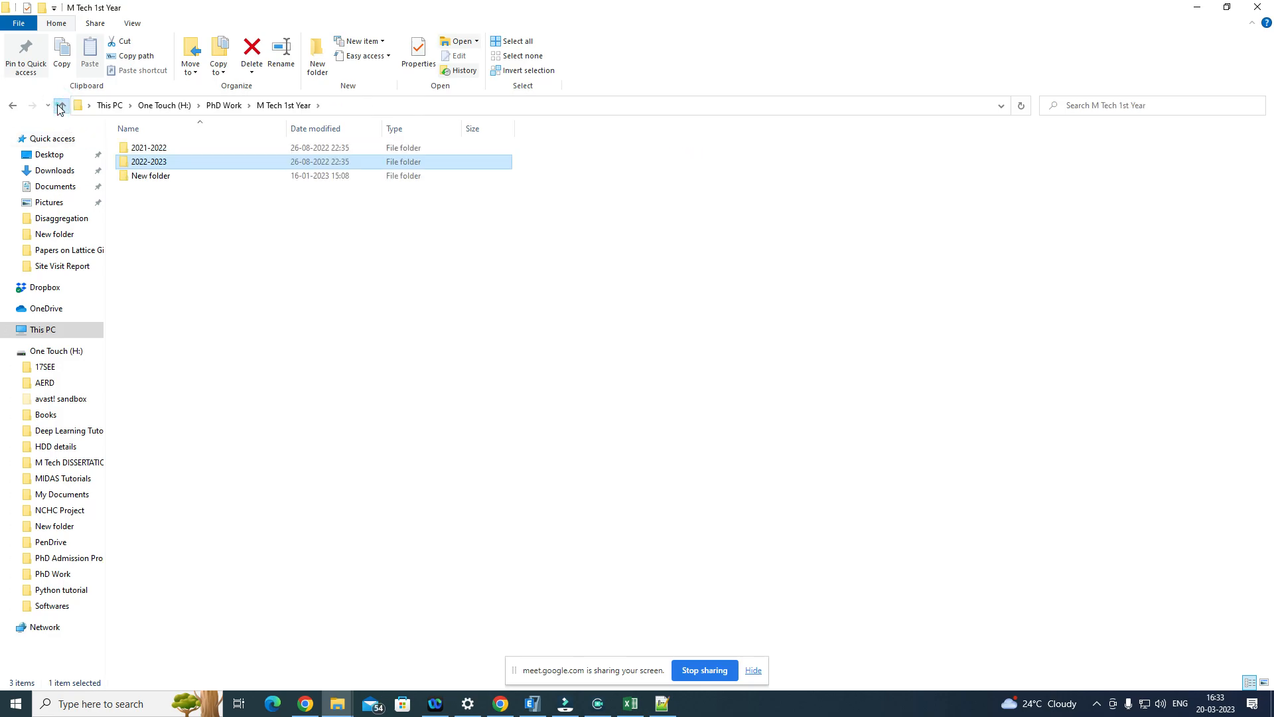
{"action": "left_click", "coordinate": [60, 106]}
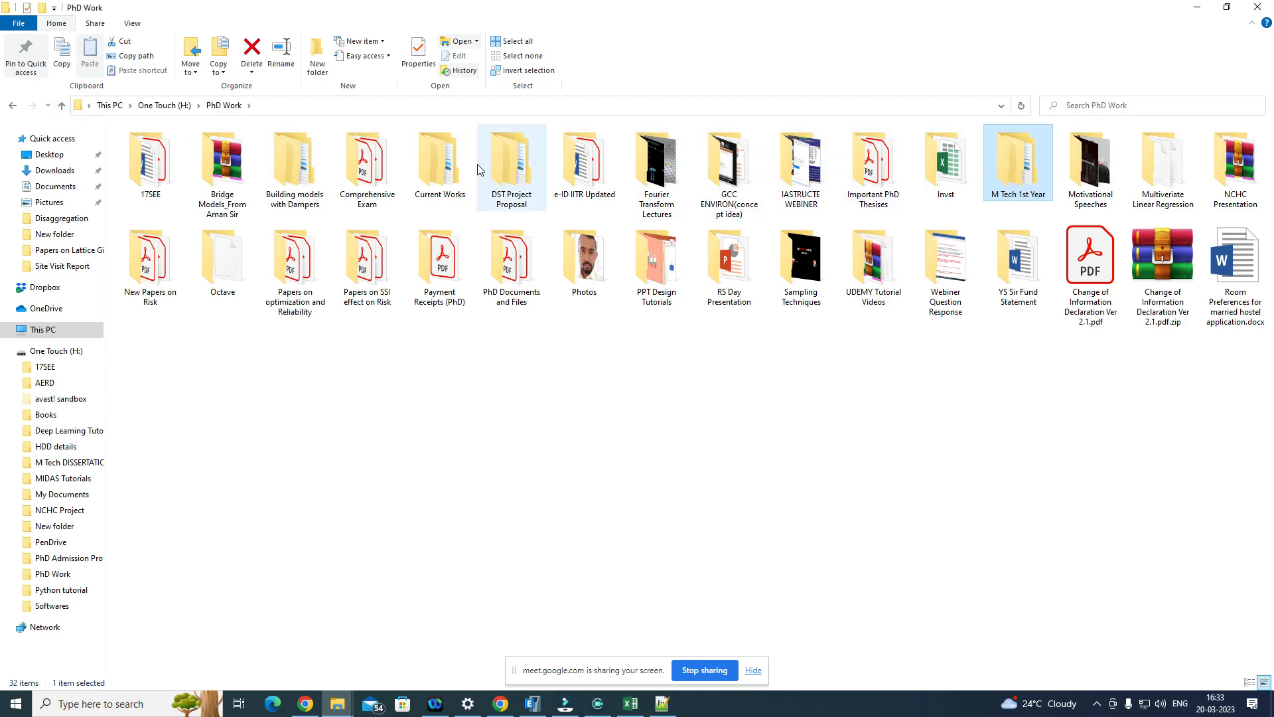
Step: Check the contents of the Current Works folder and go up to the root of the One Touch (H:) drive
{"action": "double_click", "coordinate": [440, 165]}
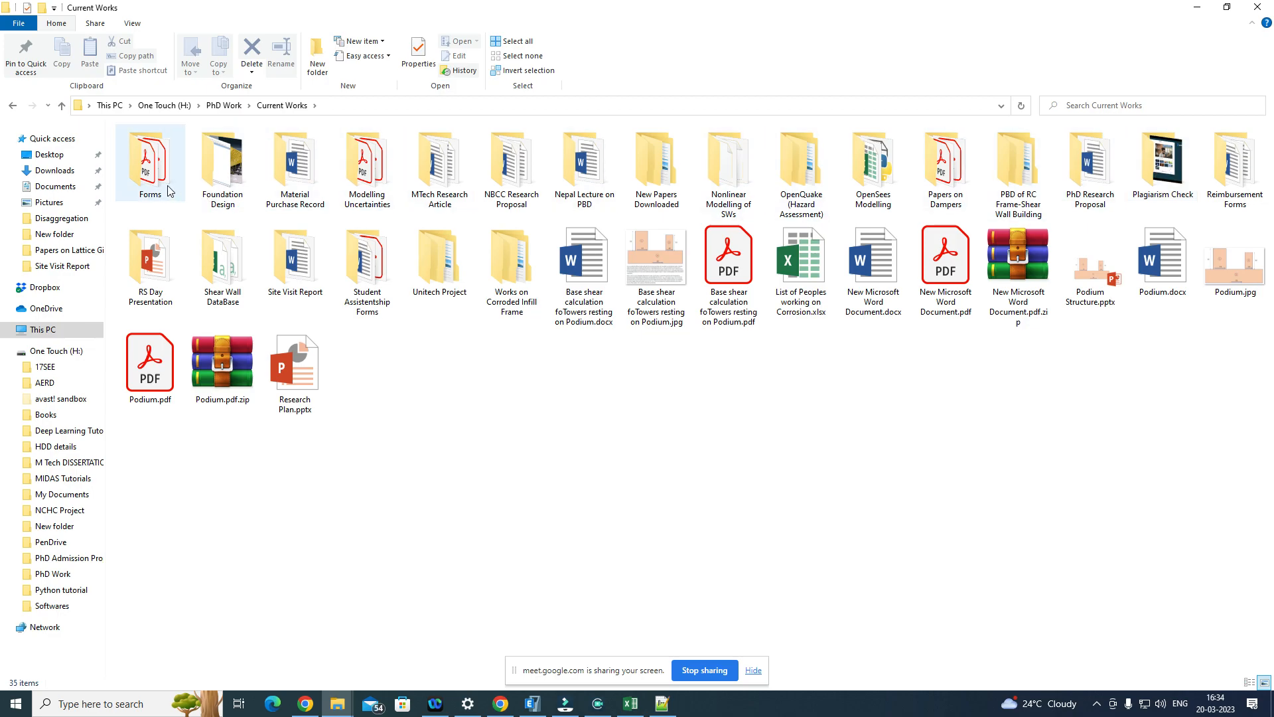
{"action": "left_click", "coordinate": [61, 106]}
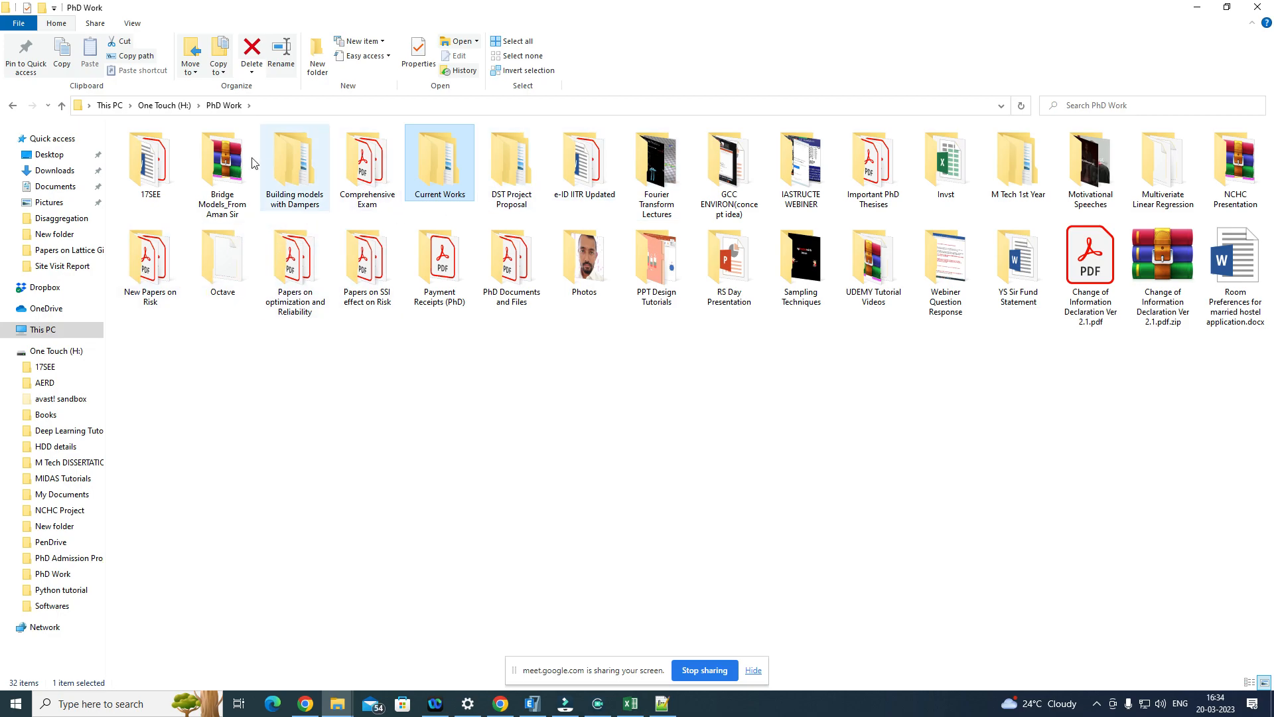
{"action": "left_click", "coordinate": [61, 106]}
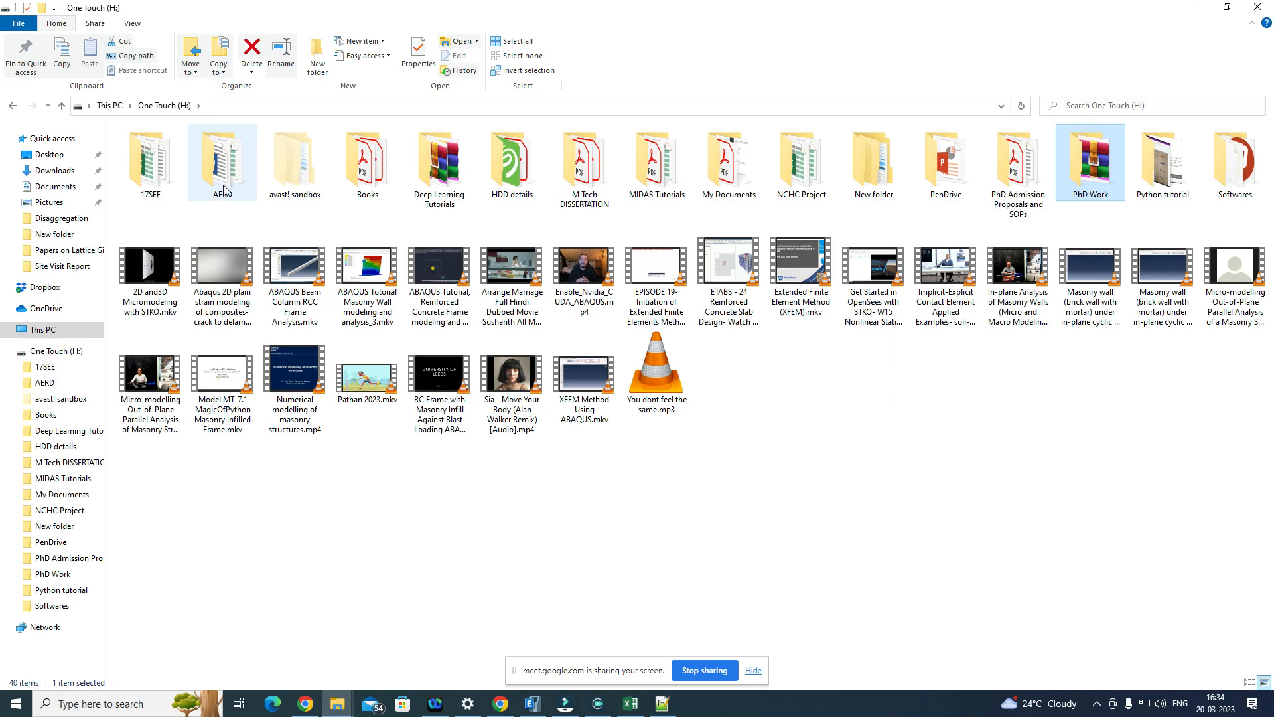
Step: Open the FEMA GROUND MOTION RECORD SET folder, going through M Tech DISSERTATION, Etab Modelling and FEMA GROUND MOTION SET
{"action": "double_click", "coordinate": [609, 176]}
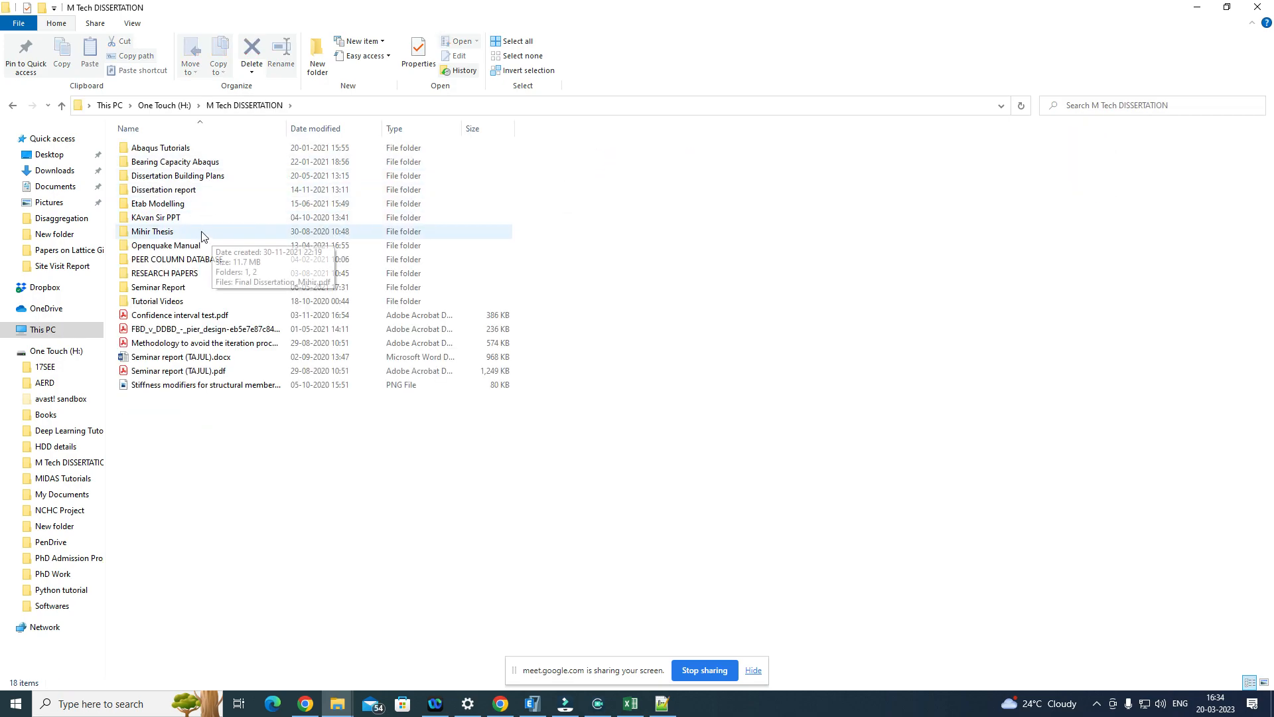
{"action": "mouse_move", "coordinate": [188, 207]}
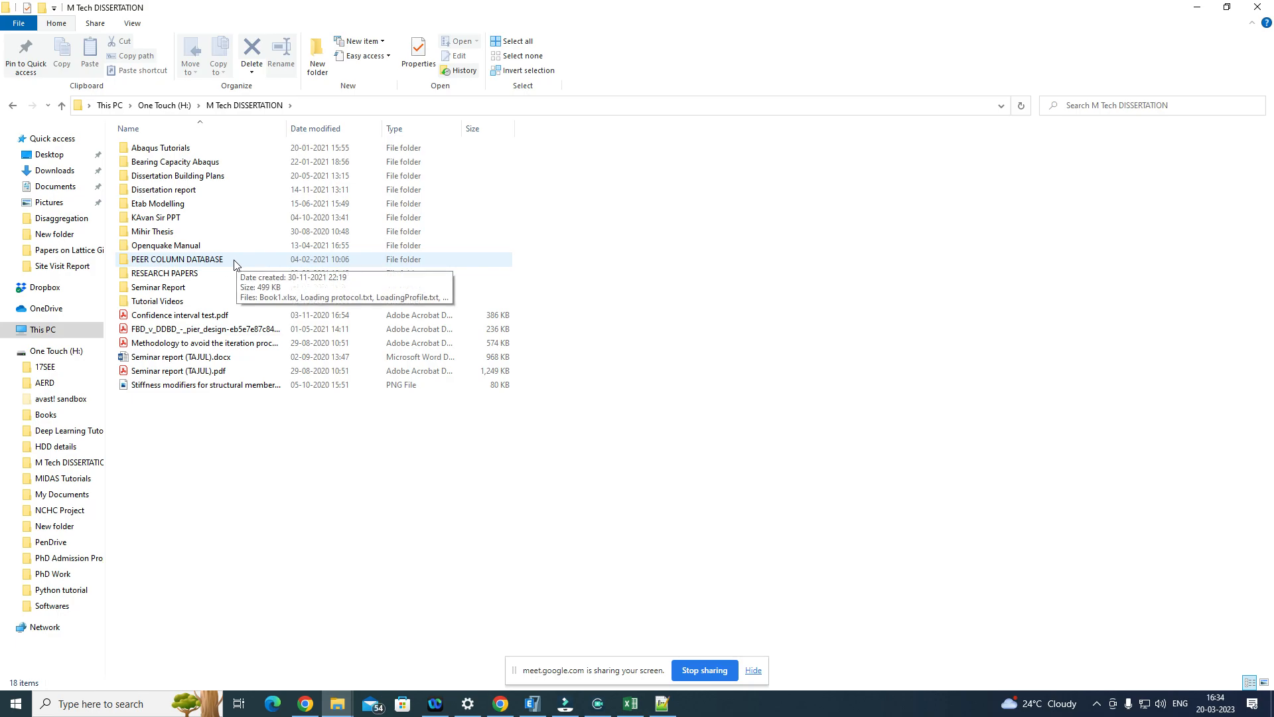
{"action": "mouse_move", "coordinate": [166, 290]}
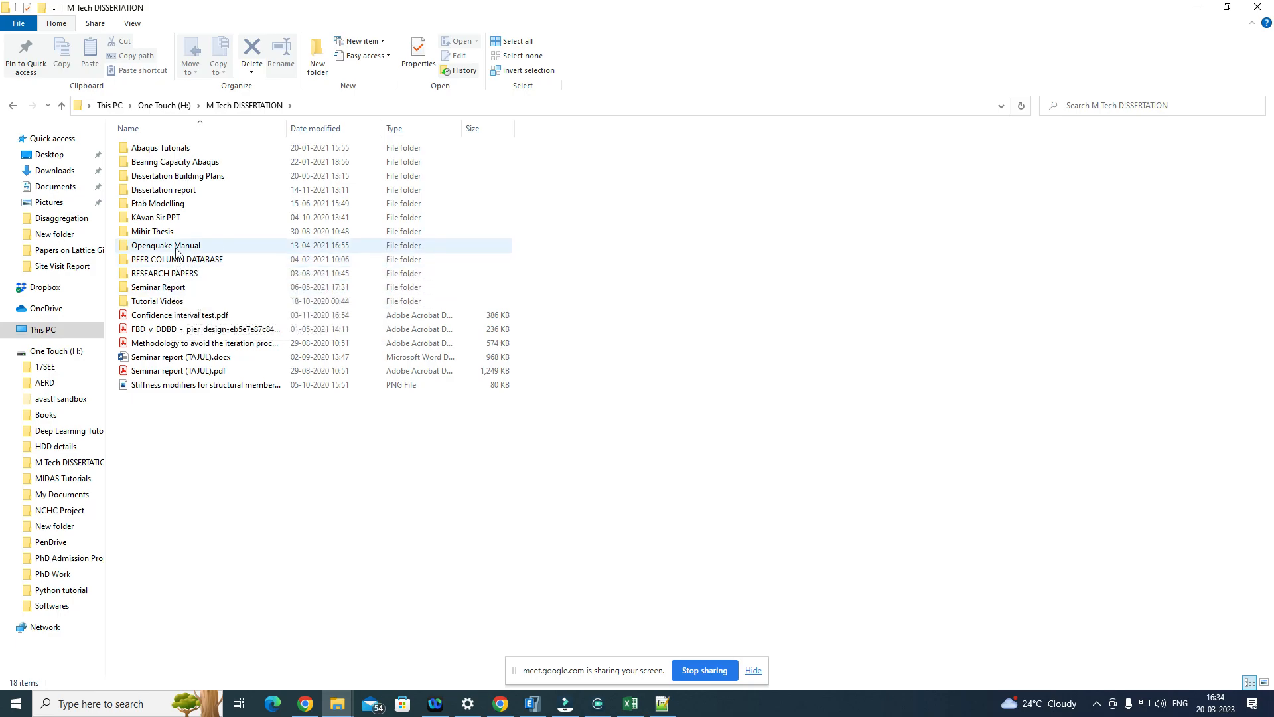
{"action": "double_click", "coordinate": [202, 206]}
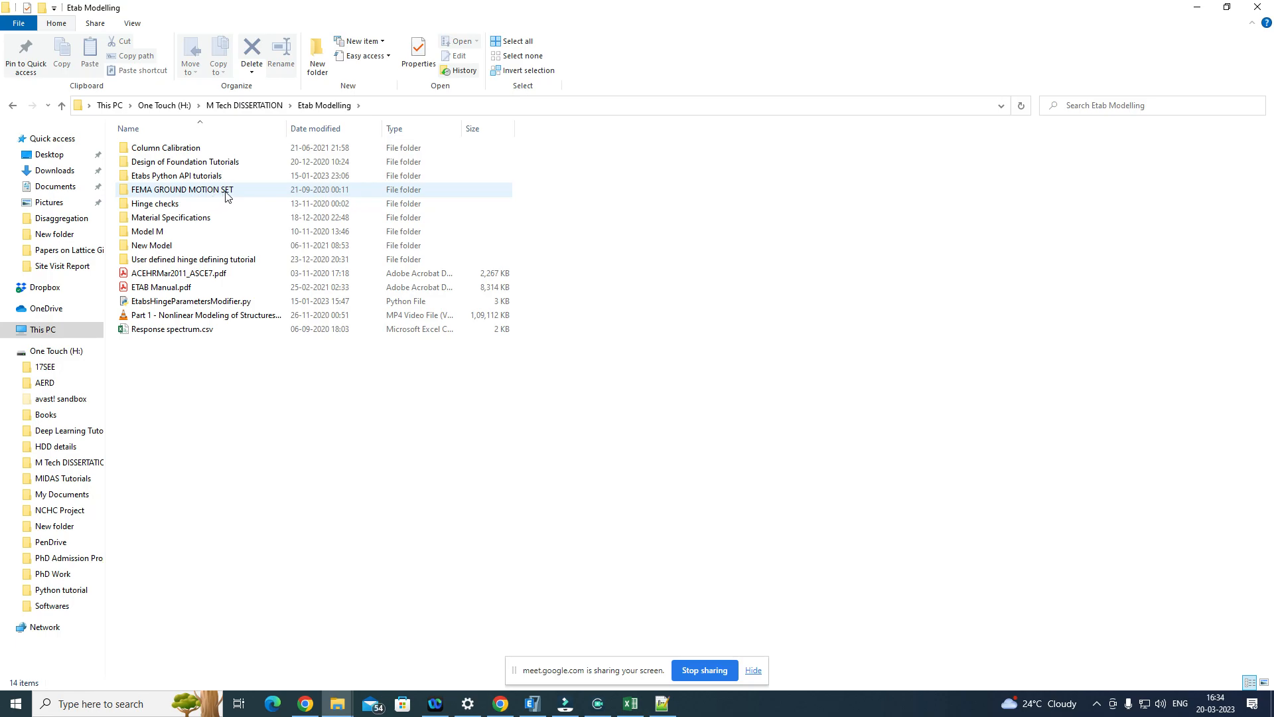
{"action": "double_click", "coordinate": [225, 192]}
{"action": "double_click", "coordinate": [242, 162]}
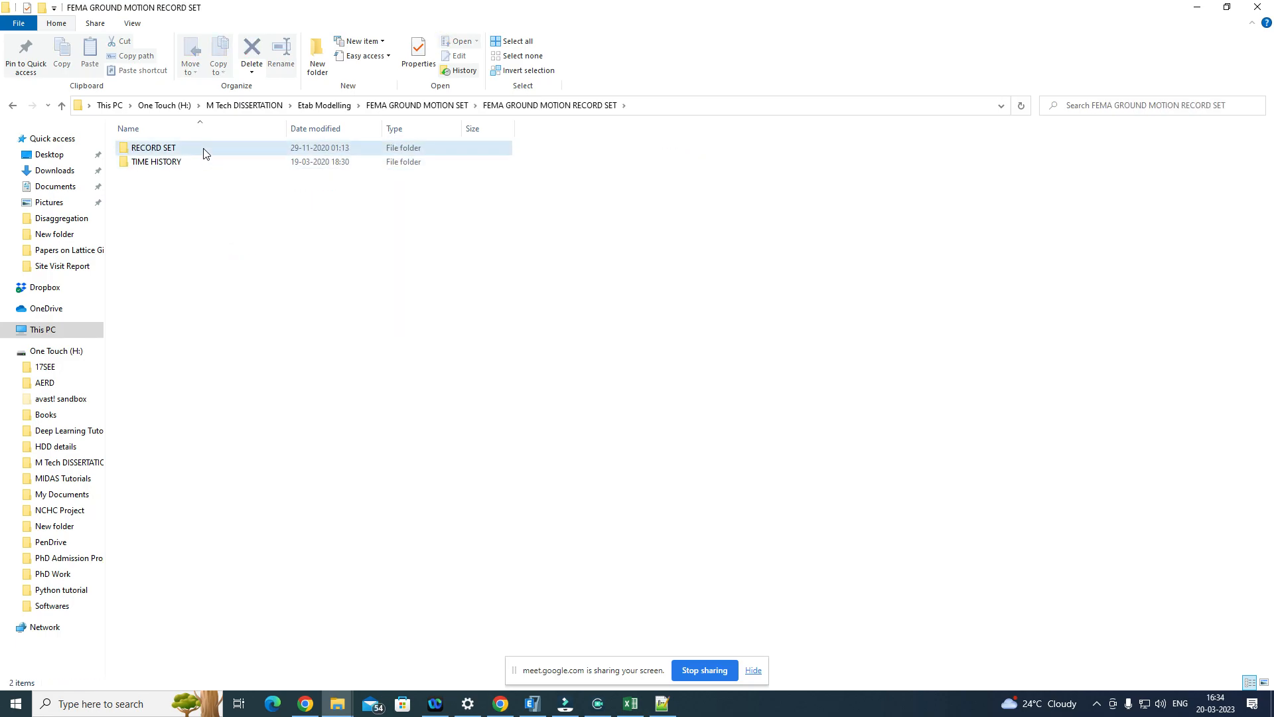
Step: Open the workbook 953_MUL279-C2 Major.xlsx from RECORD SET, Far-field, 1_953 in Excel
{"action": "double_click", "coordinate": [204, 149]}
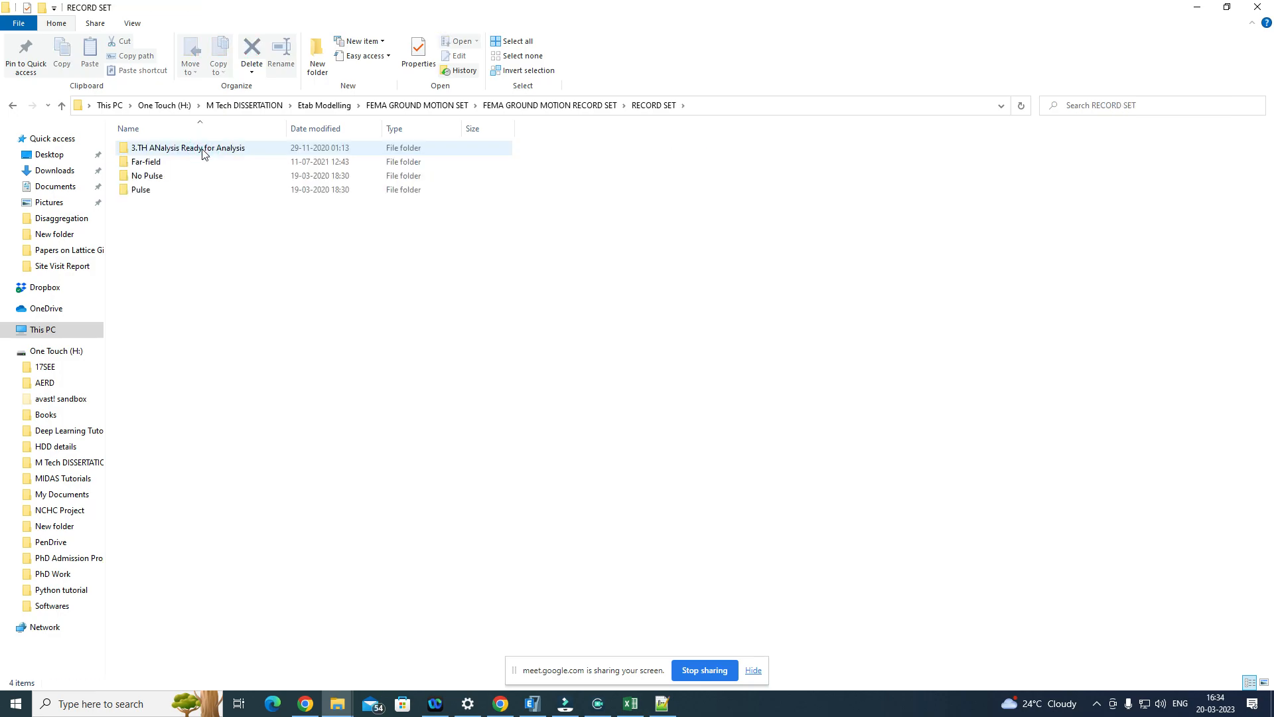
{"action": "left_click", "coordinate": [193, 166]}
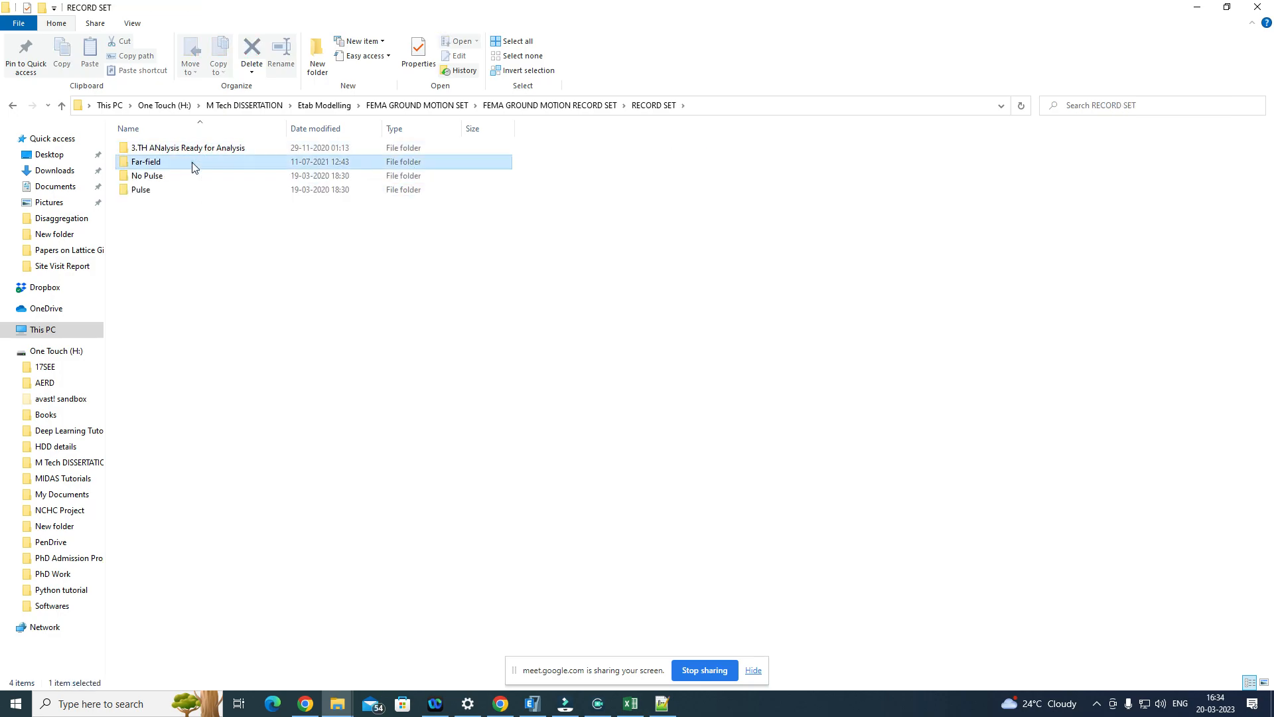
{"action": "double_click", "coordinate": [193, 167]}
{"action": "double_click", "coordinate": [192, 149]}
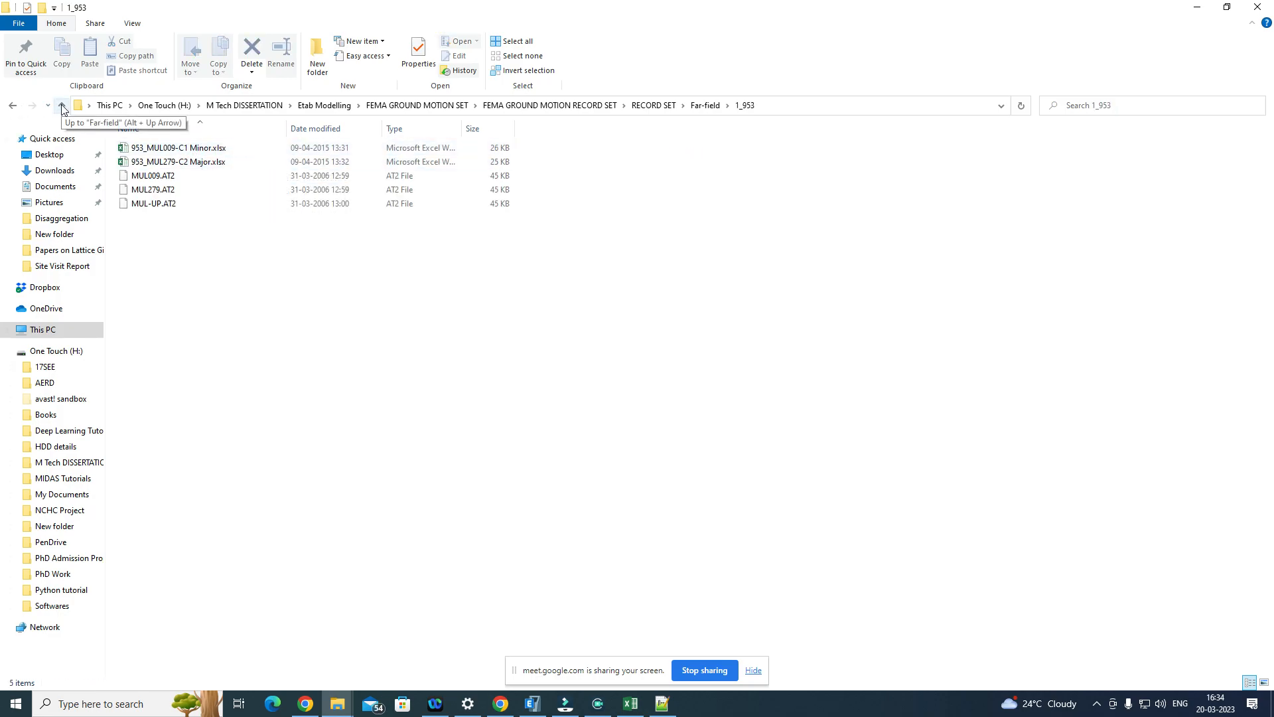
{"action": "double_click", "coordinate": [274, 161]}
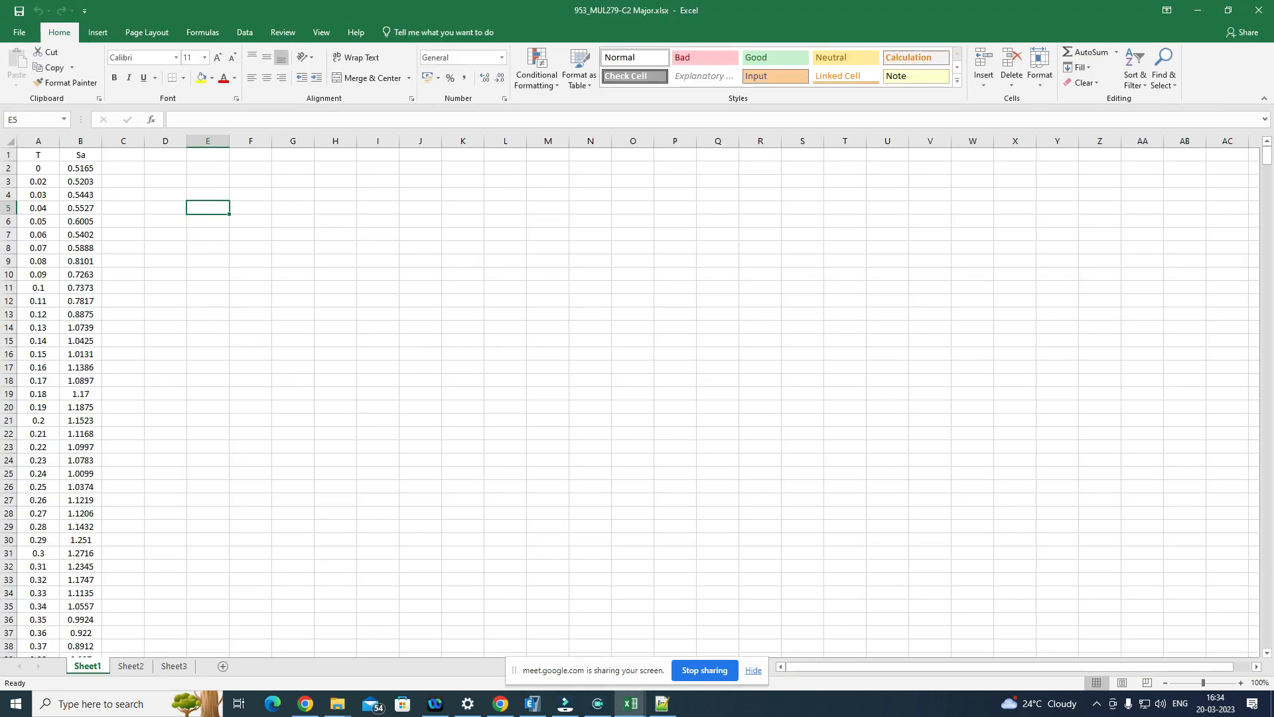
Step: Examine the response spectrum data on Sheet1, highlighting the period values in the T column
{"action": "scroll", "coordinate": [57, 249], "scroll_direction": "down", "scroll_amount": 2}
{"action": "scroll", "coordinate": [57, 247], "scroll_direction": "up", "scroll_amount": 2}
{"action": "left_click_drag", "start_coordinate": [35, 168], "coordinate": [39, 634]}
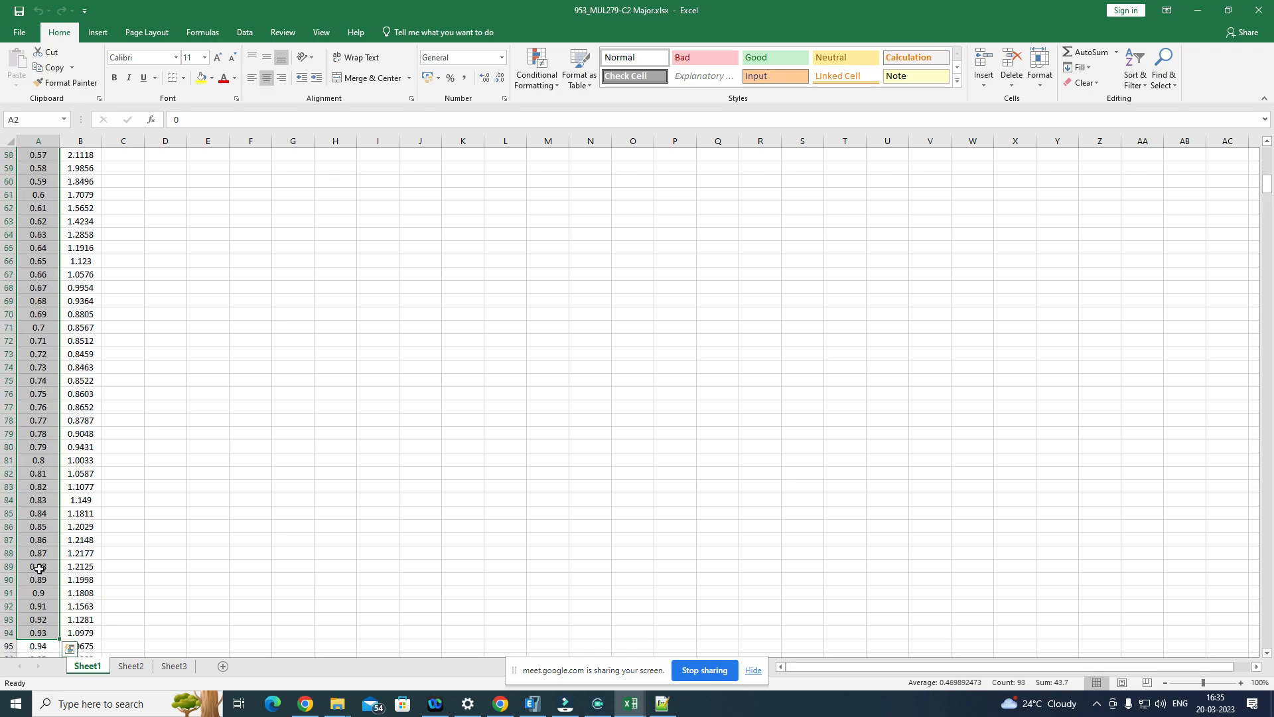
{"action": "scroll", "coordinate": [56, 458], "scroll_direction": "down", "scroll_amount": 7}
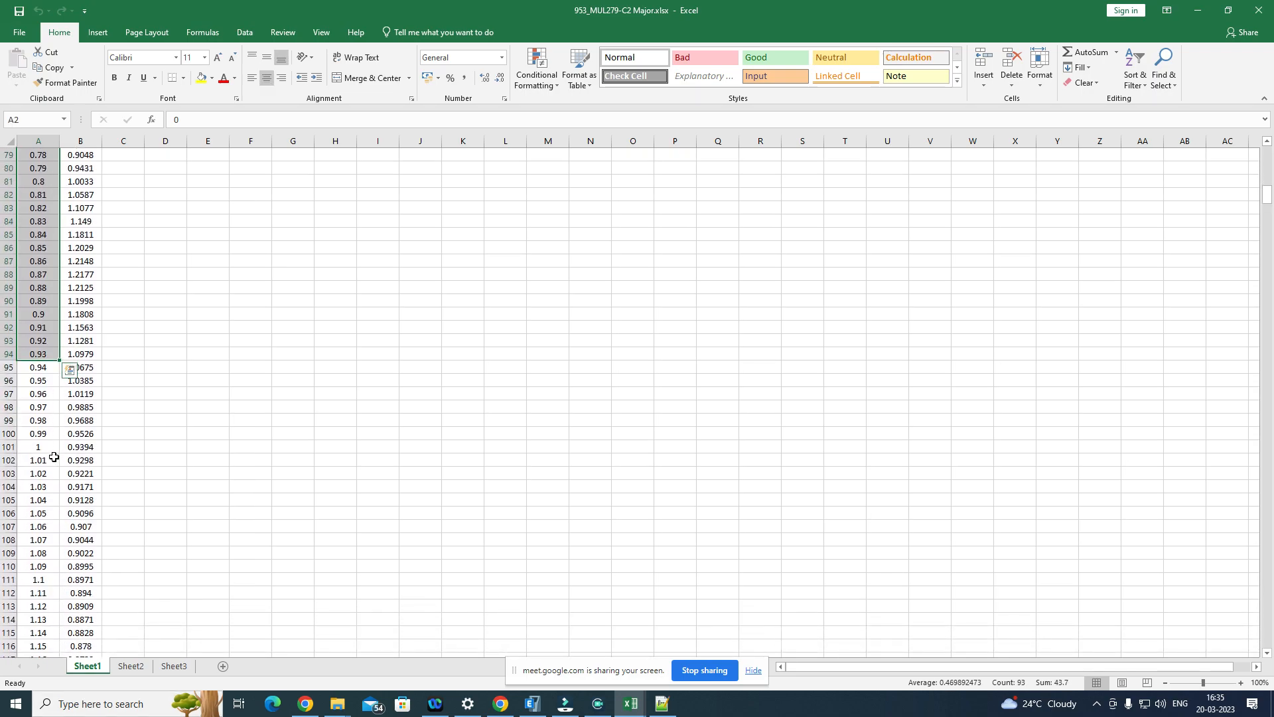
{"action": "scroll", "coordinate": [54, 457], "scroll_direction": "down", "scroll_amount": 20}
{"action": "scroll", "coordinate": [53, 468], "scroll_direction": "down", "scroll_amount": 18}
{"action": "scroll", "coordinate": [86, 438], "scroll_direction": "up", "scroll_amount": 18}
{"action": "scroll", "coordinate": [86, 438], "scroll_direction": "up", "scroll_amount": 20}
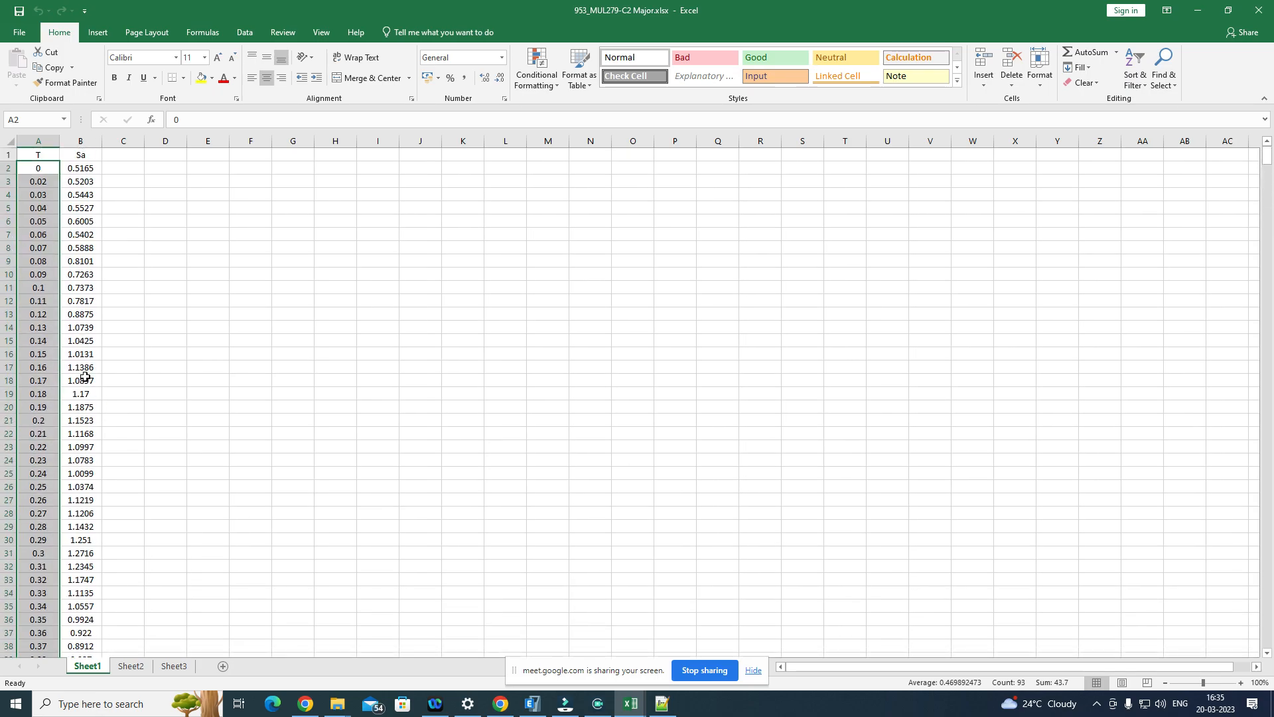
Step: Highlight the Sa values and compare them with the acceleration rows of RSN6_IMPVALL.I_I-ELC180.AT2 in Notepad++
{"action": "left_click_drag", "start_coordinate": [81, 168], "coordinate": [83, 620]}
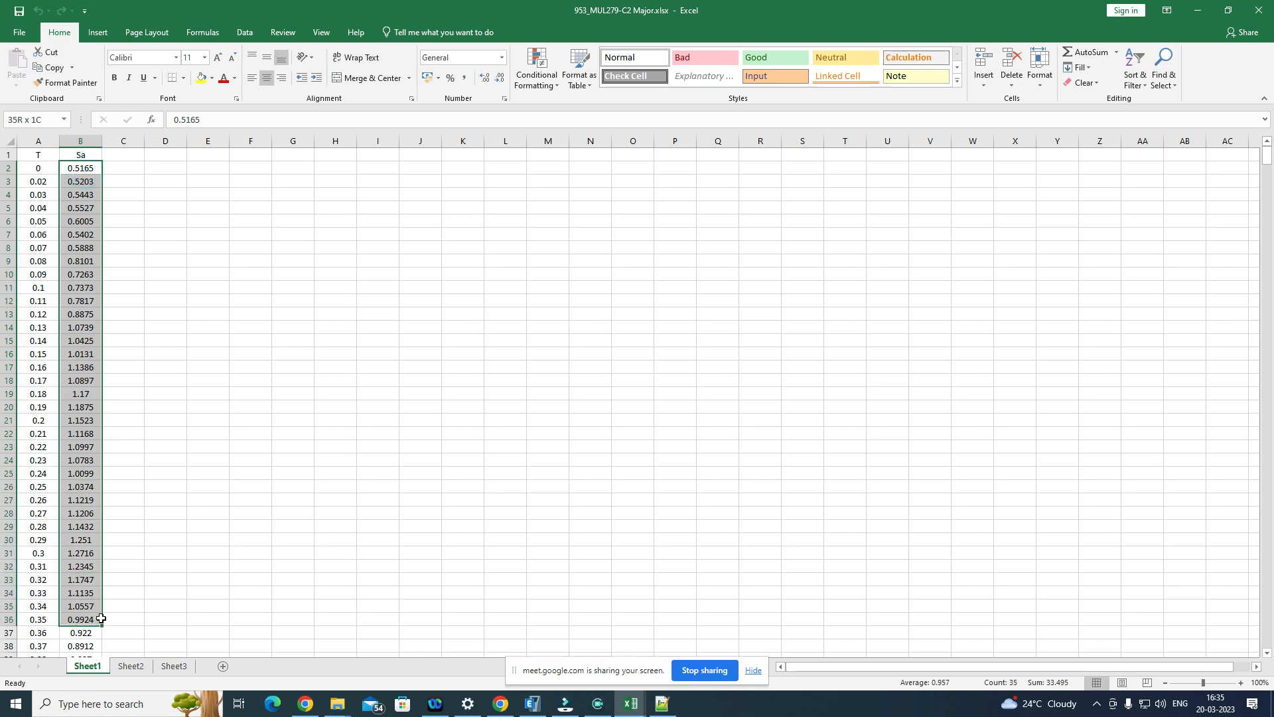
{"action": "left_click", "coordinate": [662, 703]}
{"action": "left_click_drag", "start_coordinate": [105, 154], "coordinate": [425, 365]}
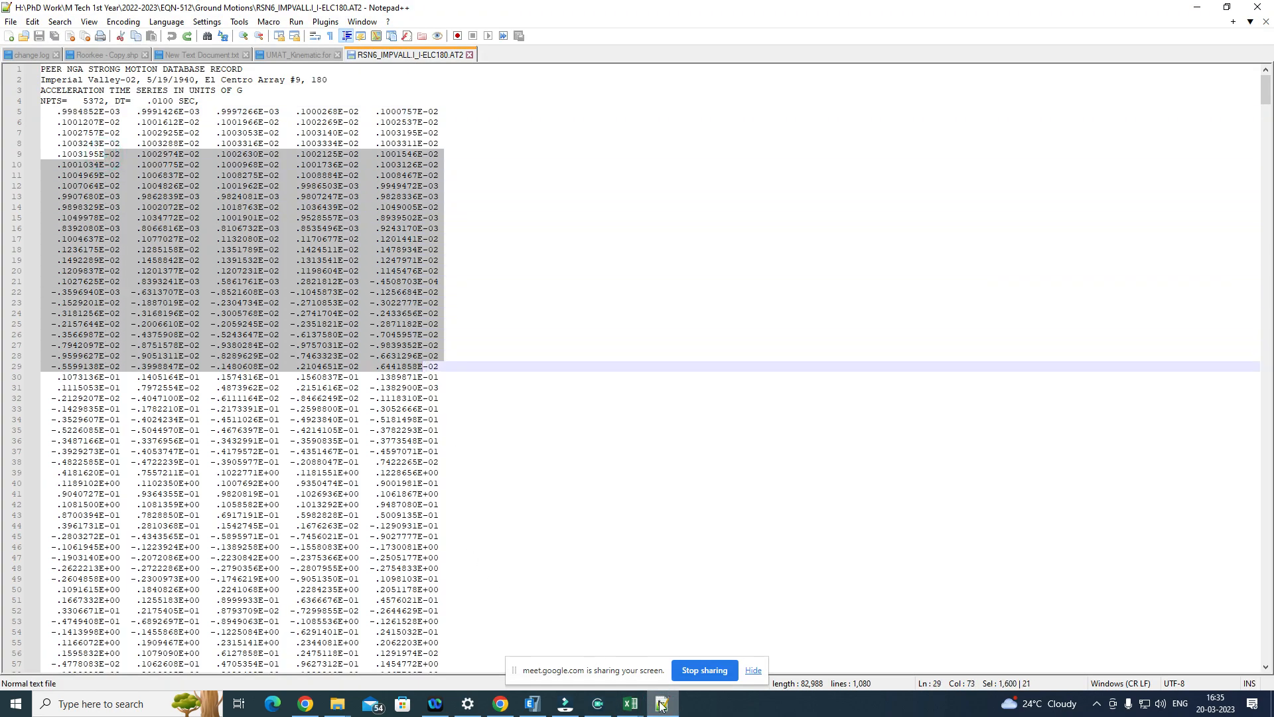
Step: Switch back to 953_MUL279-C2 Major.xlsx and plot the T and Sa values in A2:B1001 as a scatter chart with smooth lines
{"action": "mouse_move", "coordinate": [630, 703]}
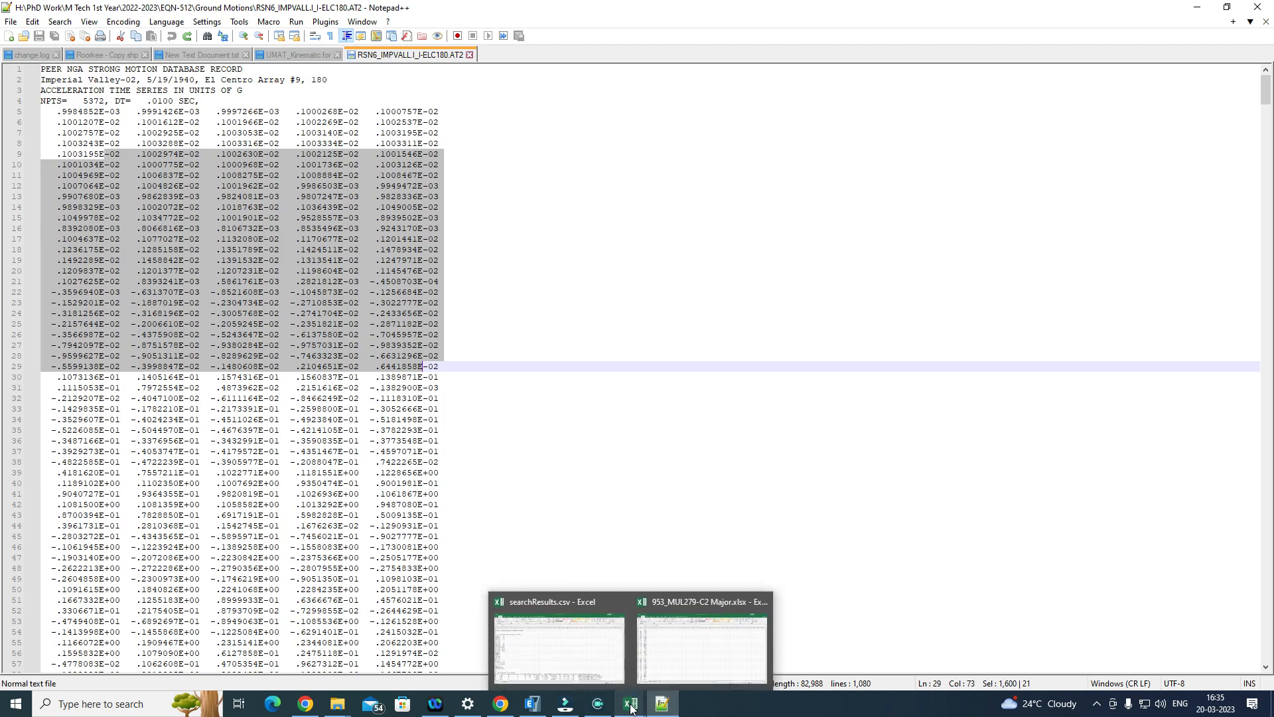
{"action": "left_click", "coordinate": [661, 652]}
{"action": "left_click_drag", "start_coordinate": [38, 168], "coordinate": [93, 601]}
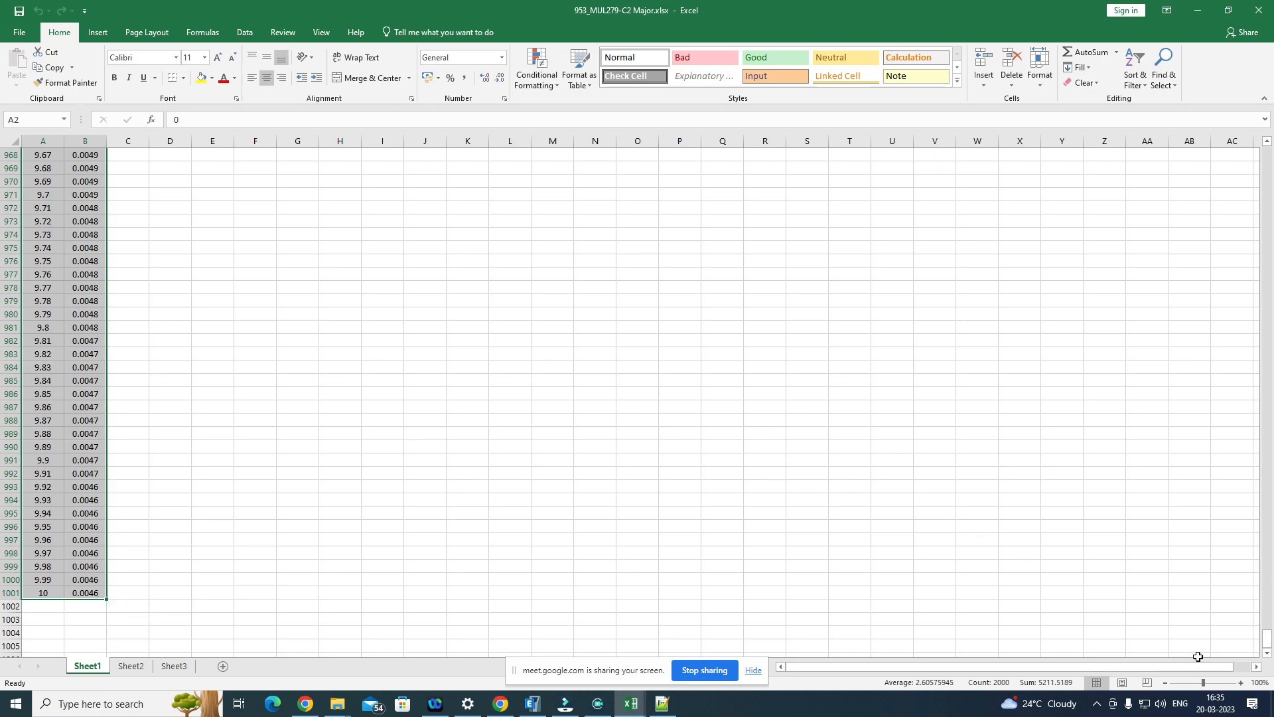
{"action": "left_click_drag", "start_coordinate": [1268, 642], "coordinate": [1160, 130]}
{"action": "left_click", "coordinate": [97, 33]}
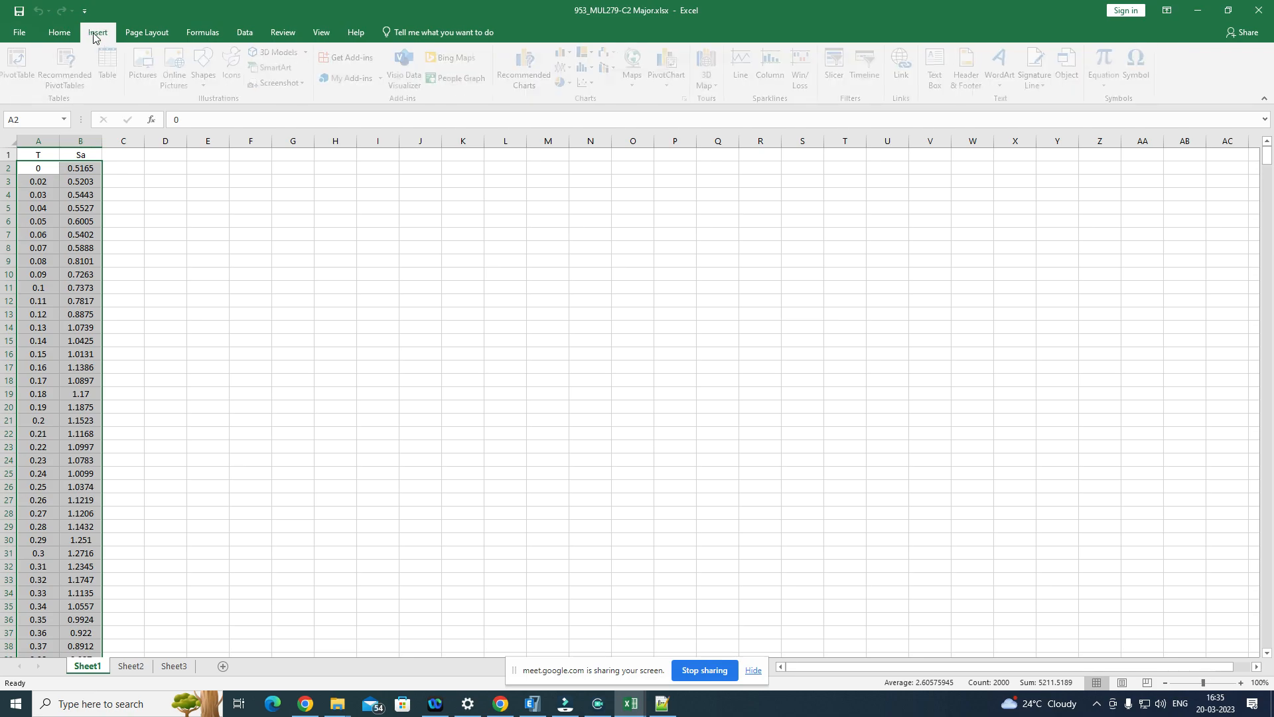
{"action": "left_click", "coordinate": [596, 83]}
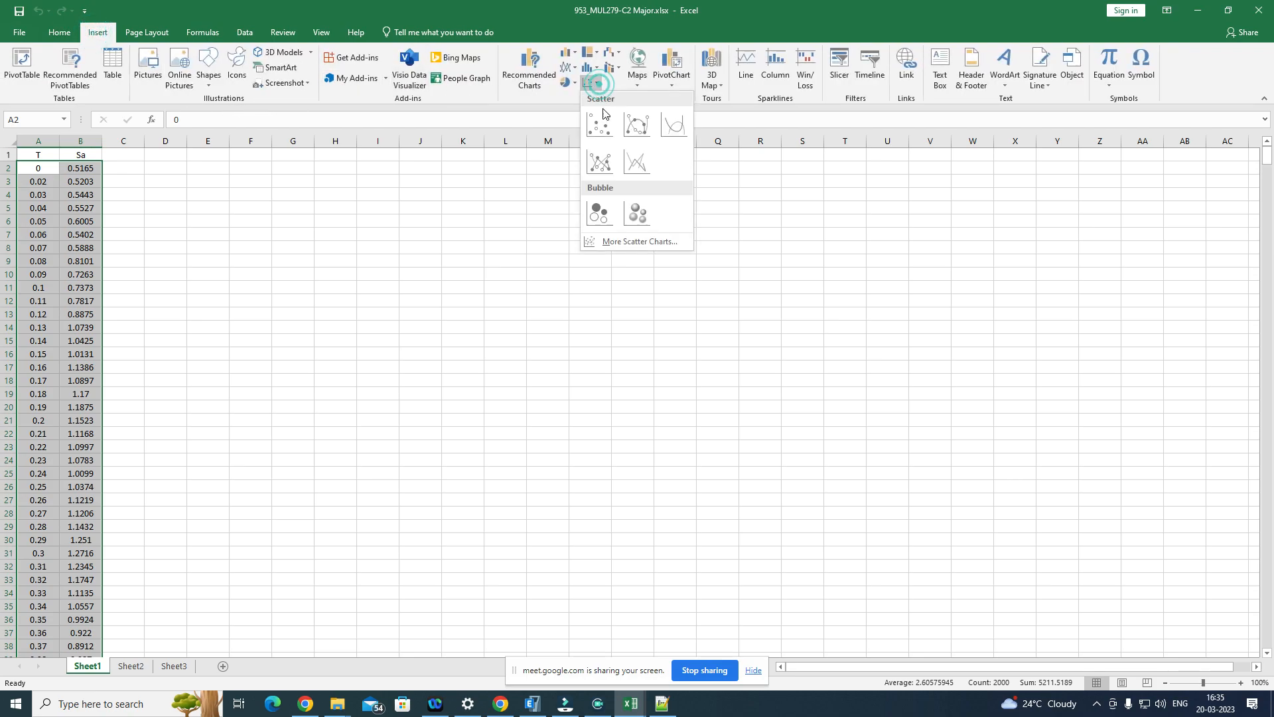
{"action": "left_click", "coordinate": [682, 127]}
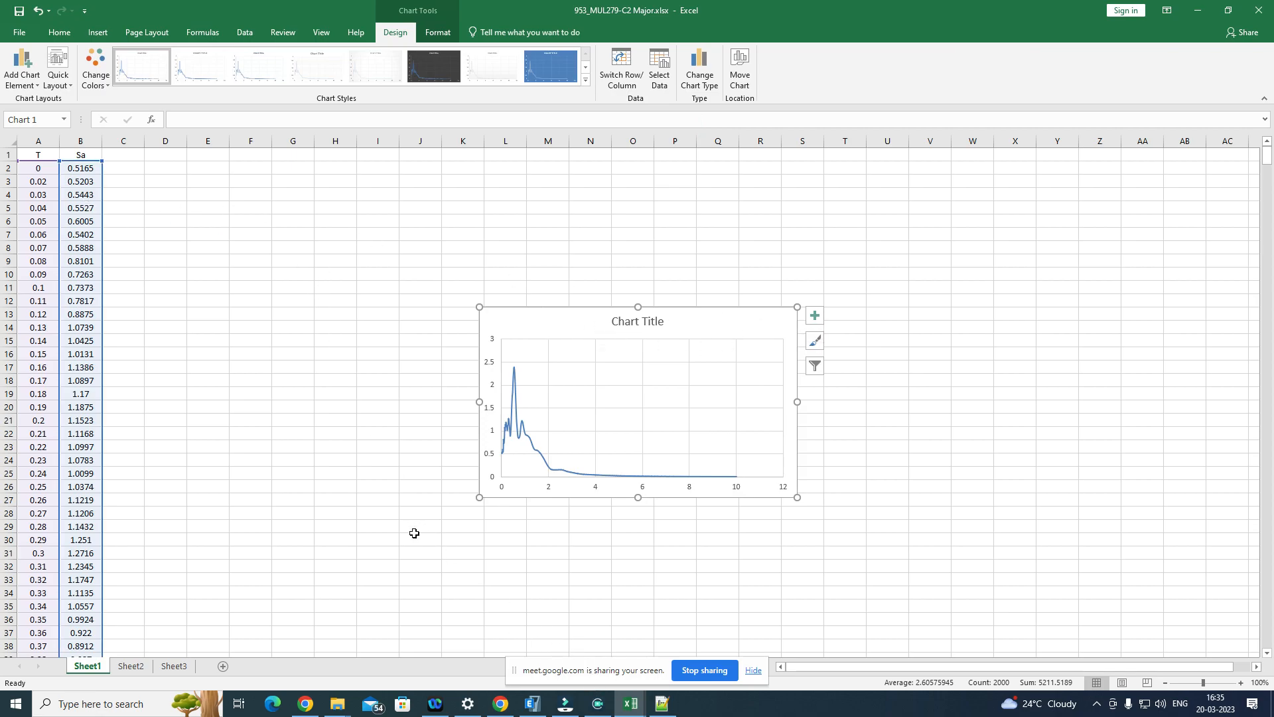
Step: Switch to the File Explorer window of the 1_953 folder and navigate up to the RECORD SET folder
{"action": "left_click", "coordinate": [335, 707]}
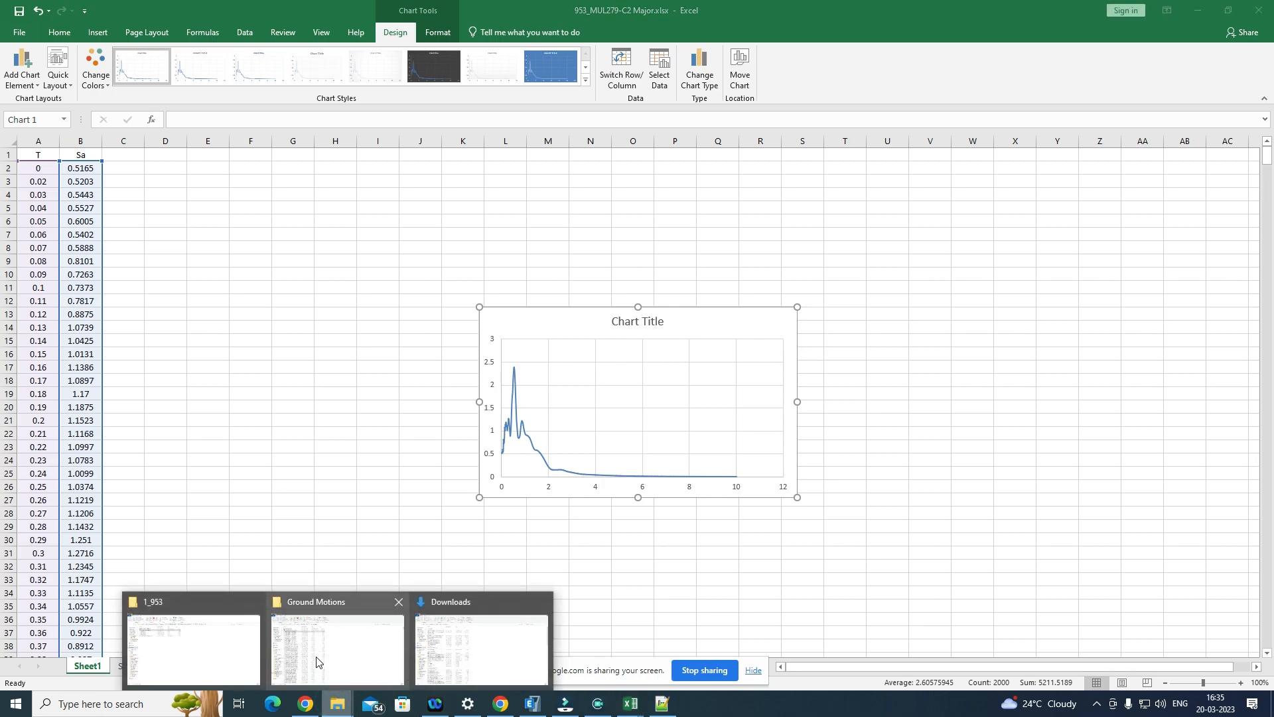
{"action": "left_click", "coordinate": [206, 640]}
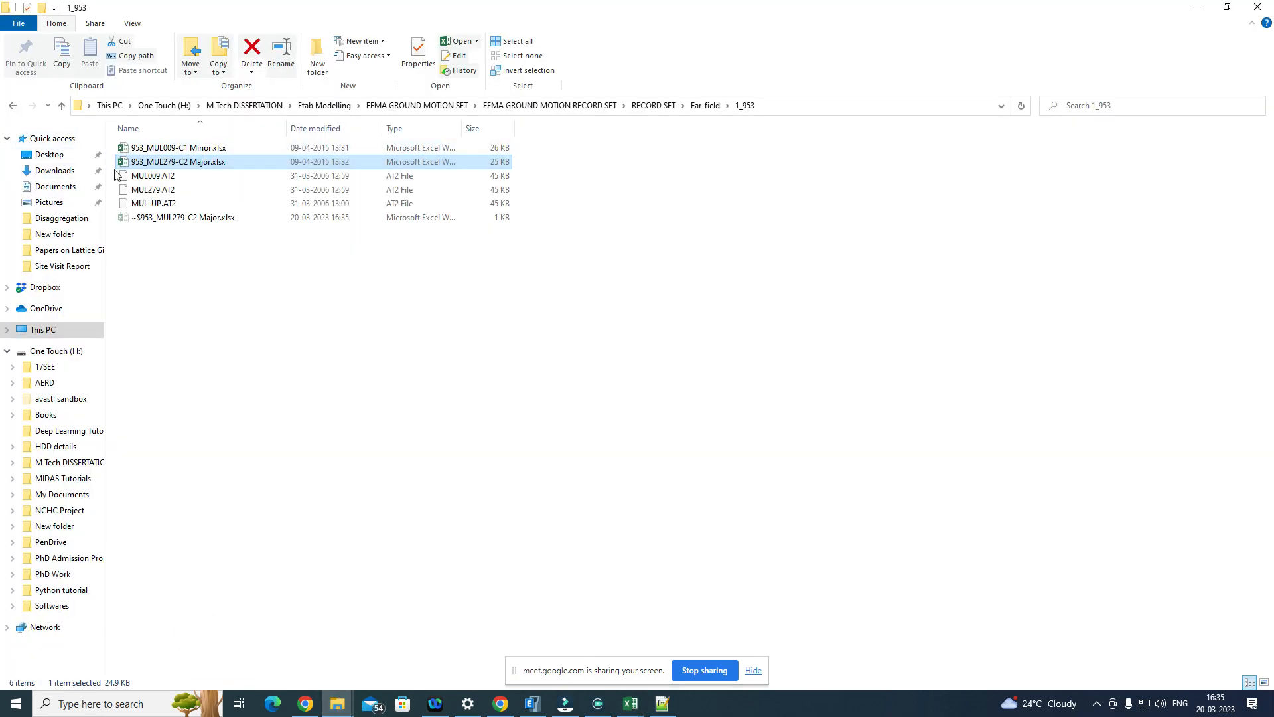
{"action": "left_click", "coordinate": [62, 107]}
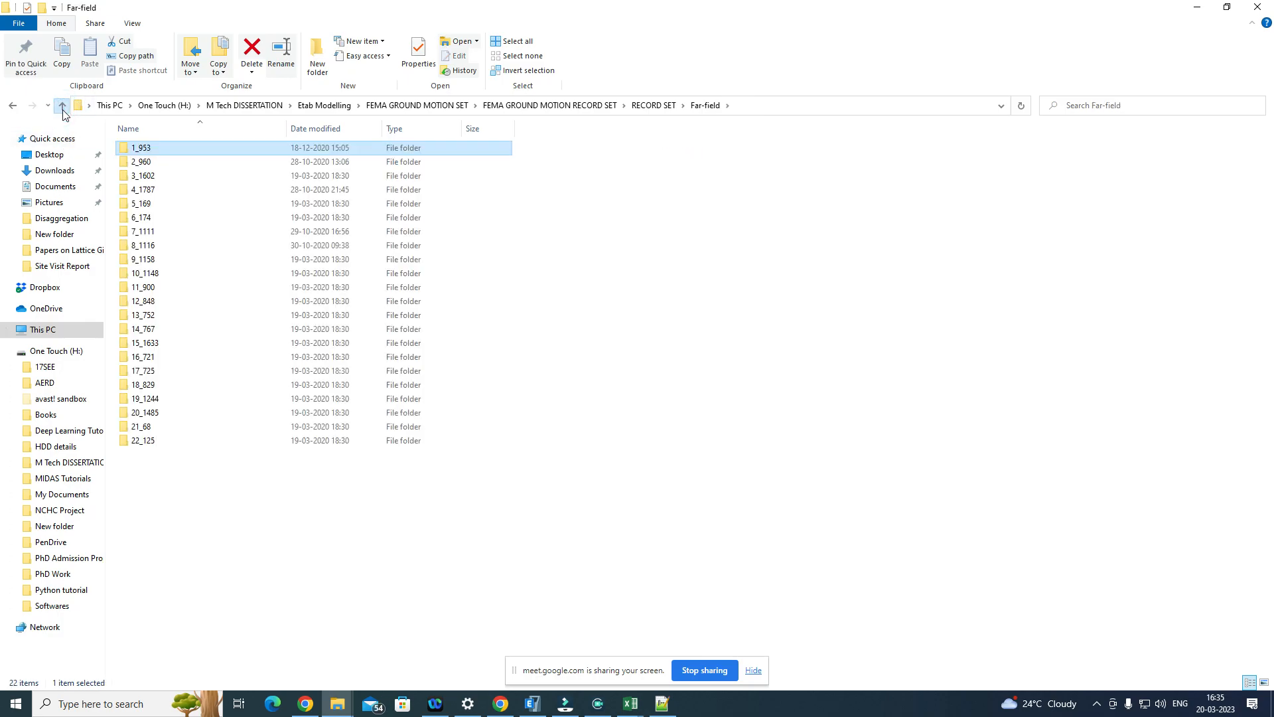
{"action": "left_click", "coordinate": [62, 106]}
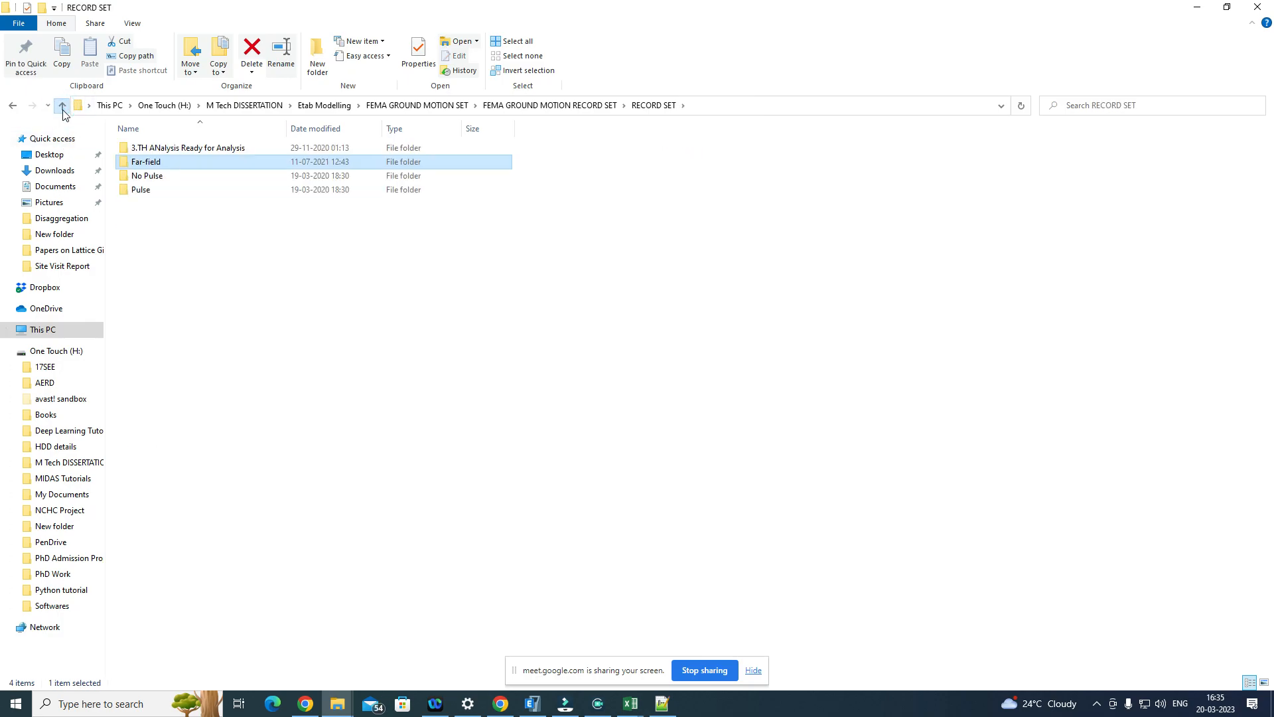
Step: Open 1C1.txt from the TH folder inside TIME HISTORY > FAR FIELD of the FEMA ground motion record set
{"action": "left_click", "coordinate": [61, 106]}
{"action": "double_click", "coordinate": [213, 164]}
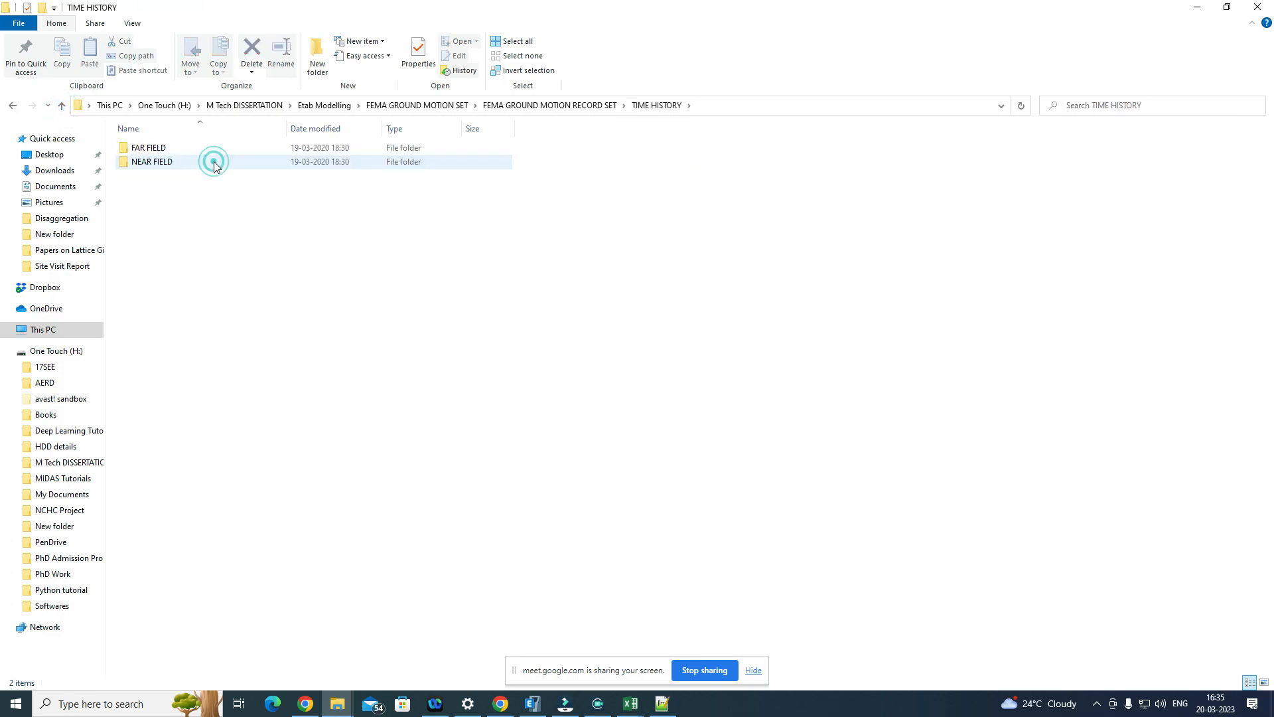
{"action": "double_click", "coordinate": [213, 149]}
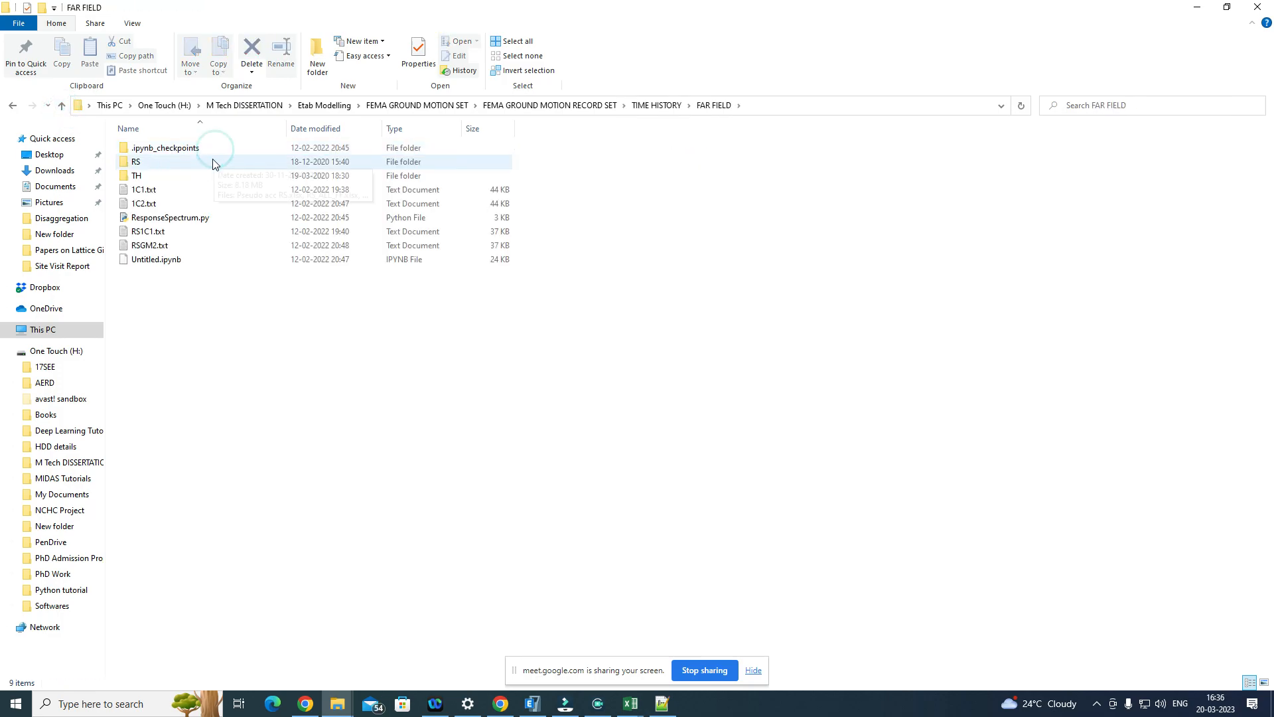
{"action": "double_click", "coordinate": [203, 177]}
{"action": "left_click", "coordinate": [207, 150]}
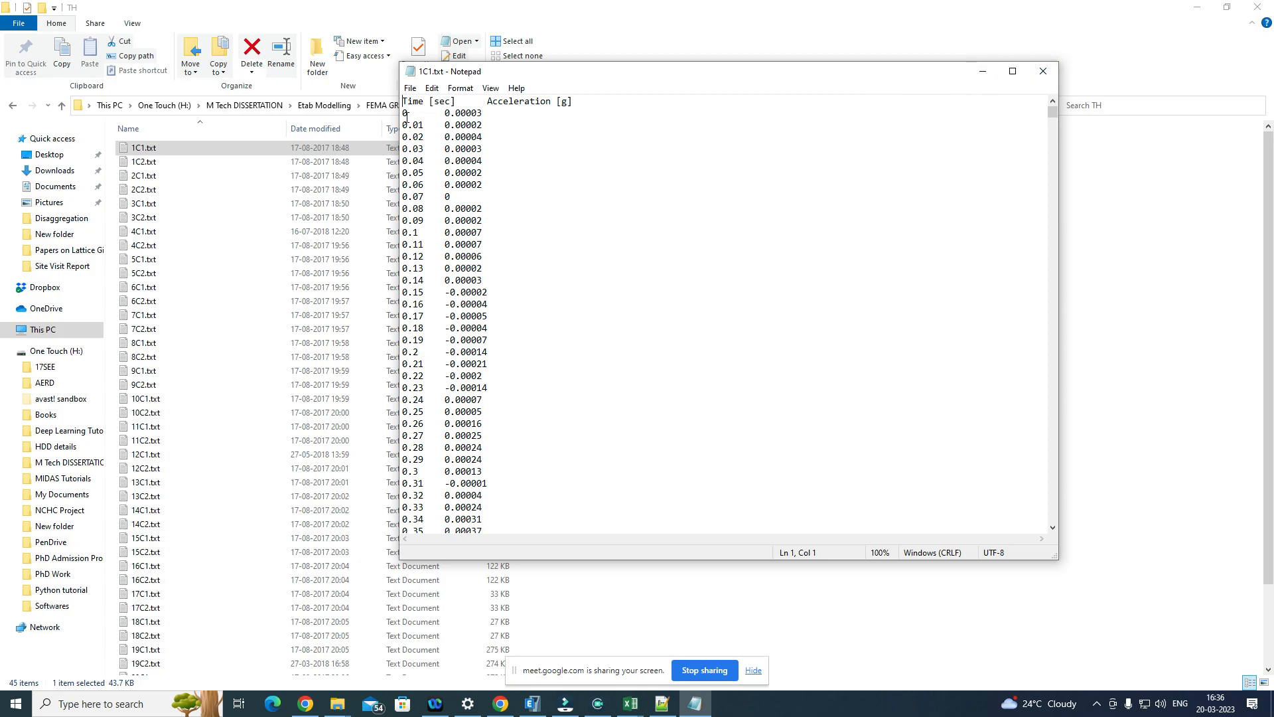
Step: Select and copy all the time and acceleration data in 1C1.txt, including the header row
{"action": "left_click_drag", "start_coordinate": [403, 114], "coordinate": [488, 530]}
{"action": "left_click_drag", "start_coordinate": [488, 713], "coordinate": [621, 711]}
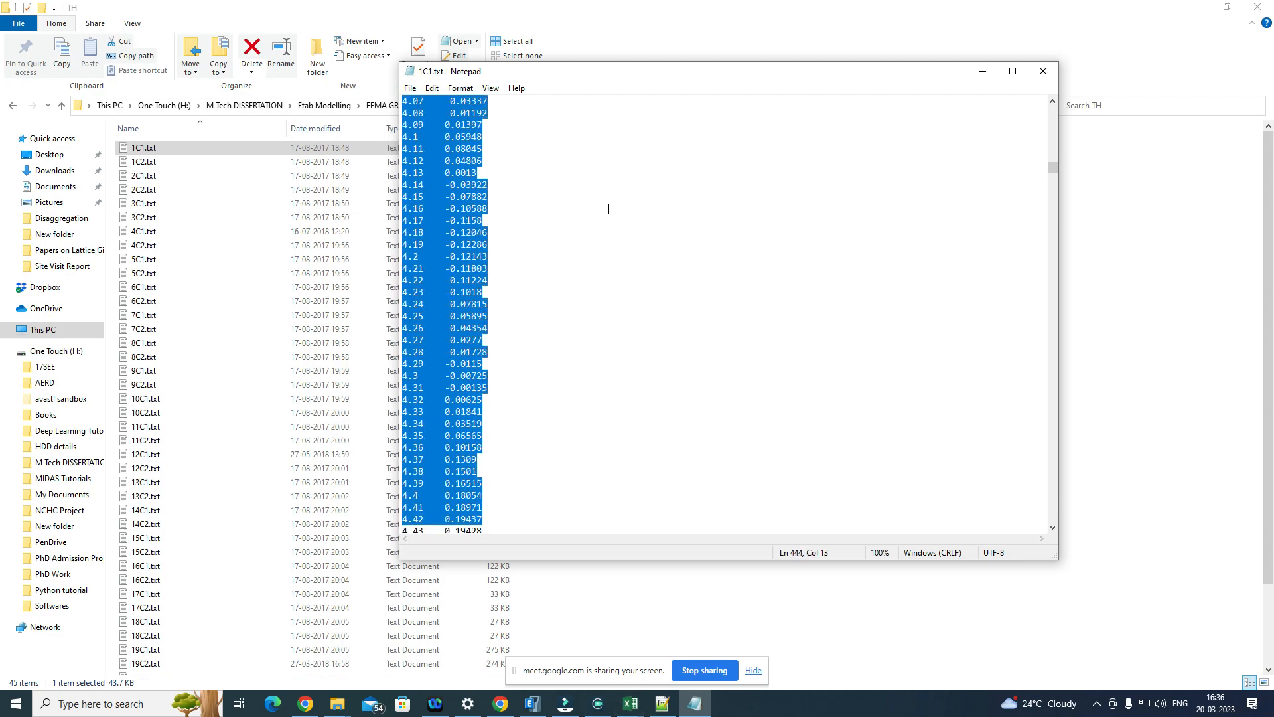
{"action": "left_click_drag", "start_coordinate": [1051, 171], "coordinate": [1066, 96]}
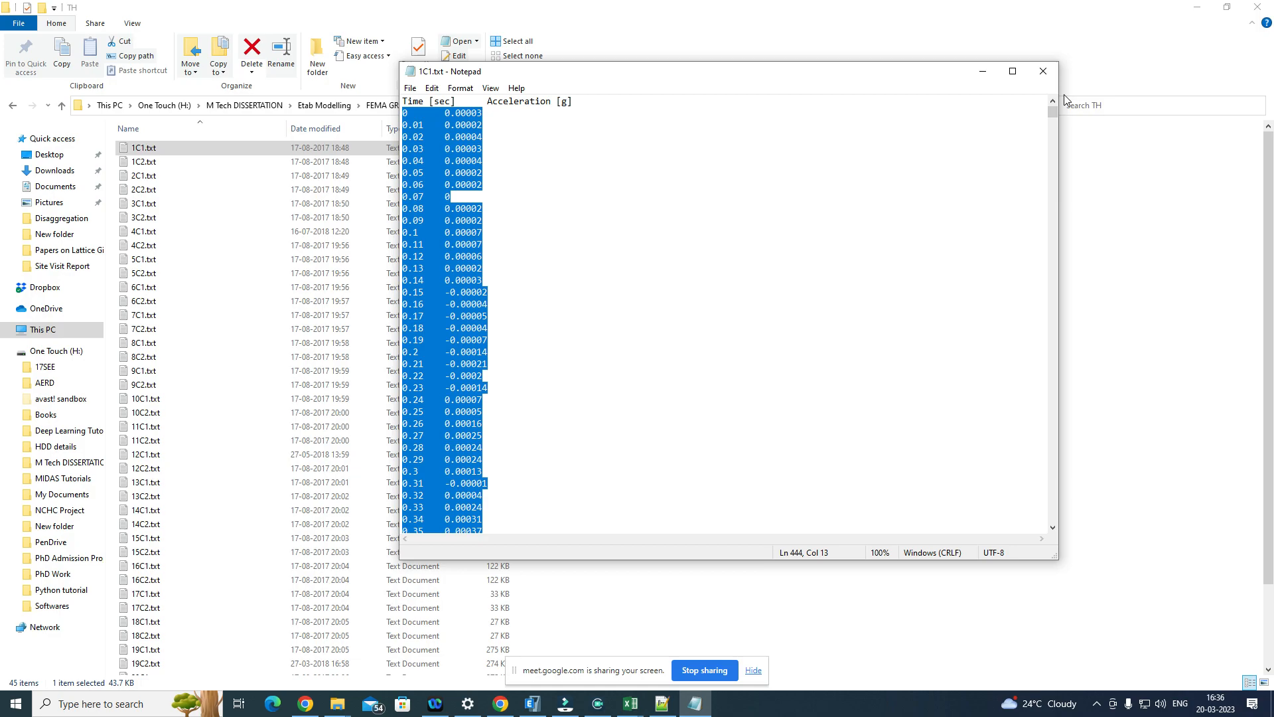
{"action": "key", "text": "ctrl+shift+End"}
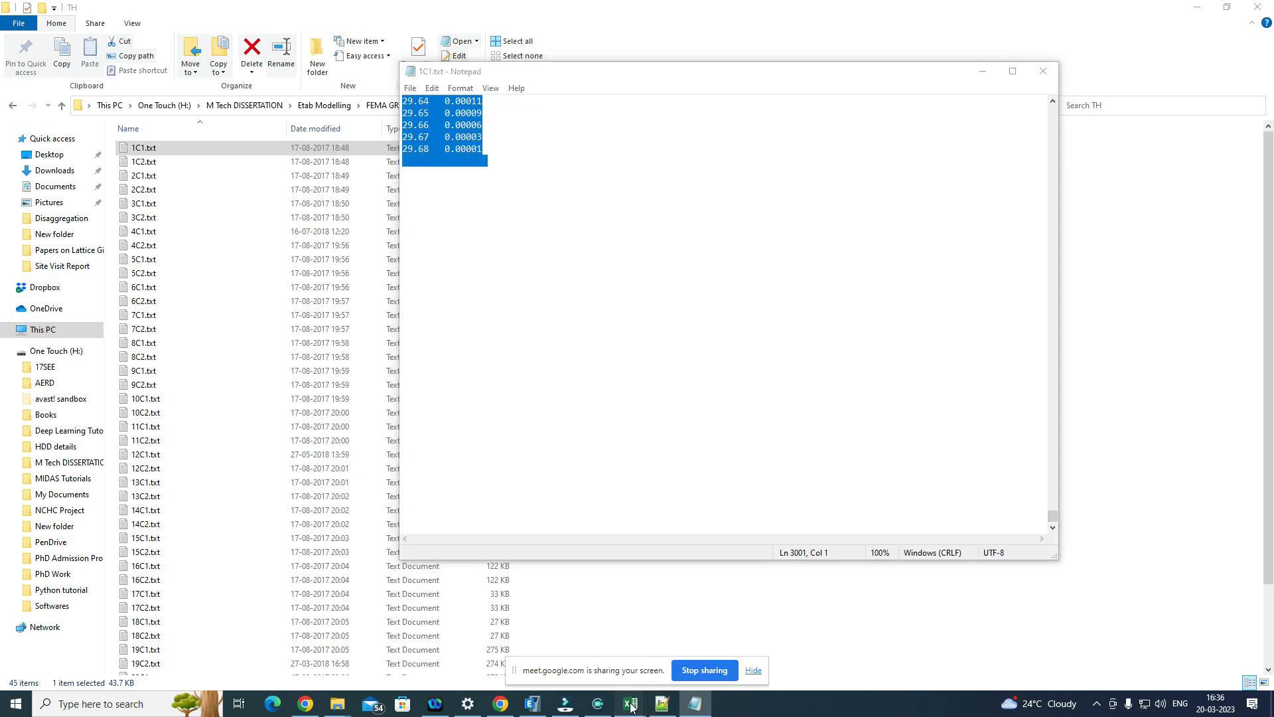
Step: Switch to 953_MUL279-C2 Major.xlsx in Excel and delete the response spectrum chart on Sheet1
{"action": "mouse_move", "coordinate": [631, 703]}
{"action": "left_click", "coordinate": [691, 655]}
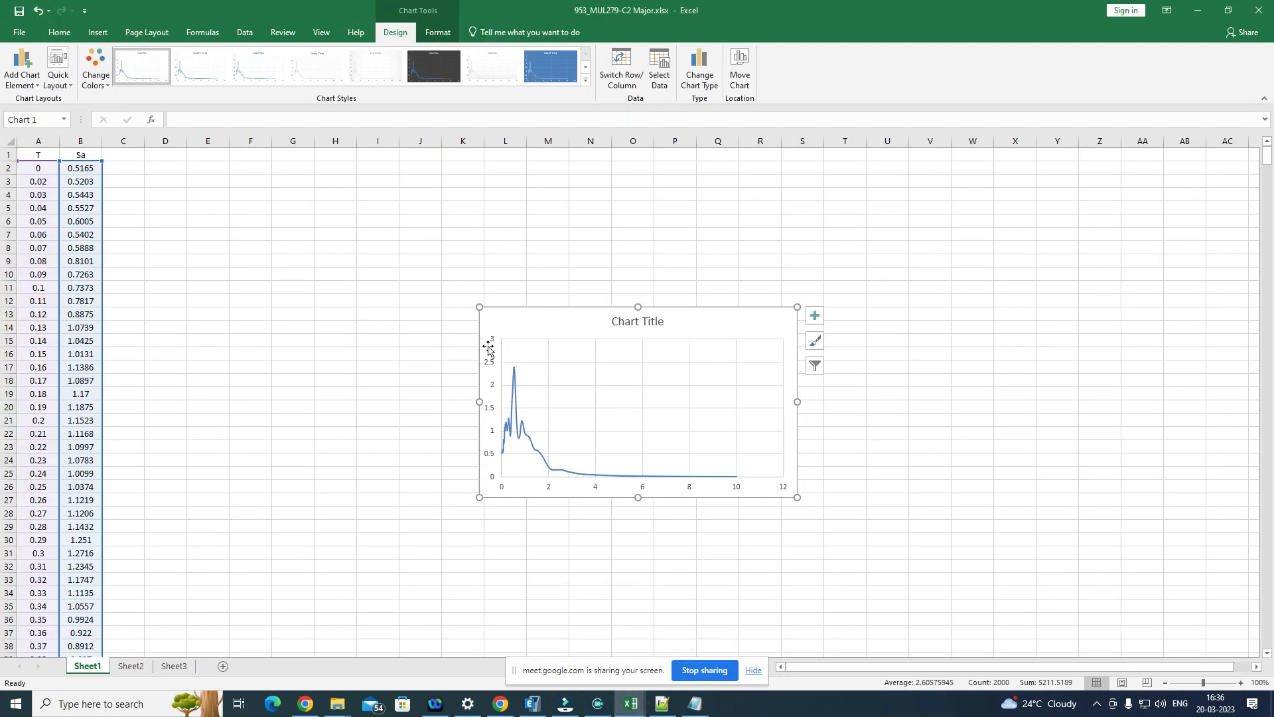
{"action": "key", "text": "Delete"}
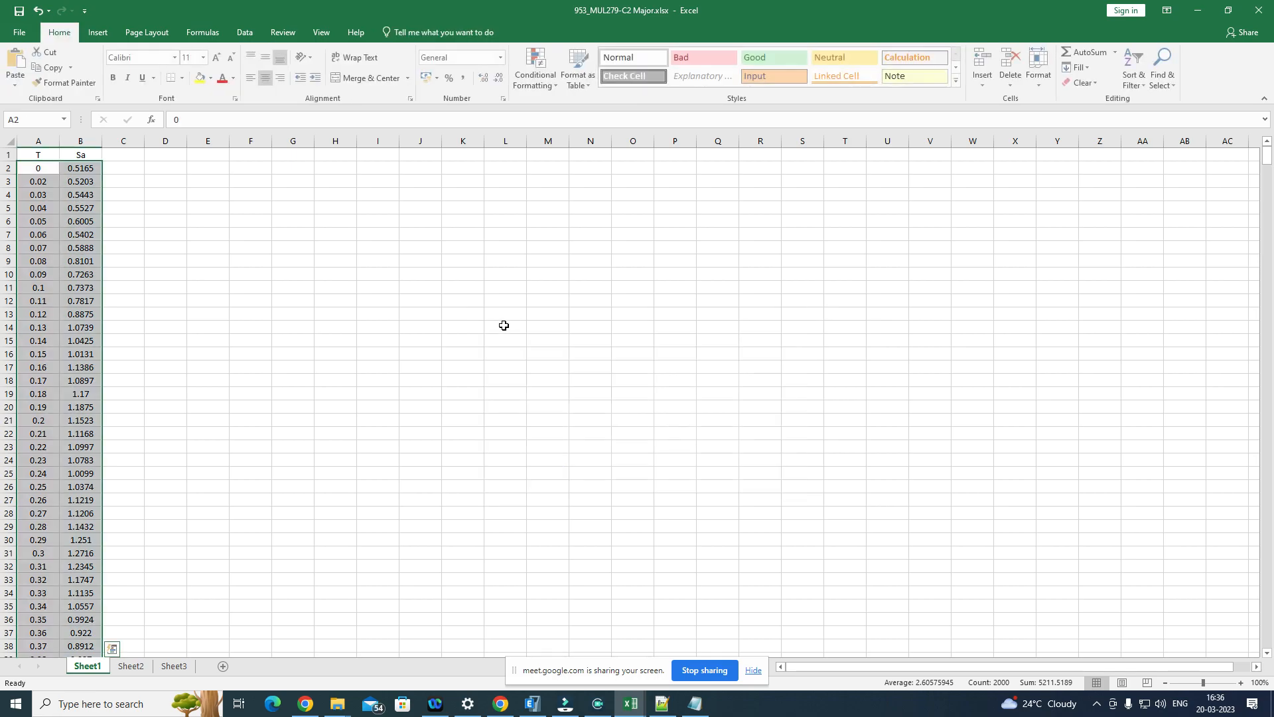
Step: Add a new worksheet after Sheet1 and paste the copied time and acceleration data starting at A1
{"action": "left_click", "coordinate": [226, 667]}
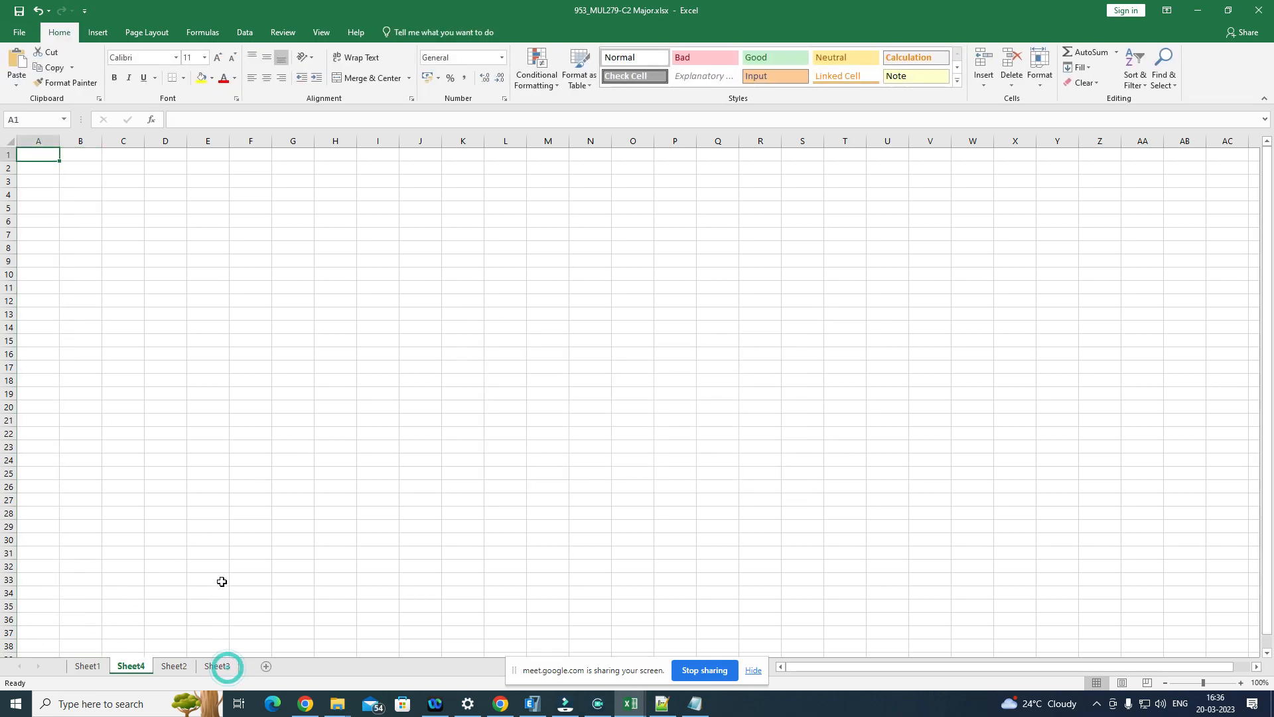
{"action": "key", "text": "ctrl+v"}
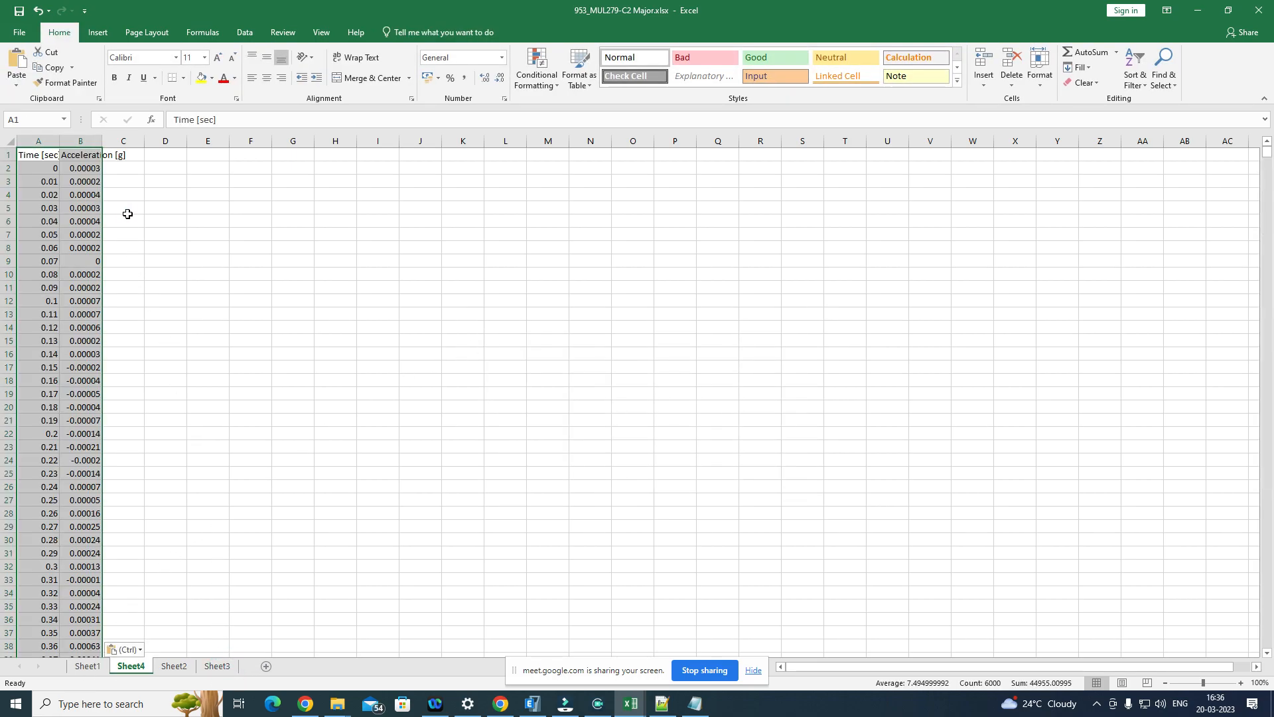
{"action": "left_click", "coordinate": [162, 176]}
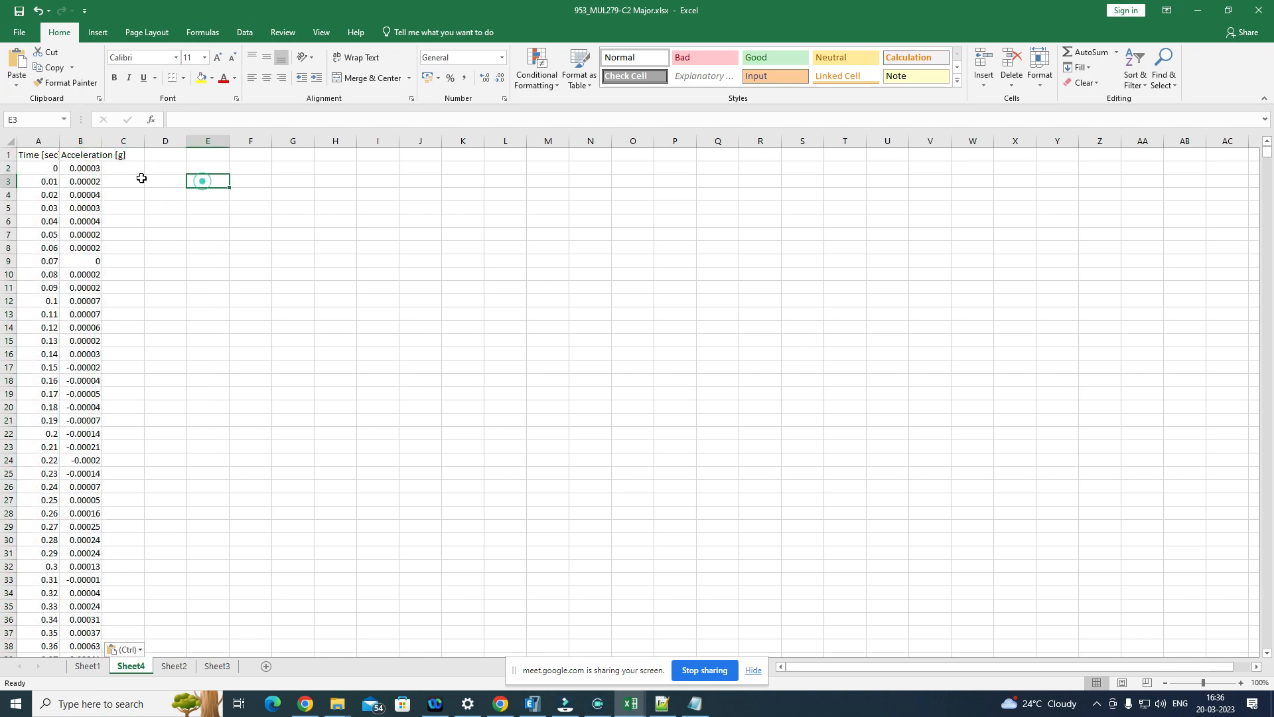
Step: Plot the time and acceleration values in A2:B3000 as a scatter chart with smooth lines
{"action": "left_click_drag", "start_coordinate": [41, 168], "coordinate": [89, 632]}
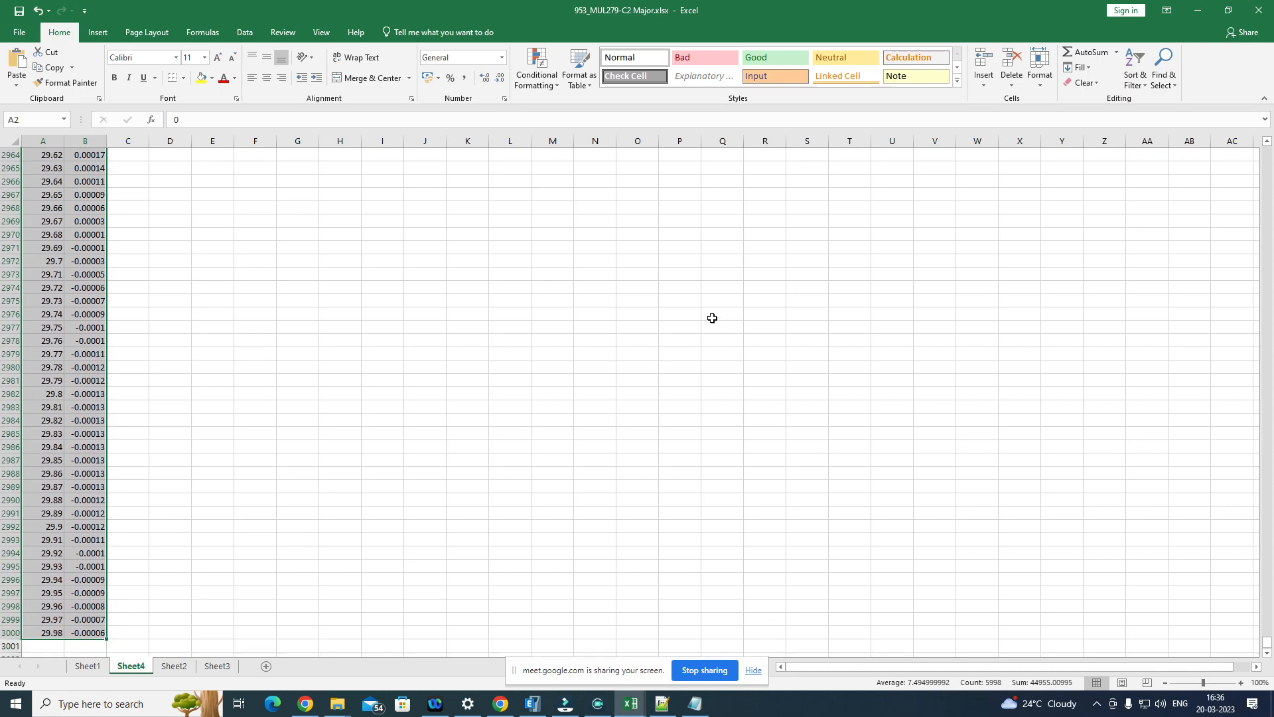
{"action": "left_click_drag", "start_coordinate": [1267, 644], "coordinate": [1268, 153]}
{"action": "left_click", "coordinate": [98, 34]}
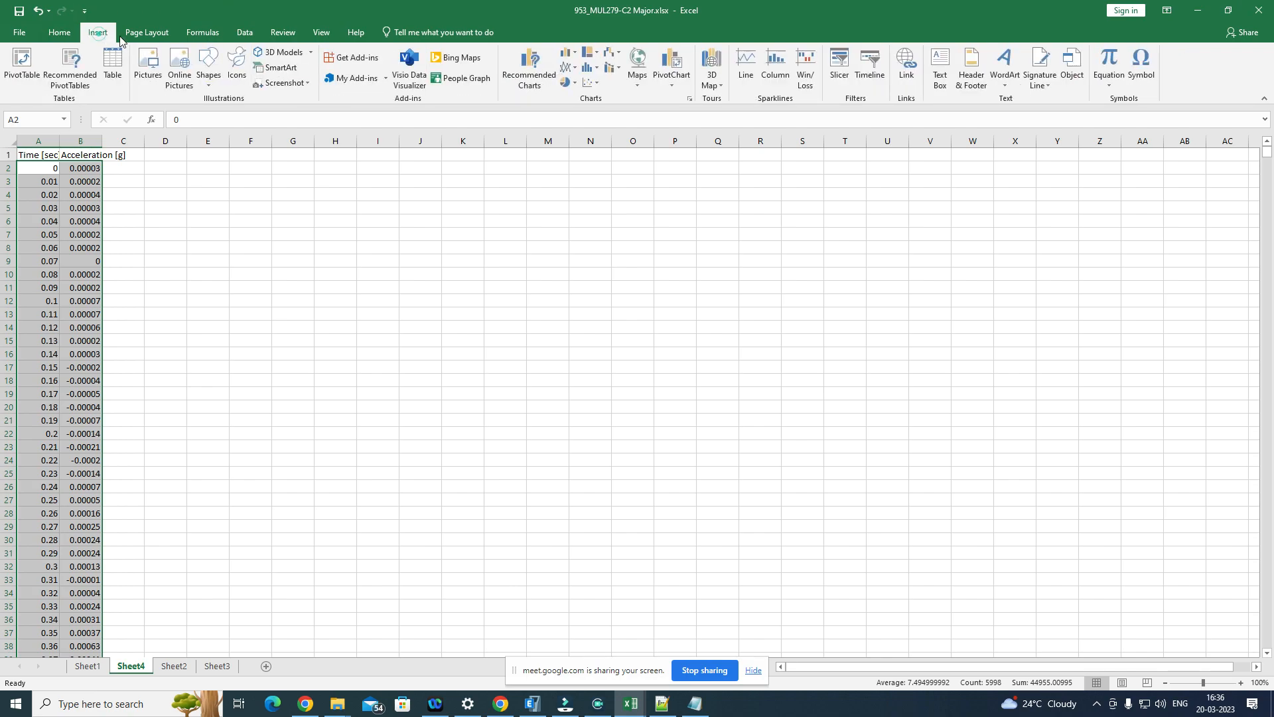
{"action": "left_click", "coordinate": [590, 84]}
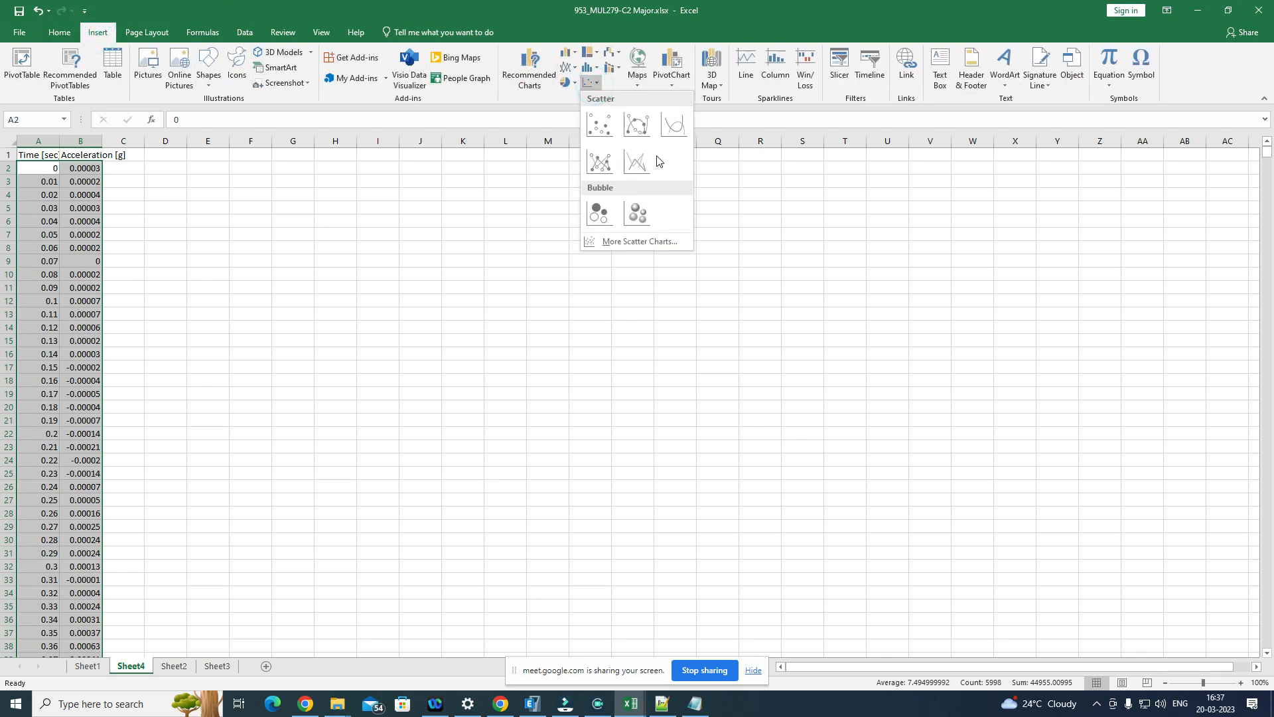
{"action": "left_click", "coordinate": [674, 125]}
Step: Enlarge the acceleration time history chart and position it over about columns J to Y, rows 1 to 28
{"action": "left_click_drag", "start_coordinate": [584, 313], "coordinate": [685, 207]}
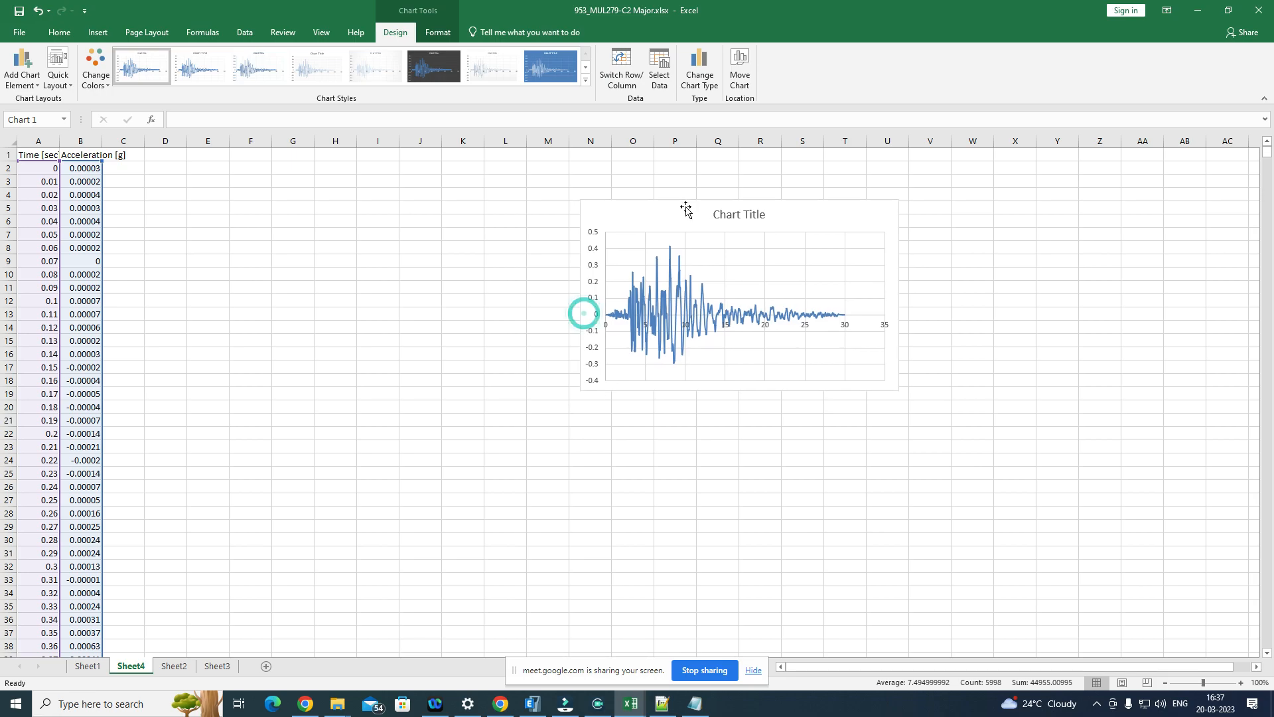
{"action": "left_click_drag", "start_coordinate": [581, 389], "coordinate": [353, 475]}
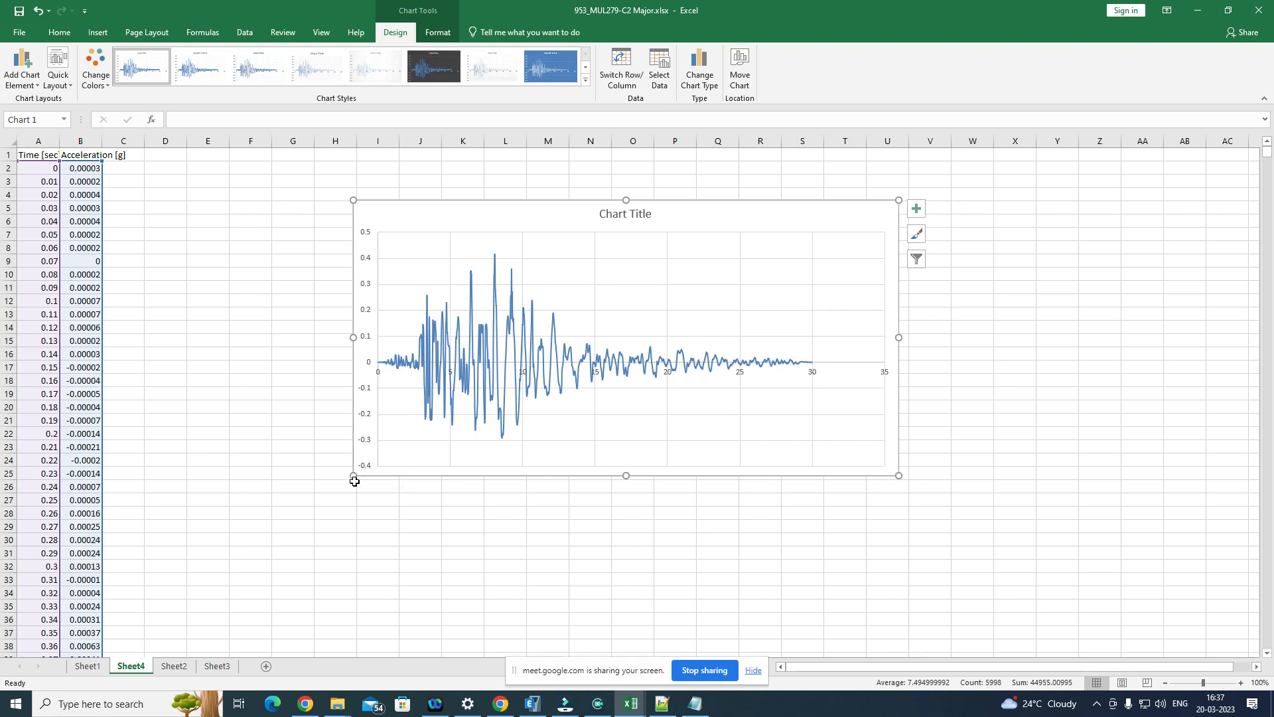
{"action": "left_click_drag", "start_coordinate": [353, 476], "coordinate": [257, 529]}
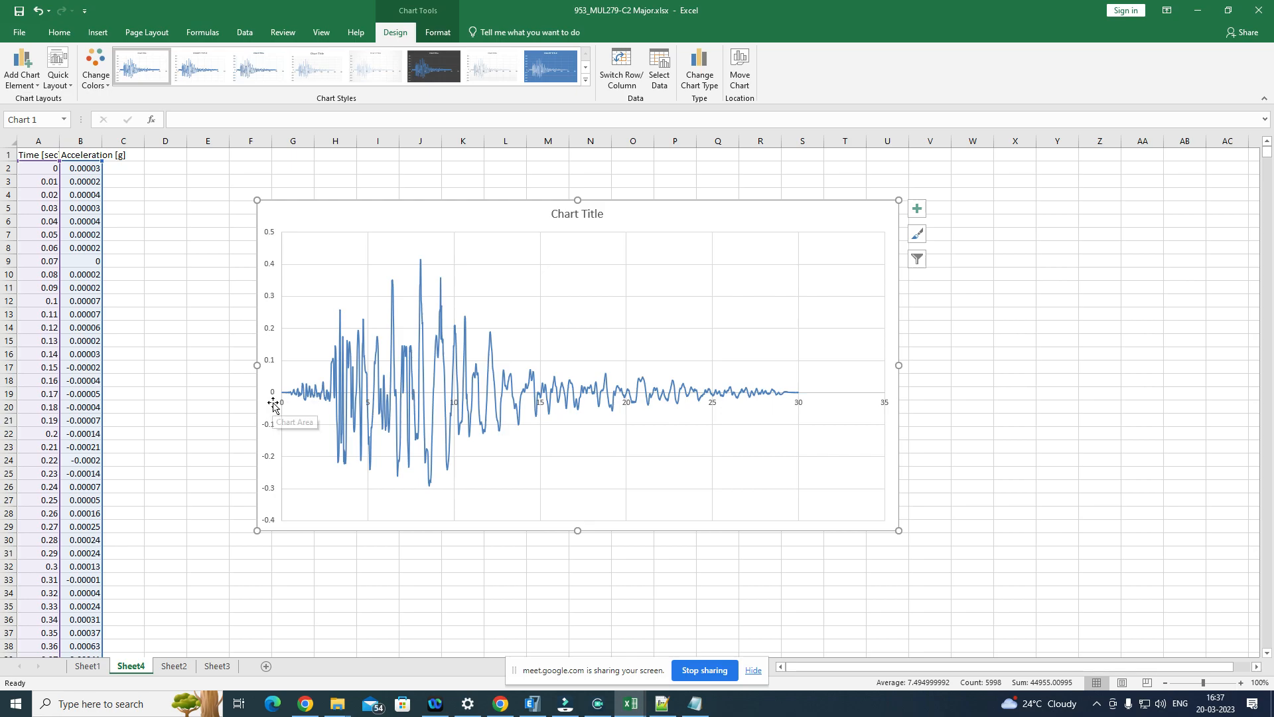
{"action": "mouse_move", "coordinate": [380, 397]}
{"action": "left_click", "coordinate": [564, 382]}
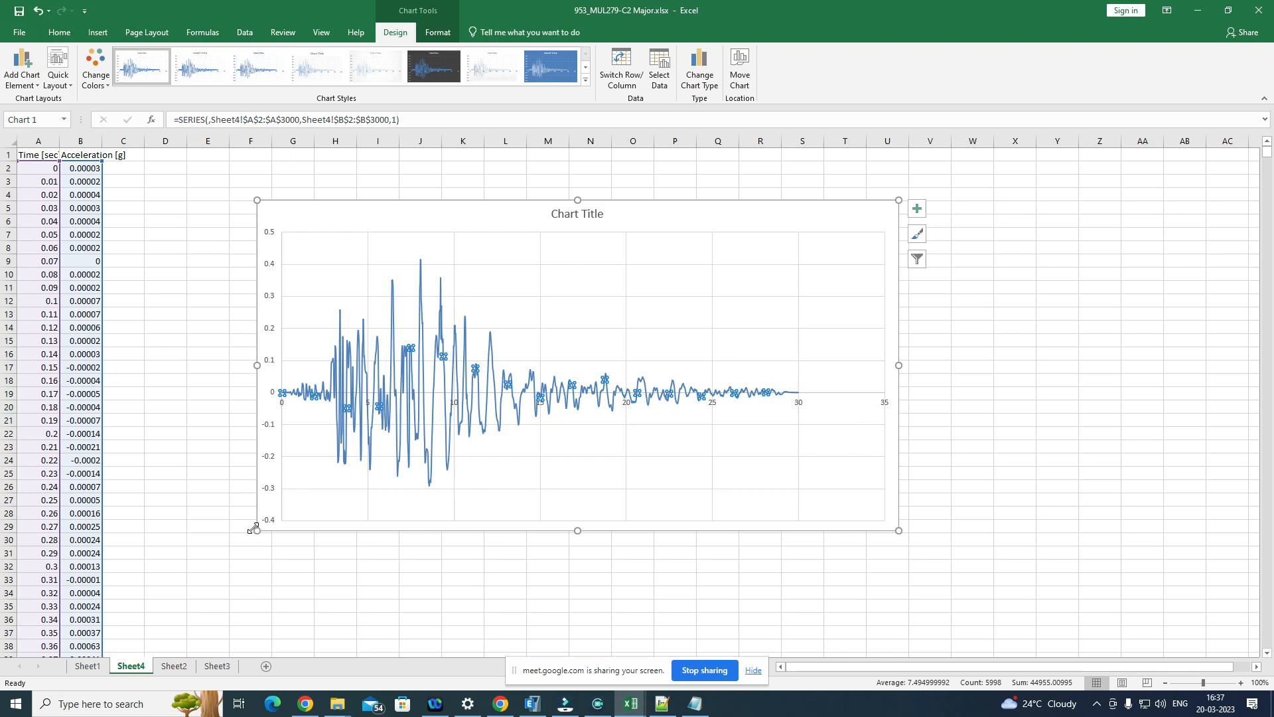
{"action": "left_click_drag", "start_coordinate": [256, 530], "coordinate": [220, 568]}
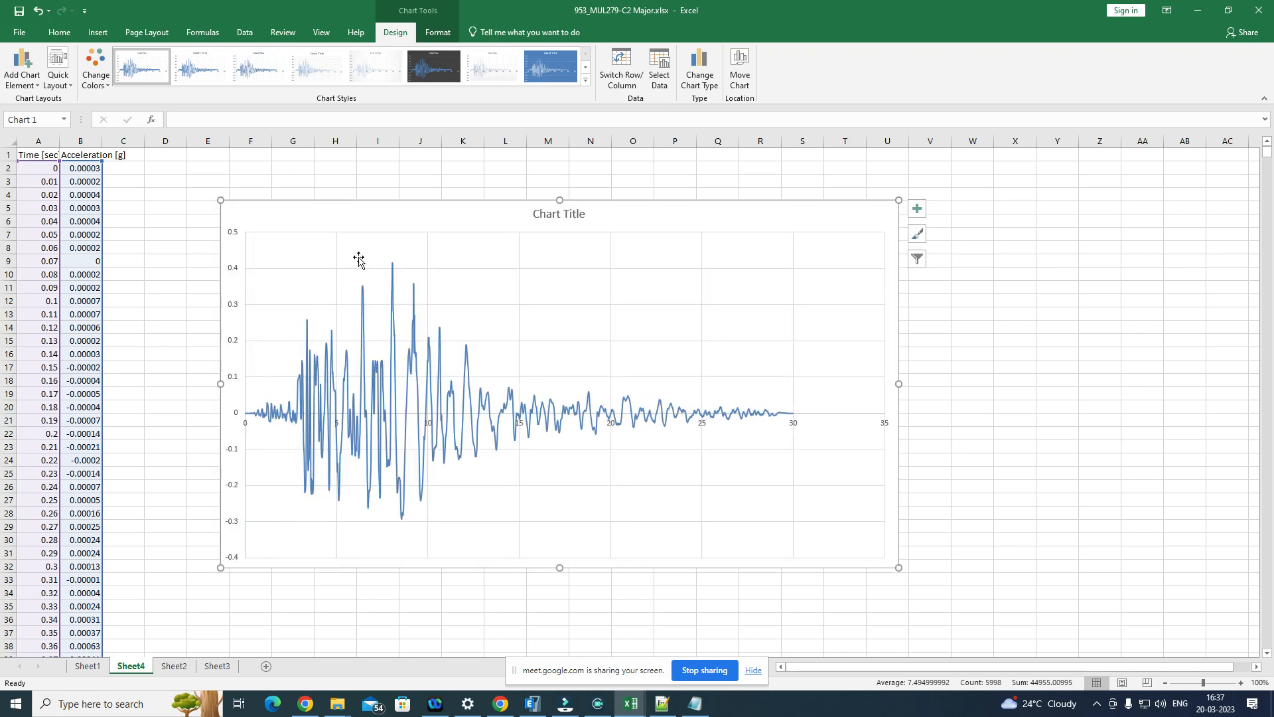
{"action": "left_click_drag", "start_coordinate": [694, 221], "coordinate": [889, 177]}
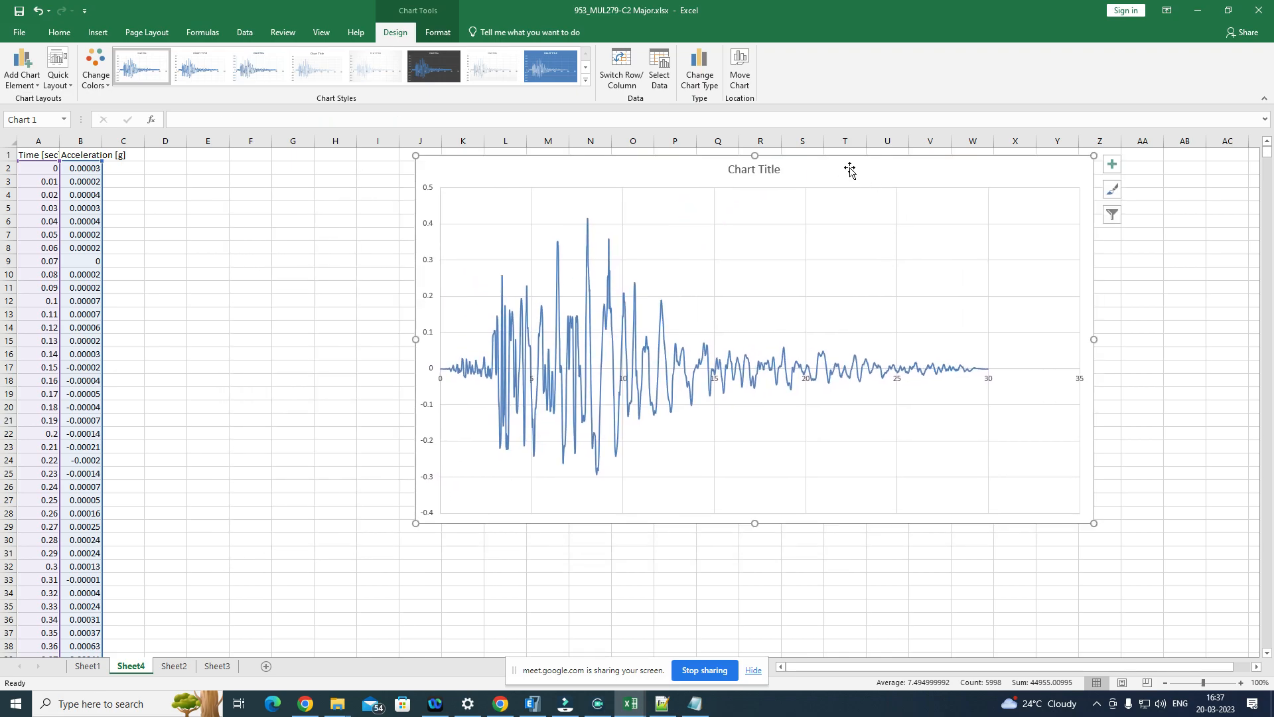
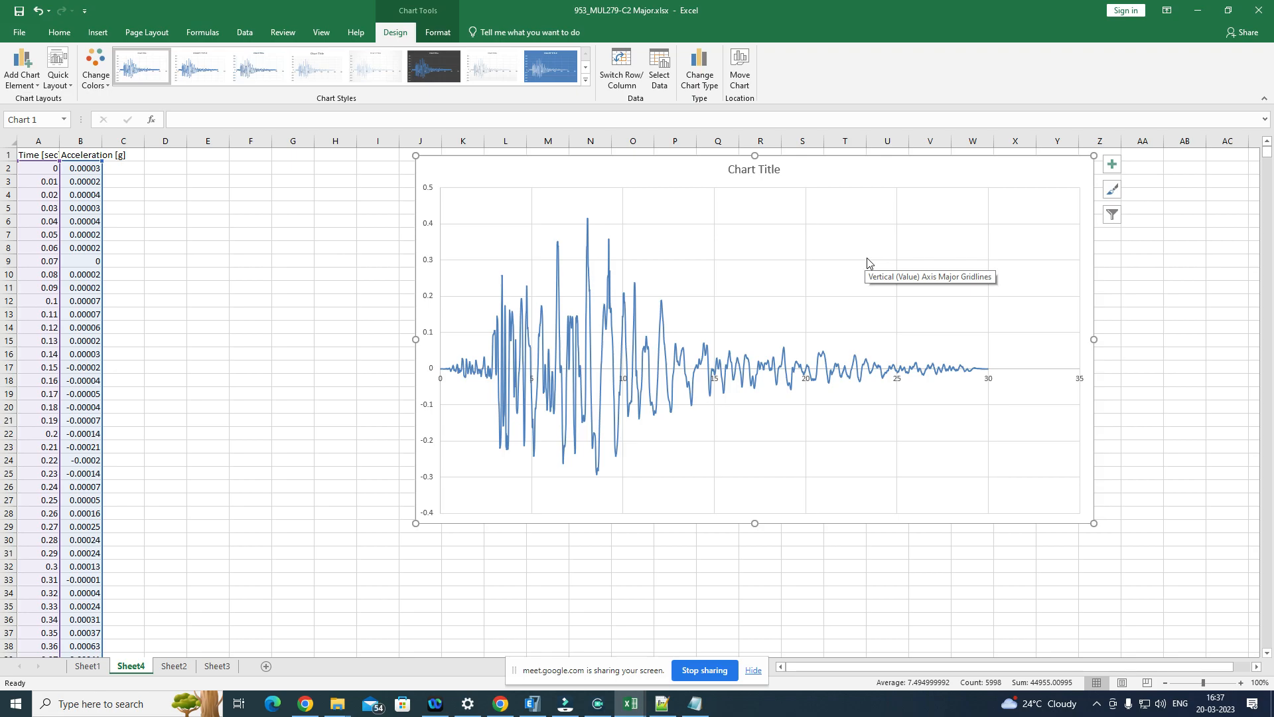
Step: Move the acceleration time history chart down to span about rows 4 to 31 and deselect it
{"action": "left_click_drag", "start_coordinate": [891, 167], "coordinate": [884, 196]}
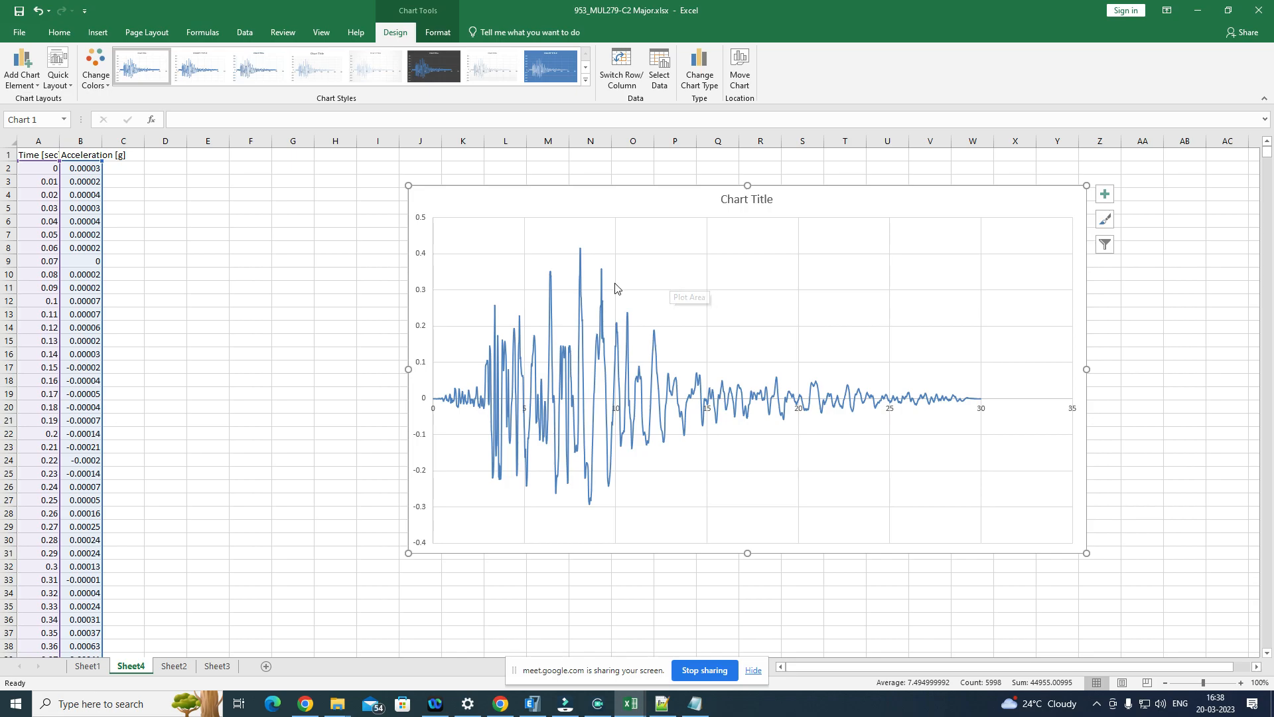
{"action": "left_click", "coordinate": [268, 411]}
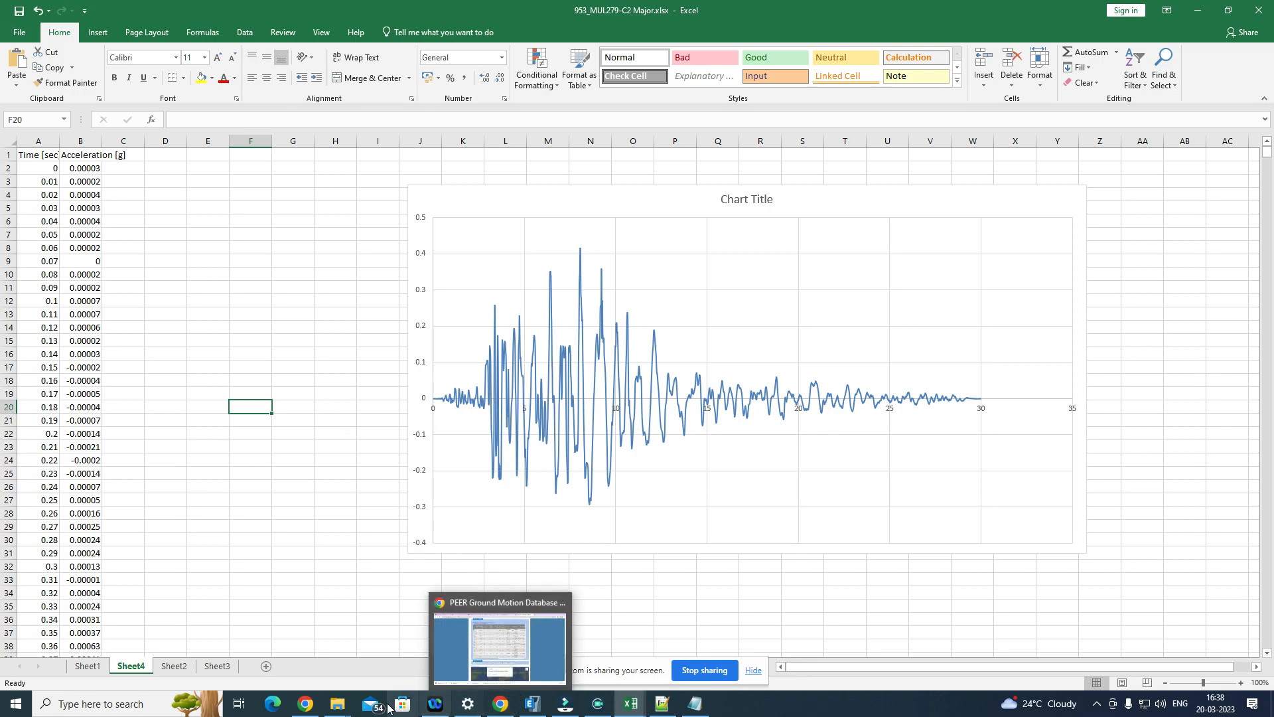
Step: Switch to the TH folder window in File Explorer and go up to the One Touch (H:) drive
{"action": "mouse_move", "coordinate": [323, 711]}
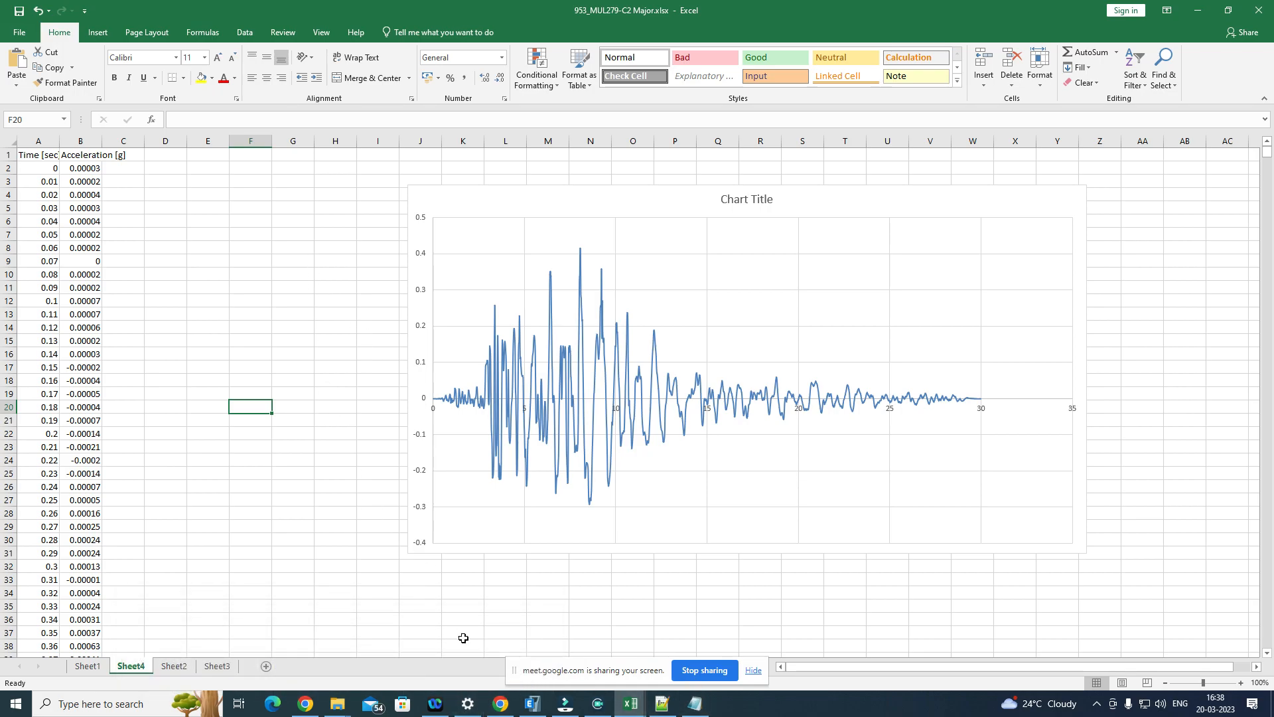
{"action": "left_click", "coordinate": [500, 704]}
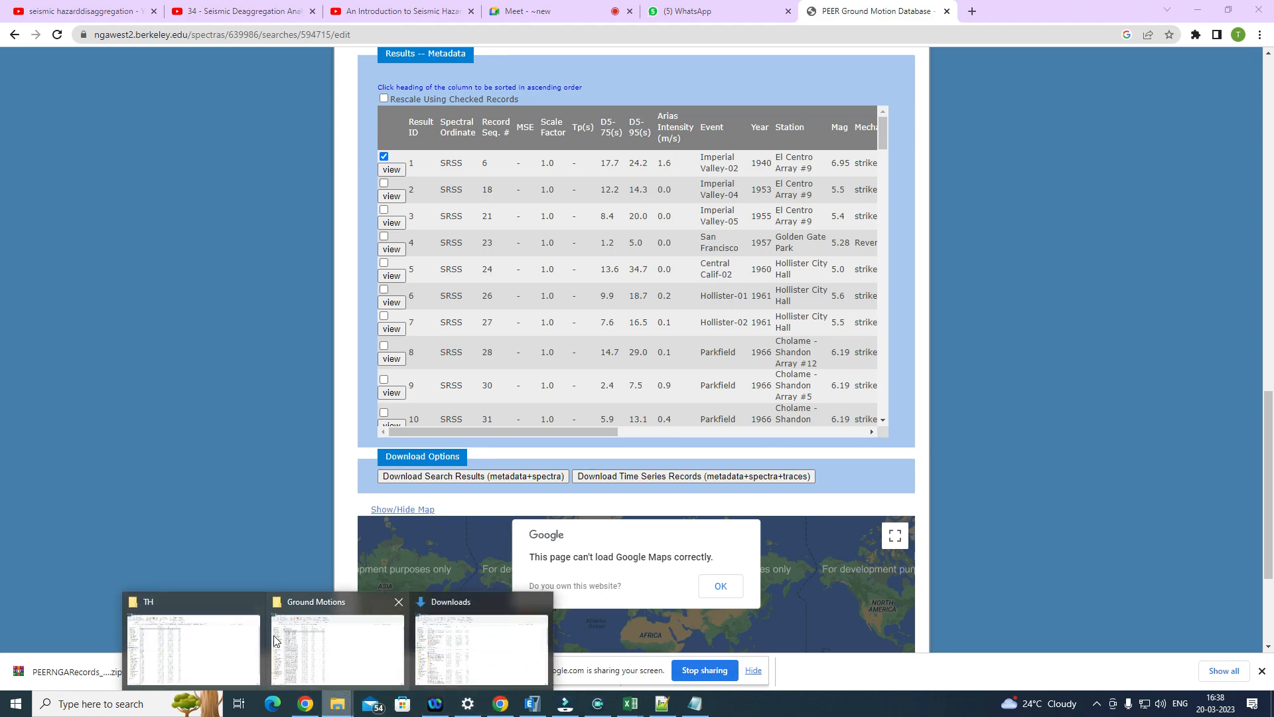
{"action": "mouse_move", "coordinate": [320, 643]}
{"action": "left_click", "coordinate": [202, 633]}
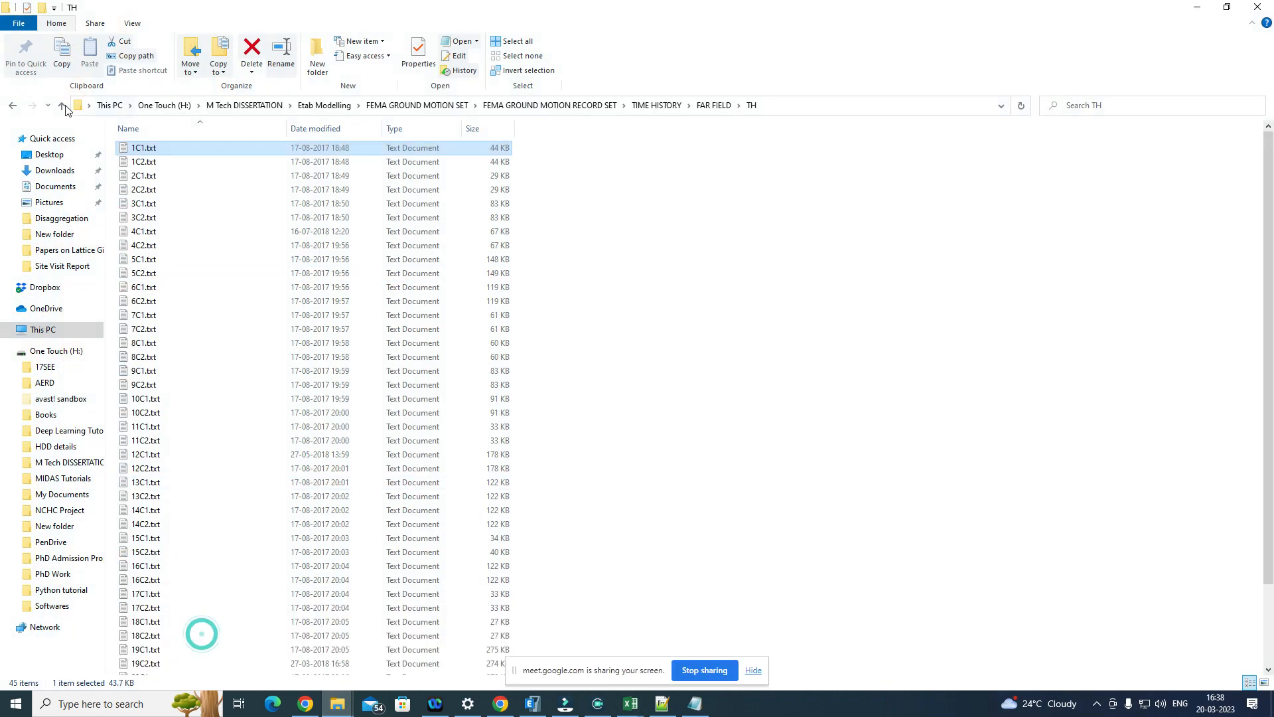
{"action": "left_click", "coordinate": [60, 108]}
{"action": "left_click", "coordinate": [60, 110]}
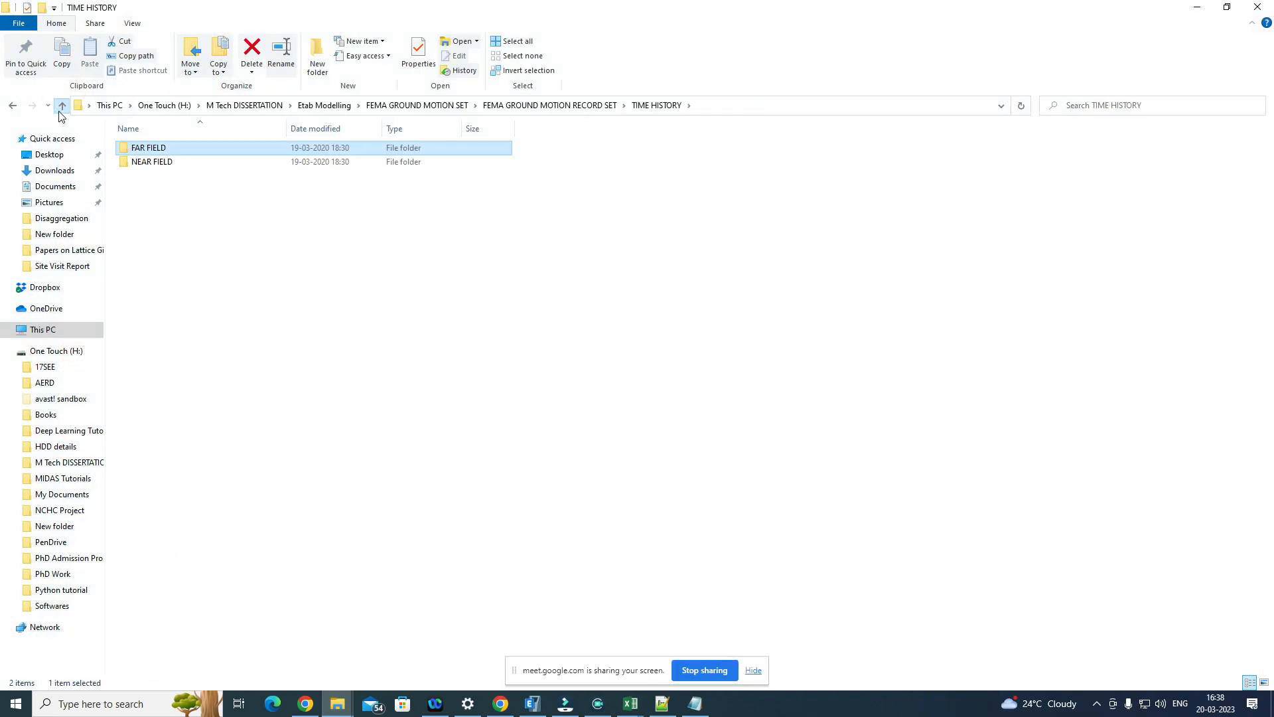
{"action": "left_click", "coordinate": [60, 110]}
{"action": "left_click", "coordinate": [60, 110]}
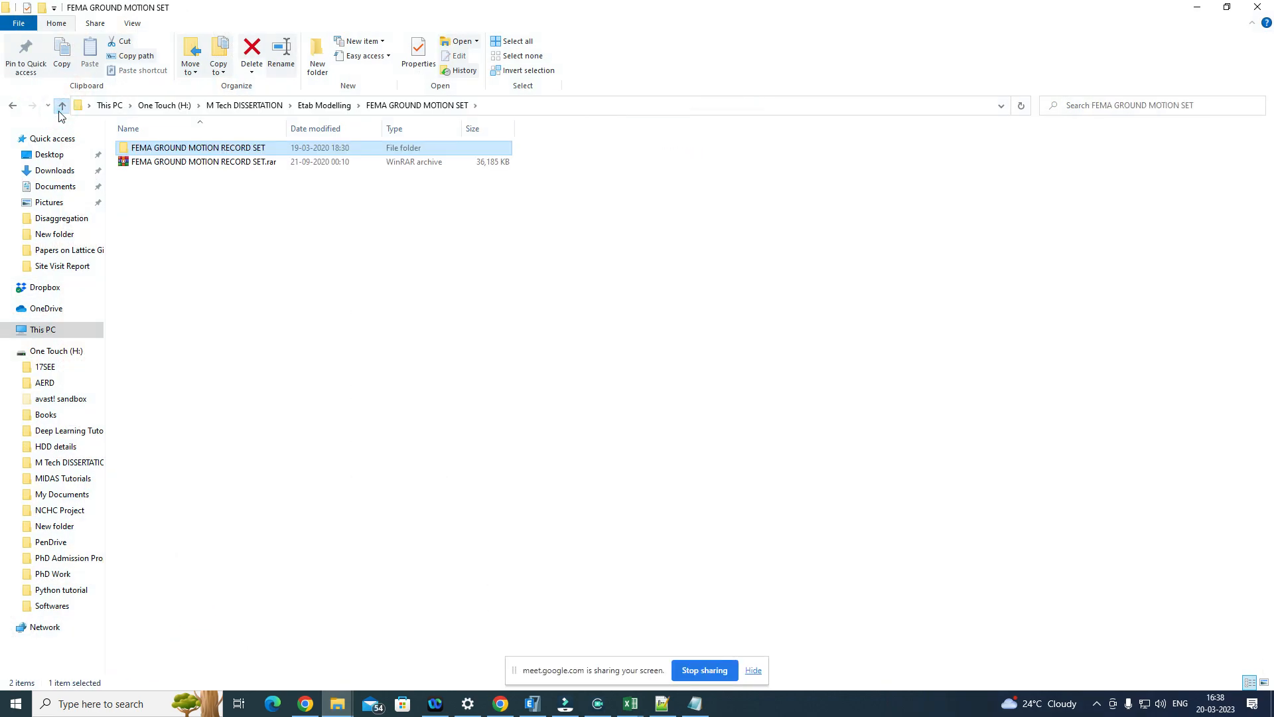
{"action": "left_click", "coordinate": [60, 110]}
{"action": "left_click", "coordinate": [60, 109]}
{"action": "left_click", "coordinate": [60, 109]}
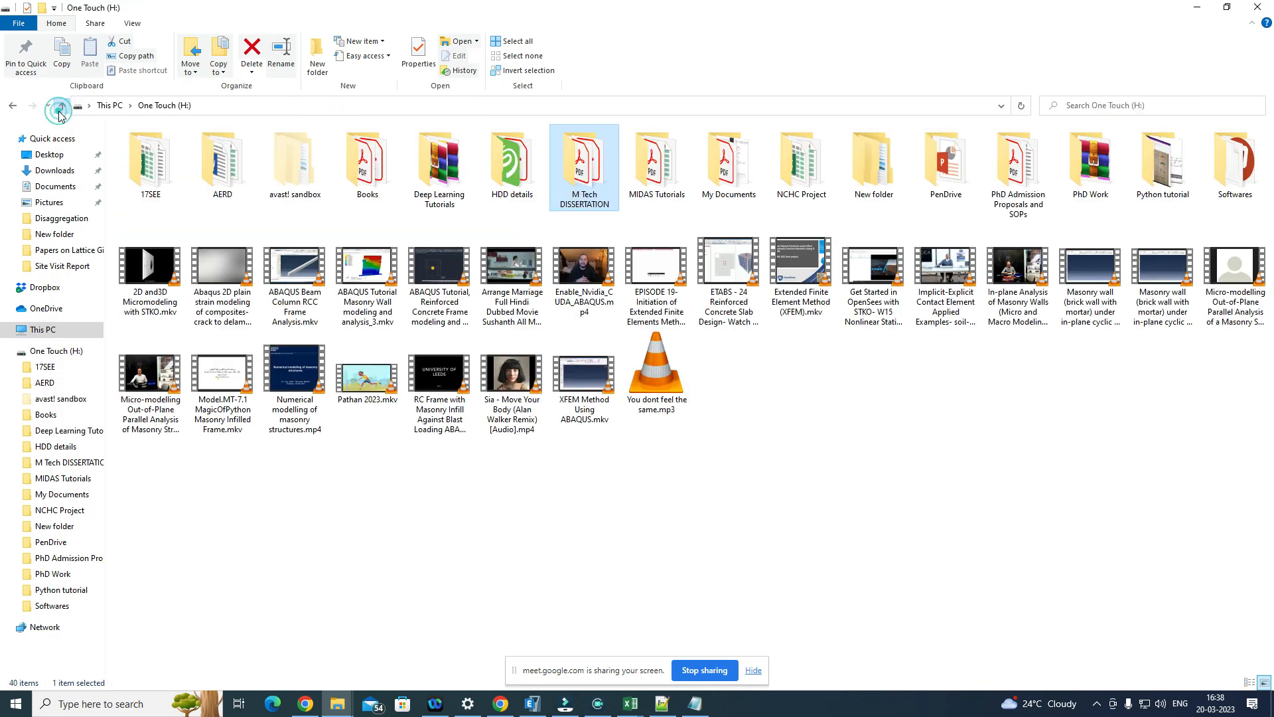
Step: Open output-688-hazard_uhs-mean_137.xlsx from the Dehradun folder under PhD Work, Current Works, OpenQuake (Hazard Assessment), Hazard Assessment Using OpenQuake, Output from Openquake Analysis
{"action": "double_click", "coordinate": [1090, 196]}
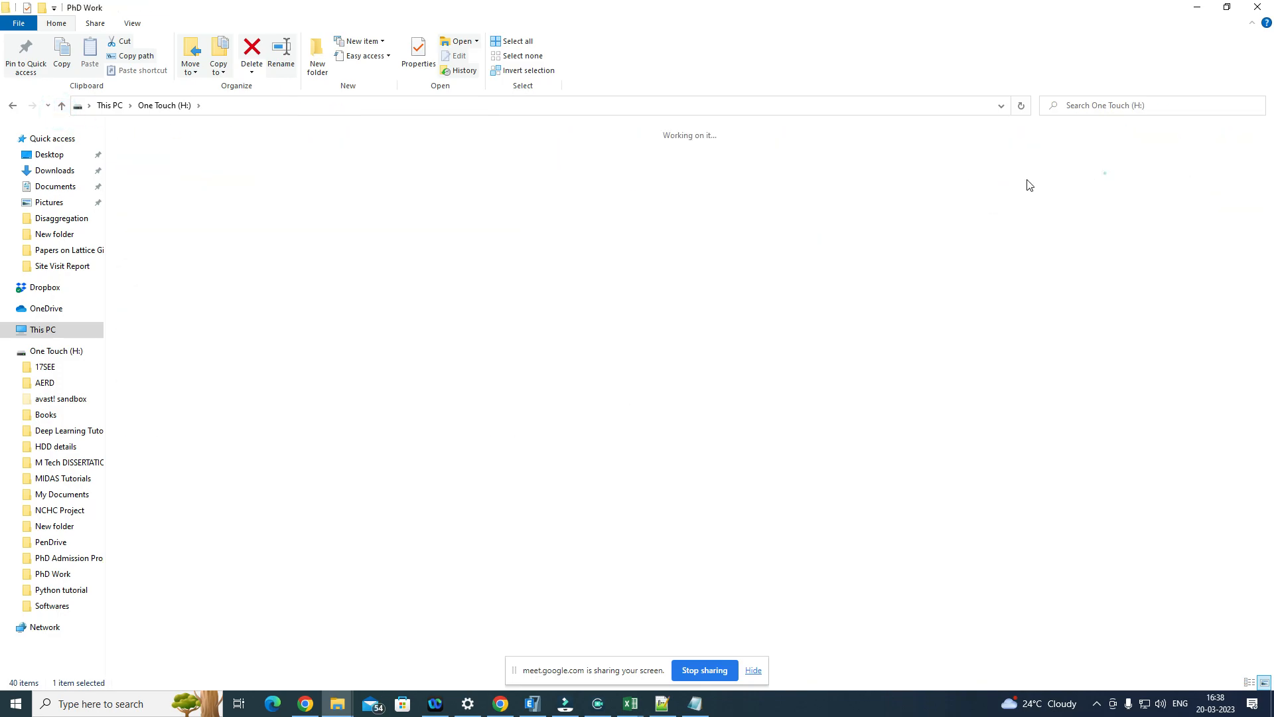
{"action": "double_click", "coordinate": [435, 158]}
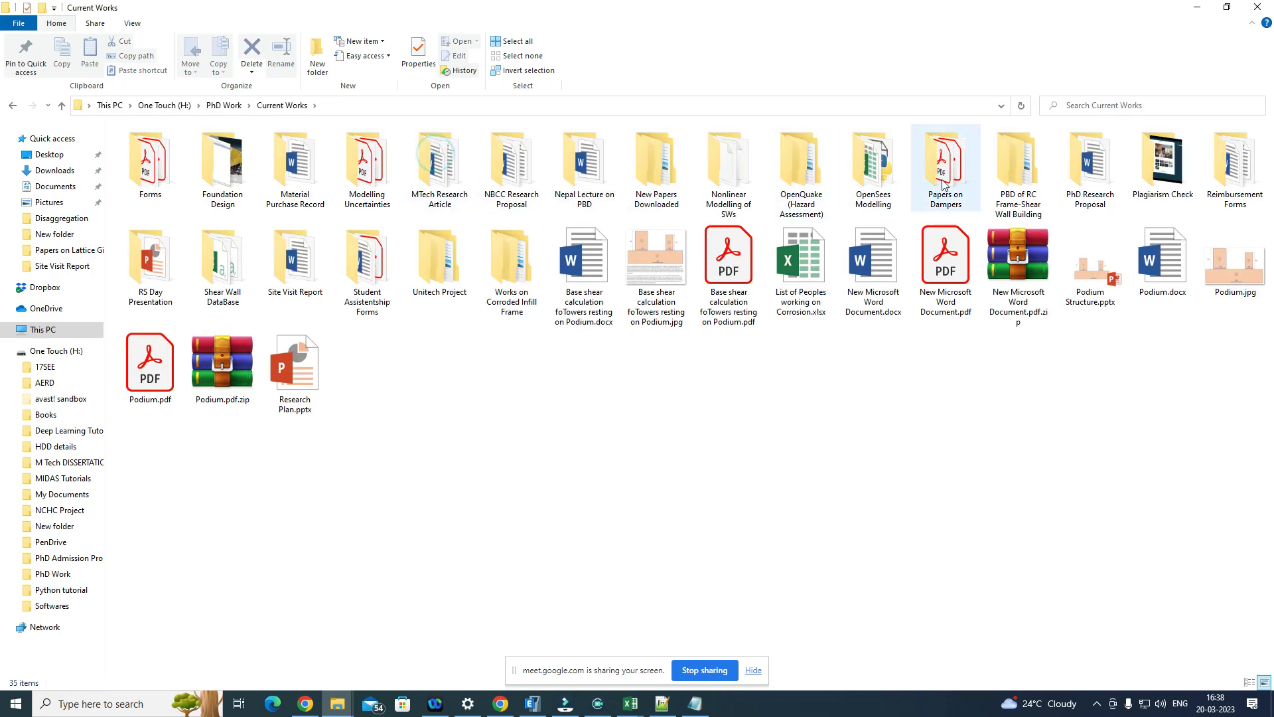
{"action": "left_click", "coordinate": [1019, 166]}
{"action": "double_click", "coordinate": [810, 171]}
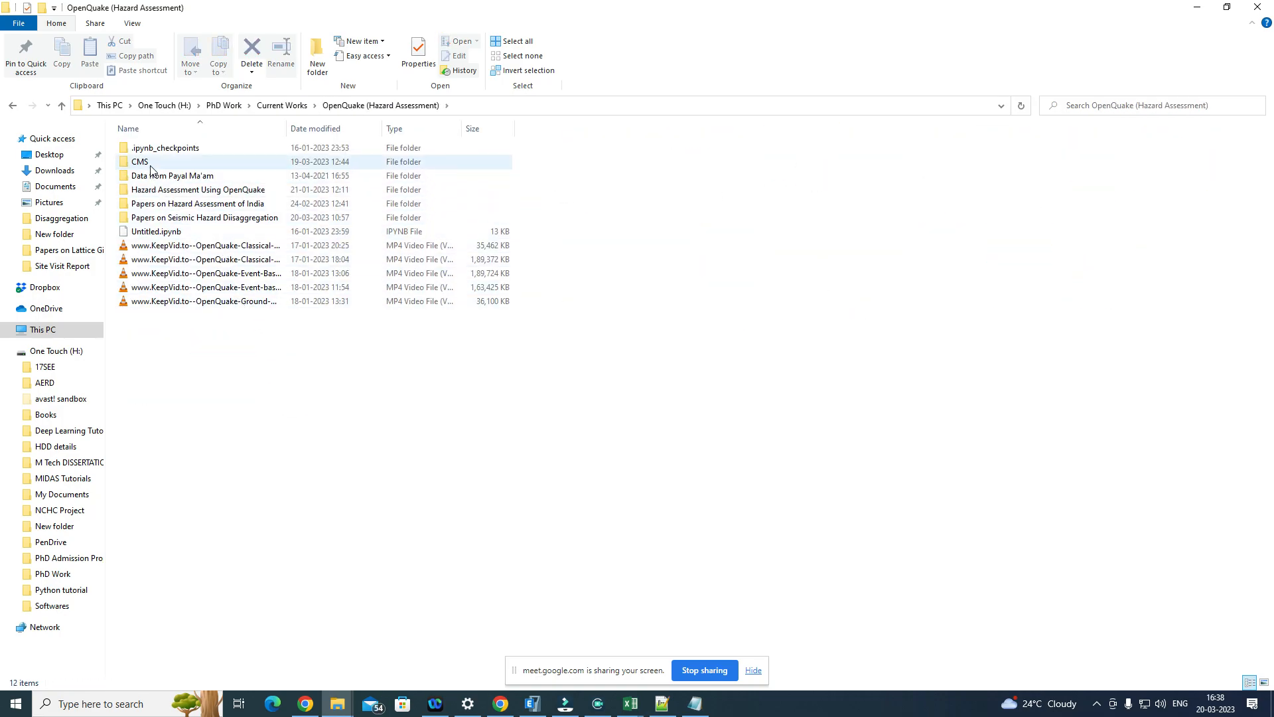
{"action": "double_click", "coordinate": [301, 191]}
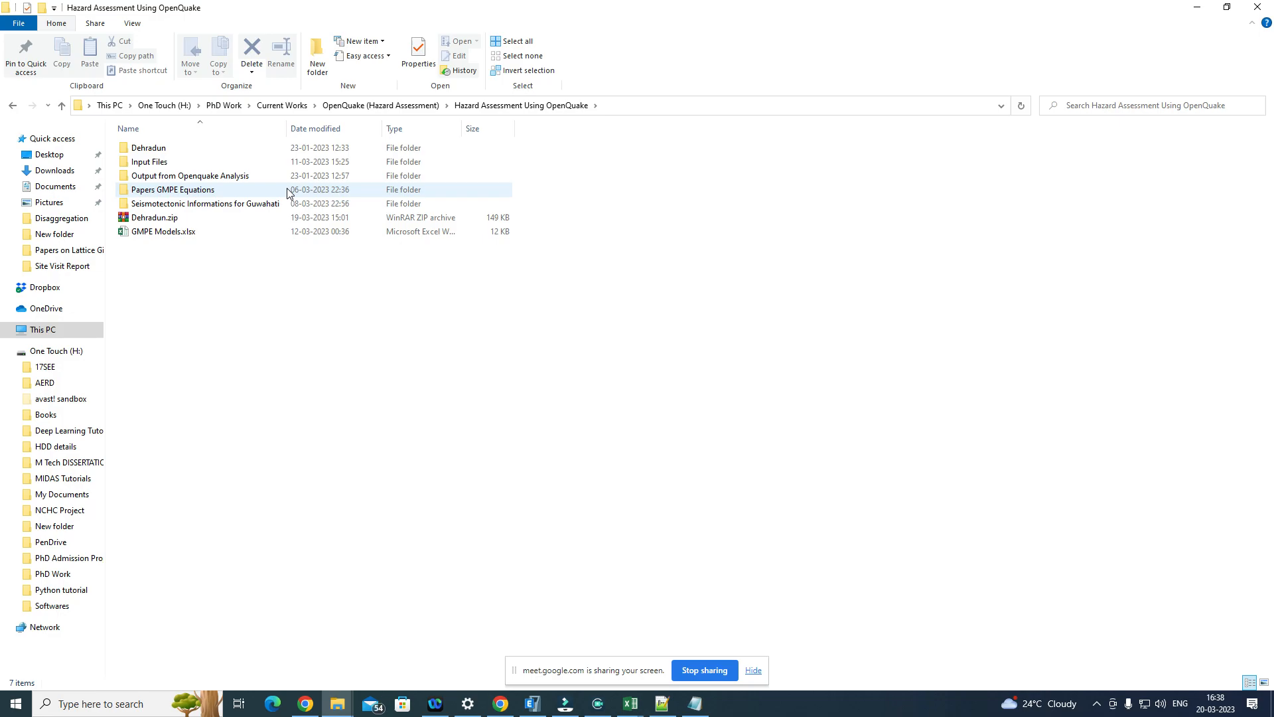
{"action": "double_click", "coordinate": [241, 177]}
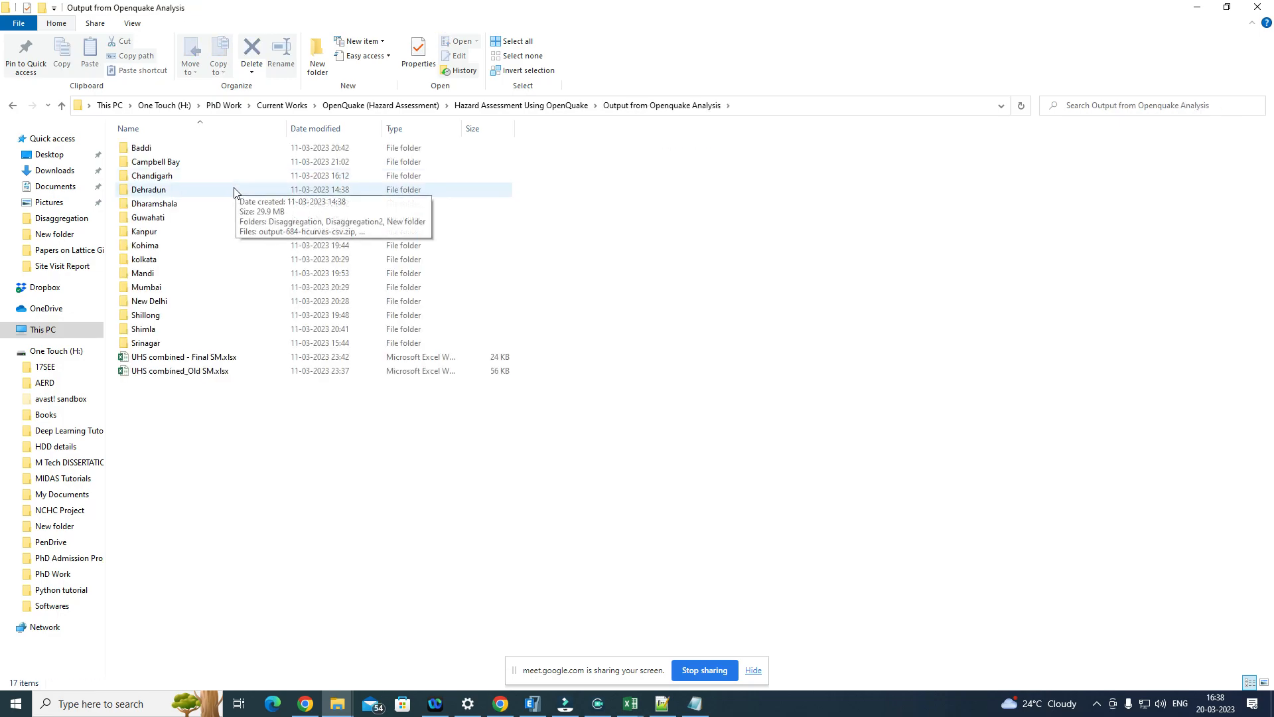
{"action": "double_click", "coordinate": [233, 190]}
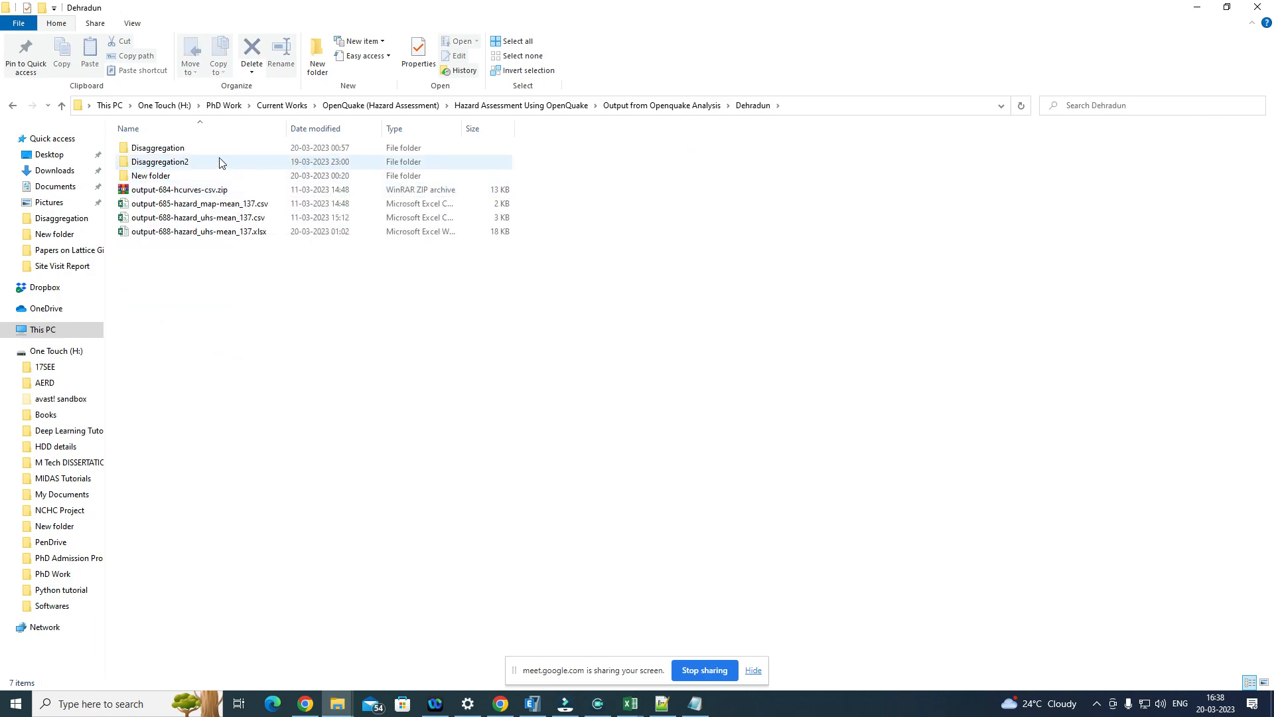
{"action": "left_click", "coordinate": [309, 234]}
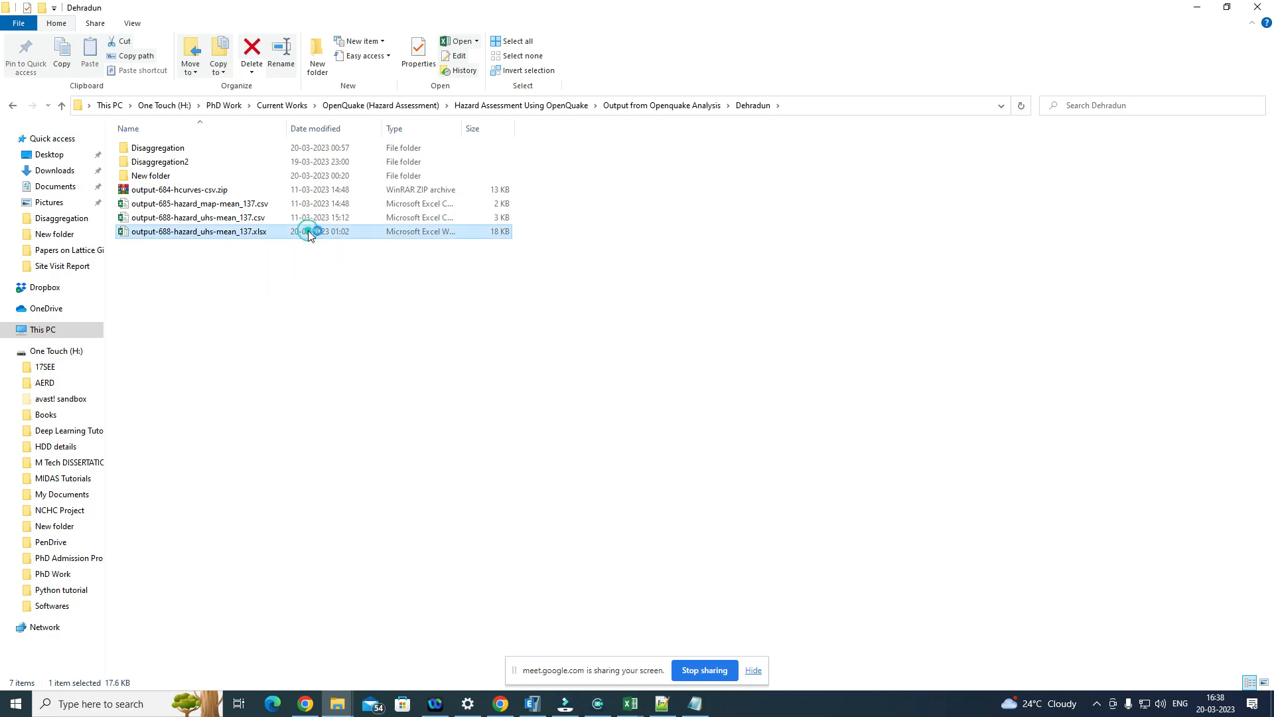
{"action": "double_click", "coordinate": [308, 232]}
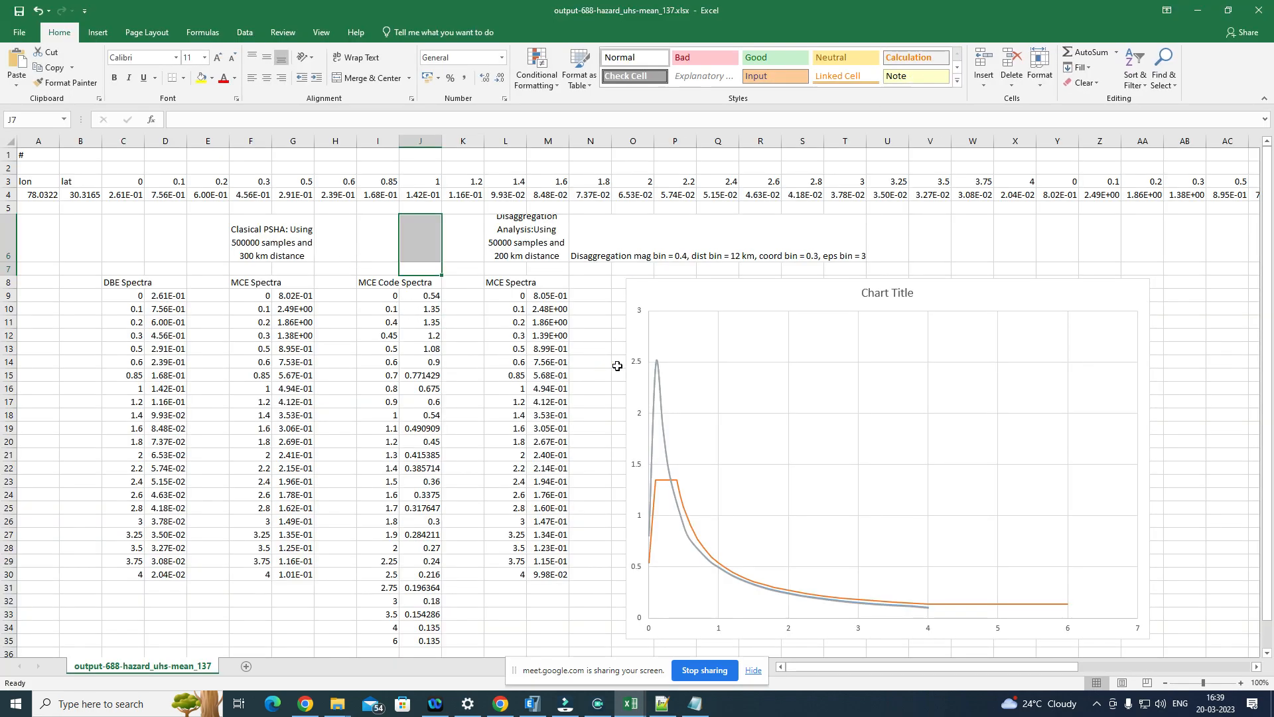
Step: Move the spectra chart clear of the data tables and copy the MCE Code Spectra values in I9:J35
{"action": "left_click_drag", "start_coordinate": [632, 291], "coordinate": [803, 291]}
{"action": "scroll", "coordinate": [358, 325], "scroll_direction": "down", "scroll_amount": 2}
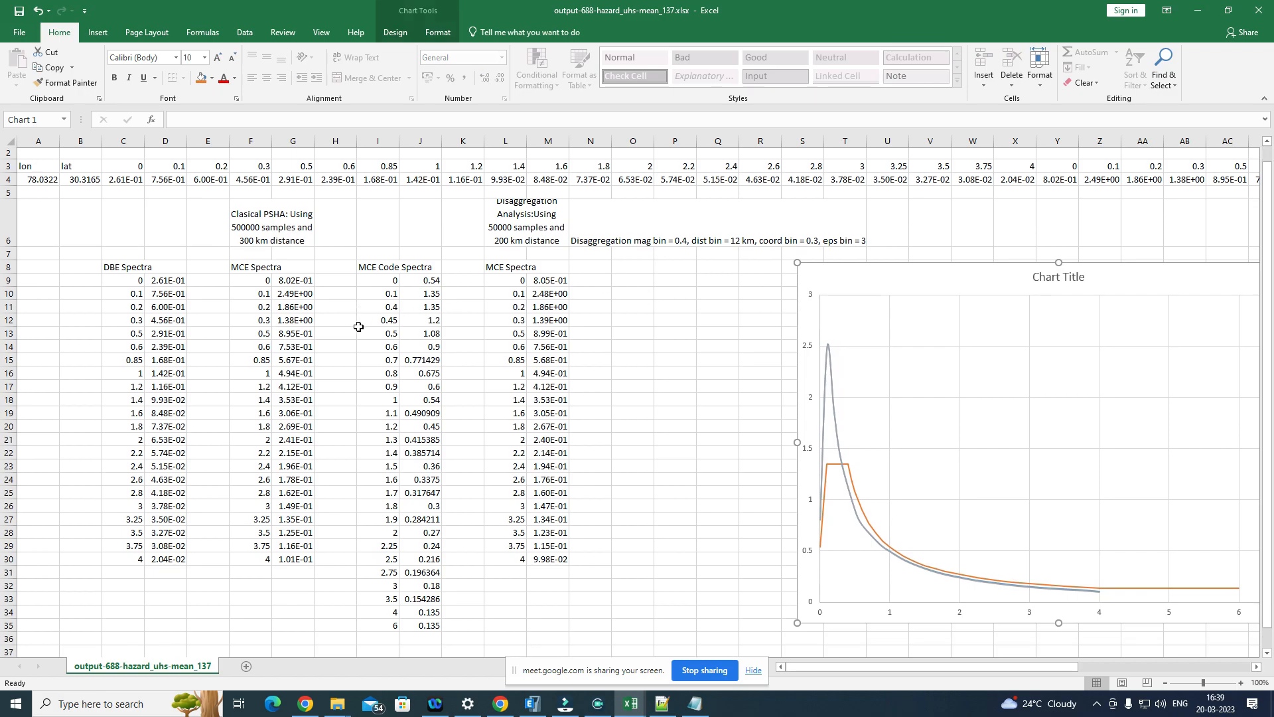
{"action": "scroll", "coordinate": [358, 325], "scroll_direction": "up", "scroll_amount": 1}
{"action": "left_click", "coordinate": [387, 255]}
{"action": "left_click_drag", "start_coordinate": [387, 255], "coordinate": [406, 603]}
{"action": "key", "text": "ctrl+c"}
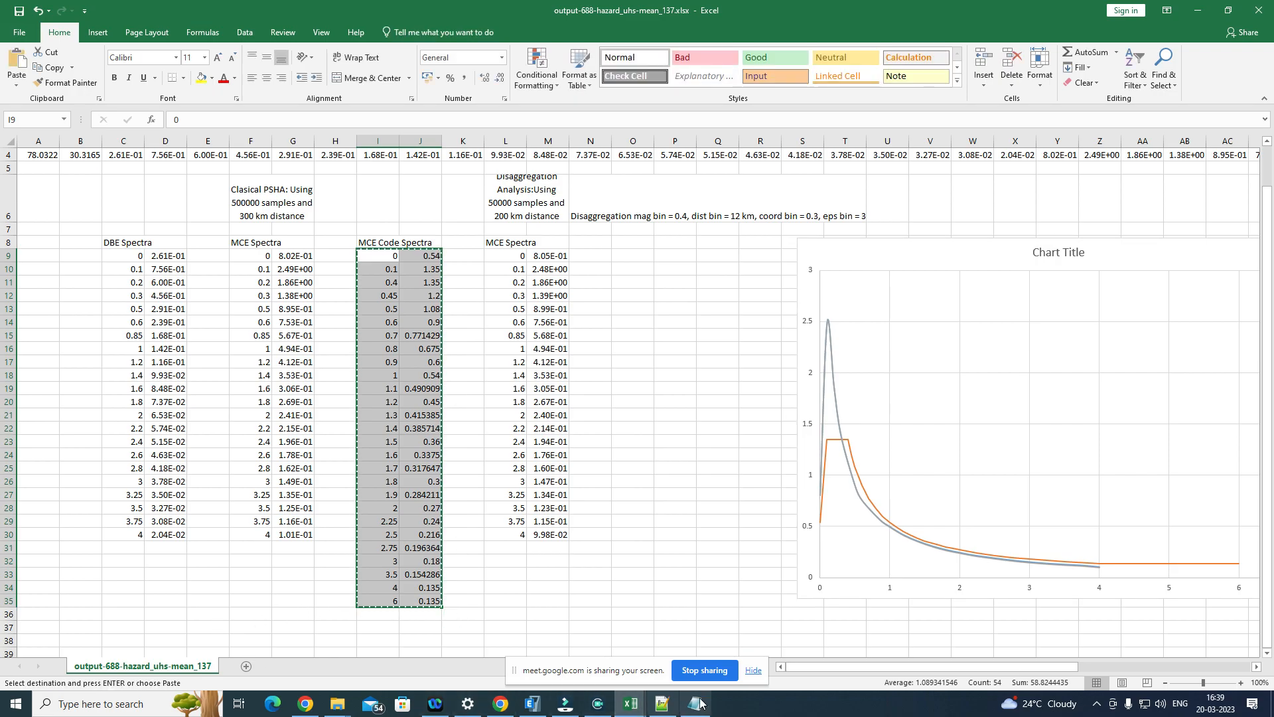
Step: Switch to the searchResults.csv workbook and add a new blank worksheet after the searchResults sheet
{"action": "left_click", "coordinate": [630, 703]}
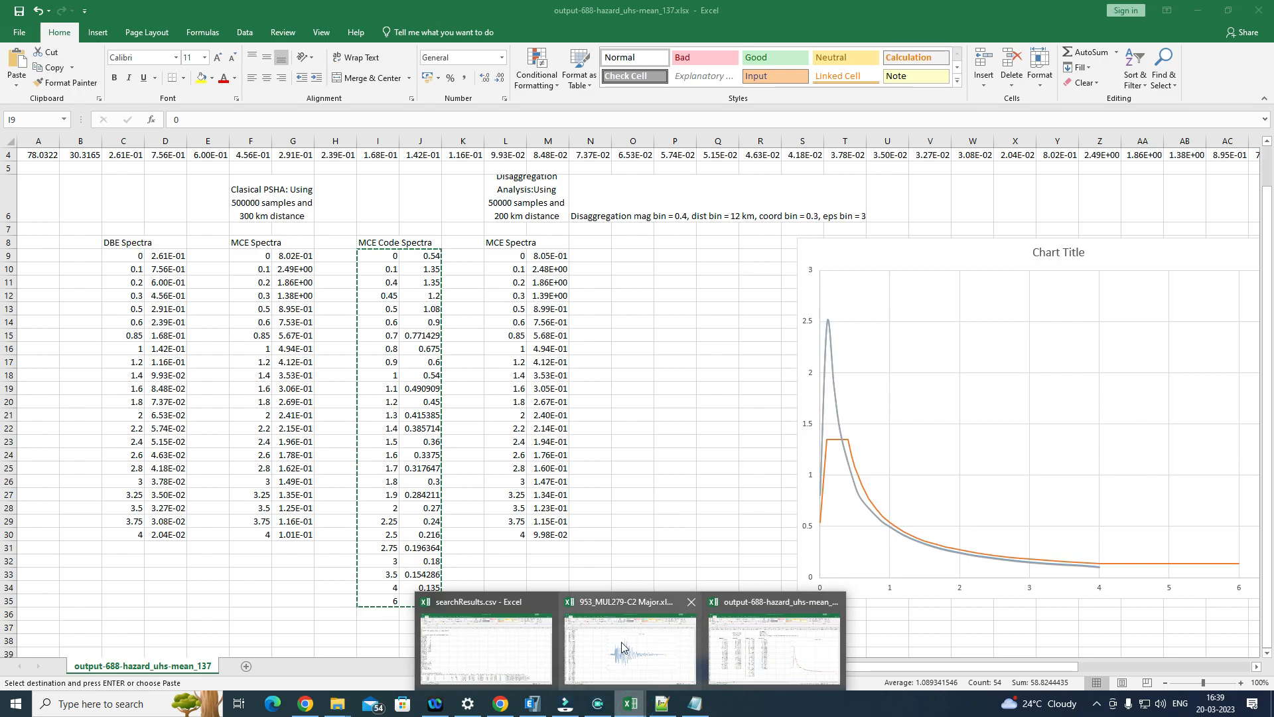
{"action": "left_click", "coordinate": [623, 647]}
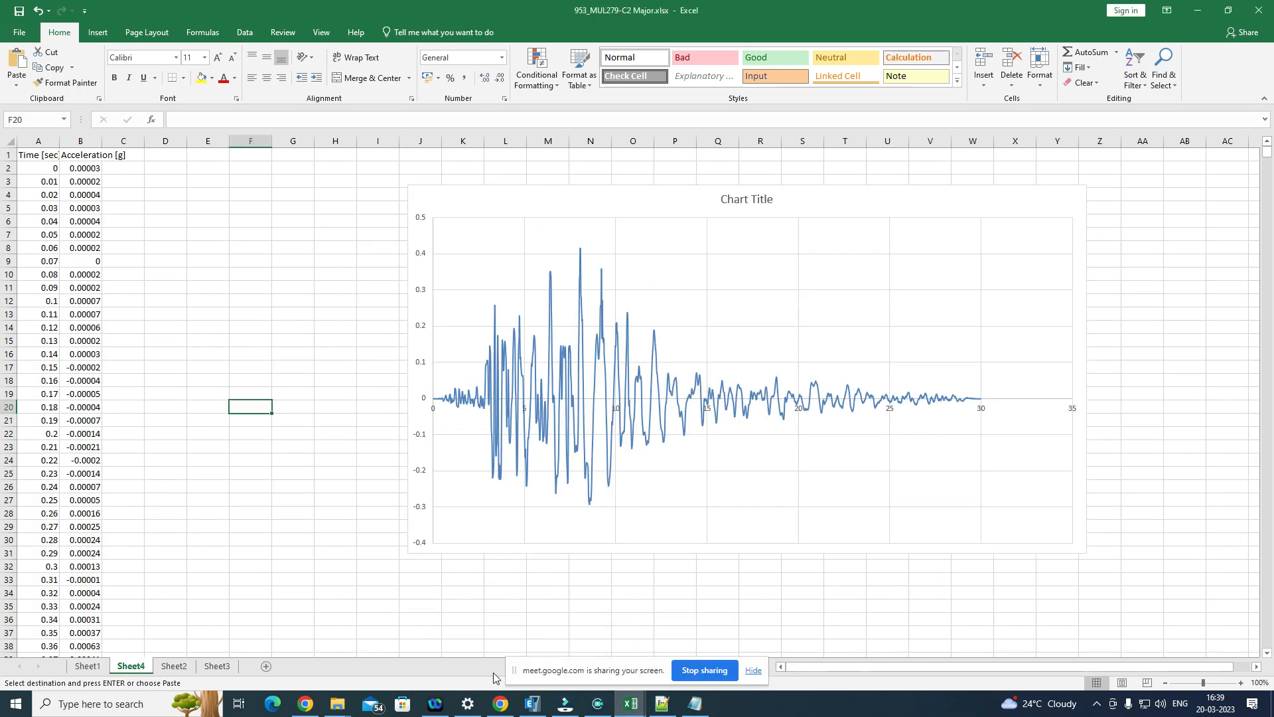
{"action": "left_click", "coordinate": [631, 709]}
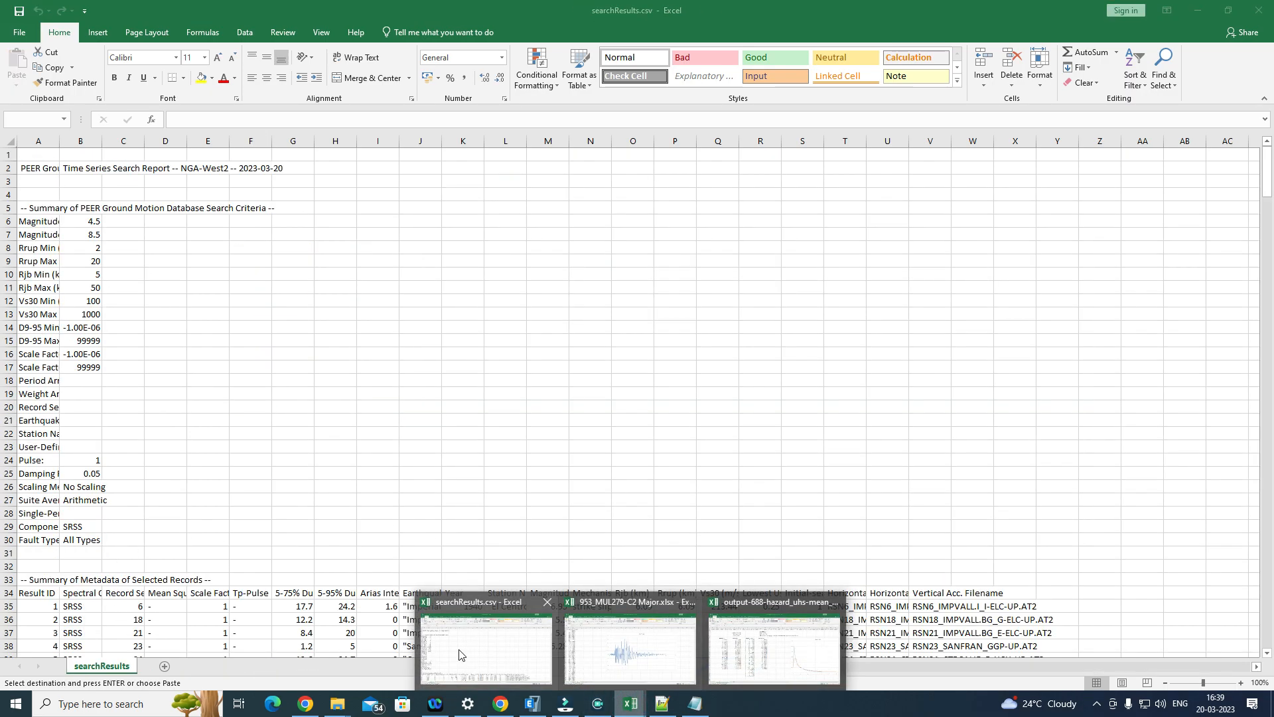
{"action": "left_click", "coordinate": [459, 655]}
{"action": "left_click", "coordinate": [165, 666]}
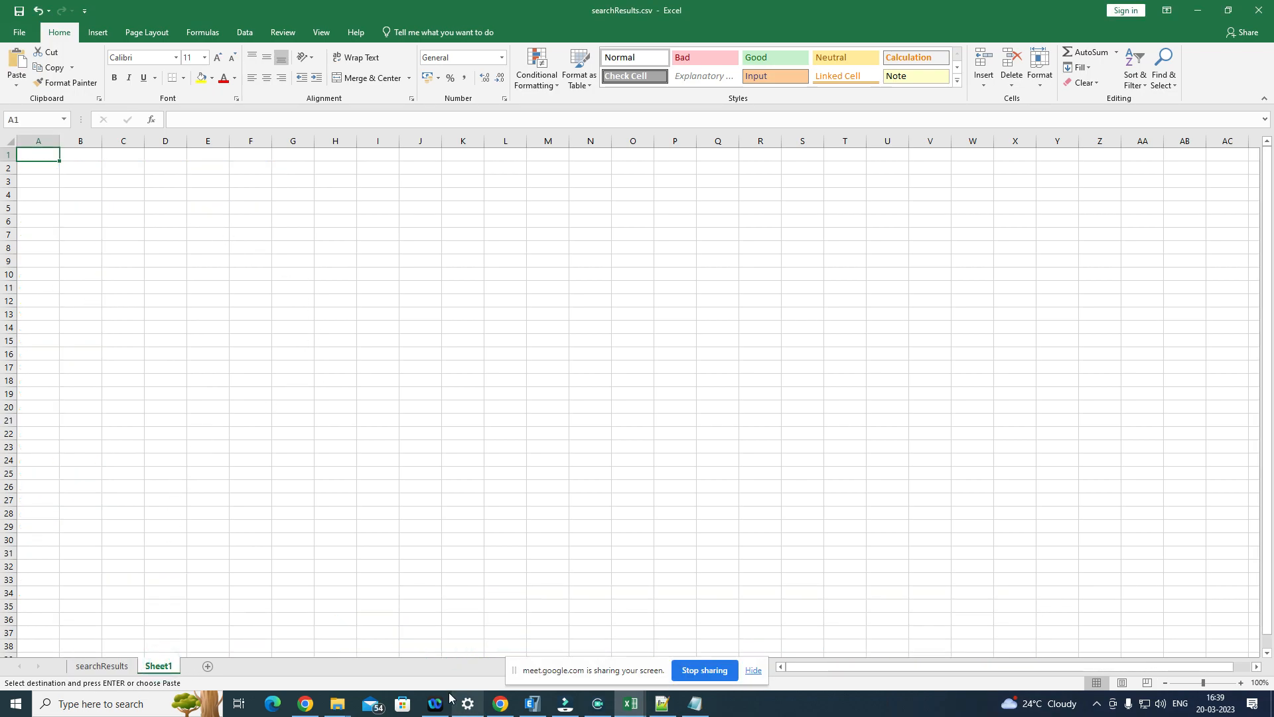
Step: Create a new text document in the Dehradun folder in File Explorer and open it in Notepad
{"action": "left_click", "coordinate": [337, 703]}
{"action": "mouse_move", "coordinate": [336, 646]}
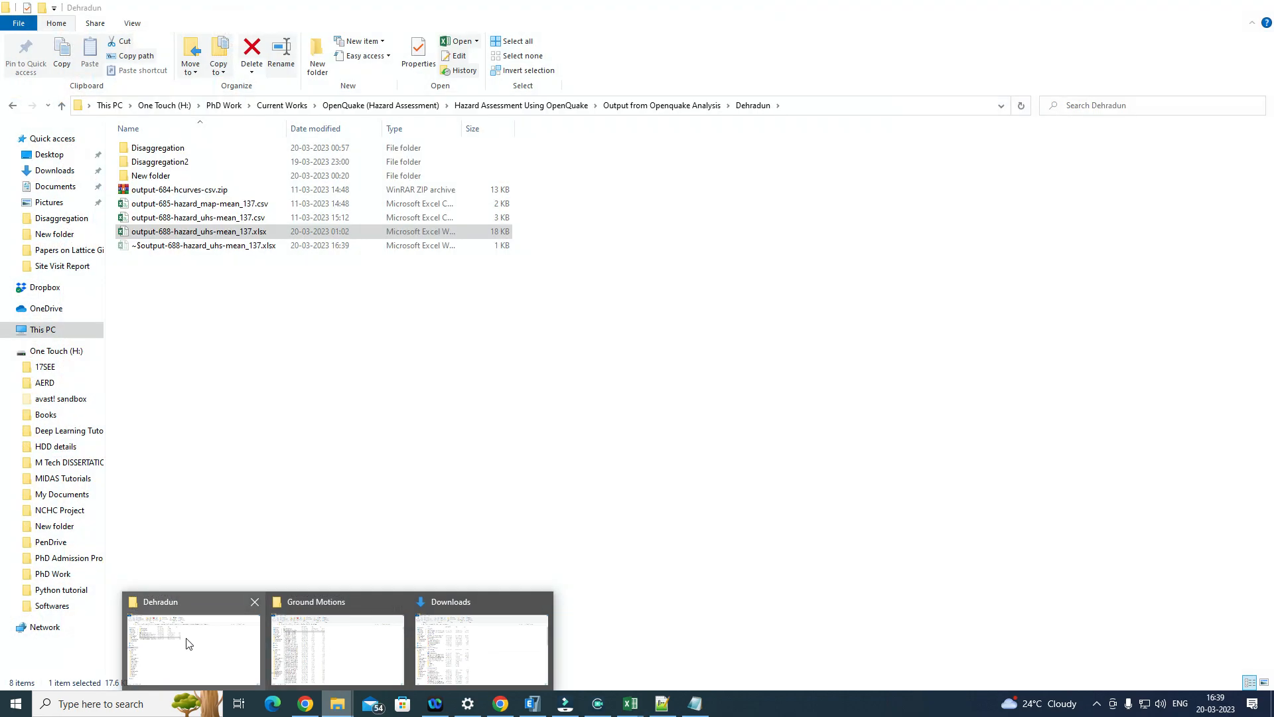
{"action": "left_click", "coordinate": [186, 640]}
{"action": "left_click", "coordinate": [281, 354]}
{"action": "right_click", "coordinate": [281, 353]}
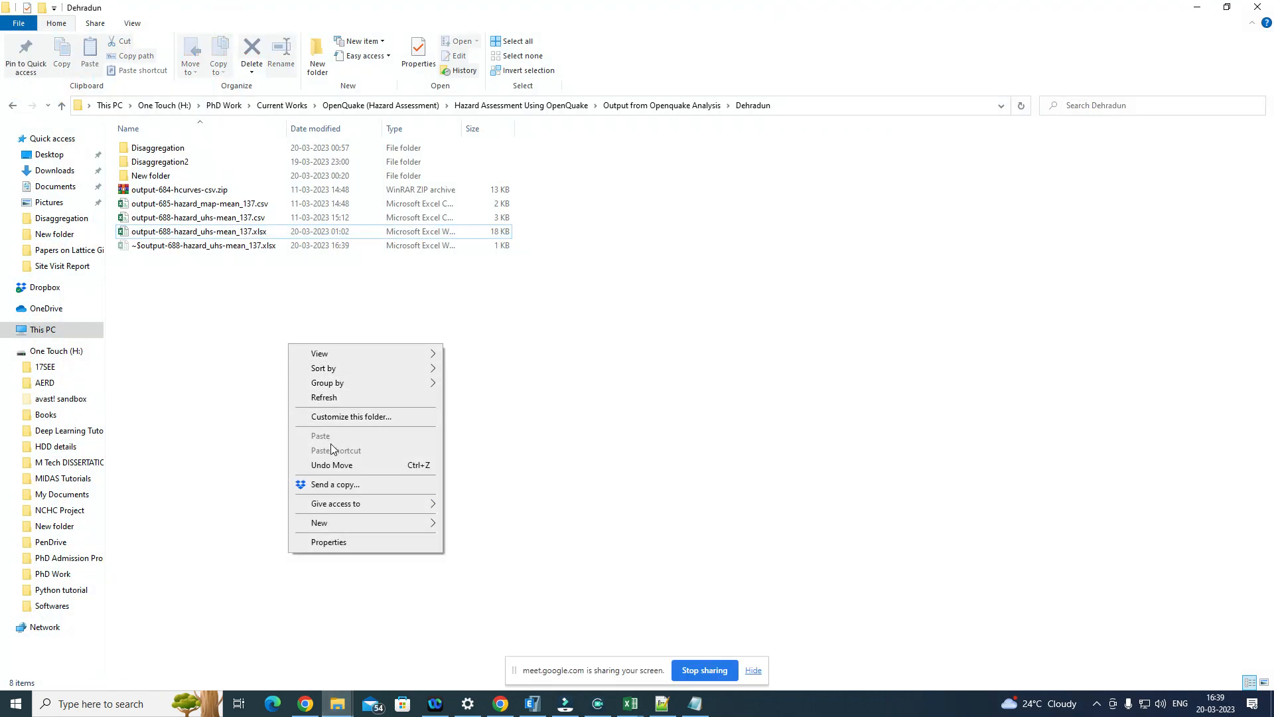
{"action": "mouse_move", "coordinate": [400, 528]}
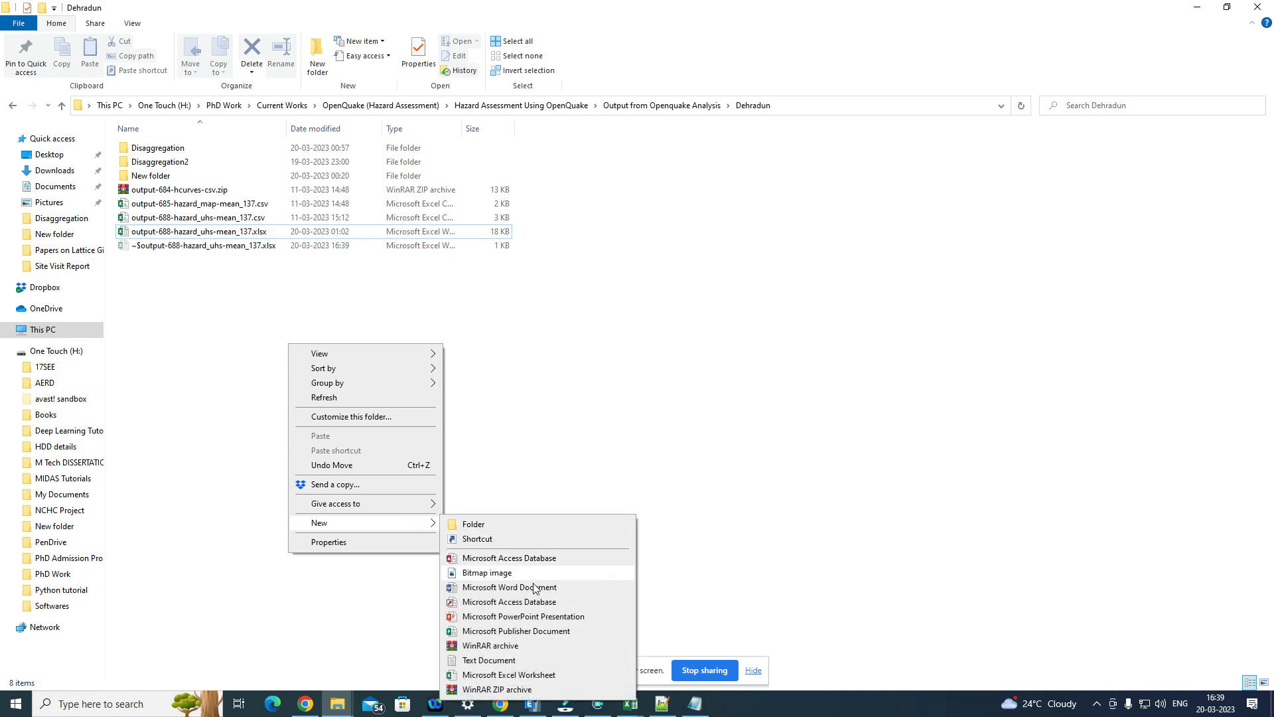
{"action": "left_click", "coordinate": [524, 660]}
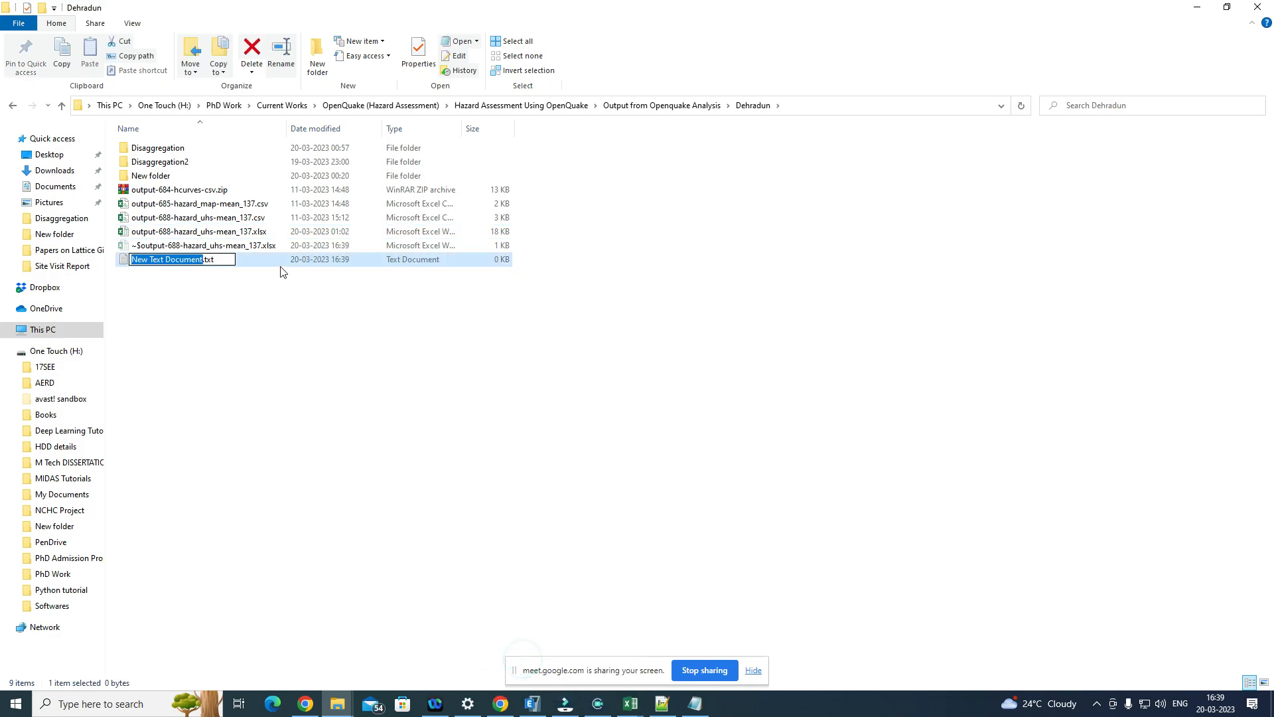
{"action": "left_click", "coordinate": [272, 266]}
{"action": "double_click", "coordinate": [272, 264]}
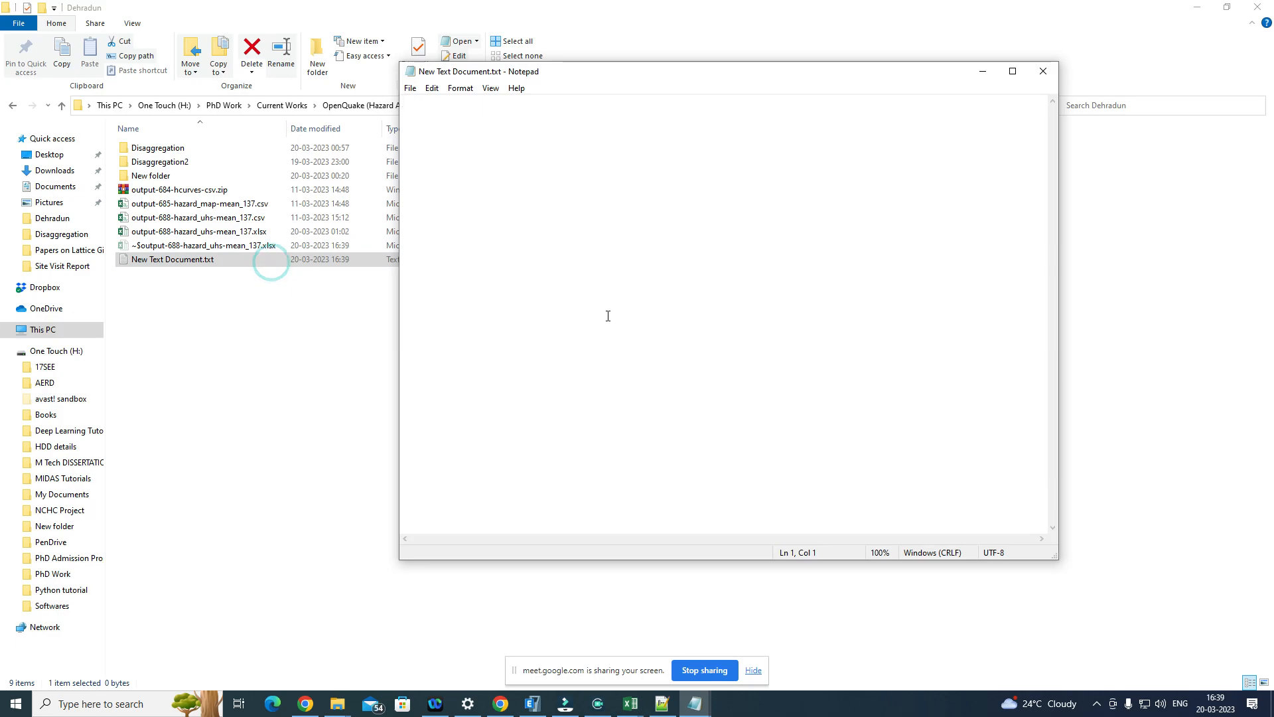
Step: Paste the copied MCE Code Spectra values into the text document, save it and close it
{"action": "key", "text": "ctrl+v"}
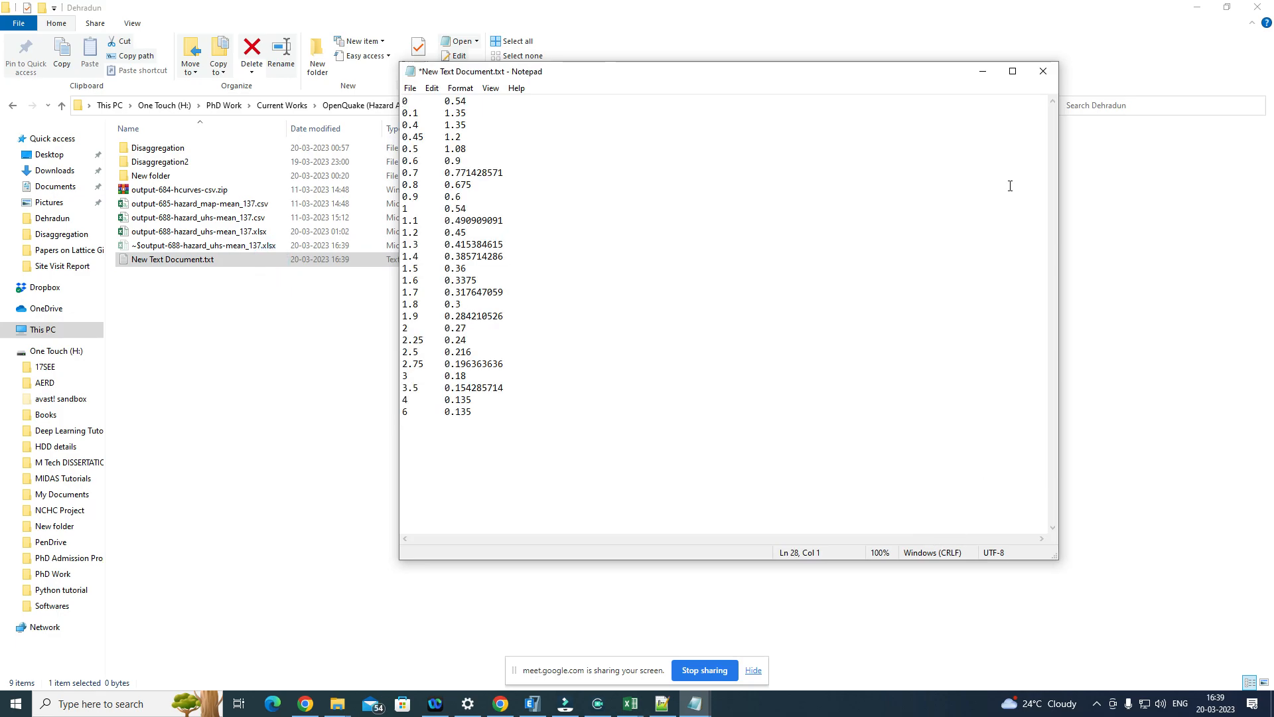
{"action": "key", "text": "ctrl+s"}
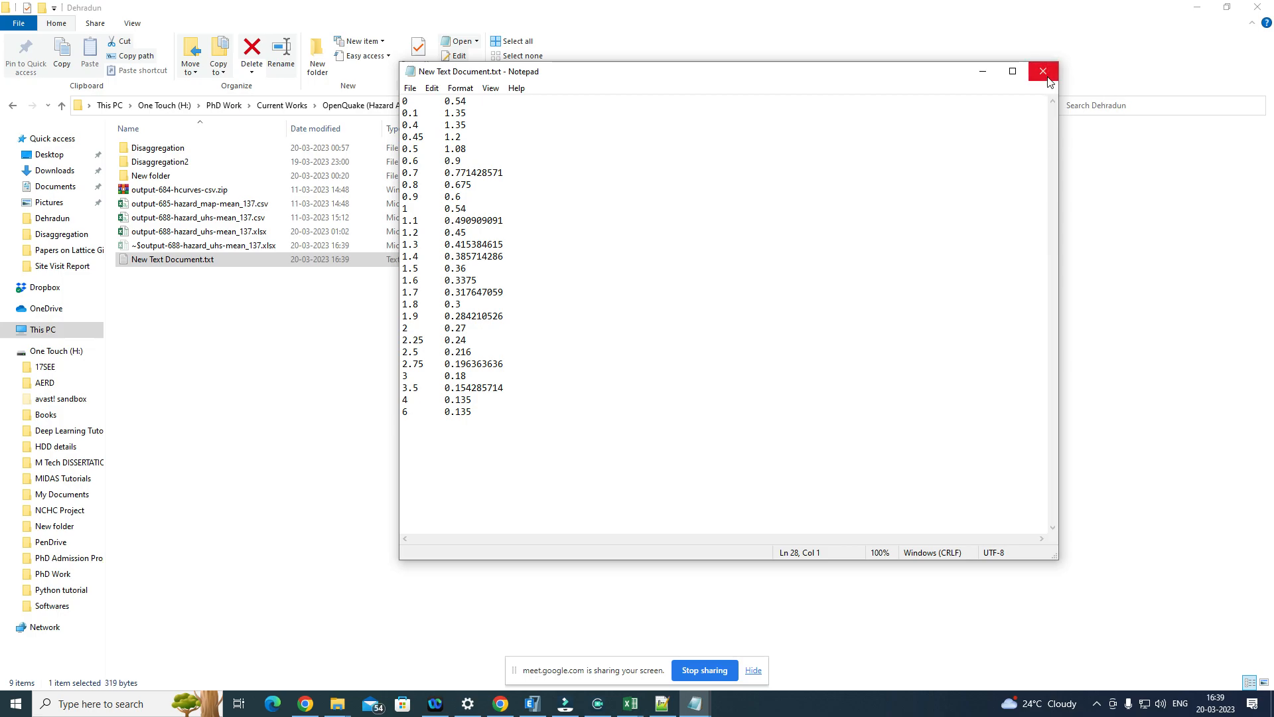
{"action": "left_click", "coordinate": [1043, 71]}
Step: Rename the new text document as IS1893MCE.txt
{"action": "left_click", "coordinate": [168, 261]}
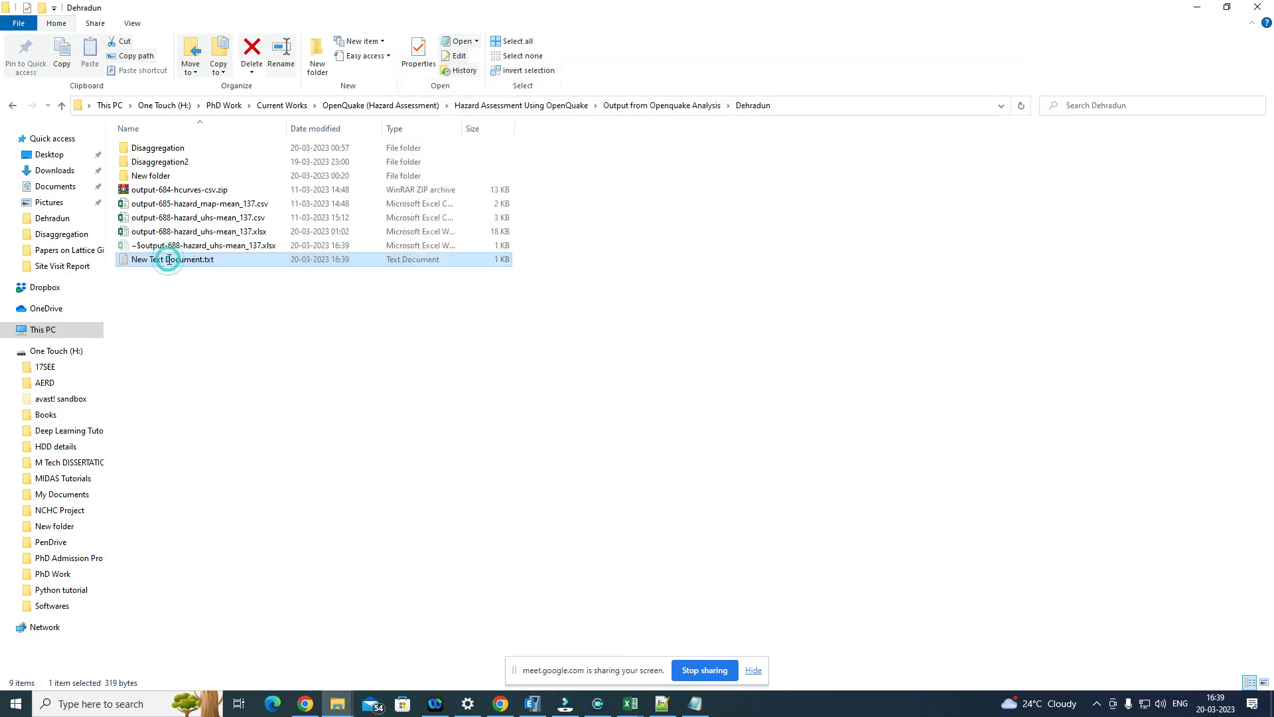
{"action": "type", "text": "IS"}
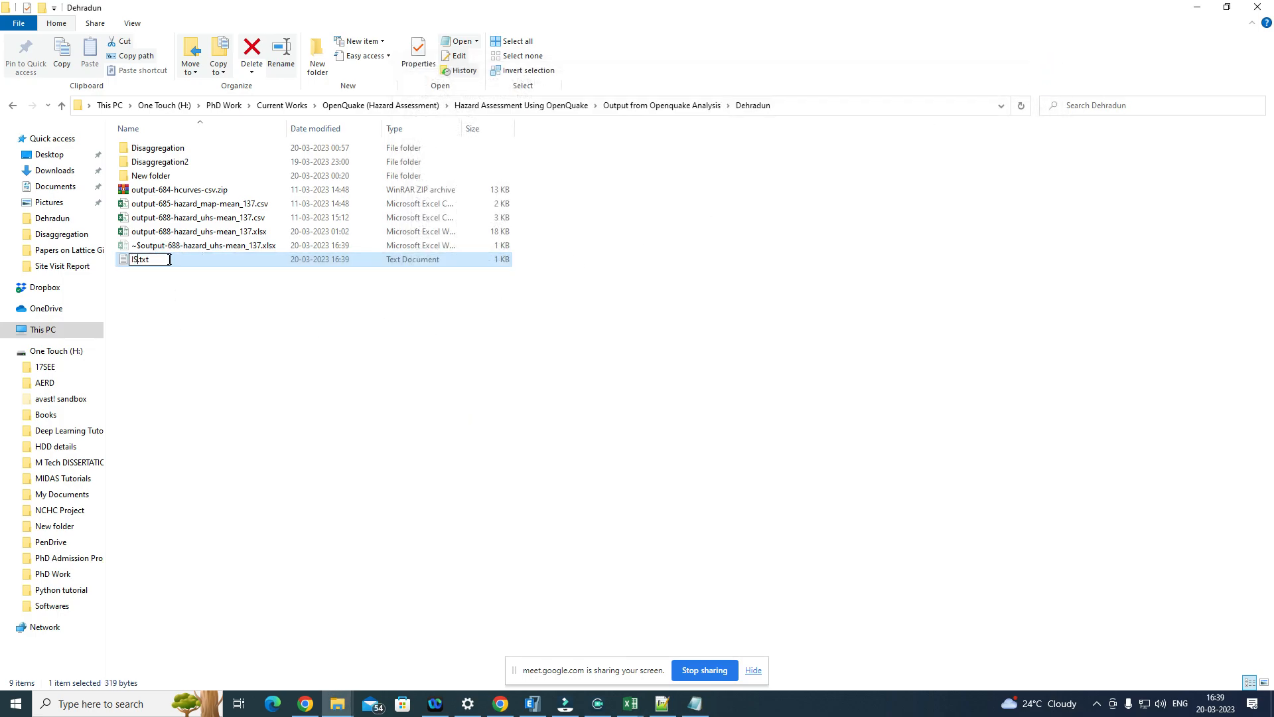
{"action": "type", "text": "1893MCE"}
{"action": "left_click", "coordinate": [330, 315]}
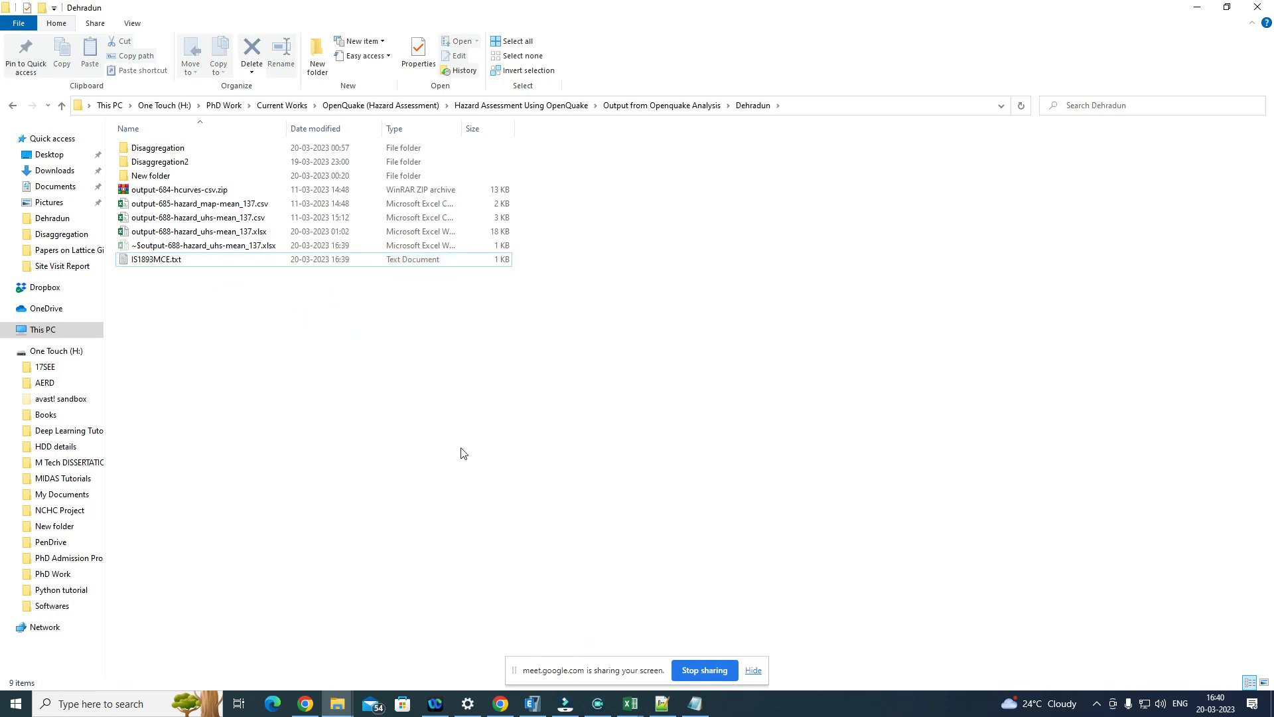
Step: Copy the IS1893MCE.txt file and minimize the Dehradun folder and Excel windows
{"action": "left_click", "coordinate": [226, 263]}
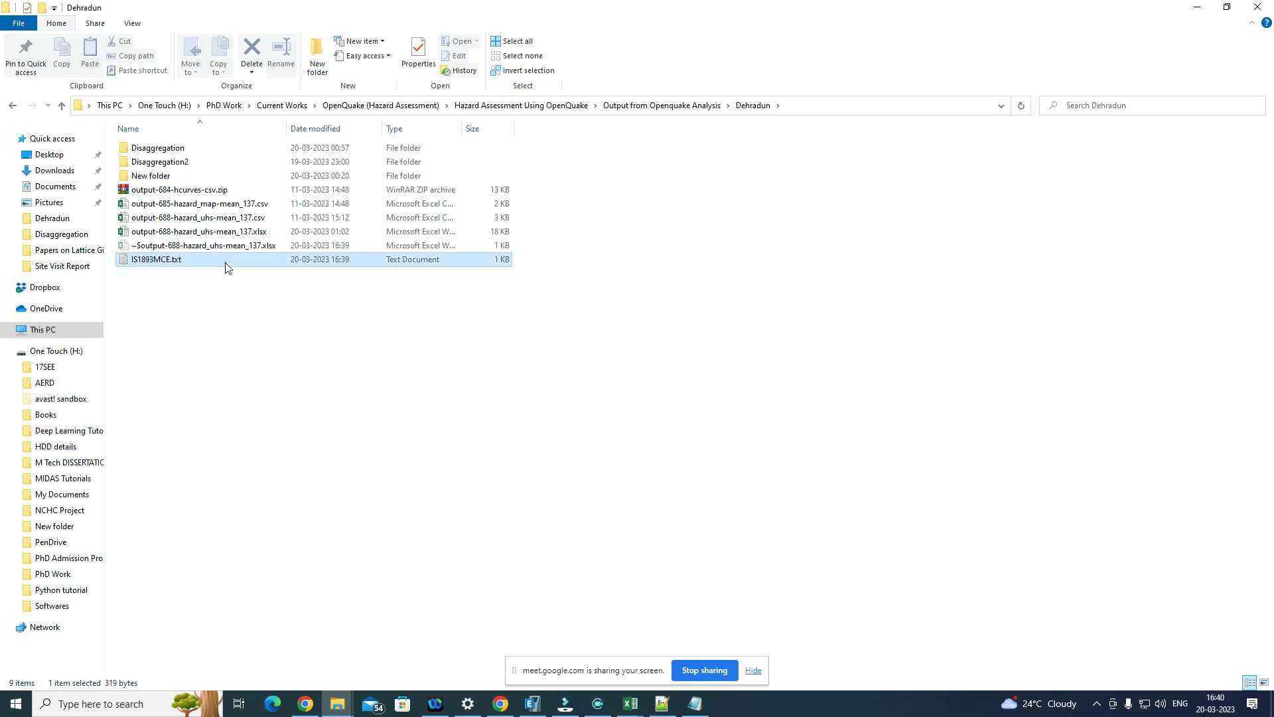
{"action": "key", "text": "ctrl+c"}
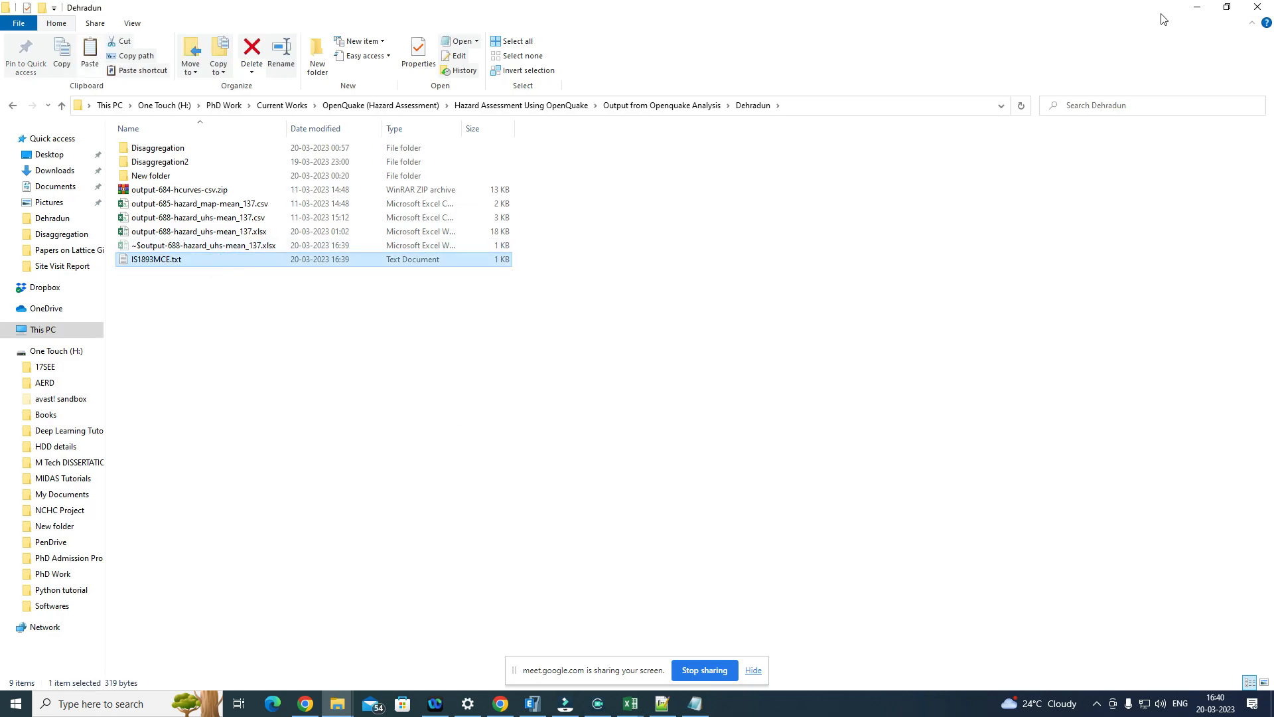
{"action": "left_click", "coordinate": [1197, 8]}
{"action": "left_click", "coordinate": [1201, 9]}
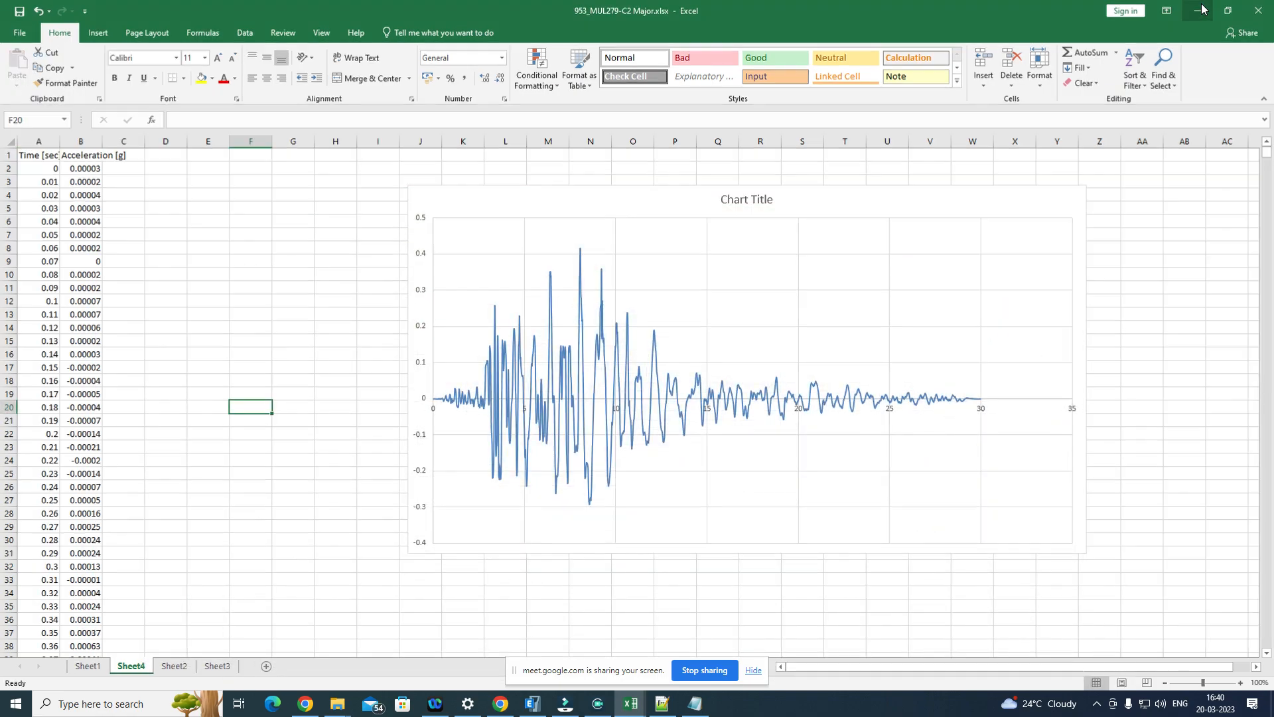
Step: Minimize the remaining open windows, dismiss the Filmora update notice and paste the copied IS1893MCE.txt onto the desktop
{"action": "left_click", "coordinate": [1202, 8]}
{"action": "left_click", "coordinate": [1202, 8]}
{"action": "left_click", "coordinate": [1203, 8]}
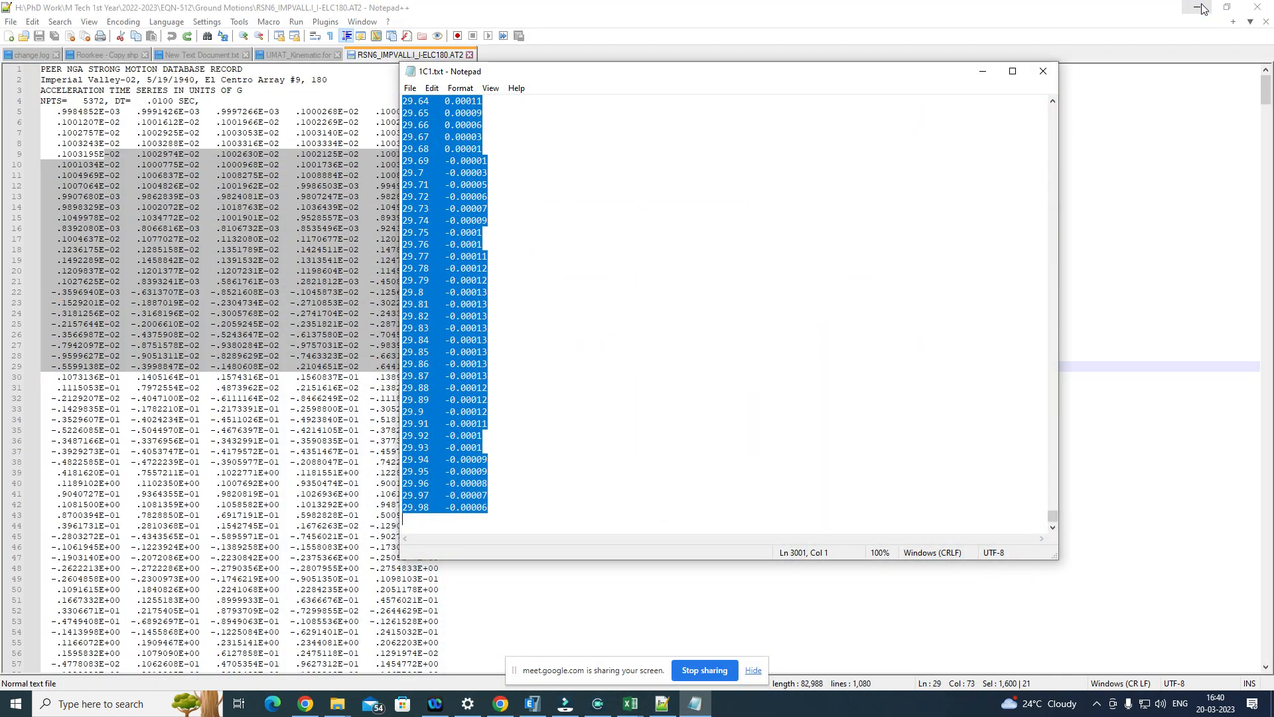
{"action": "left_click", "coordinate": [1202, 8]}
{"action": "left_click", "coordinate": [1203, 8]}
{"action": "left_click", "coordinate": [1202, 8]}
{"action": "left_click", "coordinate": [1202, 8]}
{"action": "left_click", "coordinate": [1202, 8]}
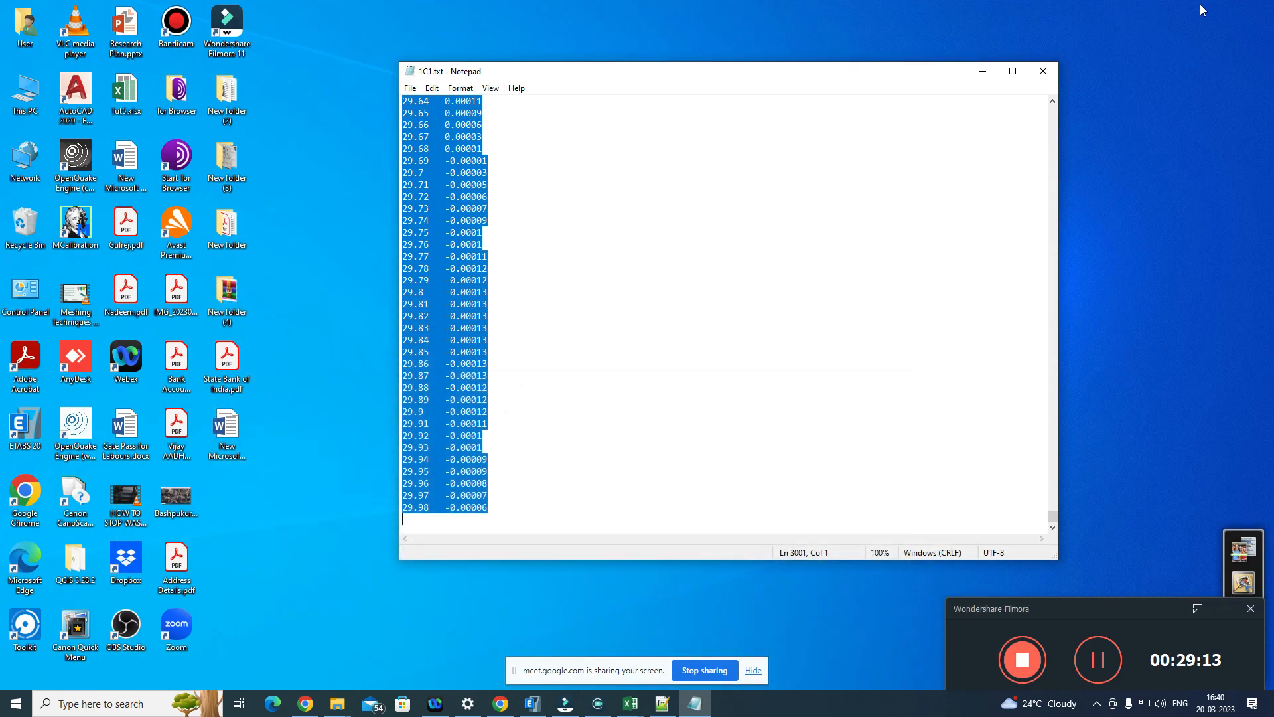
{"action": "left_click", "coordinate": [982, 71]}
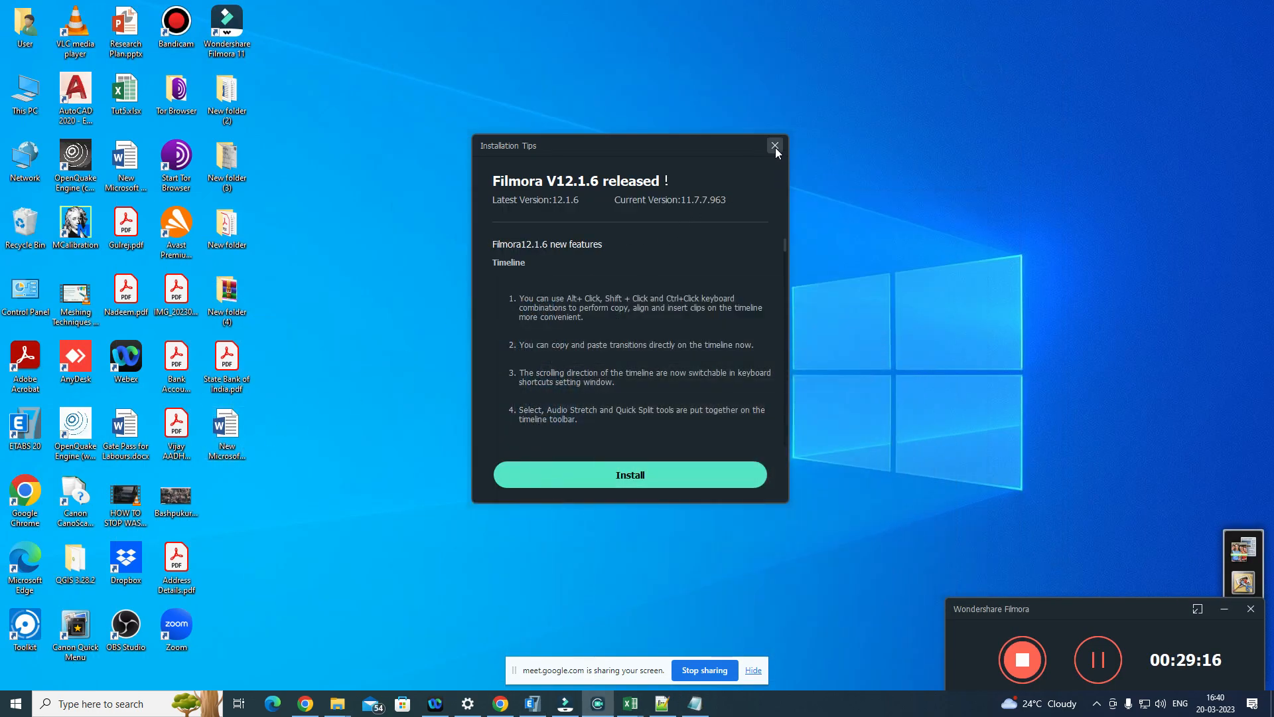
{"action": "left_click", "coordinate": [775, 146]}
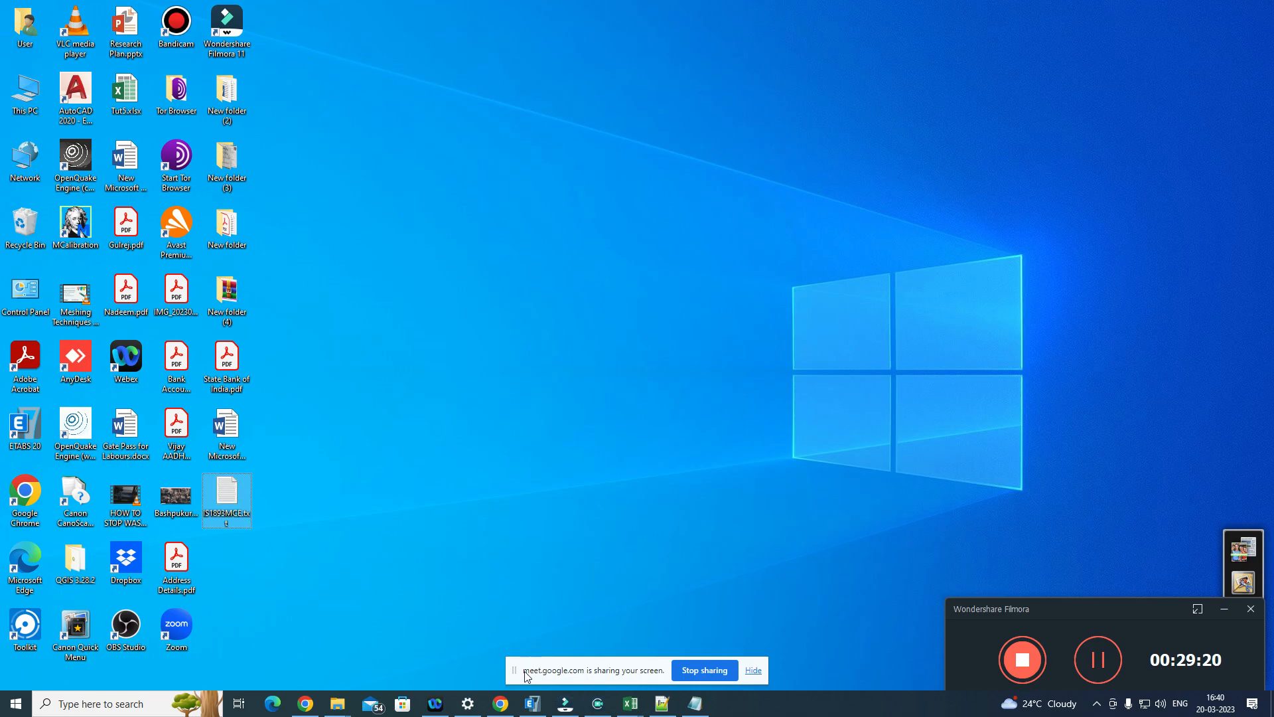
Step: Switch to the PEER database in Chrome, return to the Target Spectrum page and choose User Defined Spectrum as the model
{"action": "left_click", "coordinate": [501, 703]}
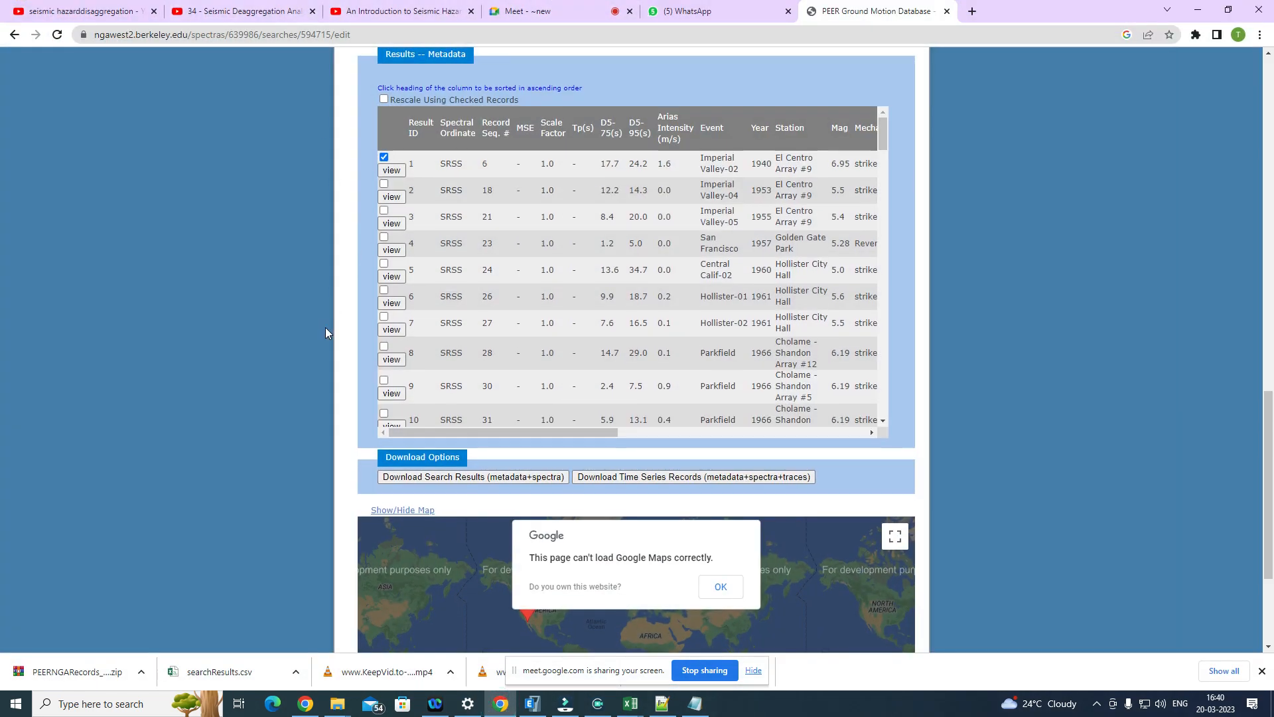
{"action": "scroll", "coordinate": [326, 332], "scroll_direction": "up", "scroll_amount": 15}
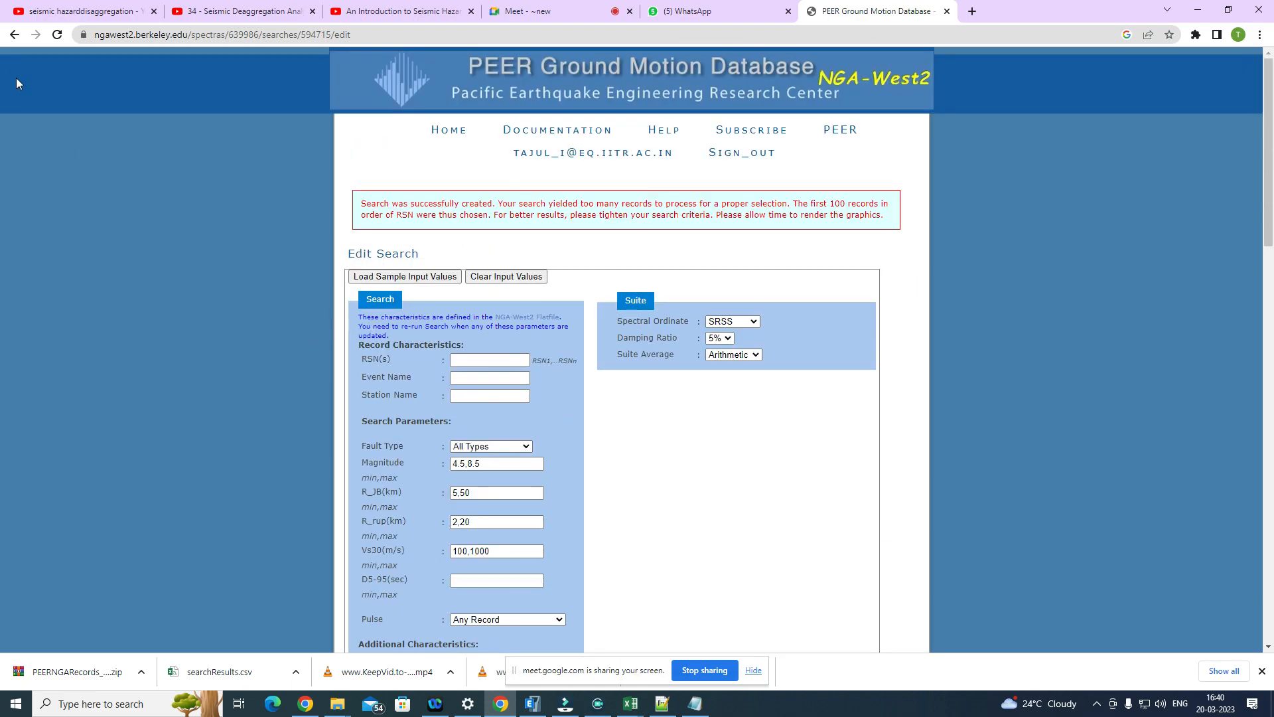
{"action": "left_click", "coordinate": [16, 35]}
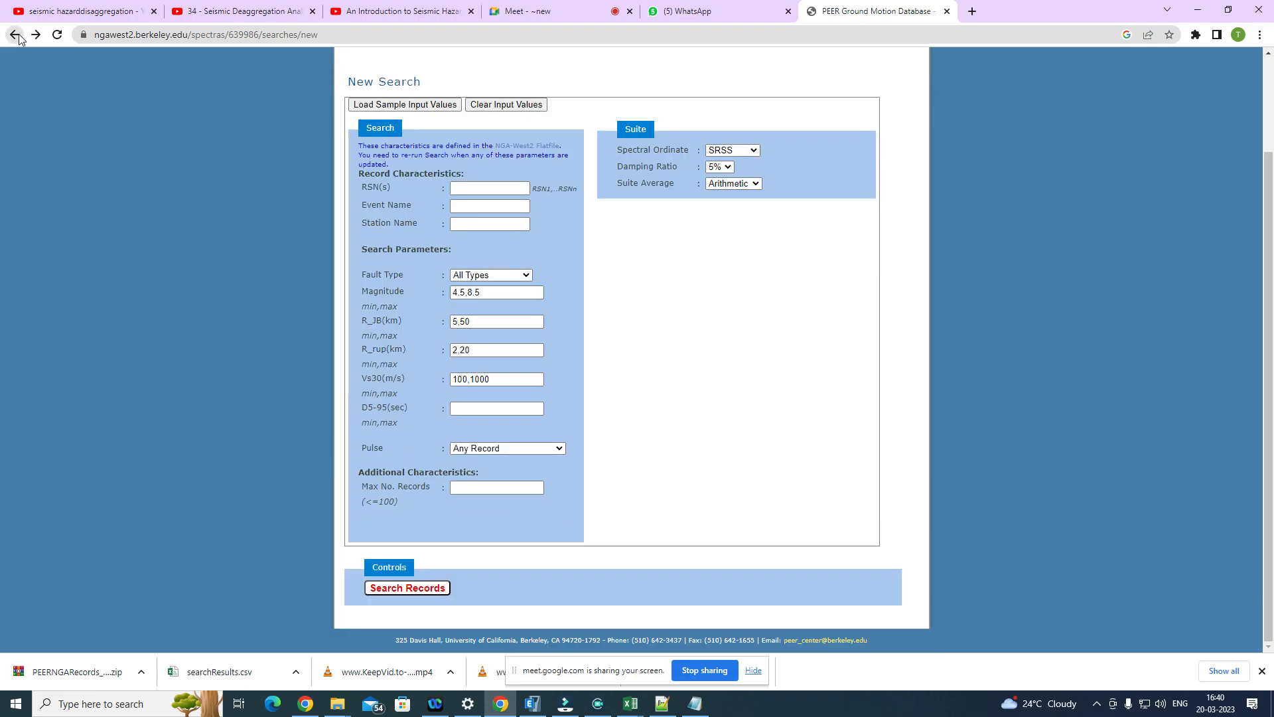
{"action": "left_click", "coordinate": [16, 35]}
{"action": "left_click", "coordinate": [561, 294]}
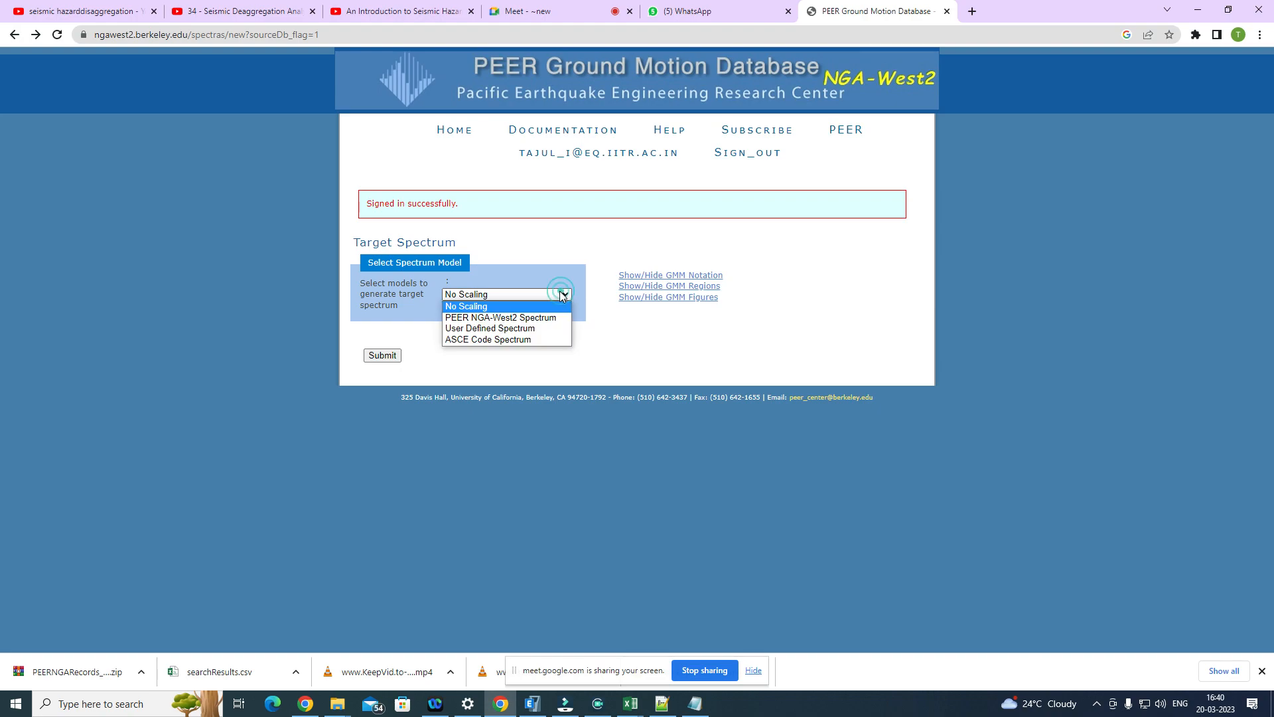
{"action": "left_click", "coordinate": [501, 329]}
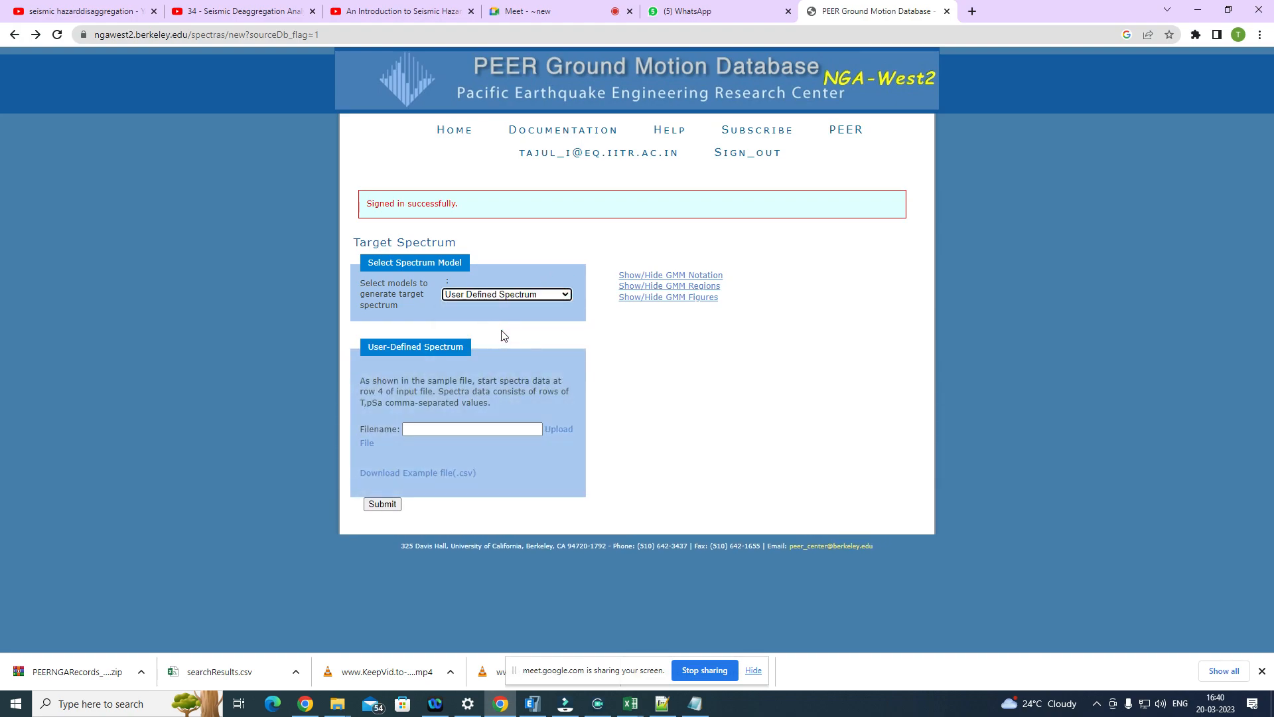
Step: Upload IS1893MCE.txt from the Desktop as the user-defined spectrum file
{"action": "left_click", "coordinate": [558, 430]}
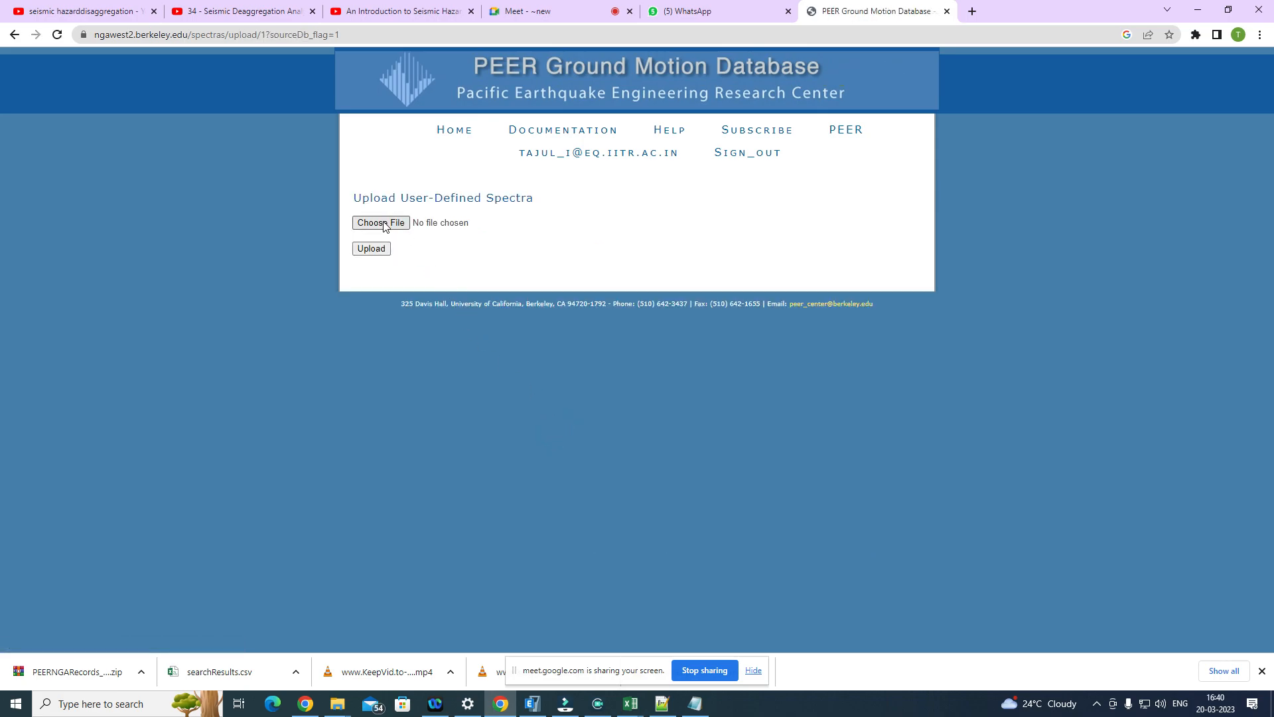
{"action": "left_click", "coordinate": [383, 224]}
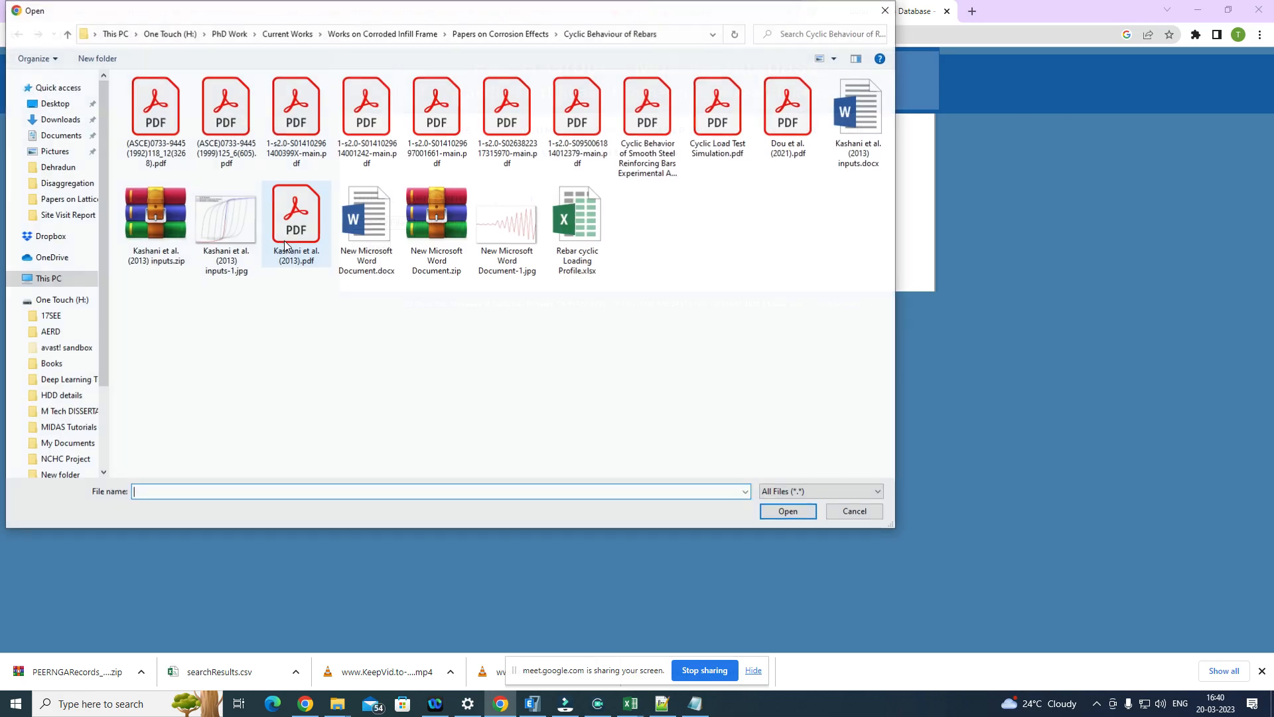
{"action": "left_click", "coordinate": [56, 104]}
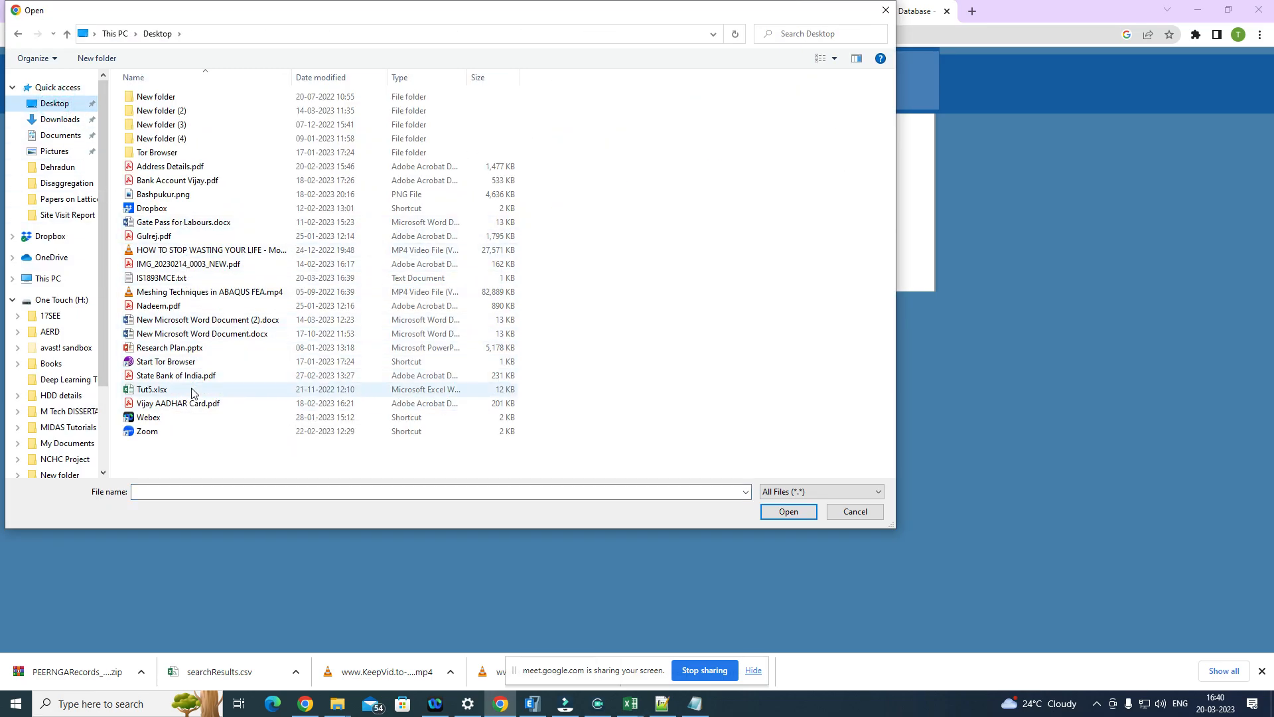
{"action": "left_click", "coordinate": [183, 280]}
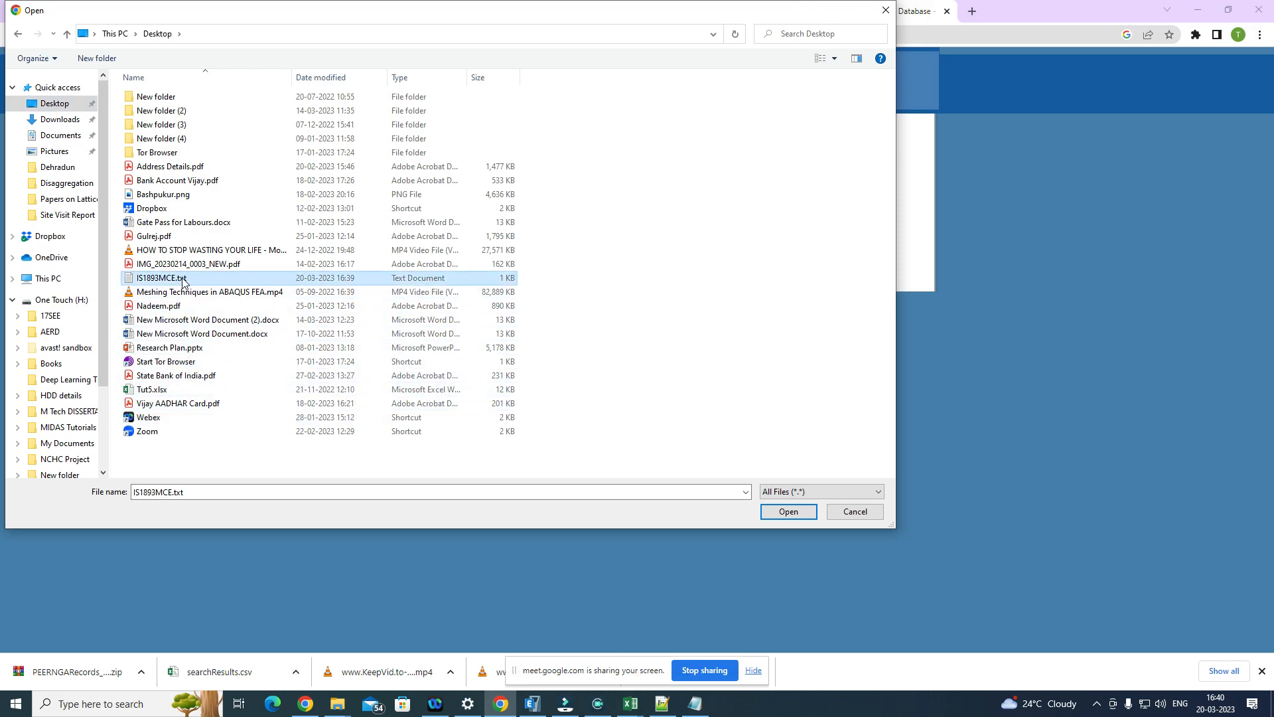
{"action": "left_click", "coordinate": [801, 512]}
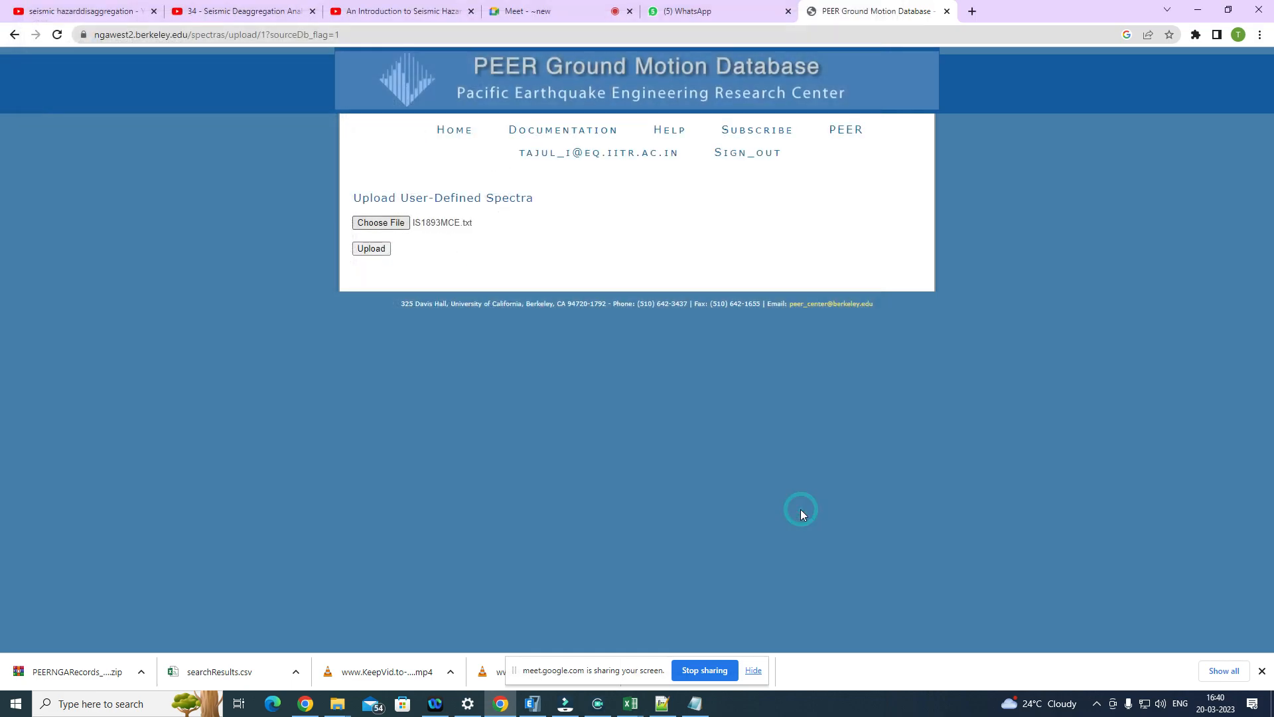
{"action": "left_click", "coordinate": [375, 250]}
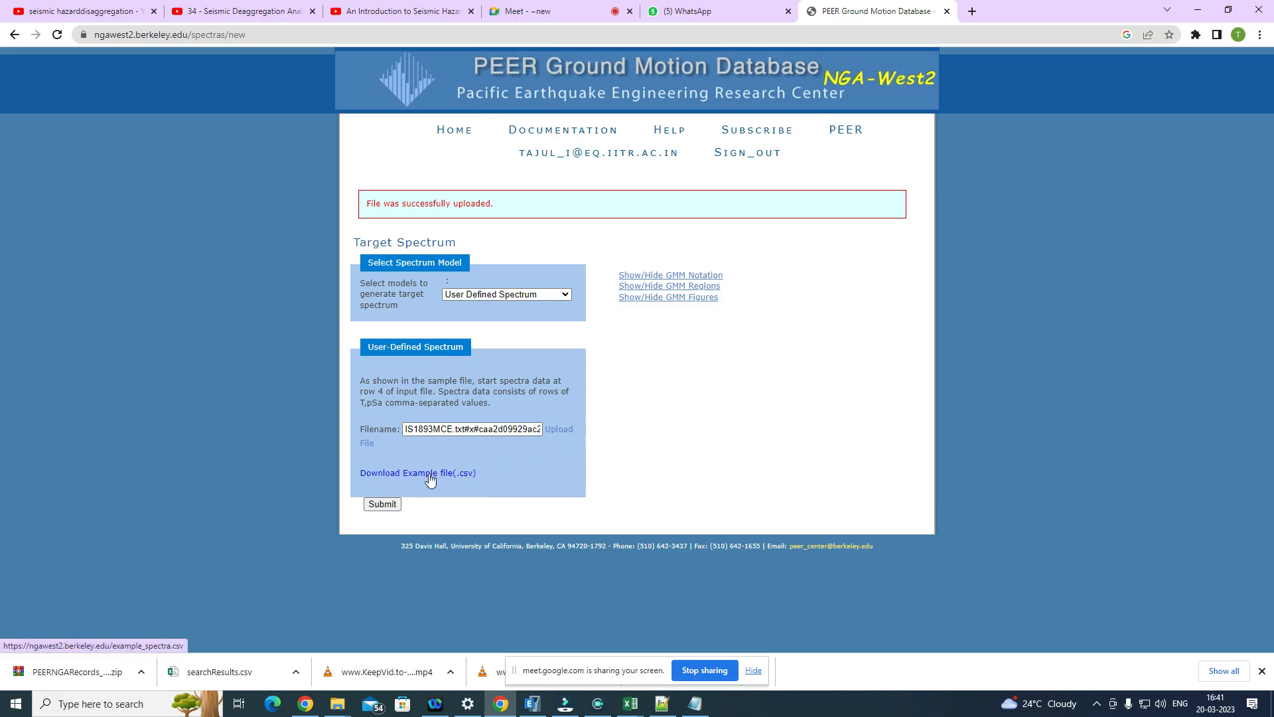
Step: Check the uploaded filename entry and replace it with a fresh upload of IS1893MCE.txt from the Desktop
{"action": "left_click", "coordinate": [507, 429]}
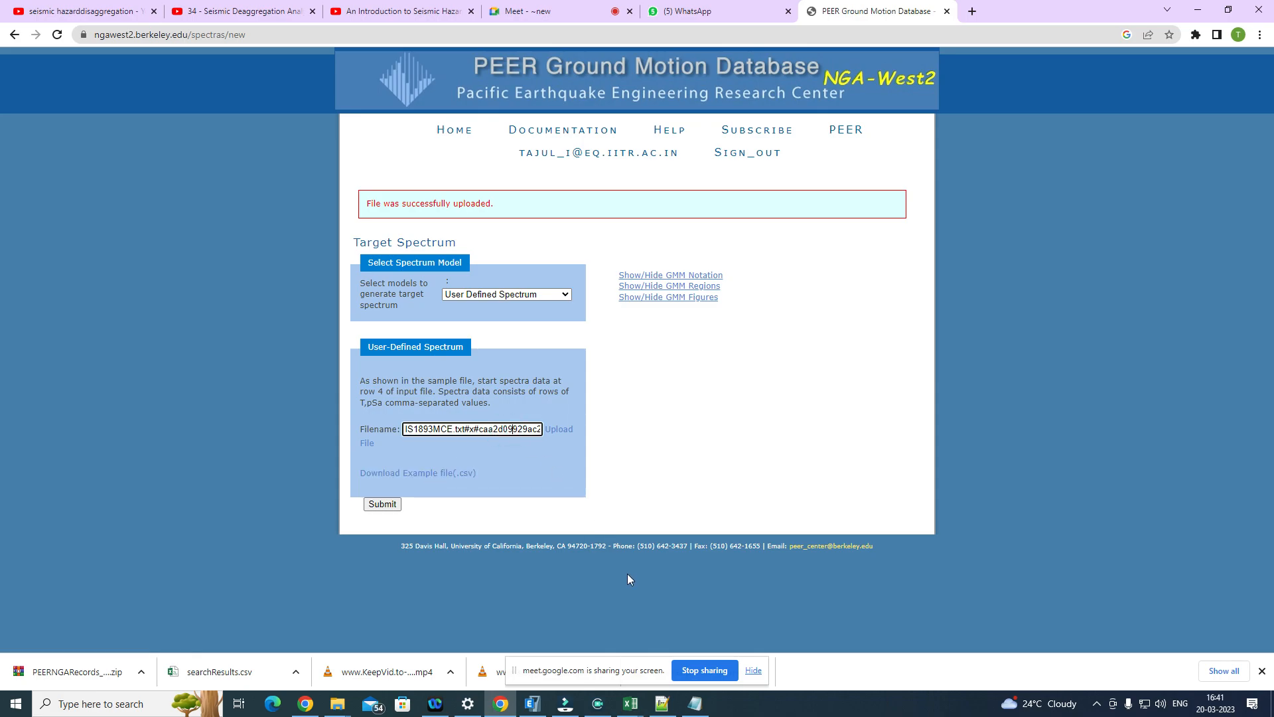
{"action": "key", "text": "Right"}
{"action": "key", "text": "Right"}
{"action": "key", "text": "Right"}
{"action": "key", "text": "Right"}
{"action": "key", "text": "Right"}
{"action": "key", "text": "Right"}
{"action": "key", "text": "Right"}
{"action": "key", "text": "Right"}
{"action": "key", "text": "Right"}
{"action": "key", "text": "Right"}
{"action": "key", "text": "Right"}
{"action": "key", "text": "Right"}
{"action": "key", "text": "Right"}
{"action": "key", "text": "Right"}
{"action": "key", "text": "Right"}
{"action": "key", "text": "Right"}
{"action": "key", "text": "Right"}
{"action": "key", "text": "Right"}
{"action": "key", "text": "Right"}
{"action": "key", "text": "Right"}
{"action": "left_click", "coordinate": [558, 430]}
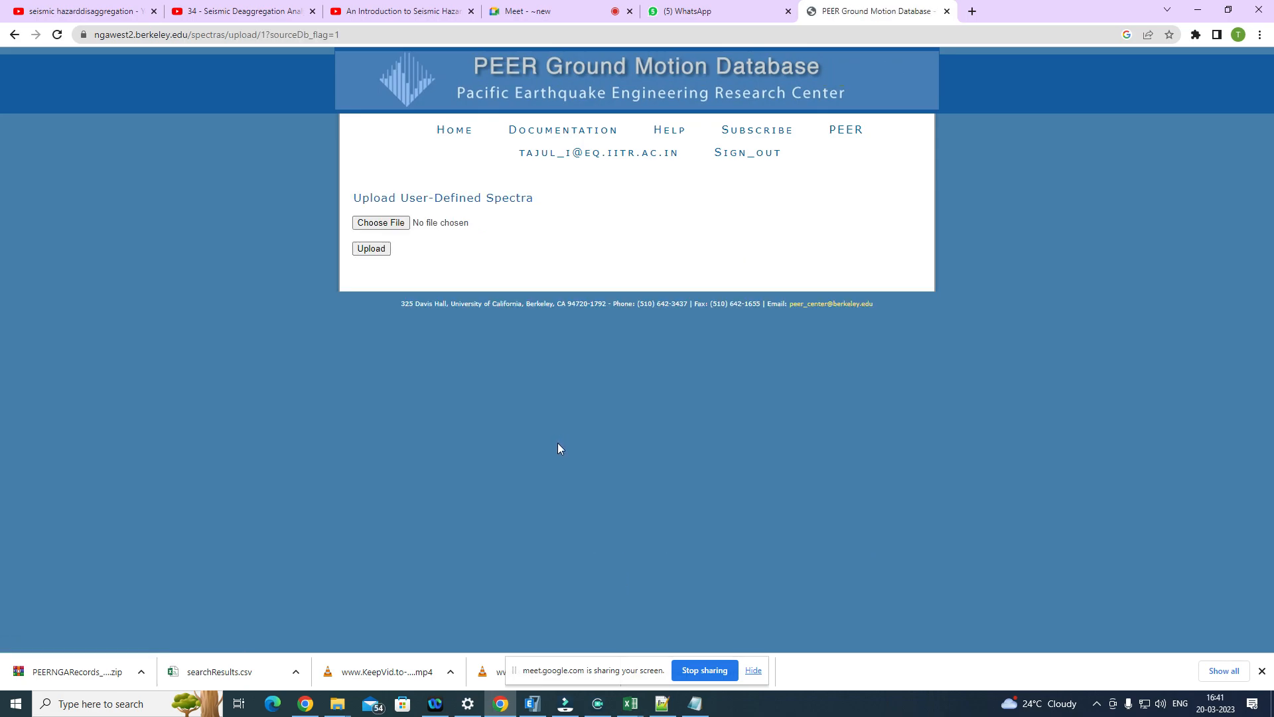
{"action": "left_click", "coordinate": [406, 222]}
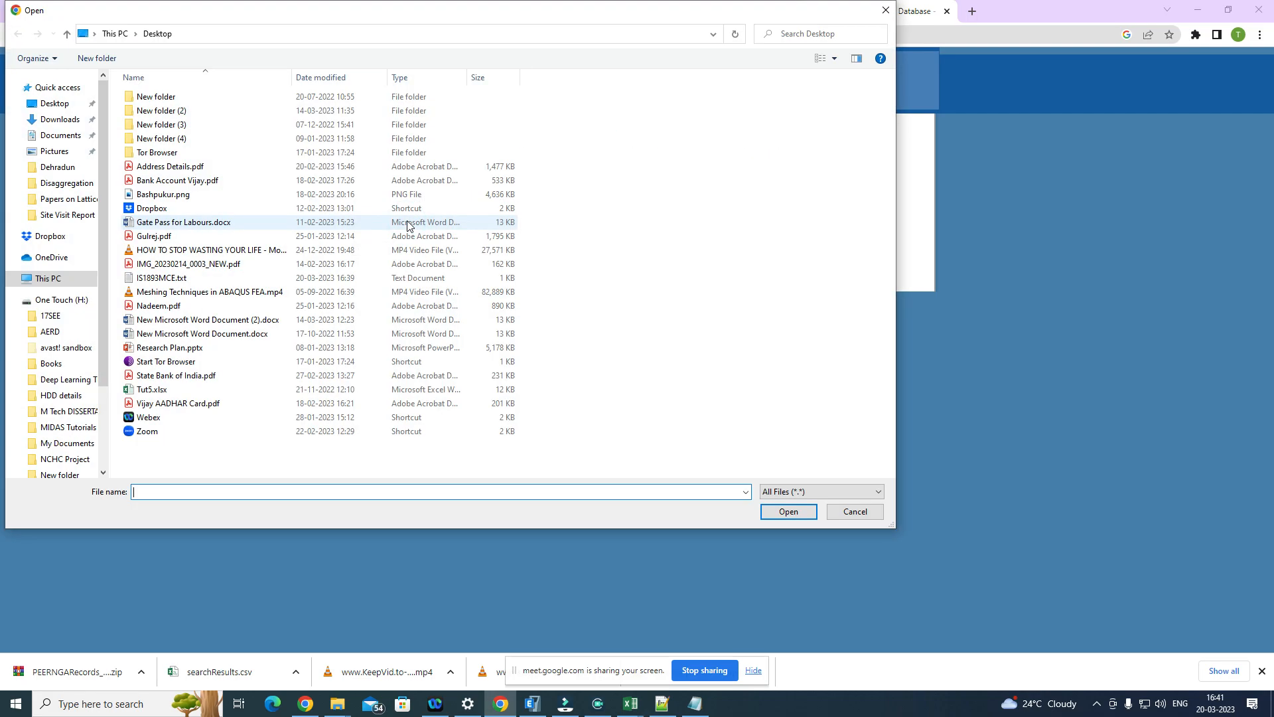
{"action": "left_click", "coordinate": [171, 279]}
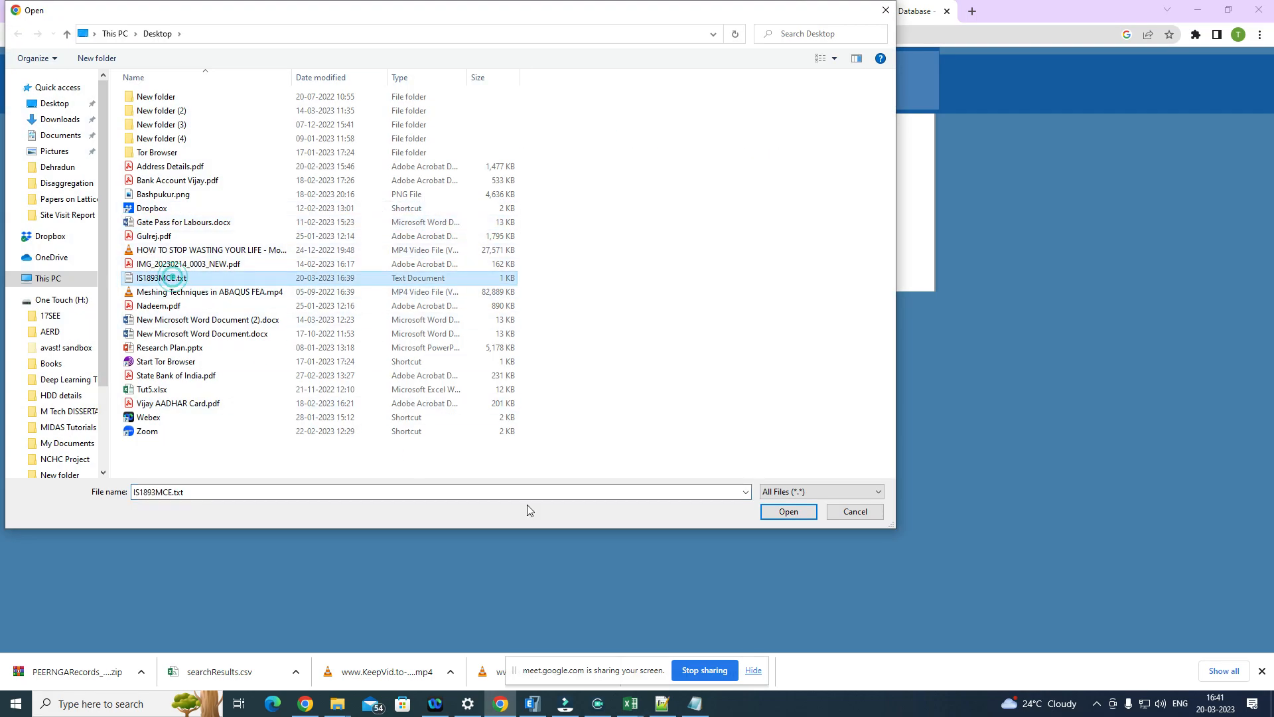
{"action": "left_click", "coordinate": [789, 512]}
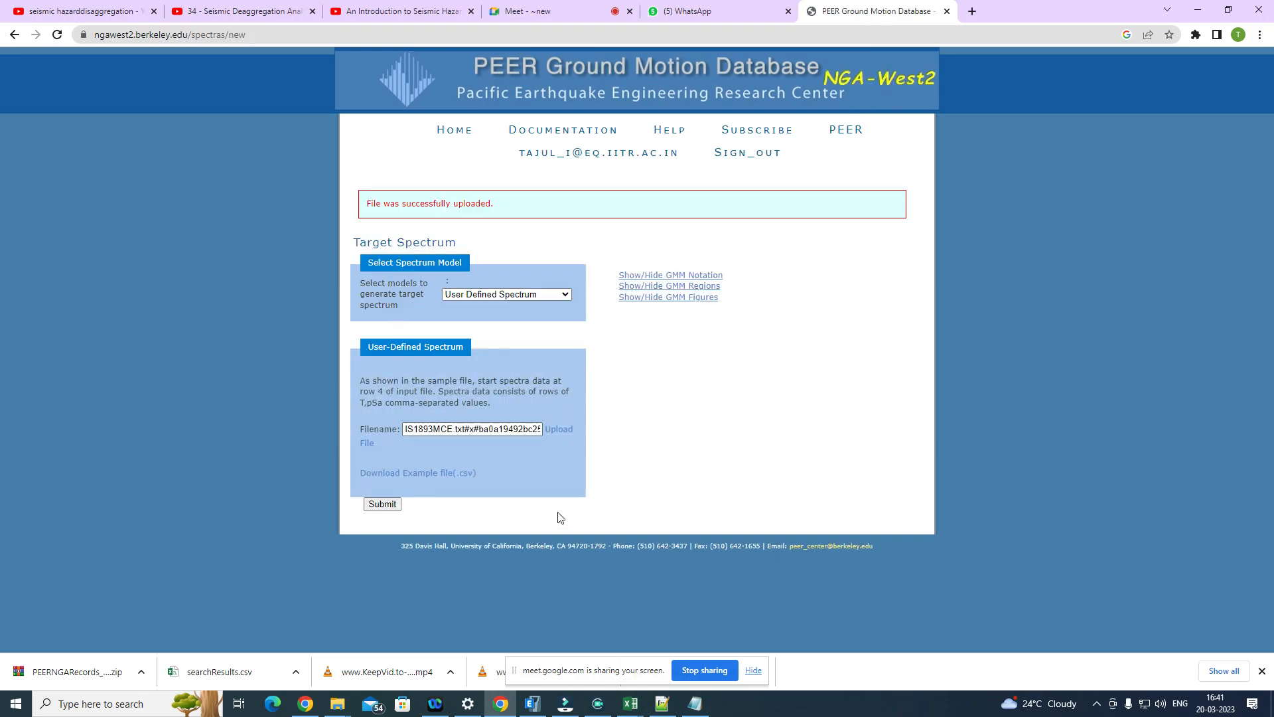
Step: Submit the user-defined target spectrum and examine the Edit Spectra page for the plotted spectrum and input format notes
{"action": "left_click", "coordinate": [393, 503]}
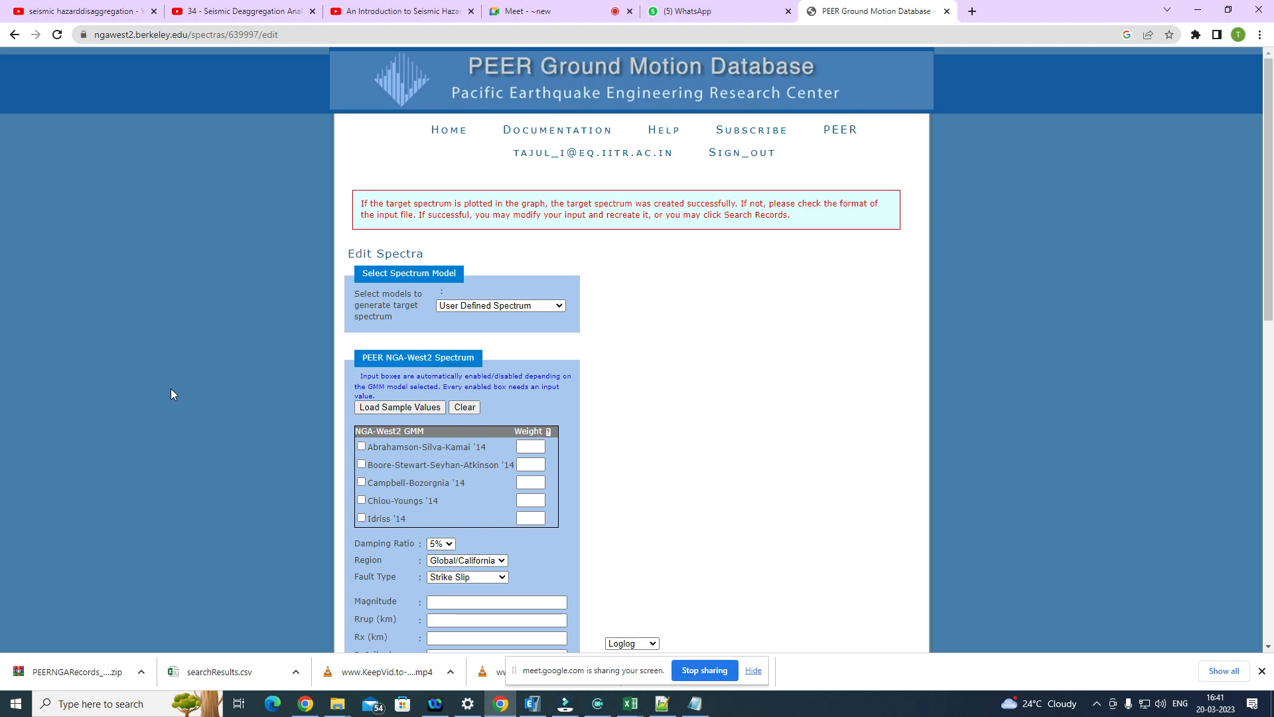
{"action": "scroll", "coordinate": [172, 394], "scroll_direction": "down", "scroll_amount": 3}
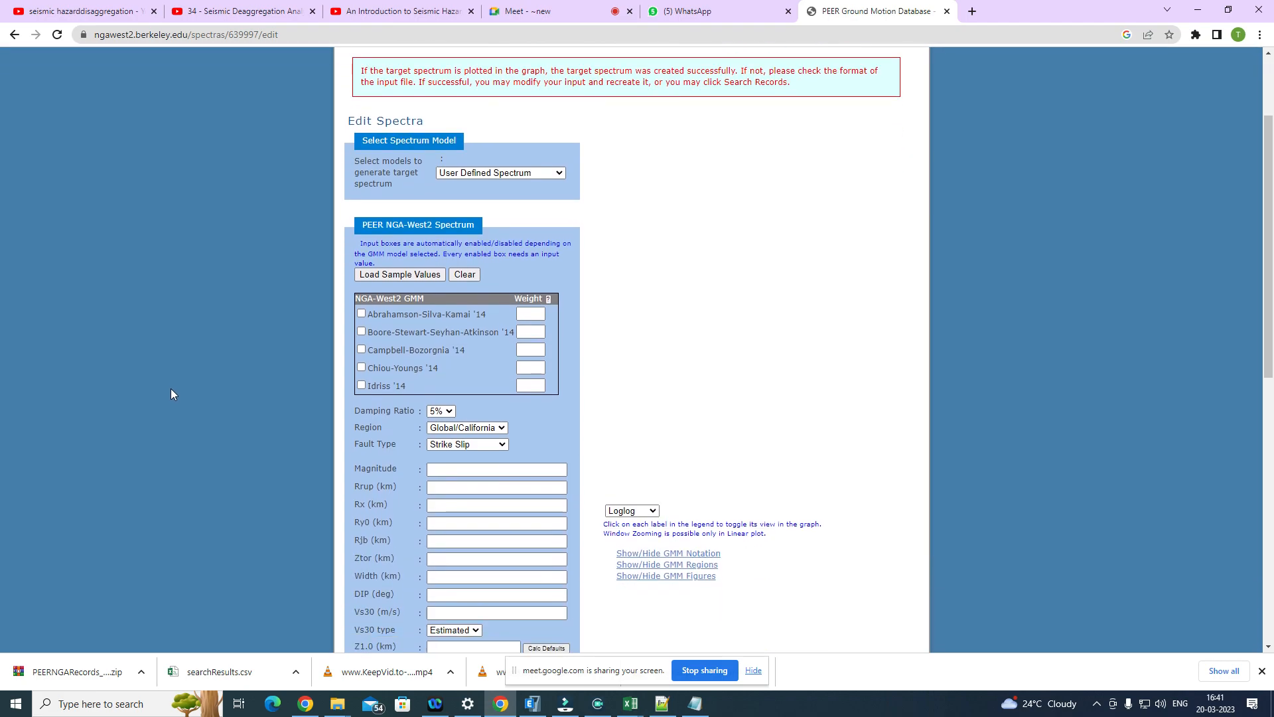
{"action": "scroll", "coordinate": [171, 394], "scroll_direction": "down", "scroll_amount": 7}
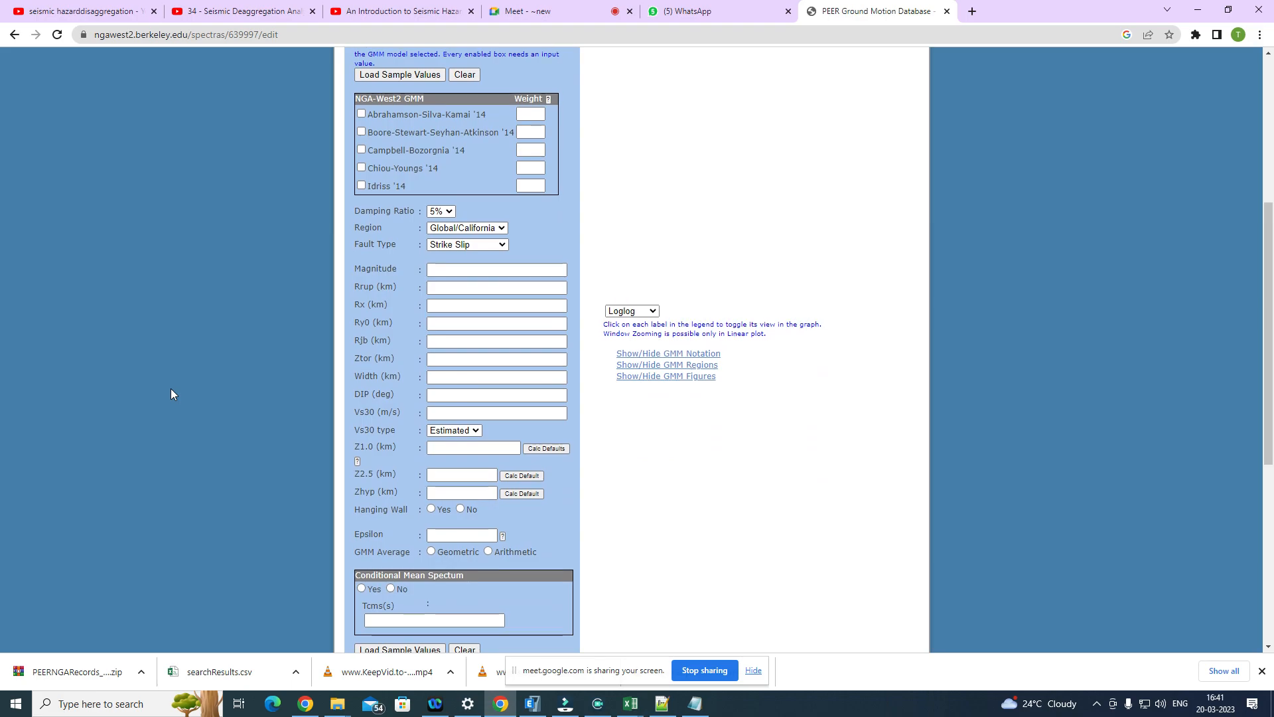
{"action": "scroll", "coordinate": [170, 393], "scroll_direction": "up", "scroll_amount": 10}
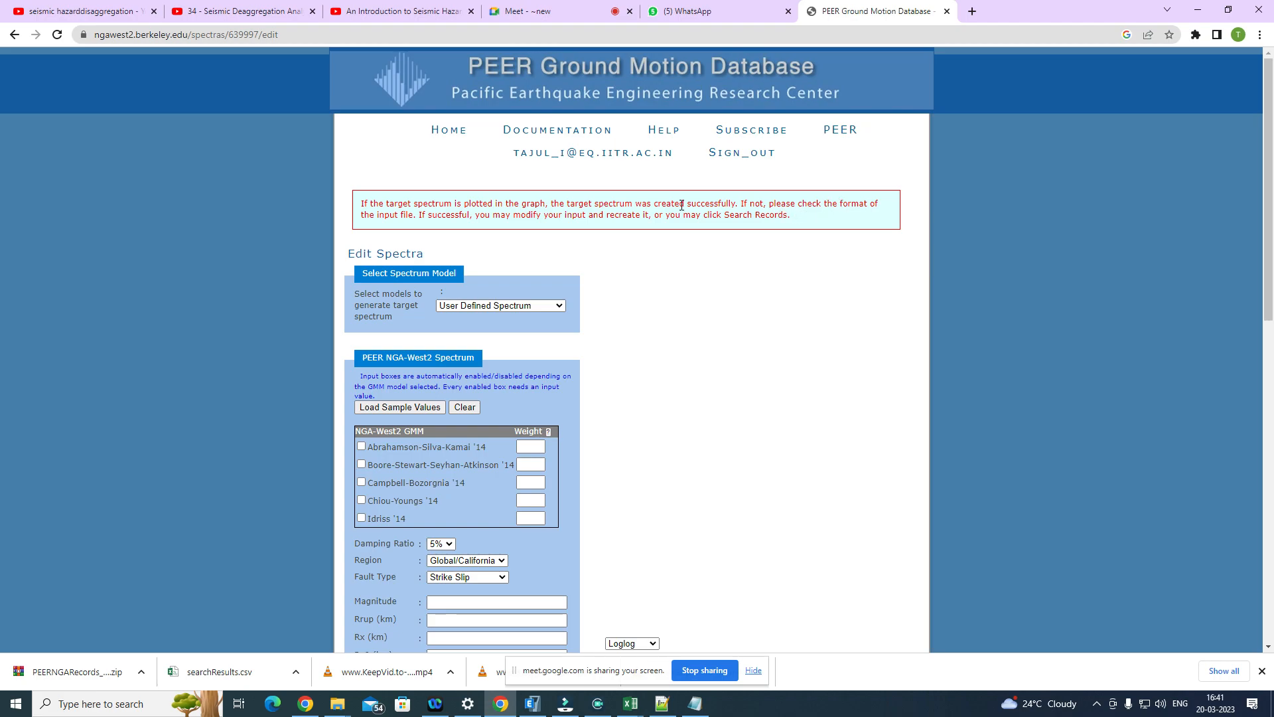
{"action": "scroll", "coordinate": [761, 355], "scroll_direction": "down", "scroll_amount": 10}
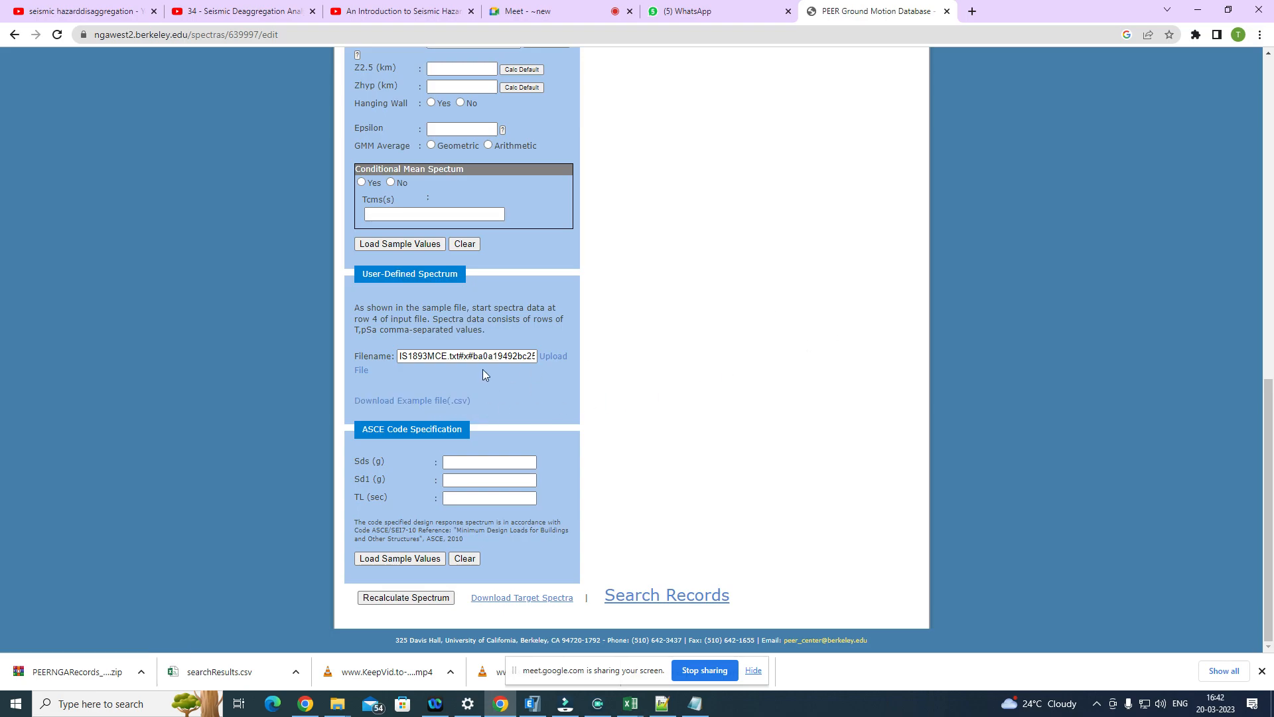
Step: Create a new Excel worksheet on the desktop named IS1893MCE.xlsx and open it
{"action": "left_click", "coordinate": [1198, 10]}
{"action": "right_click", "coordinate": [459, 177]}
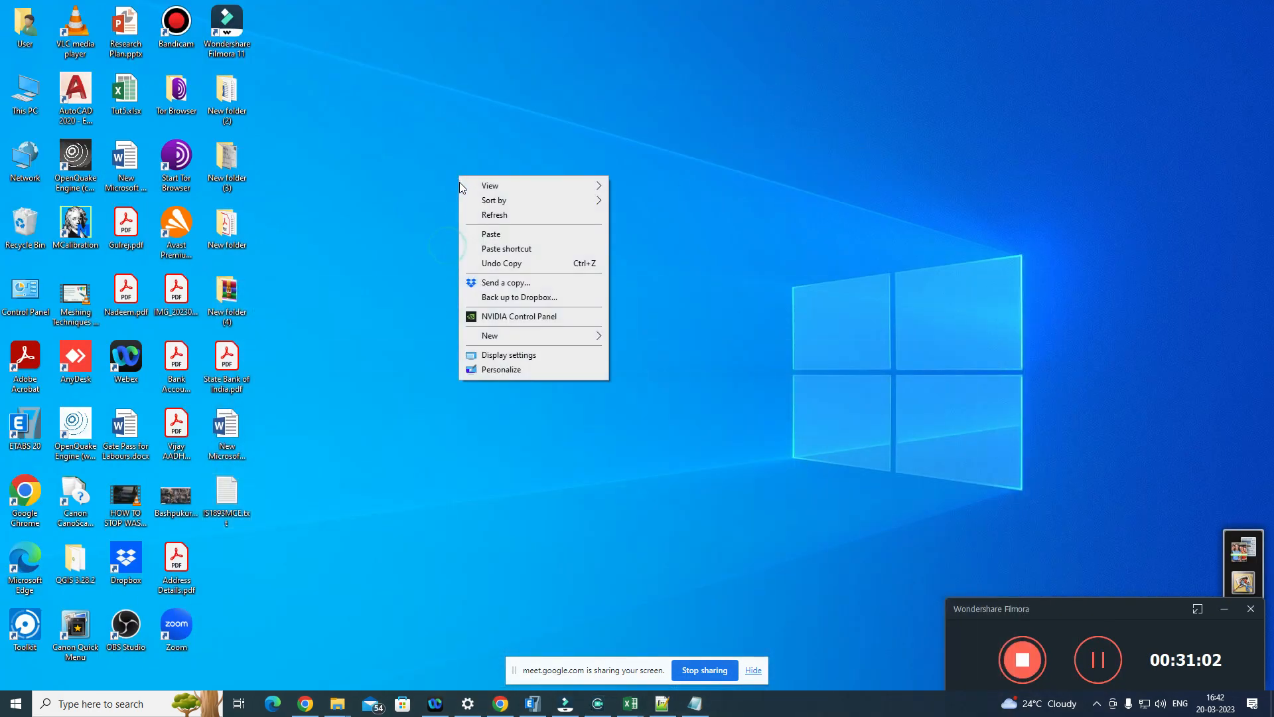
{"action": "mouse_move", "coordinate": [542, 340]}
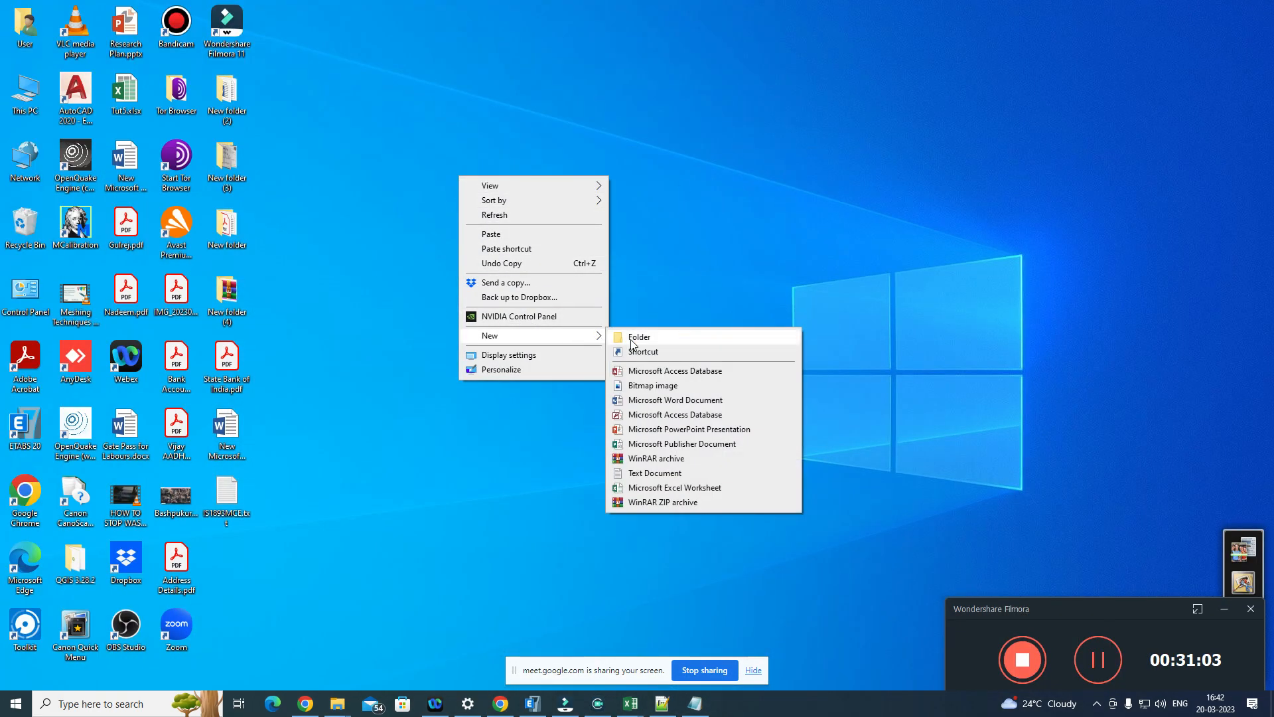
{"action": "left_click", "coordinate": [685, 489]}
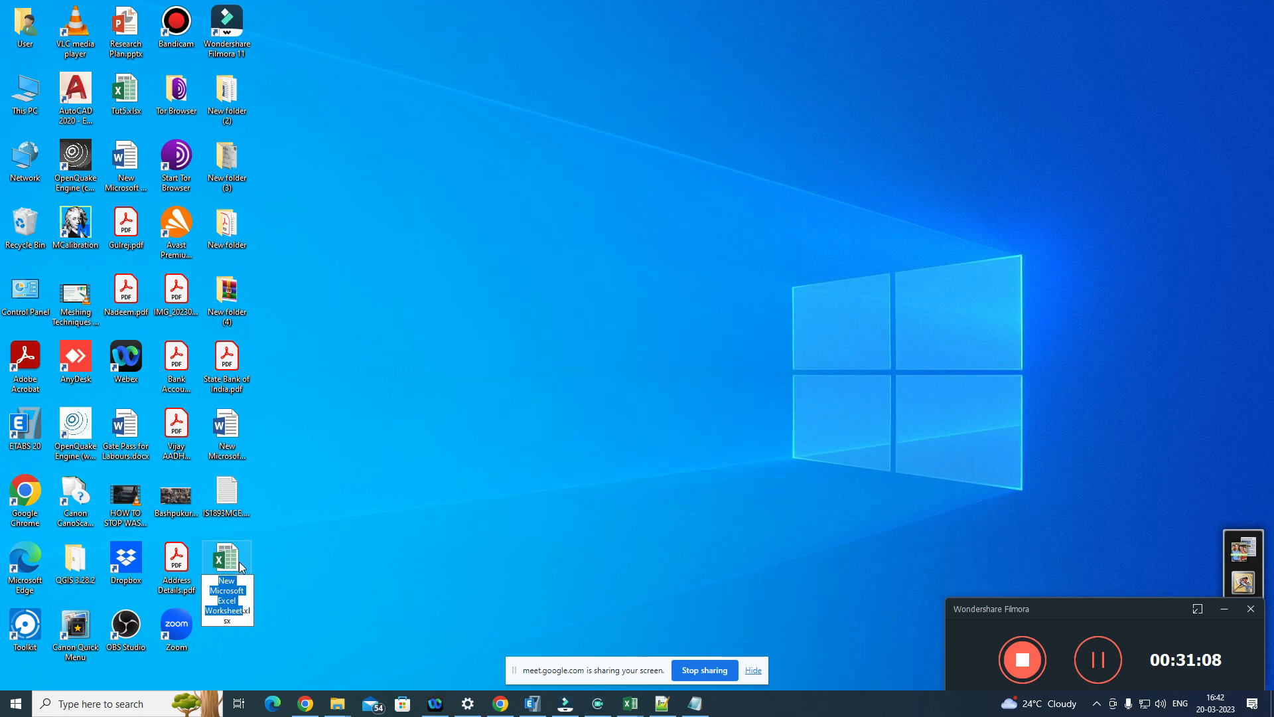
{"action": "type", "text": "IS1"}
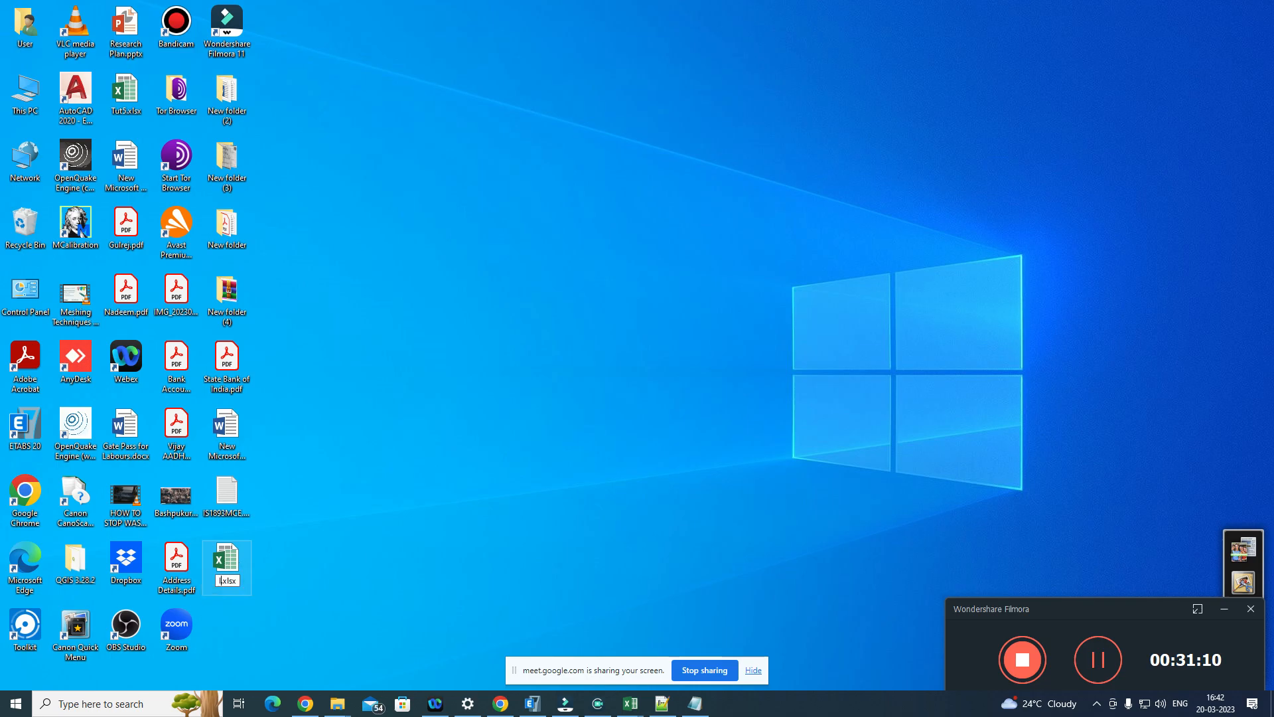
{"action": "type", "text": "893MCE"}
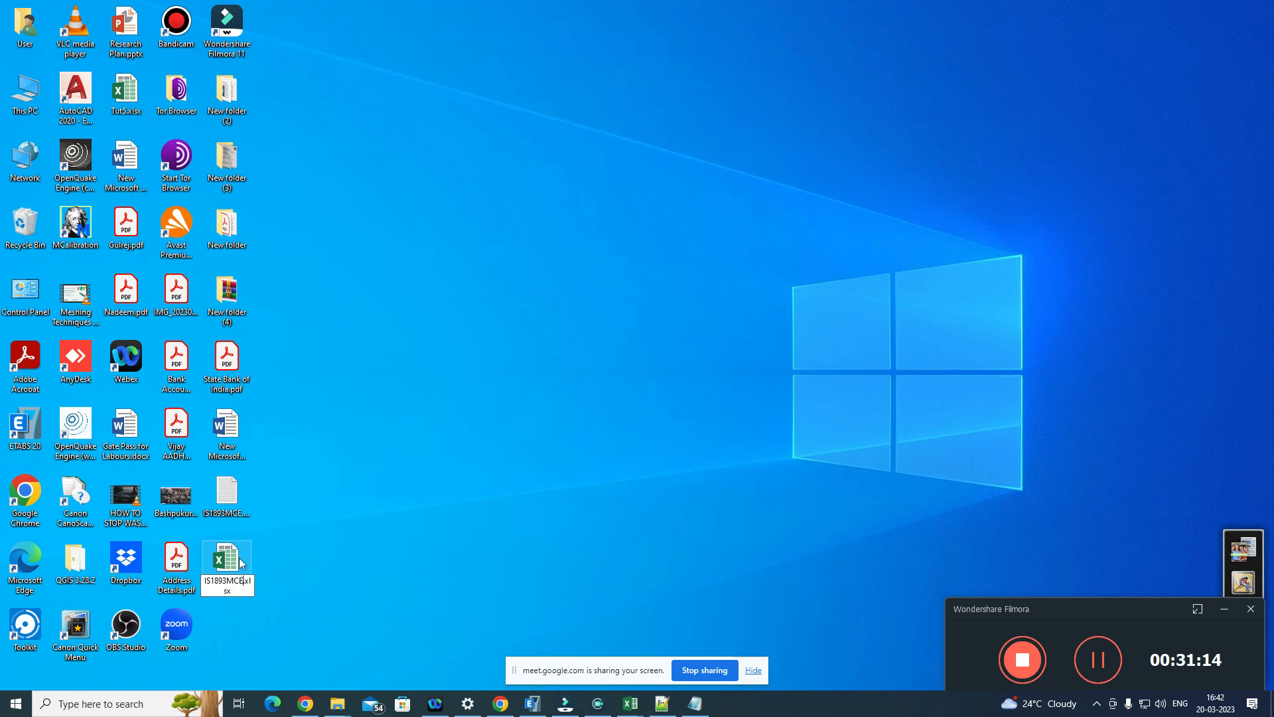
{"action": "key", "text": "Return"}
{"action": "double_click", "coordinate": [242, 563]}
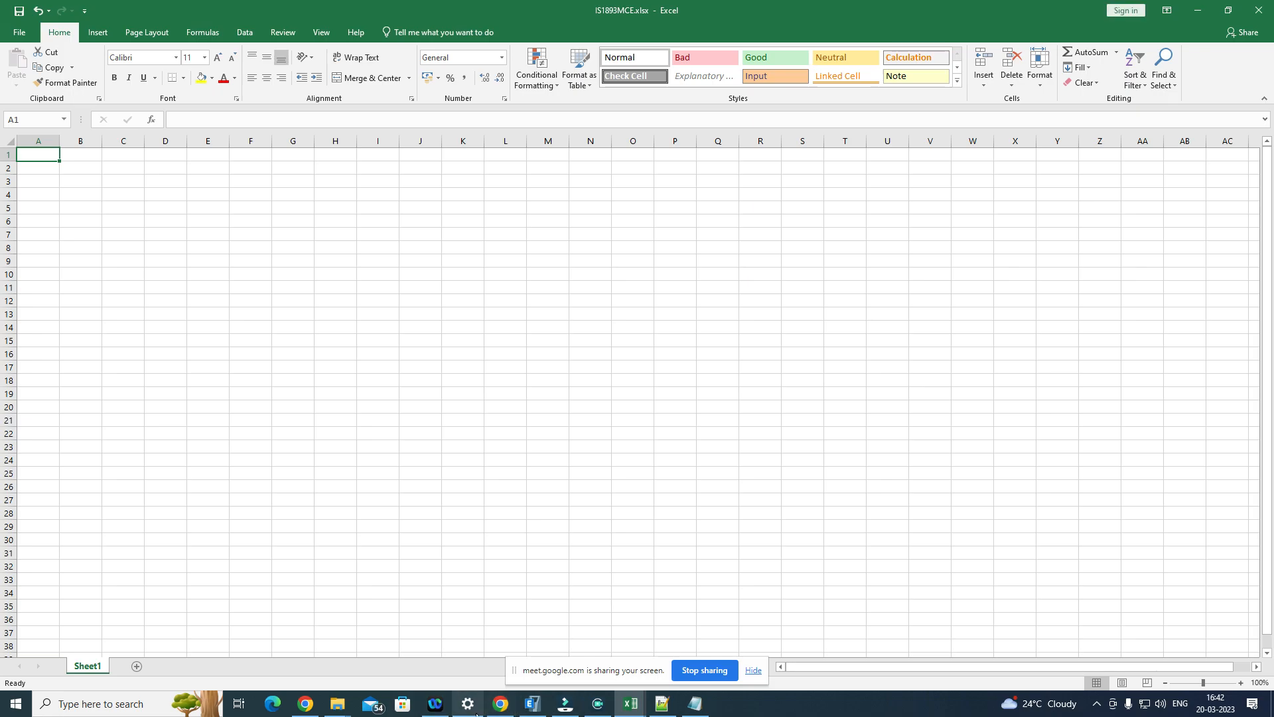
Step: Copy the MCE Code Spectra values I9:J35 from the output-688-hazard_uhs-mean_137 workbook into IS1893MCE.xlsx starting at cell A1
{"action": "left_click", "coordinate": [1198, 10]}
{"action": "left_click_drag", "start_coordinate": [380, 256], "coordinate": [429, 607]}
{"action": "key", "text": "ctrl+c"}
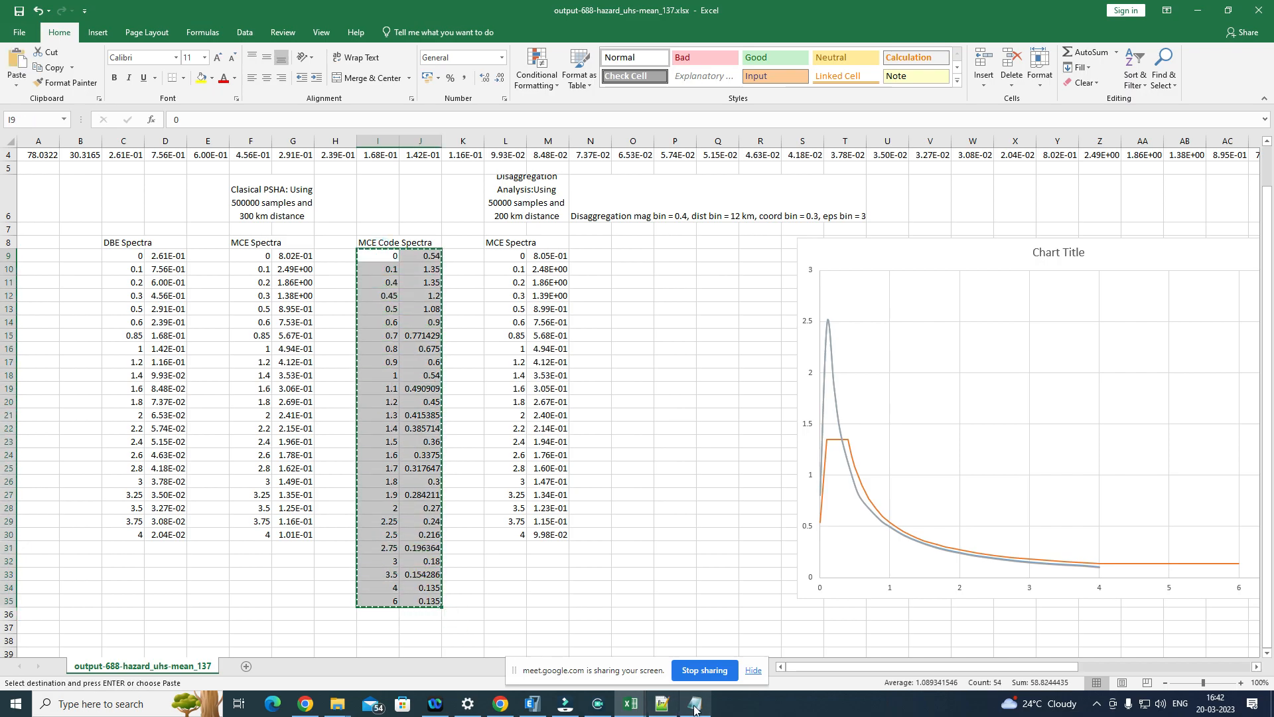
{"action": "mouse_move", "coordinate": [641, 708]}
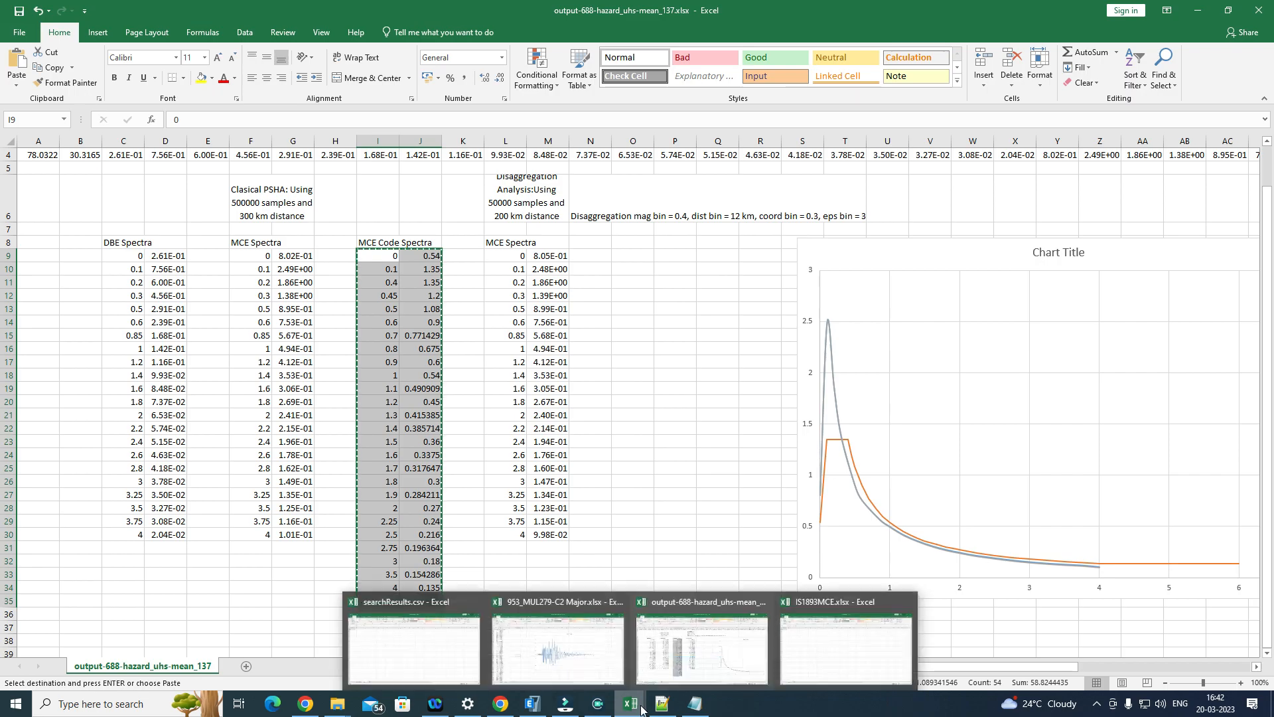
{"action": "left_click", "coordinate": [806, 653]}
{"action": "key", "text": "ctrl+v"}
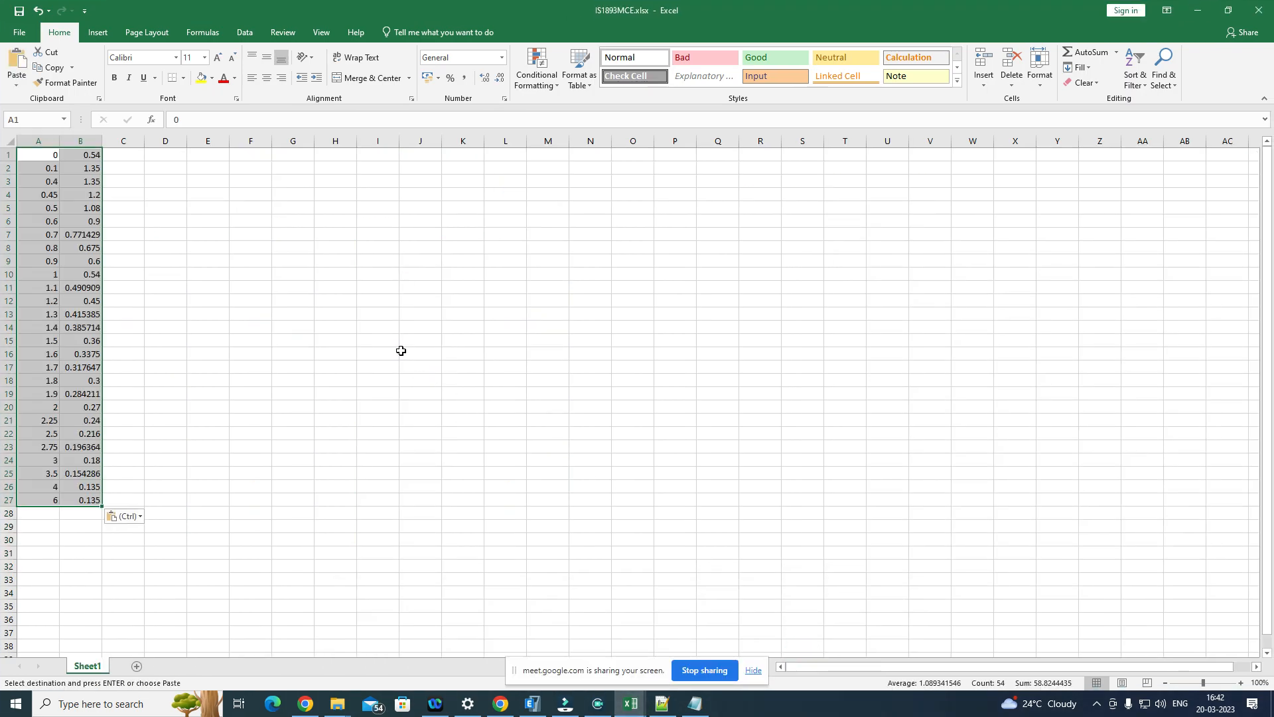
{"action": "left_click", "coordinate": [217, 350]}
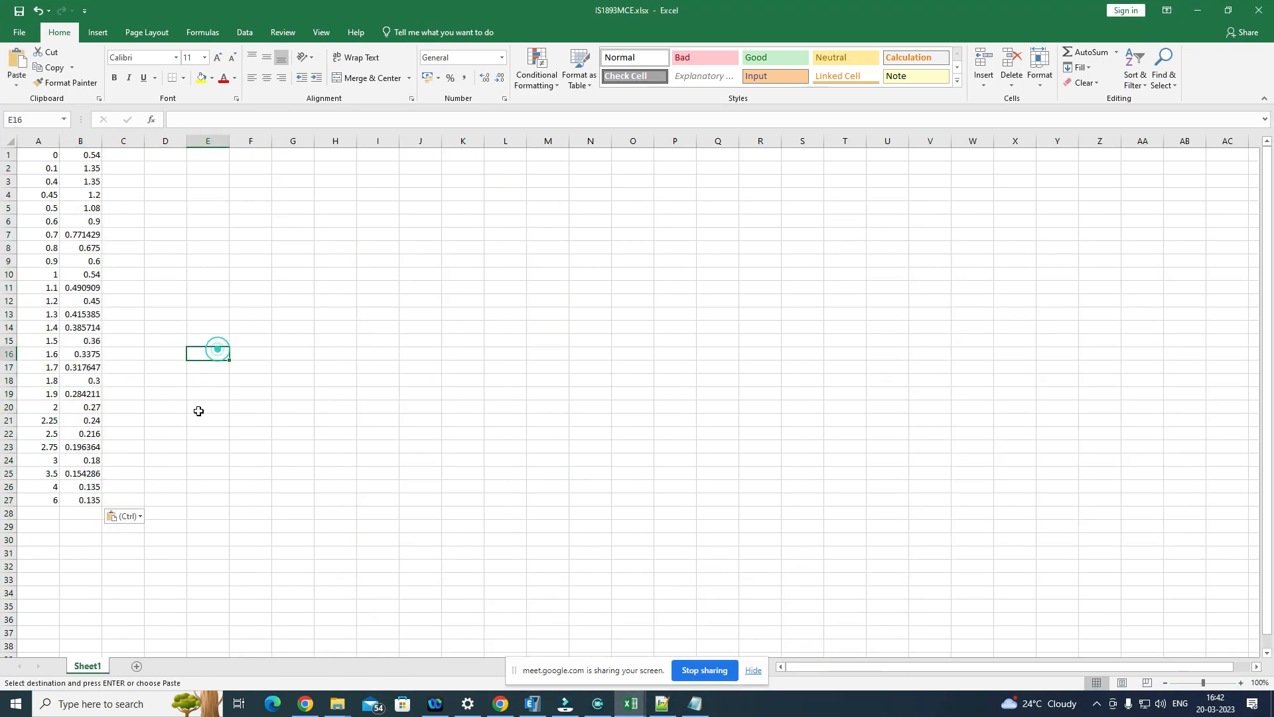
Step: Save the worksheet to the Desktop as IS1893MCE.csv in CSV UTF-8 (Comma delimited) format and close it
{"action": "left_click", "coordinate": [20, 32]}
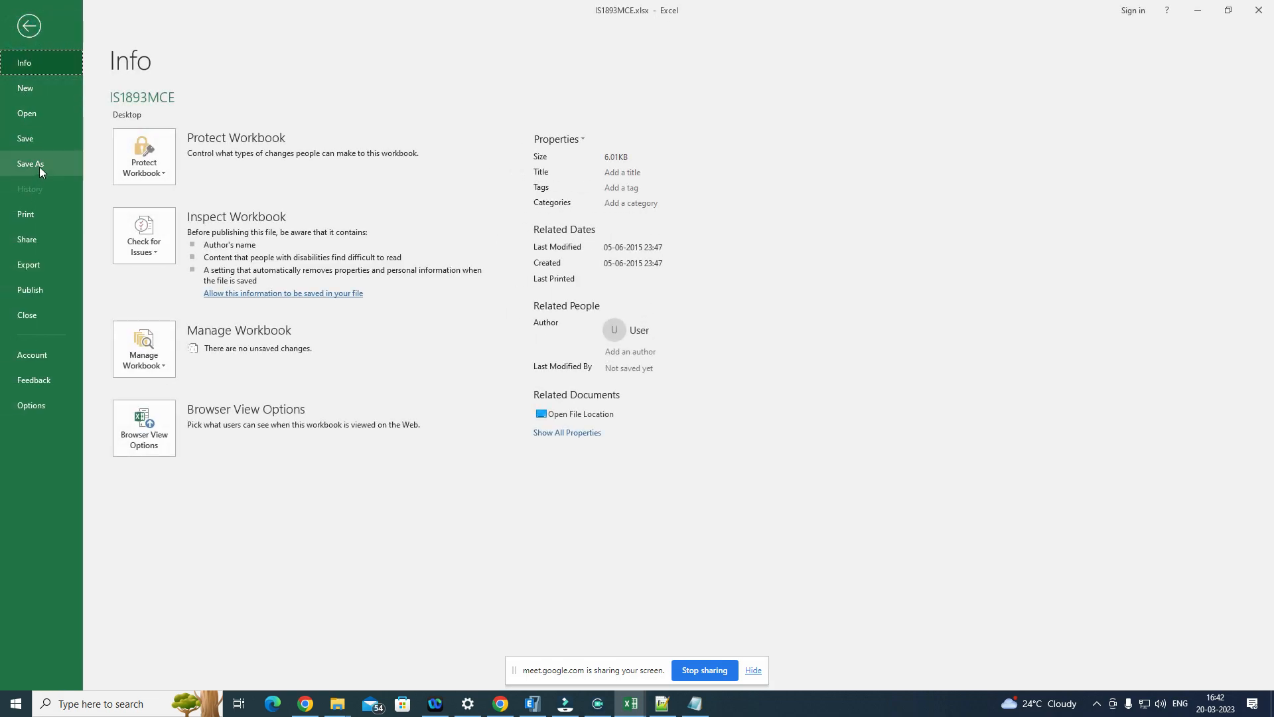
{"action": "left_click", "coordinate": [39, 165]}
{"action": "left_click", "coordinate": [422, 124]}
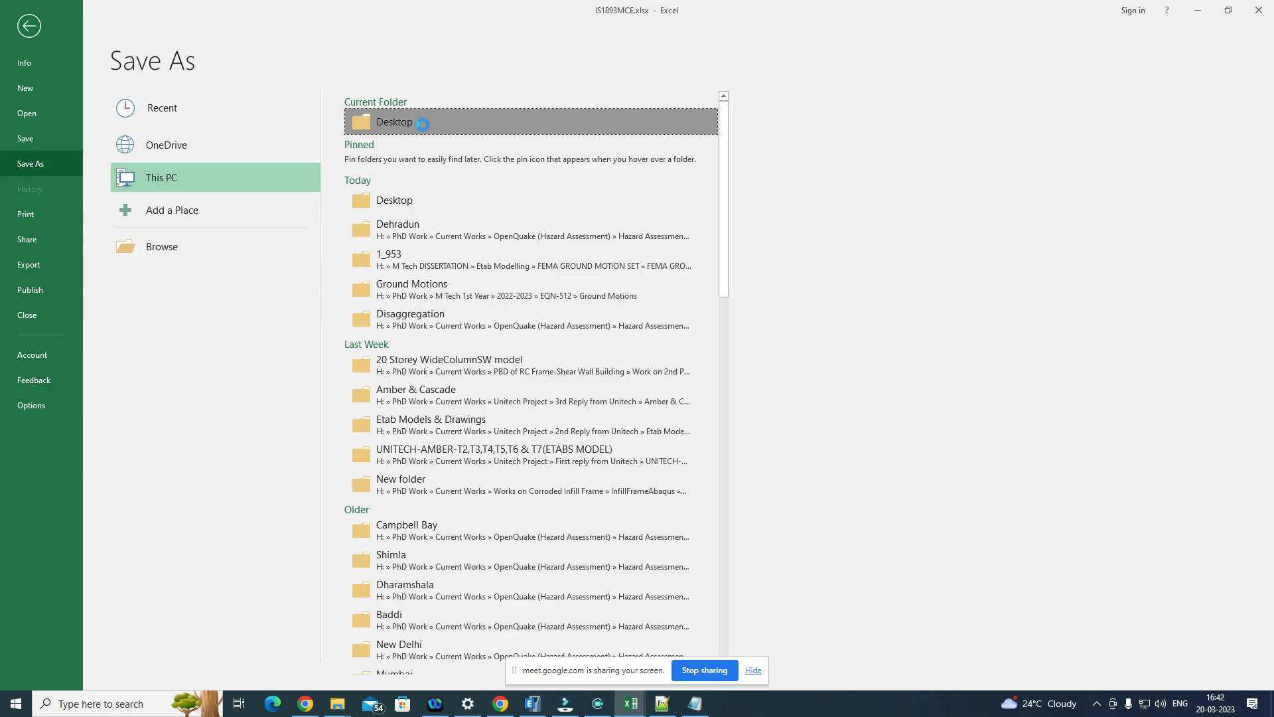
{"action": "left_click", "coordinate": [133, 284]}
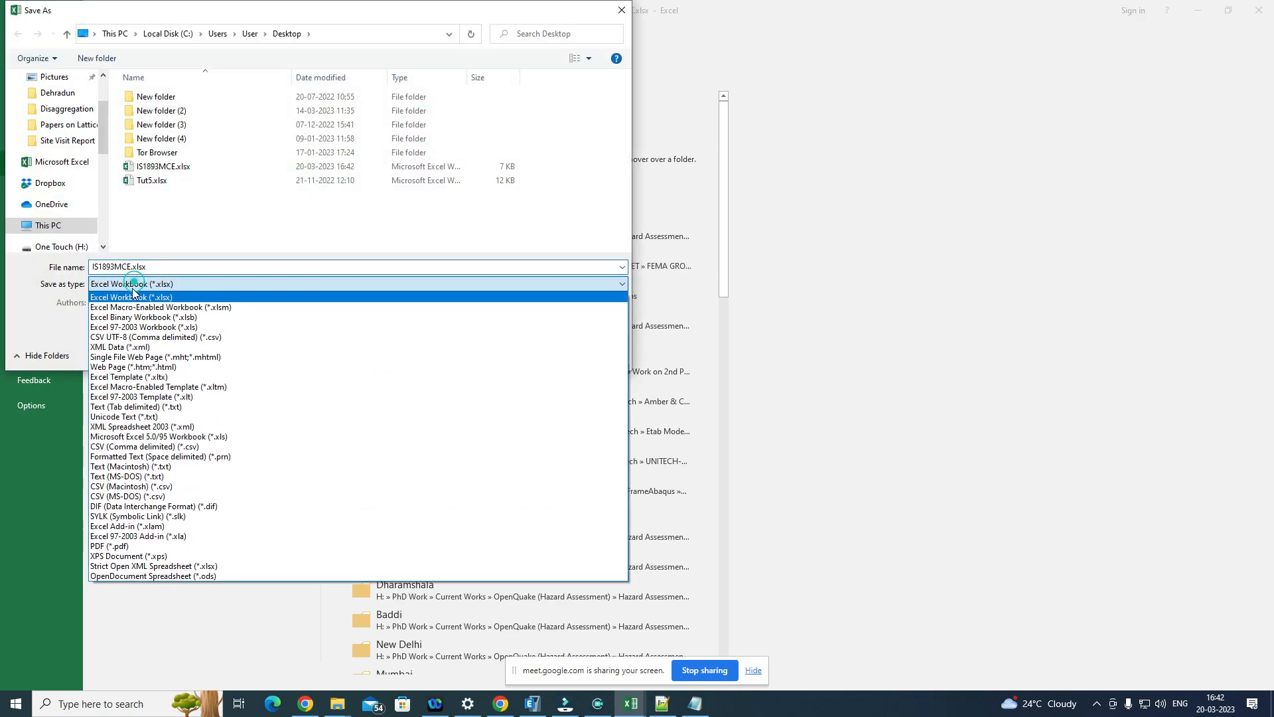
{"action": "left_click", "coordinate": [220, 338]}
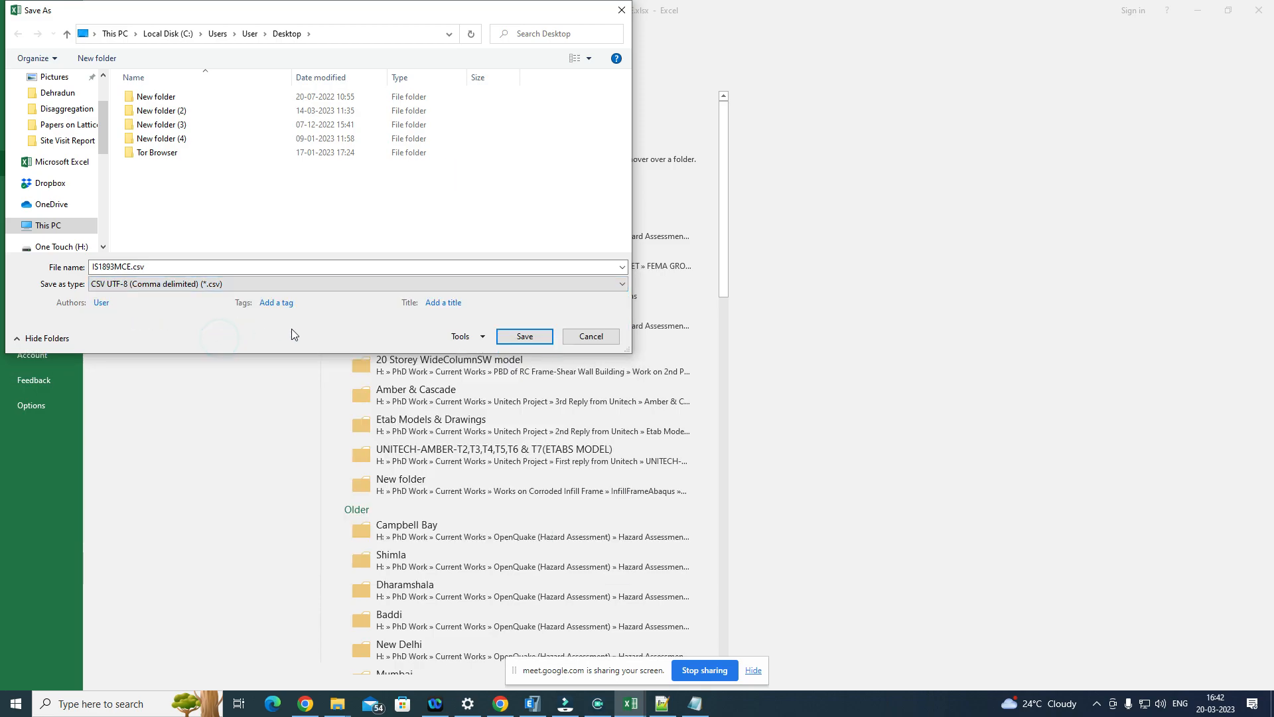
{"action": "left_click", "coordinate": [524, 336]}
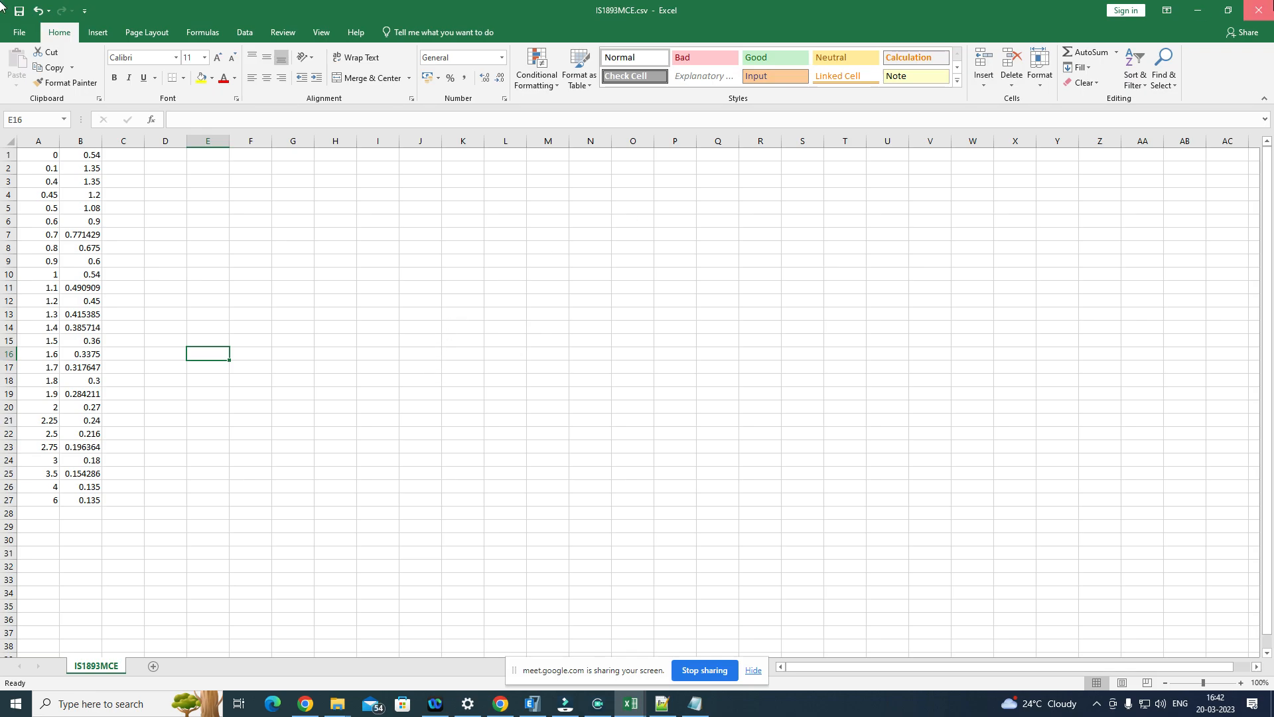
{"action": "left_click", "coordinate": [1259, 10]}
Step: Open IS1893MCE.csv from the desktop to check its contents, and close it again
{"action": "left_click", "coordinate": [1201, 11]}
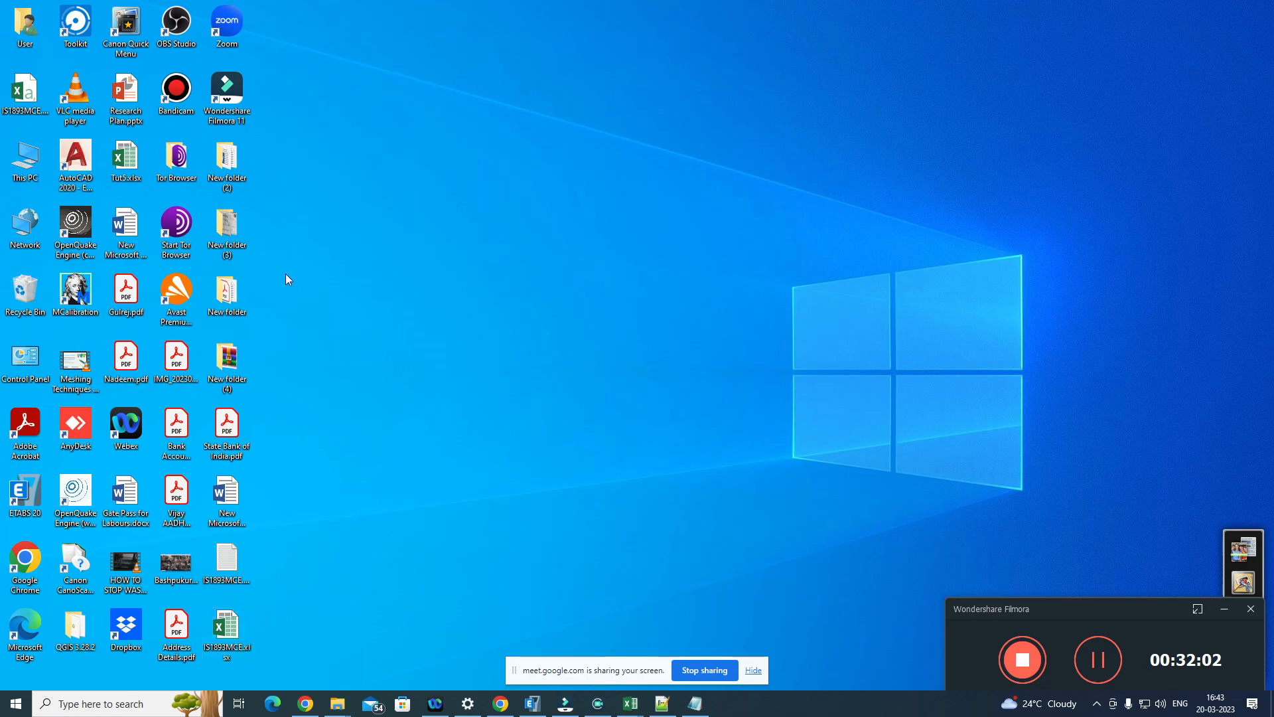
{"action": "left_click", "coordinate": [24, 92]}
{"action": "double_click", "coordinate": [23, 91]}
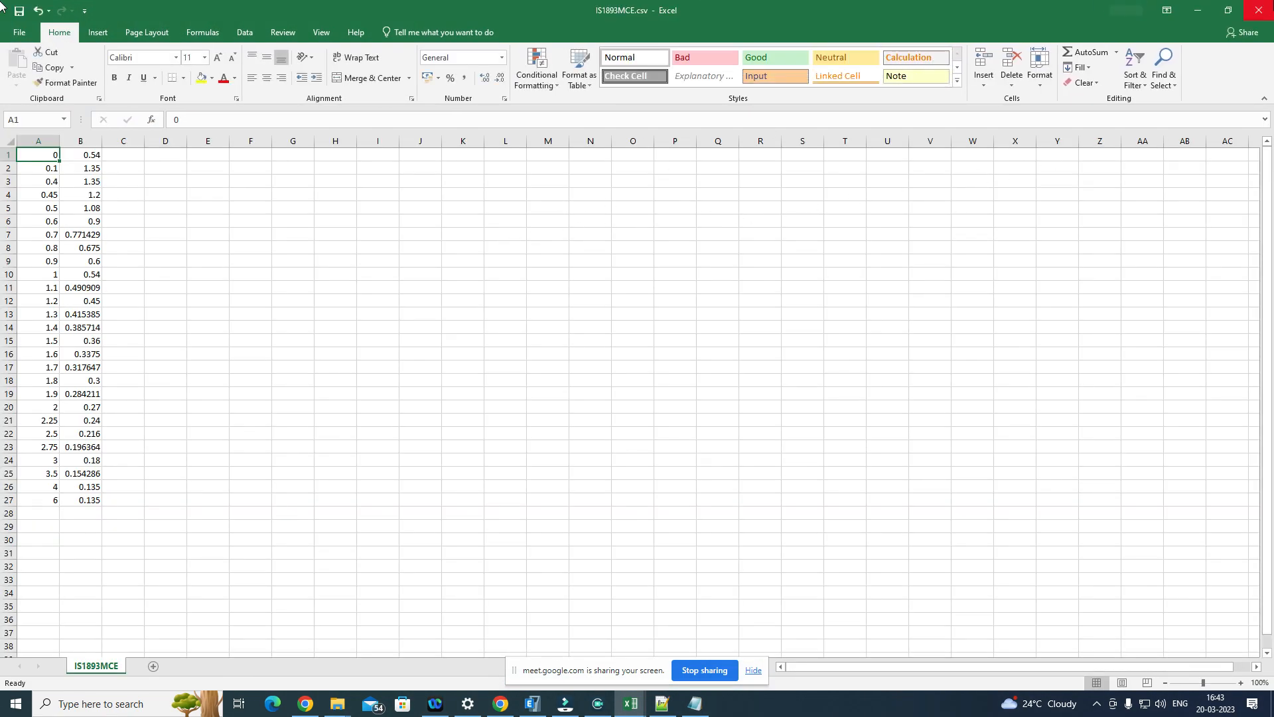
{"action": "left_click", "coordinate": [1267, 6]}
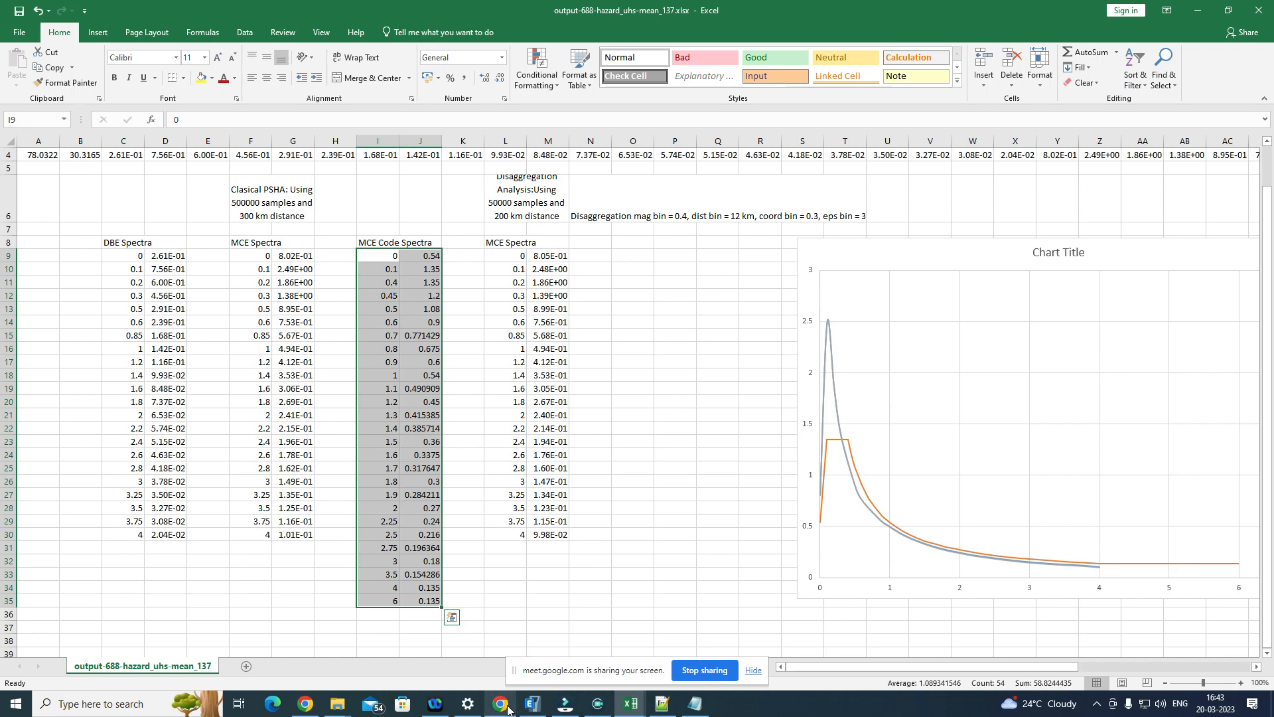
Step: Switch to the PEER Ground Motion Database in Chrome, return to the spectra upload page and upload IS1893MCE.csv from the Desktop
{"action": "left_click", "coordinate": [508, 707]}
{"action": "scroll", "coordinate": [453, 285], "scroll_direction": "up", "scroll_amount": 10}
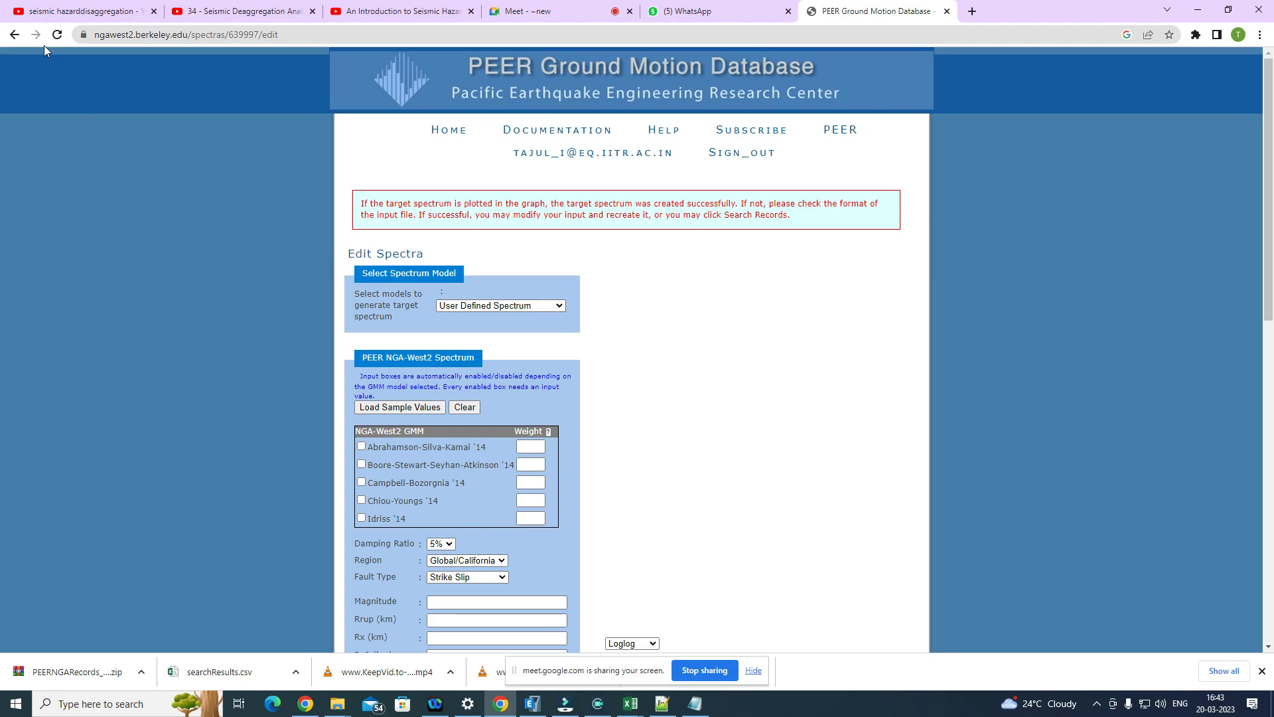
{"action": "left_click", "coordinate": [15, 34]}
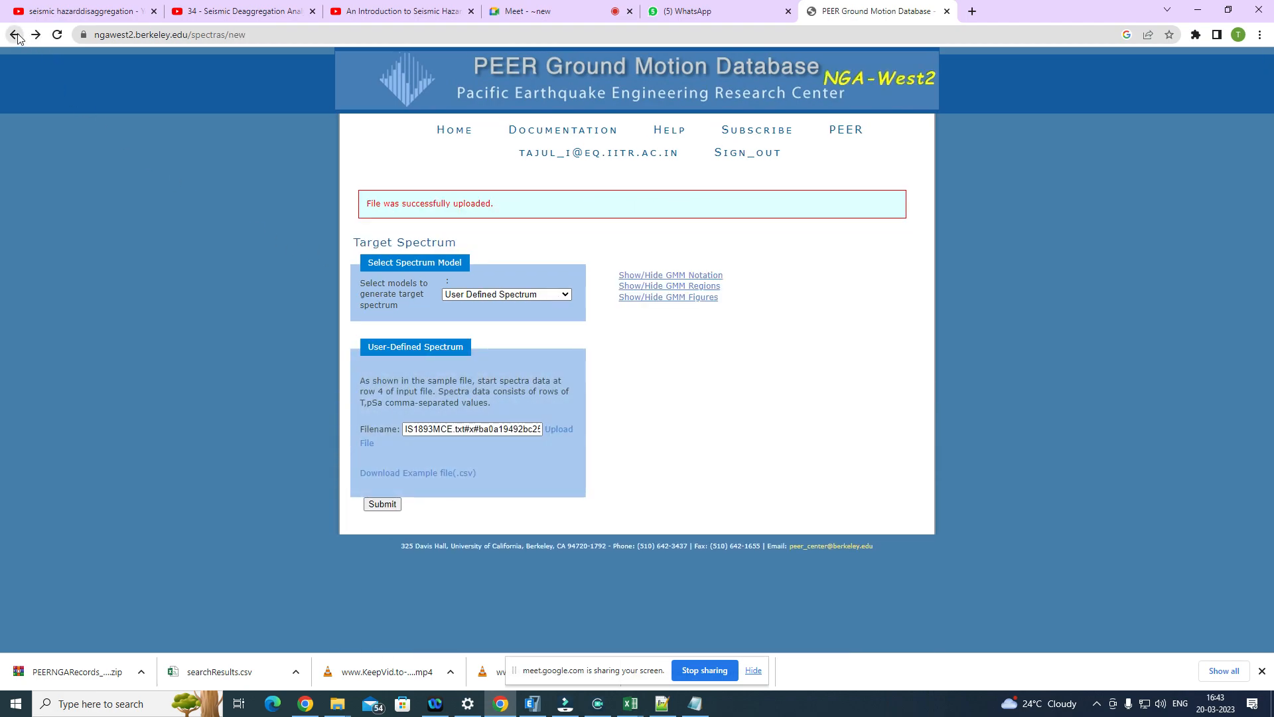
{"action": "left_click", "coordinate": [15, 34]}
{"action": "left_click", "coordinate": [383, 224]}
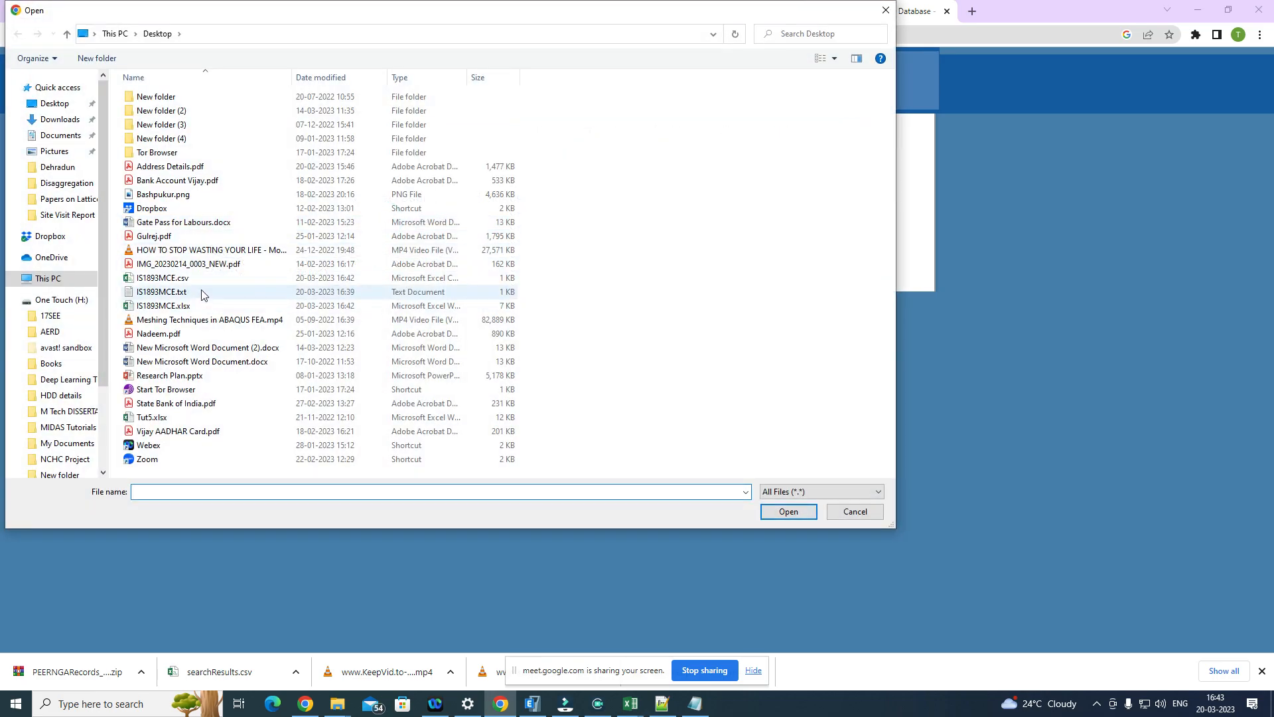
{"action": "left_click", "coordinate": [206, 277]}
{"action": "left_click", "coordinate": [788, 511]}
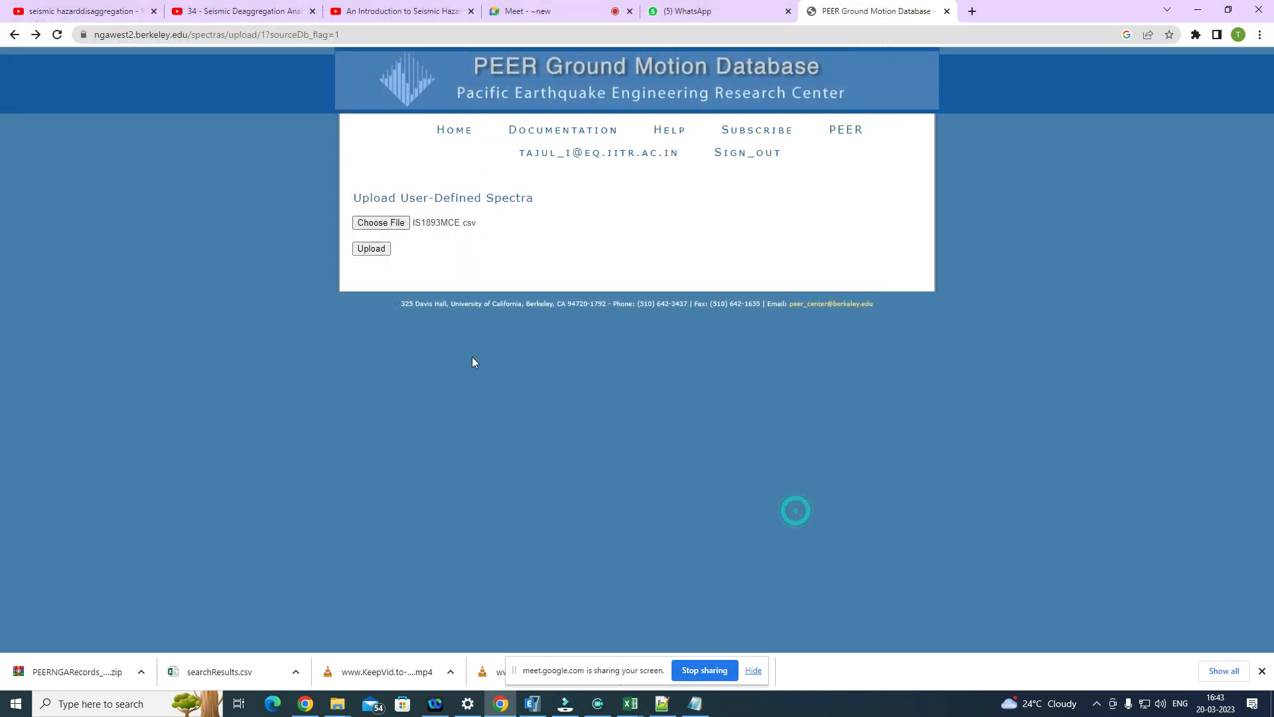
{"action": "left_click", "coordinate": [371, 248]}
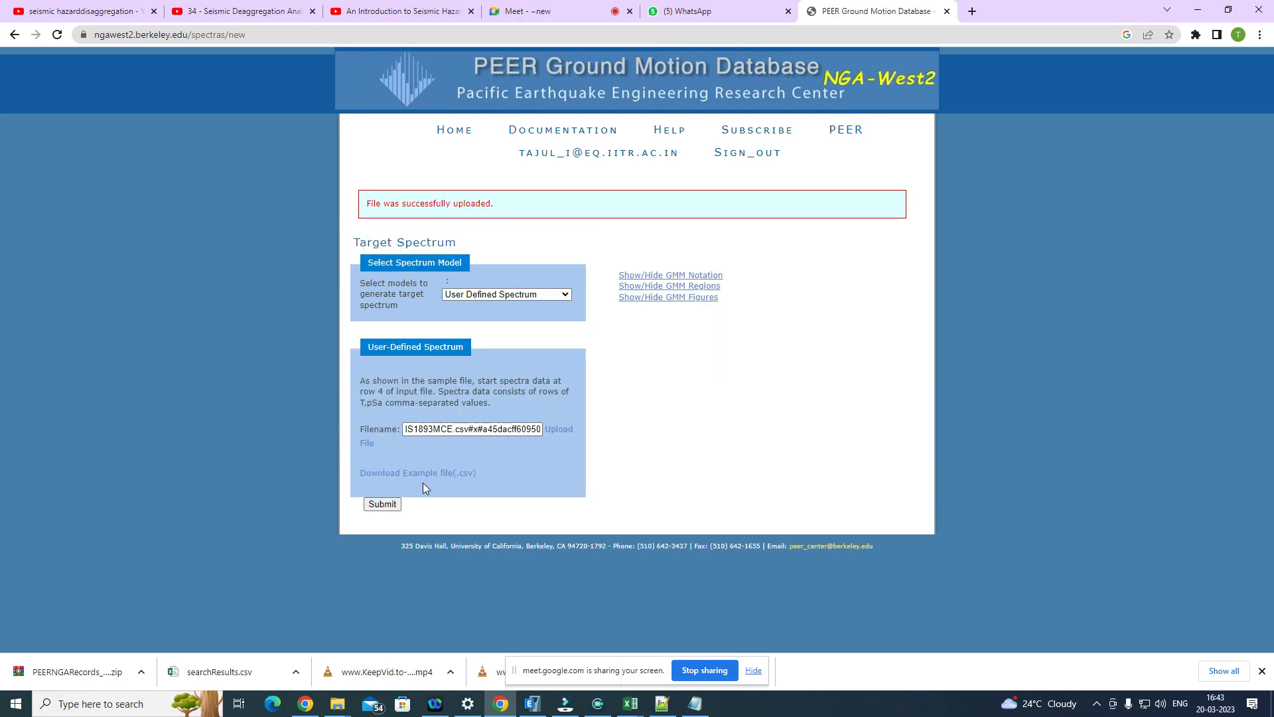
Step: Submit the user-defined target spectrum from IS1893MCE.csv and set its plot axes to Linear
{"action": "left_click", "coordinate": [382, 505]}
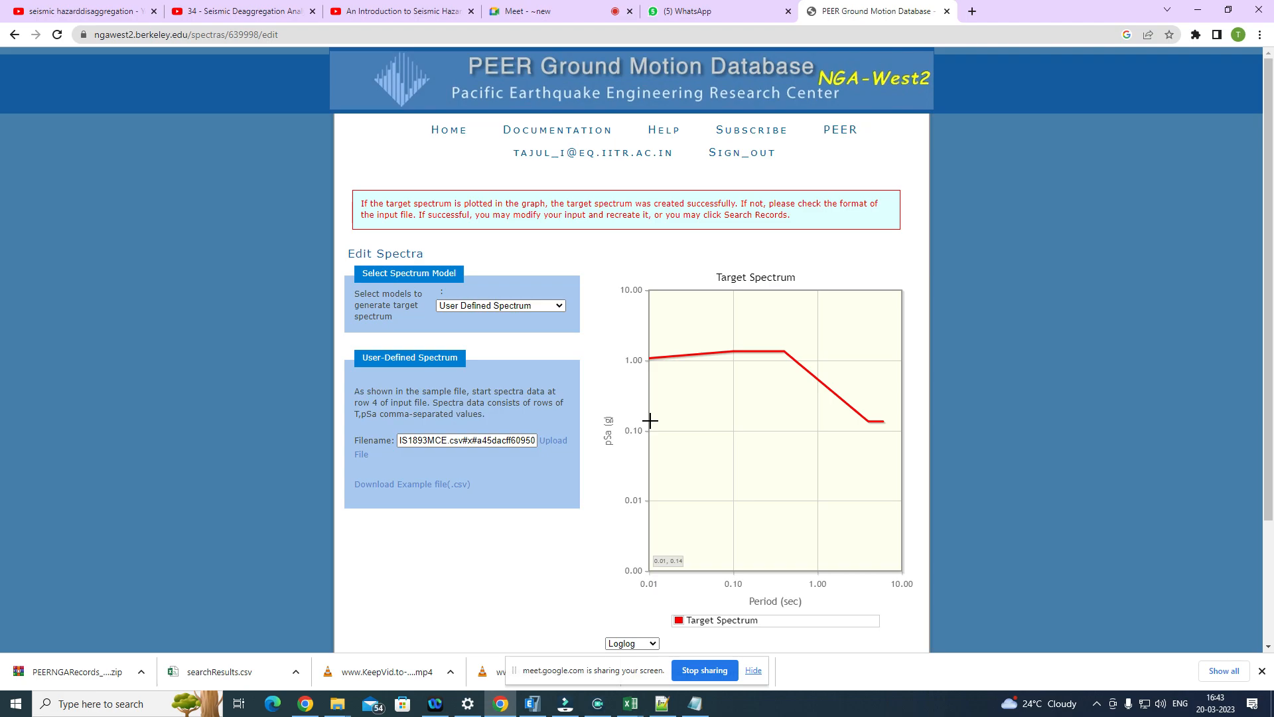
{"action": "scroll", "coordinate": [651, 369], "scroll_direction": "down", "scroll_amount": 3}
{"action": "left_click", "coordinate": [654, 485]}
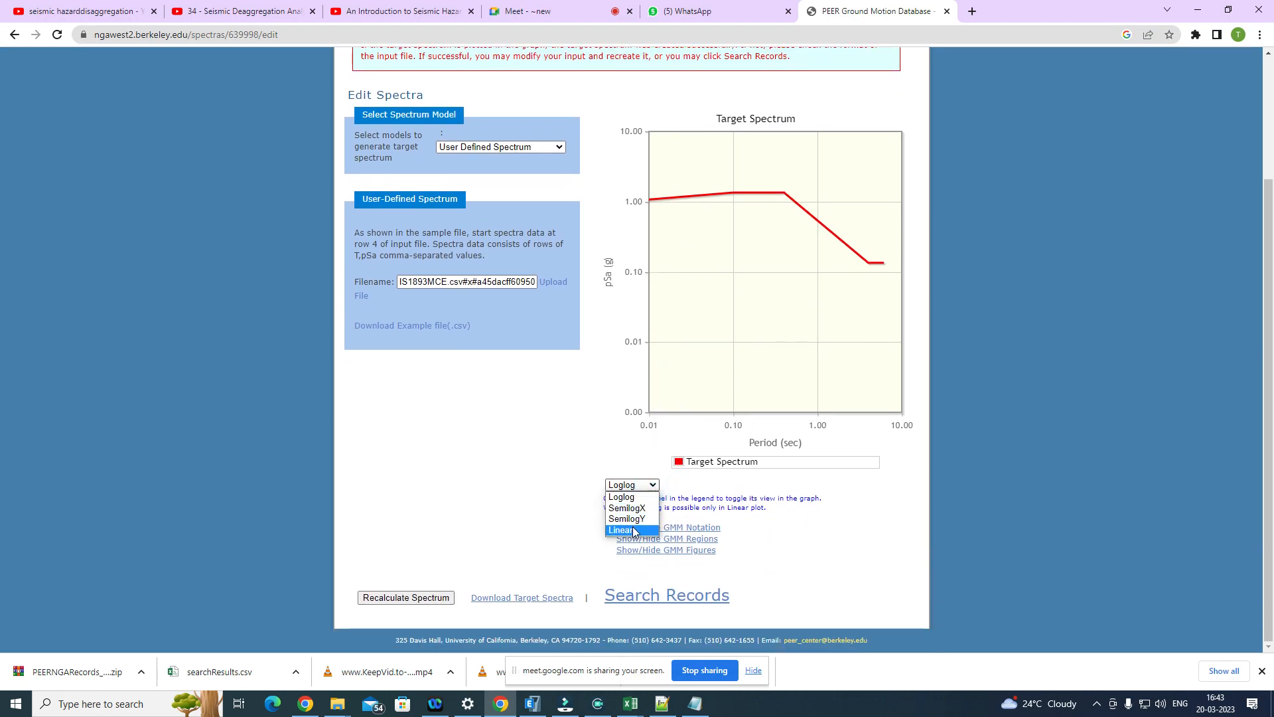
{"action": "left_click", "coordinate": [627, 531]}
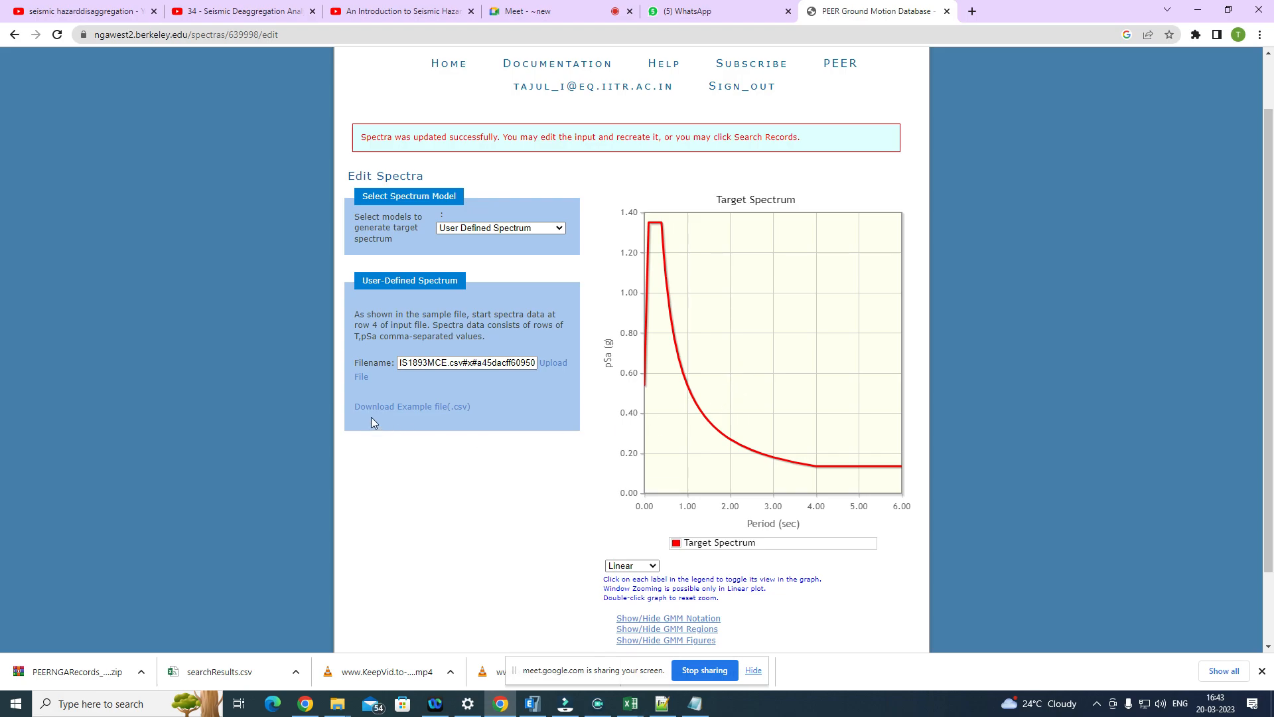
Step: Review the plotted target spectrum and open the record search form for it
{"action": "scroll", "coordinate": [454, 469], "scroll_direction": "down", "scroll_amount": 2}
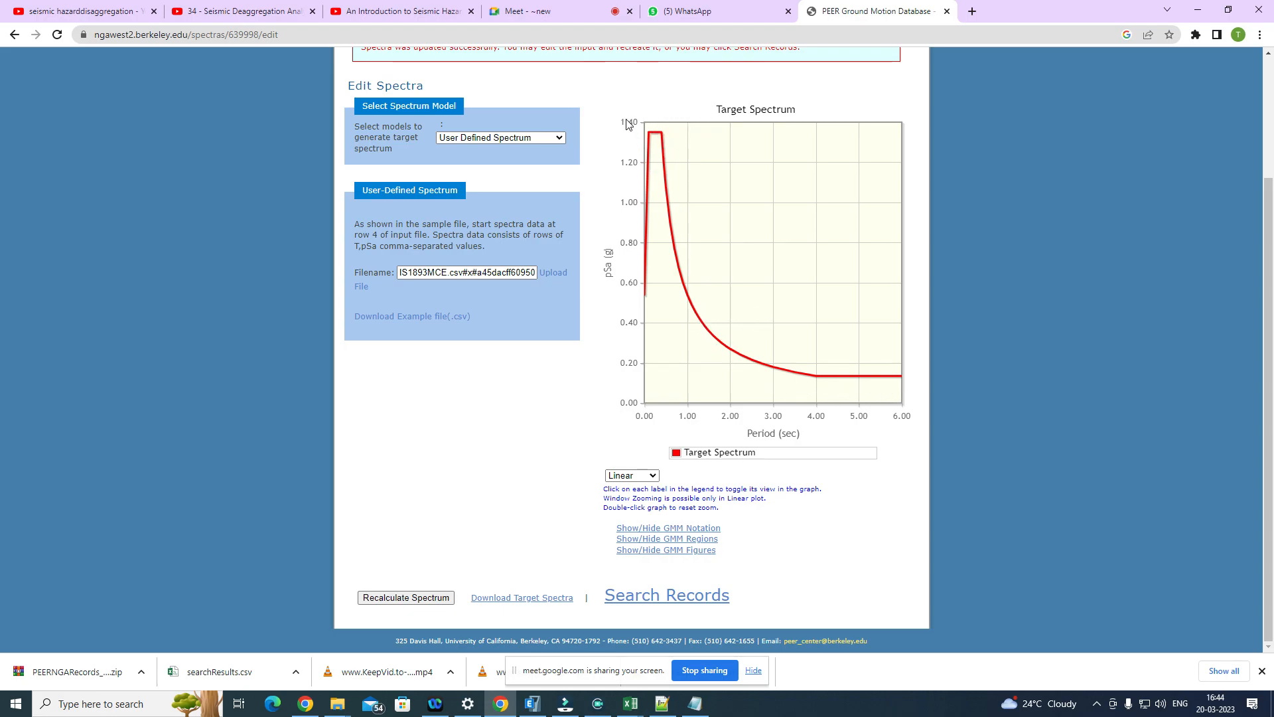
{"action": "scroll", "coordinate": [613, 267], "scroll_direction": "up", "scroll_amount": 3}
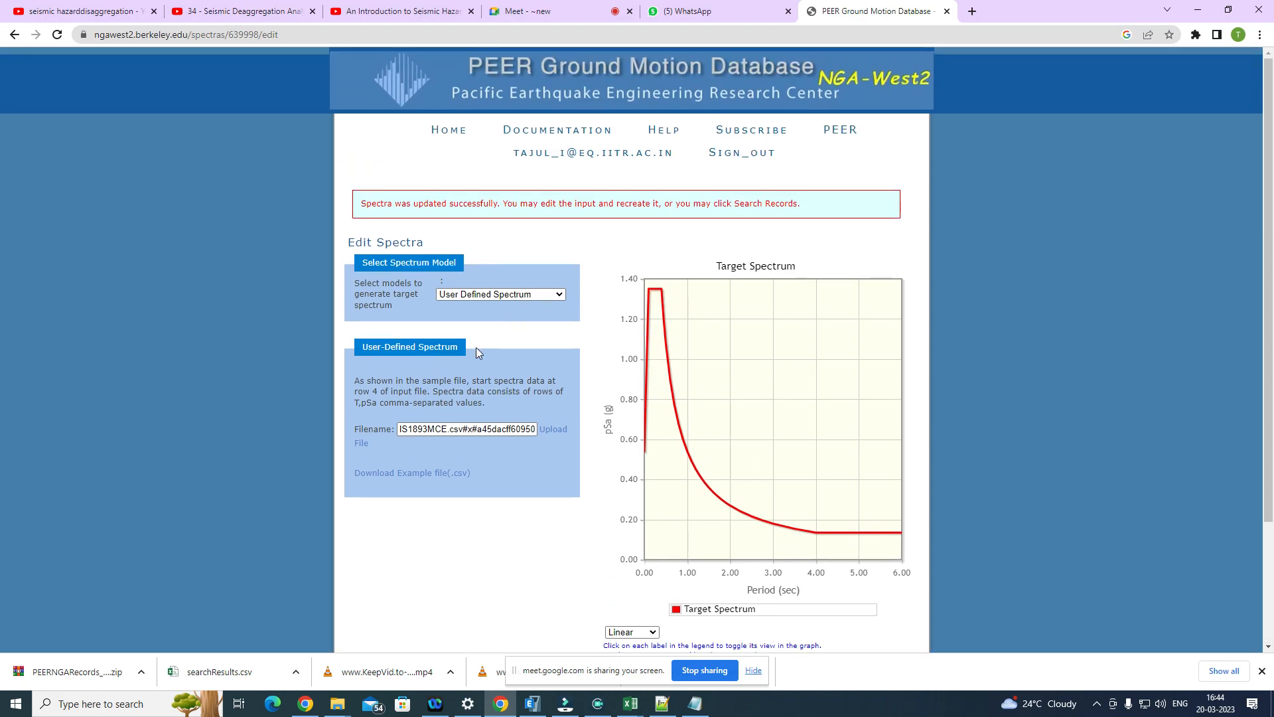
{"action": "scroll", "coordinate": [510, 554], "scroll_direction": "down", "scroll_amount": 3}
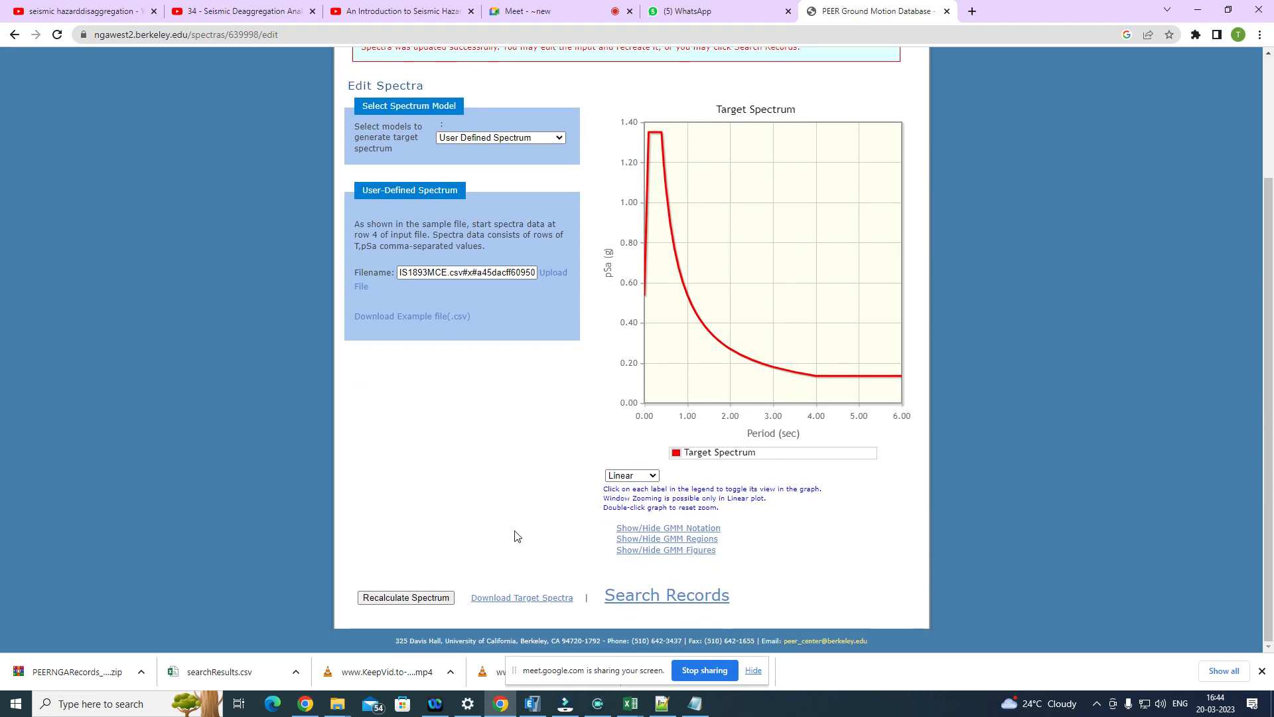
{"action": "left_click", "coordinate": [677, 600]}
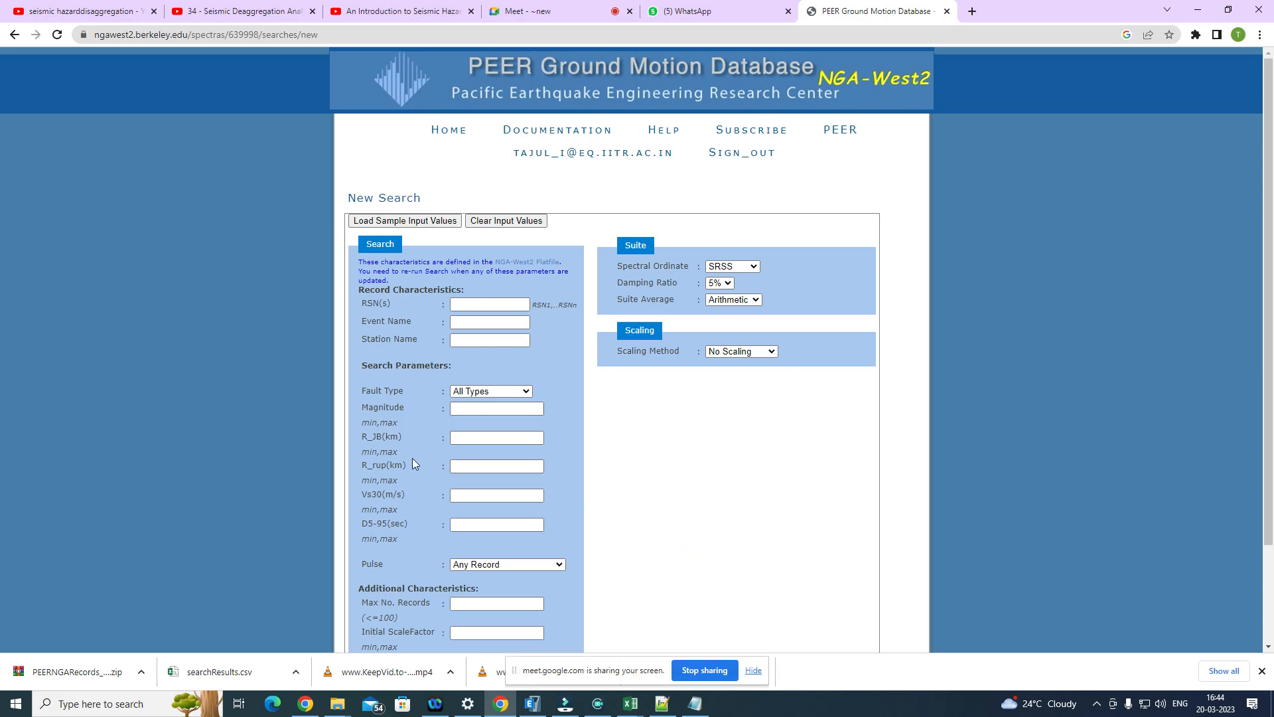
{"action": "scroll", "coordinate": [454, 332], "scroll_direction": "down", "scroll_amount": 3}
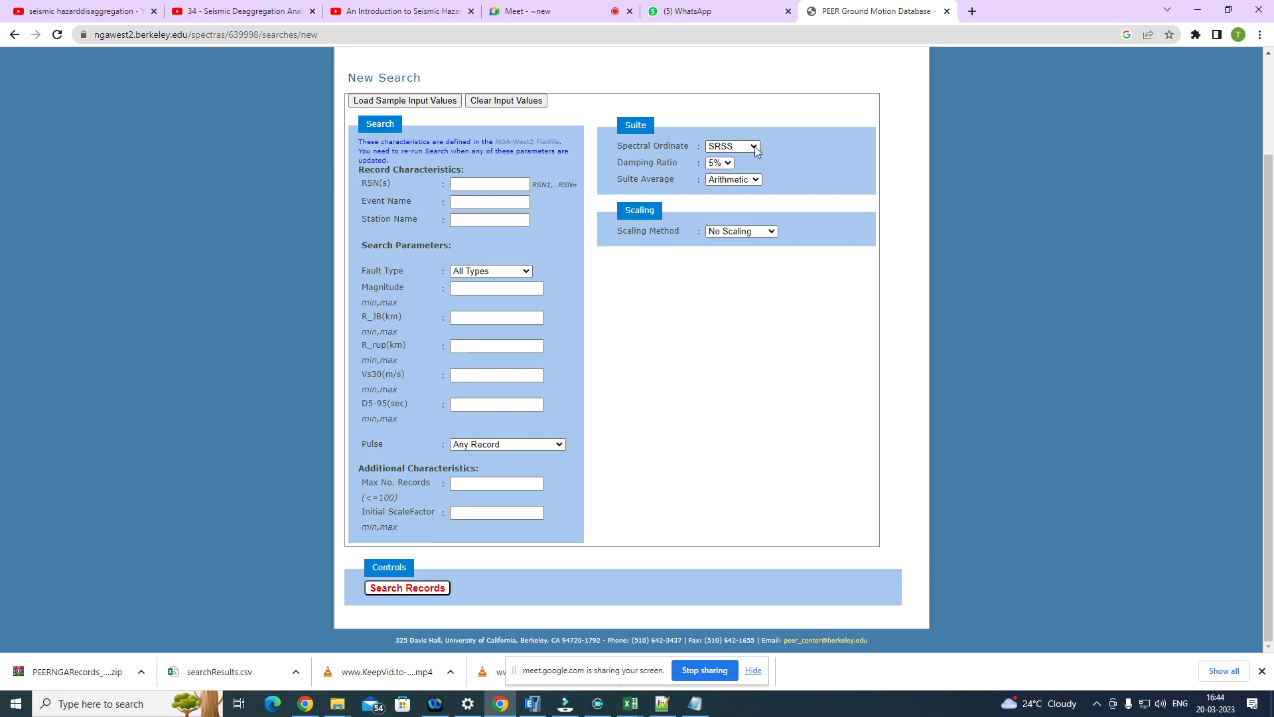
Step: Examine the available options for scaling method, suite average, damping ratio and spectral ordinate without changing them
{"action": "left_click", "coordinate": [752, 230]}
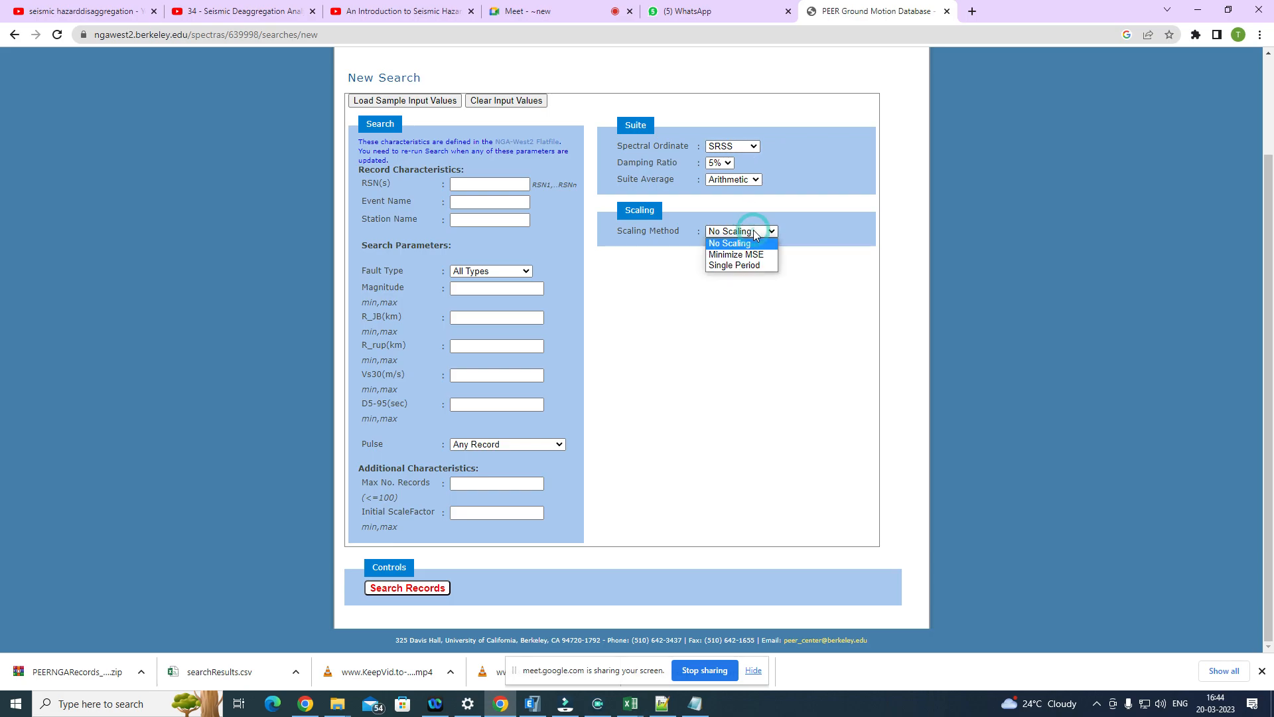
{"action": "left_click", "coordinate": [754, 229]}
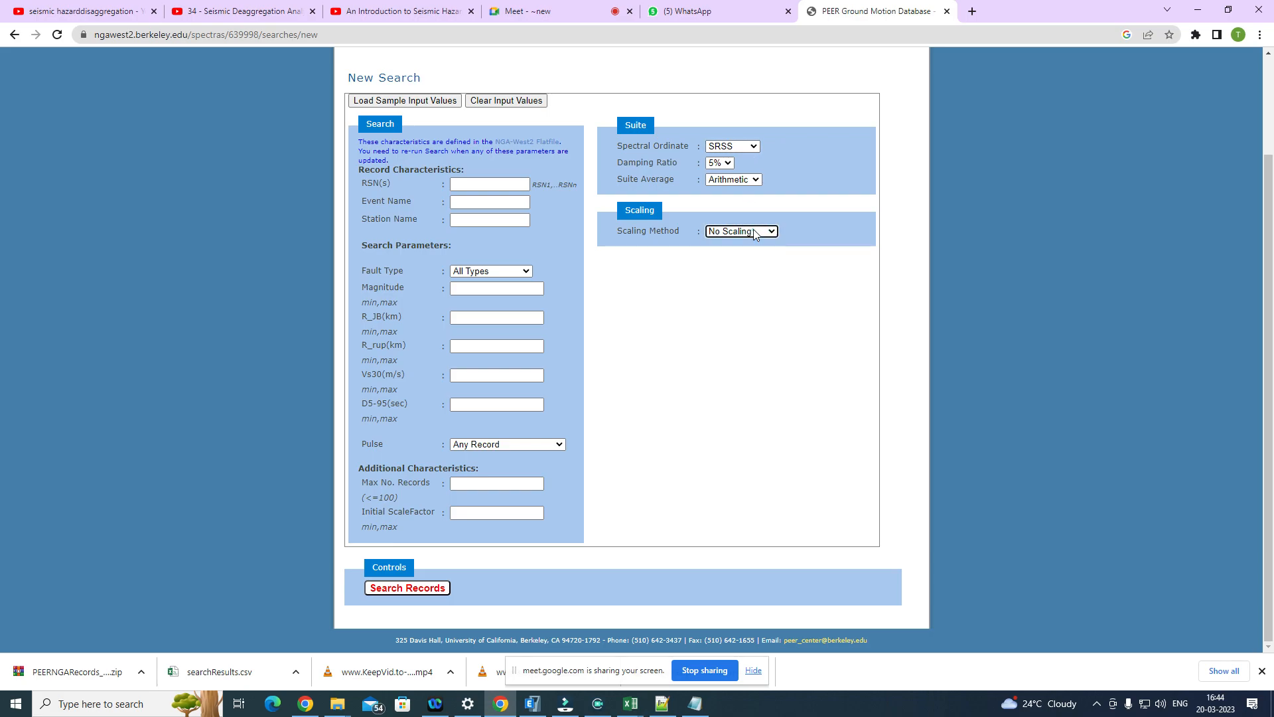
{"action": "left_click", "coordinate": [755, 179]}
{"action": "left_click", "coordinate": [756, 180]}
{"action": "left_click", "coordinate": [730, 163]}
{"action": "left_click", "coordinate": [731, 163]}
{"action": "left_click", "coordinate": [752, 147]}
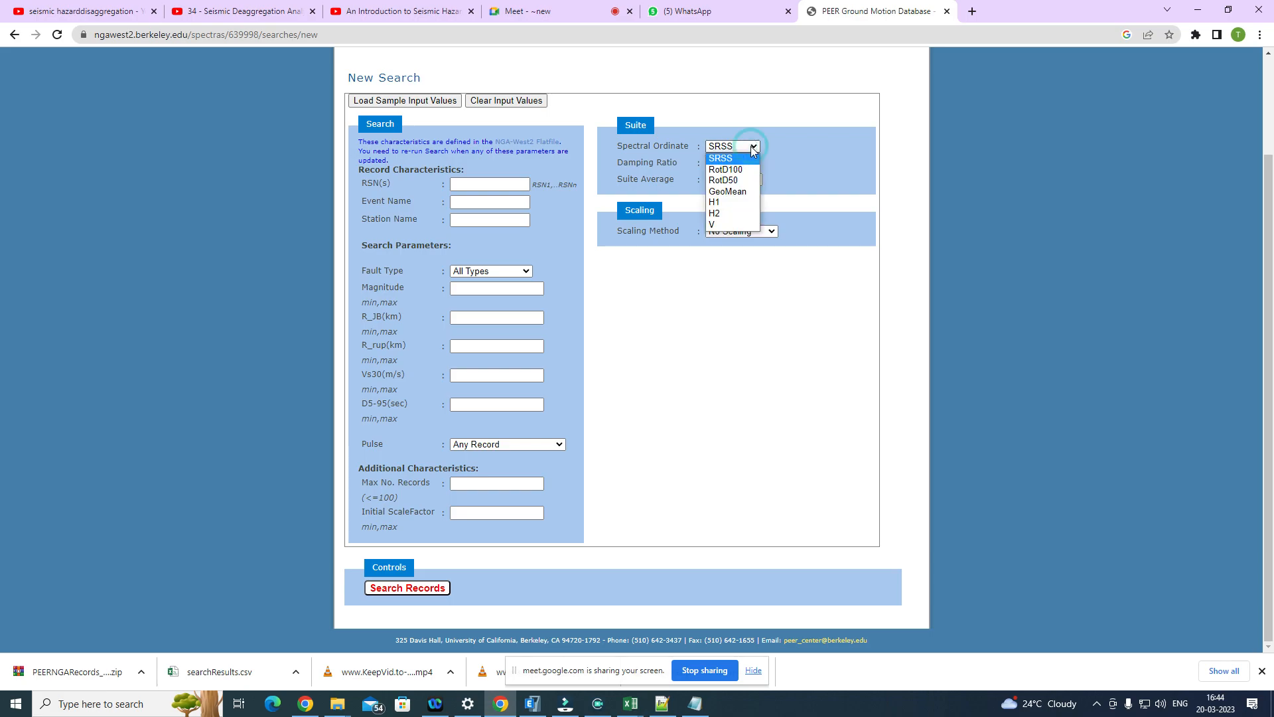
{"action": "left_click", "coordinate": [752, 146]}
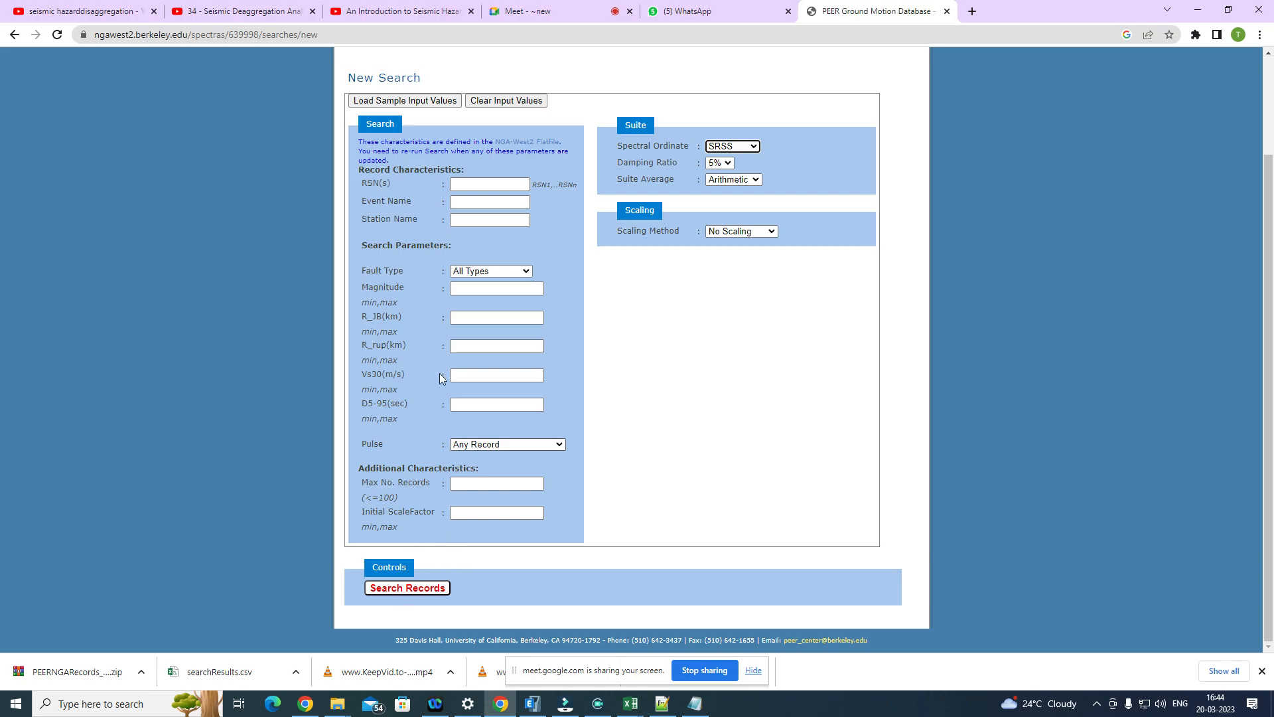
Step: Search for records with all search criteria left blank and No Scaling, and review the response spectra and metadata table
{"action": "left_click", "coordinate": [517, 205]}
{"action": "left_click", "coordinate": [396, 590]}
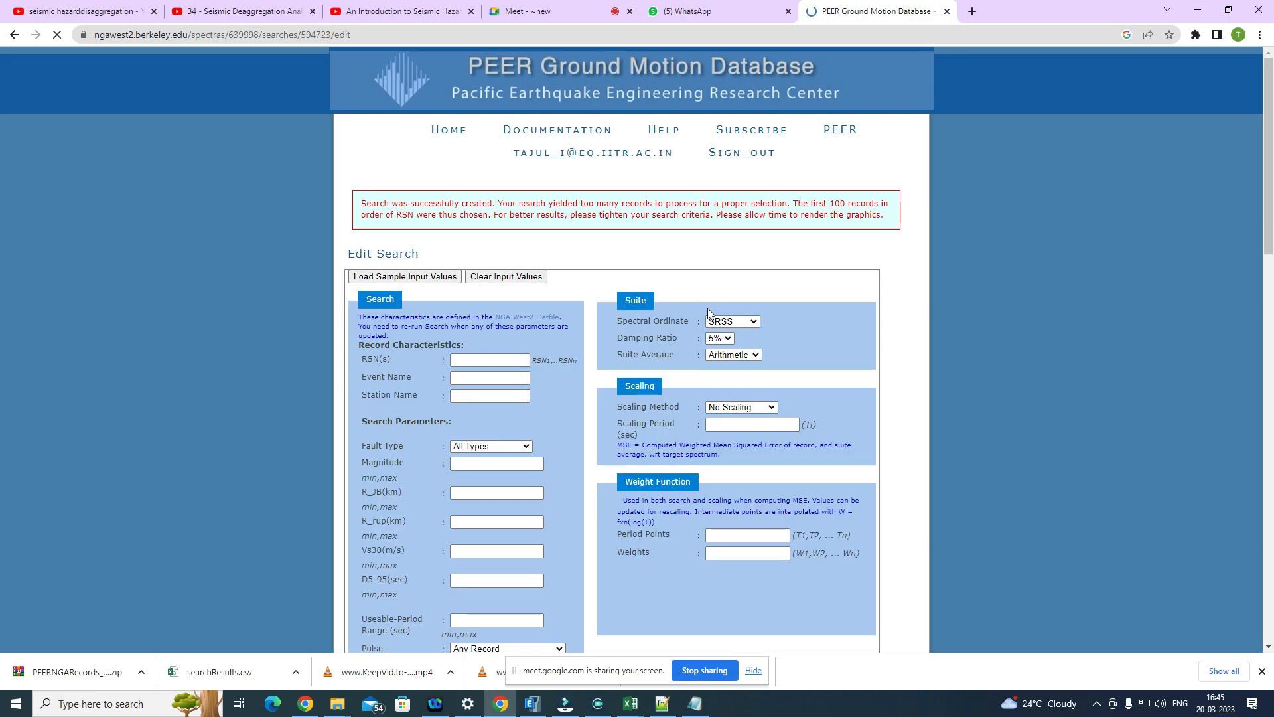
{"action": "scroll", "coordinate": [556, 332], "scroll_direction": "down", "scroll_amount": 3}
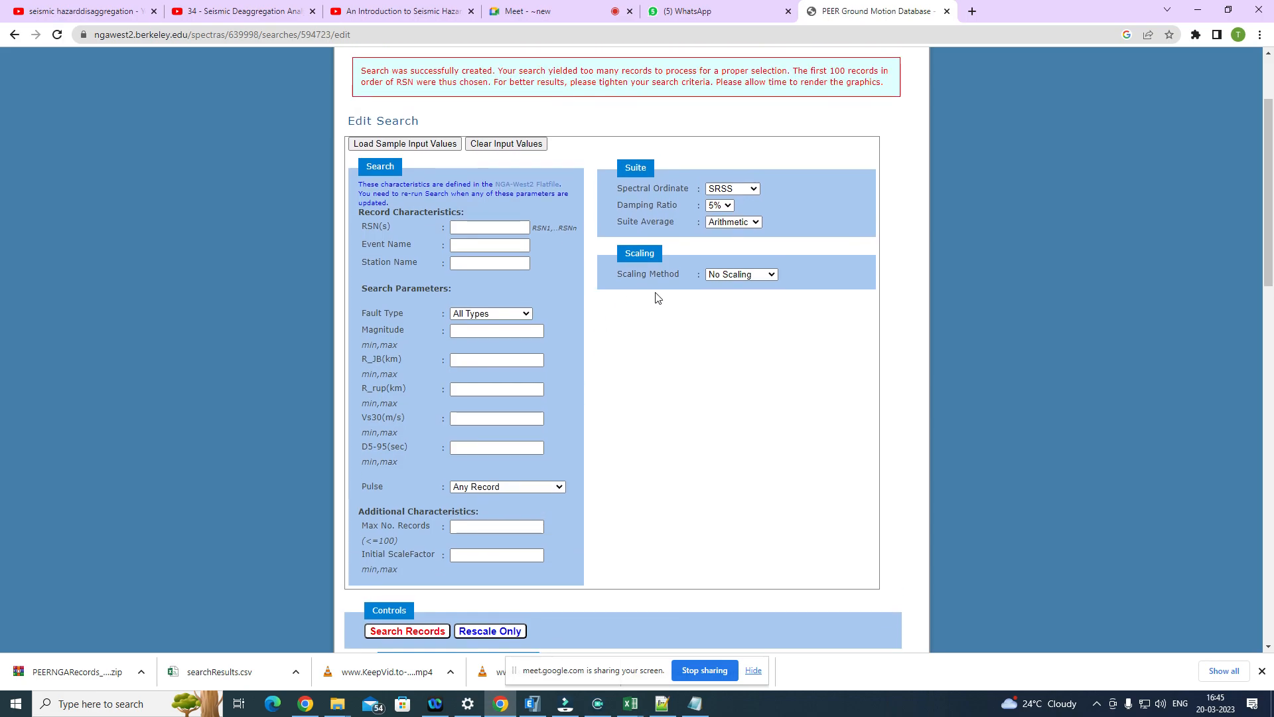
{"action": "scroll", "coordinate": [729, 290], "scroll_direction": "down", "scroll_amount": 3}
{"action": "scroll", "coordinate": [729, 292], "scroll_direction": "down", "scroll_amount": 5}
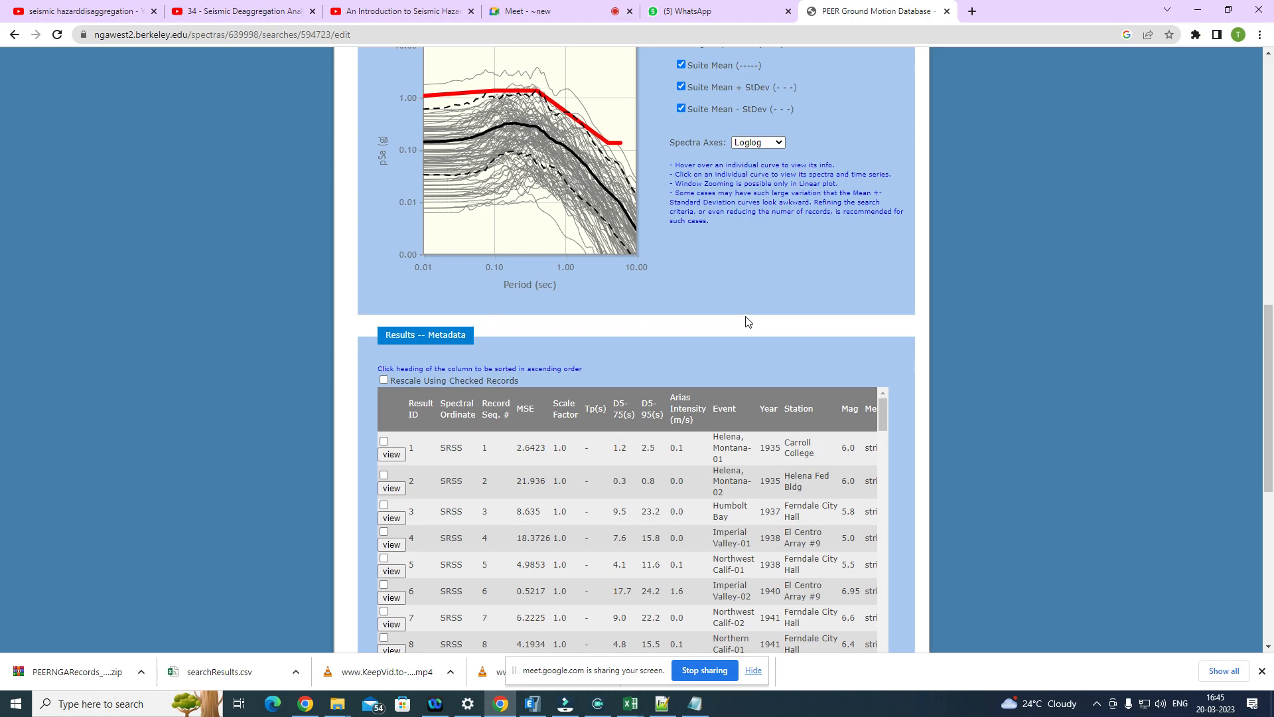
{"action": "scroll", "coordinate": [746, 316], "scroll_direction": "up", "scroll_amount": 7}
{"action": "scroll", "coordinate": [746, 320], "scroll_direction": "up", "scroll_amount": 5}
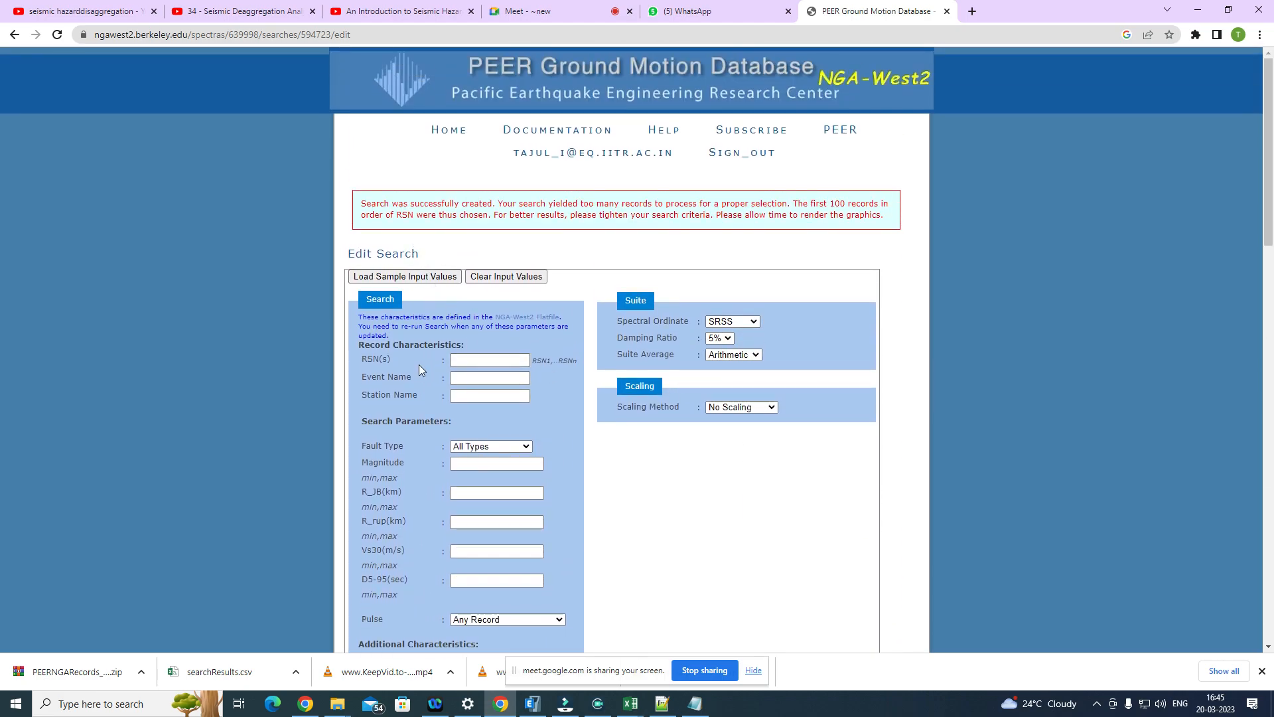
Step: Set the scaling method to Minimize MSE and compare its weight function settings with the unscaled response spectra plot
{"action": "left_click", "coordinate": [747, 407]}
{"action": "left_click", "coordinate": [748, 432]}
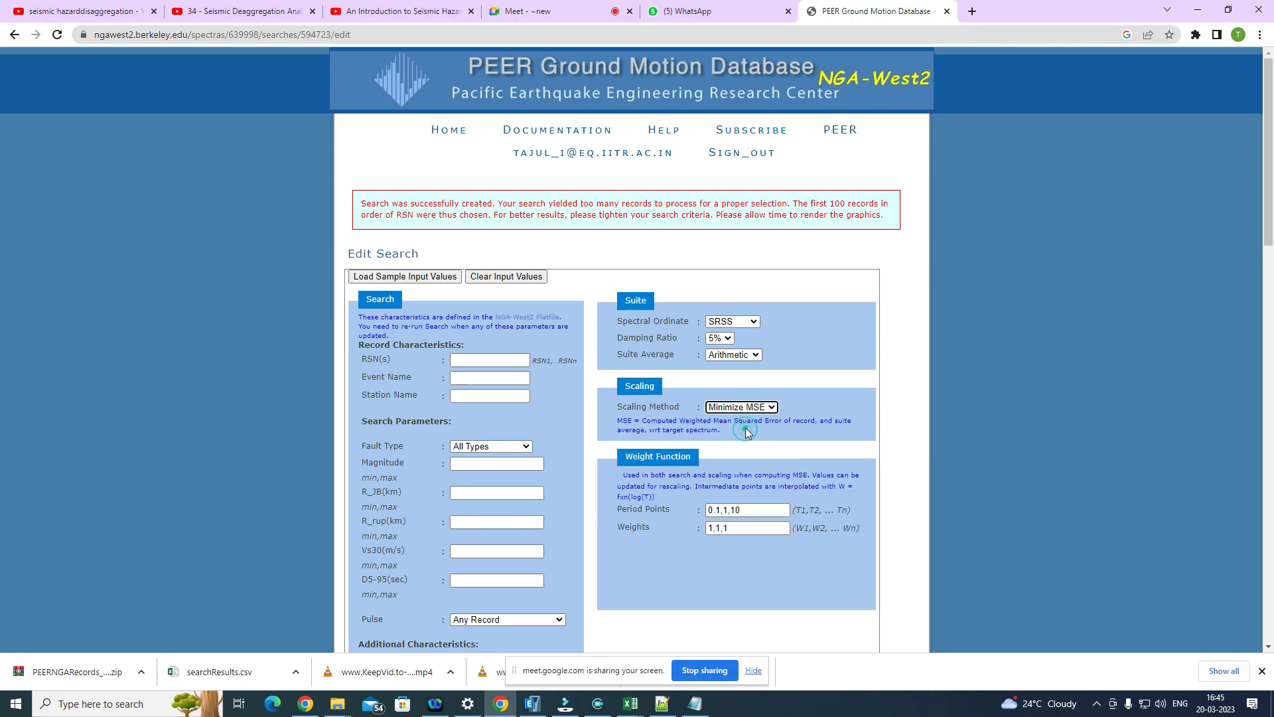
{"action": "scroll", "coordinate": [727, 442], "scroll_direction": "down", "scroll_amount": 1}
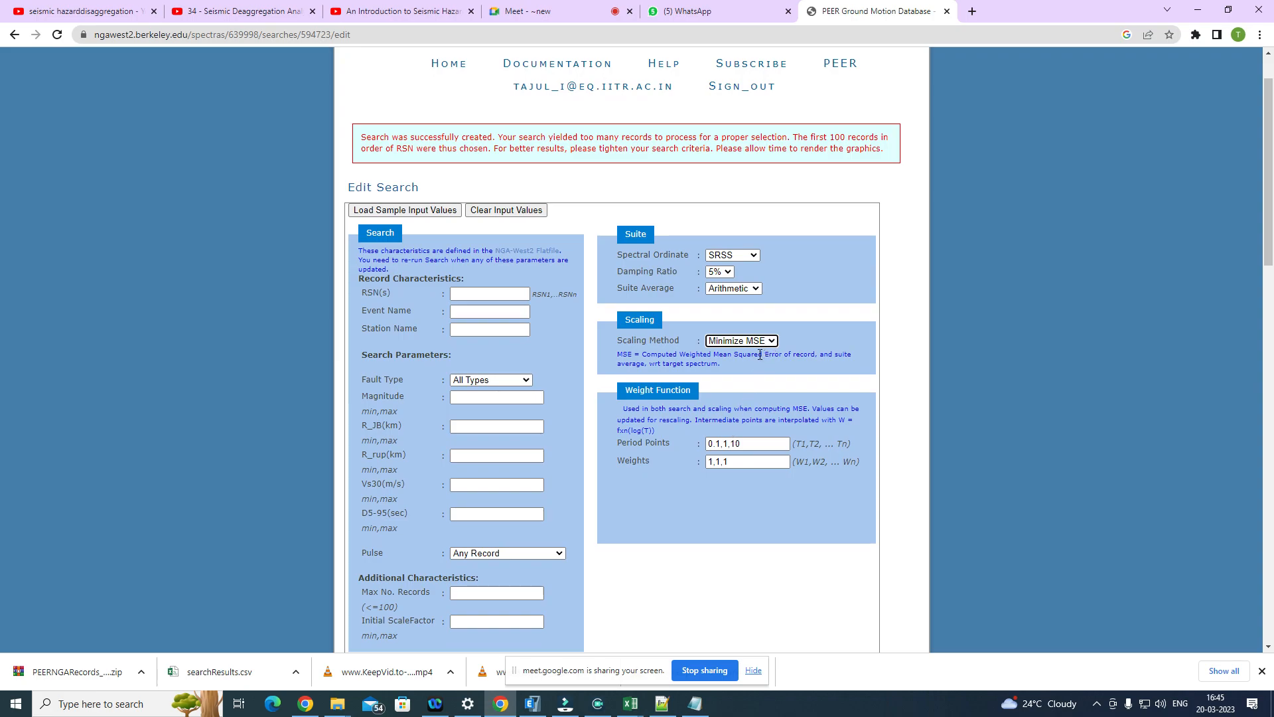
{"action": "scroll", "coordinate": [756, 351], "scroll_direction": "down", "scroll_amount": 1}
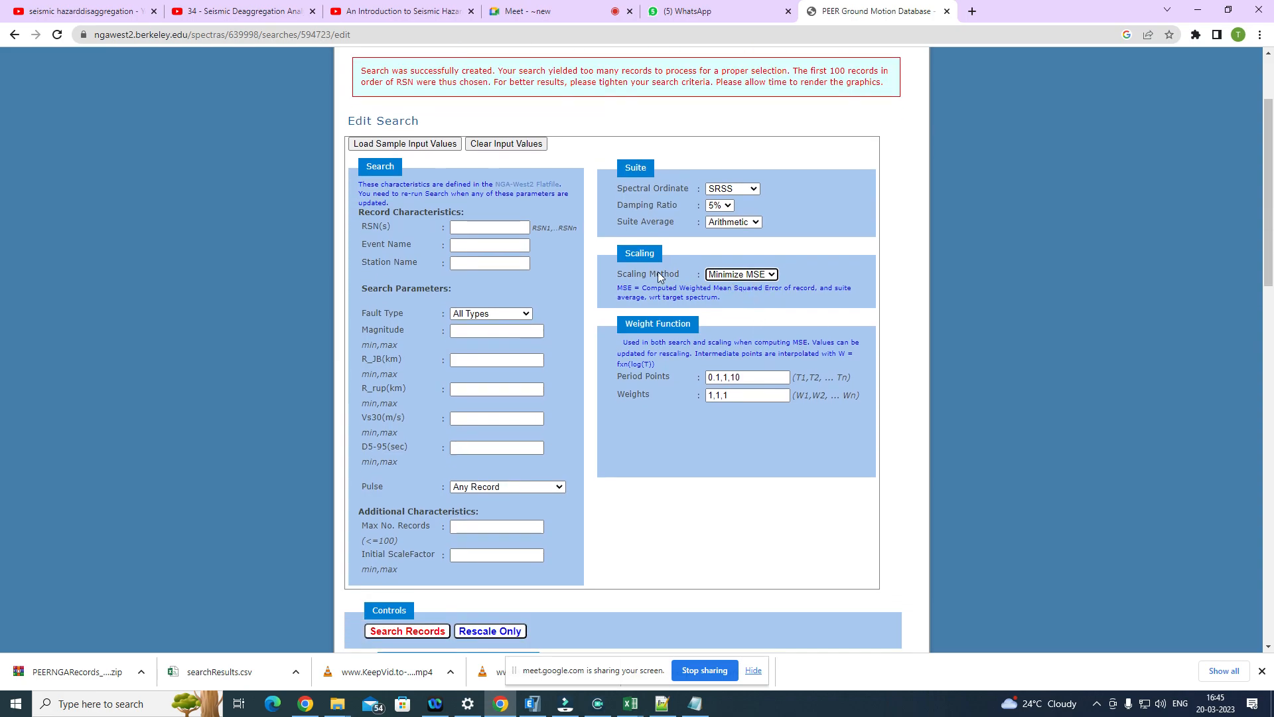
{"action": "left_click", "coordinate": [730, 275]}
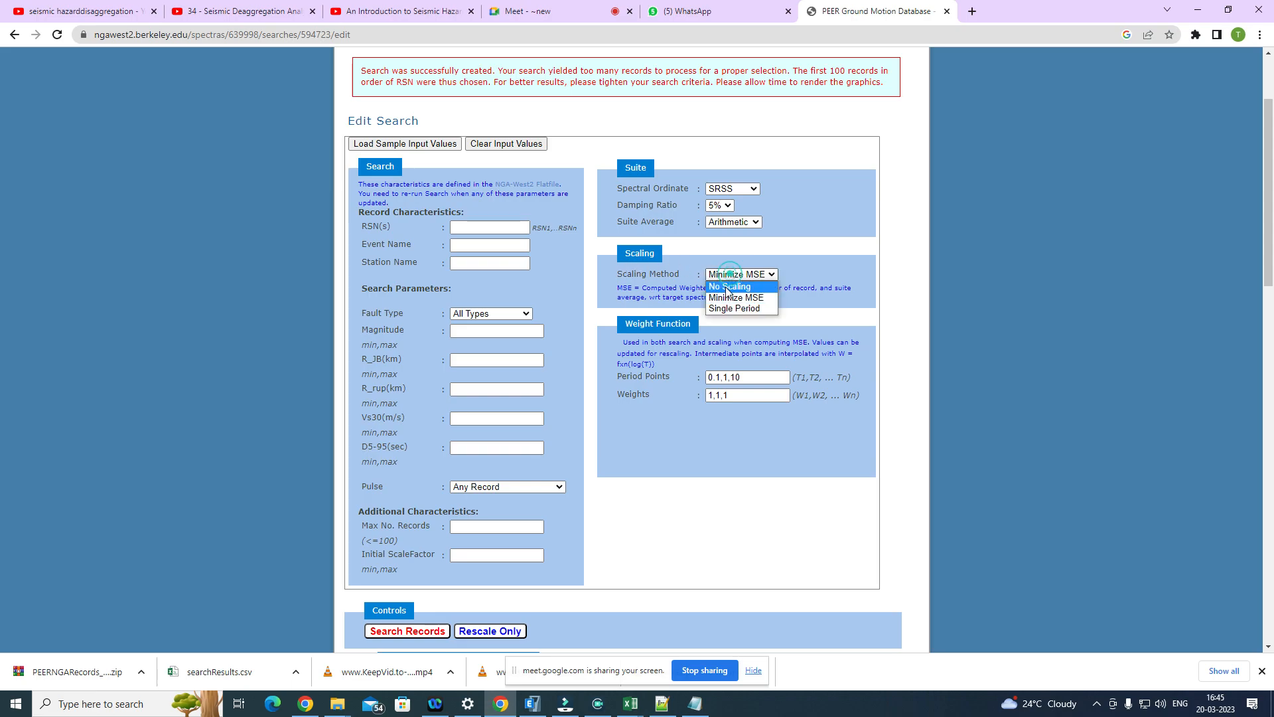
{"action": "scroll", "coordinate": [536, 511], "scroll_direction": "down", "scroll_amount": 8}
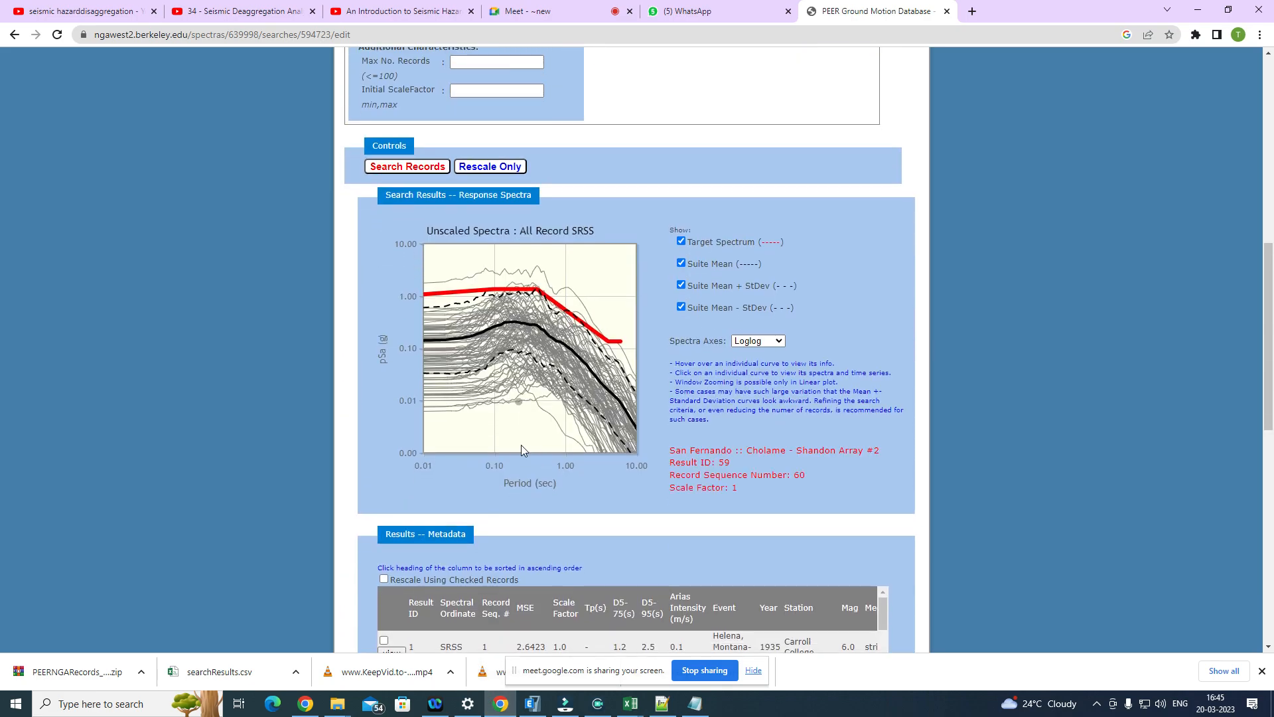
{"action": "scroll", "coordinate": [536, 512], "scroll_direction": "up", "scroll_amount": 10}
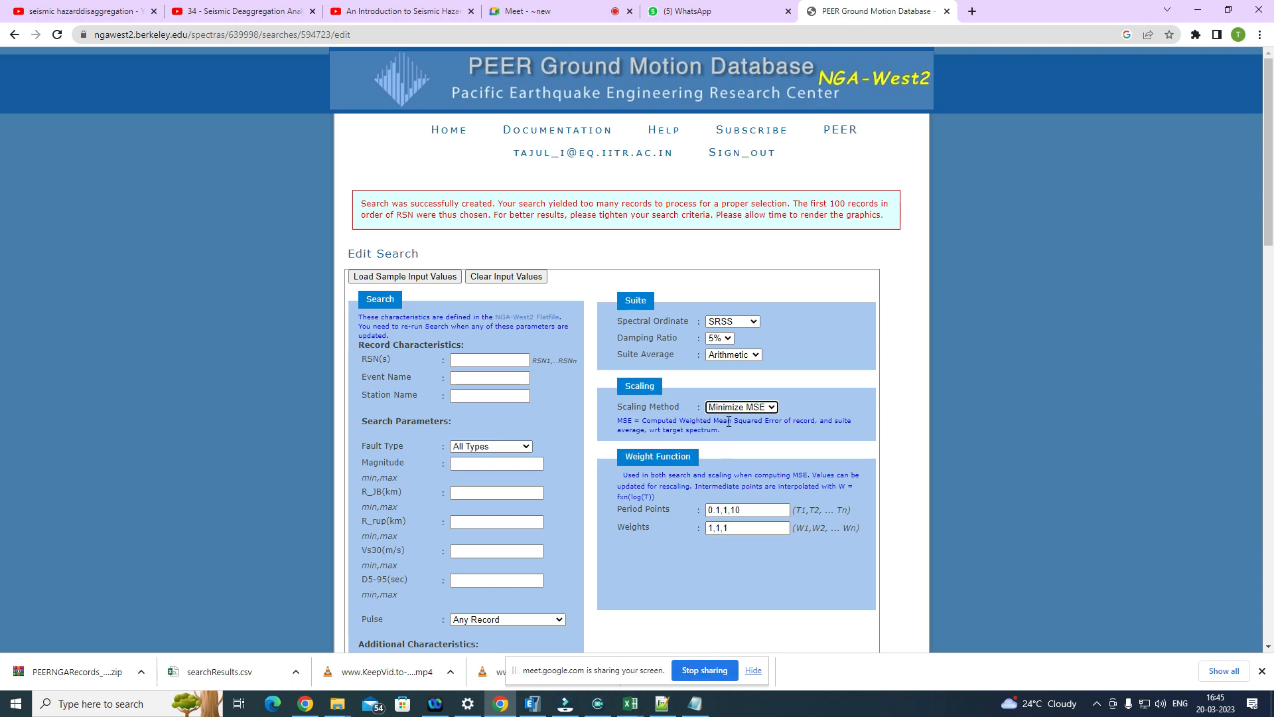
Step: Try the No Scaling and Single Period scaling methods, examining the Scaling Period field and the weight function's Period Points
{"action": "left_click", "coordinate": [733, 407]}
{"action": "left_click", "coordinate": [728, 416]}
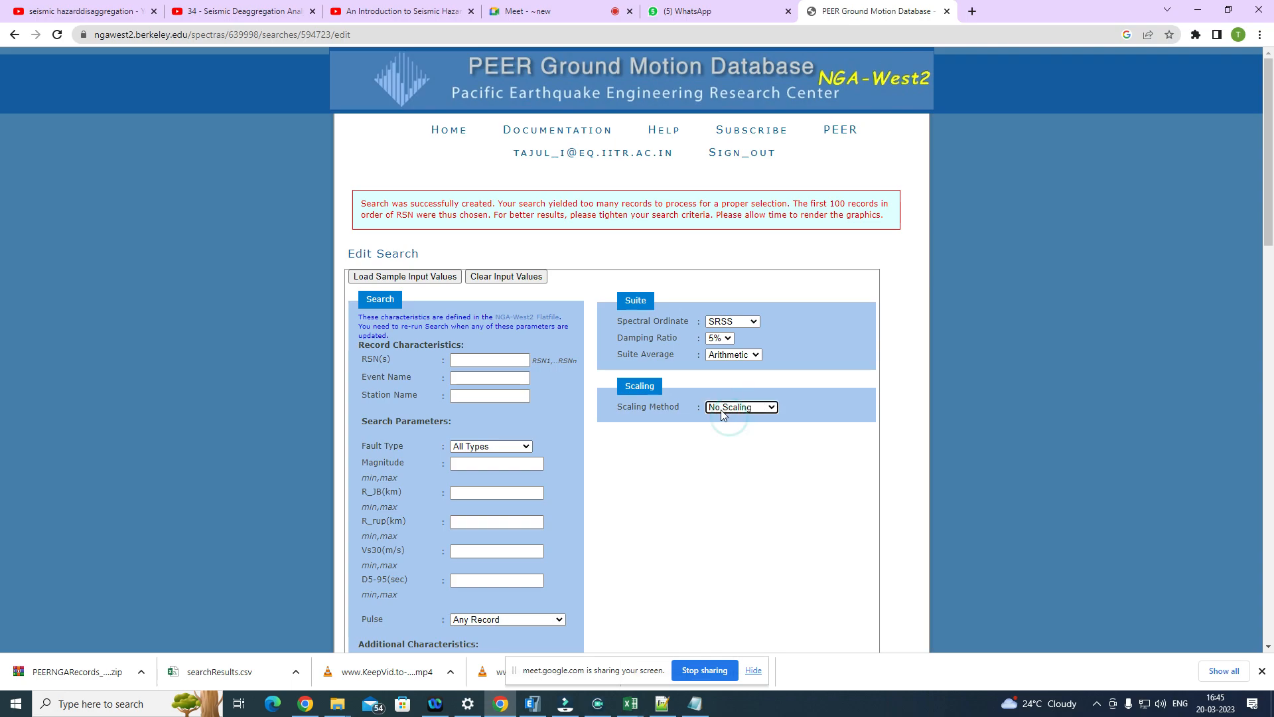
{"action": "left_click", "coordinate": [742, 407]}
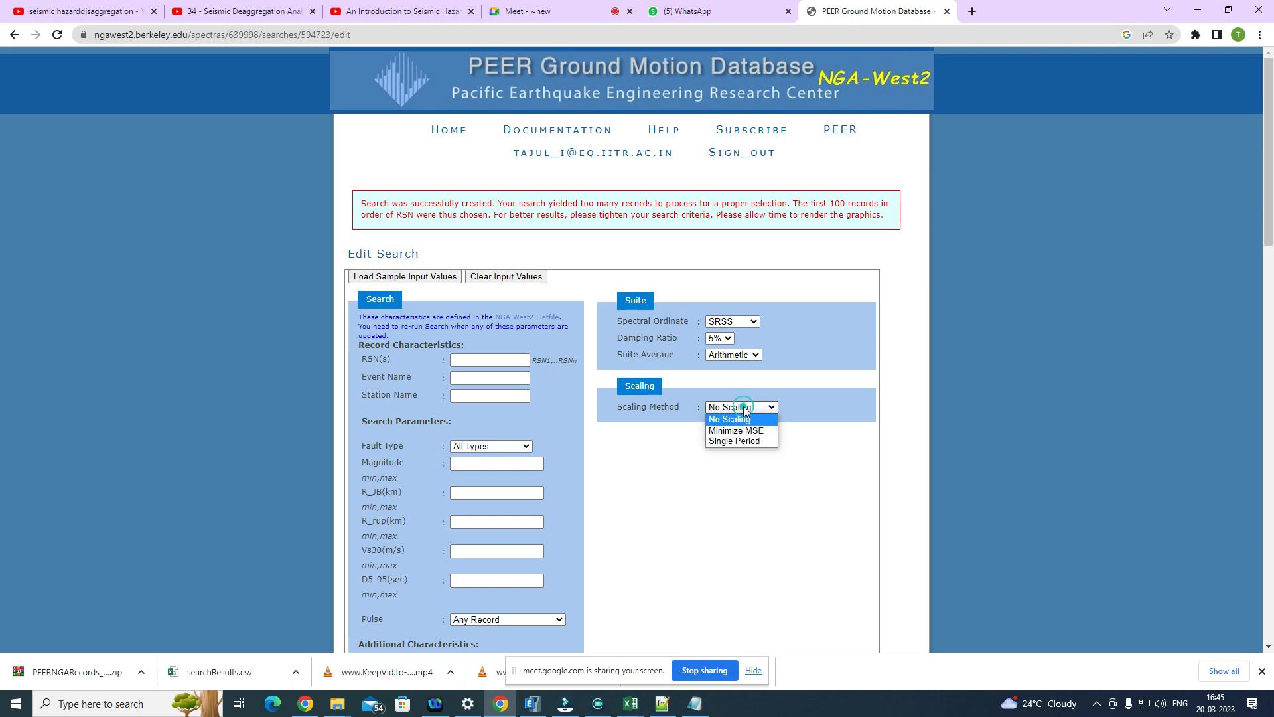
{"action": "left_click", "coordinate": [735, 440]}
{"action": "scroll", "coordinate": [733, 438], "scroll_direction": "down", "scroll_amount": 3}
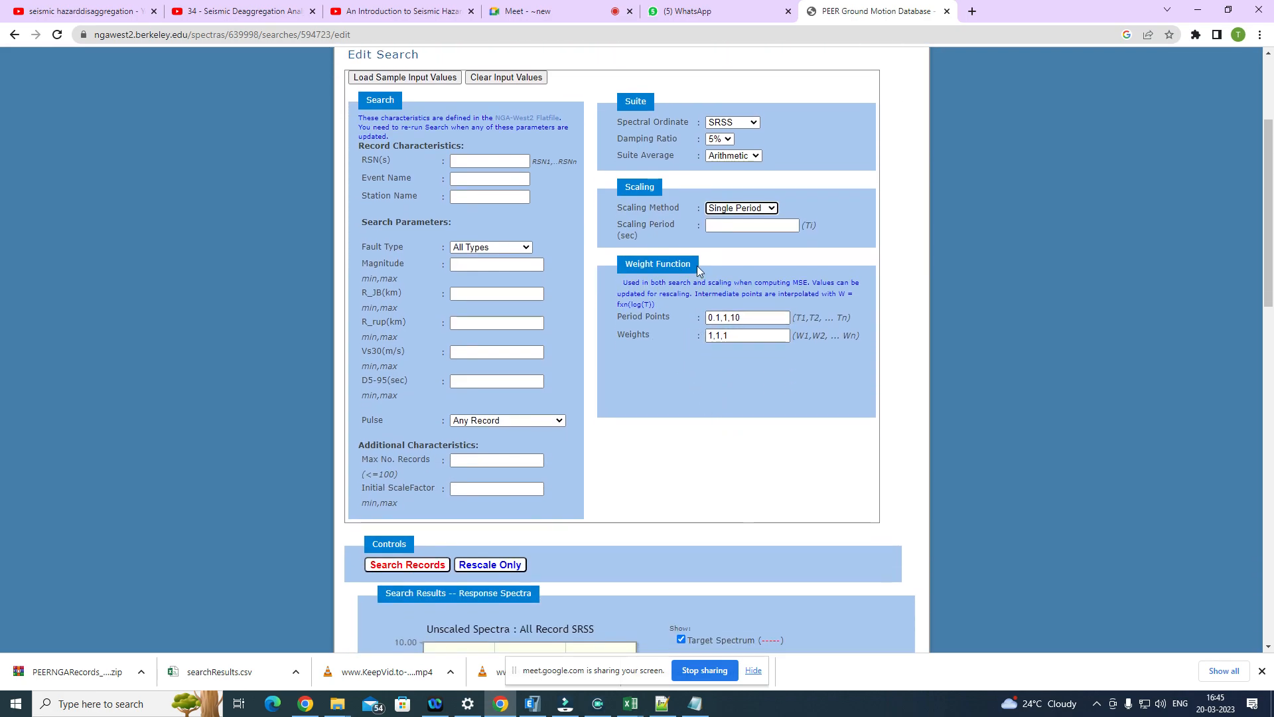
{"action": "left_click", "coordinate": [753, 229]}
{"action": "left_click", "coordinate": [751, 319]}
{"action": "double_click", "coordinate": [750, 318]}
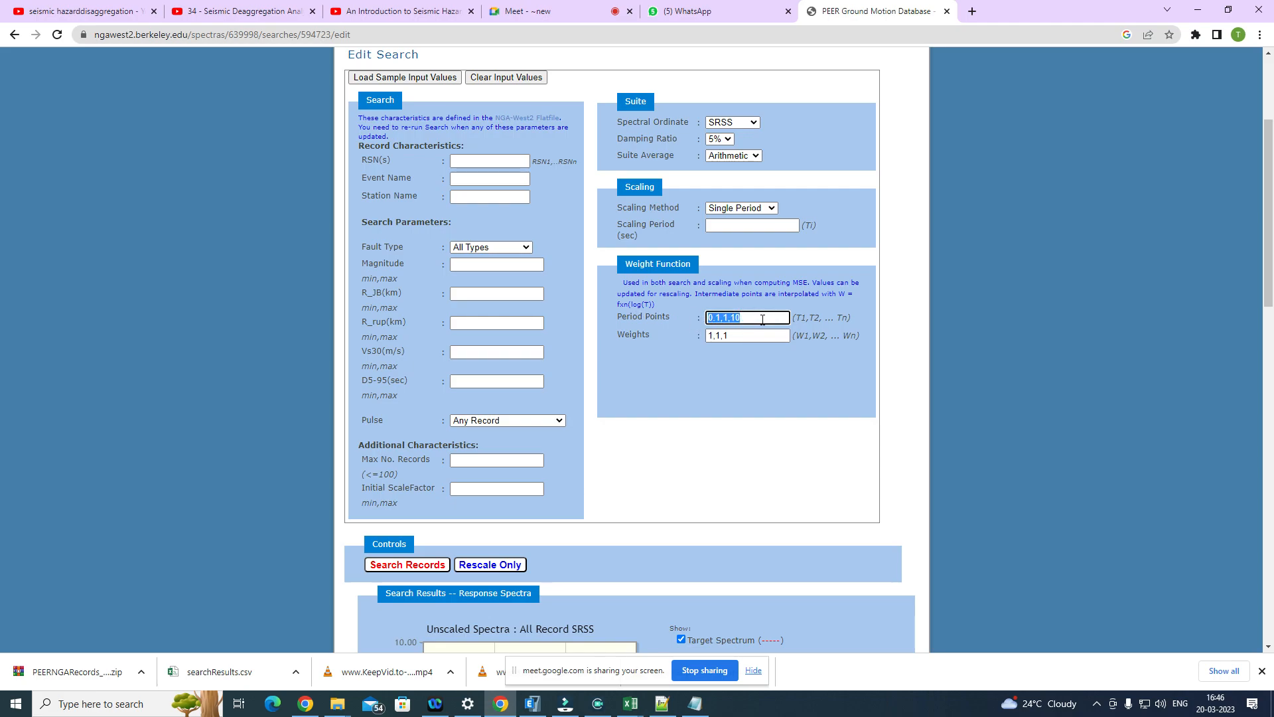
Step: Set the scaling method to Minimize MSE and check the Weights entries of the weight function
{"action": "left_click", "coordinate": [744, 207]}
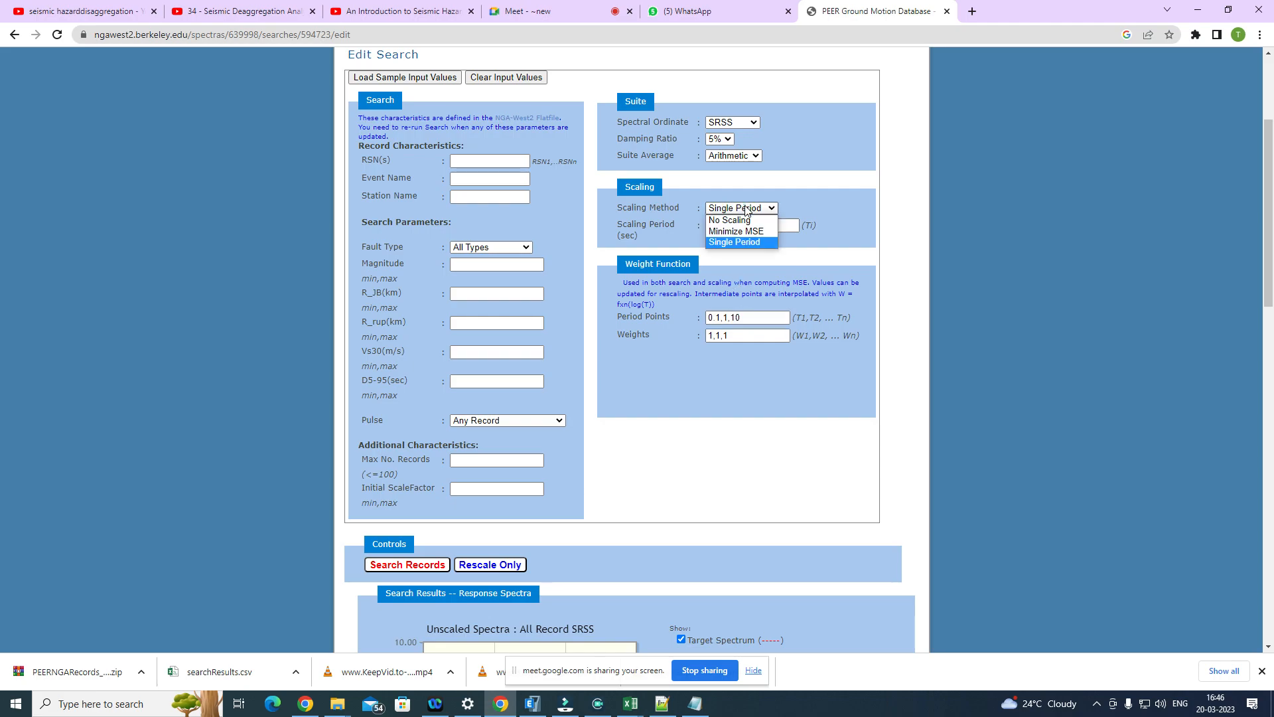
{"action": "left_click", "coordinate": [720, 232]}
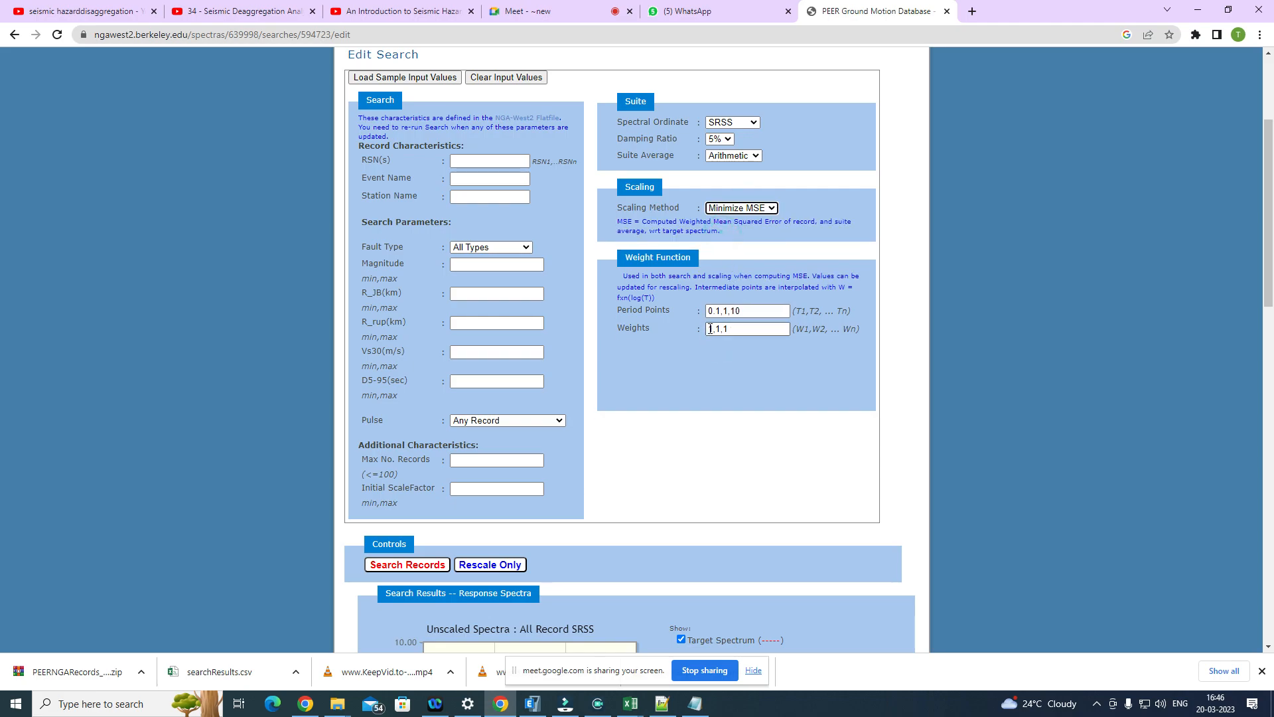
{"action": "left_click_drag", "start_coordinate": [728, 330], "coordinate": [700, 331]}
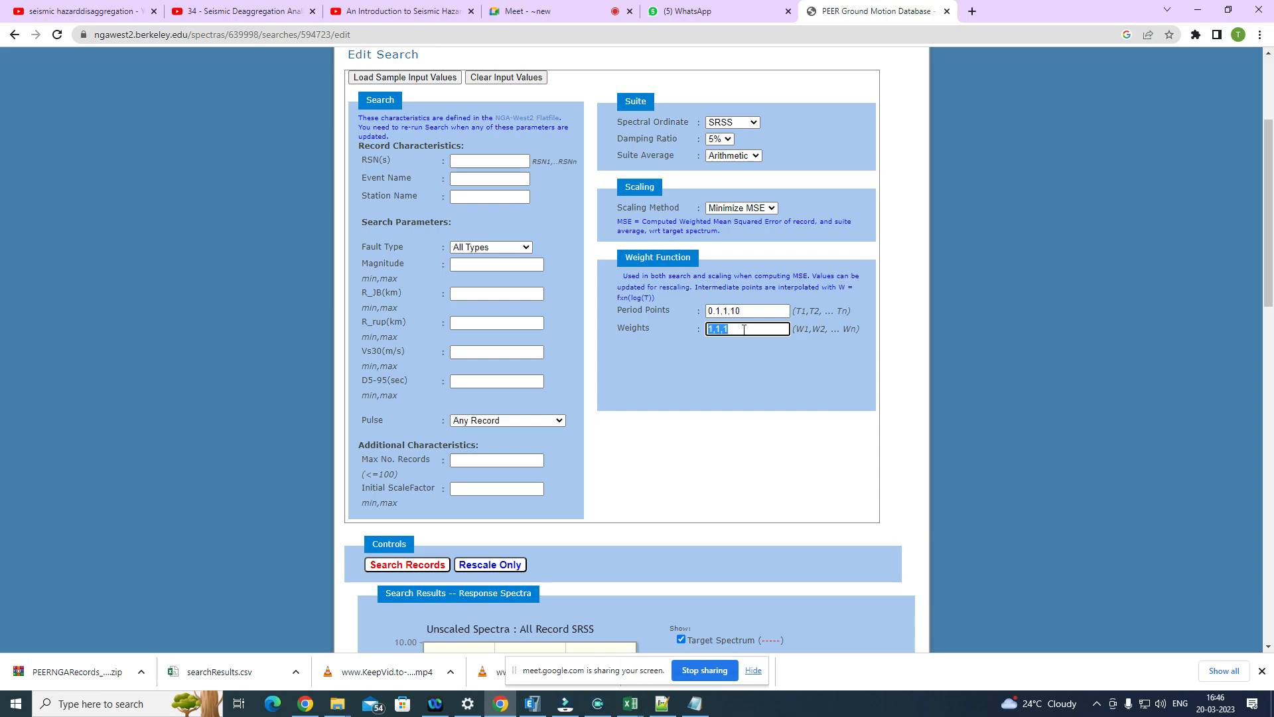
{"action": "left_click", "coordinate": [636, 327]}
{"action": "left_click", "coordinate": [754, 331]}
Step: Review the MSE and scale factor values in the metadata table and compare the unscaled record curves with the target spectrum
{"action": "scroll", "coordinate": [636, 331], "scroll_direction": "up", "scroll_amount": 3}
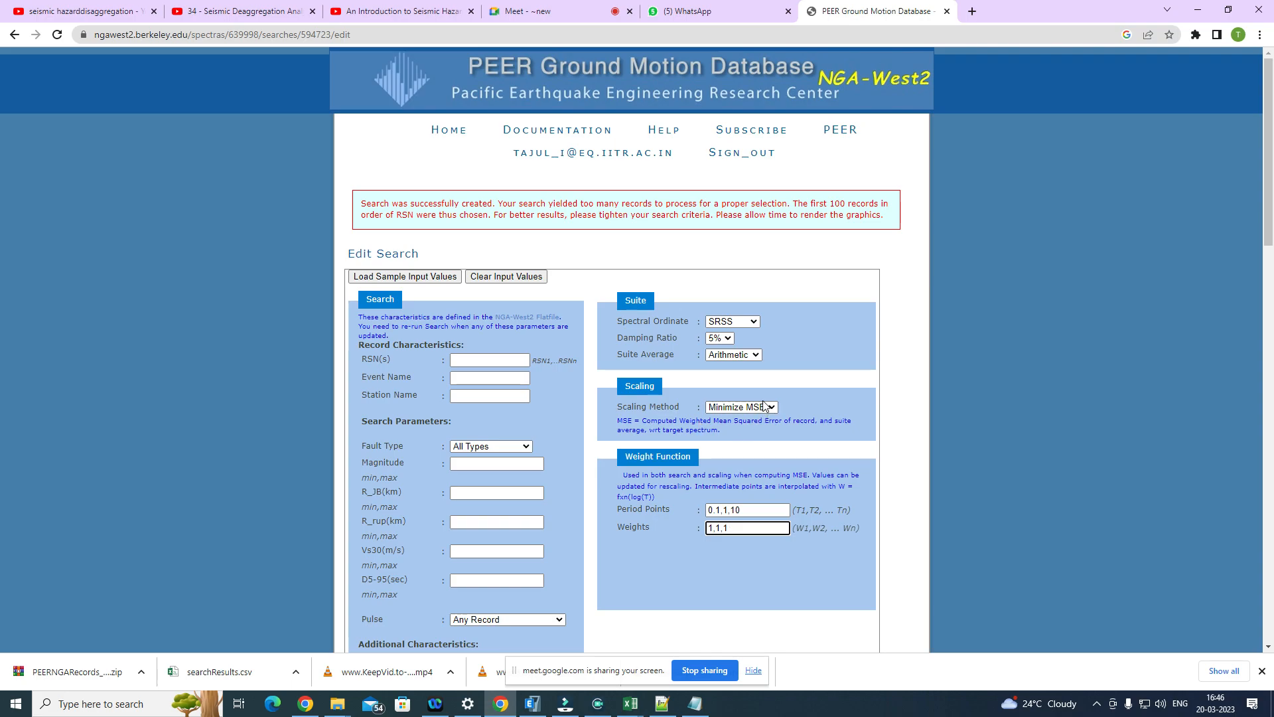
{"action": "scroll", "coordinate": [720, 429], "scroll_direction": "down", "scroll_amount": 15}
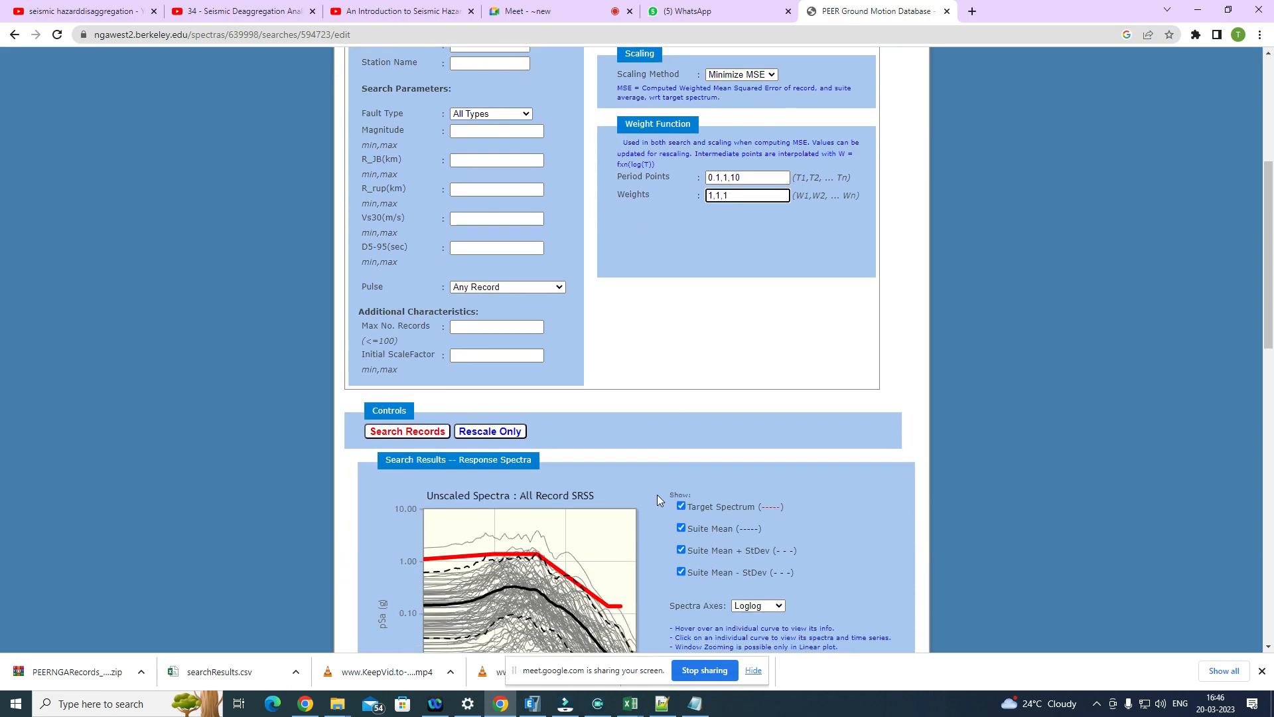
{"action": "scroll", "coordinate": [619, 499], "scroll_direction": "down", "scroll_amount": 3}
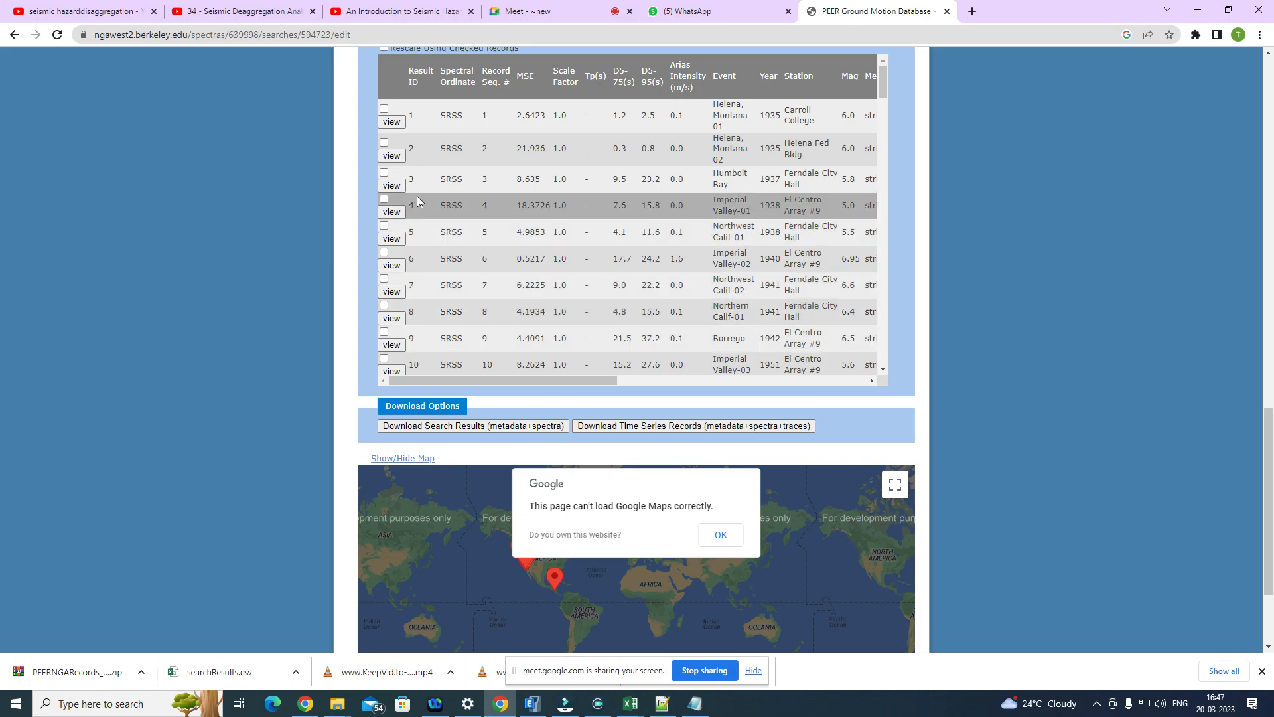
{"action": "scroll", "coordinate": [449, 179], "scroll_direction": "down", "scroll_amount": 1}
{"action": "scroll", "coordinate": [450, 191], "scroll_direction": "down", "scroll_amount": 4}
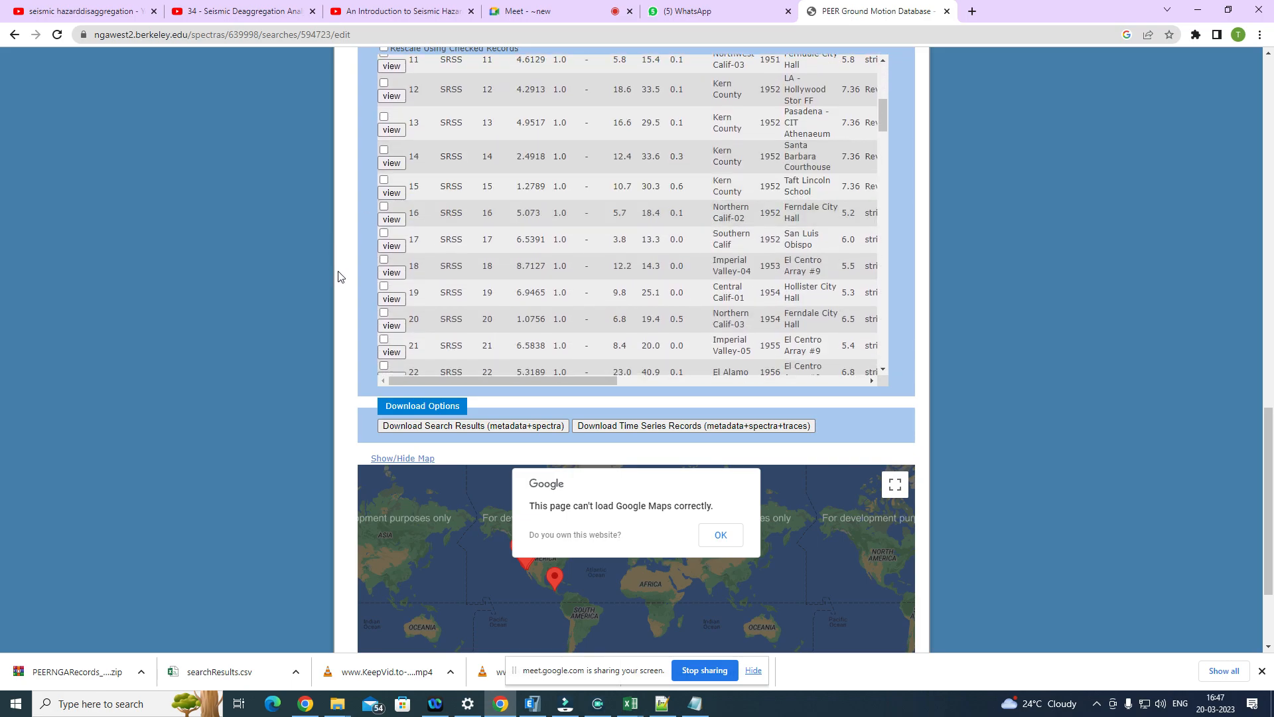
{"action": "scroll", "coordinate": [337, 276], "scroll_direction": "up", "scroll_amount": 7}
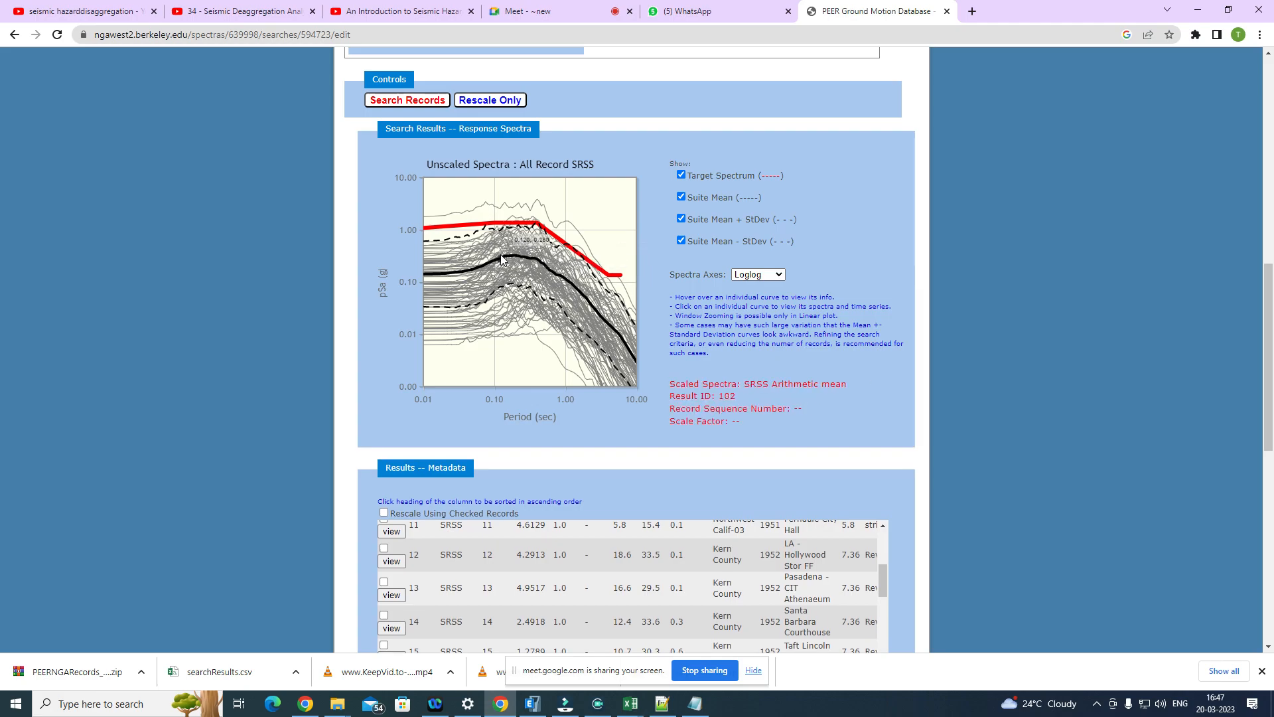
{"action": "scroll", "coordinate": [524, 226], "scroll_direction": "down", "scroll_amount": 1}
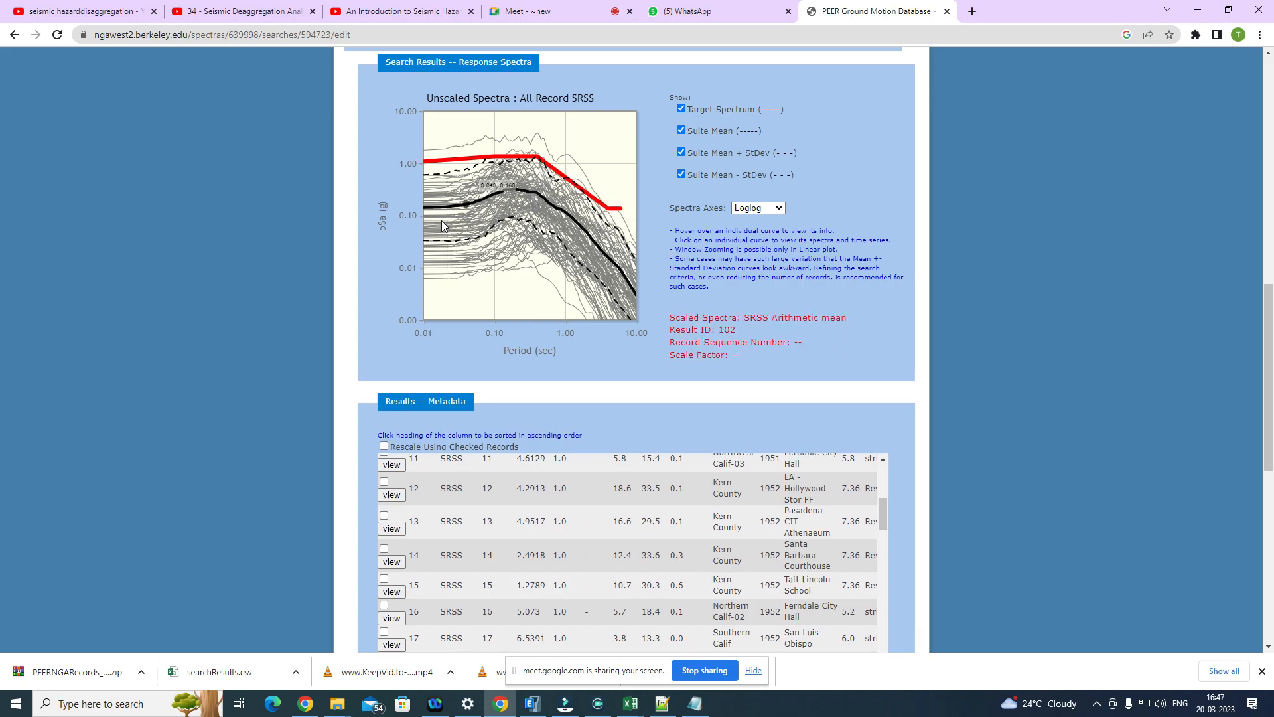
{"action": "scroll", "coordinate": [455, 217], "scroll_direction": "up", "scroll_amount": 1}
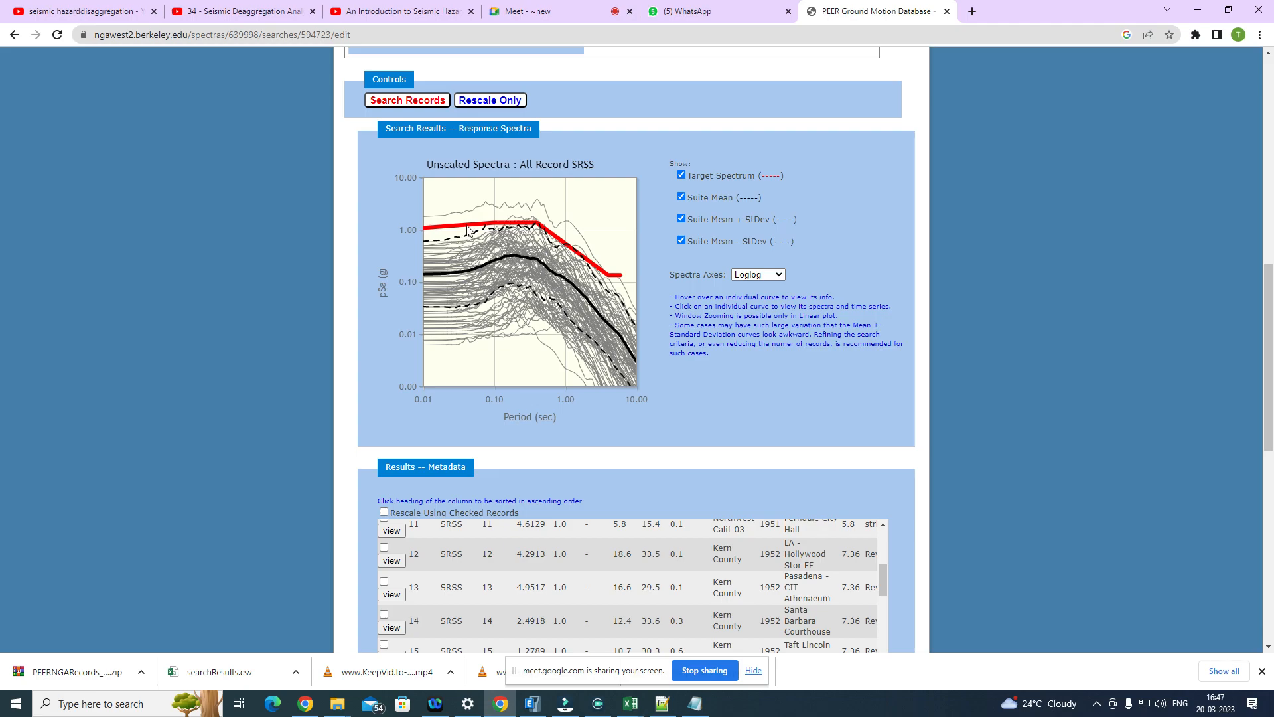
{"action": "mouse_move", "coordinate": [473, 272]}
{"action": "scroll", "coordinate": [529, 352], "scroll_direction": "up", "scroll_amount": 7}
{"action": "scroll", "coordinate": [465, 308], "scroll_direction": "up", "scroll_amount": 1}
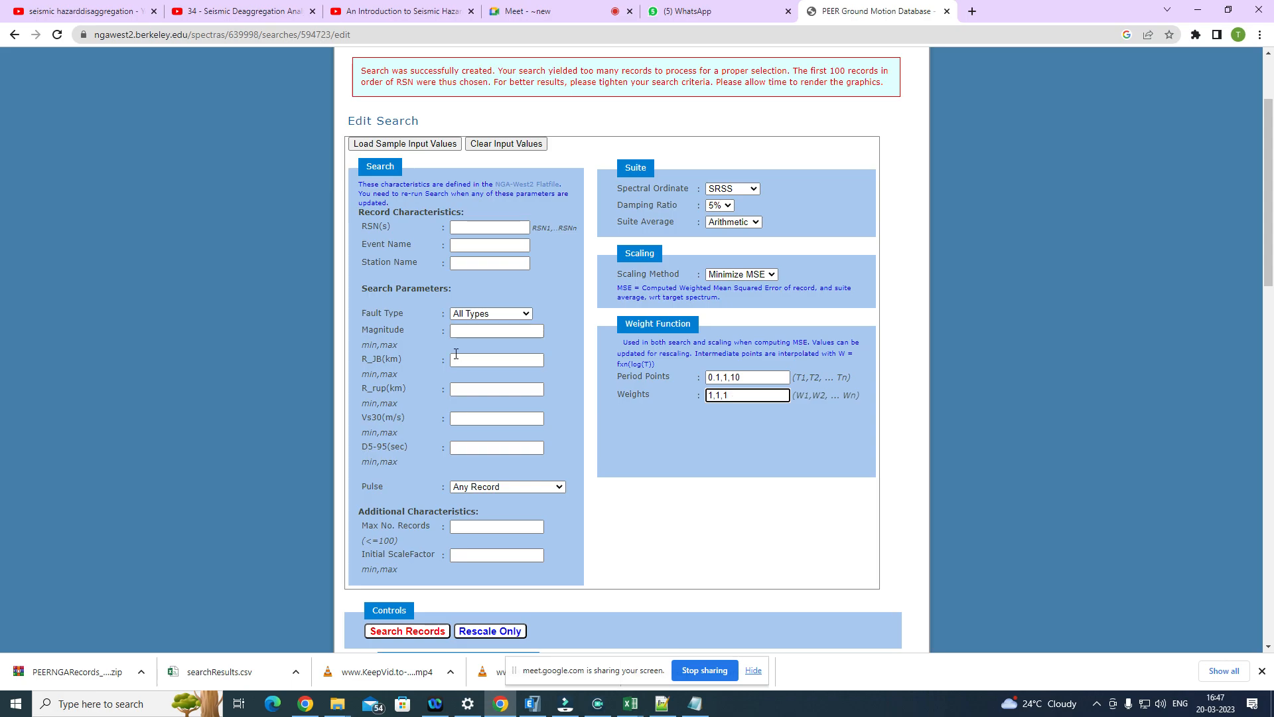
Step: Examine the blank search parameters and the Pulse options alongside the unscaled spectra plot without changing them
{"action": "scroll", "coordinate": [460, 398], "scroll_direction": "down", "scroll_amount": 5}
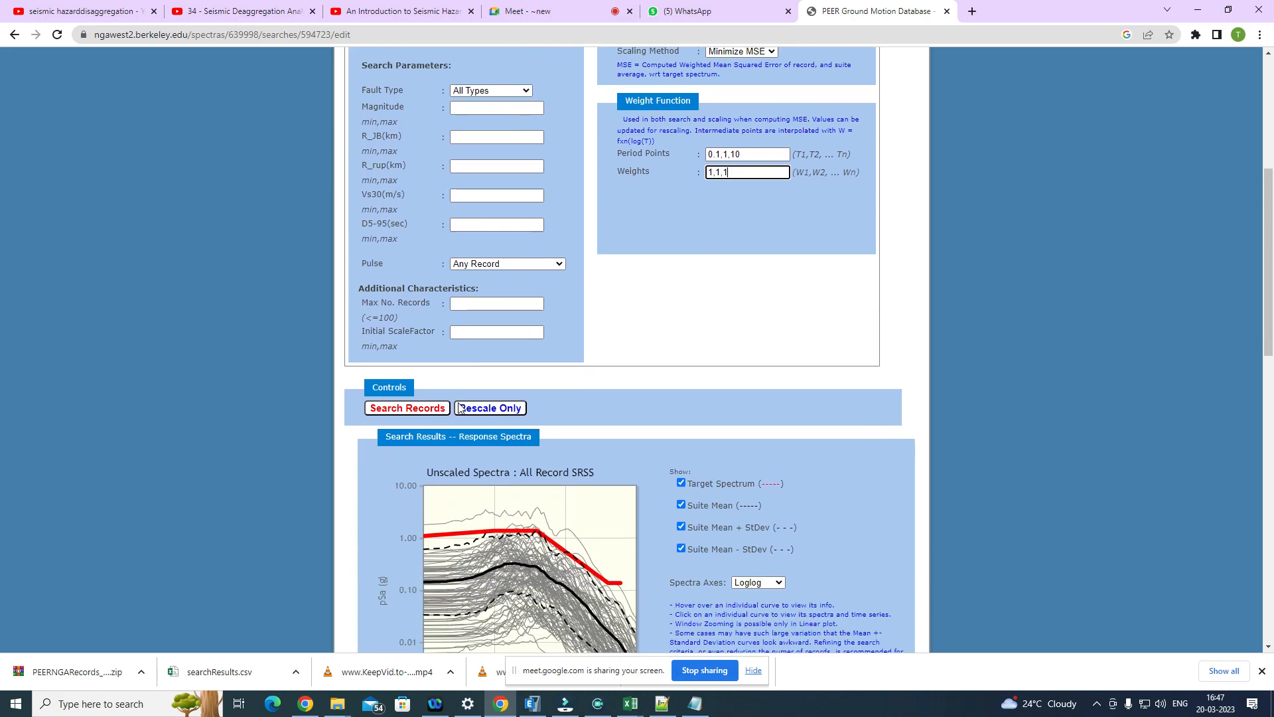
{"action": "scroll", "coordinate": [487, 410], "scroll_direction": "down", "scroll_amount": 1}
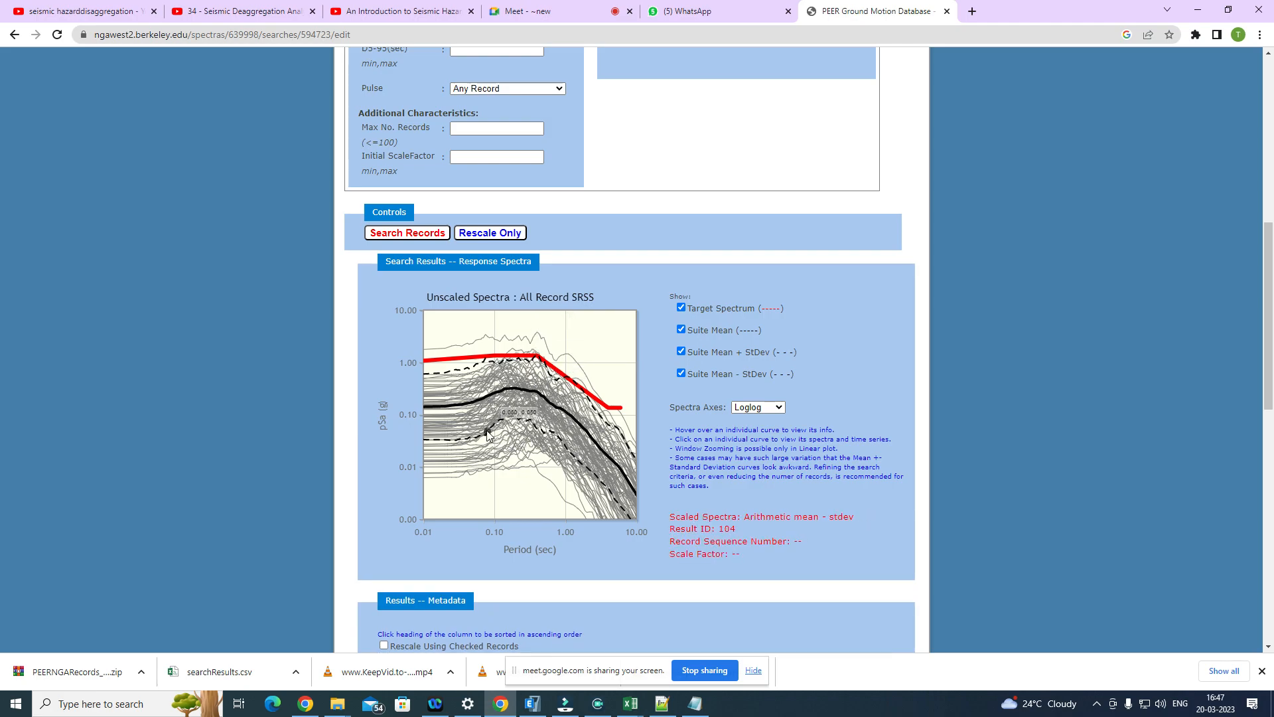
{"action": "scroll", "coordinate": [489, 414], "scroll_direction": "up", "scroll_amount": 7}
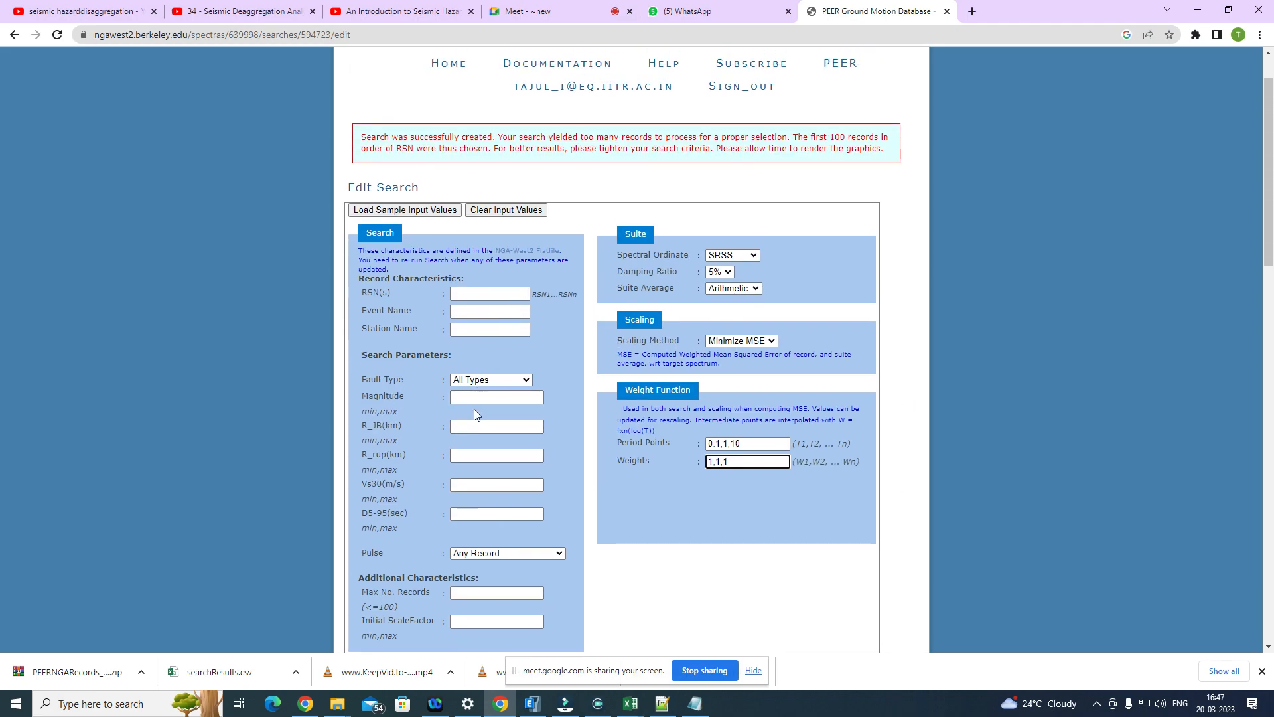
{"action": "scroll", "coordinate": [474, 414], "scroll_direction": "down", "scroll_amount": 1}
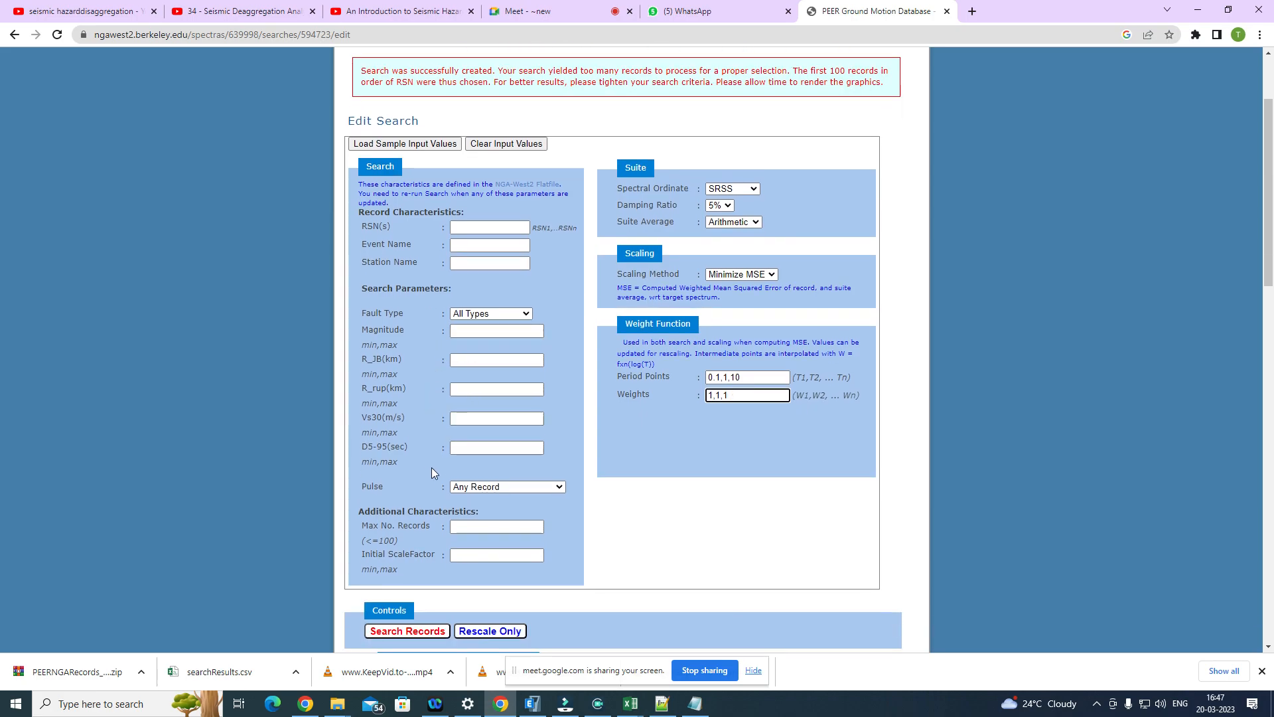
{"action": "left_click", "coordinate": [531, 488]}
{"action": "left_click", "coordinate": [386, 458]}
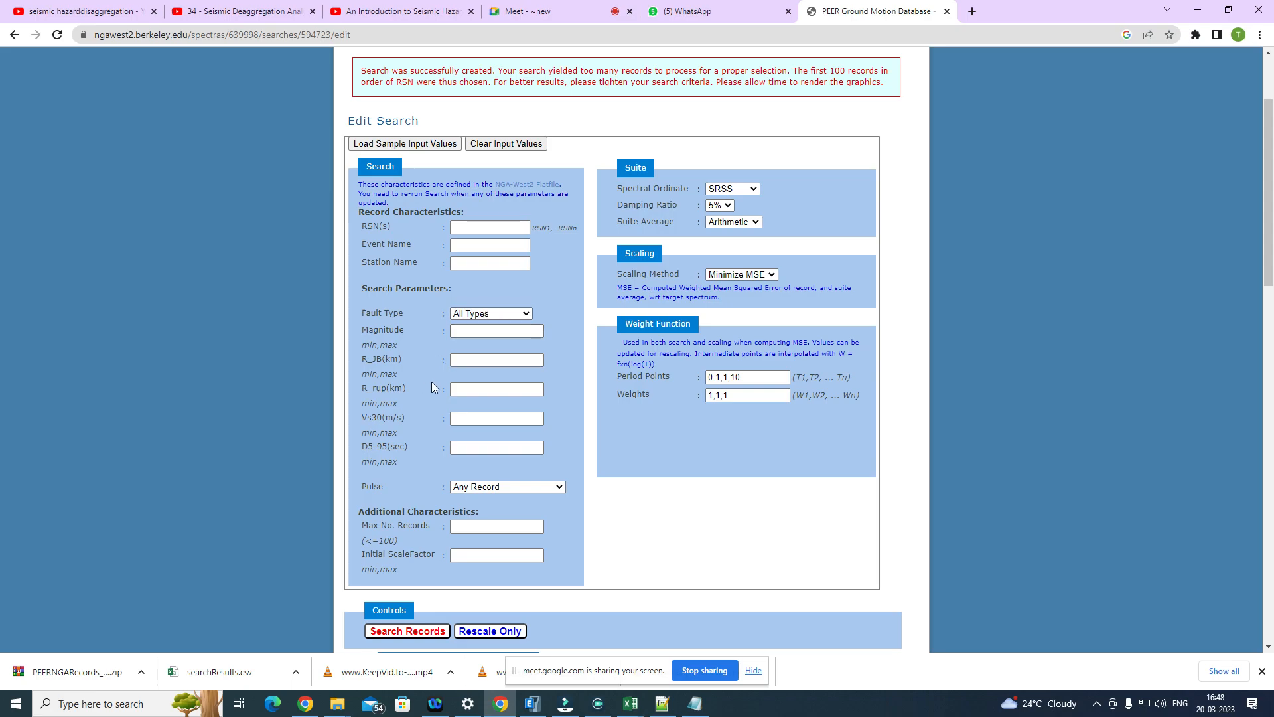
{"action": "scroll", "coordinate": [458, 361], "scroll_direction": "down", "scroll_amount": 5}
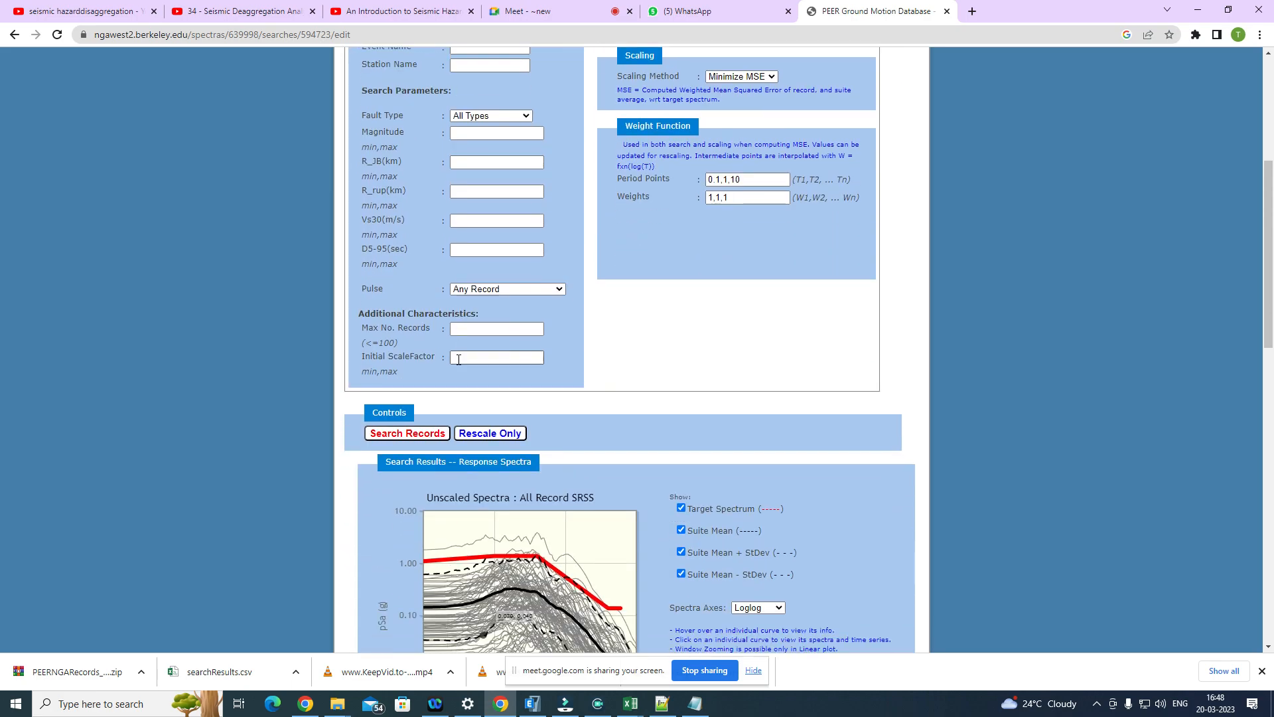
{"action": "scroll", "coordinate": [440, 112], "scroll_direction": "up", "scroll_amount": 3}
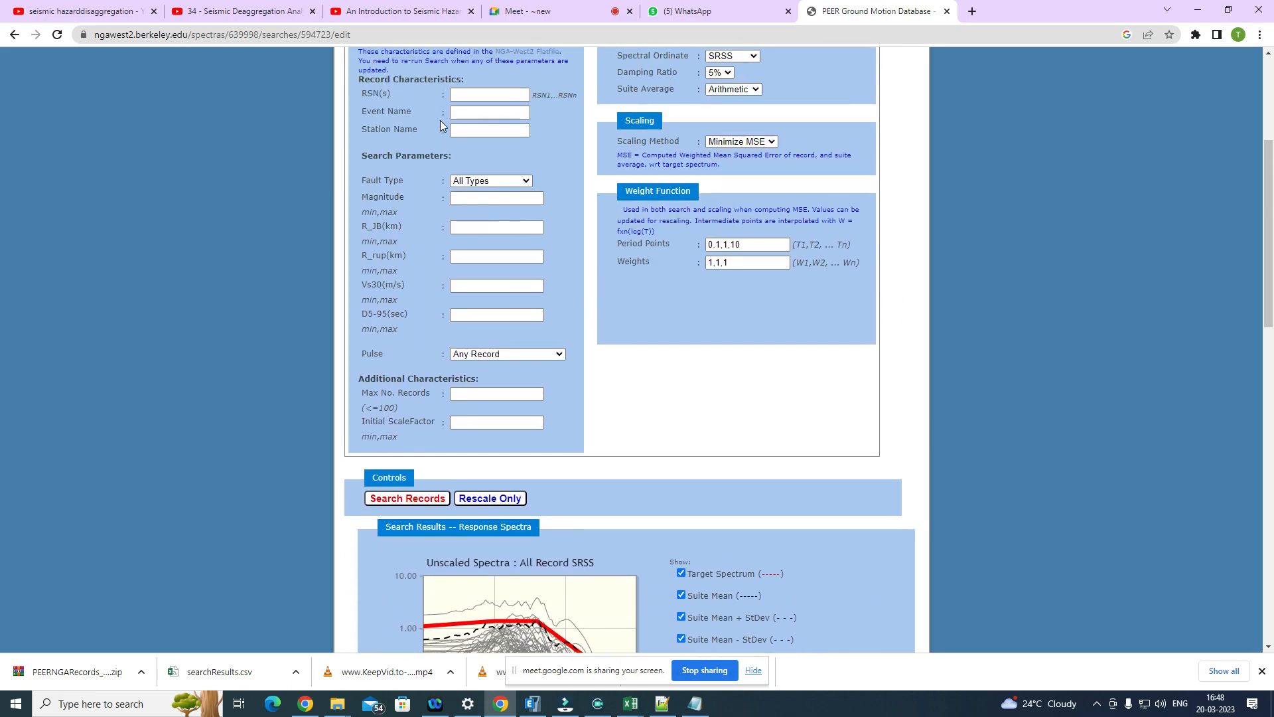
Step: Review the response spectra results, the record list and the download options at the end of the search page
{"action": "scroll", "coordinate": [425, 205], "scroll_direction": "down", "scroll_amount": 7}
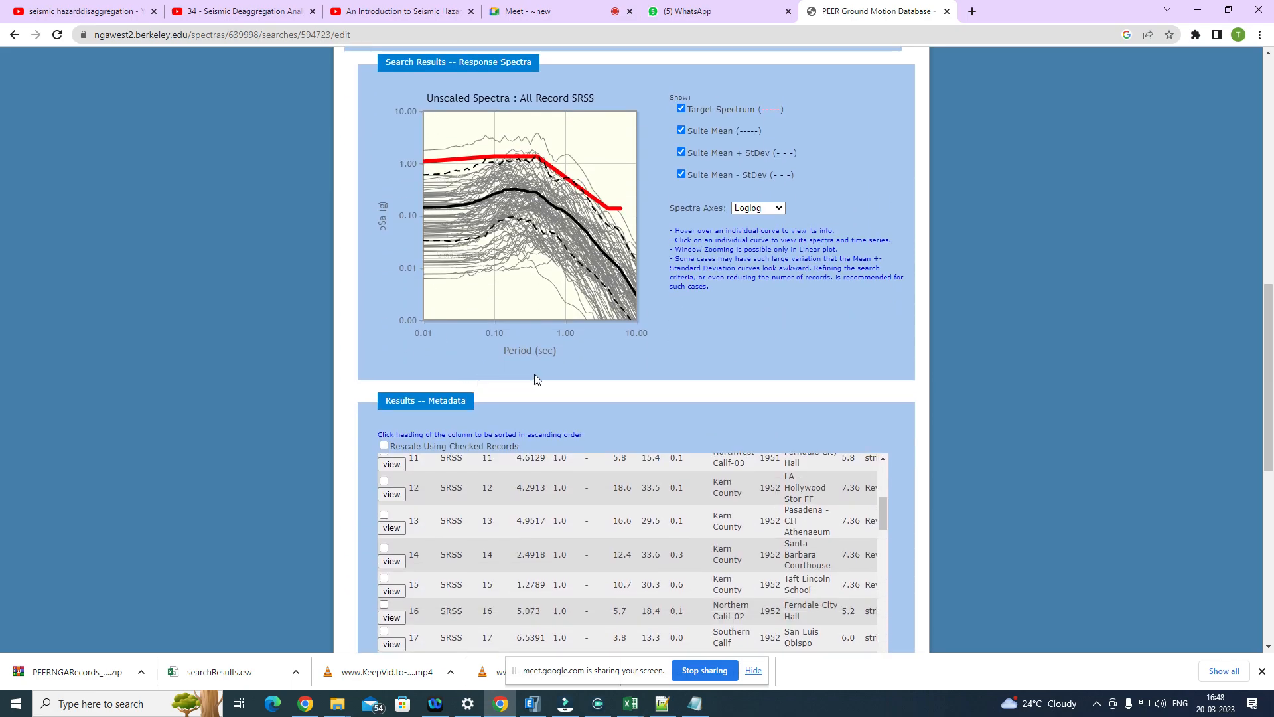
{"action": "scroll", "coordinate": [524, 371], "scroll_direction": "down", "scroll_amount": 2}
{"action": "scroll", "coordinate": [503, 394], "scroll_direction": "down", "scroll_amount": 1}
{"action": "scroll", "coordinate": [369, 173], "scroll_direction": "up", "scroll_amount": 4}
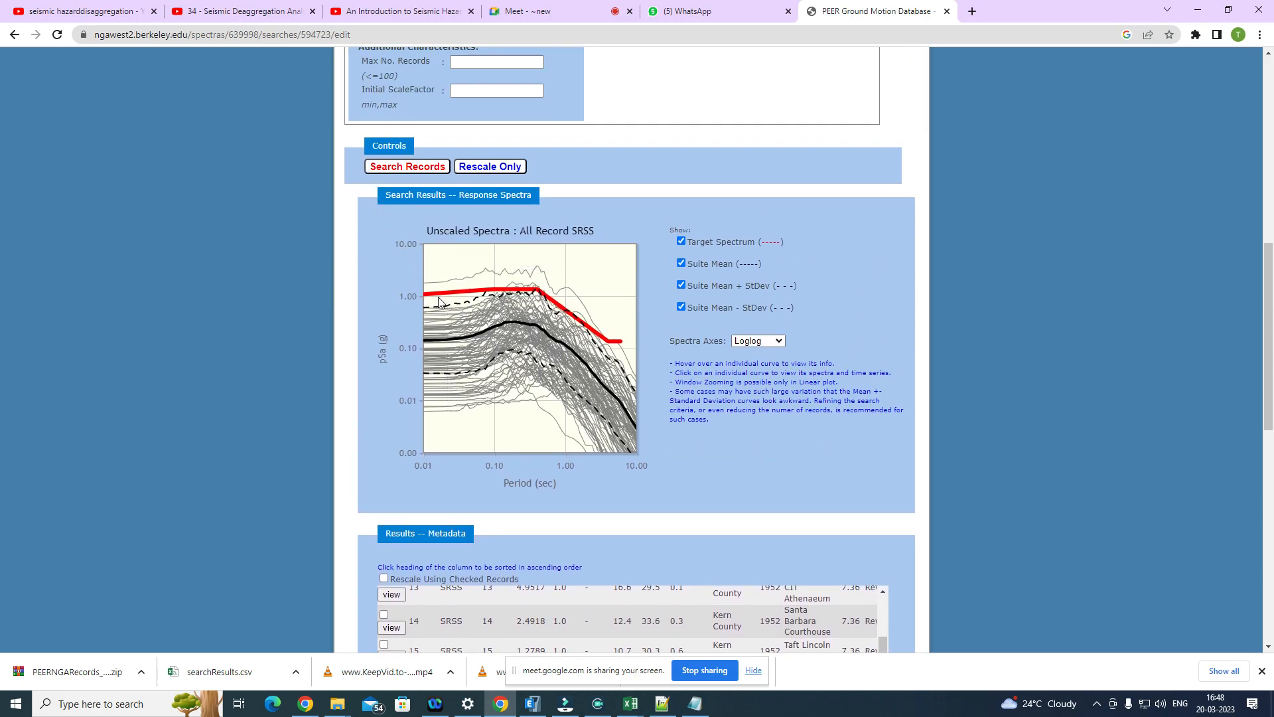
{"action": "scroll", "coordinate": [384, 290], "scroll_direction": "down", "scroll_amount": 3}
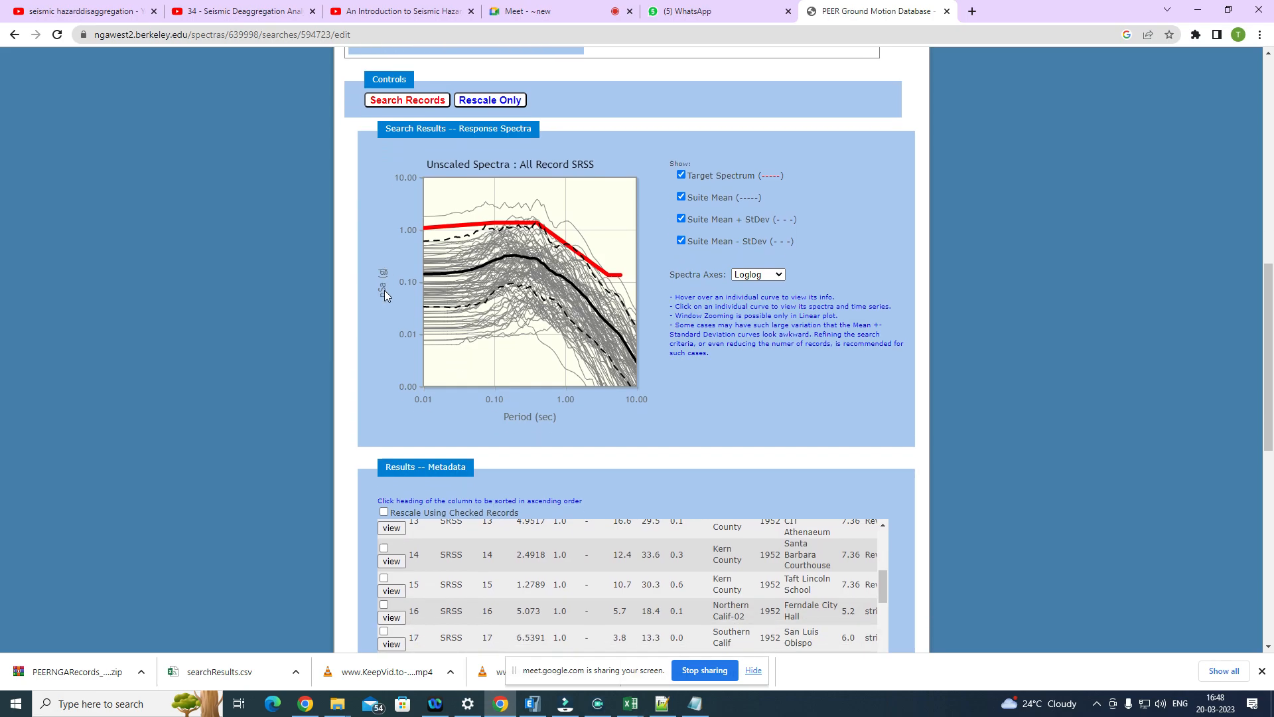
{"action": "scroll", "coordinate": [384, 290], "scroll_direction": "down", "scroll_amount": 7}
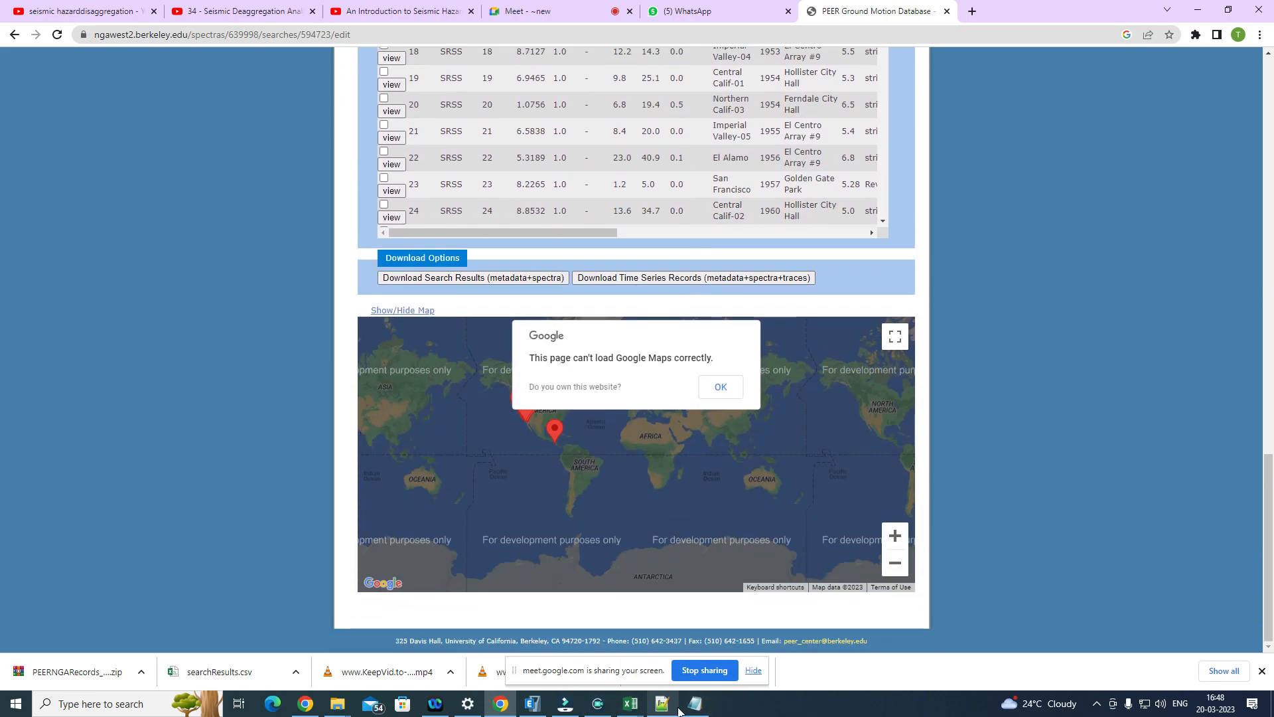
Step: Switch to Excel to view the acceleration chart in 953_MUL279-C2 Major.xlsx, and bring up the 10 Storey model in ETABS
{"action": "mouse_move", "coordinate": [631, 710]}
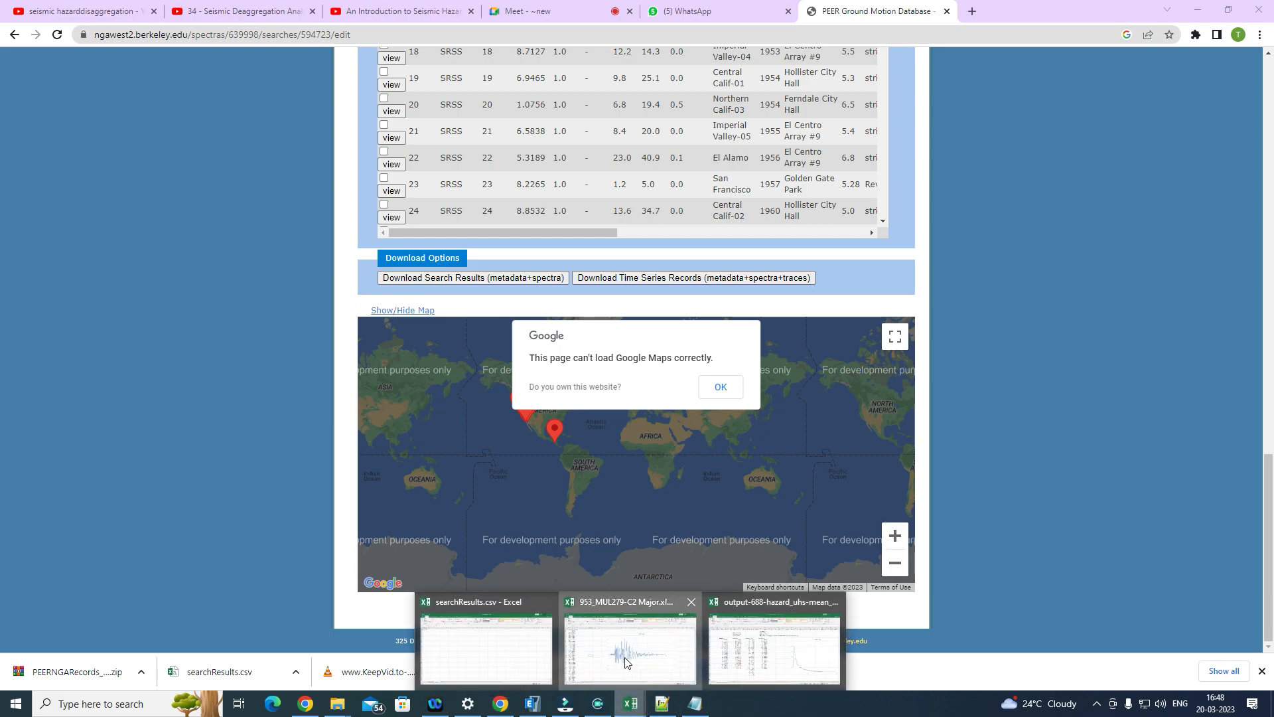
{"action": "left_click", "coordinate": [630, 654]}
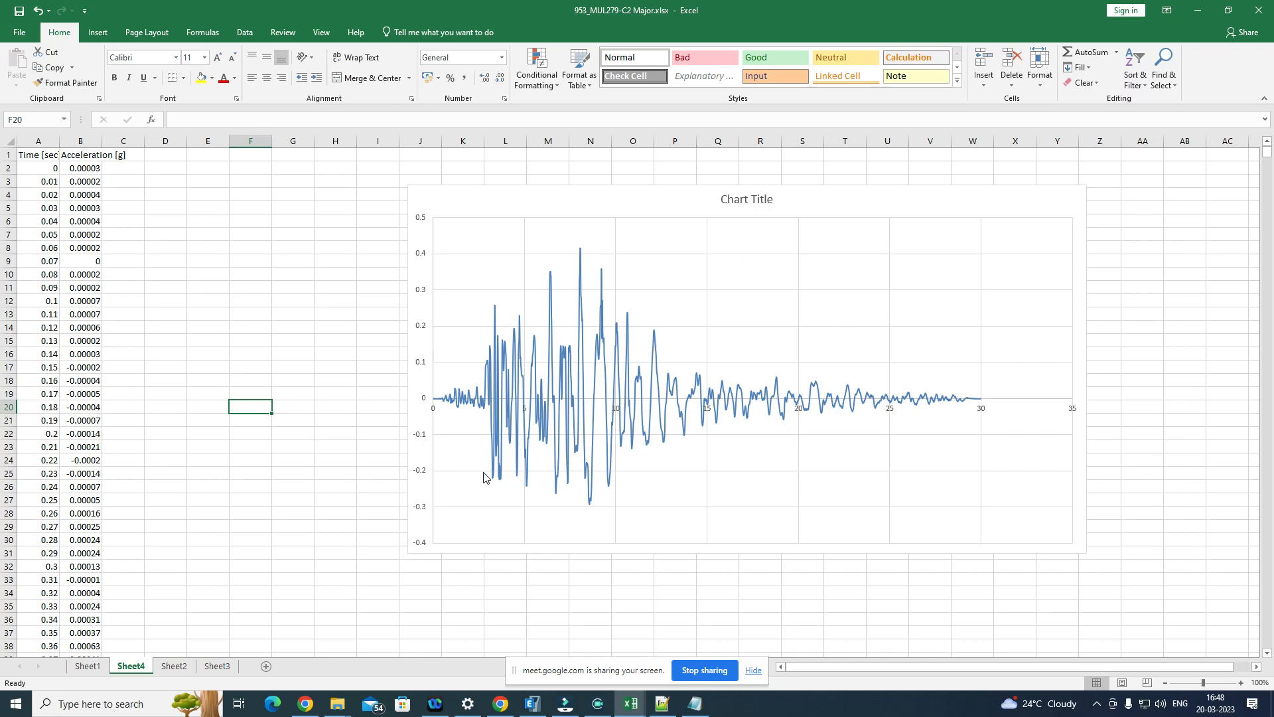
{"action": "mouse_move", "coordinate": [640, 418]}
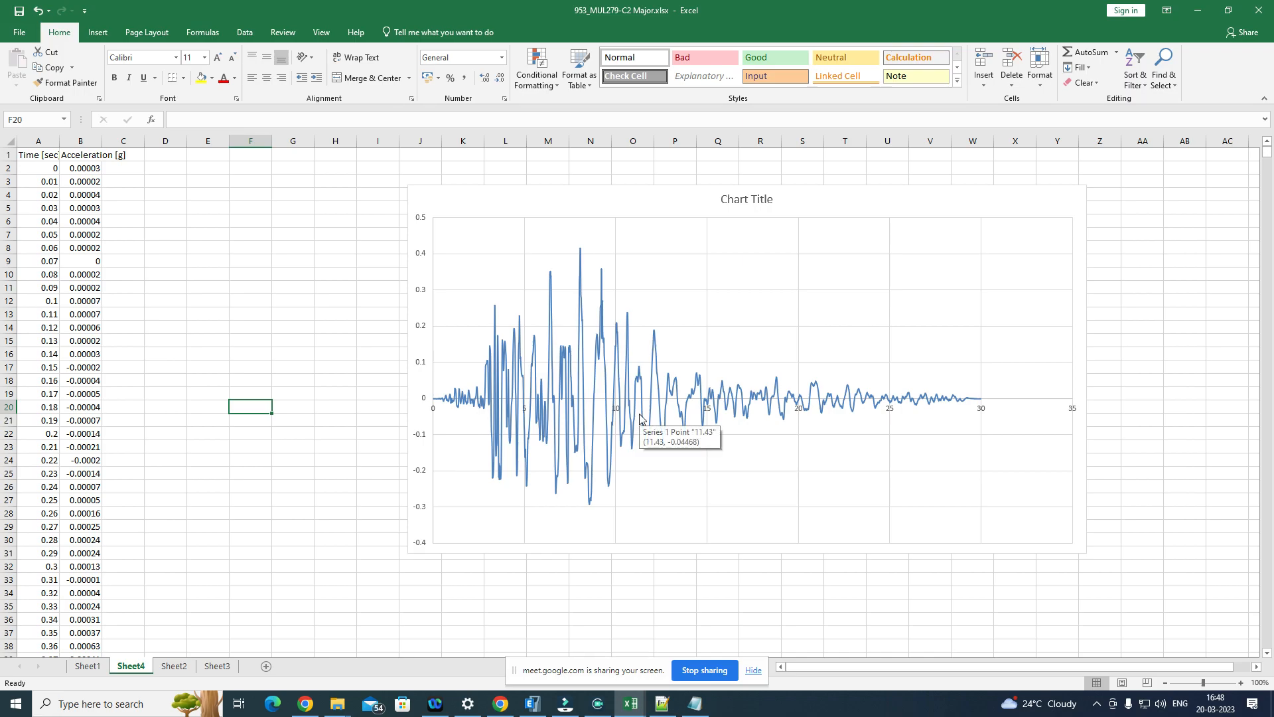
{"action": "left_click", "coordinate": [531, 703]}
{"action": "left_click", "coordinate": [378, 260]}
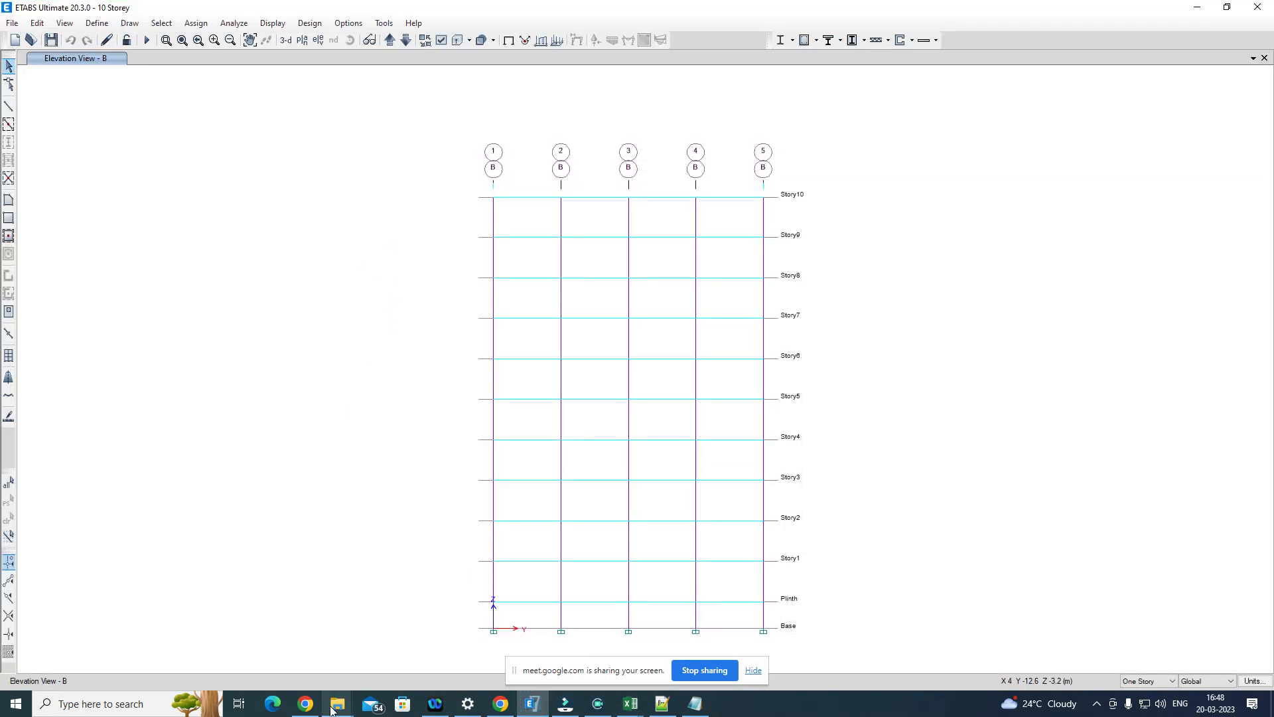
Step: Switch to File Explorer and open the Etab Modelling folder inside M Tech DISSERTATION on the One Touch (H:) drive
{"action": "mouse_move", "coordinate": [335, 705]}
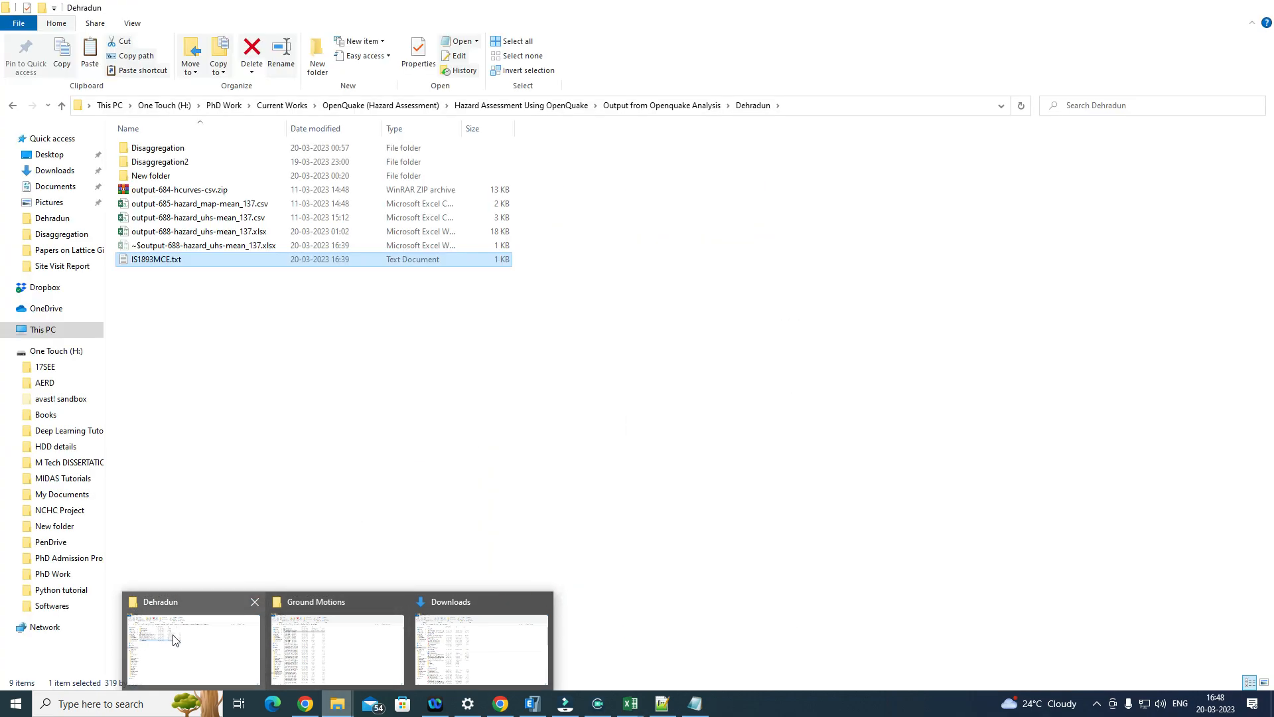
{"action": "left_click", "coordinate": [174, 639]}
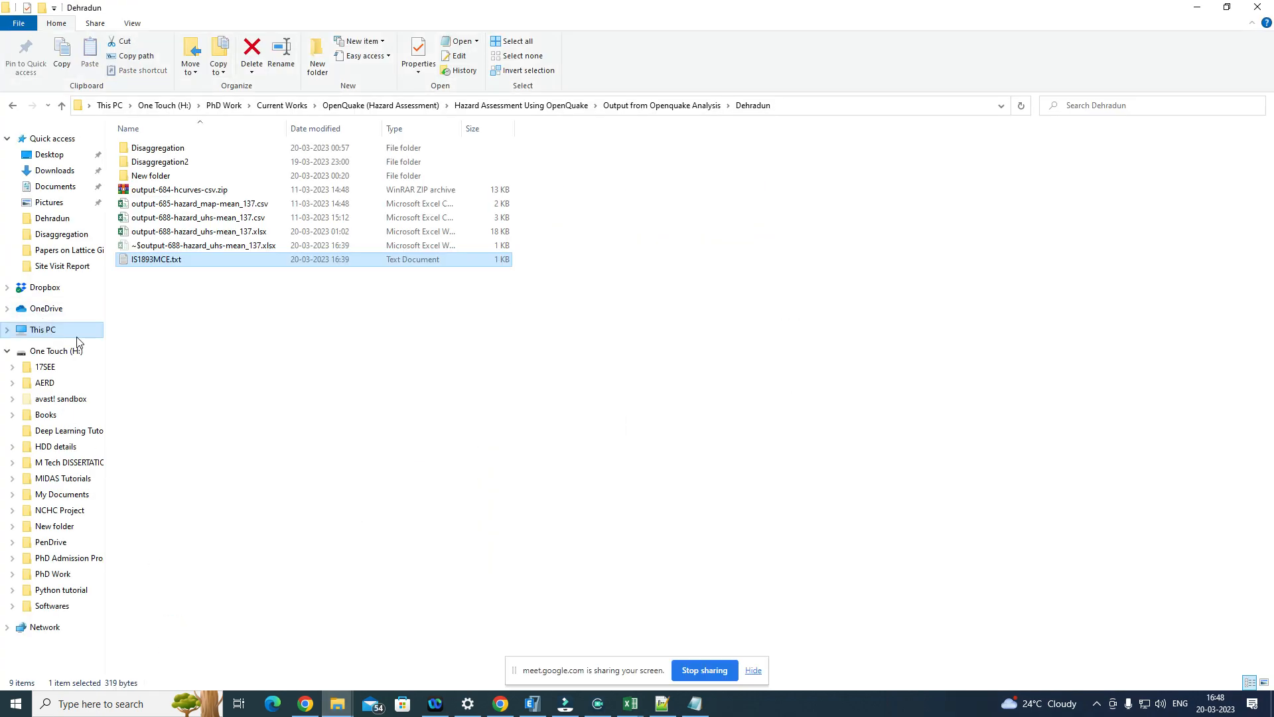
{"action": "left_click", "coordinate": [53, 330]}
{"action": "double_click", "coordinate": [813, 255]}
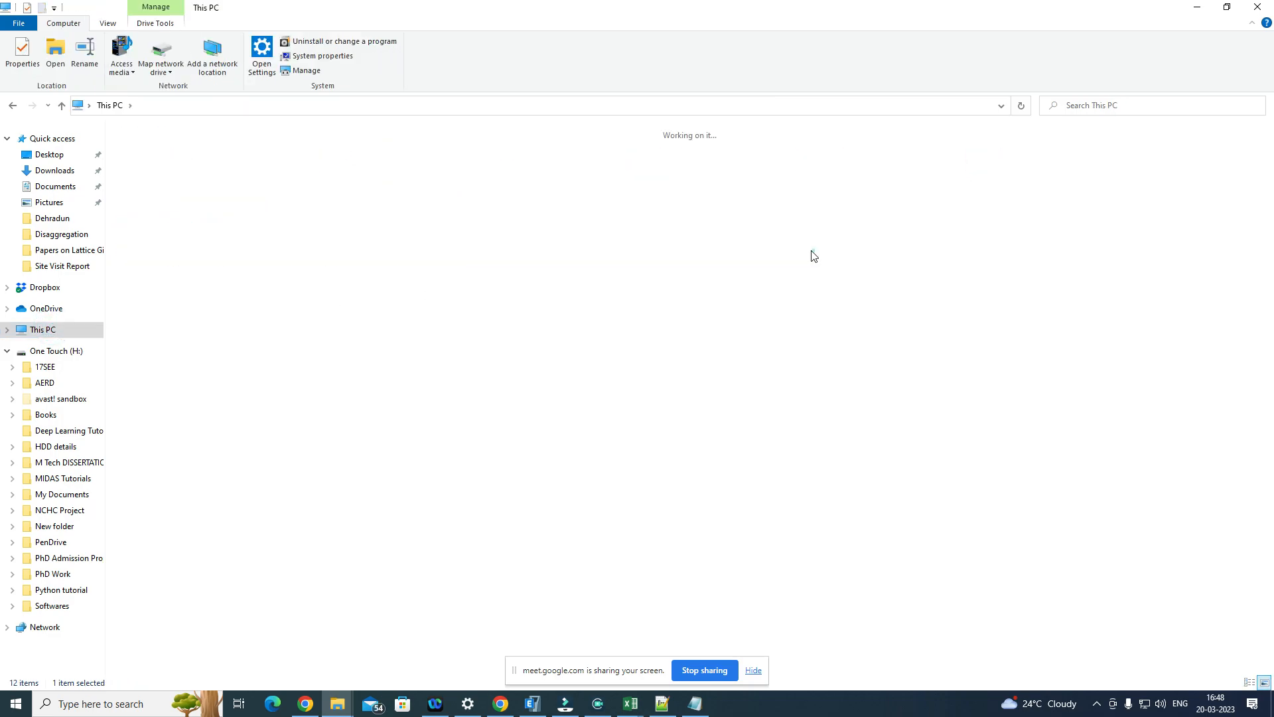
{"action": "double_click", "coordinate": [589, 199]}
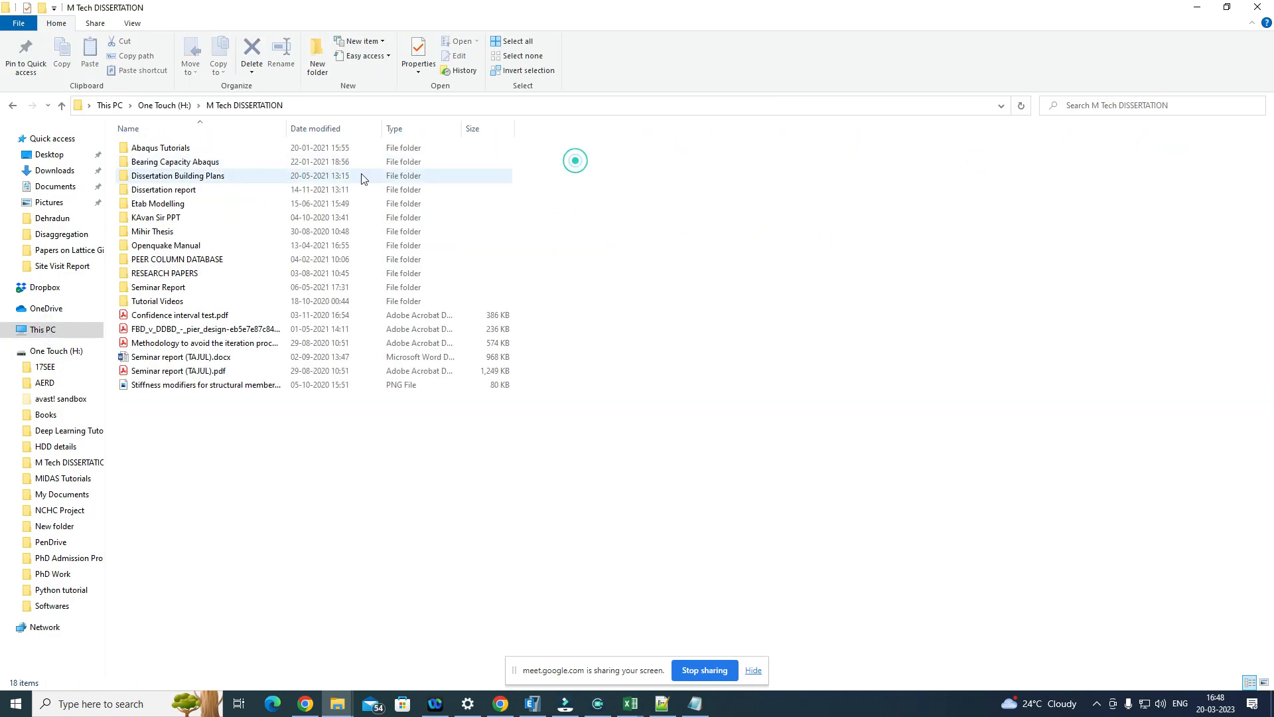
{"action": "double_click", "coordinate": [176, 206]}
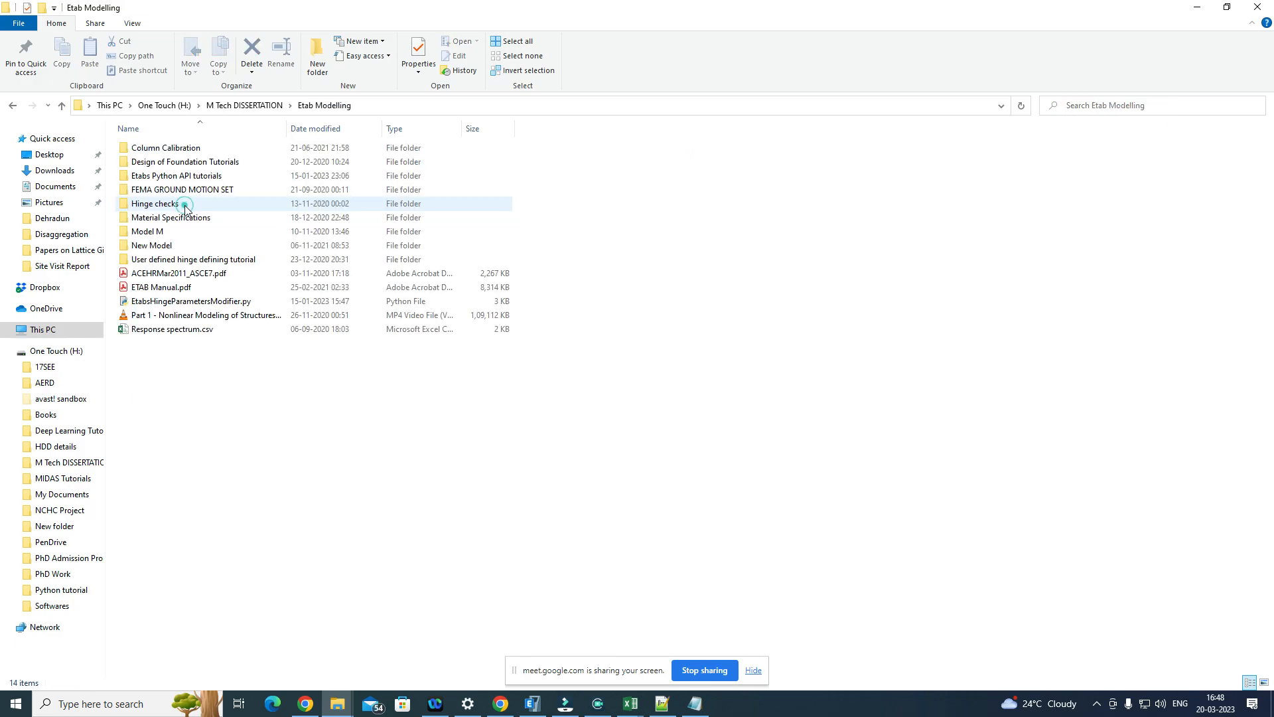
Step: Open the TIME HISTORY folder through FEMA GROUND MOTION SET and FEMA GROUND MOTION RECORD SET
{"action": "double_click", "coordinate": [229, 191]}
{"action": "double_click", "coordinate": [199, 147]}
{"action": "left_click", "coordinate": [181, 164]}
{"action": "double_click", "coordinate": [181, 164]}
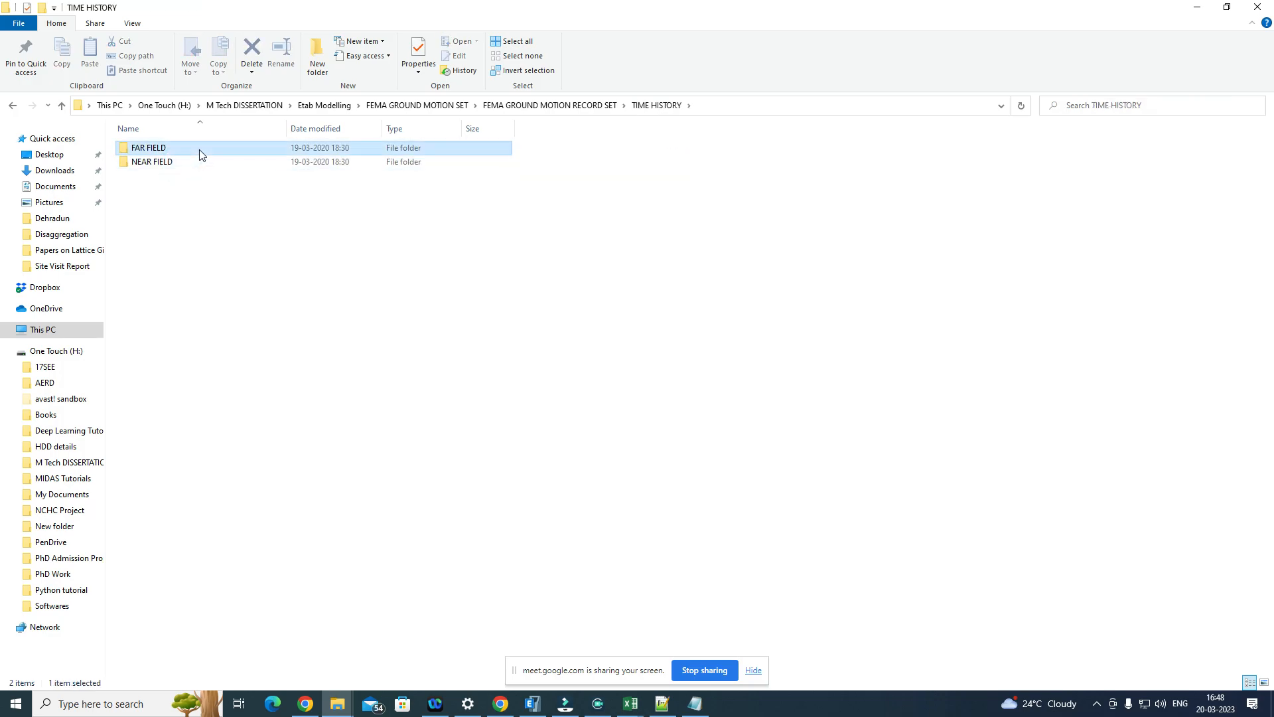
Step: Open the FAR FIELD folder and view the time and acceleration columns in 1C1.txt, closing the file when done
{"action": "double_click", "coordinate": [193, 149]}
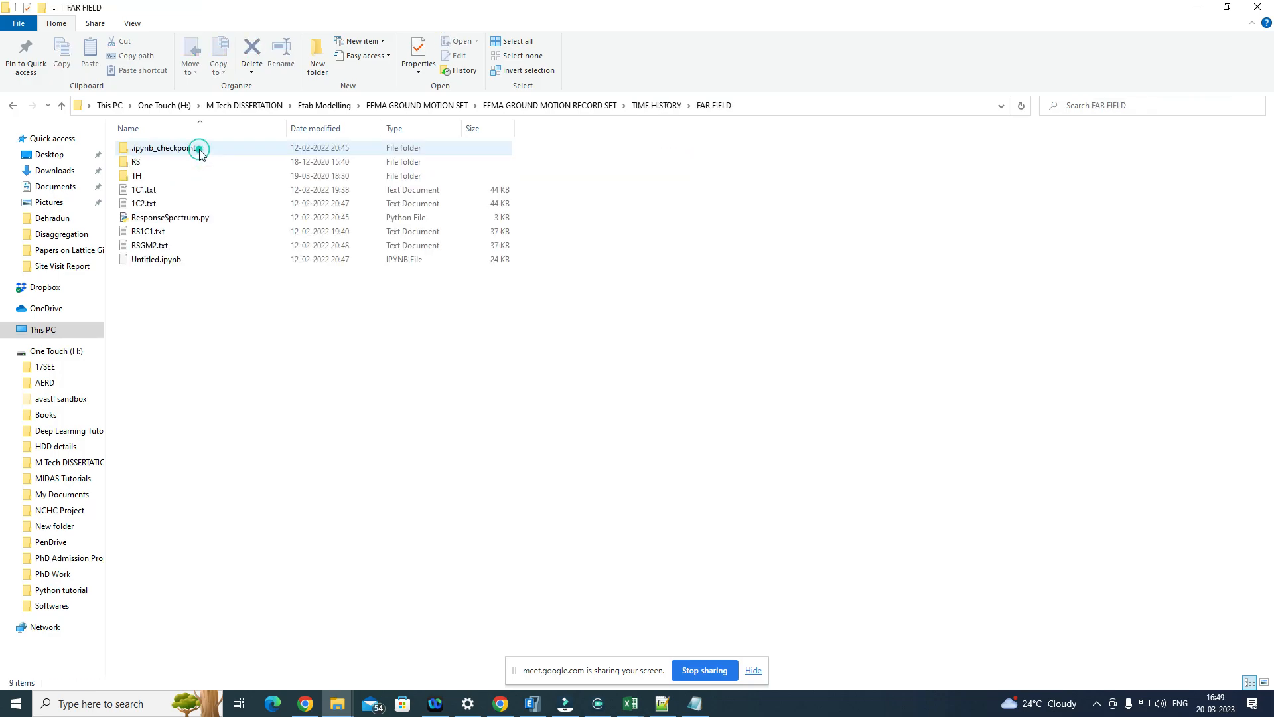
{"action": "double_click", "coordinate": [199, 193]}
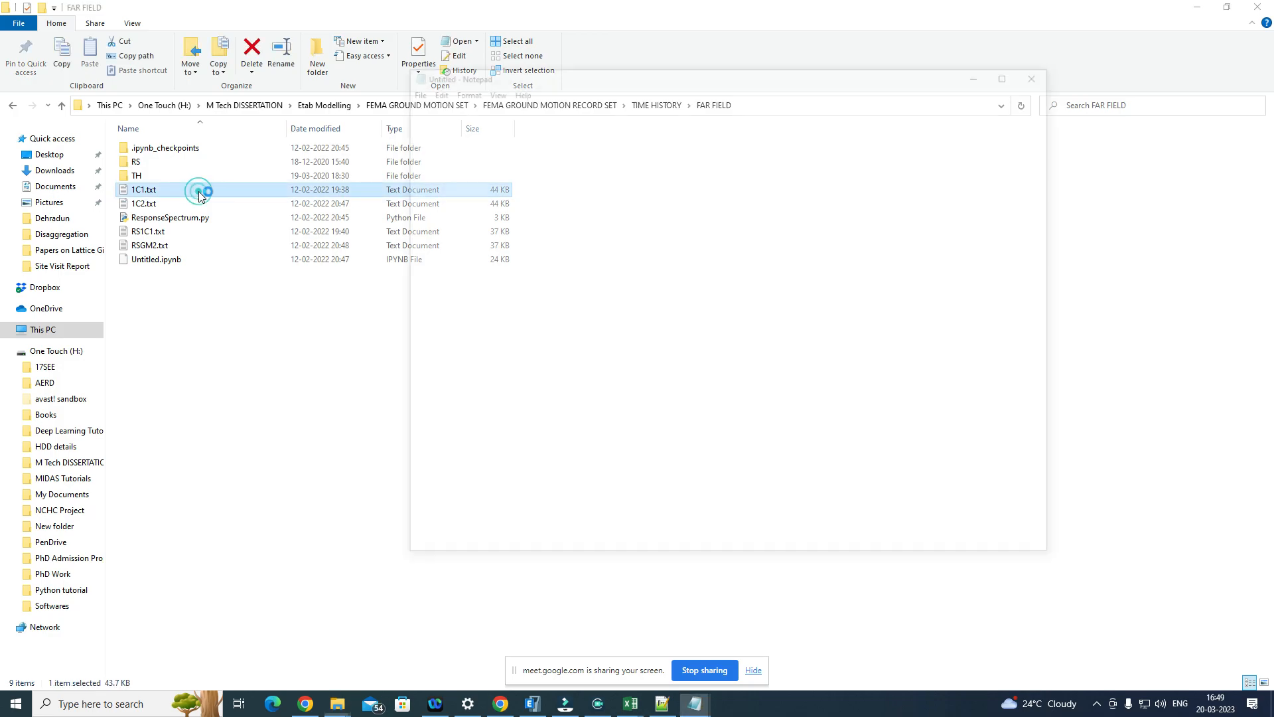
{"action": "left_click", "coordinate": [1044, 71]}
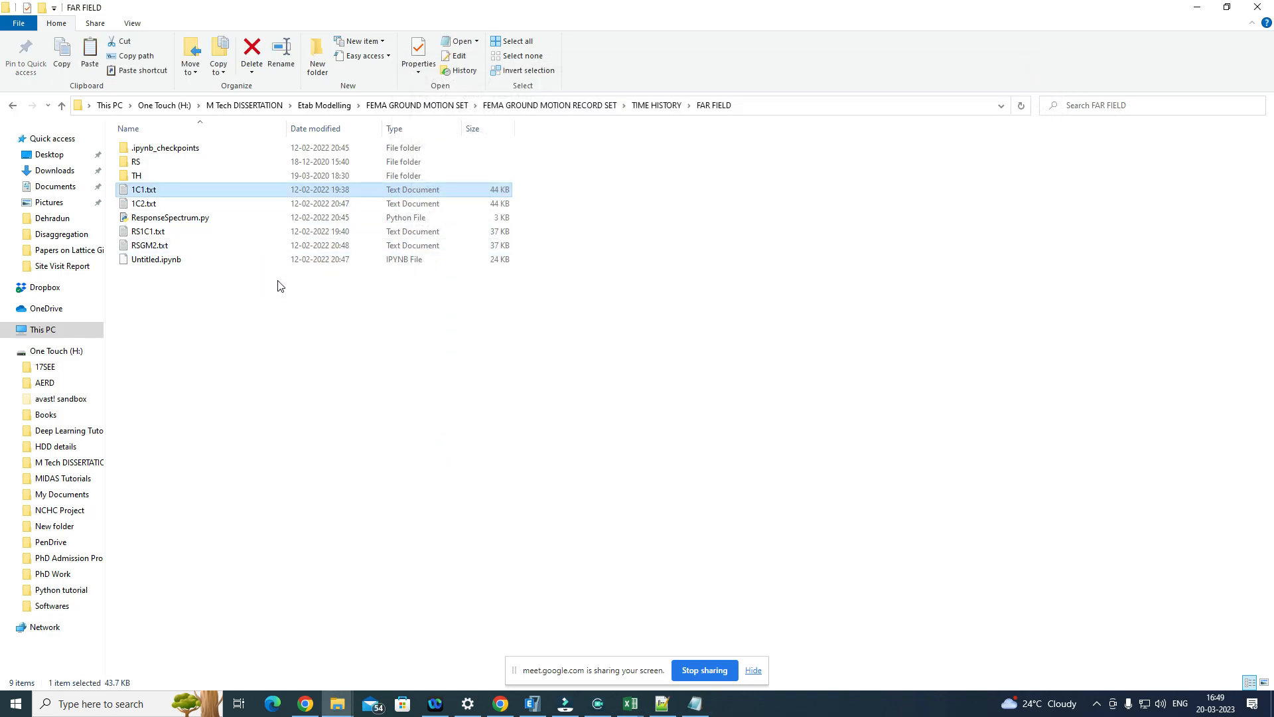
Step: Copy 1C1.txt into the EQN-512 folder under PhD Work, M Tech 1st Year, 2022-2023 on the One Touch (H:) drive
{"action": "left_click", "coordinate": [53, 353]}
{"action": "double_click", "coordinate": [1090, 160]}
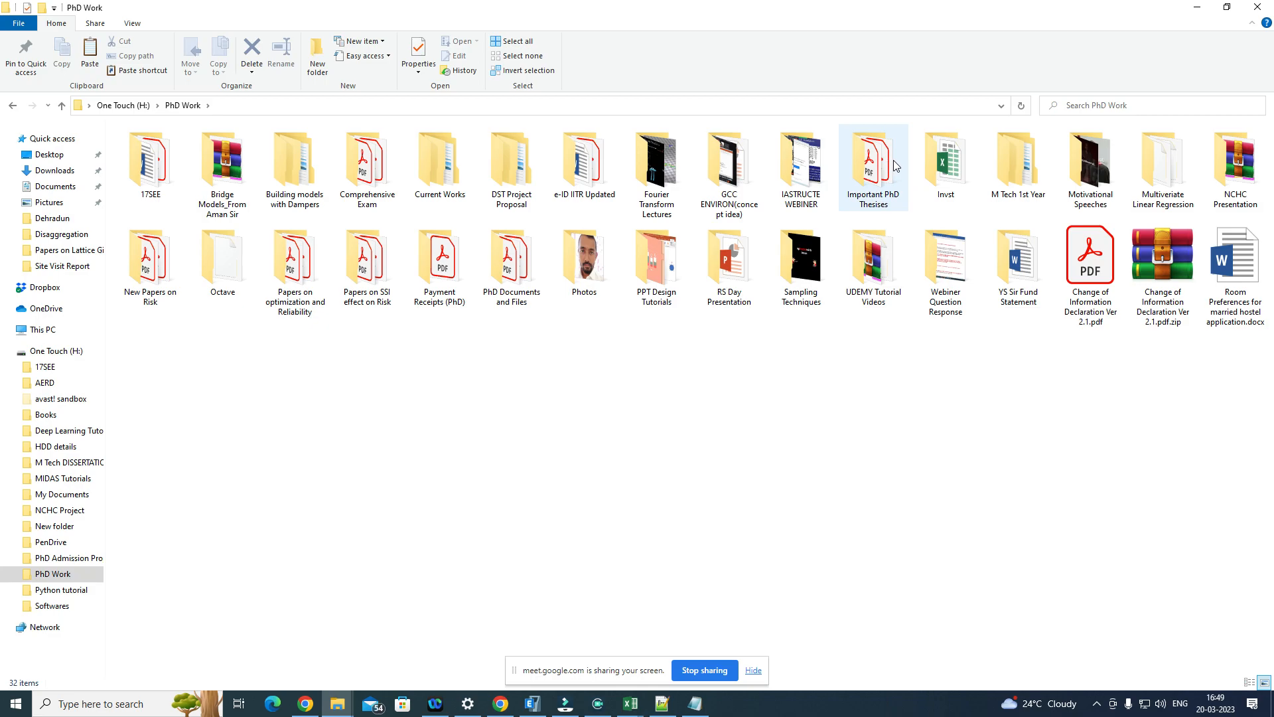
{"action": "double_click", "coordinate": [1003, 165]}
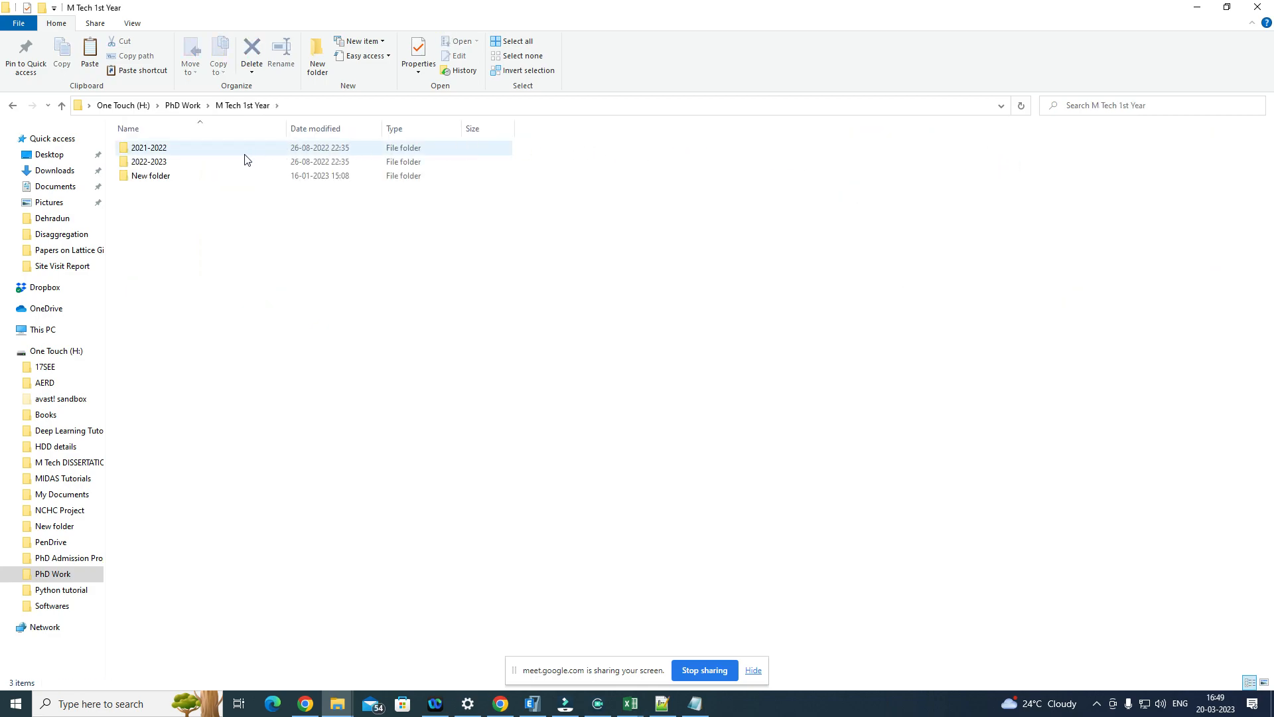
{"action": "double_click", "coordinate": [235, 163]}
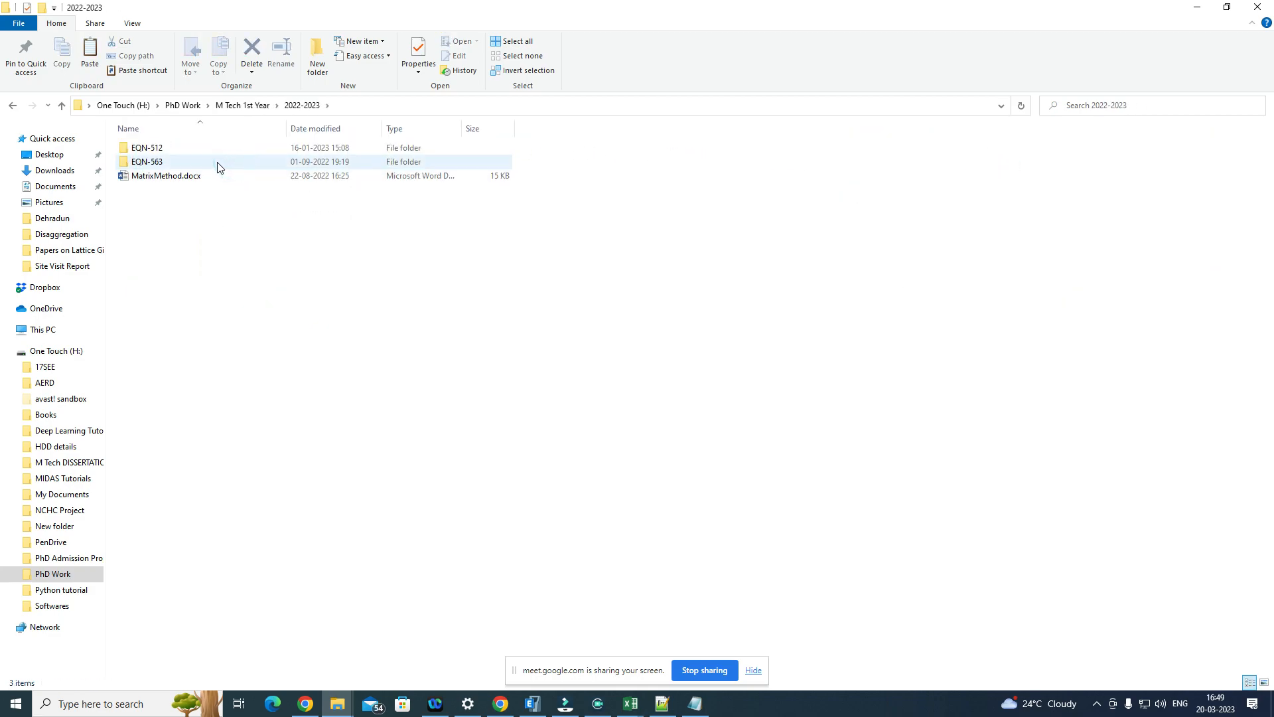
{"action": "double_click", "coordinate": [214, 150]}
{"action": "left_click", "coordinate": [225, 361]}
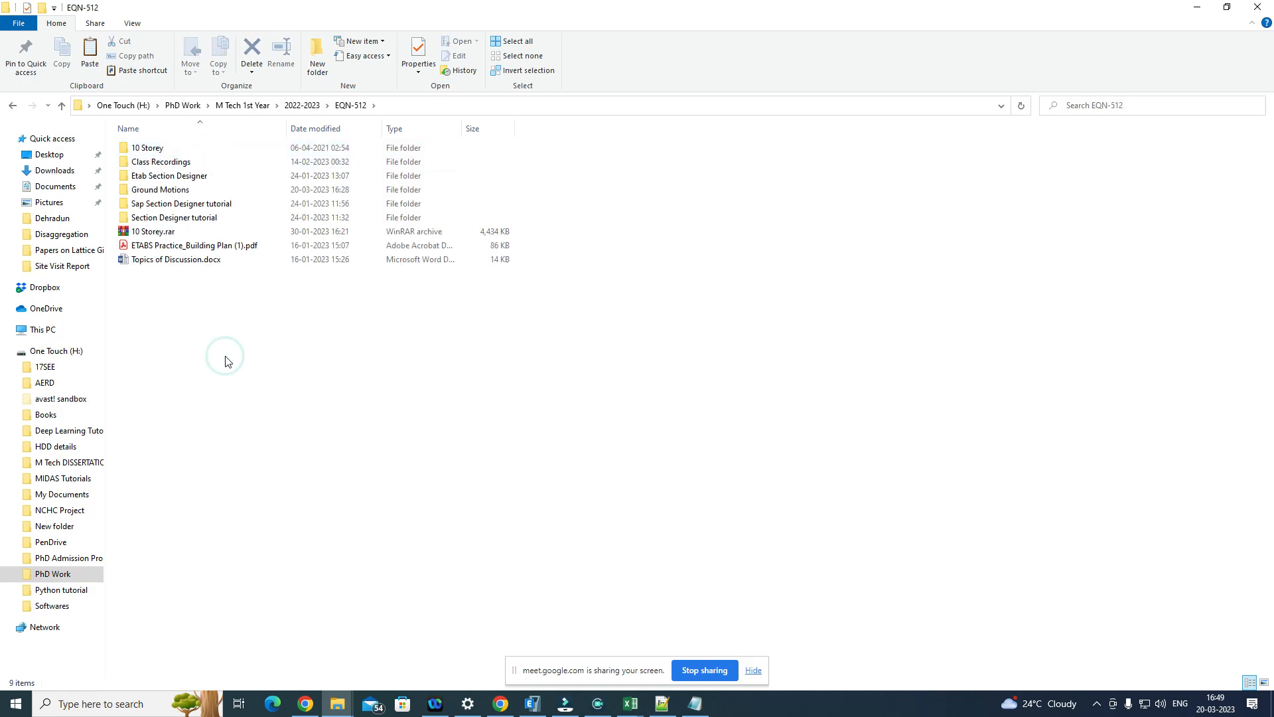
{"action": "key", "text": "ctrl+v"}
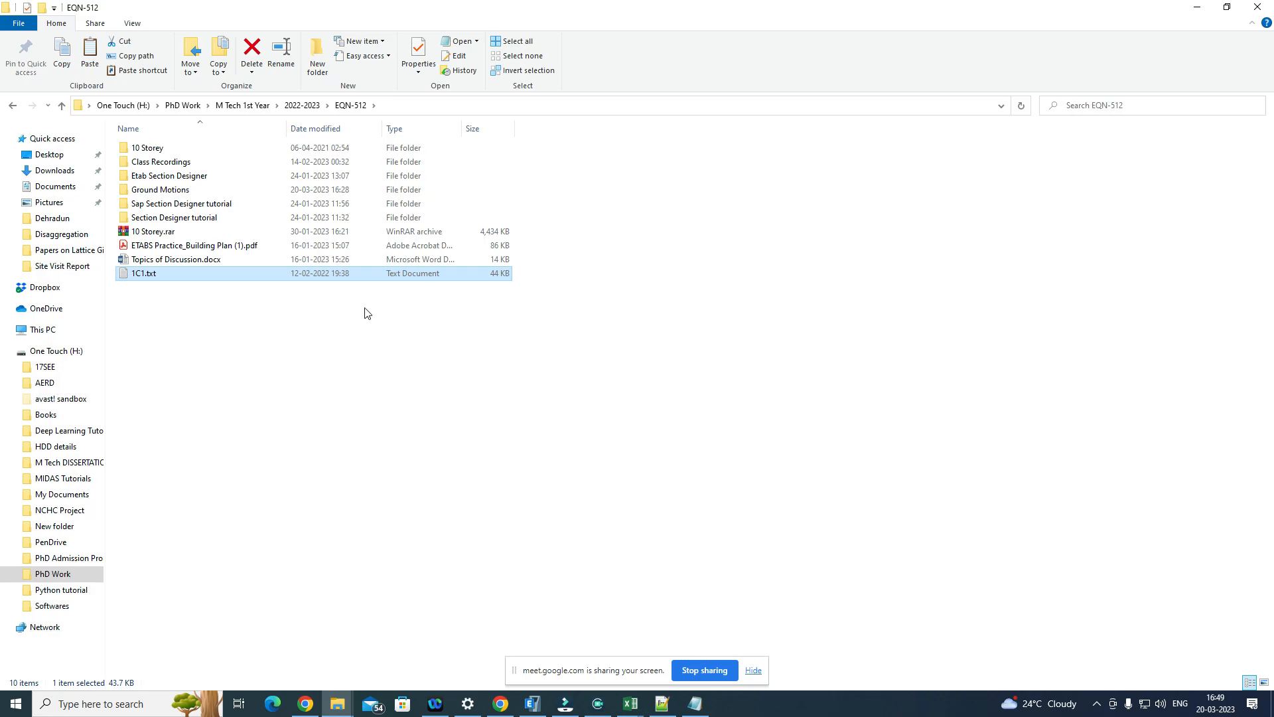
Step: Switch to ETABS and start adding a new time history function of type From File
{"action": "left_click", "coordinate": [532, 704]}
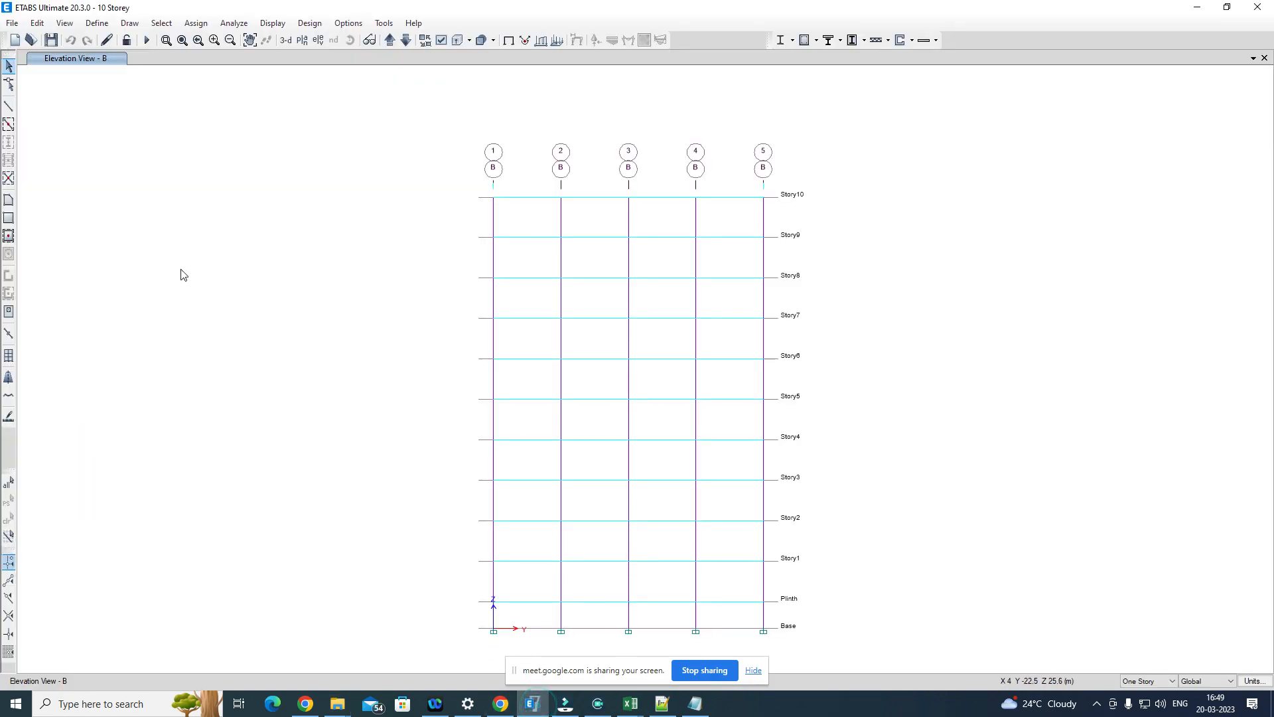
{"action": "left_click", "coordinate": [100, 24]}
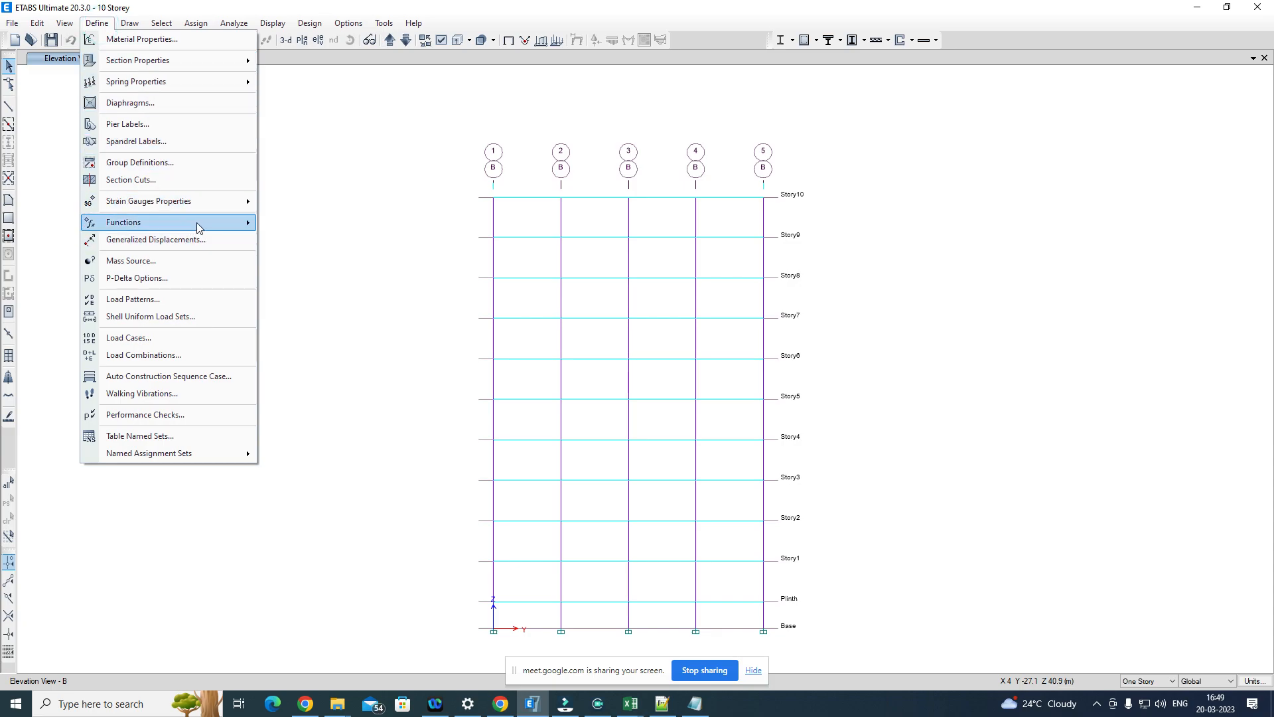
{"action": "mouse_move", "coordinate": [219, 226]}
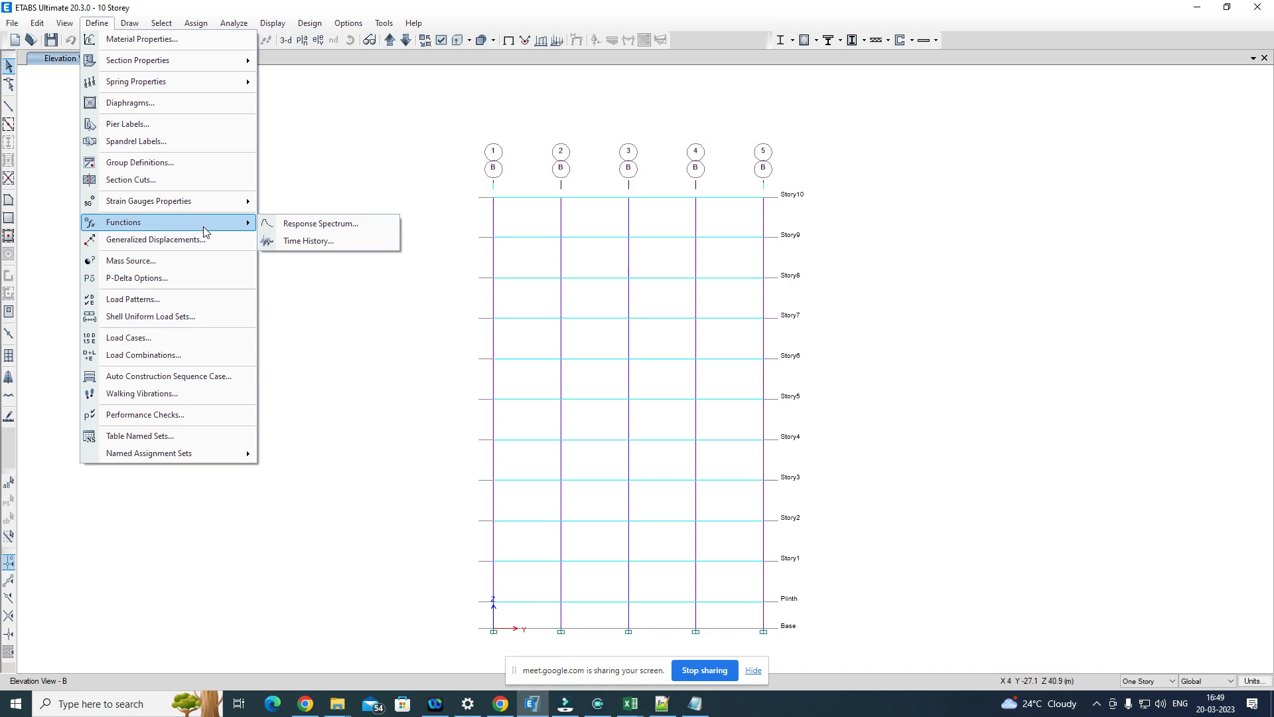
{"action": "left_click", "coordinate": [324, 240]}
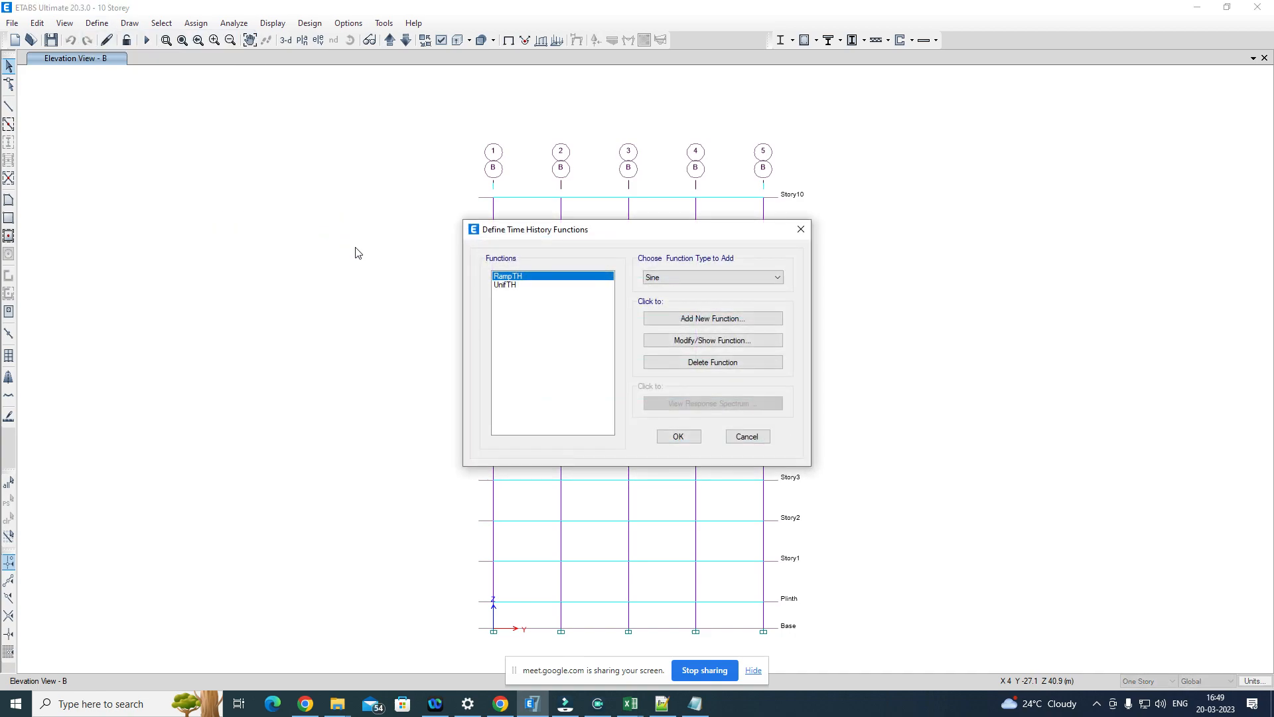
{"action": "left_click", "coordinate": [683, 275]}
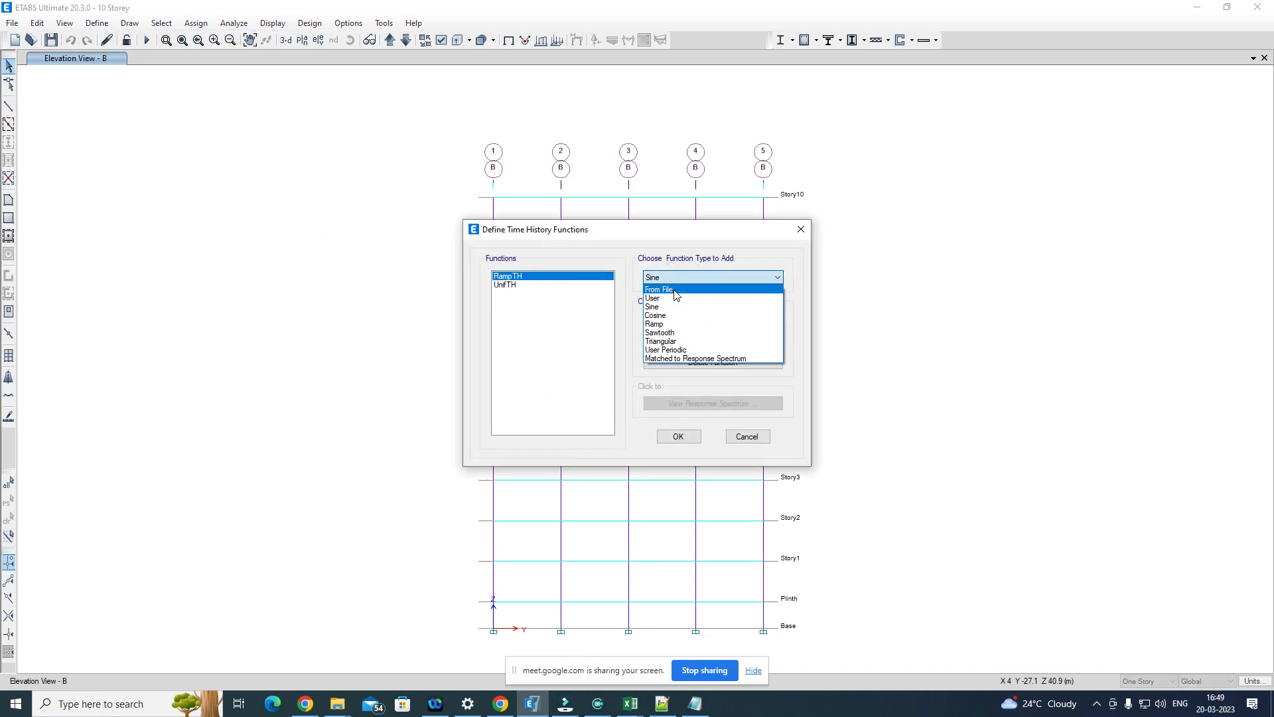
{"action": "left_click", "coordinate": [674, 292]}
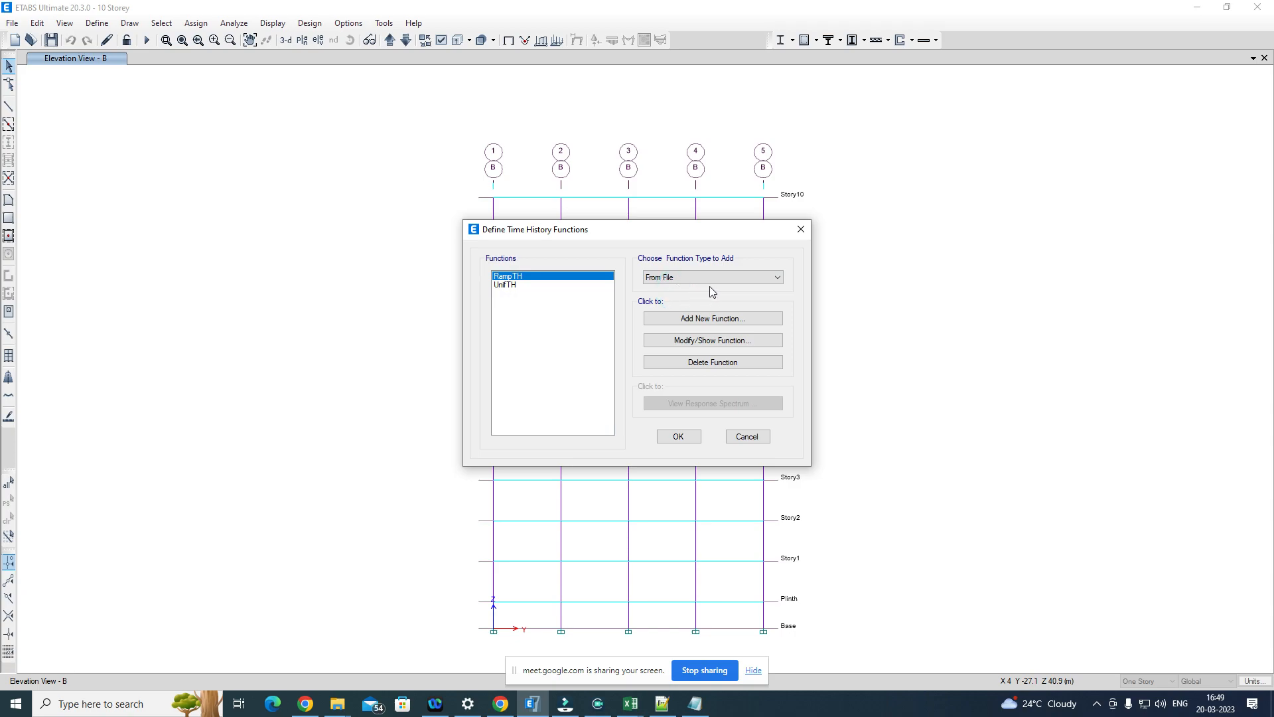
{"action": "left_click", "coordinate": [721, 321]}
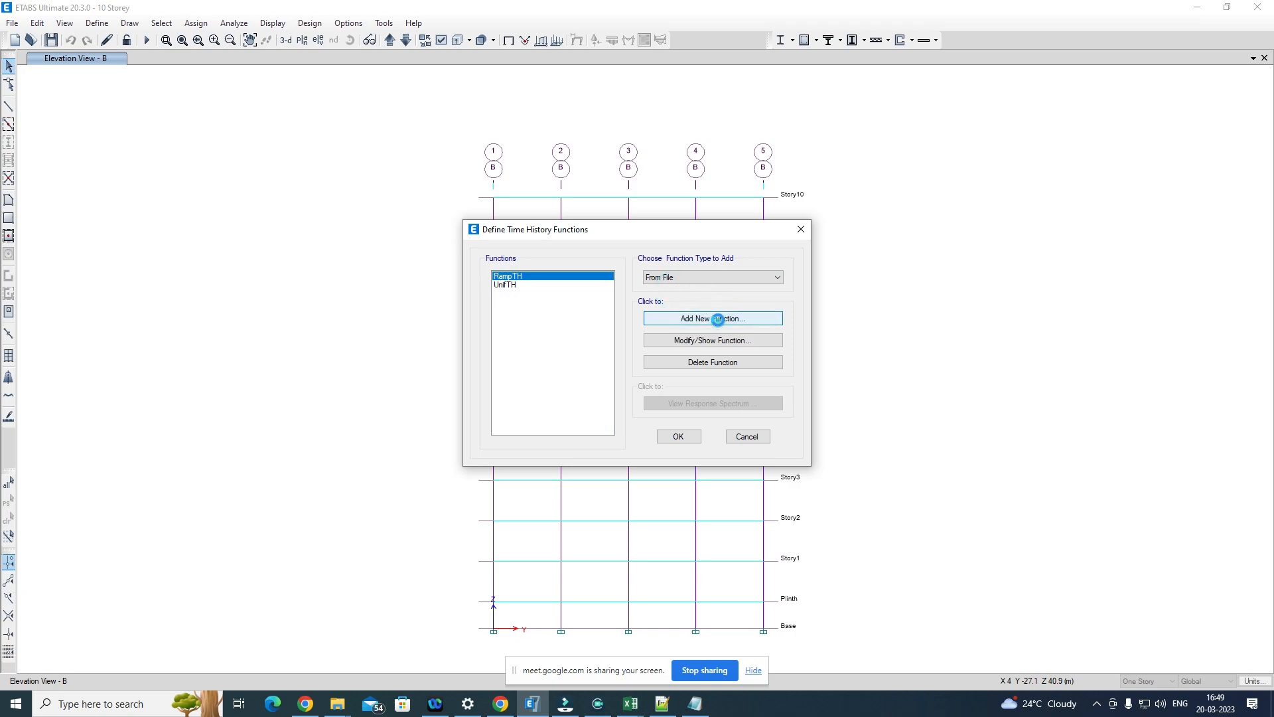
Step: Browse for the function's data file and select 1C1.txt in PhD Work, M Tech 1st Year, 2022-2023, EQN-512 on the H: drive
{"action": "left_click", "coordinate": [595, 221]}
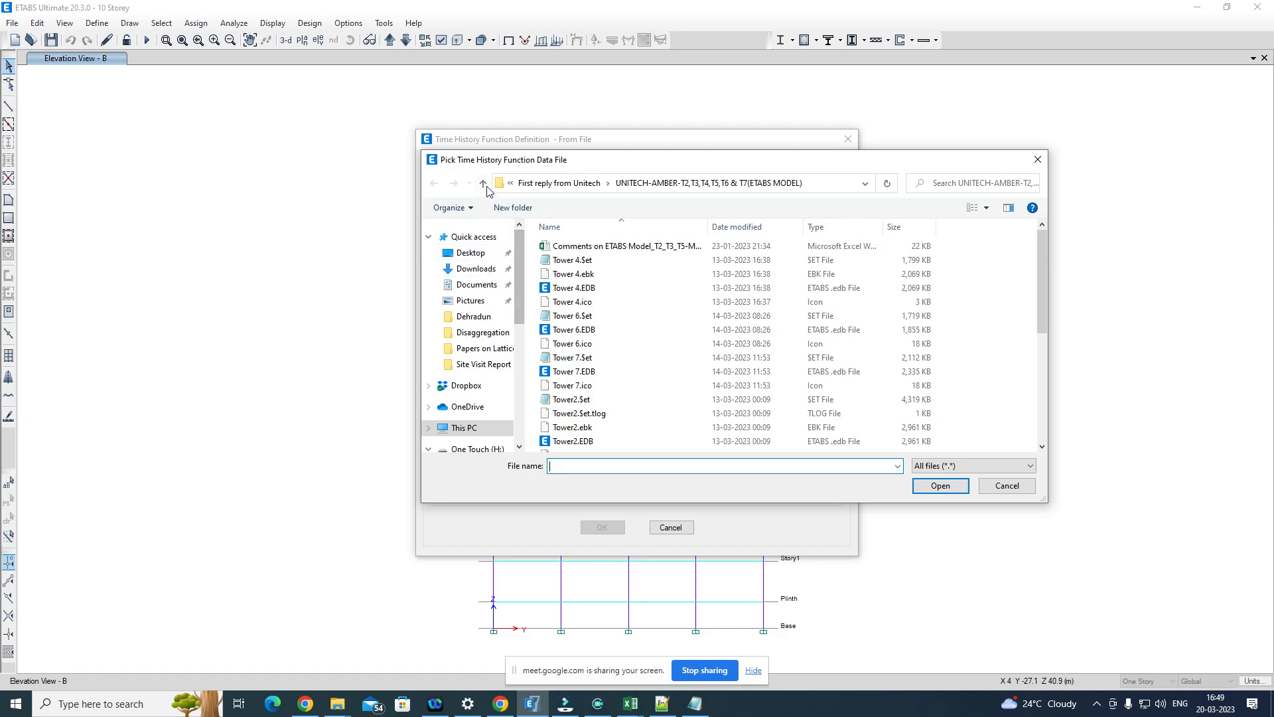
{"action": "scroll", "coordinate": [487, 369], "scroll_direction": "down", "scroll_amount": 2}
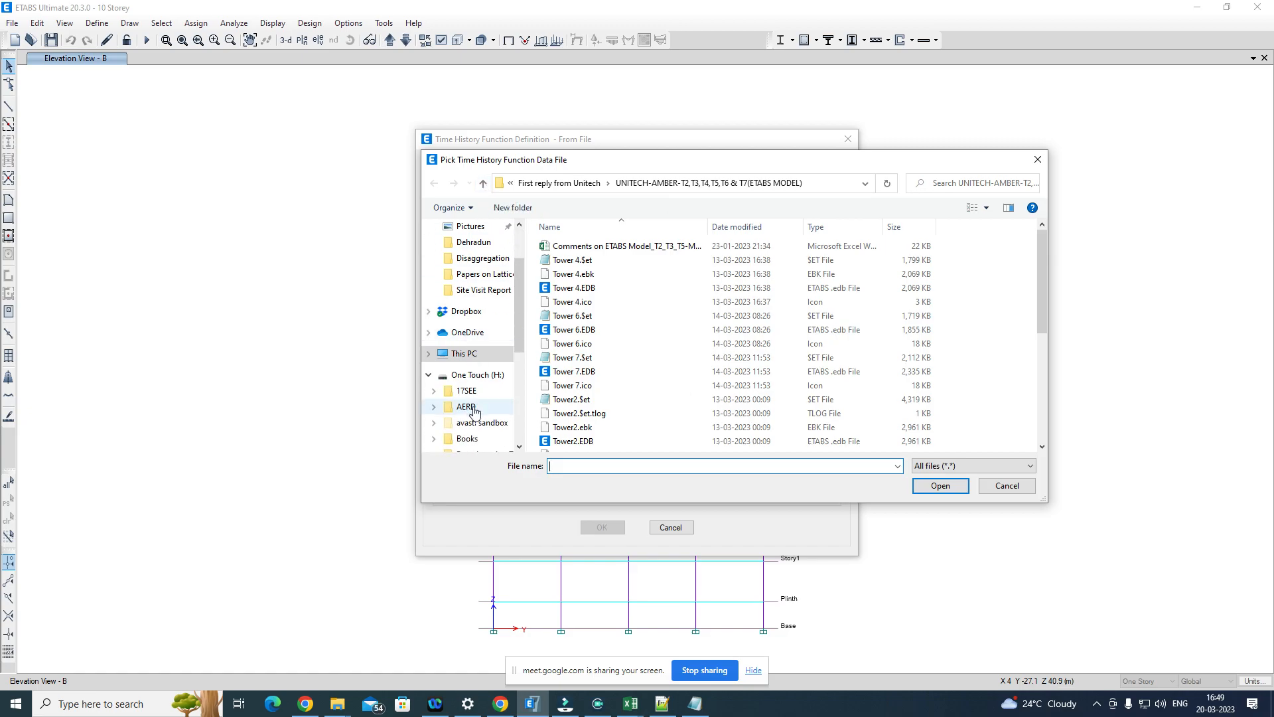
{"action": "left_click", "coordinate": [478, 359]}
{"action": "scroll", "coordinate": [813, 345], "scroll_direction": "down", "scroll_amount": 5}
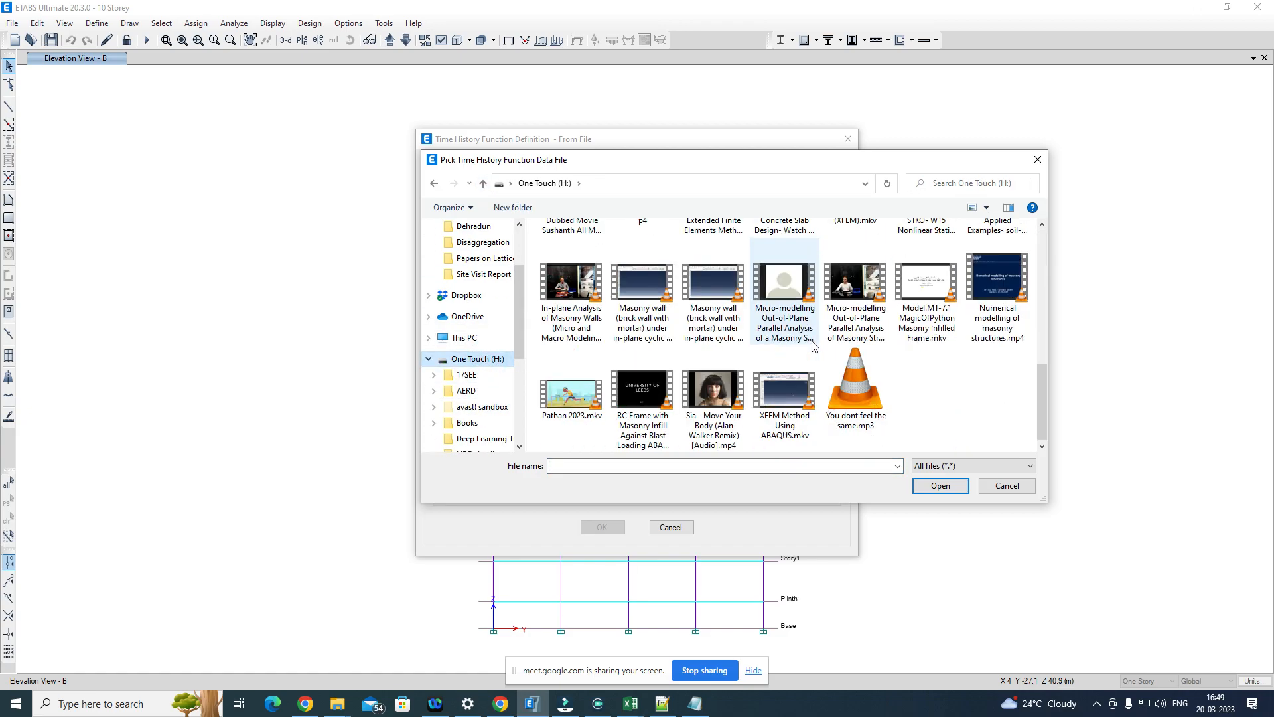
{"action": "scroll", "coordinate": [763, 352], "scroll_direction": "up", "scroll_amount": 10}
{"action": "scroll", "coordinate": [722, 357], "scroll_direction": "down", "scroll_amount": 3}
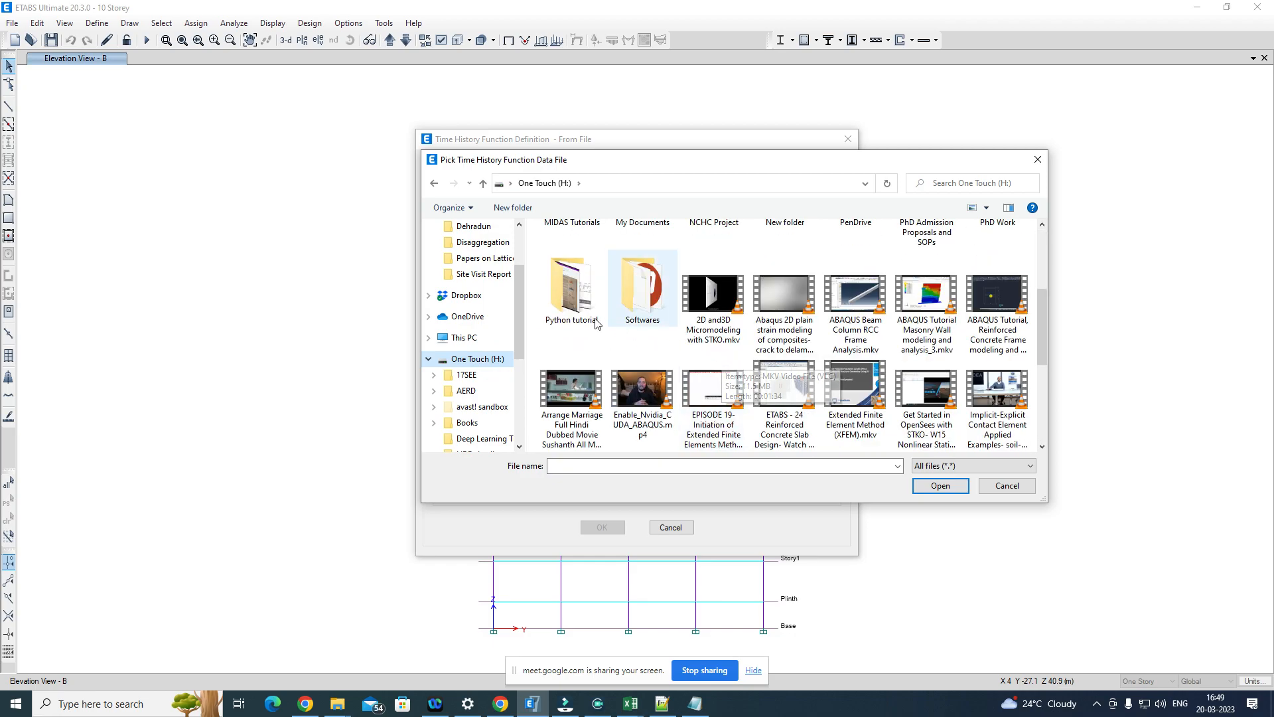
{"action": "scroll", "coordinate": [564, 313], "scroll_direction": "up", "scroll_amount": 1}
{"action": "double_click", "coordinate": [1002, 258]}
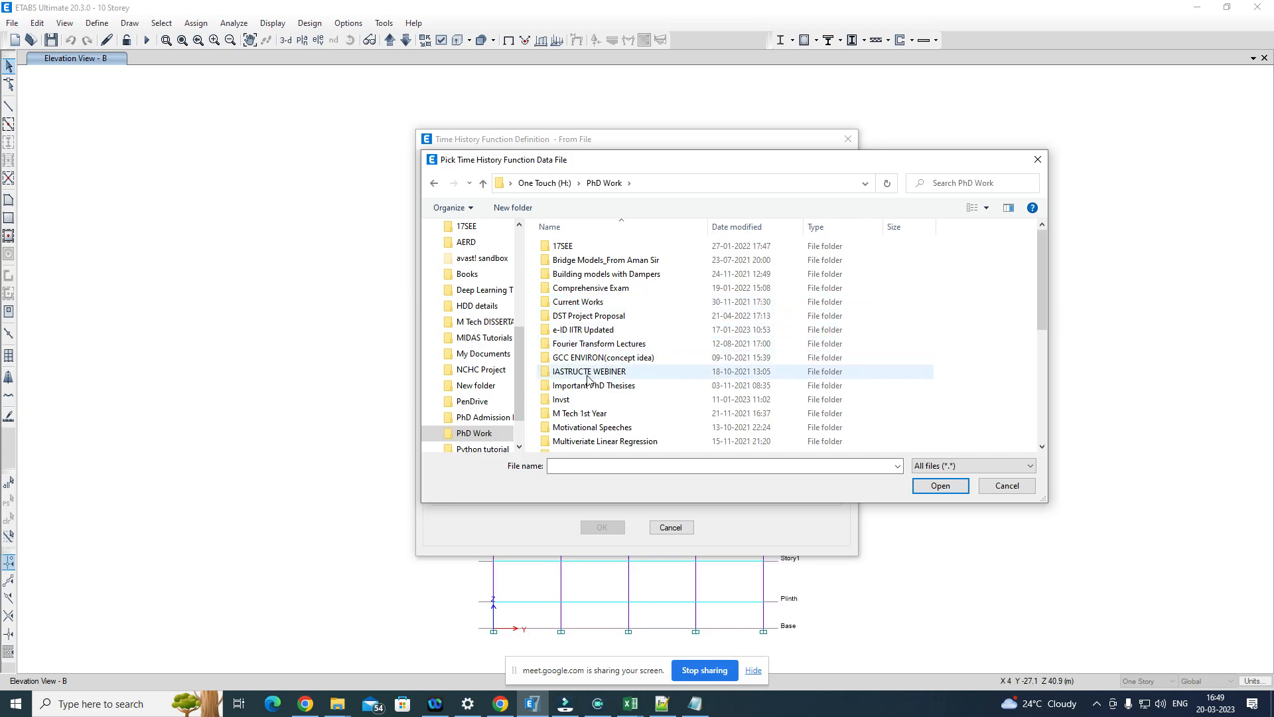
{"action": "double_click", "coordinate": [582, 412]}
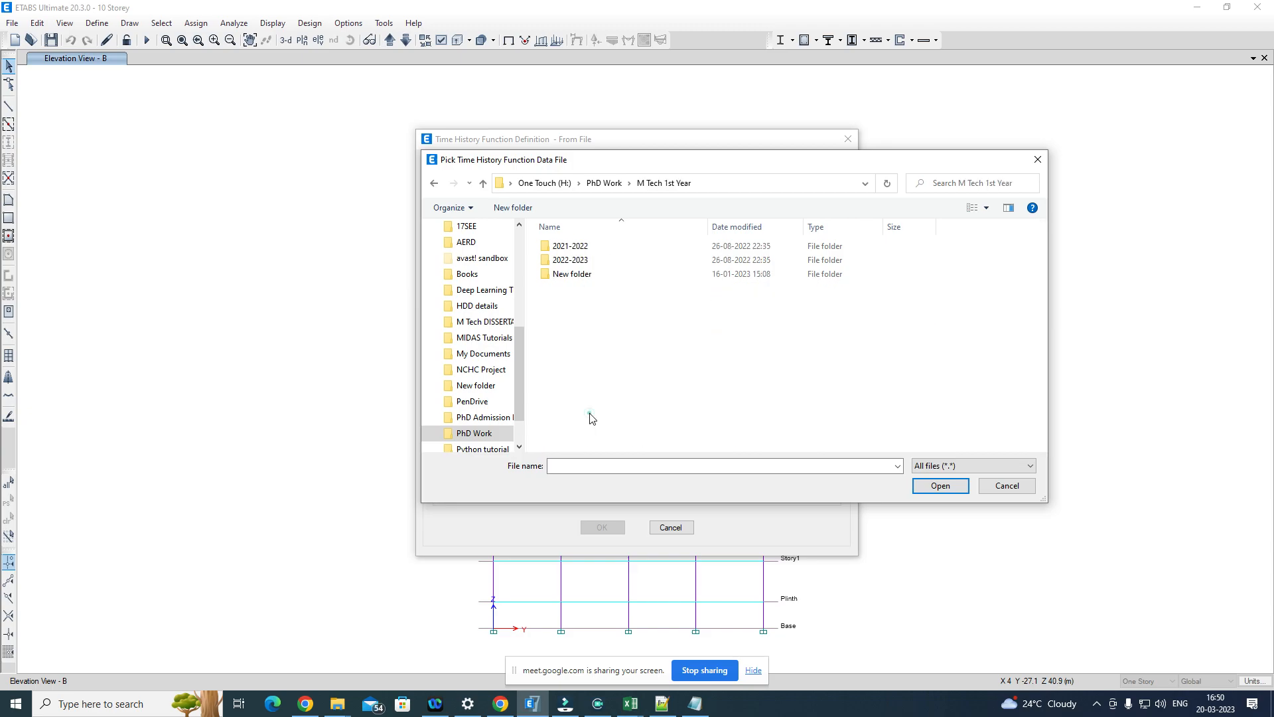
{"action": "double_click", "coordinate": [610, 259]}
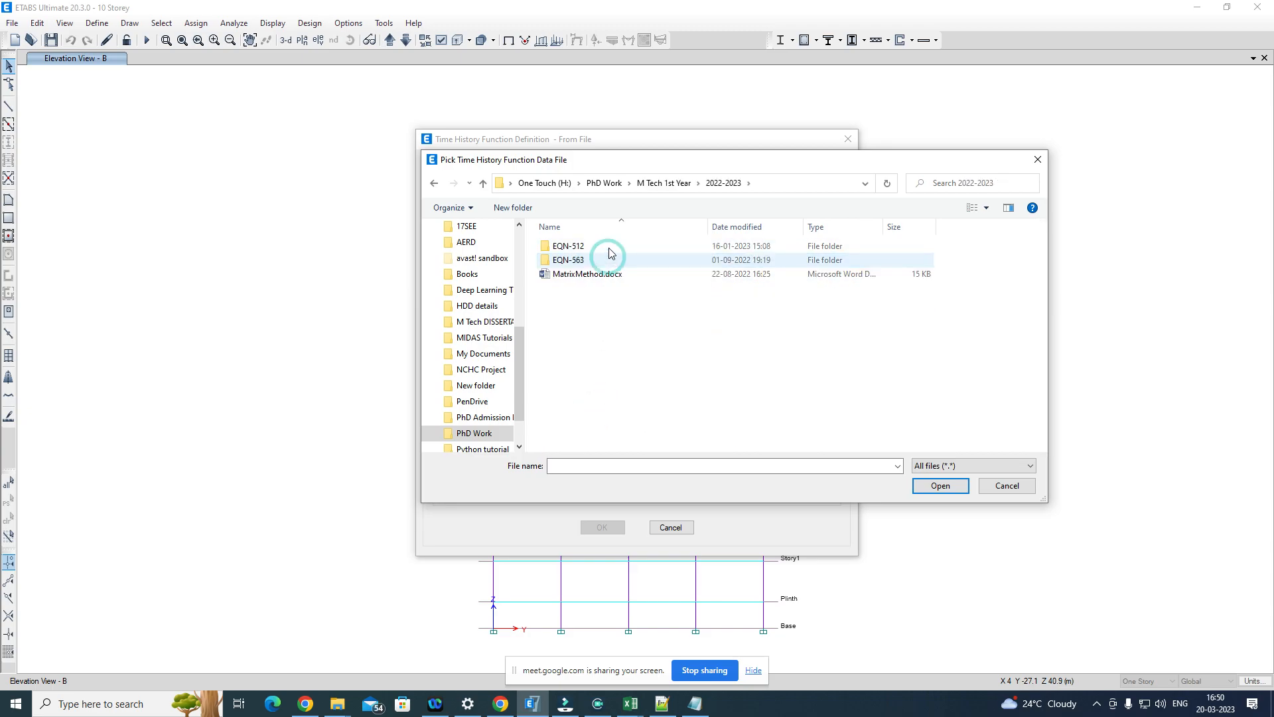
{"action": "left_click", "coordinate": [609, 246]}
{"action": "double_click", "coordinate": [609, 246]}
{"action": "left_click", "coordinate": [589, 329]}
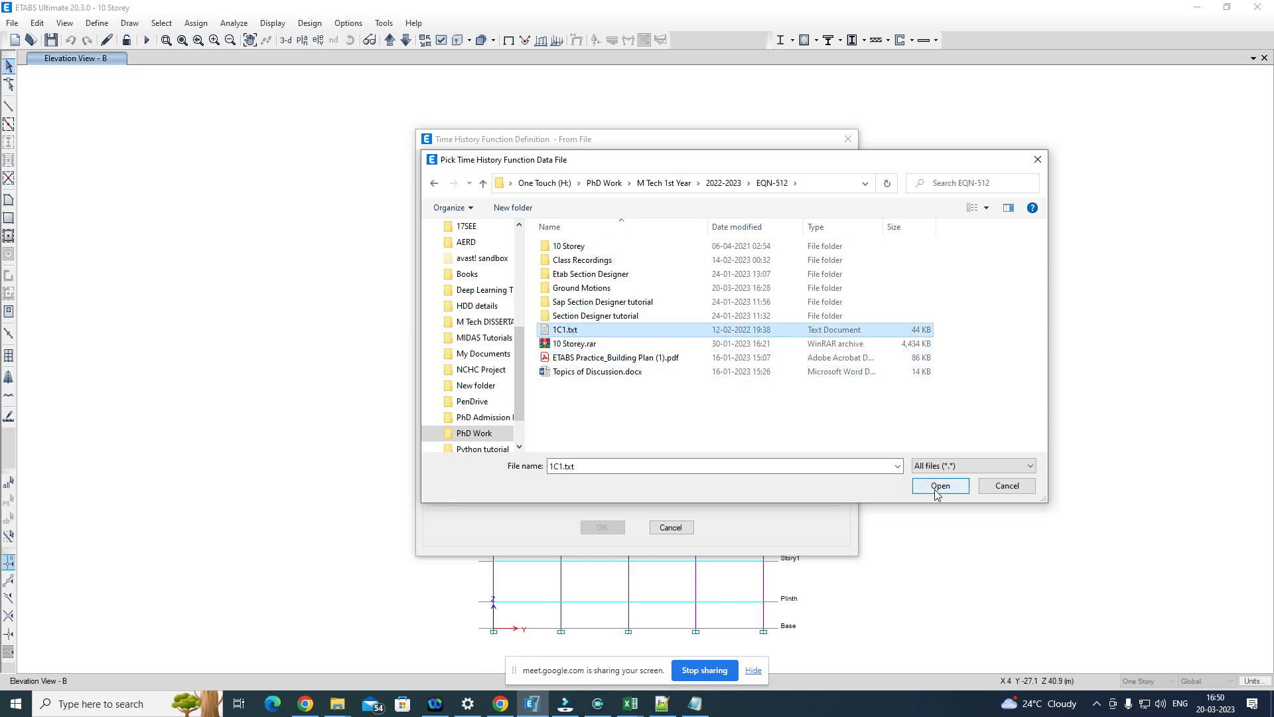
Step: Open 1C1.txt in Notepad from the file picker and examine its time steps through to the last rows
{"action": "right_click", "coordinate": [809, 330]}
{"action": "left_click", "coordinate": [855, 360]}
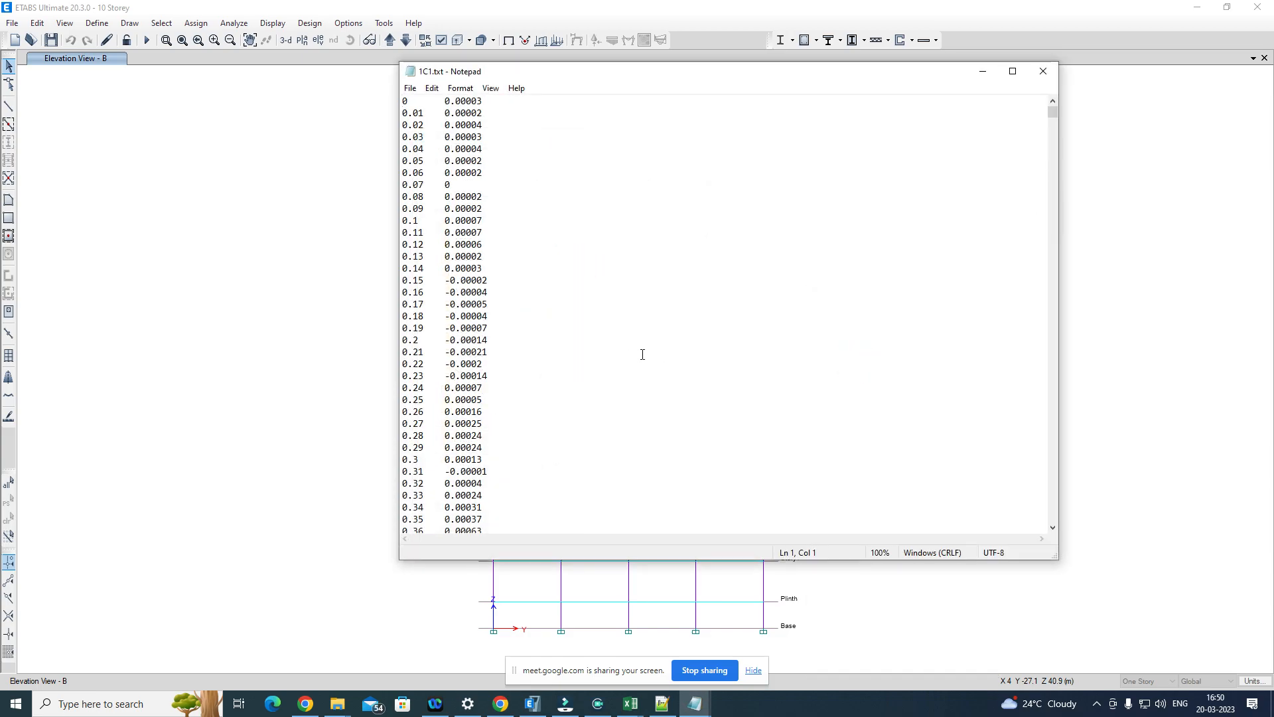
{"action": "scroll", "coordinate": [452, 336], "scroll_direction": "down", "scroll_amount": 14}
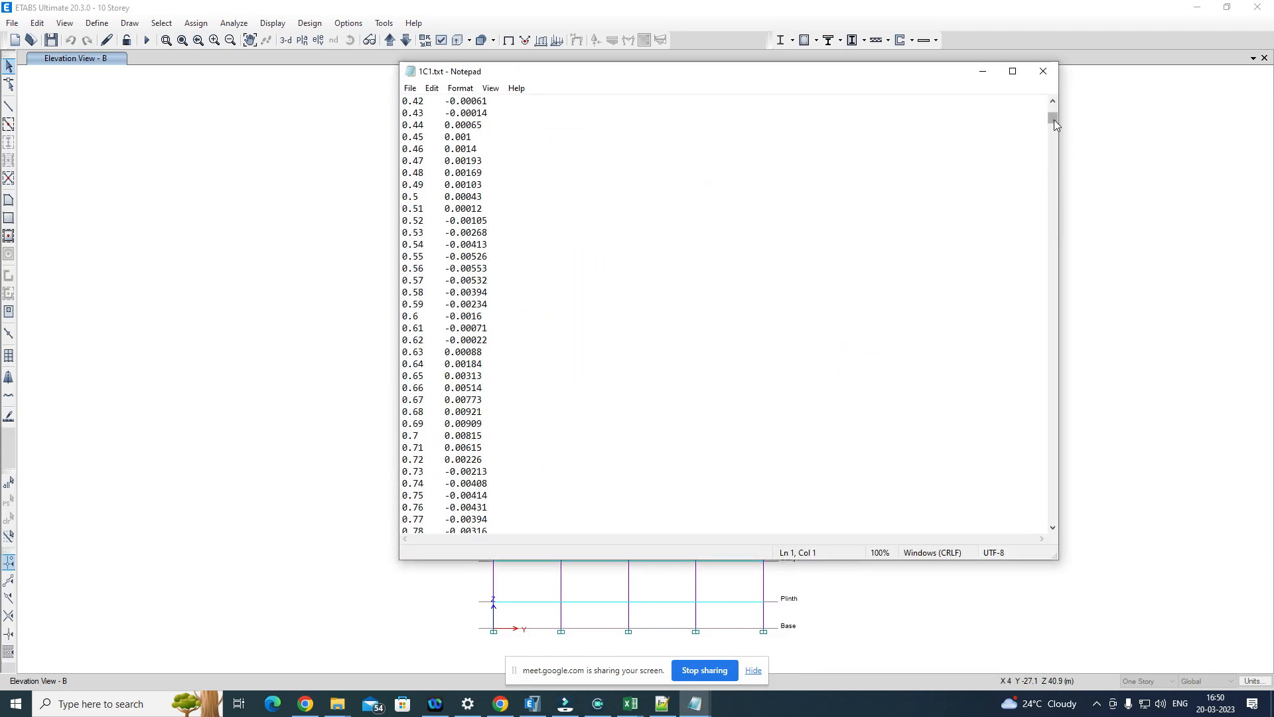
{"action": "left_click_drag", "start_coordinate": [1051, 117], "coordinate": [1029, 561]}
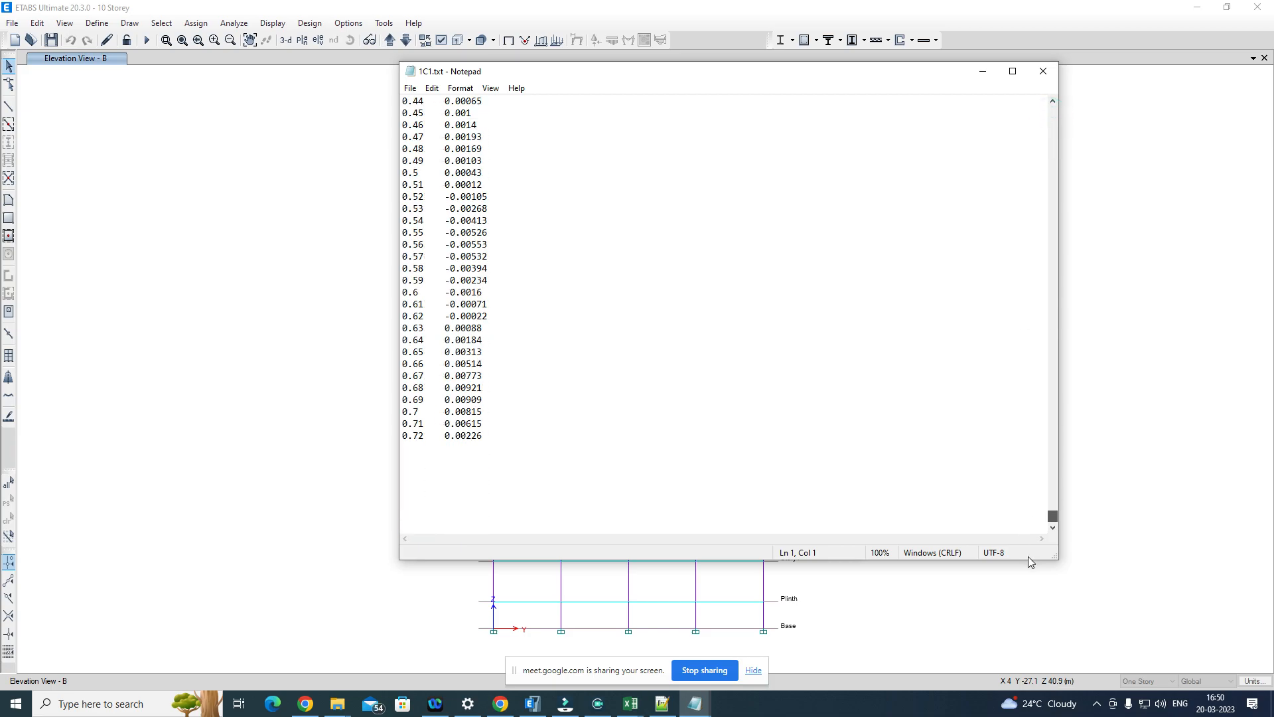
{"action": "scroll", "coordinate": [674, 472], "scroll_direction": "down", "scroll_amount": 20}
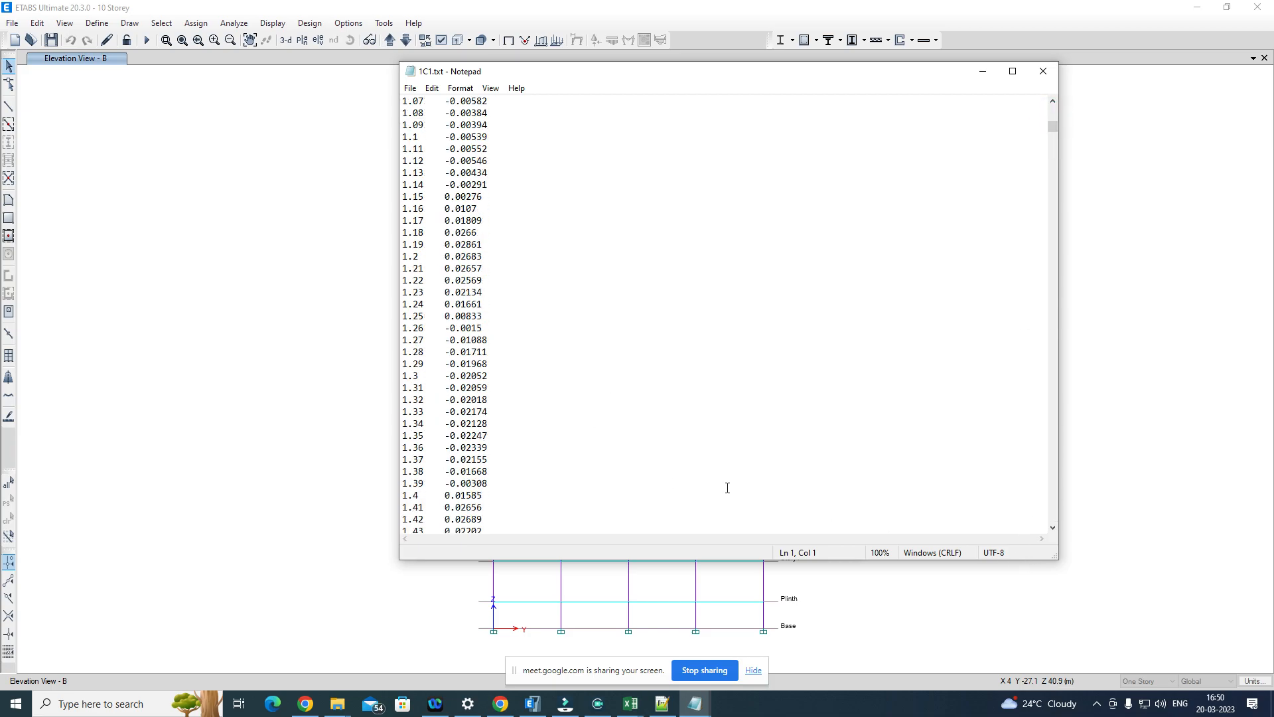
{"action": "left_click_drag", "start_coordinate": [1050, 139], "coordinate": [1058, 527]}
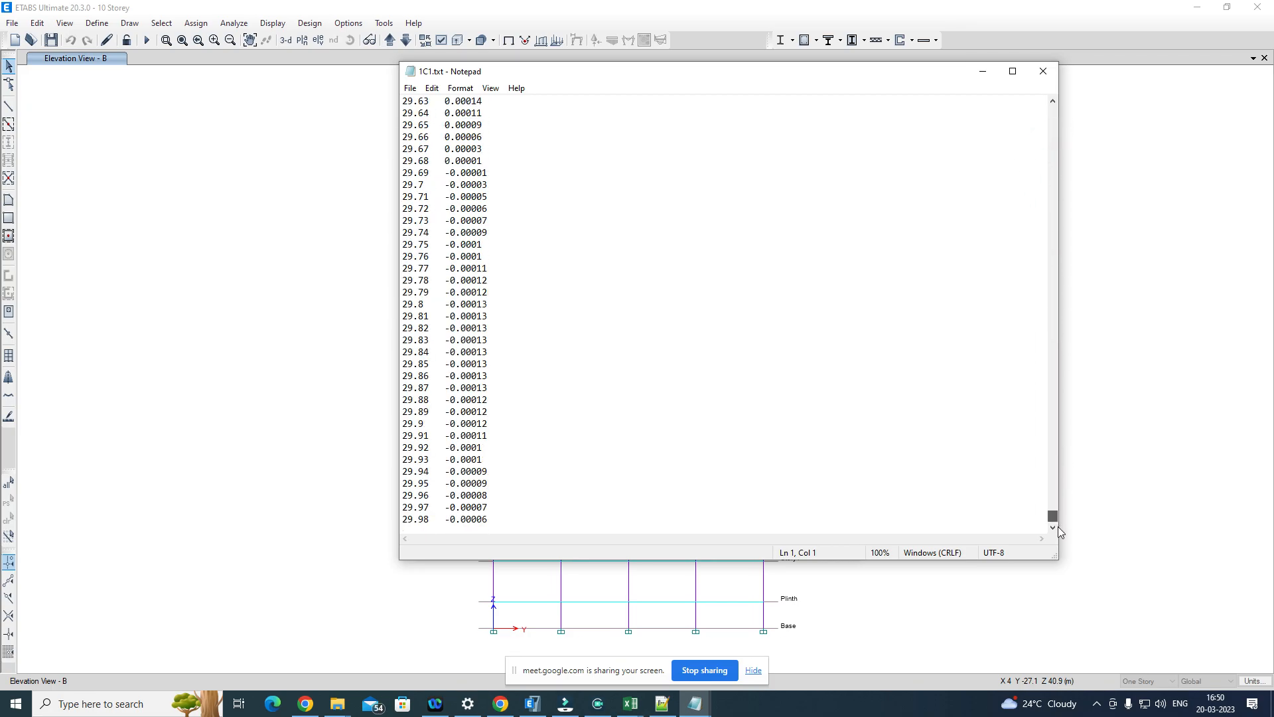
{"action": "left_click", "coordinate": [429, 518]}
{"action": "left_click_drag", "start_coordinate": [429, 506], "coordinate": [403, 508]}
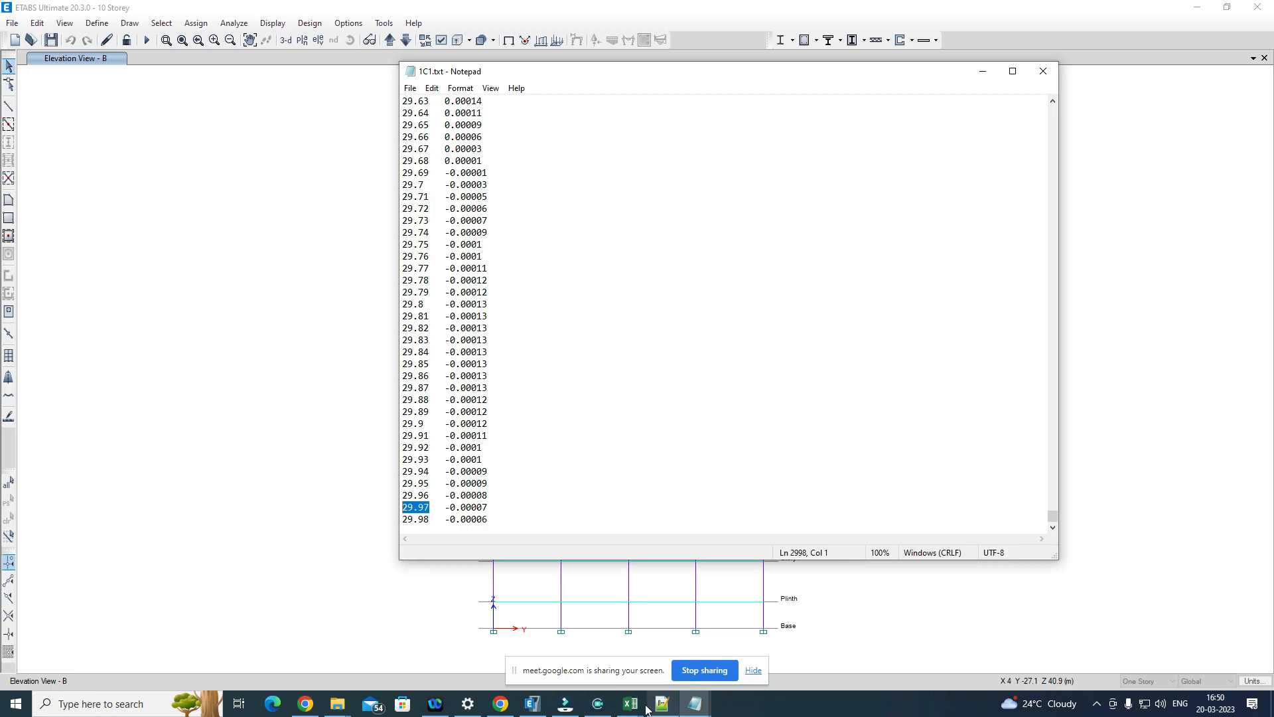
Step: Return to ETABS, load 1C1.txt as the function file, and check the equal-interval and header-lines-to-skip settings
{"action": "left_click", "coordinate": [533, 704]}
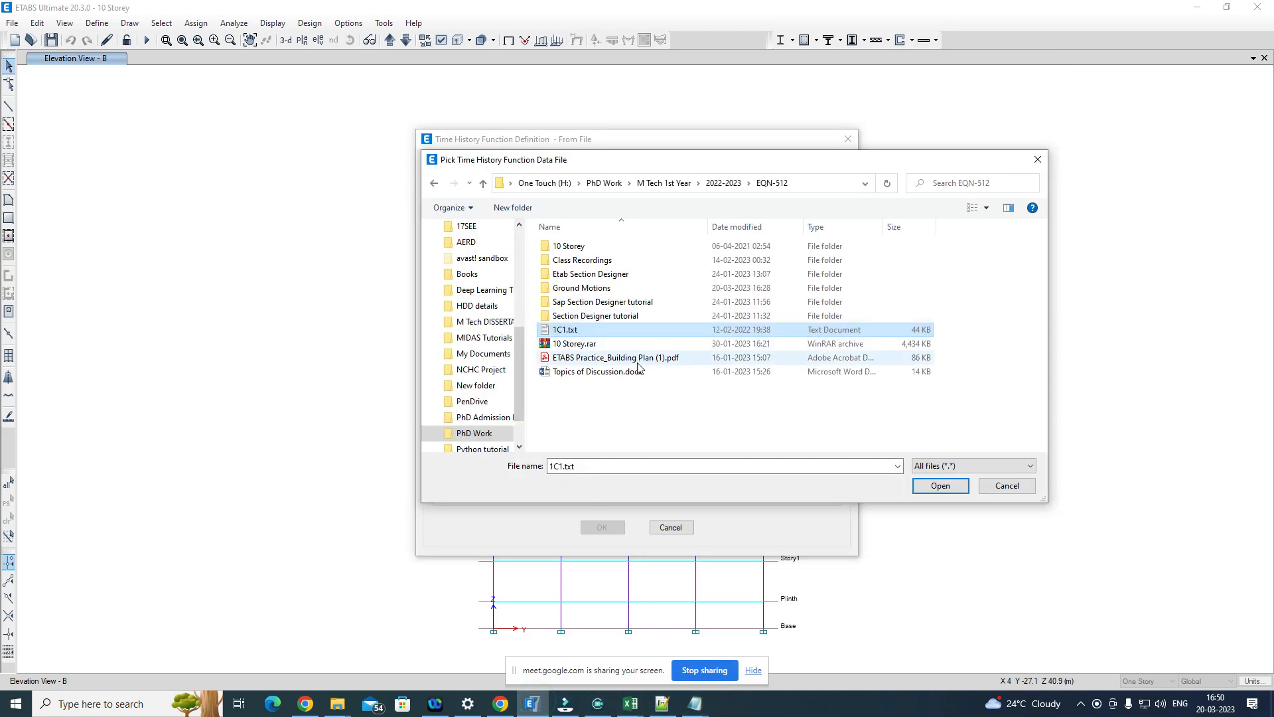
{"action": "left_click", "coordinate": [940, 486]}
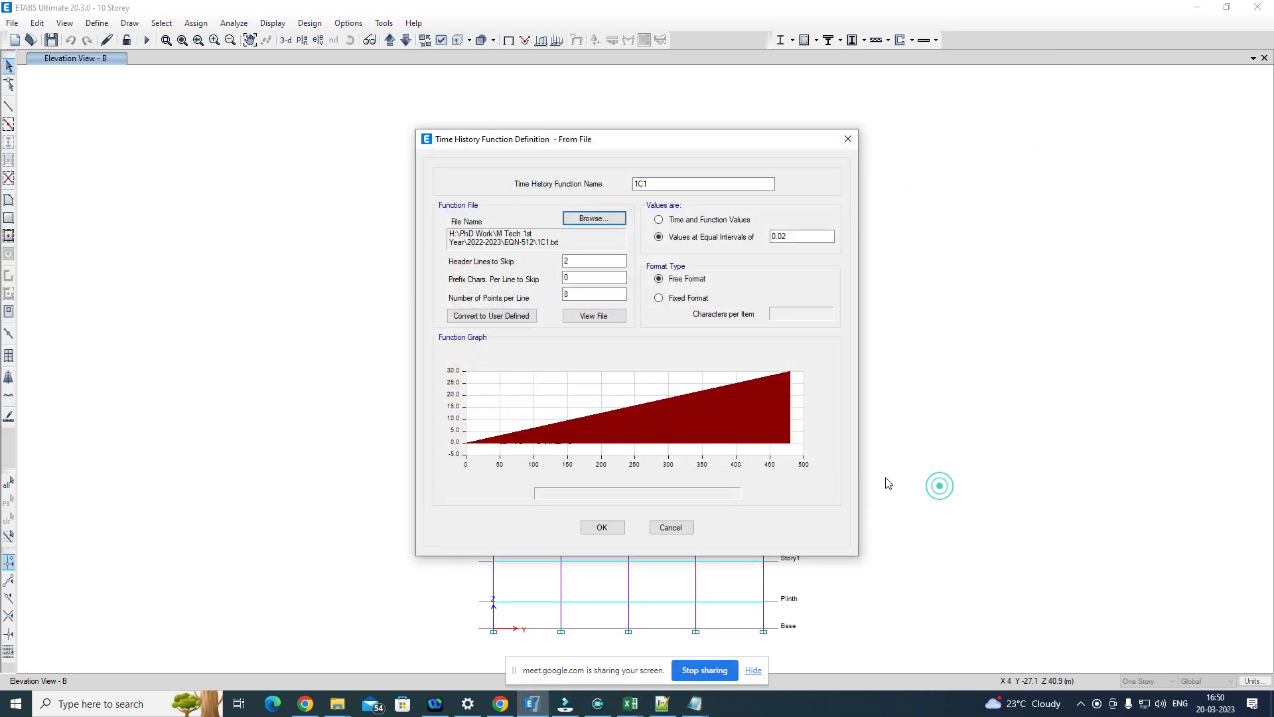
{"action": "left_click", "coordinate": [795, 239]}
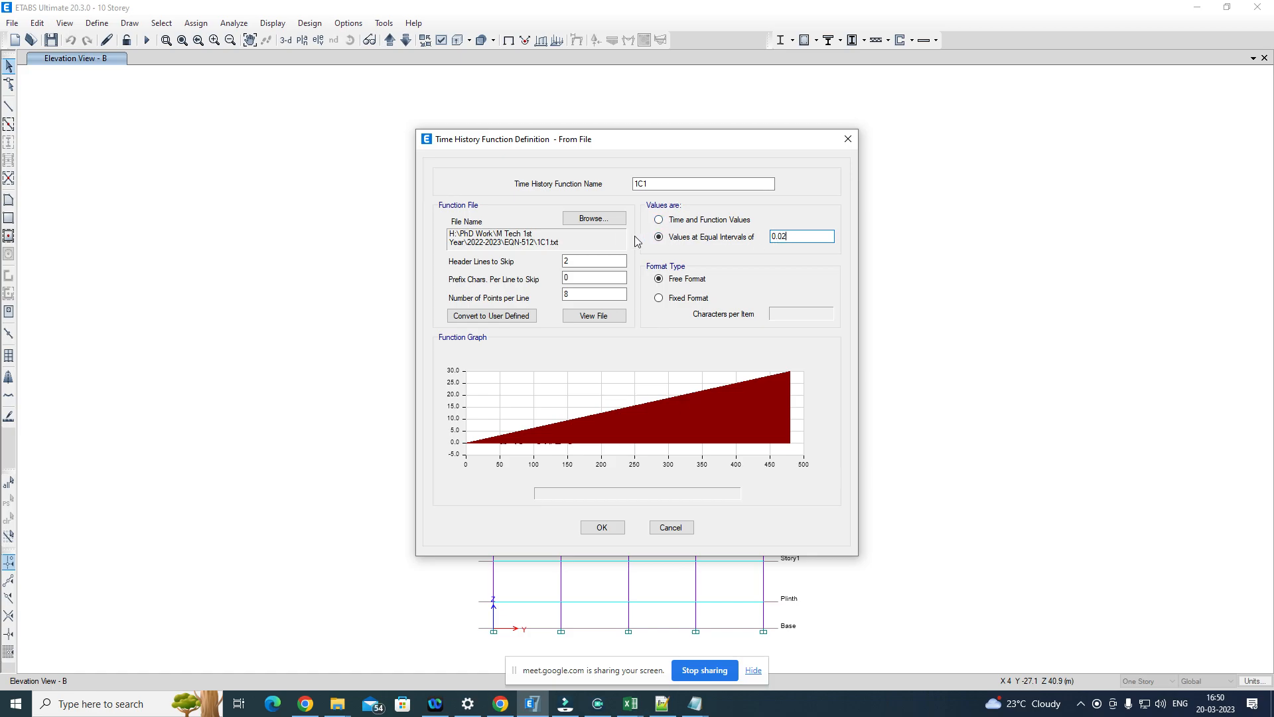
{"action": "left_click_drag", "start_coordinate": [586, 261], "coordinate": [562, 260]}
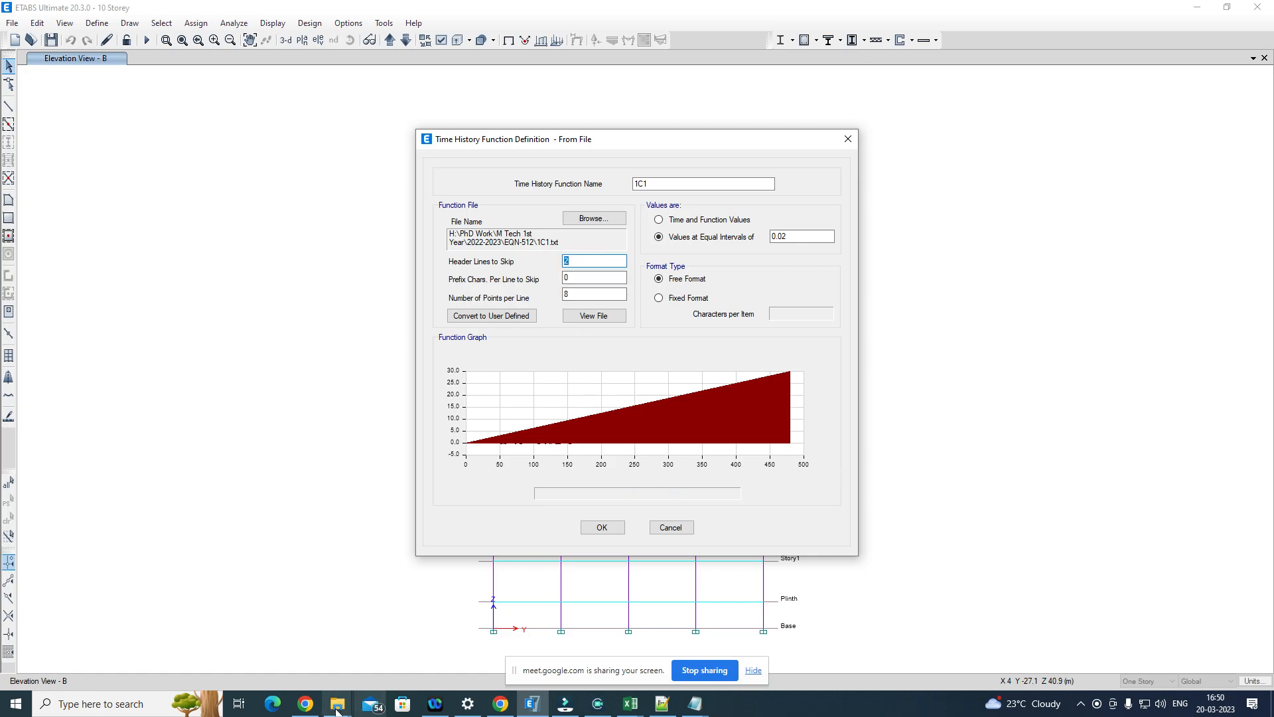
Step: Switch to File Explorer and bring up the Ground Motions folder with the downloaded PEER records
{"action": "mouse_move", "coordinate": [335, 709]}
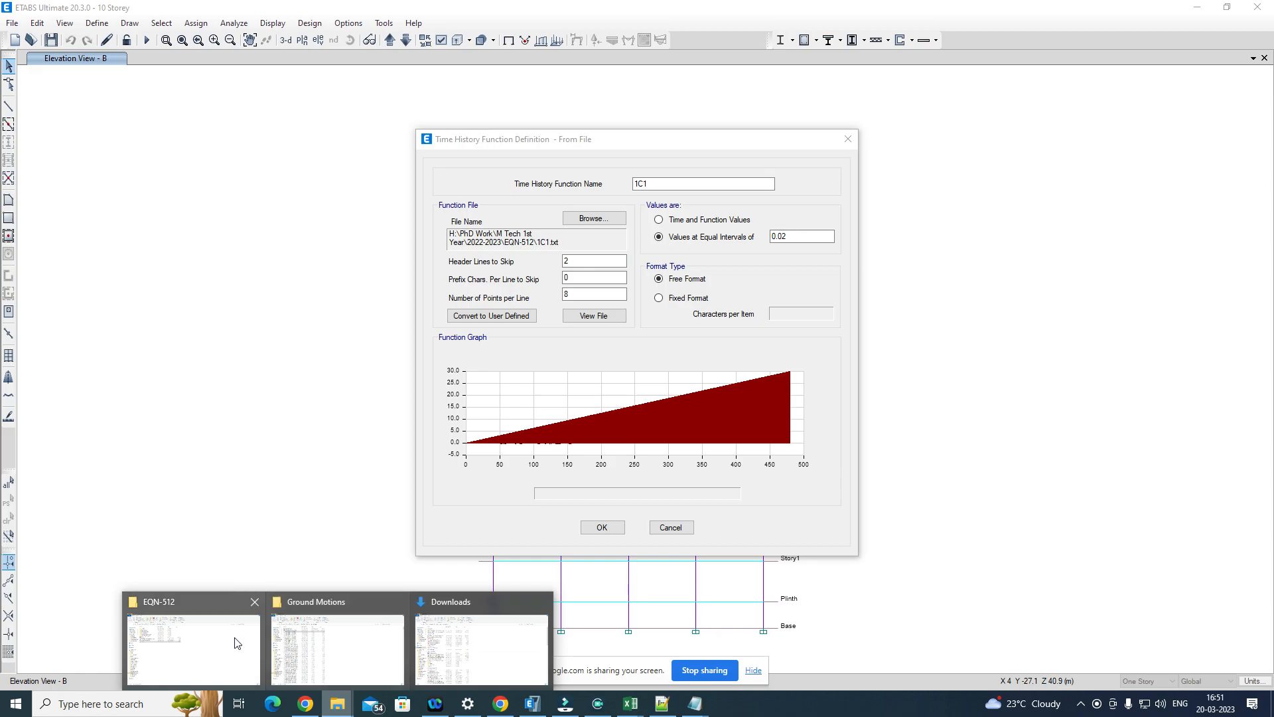
{"action": "mouse_move", "coordinate": [225, 642]}
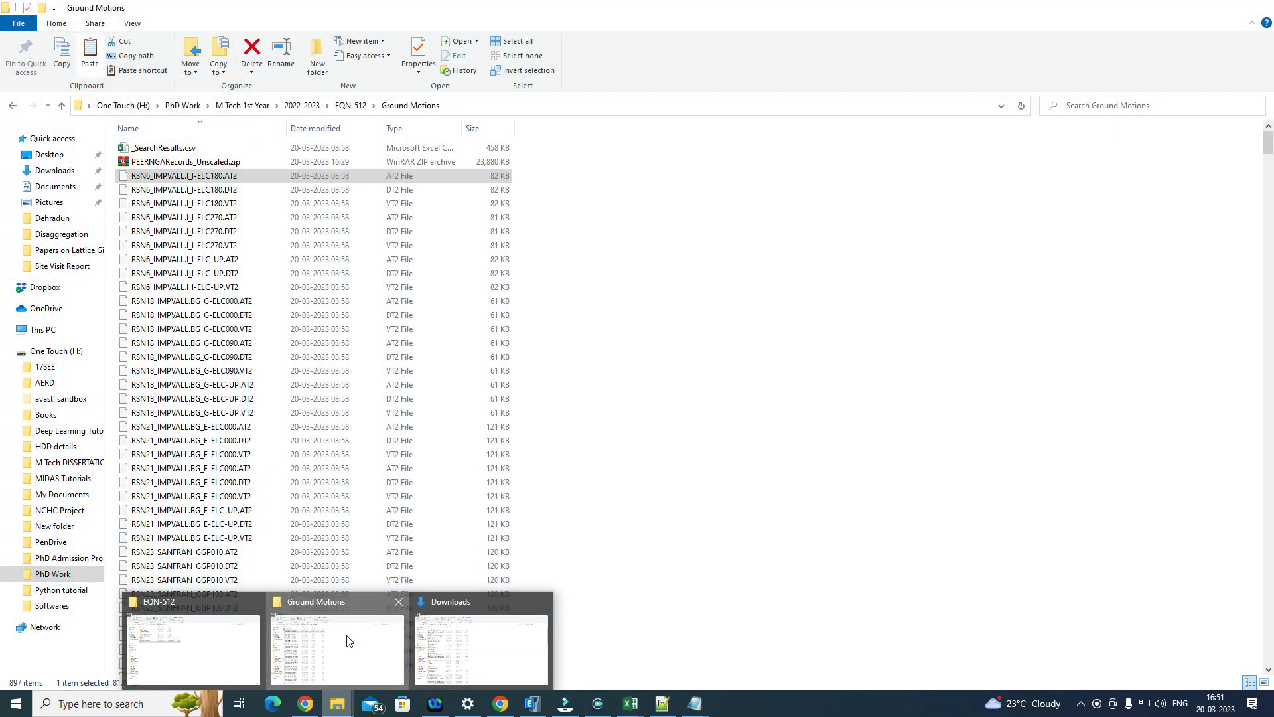
{"action": "left_click", "coordinate": [344, 642]}
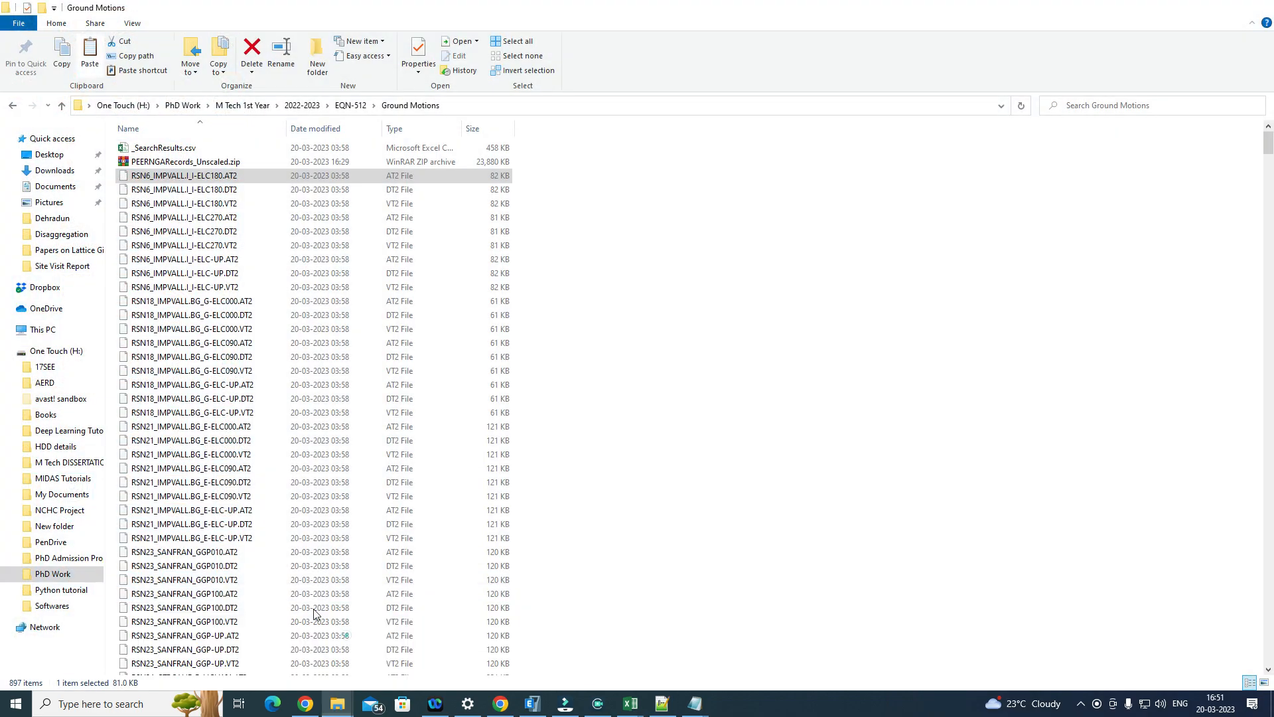
Step: On the H: drive, open M Tech DISSERTATION, Etab Modelling, FEMA GROUND MOTION SET, and the FEMA GROUND MOTION RECORD SET folder
{"action": "left_click", "coordinate": [48, 330]}
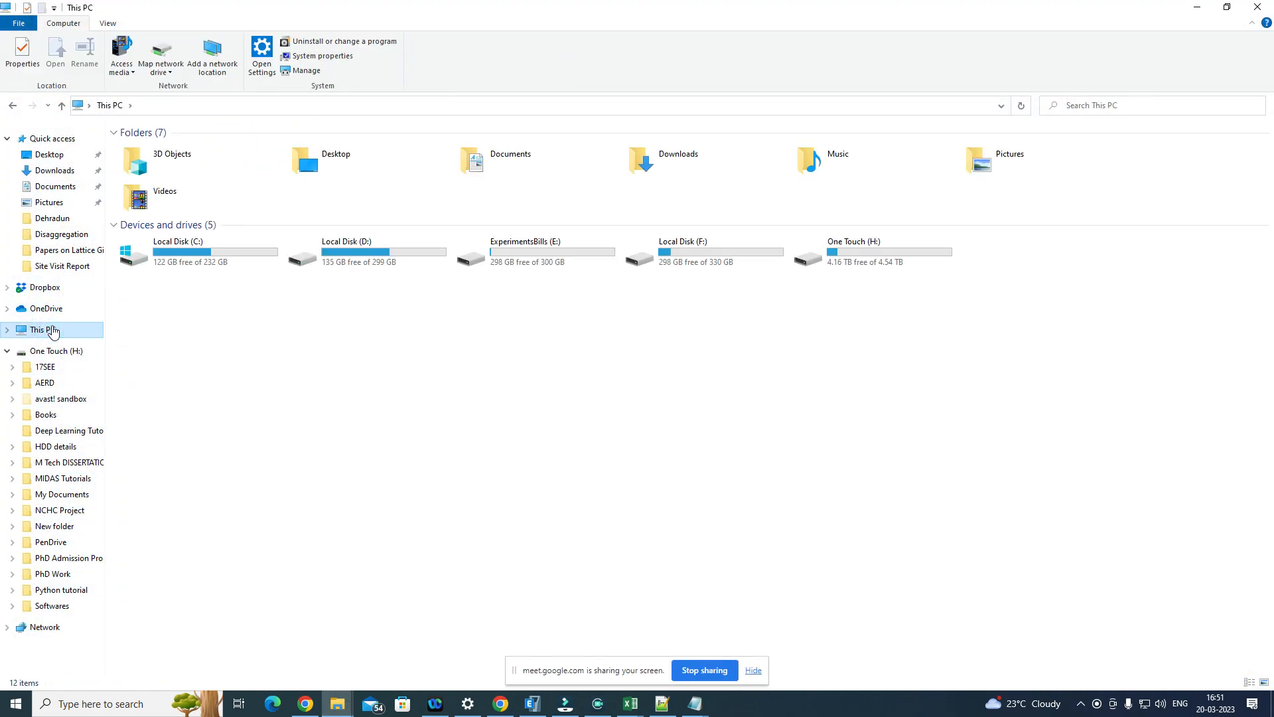
{"action": "double_click", "coordinate": [898, 253]}
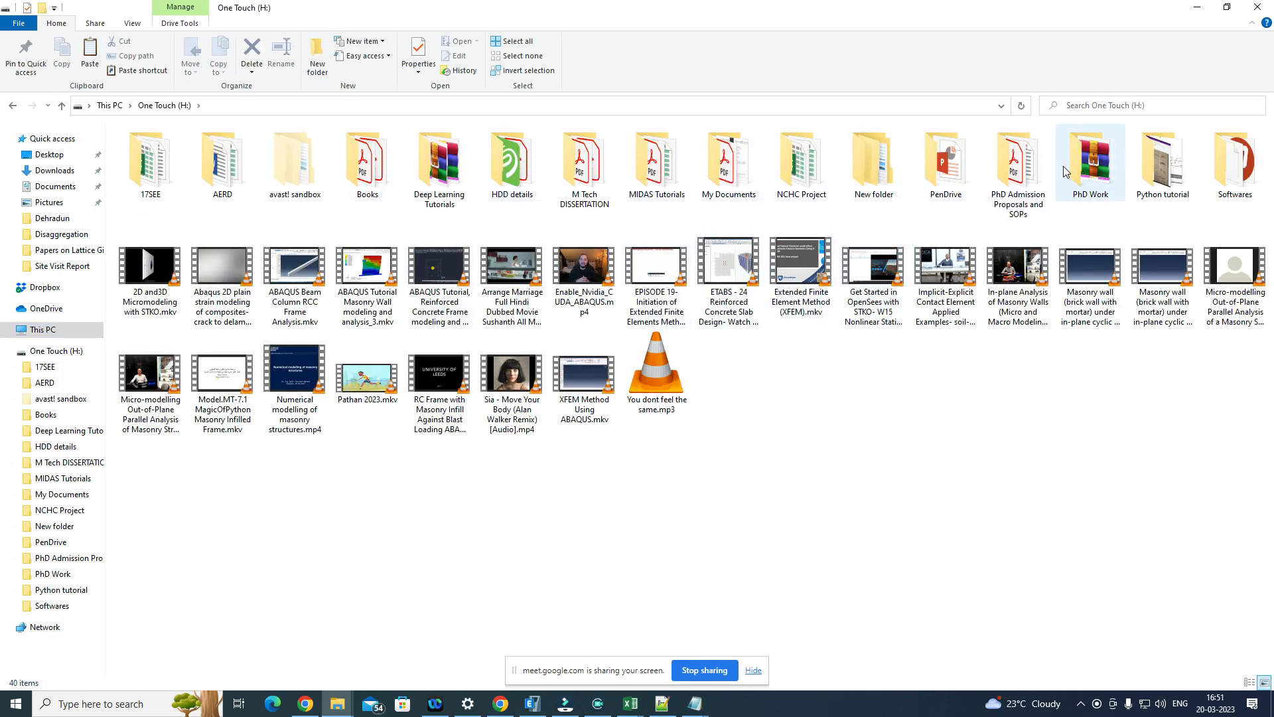
{"action": "left_click", "coordinate": [594, 178]}
{"action": "double_click", "coordinate": [594, 177]}
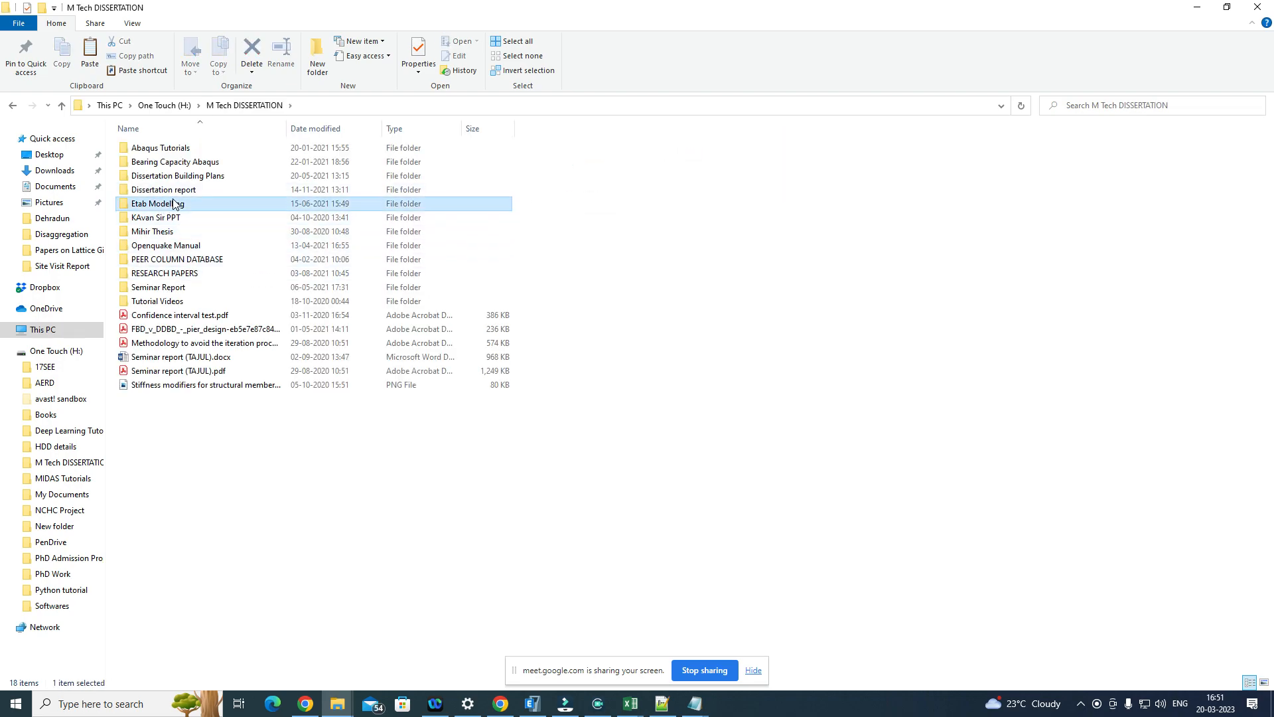
{"action": "double_click", "coordinate": [172, 203]}
{"action": "left_click", "coordinate": [203, 192]}
{"action": "double_click", "coordinate": [201, 191]}
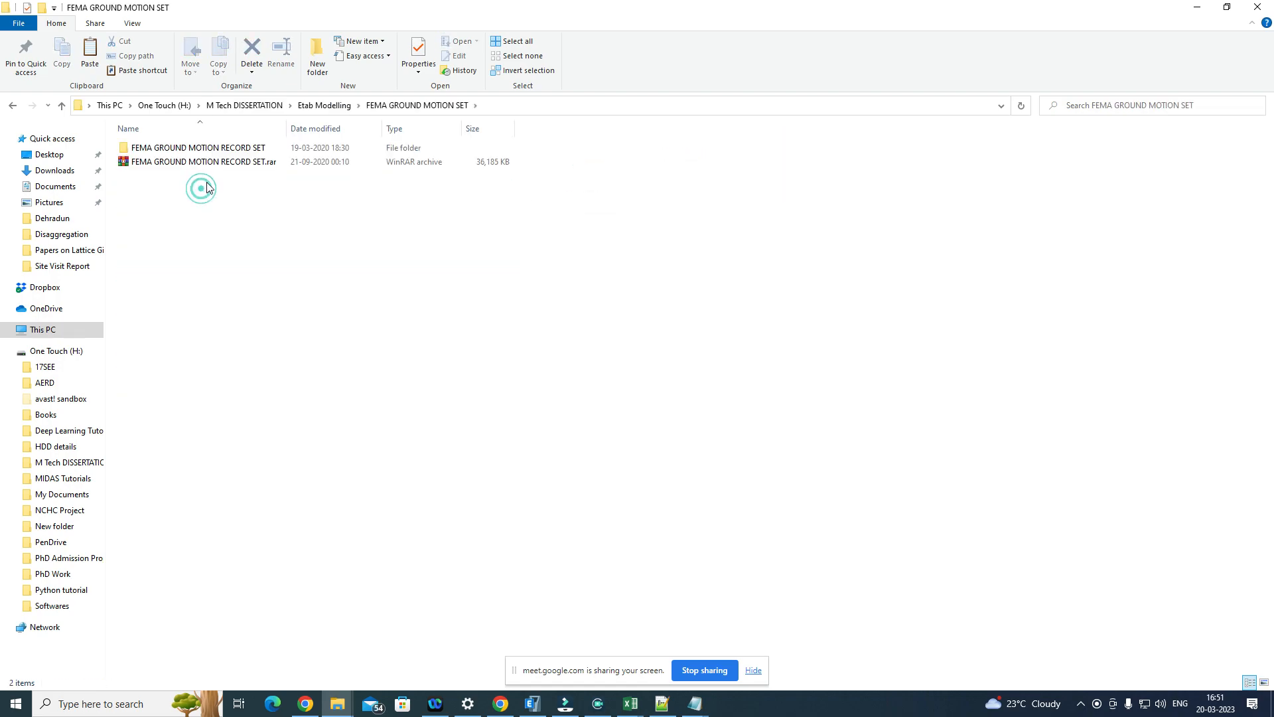
{"action": "double_click", "coordinate": [240, 146]}
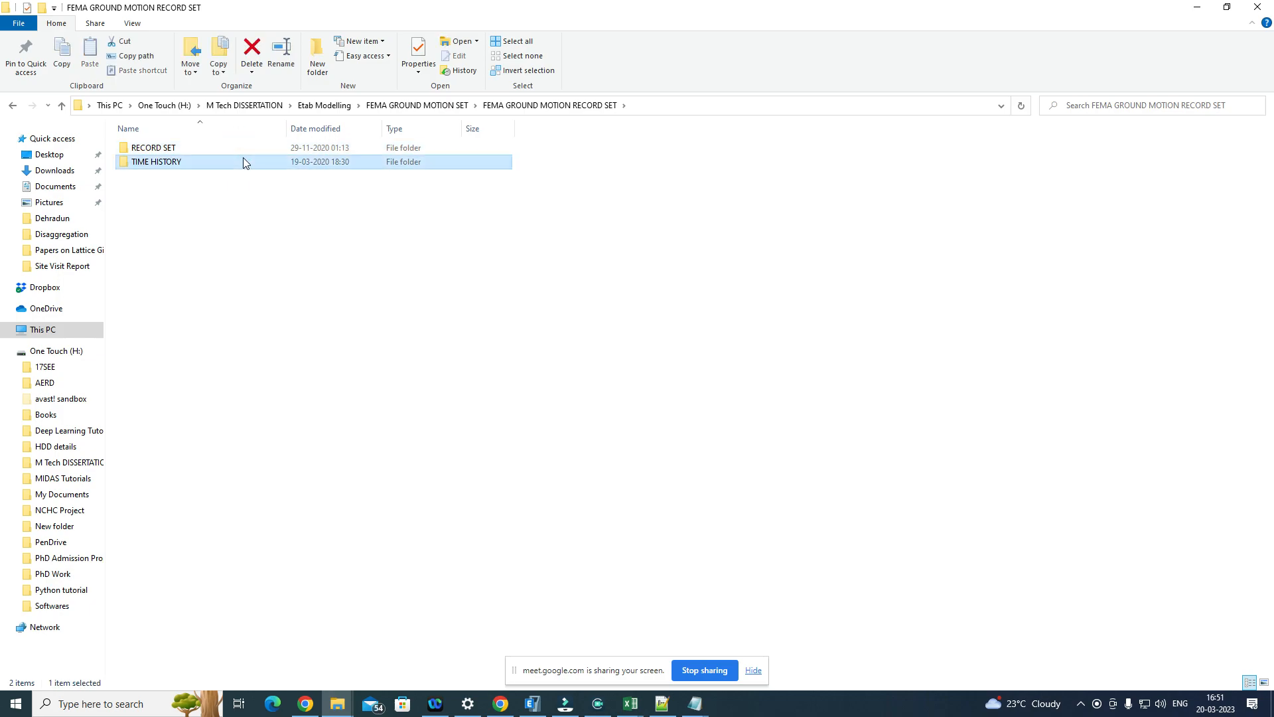
{"action": "double_click", "coordinate": [243, 160]}
{"action": "double_click", "coordinate": [224, 148]}
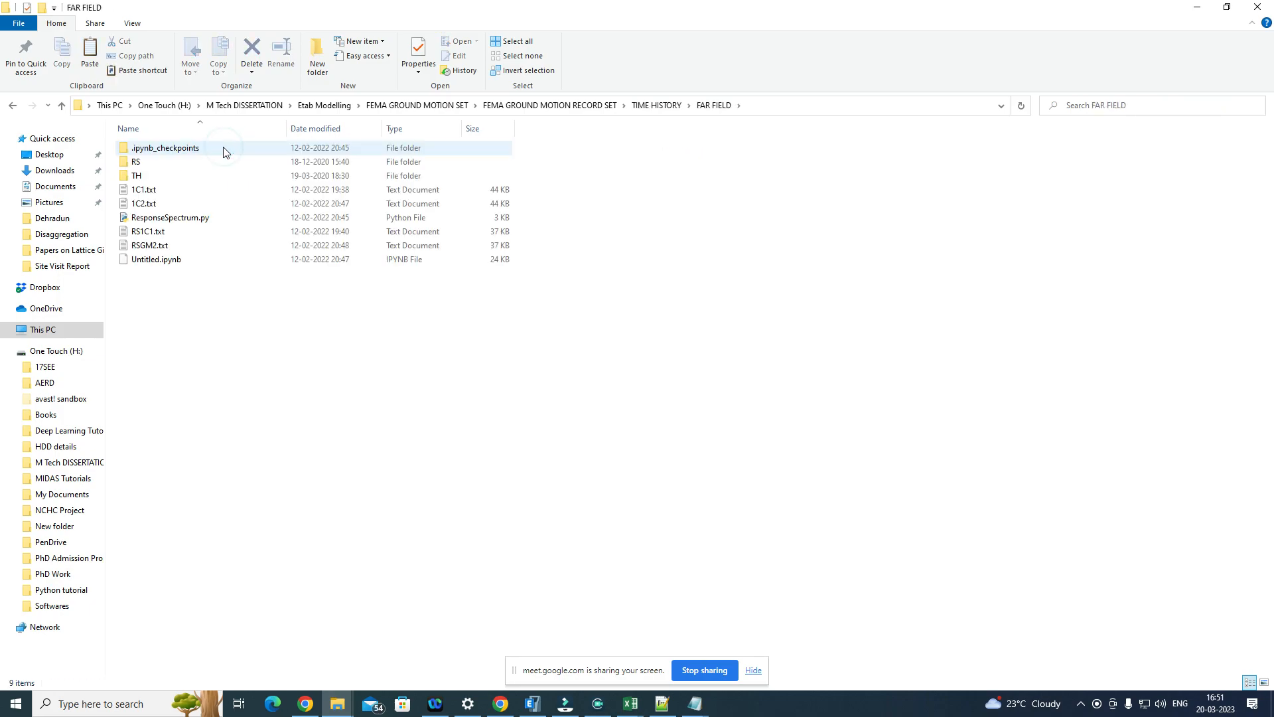
{"action": "left_click", "coordinate": [60, 108]}
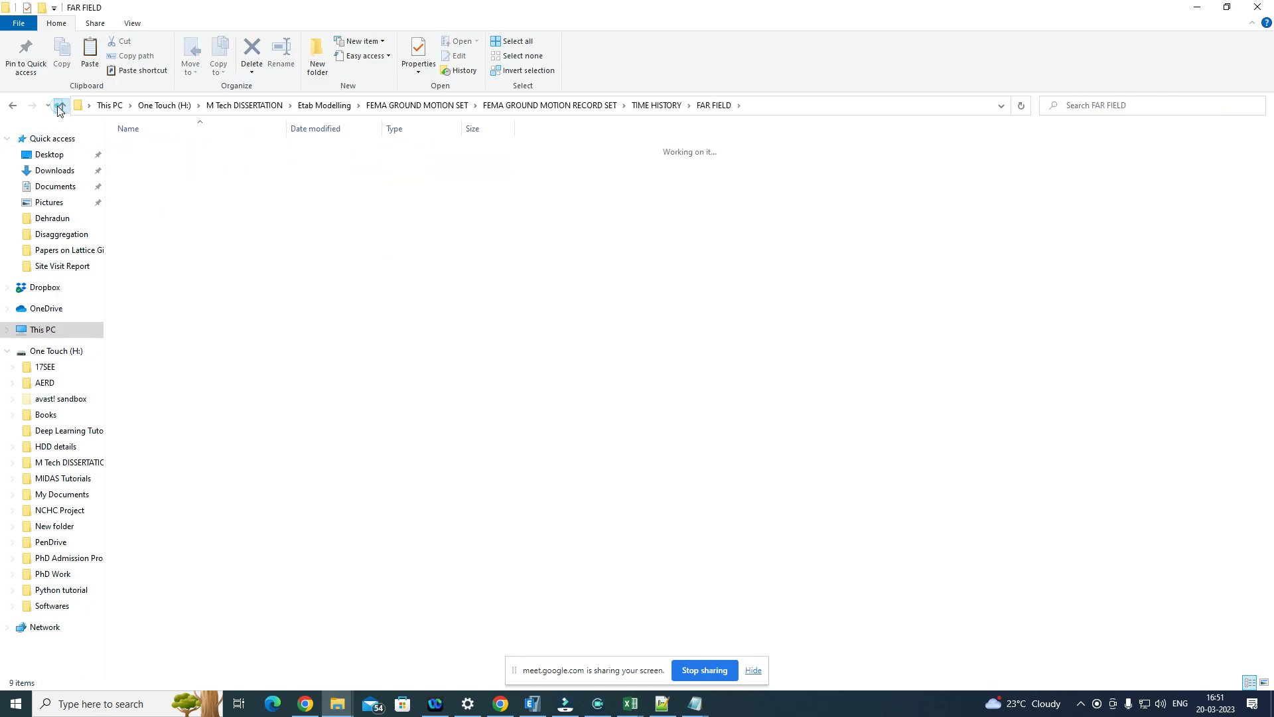
{"action": "left_click", "coordinate": [59, 108]}
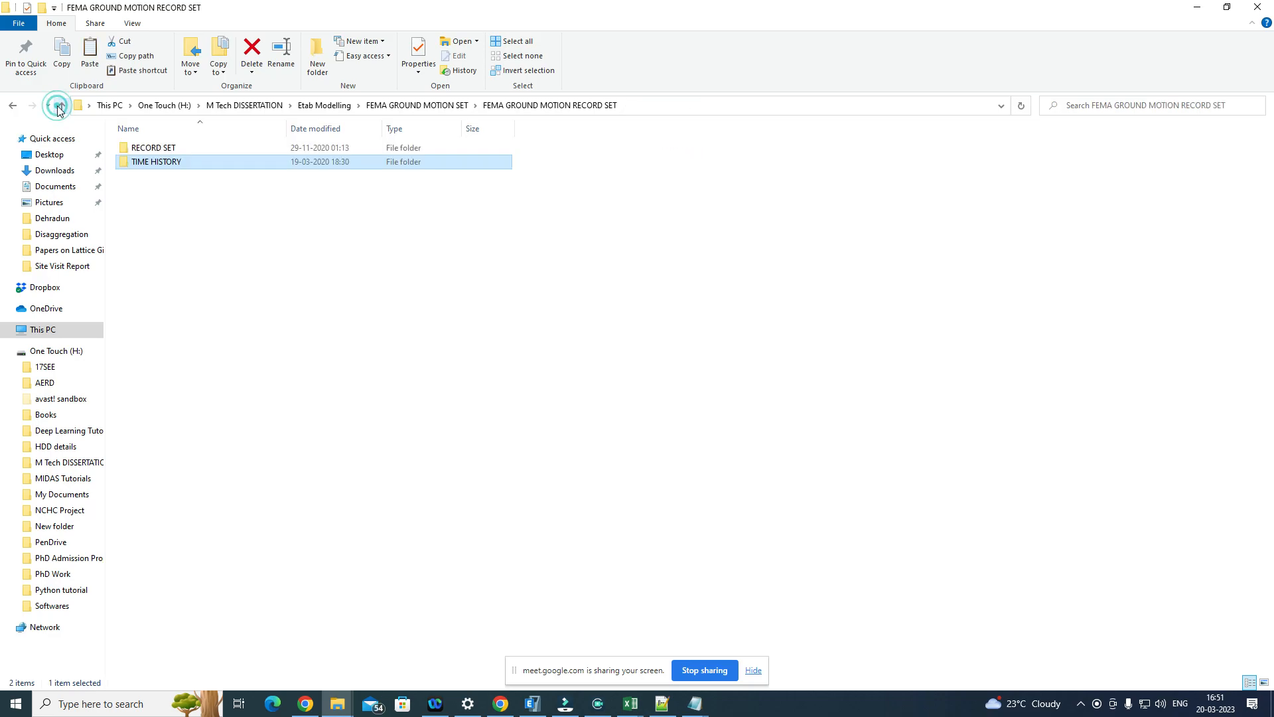
Step: Open the 1_953 record folder inside the Far-field folder of RECORD SET
{"action": "double_click", "coordinate": [213, 147]}
{"action": "double_click", "coordinate": [193, 163]}
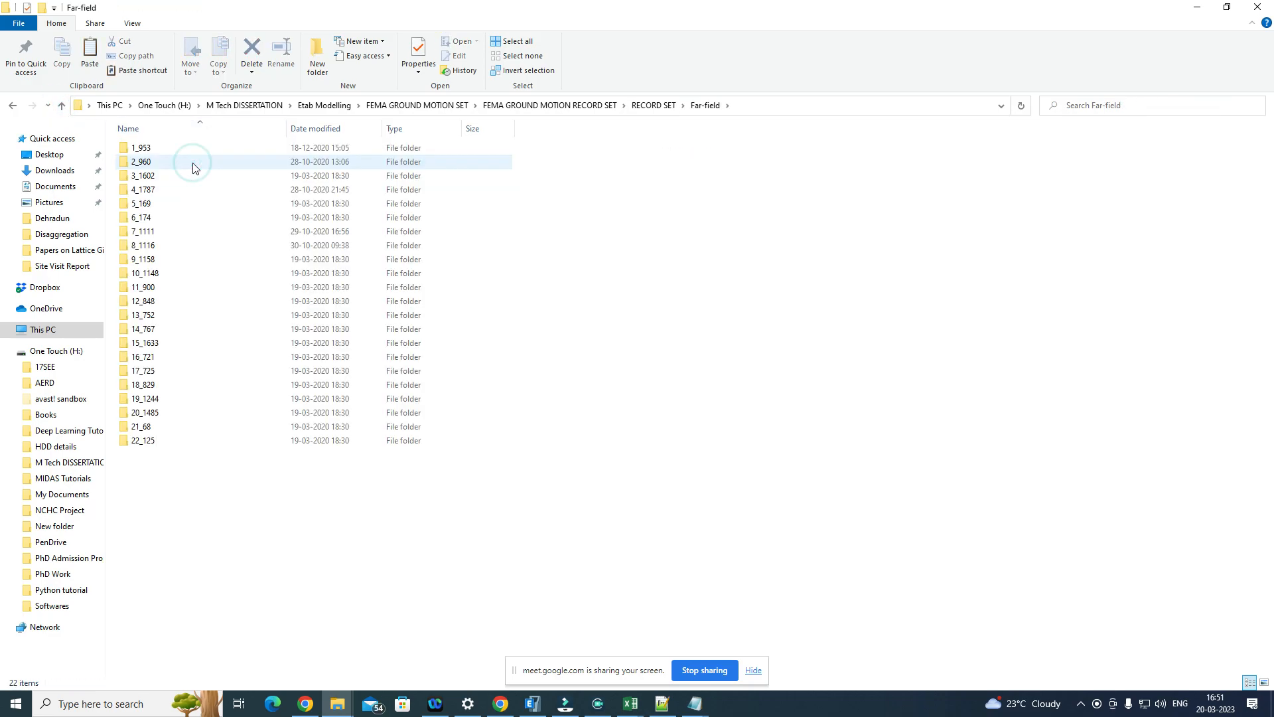
{"action": "left_click", "coordinate": [197, 150]}
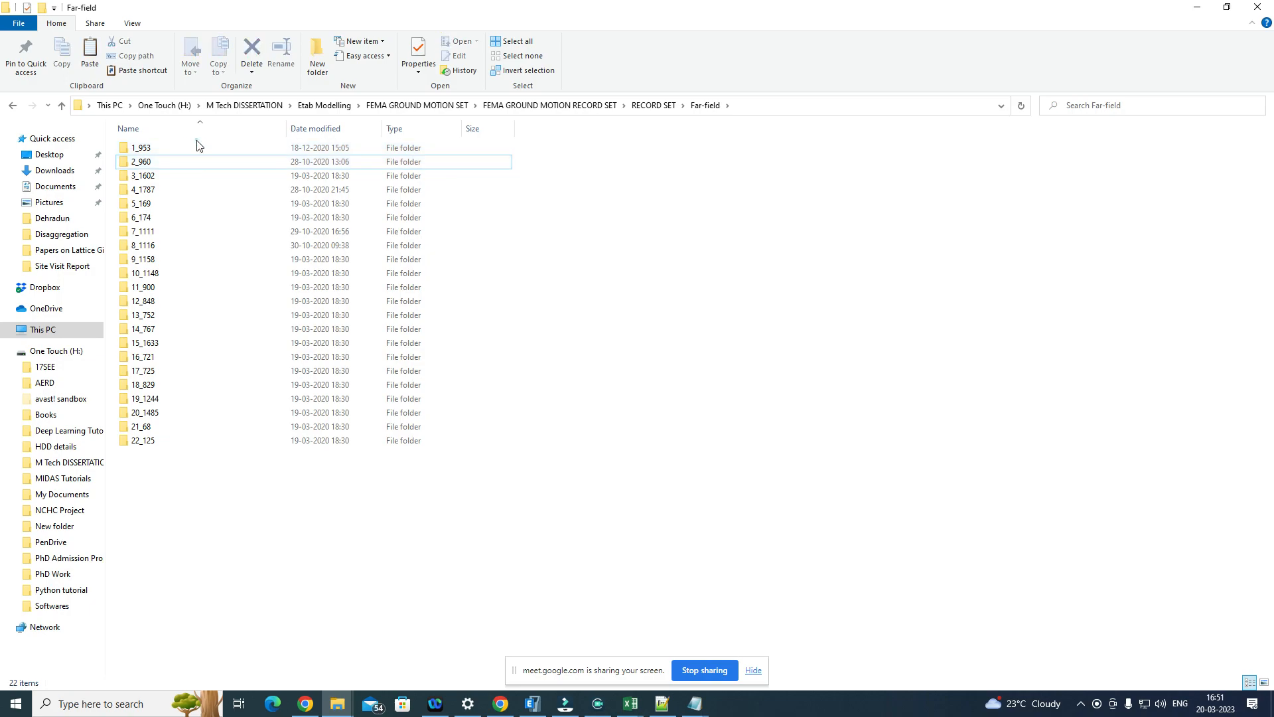
{"action": "double_click", "coordinate": [197, 151]}
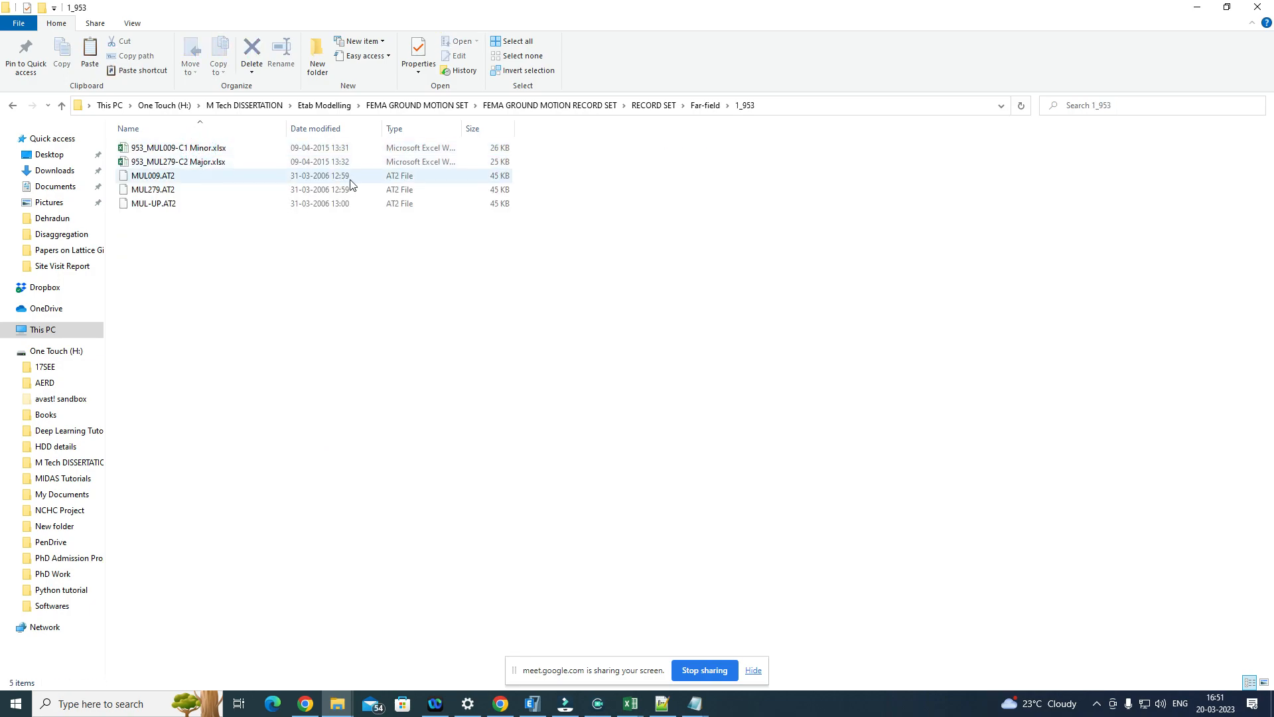
Step: Open MUL009.AT2 in Notepad++ to view the record's contents, and close the editor
{"action": "double_click", "coordinate": [379, 177]}
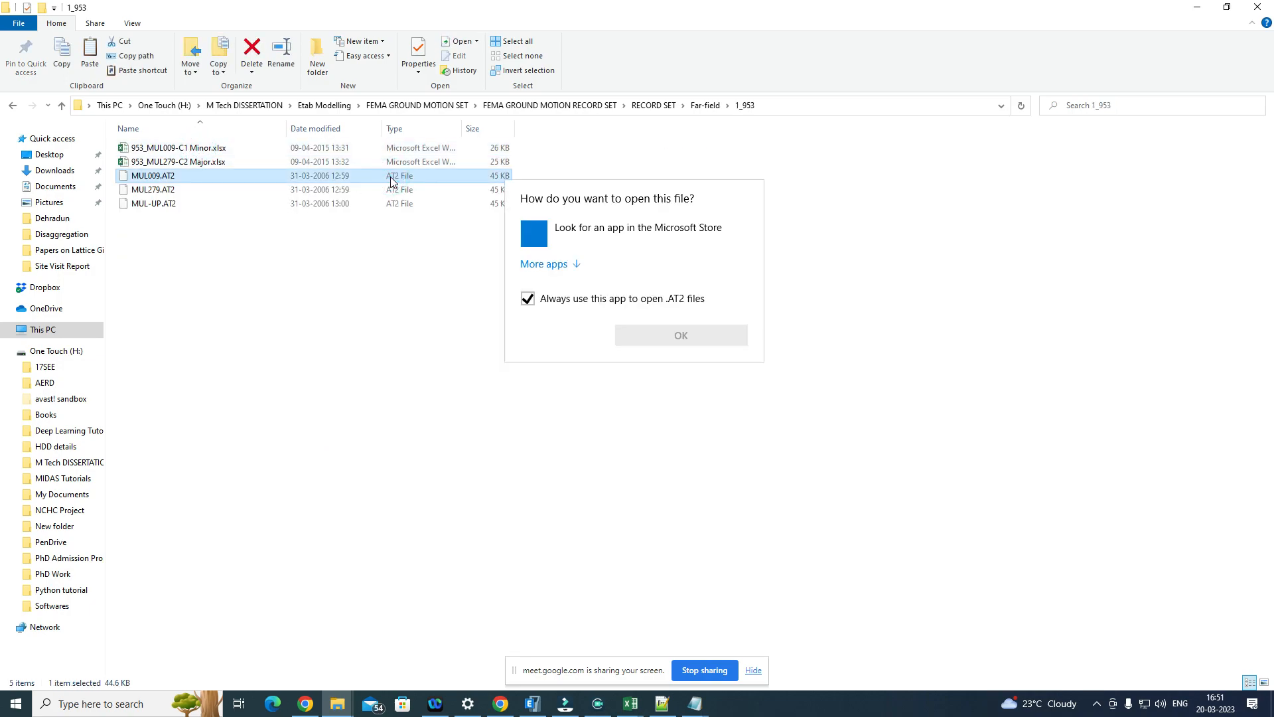
{"action": "left_click", "coordinate": [405, 178]}
{"action": "right_click", "coordinate": [406, 179]}
{"action": "left_click", "coordinate": [470, 215]}
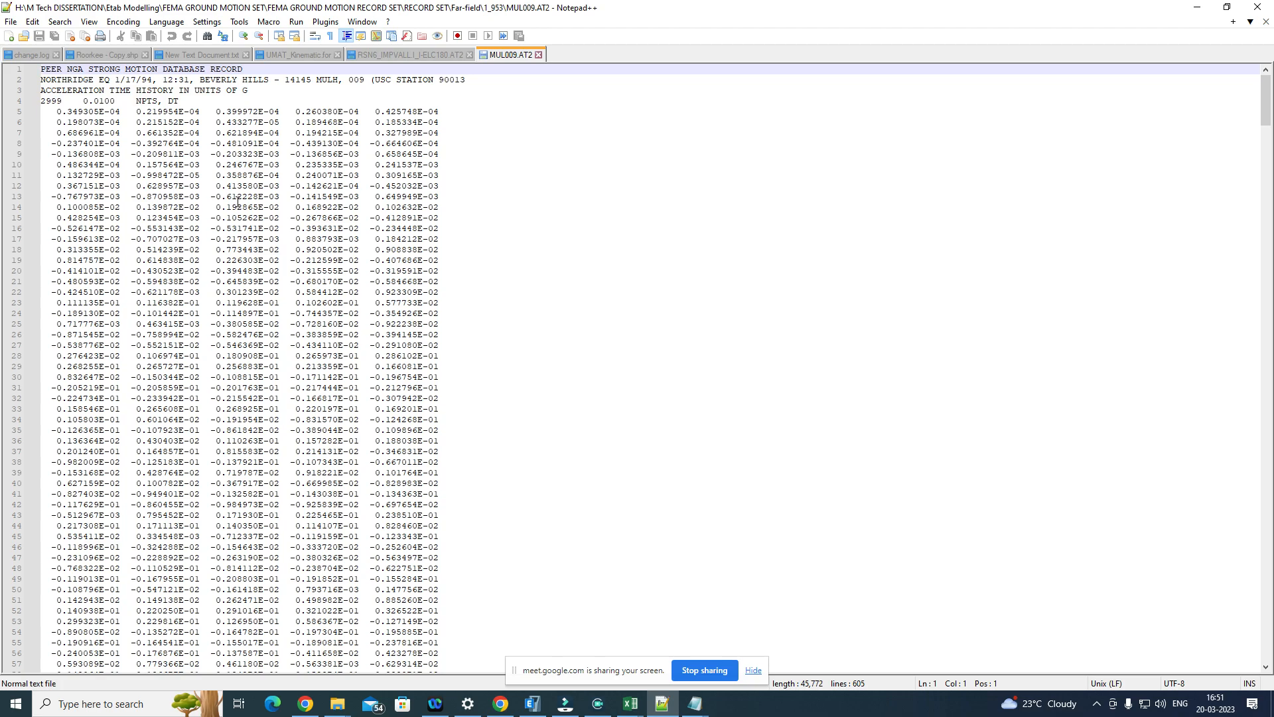
{"action": "left_click", "coordinate": [1268, 7]}
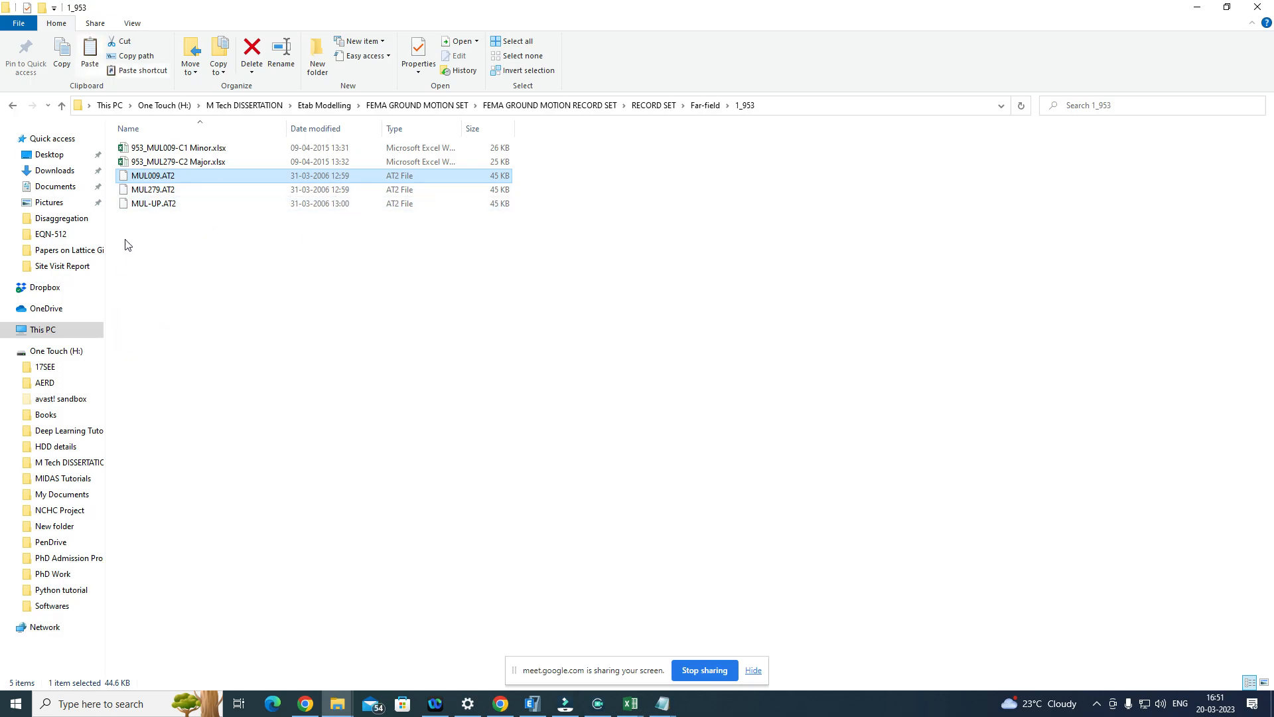
Step: Reopen MUL009.AT2 in Notepad++ and examine its header for the event, station, units and time step, closing the file when finished
{"action": "double_click", "coordinate": [199, 176]}
{"action": "left_click", "coordinate": [230, 174]}
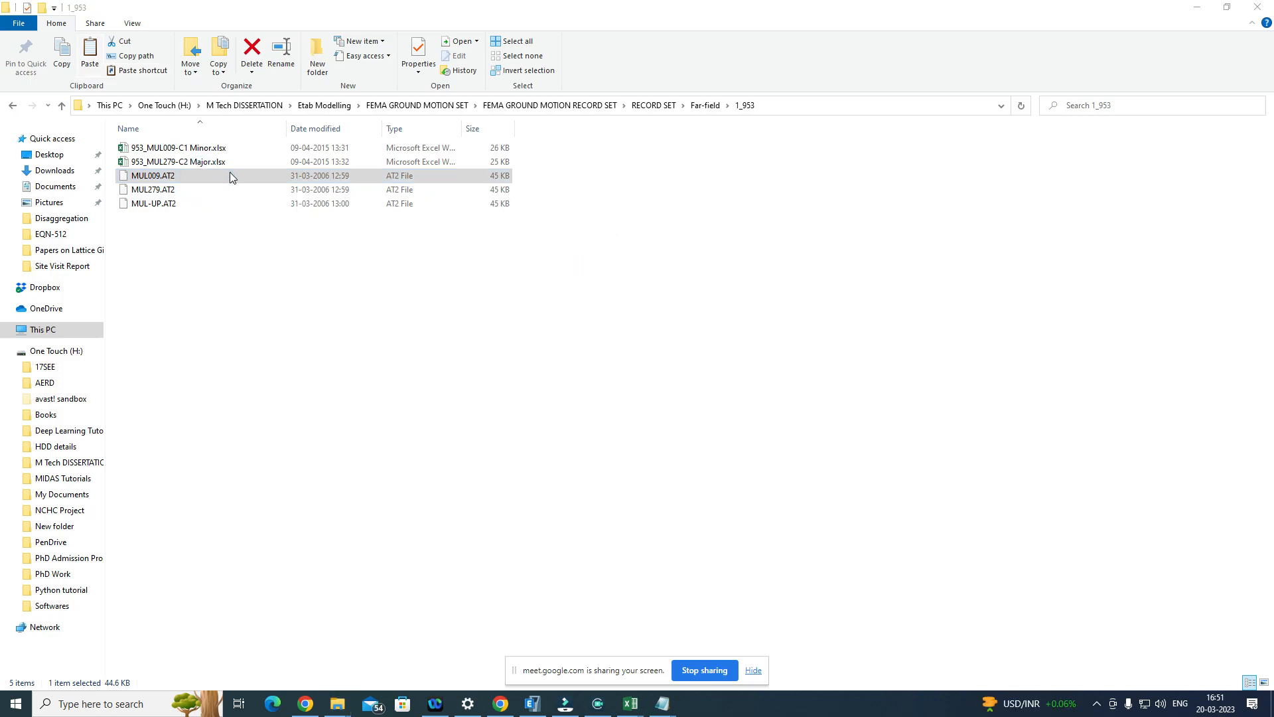
{"action": "right_click", "coordinate": [229, 174]}
{"action": "left_click", "coordinate": [274, 212]}
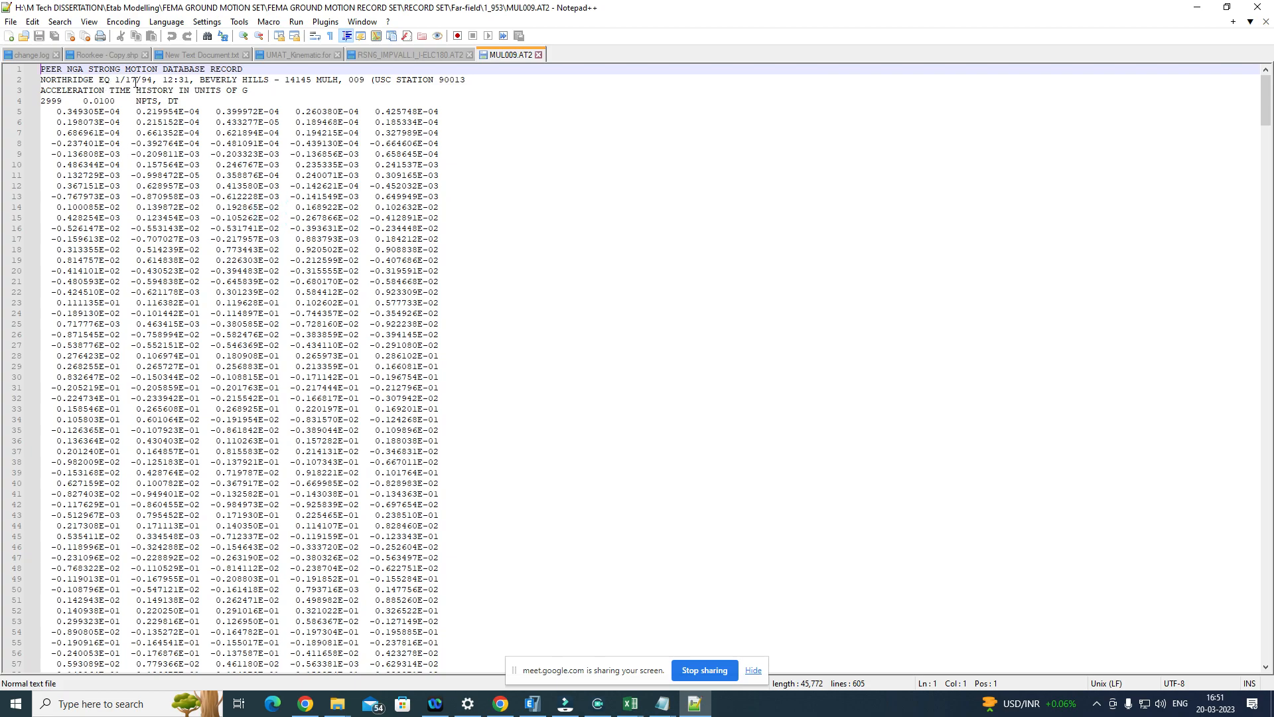
{"action": "left_click_drag", "start_coordinate": [51, 80], "coordinate": [147, 80]}
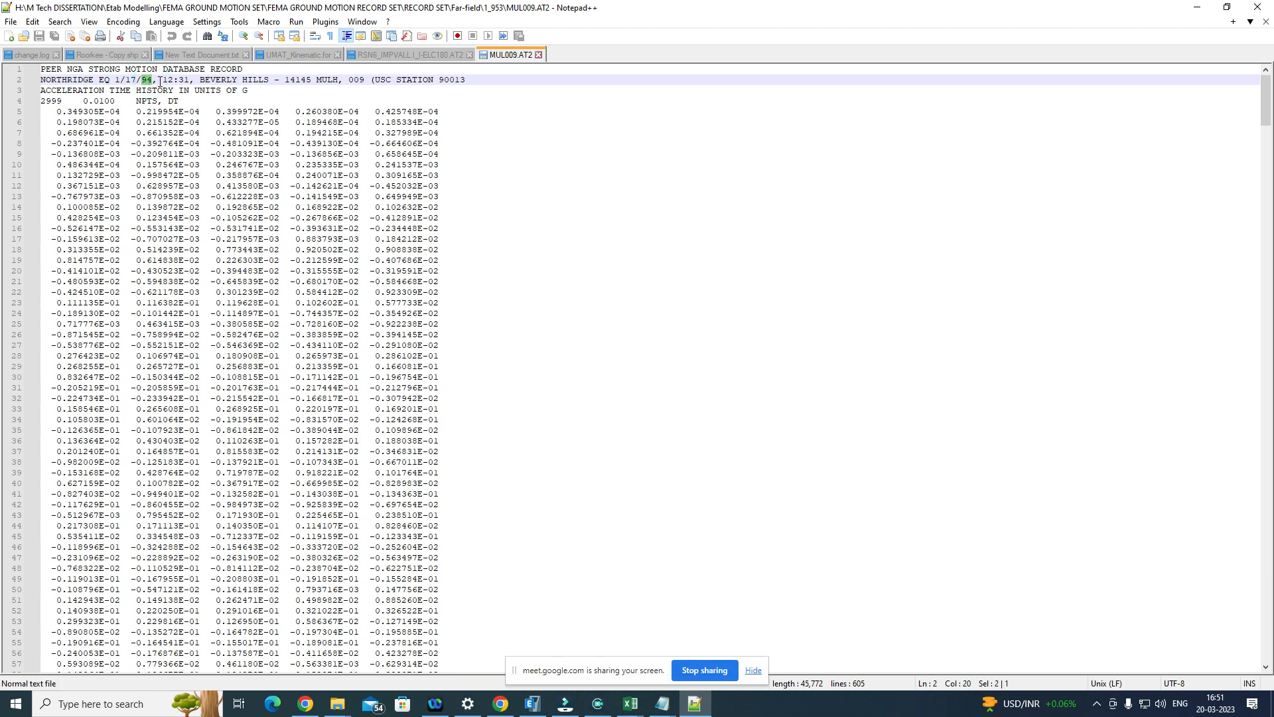
{"action": "left_click_drag", "start_coordinate": [190, 80], "coordinate": [179, 80]}
{"action": "left_click_drag", "start_coordinate": [269, 80], "coordinate": [216, 81]}
{"action": "left_click_drag", "start_coordinate": [366, 80], "coordinate": [357, 80]}
{"action": "left_click_drag", "start_coordinate": [62, 91], "coordinate": [221, 91]}
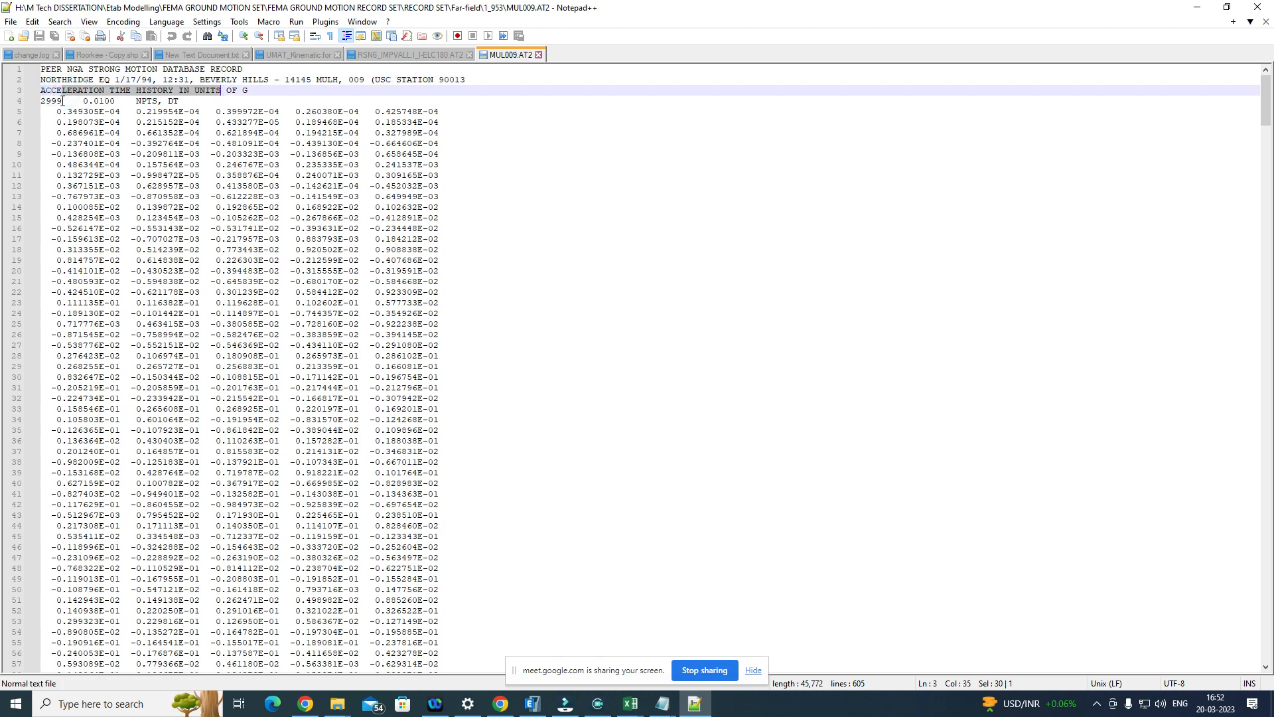
{"action": "left_click_drag", "start_coordinate": [83, 101], "coordinate": [119, 101]}
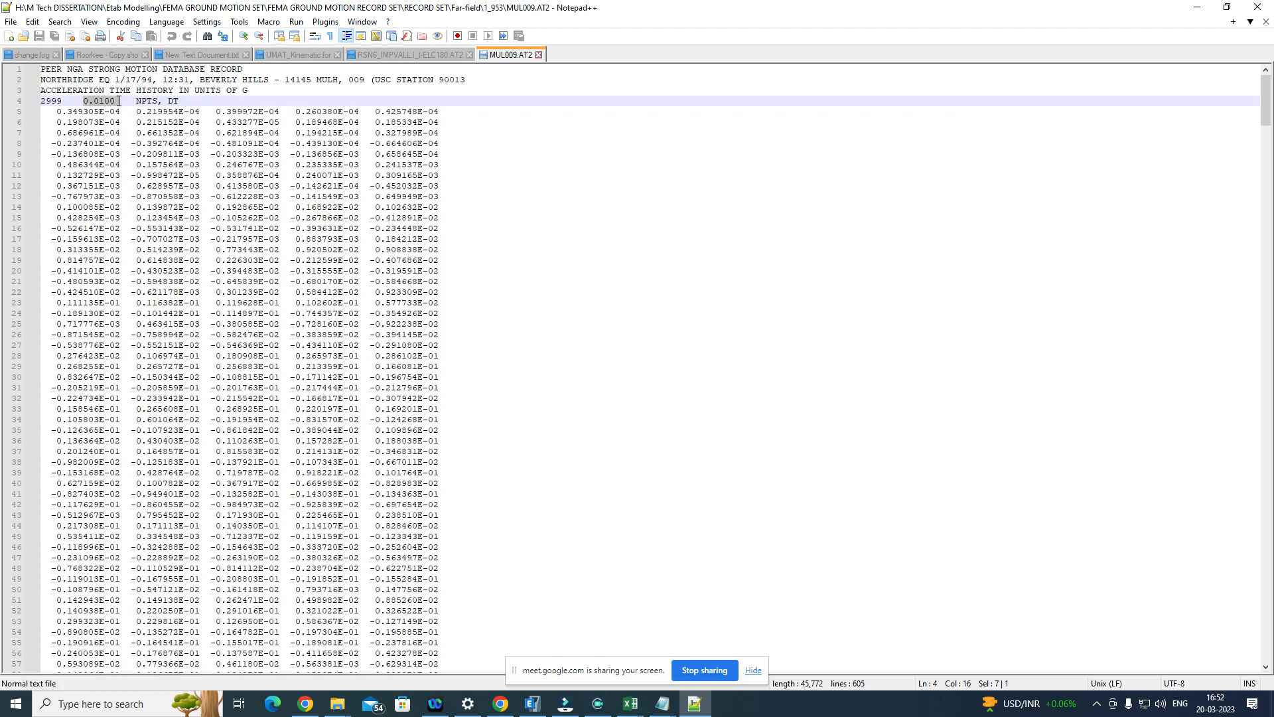
{"action": "left_click", "coordinate": [538, 54]}
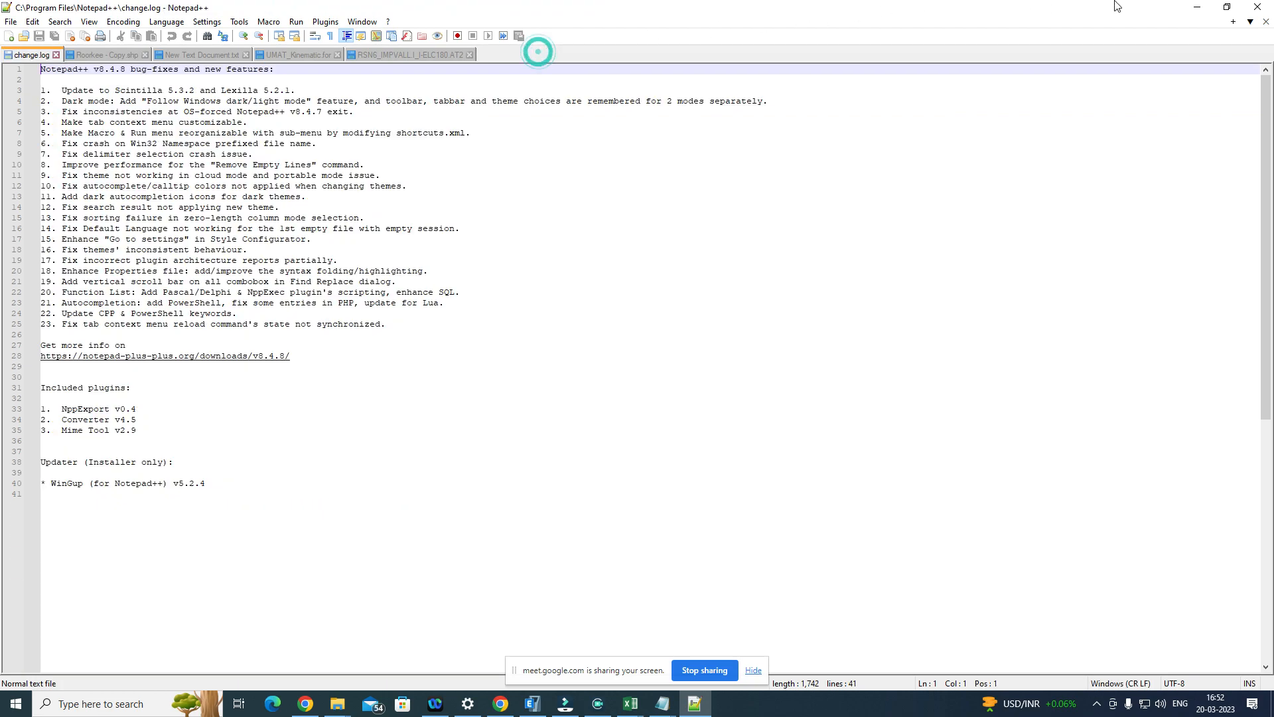
{"action": "left_click", "coordinate": [1195, 9]}
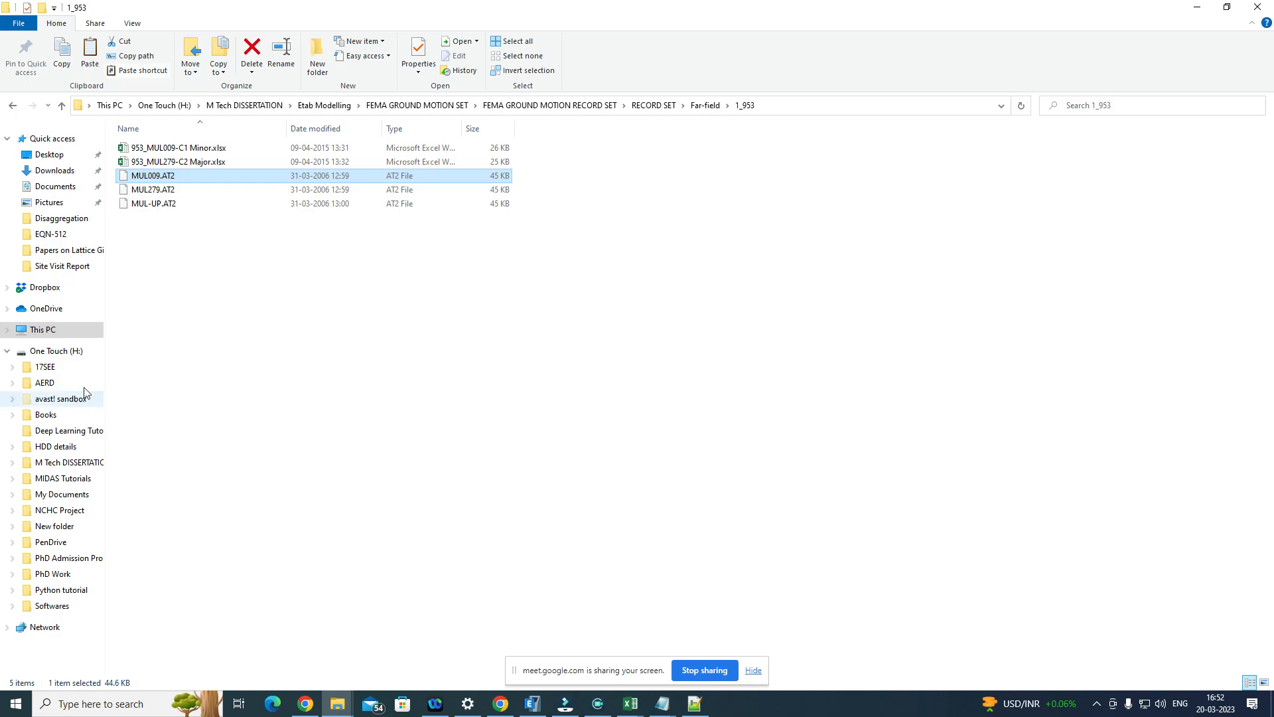
Step: Paste a copy of MUL009.AT2 into the EQN-512 folder under PhD Work, M Tech 1st Year, 2022-2023 on the H: drive
{"action": "left_click", "coordinate": [56, 350]}
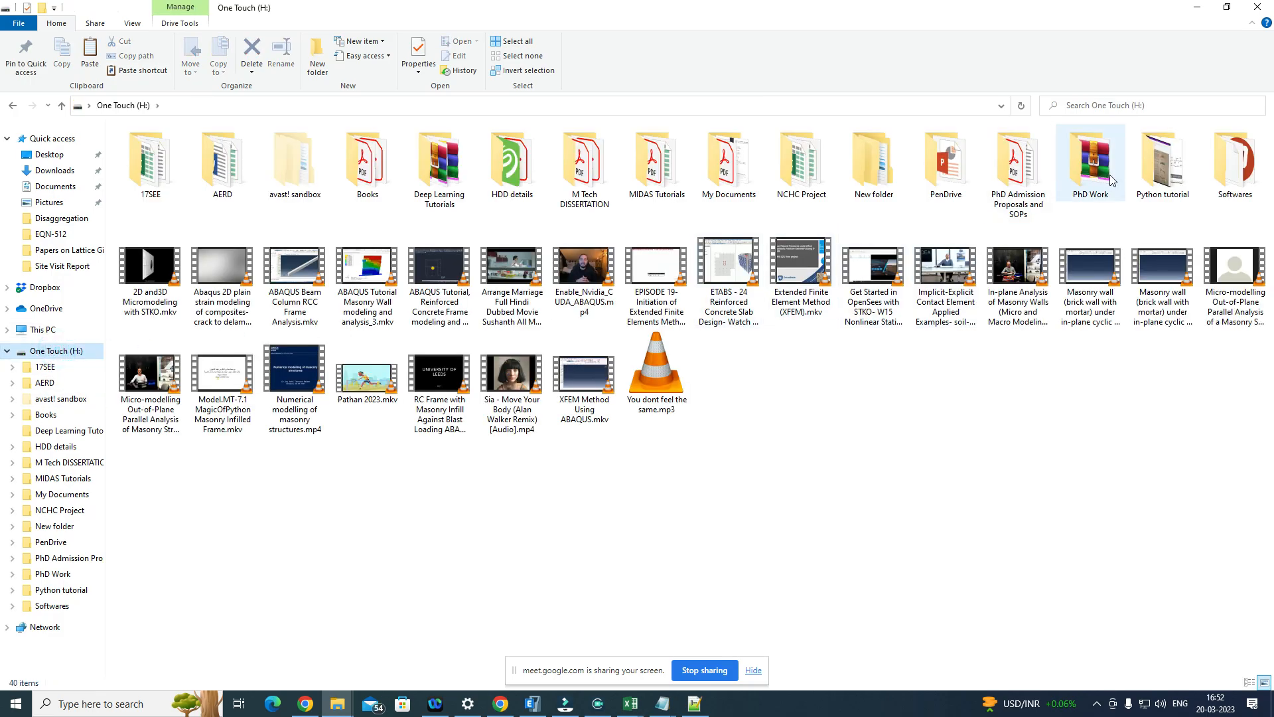
{"action": "double_click", "coordinate": [1092, 166]}
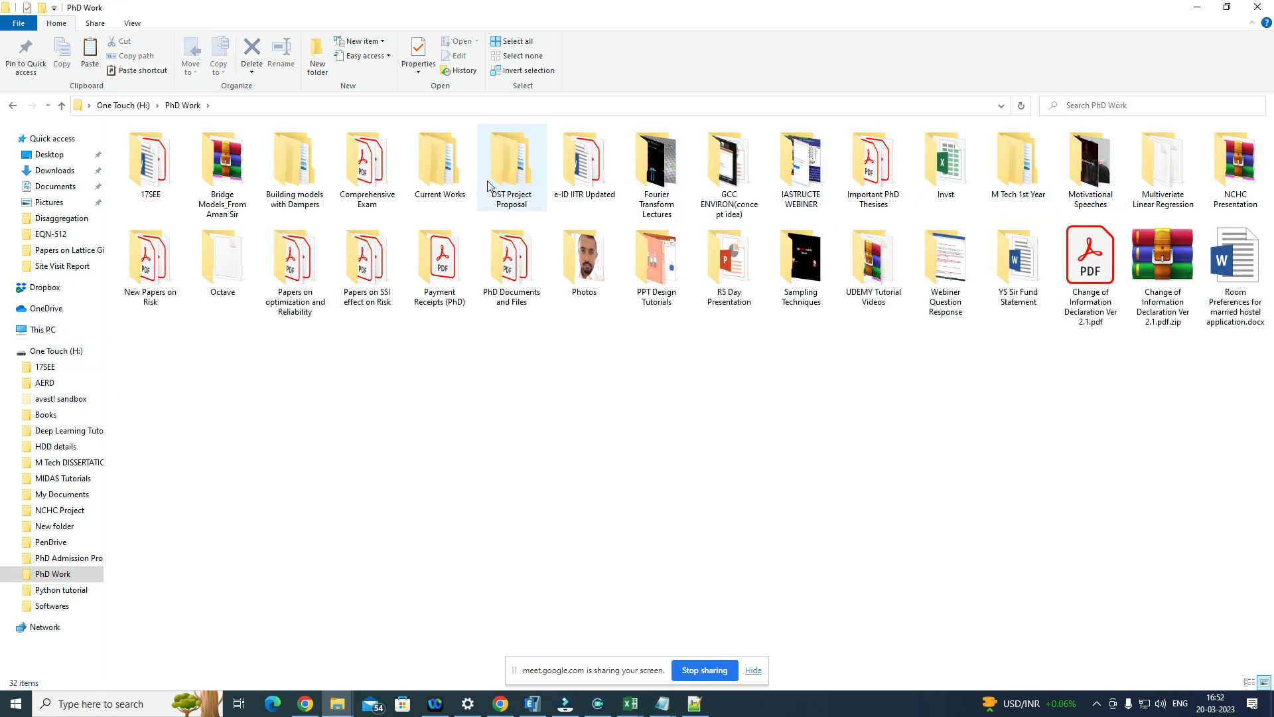
{"action": "double_click", "coordinate": [436, 163]}
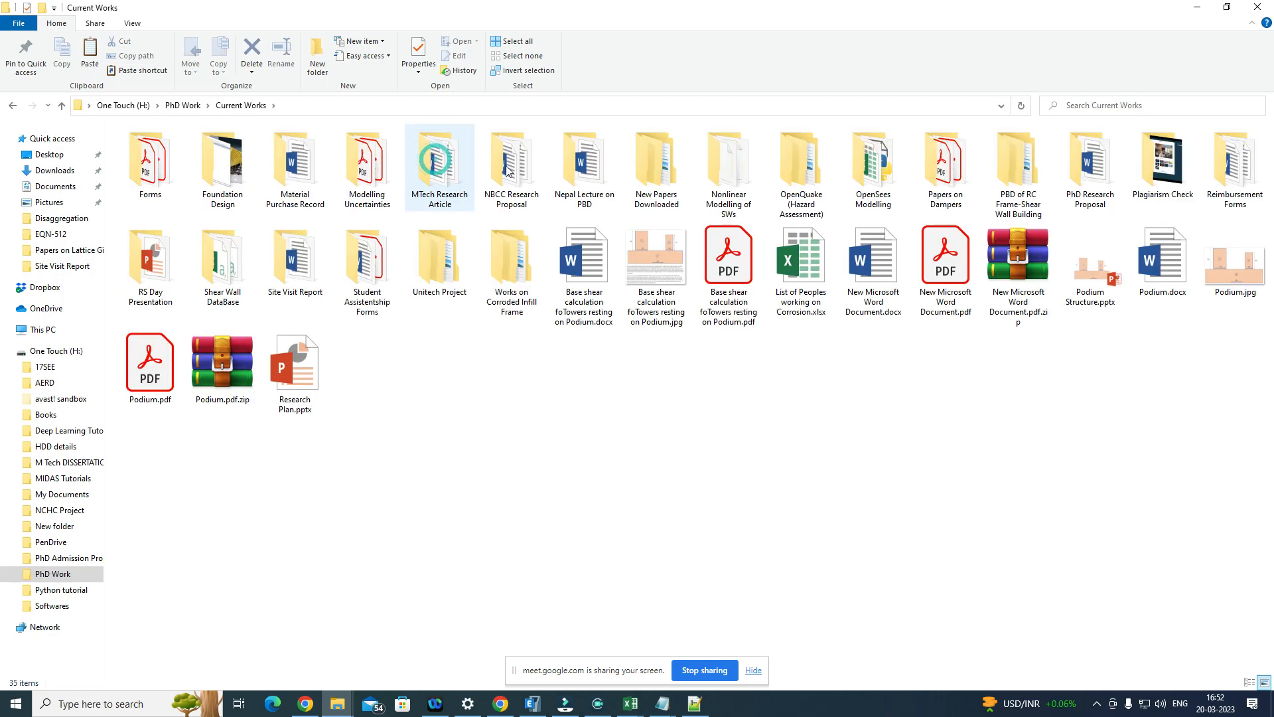
{"action": "key", "text": "alt+Left"}
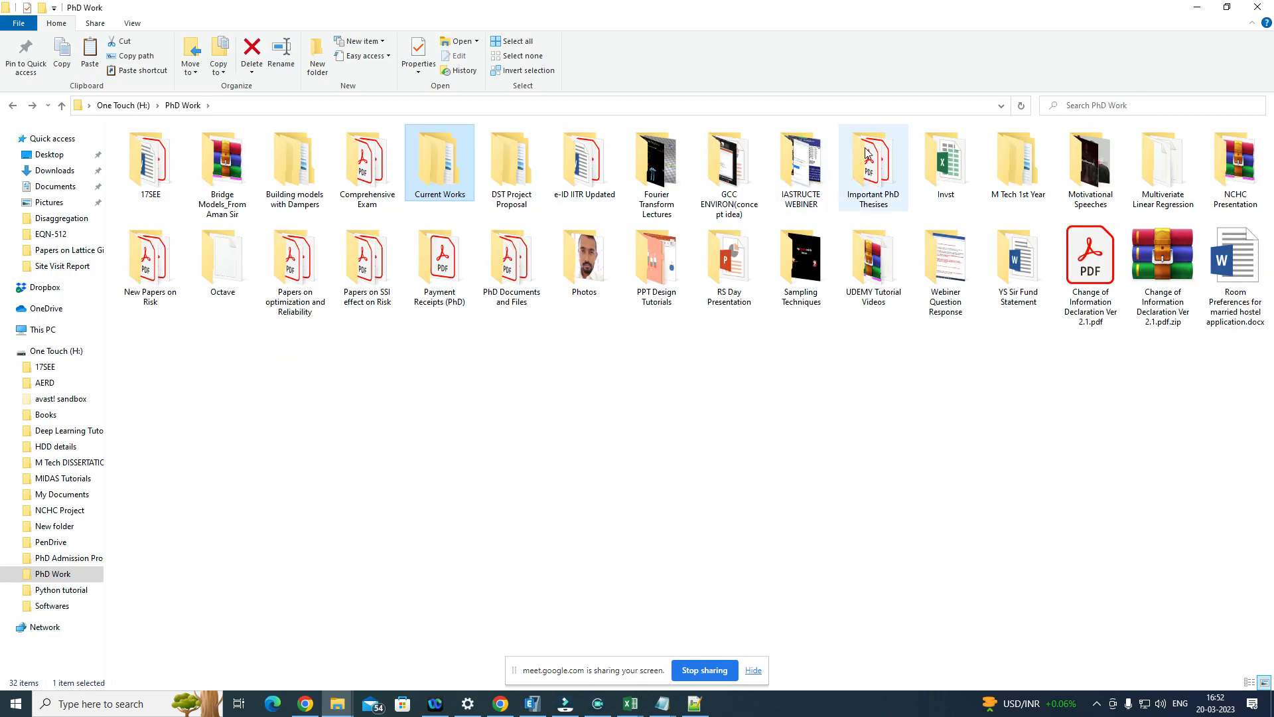
{"action": "double_click", "coordinate": [1029, 172]}
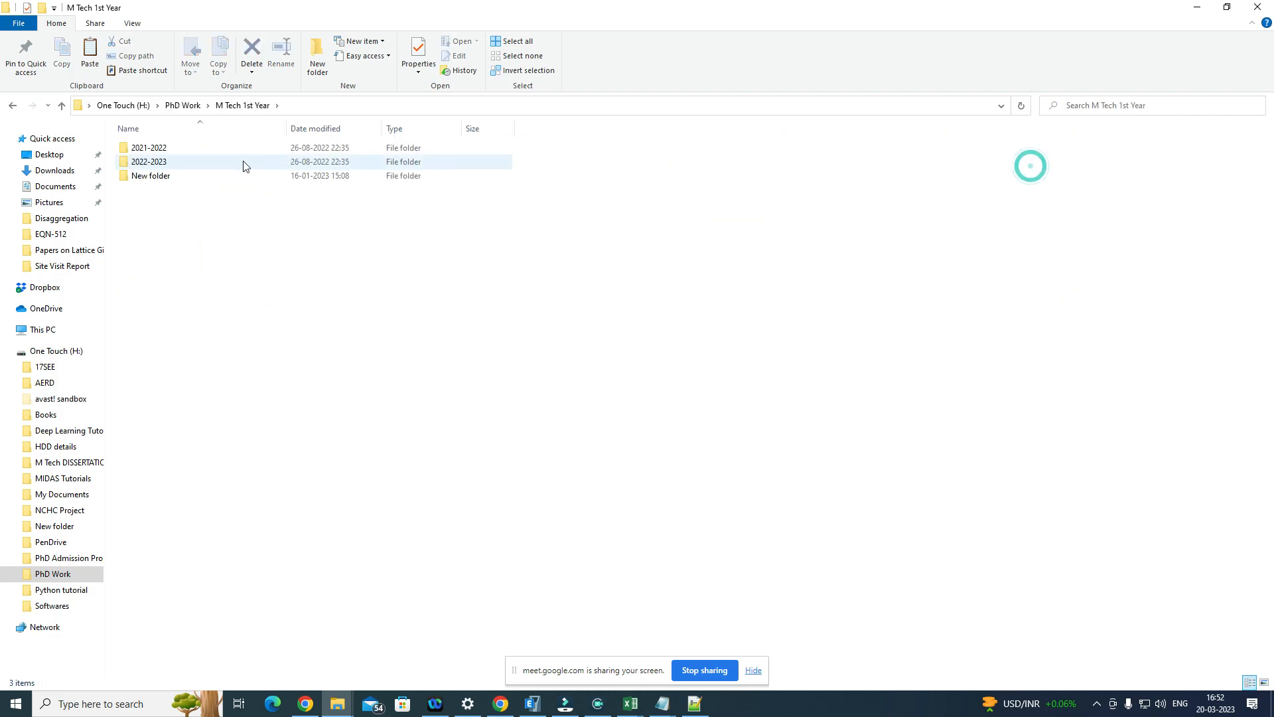
{"action": "double_click", "coordinate": [217, 163]}
{"action": "double_click", "coordinate": [214, 152]}
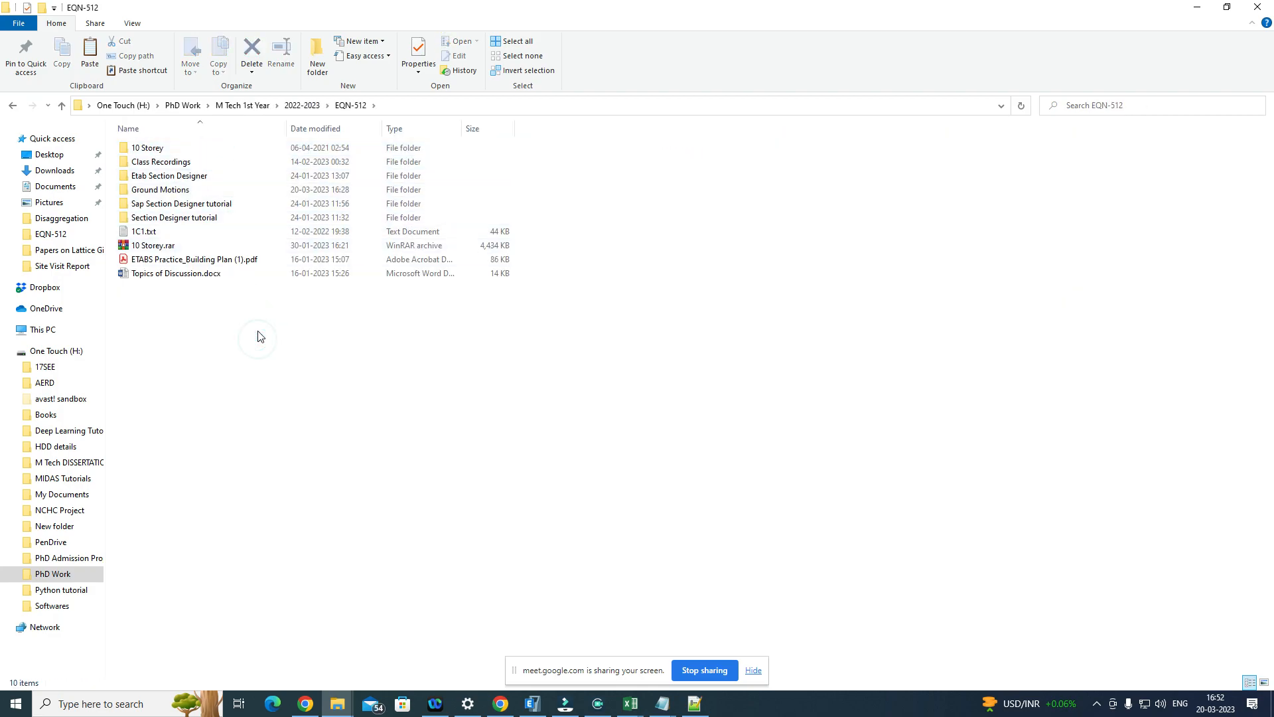
{"action": "key", "text": "ctrl+v"}
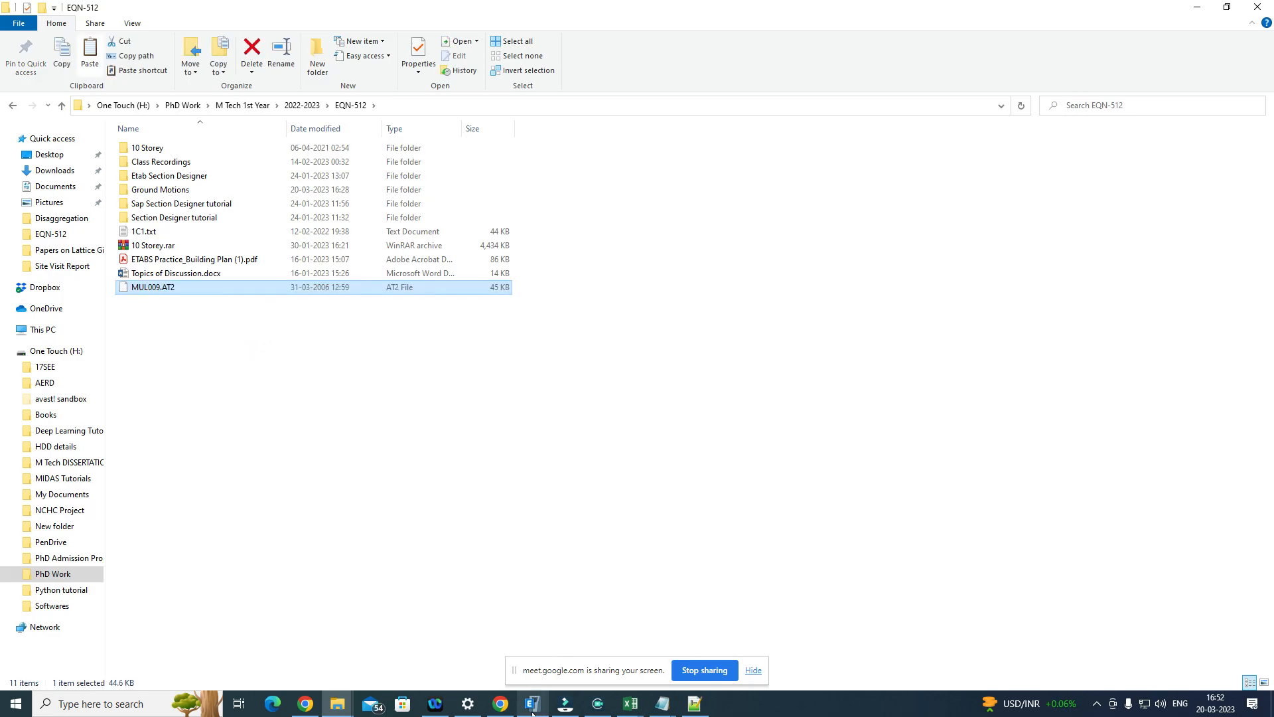
Step: Return to ETABS and load MUL009.AT2 from EQN-512 as the time history function's data file
{"action": "left_click", "coordinate": [533, 703]}
{"action": "left_click", "coordinate": [606, 219]}
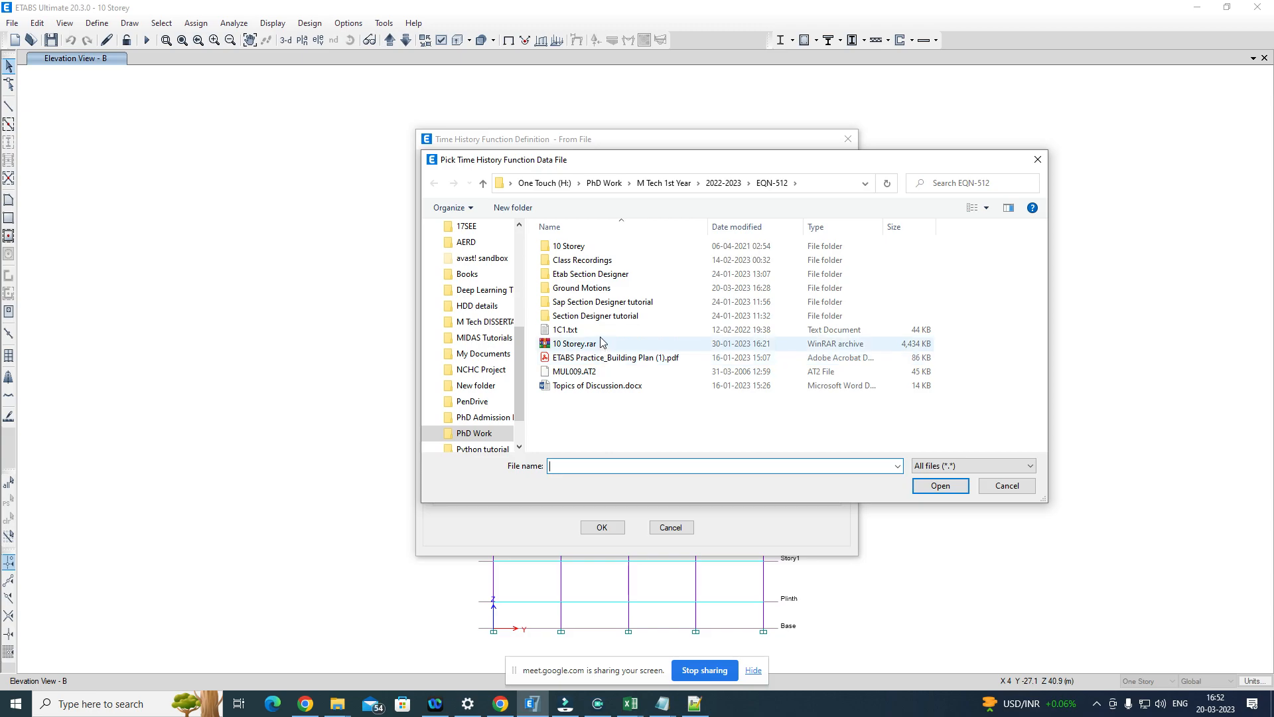
{"action": "left_click", "coordinate": [589, 371]}
{"action": "left_click", "coordinate": [948, 489]}
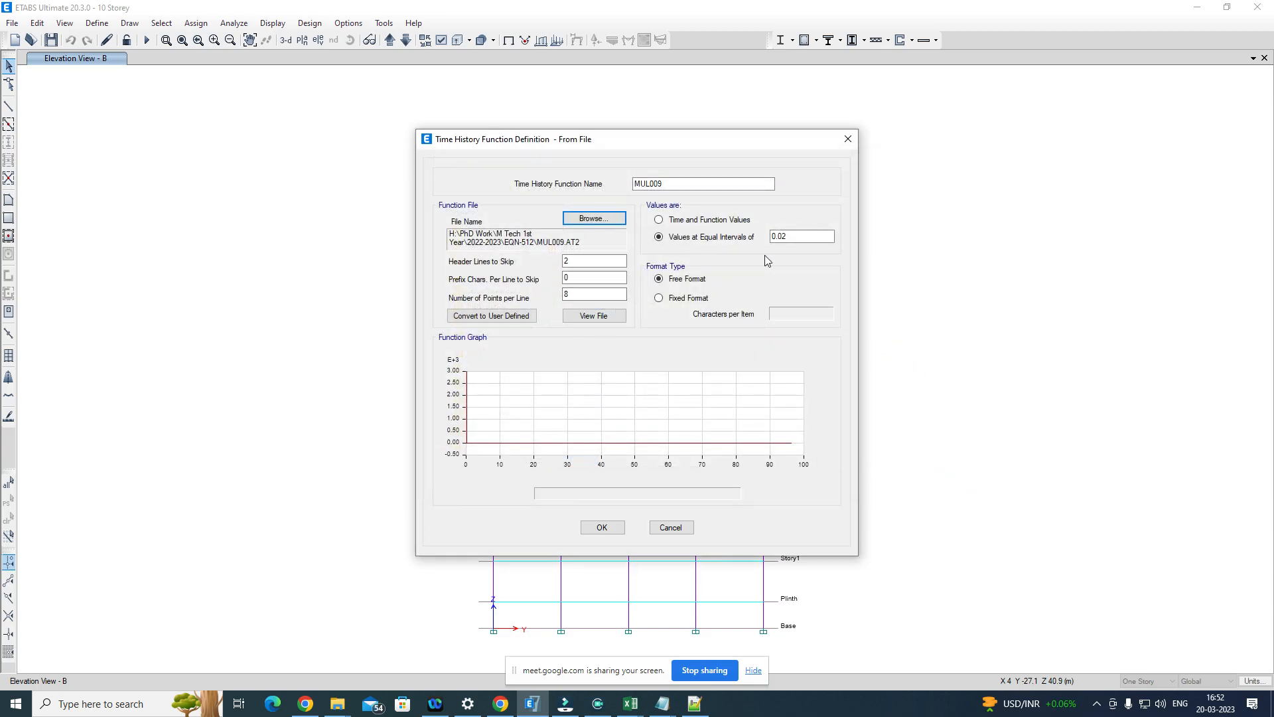
Step: Open the EQN-512 copy of MUL009.AT2 in Notepad++ and examine how many header lines precede the acceleration values
{"action": "double_click", "coordinate": [589, 260]}
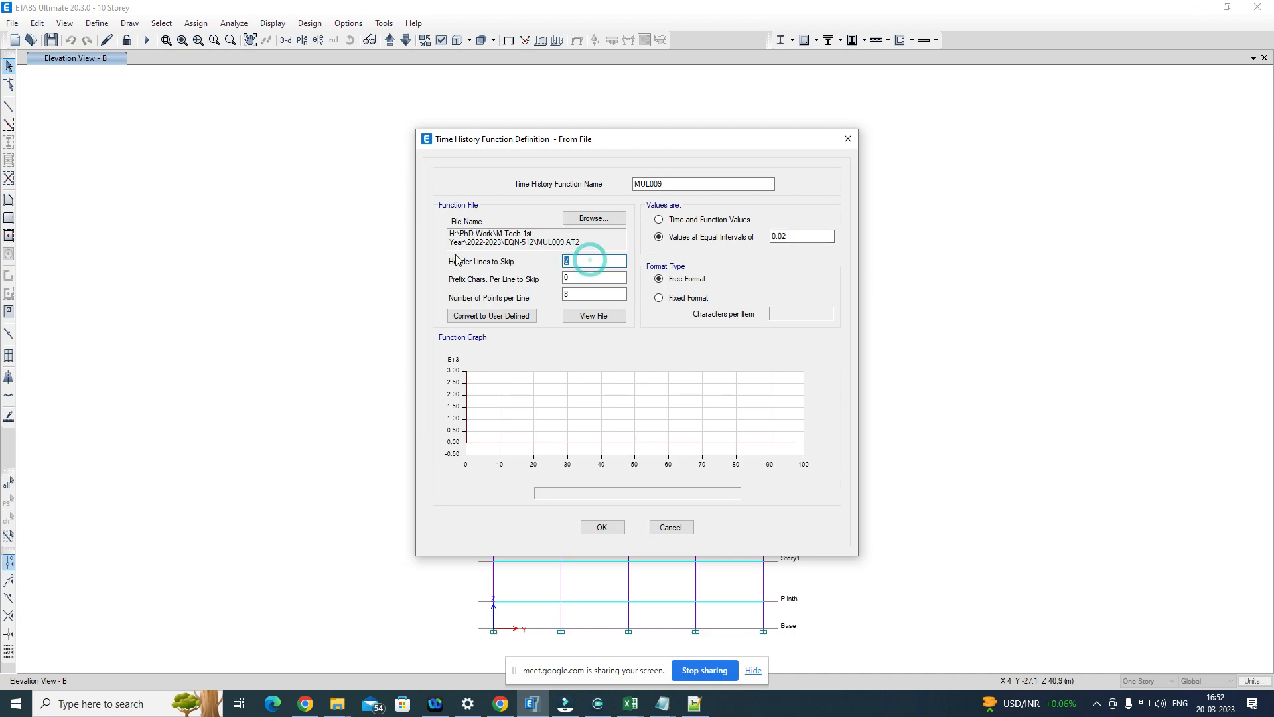
{"action": "left_click", "coordinate": [335, 705]}
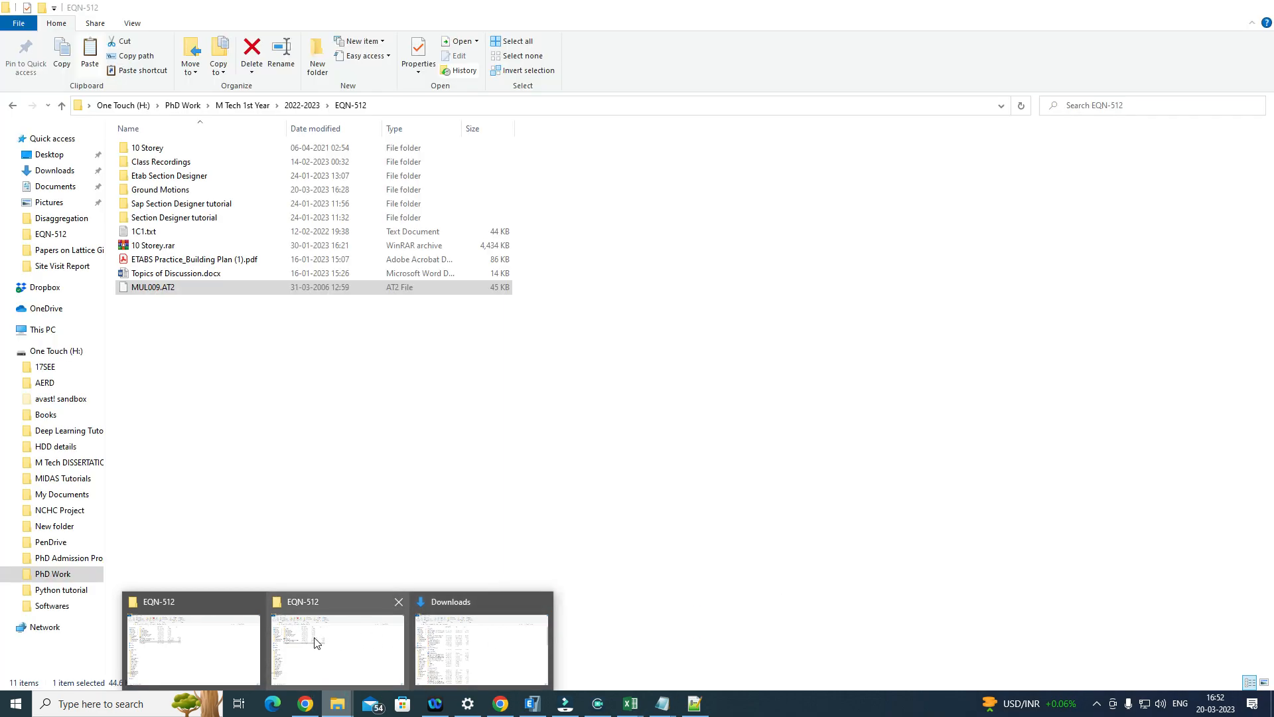
{"action": "left_click", "coordinate": [315, 643]}
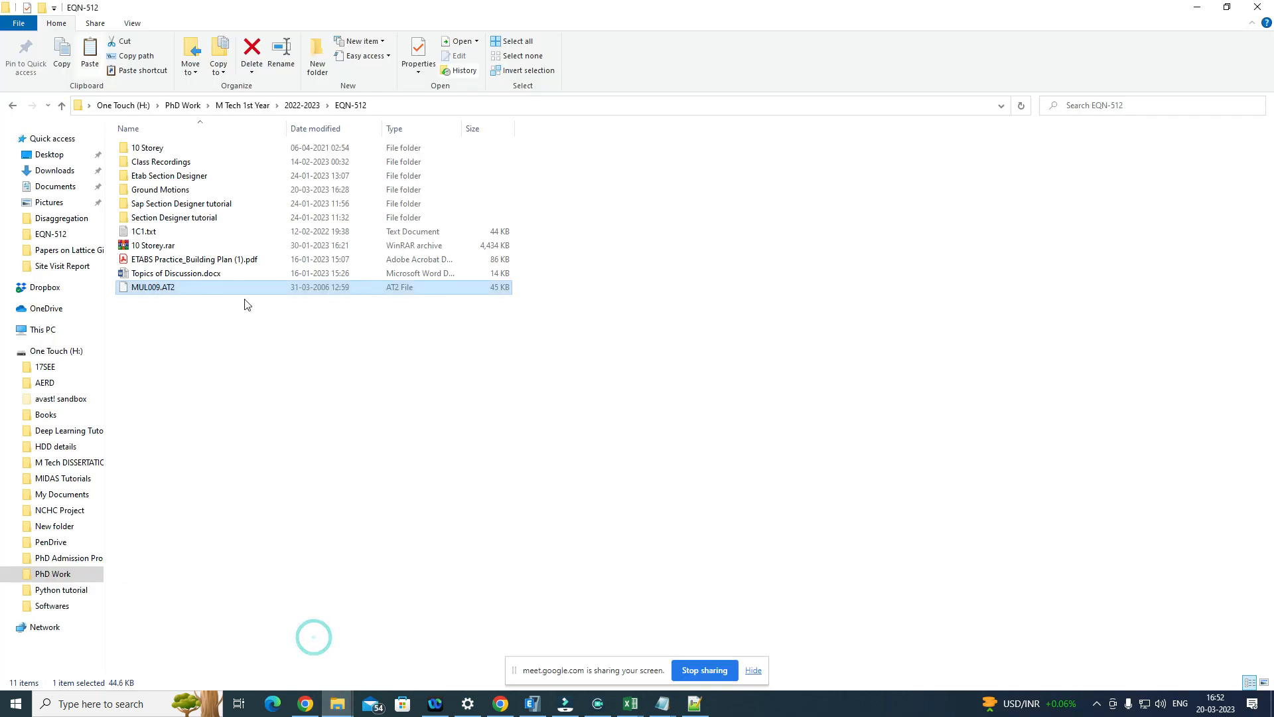
{"action": "right_click", "coordinate": [323, 292]}
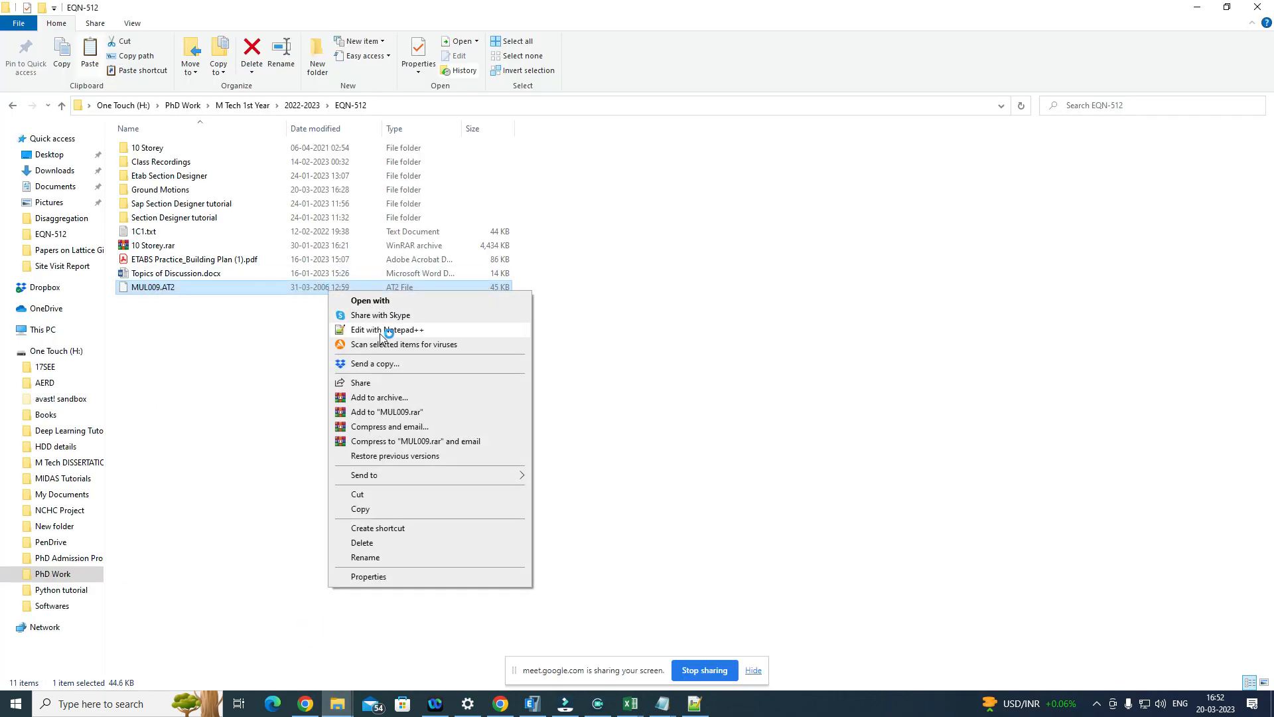
{"action": "left_click", "coordinate": [380, 332]}
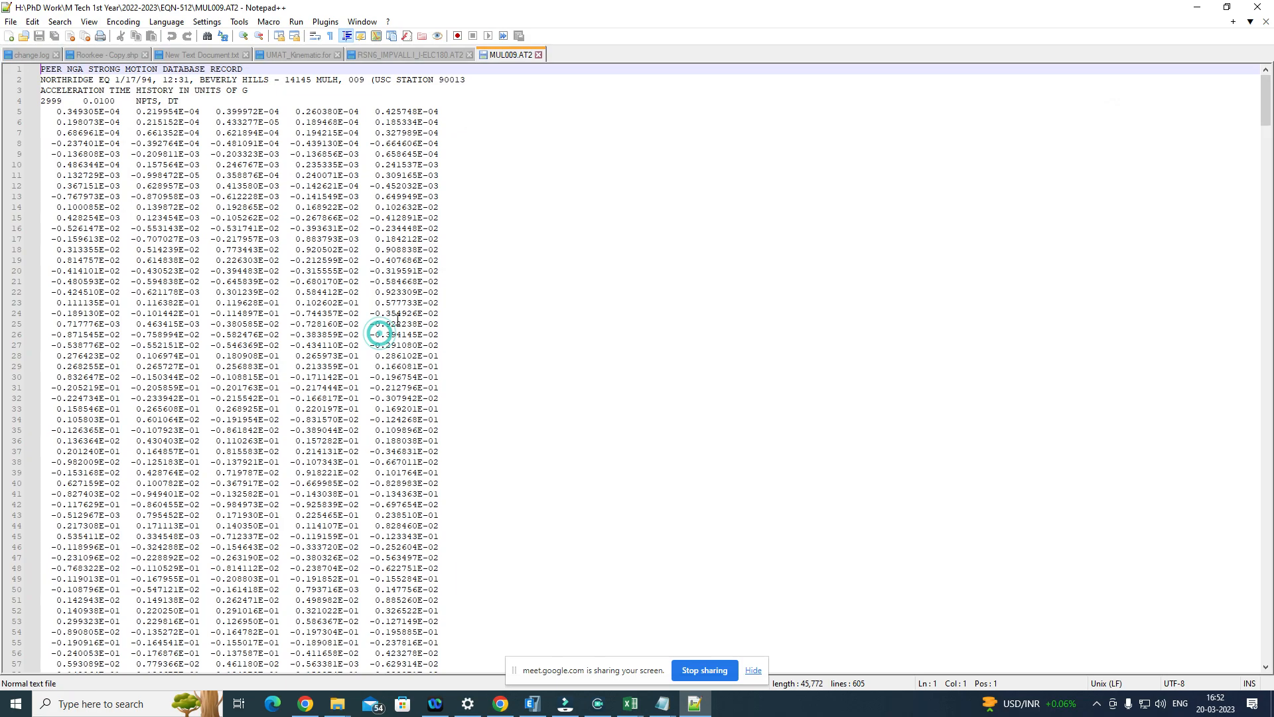
{"action": "left_click", "coordinate": [56, 110]}
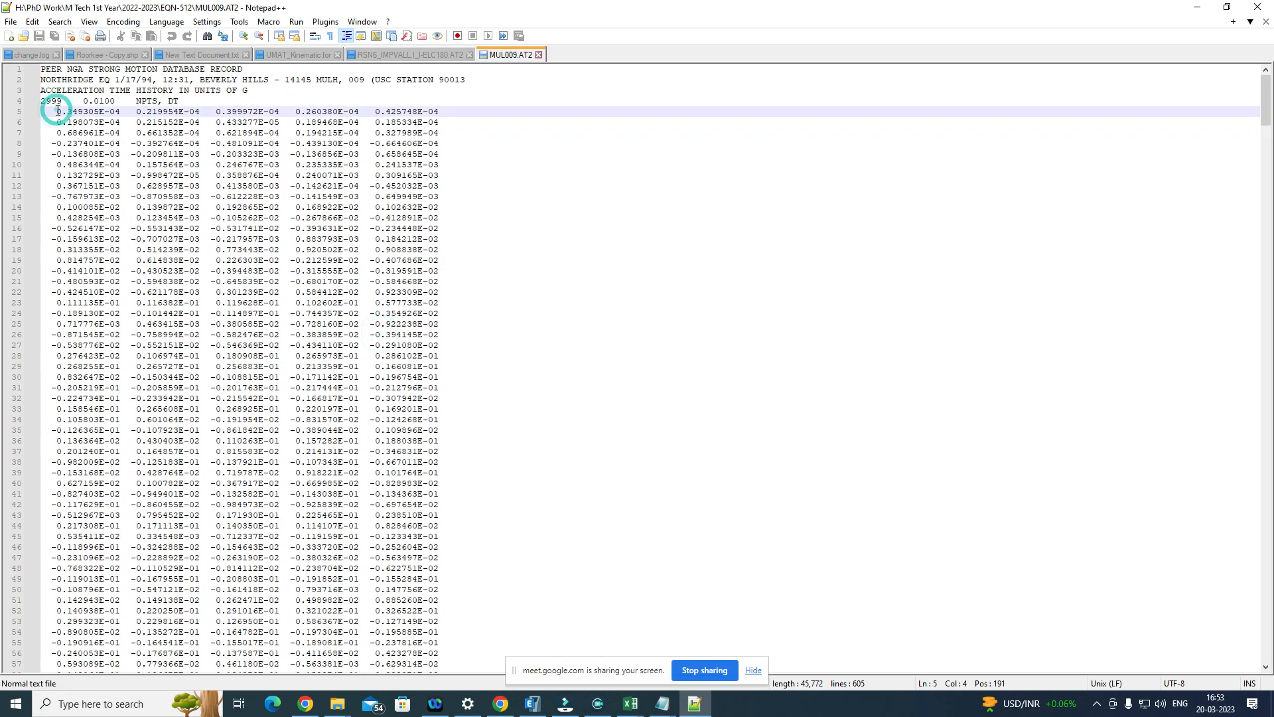
{"action": "left_click_drag", "start_coordinate": [56, 111], "coordinate": [26, 110]}
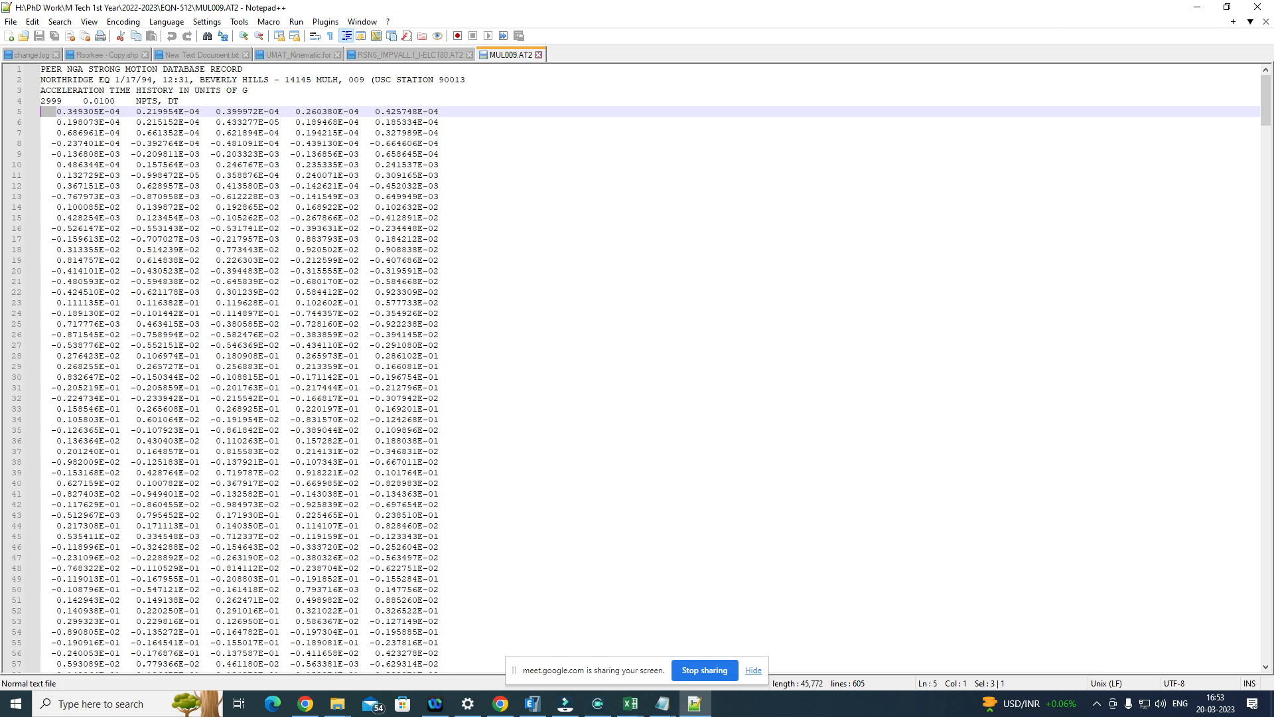
{"action": "left_click_drag", "start_coordinate": [183, 103], "coordinate": [17, 61]}
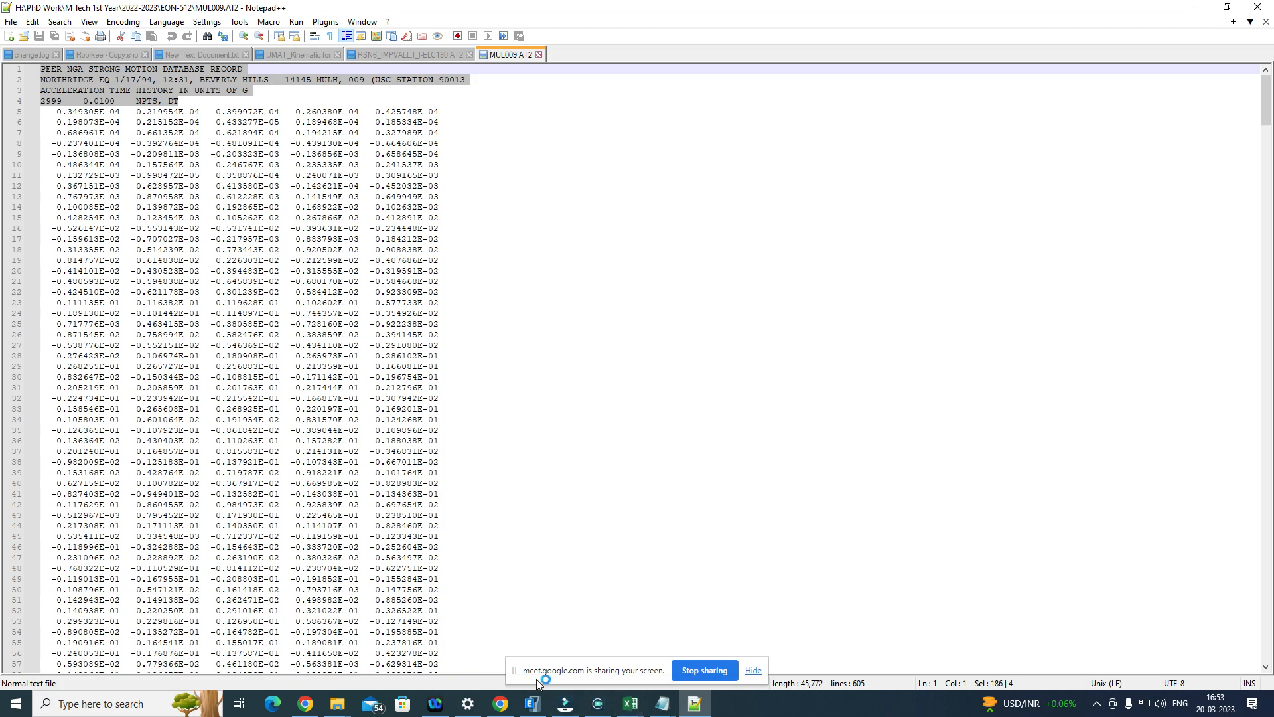
Step: Return to ETABS and set the header lines to skip to 4 for the MUL009 function, checking against the record file
{"action": "left_click", "coordinate": [533, 707]}
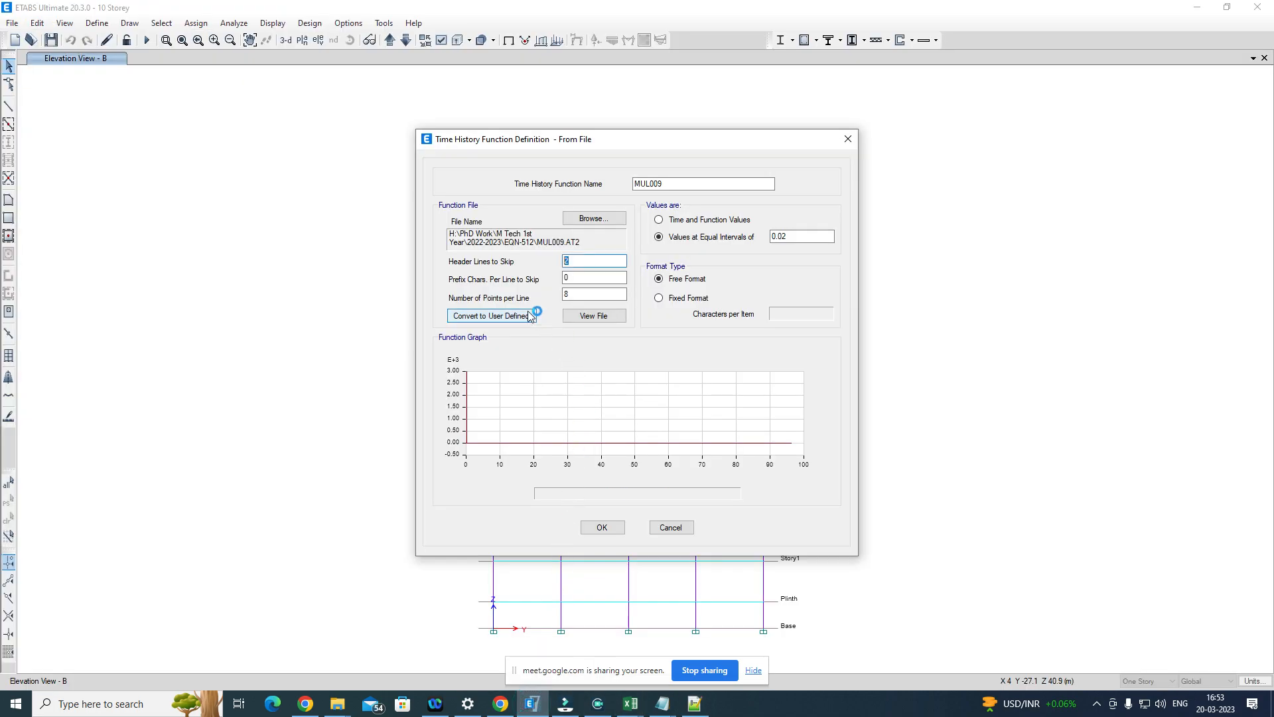
{"action": "left_click", "coordinate": [582, 260]}
{"action": "left_click_drag", "start_coordinate": [584, 258], "coordinate": [552, 255]}
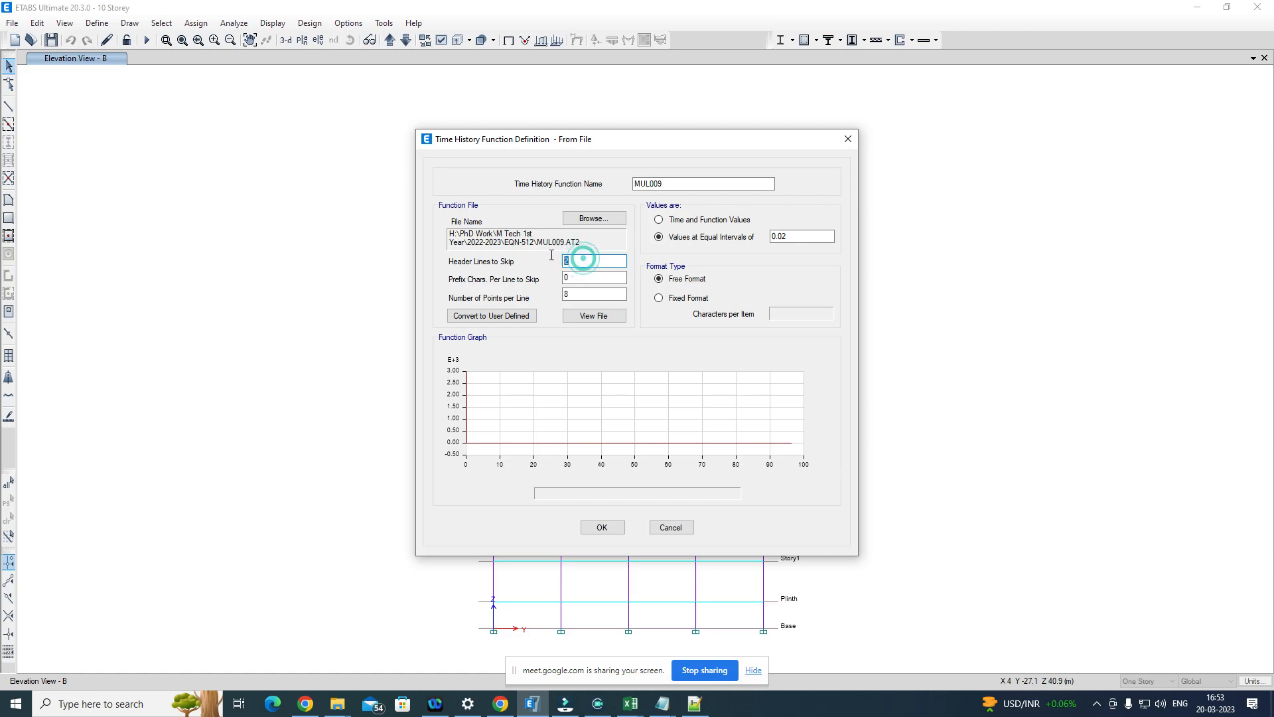
{"action": "left_click", "coordinate": [695, 704]}
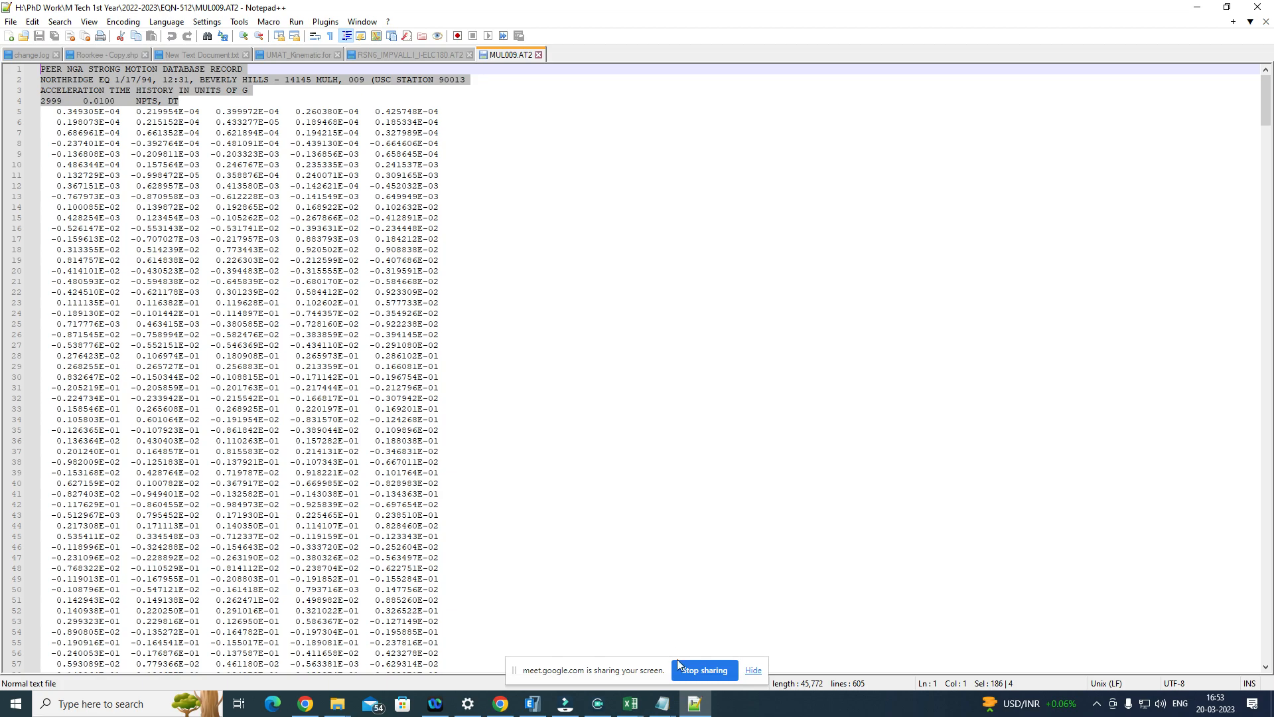
{"action": "left_click", "coordinate": [532, 703]}
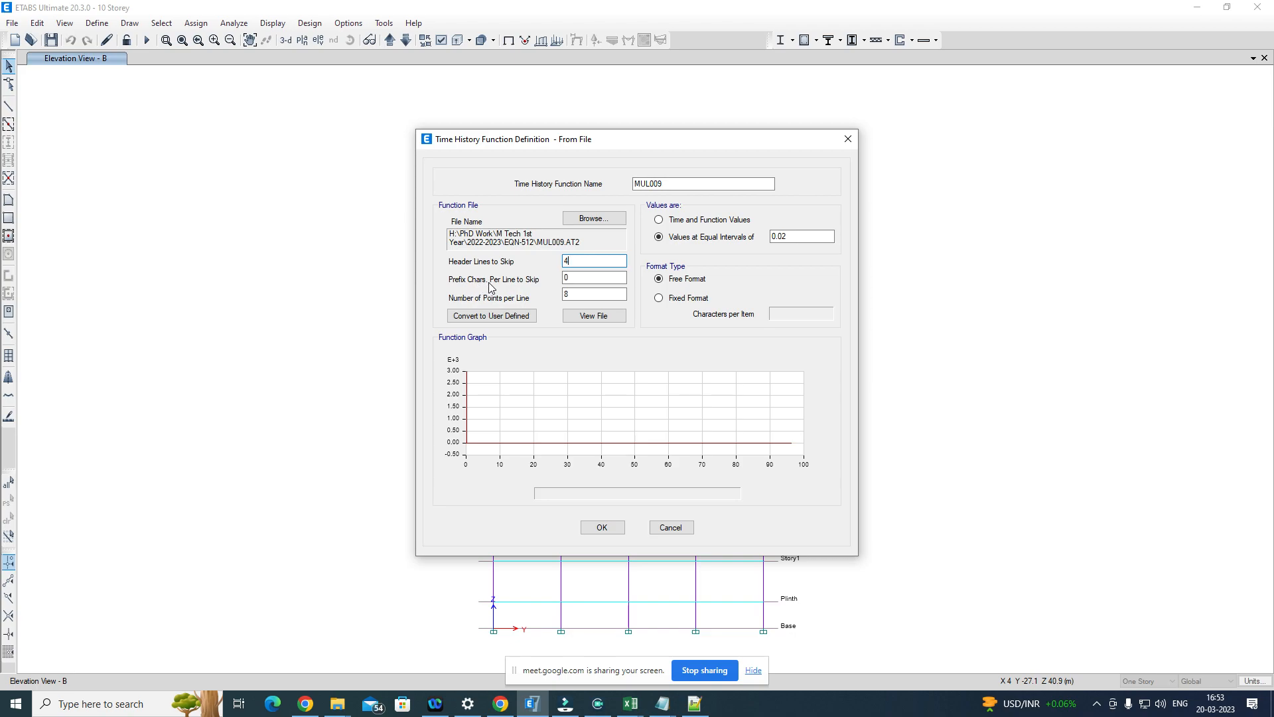
{"action": "left_click", "coordinate": [597, 280]}
Step: Check the number of values per row in MUL009.AT2 and set the number of points per line to 5 in ETABS
{"action": "left_click", "coordinate": [585, 295]}
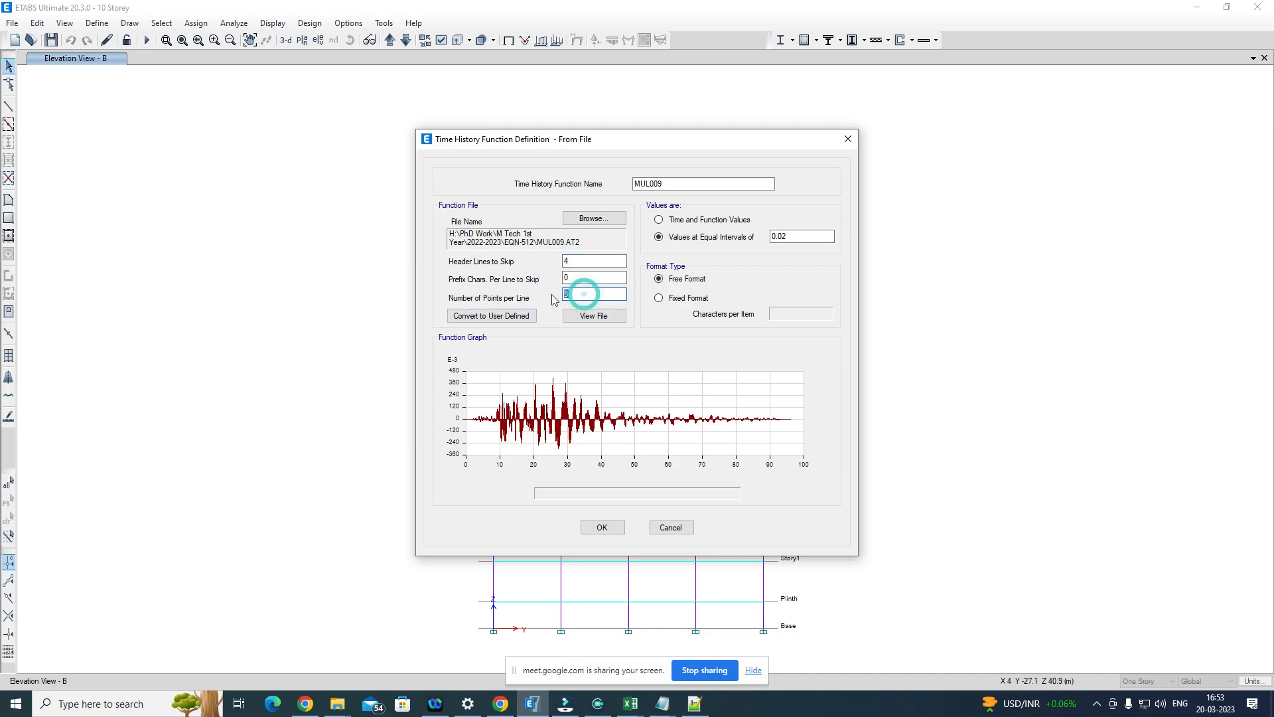
{"action": "left_click", "coordinate": [692, 704]}
{"action": "left_click_drag", "start_coordinate": [73, 106], "coordinate": [119, 330]}
{"action": "left_click", "coordinate": [186, 112]}
{"action": "left_click_drag", "start_coordinate": [45, 110], "coordinate": [457, 110]}
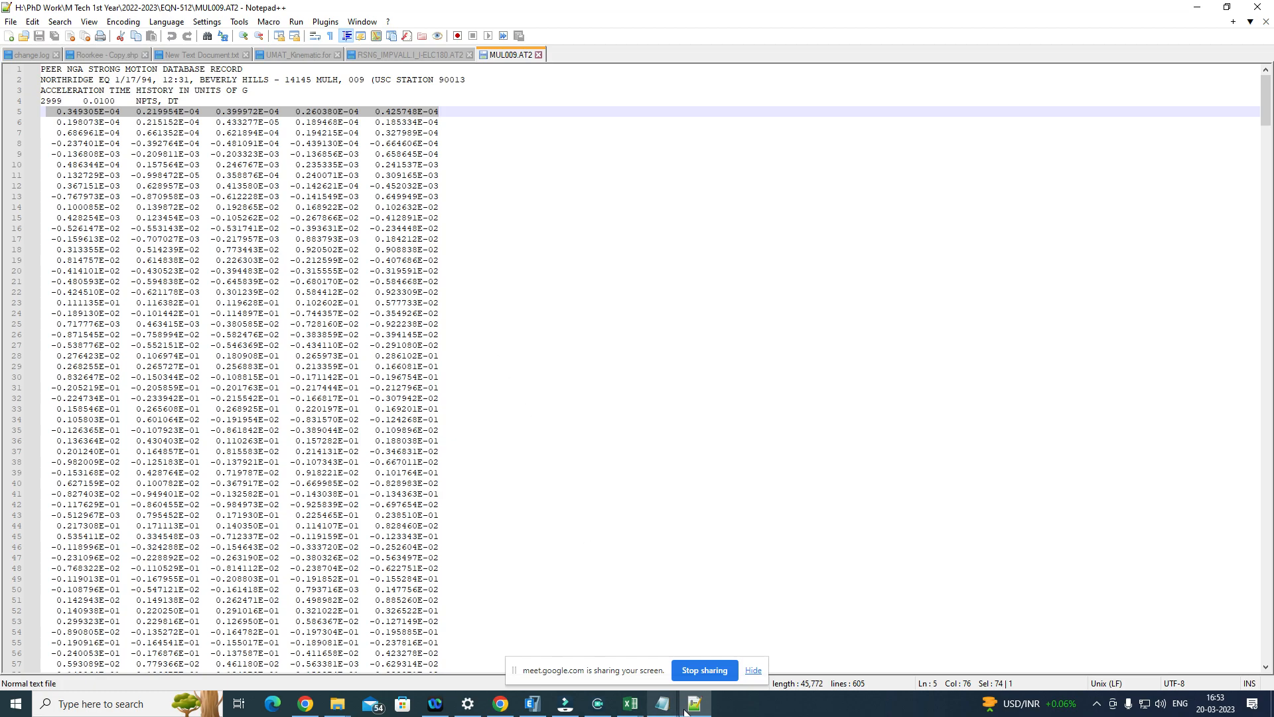
{"action": "left_click", "coordinate": [533, 703]}
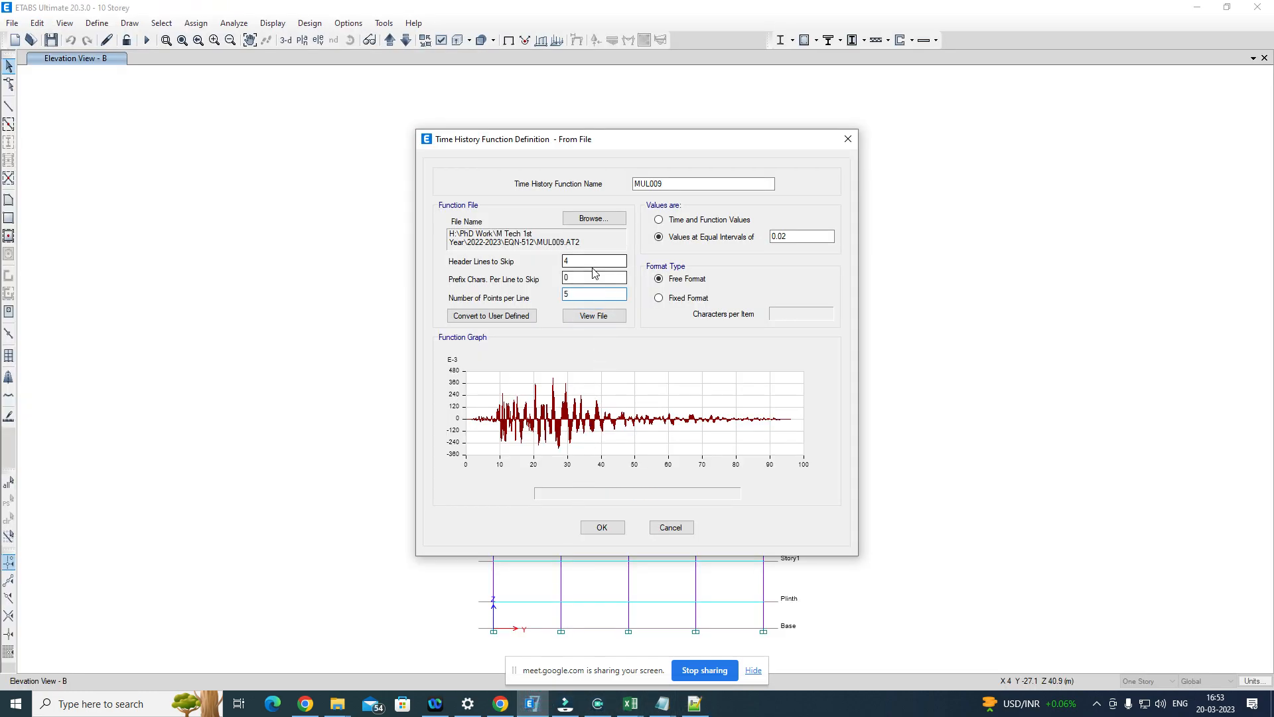
{"action": "left_click", "coordinate": [598, 277]}
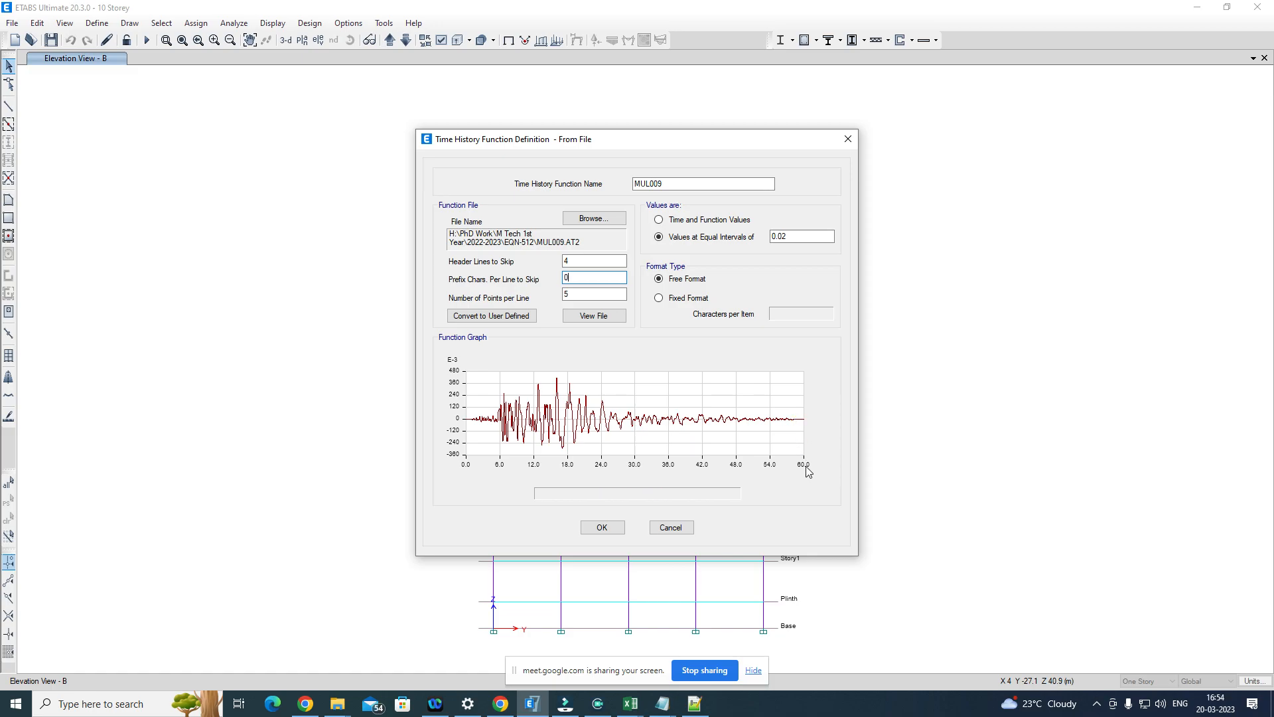
Step: Set the equal time interval of the MUL009 function to 0.01 and accept the function definition
{"action": "left_click", "coordinate": [795, 236]}
{"action": "left_click", "coordinate": [600, 261]}
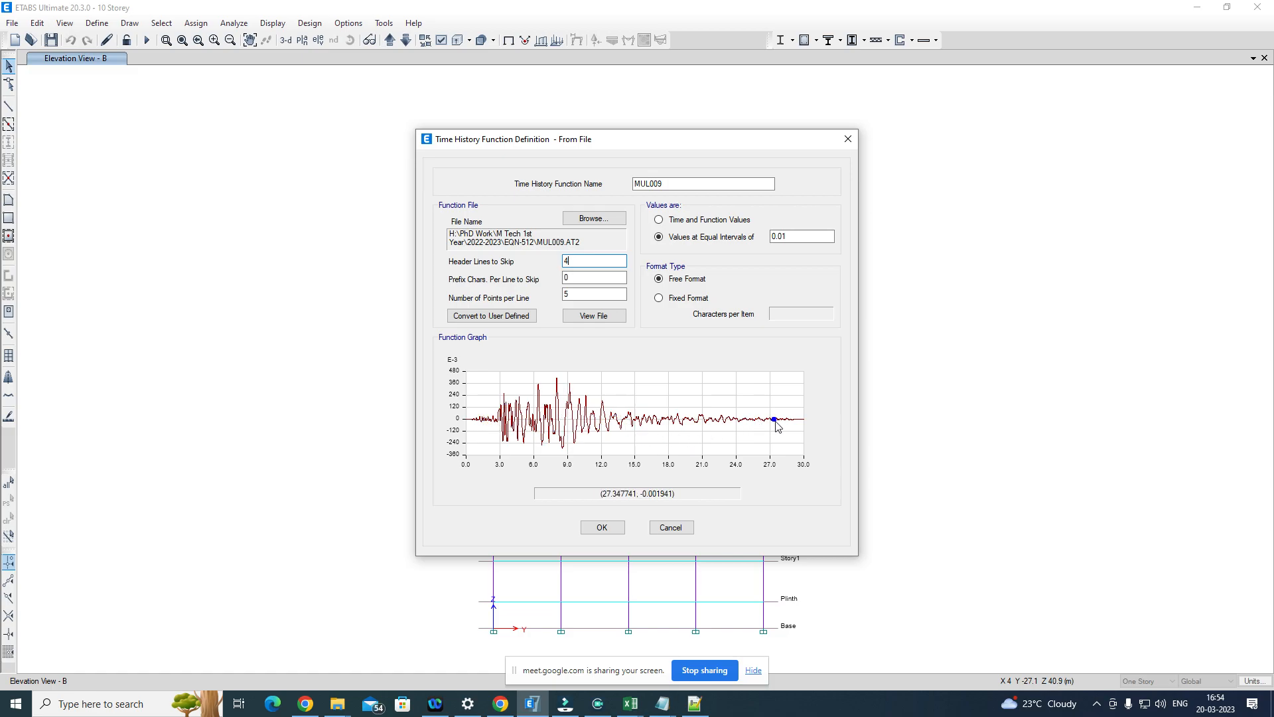
{"action": "left_click", "coordinate": [609, 533]}
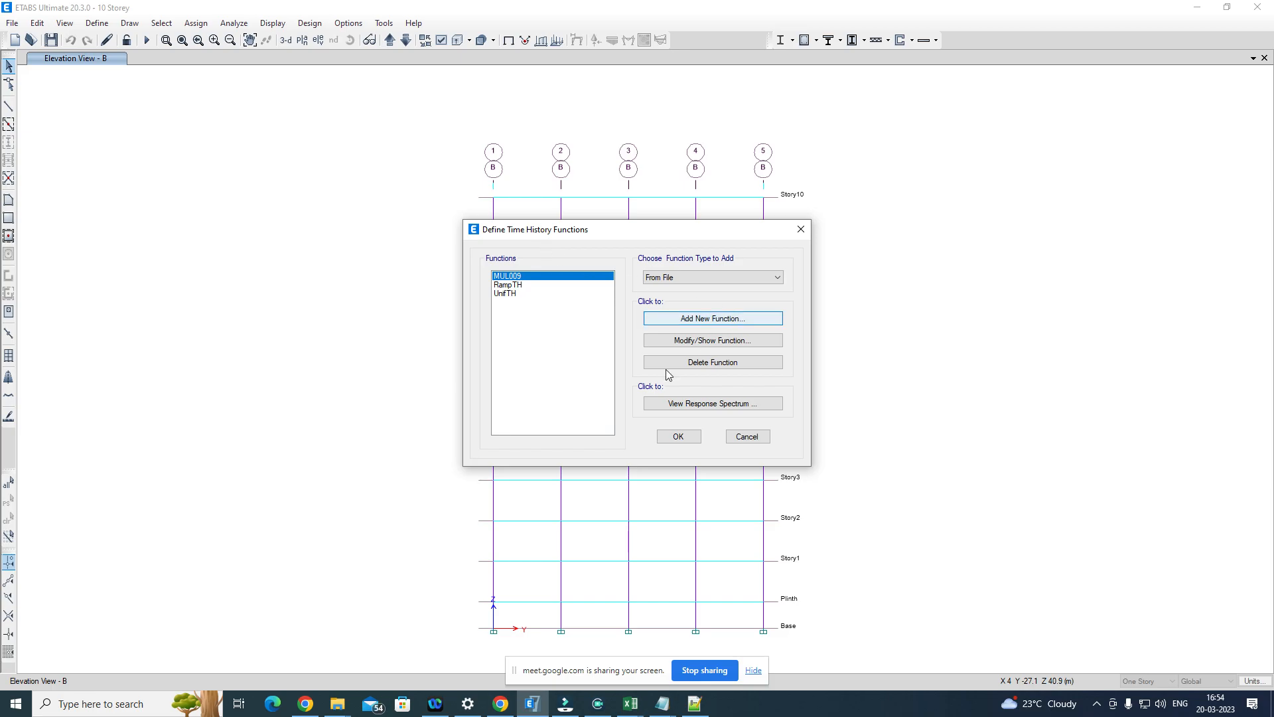
Step: Open the response spectrum of MUL009 and delete the damping ratios 0, 0.02, 0.03, 0.07 and 0.1
{"action": "left_click", "coordinate": [713, 404]}
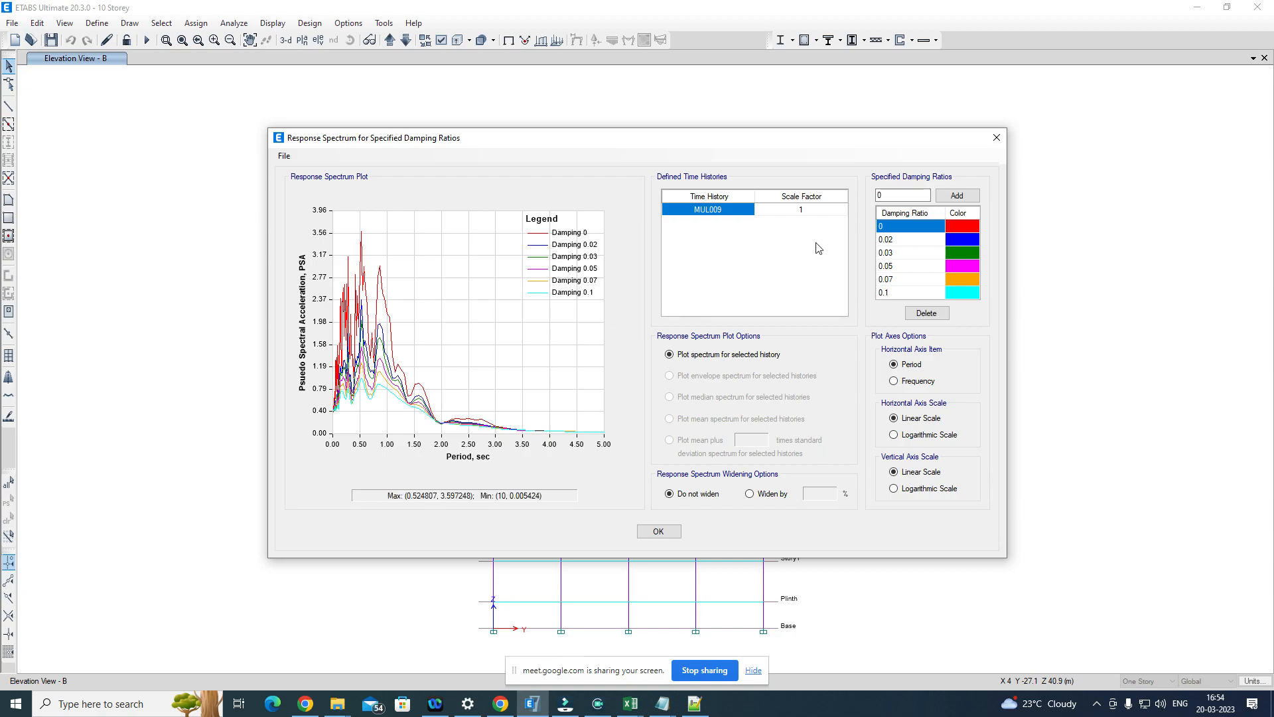
{"action": "left_click", "coordinate": [903, 192]}
{"action": "mouse_move", "coordinate": [891, 292]}
{"action": "left_mouse_down"}
{"action": "mouse_move", "coordinate": [894, 257]}
{"action": "mouse_move", "coordinate": [893, 276]}
{"action": "left_mouse_up"}
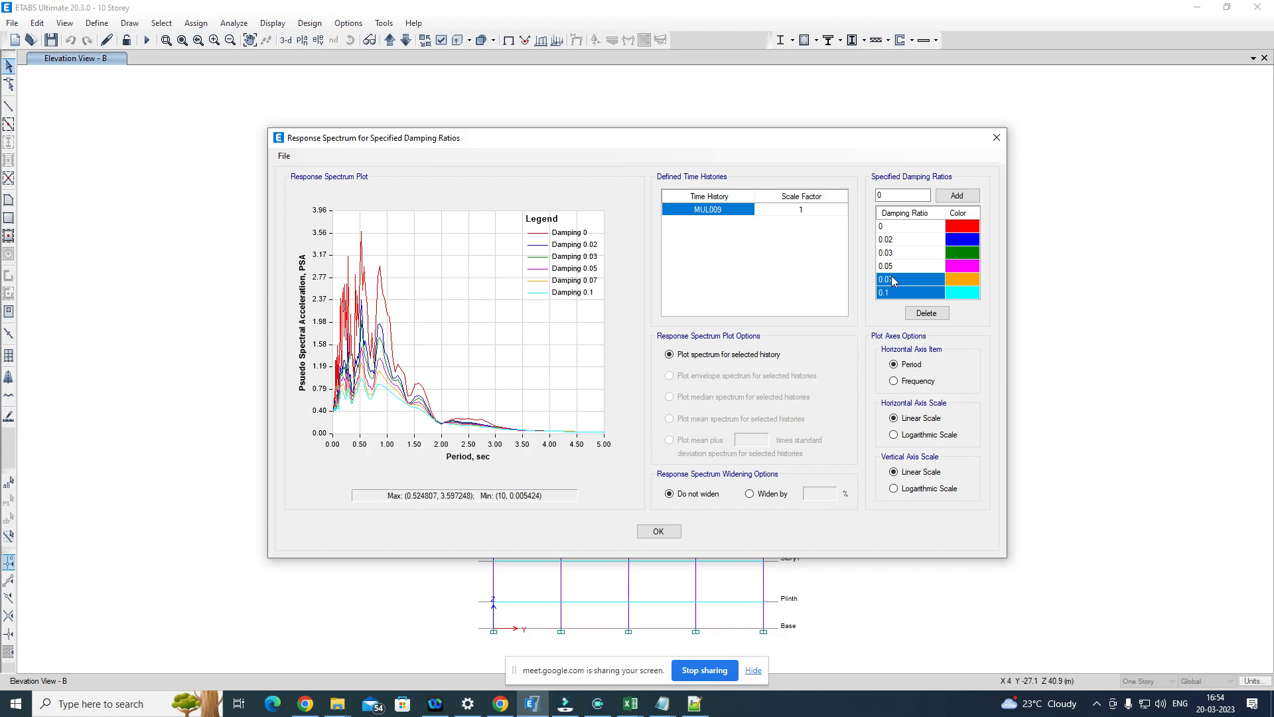
{"action": "left_click", "coordinate": [925, 313]}
{"action": "left_click_drag", "start_coordinate": [892, 226], "coordinate": [897, 253]}
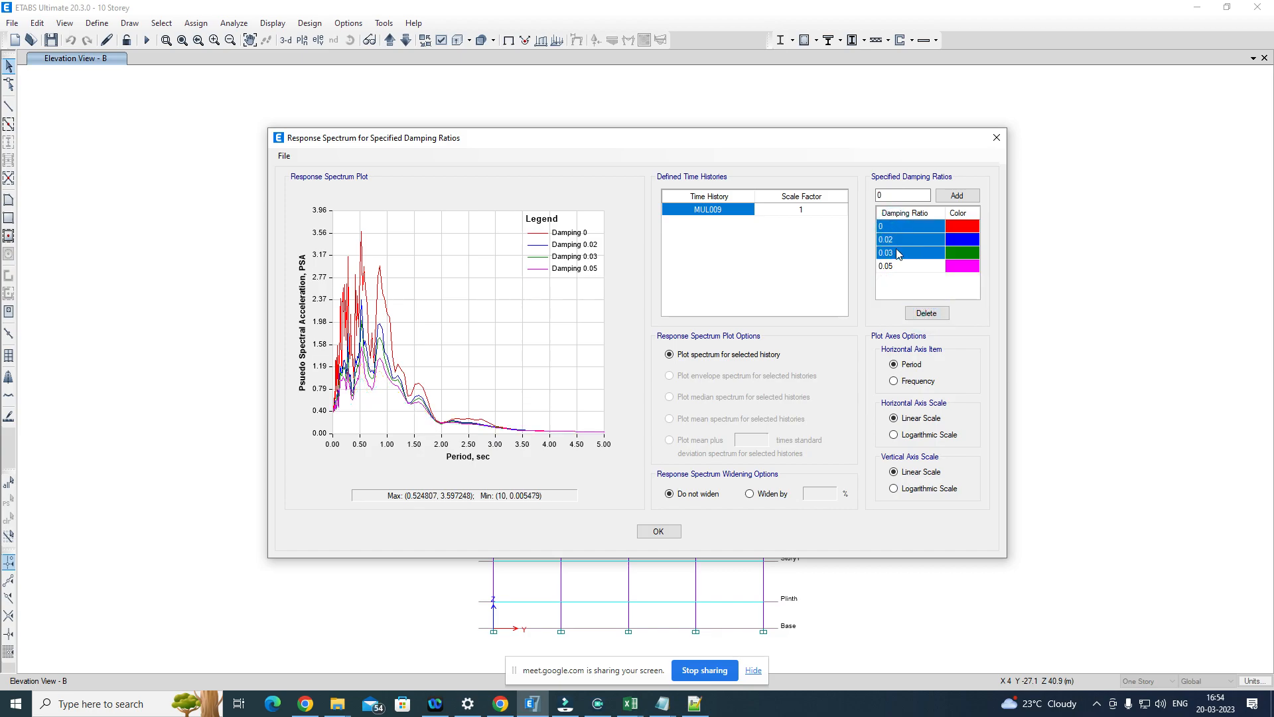
{"action": "left_click", "coordinate": [937, 312]}
Step: Set the remaining damping ratio to 0.05 and close the response spectrum plot
{"action": "left_click", "coordinate": [914, 227]}
{"action": "left_click", "coordinate": [917, 227]}
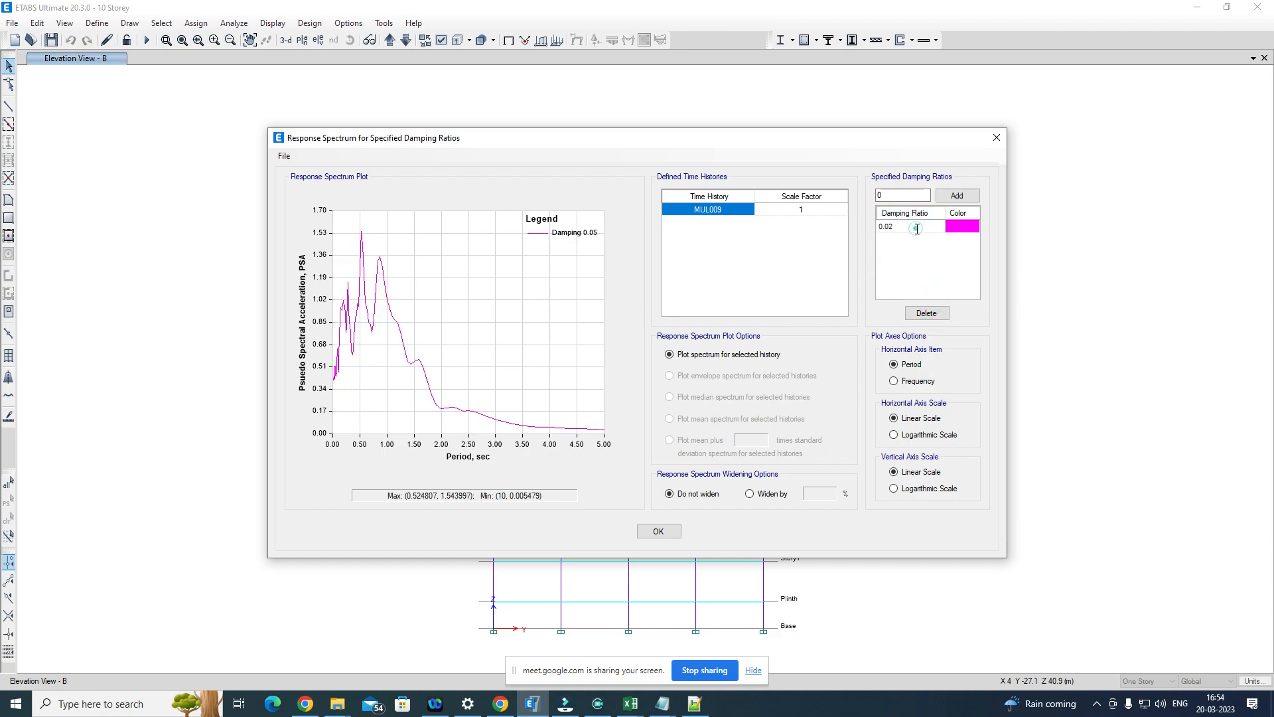
{"action": "type", "text": "0.05"}
{"action": "left_click", "coordinate": [902, 195]}
{"action": "left_click", "coordinate": [901, 228]}
{"action": "left_click", "coordinate": [659, 532]}
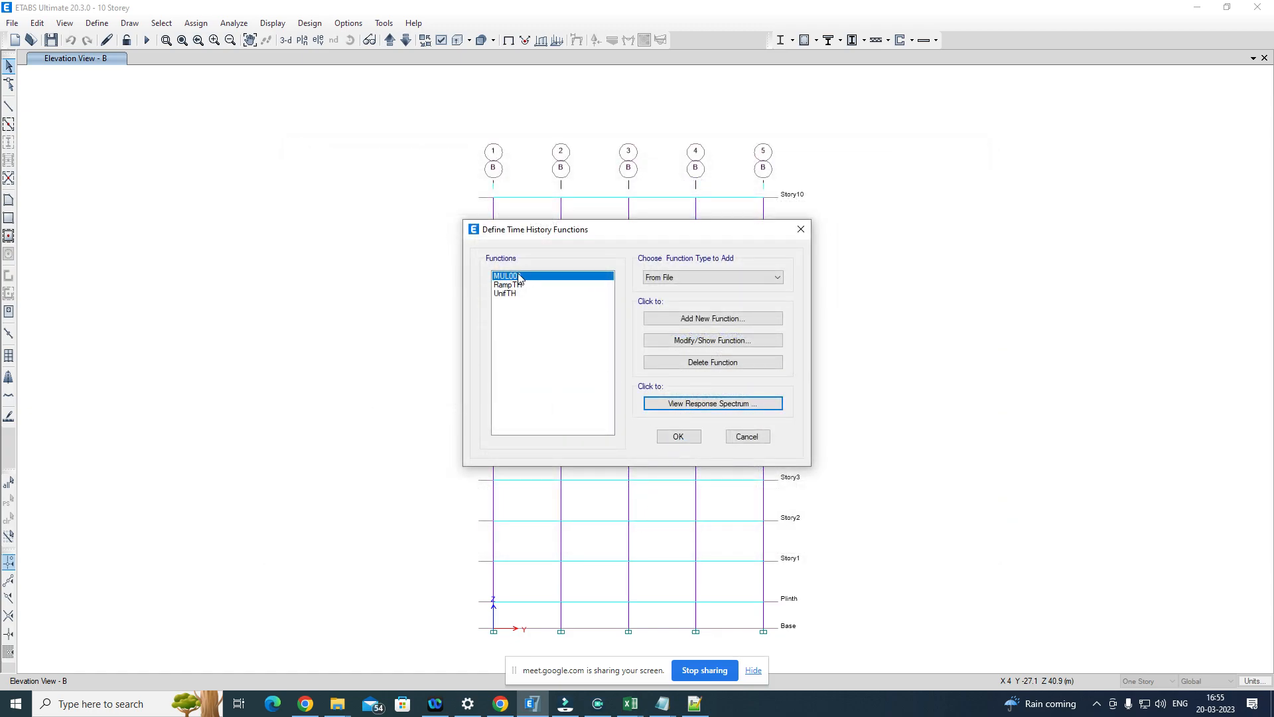
Step: Delete the UnifTH and RampTH time history functions and accept the function list
{"action": "left_click", "coordinate": [510, 292]}
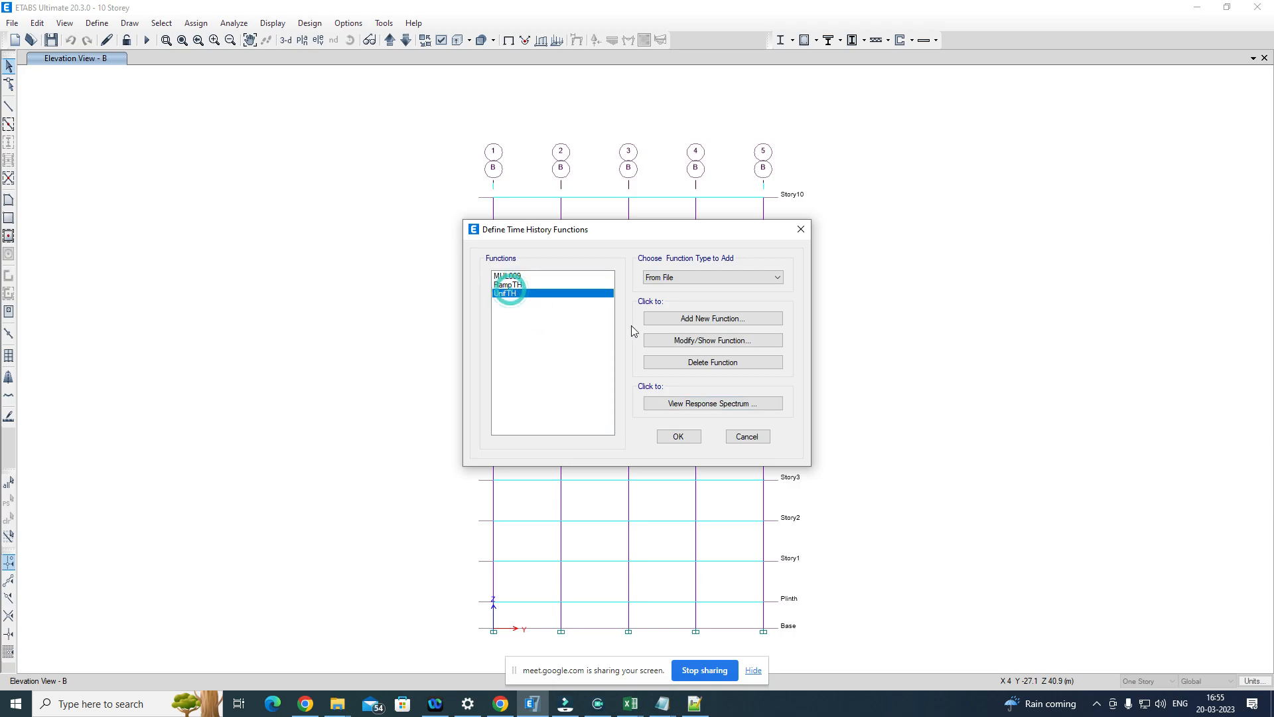
{"action": "left_click", "coordinate": [707, 362]}
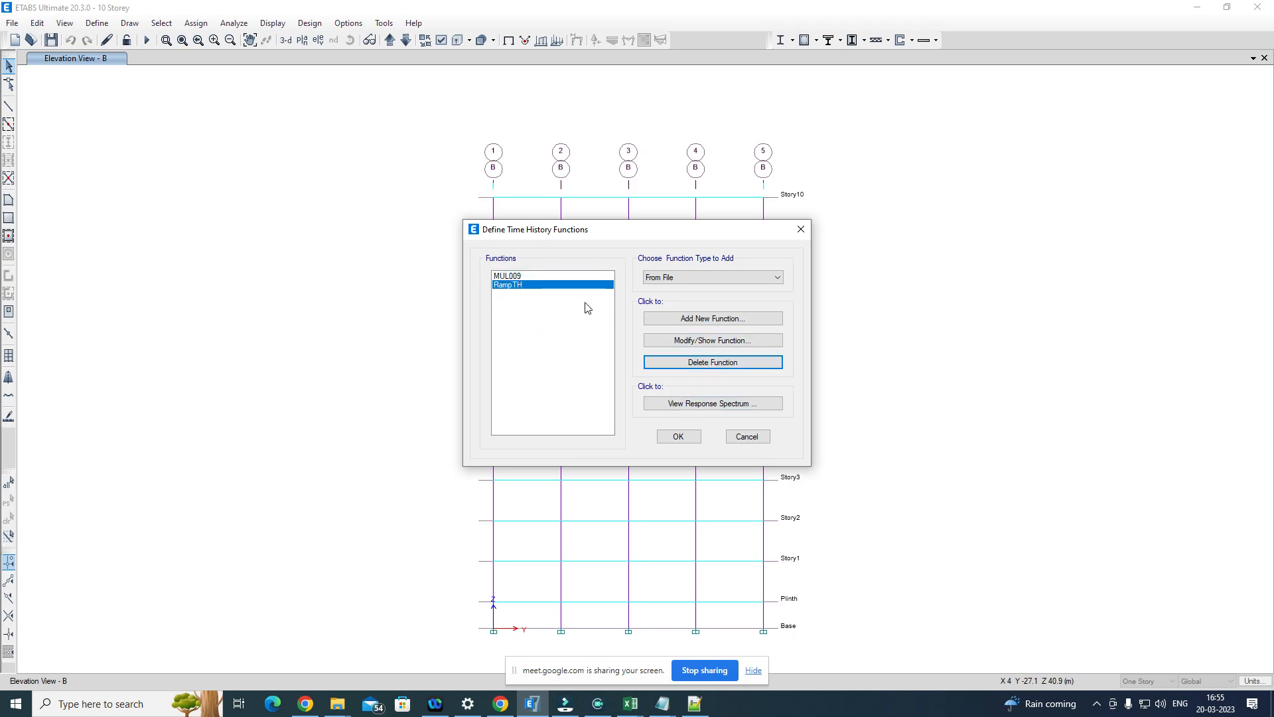
{"action": "left_click", "coordinate": [714, 361]}
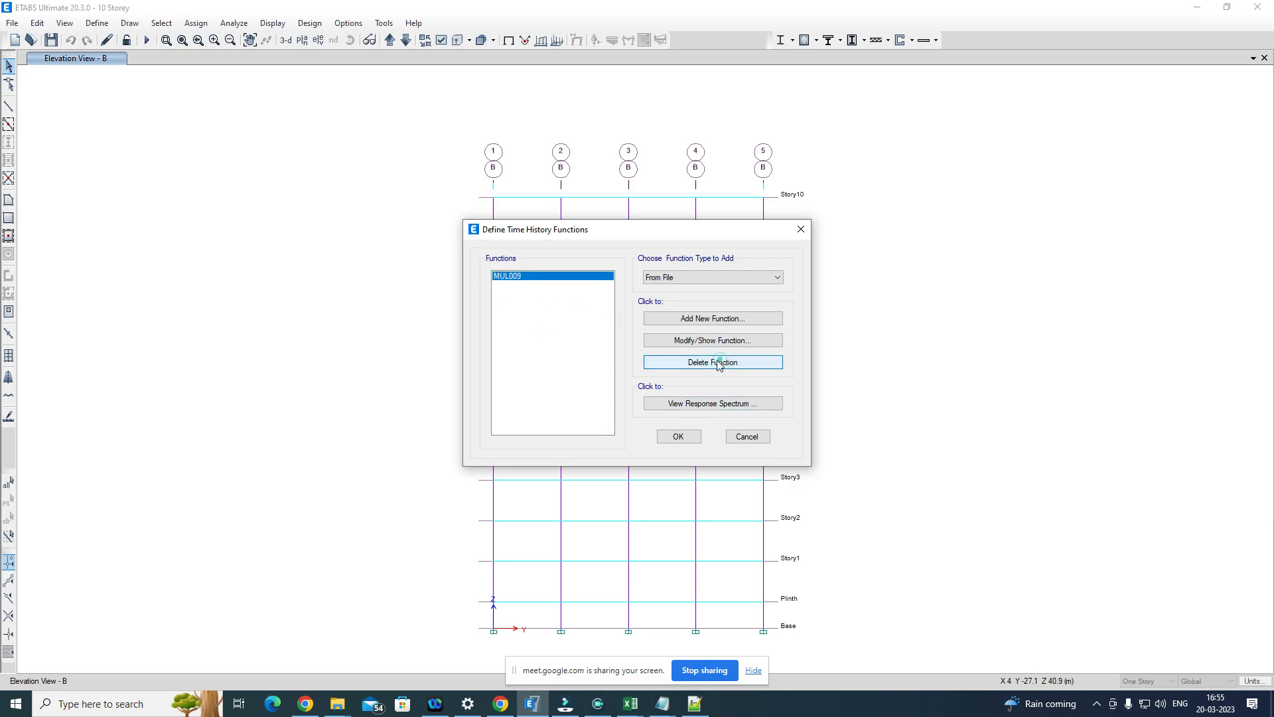
{"action": "left_click", "coordinate": [687, 441]}
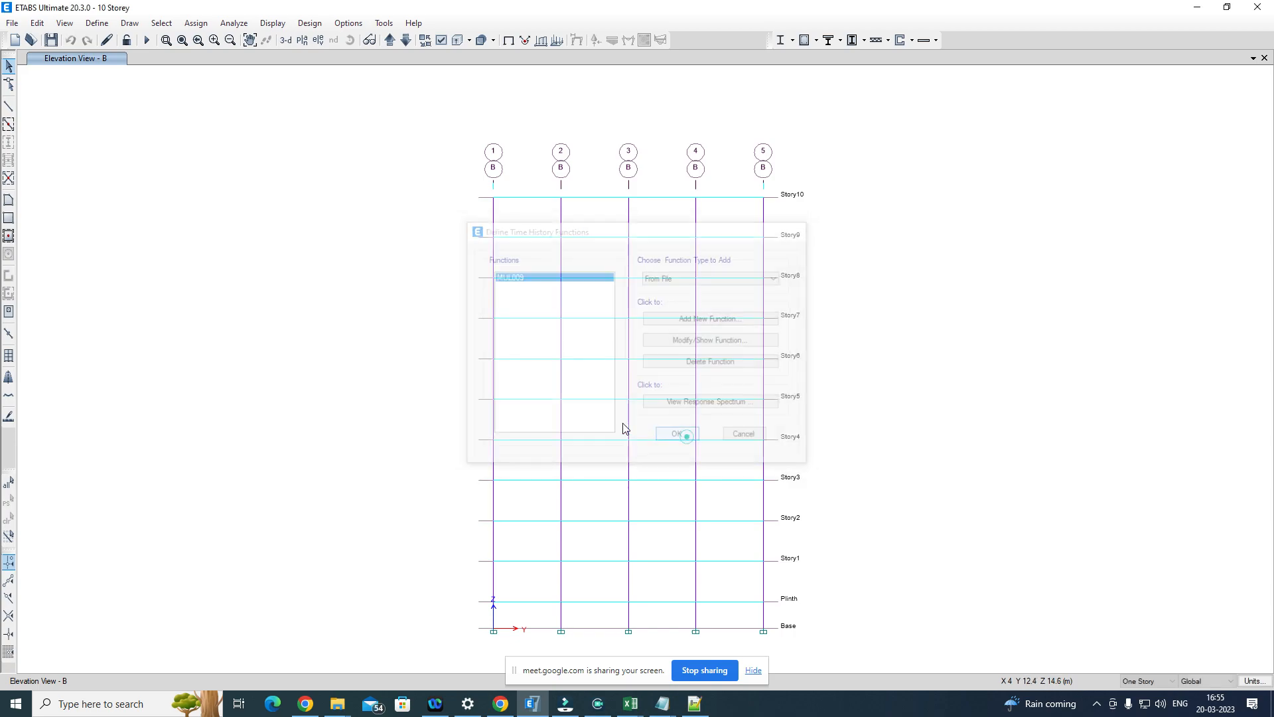
Step: Add a new load case named TimeHistory and set its load case type to Time History
{"action": "left_click", "coordinate": [99, 24]}
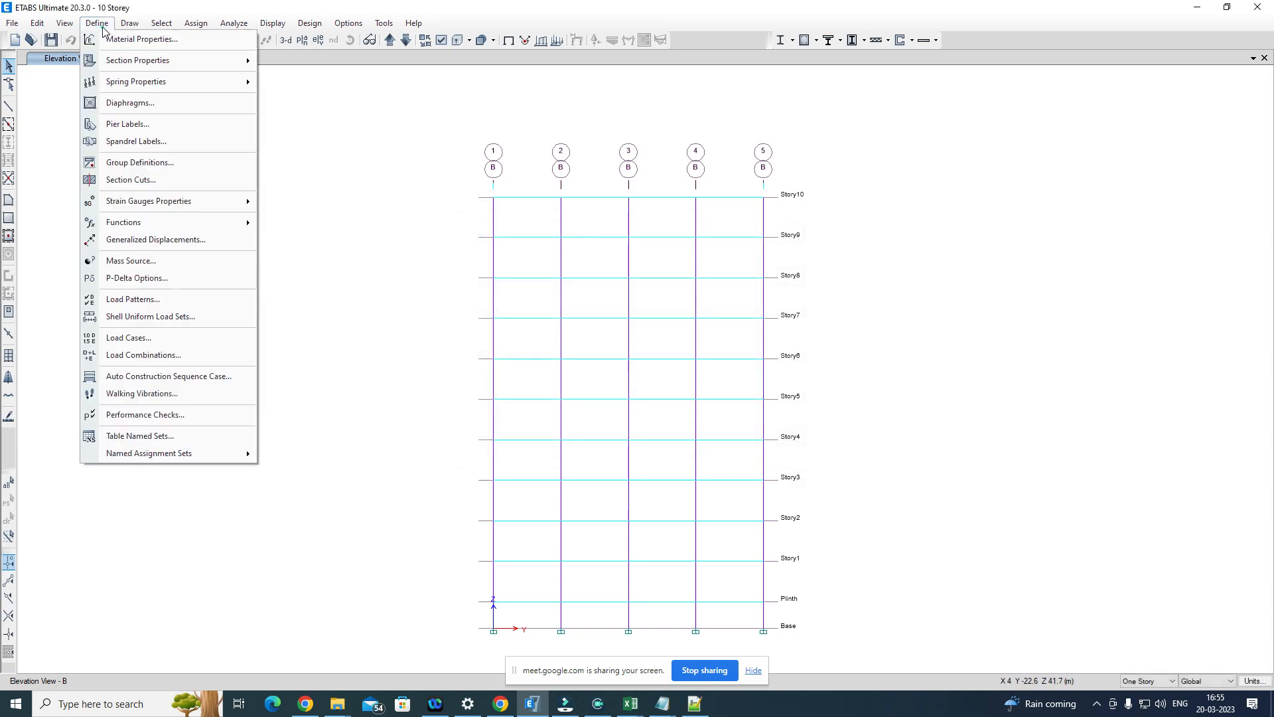
{"action": "left_click", "coordinate": [172, 337]}
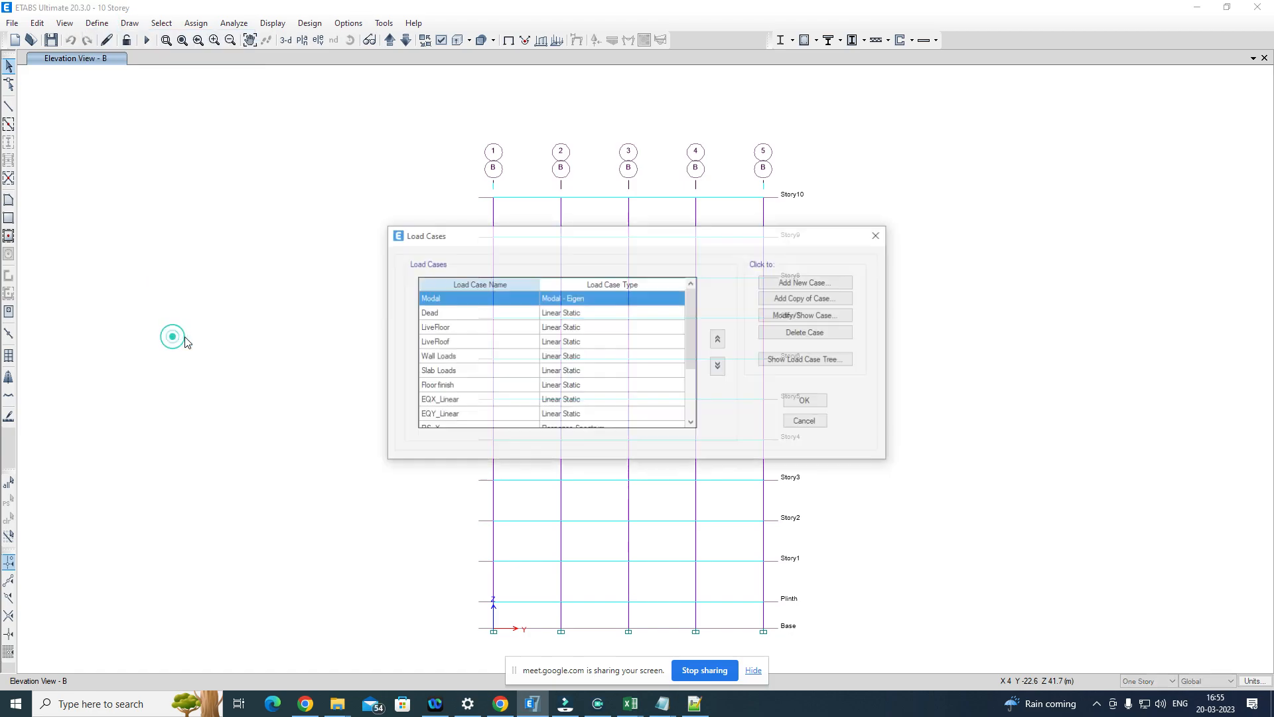
{"action": "left_click", "coordinate": [813, 282]}
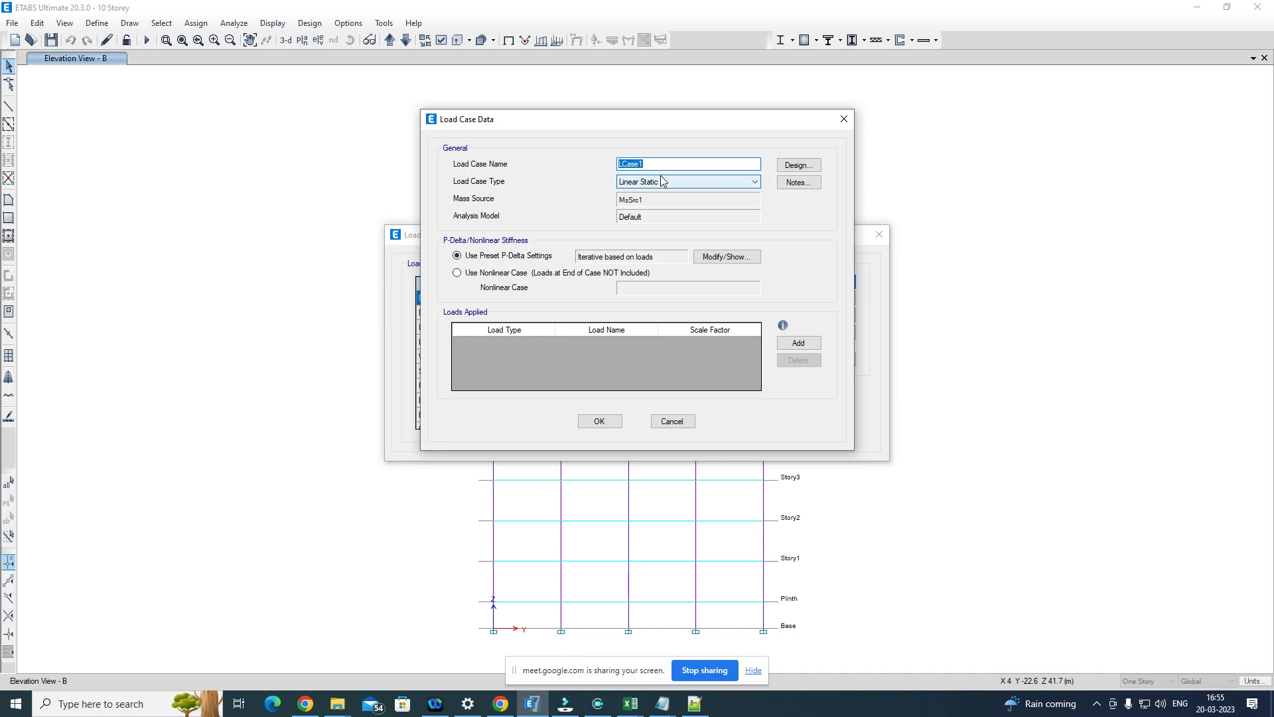
{"action": "type", "text": "TimeHistory"}
{"action": "left_click", "coordinate": [674, 181]}
{"action": "left_click", "coordinate": [653, 238]}
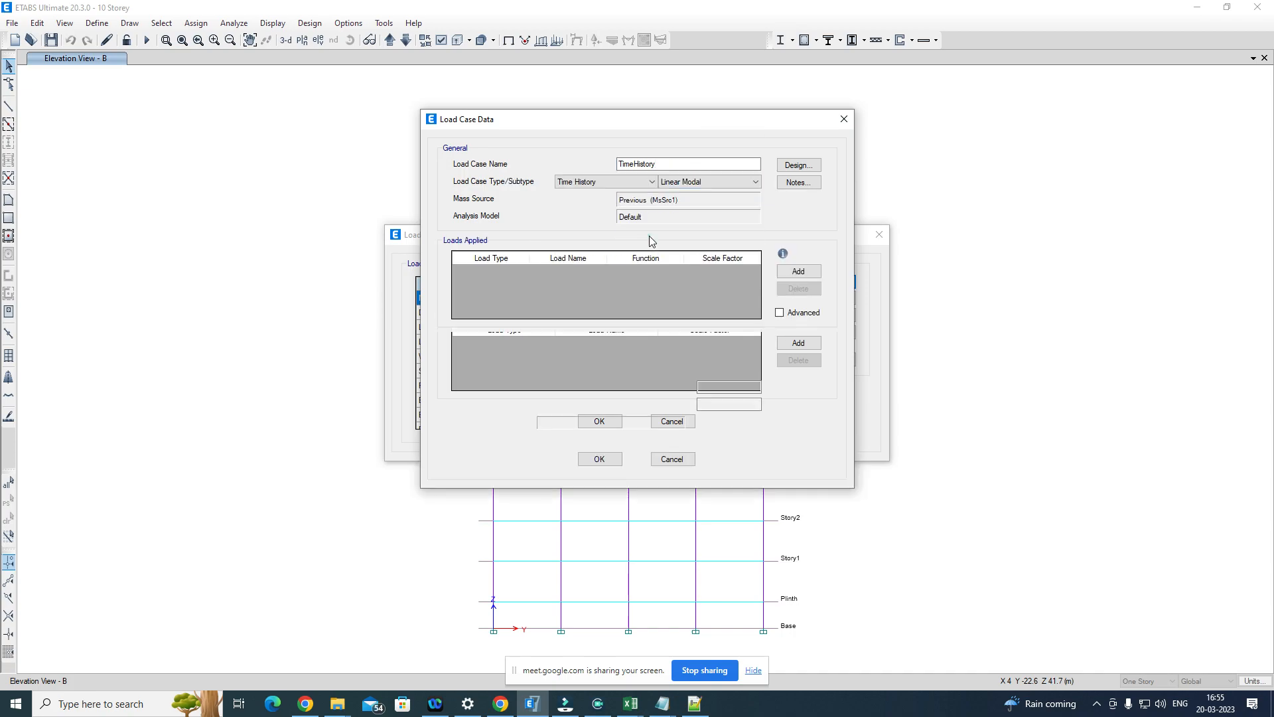
Step: Set the TimeHistory case's subtype to Nonlinear Direct Integration and its mass source to MsSrc1
{"action": "left_click", "coordinate": [692, 183]}
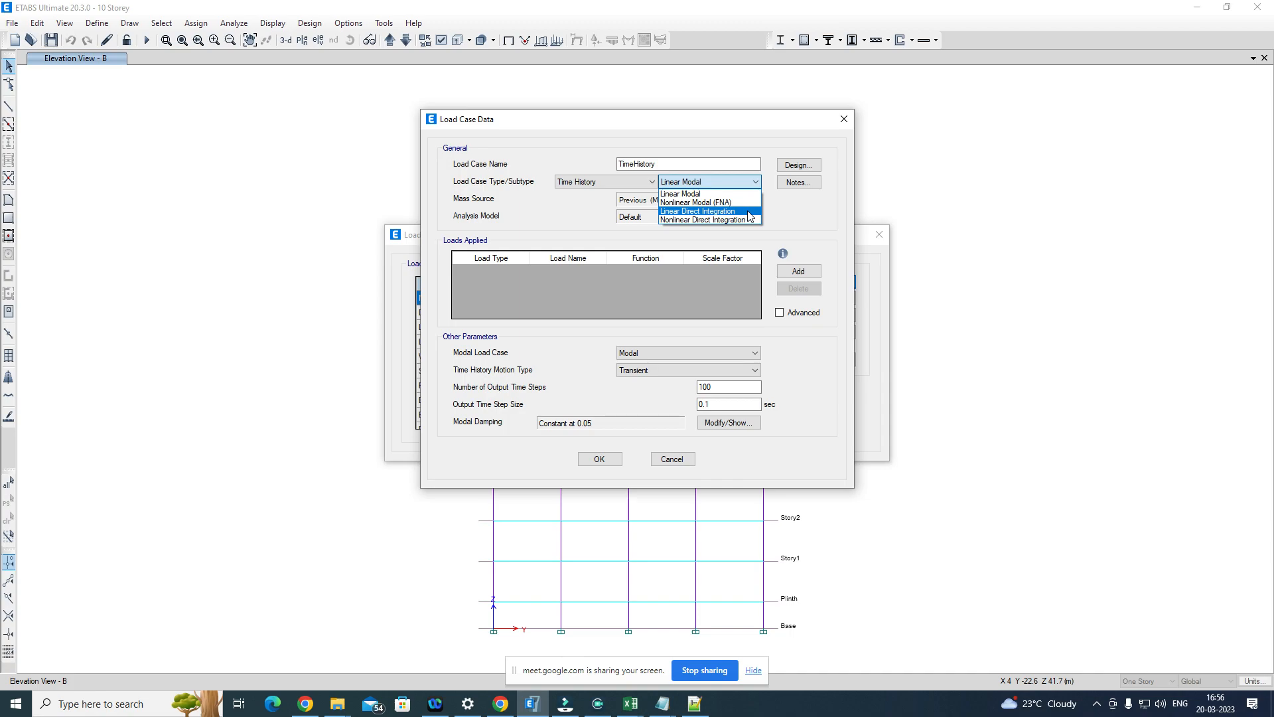
{"action": "left_click", "coordinate": [698, 219]}
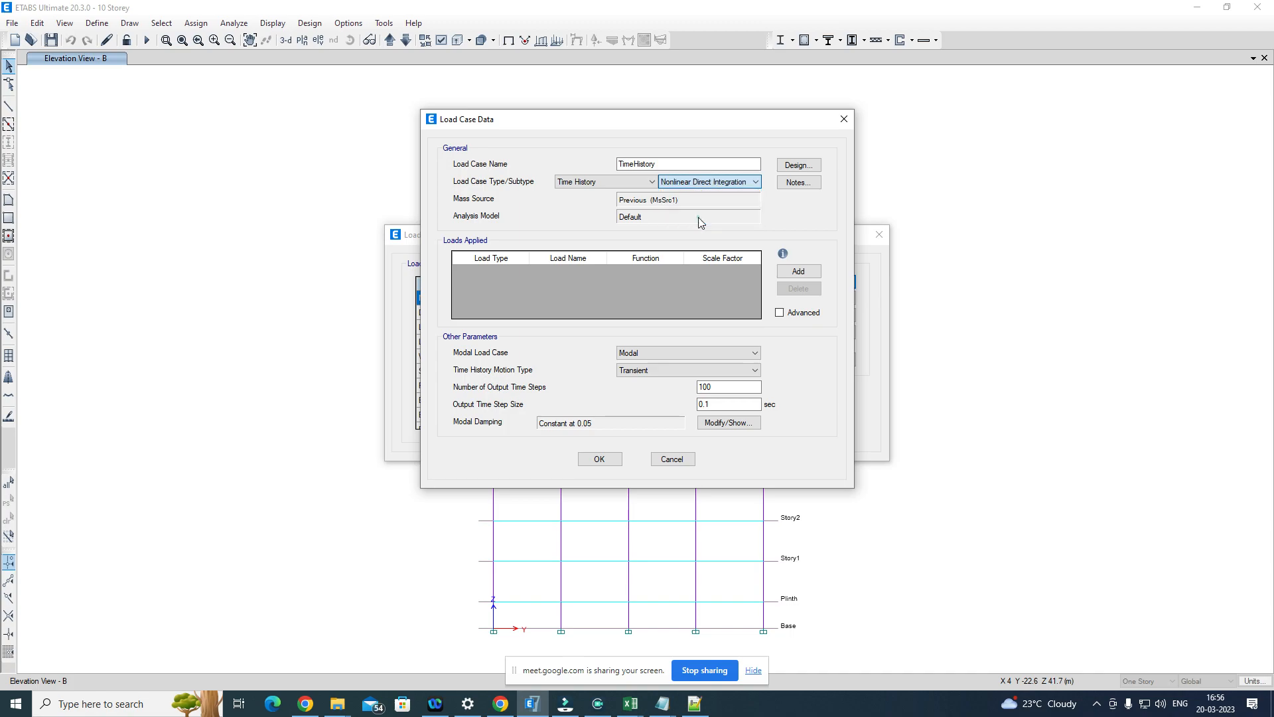
{"action": "left_click", "coordinate": [649, 199]}
{"action": "left_click", "coordinate": [636, 221]}
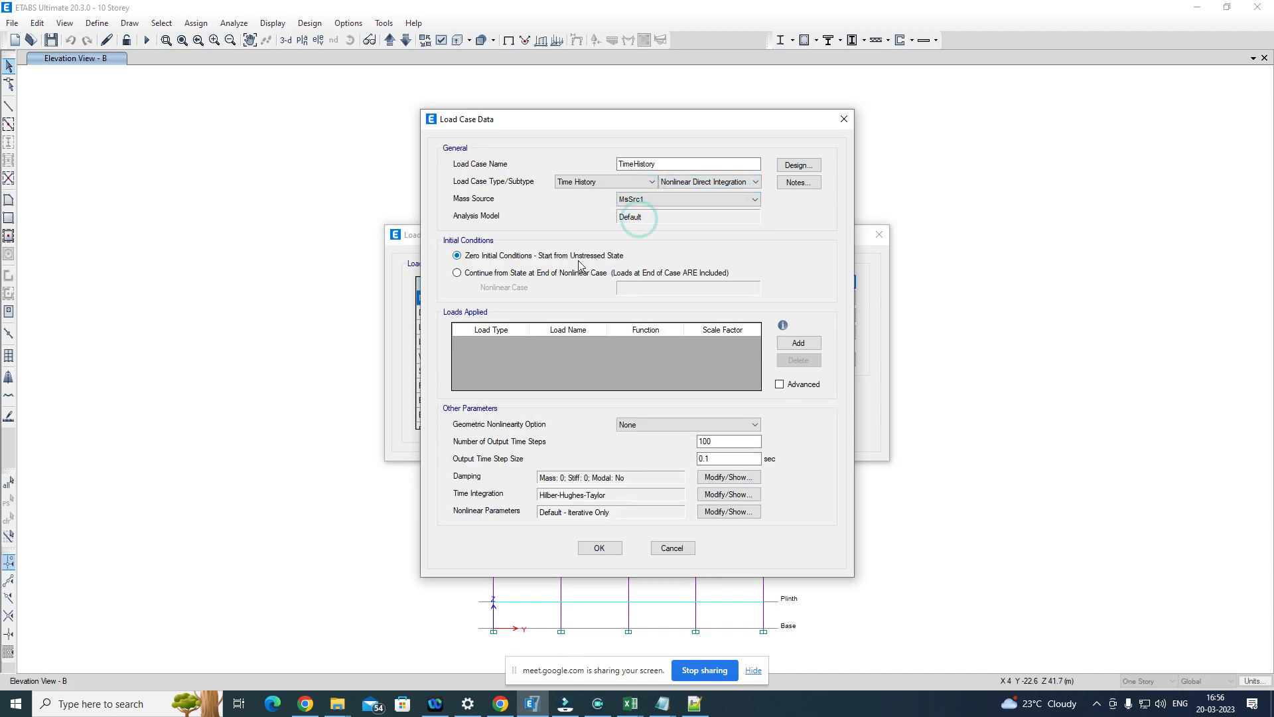
Step: Set the initial conditions to continue from the state at the end of the nonlinear case Gravity
{"action": "left_click", "coordinate": [480, 273]}
{"action": "left_click", "coordinate": [659, 289]}
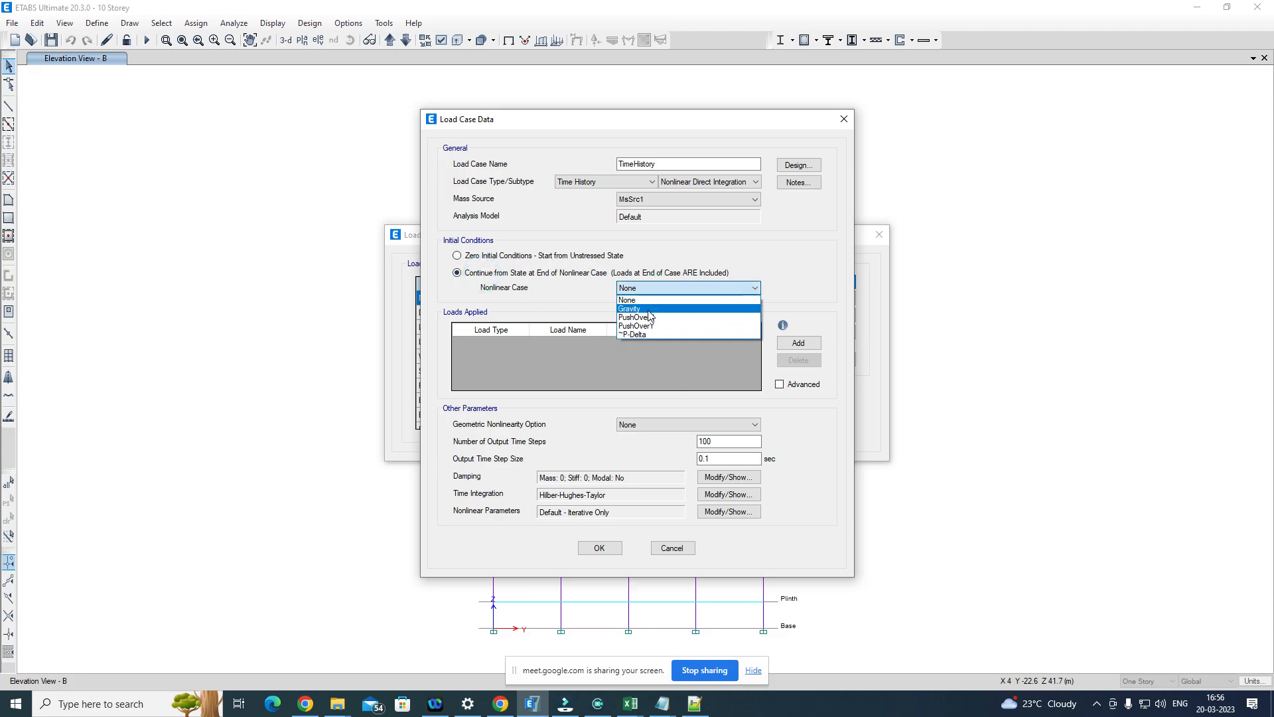
{"action": "left_click", "coordinate": [648, 315]}
{"action": "left_click", "coordinate": [648, 314]}
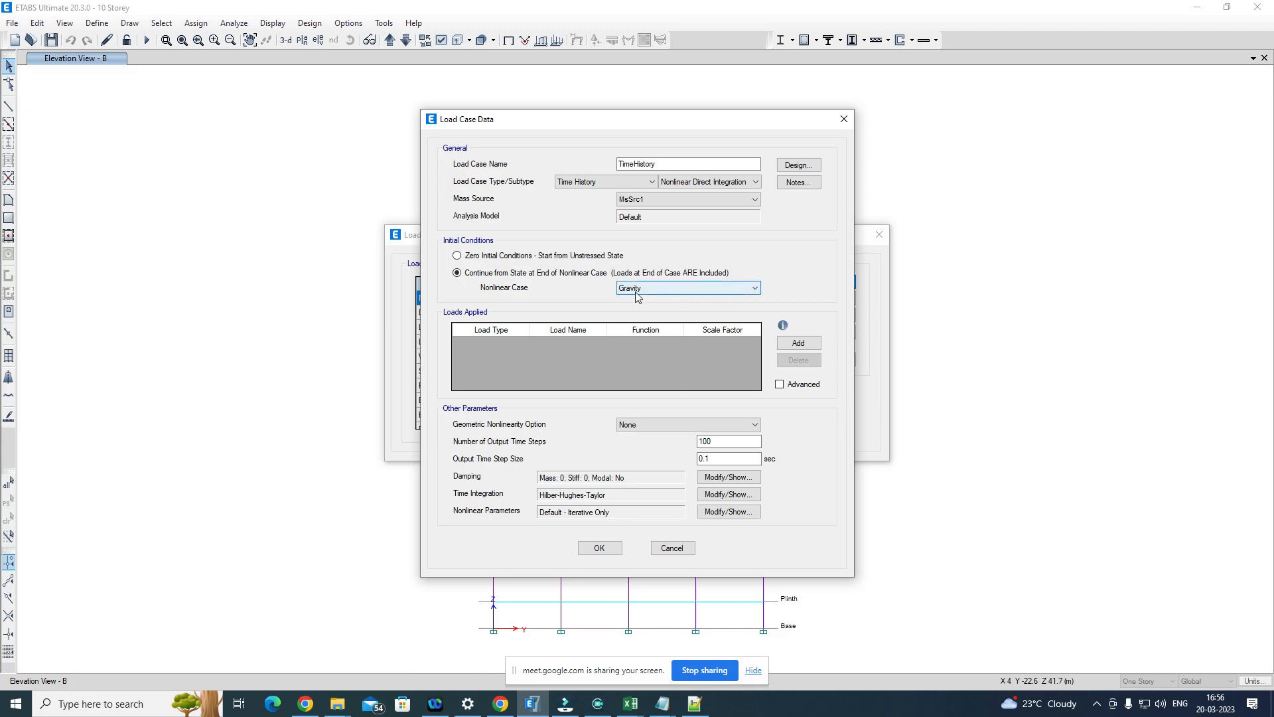
Step: Add an applied load of type Acceleration in direction U1 using the MUL009 function
{"action": "left_click", "coordinate": [798, 343]}
{"action": "left_click", "coordinate": [513, 345]}
{"action": "left_click", "coordinate": [521, 344]}
{"action": "left_click", "coordinate": [481, 368]}
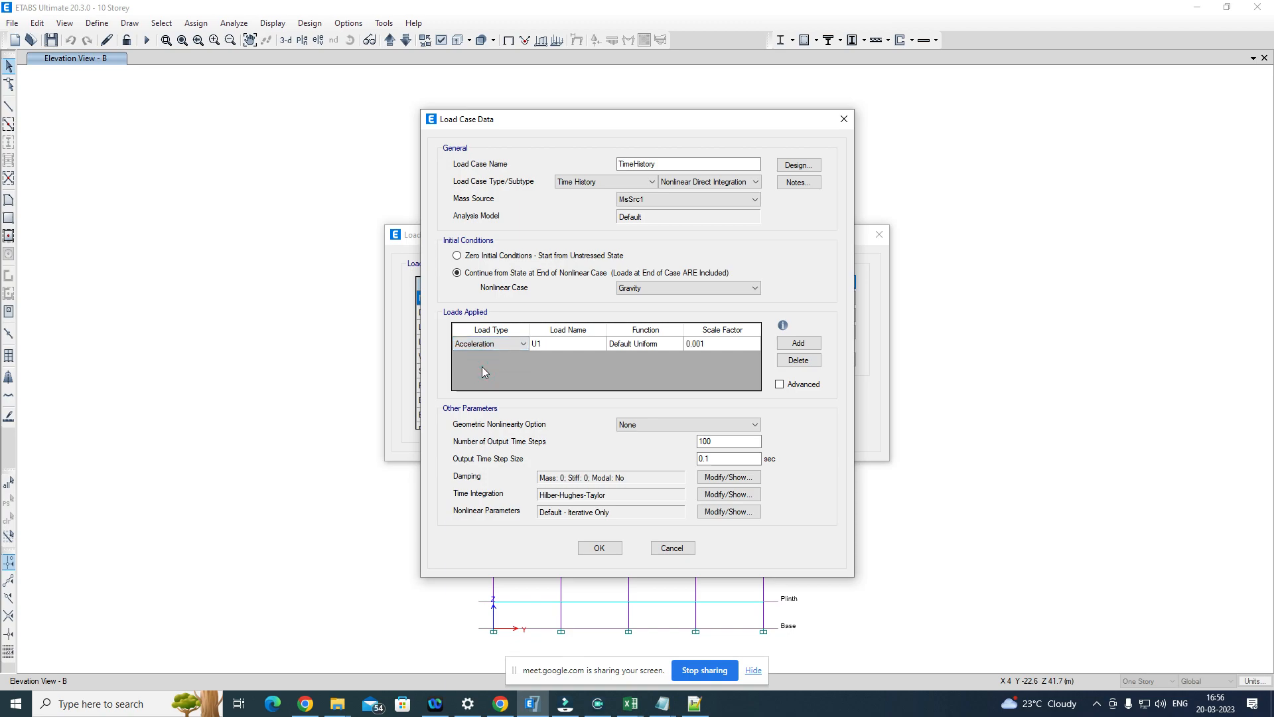
{"action": "left_click", "coordinate": [577, 343]}
{"action": "left_click", "coordinate": [601, 343]}
{"action": "left_click", "coordinate": [601, 343]}
{"action": "left_click", "coordinate": [548, 344]}
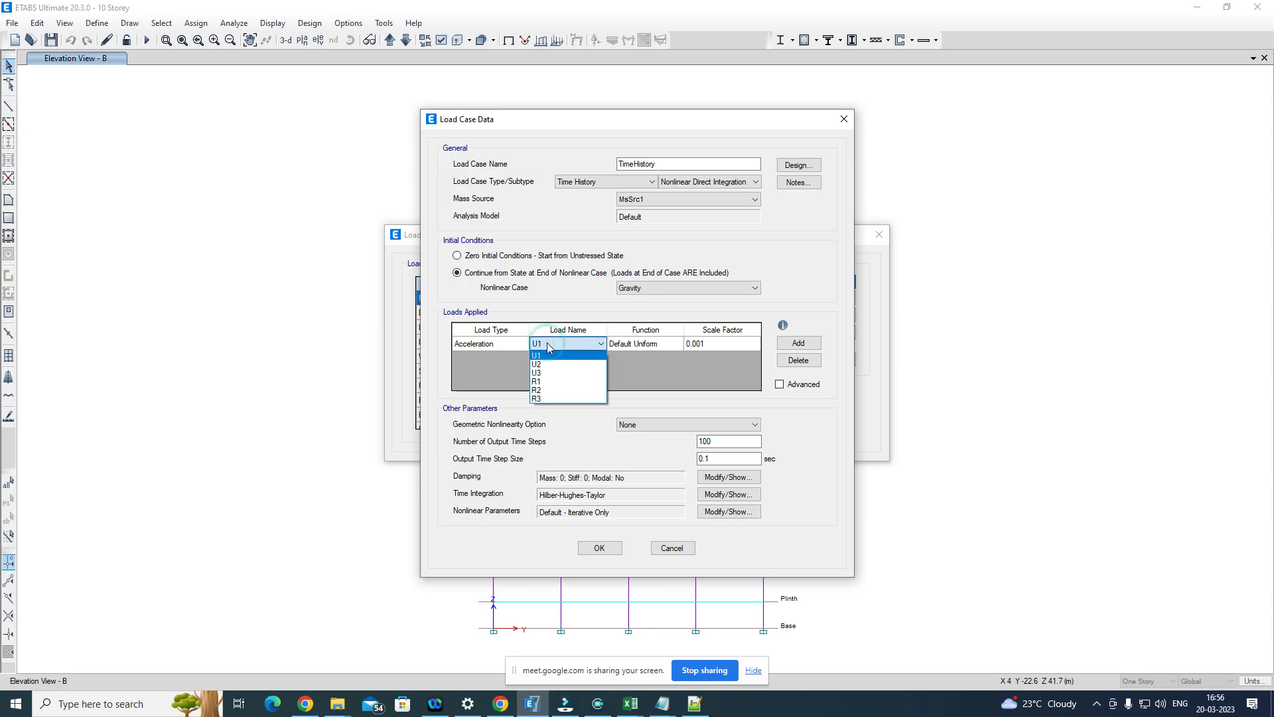
{"action": "left_click", "coordinate": [548, 346]}
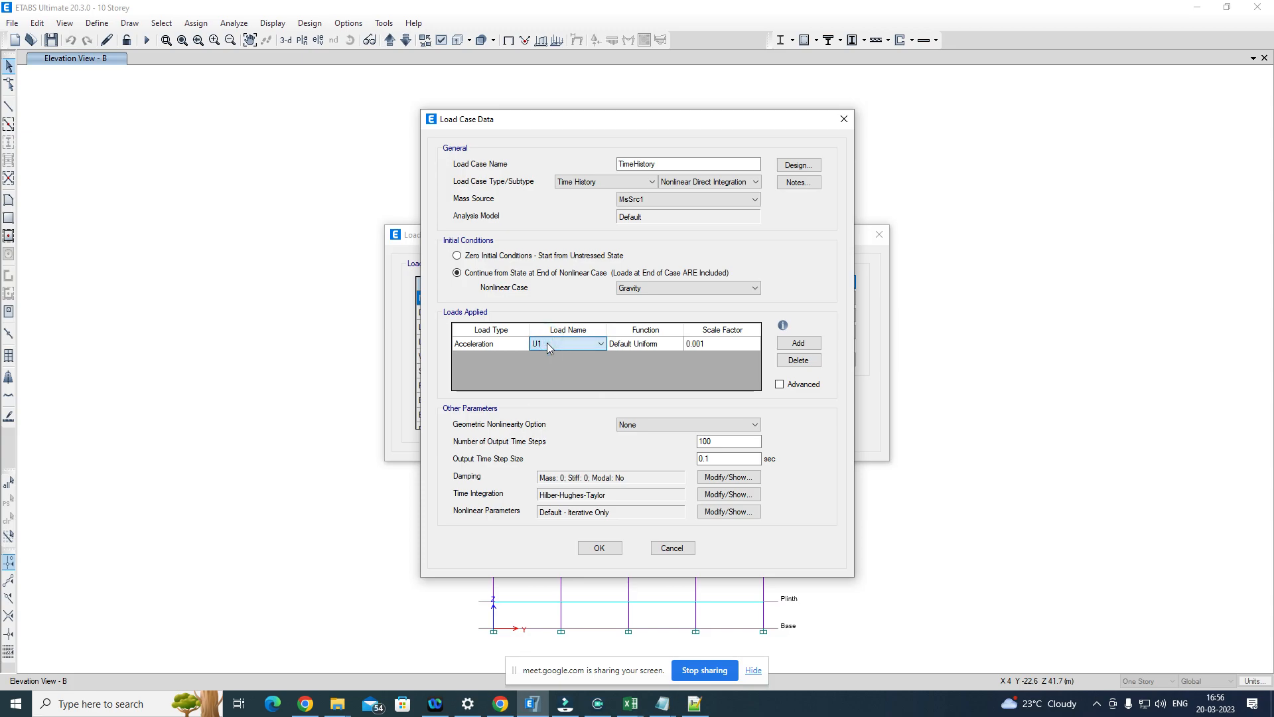
{"action": "left_click", "coordinate": [667, 344]}
{"action": "left_click", "coordinate": [667, 346]}
{"action": "left_click", "coordinate": [626, 364]}
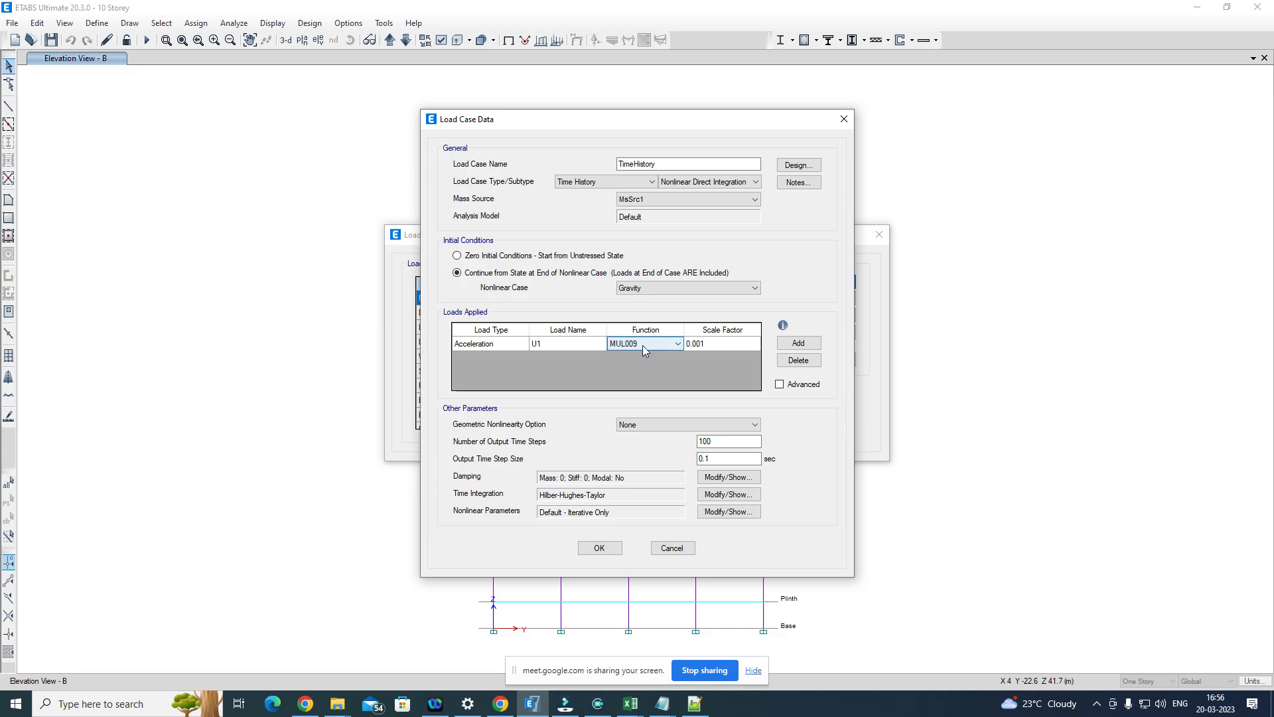
Step: Set the acceleration load's scale factor to 9.81 and the geometric nonlinearity option to P-Delta plus Large Displacements
{"action": "left_click", "coordinate": [718, 345]}
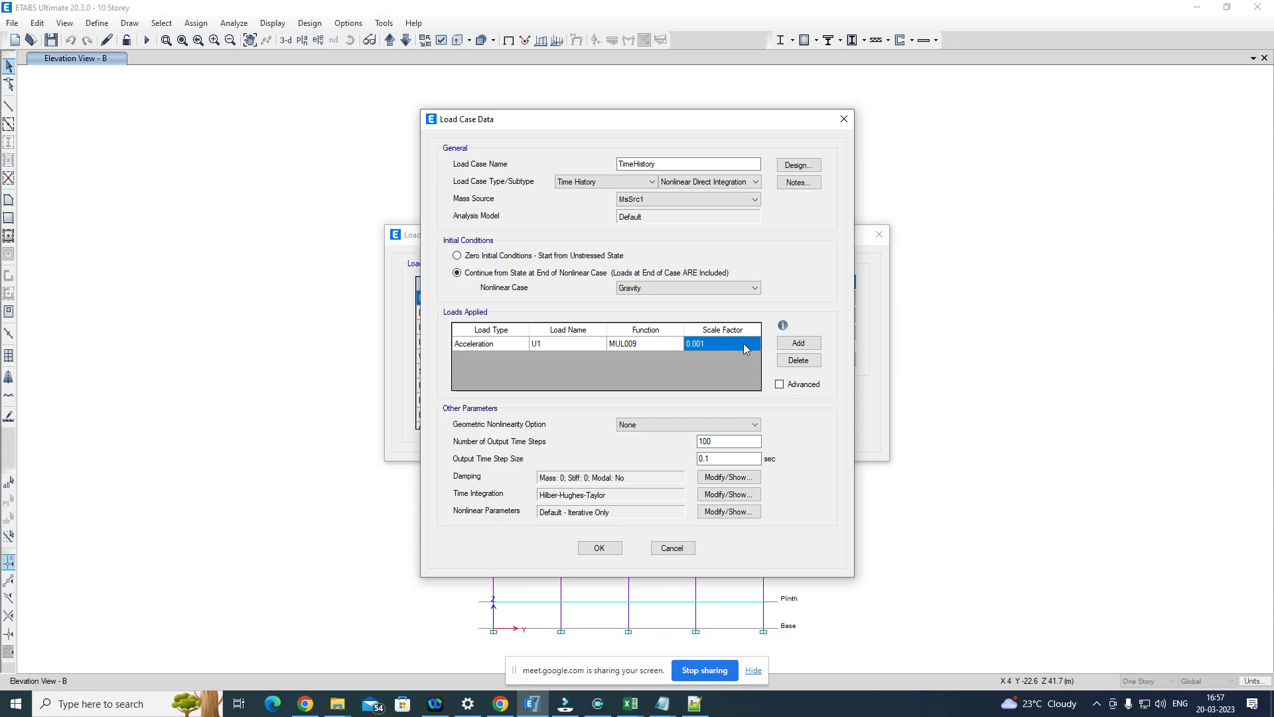
{"action": "left_click", "coordinate": [709, 343]}
{"action": "left_click_drag", "start_coordinate": [709, 342], "coordinate": [691, 342]}
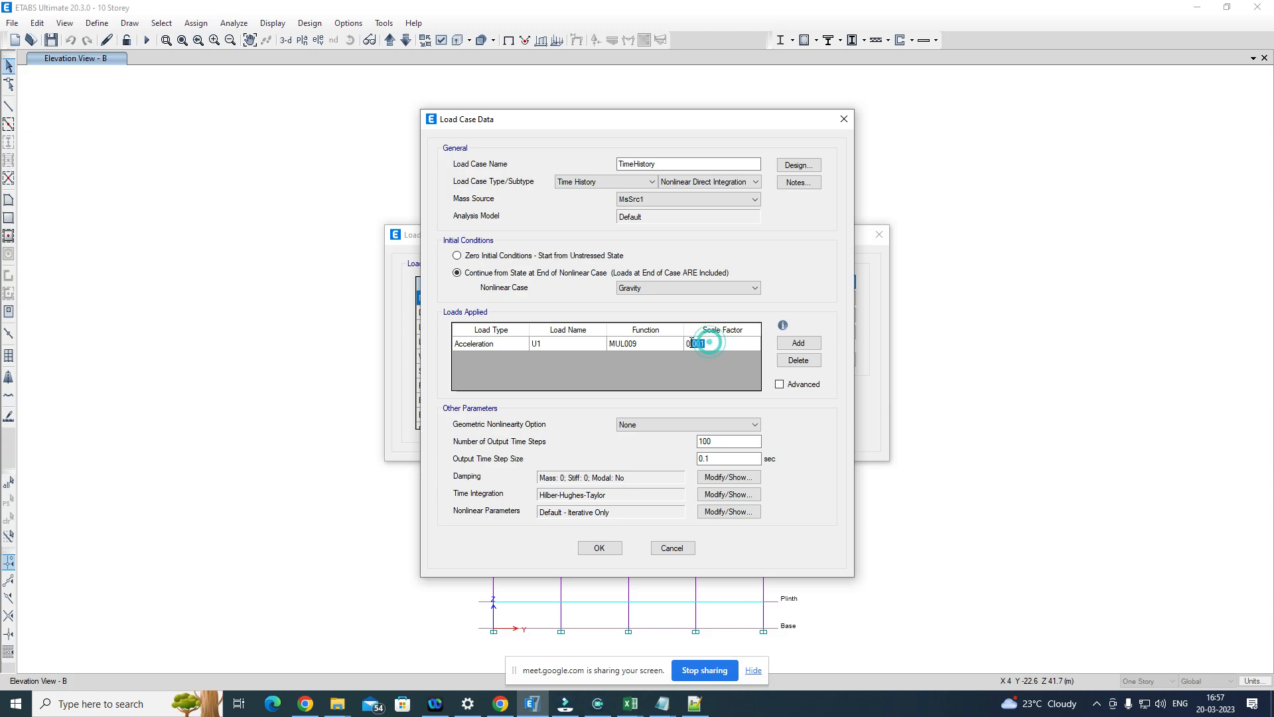
{"action": "left_click", "coordinate": [714, 341]}
{"action": "left_click_drag", "start_coordinate": [717, 343], "coordinate": [692, 342]}
{"action": "type", "text": "9."}
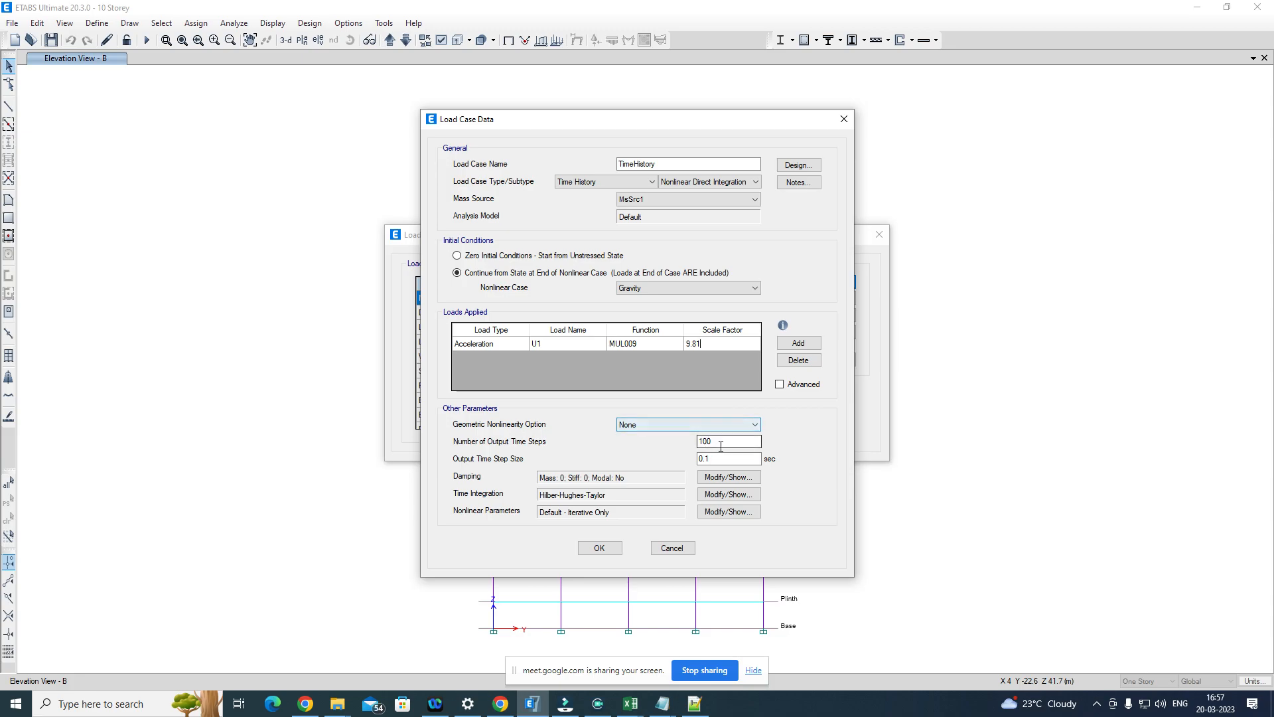
{"action": "left_click", "coordinate": [718, 420]}
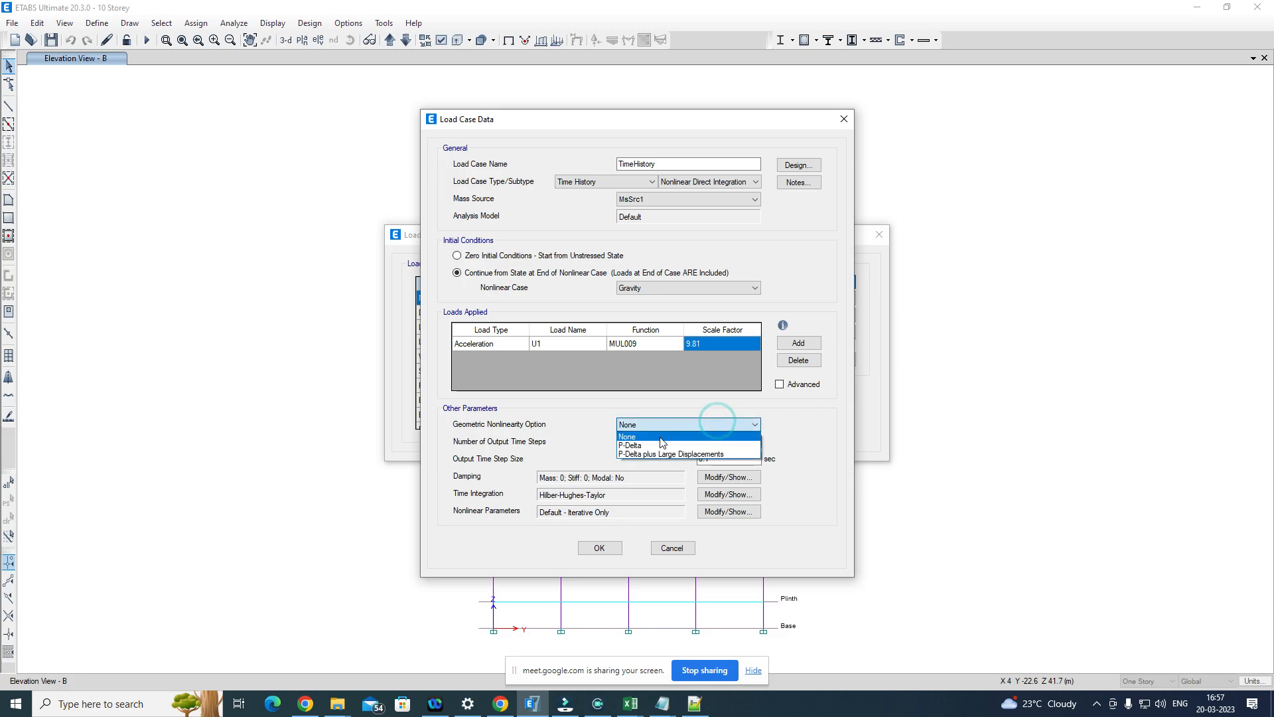
{"action": "left_click", "coordinate": [643, 454]}
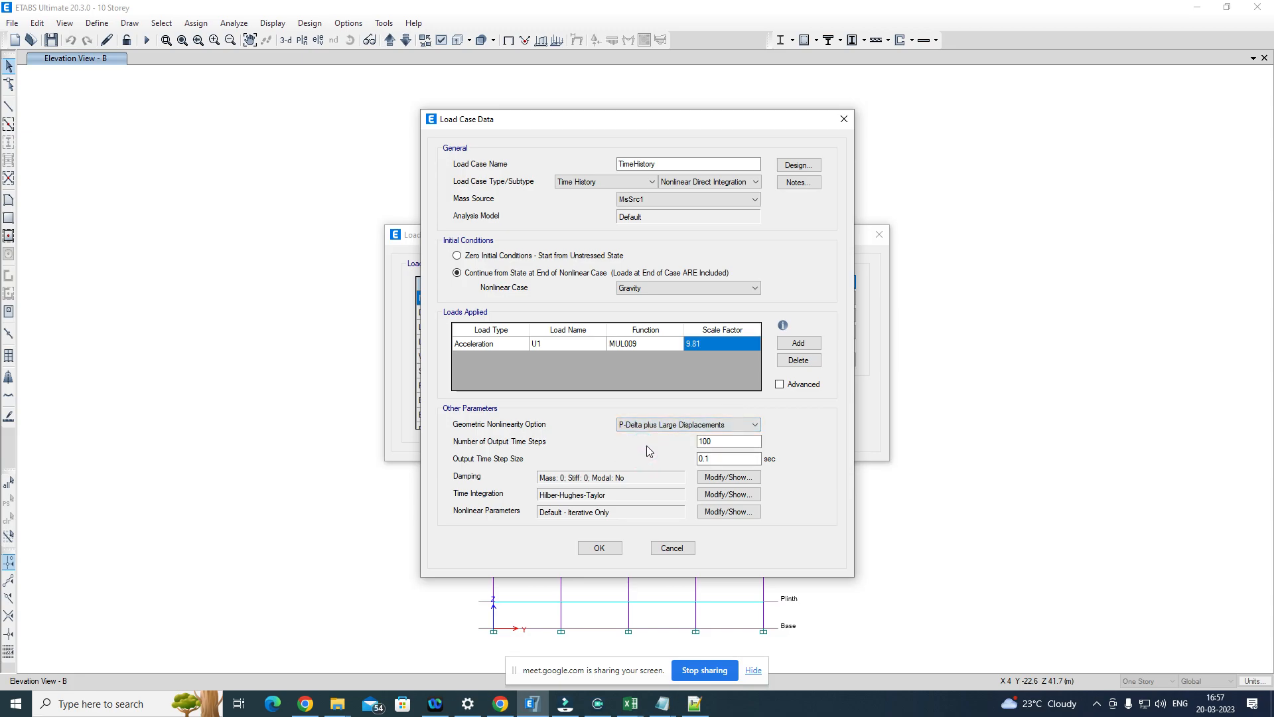
Step: Set the number of output time steps to 2999
{"action": "double_click", "coordinate": [725, 441]}
{"action": "left_click", "coordinate": [716, 442]}
{"action": "left_click_drag", "start_coordinate": [717, 443], "coordinate": [675, 443]}
{"action": "type", "text": "2999"}
{"action": "left_click", "coordinate": [725, 444]}
{"action": "left_click_drag", "start_coordinate": [725, 444], "coordinate": [699, 443]}
Step: Set the output time step size to 0.01 sec and dismiss the data error on the step count
{"action": "left_click_drag", "start_coordinate": [718, 460], "coordinate": [697, 460]}
{"action": "left_click", "coordinate": [706, 460]}
{"action": "type", "text": "0"}
{"action": "left_click_drag", "start_coordinate": [730, 459], "coordinate": [694, 454]}
{"action": "left_click", "coordinate": [720, 440]}
{"action": "left_click", "coordinate": [720, 443]}
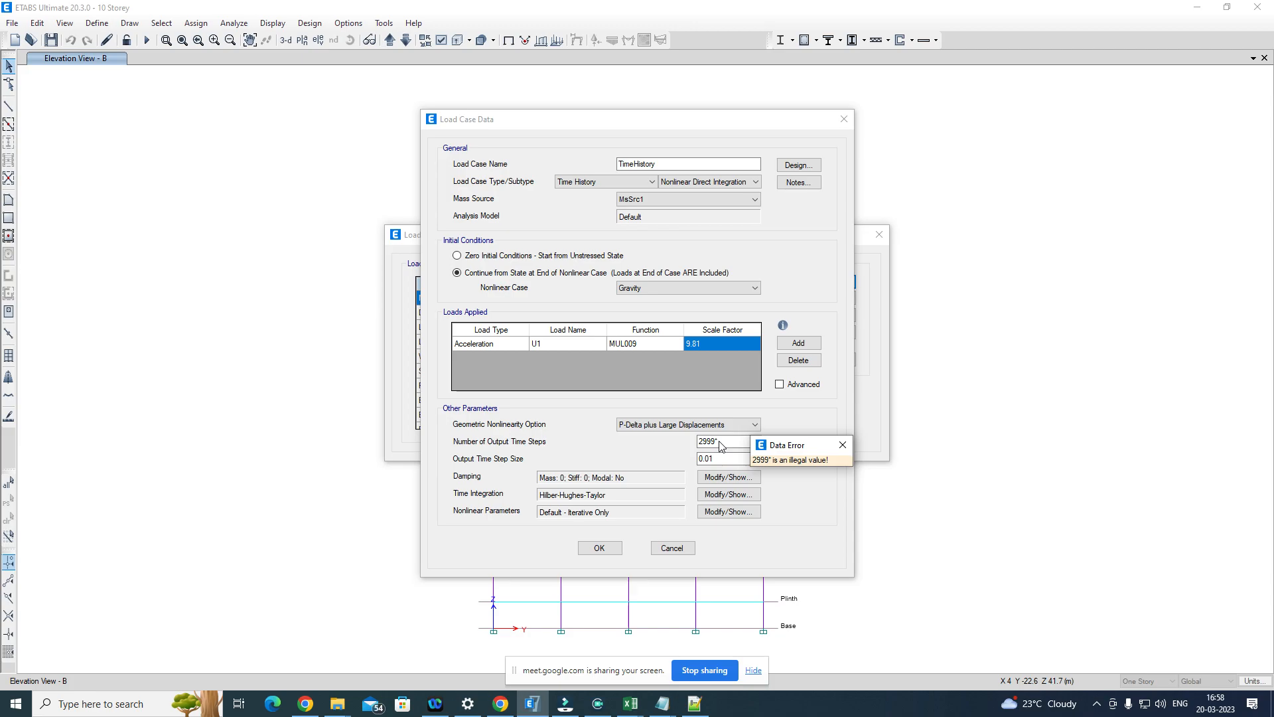
{"action": "left_click", "coordinate": [724, 443]}
{"action": "left_click", "coordinate": [841, 444]}
Step: Change the number of output time steps to 5998
{"action": "double_click", "coordinate": [733, 443]}
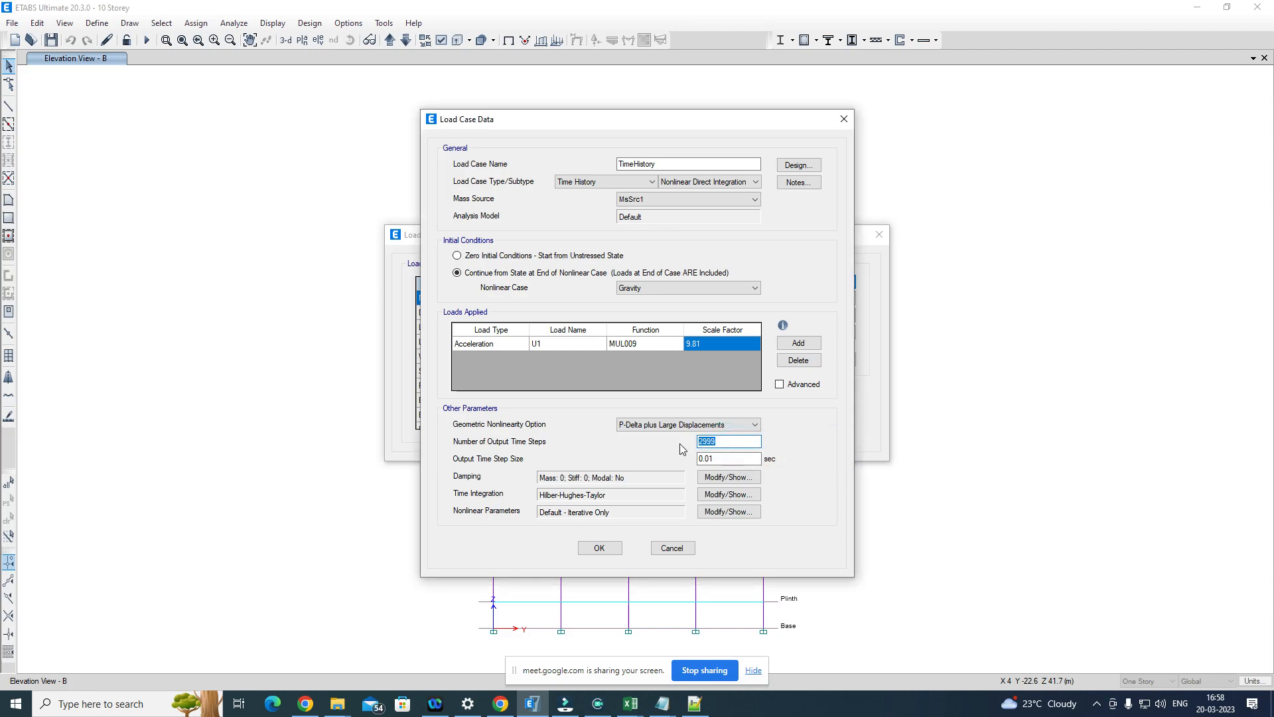
{"action": "type", "text": "5998"}
Step: Set the output time step size to 0.005 sec
{"action": "left_click", "coordinate": [711, 459]}
{"action": "left_click_drag", "start_coordinate": [714, 459], "coordinate": [702, 459]}
{"action": "left_click", "coordinate": [716, 456]}
{"action": "double_click", "coordinate": [709, 441]}
{"action": "left_click", "coordinate": [709, 458]}
{"action": "type", "text": "05"}
Step: Change the output time step size back to 0.01 sec
{"action": "double_click", "coordinate": [718, 458]}
{"action": "double_click", "coordinate": [721, 442]}
{"action": "left_click", "coordinate": [726, 458]}
{"action": "type", "text": "1"}
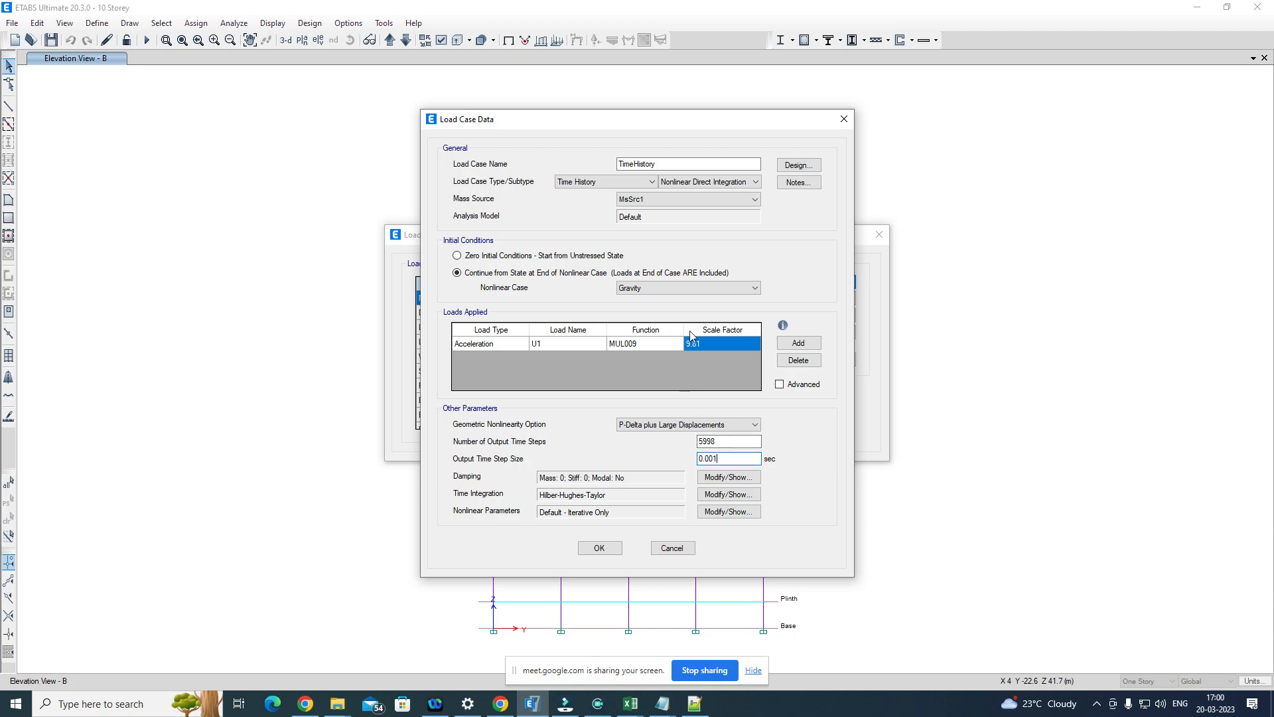
Step: Change the output time step size to 0.005 sec
{"action": "double_click", "coordinate": [727, 441]}
{"action": "left_click_drag", "start_coordinate": [730, 456], "coordinate": [710, 452]}
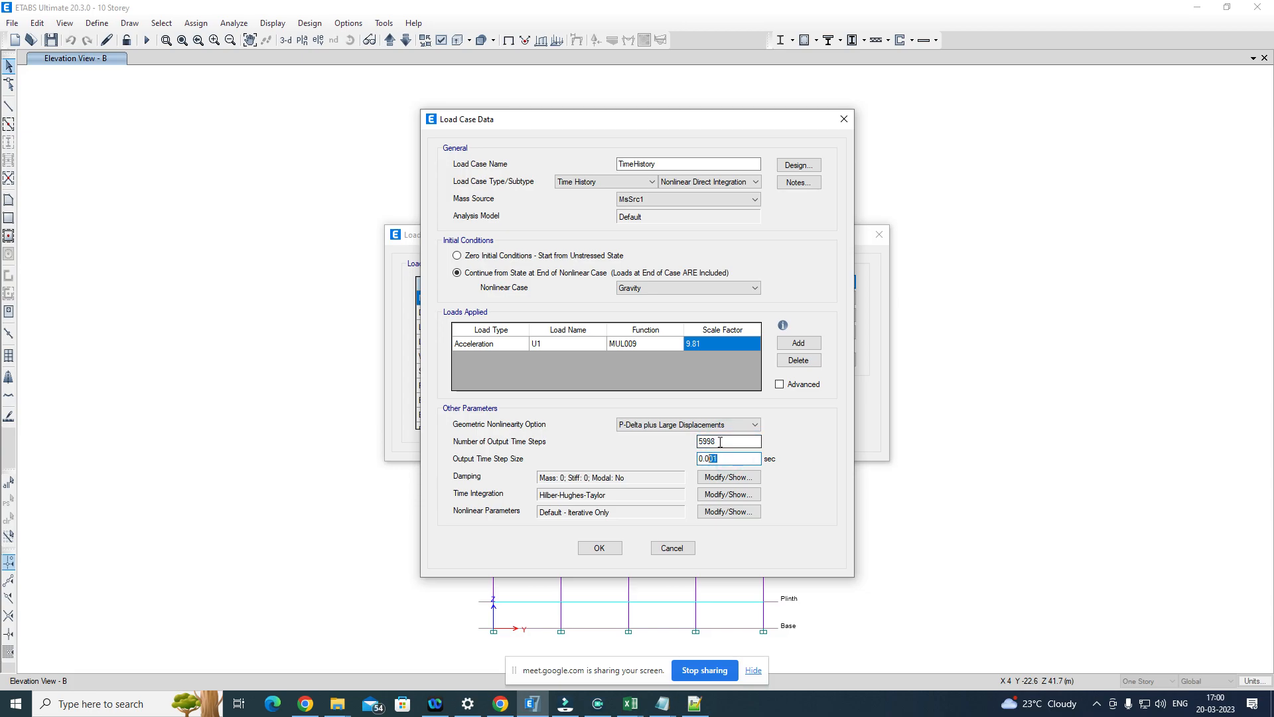
{"action": "double_click", "coordinate": [729, 442]}
{"action": "left_click", "coordinate": [730, 440]}
{"action": "left_click", "coordinate": [730, 444]}
{"action": "left_click", "coordinate": [722, 444]}
{"action": "left_click_drag", "start_coordinate": [722, 443], "coordinate": [700, 444]}
{"action": "left_click", "coordinate": [729, 458]}
{"action": "key", "text": "BackSpace"}
{"action": "type", "text": "5"}
Step: Set the number of output time steps to 2999
{"action": "left_click", "coordinate": [721, 442]}
{"action": "left_click_drag", "start_coordinate": [721, 442], "coordinate": [697, 443]}
{"action": "type", "text": "2"}
Step: Change the output time step size to 0.1 sec
{"action": "left_click", "coordinate": [727, 455]}
{"action": "key", "text": "BackSpace"}
{"action": "key", "text": "BackSpace"}
{"action": "type", "text": "1"}
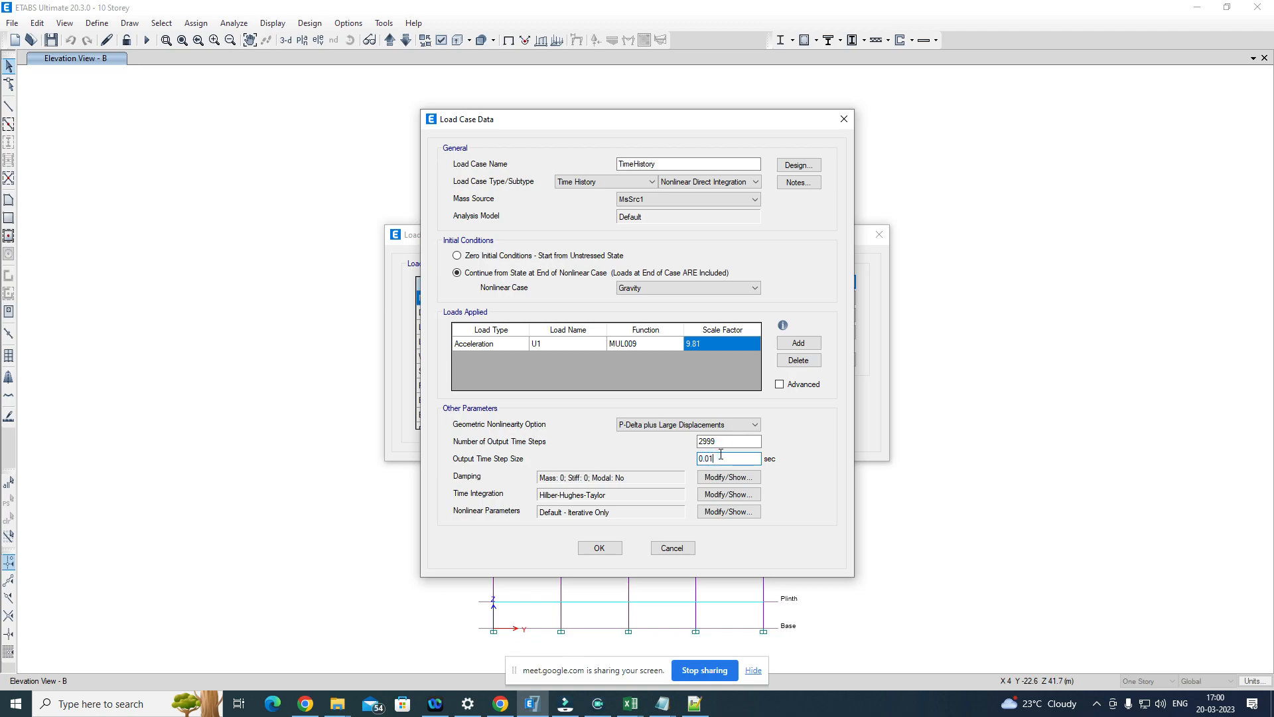
{"action": "key", "text": "BackSpace"}
{"action": "type", "text": "1"}
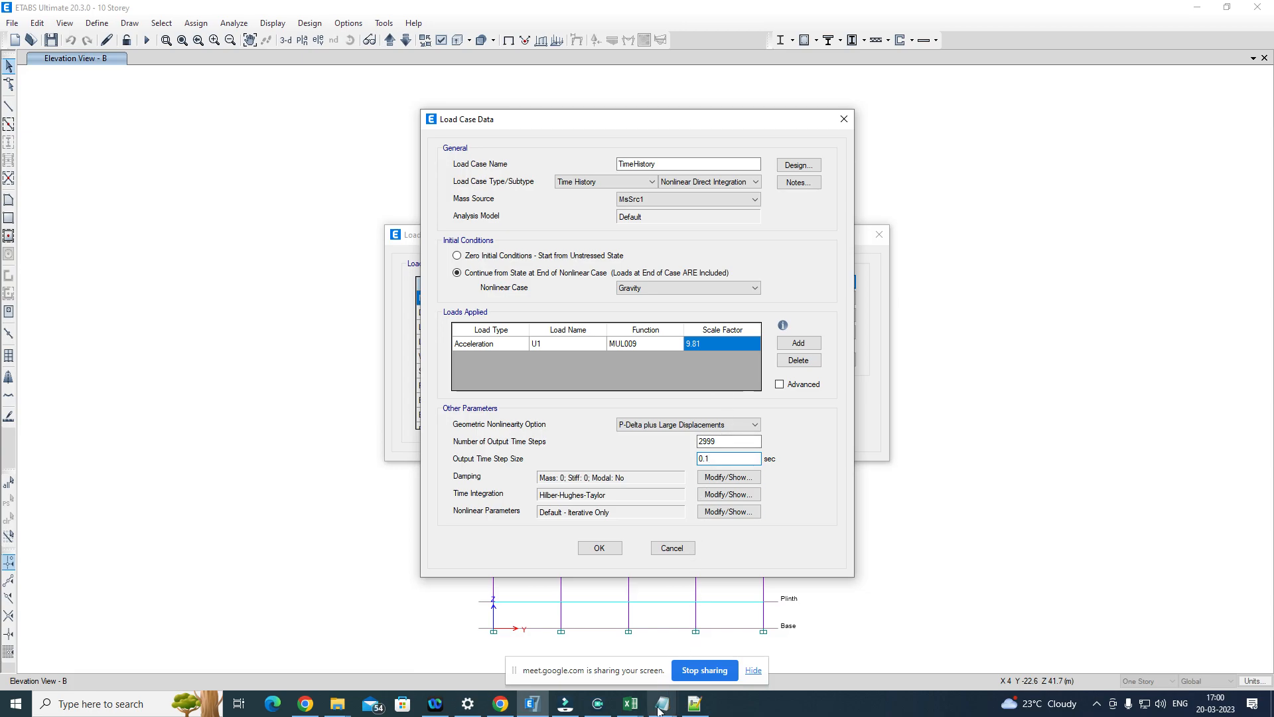
Step: Check the point count and time step in the MUL009.AT2 header in Notepad++, and return to ETABS
{"action": "left_click", "coordinate": [693, 705]}
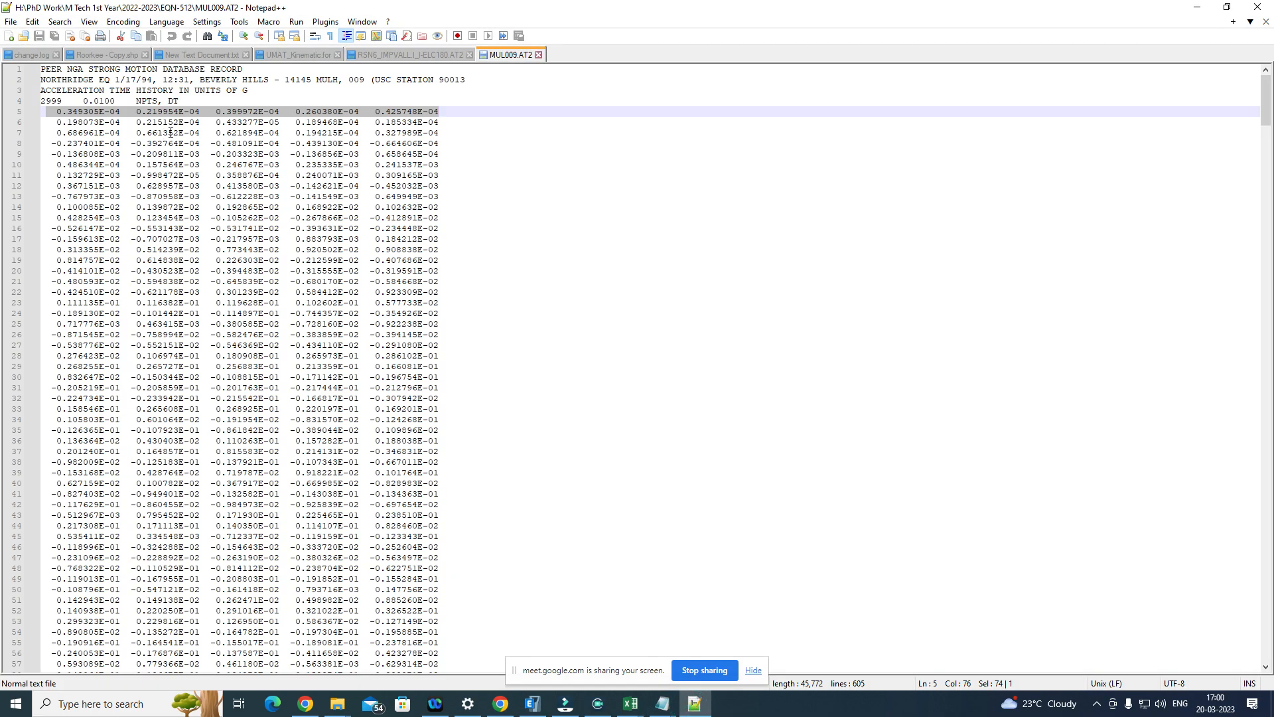
{"action": "left_click_drag", "start_coordinate": [115, 101], "coordinate": [89, 103]}
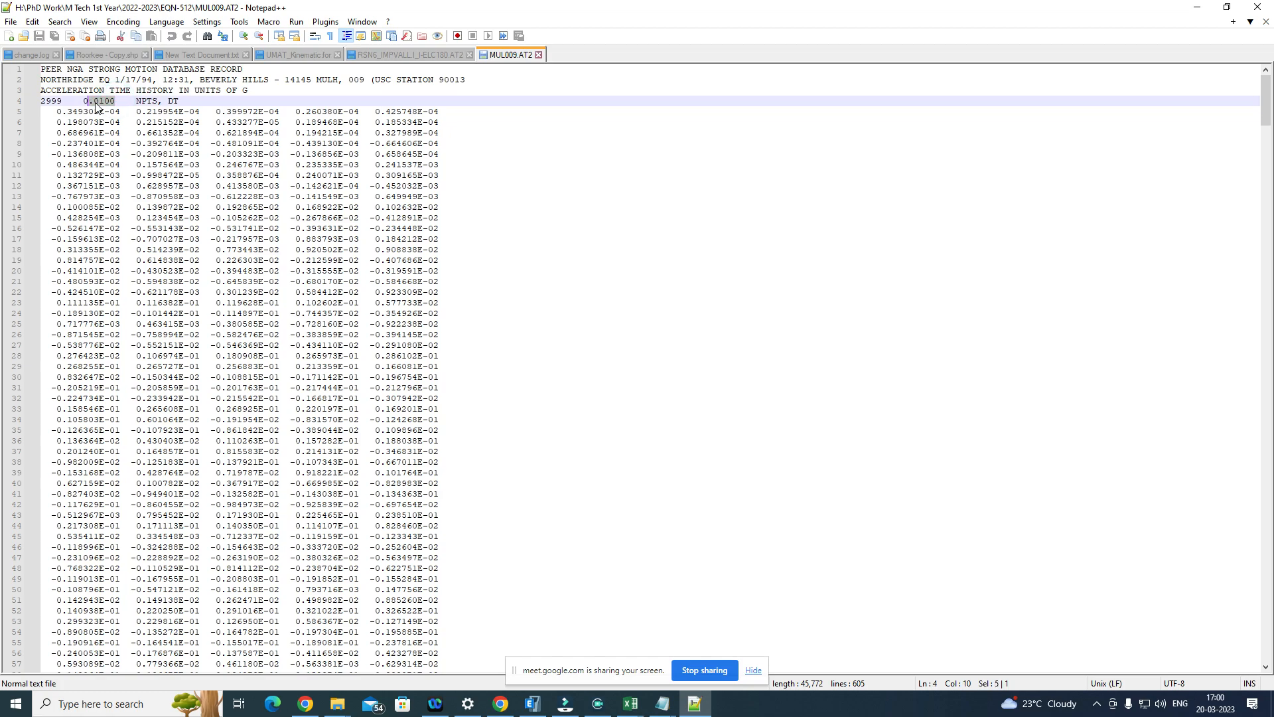
{"action": "left_click", "coordinate": [98, 101]}
{"action": "left_click_drag", "start_coordinate": [84, 122], "coordinate": [205, 143]}
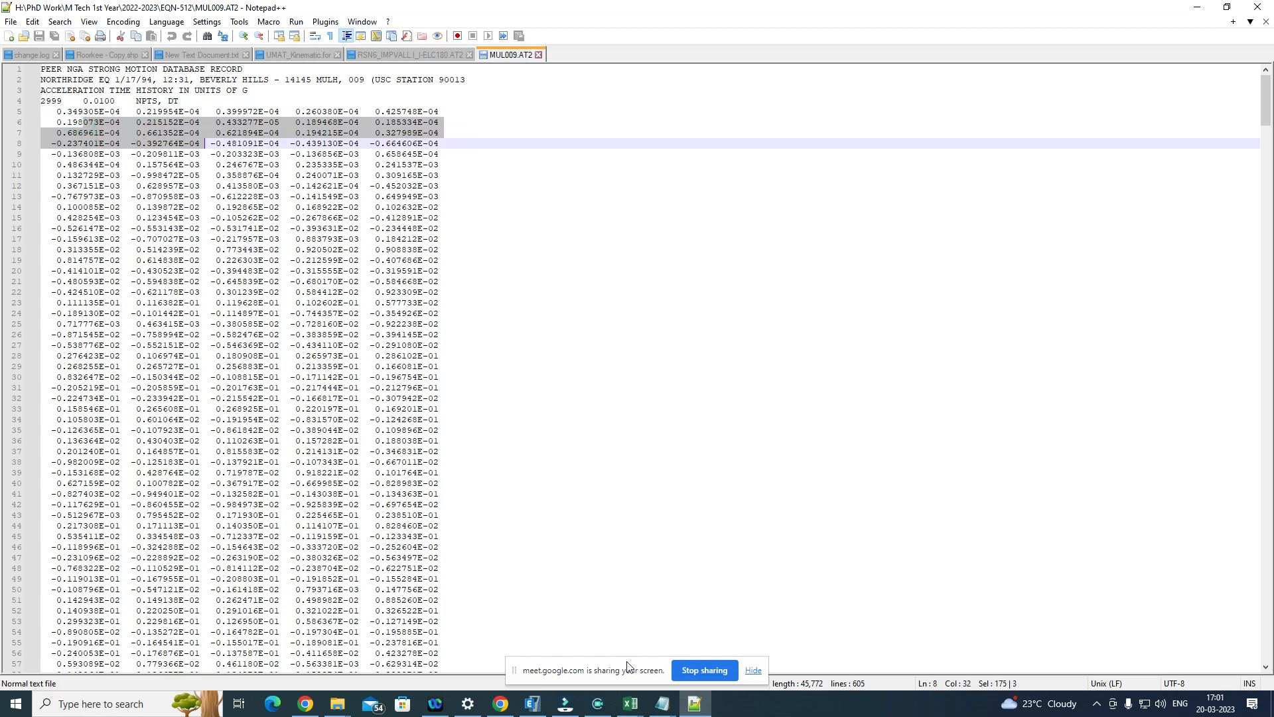
{"action": "left_click", "coordinate": [533, 703]}
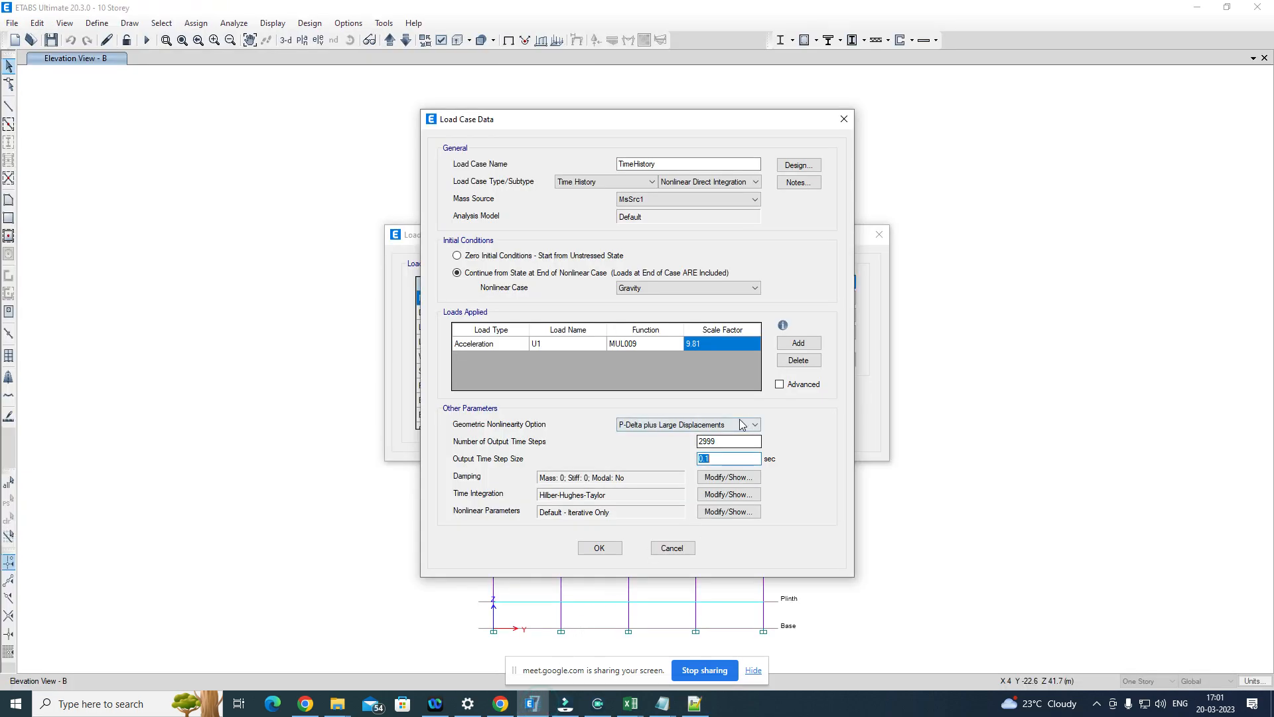
Step: Correct the output time step size of the time history case to 0.01 sec
{"action": "left_click", "coordinate": [715, 460]}
{"action": "left_click", "coordinate": [715, 457]}
{"action": "left_click", "coordinate": [709, 458]}
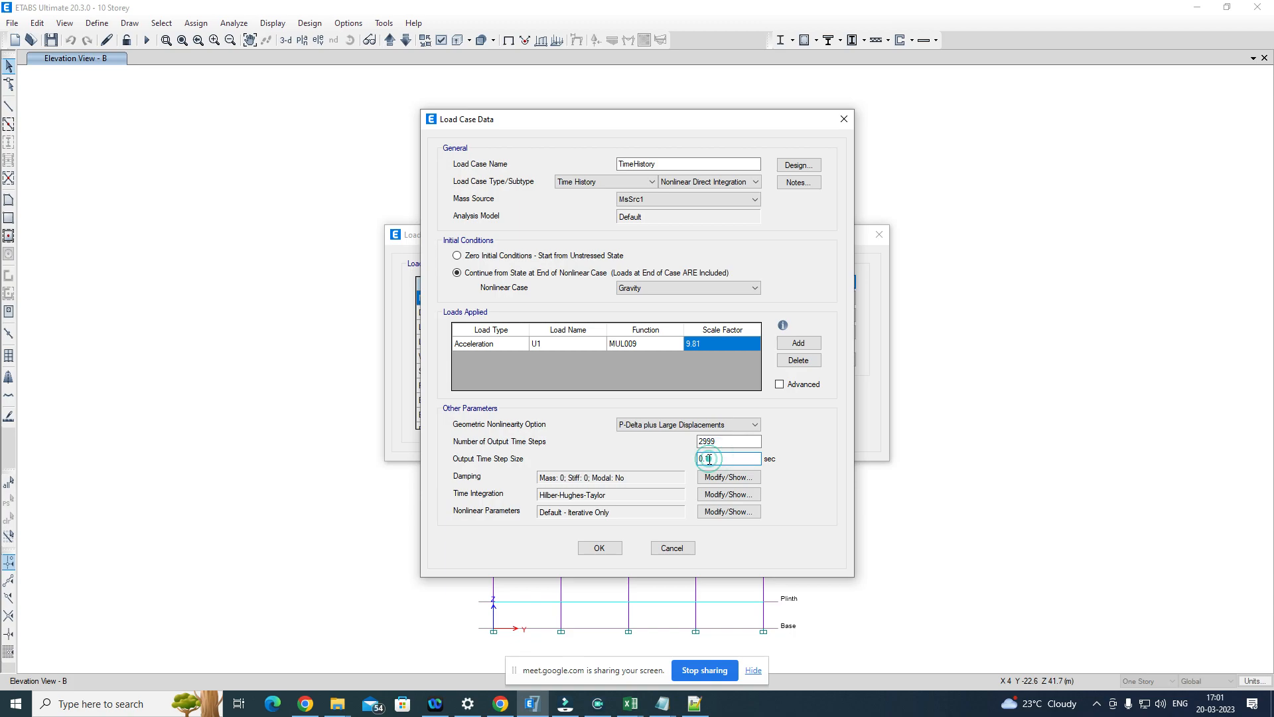
{"action": "left_click_drag", "start_coordinate": [709, 458], "coordinate": [717, 458]}
{"action": "left_click", "coordinate": [717, 441]}
{"action": "double_click", "coordinate": [718, 442]}
{"action": "key", "text": "Tab"}
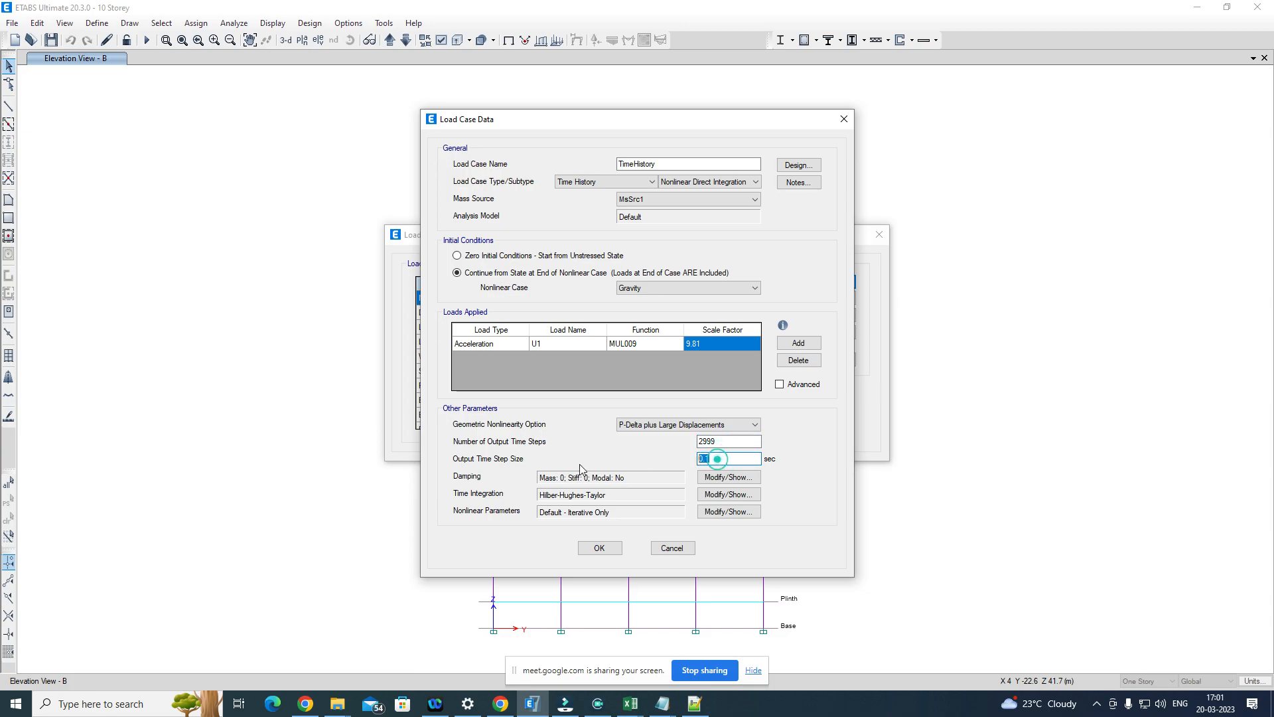
{"action": "double_click", "coordinate": [728, 458]}
{"action": "left_click", "coordinate": [740, 458]}
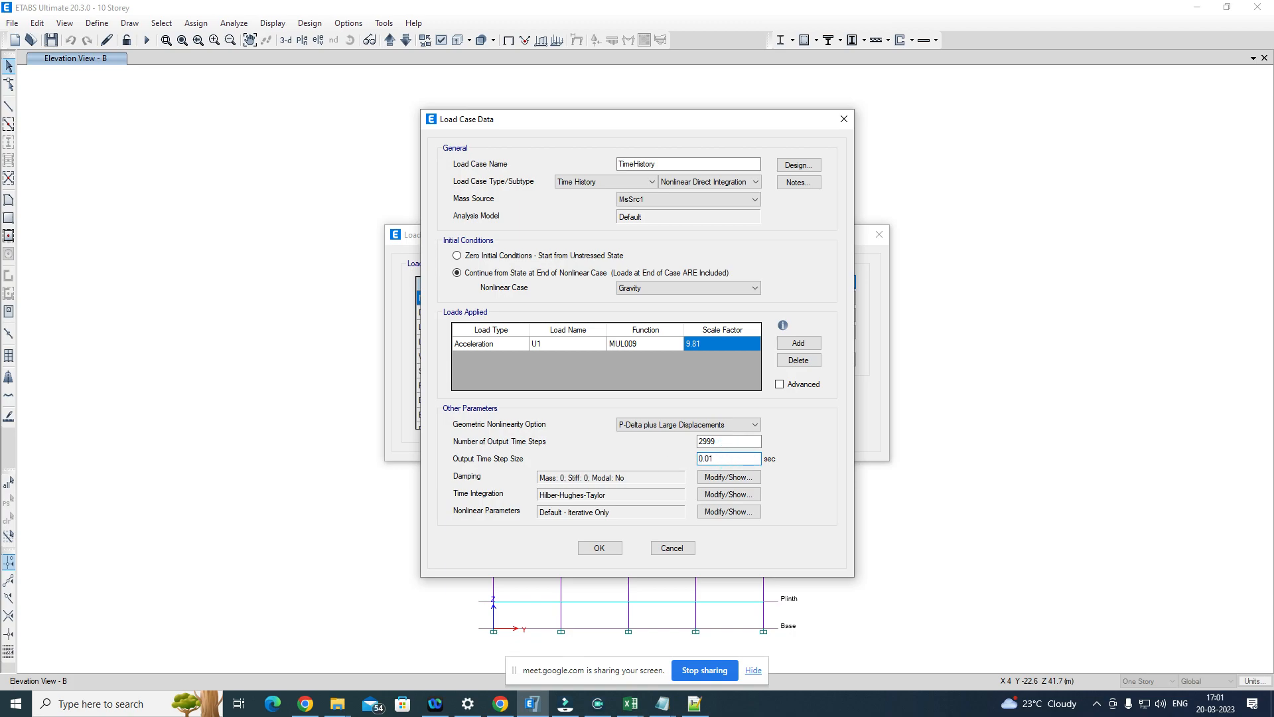
{"action": "left_click_drag", "start_coordinate": [720, 458], "coordinate": [694, 459]}
Step: Examine the direct integration damping settings with damping specified by period, and close them without applying changes
{"action": "left_click", "coordinate": [728, 478]}
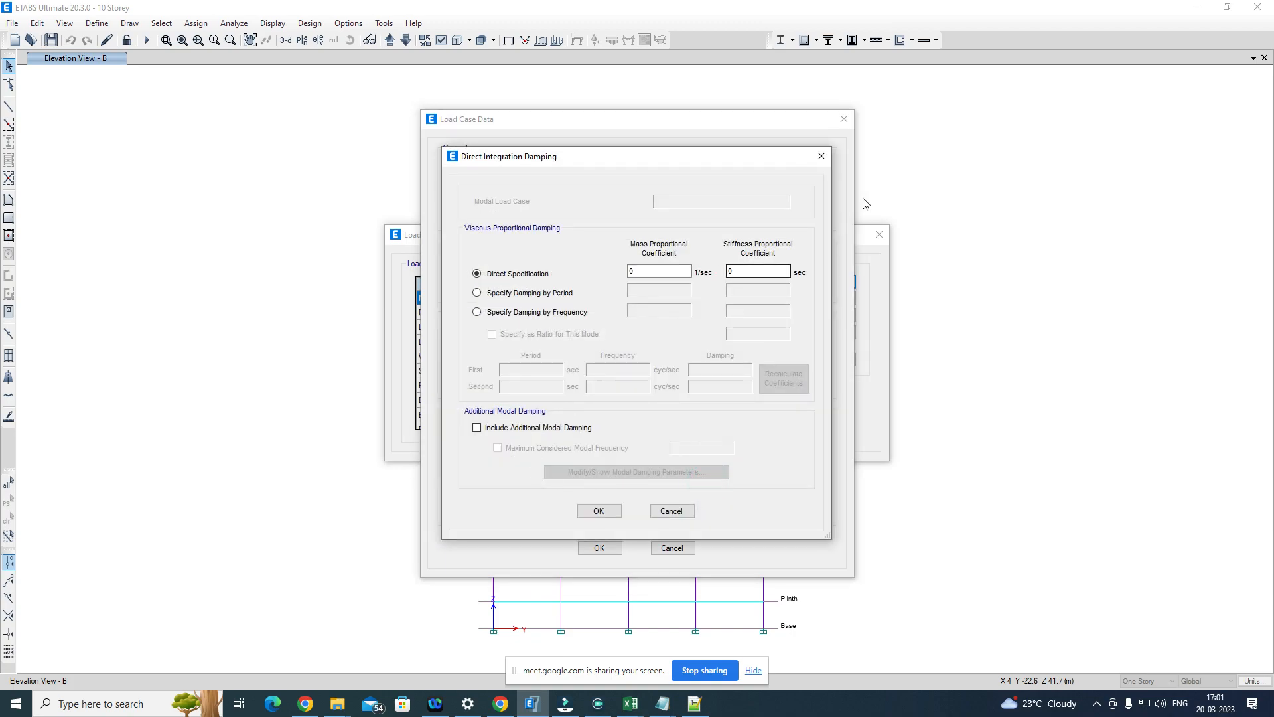
{"action": "left_click", "coordinate": [821, 157]}
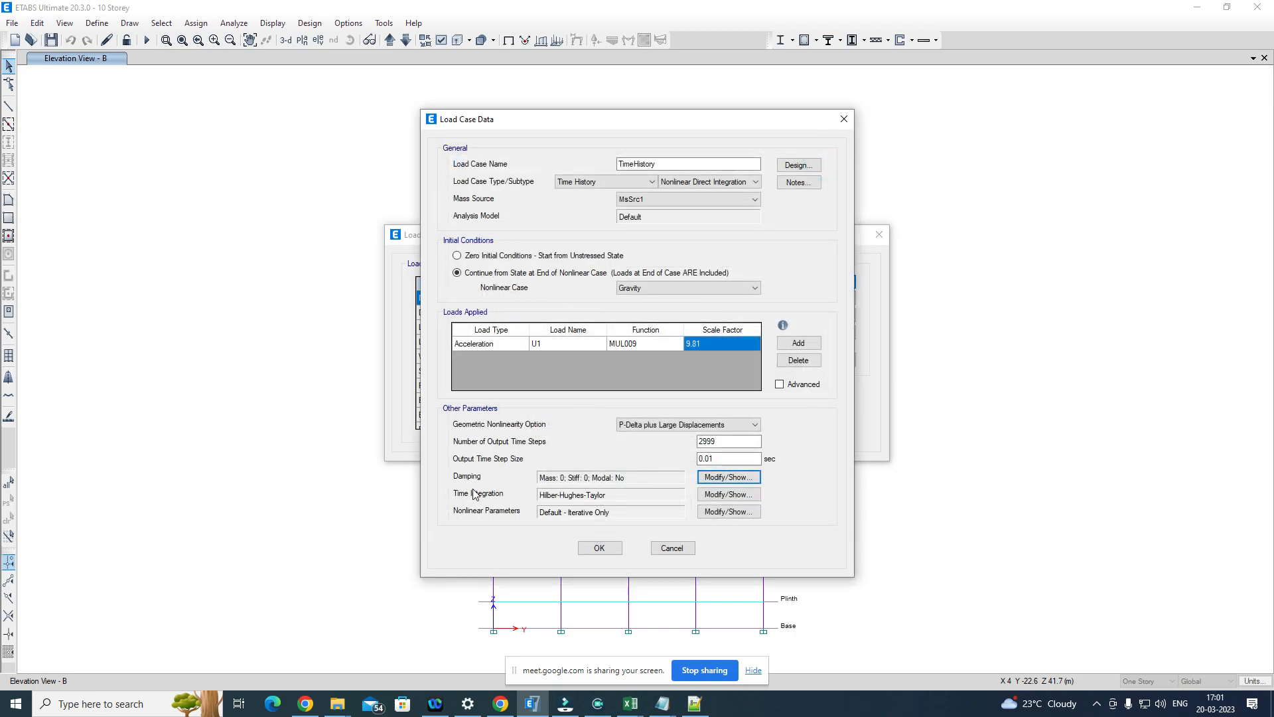
{"action": "left_click", "coordinate": [730, 477]}
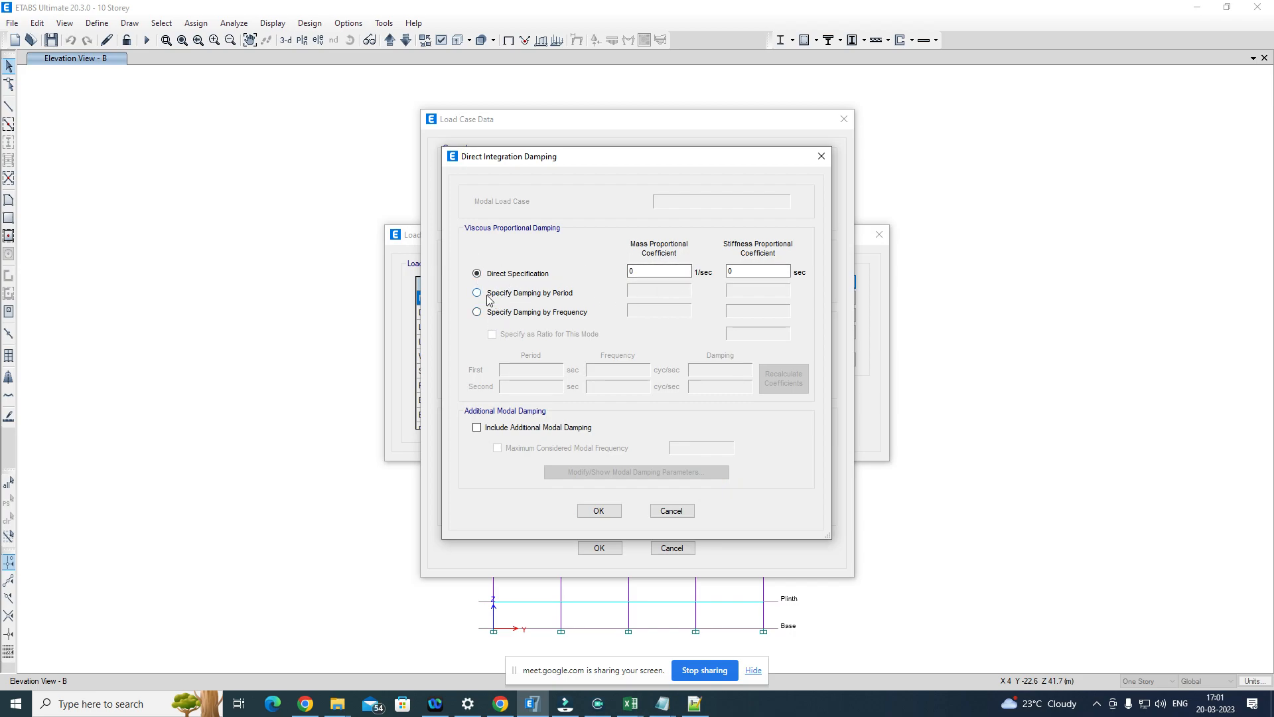
{"action": "left_click", "coordinate": [511, 300]}
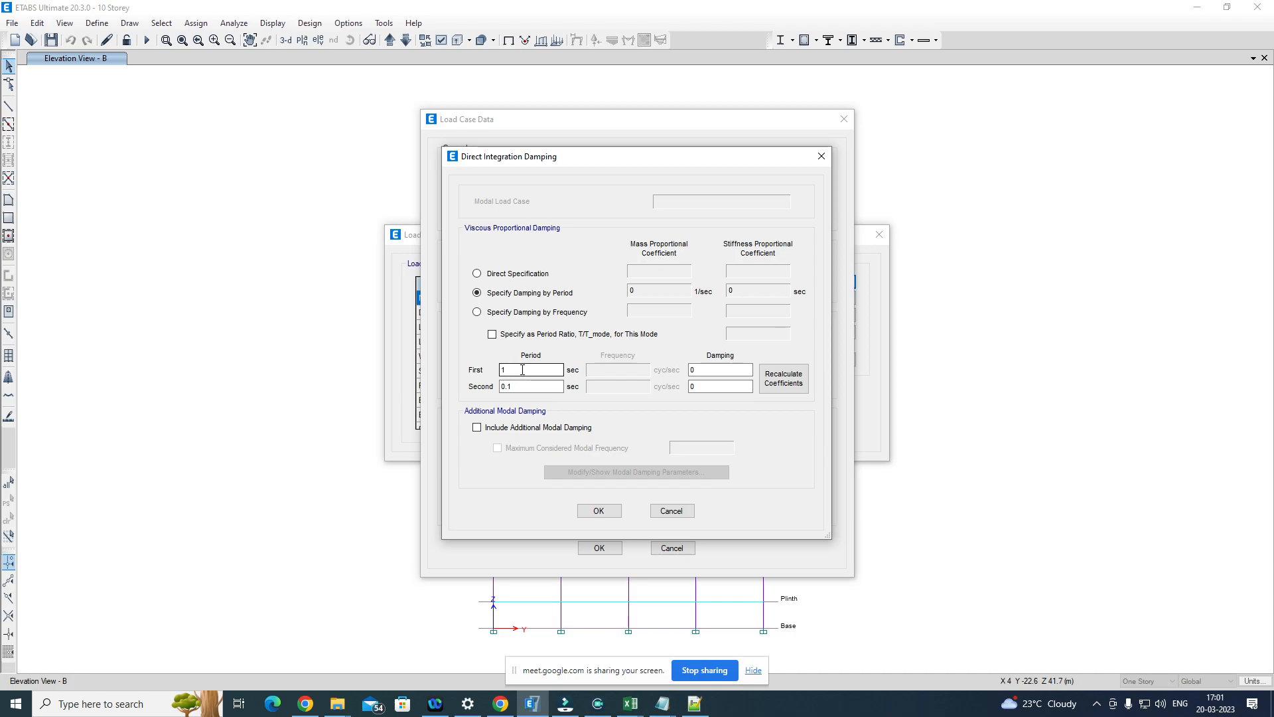
{"action": "left_click_drag", "start_coordinate": [523, 370], "coordinate": [478, 364]}
{"action": "left_click_drag", "start_coordinate": [531, 387], "coordinate": [488, 391]}
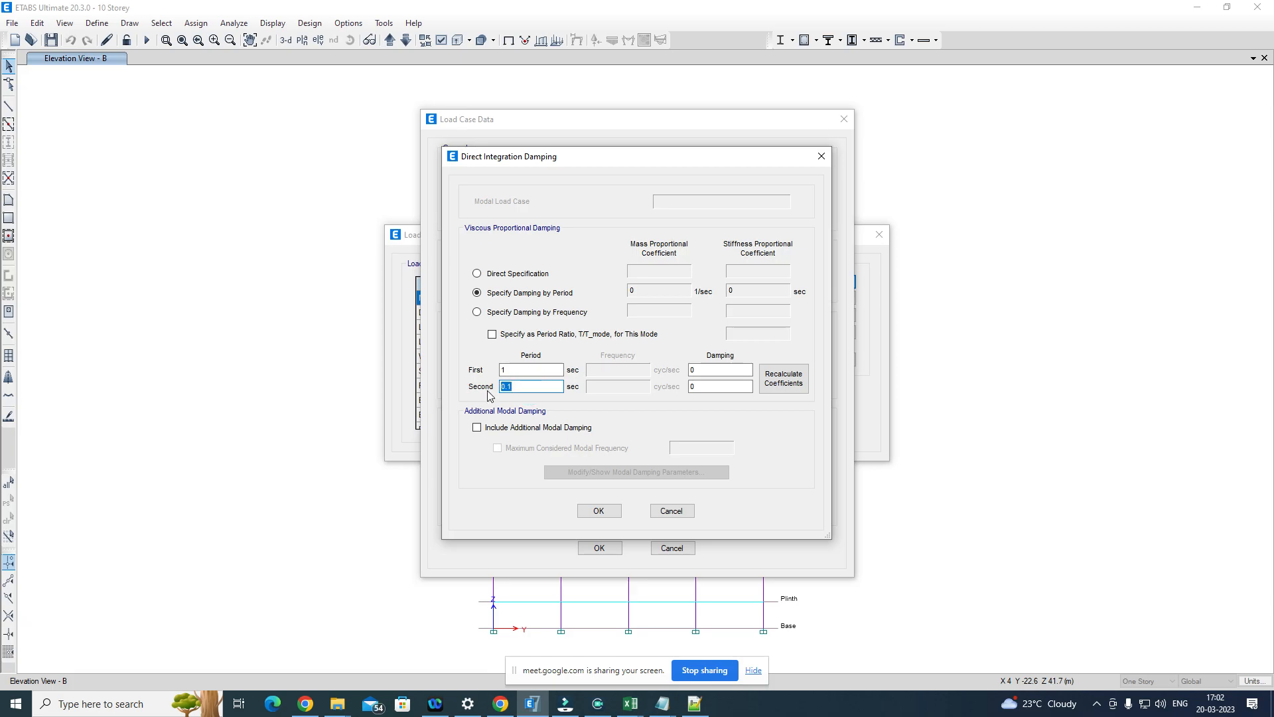
{"action": "left_click", "coordinate": [829, 157]}
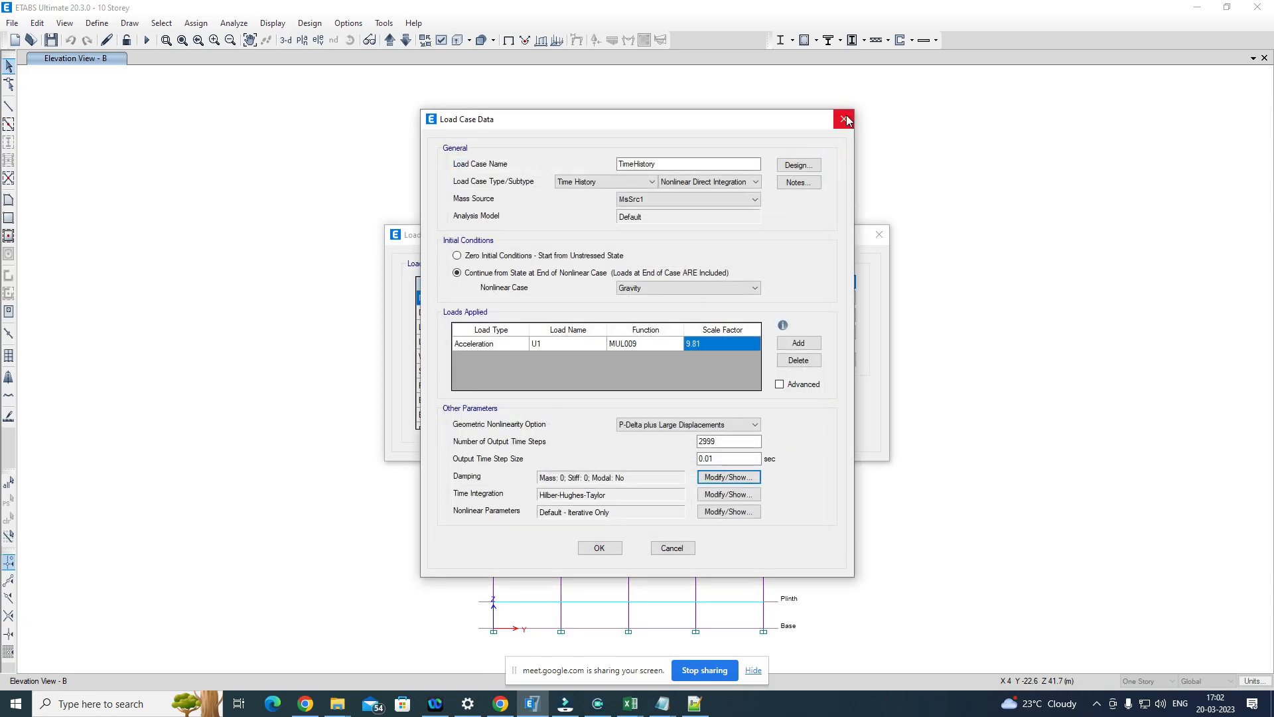
Step: Accept the TimeHistory load case data and close the load case list
{"action": "left_click", "coordinate": [599, 548]}
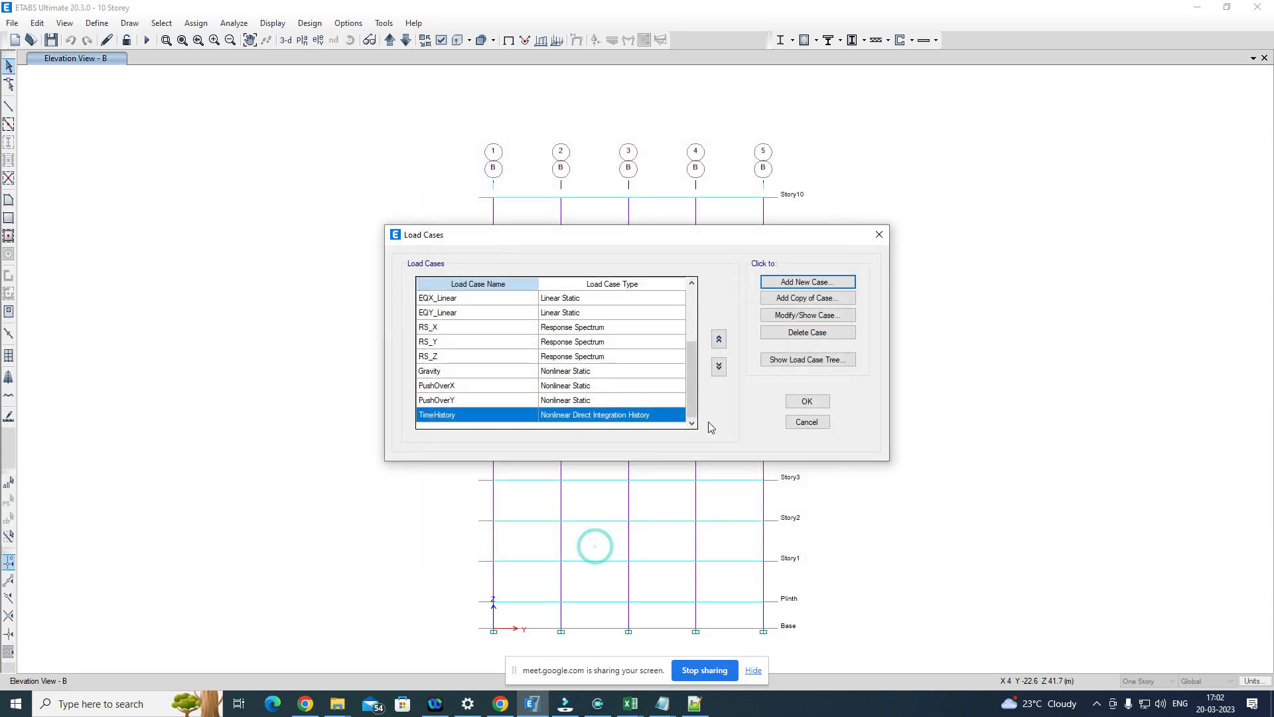
{"action": "left_click", "coordinate": [807, 402]}
Step: Set all load cases to Do Not Run, and set only the Modal case to Run
{"action": "left_click", "coordinate": [225, 25]}
{"action": "left_click", "coordinate": [266, 73]}
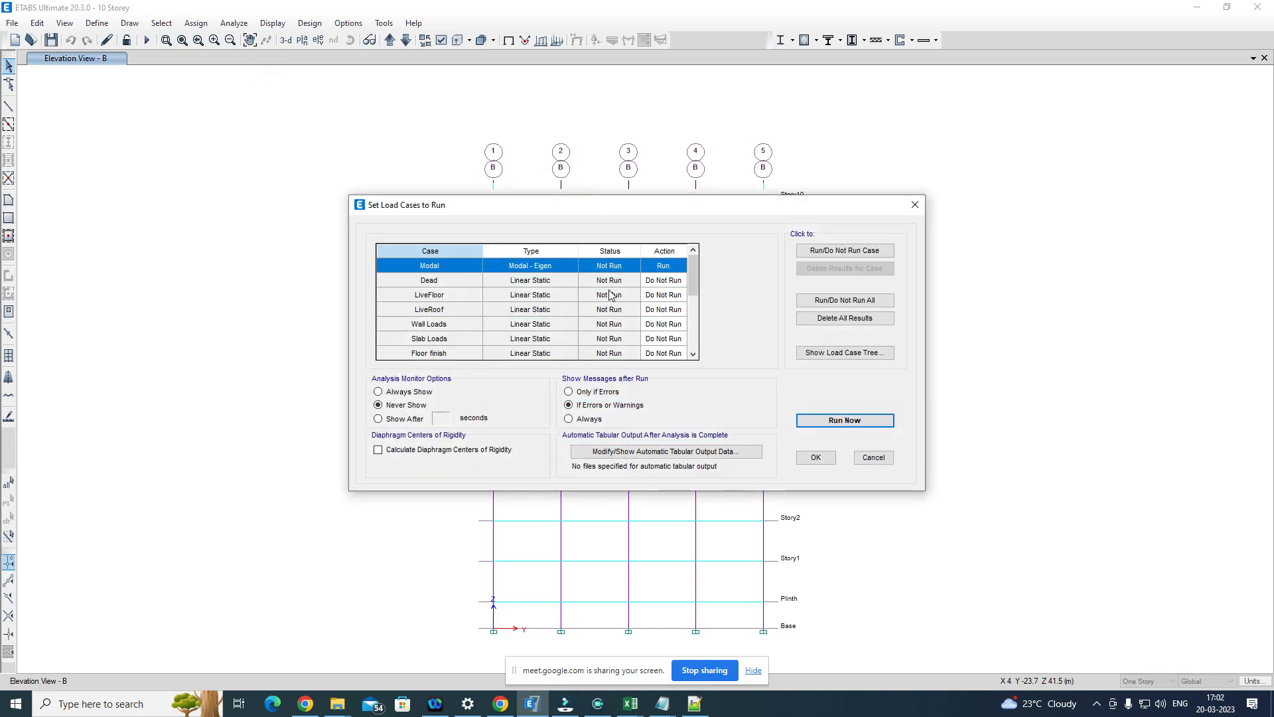
{"action": "scroll", "coordinate": [616, 295], "scroll_direction": "down", "scroll_amount": 5}
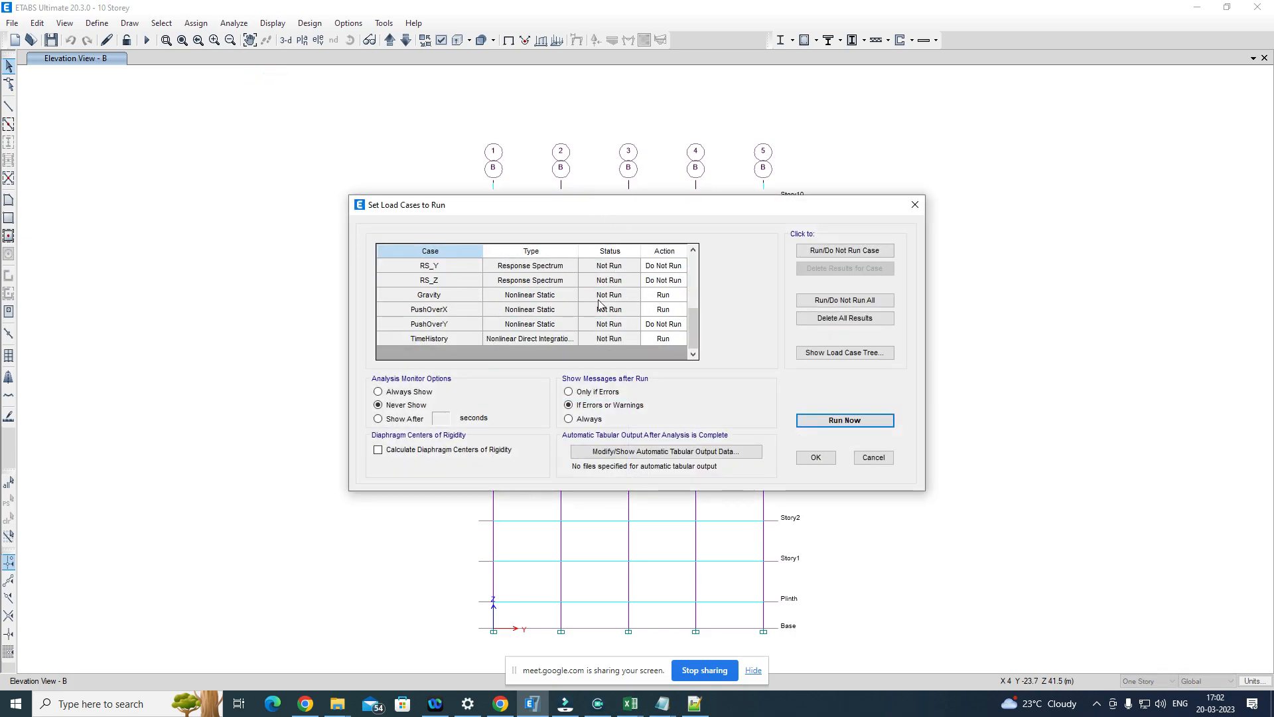
{"action": "left_click", "coordinate": [438, 310]}
{"action": "left_click", "coordinate": [865, 306]}
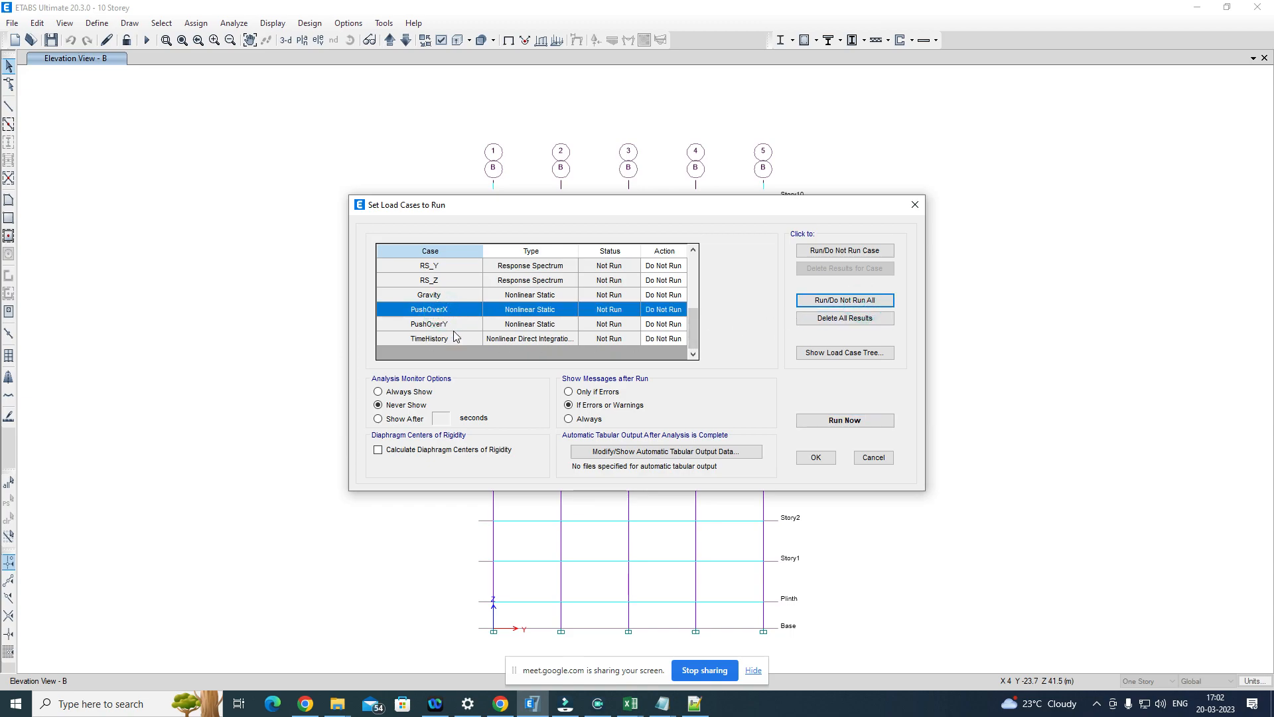
{"action": "scroll", "coordinate": [508, 316], "scroll_direction": "up", "scroll_amount": 5}
{"action": "left_click", "coordinate": [576, 265]}
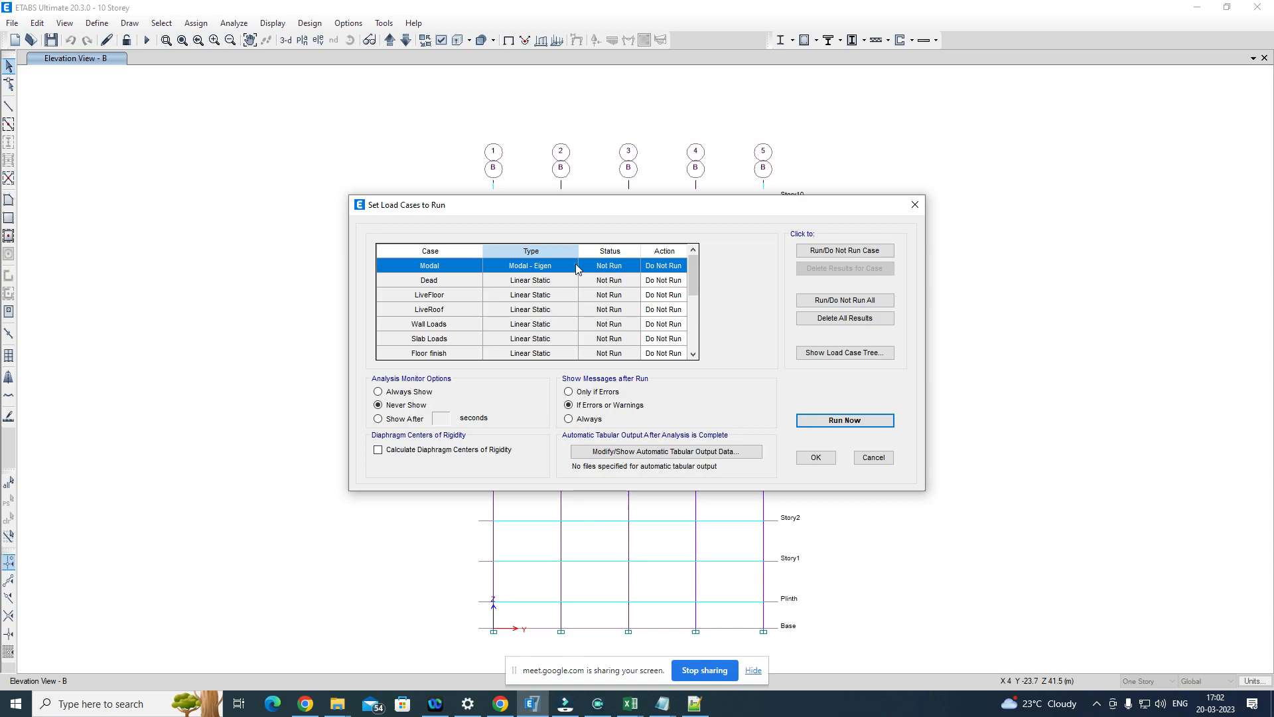
{"action": "left_click", "coordinate": [841, 251]}
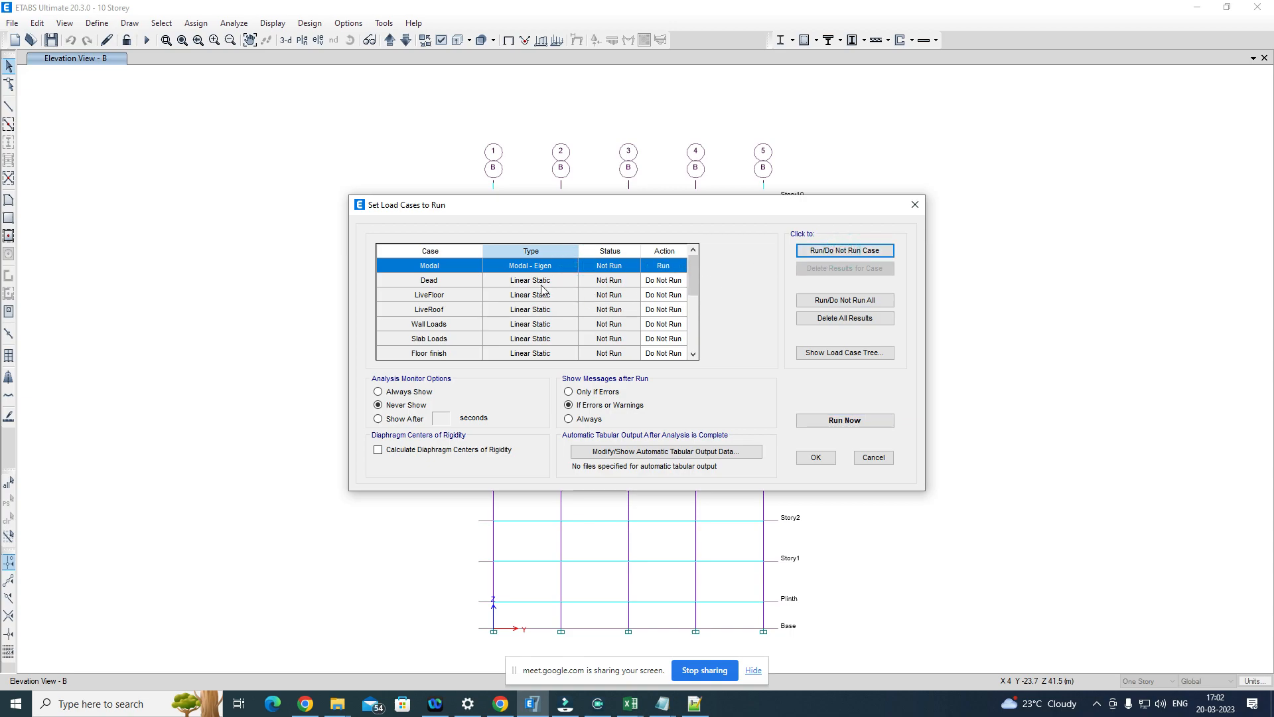
Step: Review the run list, run the modal analysis and dismiss the analysis messages
{"action": "scroll", "coordinate": [556, 306], "scroll_direction": "down", "scroll_amount": 5}
{"action": "scroll", "coordinate": [558, 307], "scroll_direction": "up", "scroll_amount": 5}
{"action": "scroll", "coordinate": [561, 311], "scroll_direction": "down", "scroll_amount": 5}
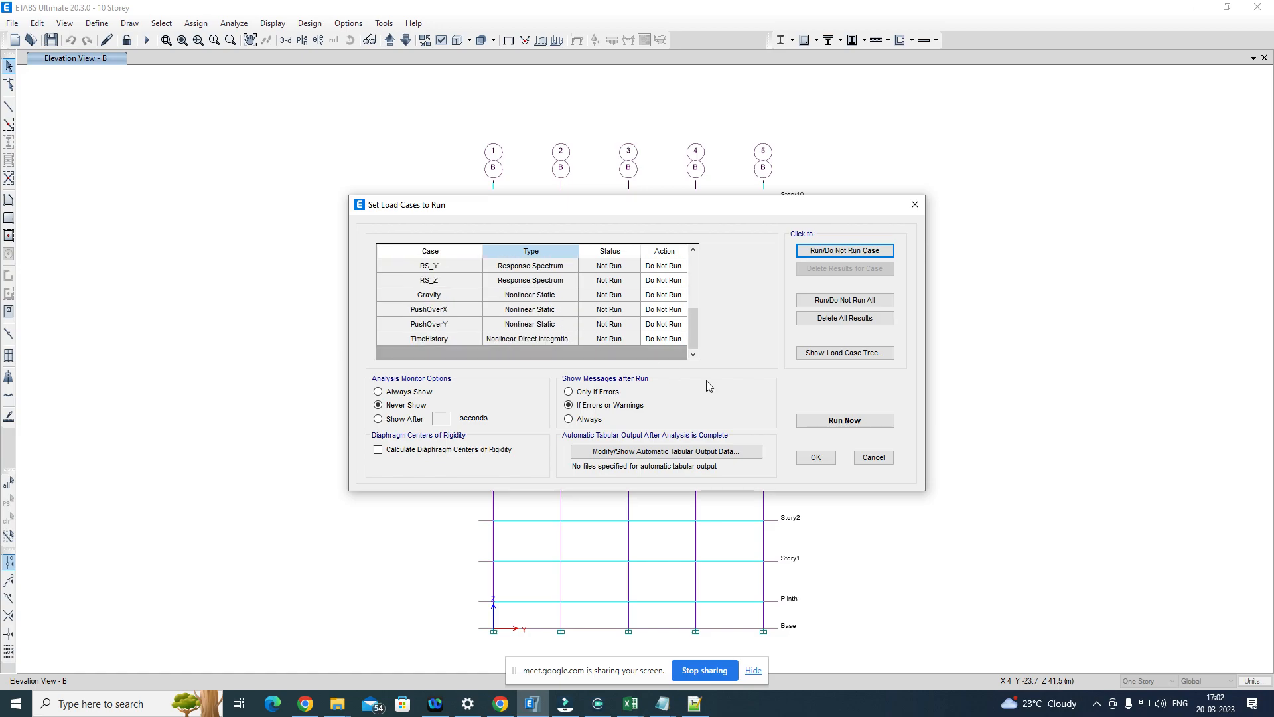
{"action": "left_click", "coordinate": [853, 421]}
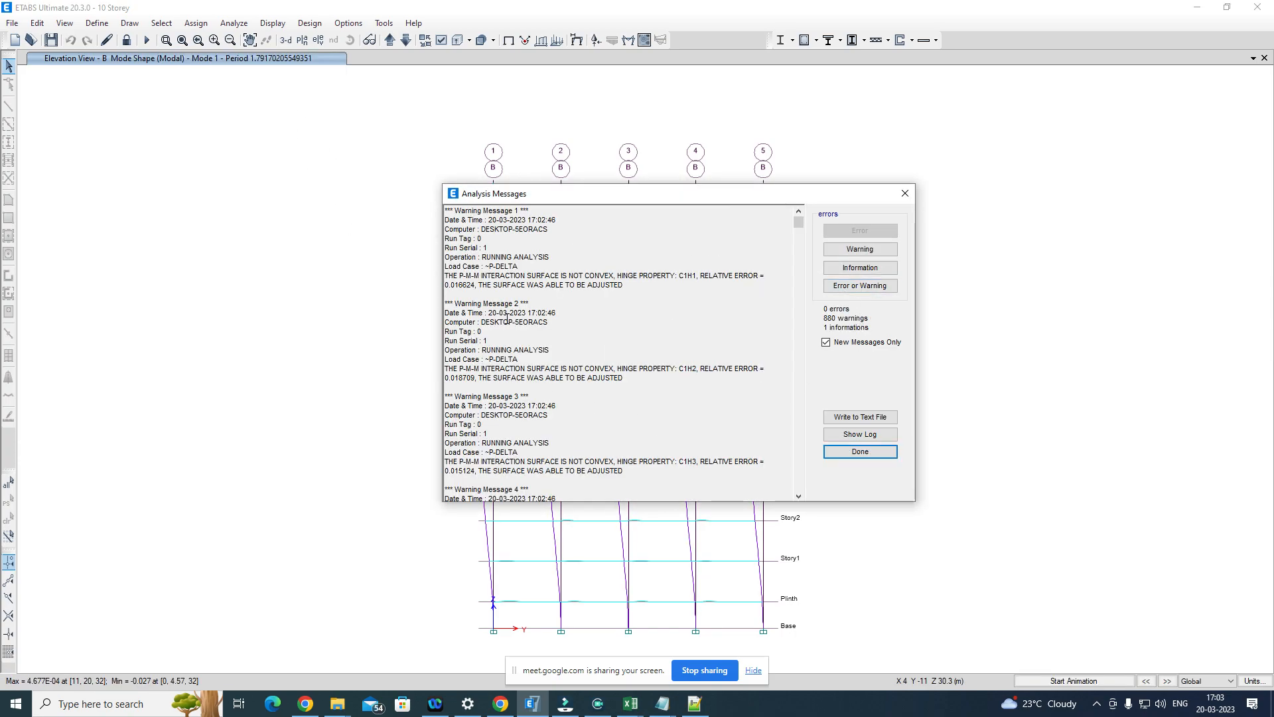
{"action": "left_click", "coordinate": [870, 453]}
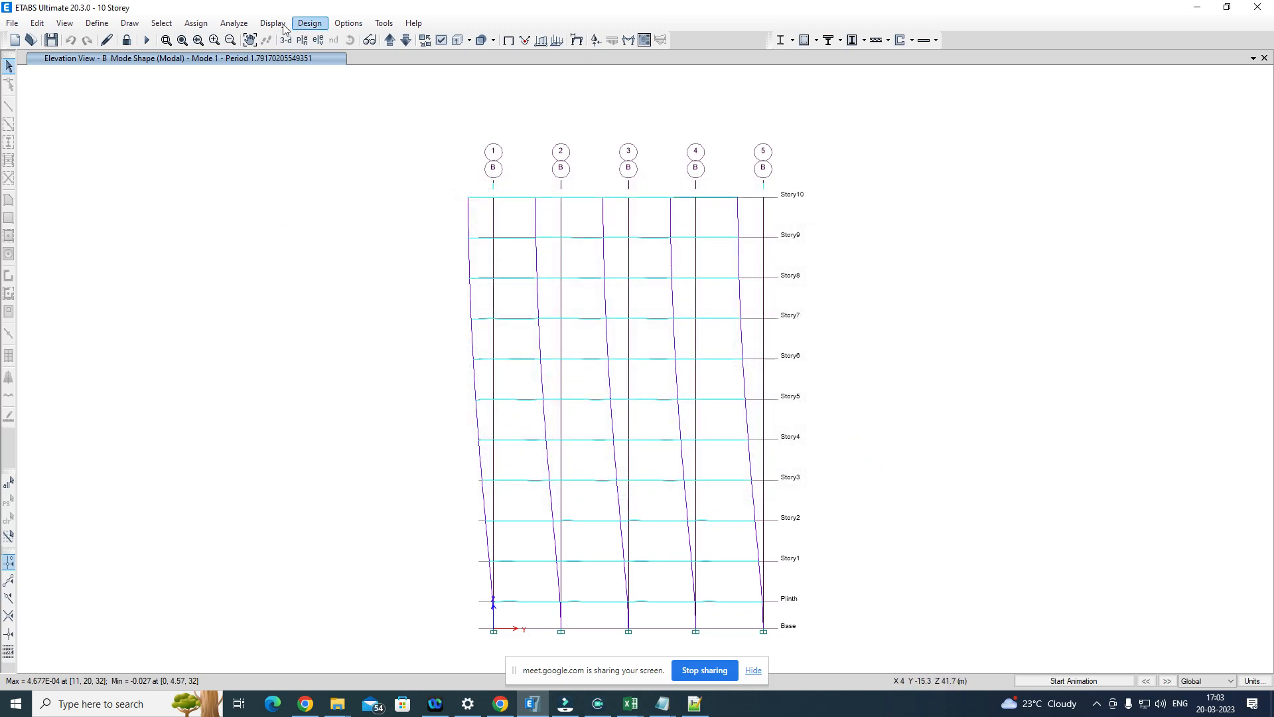
Step: Display the Modal Periods And Frequencies, Modal Participating Mass Ratios and Modal Load Participation Ratios result tables
{"action": "left_click", "coordinate": [241, 25]}
{"action": "left_click", "coordinate": [240, 24]}
{"action": "left_click", "coordinate": [277, 26]}
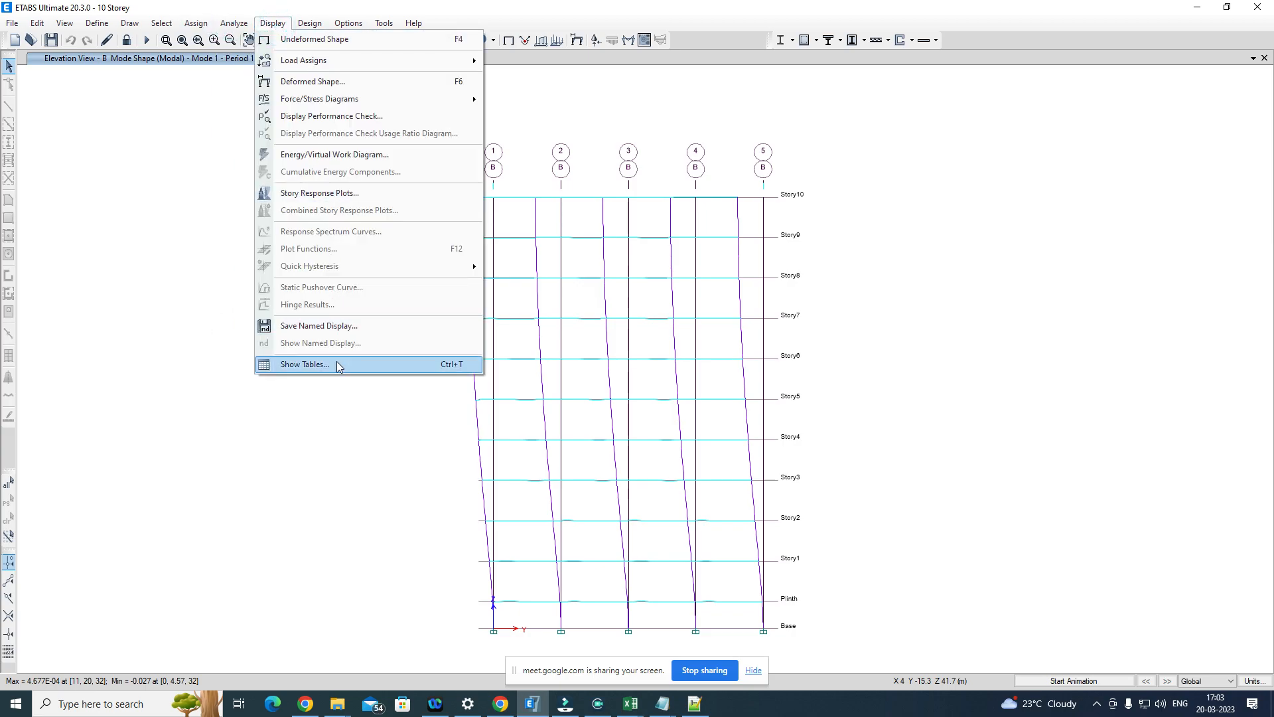
{"action": "left_click", "coordinate": [336, 361]}
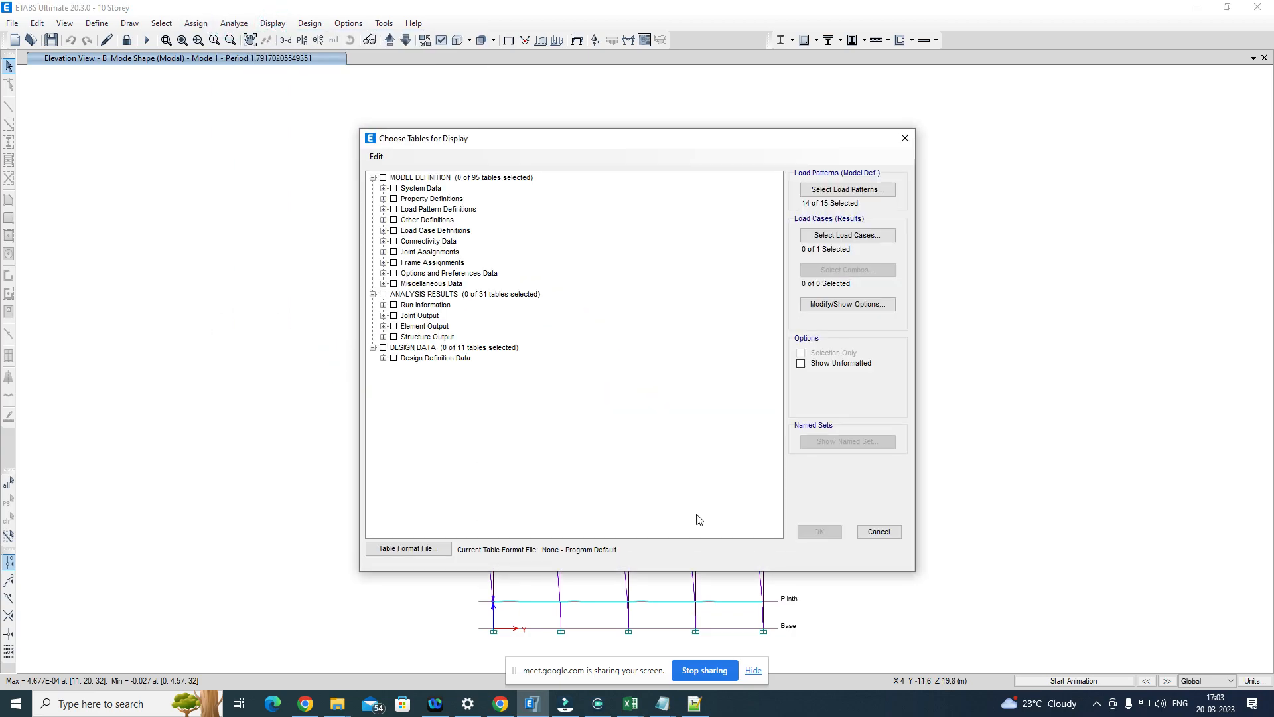
{"action": "left_click", "coordinate": [382, 336]}
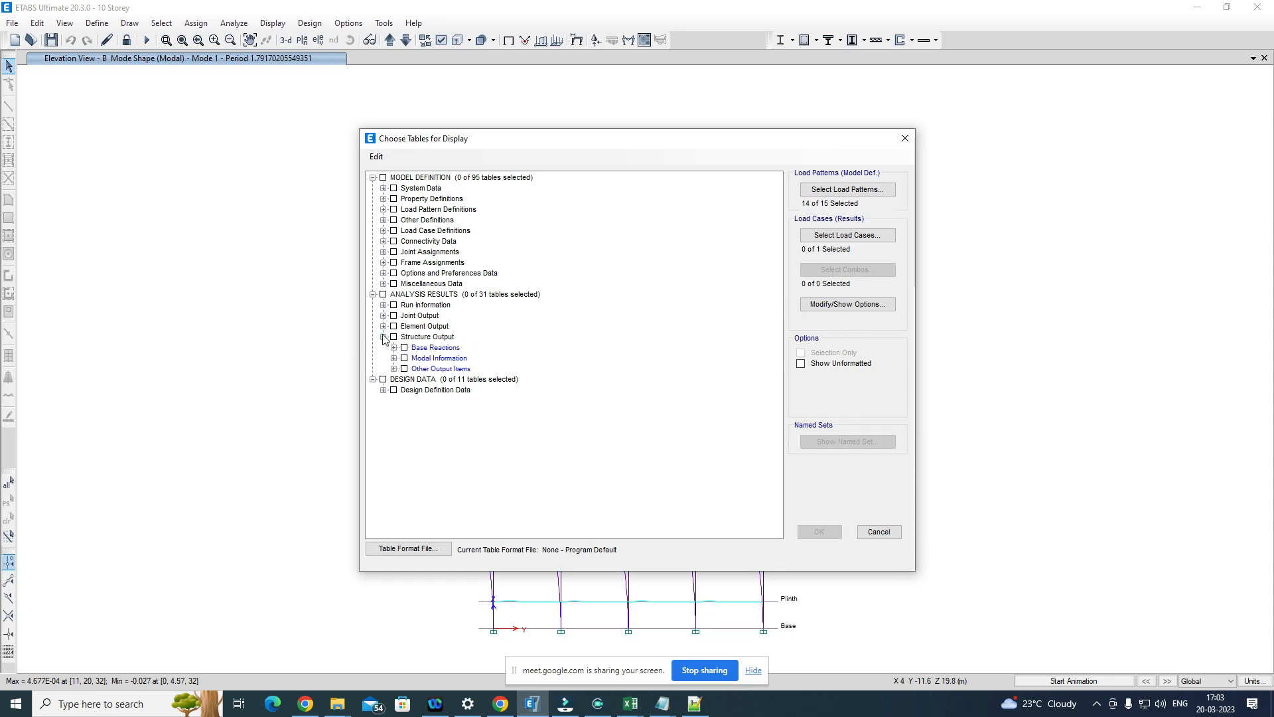
{"action": "left_click", "coordinate": [394, 347]}
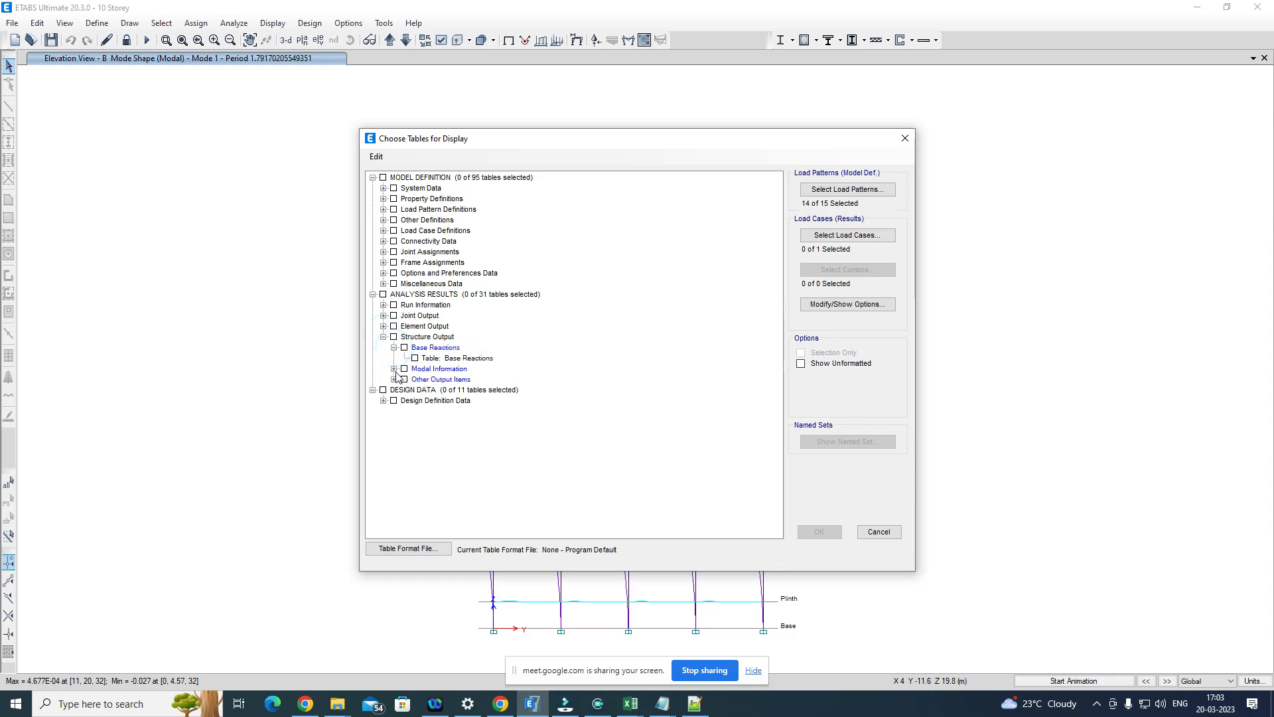
{"action": "left_click", "coordinate": [393, 368]}
{"action": "left_click", "coordinate": [414, 378]}
{"action": "left_click", "coordinate": [416, 390]}
{"action": "left_click", "coordinate": [414, 390]}
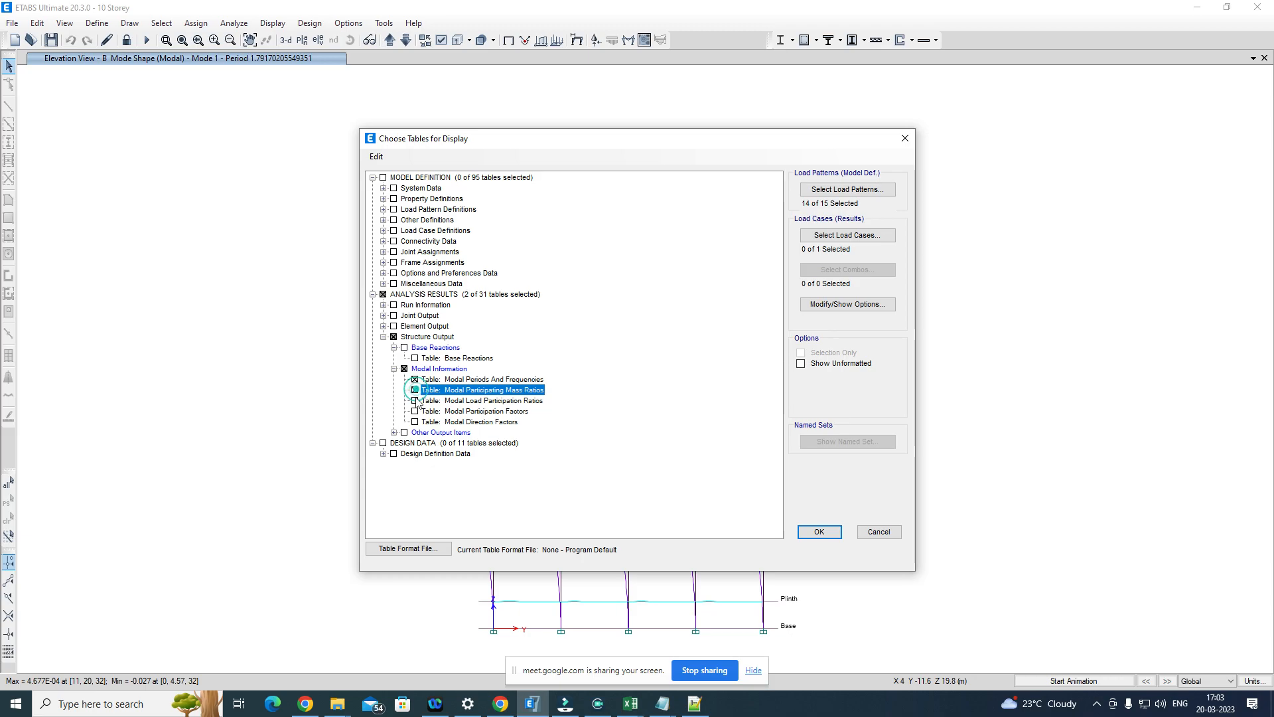
{"action": "left_click", "coordinate": [414, 401]}
{"action": "left_click", "coordinate": [825, 531]}
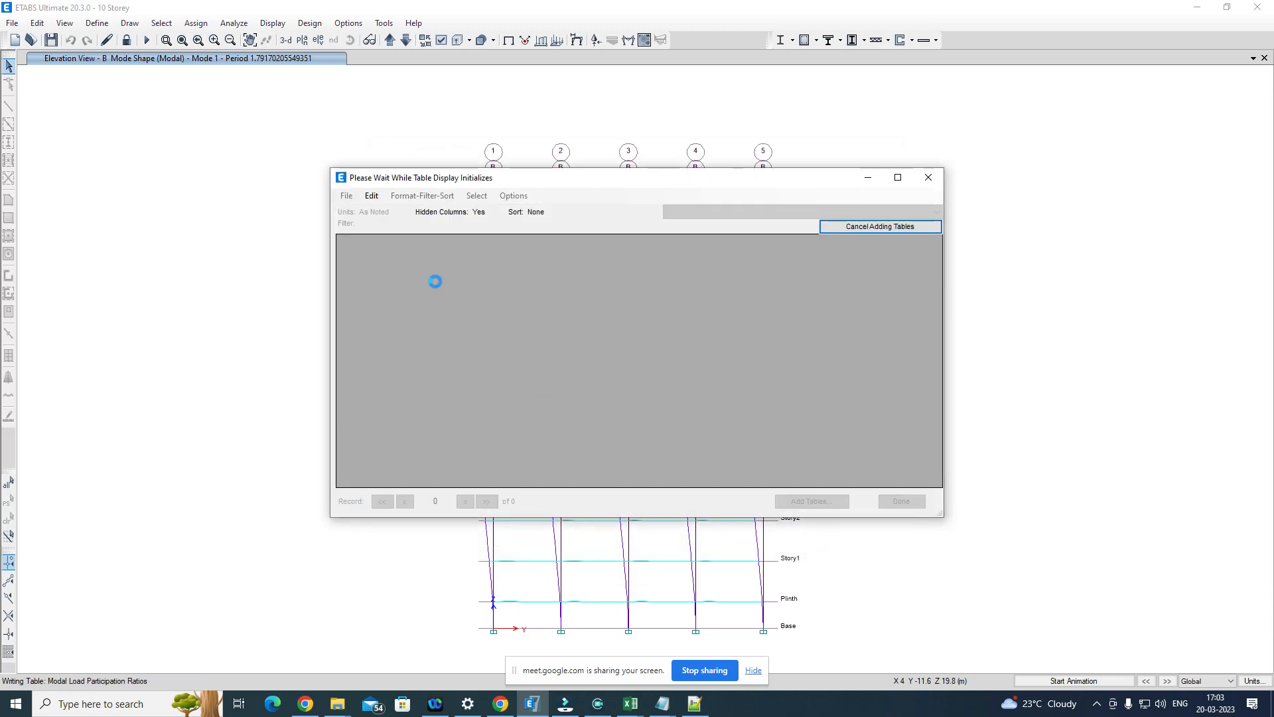
Step: Examine the modal periods and the UX and UY ratios in the Modal Participating Mass Ratios table, and close it
{"action": "left_click", "coordinate": [744, 211]}
{"action": "left_click", "coordinate": [733, 234]}
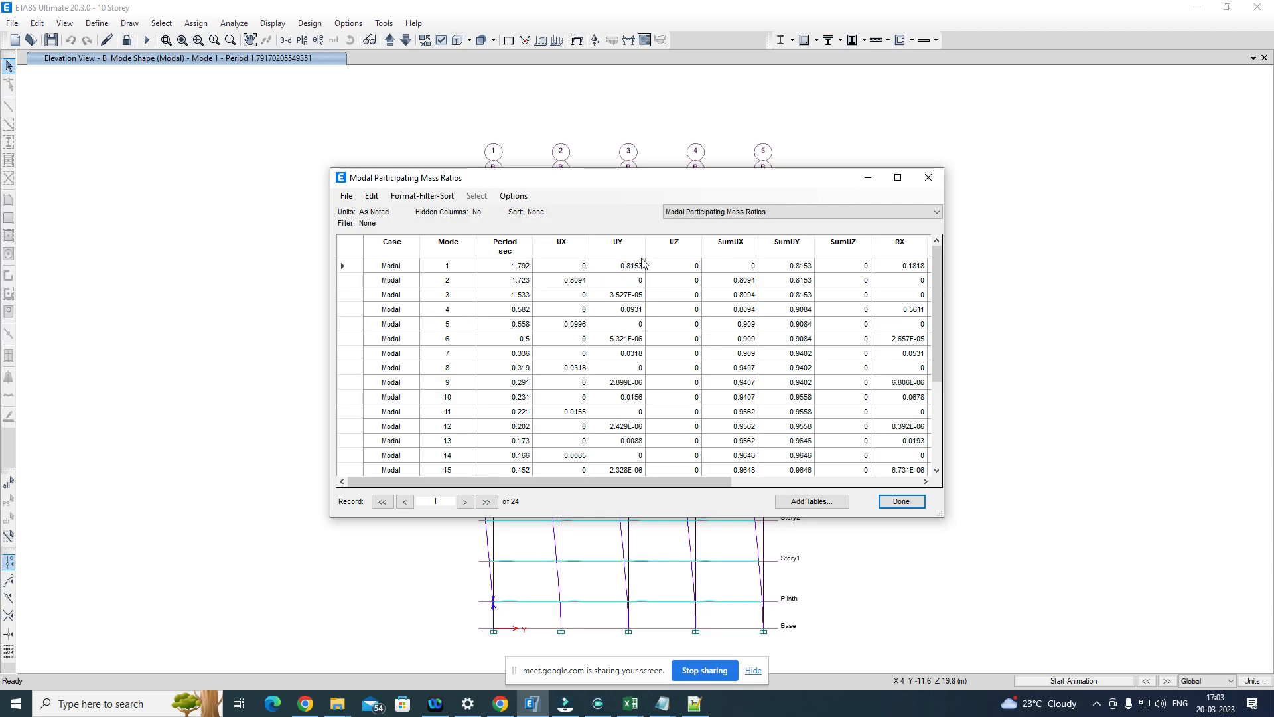
{"action": "left_click", "coordinate": [618, 266]}
{"action": "left_click", "coordinate": [640, 265]}
{"action": "left_click", "coordinate": [574, 266]}
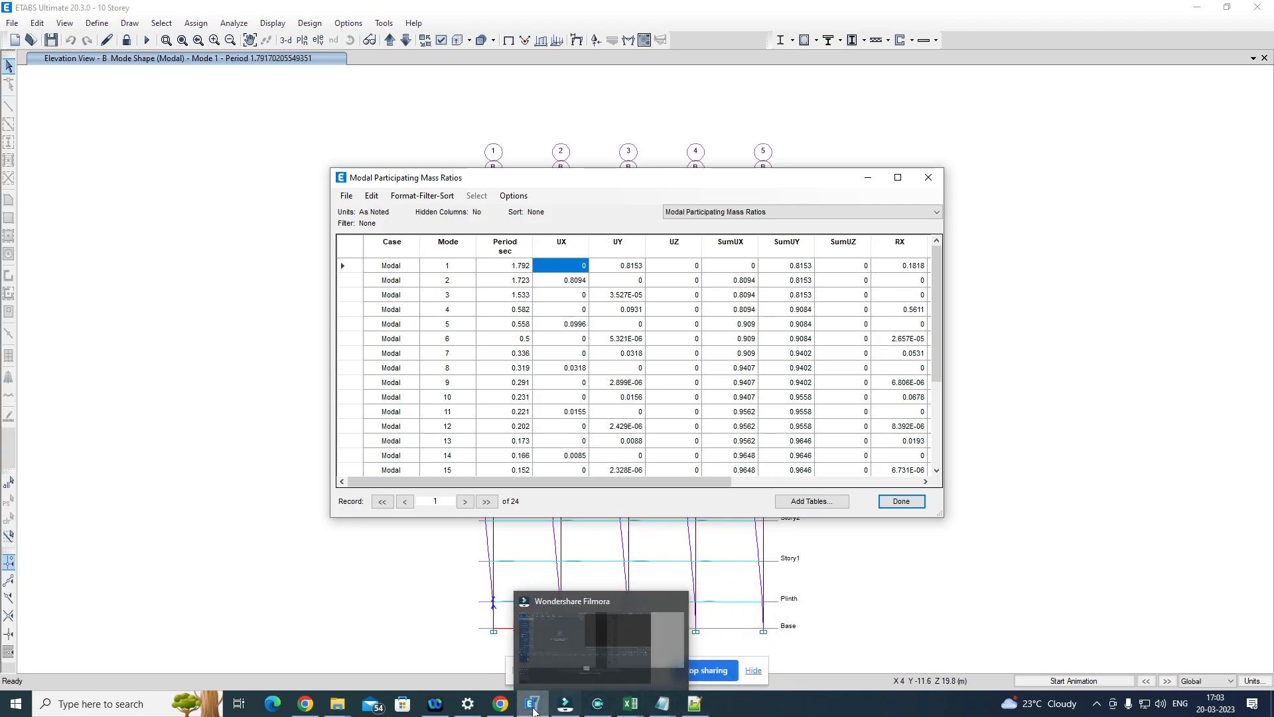
{"action": "mouse_move", "coordinate": [533, 710]}
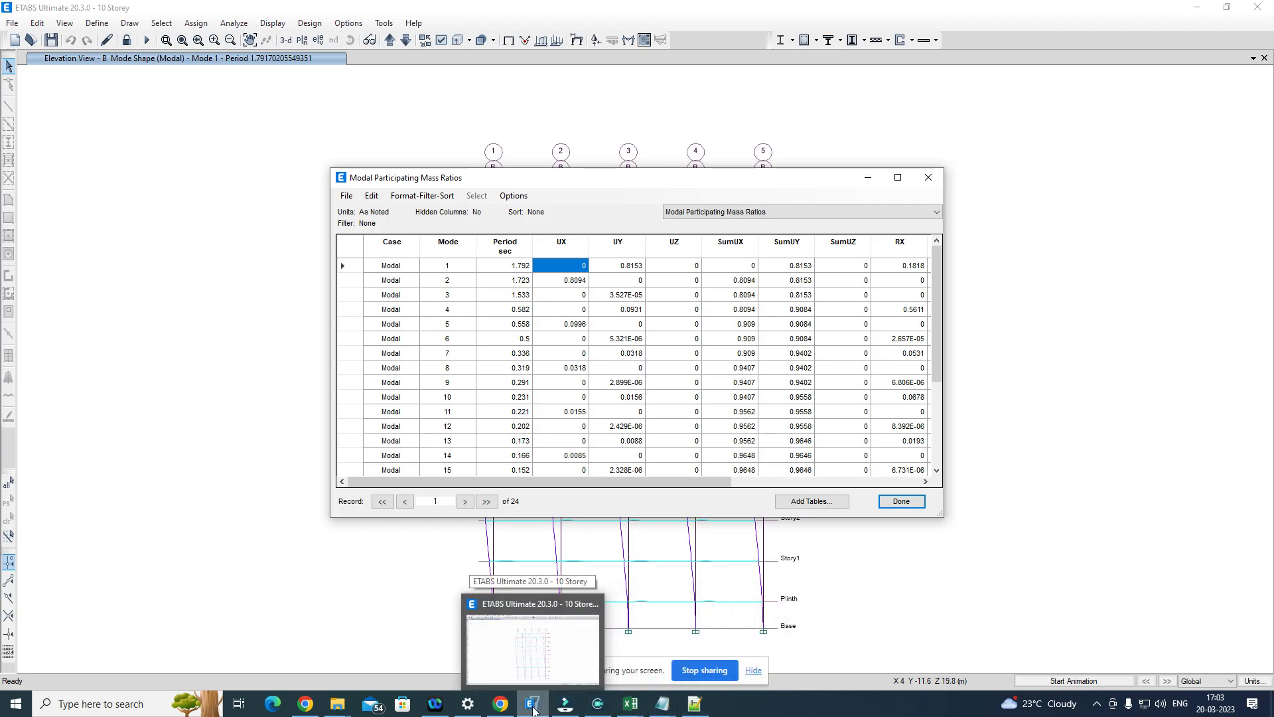
{"action": "left_click", "coordinate": [902, 501]}
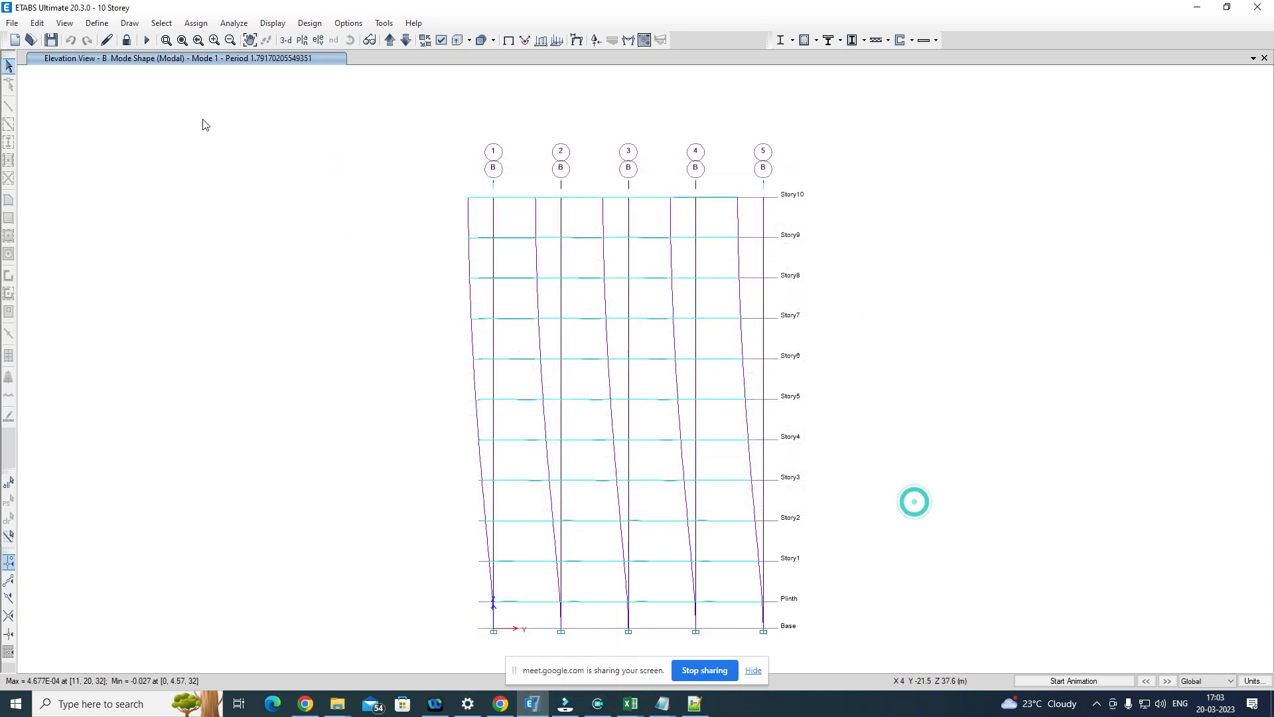
Step: Review the TimeHistory load case's definition and close the load case dialogs without changes
{"action": "left_click", "coordinate": [106, 24]}
{"action": "left_click", "coordinate": [172, 340]}
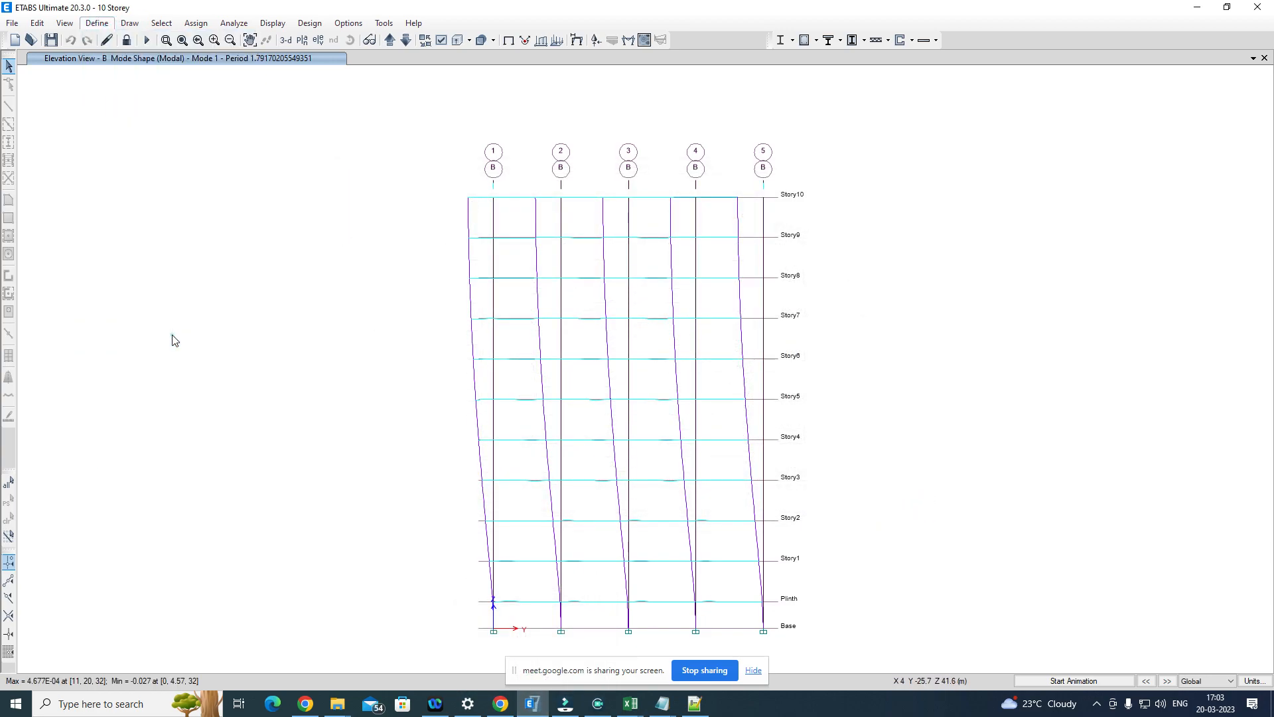
{"action": "scroll", "coordinate": [530, 377], "scroll_direction": "down", "scroll_amount": 3}
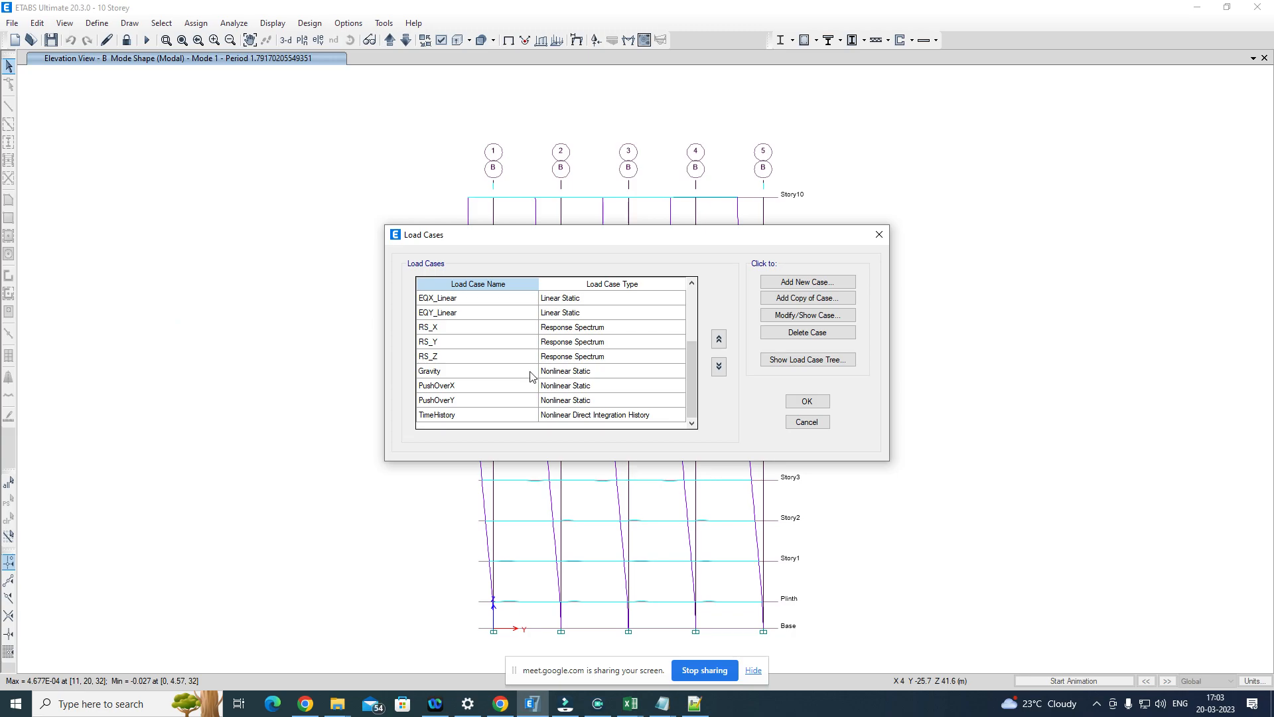
{"action": "left_click", "coordinate": [476, 416]}
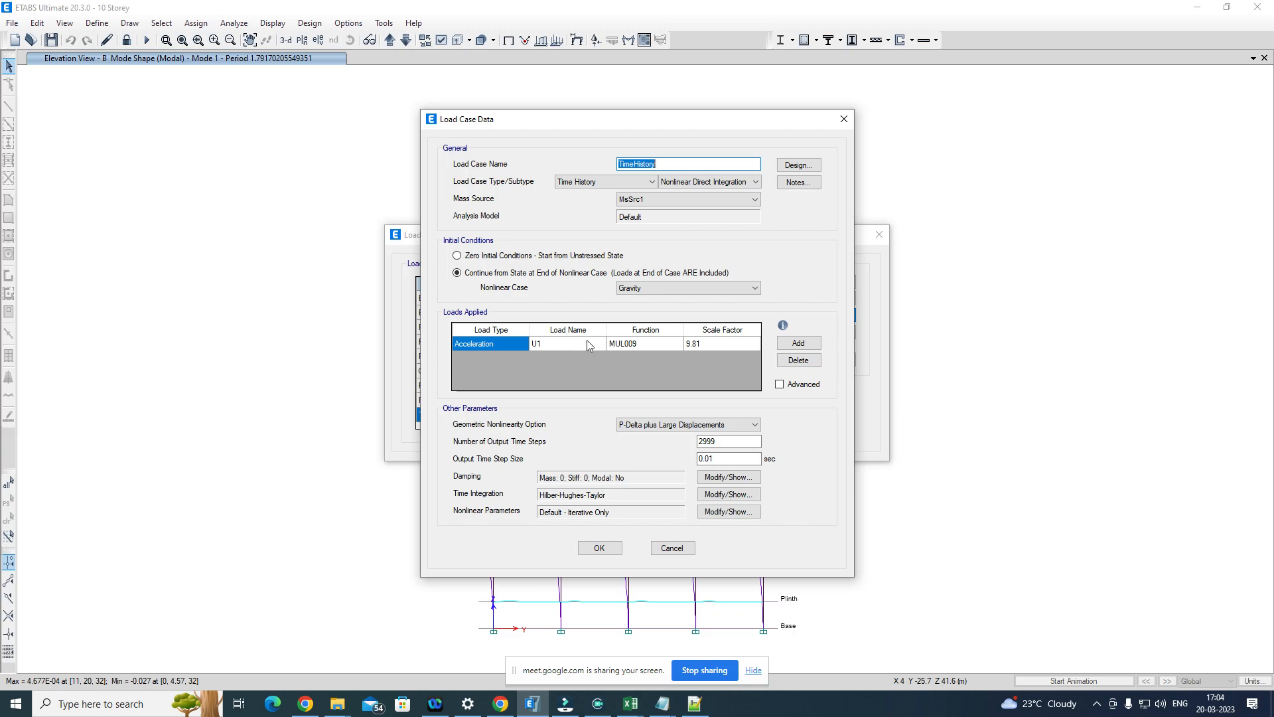
{"action": "left_click", "coordinate": [850, 120]}
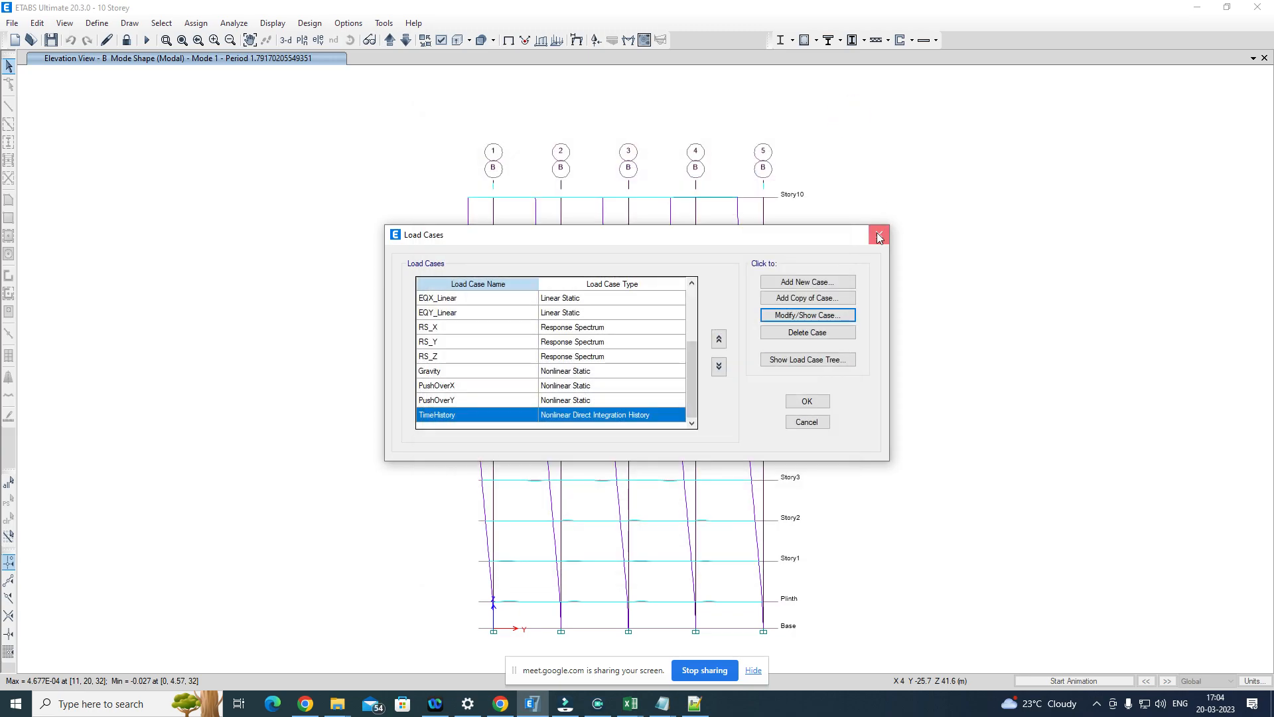
{"action": "left_click", "coordinate": [879, 234]}
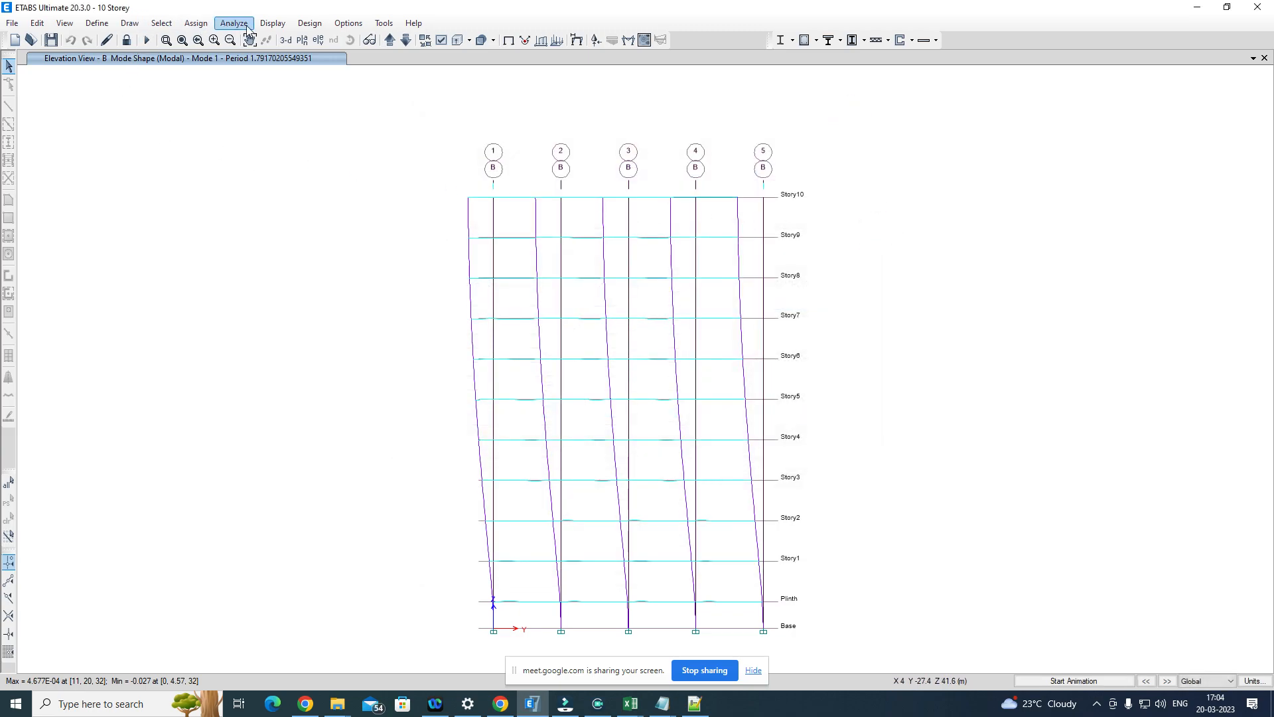
Step: Display the modal result tables again and choose the Modal Participating Mass Ratios table
{"action": "left_click", "coordinate": [272, 23]}
{"action": "left_click", "coordinate": [348, 364]}
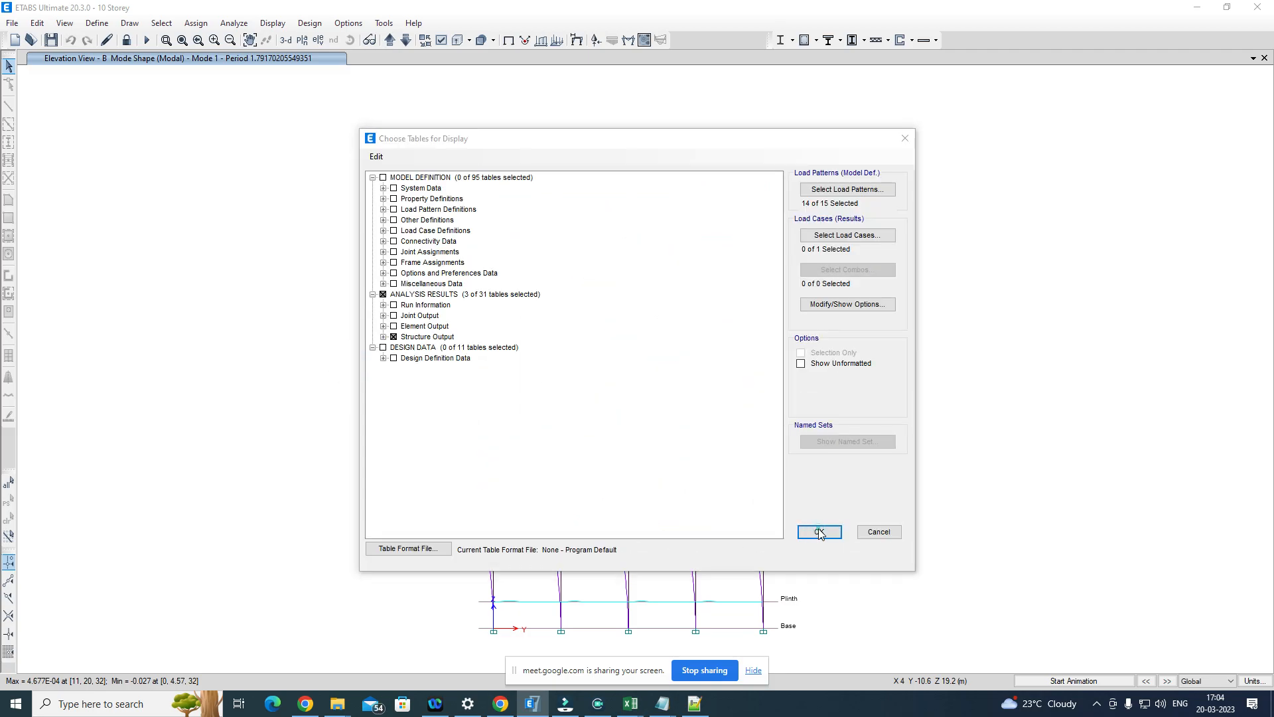
{"action": "left_click", "coordinate": [819, 532]}
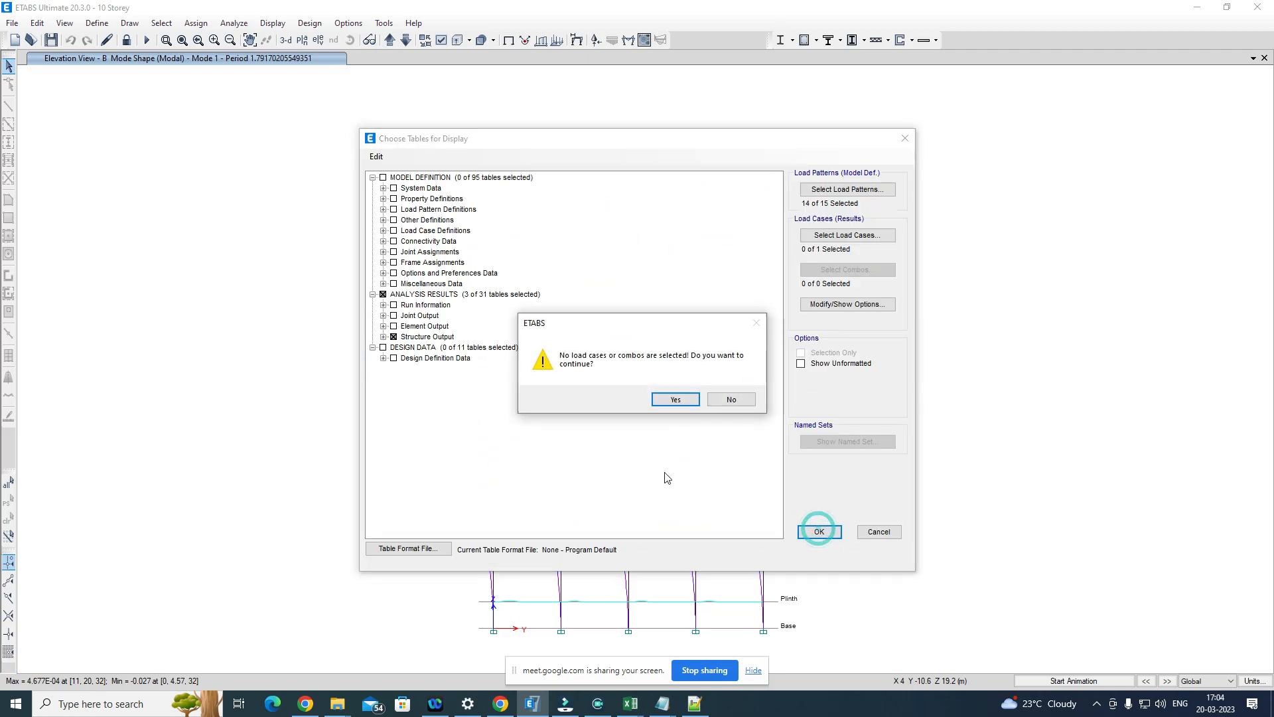
{"action": "left_click", "coordinate": [677, 400]}
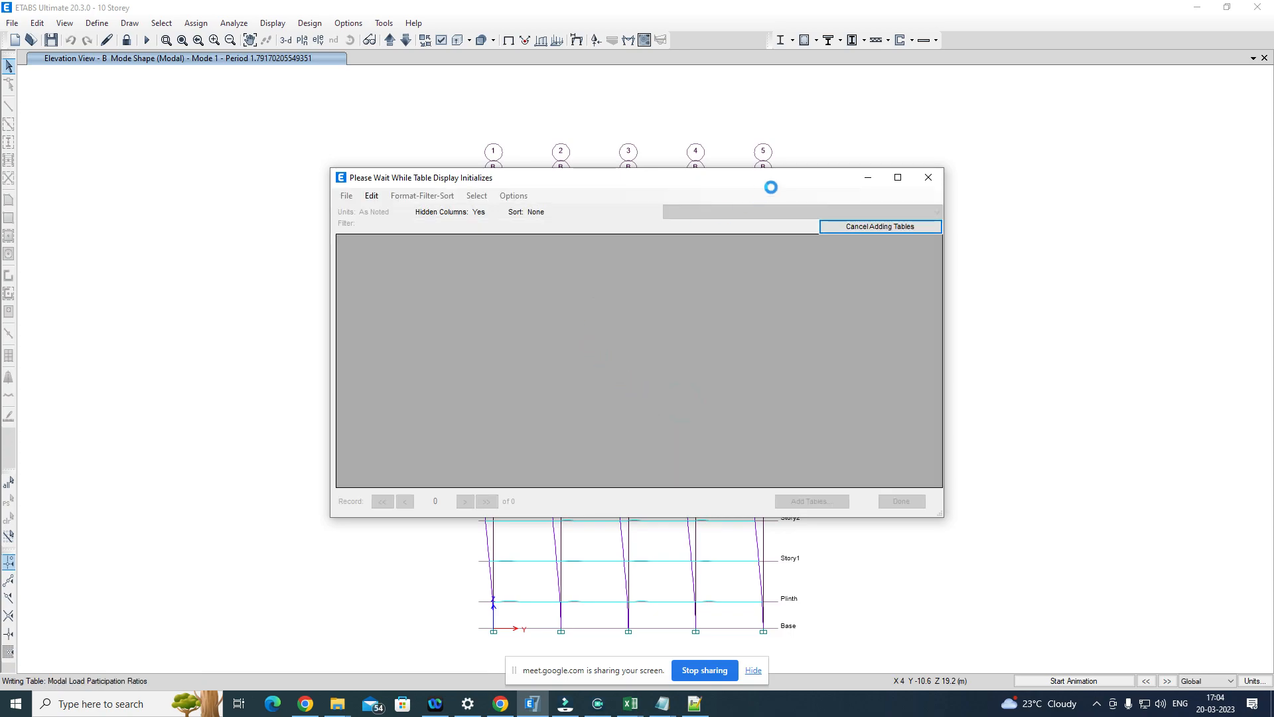
{"action": "left_click", "coordinate": [778, 211]}
{"action": "left_click", "coordinate": [730, 234]}
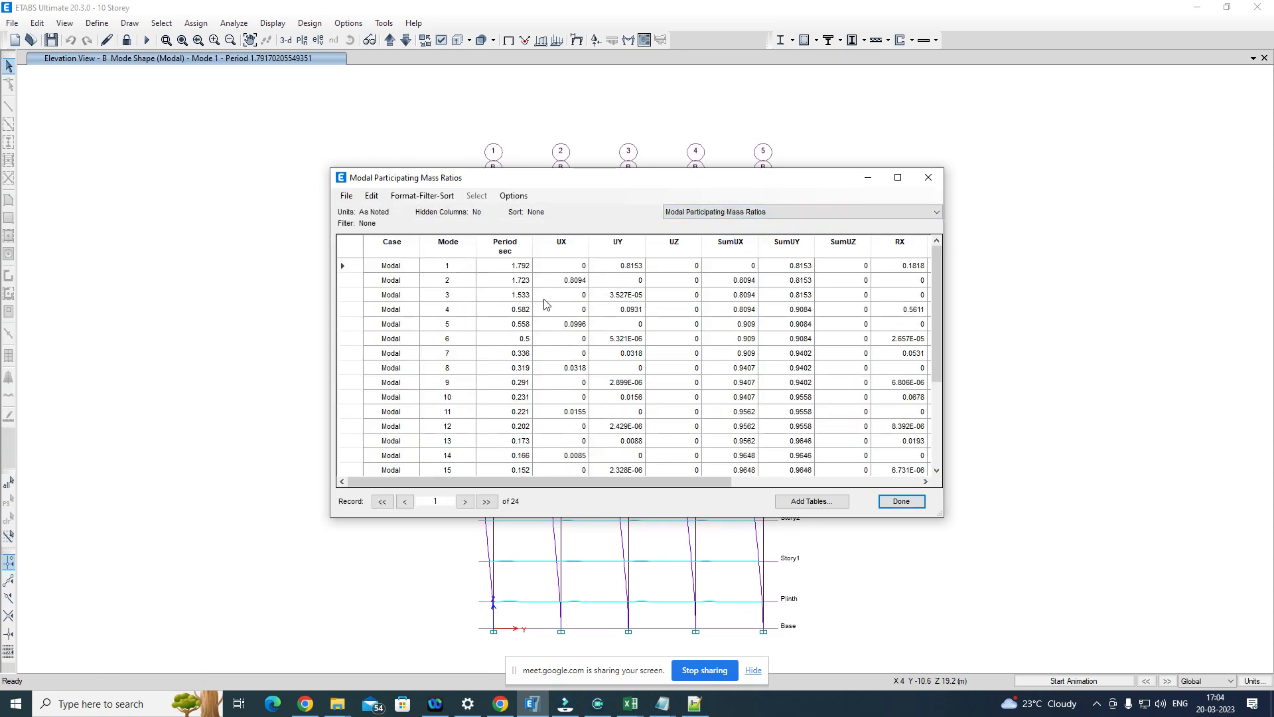
Step: Examine the UX mass participation ratios and periods of modes 2 and 5
{"action": "left_click", "coordinate": [569, 281]}
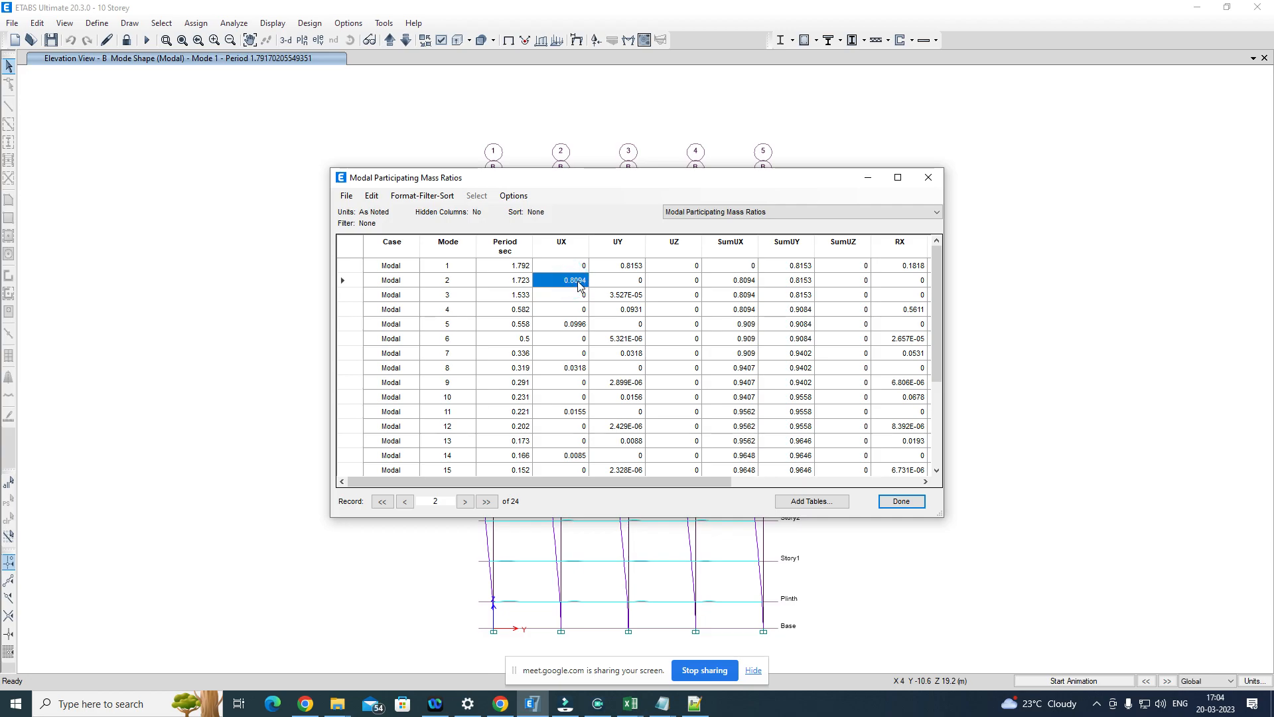
{"action": "left_click", "coordinate": [517, 284]}
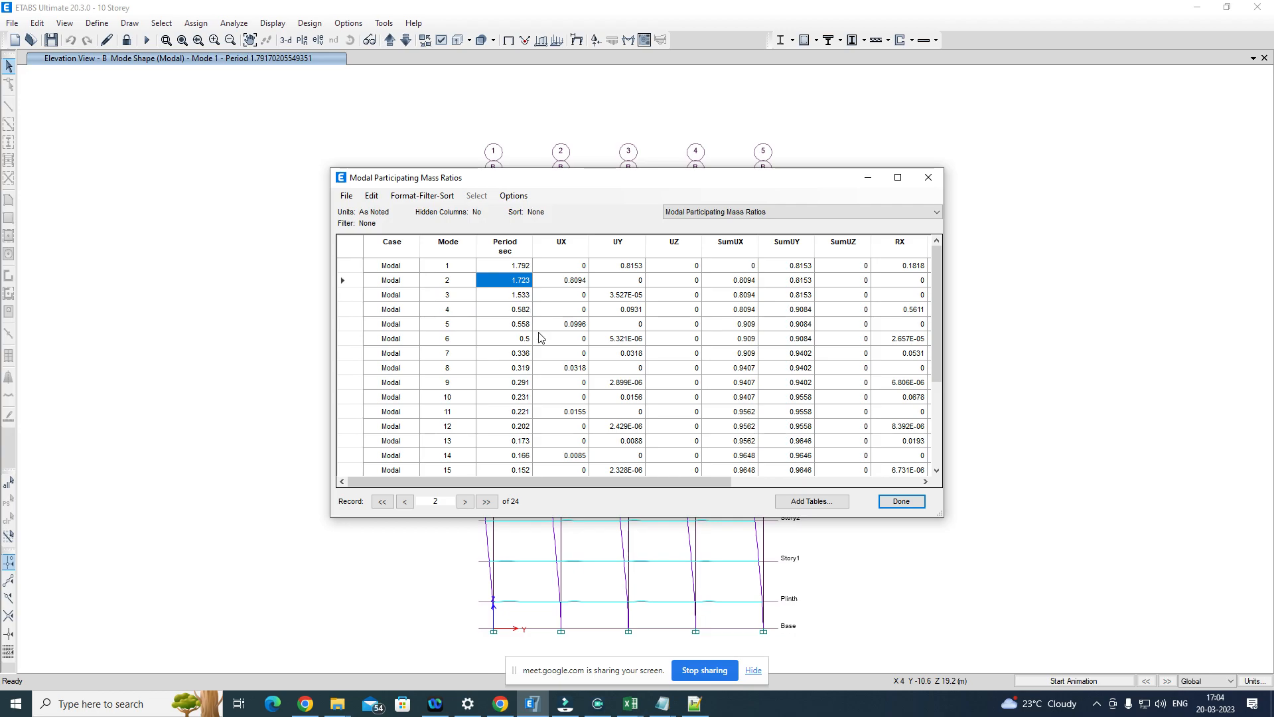
{"action": "scroll", "coordinate": [523, 447], "scroll_direction": "down", "scroll_amount": 3}
{"action": "scroll", "coordinate": [531, 430], "scroll_direction": "up", "scroll_amount": 3}
{"action": "left_click", "coordinate": [574, 284]}
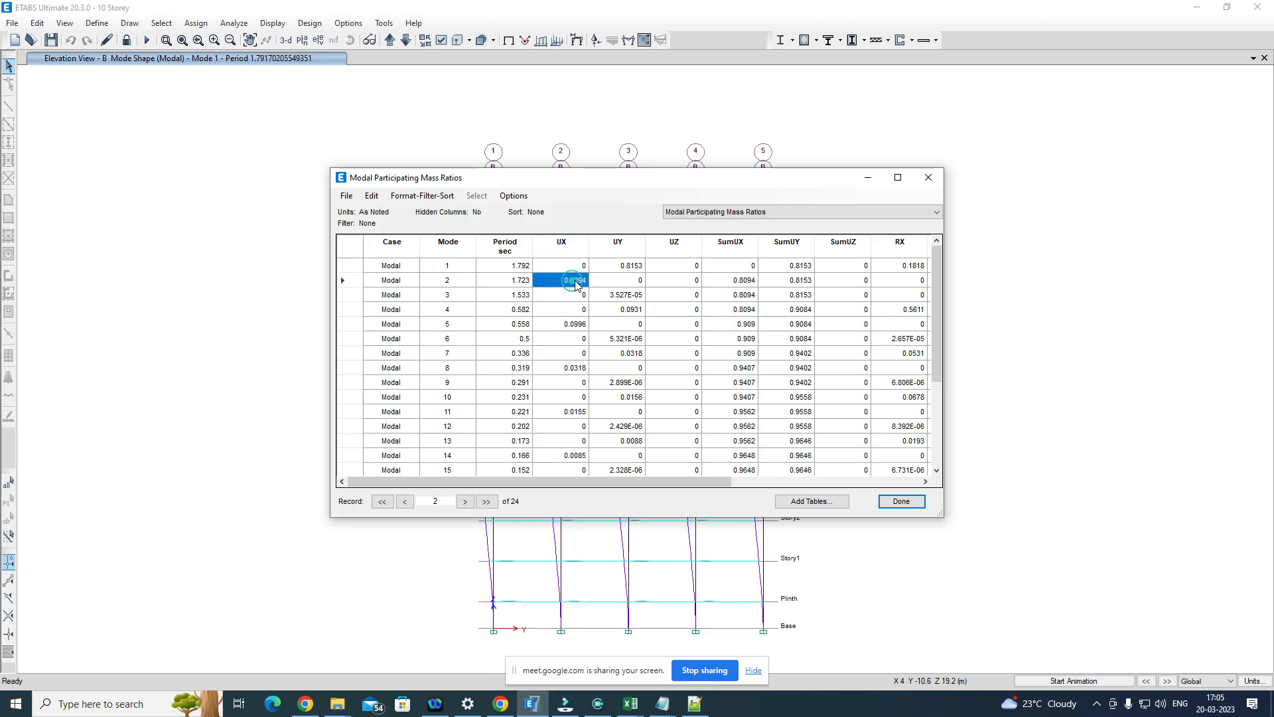
{"action": "left_click", "coordinate": [578, 328]}
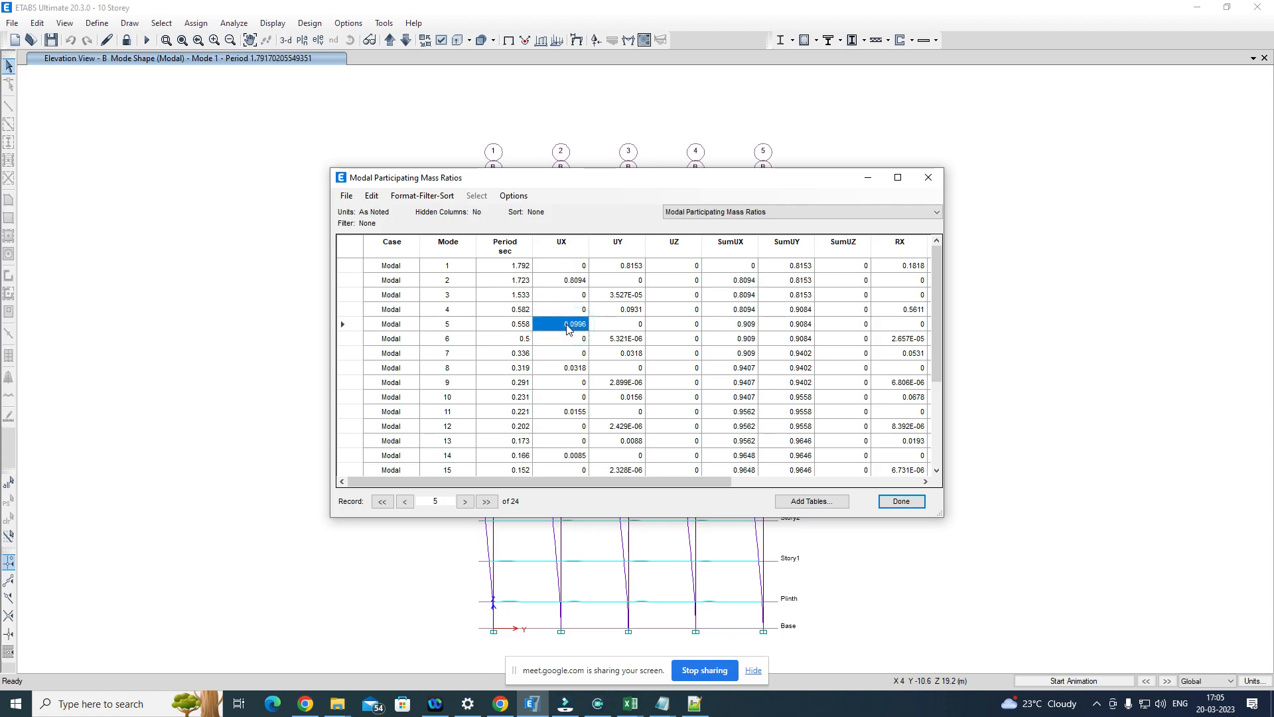
{"action": "left_click", "coordinate": [521, 328]}
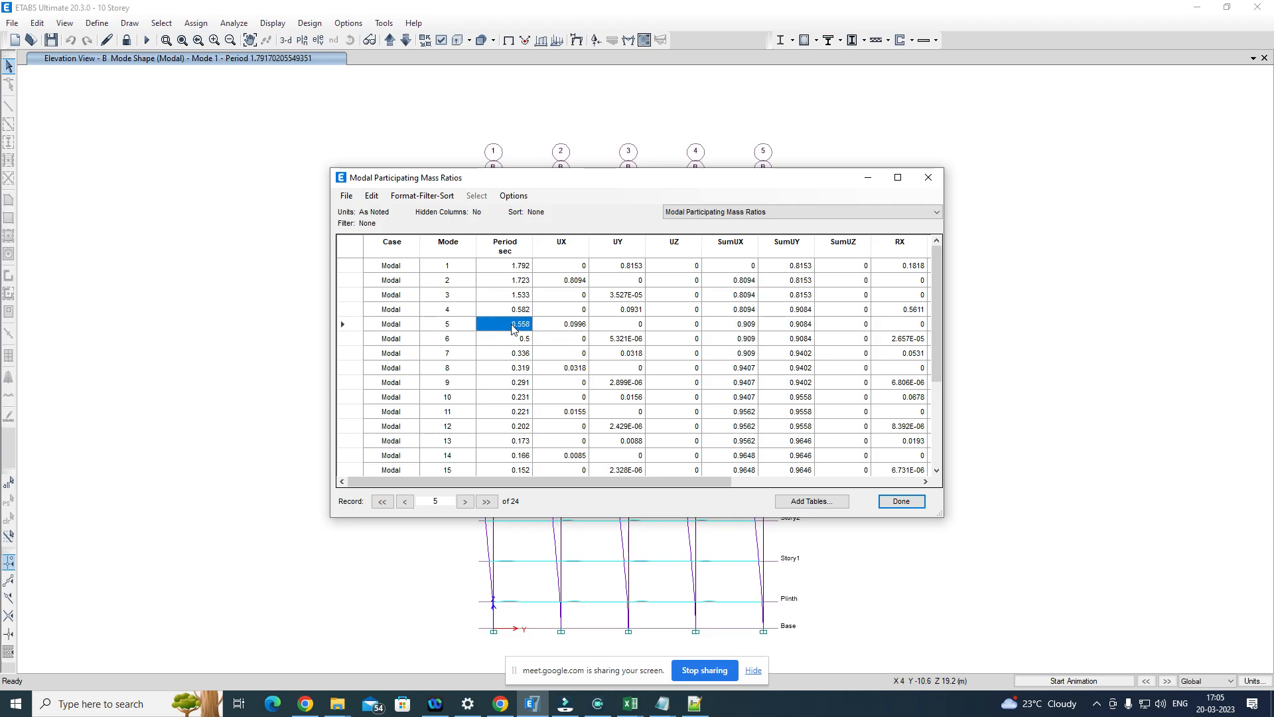
{"action": "left_click", "coordinate": [563, 327]}
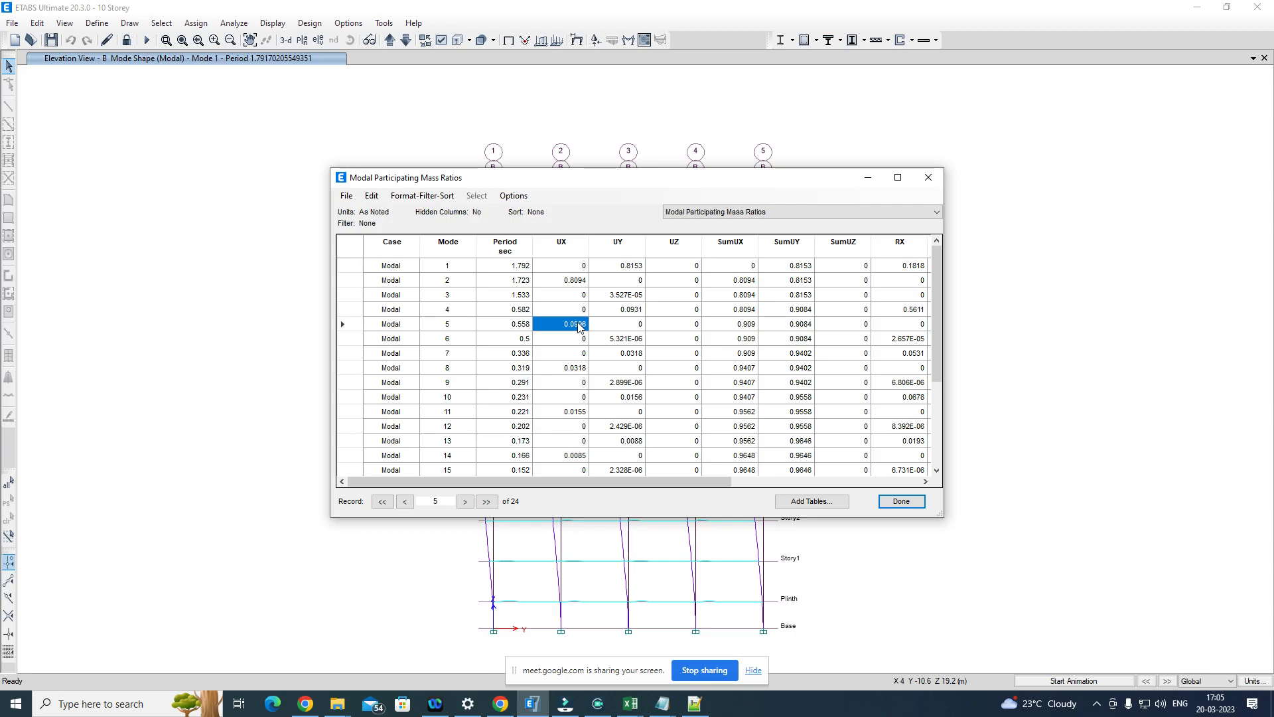
{"action": "left_click", "coordinate": [523, 325]}
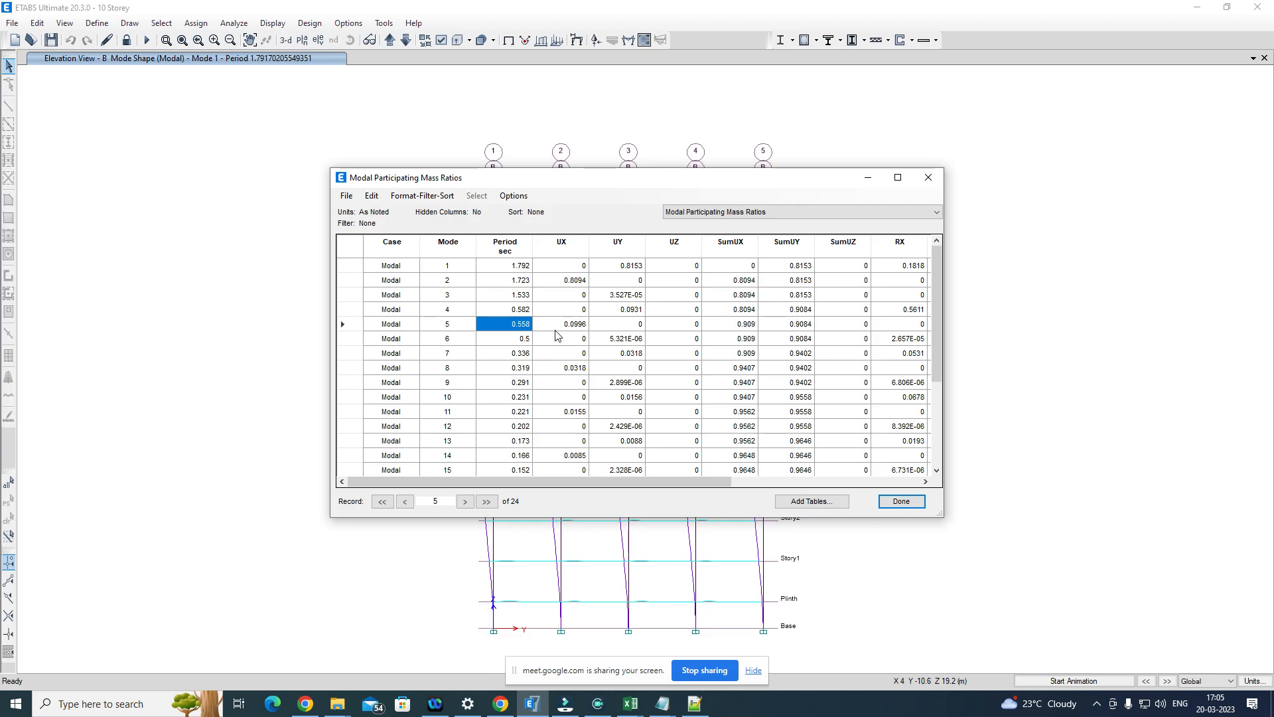
Step: Compare mode 8's period and UX ratio with those of modes 5 and 2, and close the table
{"action": "left_click", "coordinate": [520, 369]}
{"action": "left_click", "coordinate": [567, 372]}
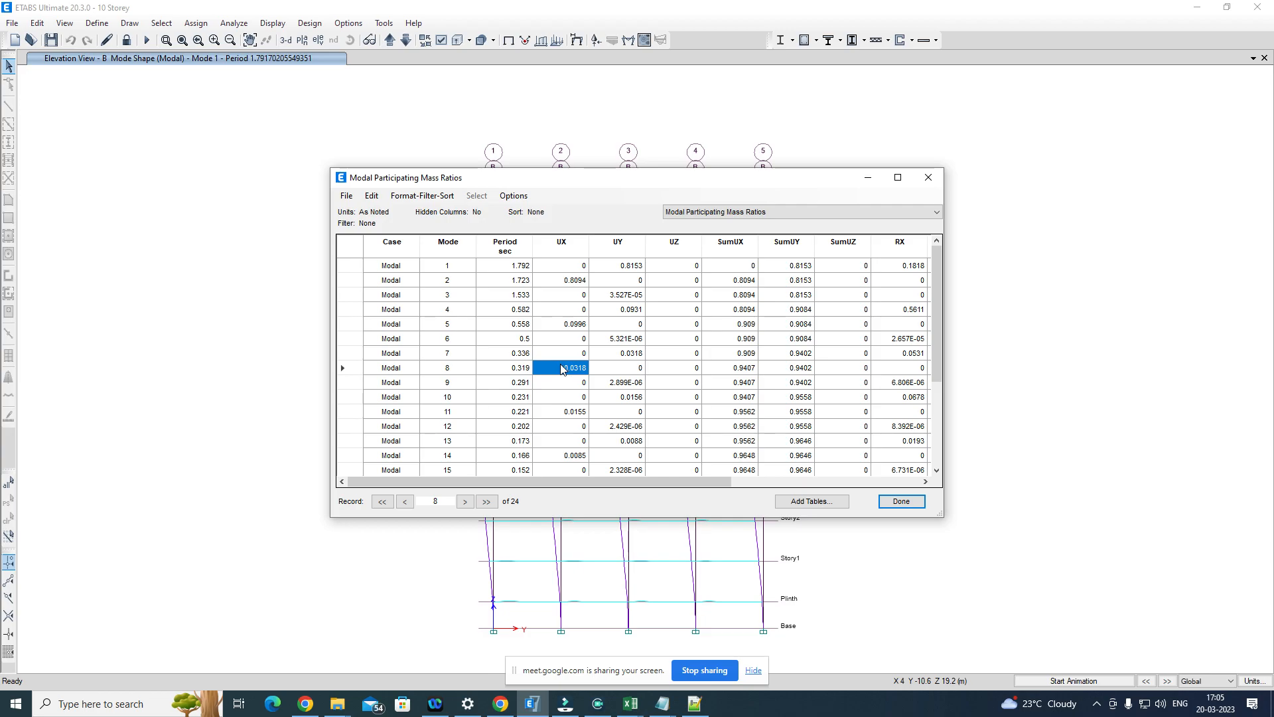
{"action": "left_click", "coordinate": [523, 372]}
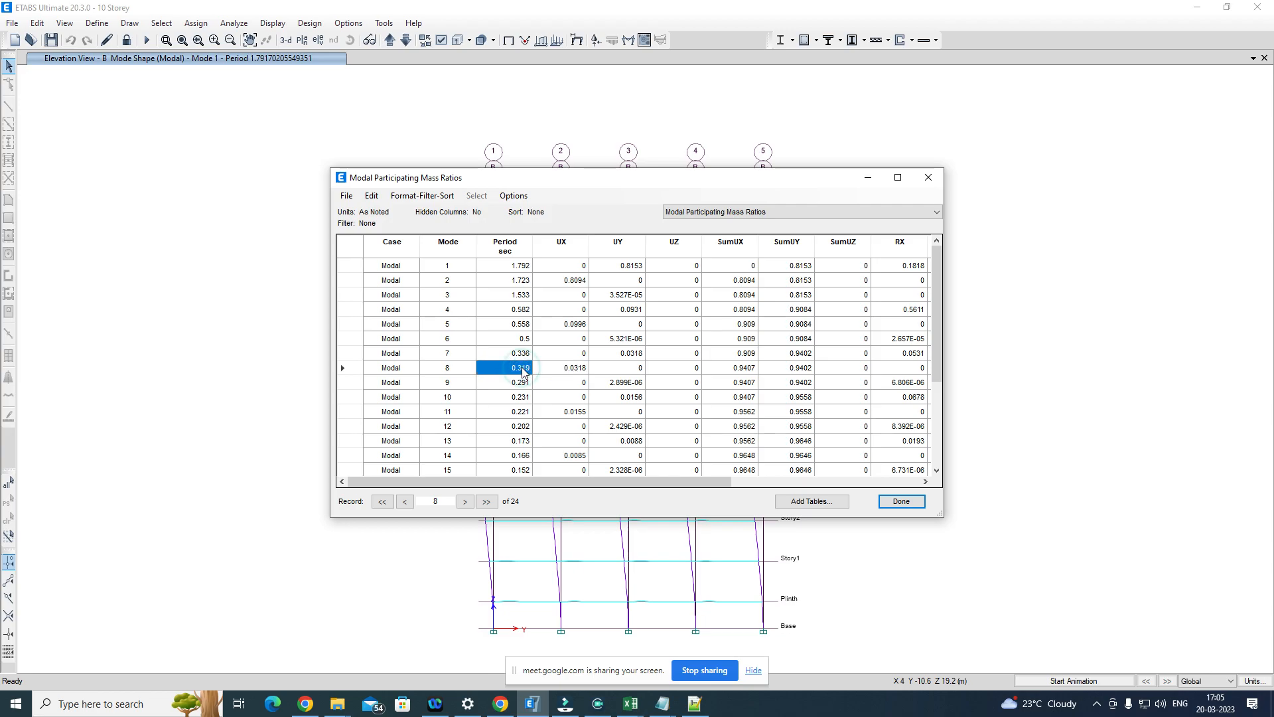
{"action": "left_click", "coordinate": [522, 326]}
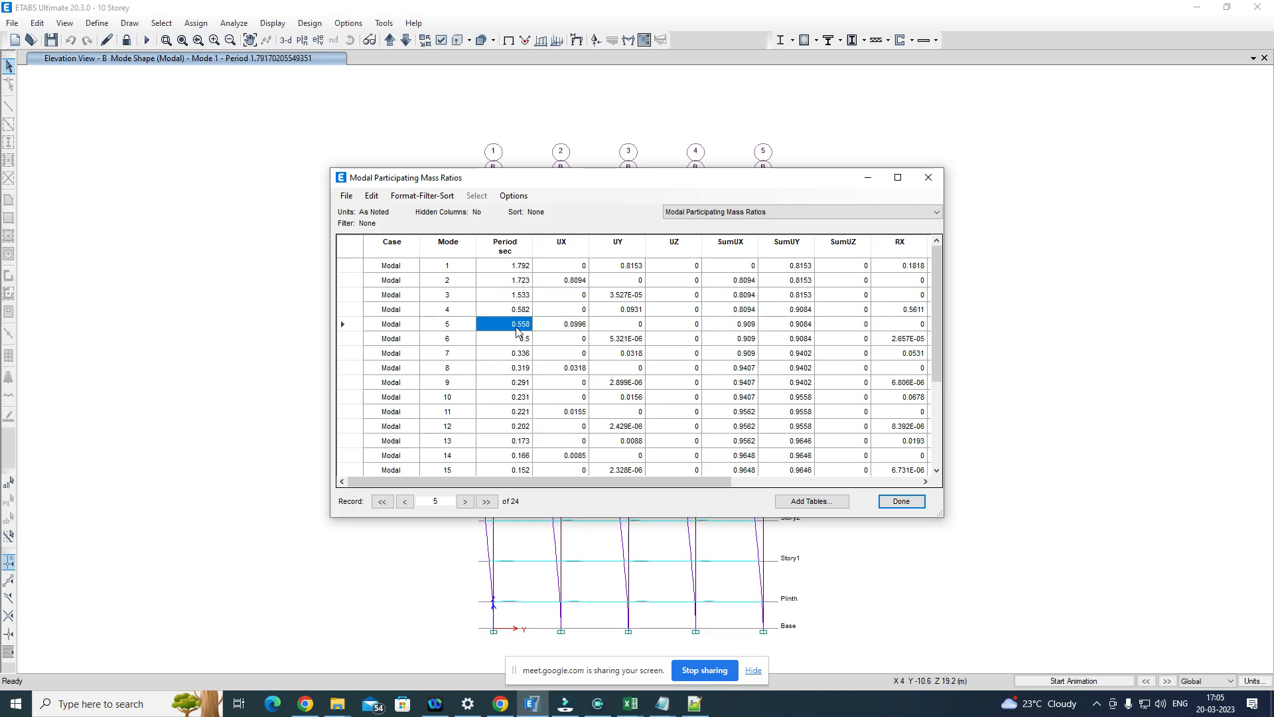
{"action": "left_click", "coordinate": [453, 327]}
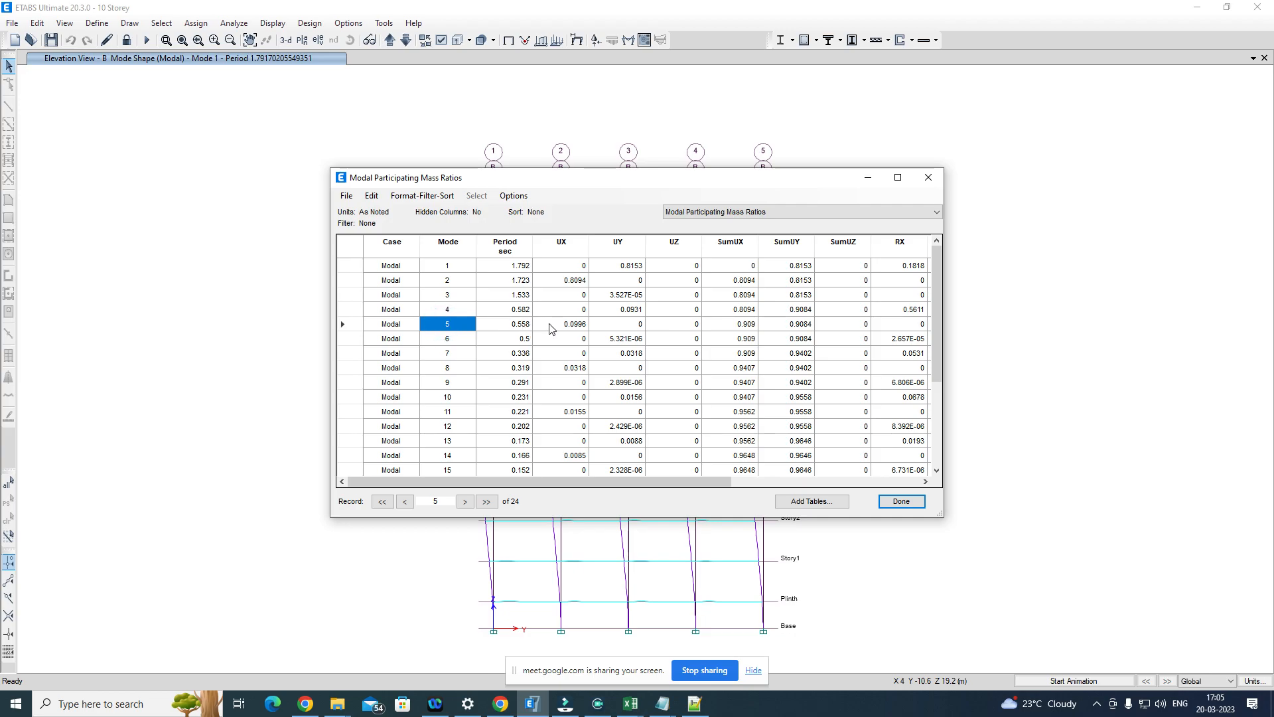
{"action": "left_click", "coordinate": [585, 327]}
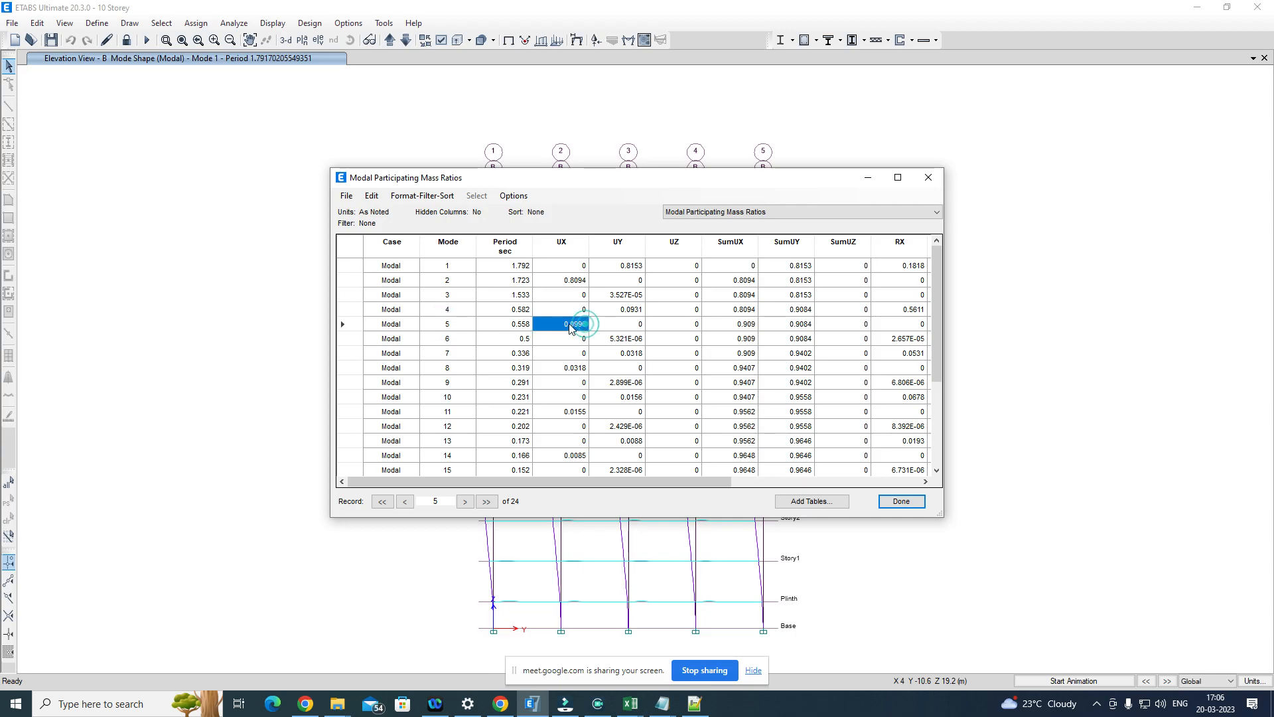
{"action": "left_click", "coordinate": [443, 281]}
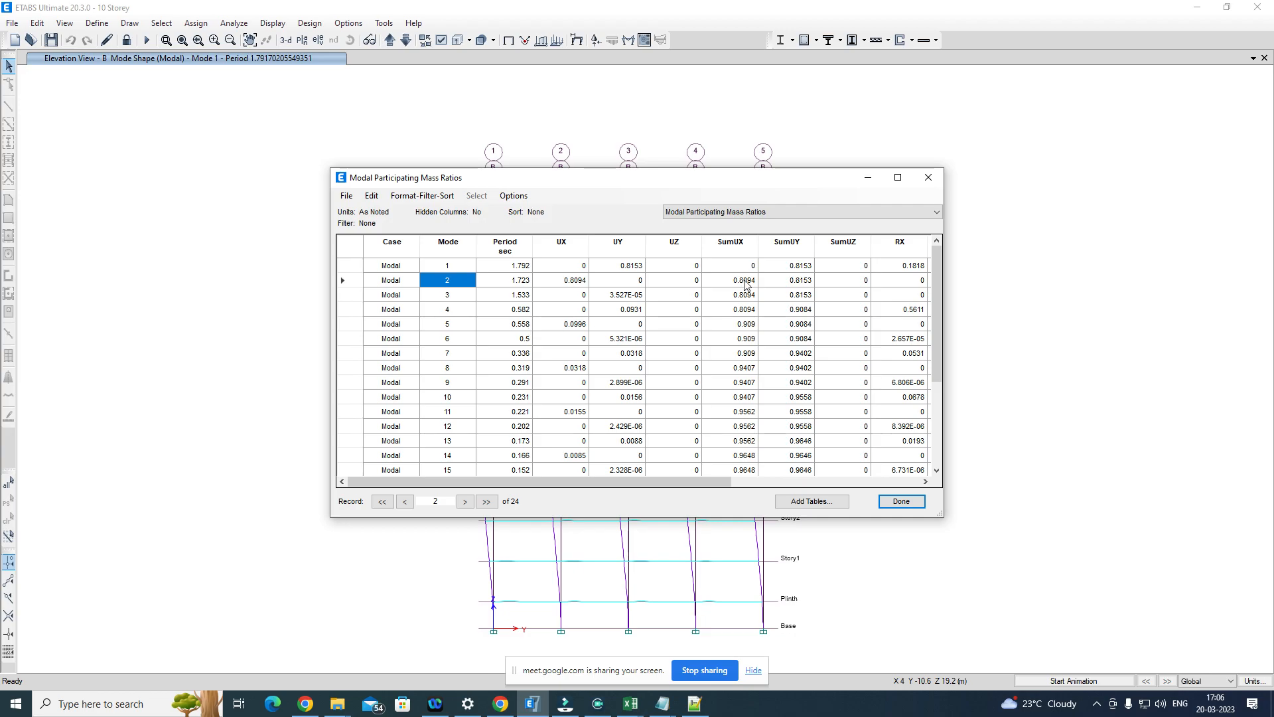
{"action": "left_click", "coordinate": [901, 502]}
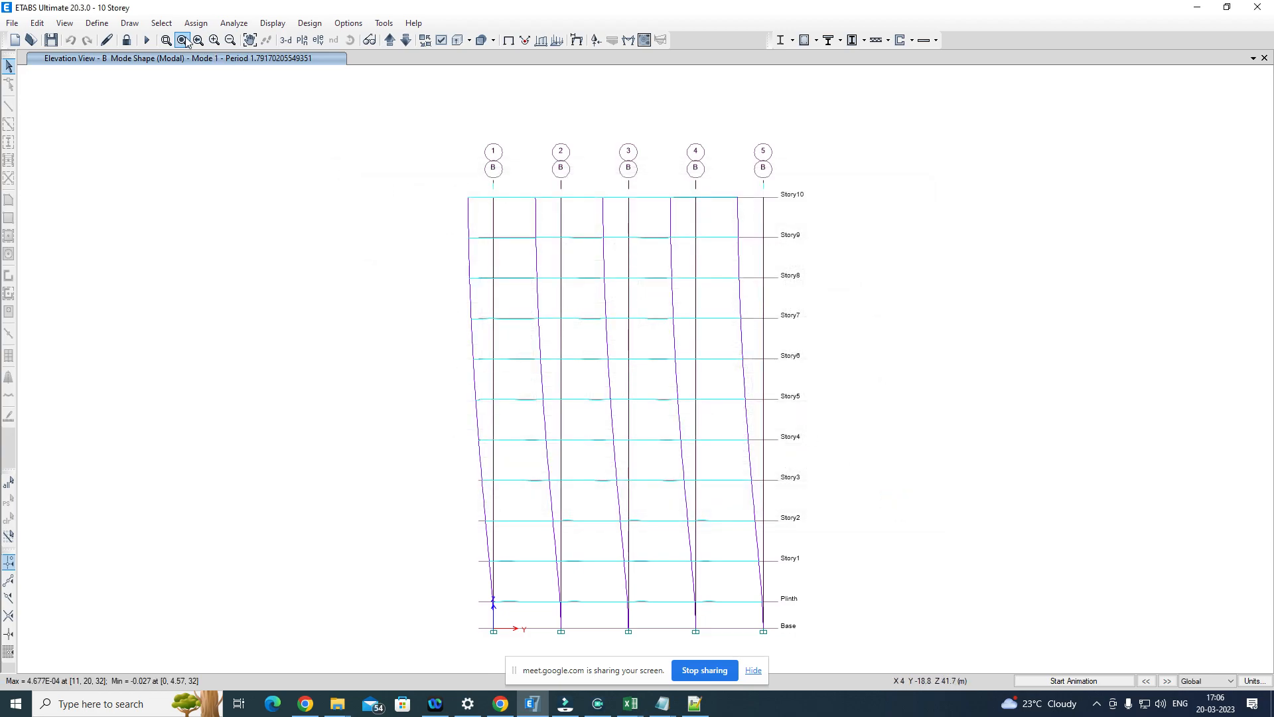
Step: Open the direct integration damping settings of the TimeHistory load case
{"action": "left_click", "coordinate": [96, 25]}
{"action": "left_click", "coordinate": [142, 335]}
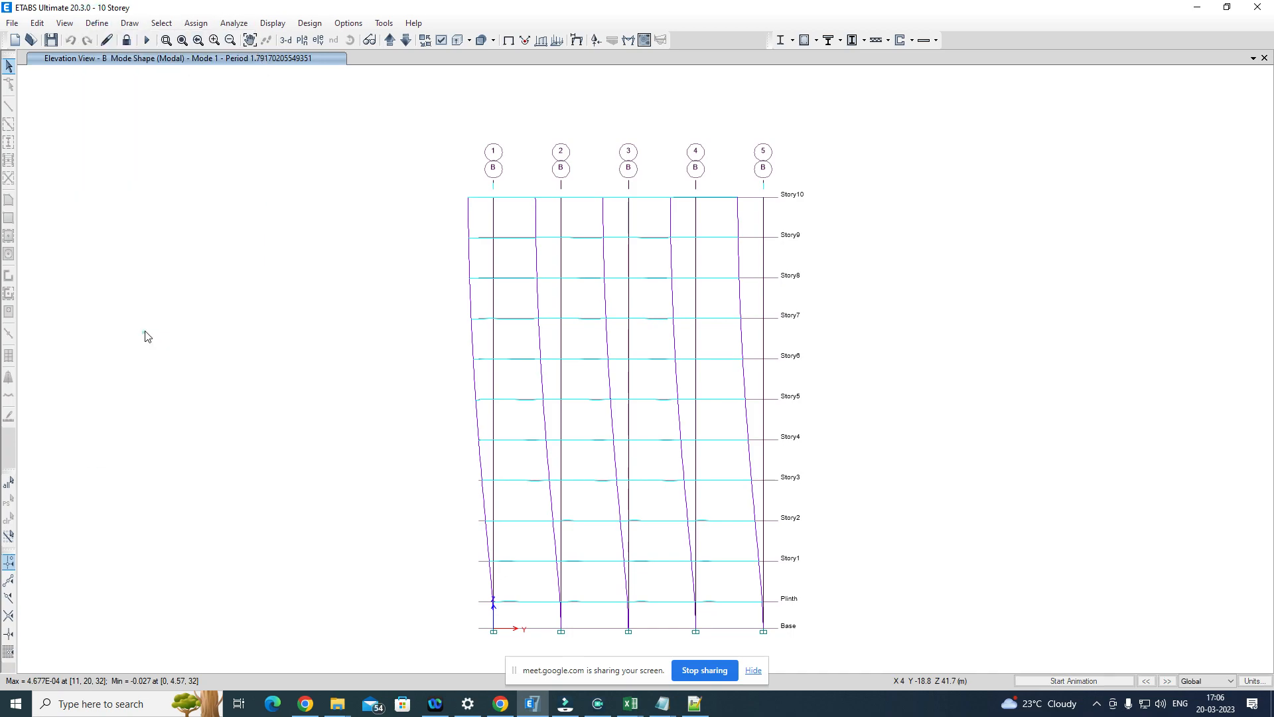
{"action": "scroll", "coordinate": [464, 365], "scroll_direction": "down", "scroll_amount": 3}
{"action": "left_click", "coordinate": [453, 415]}
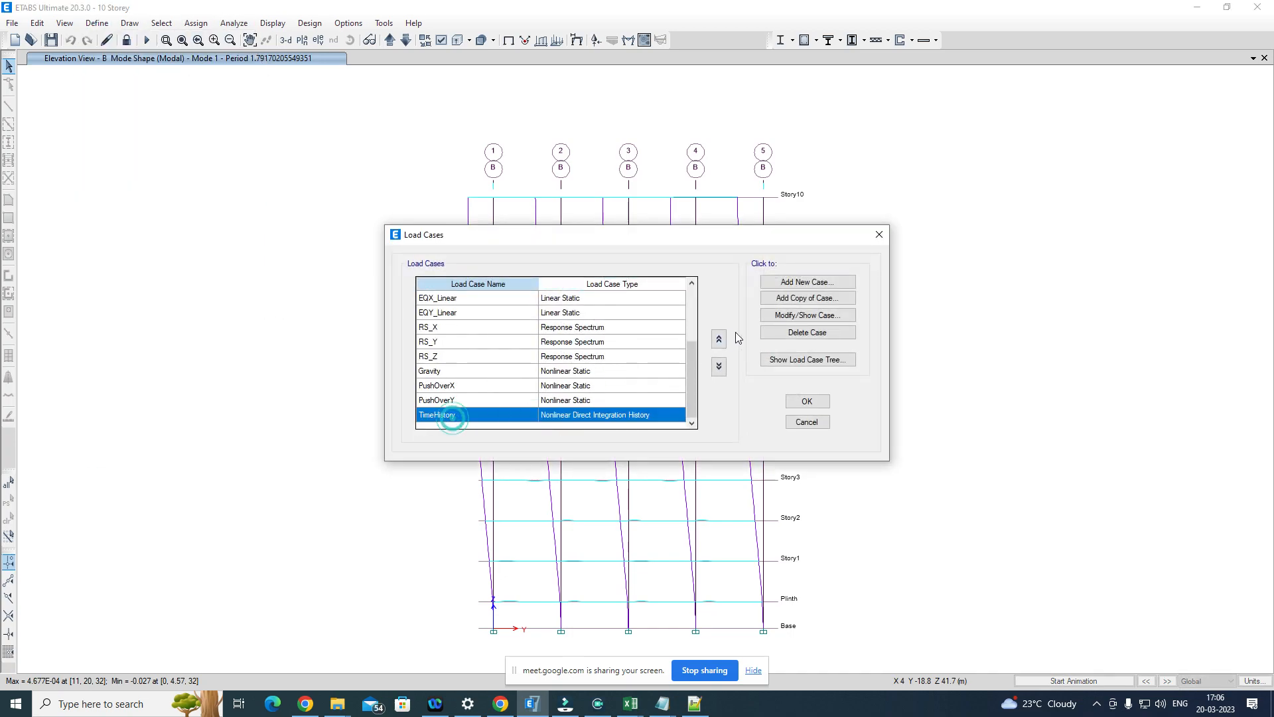
{"action": "left_click", "coordinate": [801, 316]}
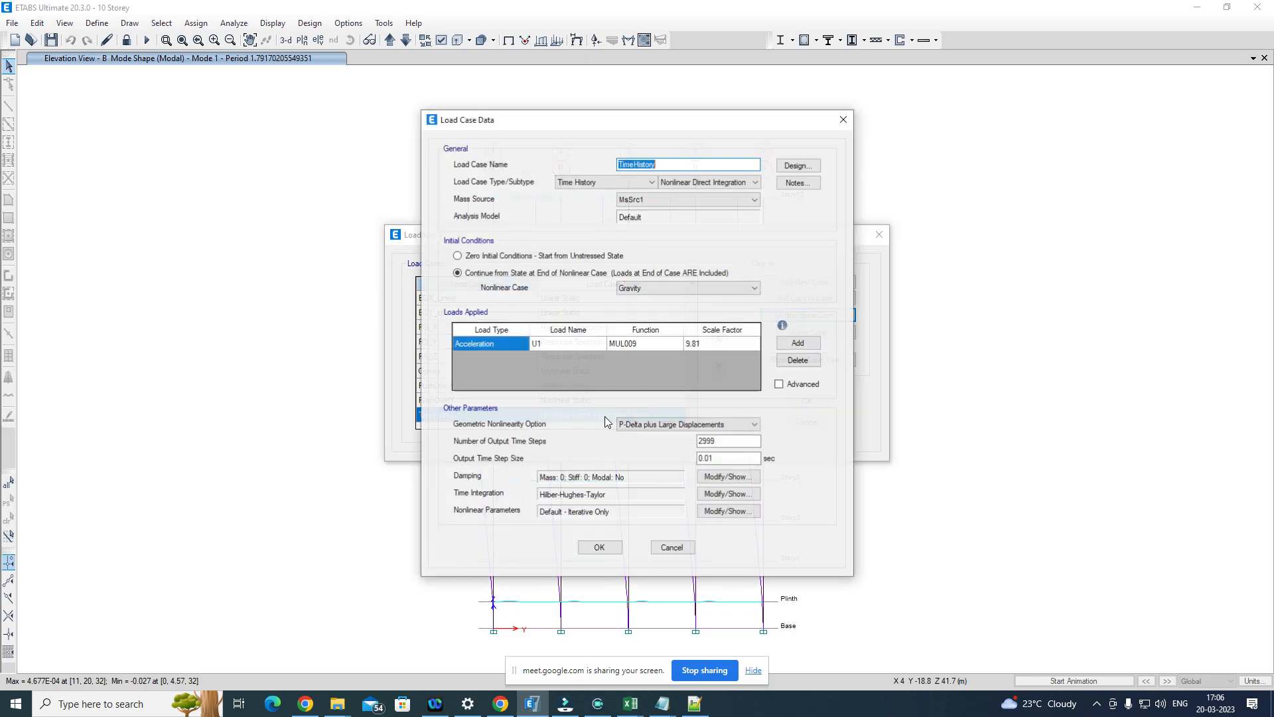
{"action": "left_click", "coordinate": [730, 476]}
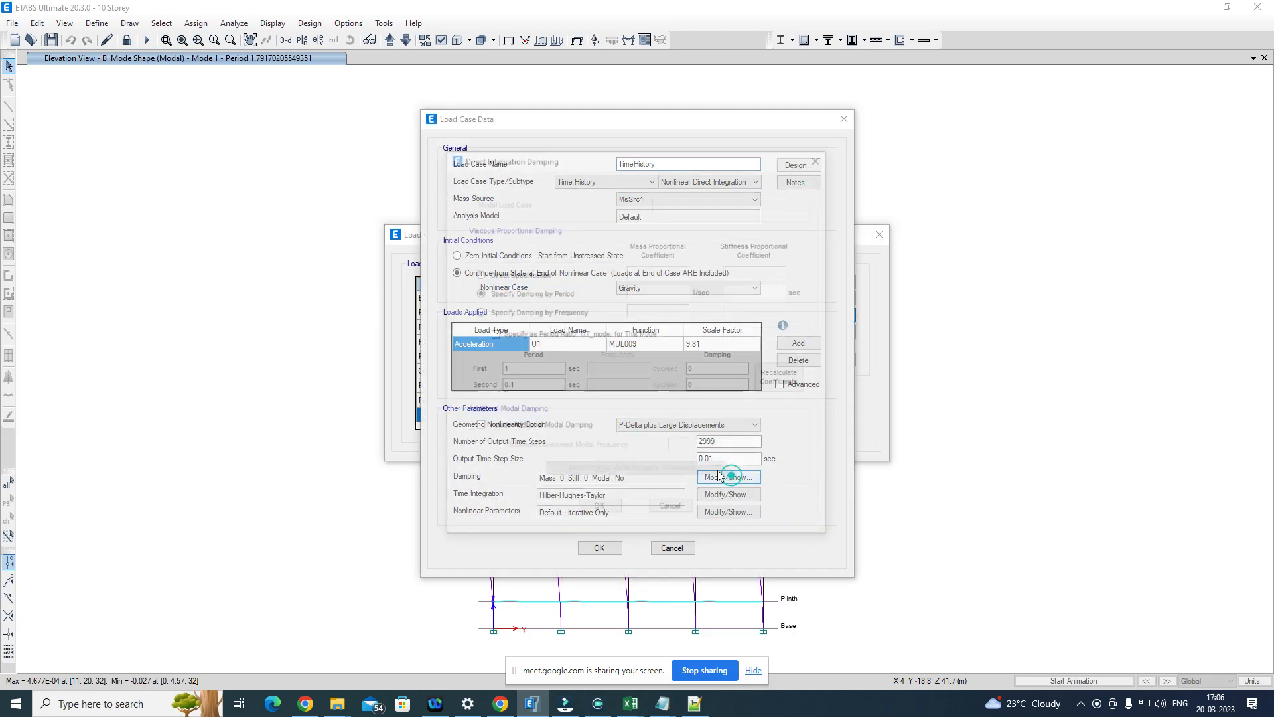
Step: Specify damping by period with a first period of 1.732 sec and a second of 0.558 sec, each at 0.05 damping
{"action": "left_click", "coordinate": [514, 369]}
{"action": "type", "text": ".7"}
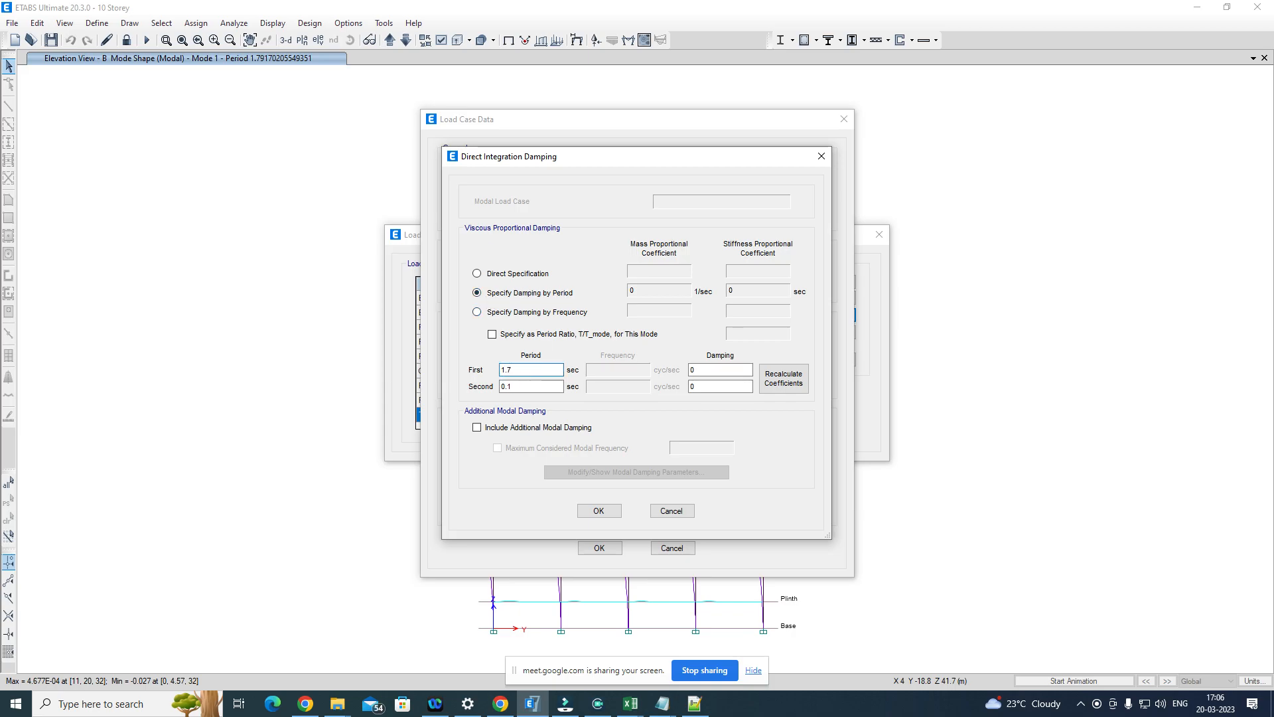
{"action": "type", "text": "32"}
{"action": "left_click", "coordinate": [708, 369]}
{"action": "type", "text": ".05"}
{"action": "left_click", "coordinate": [548, 387]}
{"action": "type", "text": "558"}
{"action": "left_click", "coordinate": [709, 386]}
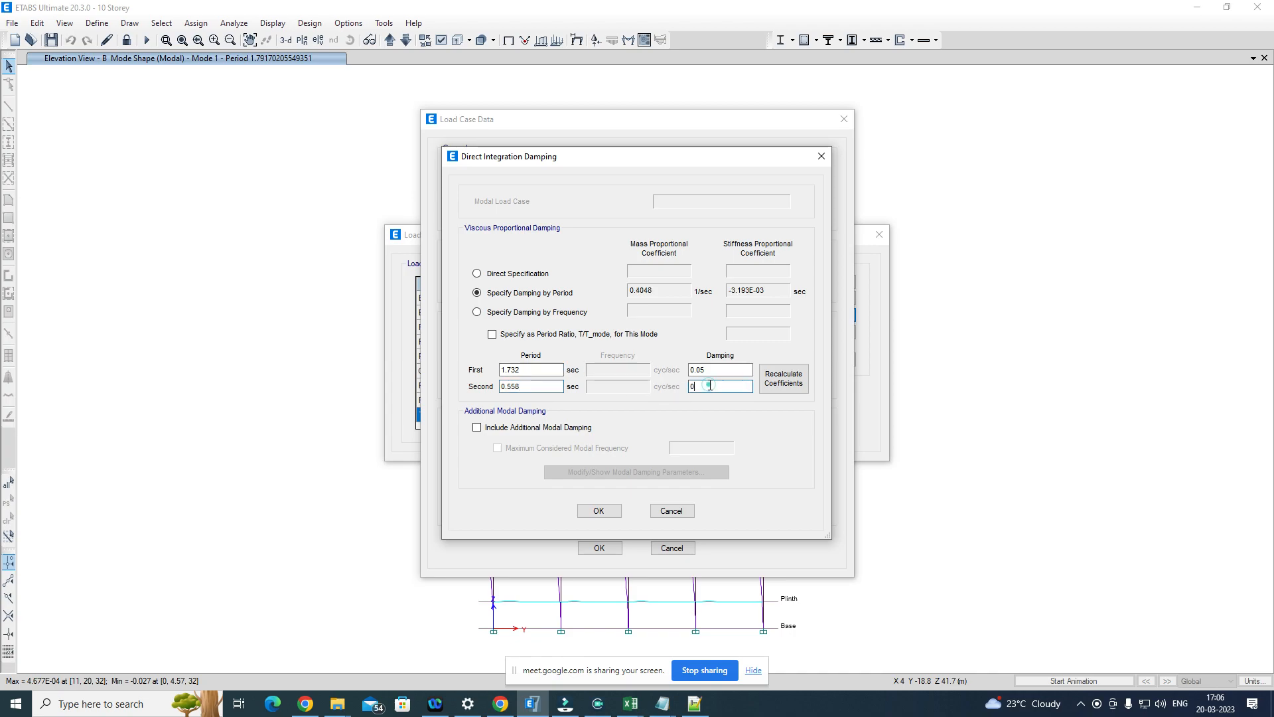
{"action": "type", "text": ".05"}
Step: Review the period and damping entries, inspect the Direct Specification coefficient fields, and return to Specify Damping by Period
{"action": "left_click", "coordinate": [548, 385]}
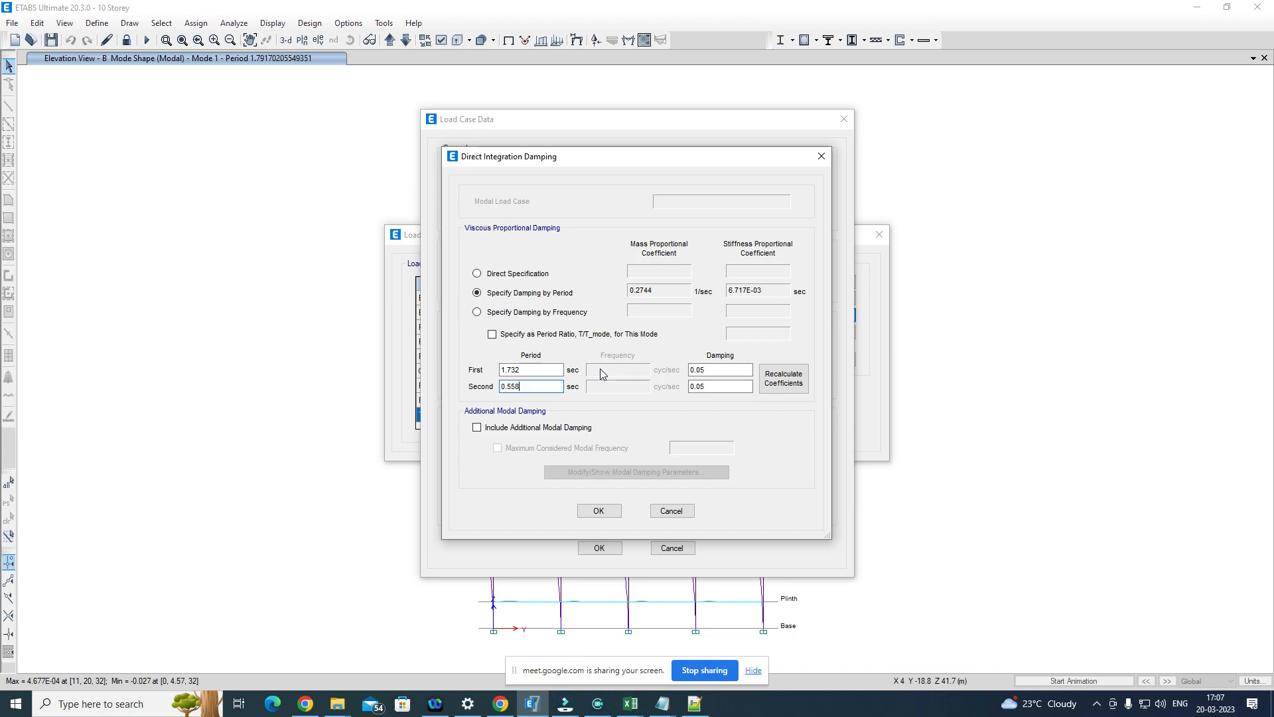
{"action": "left_click", "coordinate": [528, 371]}
{"action": "left_click", "coordinate": [539, 386]}
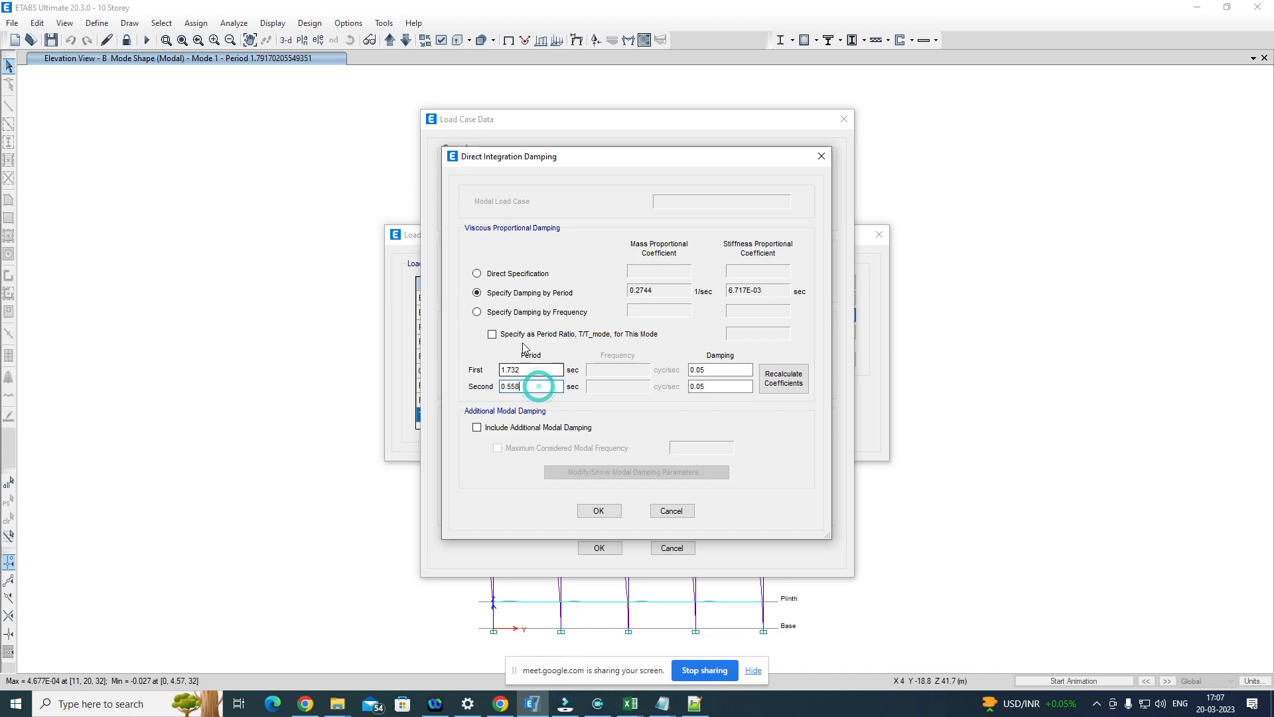
{"action": "left_click", "coordinate": [477, 273]}
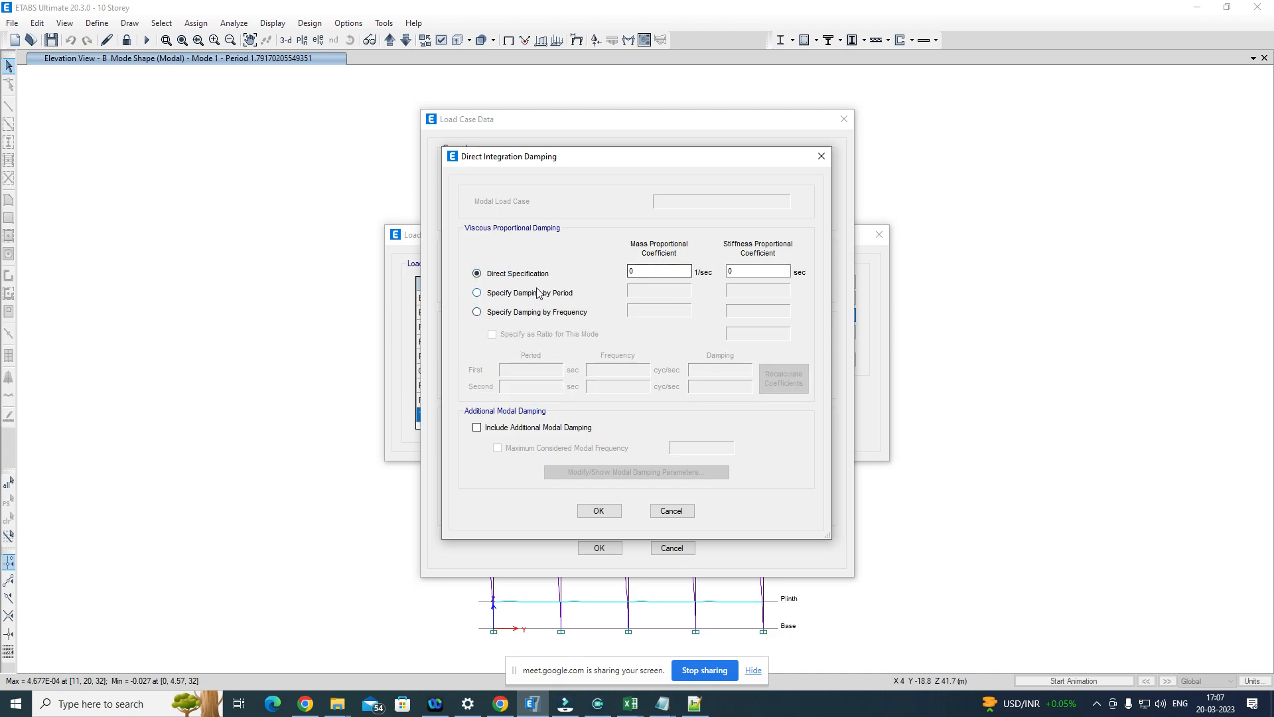
{"action": "left_click", "coordinate": [656, 270]}
{"action": "left_click_drag", "start_coordinate": [657, 270], "coordinate": [628, 272]}
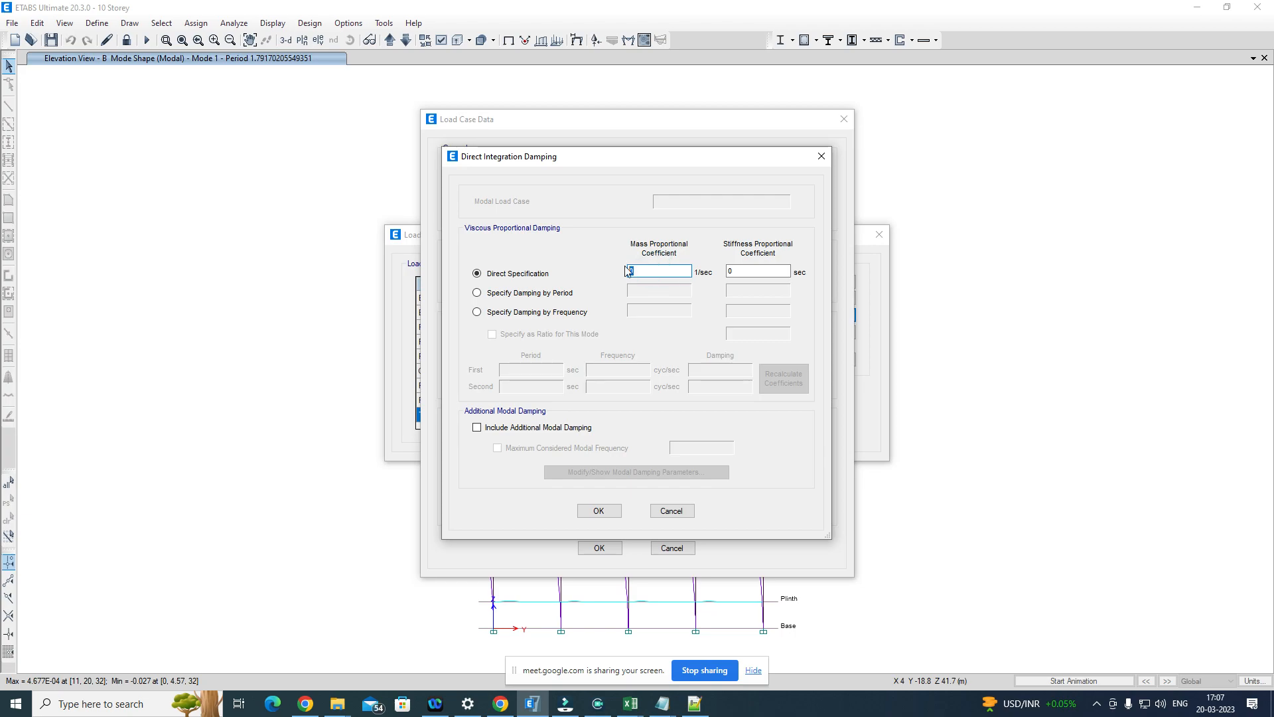
{"action": "double_click", "coordinate": [743, 274]}
{"action": "left_click", "coordinate": [660, 273]}
{"action": "double_click", "coordinate": [651, 273]}
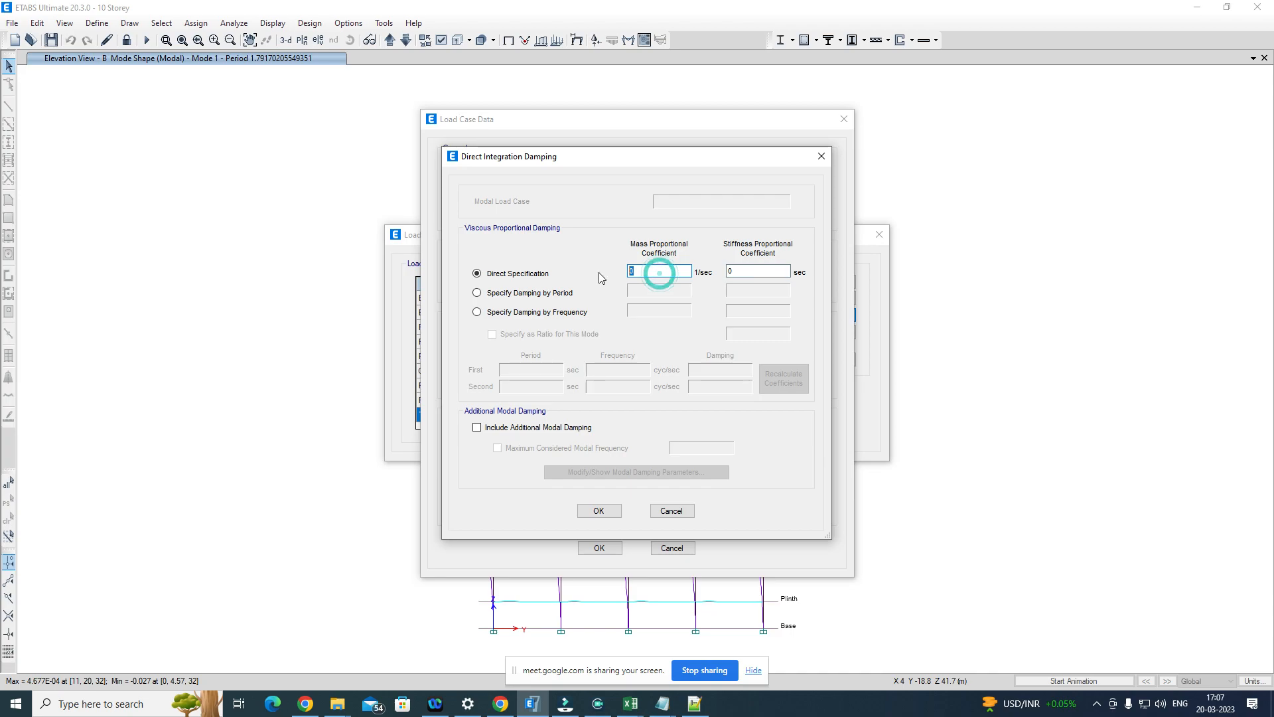
{"action": "left_click", "coordinate": [477, 292]}
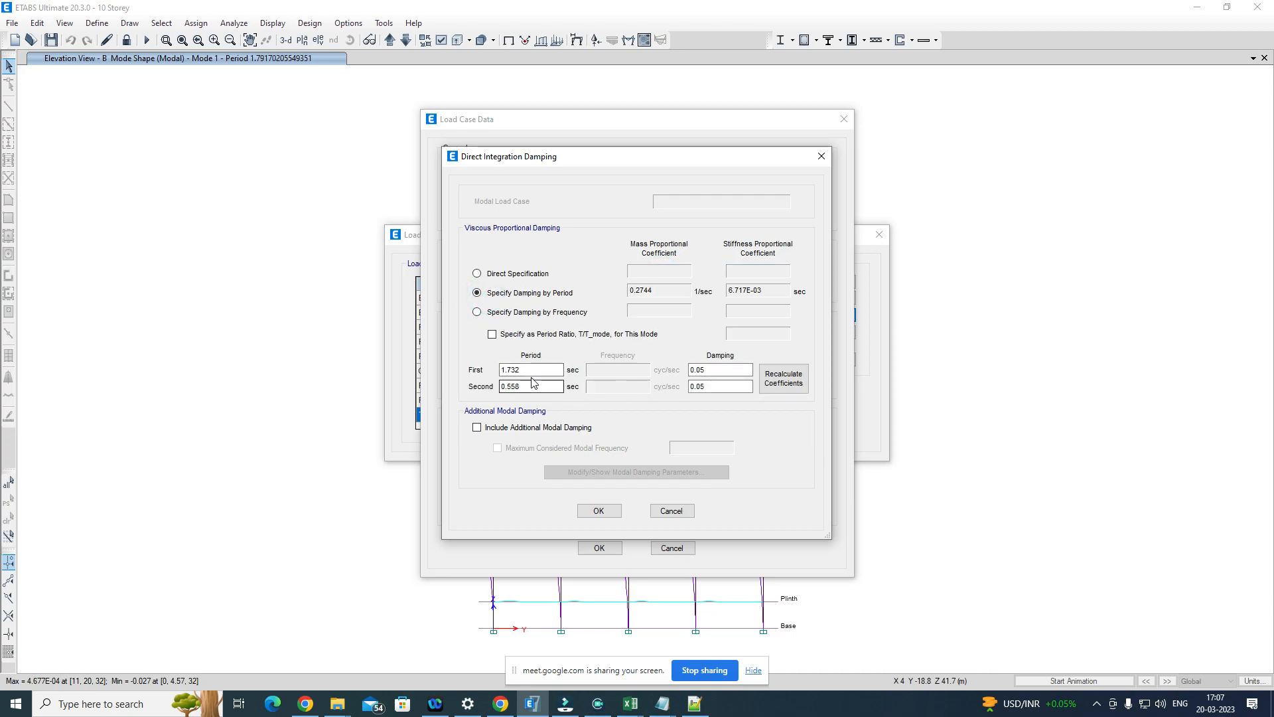
{"action": "double_click", "coordinate": [531, 373]}
{"action": "left_click", "coordinate": [531, 382]}
{"action": "left_click", "coordinate": [720, 370]}
{"action": "left_click", "coordinate": [720, 385]}
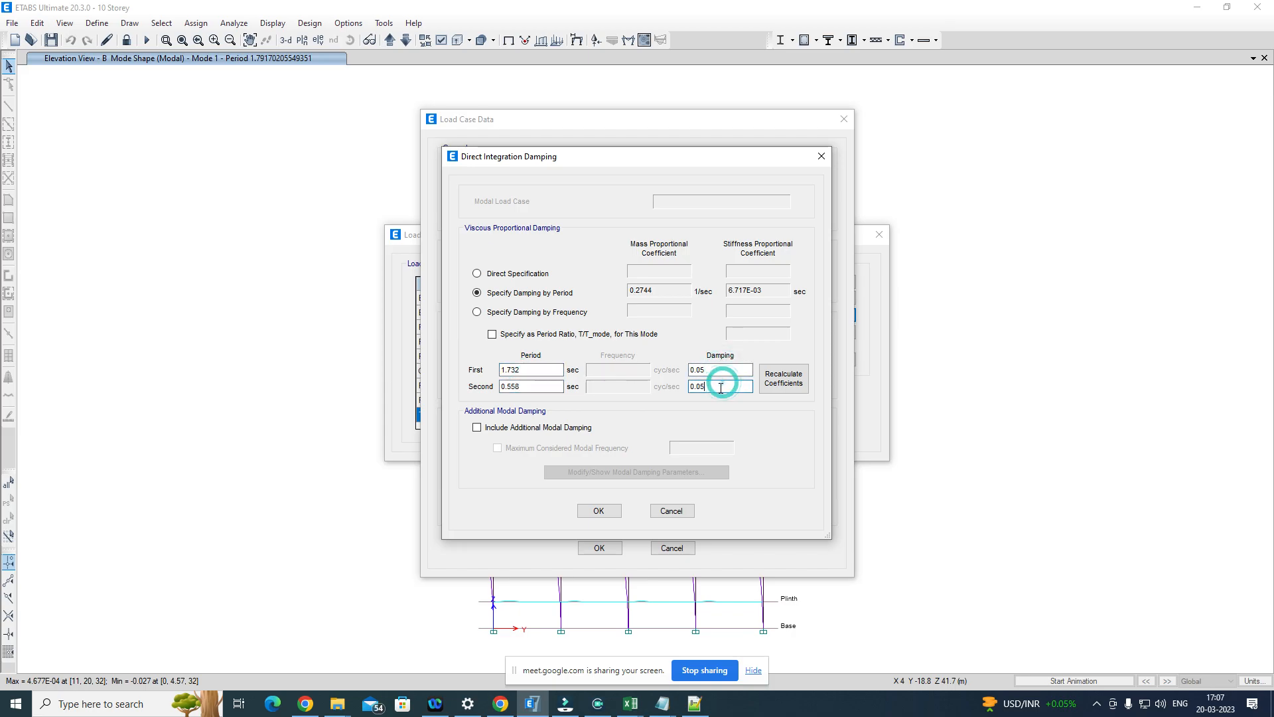
Step: Accept the period-based damping, keep the default time integration and nonlinear parameters, and save the TimeHistory load case
{"action": "left_click", "coordinate": [608, 513]}
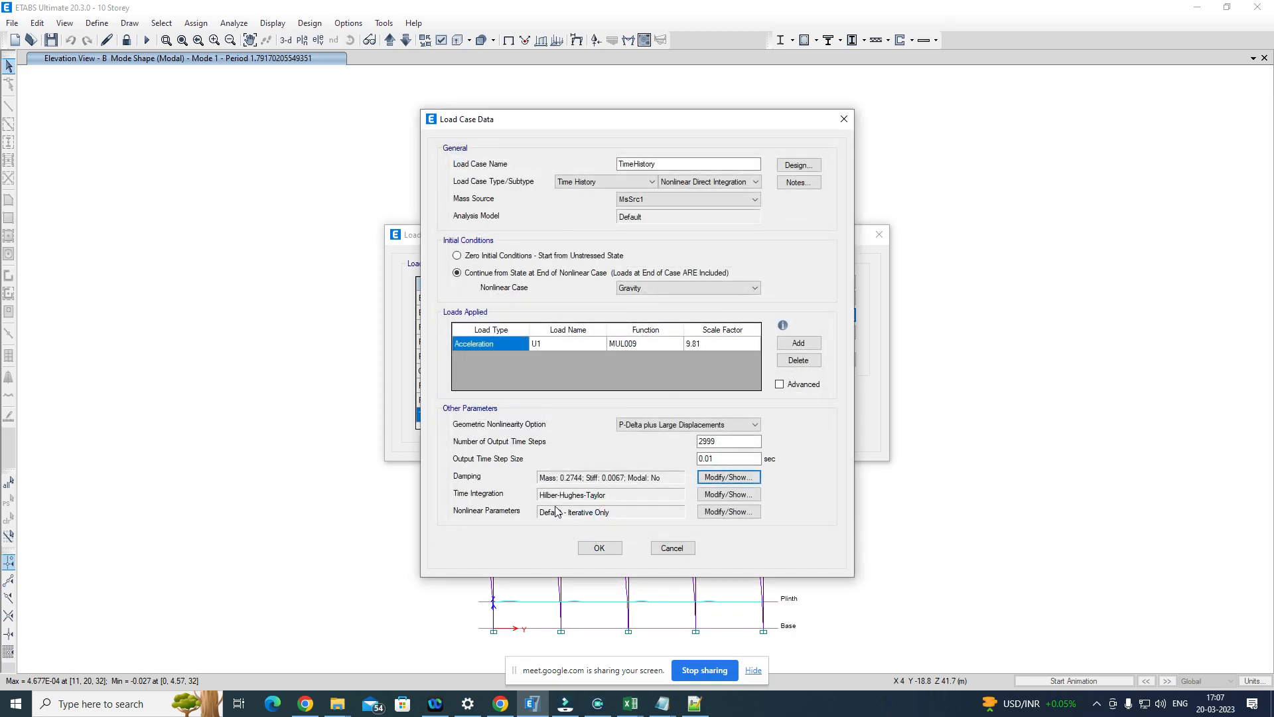
{"action": "left_click", "coordinate": [724, 495]}
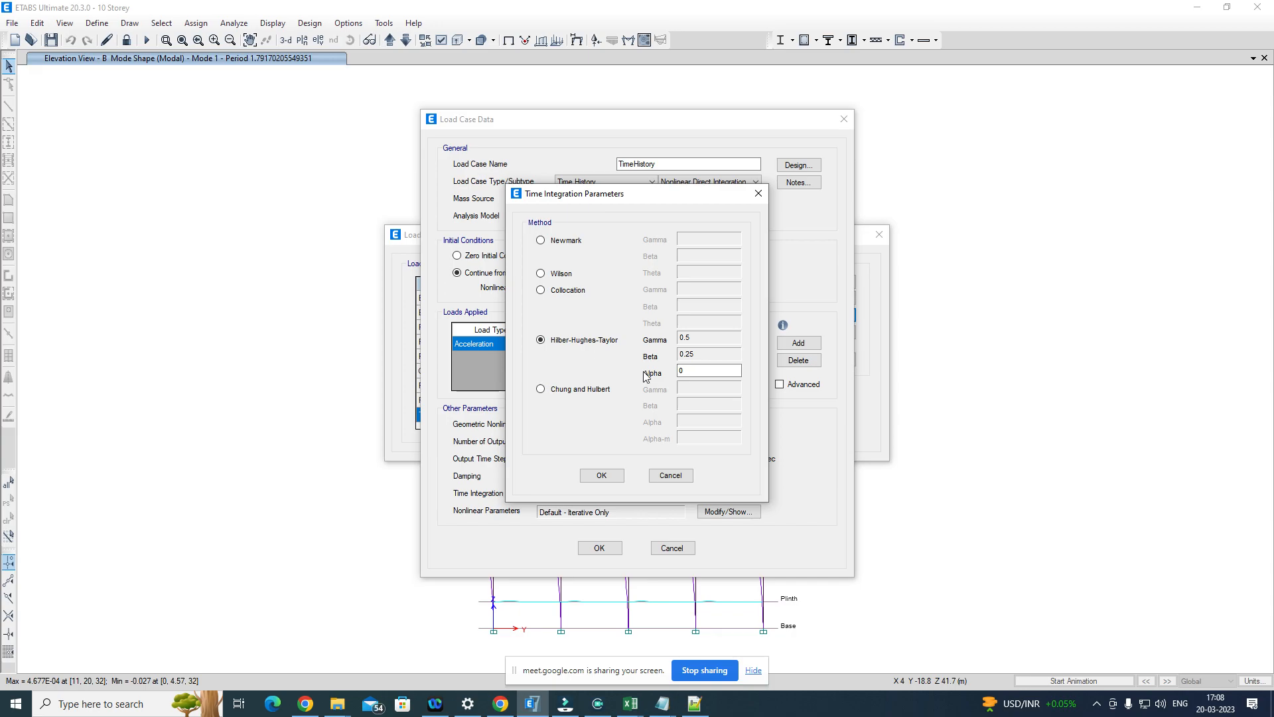
{"action": "left_click", "coordinate": [601, 476]}
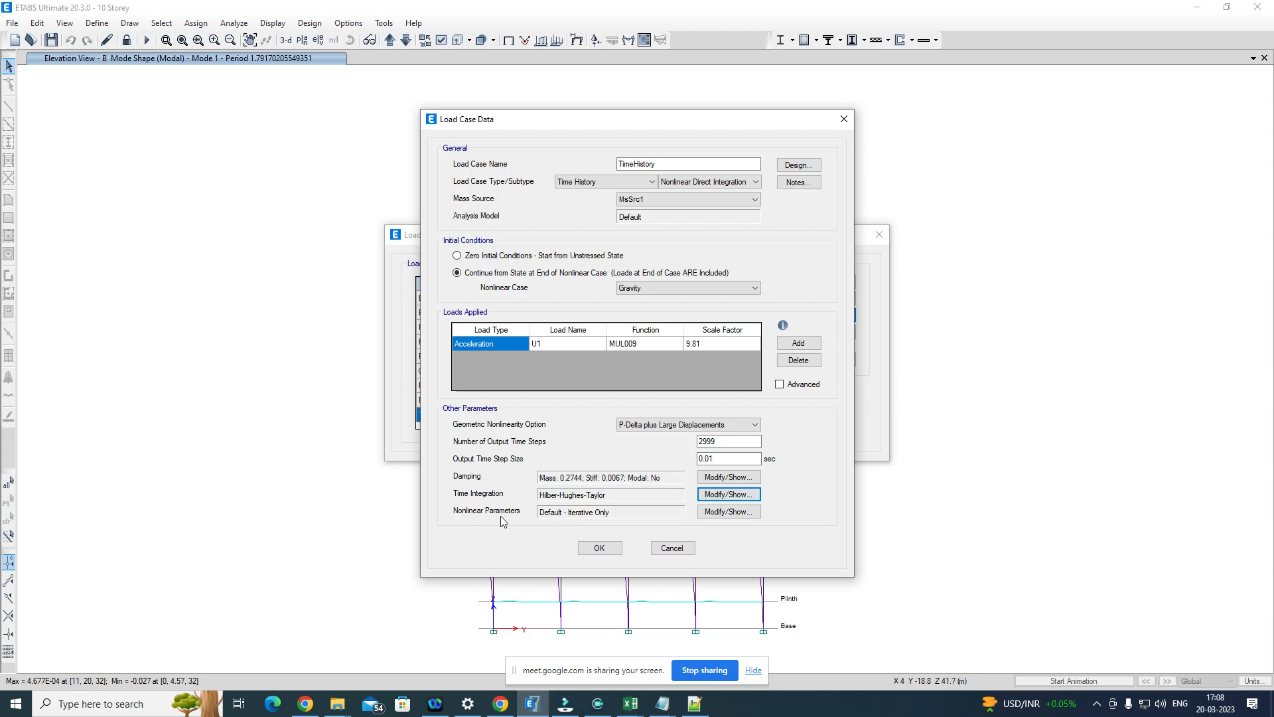
{"action": "left_click", "coordinate": [730, 517]}
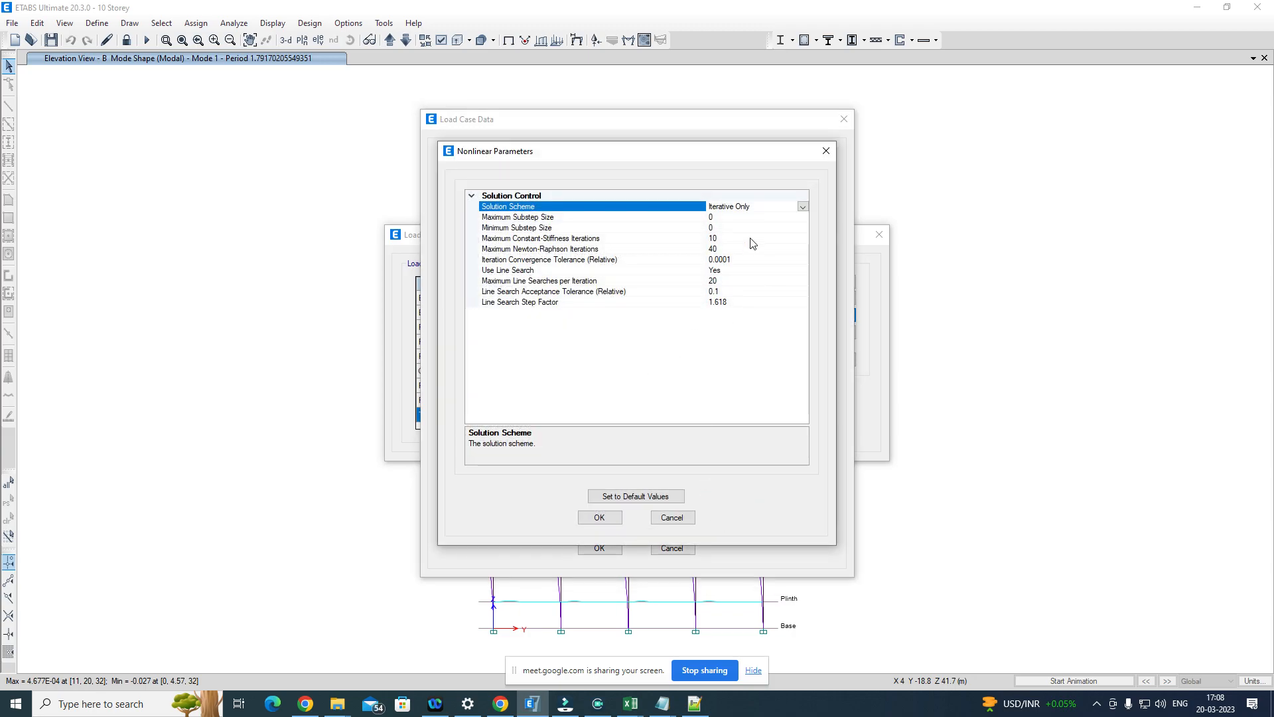
{"action": "left_click", "coordinate": [600, 517]}
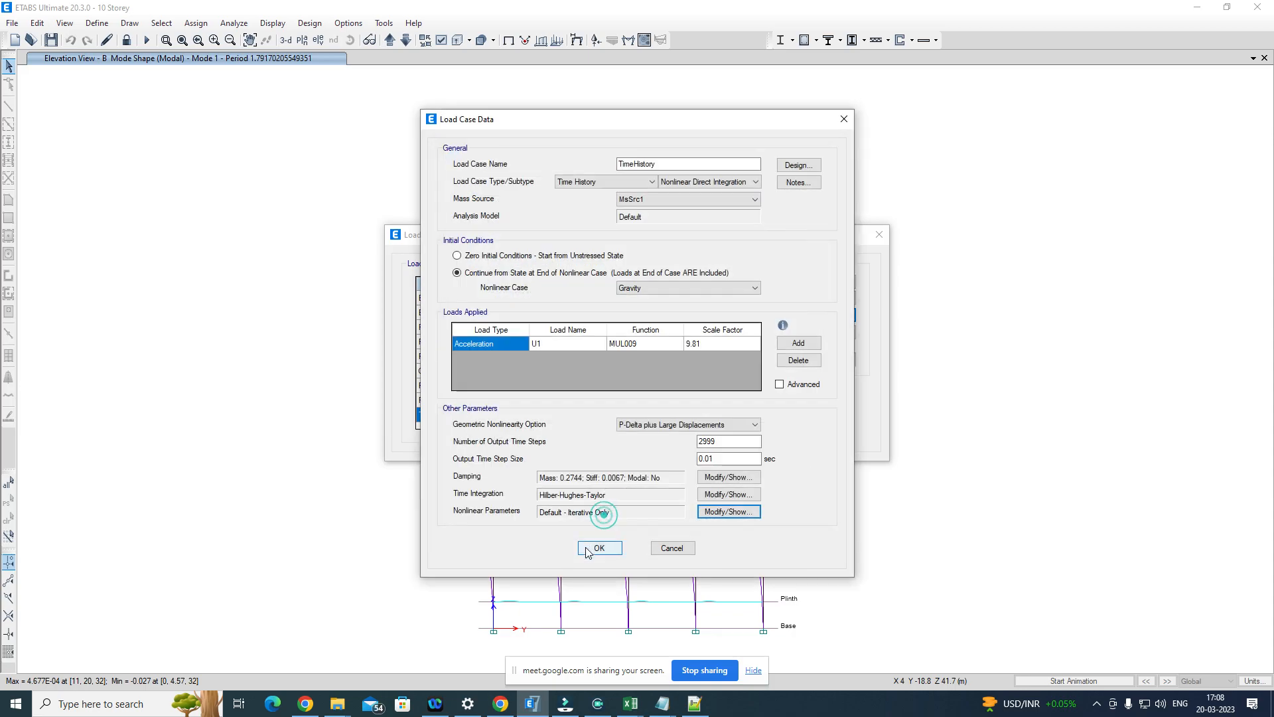
{"action": "left_click", "coordinate": [600, 549]}
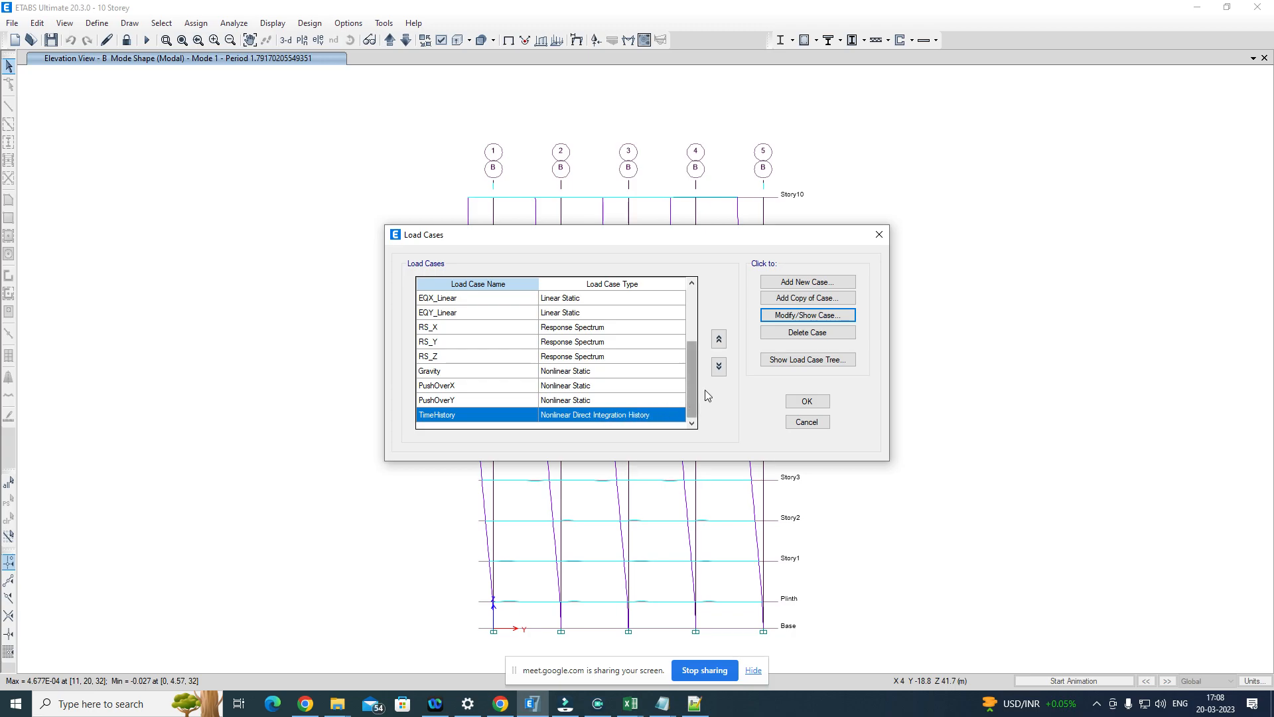
Step: Add a new load case named TimeHistory_Y of type Time History with the Nonlinear Direct Integration subtype
{"action": "left_click", "coordinate": [817, 281]}
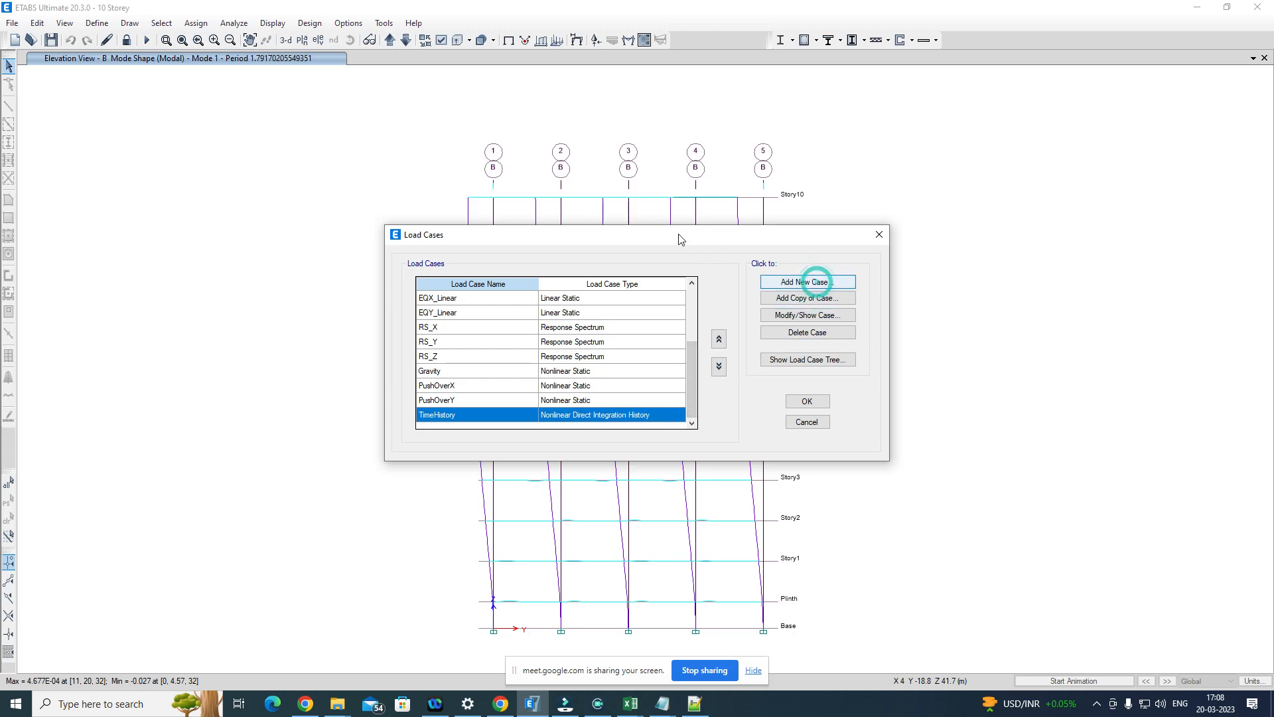
{"action": "left_click", "coordinate": [680, 182]}
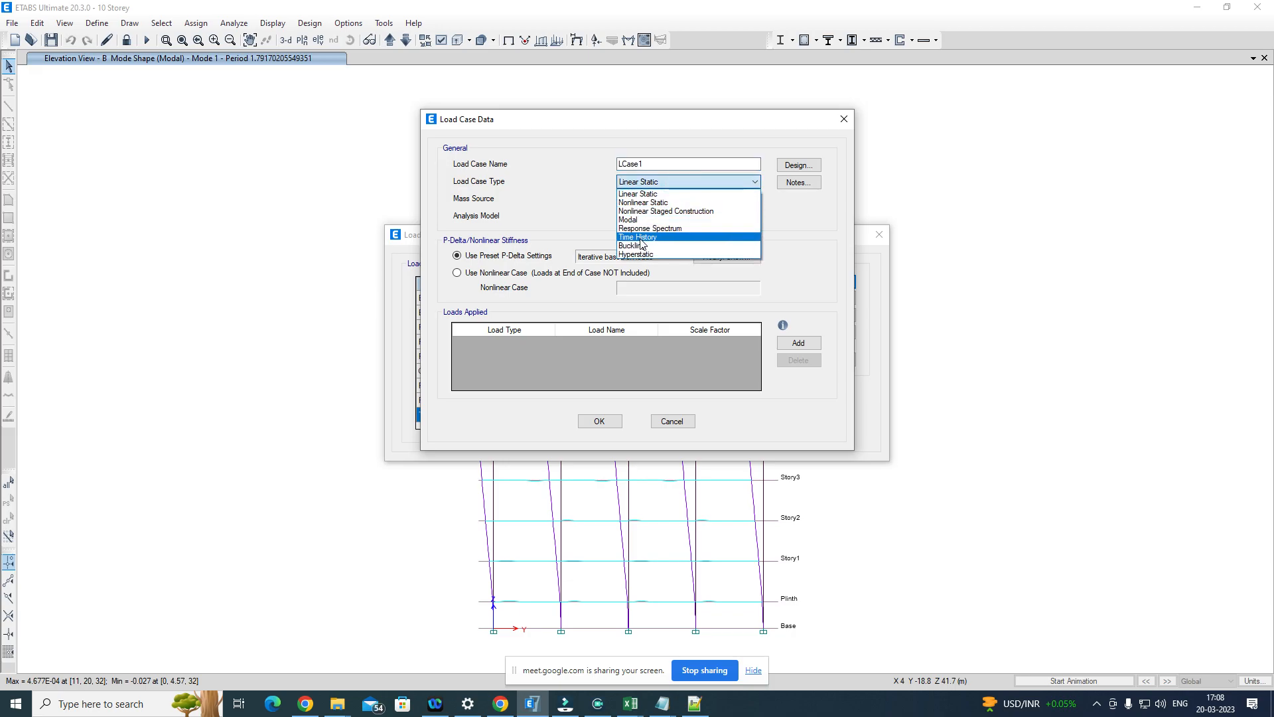
{"action": "left_click", "coordinate": [640, 236]}
{"action": "double_click", "coordinate": [657, 162]}
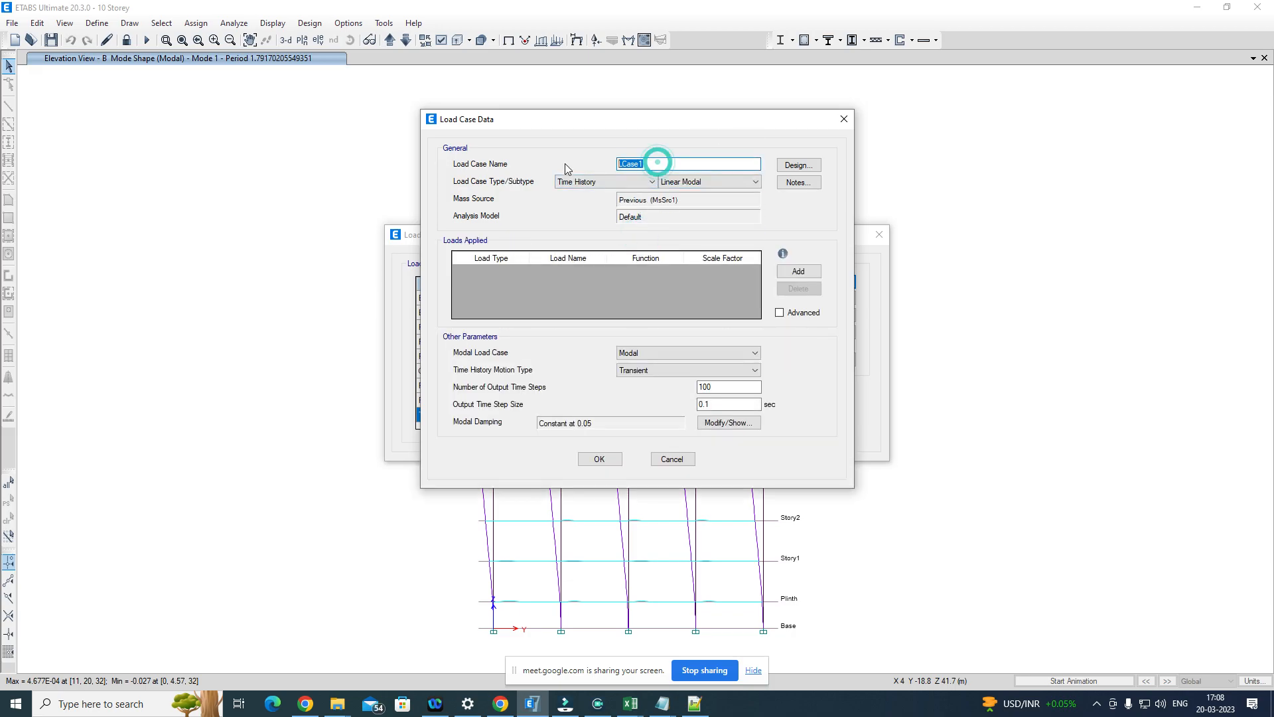
{"action": "type", "text": "Time"}
{"action": "left_click", "coordinate": [696, 181]}
{"action": "left_click", "coordinate": [695, 177]}
{"action": "left_click", "coordinate": [674, 201]}
{"action": "left_click", "coordinate": [664, 220]}
Step: Start TimeHistory_Y from the state at the end of the nonlinear case Gravity
{"action": "left_click", "coordinate": [457, 273]}
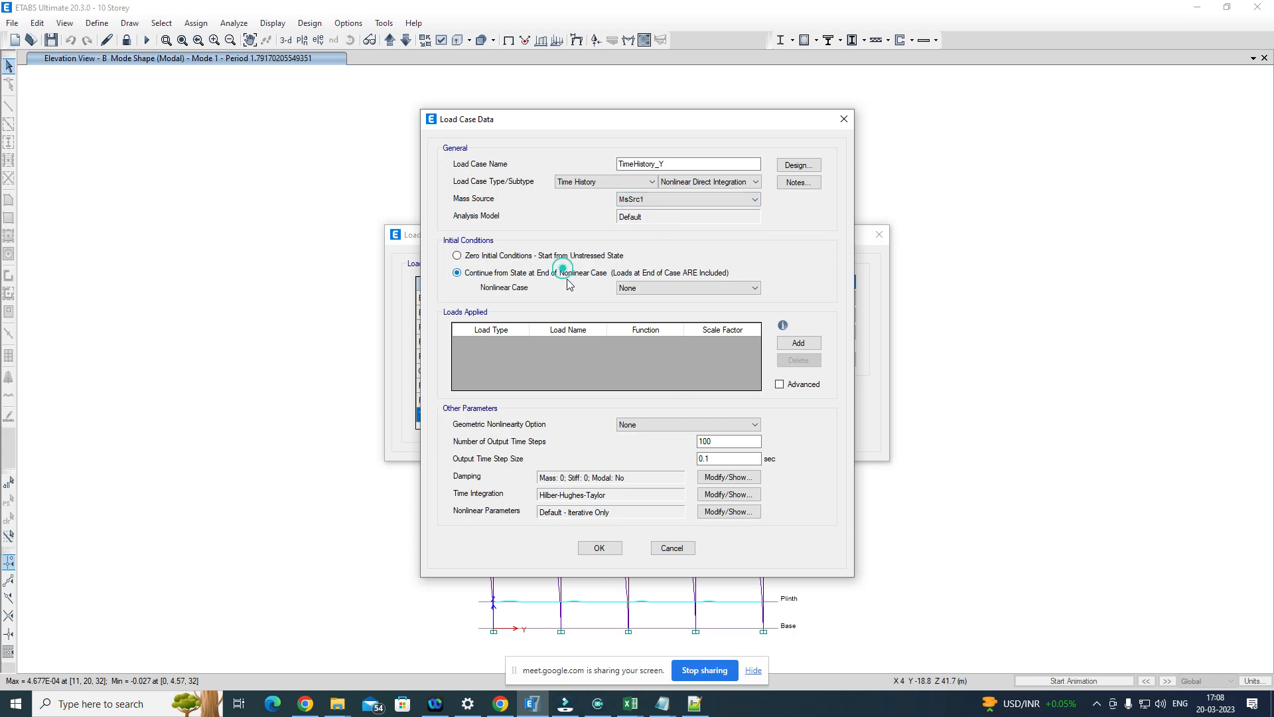
{"action": "left_click", "coordinate": [668, 287]}
{"action": "left_click", "coordinate": [655, 309]}
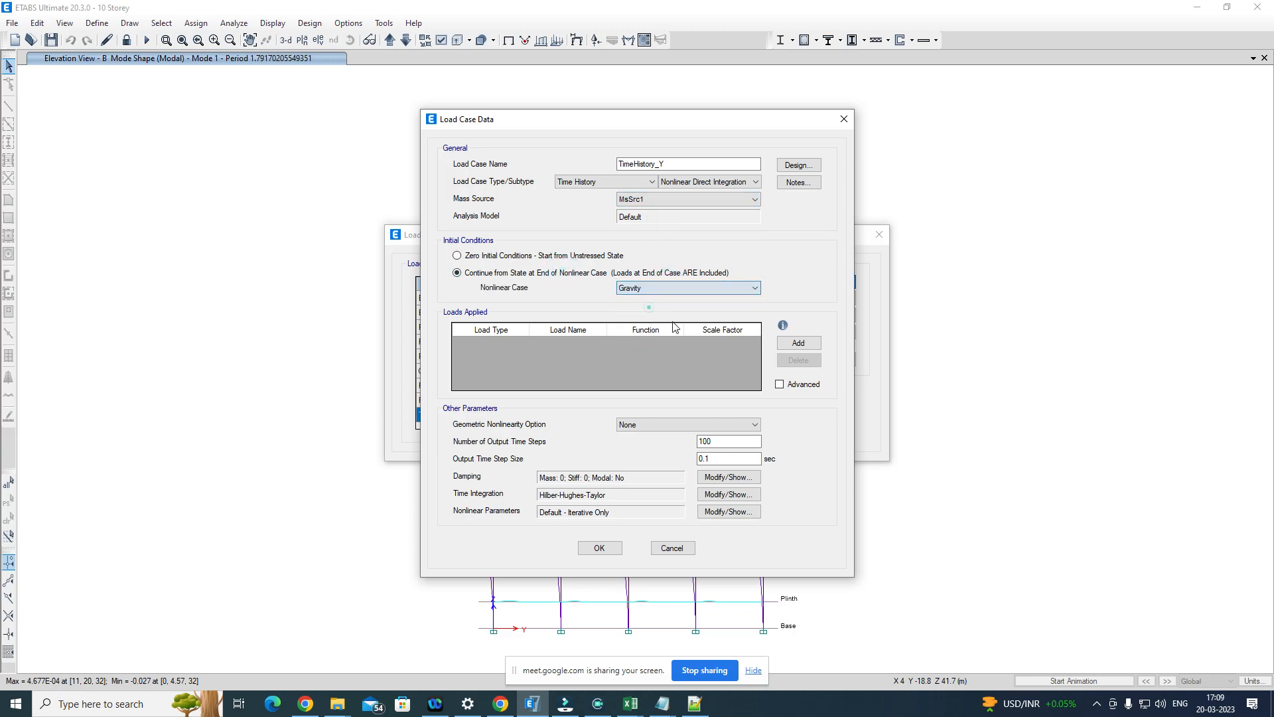
Step: Add an Acceleration load to TimeHistory_Y in direction U2 using the MUL009 function
{"action": "left_click", "coordinate": [797, 343]}
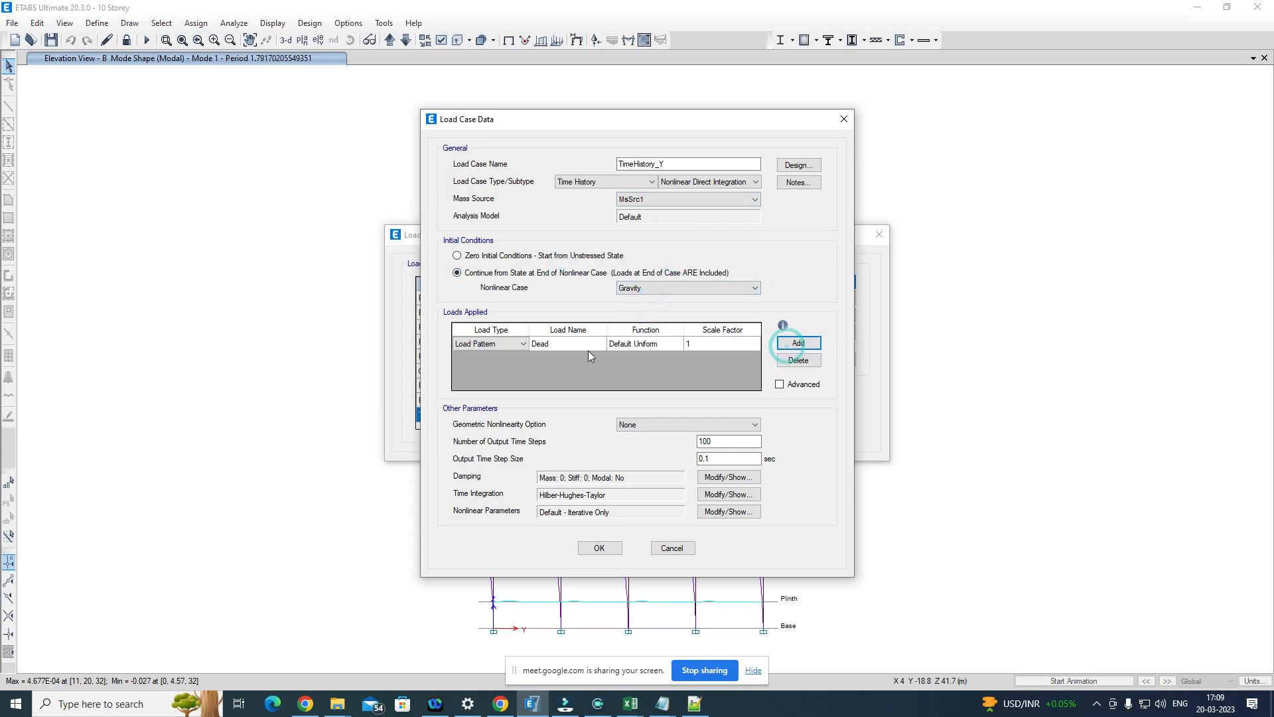
{"action": "left_click", "coordinate": [523, 343]}
{"action": "left_click", "coordinate": [495, 365]}
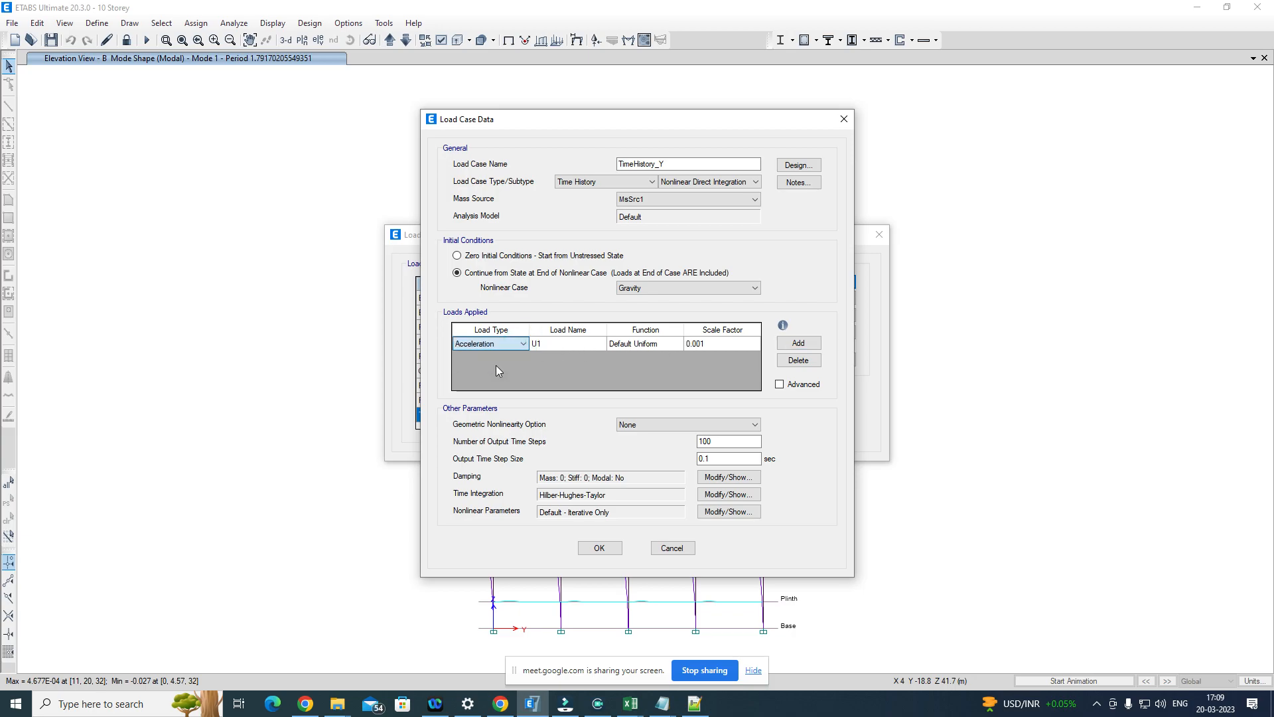
{"action": "left_click", "coordinate": [595, 345]}
{"action": "left_click", "coordinate": [595, 343]}
{"action": "left_click", "coordinate": [566, 364]}
{"action": "left_click", "coordinate": [657, 343]}
{"action": "left_click", "coordinate": [657, 344]}
{"action": "left_click", "coordinate": [630, 361]}
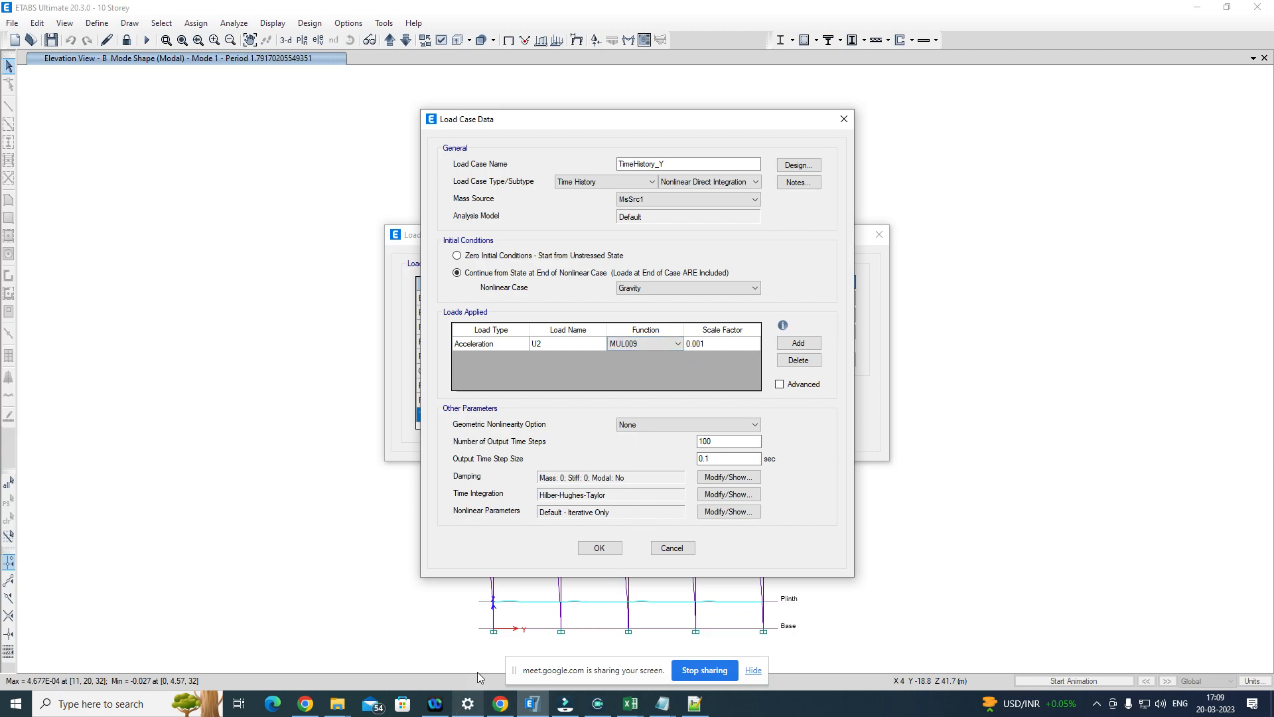
Step: Switch to File Explorer, open the EQN-512 Ground Motions folder and examine the RSN6_IMPVALL.I_I-ELC180 and ELC270 AT2 component files
{"action": "mouse_move", "coordinate": [337, 710]}
{"action": "mouse_move", "coordinate": [443, 642]}
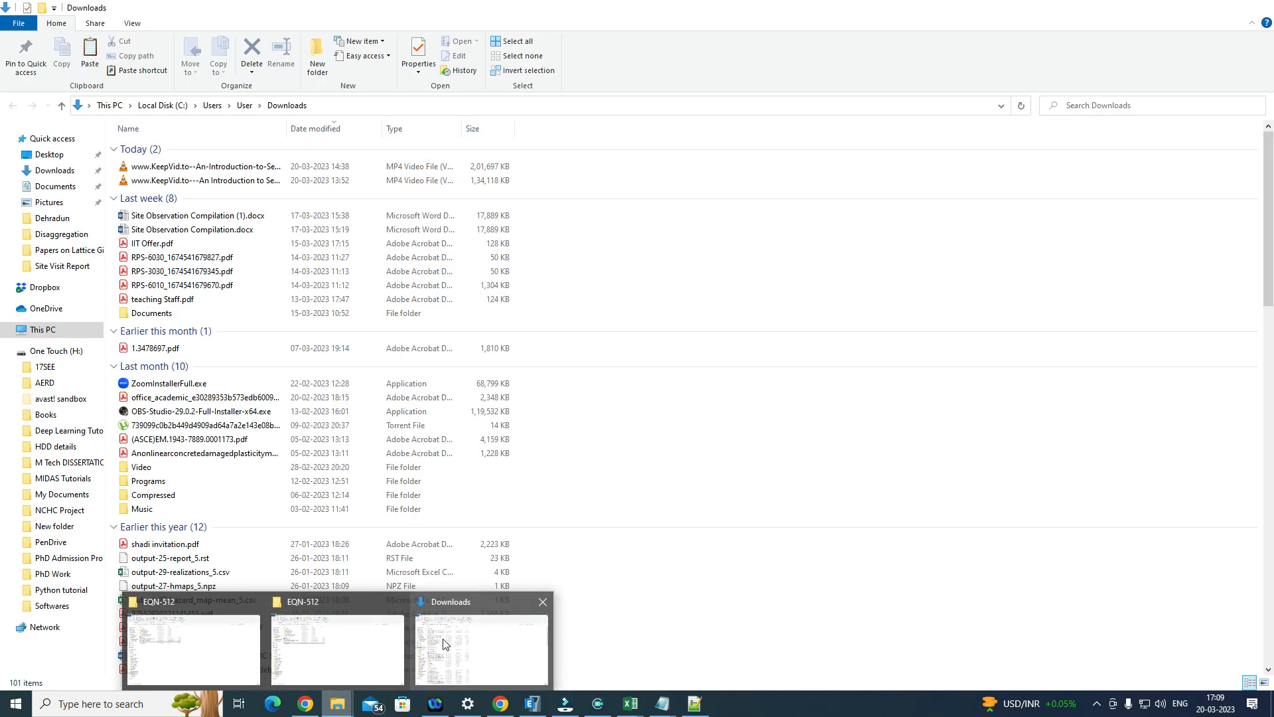
{"action": "mouse_move", "coordinate": [340, 637]}
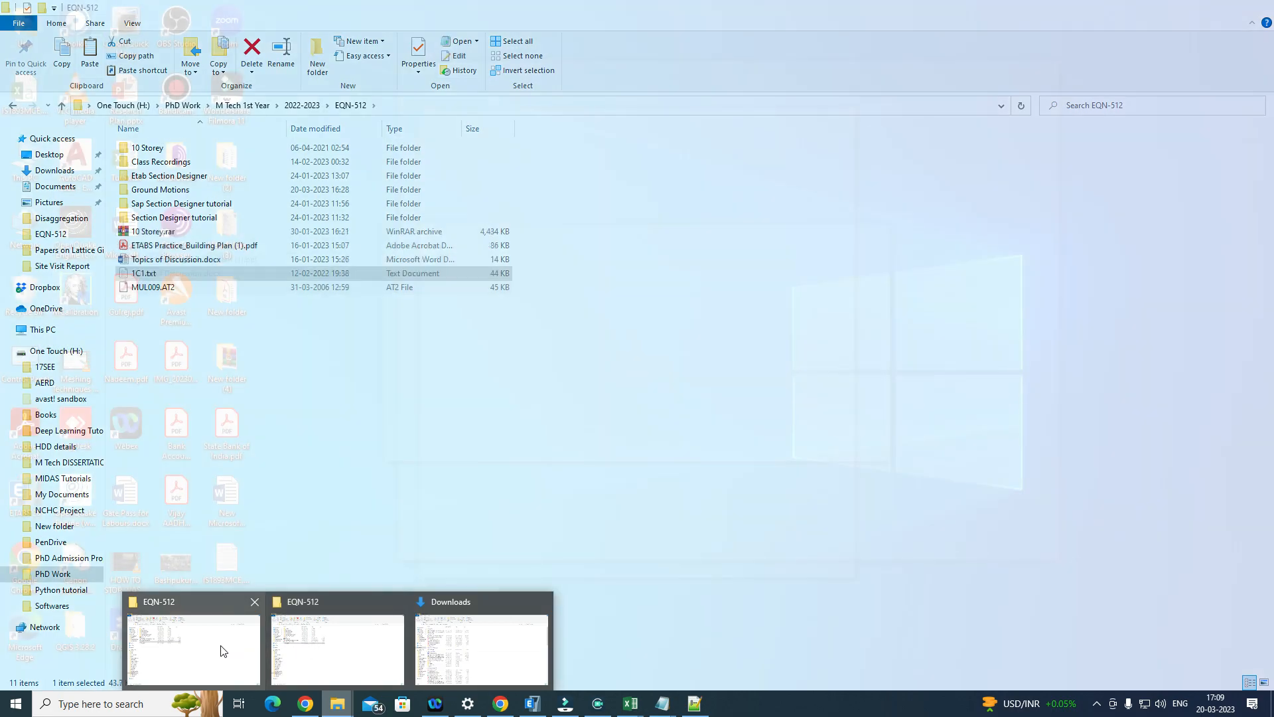
{"action": "mouse_move", "coordinate": [221, 650]}
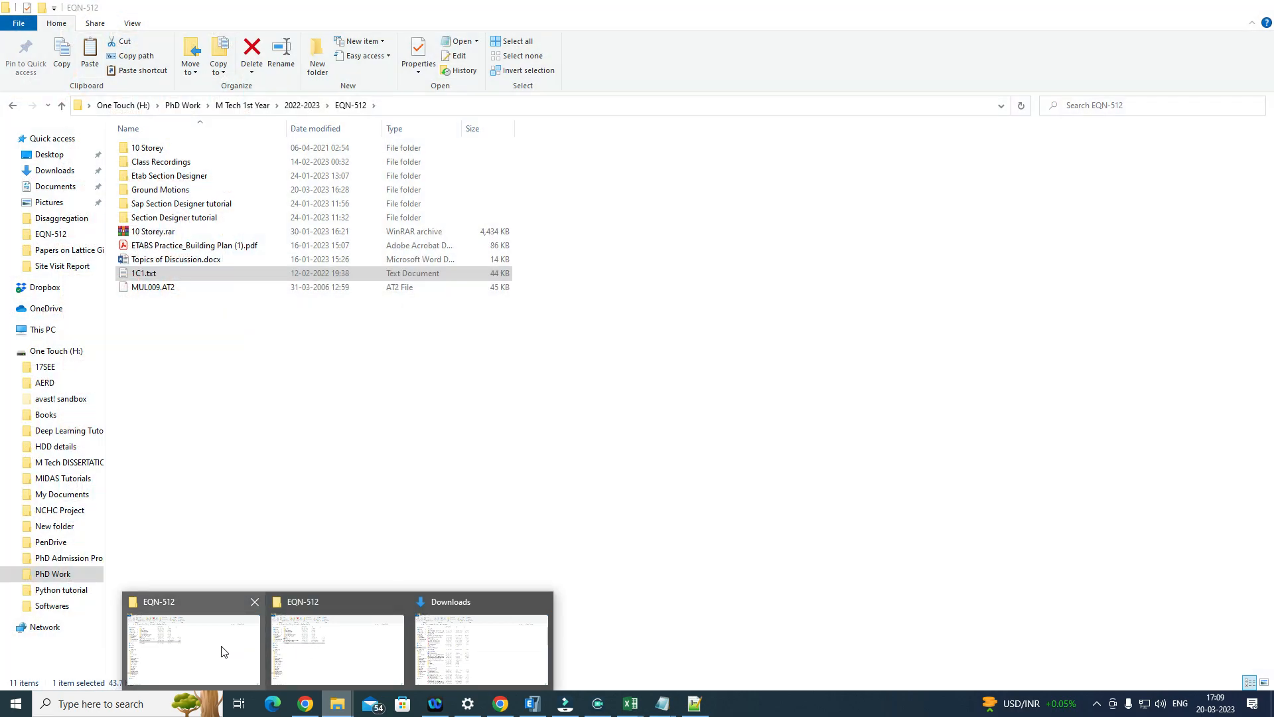
{"action": "mouse_move", "coordinate": [339, 663]}
{"action": "left_click", "coordinate": [213, 652]}
{"action": "left_click", "coordinate": [179, 190]}
{"action": "double_click", "coordinate": [186, 189]}
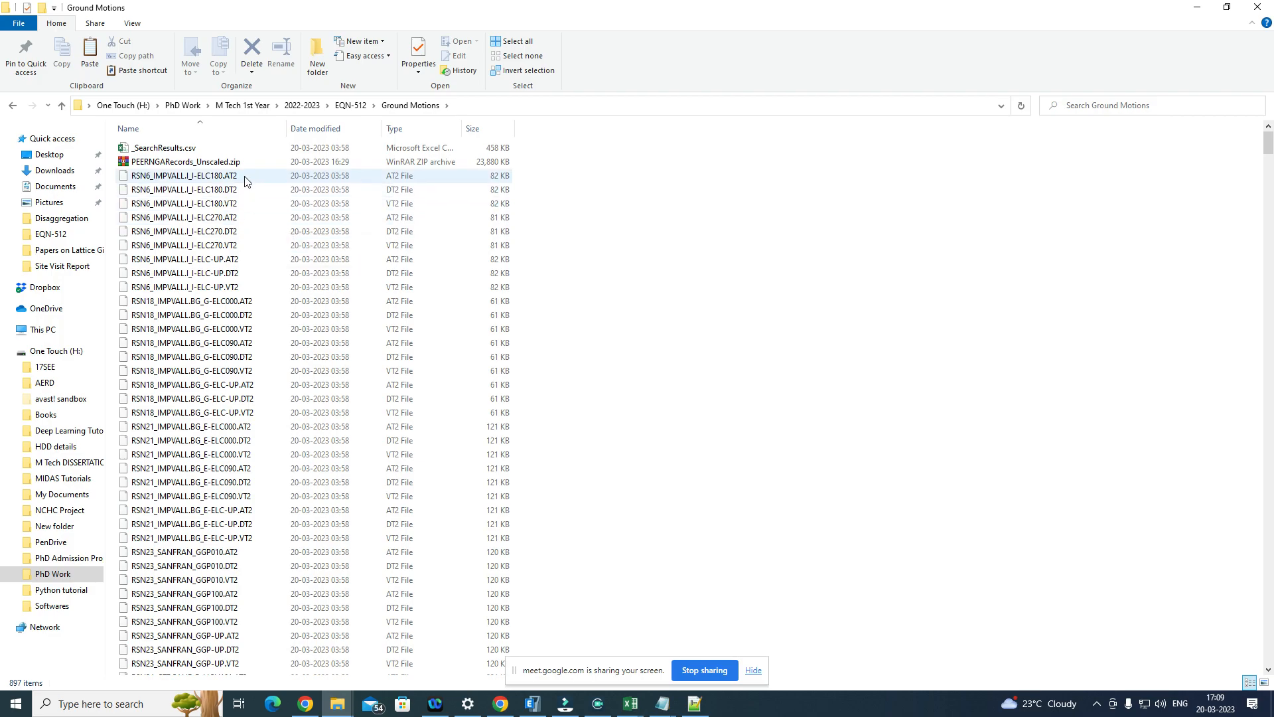
{"action": "left_click", "coordinate": [205, 221]}
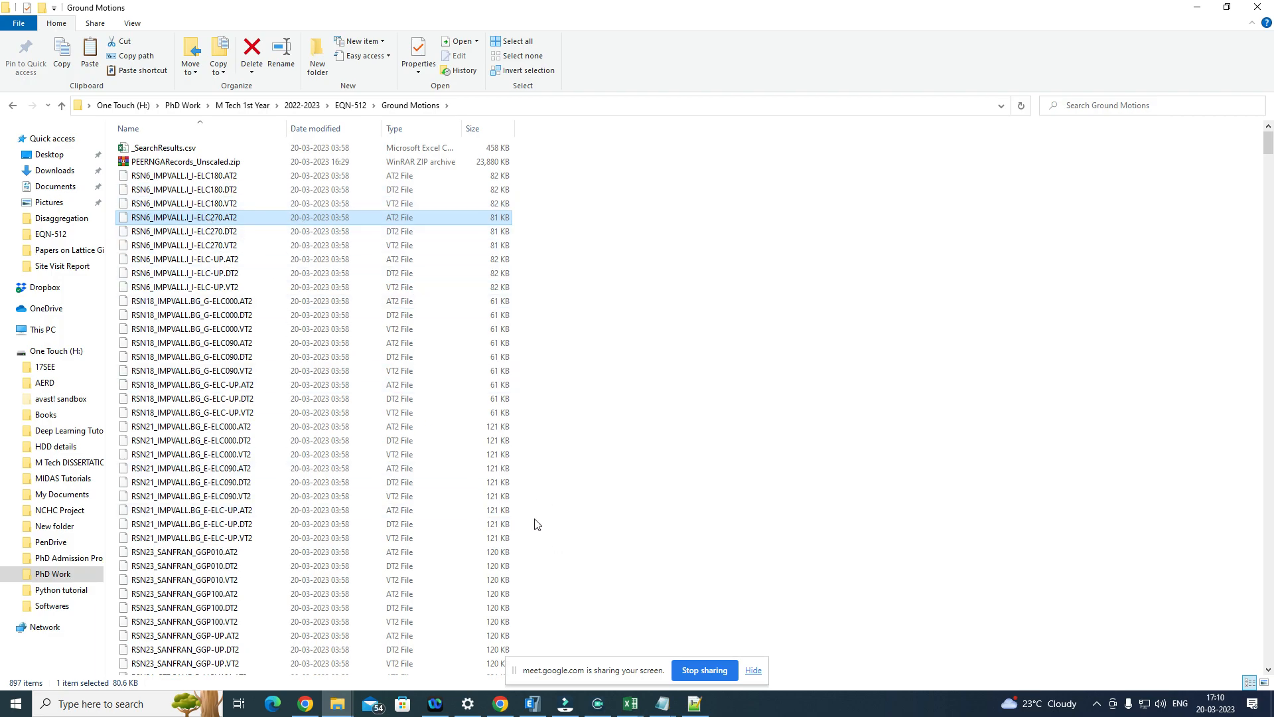
Step: Return to ETABS, keep MUL009 as the U2 load's function and set its scale factor to 9.81
{"action": "left_click", "coordinate": [540, 710]}
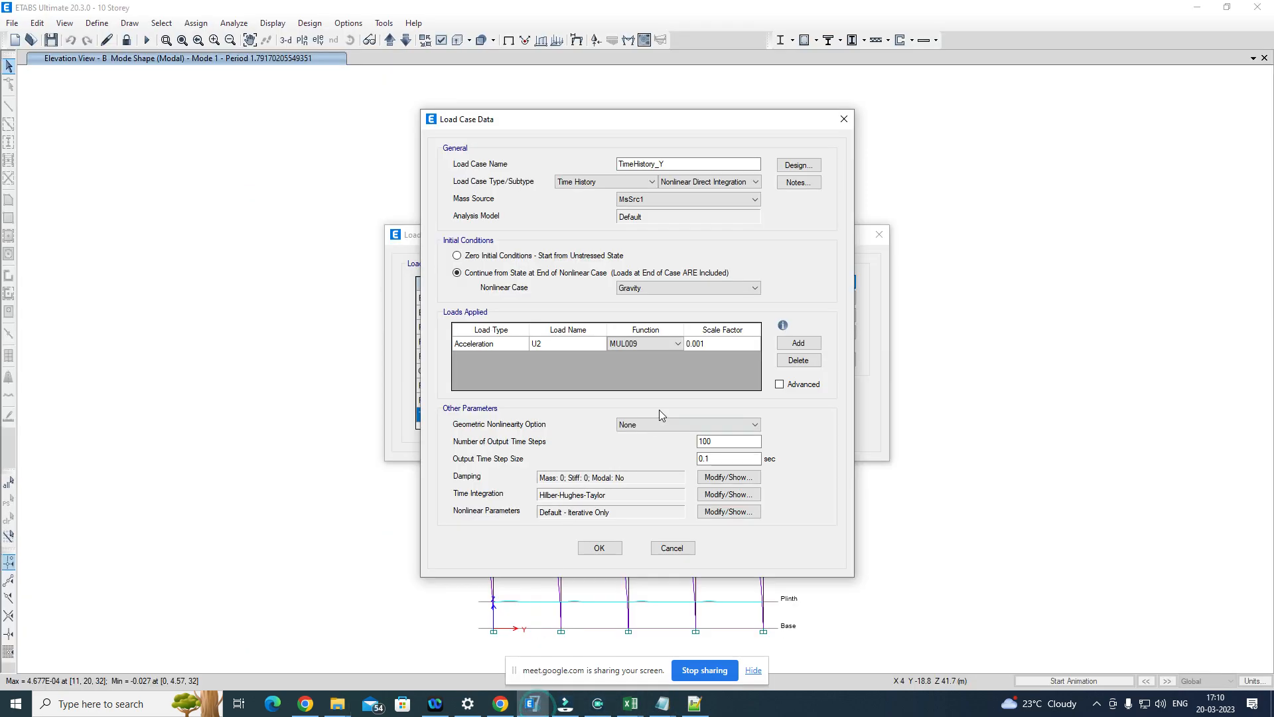
{"action": "left_click", "coordinate": [662, 343]}
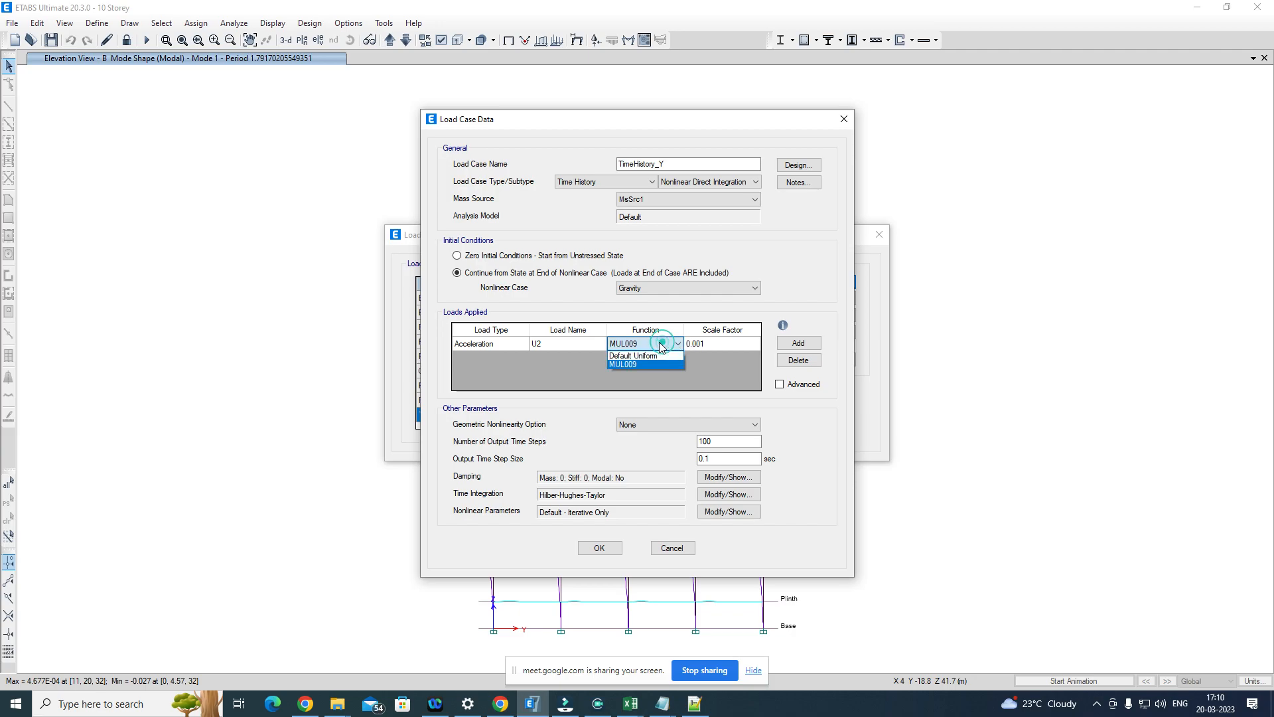
{"action": "left_click", "coordinate": [629, 365]}
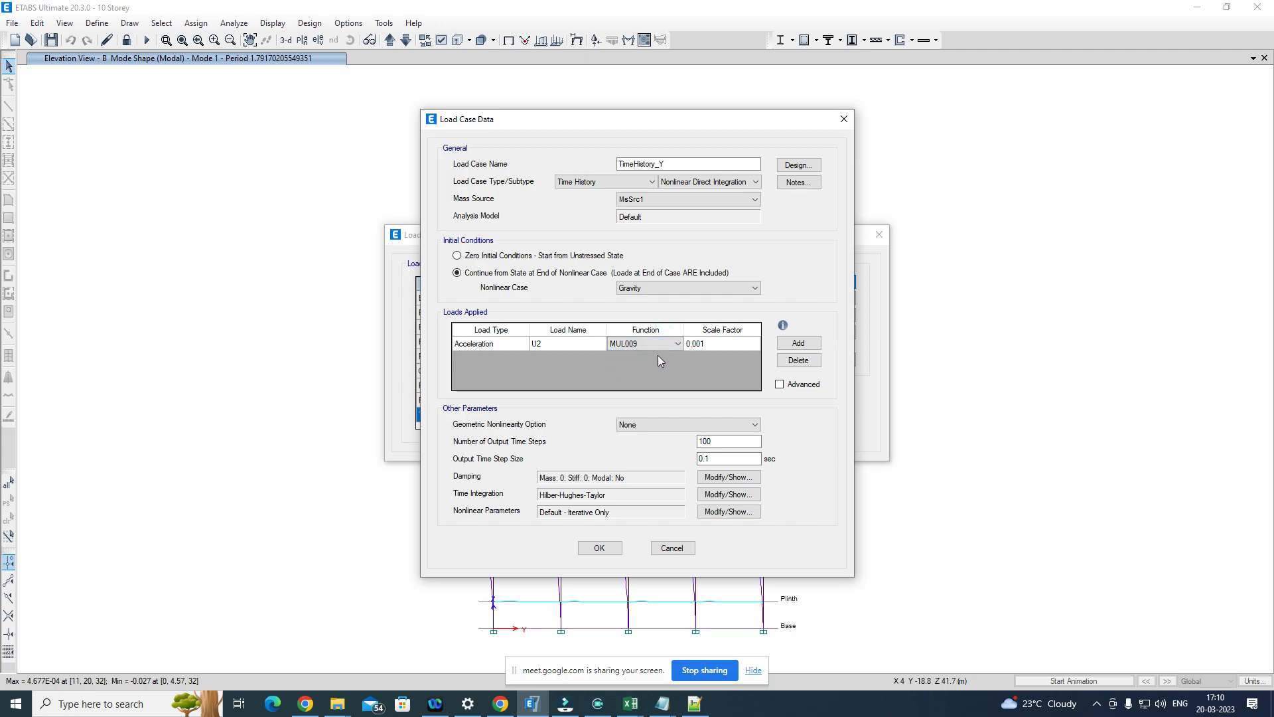
{"action": "left_click", "coordinate": [711, 340]}
{"action": "left_click", "coordinate": [724, 344]}
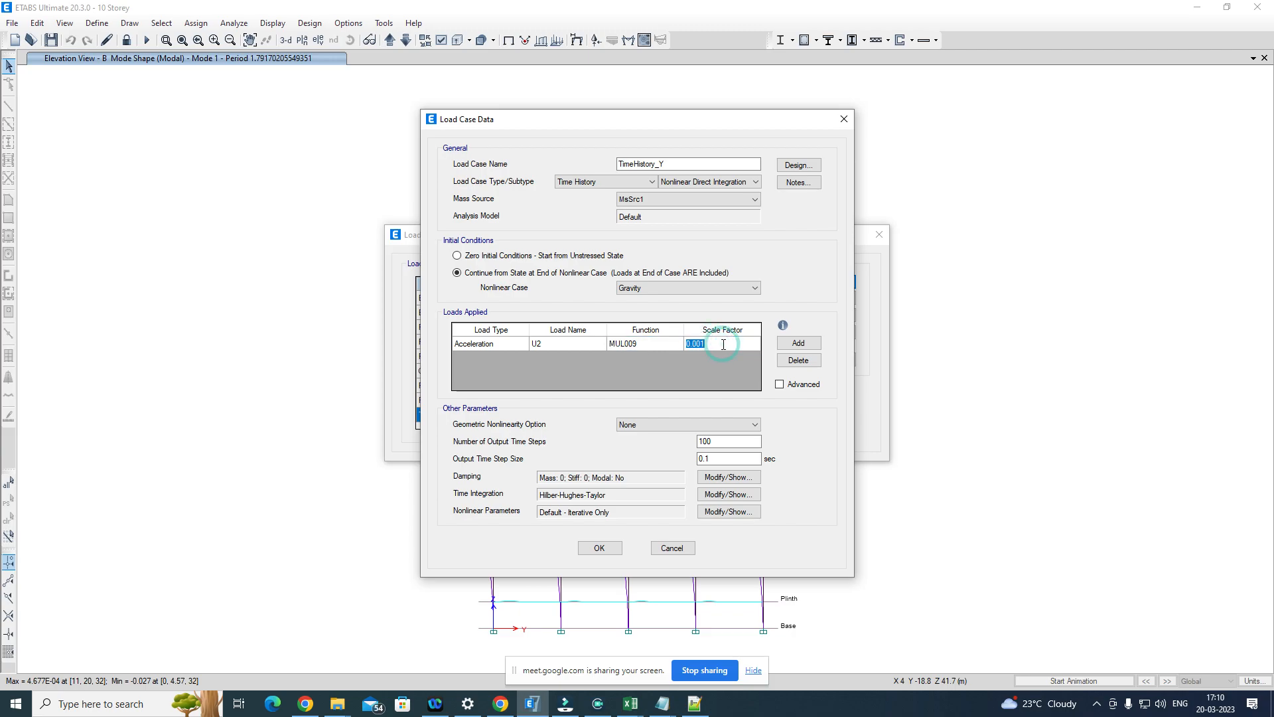
{"action": "type", "text": "9.81"}
Step: Set TimeHistory_Y to P-Delta plus Large Displacements with 2999 output time steps, and enter the output time step size
{"action": "left_click", "coordinate": [663, 423]}
{"action": "left_click", "coordinate": [641, 444]}
{"action": "left_click", "coordinate": [649, 419]}
{"action": "left_click", "coordinate": [641, 452]}
{"action": "left_click", "coordinate": [722, 444]}
{"action": "double_click", "coordinate": [723, 444]}
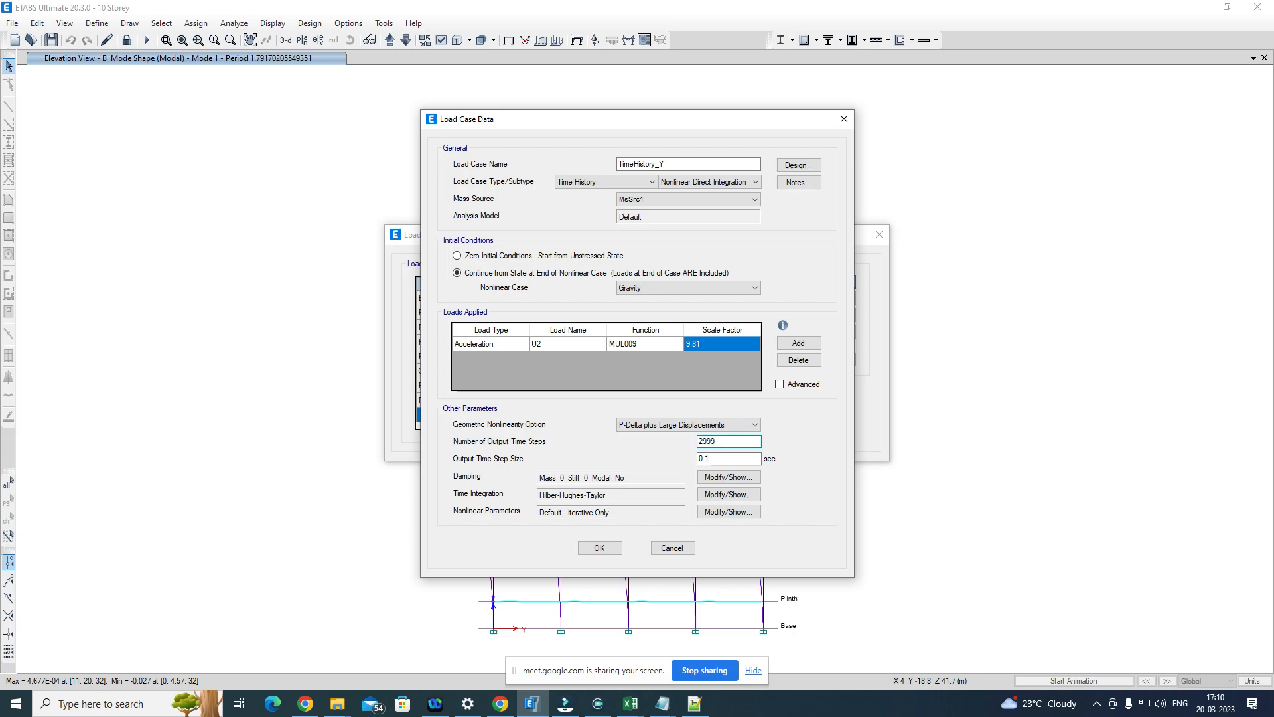
{"action": "left_click", "coordinate": [721, 459]}
Step: Switch TimeHistory_Y's damping to Specify Damping by Period, then save the load case and close the load case list
{"action": "left_click", "coordinate": [715, 476]}
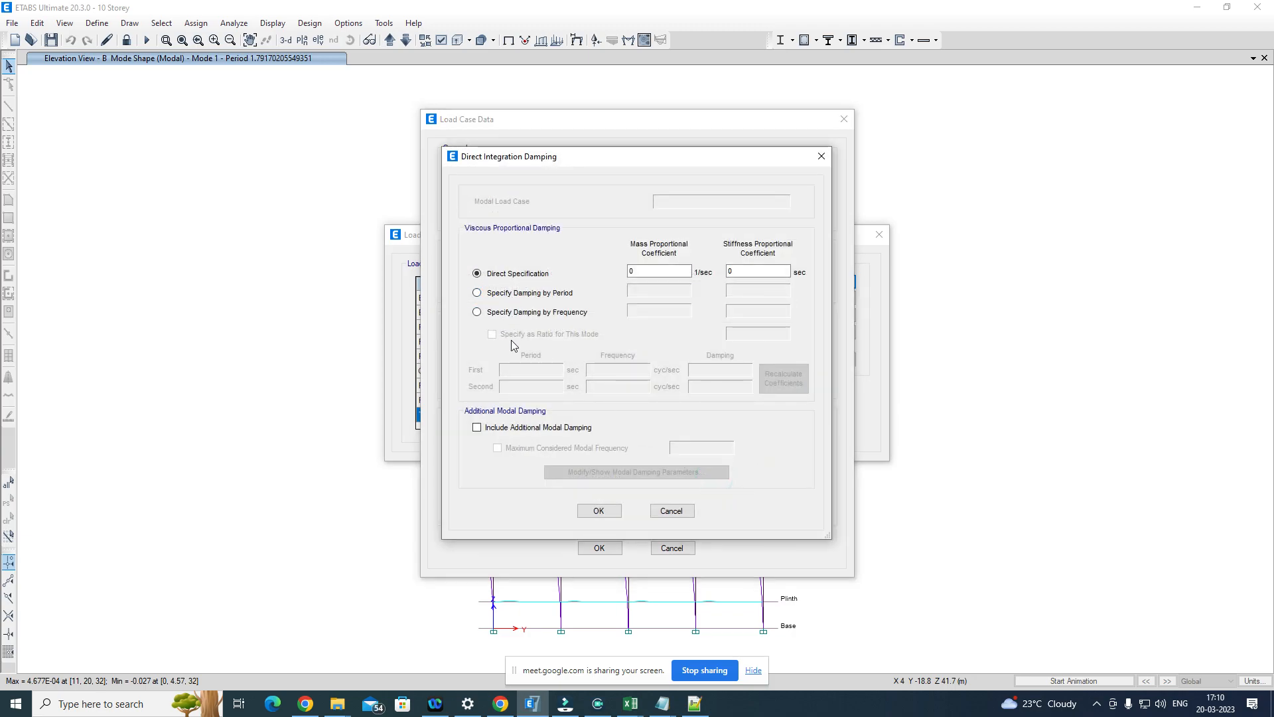
{"action": "left_click", "coordinate": [504, 292]}
{"action": "left_click", "coordinate": [531, 371]}
{"action": "double_click", "coordinate": [530, 371]}
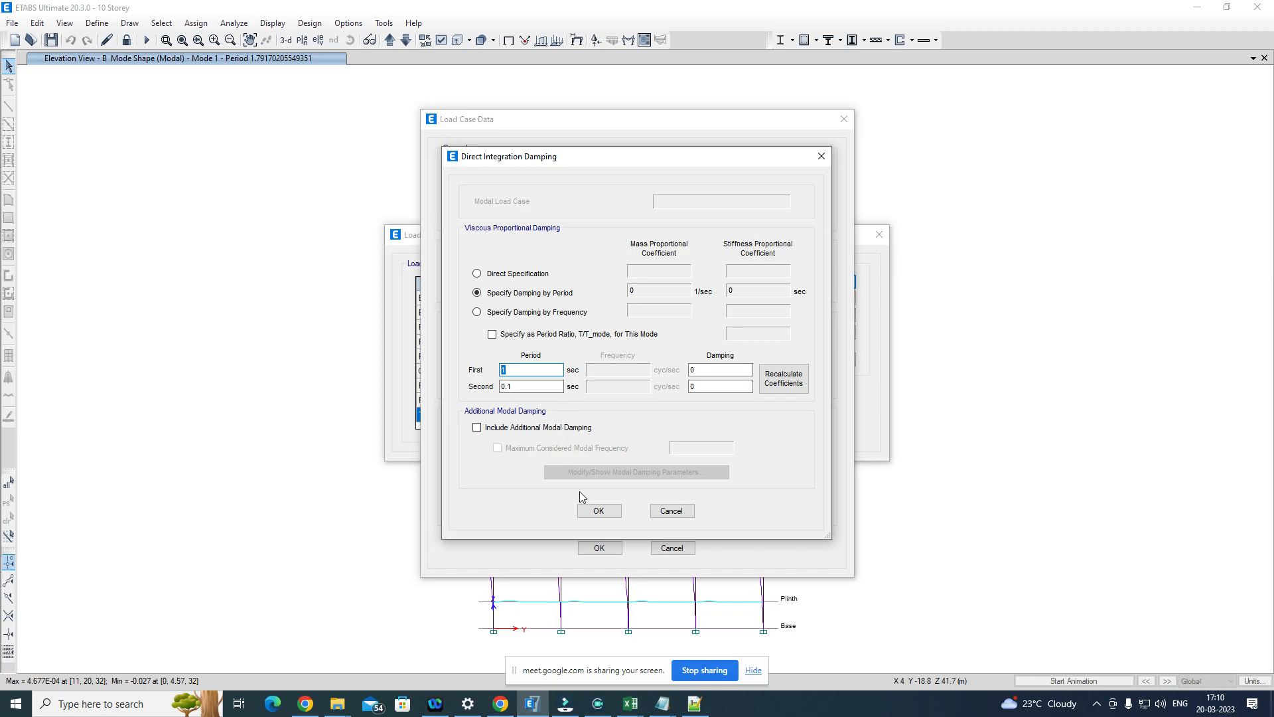
{"action": "left_click", "coordinate": [598, 511]}
{"action": "left_click", "coordinate": [599, 547]}
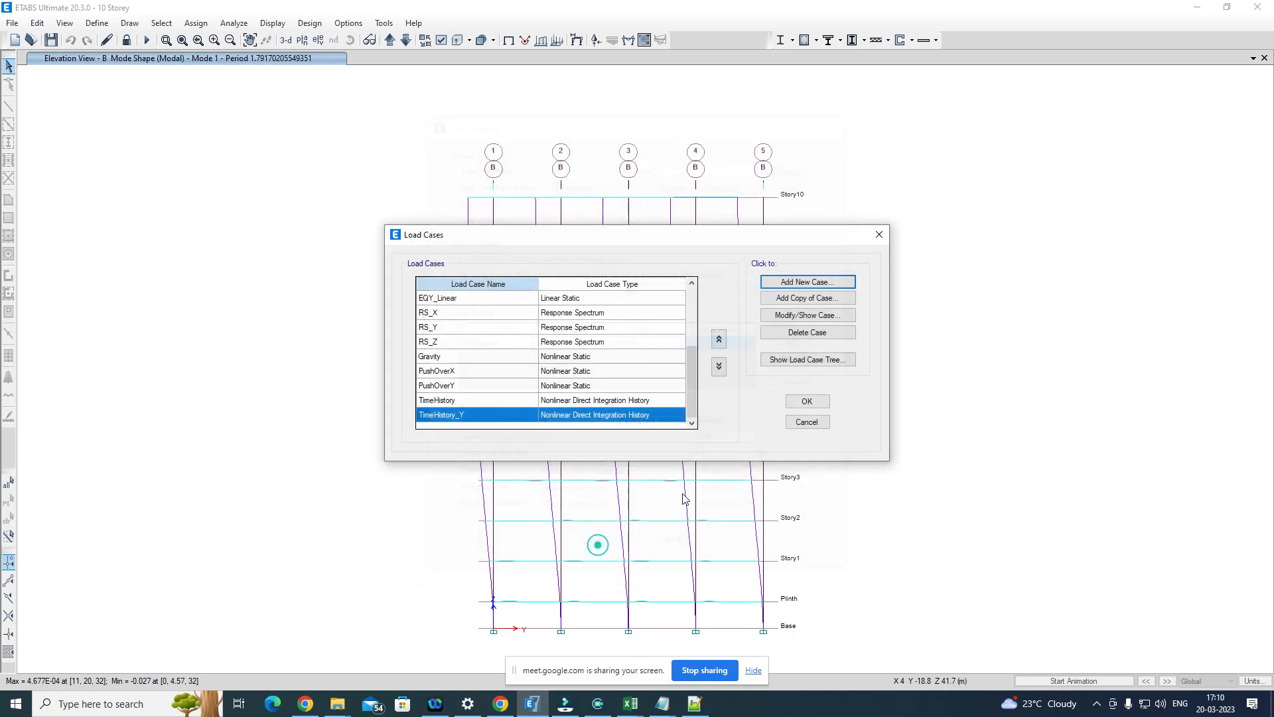
{"action": "left_click", "coordinate": [806, 398]}
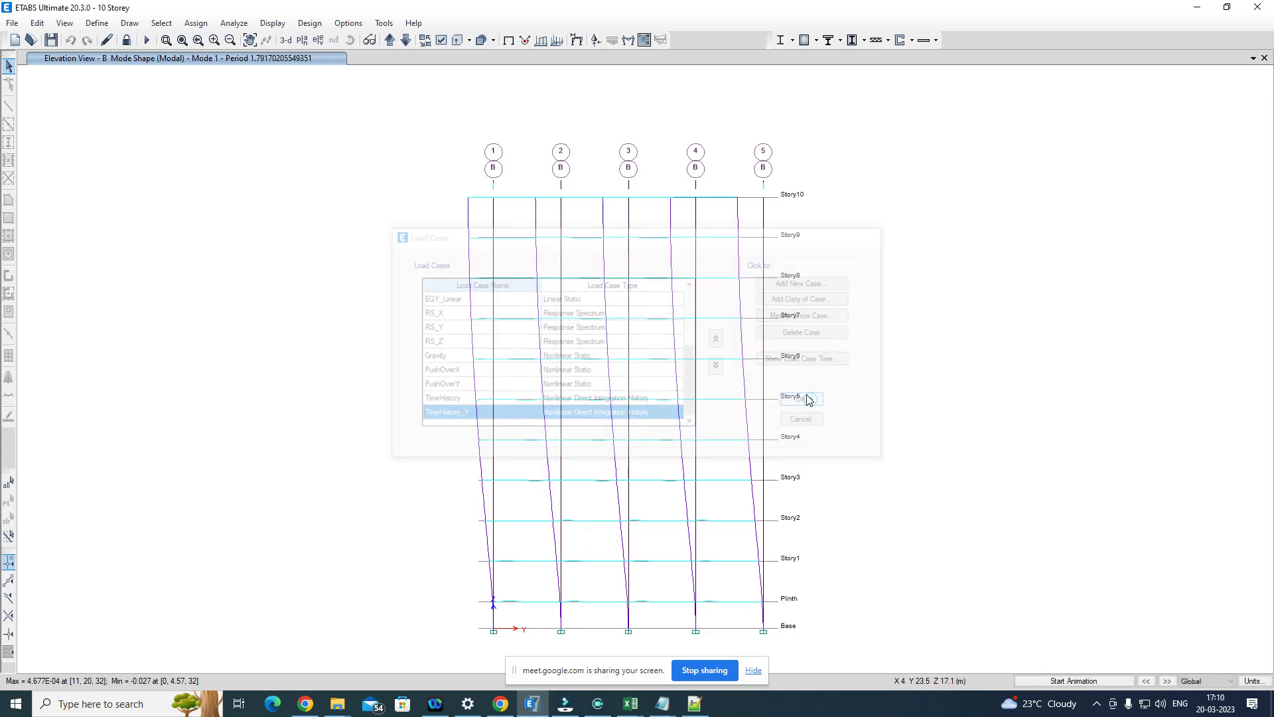
Step: Display the modal results tables and show the Modal Participating Mass Ratios table
{"action": "left_click", "coordinate": [279, 22]}
{"action": "left_click", "coordinate": [335, 363]}
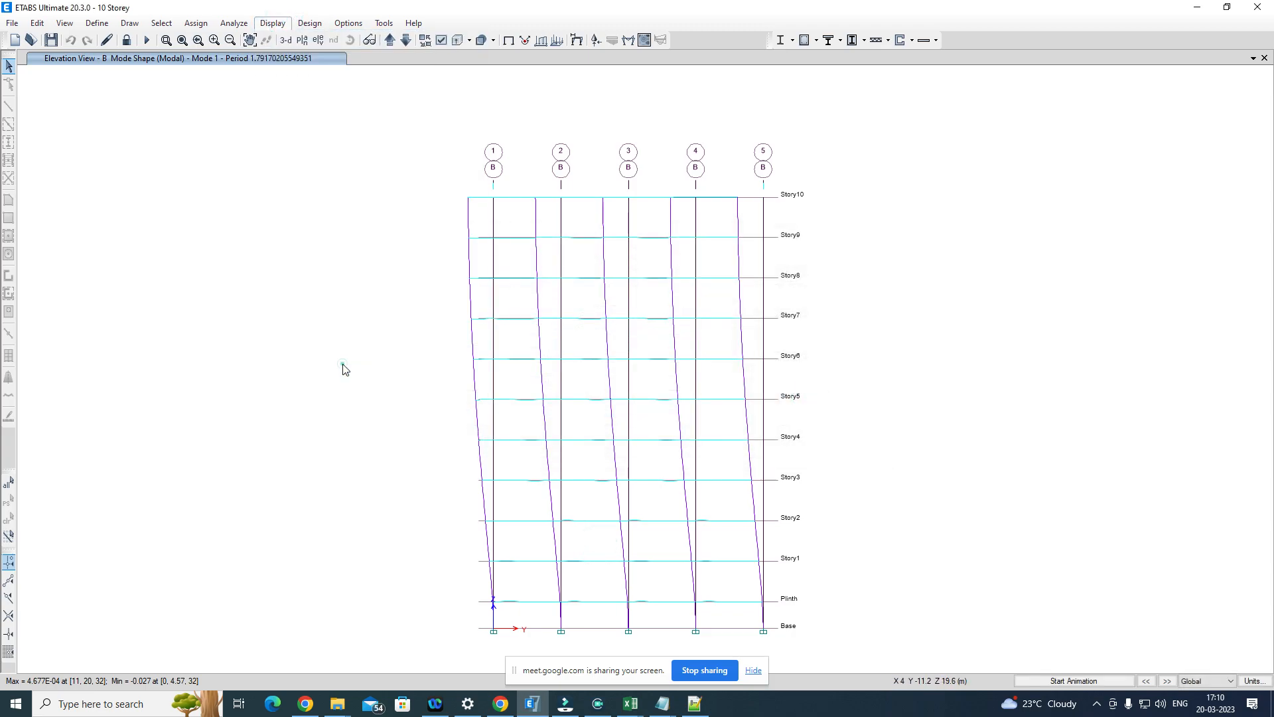
{"action": "left_click", "coordinate": [821, 531]}
{"action": "left_click", "coordinate": [681, 398]}
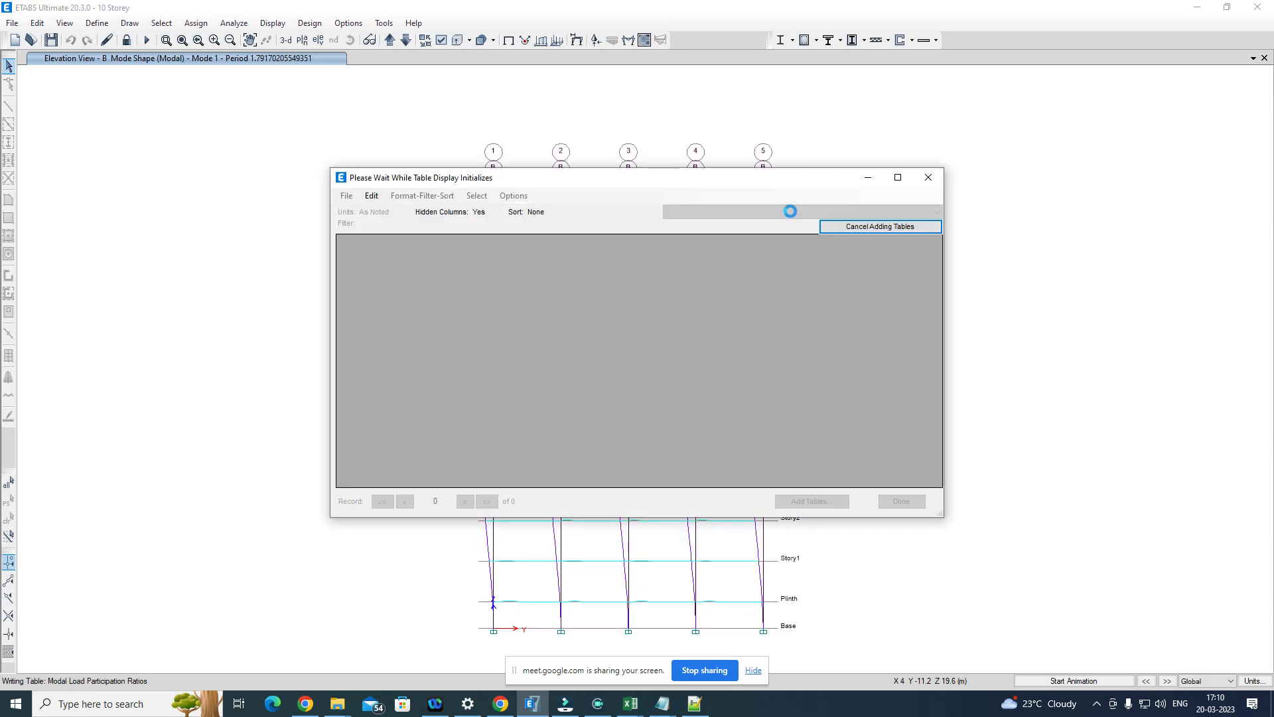
{"action": "left_click", "coordinate": [791, 210]}
{"action": "left_click", "coordinate": [756, 232]}
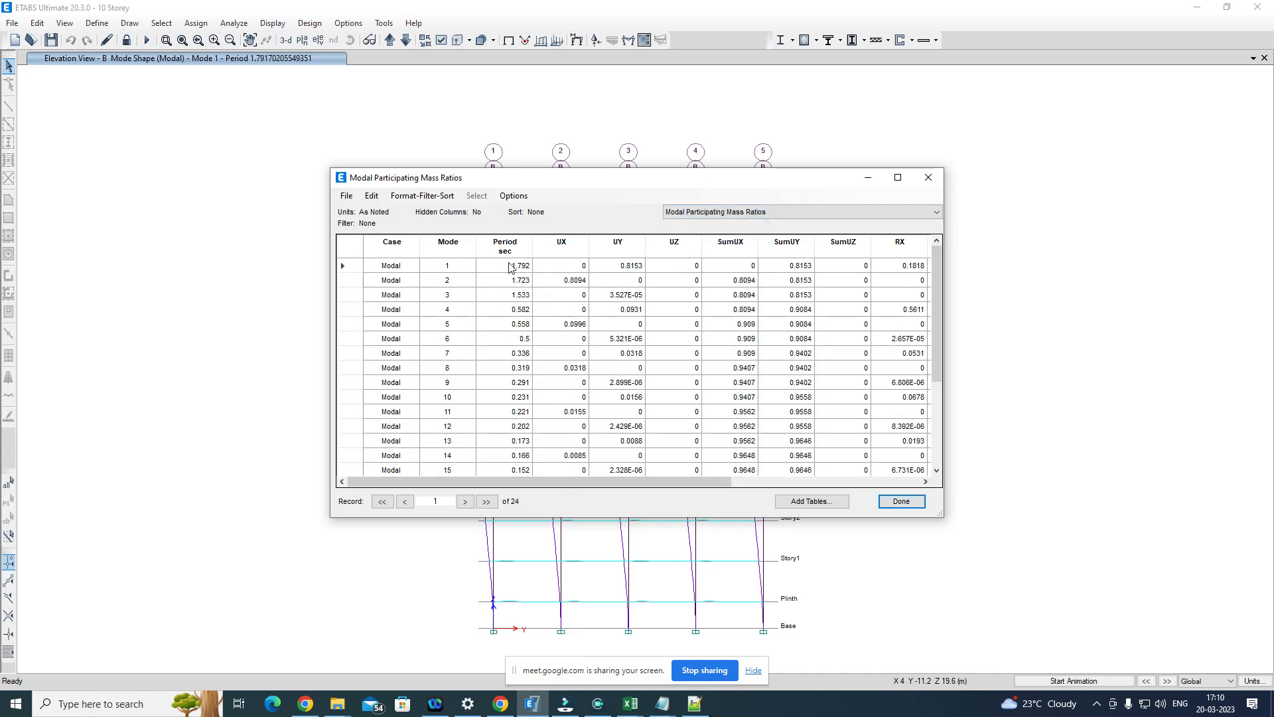
Step: Compare the periods and UY mass ratios of modes 1, 3 and 4 in the table
{"action": "left_click", "coordinate": [508, 267]}
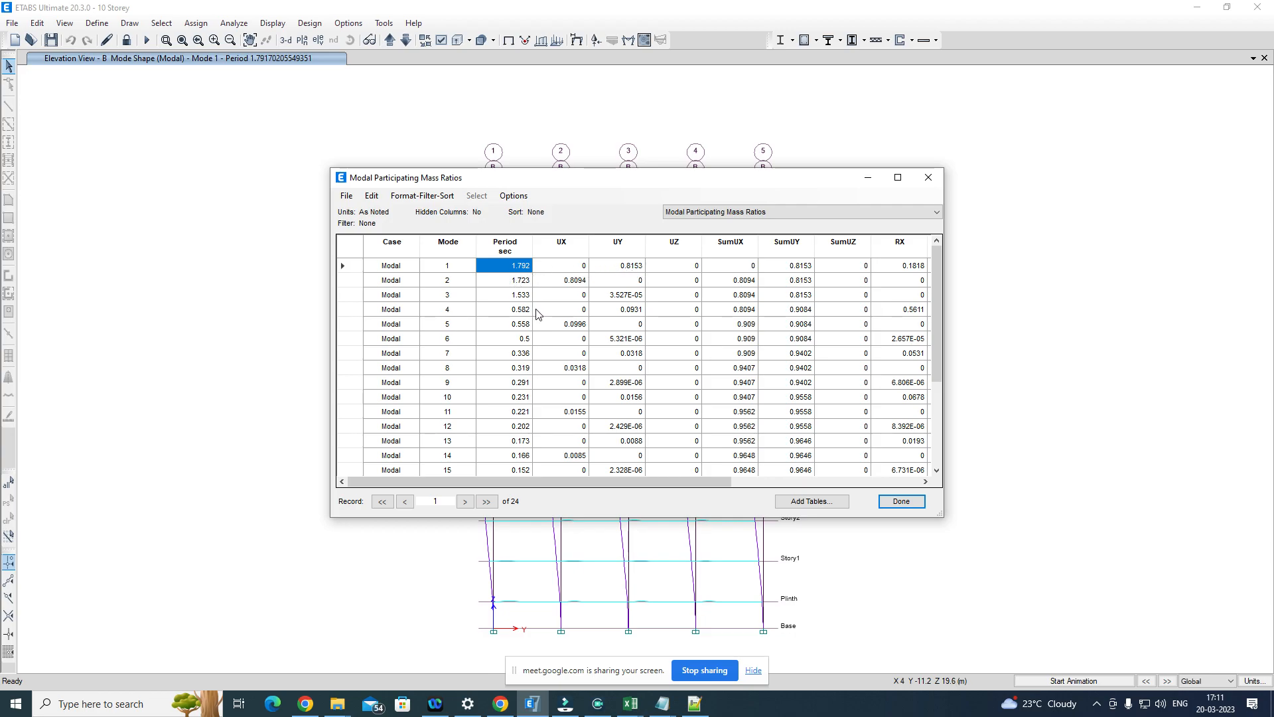
{"action": "left_click", "coordinate": [637, 297]}
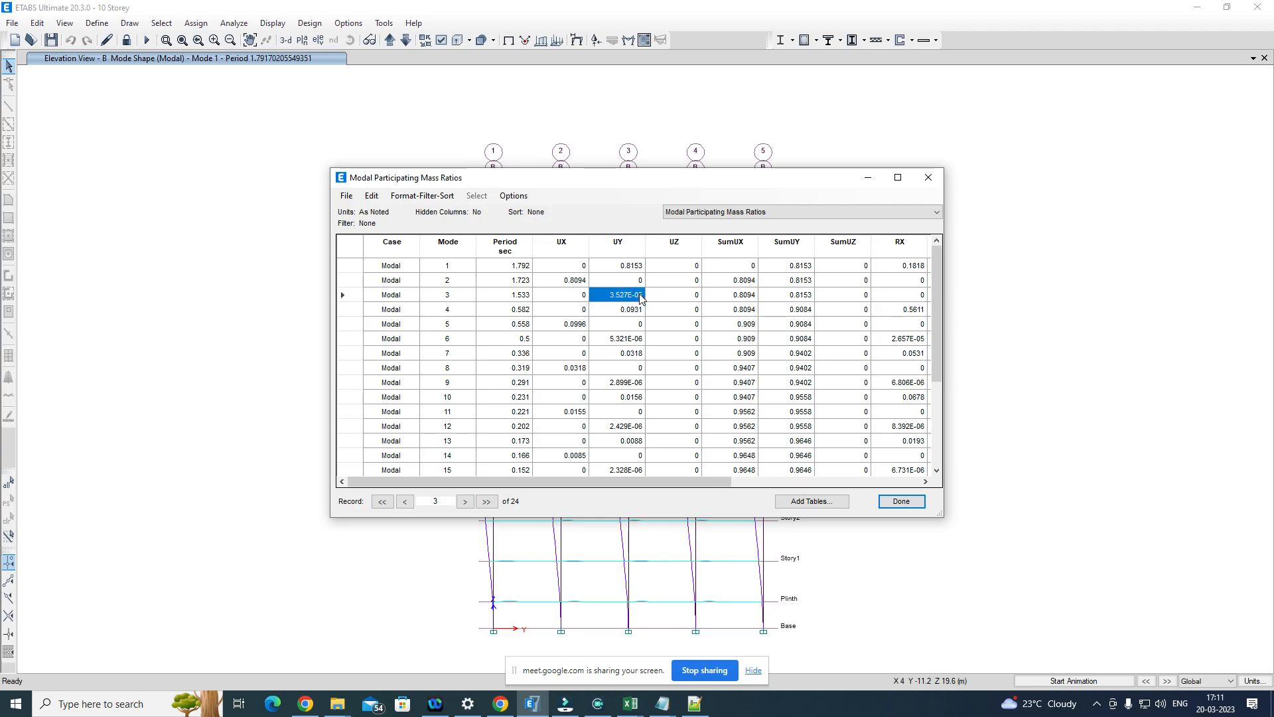
{"action": "left_click", "coordinate": [512, 296]}
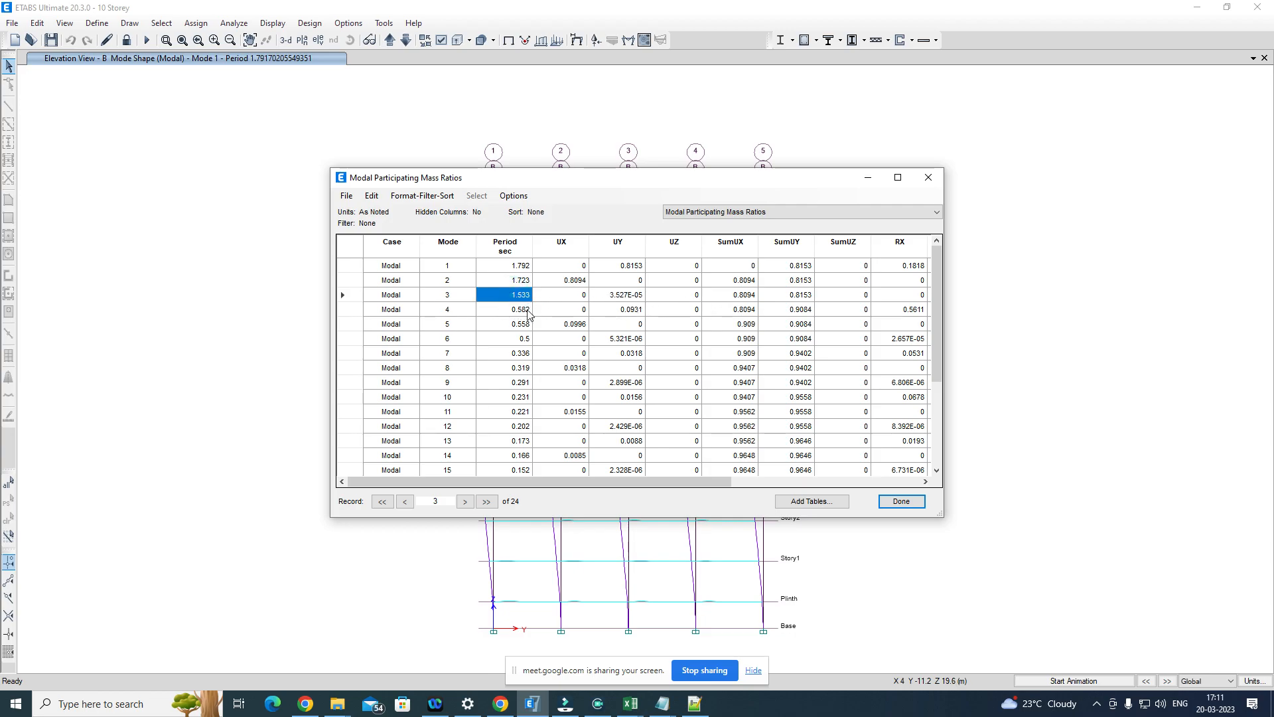
{"action": "left_click", "coordinate": [637, 311]}
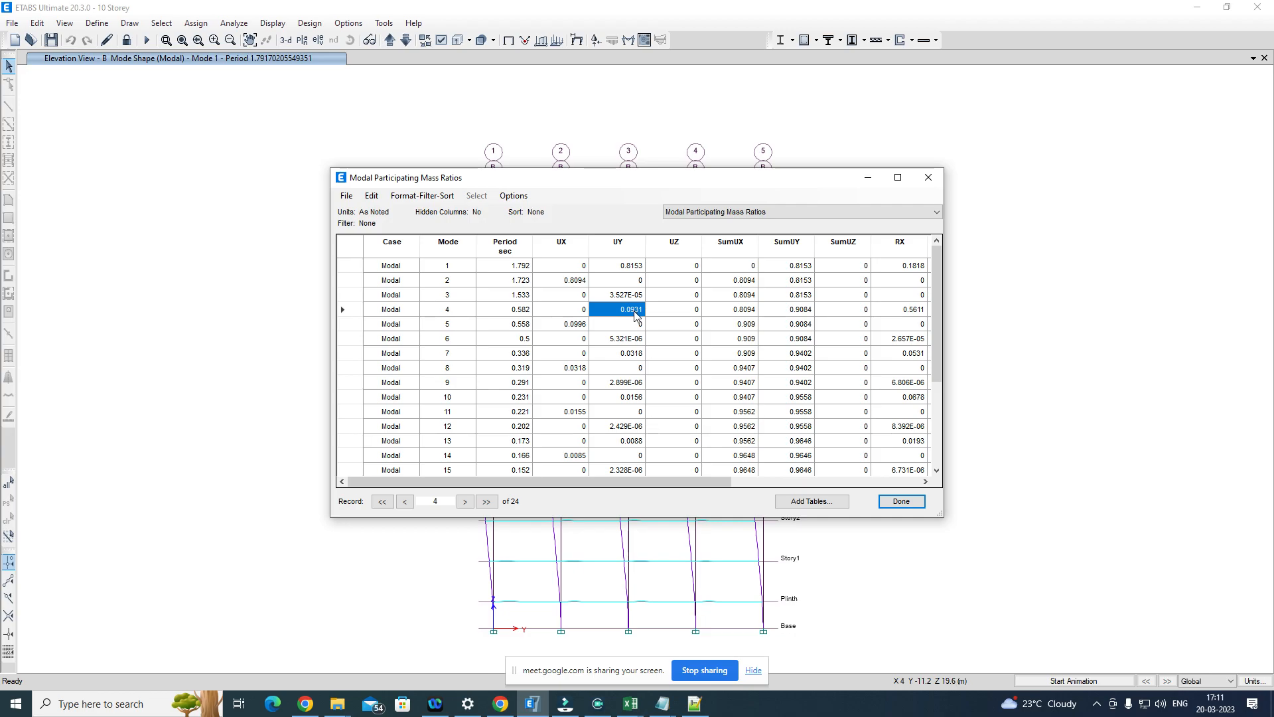
{"action": "left_click", "coordinate": [524, 315]}
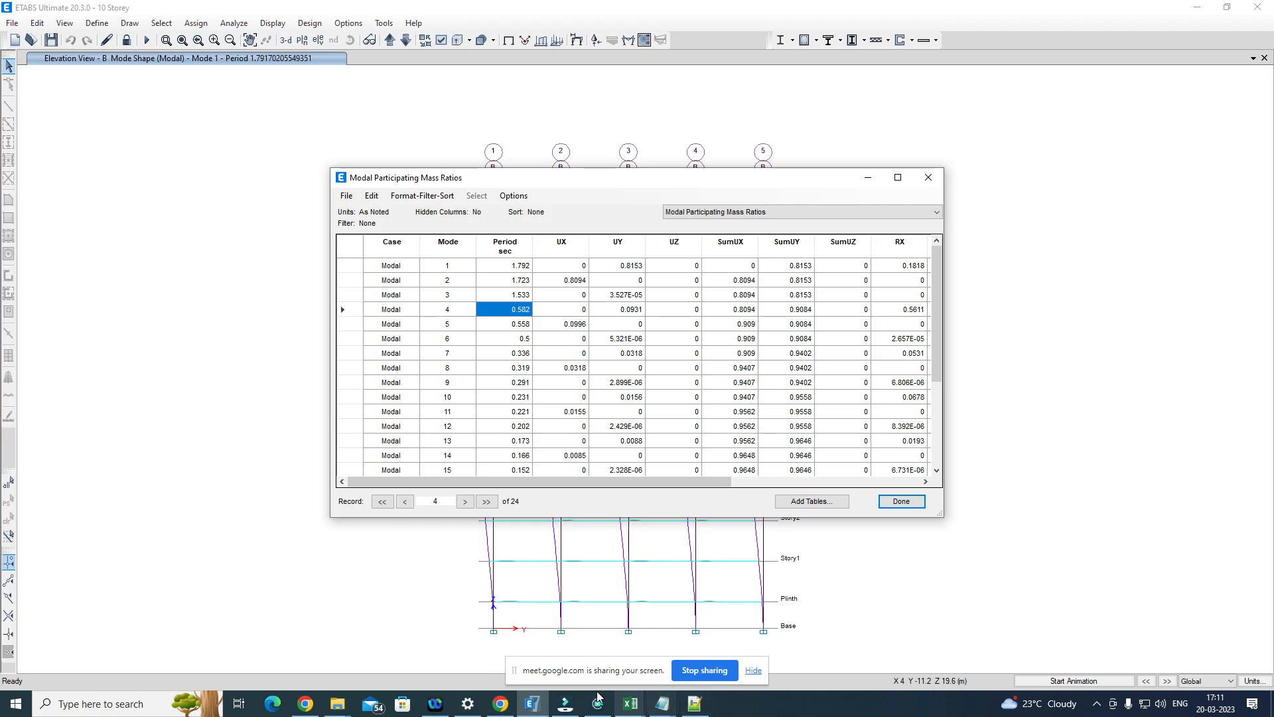
Step: Close the modal mass ratios table and set TimeHistory_Y's damping periods to 1.792 sec first and 0.582 sec second
{"action": "left_click", "coordinate": [892, 507]}
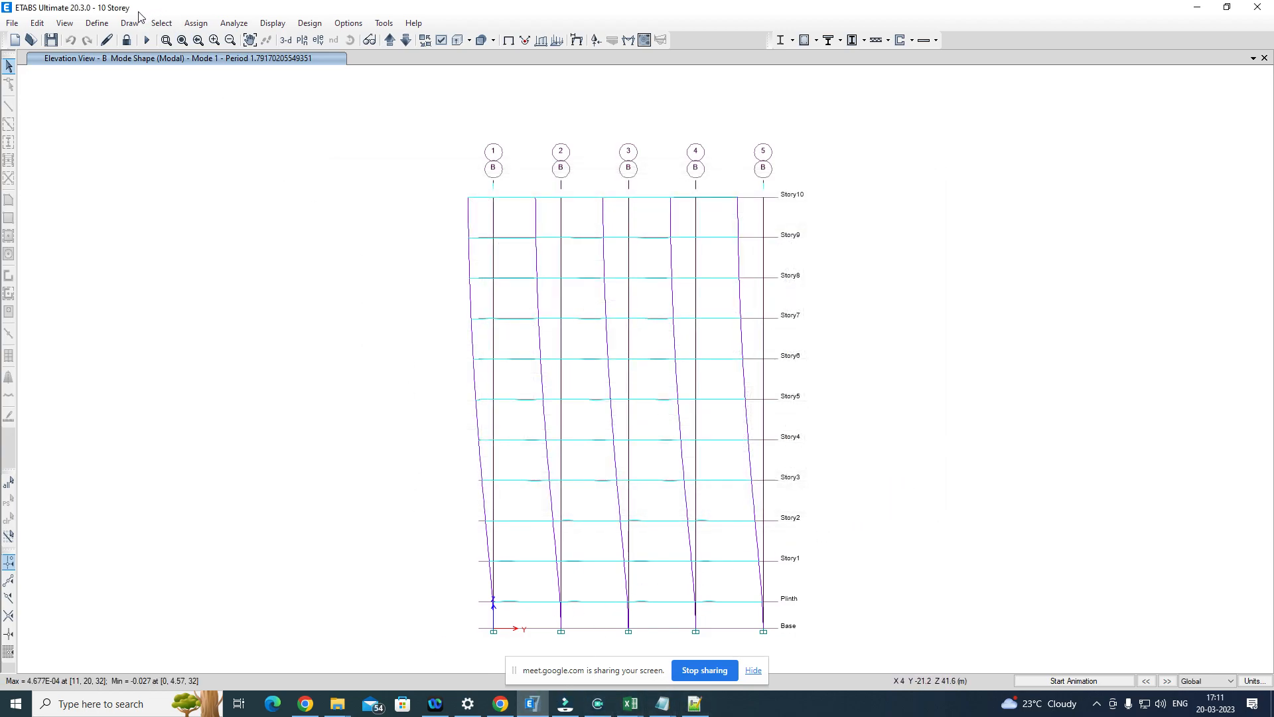
{"action": "left_click", "coordinate": [97, 23]}
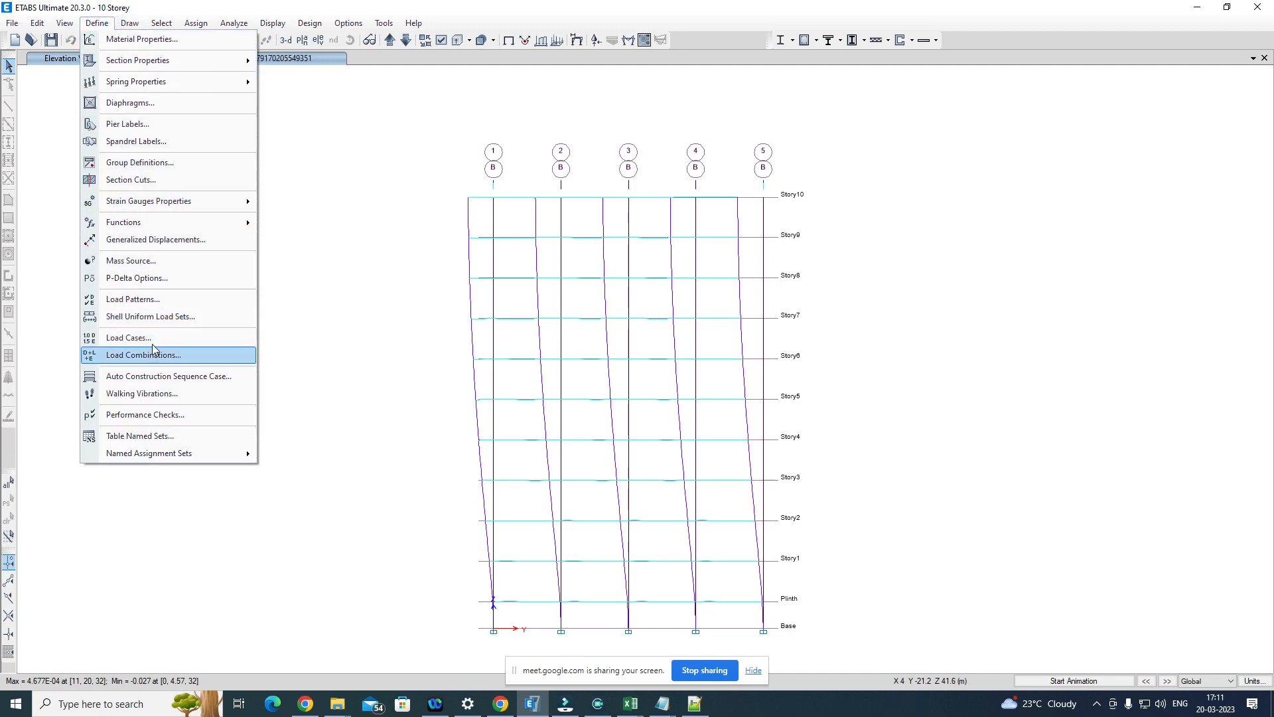
{"action": "left_click", "coordinate": [242, 340]}
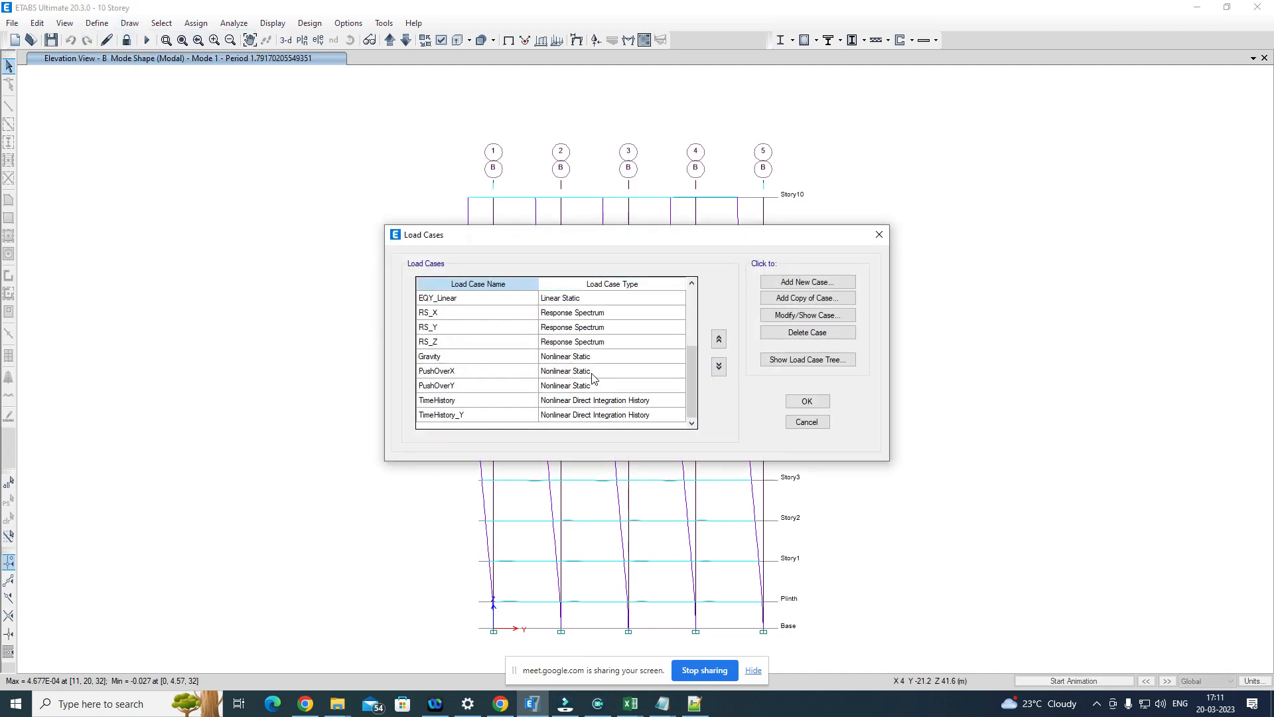
{"action": "left_click", "coordinate": [470, 415]}
{"action": "left_click", "coordinate": [832, 316]}
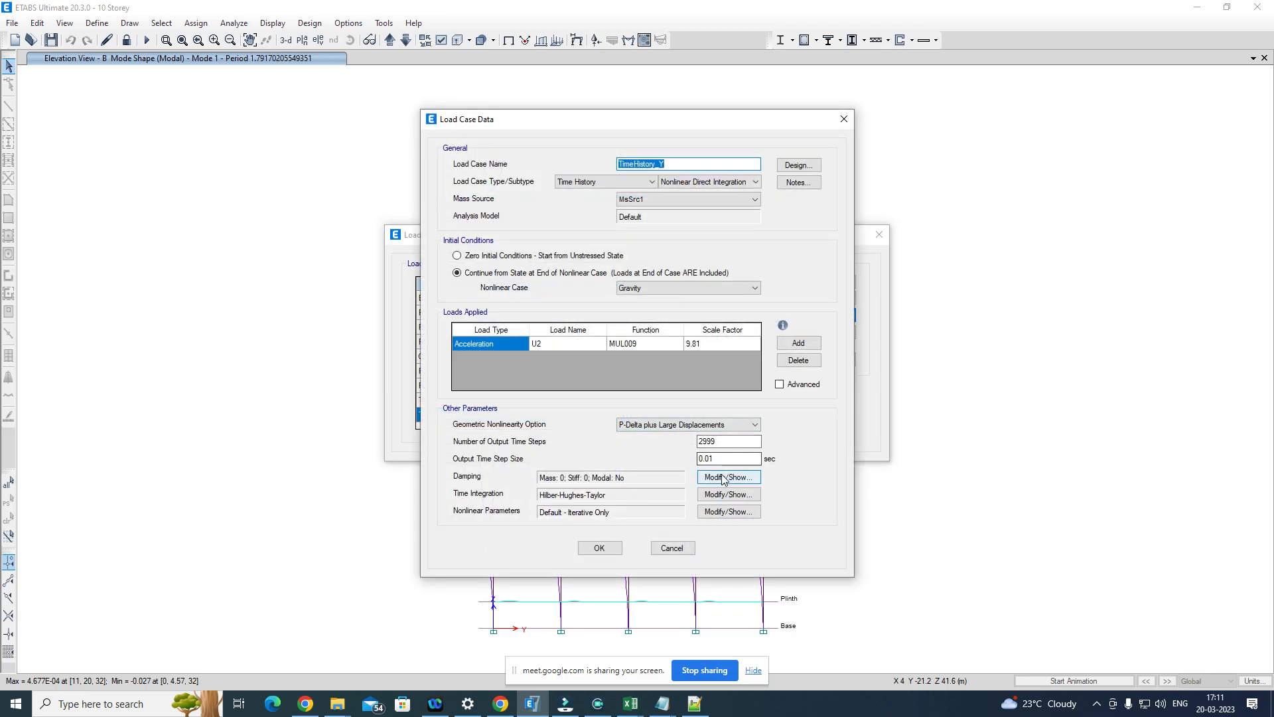
{"action": "left_click", "coordinate": [728, 477]}
{"action": "left_click", "coordinate": [522, 371]}
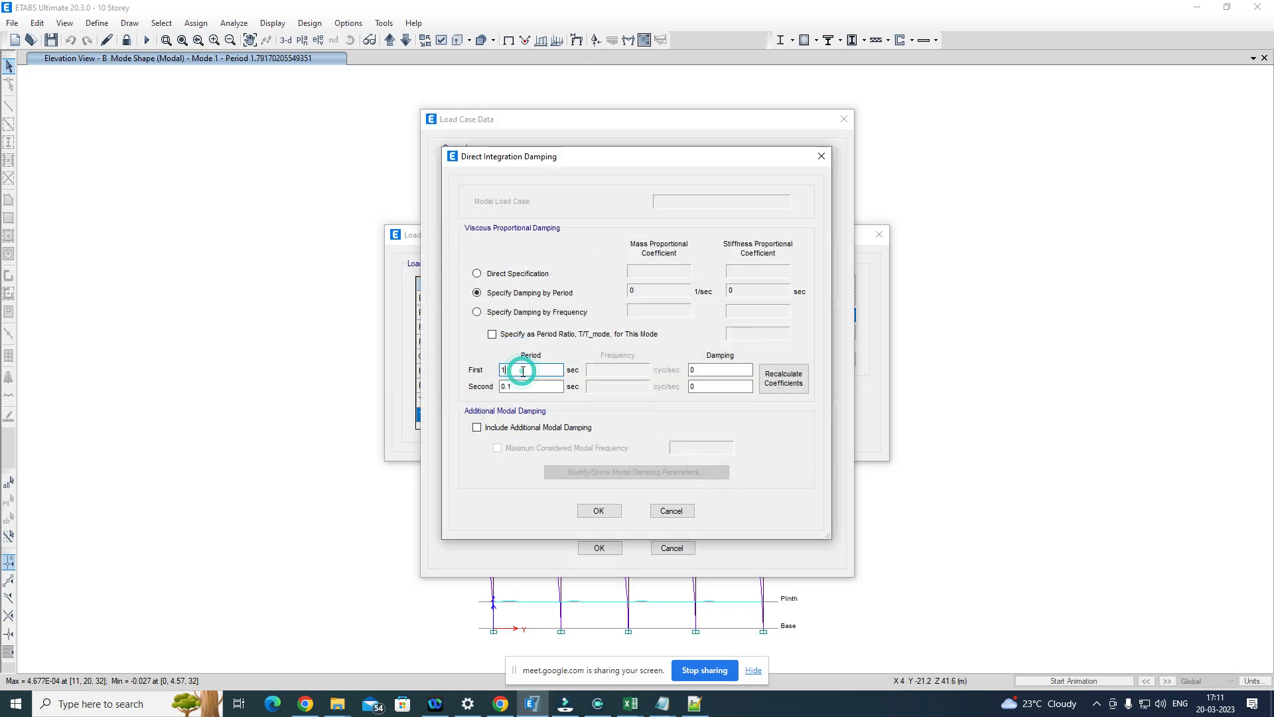
{"action": "type", "text": ".792"}
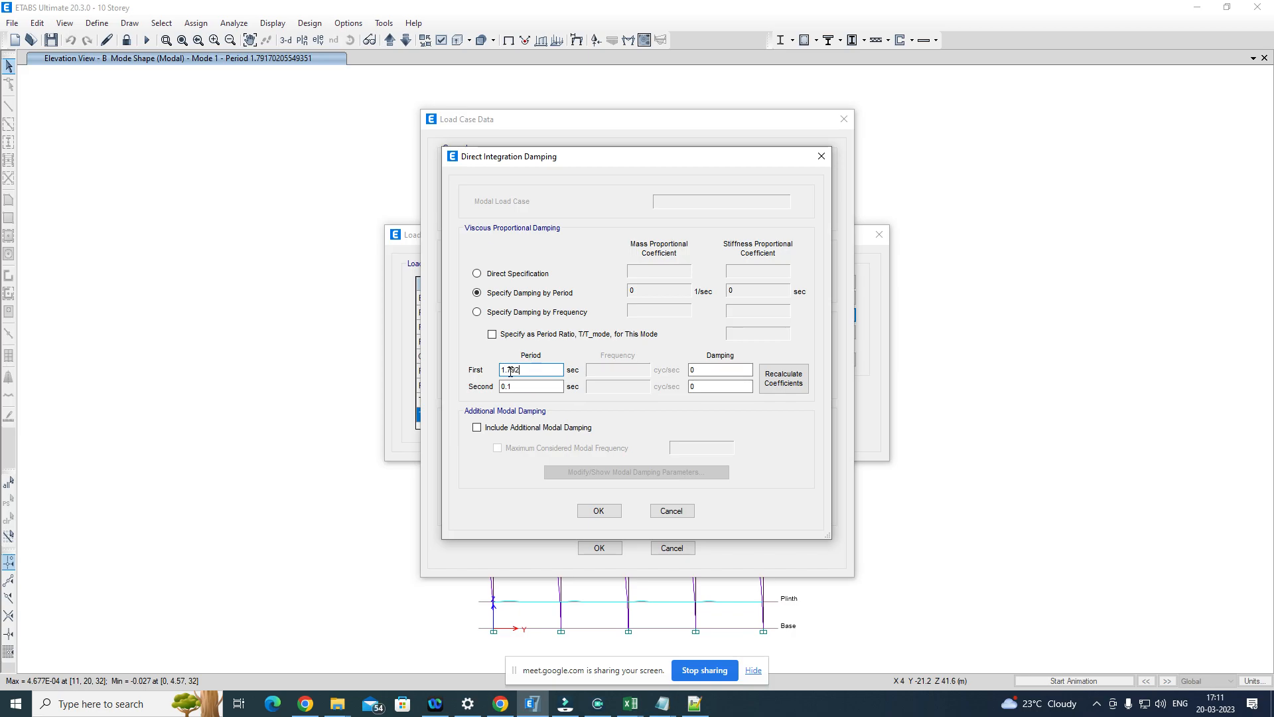
{"action": "left_click", "coordinate": [523, 387]}
{"action": "key", "text": "BackSpace"}
{"action": "type", "text": "582"}
Step: Enter 0.05 damping for both periods of TimeHistory_Y, then save the load case and close the load case list
{"action": "left_click", "coordinate": [738, 369]}
{"action": "type", "text": ".0"}
{"action": "left_click", "coordinate": [720, 387]}
{"action": "type", "text": ".0"}
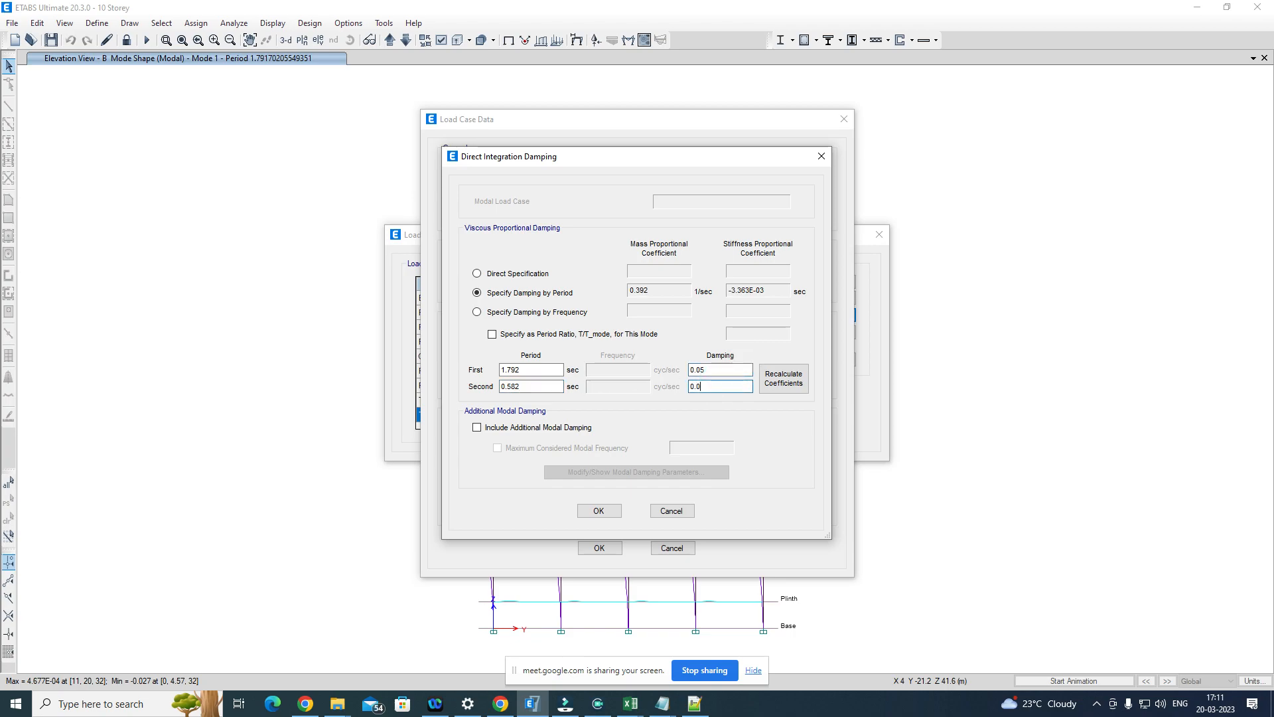
{"action": "left_click", "coordinate": [720, 369]}
{"action": "left_click", "coordinate": [599, 510]}
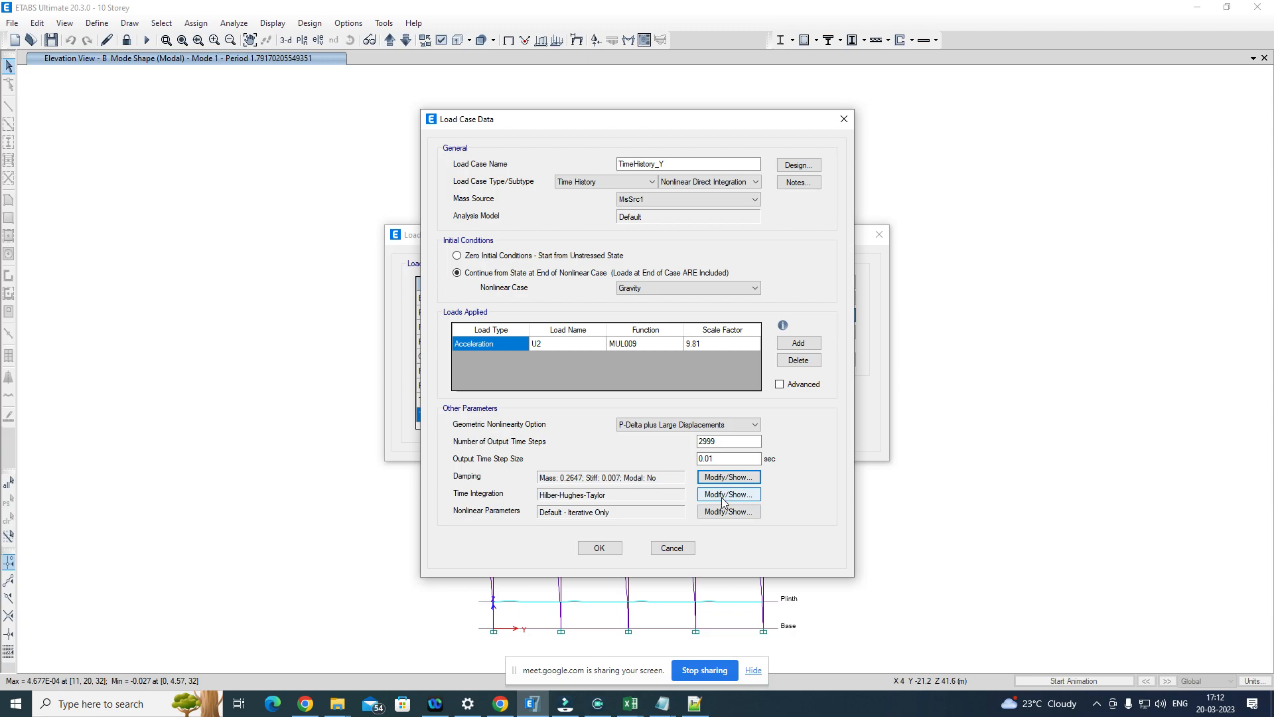
{"action": "left_click", "coordinate": [600, 547]}
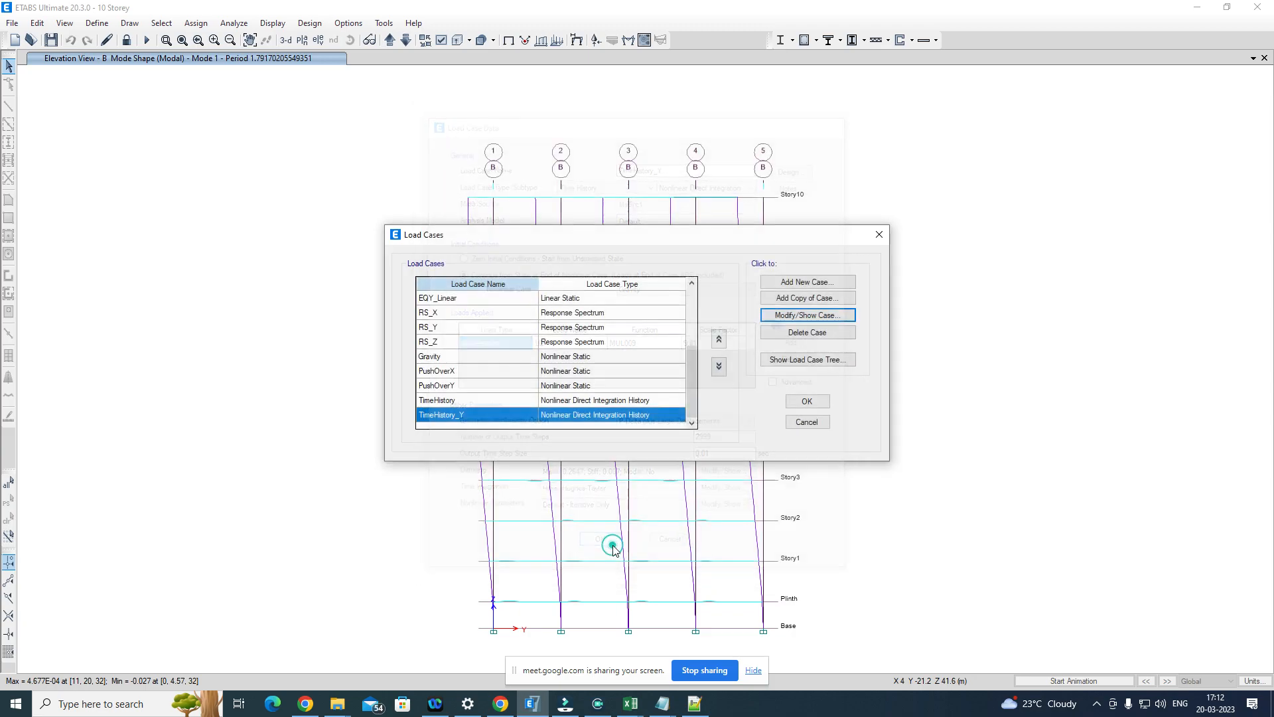
{"action": "left_click", "coordinate": [807, 401]}
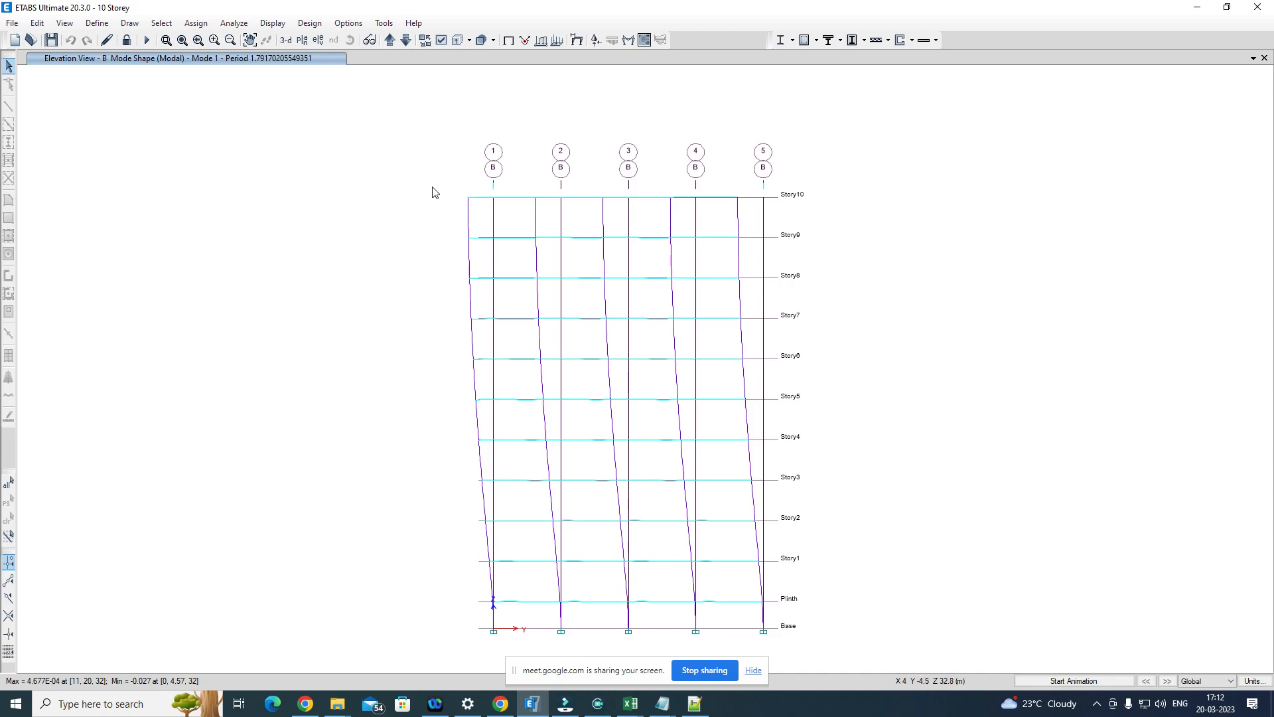
Step: Unlock the model, accepting deletion of the analysis results, and select all beams by object type
{"action": "left_click", "coordinate": [127, 41]}
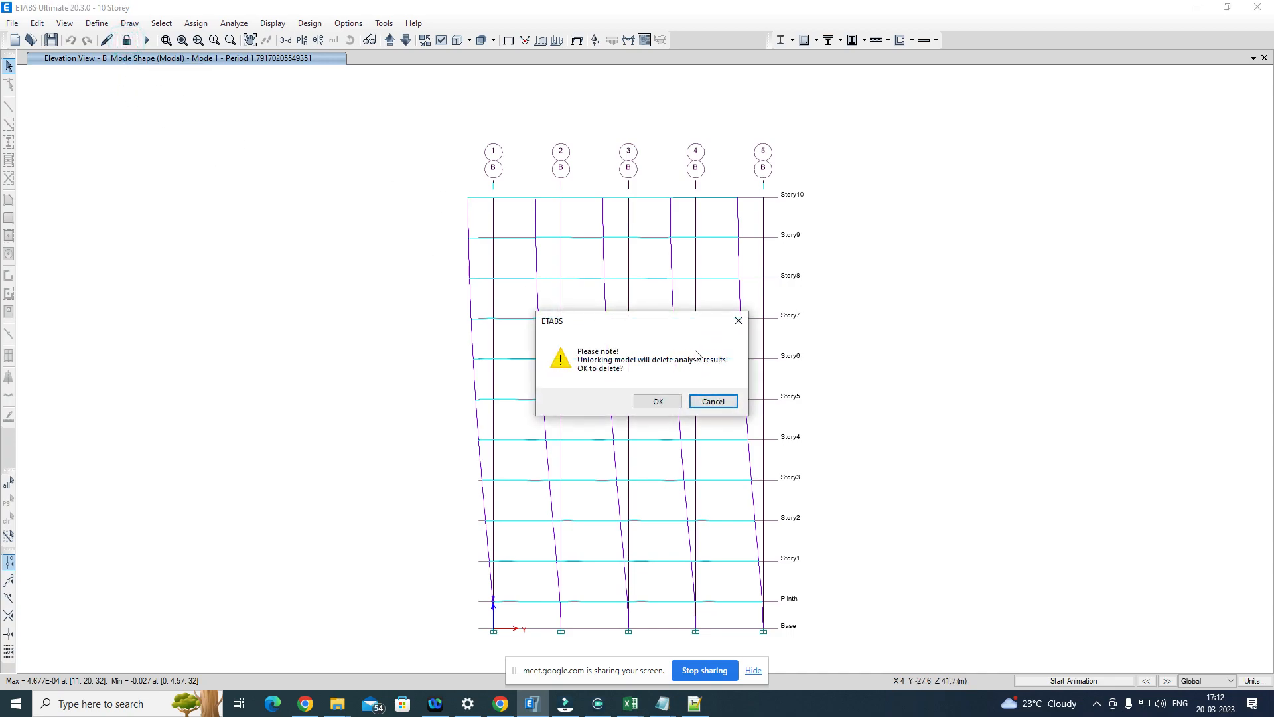
{"action": "left_click", "coordinate": [657, 402]}
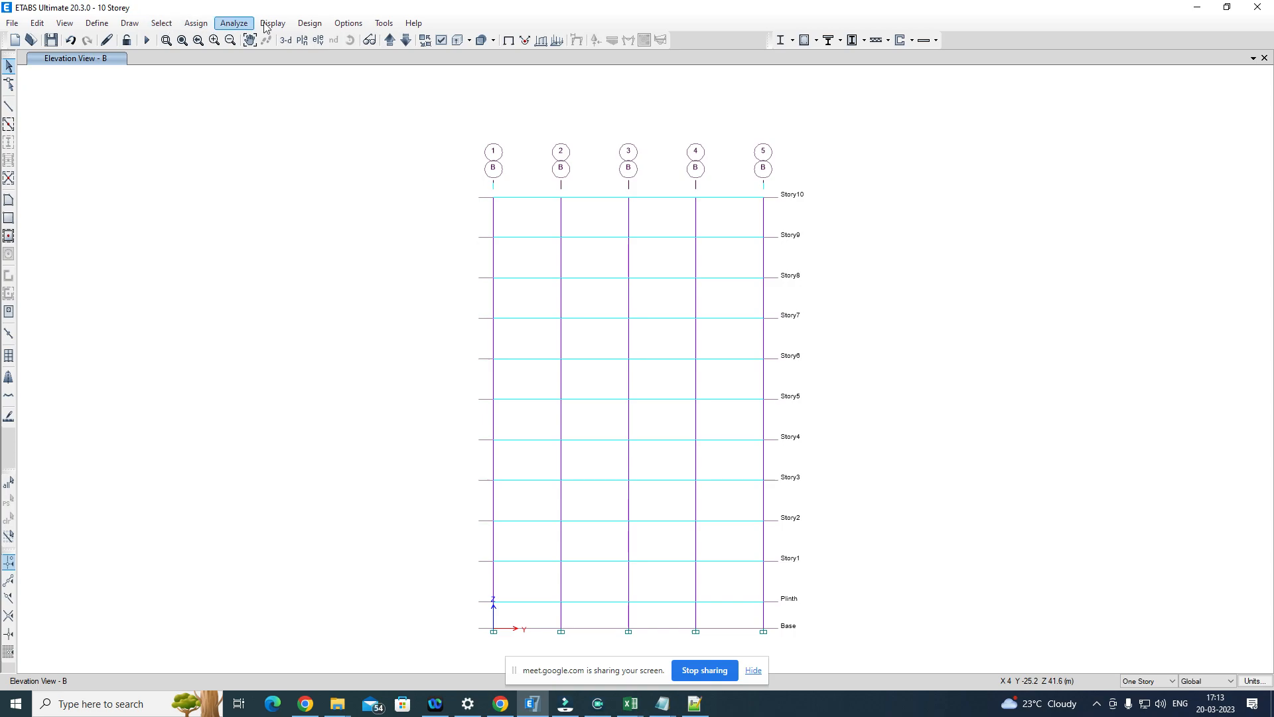
{"action": "left_click", "coordinate": [166, 25]}
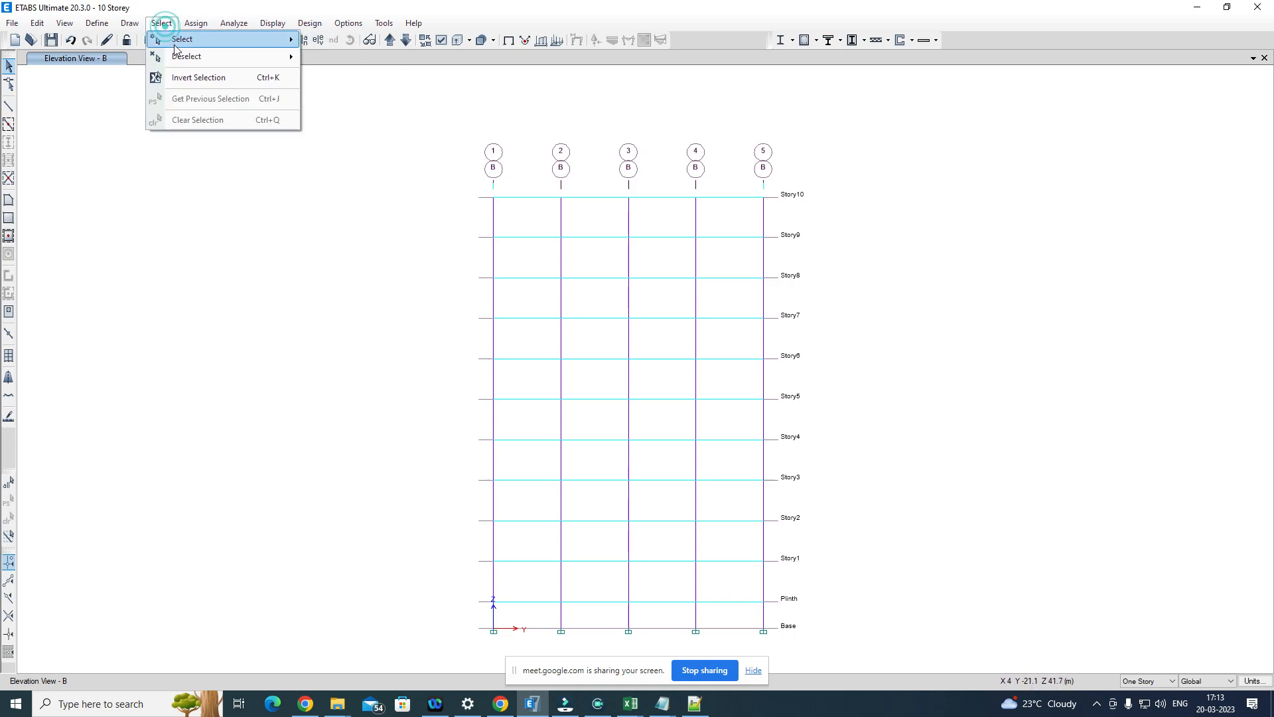
{"action": "mouse_move", "coordinate": [222, 41]}
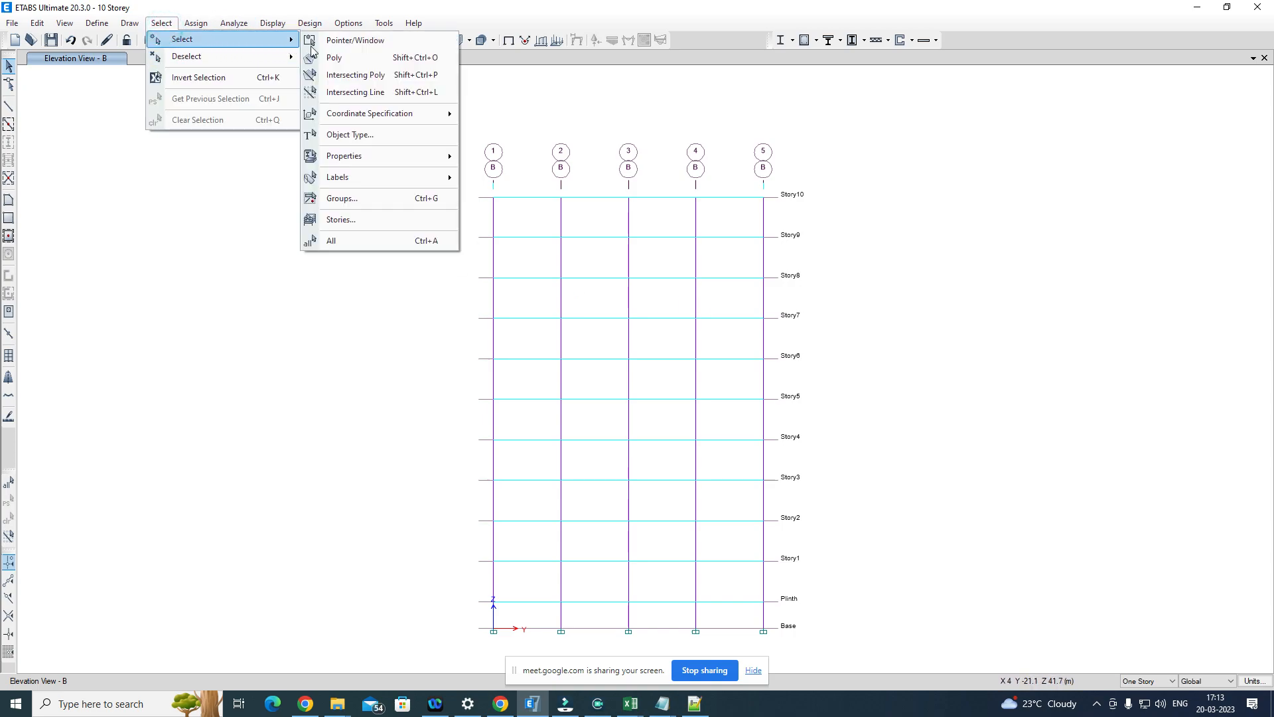
{"action": "left_click", "coordinate": [400, 137]}
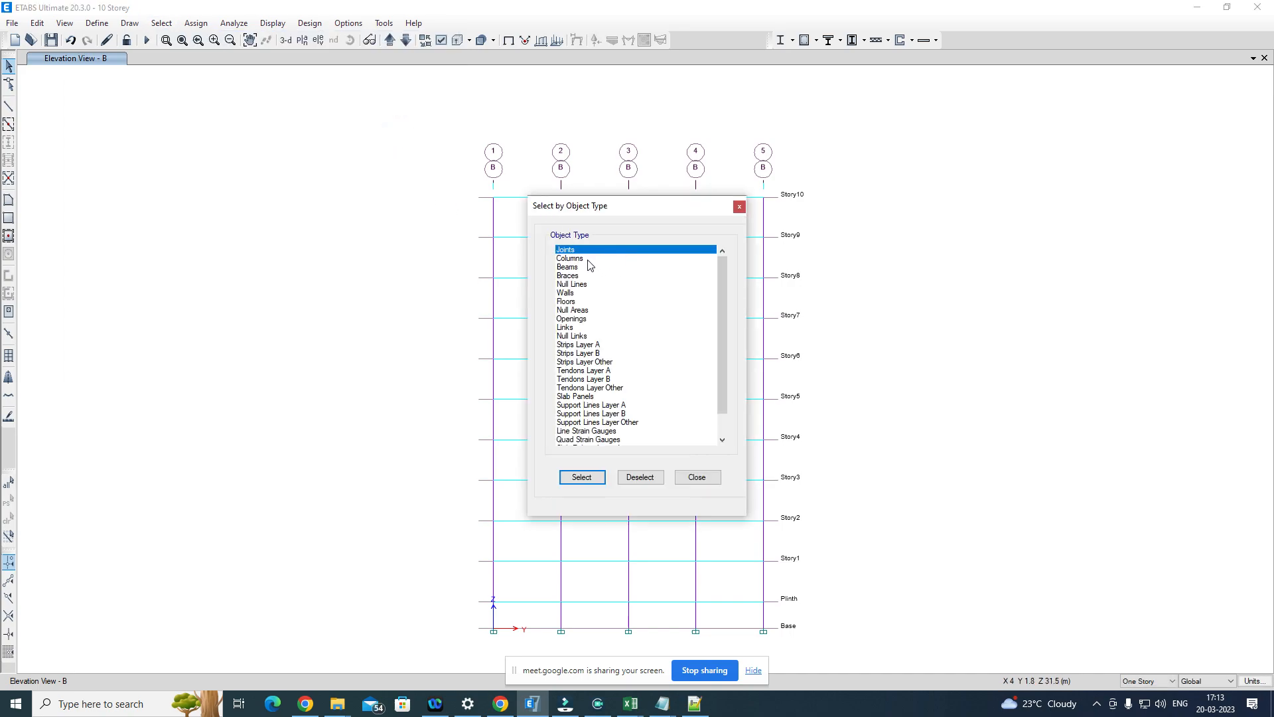
{"action": "left_click", "coordinate": [592, 266]}
{"action": "left_click", "coordinate": [581, 478]}
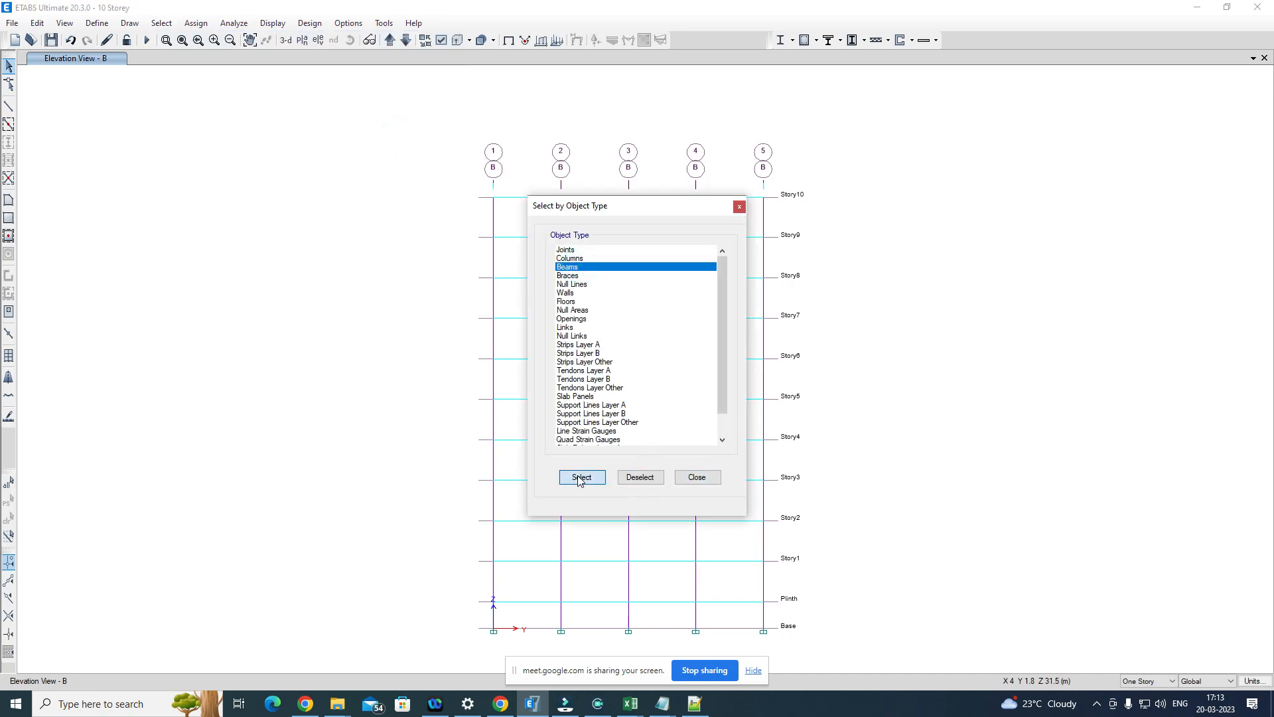
Step: Start a frame hinge assignment for the selected beams with an Auto hinge at relative distance 0.05
{"action": "left_click", "coordinate": [206, 31]}
{"action": "mouse_move", "coordinate": [276, 56]}
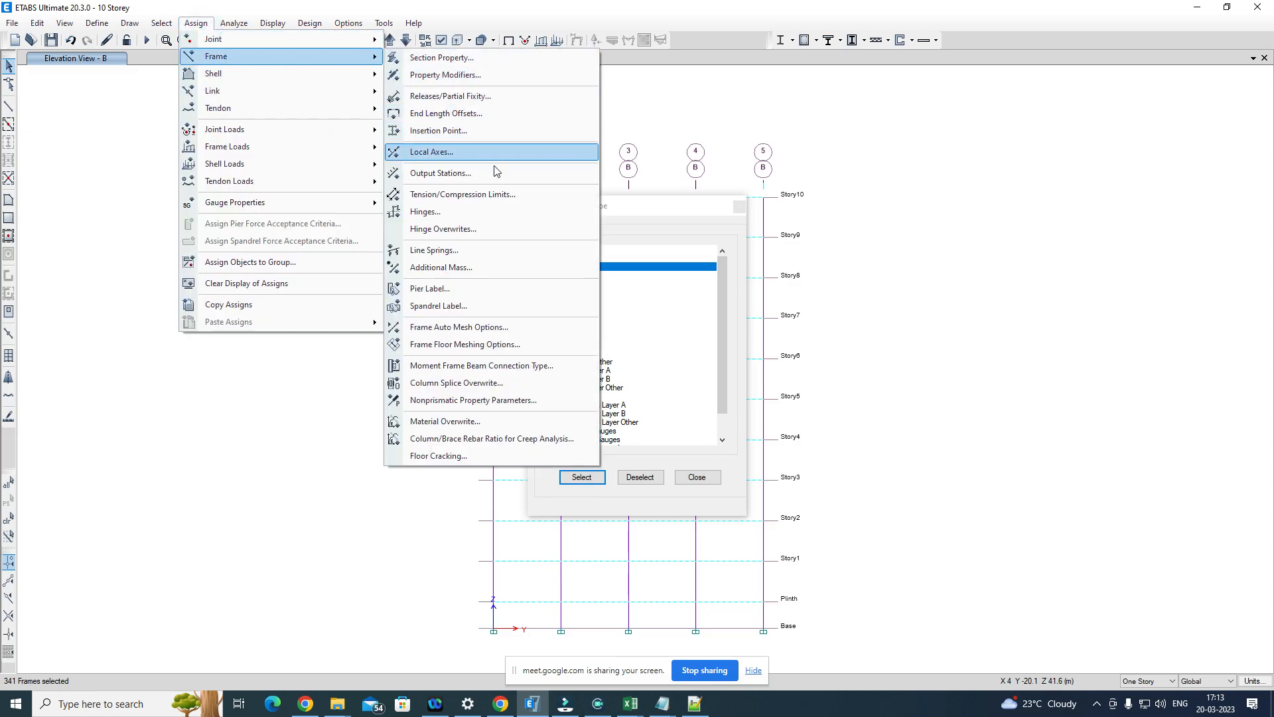
{"action": "left_click", "coordinate": [474, 212]}
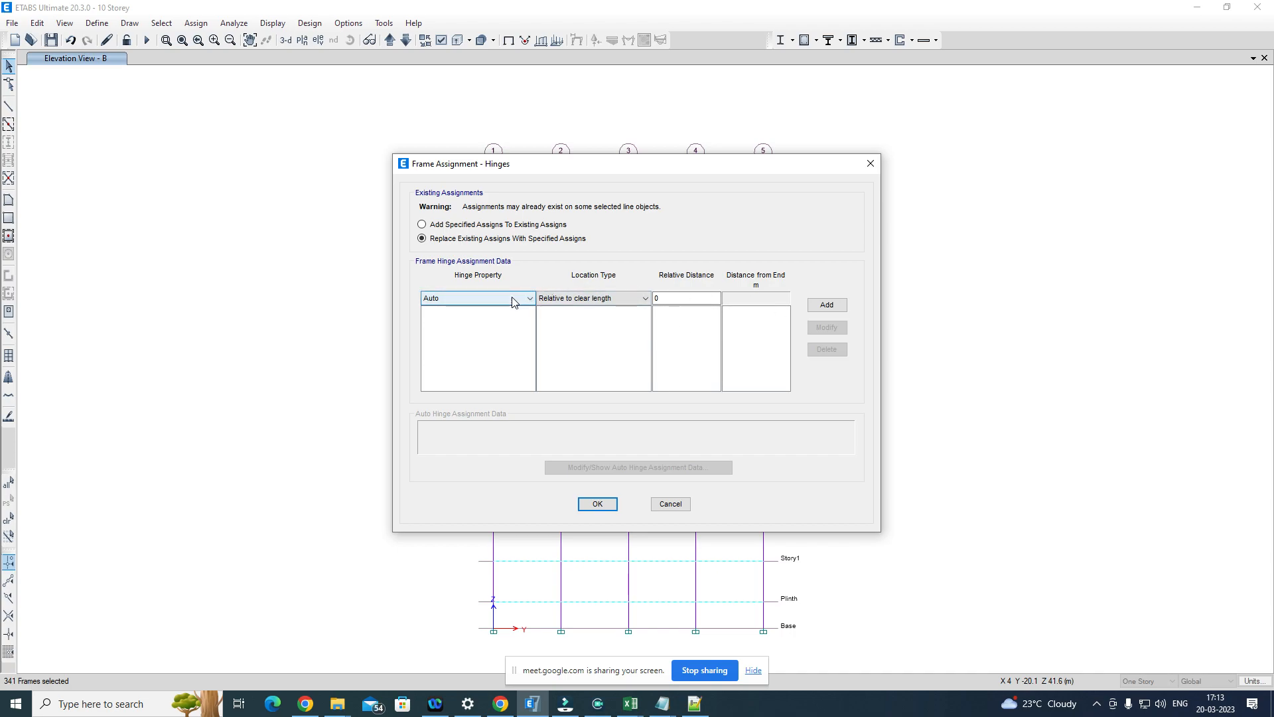
{"action": "left_click", "coordinate": [513, 300]}
{"action": "left_click", "coordinate": [512, 299]}
{"action": "left_click", "coordinate": [680, 299]}
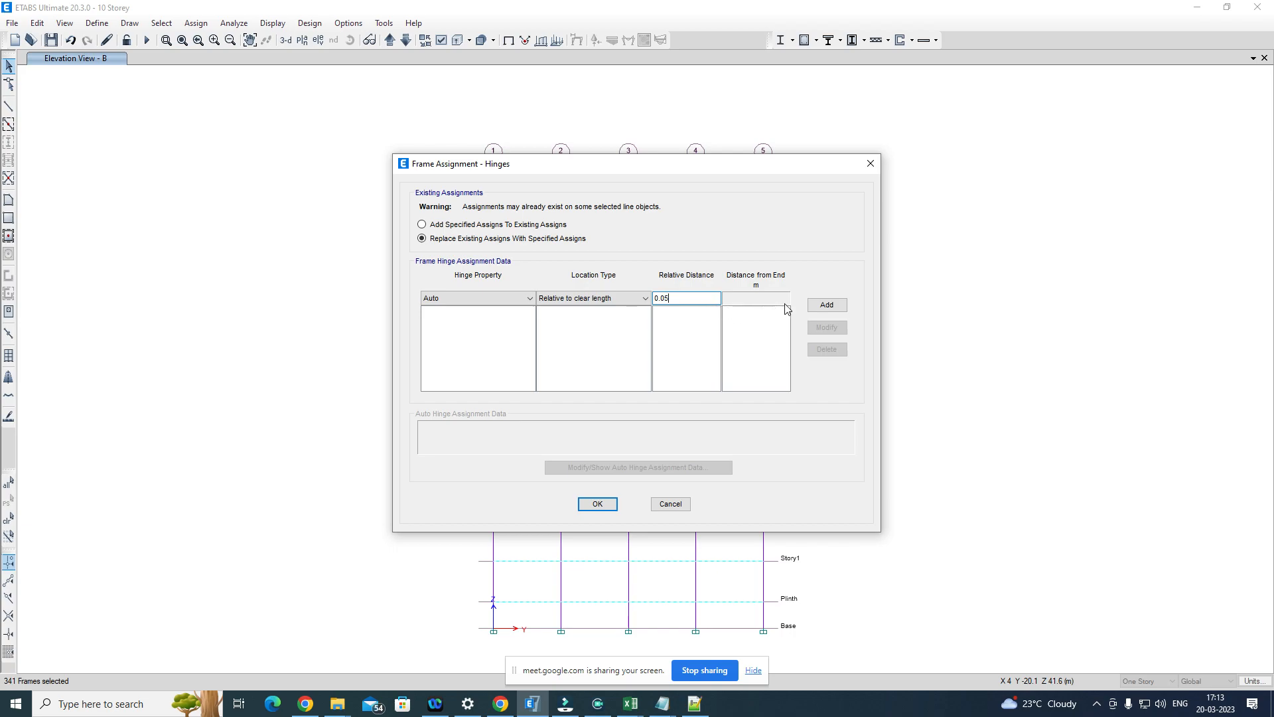
{"action": "left_click", "coordinate": [830, 306]}
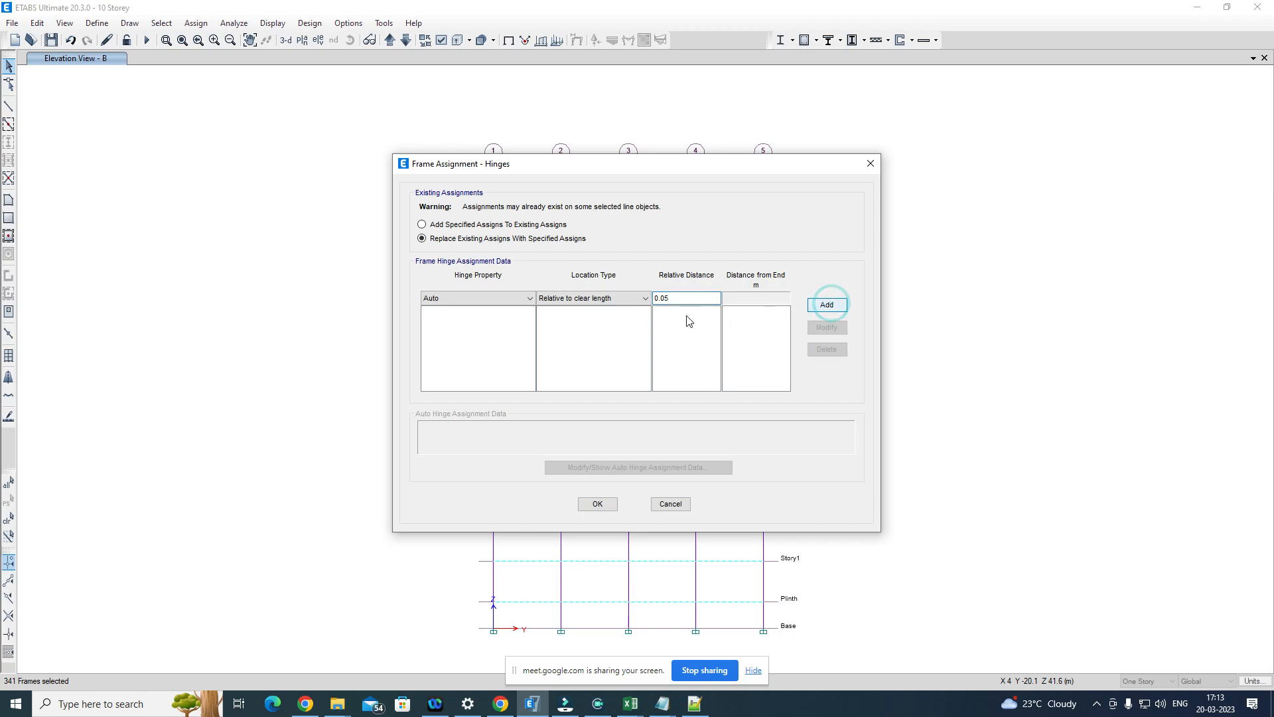
Step: Choose ASCE 41-13 Table 10-7 (Concrete Beams - Flexure) with V value from Gravity, then discard the hinge assignment and close the selection dialog
{"action": "left_click", "coordinate": [452, 289]}
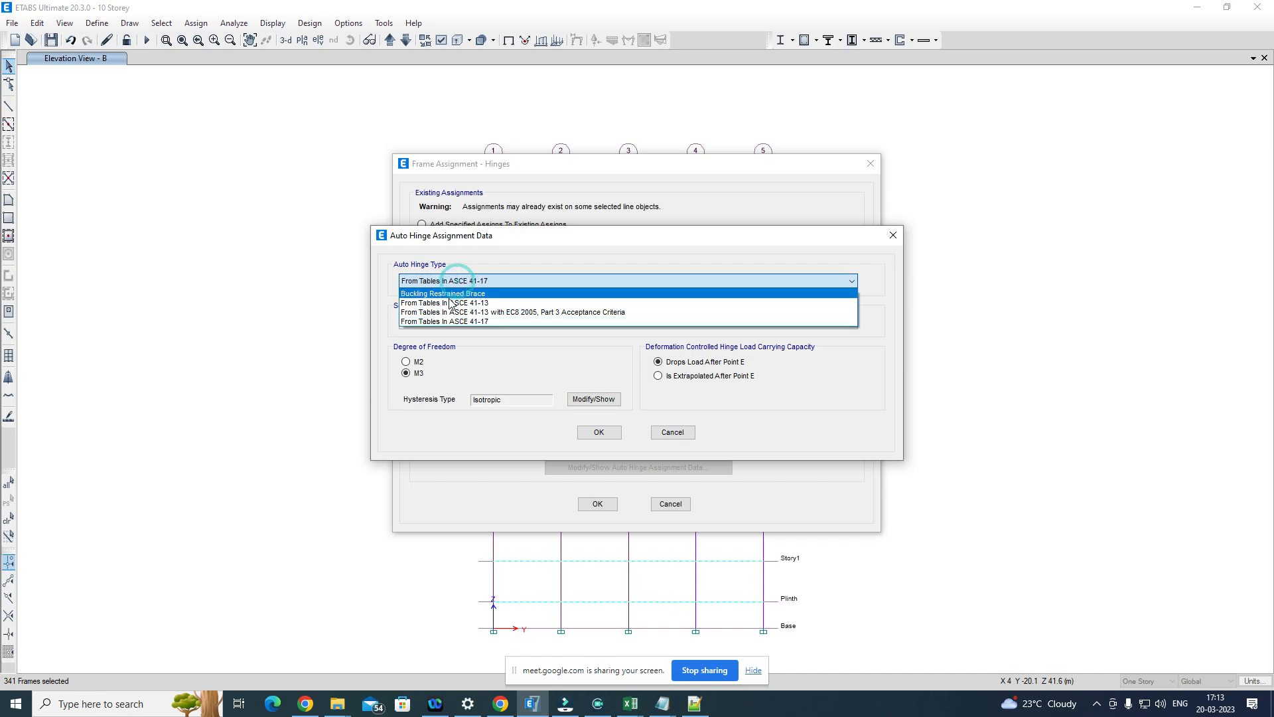
{"action": "left_click", "coordinate": [448, 299]}
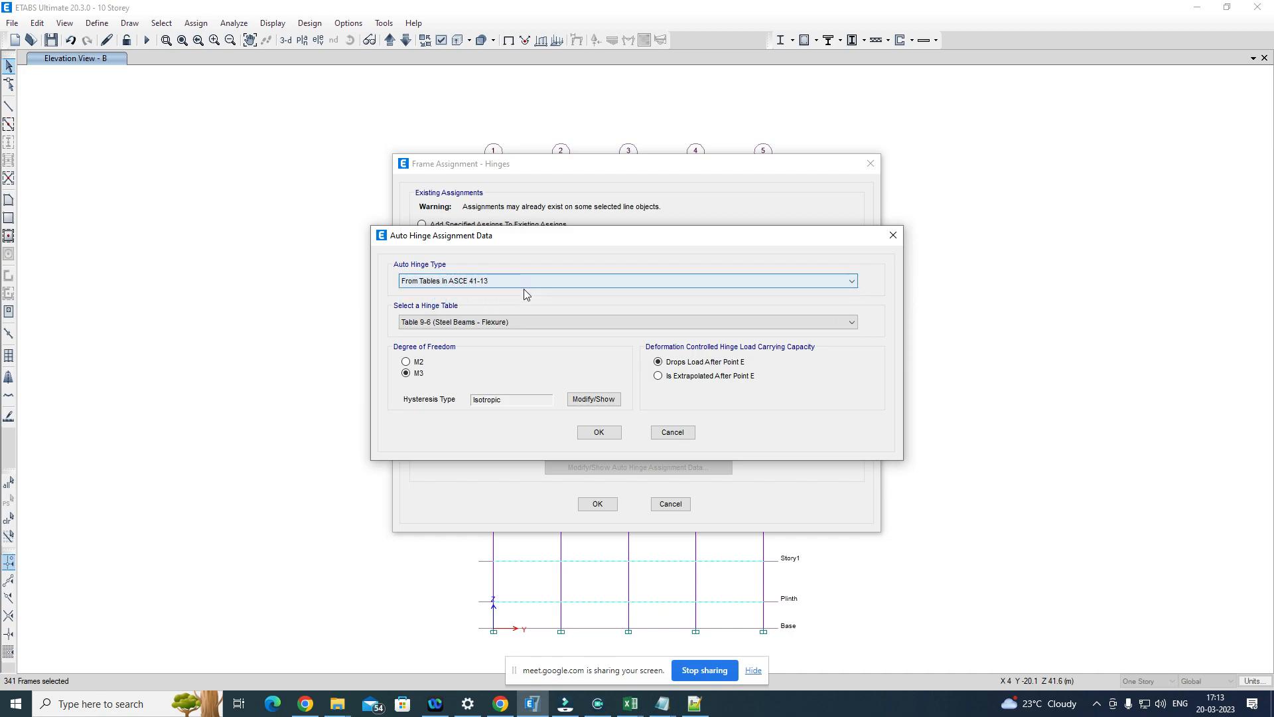
{"action": "left_click", "coordinate": [475, 323]}
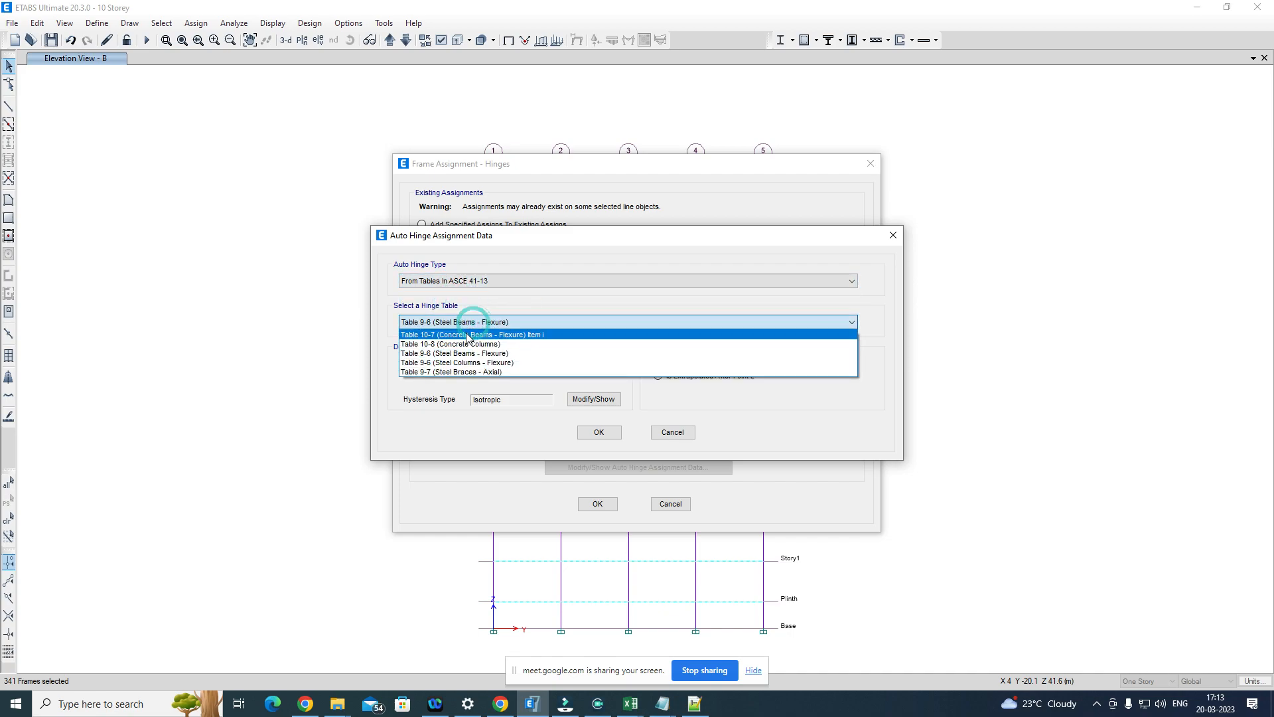
{"action": "left_click", "coordinate": [538, 334]}
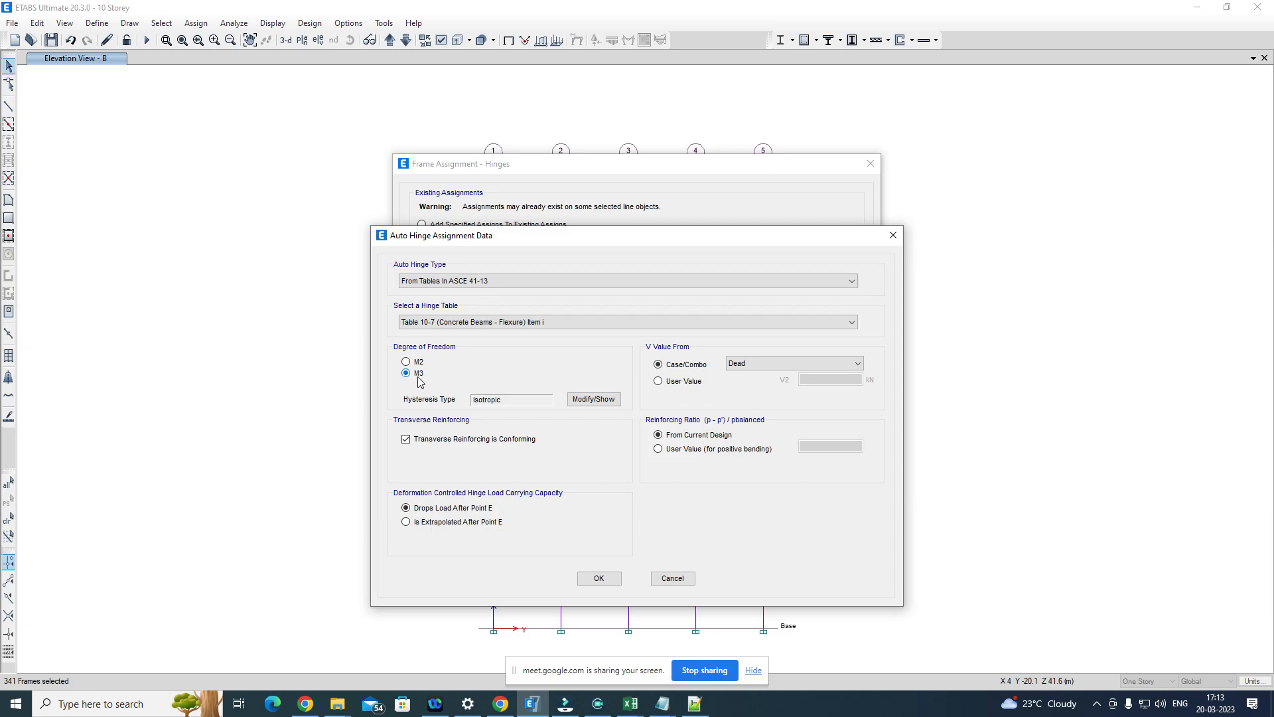
{"action": "left_click", "coordinate": [760, 369]}
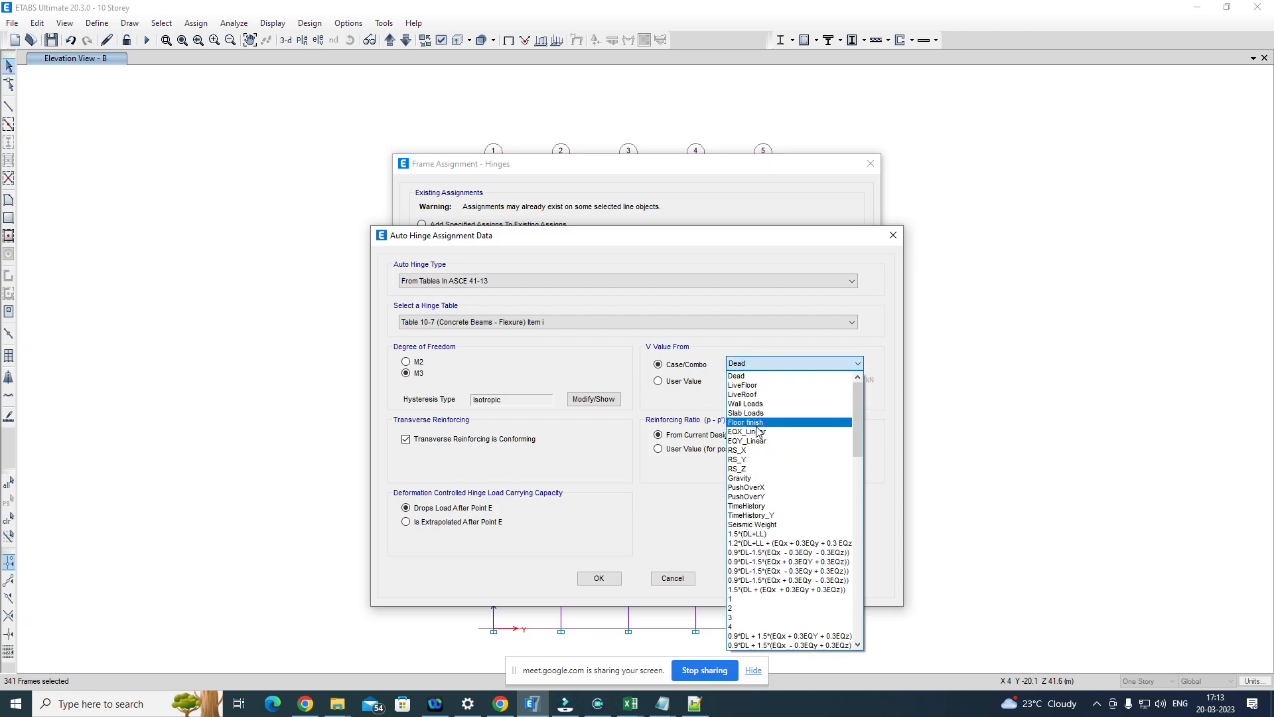
{"action": "left_click", "coordinate": [759, 478]}
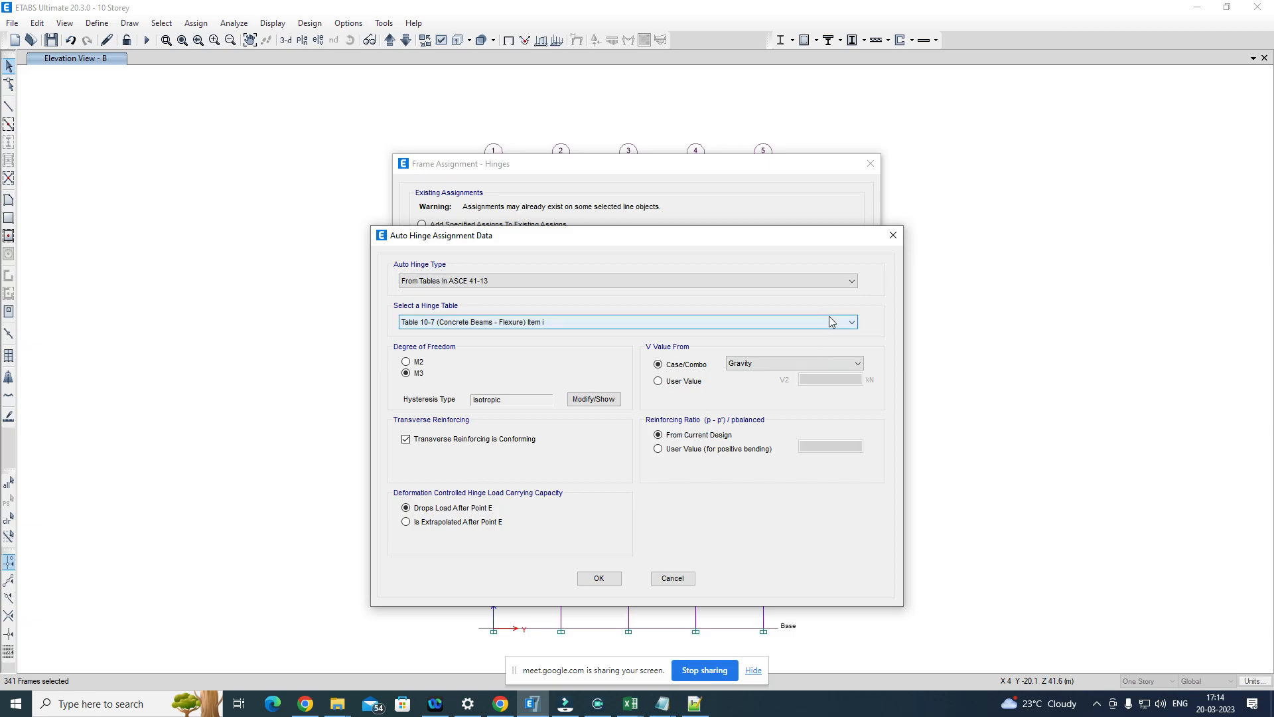
{"action": "left_click", "coordinate": [891, 236]}
{"action": "left_click", "coordinate": [870, 166]}
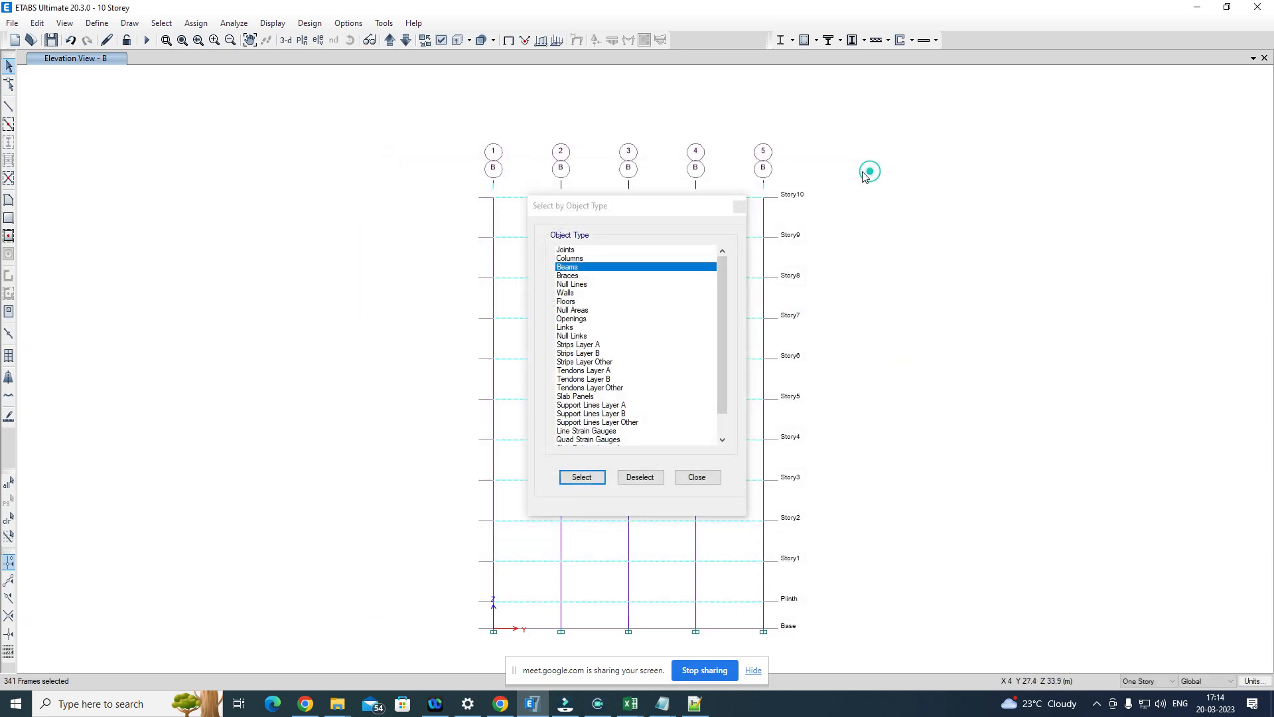
{"action": "left_click", "coordinate": [741, 201]}
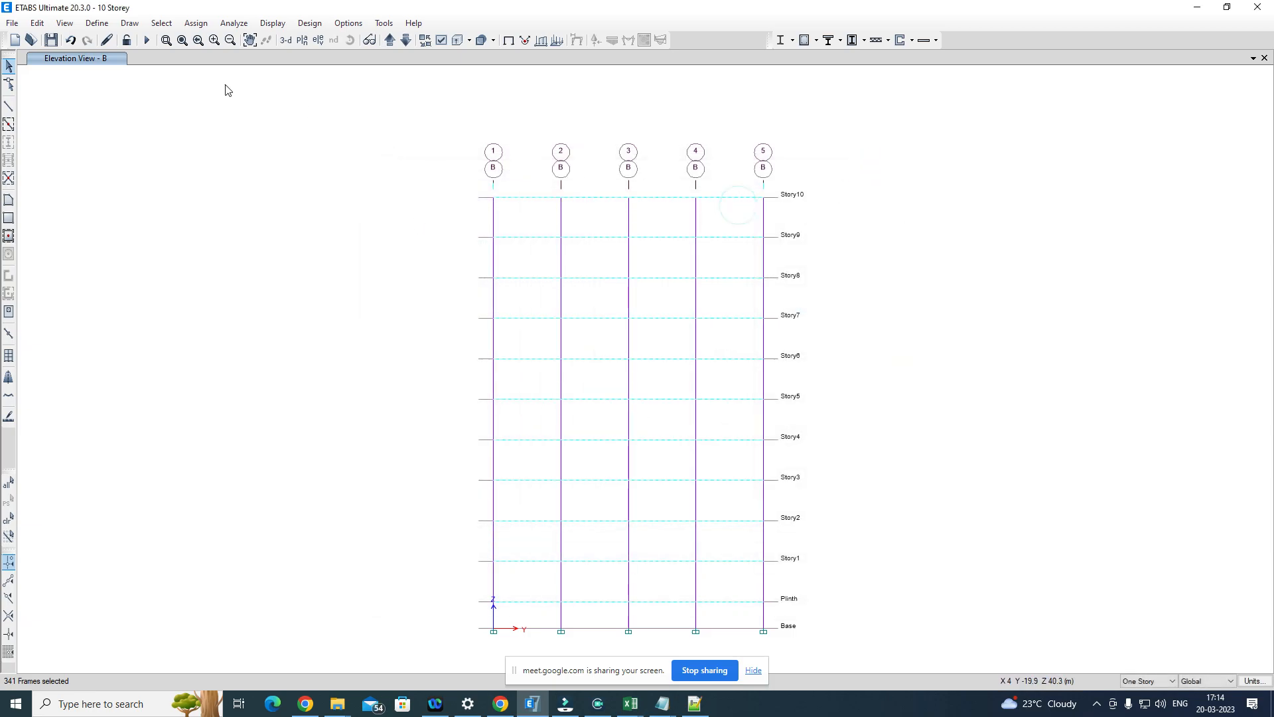
Step: Set all load cases to run except PushOverX, PushOverY, TimeHistory and TimeHistory_Y
{"action": "left_click", "coordinate": [313, 24]}
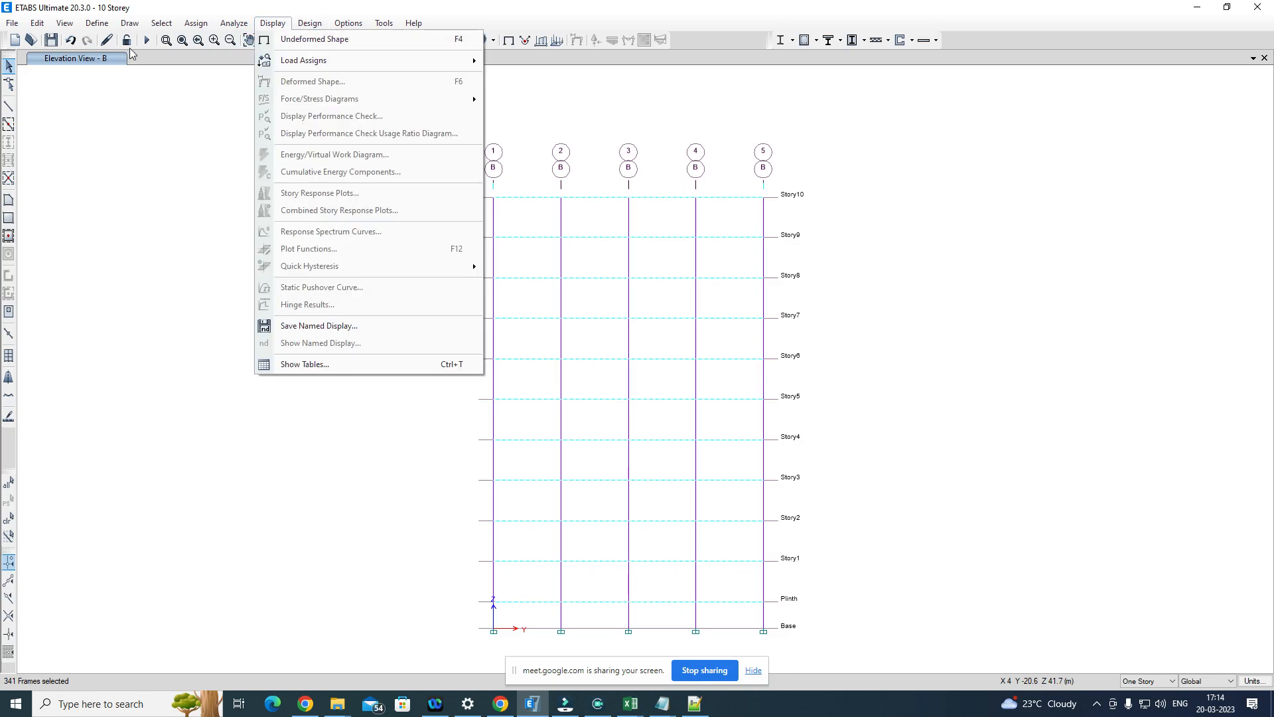
{"action": "left_click", "coordinate": [272, 23]}
{"action": "left_click", "coordinate": [245, 25]}
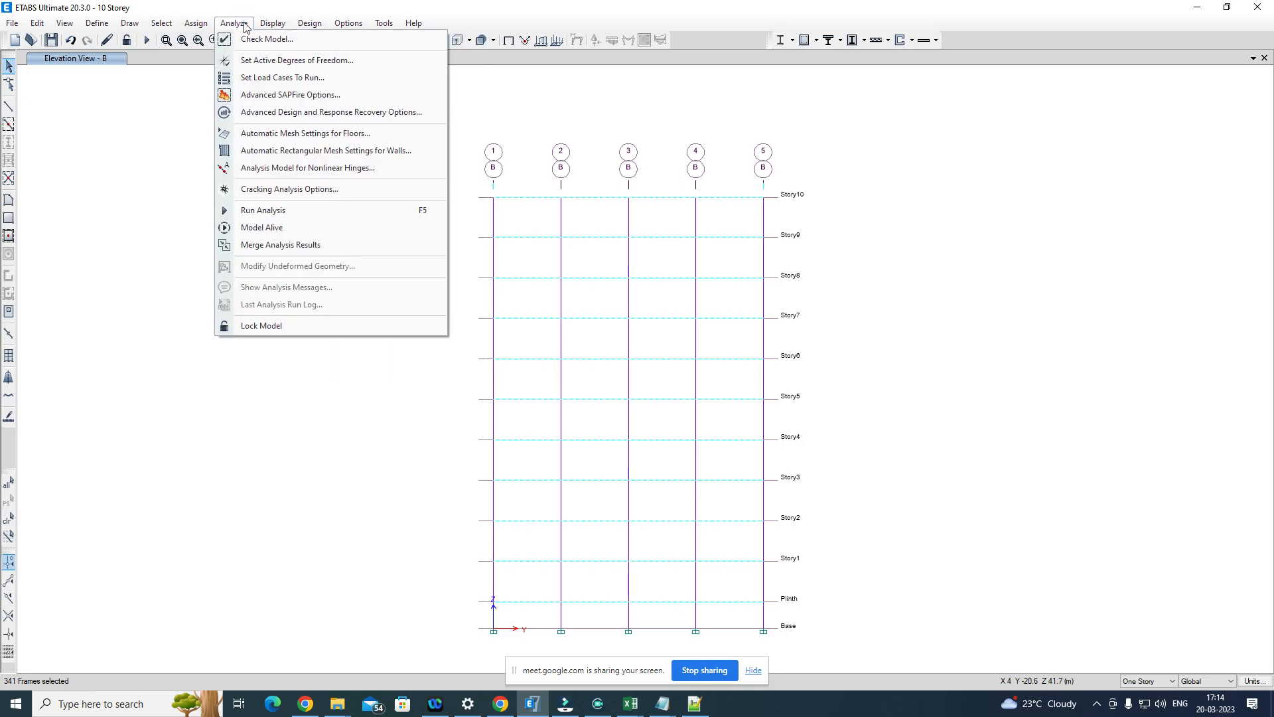
{"action": "left_click", "coordinate": [277, 77]}
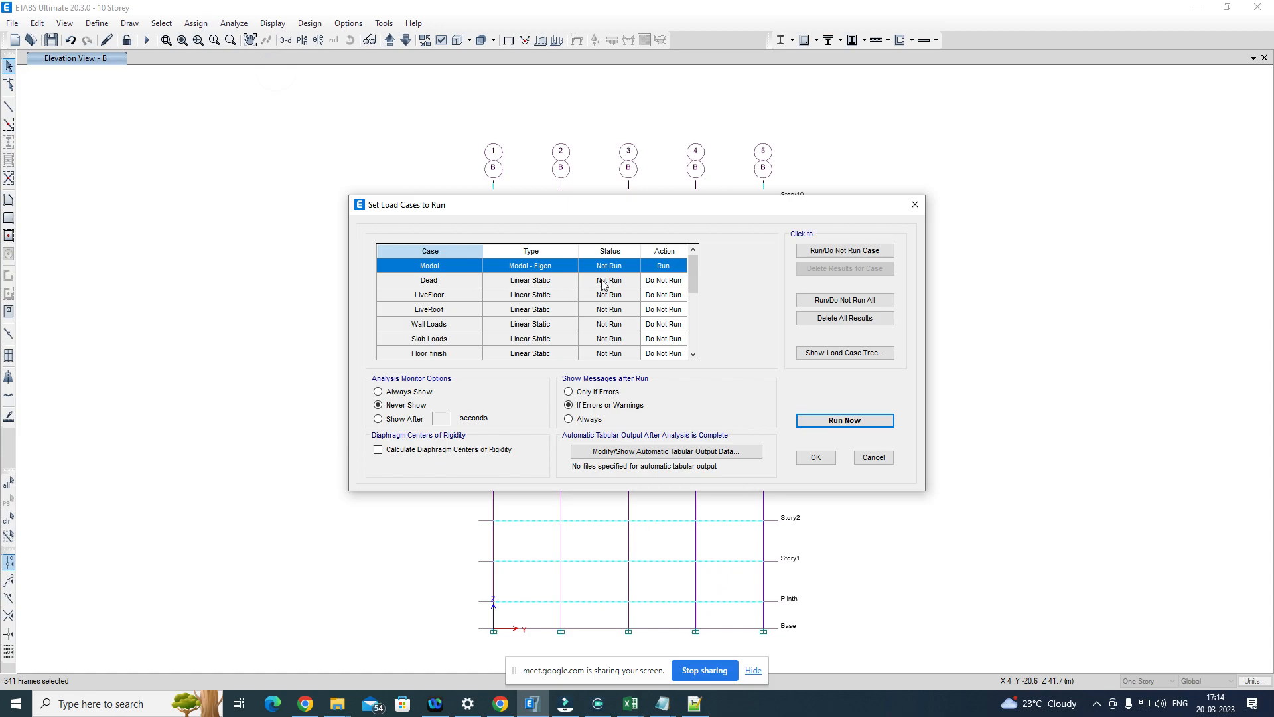
{"action": "left_click", "coordinate": [842, 301]}
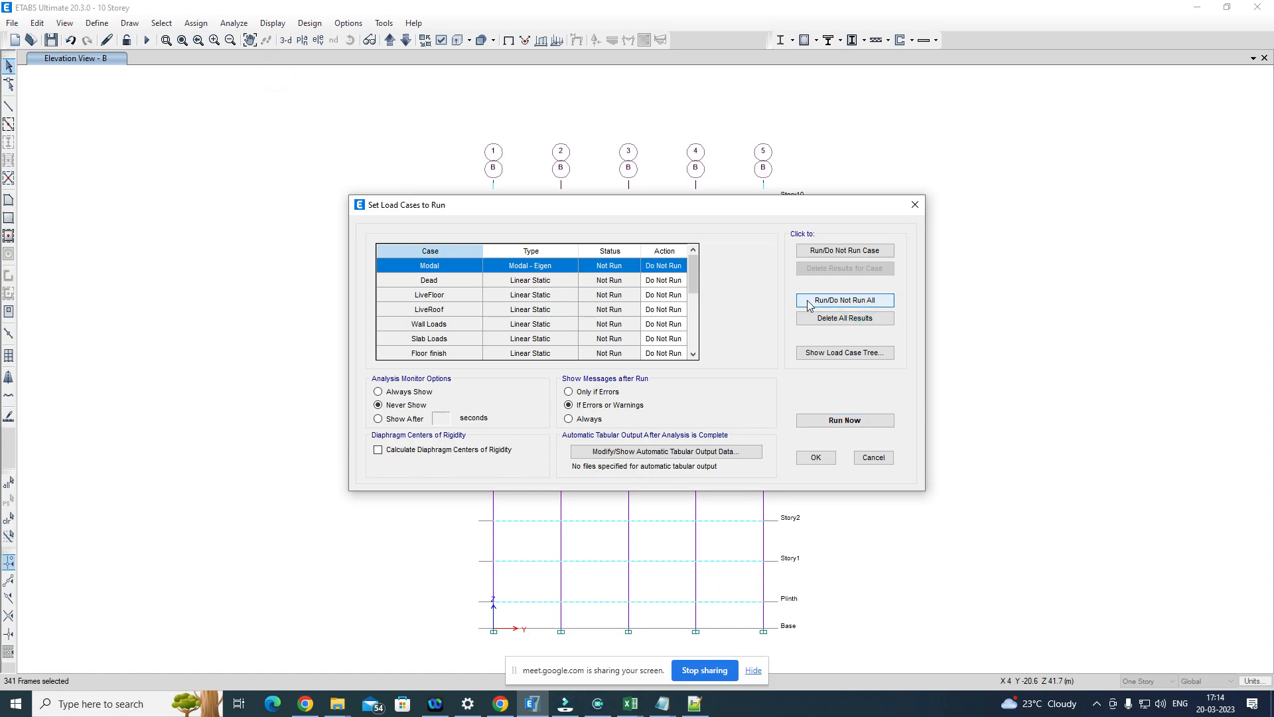
{"action": "scroll", "coordinate": [507, 312], "scroll_direction": "down", "scroll_amount": 5}
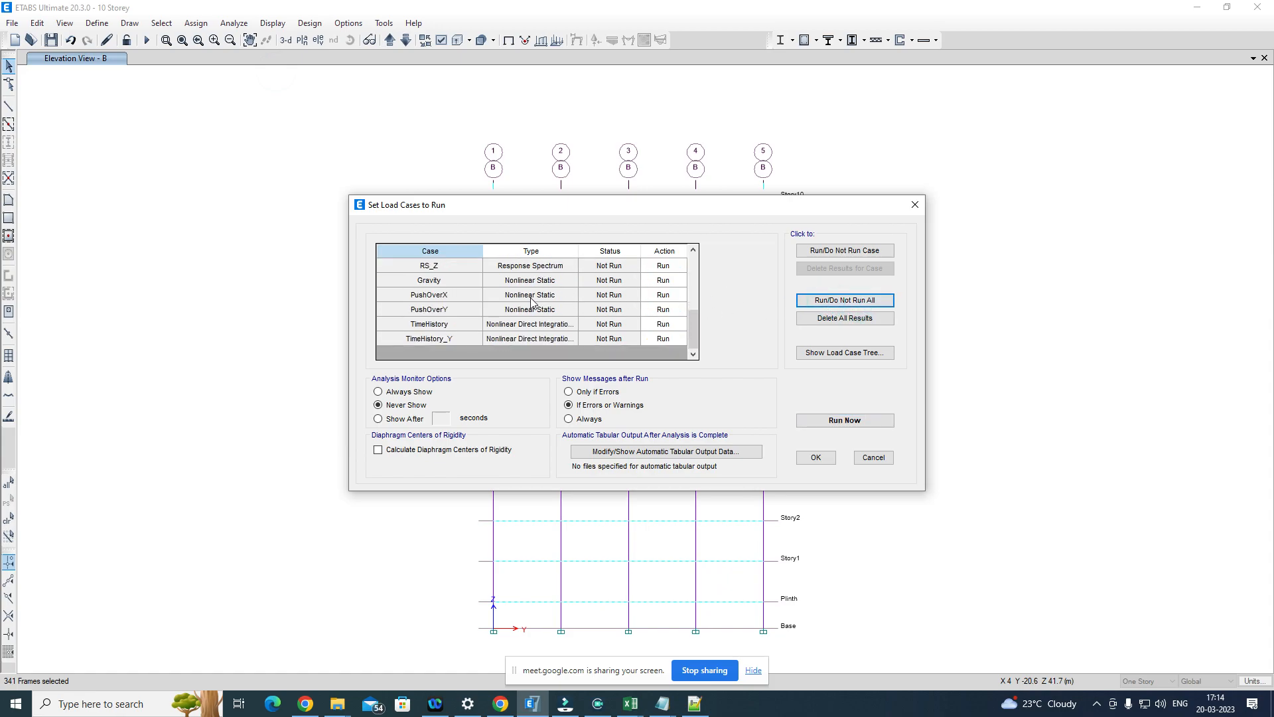
{"action": "left_click_drag", "start_coordinate": [449, 293], "coordinate": [463, 340]}
{"action": "left_click", "coordinate": [841, 250]}
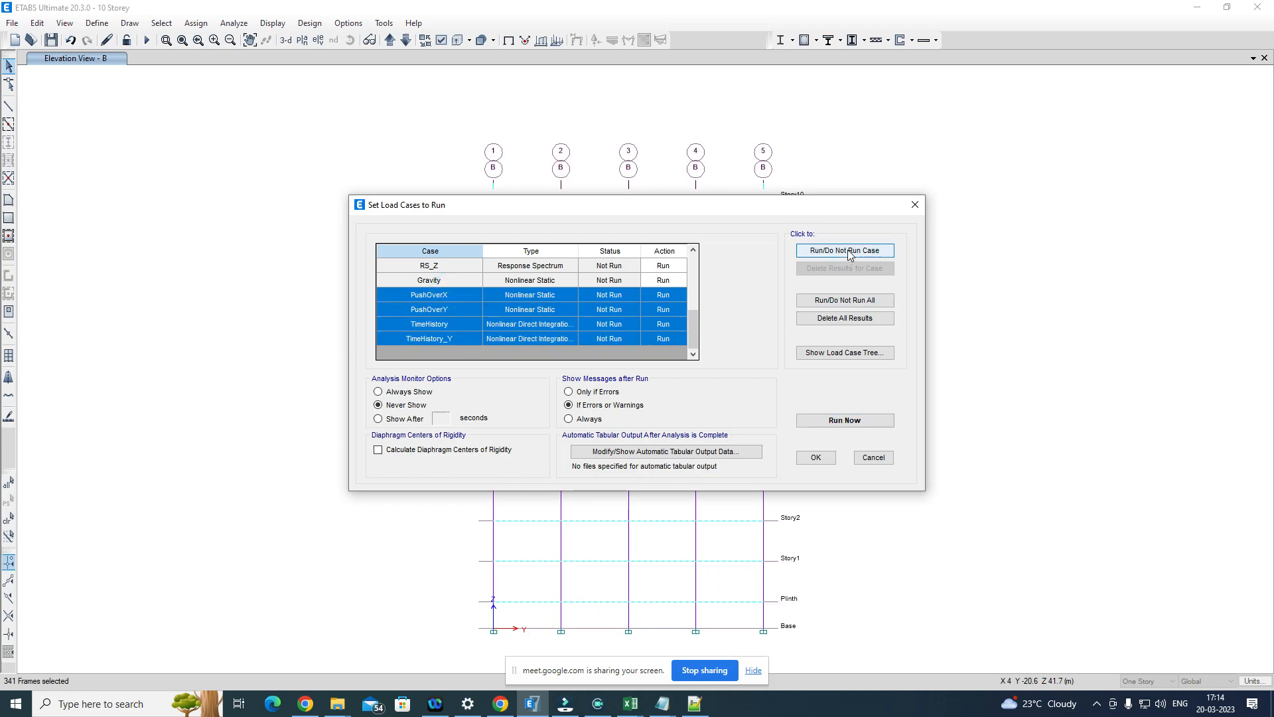
{"action": "scroll", "coordinate": [525, 284], "scroll_direction": "up", "scroll_amount": 1}
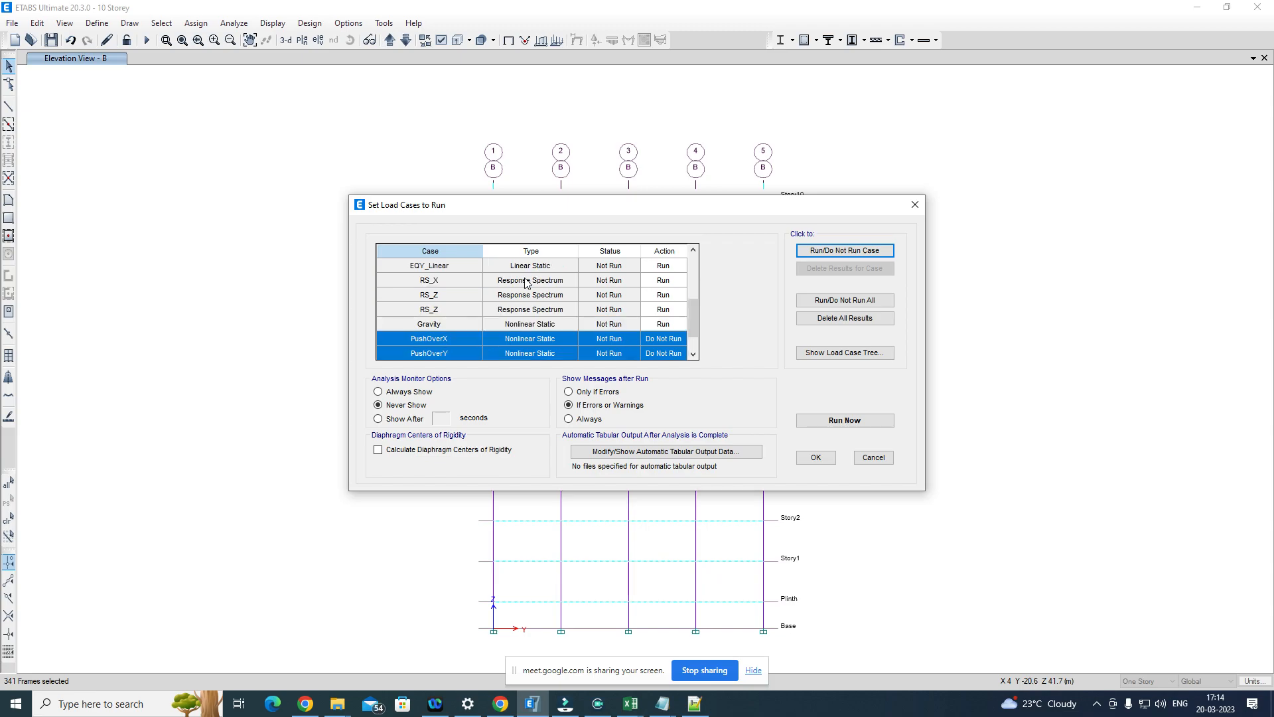
Step: Run the analysis for the chosen load cases and dismiss the analysis messages
{"action": "left_click", "coordinate": [841, 422]}
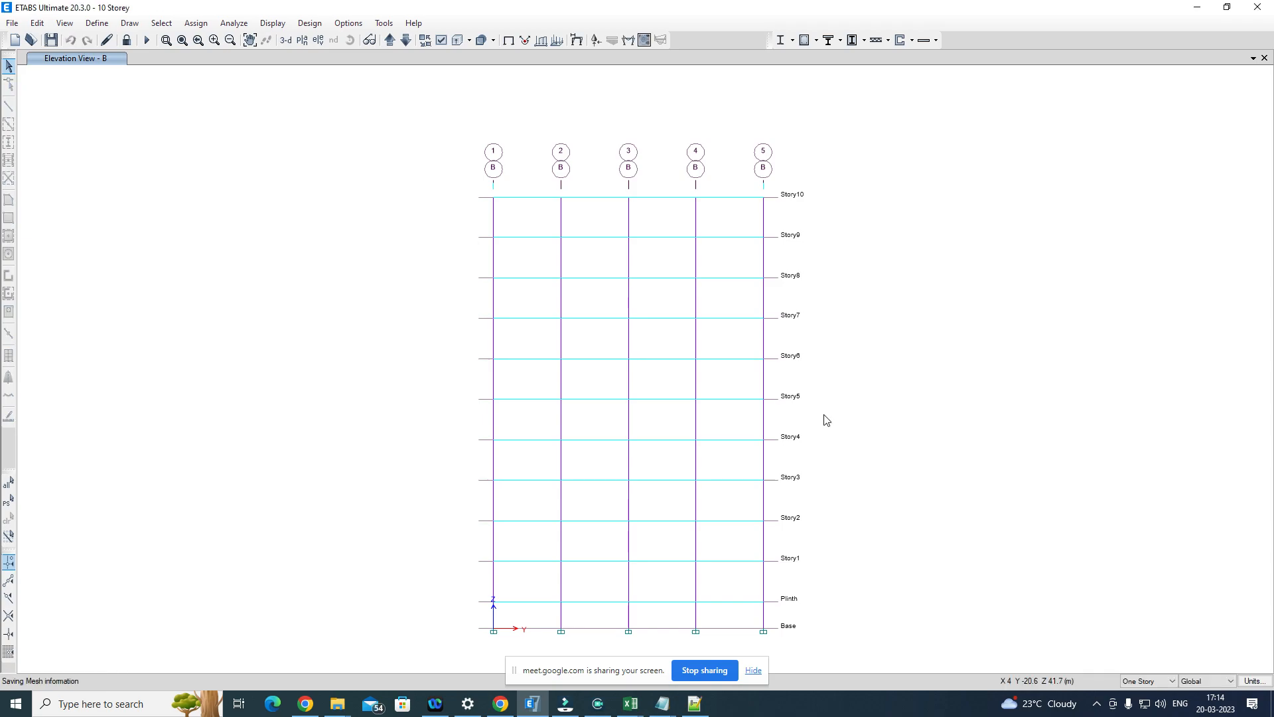
{"action": "key", "text": "F5"}
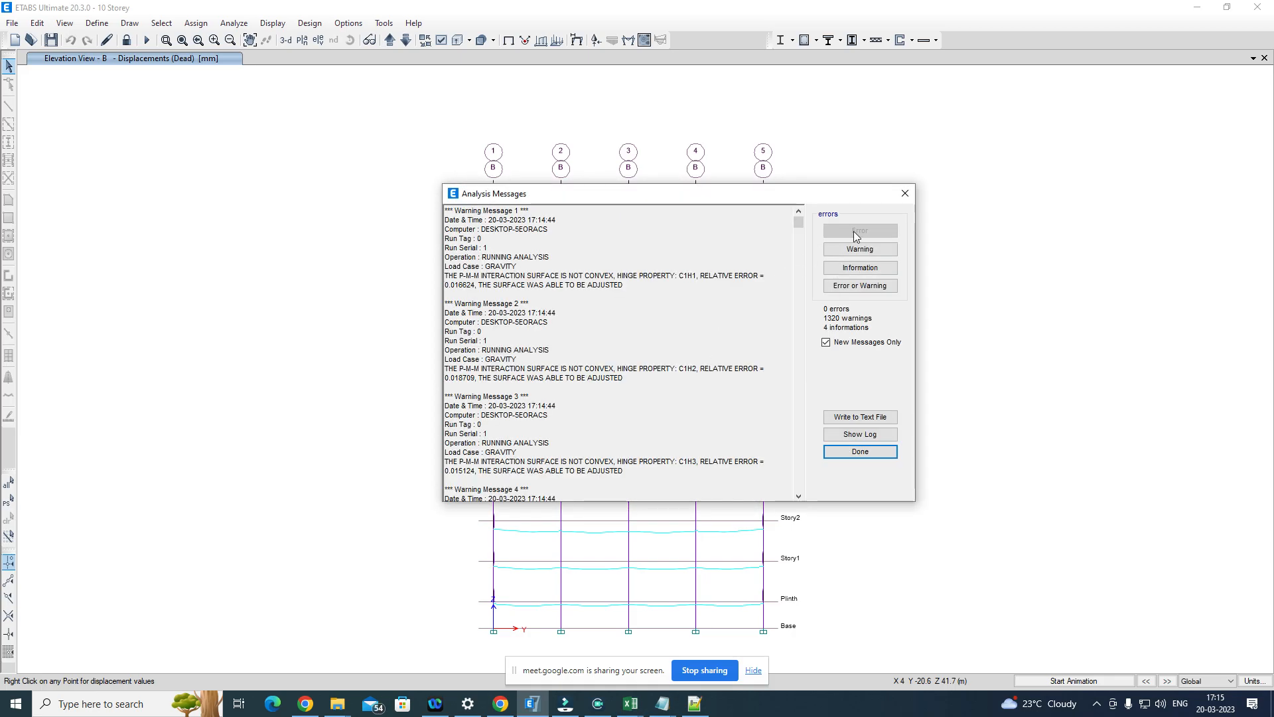
{"action": "left_click", "coordinate": [904, 193]}
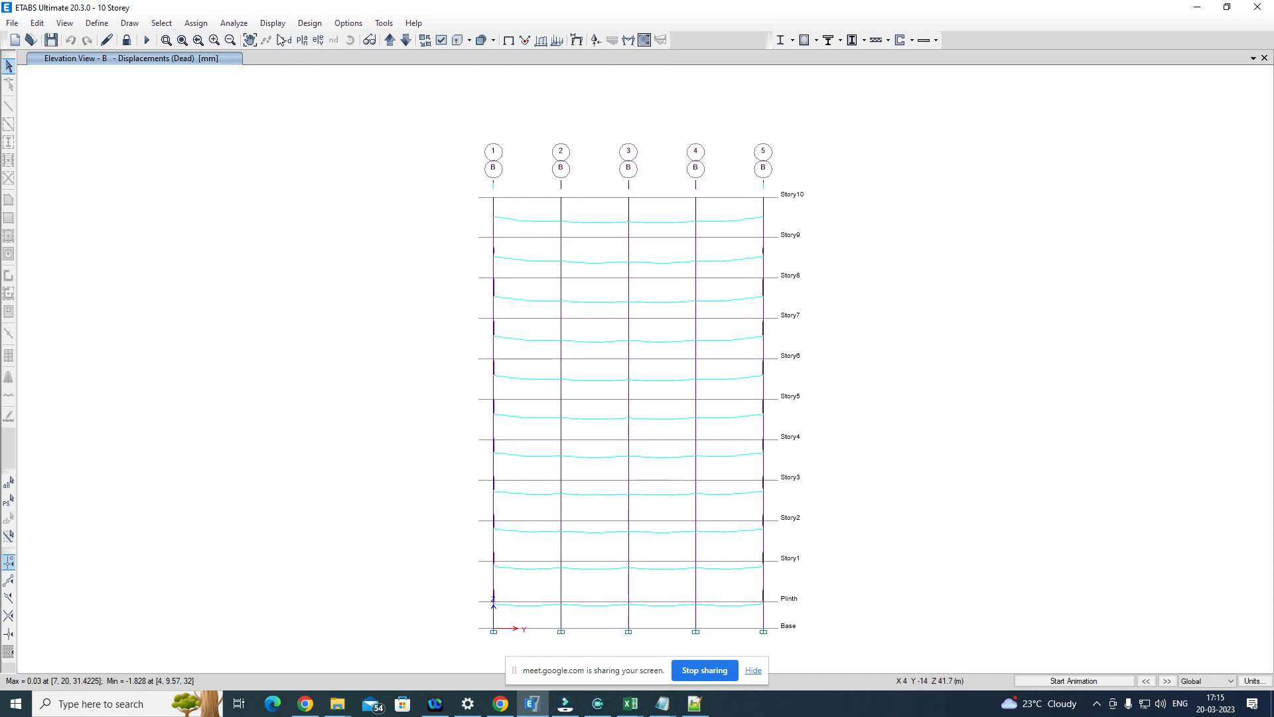
Step: Run the concrete frame design check on the analysed model
{"action": "left_click", "coordinate": [308, 23]}
{"action": "mouse_move", "coordinate": [398, 57]}
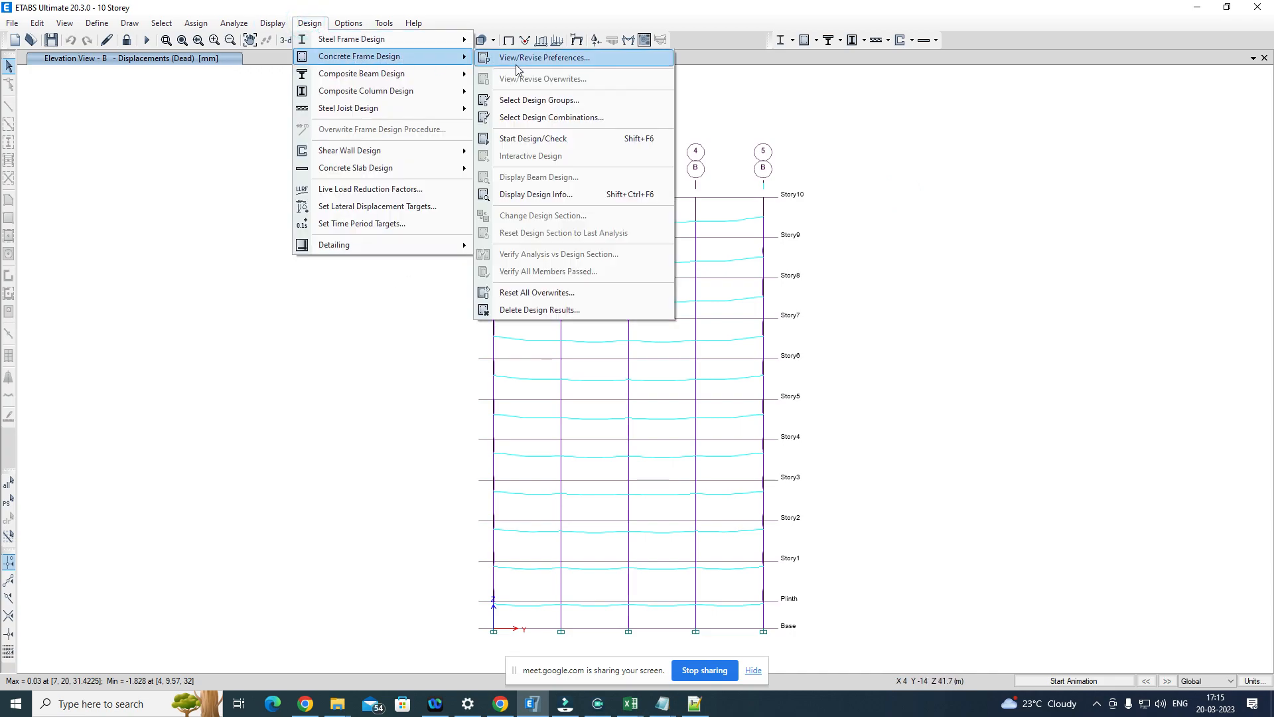
{"action": "left_click", "coordinate": [569, 138]}
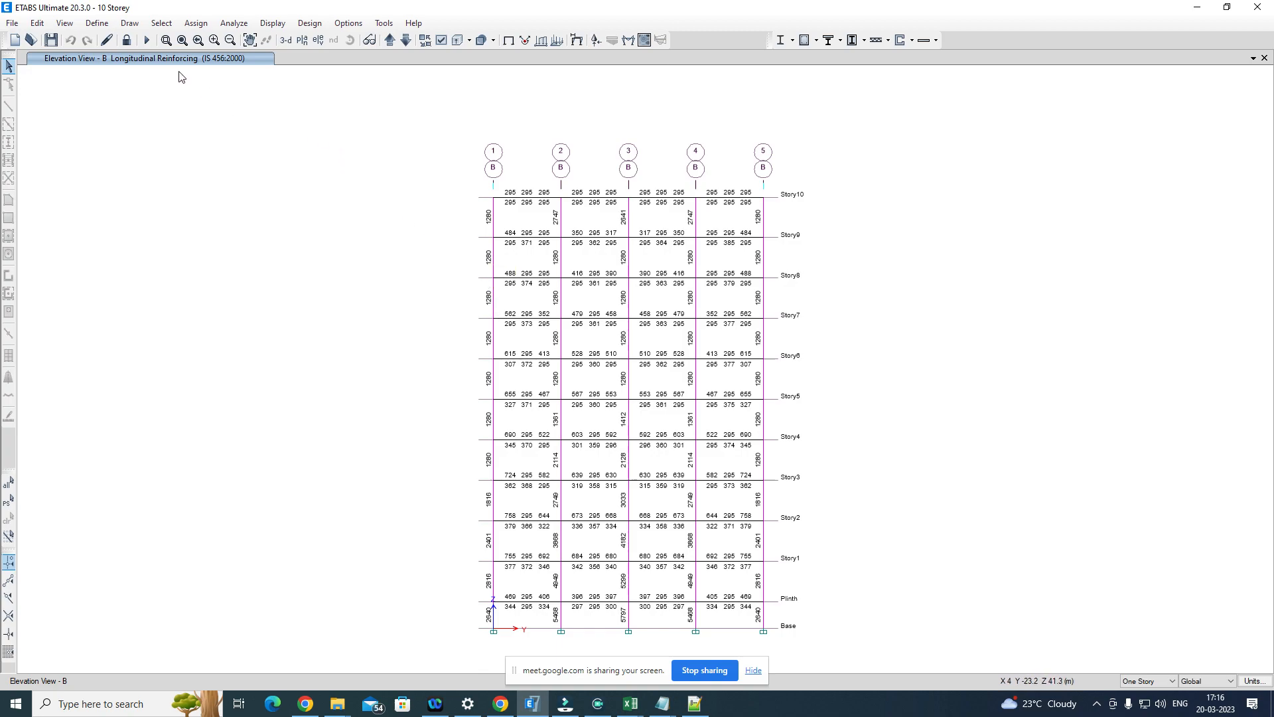
Step: Unlock the designed model, accepting deletion of the analysis results, and select all beams by object type
{"action": "left_click", "coordinate": [126, 39]}
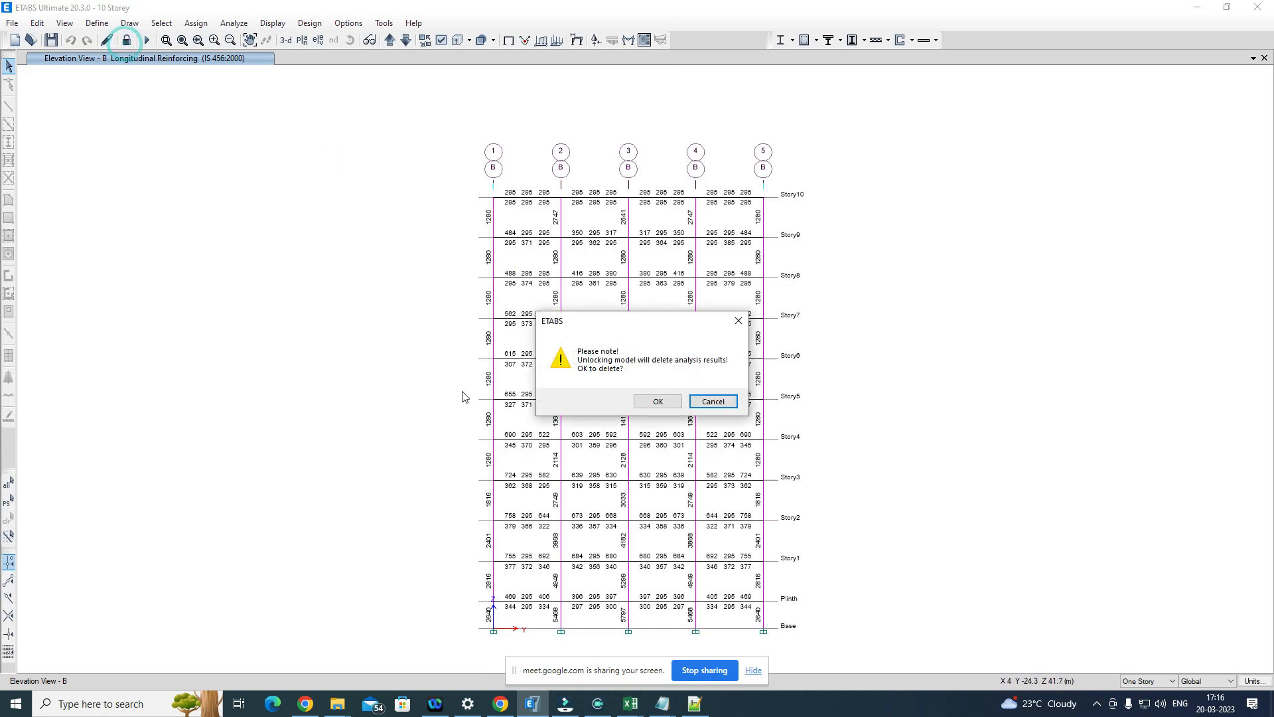
{"action": "left_click", "coordinate": [652, 399]}
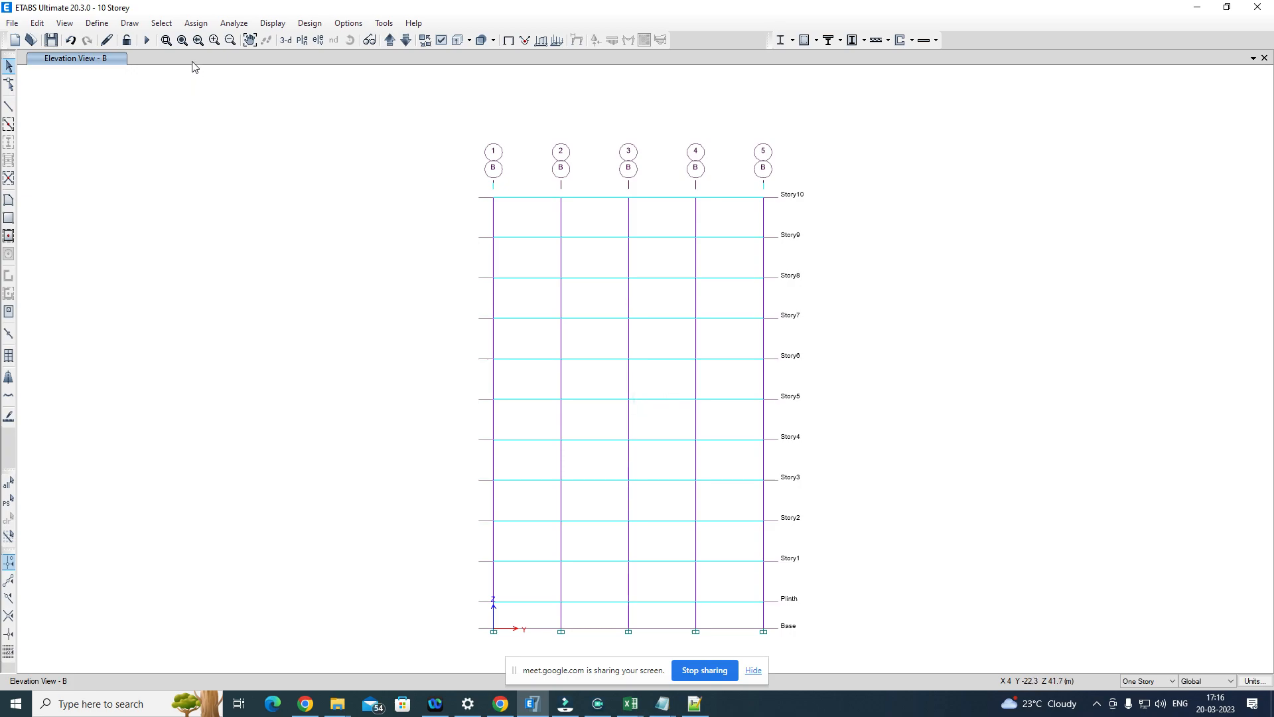
{"action": "left_click", "coordinate": [161, 22]}
{"action": "mouse_move", "coordinate": [178, 41]}
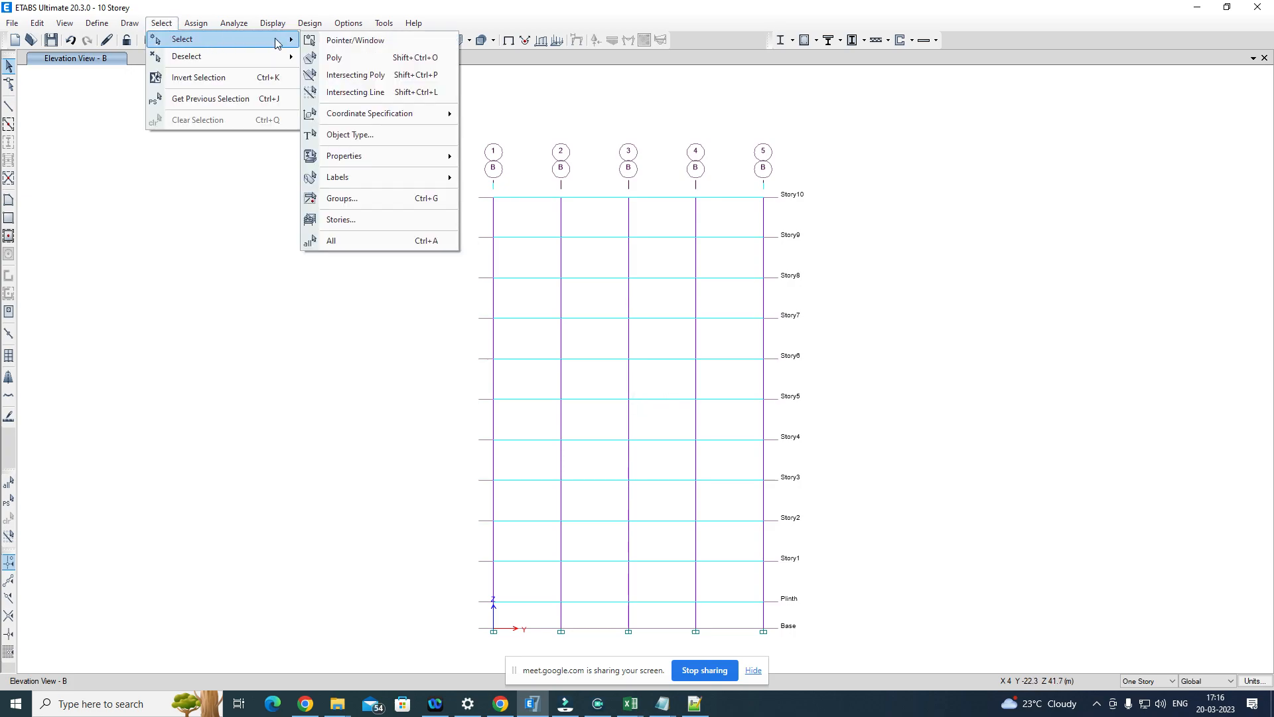
{"action": "left_click", "coordinate": [371, 136]}
{"action": "left_click", "coordinate": [577, 258]}
{"action": "left_click", "coordinate": [579, 268]}
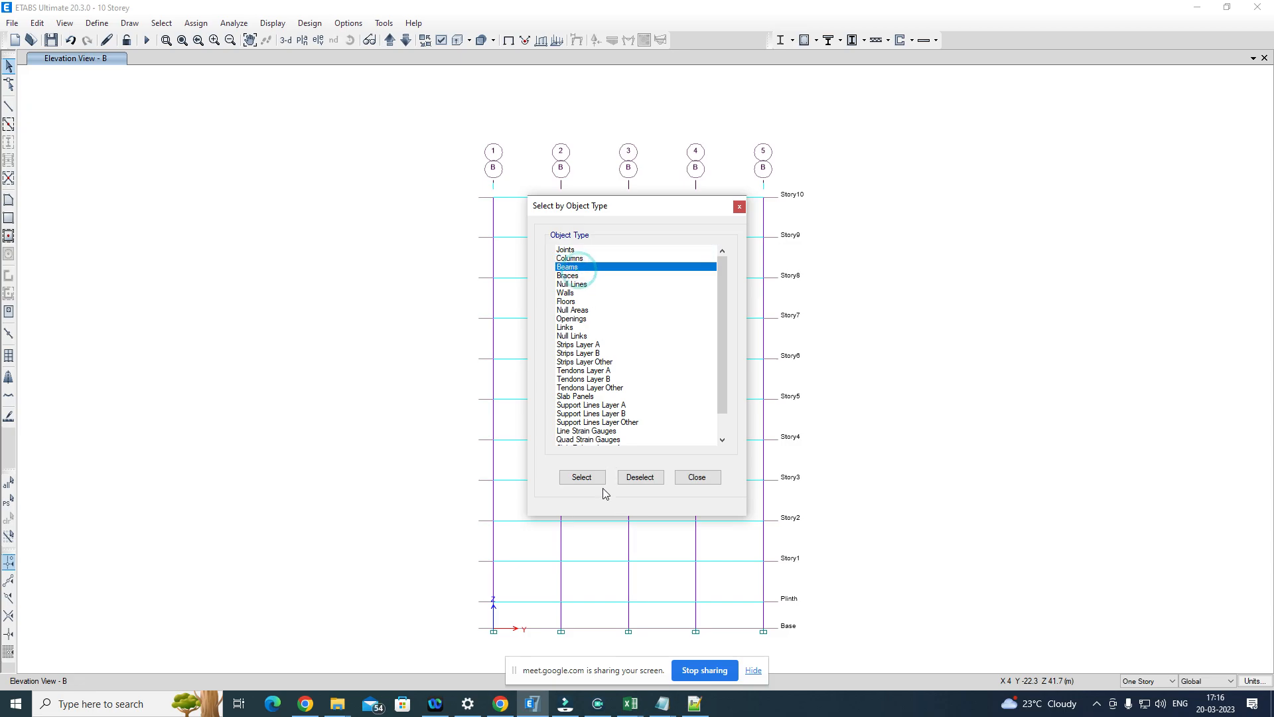
{"action": "left_click", "coordinate": [582, 478]}
Step: Start a frame hinge assignment on the selected beams and add an Auto hinge at relative distance 0.05
{"action": "left_click", "coordinate": [196, 23]}
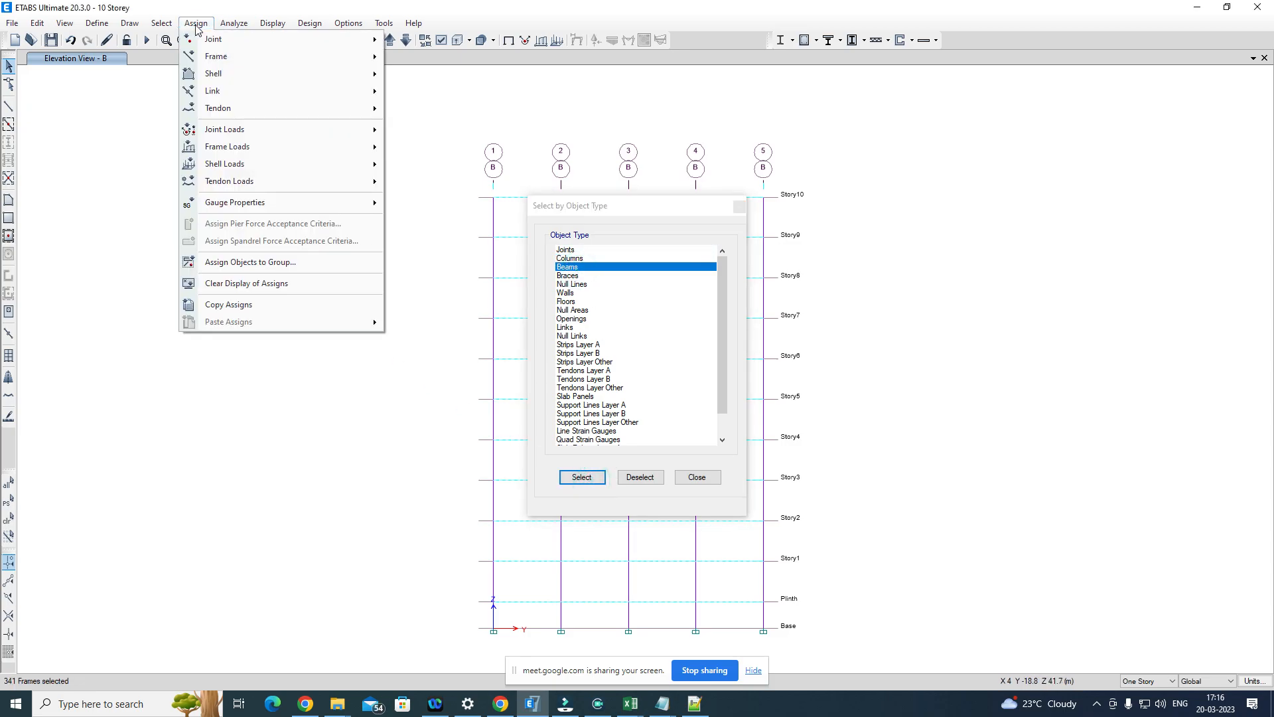
{"action": "mouse_move", "coordinate": [215, 56]}
{"action": "left_click", "coordinate": [463, 210]}
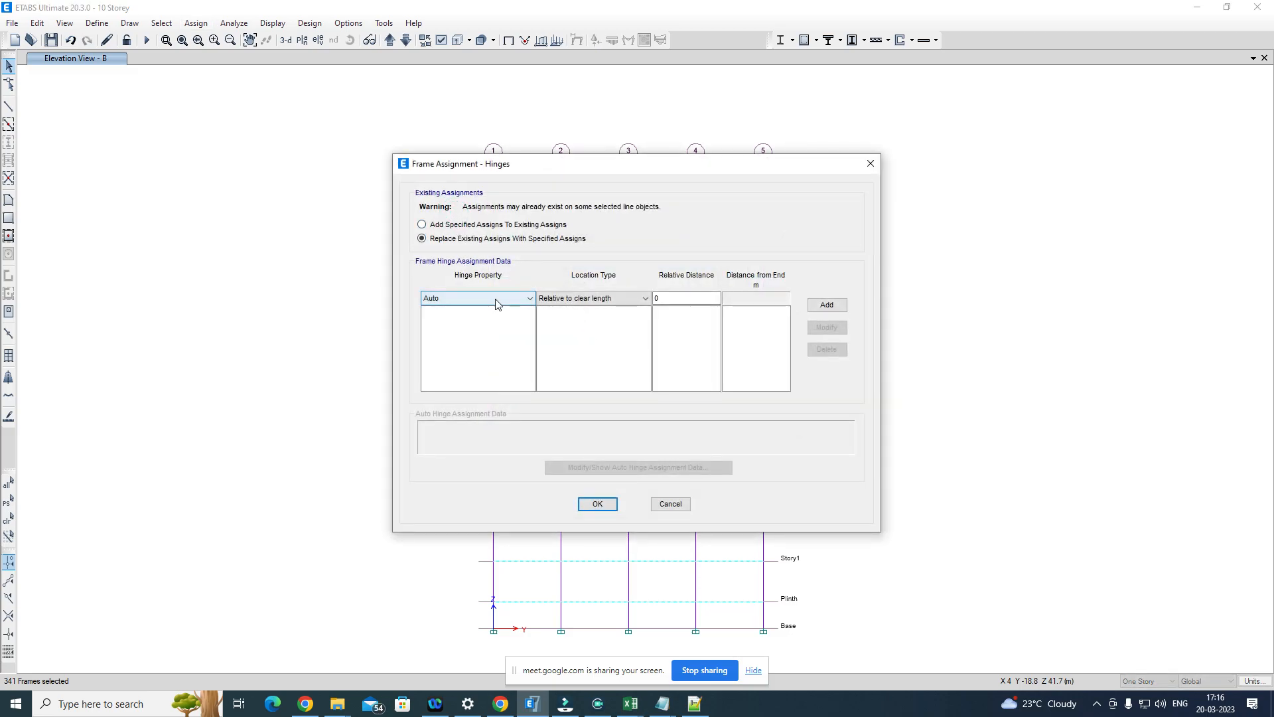
{"action": "left_click", "coordinate": [680, 298]}
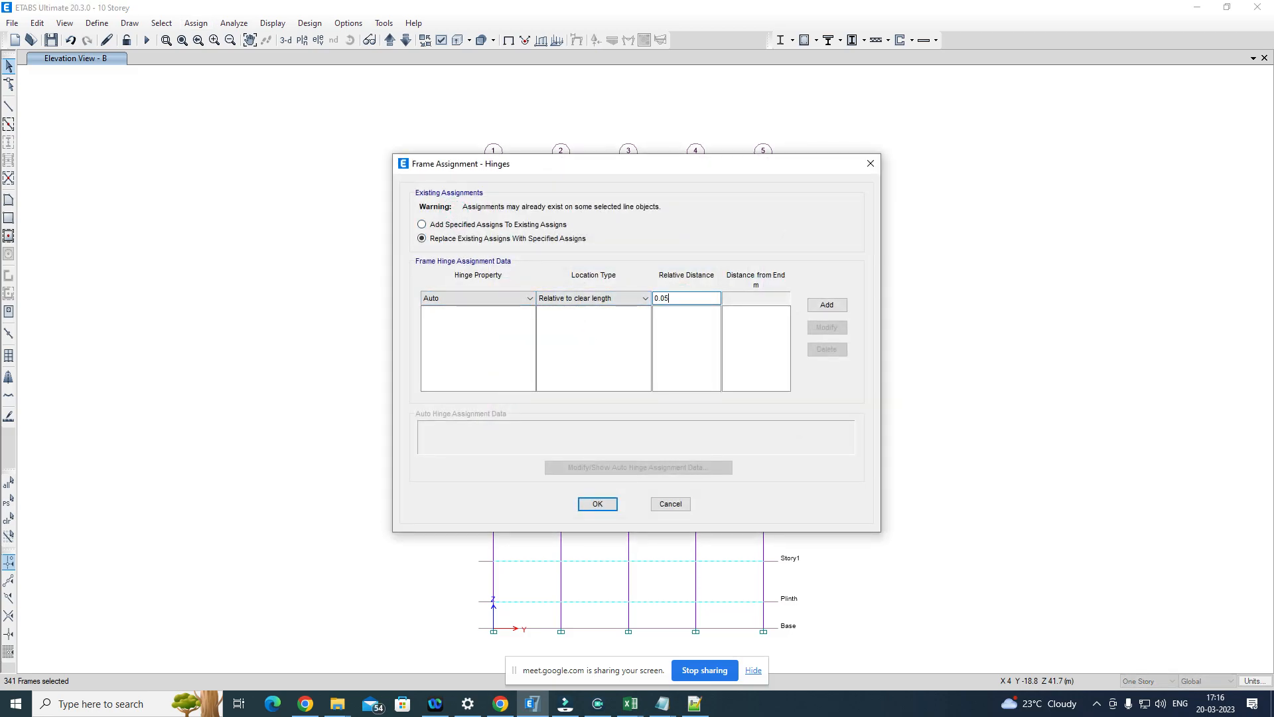
{"action": "left_click", "coordinate": [828, 305]}
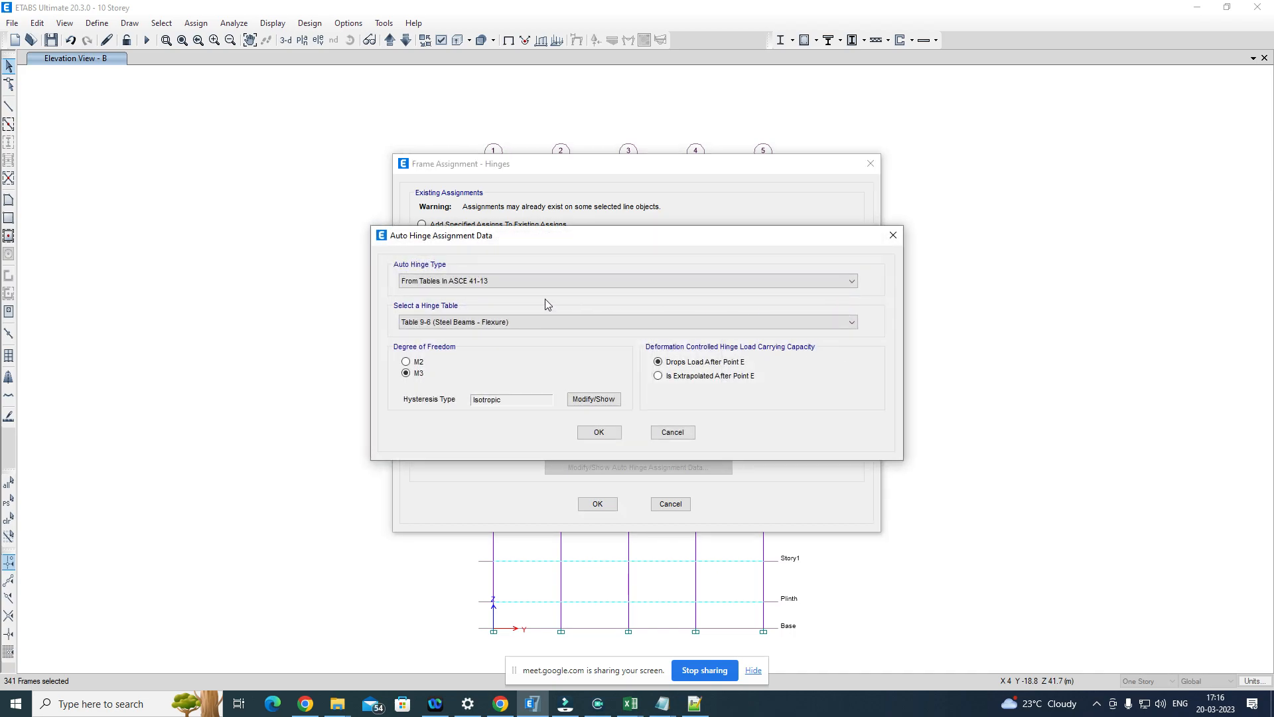
Step: Define the 0.05 hinge from ASCE 41-13 Table 10-7 (Concrete Beams - Flexure) Item i with V value from Gravity
{"action": "left_click", "coordinate": [468, 322]}
{"action": "left_click", "coordinate": [465, 335]}
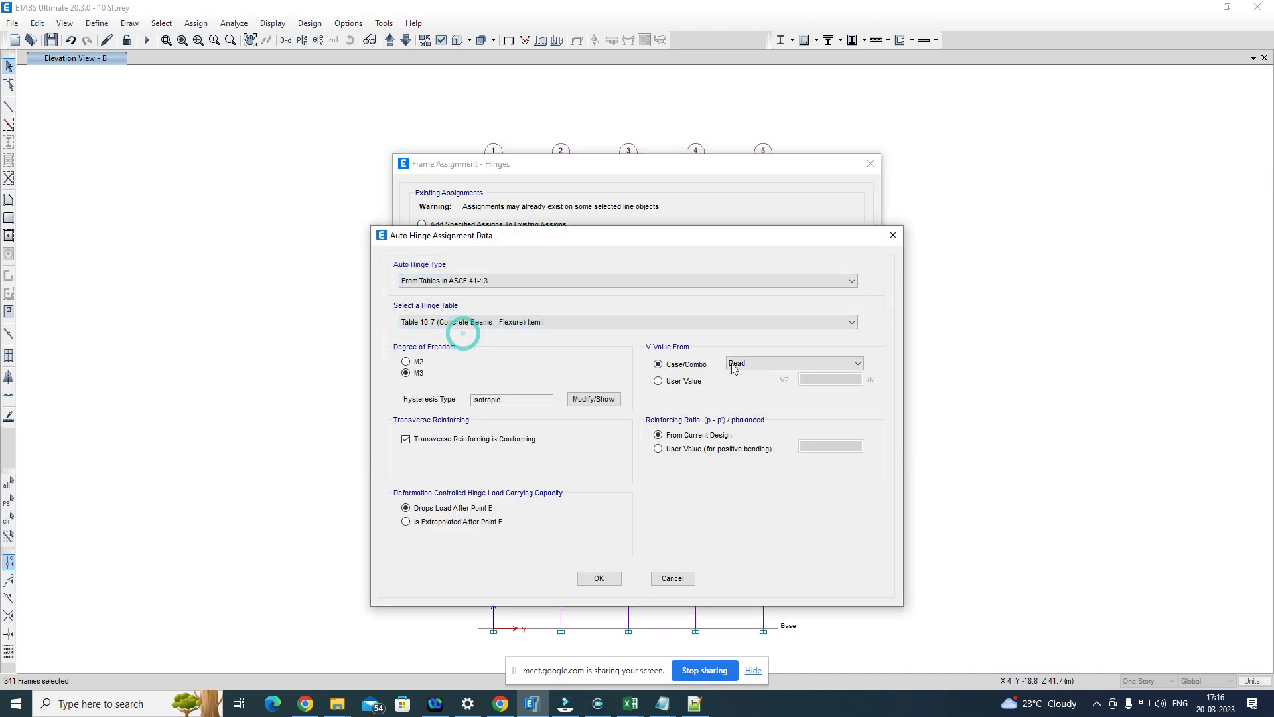
{"action": "left_click", "coordinate": [761, 363]}
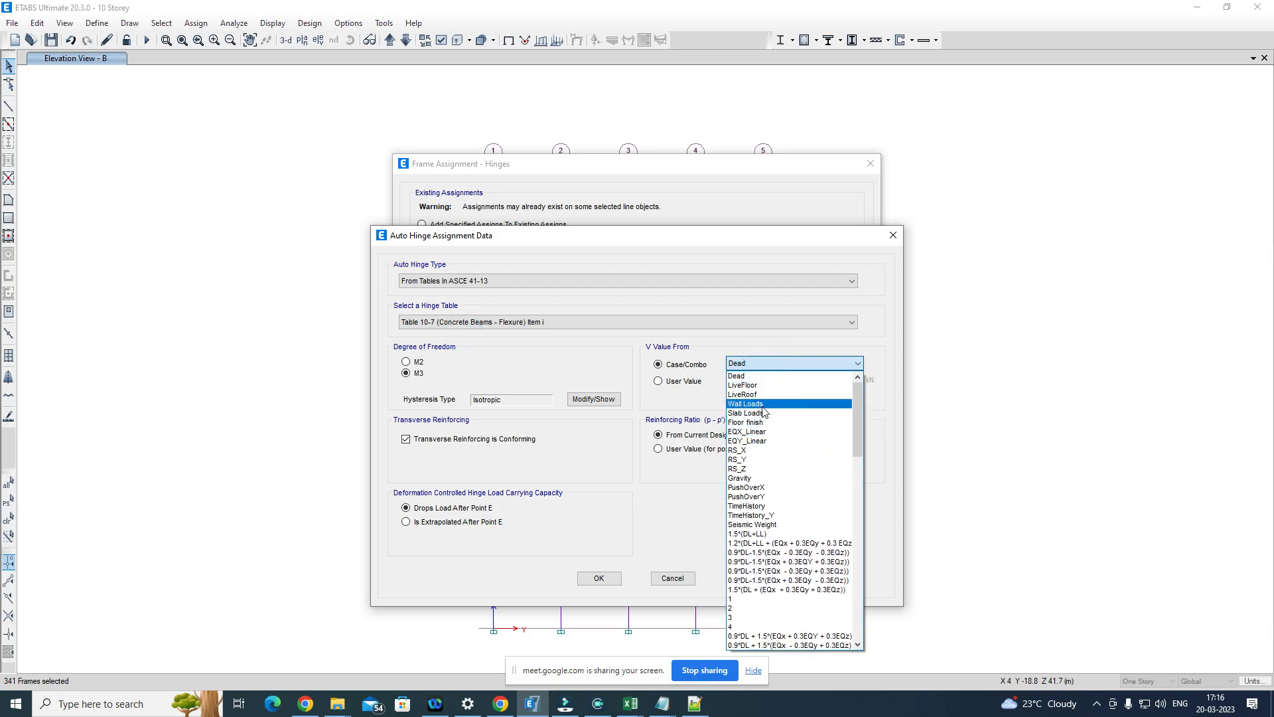
{"action": "left_click", "coordinate": [751, 479]}
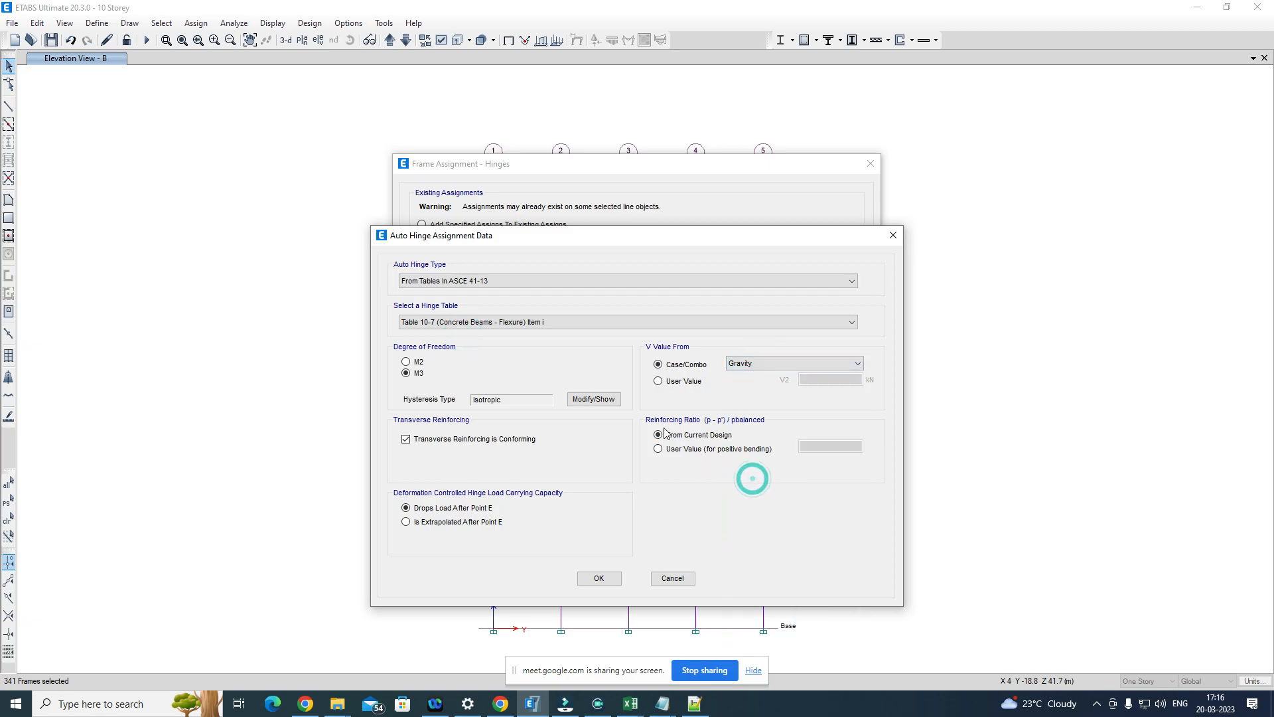
{"action": "left_click", "coordinate": [599, 578]}
Step: Add a second Auto hinge at relative distance 0.95 with the same hinge data, and apply the assignment to the beams
{"action": "left_click", "coordinate": [677, 298]}
{"action": "key", "text": "BackSpace"}
{"action": "key", "text": "BackSpace"}
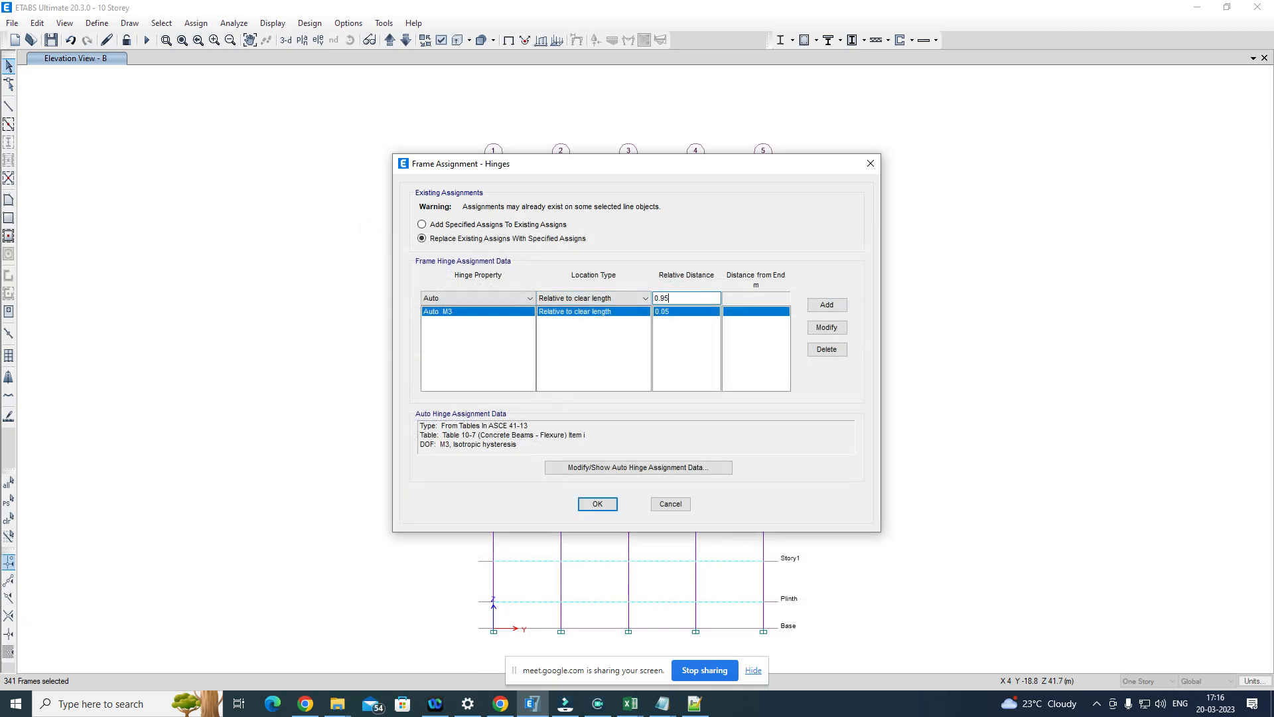
{"action": "left_click", "coordinate": [844, 305]}
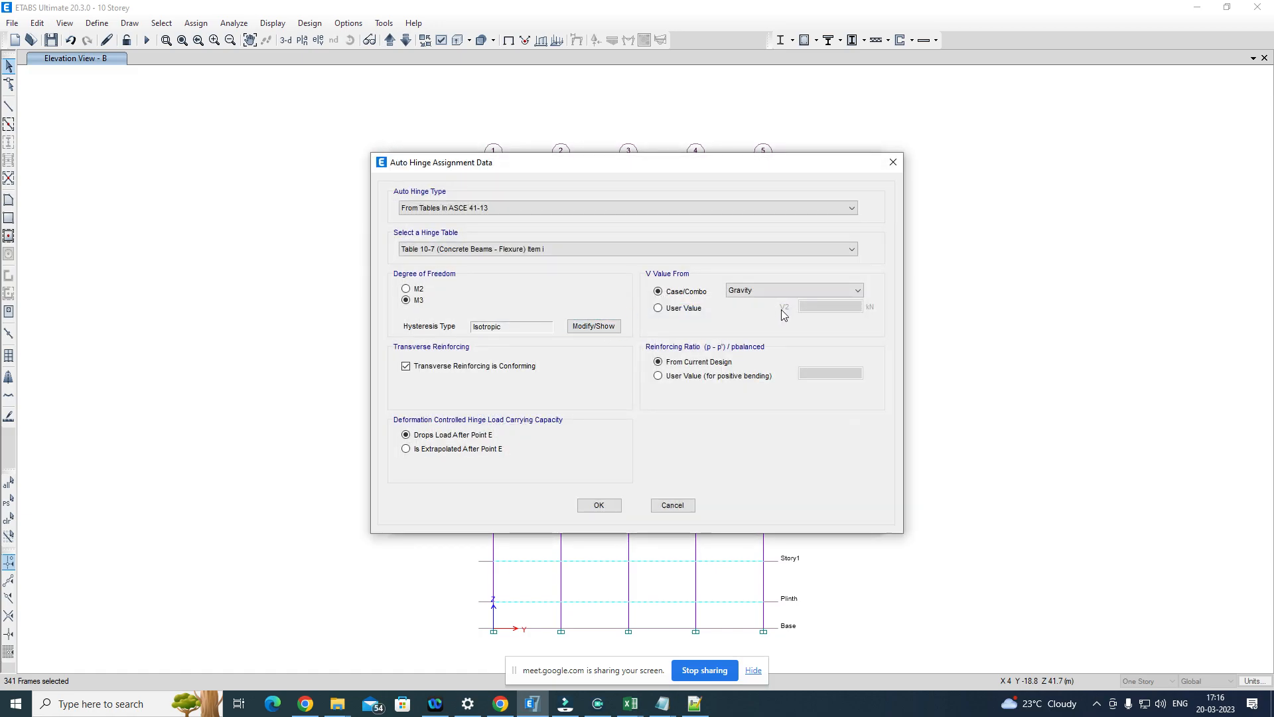
{"action": "left_click", "coordinate": [585, 503]}
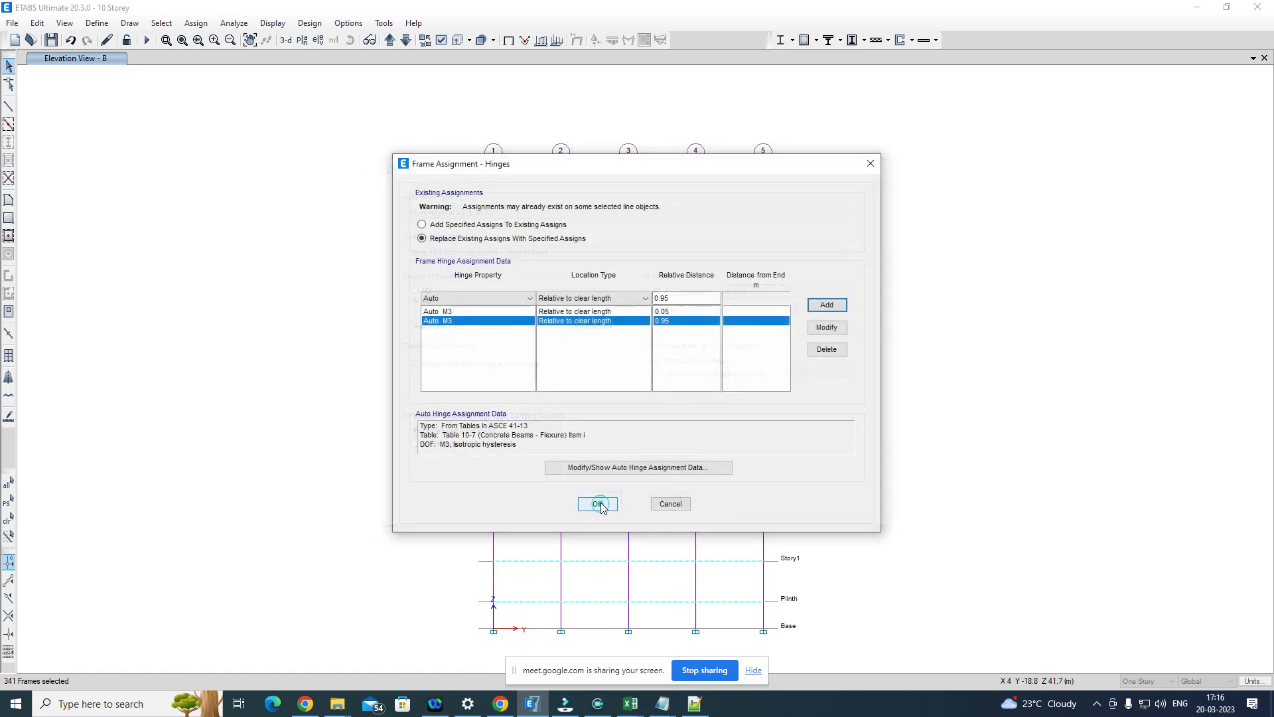
{"action": "left_click", "coordinate": [593, 503]}
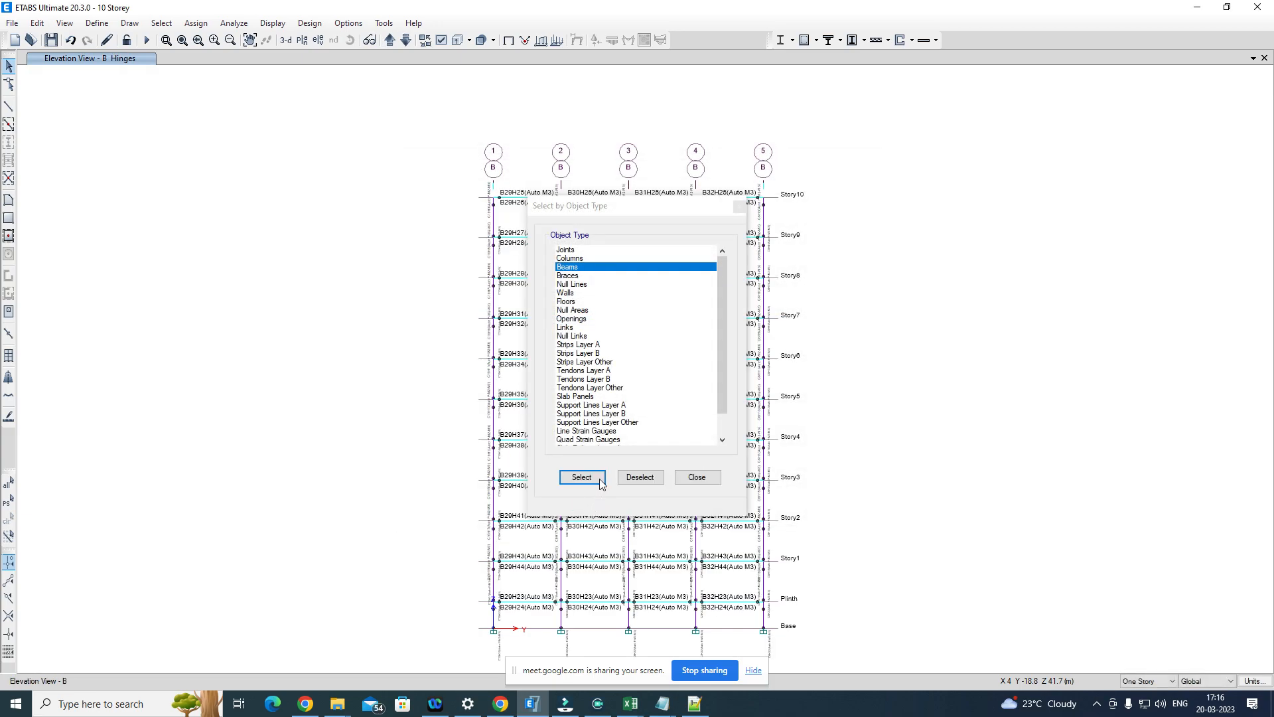
{"action": "left_click_drag", "start_coordinate": [614, 207], "coordinate": [976, 153]}
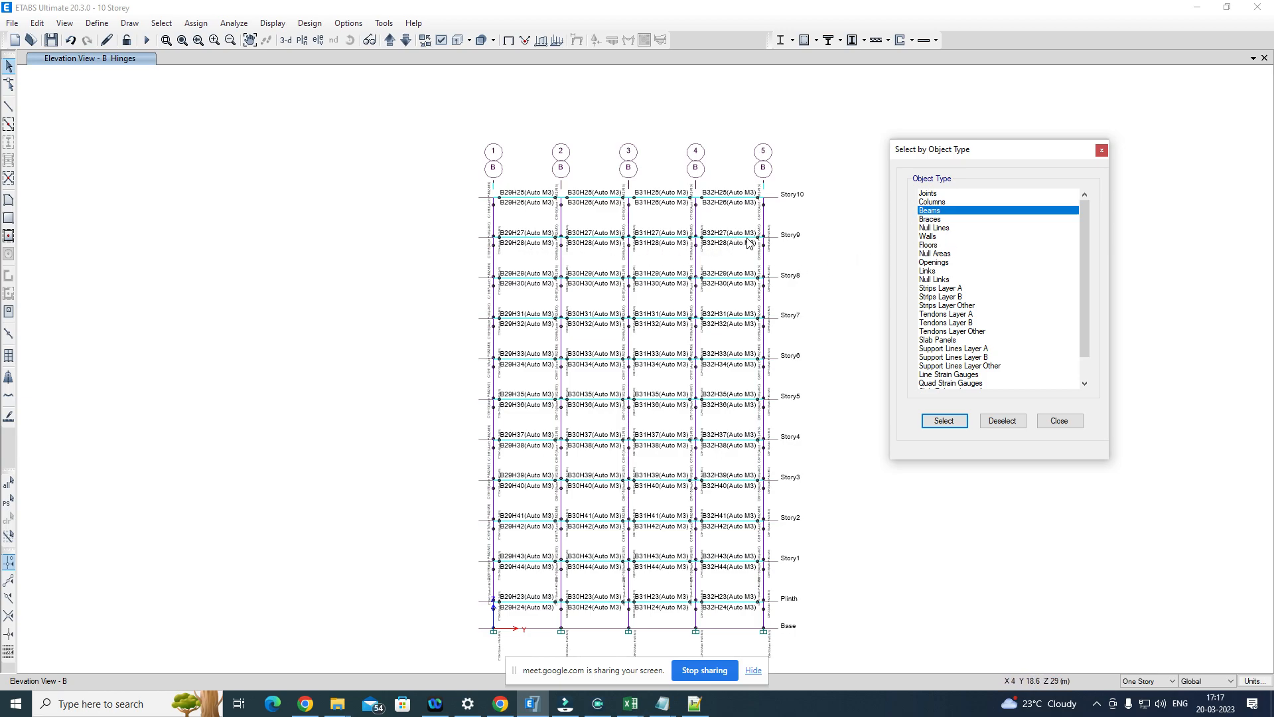
{"action": "left_click", "coordinate": [1102, 151]}
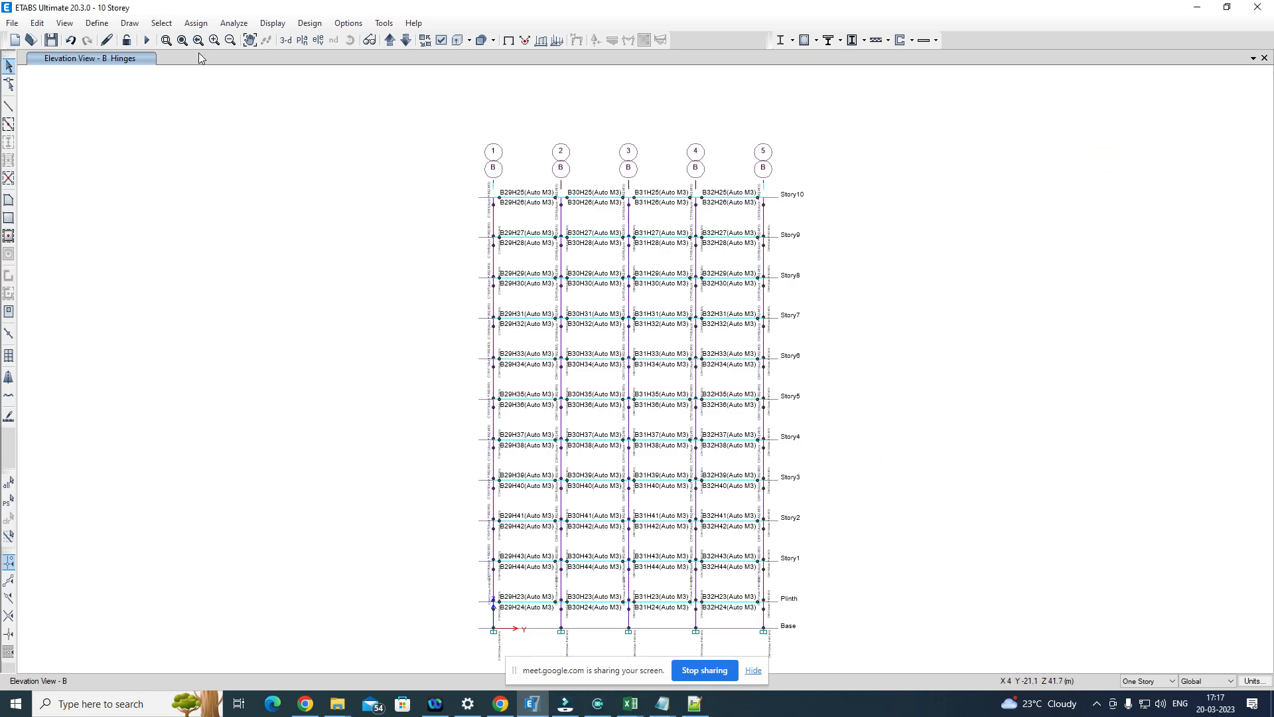
Step: Select all columns in the model by object type
{"action": "left_click", "coordinate": [162, 22]}
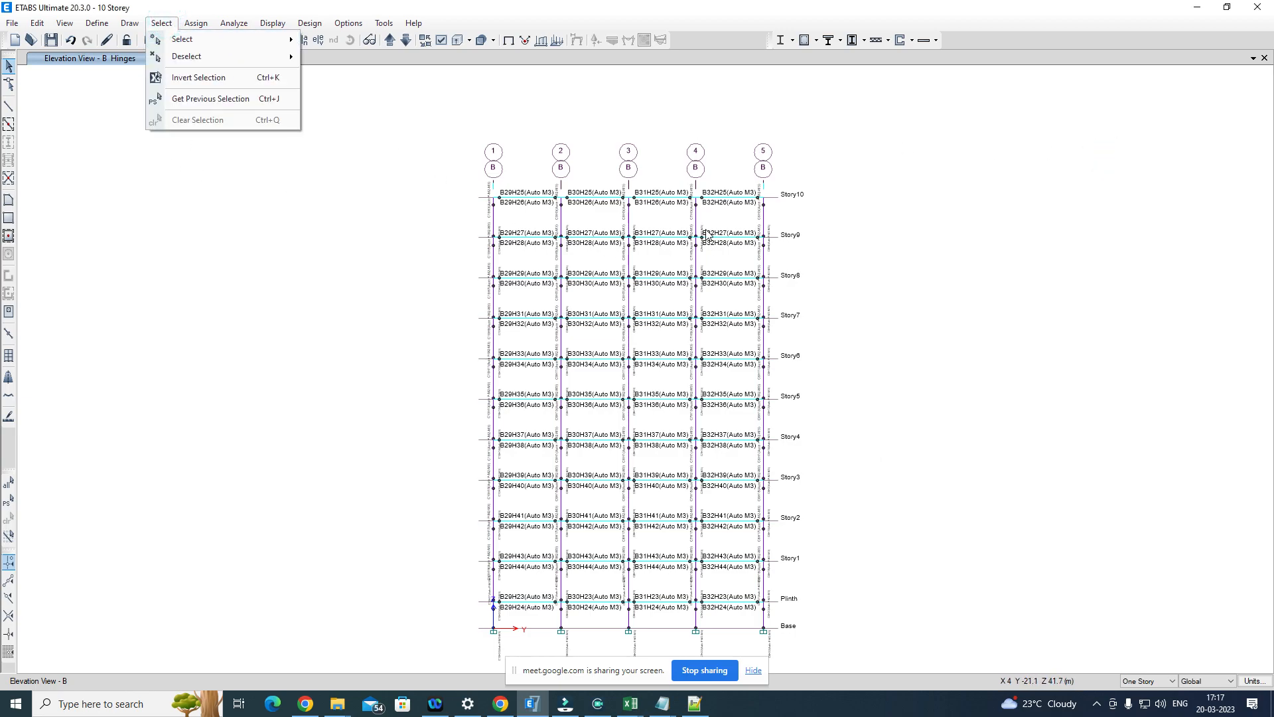
{"action": "left_click", "coordinate": [877, 180]}
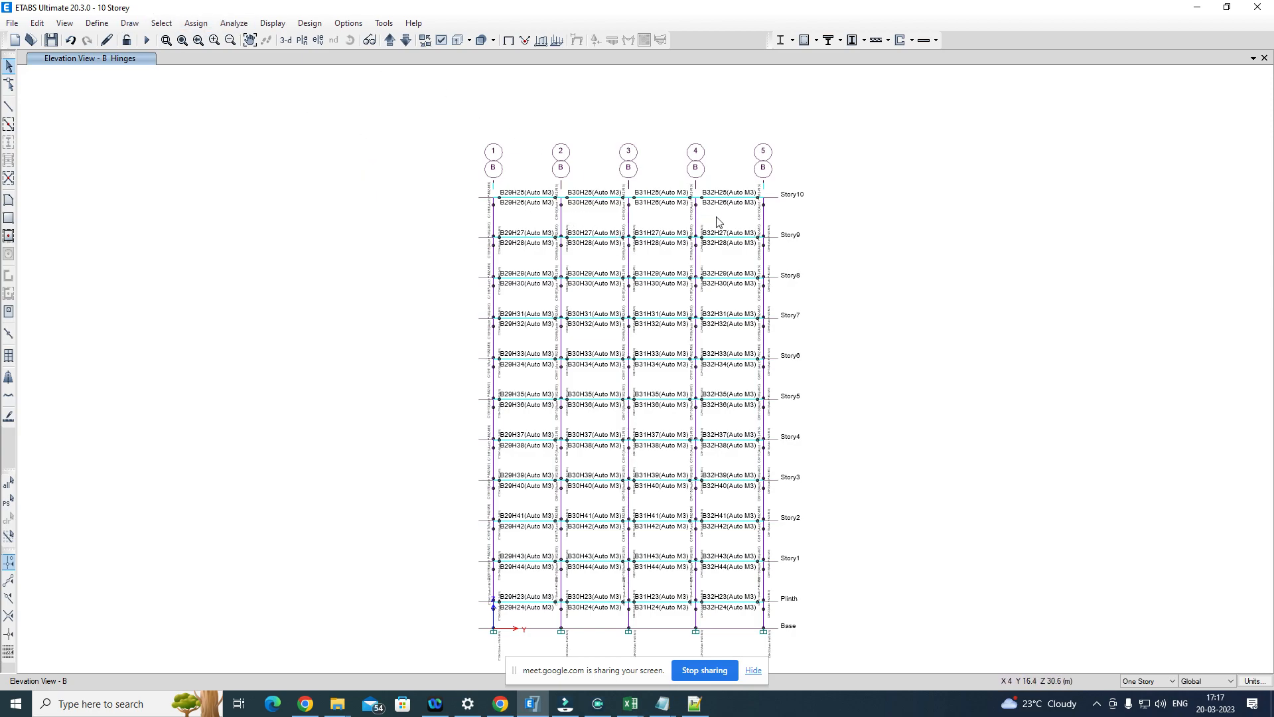
{"action": "left_click", "coordinate": [163, 24]}
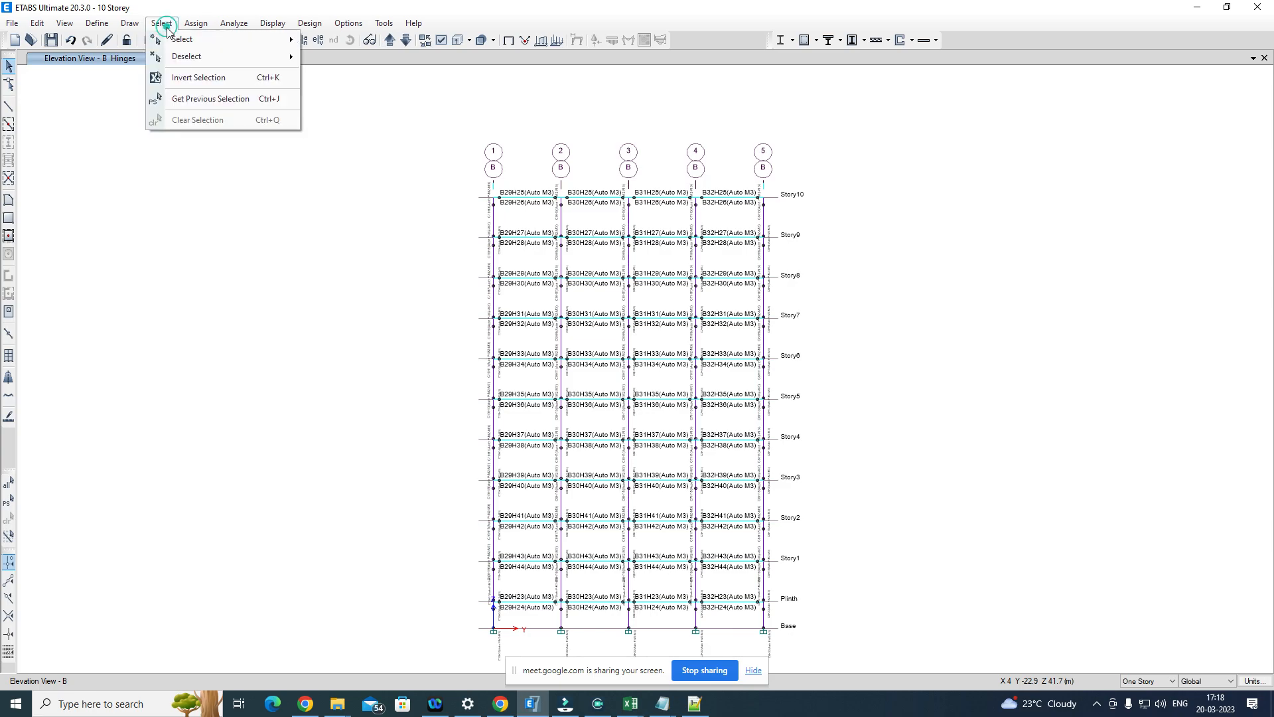
{"action": "mouse_move", "coordinate": [236, 50]}
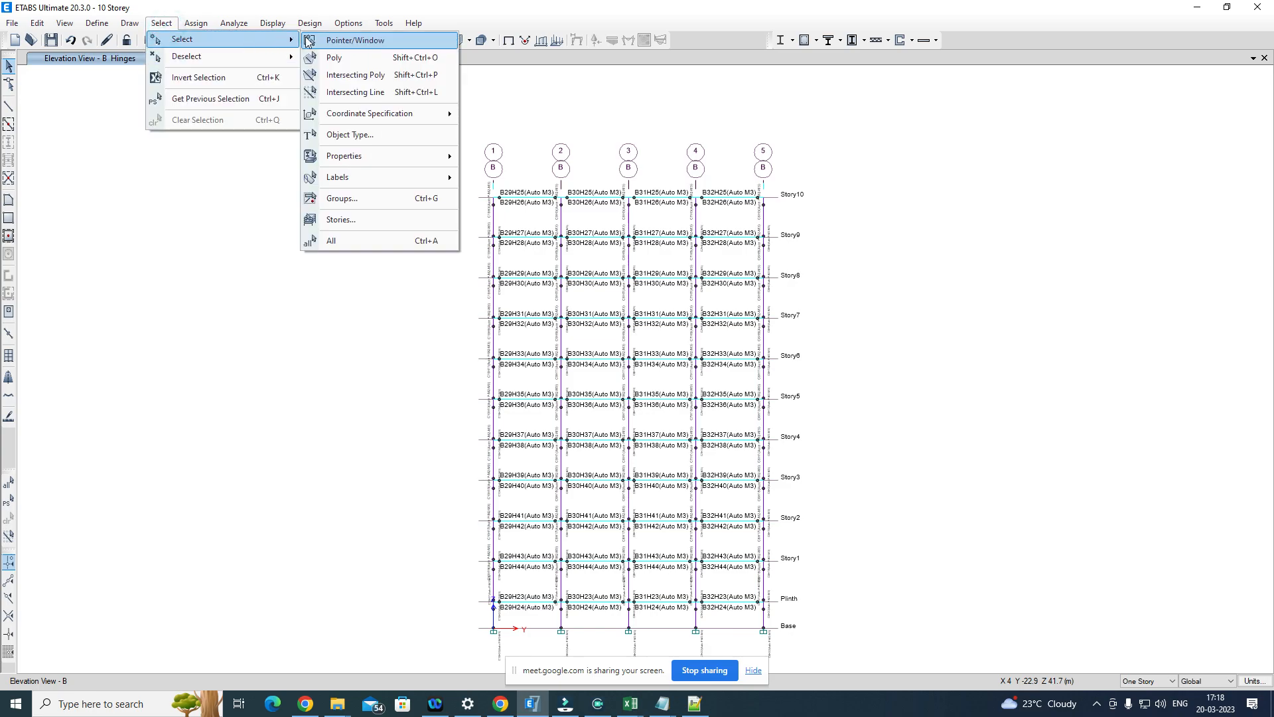
{"action": "left_click", "coordinate": [351, 130]}
{"action": "left_click", "coordinate": [938, 201]}
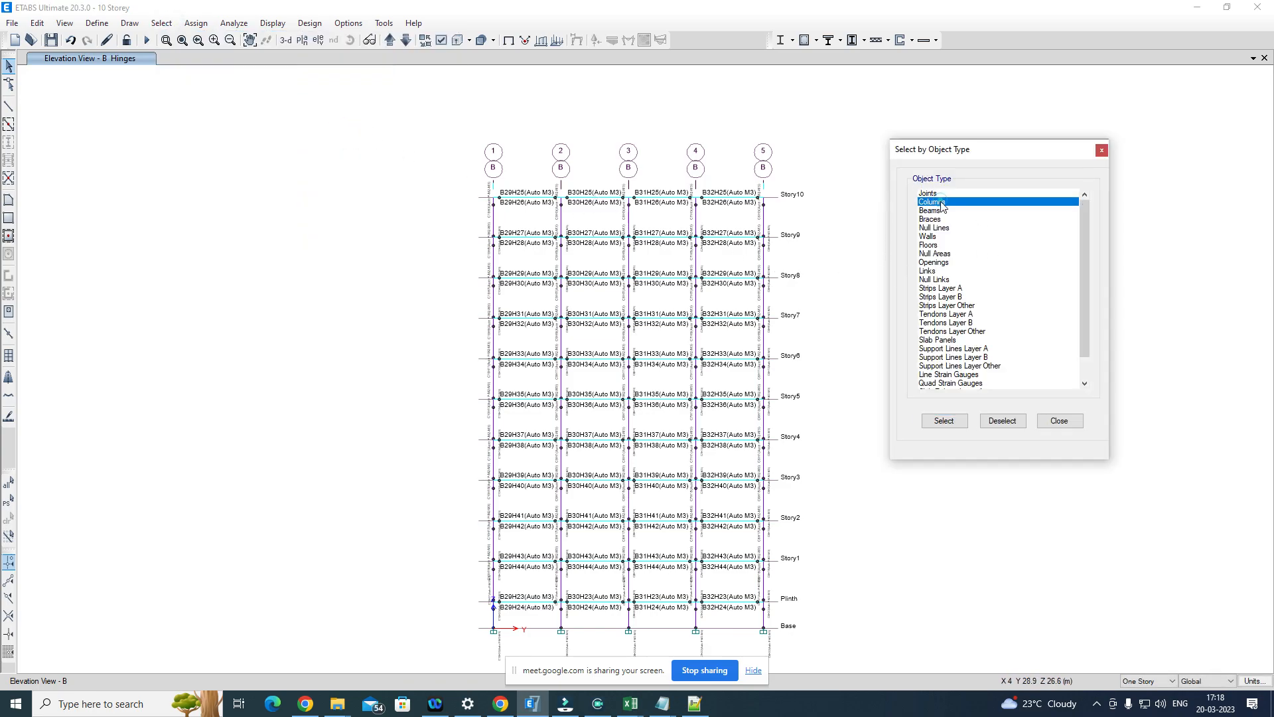
{"action": "left_click", "coordinate": [944, 421]}
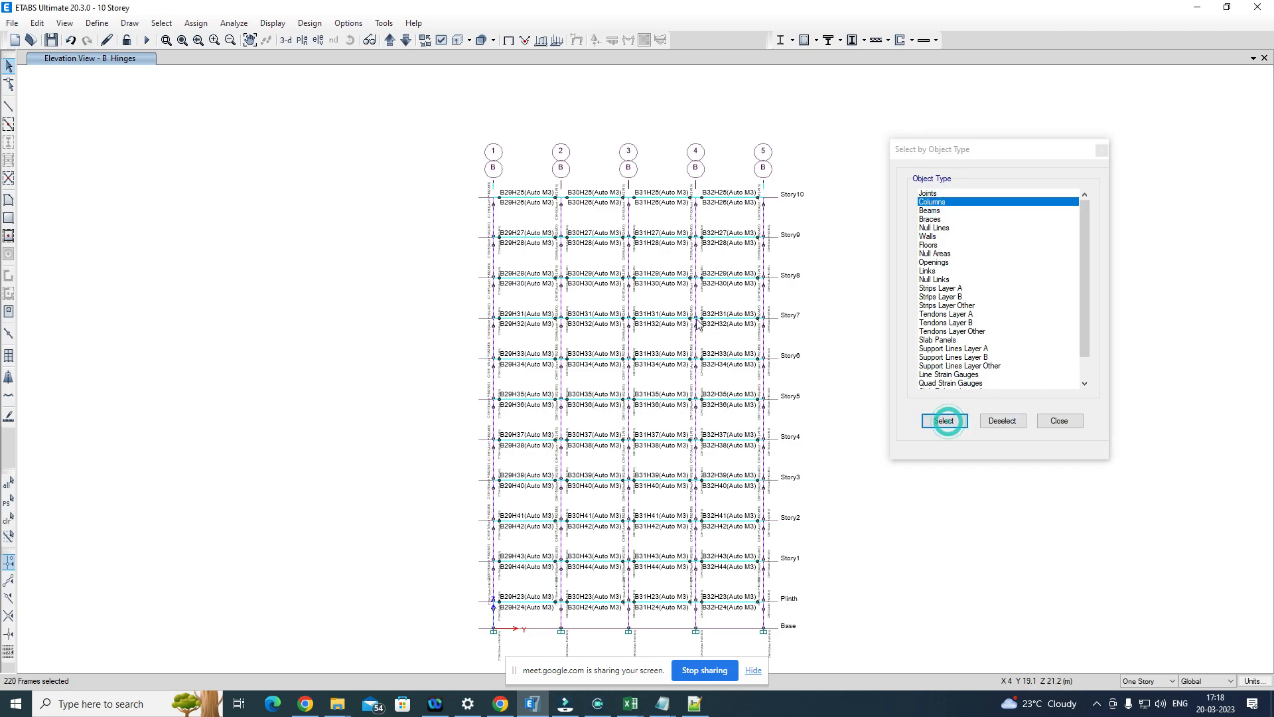
Step: Delete both existing P-M2-M3 hinges, at relative distances 0.05 and 0.95, from the selected columns' hinge assignment and apply it
{"action": "left_click", "coordinate": [197, 23]}
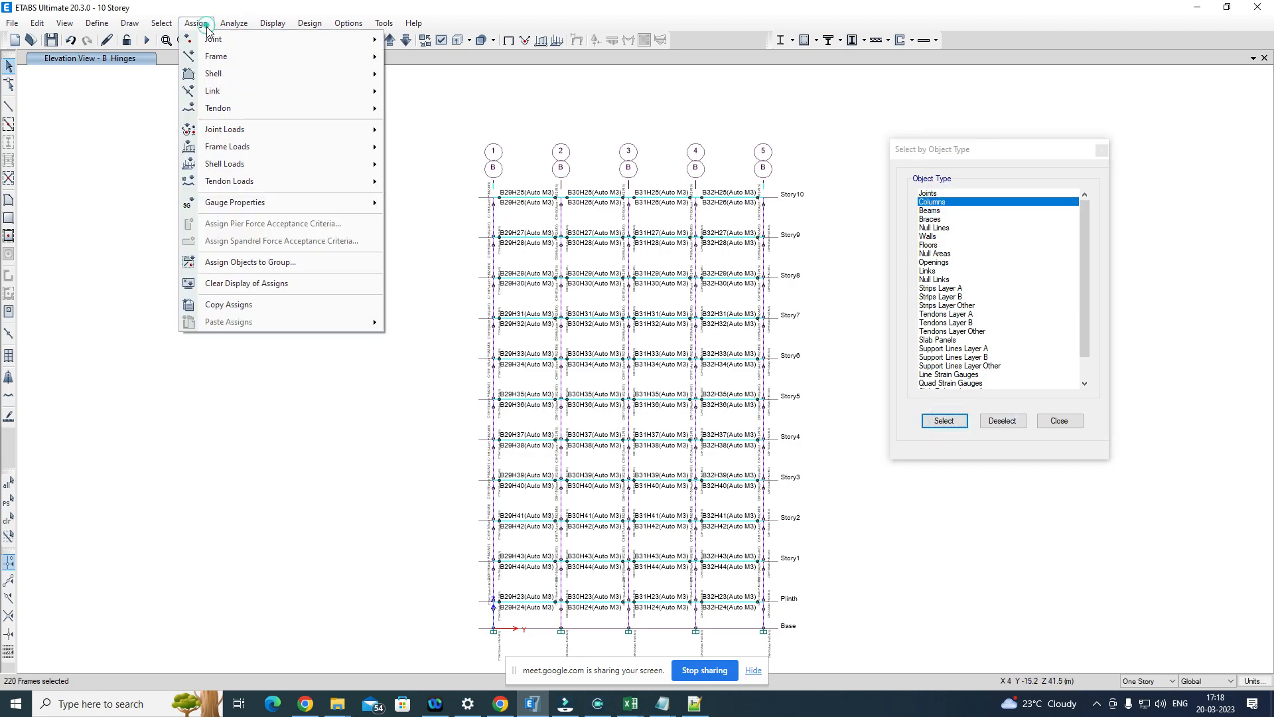
{"action": "mouse_move", "coordinate": [255, 59]}
{"action": "left_click", "coordinate": [468, 209]}
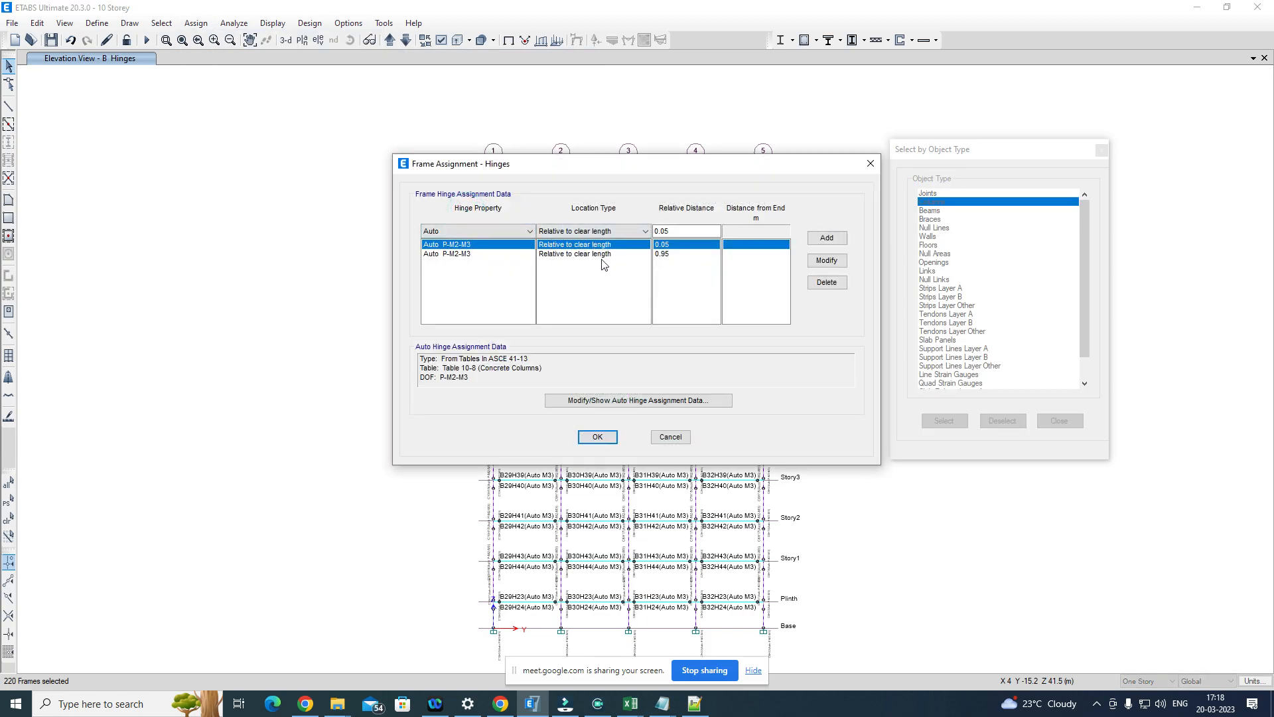
{"action": "left_click", "coordinate": [827, 282]}
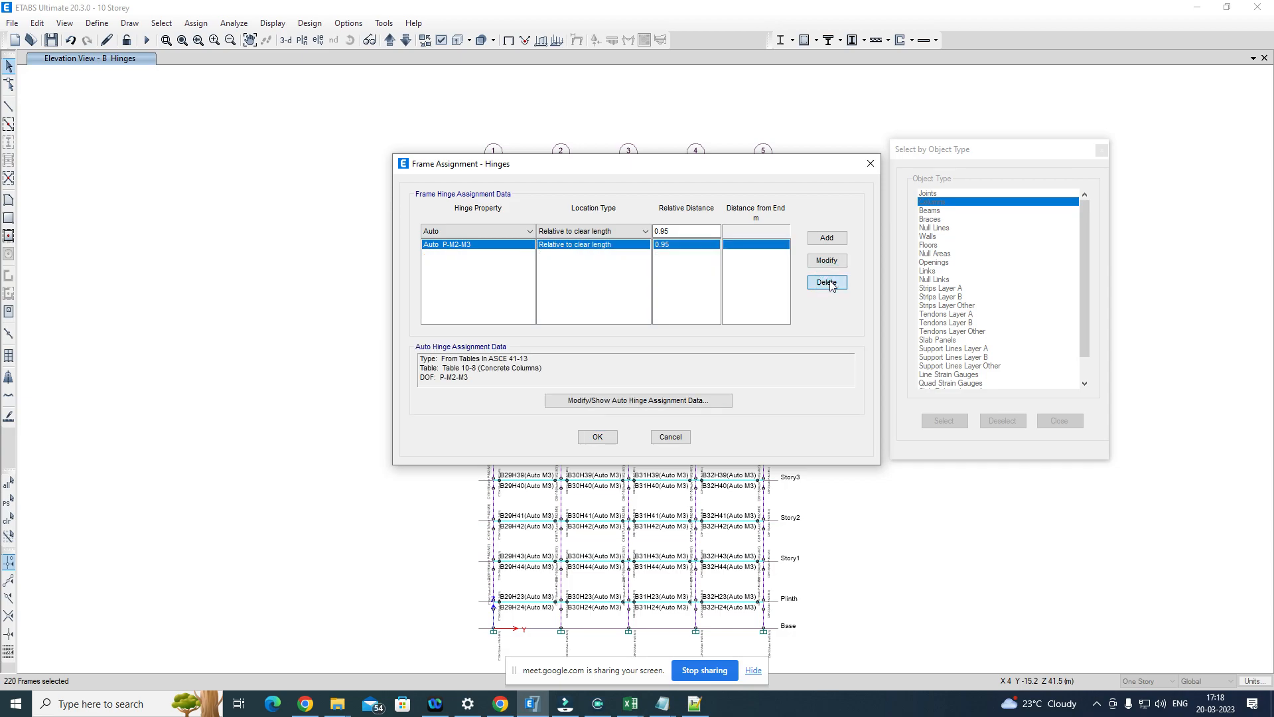
{"action": "left_click", "coordinate": [827, 283]}
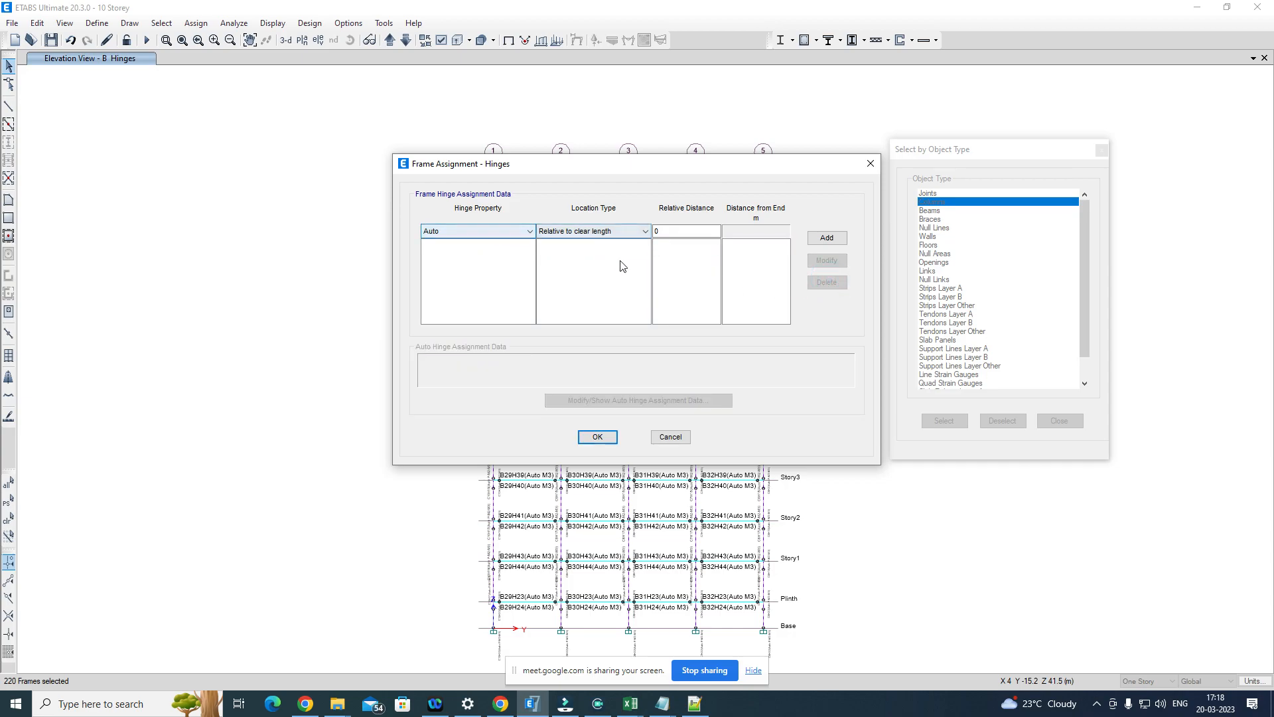
{"action": "left_click", "coordinate": [595, 436]}
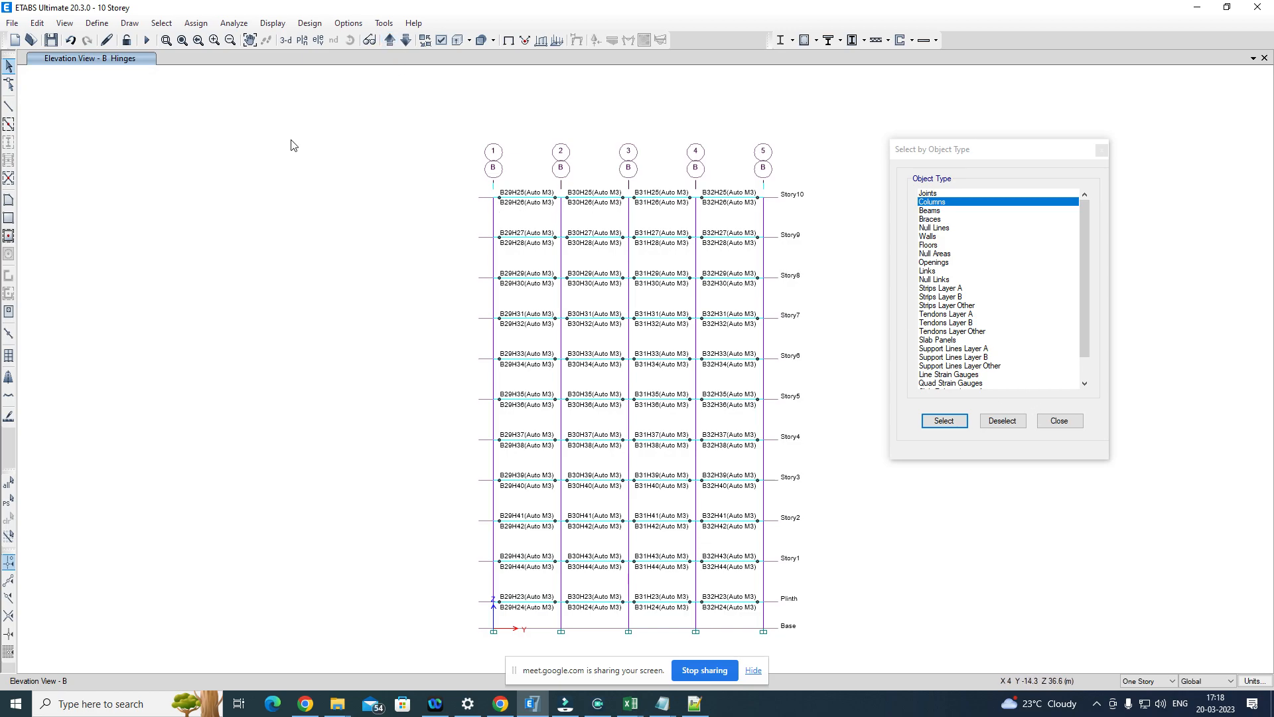
Step: Reselect all columns by object type
{"action": "left_click", "coordinate": [162, 26]}
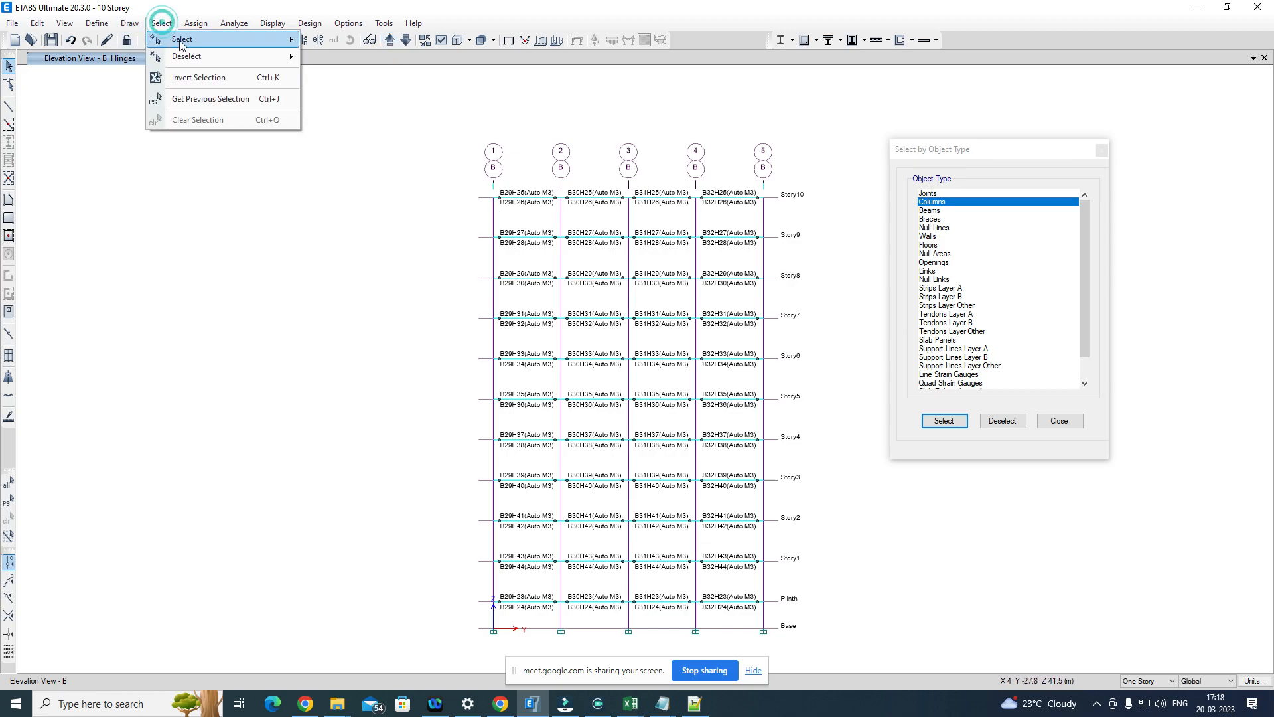
{"action": "mouse_move", "coordinate": [265, 39]}
{"action": "left_click", "coordinate": [338, 135]}
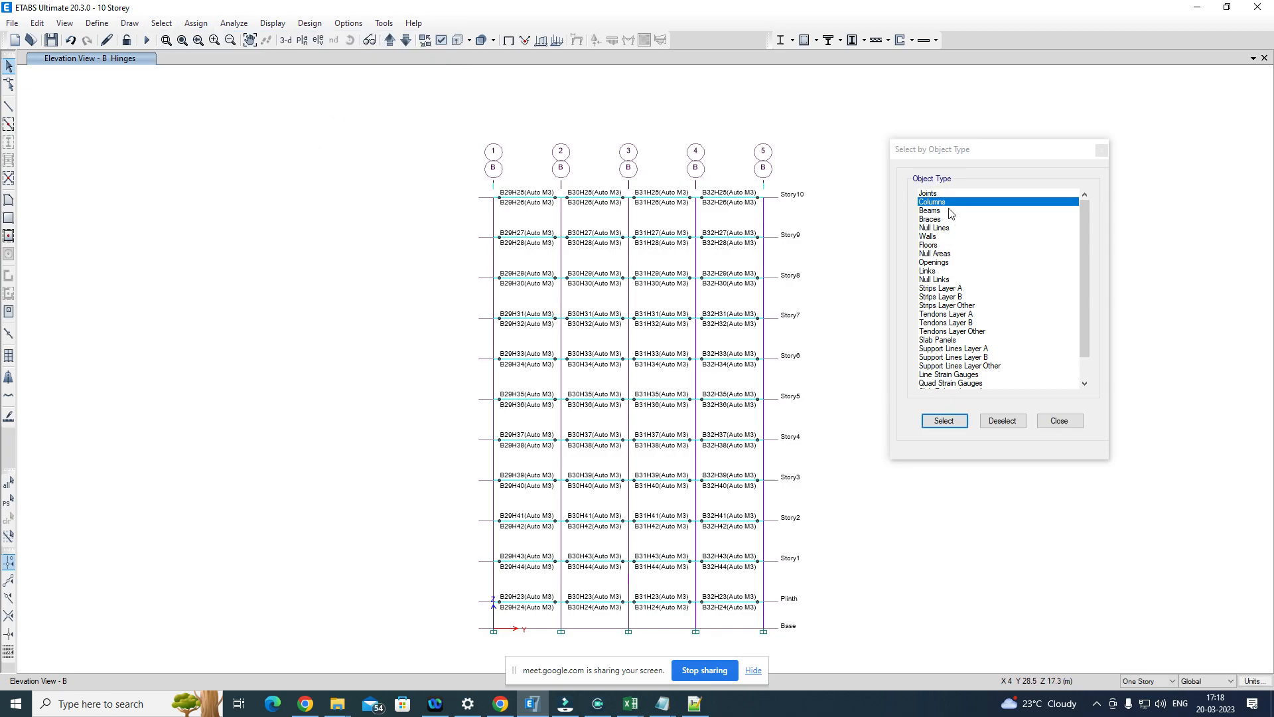
{"action": "left_click", "coordinate": [943, 420]}
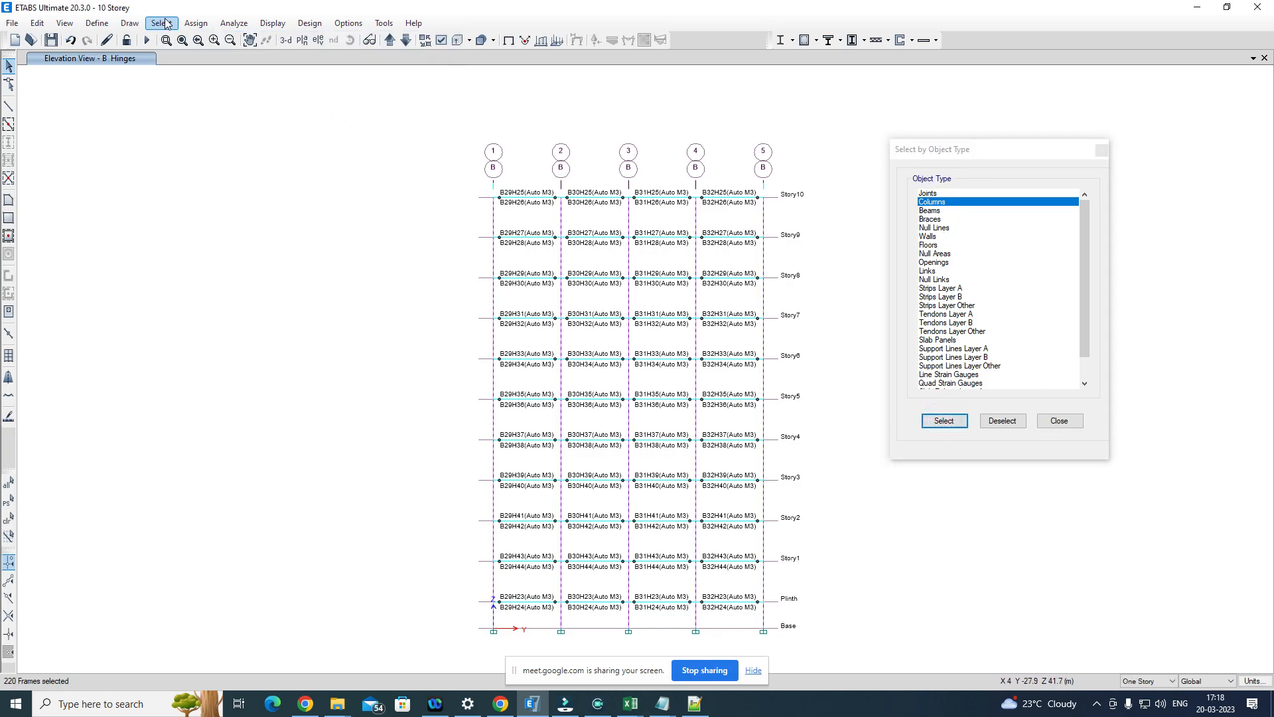
Step: Start a frame hinge assignment on the selected columns and add an Auto hinge at relative distance 0.05
{"action": "left_click", "coordinate": [194, 23]}
{"action": "mouse_move", "coordinate": [352, 57]}
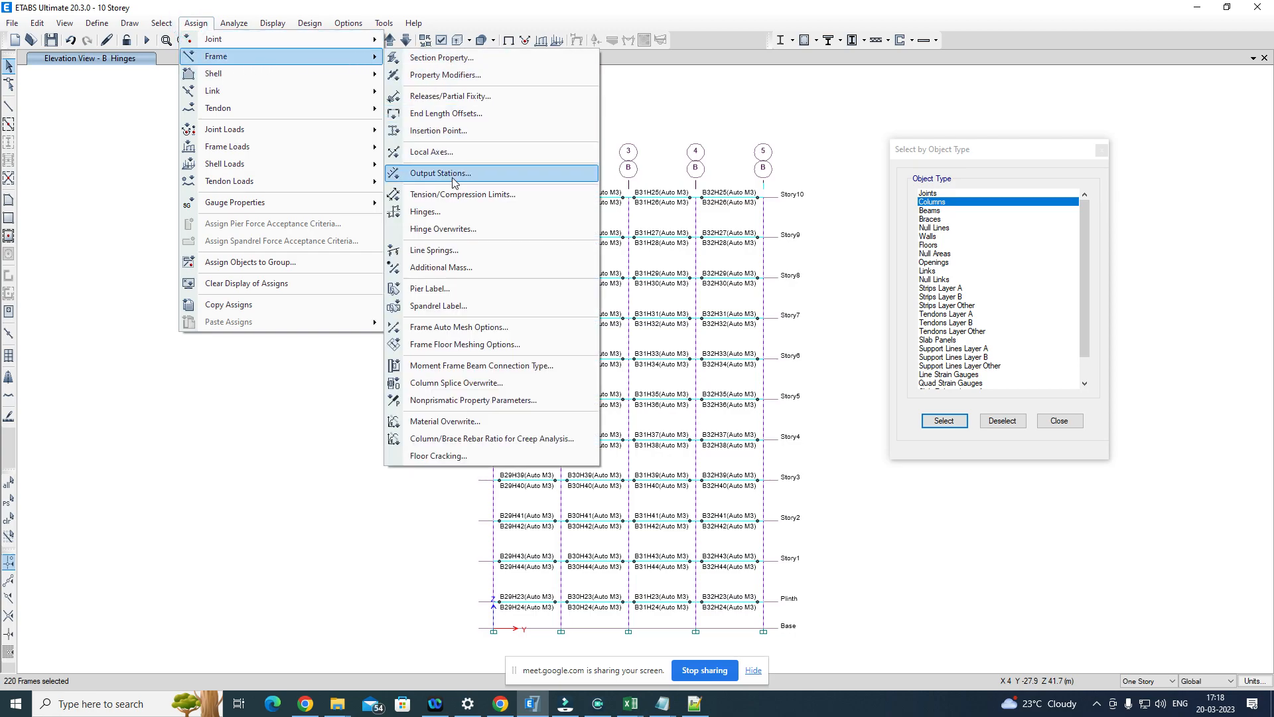
{"action": "left_click", "coordinate": [455, 213]}
{"action": "left_click", "coordinate": [688, 230]}
{"action": "left_click", "coordinate": [515, 232]}
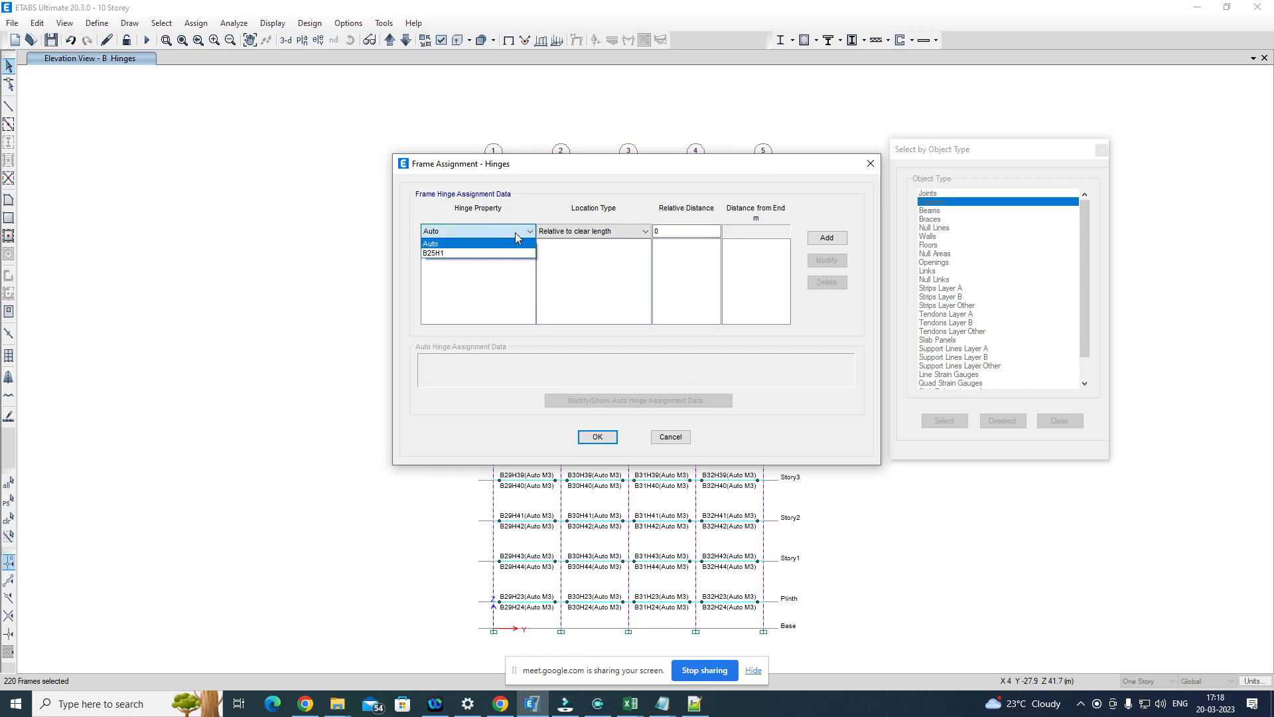
{"action": "left_click", "coordinate": [689, 231]}
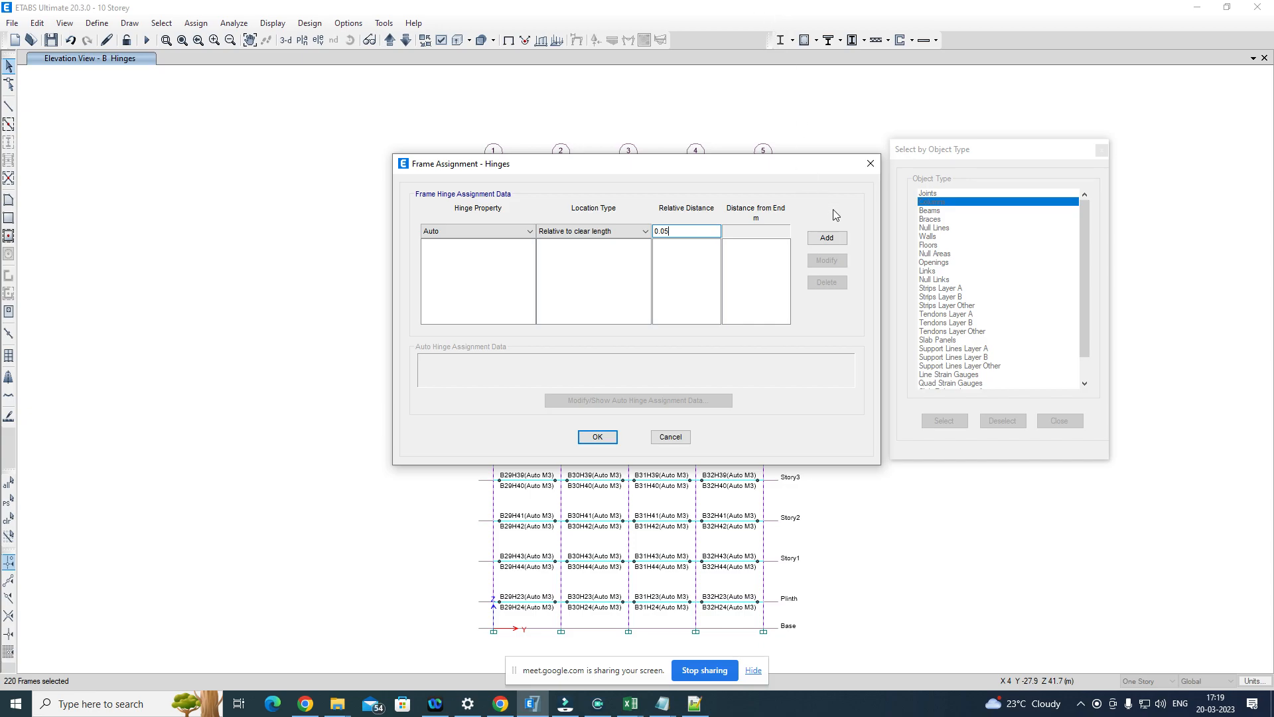
{"action": "left_click", "coordinate": [827, 237]}
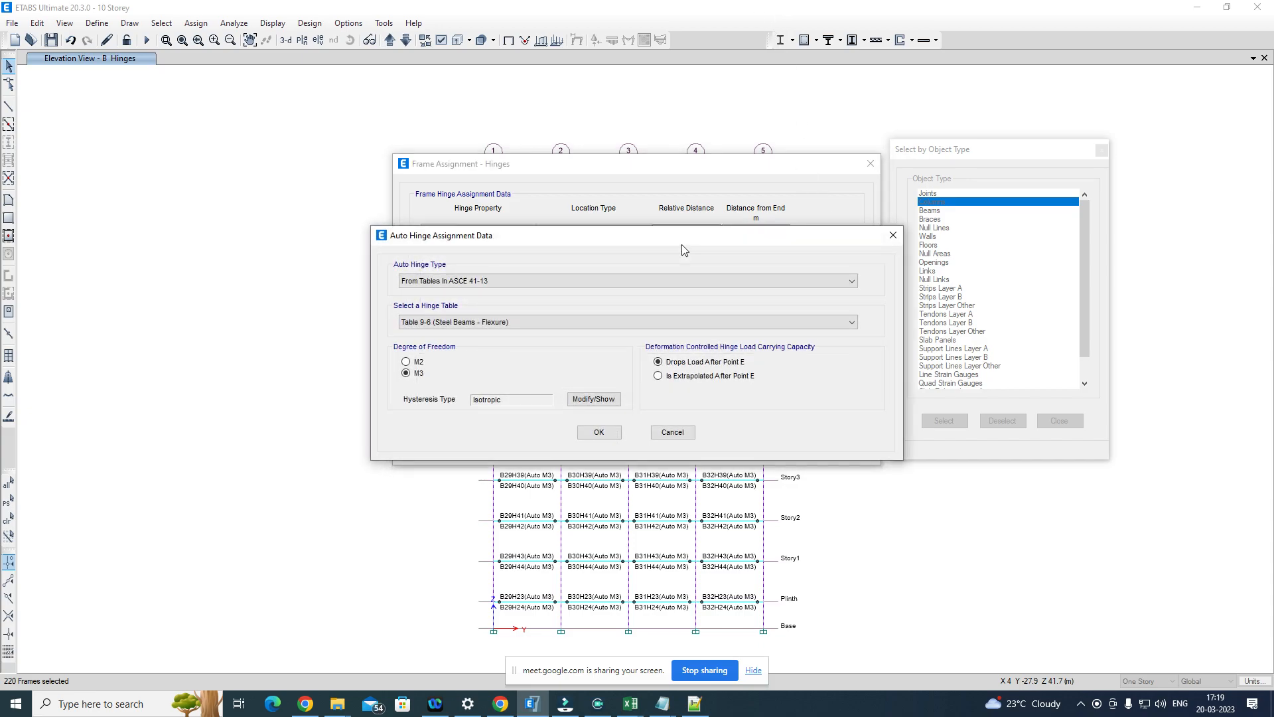
Step: Define the 0.05 column hinge from ASCE 41-13 Table 10-8 (Concrete Columns) with P-M2-M3 degree of freedom and P and V values from Gravity
{"action": "left_click", "coordinate": [467, 322]}
{"action": "left_click", "coordinate": [467, 344]}
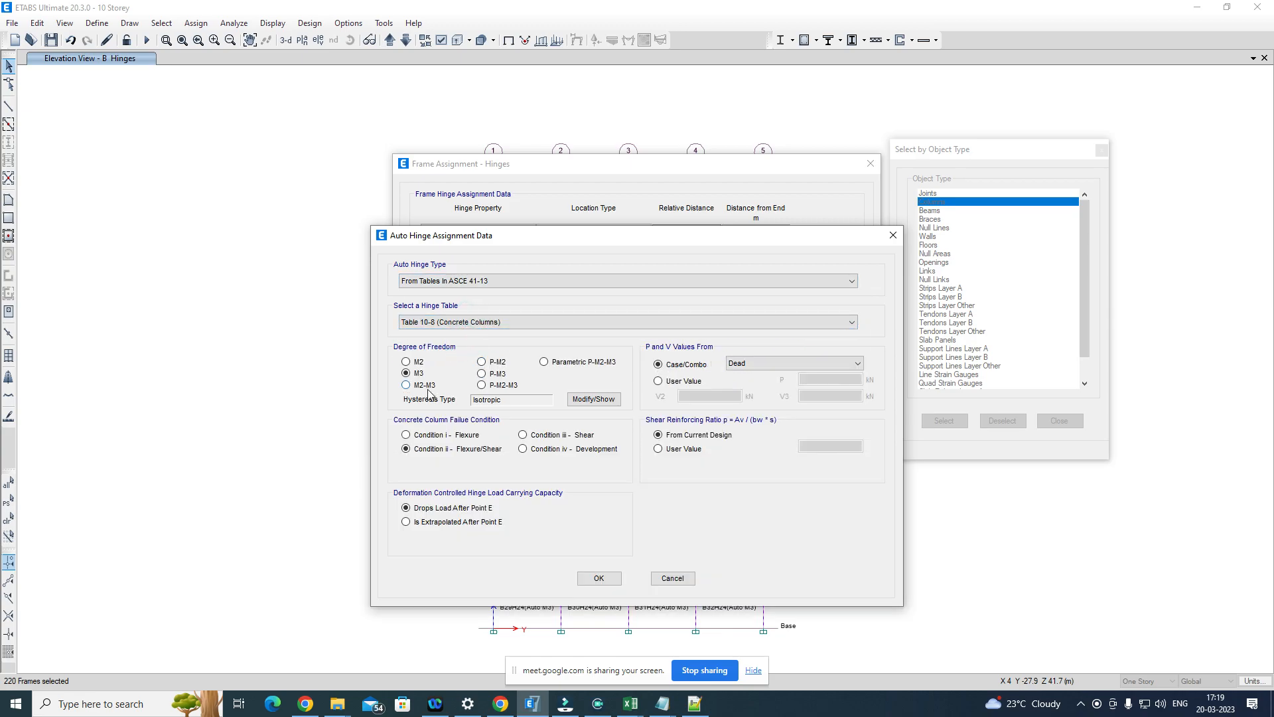
{"action": "left_click", "coordinate": [482, 385]}
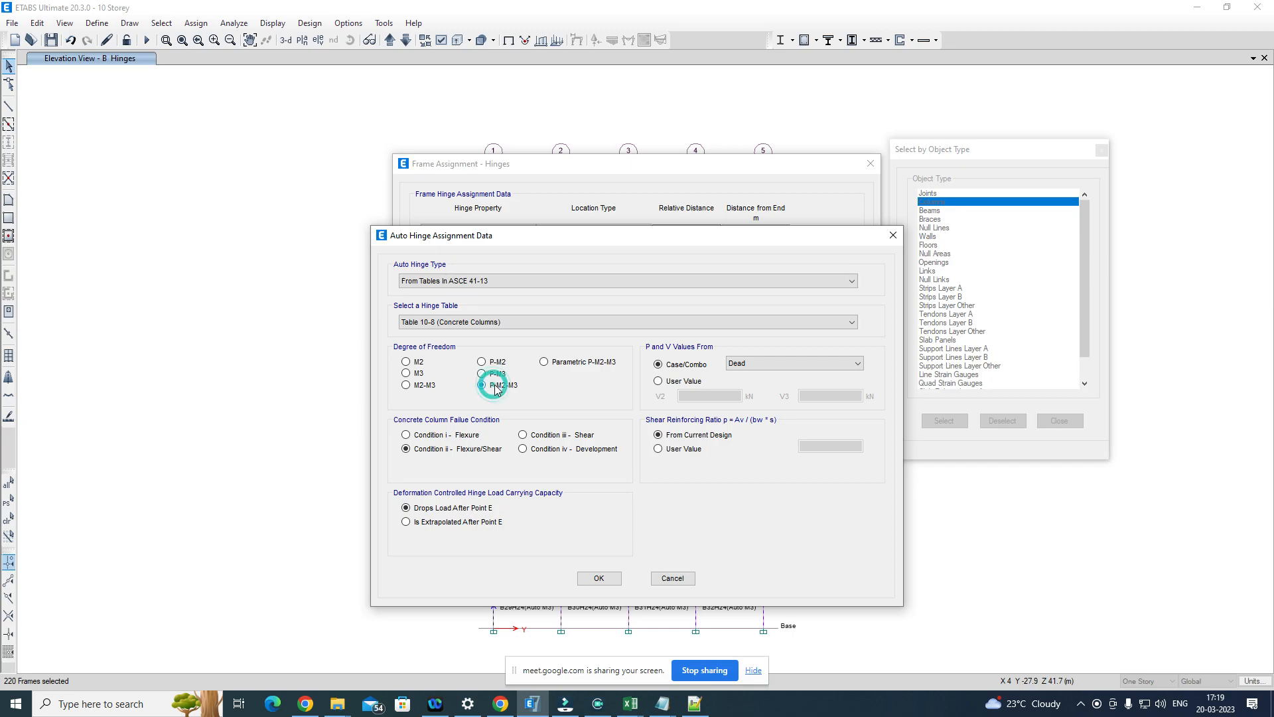
{"action": "left_click", "coordinate": [795, 363]}
{"action": "left_click", "coordinate": [749, 477]}
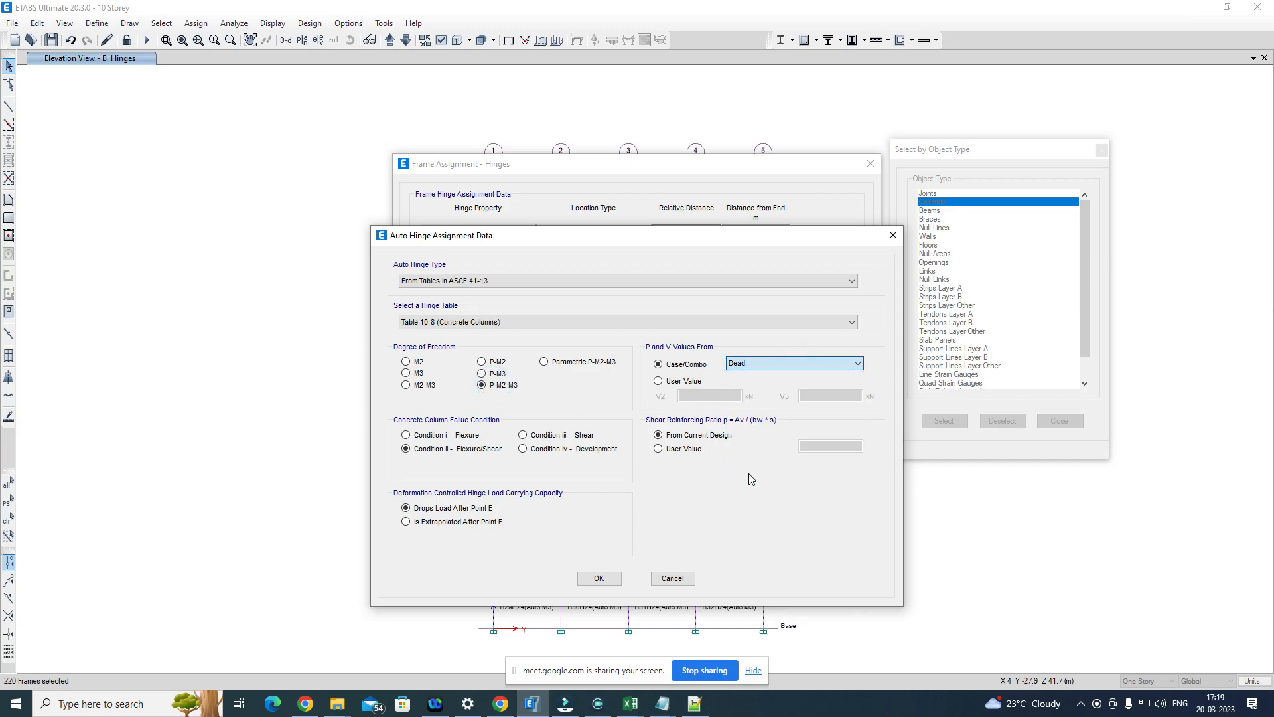
{"action": "left_click", "coordinate": [599, 580]}
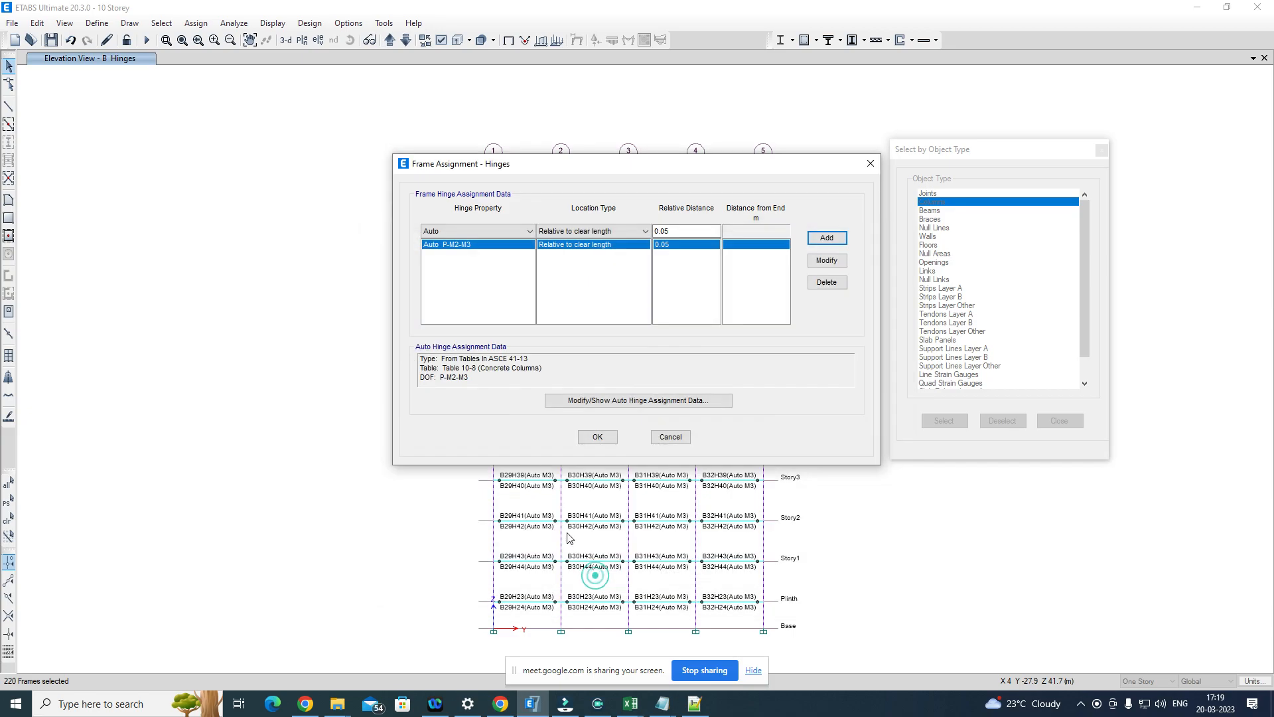
Step: Add a second Auto hinge at relative distance 0.95 with the same hinge data, apply the assignment to the columns, and close the object selection dialog
{"action": "left_click", "coordinate": [706, 232]}
{"action": "key", "text": "BackSpace"}
{"action": "key", "text": "BackSpace"}
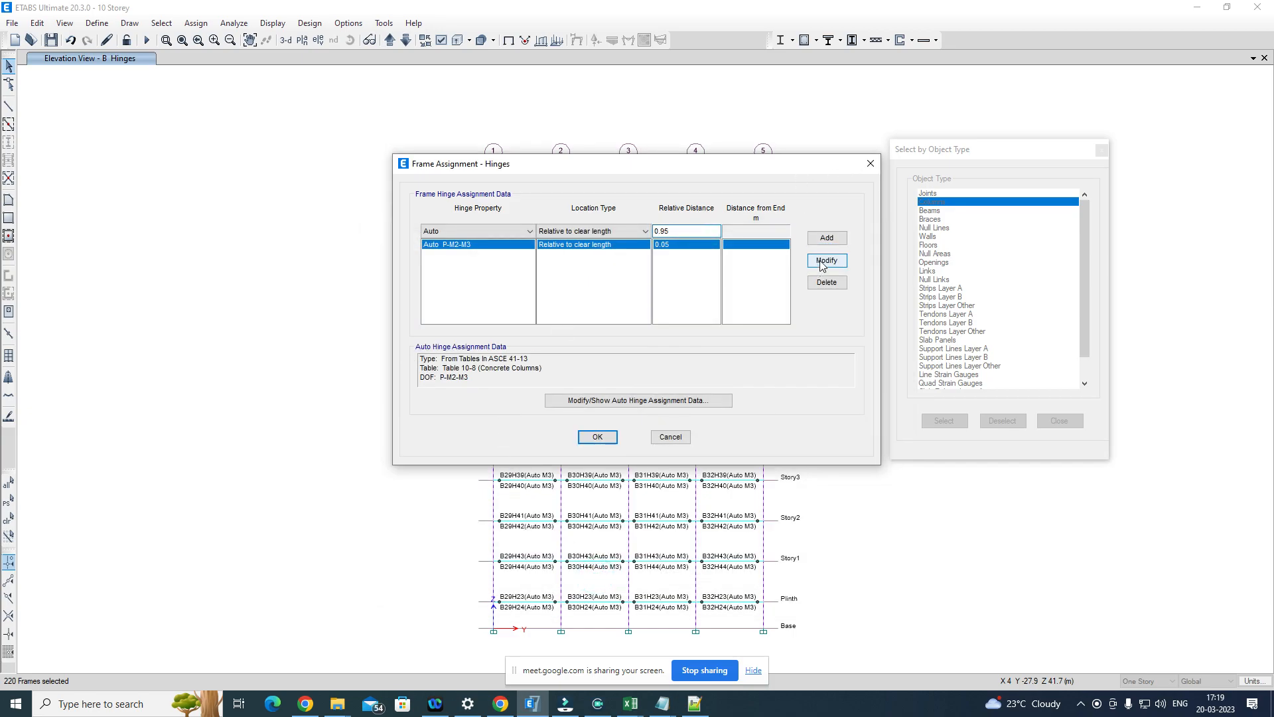
{"action": "left_click", "coordinate": [827, 237]}
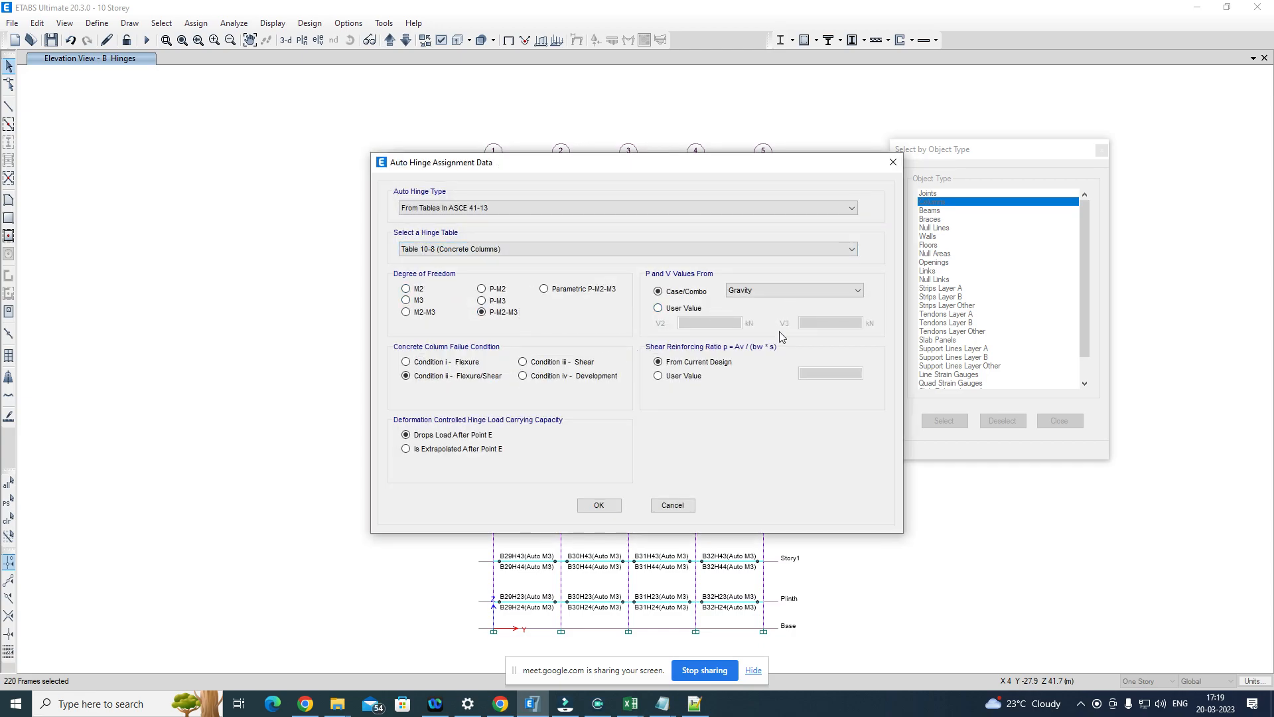
{"action": "left_click", "coordinate": [599, 505]}
{"action": "left_click", "coordinate": [596, 436]}
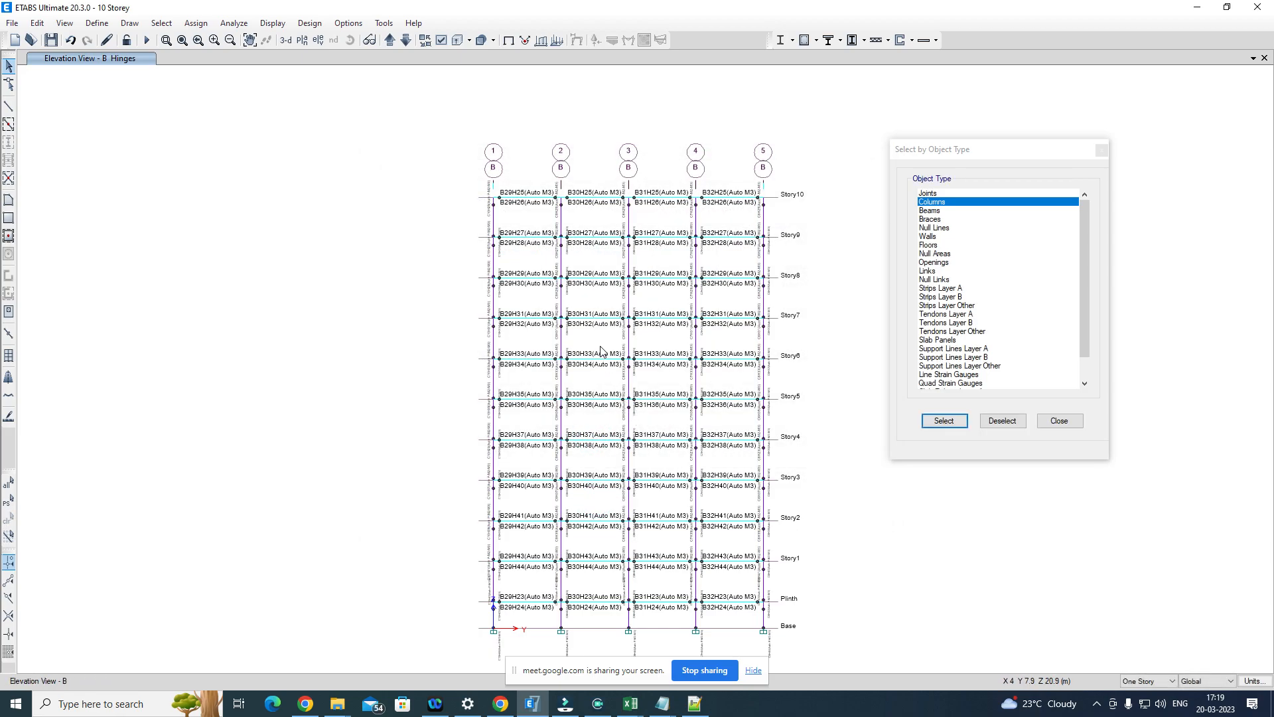
{"action": "left_click", "coordinate": [1102, 150]}
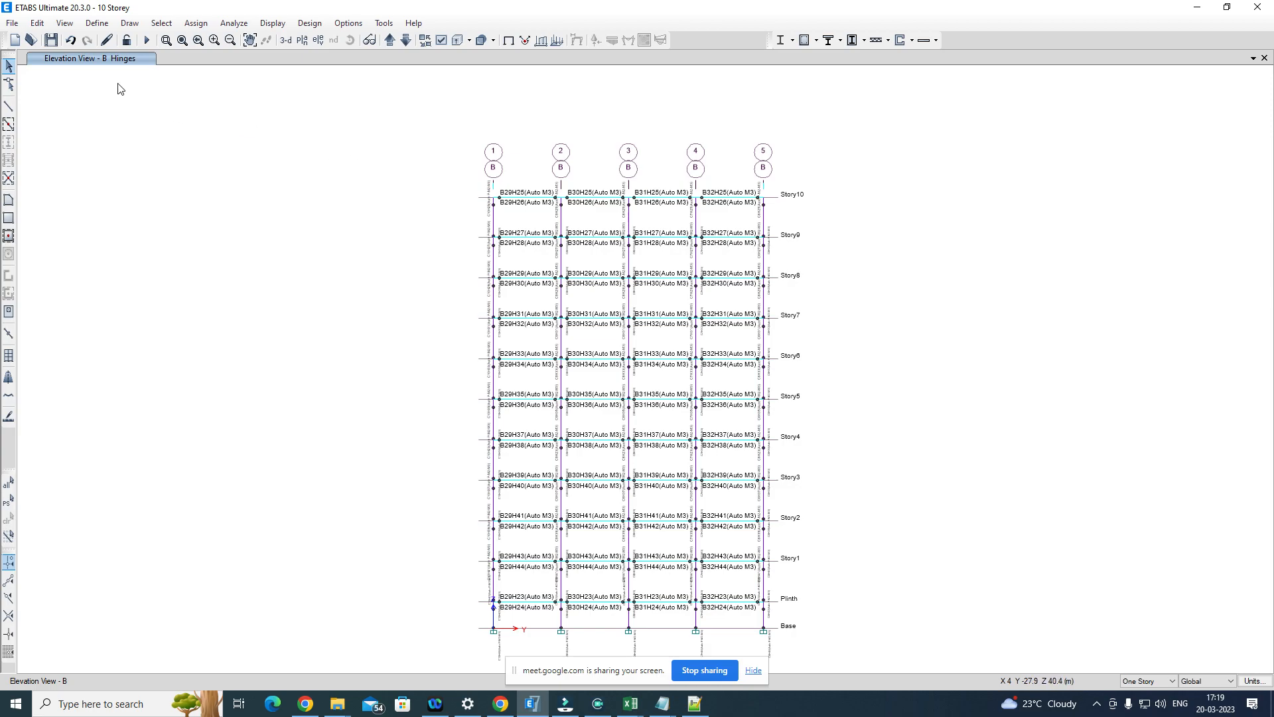
Step: Review the list of defined load cases, including the two time history cases
{"action": "left_click", "coordinate": [98, 24]}
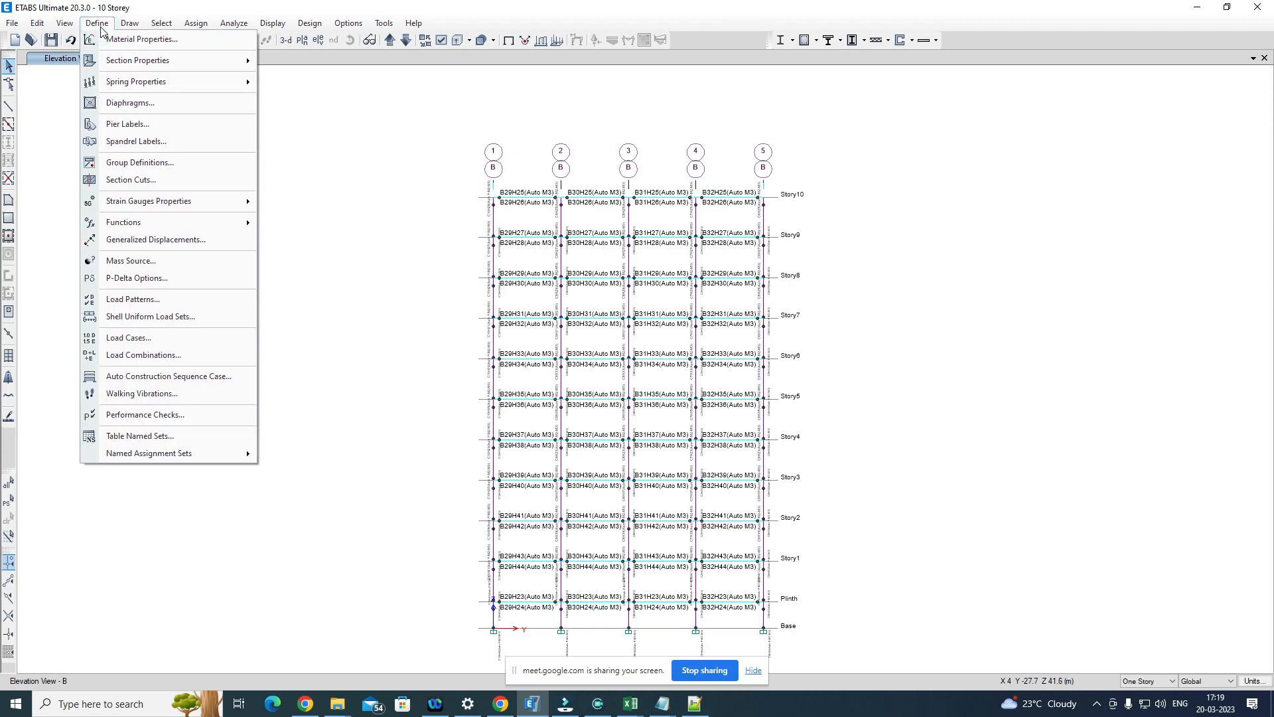
{"action": "left_click", "coordinate": [125, 337]}
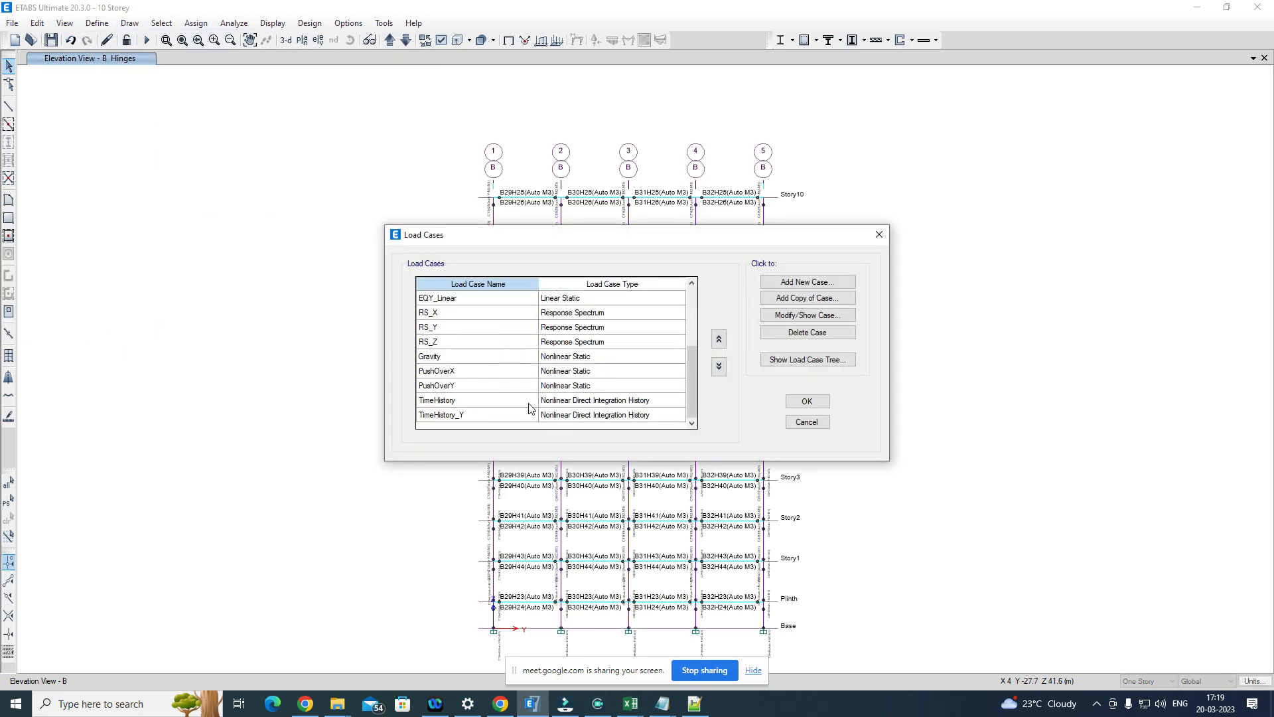
{"action": "left_click", "coordinate": [877, 235]}
Step: In the load cases to run, set every case to Do Not Run and then set only Modal to Run
{"action": "left_click", "coordinate": [236, 24]}
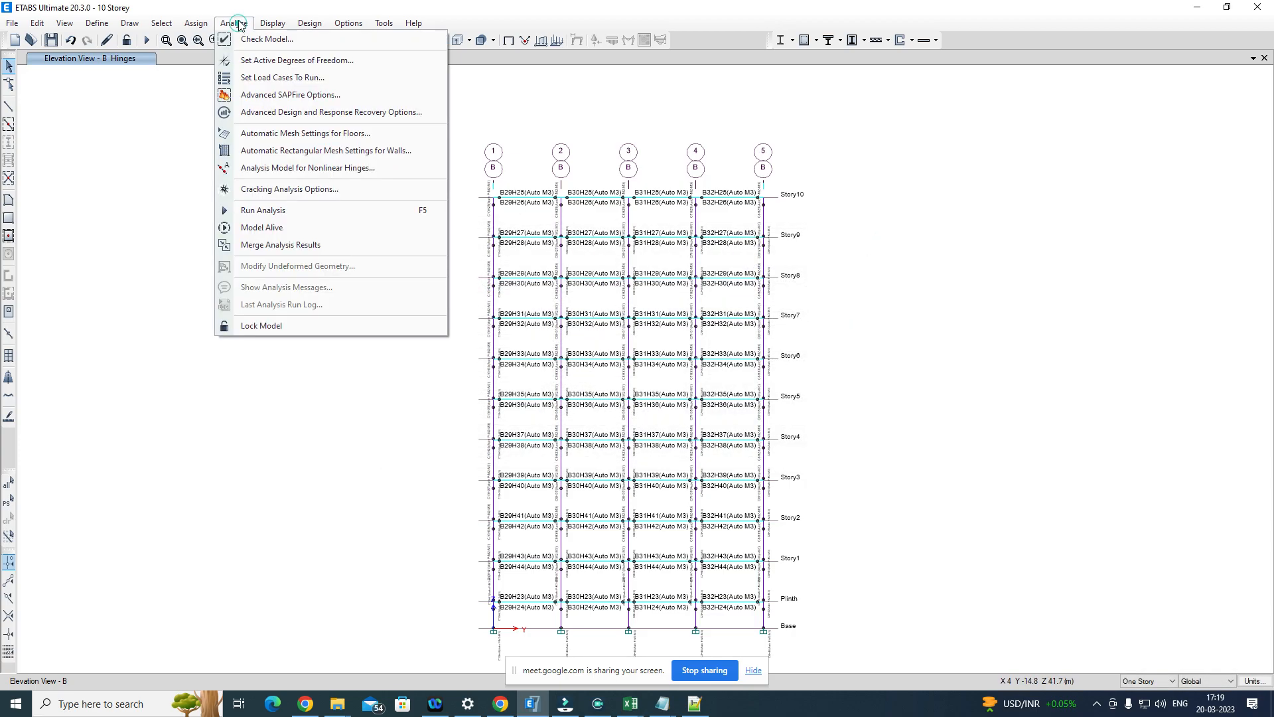
{"action": "left_click", "coordinate": [251, 75]}
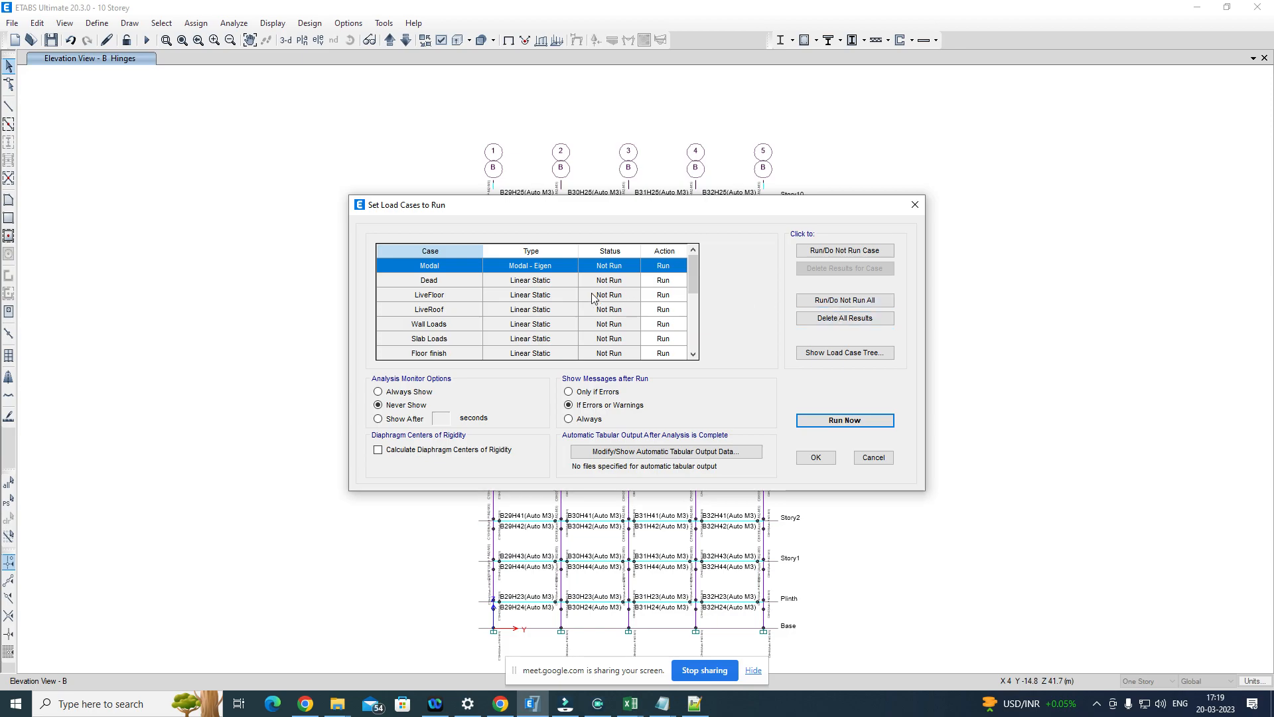
{"action": "scroll", "coordinate": [563, 323], "scroll_direction": "down", "scroll_amount": 5}
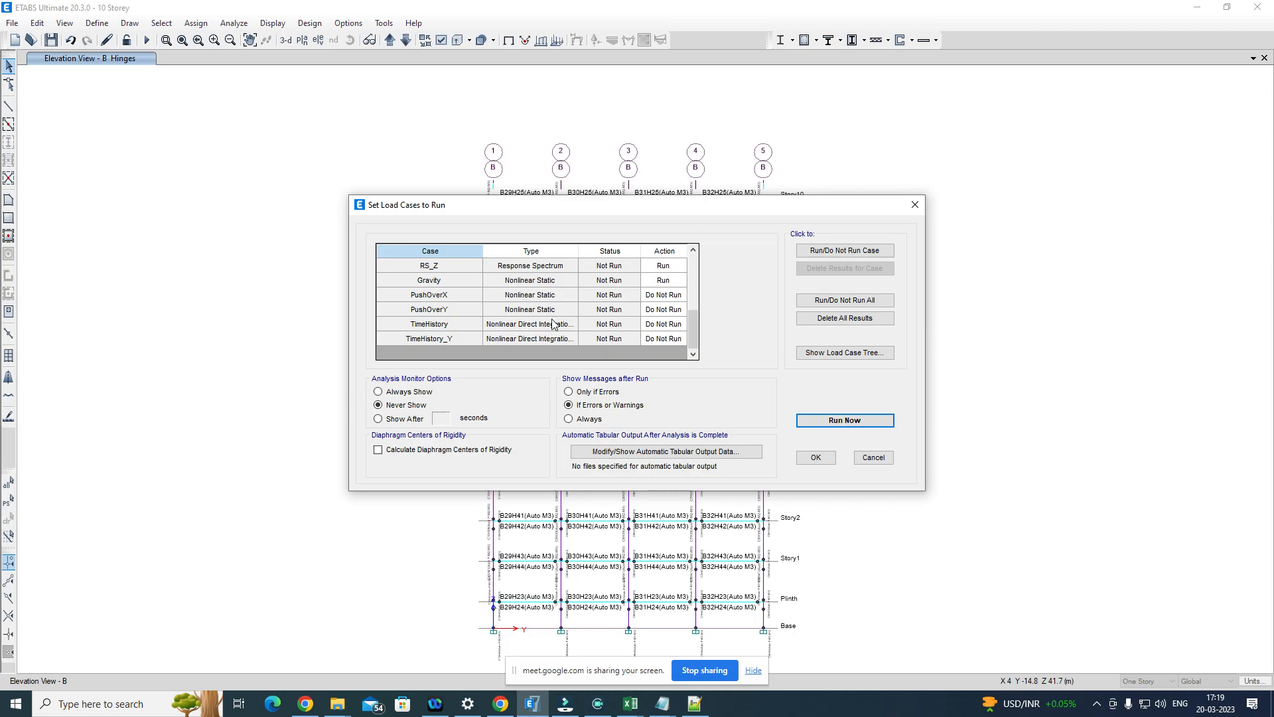
{"action": "left_click", "coordinate": [458, 328]}
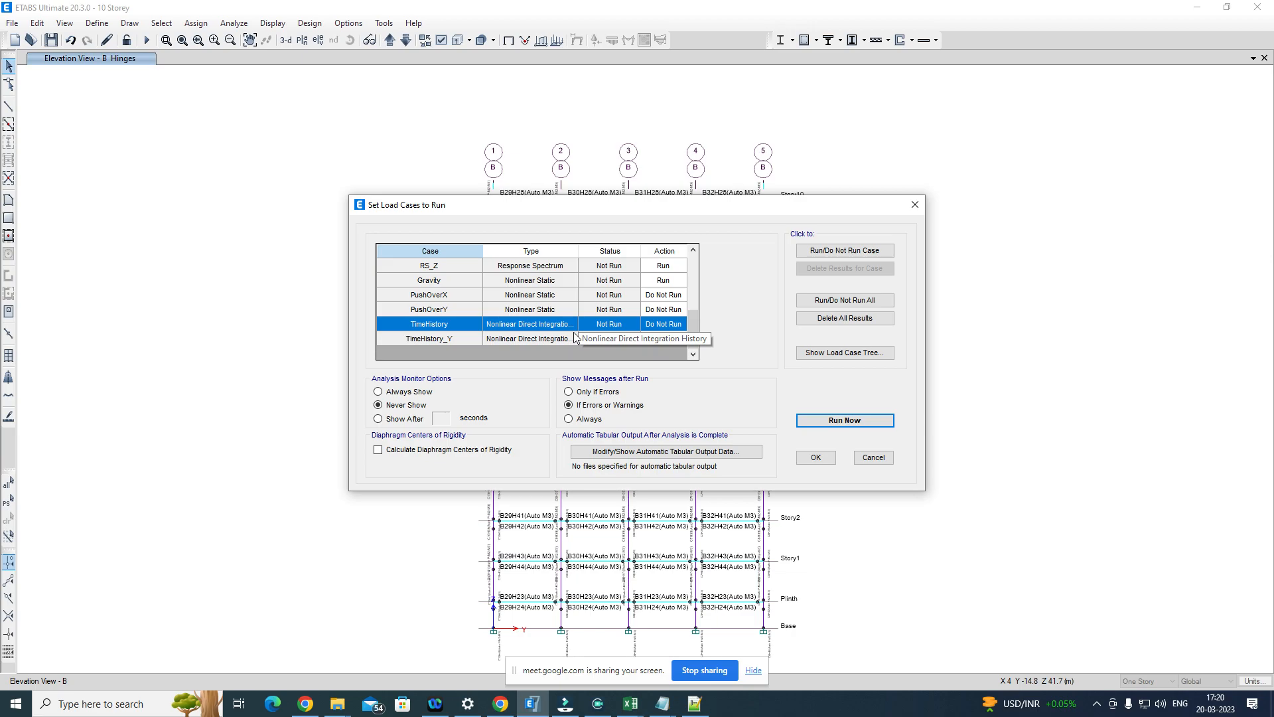
{"action": "scroll", "coordinate": [605, 331], "scroll_direction": "up", "scroll_amount": 10}
{"action": "left_click", "coordinate": [854, 299]}
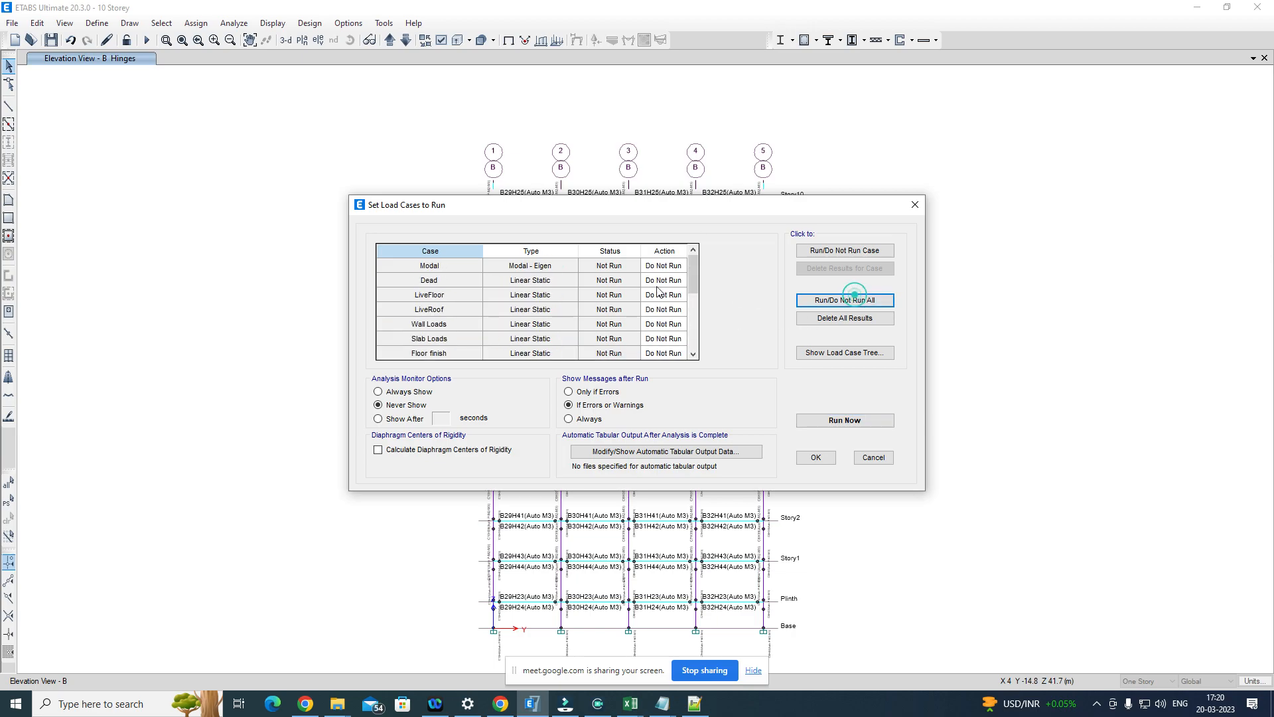
{"action": "left_click", "coordinate": [455, 266]}
{"action": "left_click", "coordinate": [831, 255]}
Step: Set the Gravity and TimeHistory load cases to Run and start the analysis
{"action": "scroll", "coordinate": [467, 313], "scroll_direction": "down", "scroll_amount": 1}
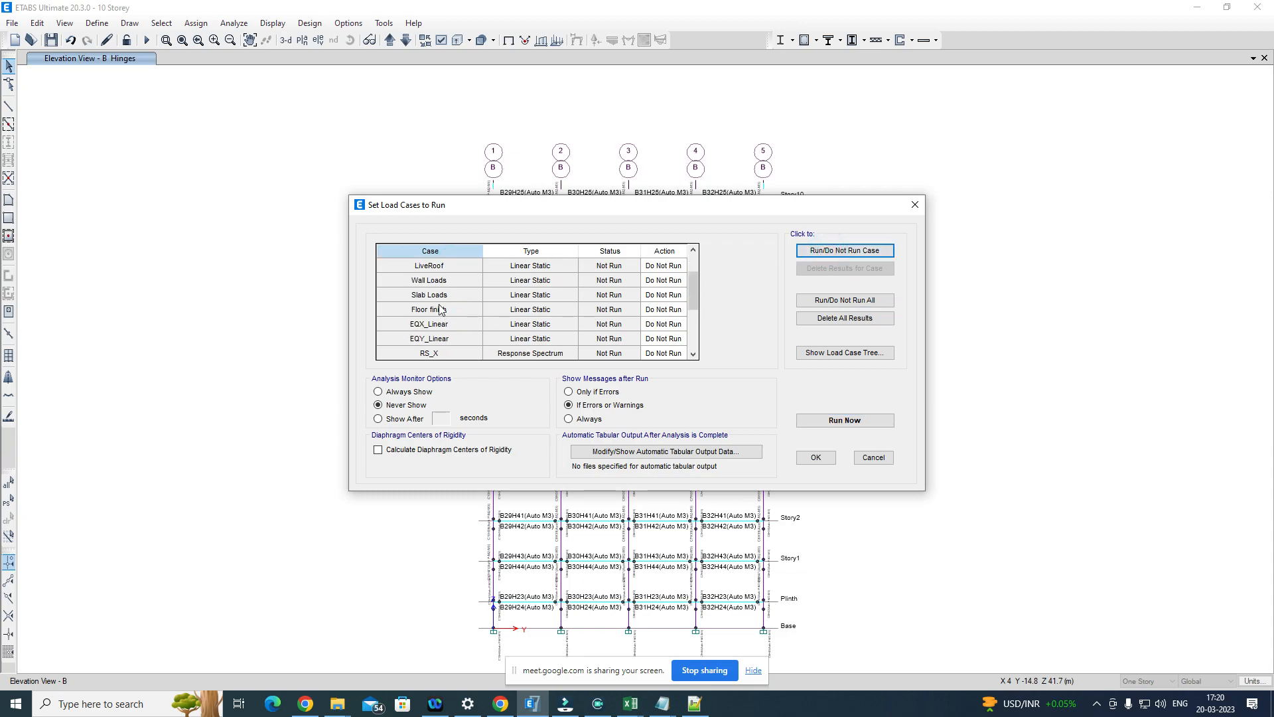
{"action": "scroll", "coordinate": [441, 308], "scroll_direction": "down", "scroll_amount": 3}
{"action": "left_click", "coordinate": [462, 281]}
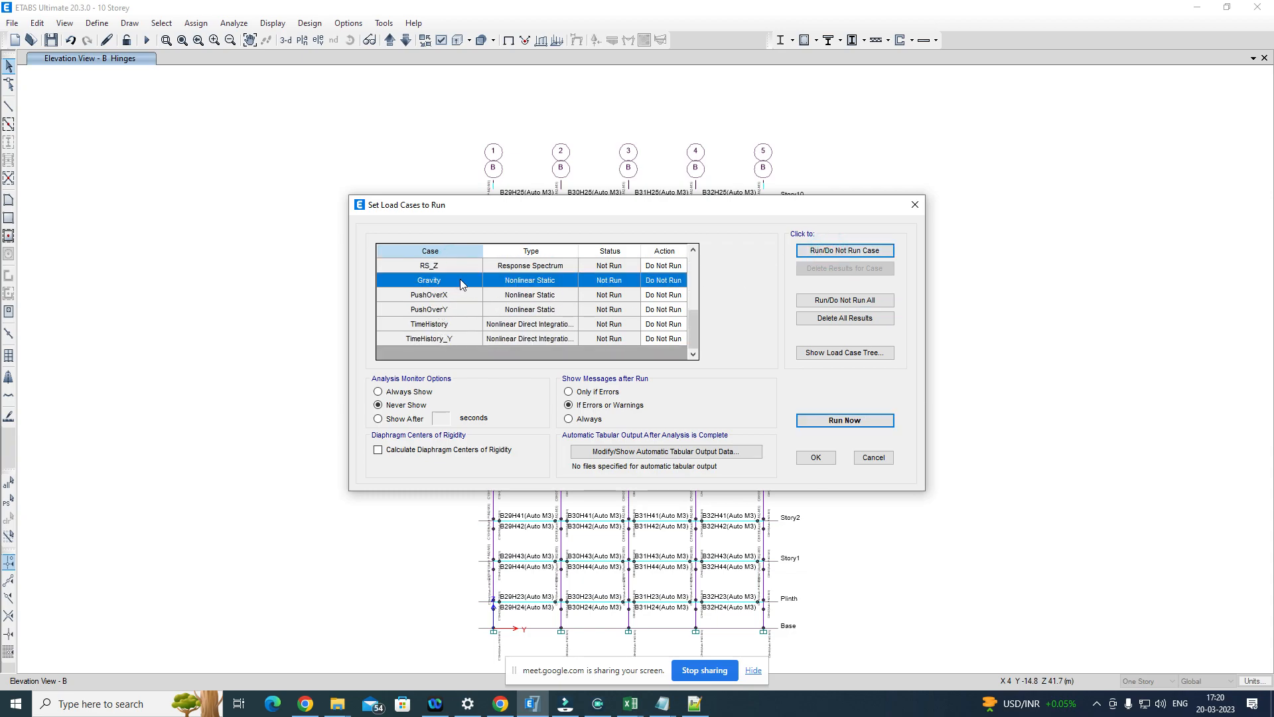
{"action": "left_click", "coordinate": [871, 252]}
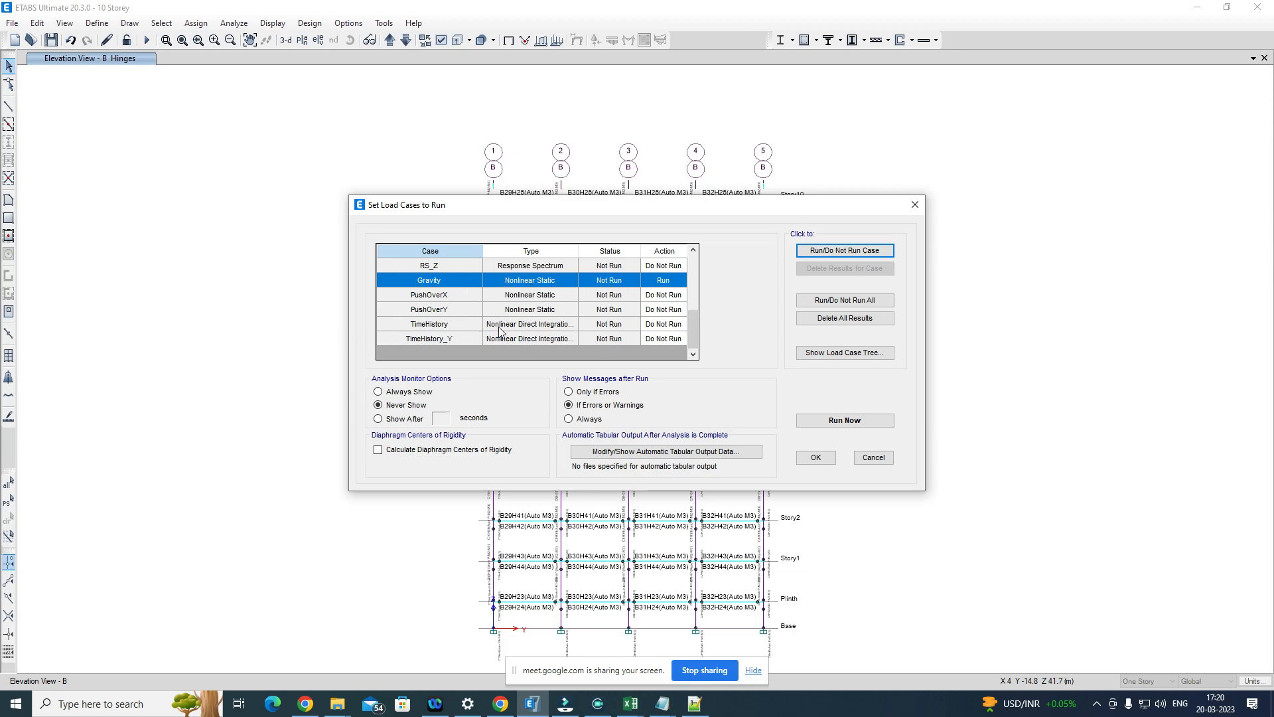
{"action": "left_click", "coordinate": [524, 325]}
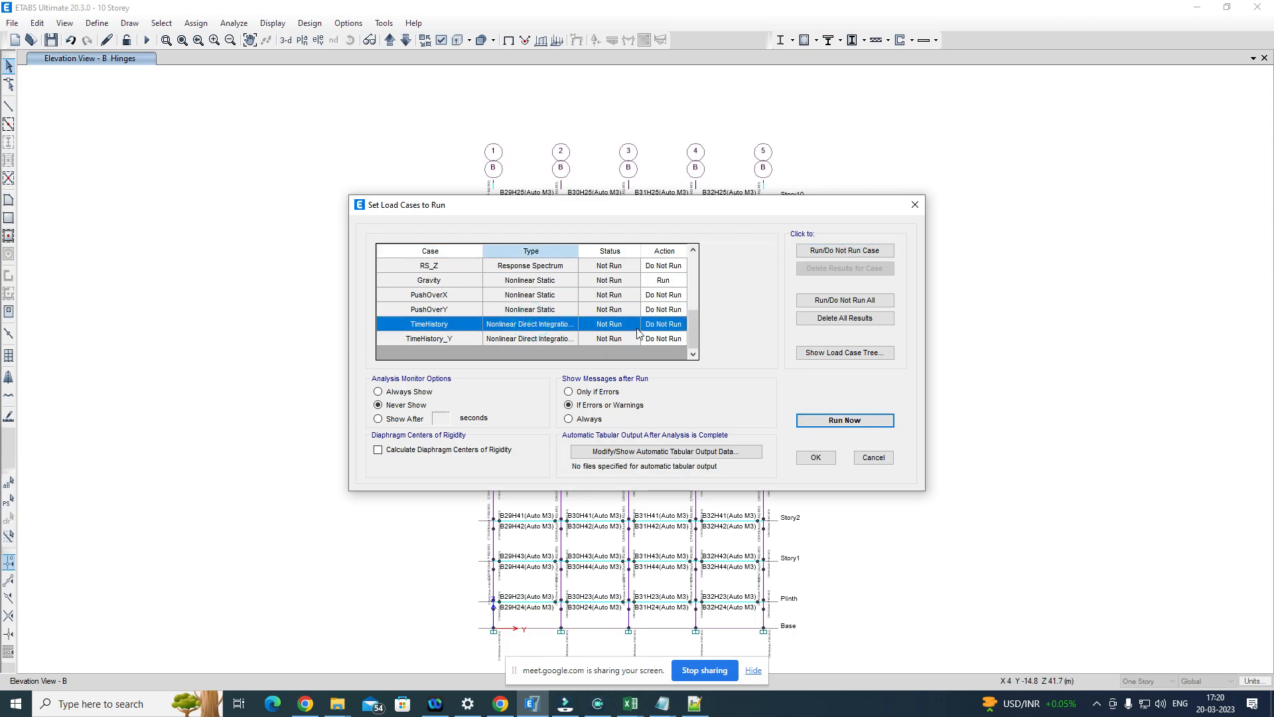
{"action": "left_click", "coordinate": [860, 249]}
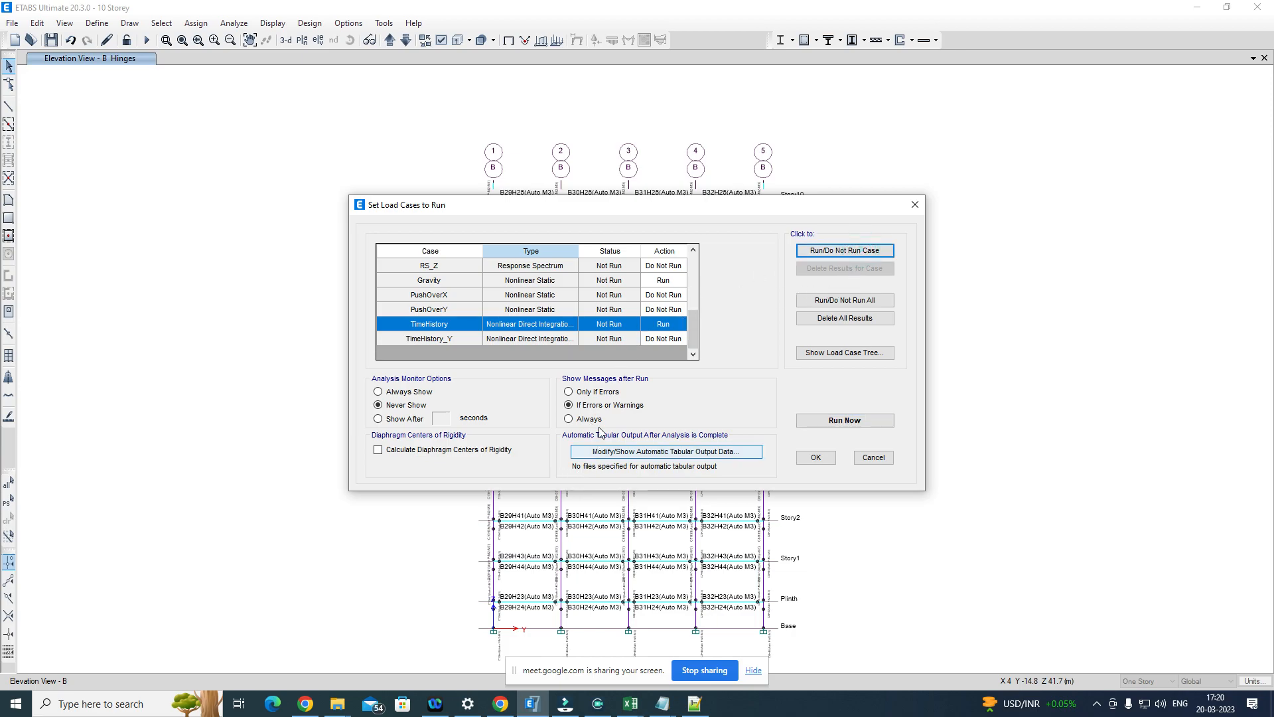
{"action": "scroll", "coordinate": [604, 309], "scroll_direction": "up", "scroll_amount": 5}
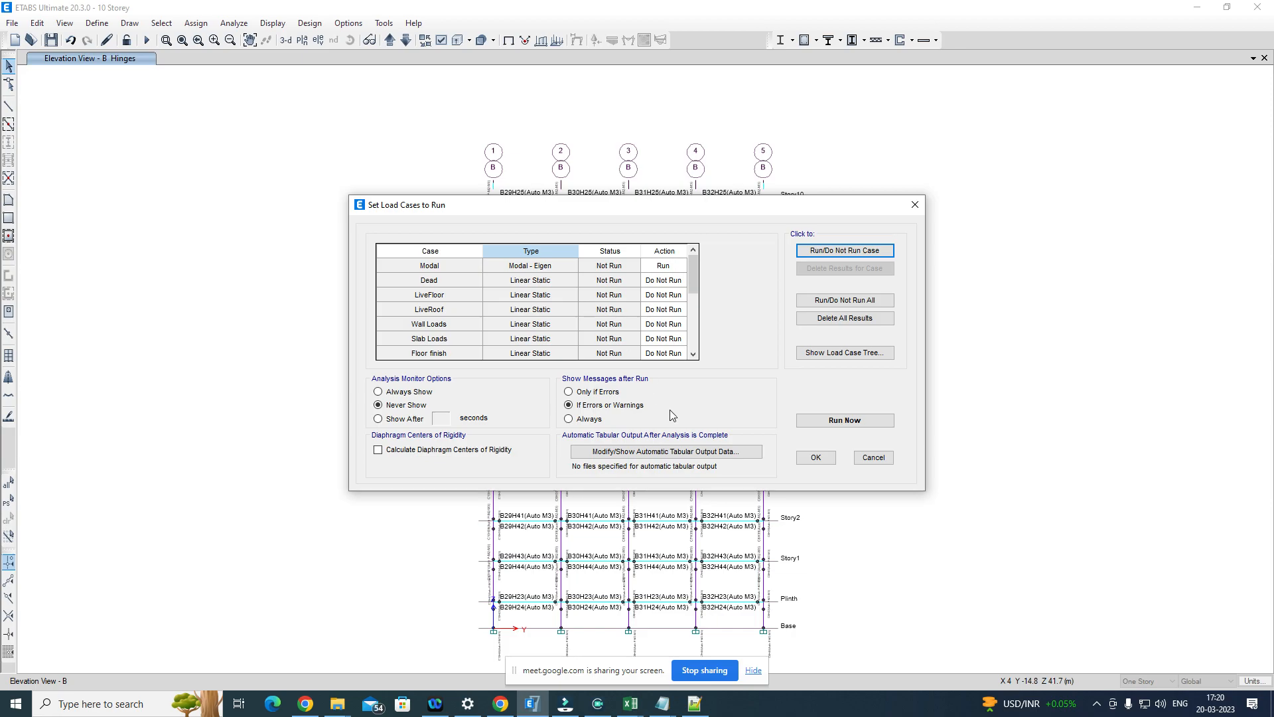
{"action": "left_click", "coordinate": [844, 420]}
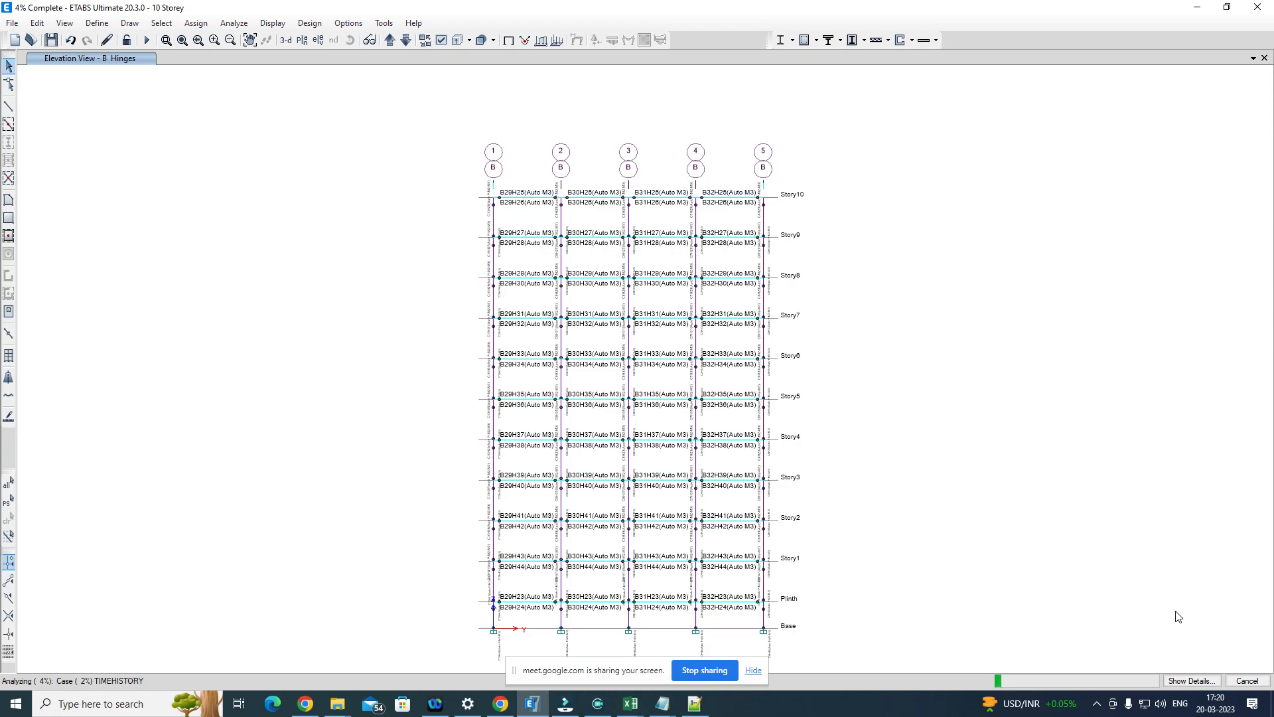
Step: Show the details of the running analysis and enlarge the log window to read the TimeHistory solution progress
{"action": "left_click", "coordinate": [1191, 680]}
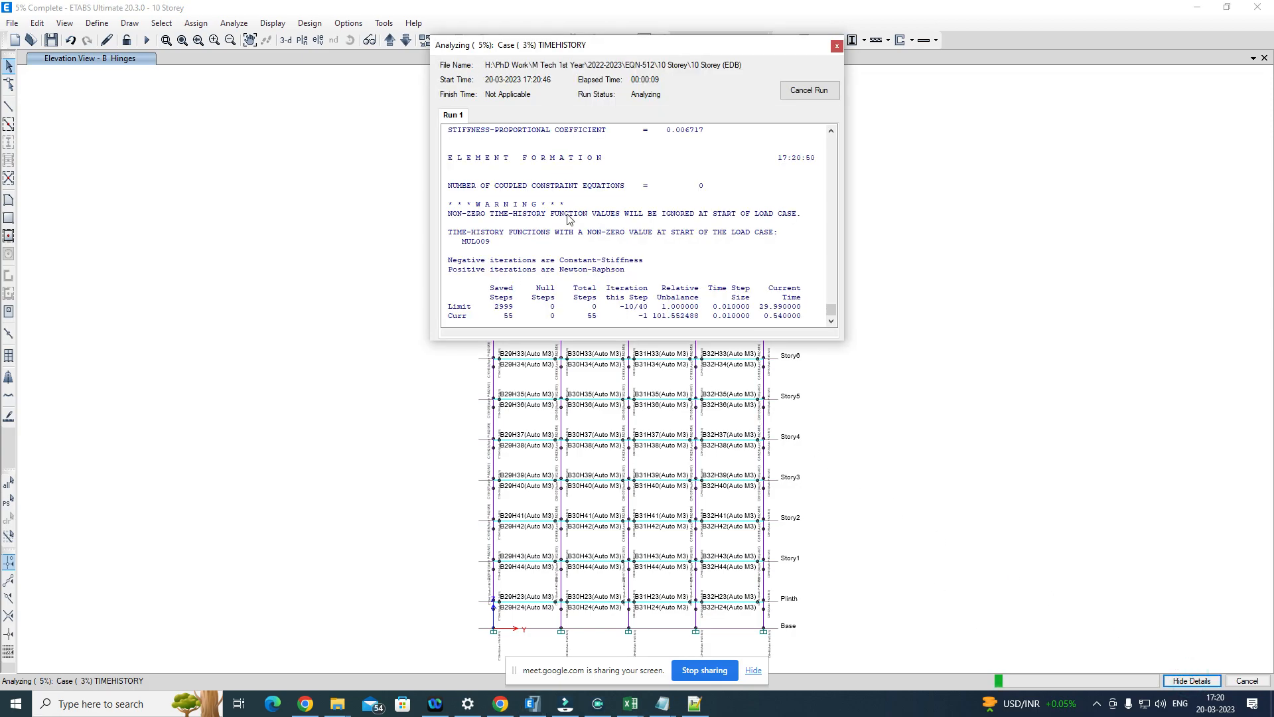
{"action": "left_click_drag", "start_coordinate": [843, 340], "coordinate": [1096, 521]}
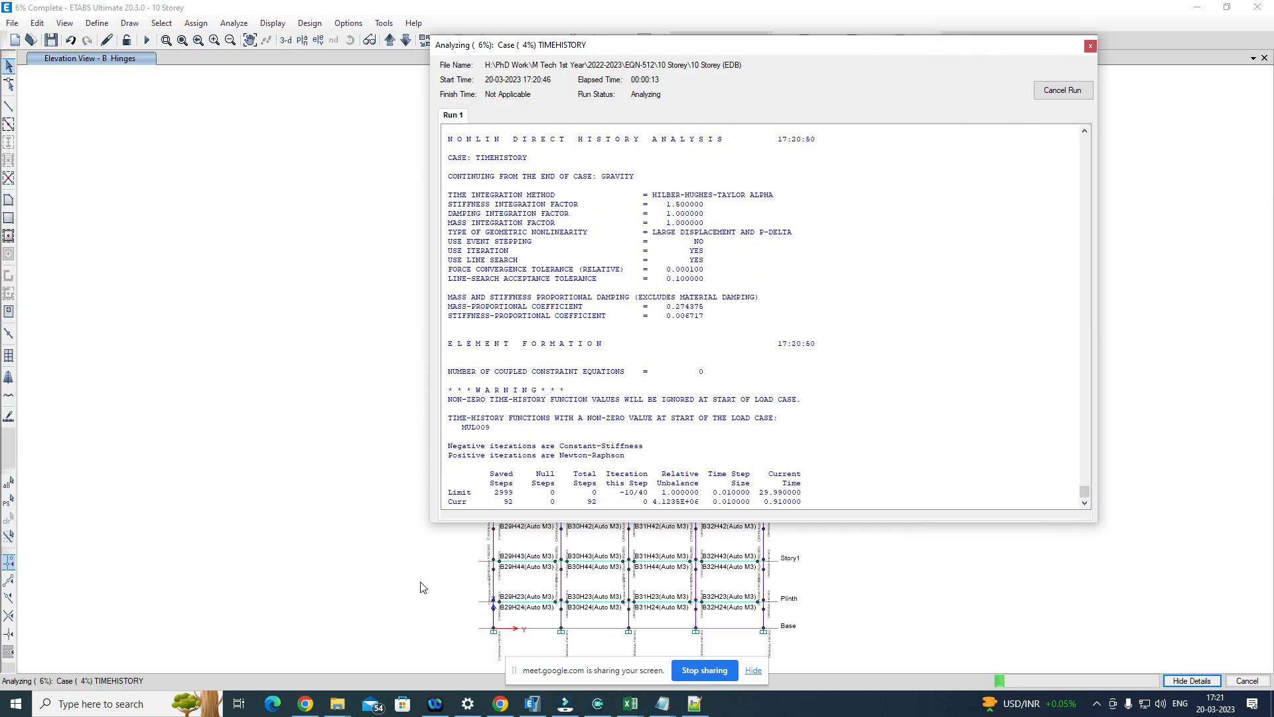
{"action": "left_click_drag", "start_coordinate": [431, 521], "coordinate": [301, 578]}
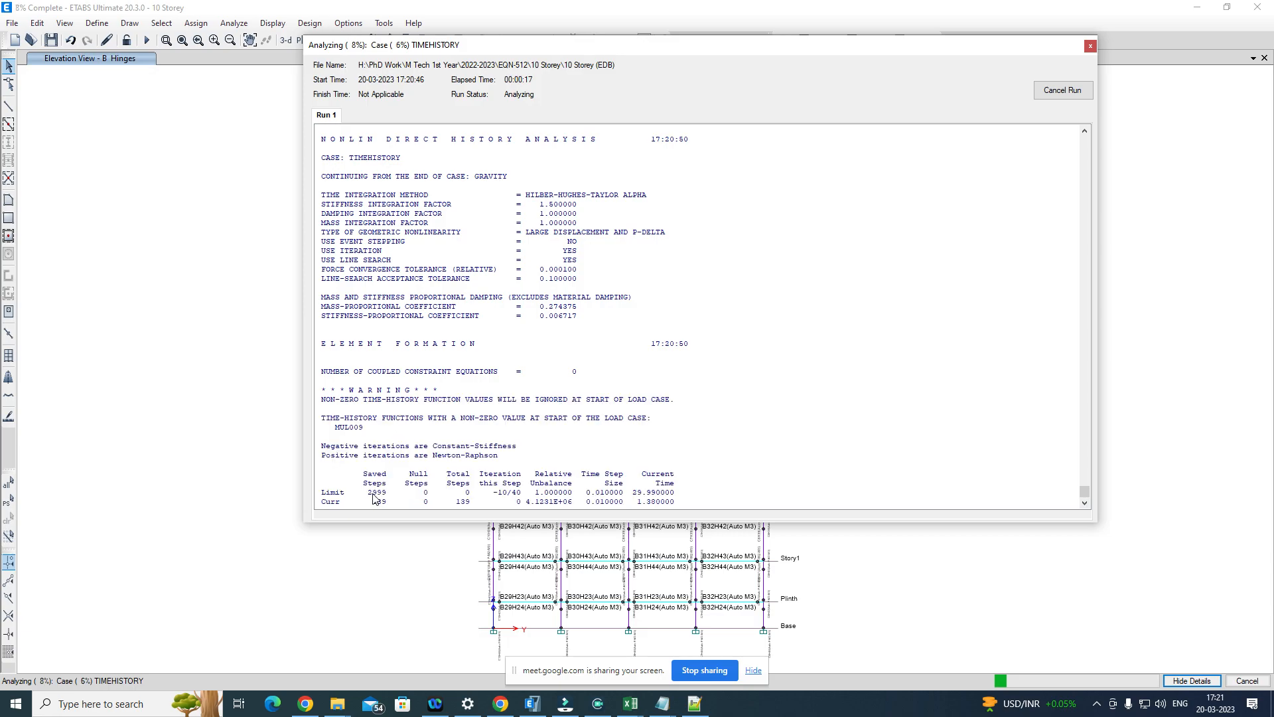
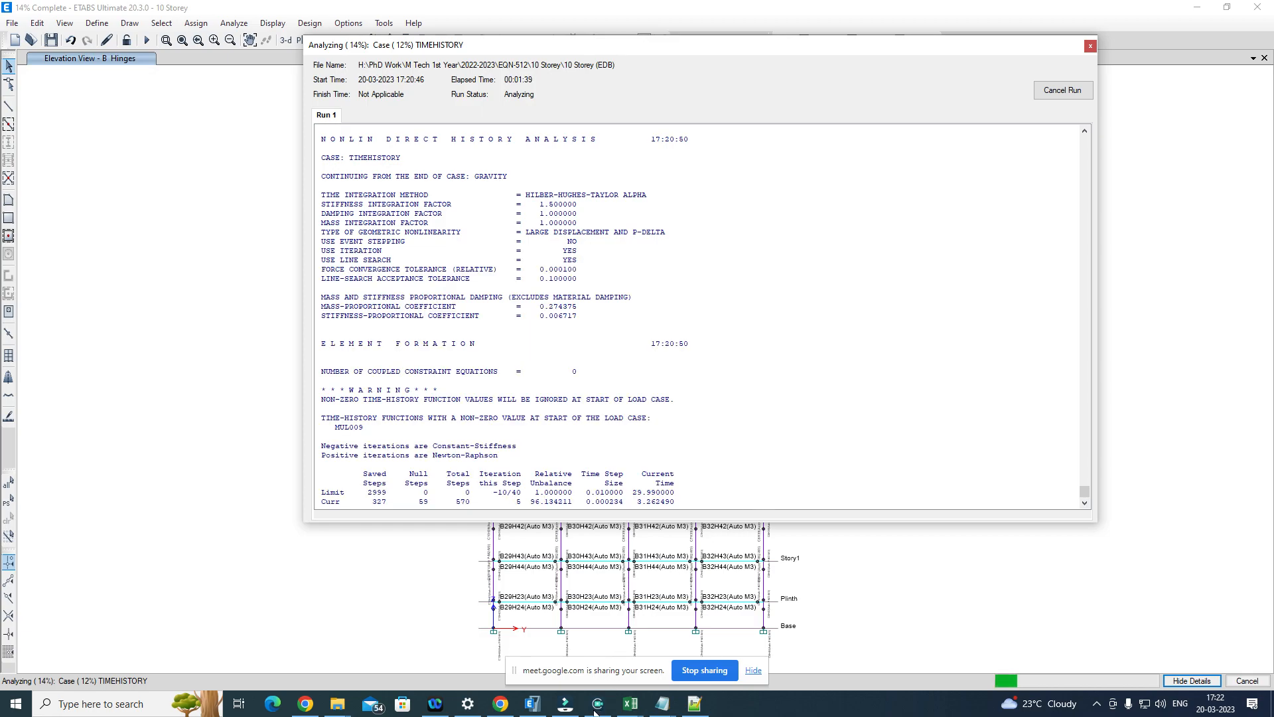
Step: Switch to the Excel workbook 953_MUL279-C2 Major.xlsx and enlarge the acceleration-time chart on Sheet4
{"action": "mouse_move", "coordinate": [632, 708]}
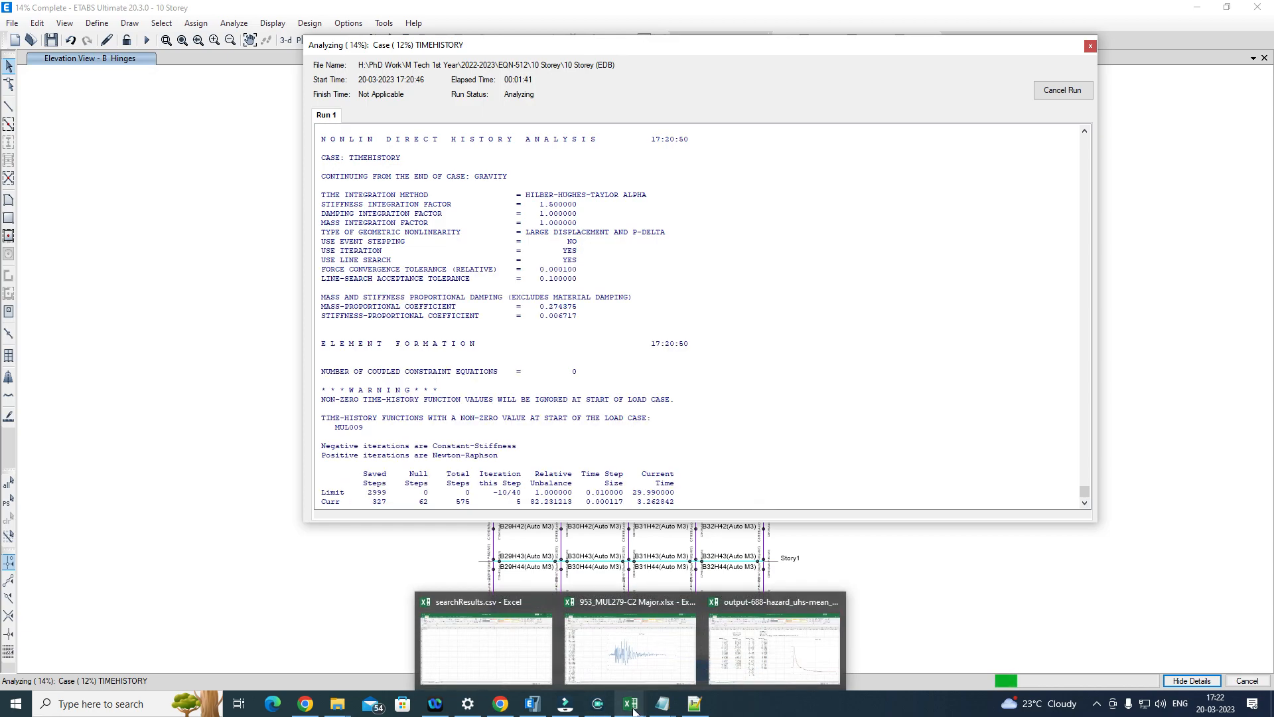
{"action": "left_click", "coordinate": [624, 664]}
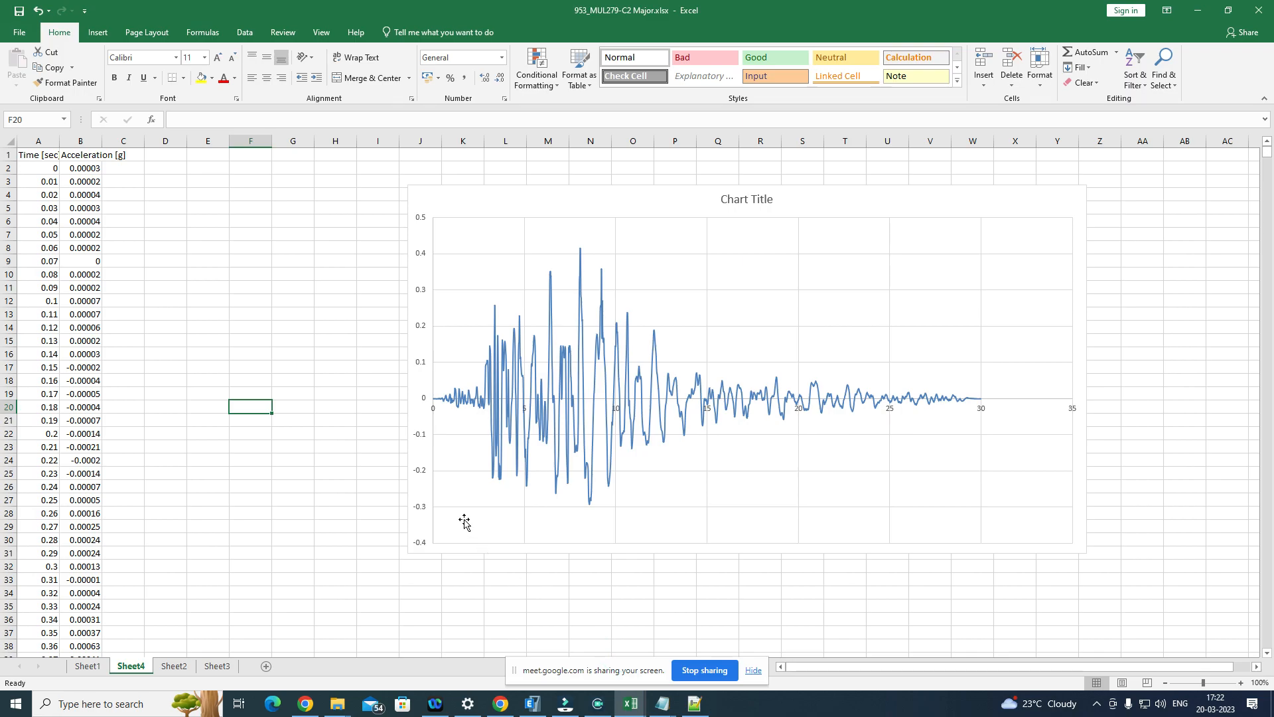
{"action": "left_click", "coordinate": [475, 436]}
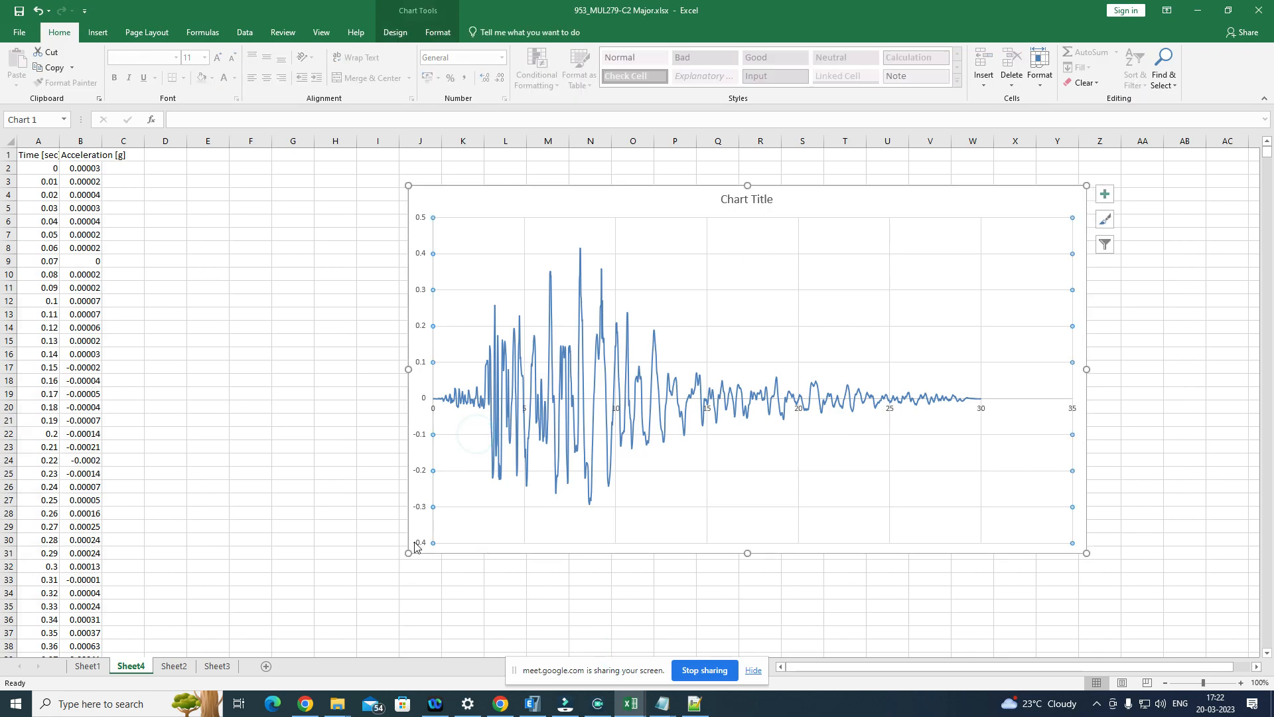
{"action": "left_click_drag", "start_coordinate": [408, 553], "coordinate": [267, 625]}
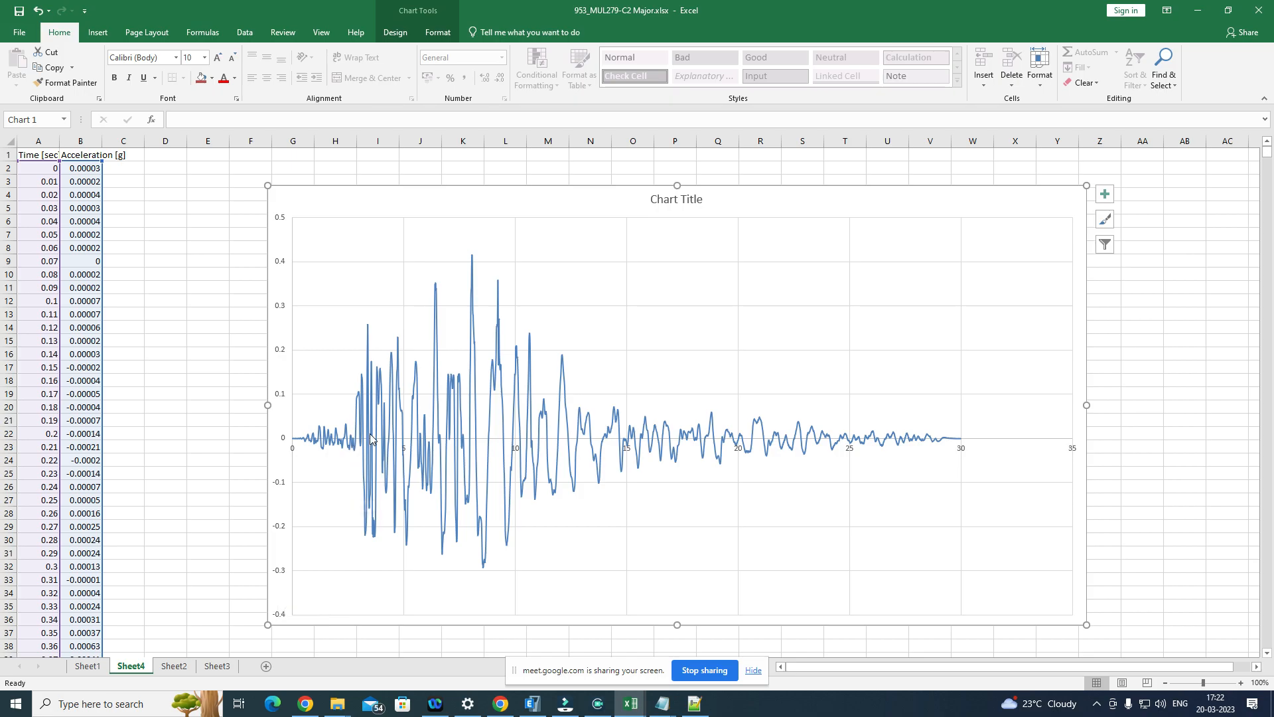
{"action": "mouse_move", "coordinate": [371, 444]}
Step: Show the running analysis details in ETABS, then compare the solution time with the acceleration record in Excel
{"action": "left_click", "coordinate": [533, 704]}
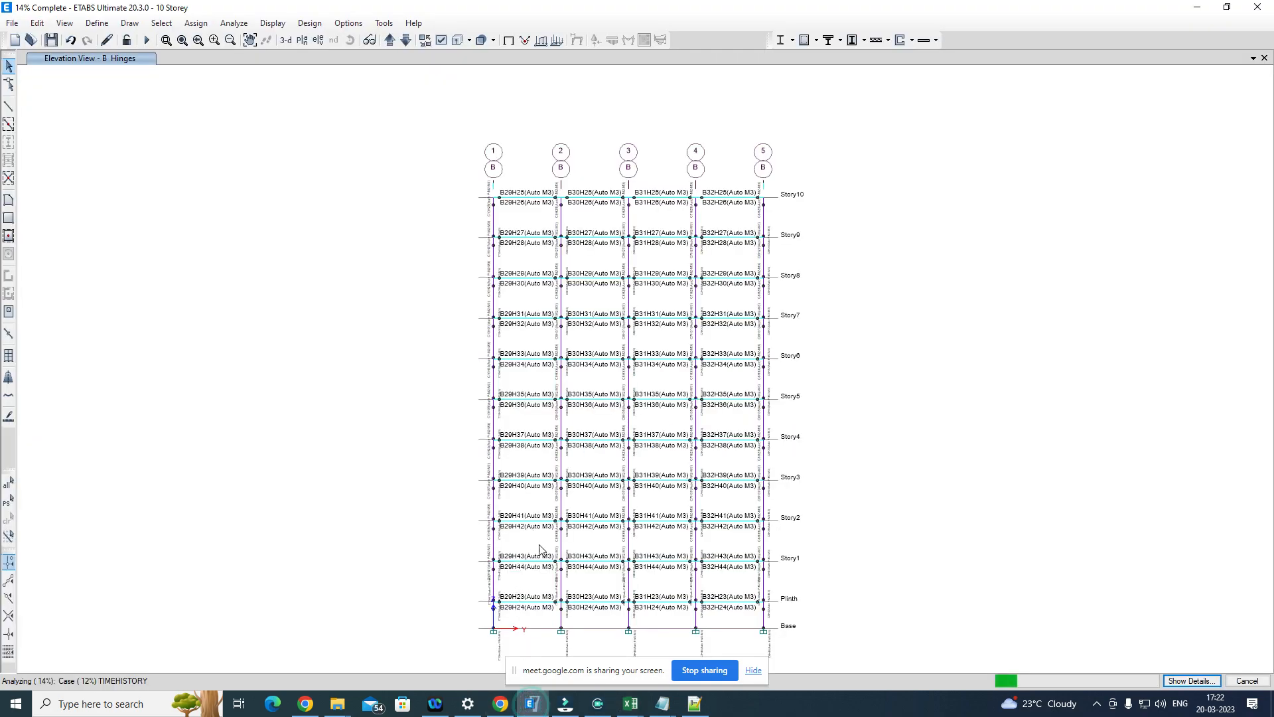
{"action": "left_click", "coordinate": [1191, 681]}
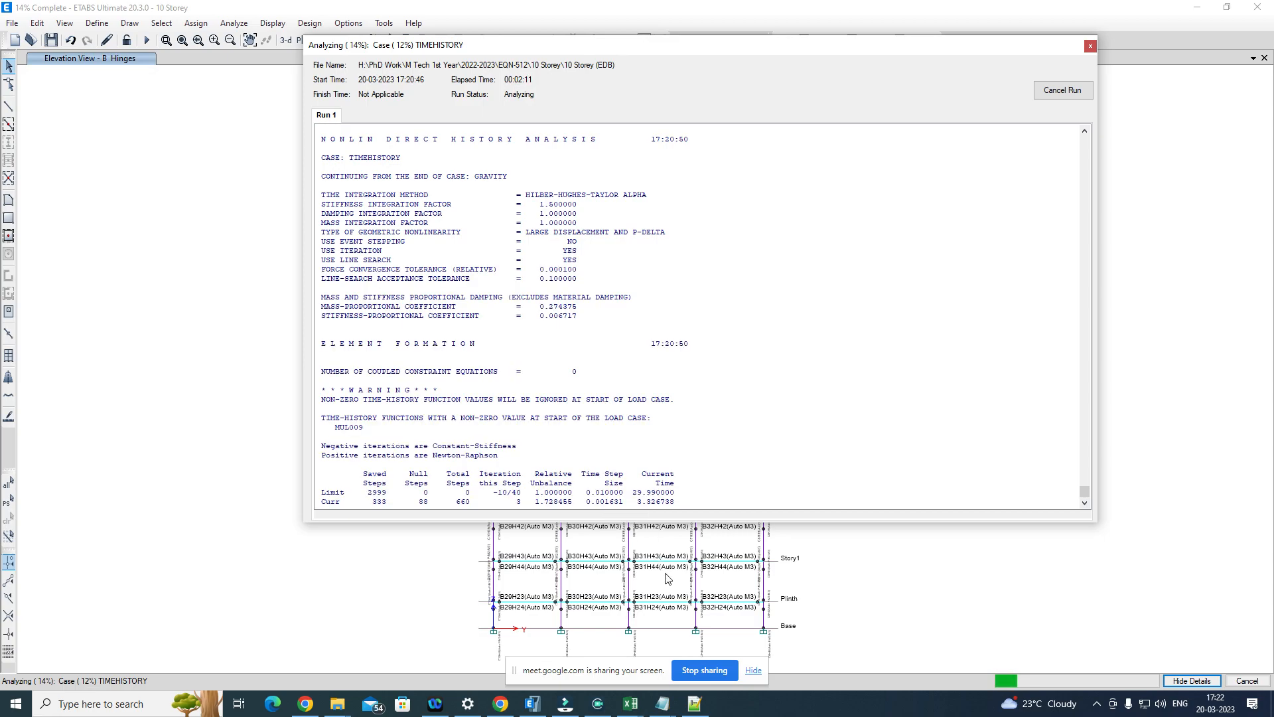
{"action": "left_click", "coordinate": [630, 704]}
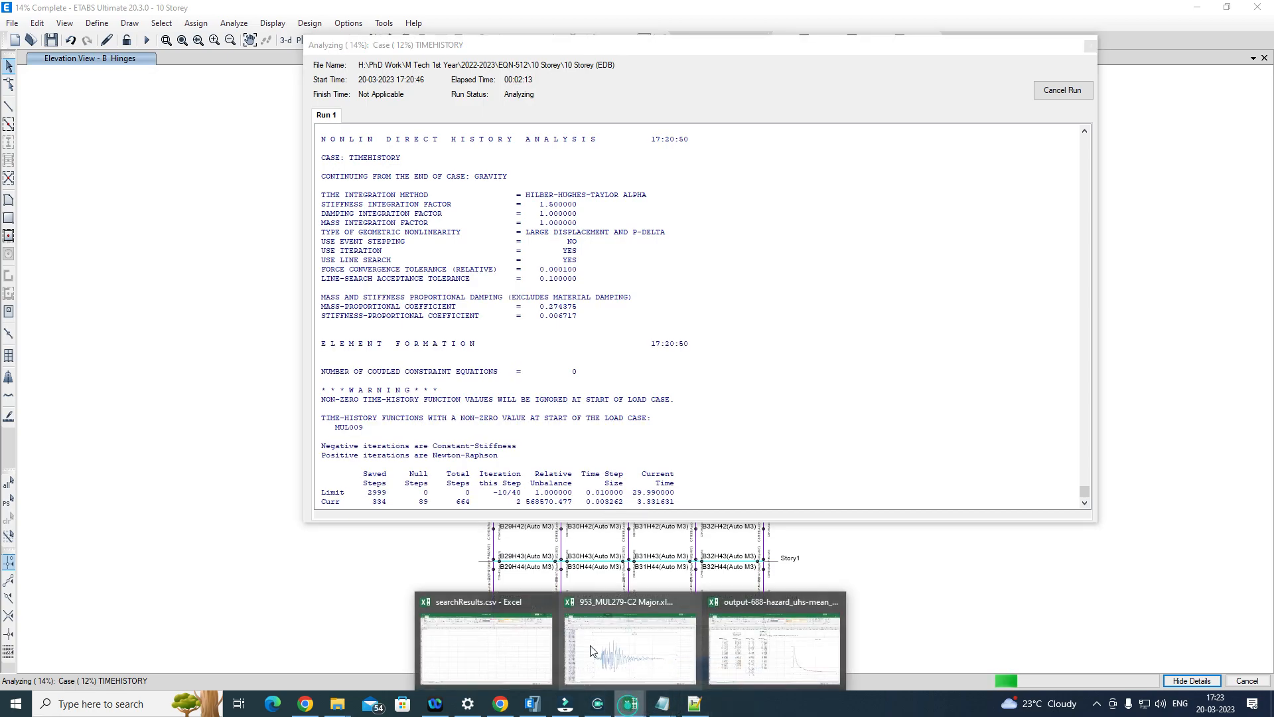
{"action": "left_click", "coordinate": [637, 656]}
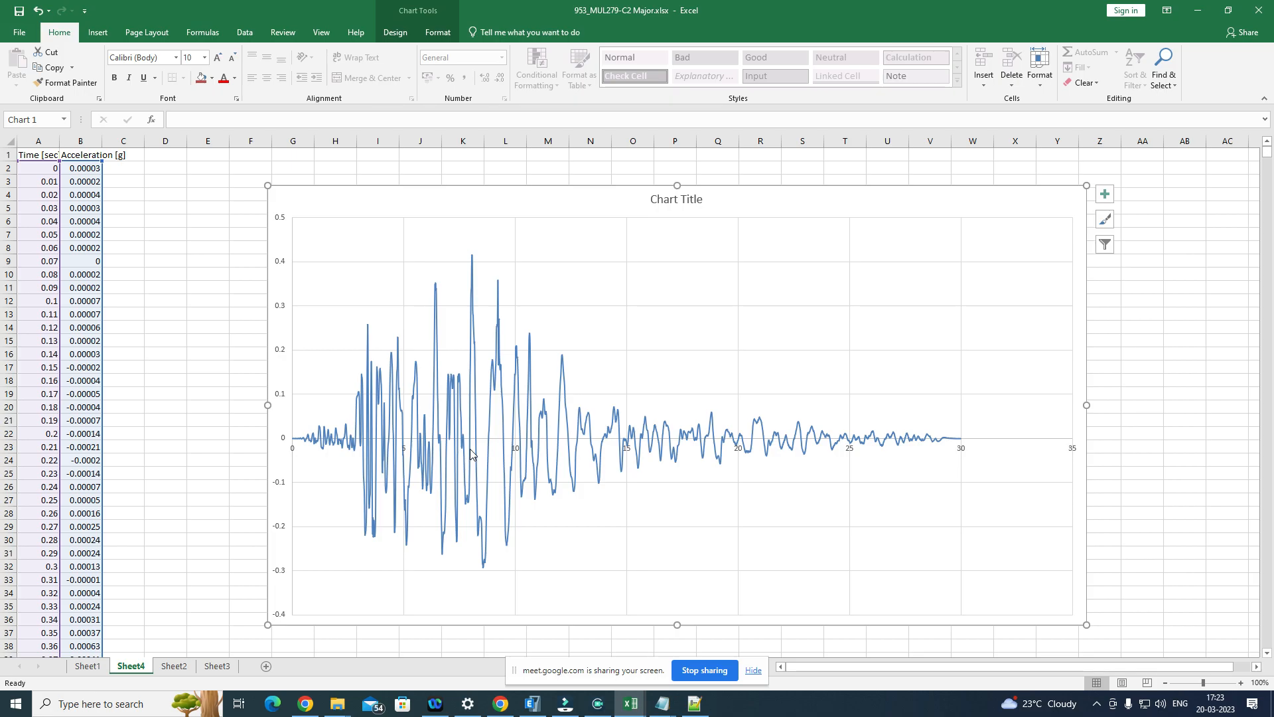
{"action": "mouse_move", "coordinate": [469, 449]}
{"action": "mouse_move", "coordinate": [480, 426]}
{"action": "mouse_move", "coordinate": [674, 709]}
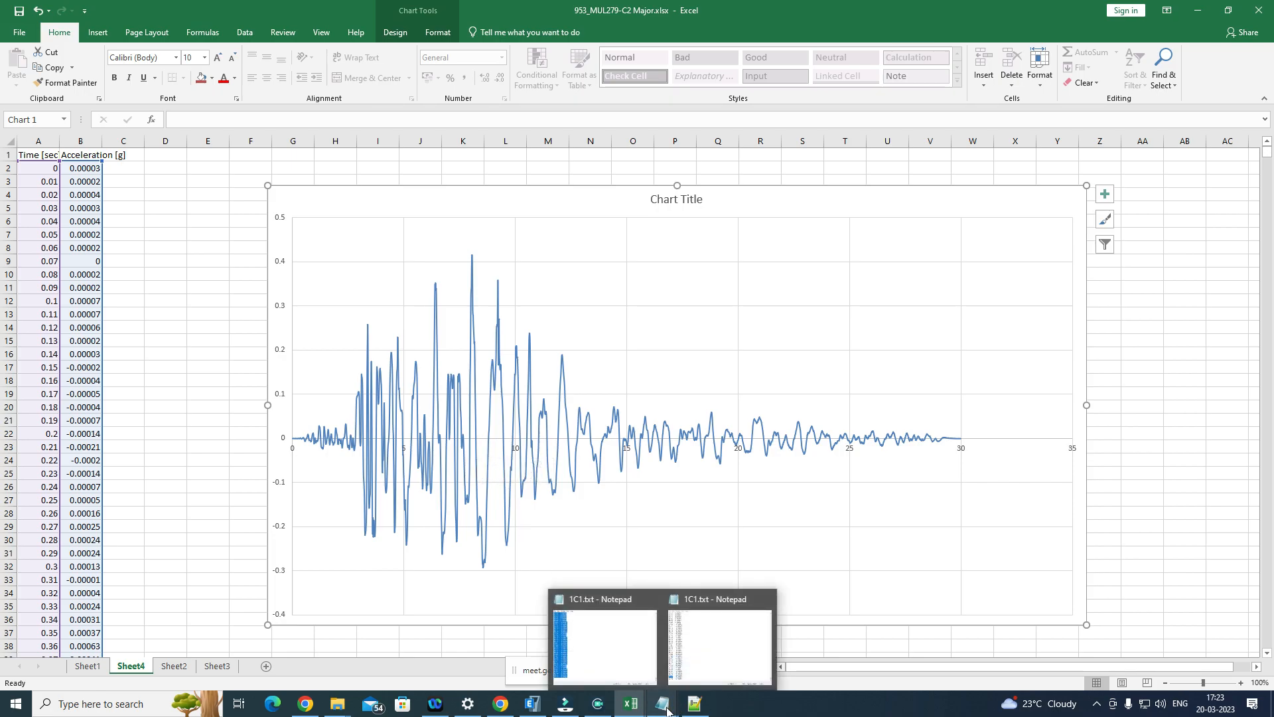
Step: Recheck the TimeHistory solution log in ETABS against the Excel acceleration chart and close the analysis details window
{"action": "left_click", "coordinate": [533, 705]}
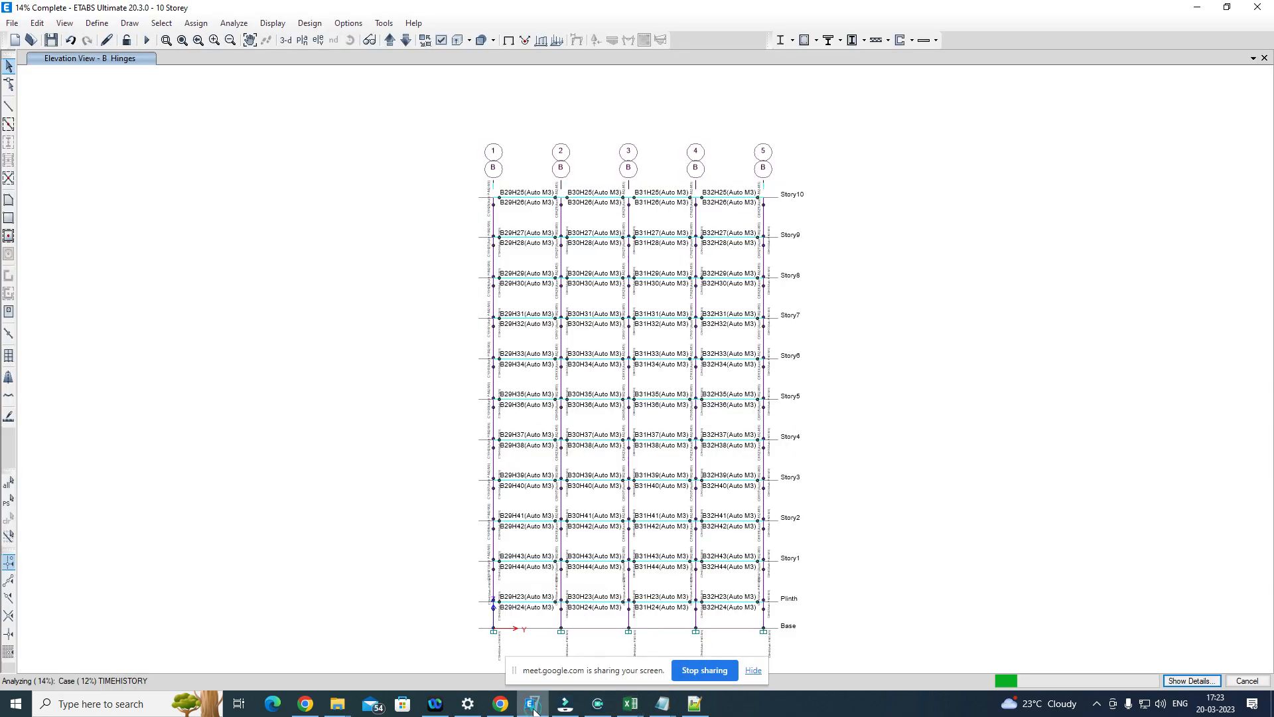
{"action": "left_click", "coordinate": [1181, 681]}
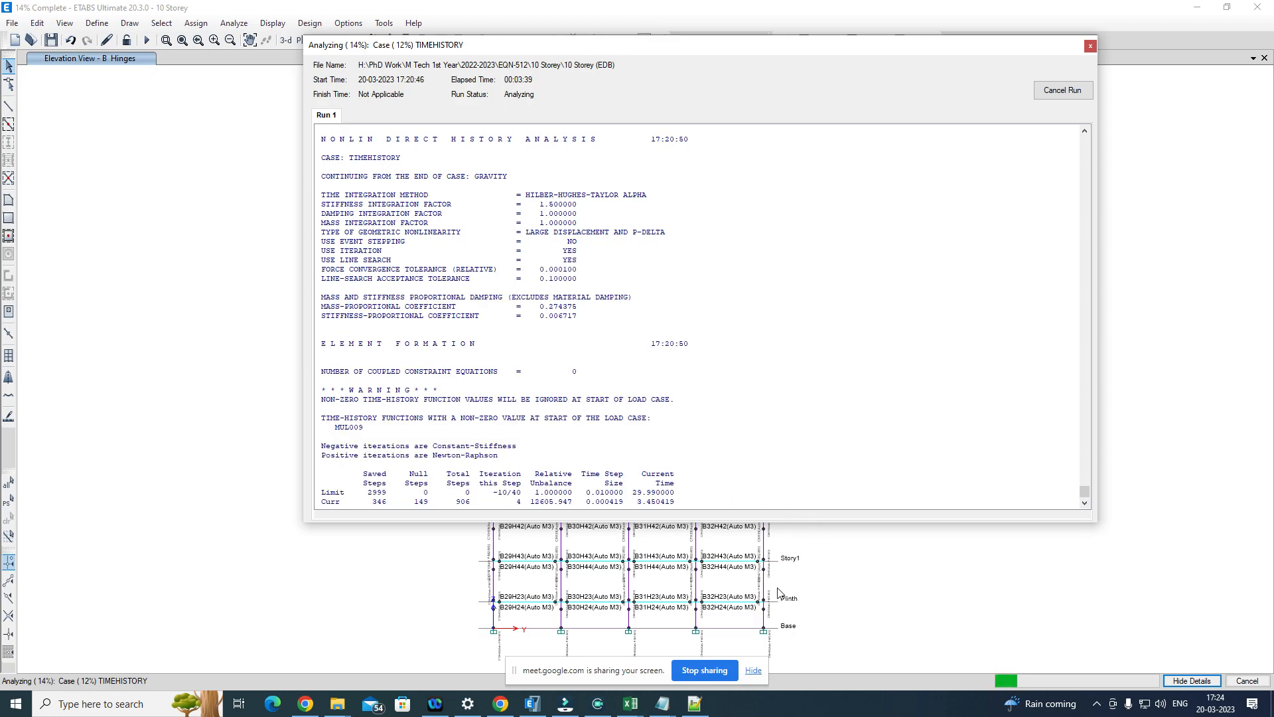
{"action": "mouse_move", "coordinate": [640, 709]}
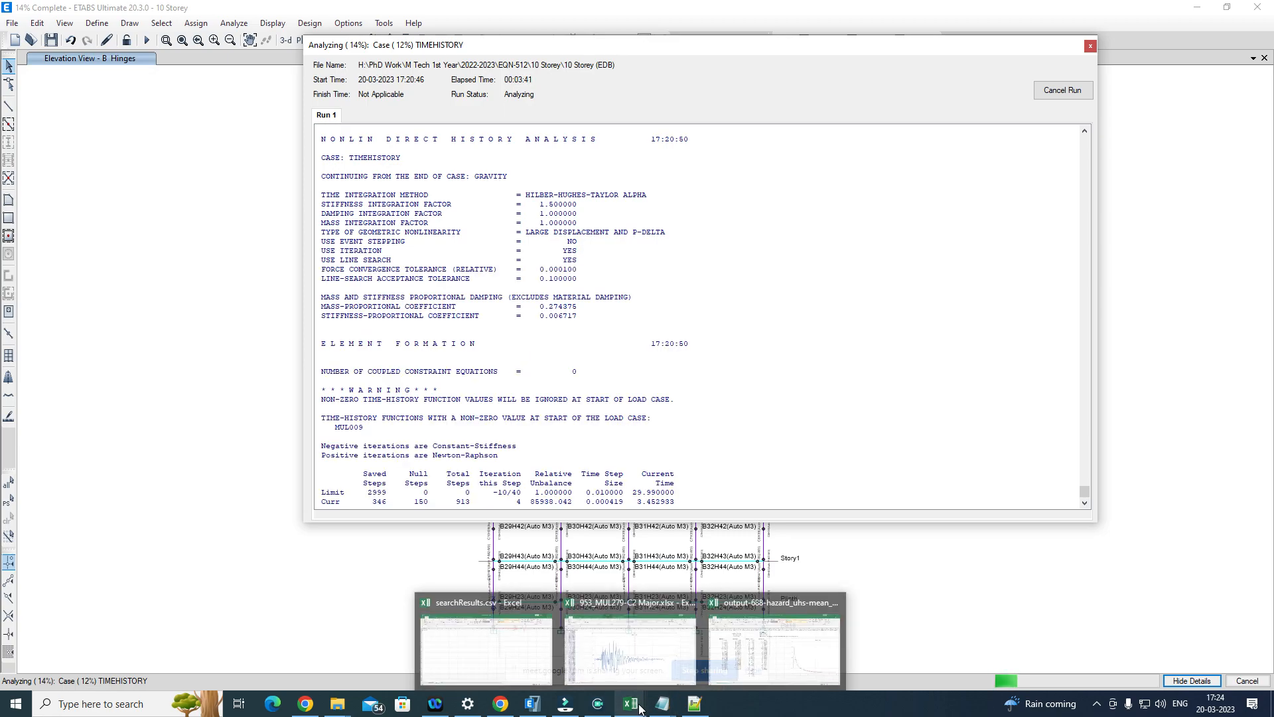
{"action": "left_click", "coordinate": [598, 617]}
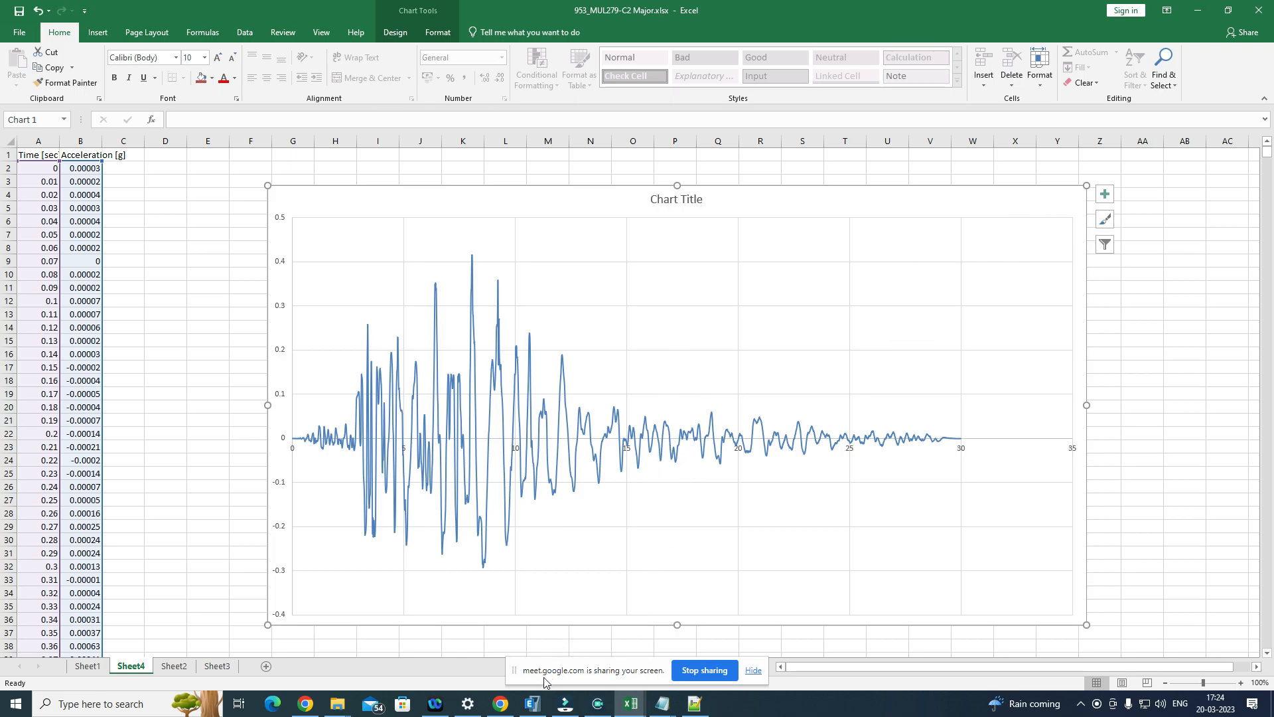
{"action": "left_click", "coordinate": [533, 703]}
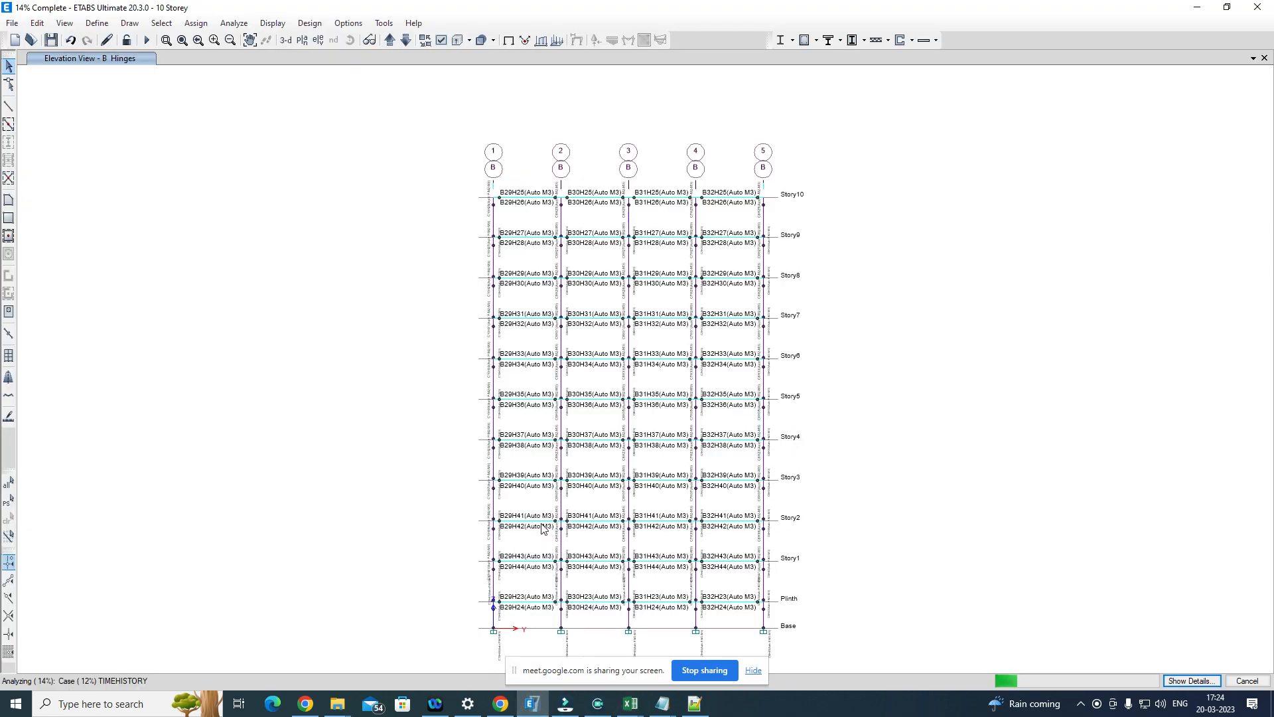
{"action": "left_click", "coordinate": [1176, 682]}
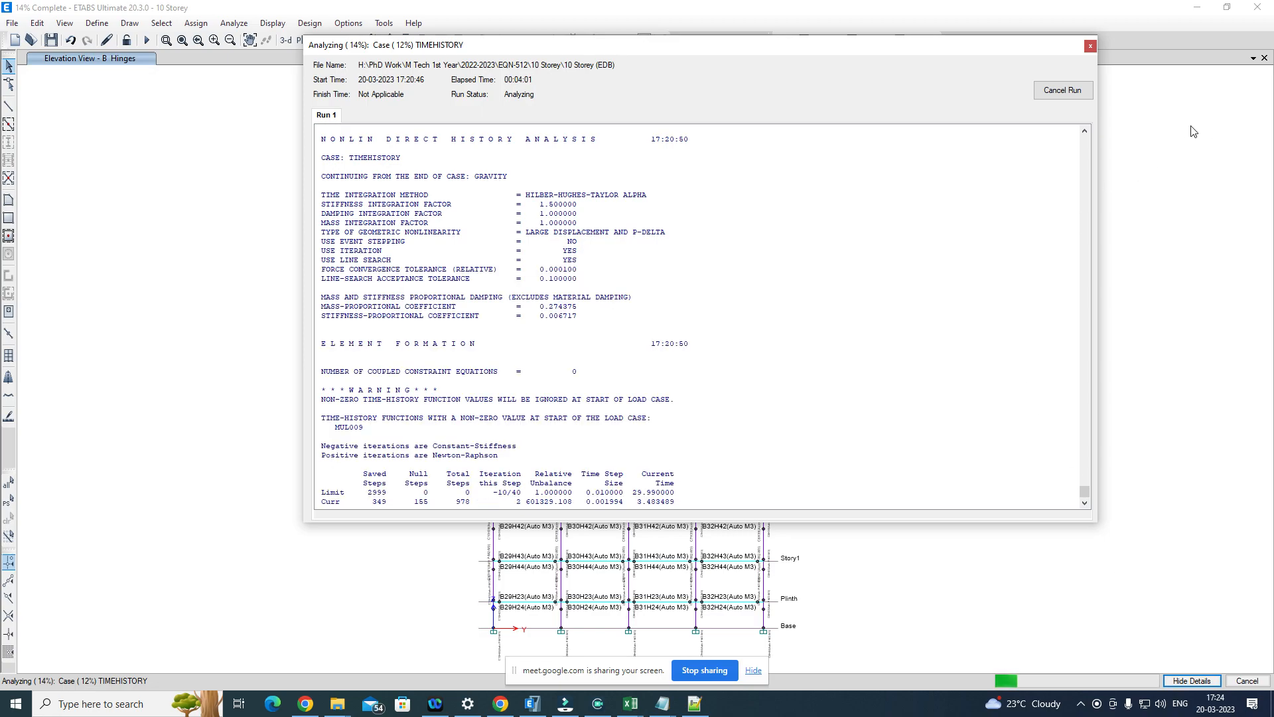
{"action": "left_click", "coordinate": [1090, 47]}
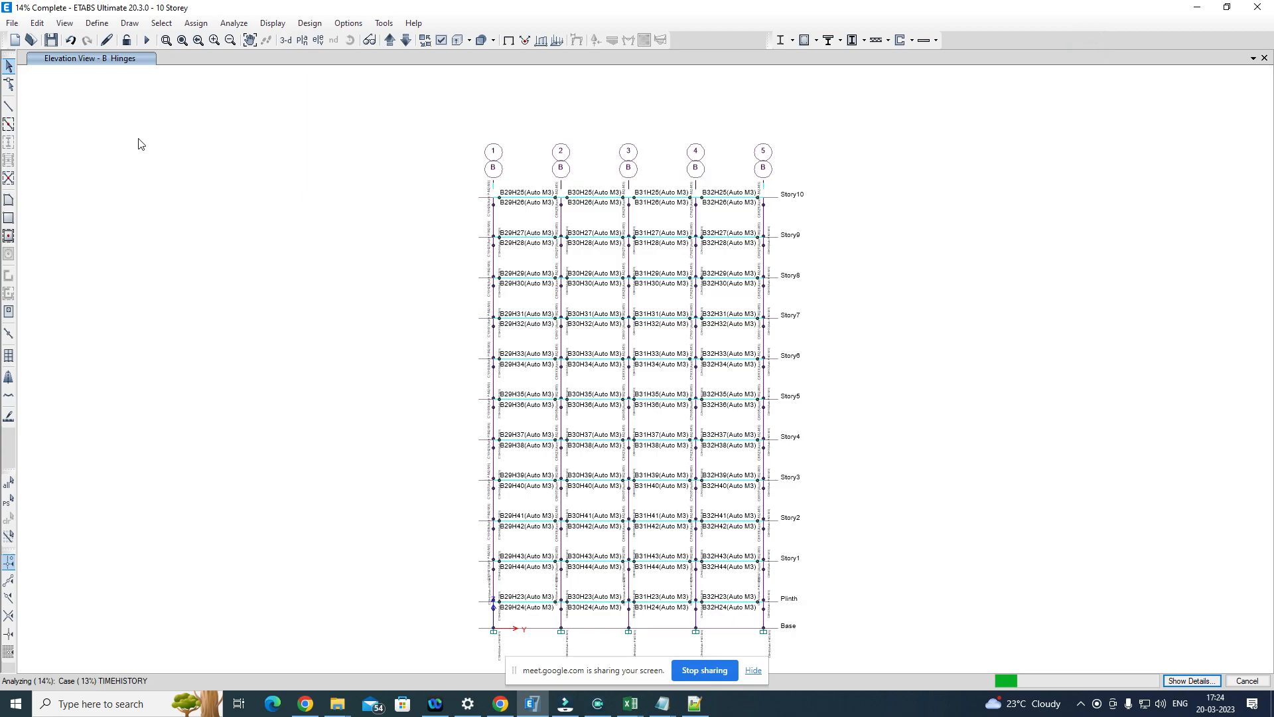
Step: Try to open the load case definitions while the TimeHistory analysis is running
{"action": "left_click", "coordinate": [97, 24]}
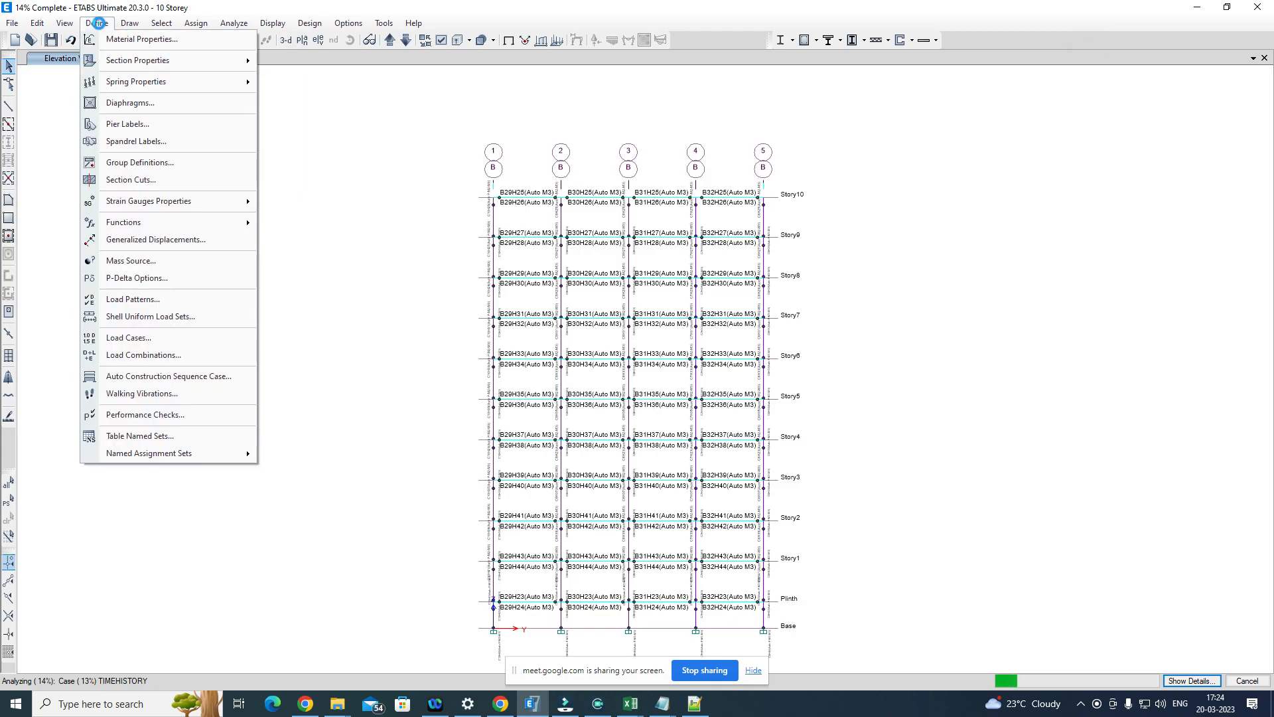
{"action": "left_click", "coordinate": [156, 341]}
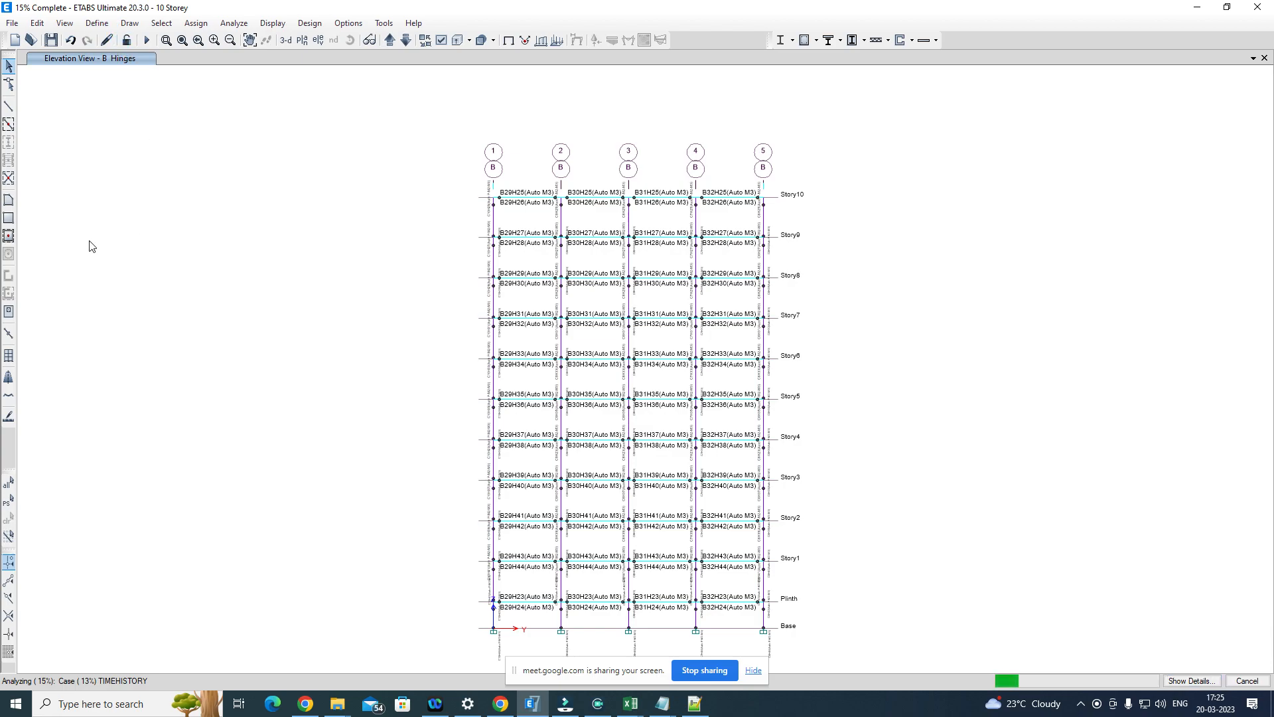
{"action": "left_click", "coordinate": [96, 24]}
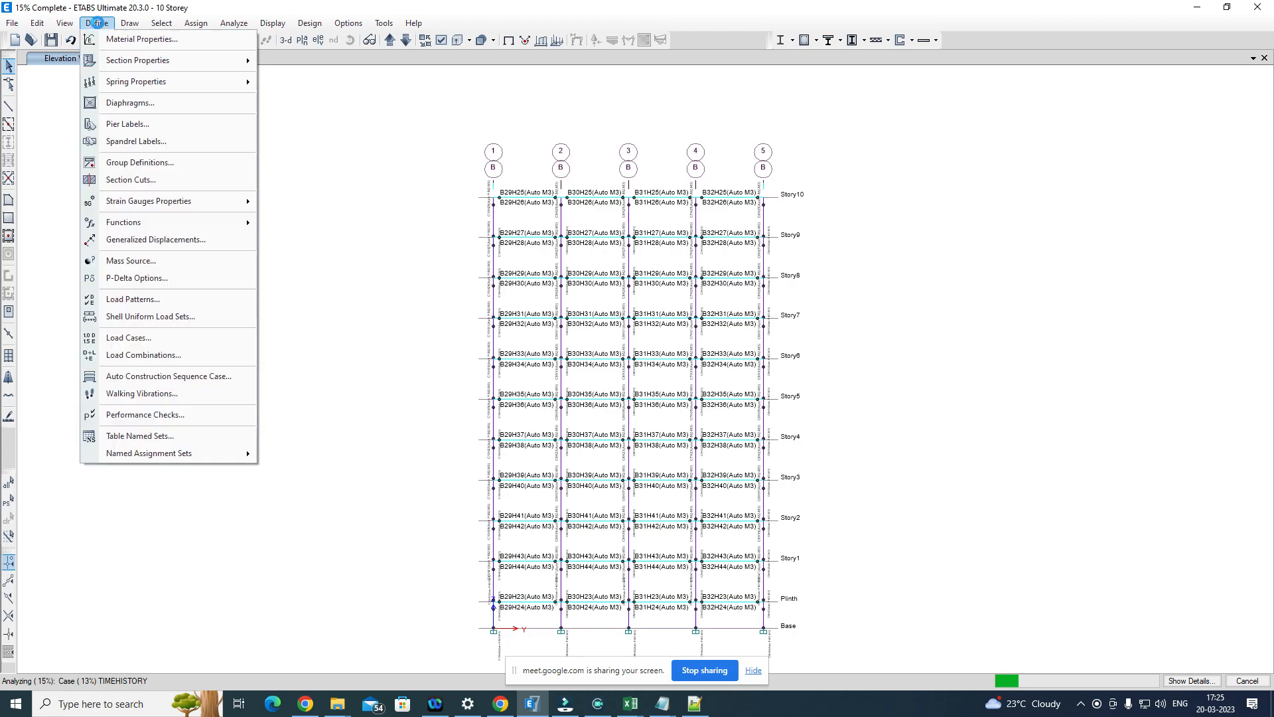
{"action": "left_click", "coordinate": [174, 338]}
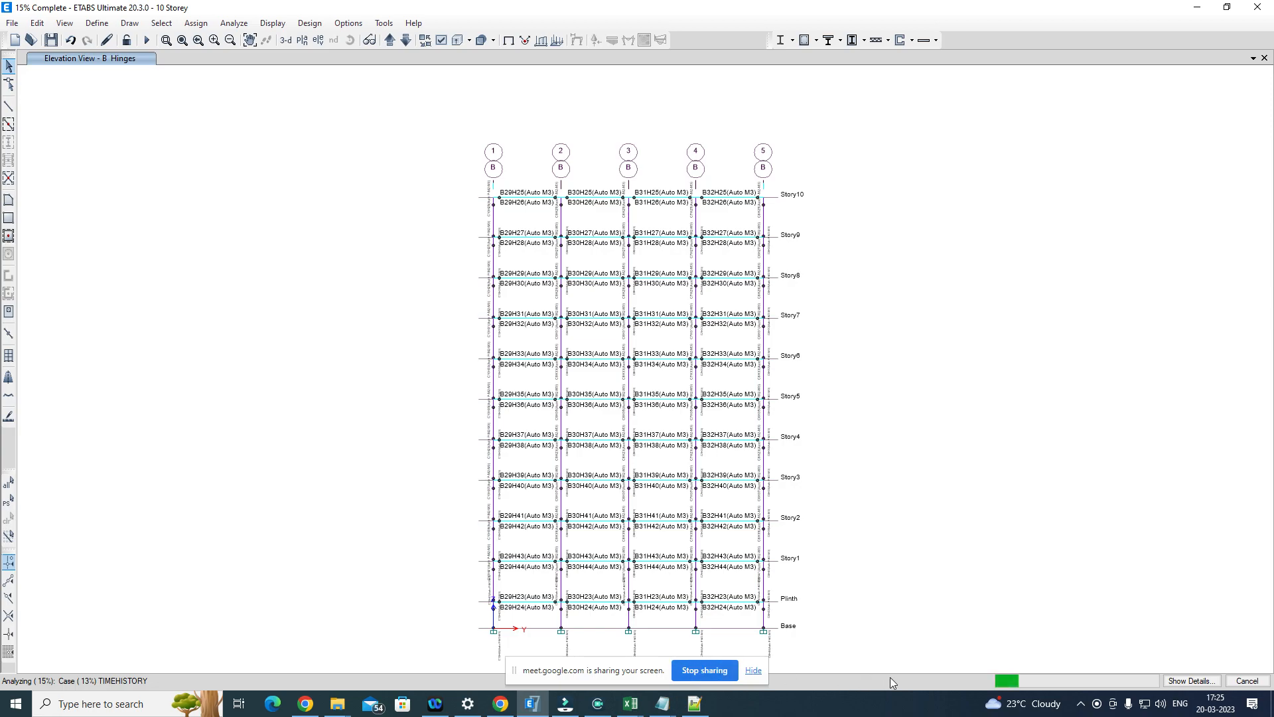
Step: Read the current solution time in the analysis details and locate that instant on the Excel acceleration chart
{"action": "left_click", "coordinate": [1189, 681]}
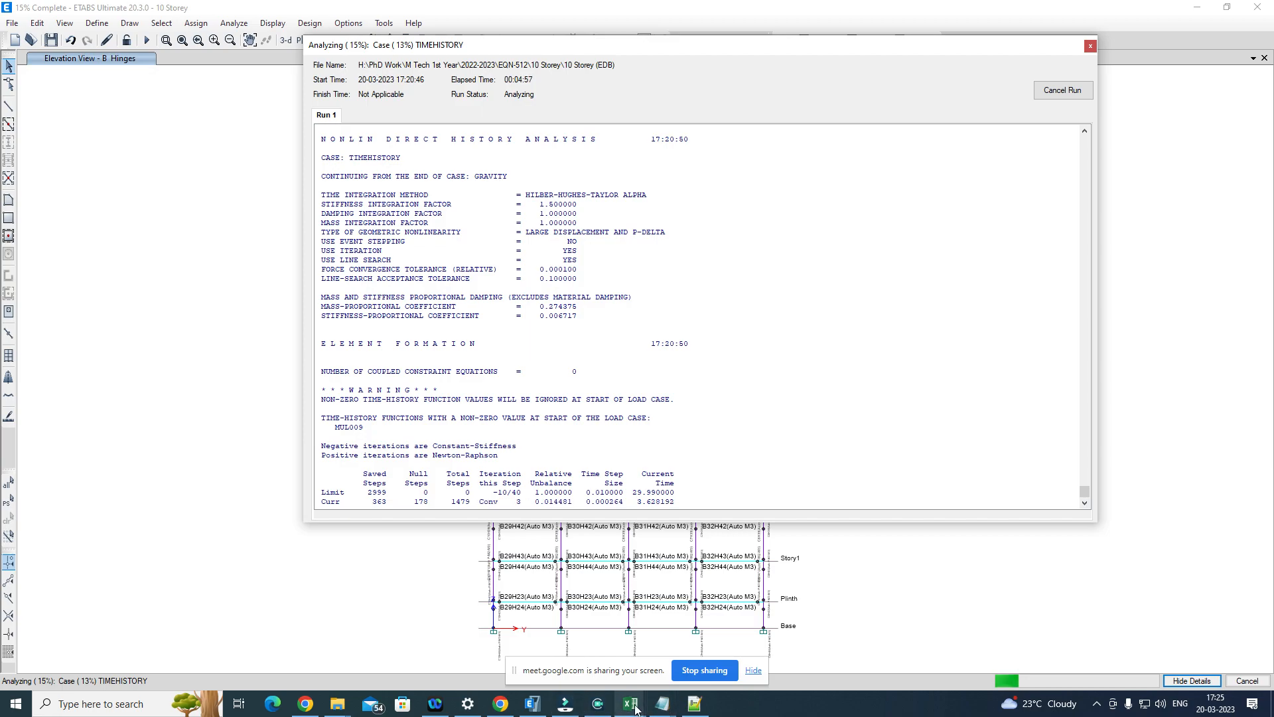
{"action": "mouse_move", "coordinate": [635, 708]}
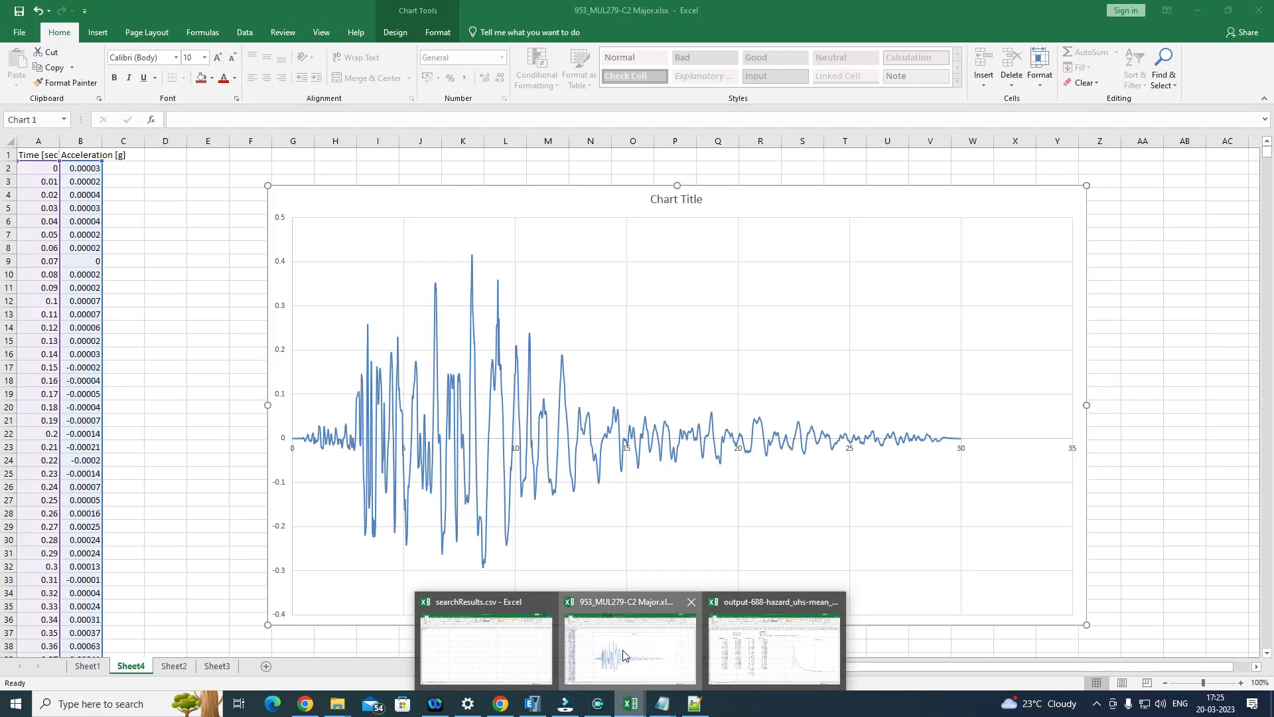
{"action": "left_click", "coordinate": [624, 651]}
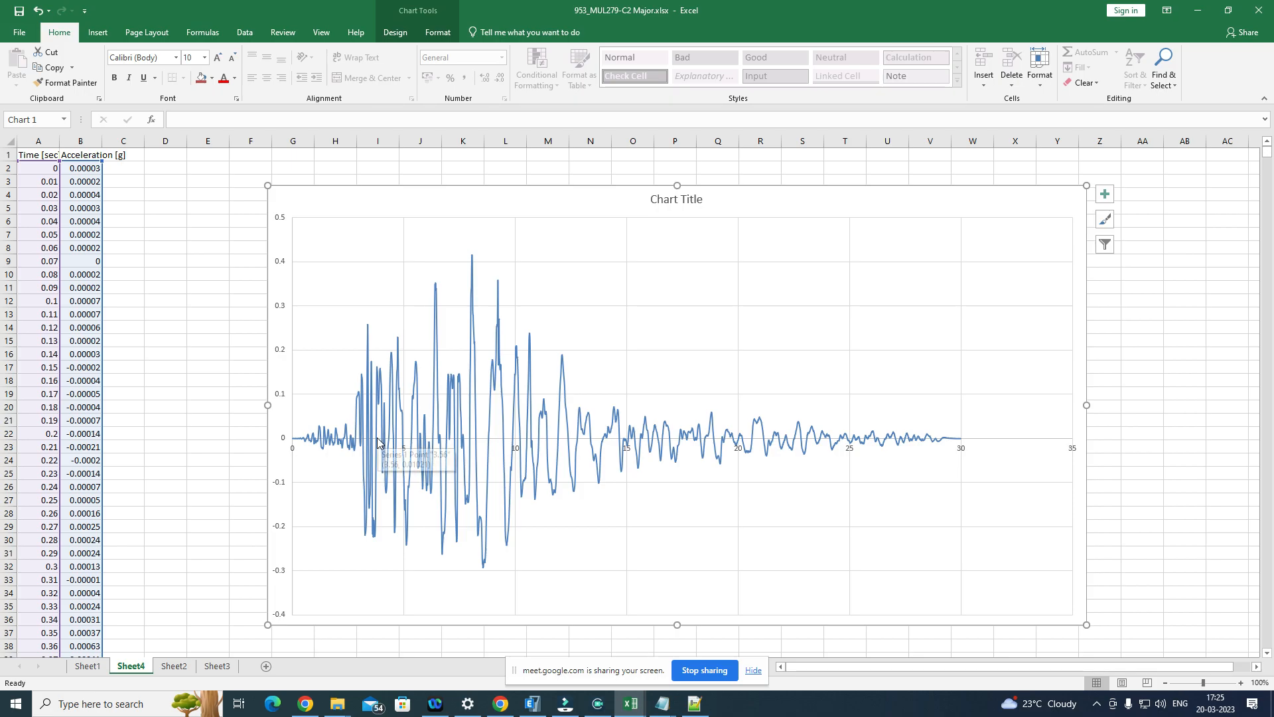
{"action": "mouse_move", "coordinate": [379, 443]}
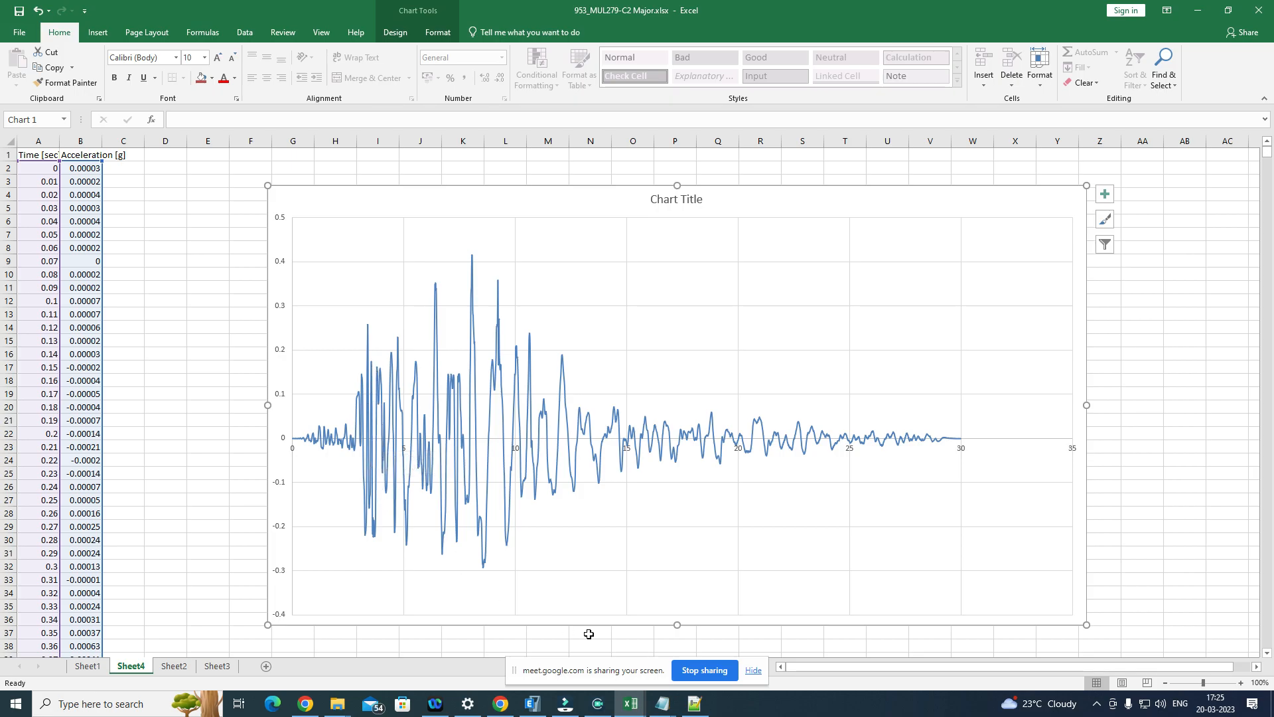
Step: Return to ETABS, terminate the running TimeHistory analysis, and close the run log and the analysis messages
{"action": "left_click", "coordinate": [544, 707]}
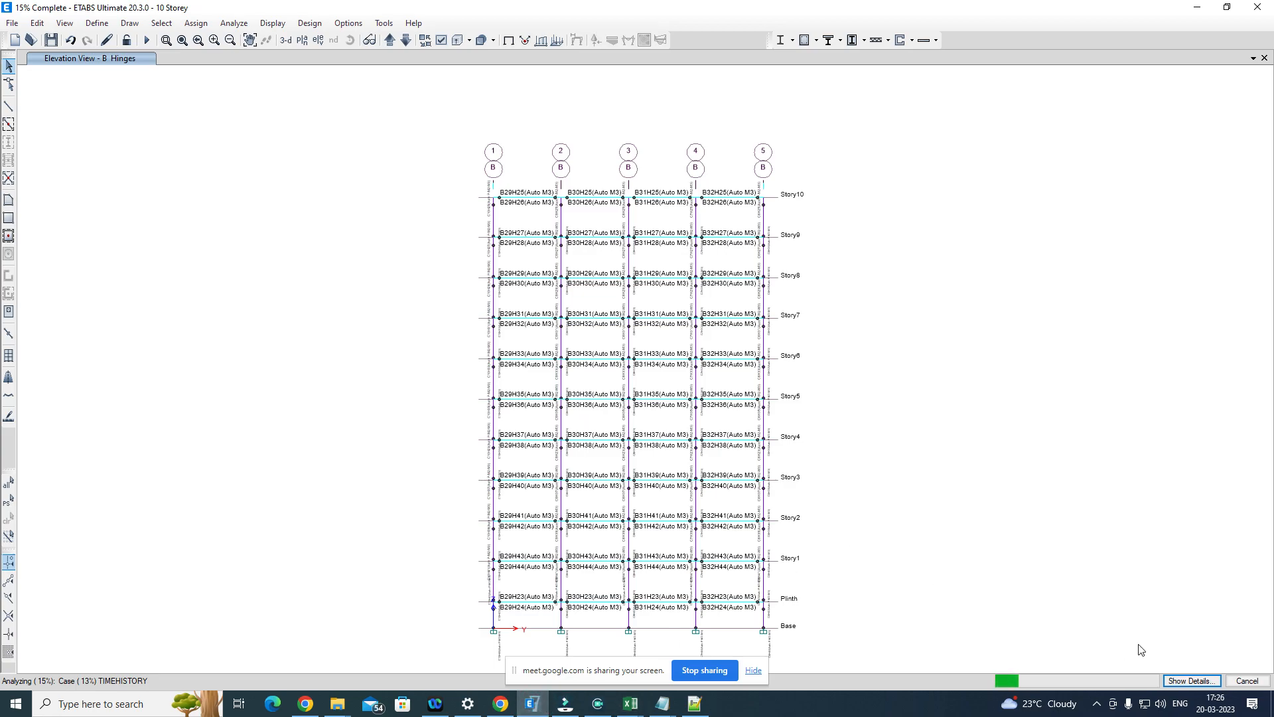
{"action": "left_click", "coordinate": [1191, 681]}
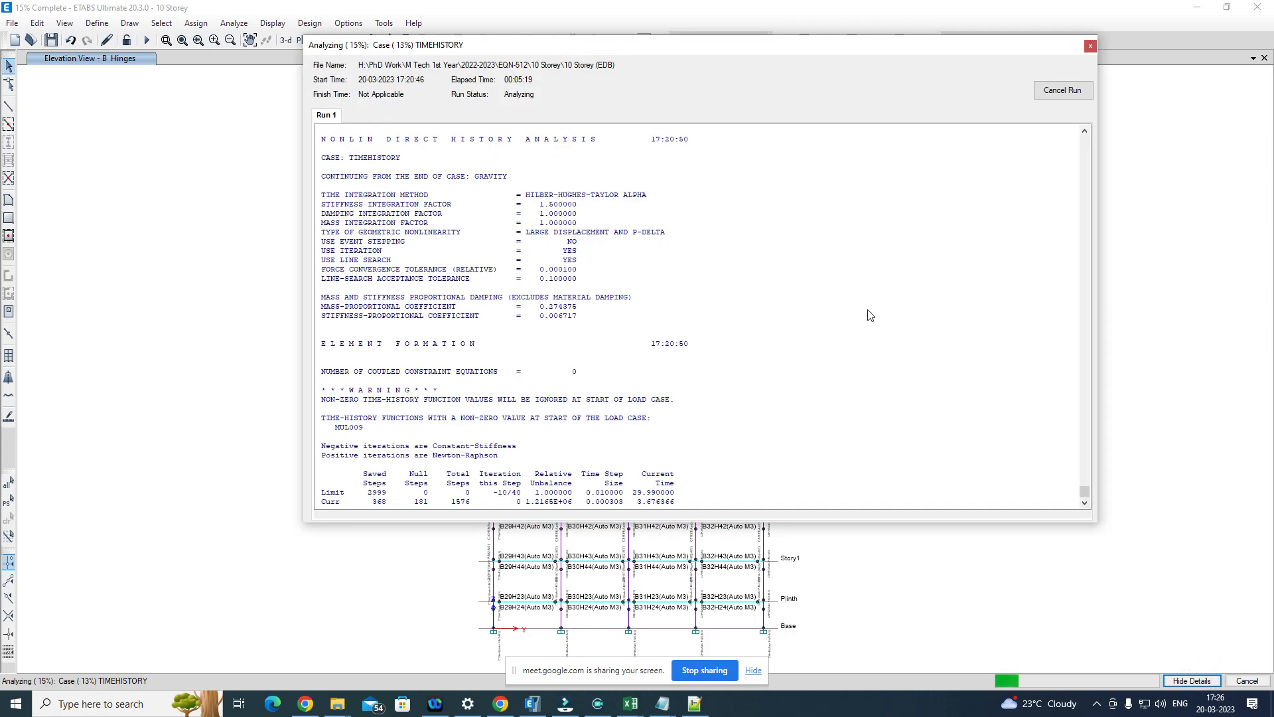
{"action": "left_click", "coordinate": [1069, 91]}
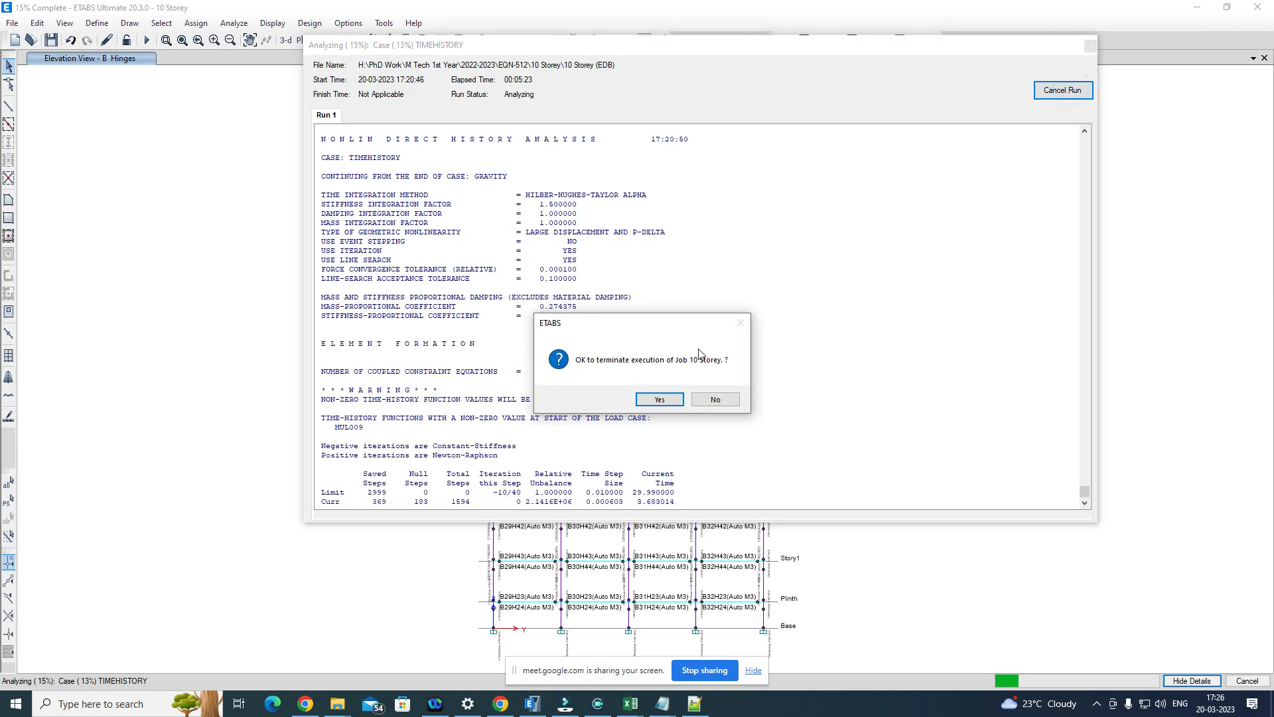
{"action": "left_click", "coordinate": [660, 399]}
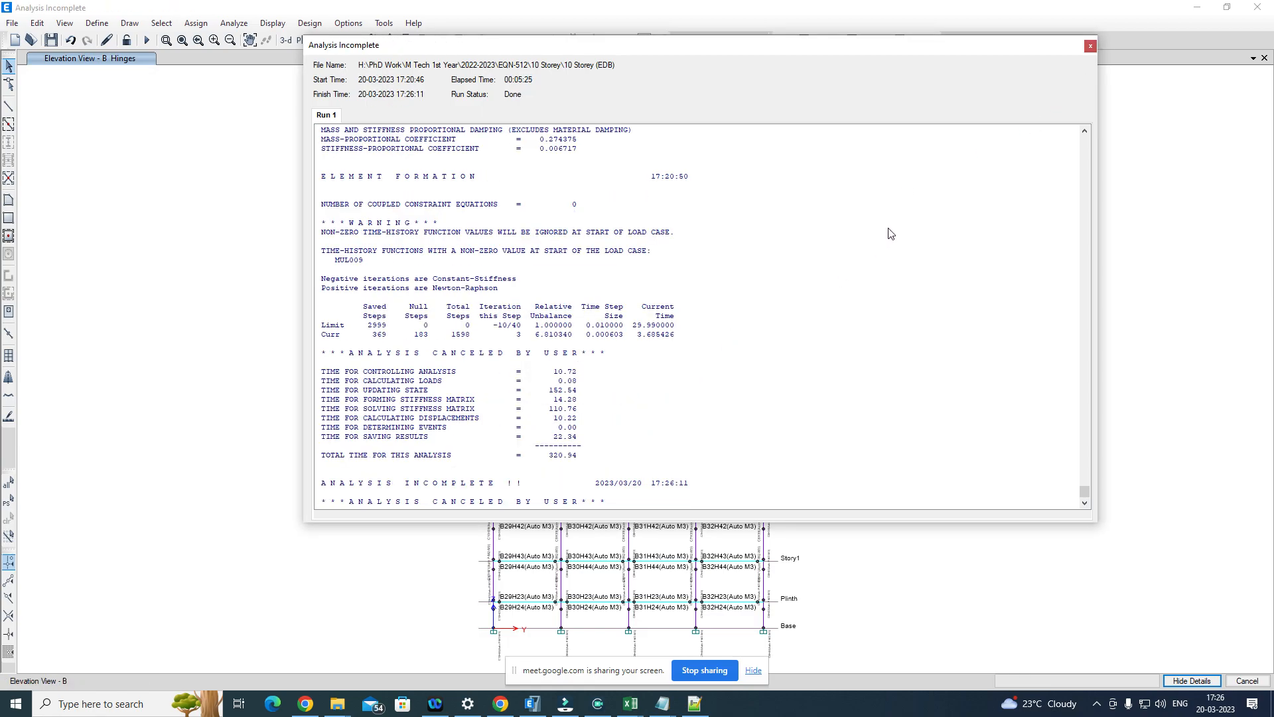
{"action": "left_click", "coordinate": [1090, 45]}
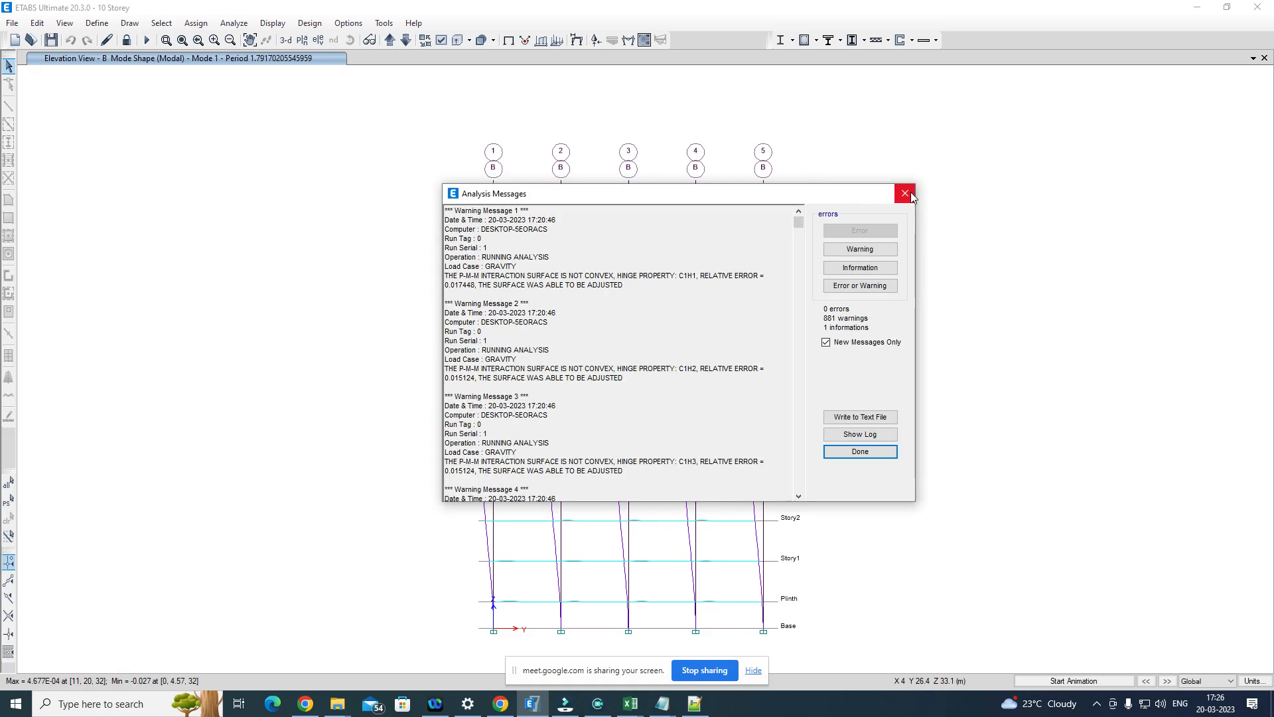
{"action": "left_click", "coordinate": [904, 193]}
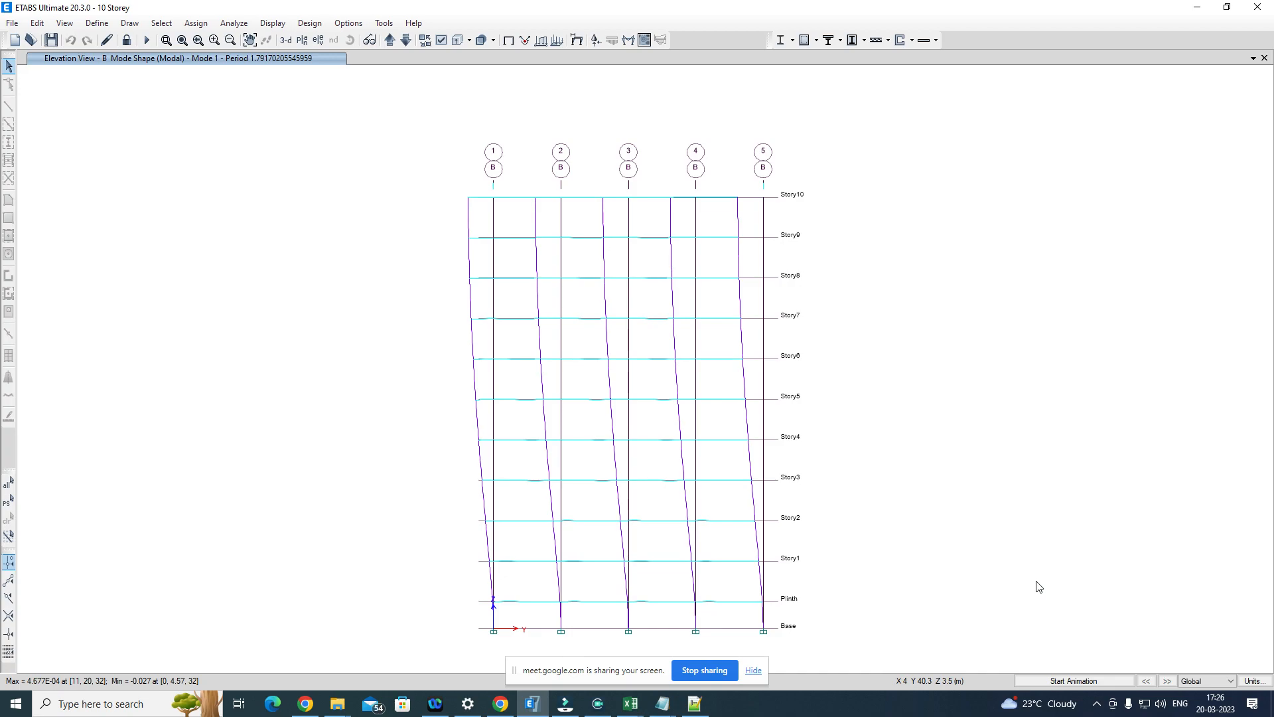
Step: Set the deformed shape display to the TimeHistory load case at time 3.69
{"action": "left_click", "coordinate": [273, 24]}
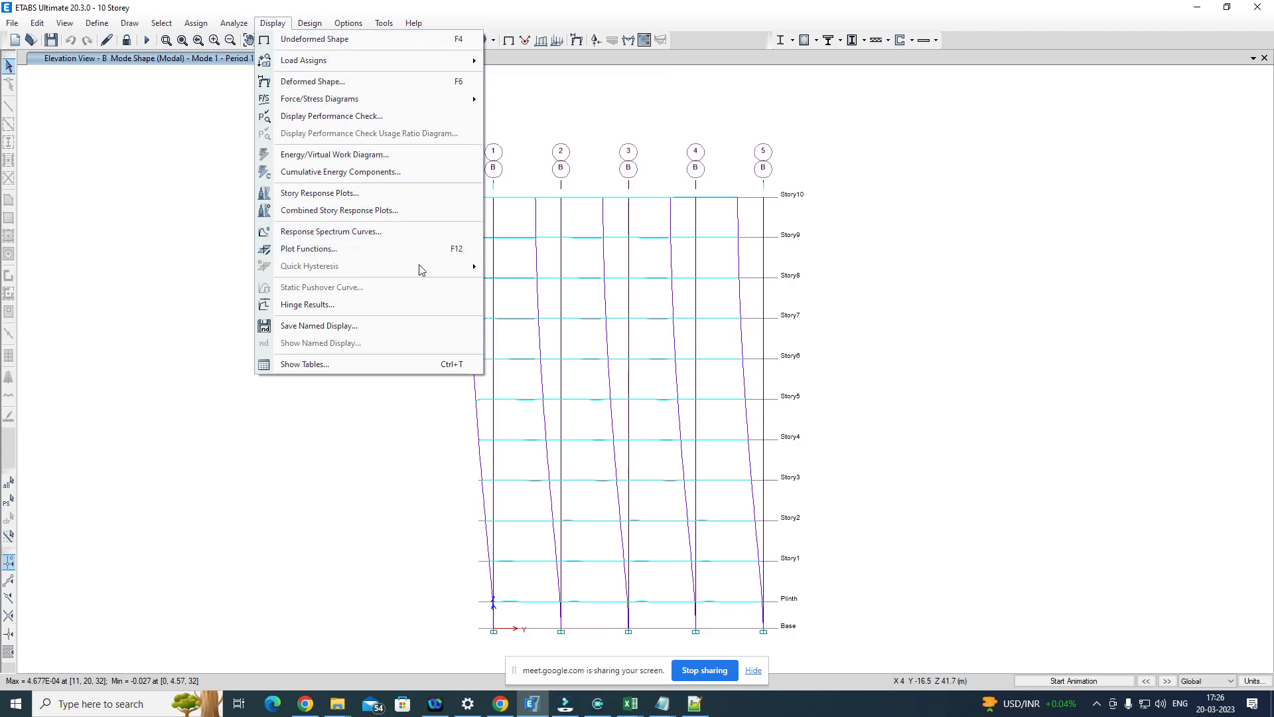
{"action": "left_click", "coordinate": [760, 110]}
{"action": "left_click", "coordinate": [577, 43]}
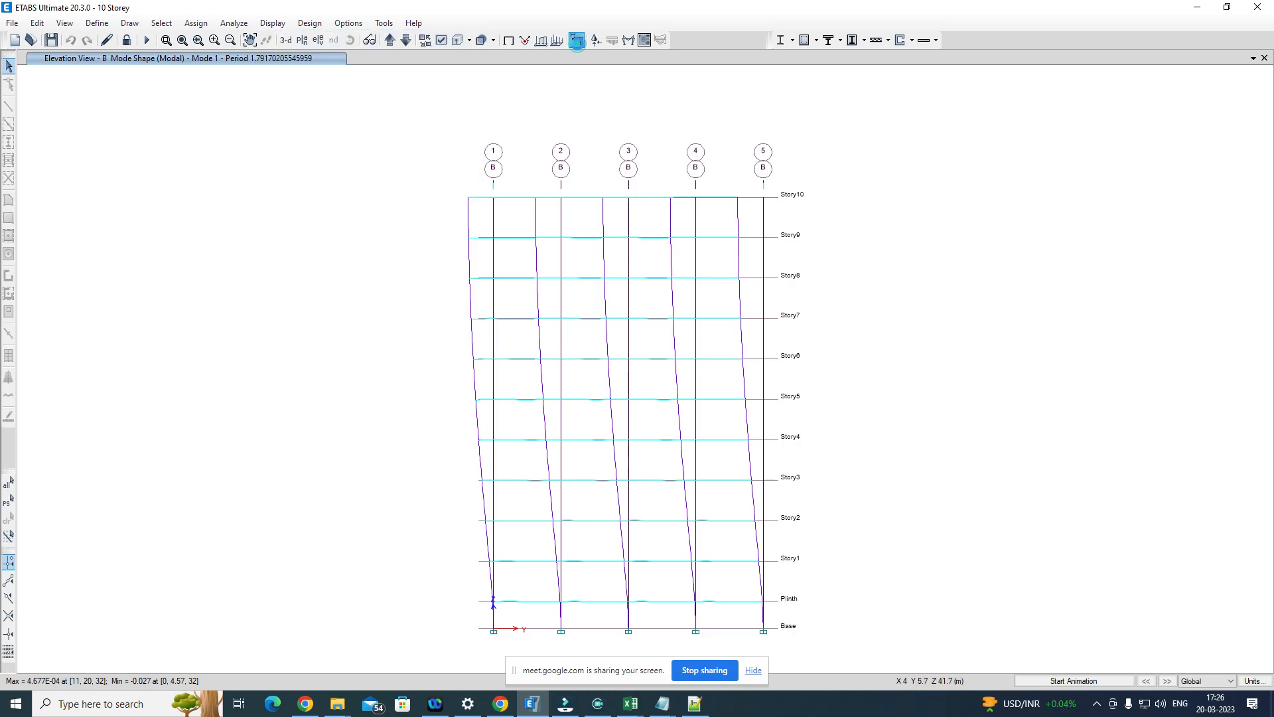
{"action": "left_click", "coordinate": [533, 157]}
{"action": "left_click", "coordinate": [570, 173]}
{"action": "left_click", "coordinate": [539, 196]}
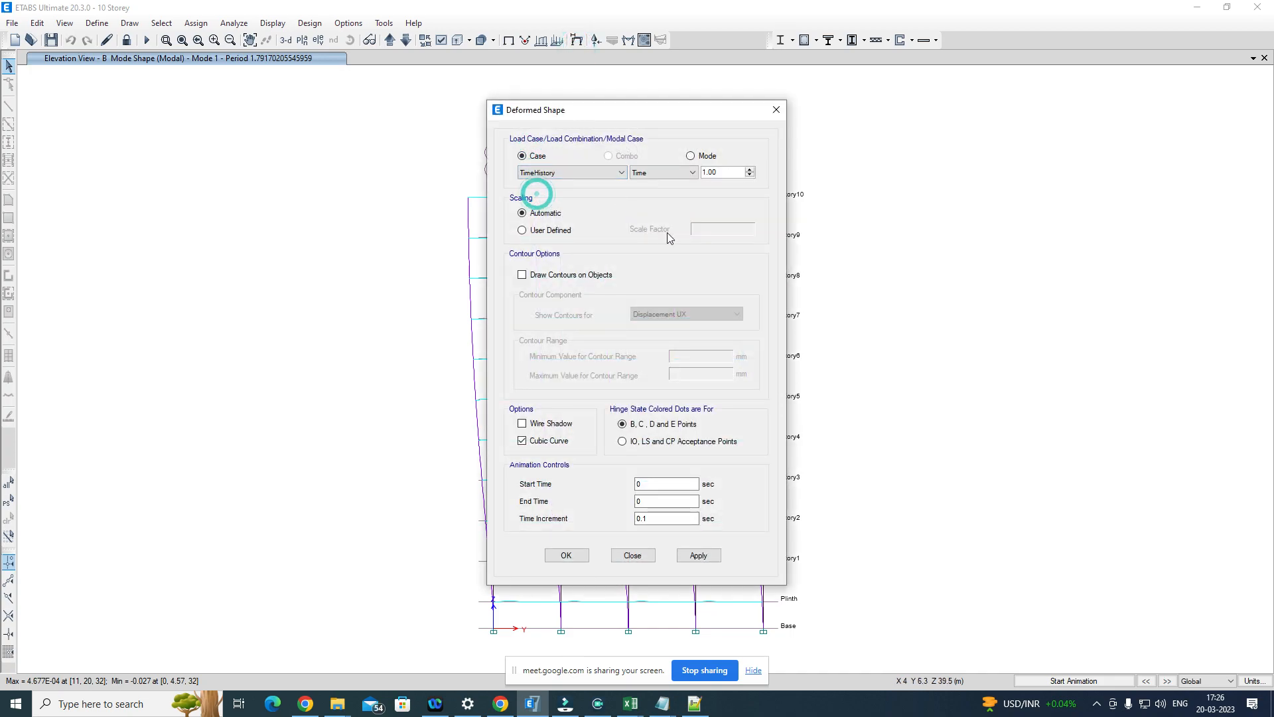
{"action": "double_click", "coordinate": [733, 171]}
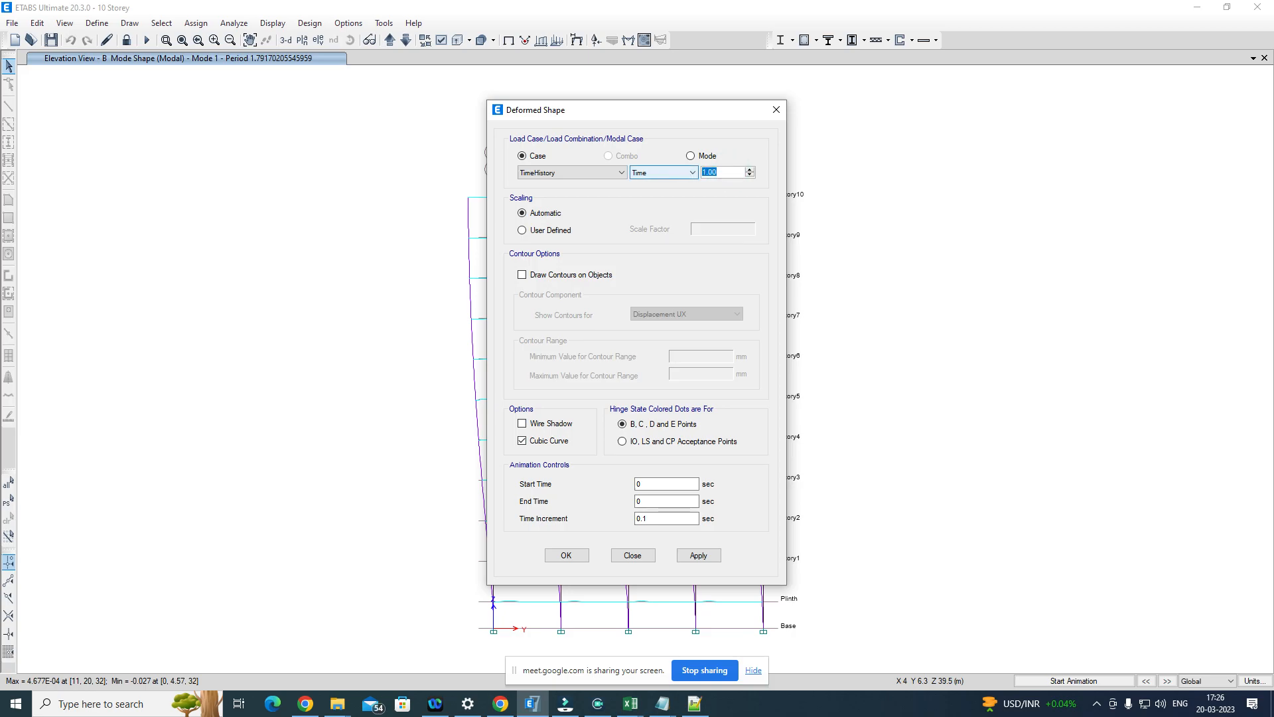
{"action": "key", "text": "Return"}
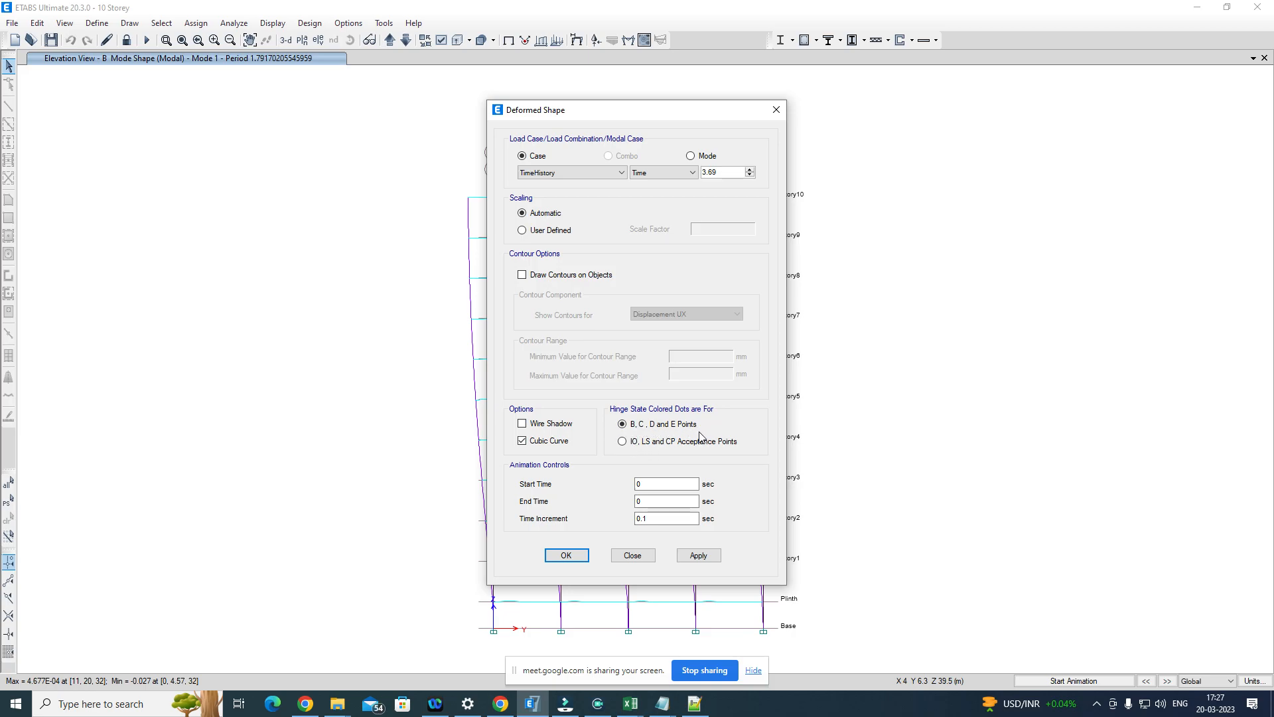
Step: Choose B, C, D and E Points for the hinge state colored dots and apply the deformed shape
{"action": "left_click", "coordinate": [622, 442]}
{"action": "left_click", "coordinate": [624, 425]}
{"action": "left_click", "coordinate": [624, 441]}
{"action": "left_click", "coordinate": [623, 425]}
{"action": "left_click", "coordinate": [697, 556]}
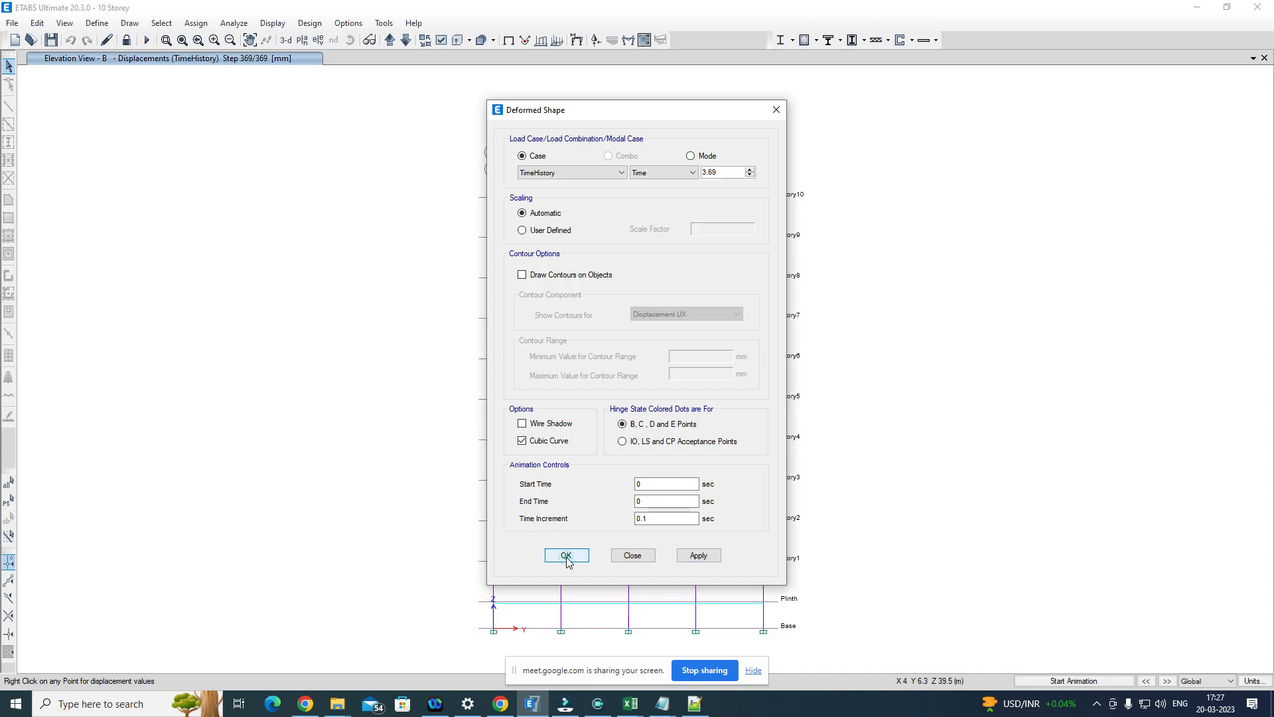
Step: Confirm the deformed shape settings and display the elevation view along grid line 1
{"action": "left_click", "coordinate": [566, 556]}
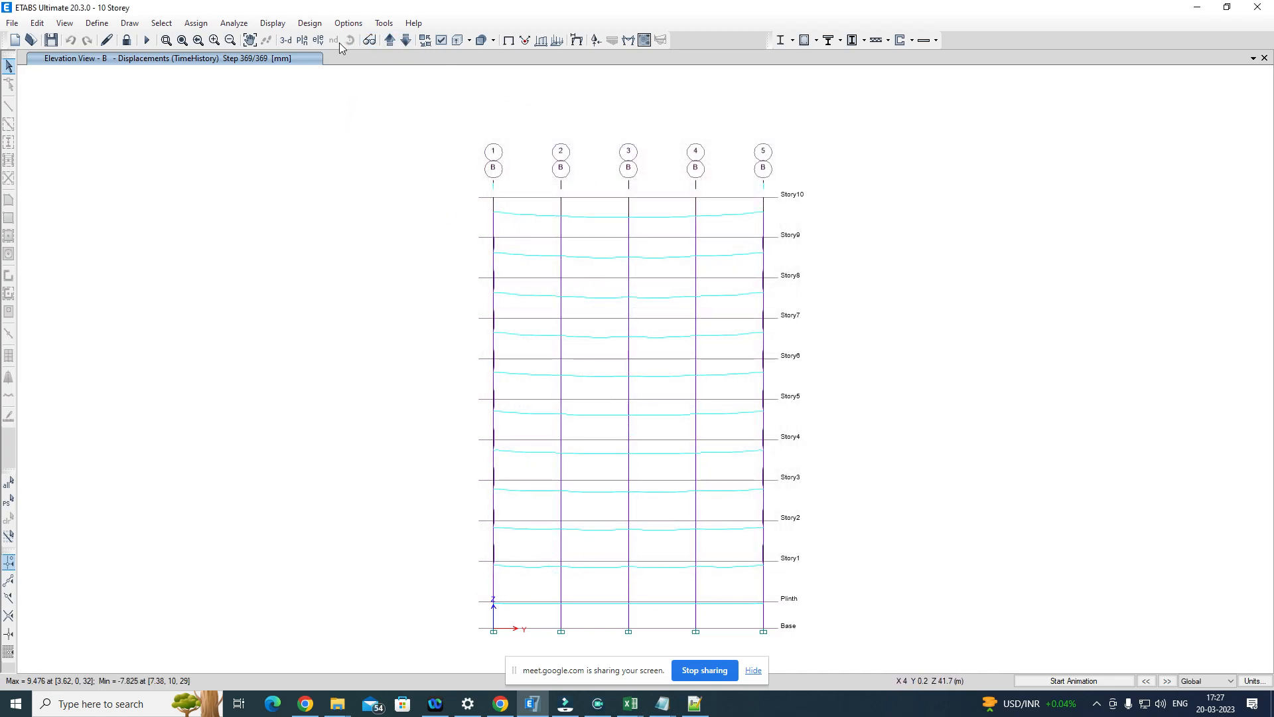
{"action": "left_click", "coordinate": [319, 40]}
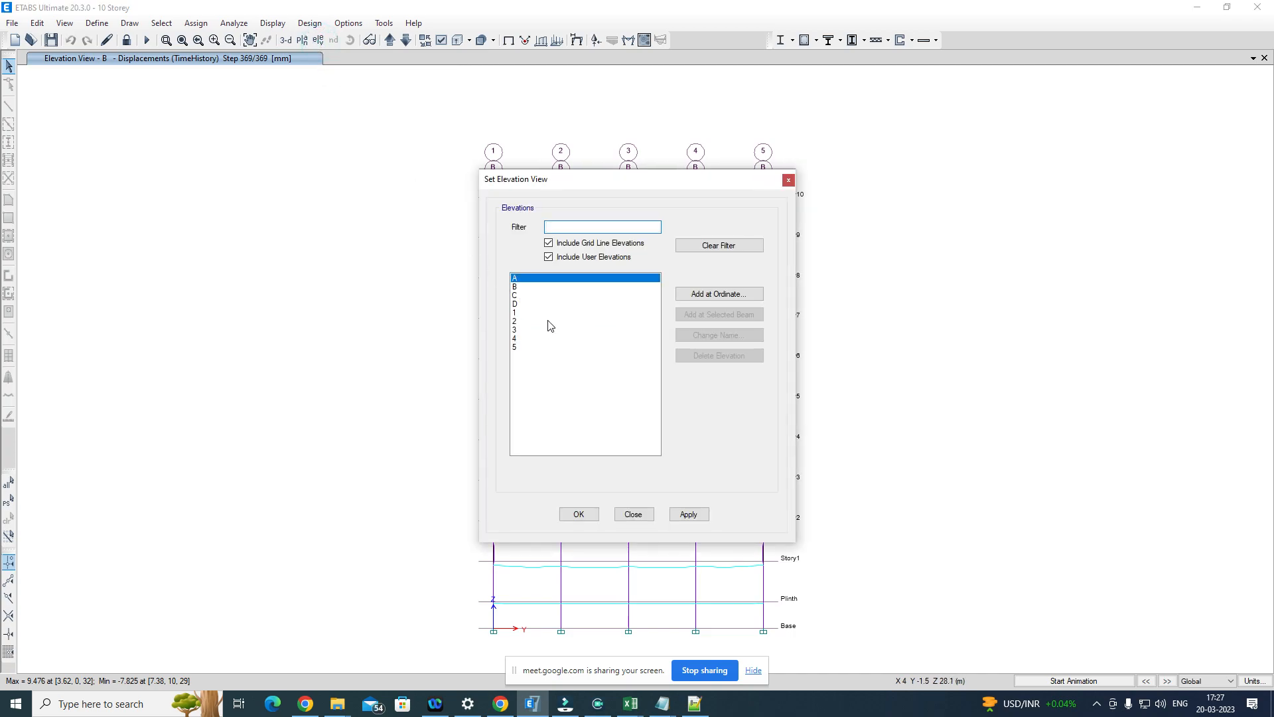
{"action": "left_click", "coordinate": [531, 312]}
{"action": "left_click", "coordinate": [683, 515]}
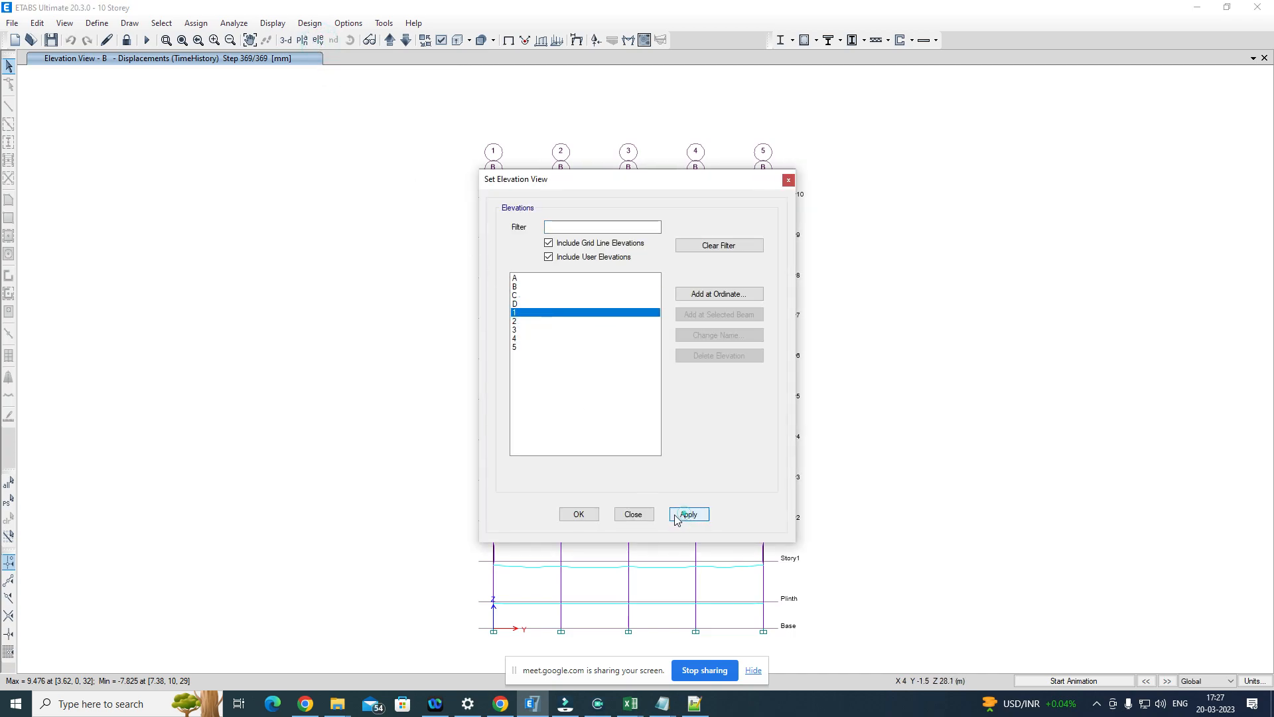
{"action": "left_click", "coordinate": [578, 514]}
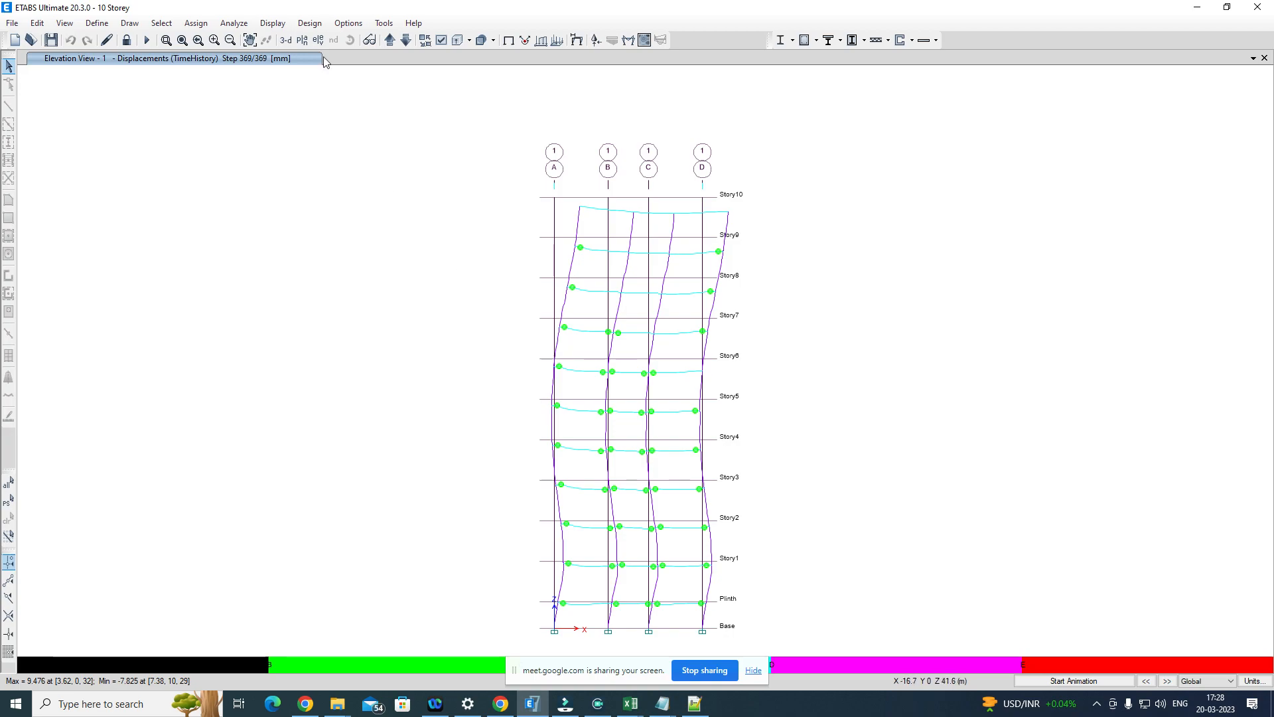
Step: Display the hinge response plot for the TimeHistory case and select hinge C1H2 of Plinth column C1
{"action": "left_click", "coordinate": [273, 25]}
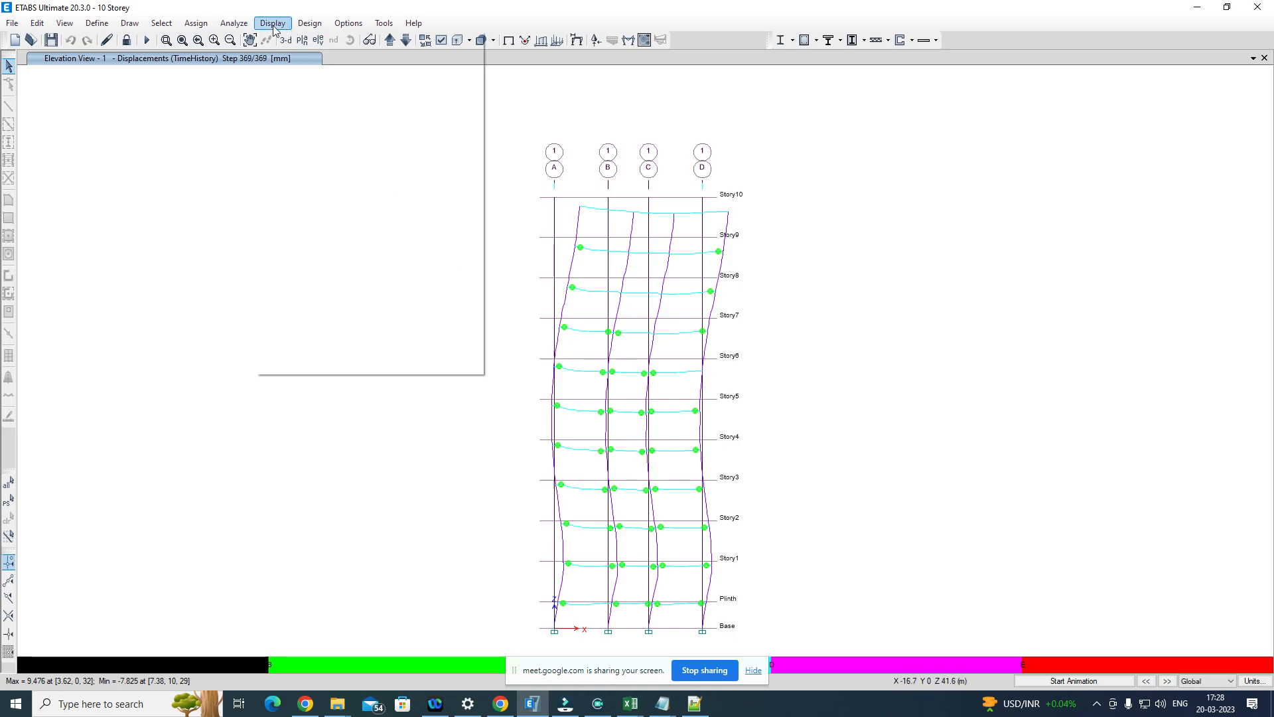
{"action": "left_click", "coordinate": [328, 304]}
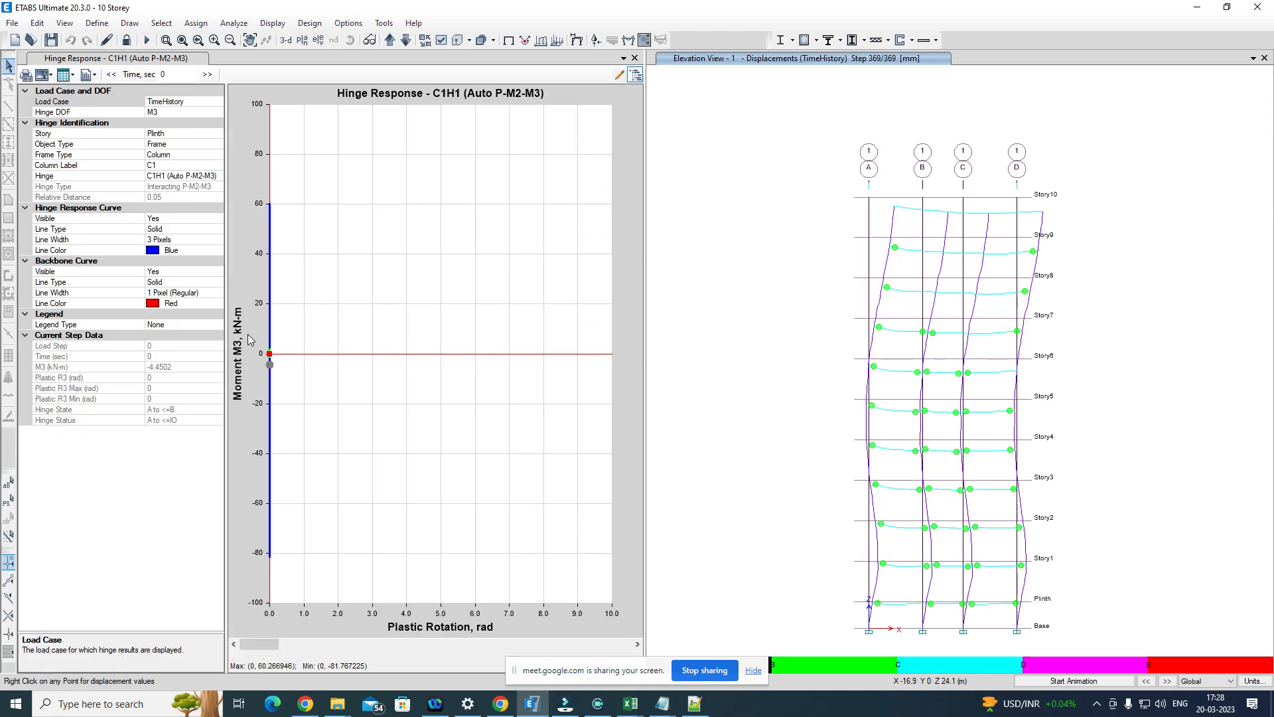
{"action": "left_click", "coordinate": [162, 166]}
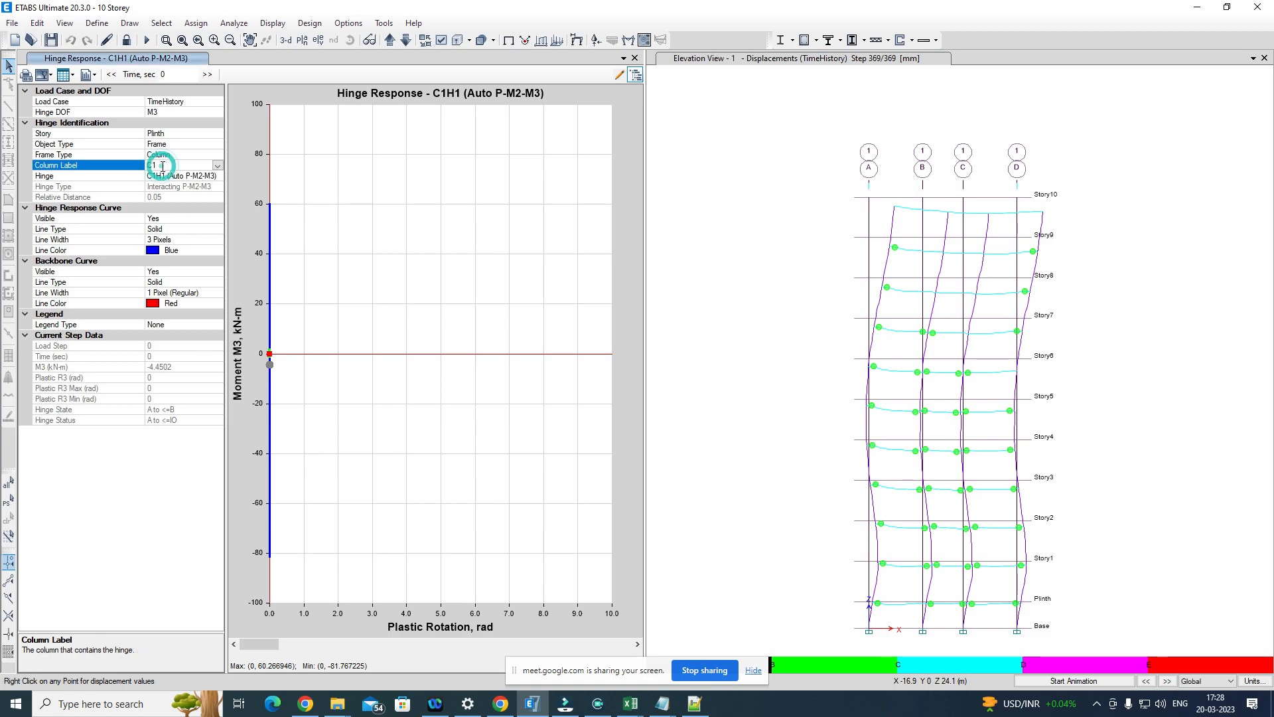
{"action": "left_click", "coordinate": [158, 177]}
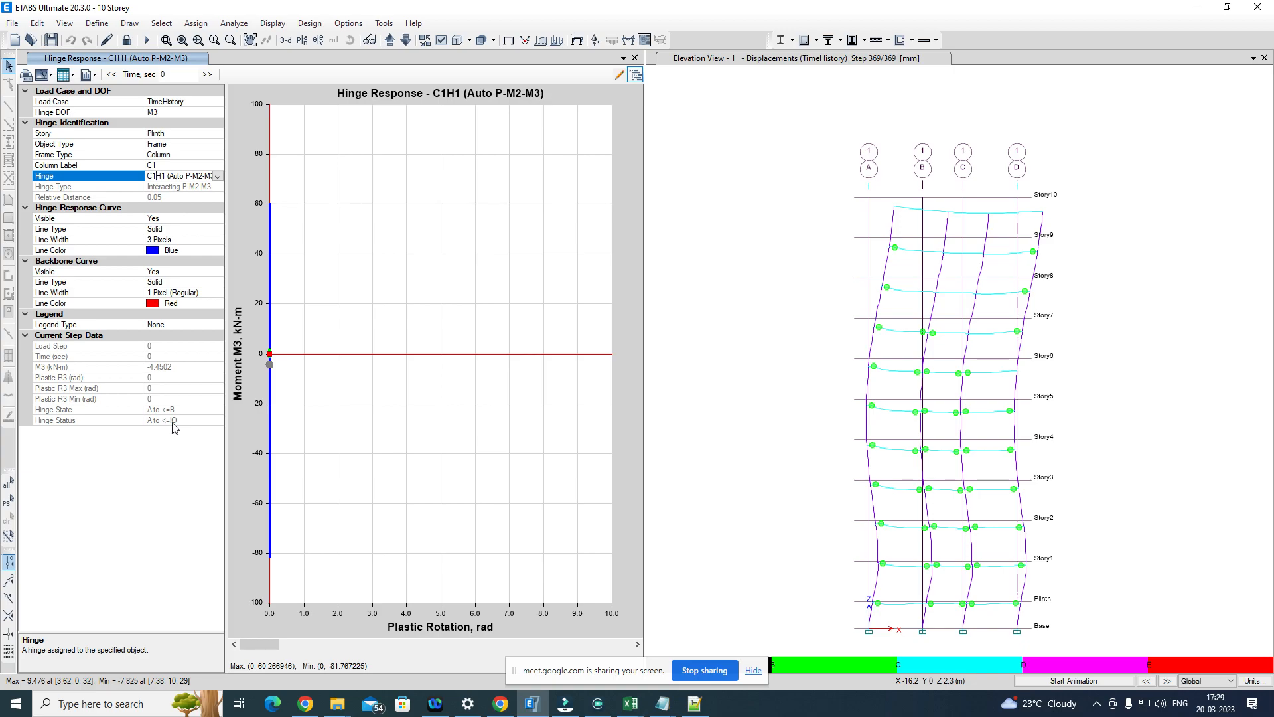
{"action": "left_click", "coordinate": [219, 176]}
{"action": "left_click", "coordinate": [178, 200]}
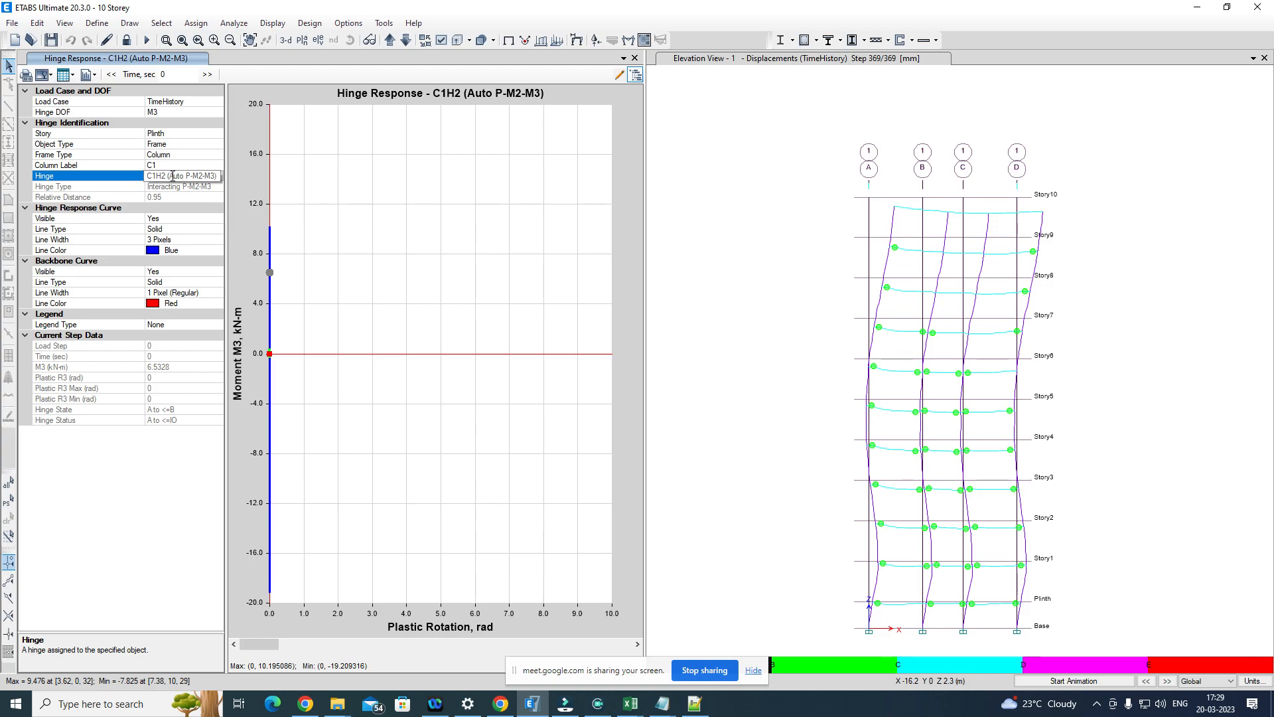
Step: Browse the available column labels and plot the hinge response of column C4
{"action": "left_click", "coordinate": [205, 165]}
{"action": "left_click", "coordinate": [217, 166]}
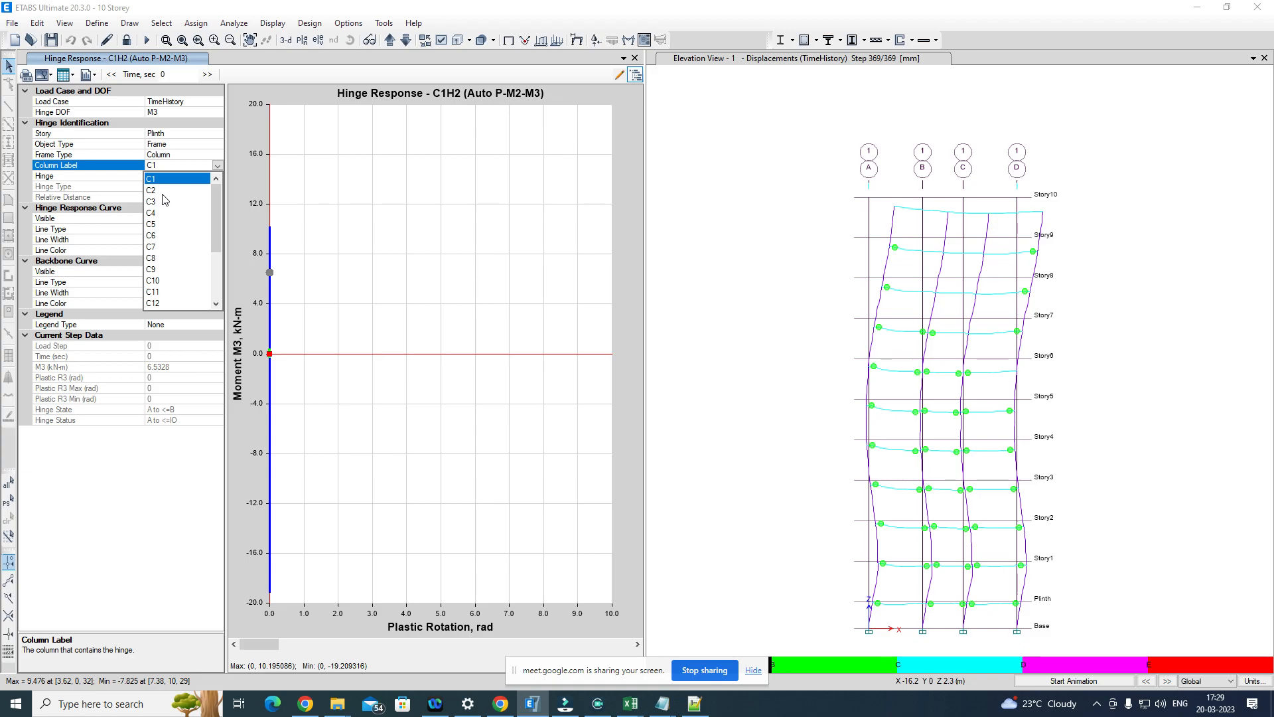
{"action": "scroll", "coordinate": [165, 239], "scroll_direction": "down", "scroll_amount": 3}
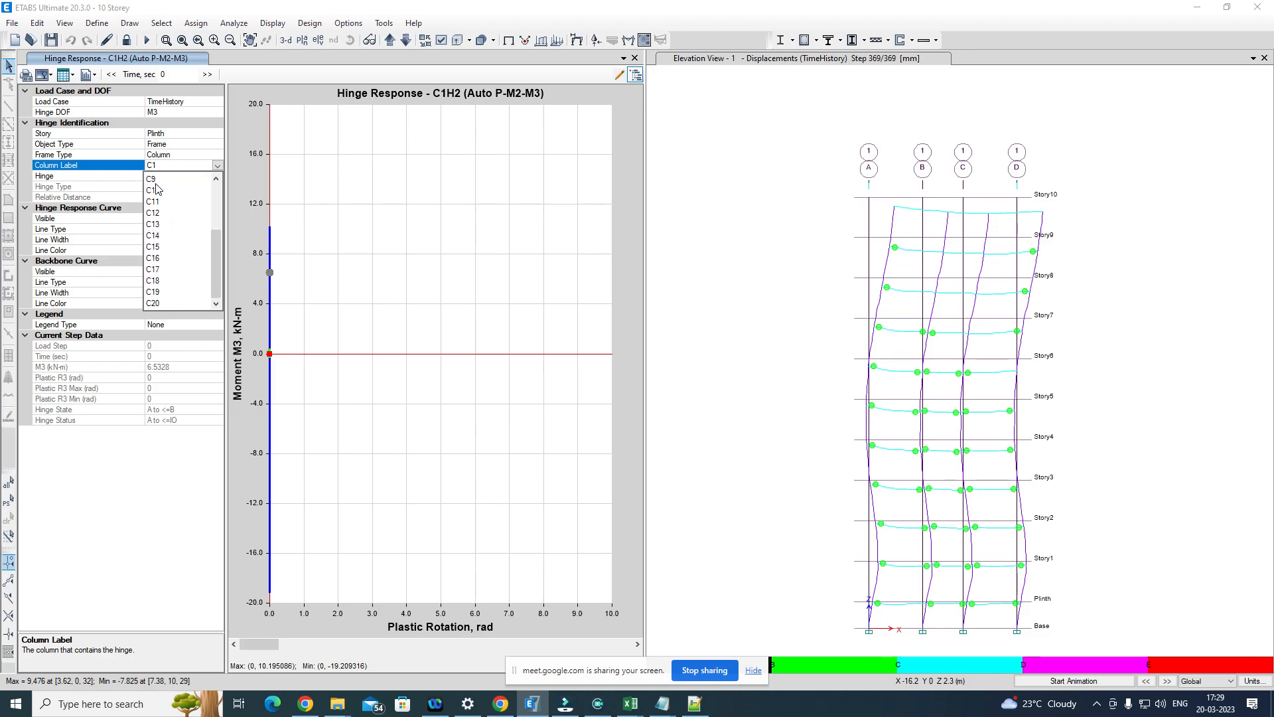
{"action": "left_click", "coordinate": [171, 158]}
{"action": "left_click", "coordinate": [163, 155]}
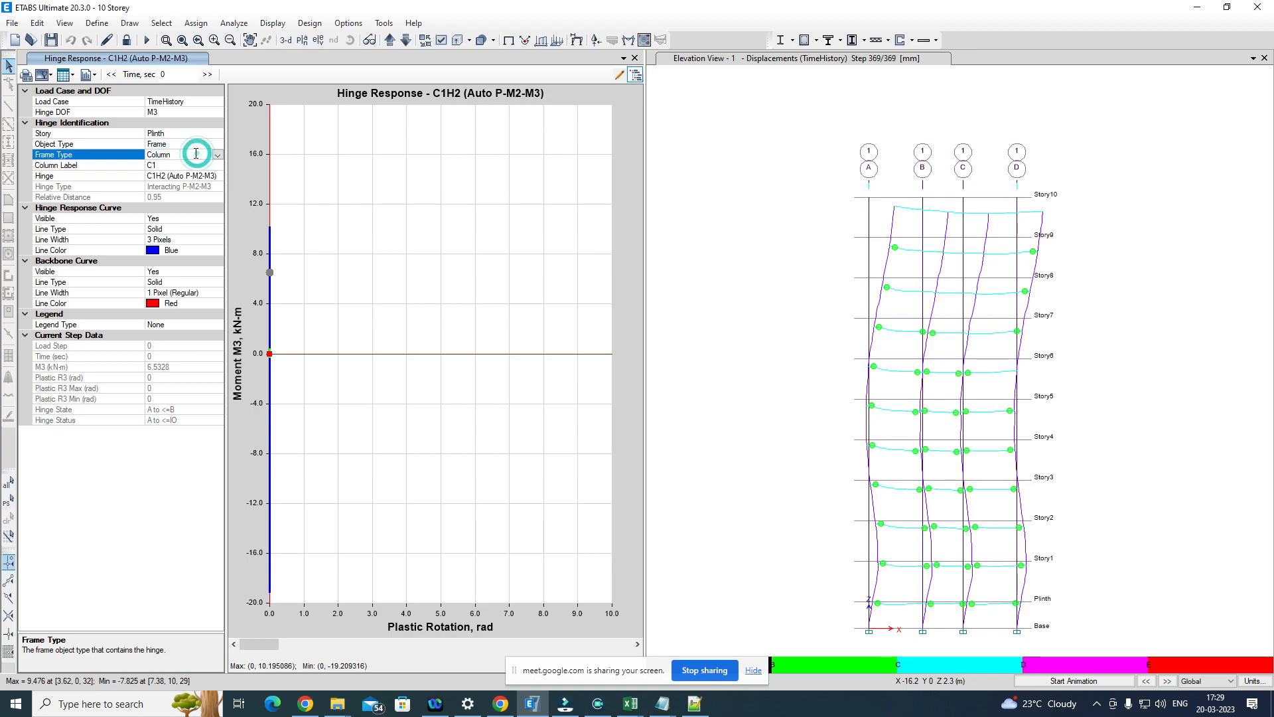
{"action": "left_click", "coordinate": [160, 167]}
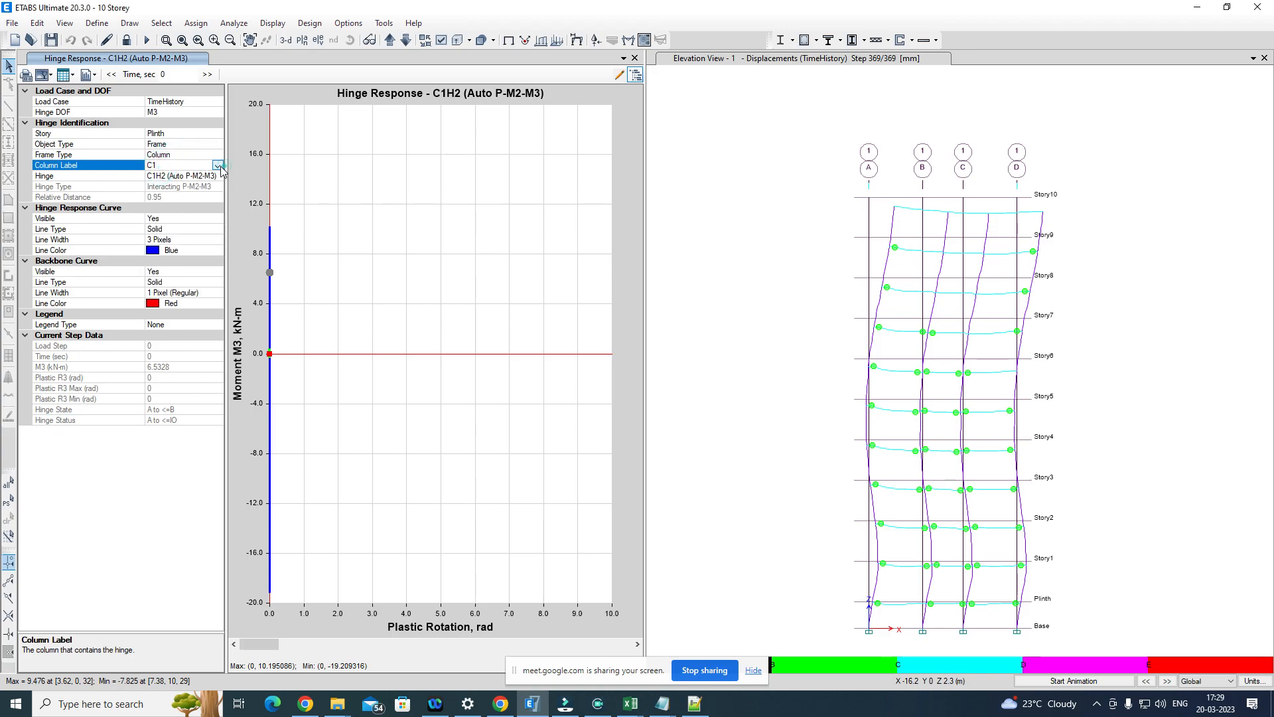
{"action": "left_click", "coordinate": [218, 166]}
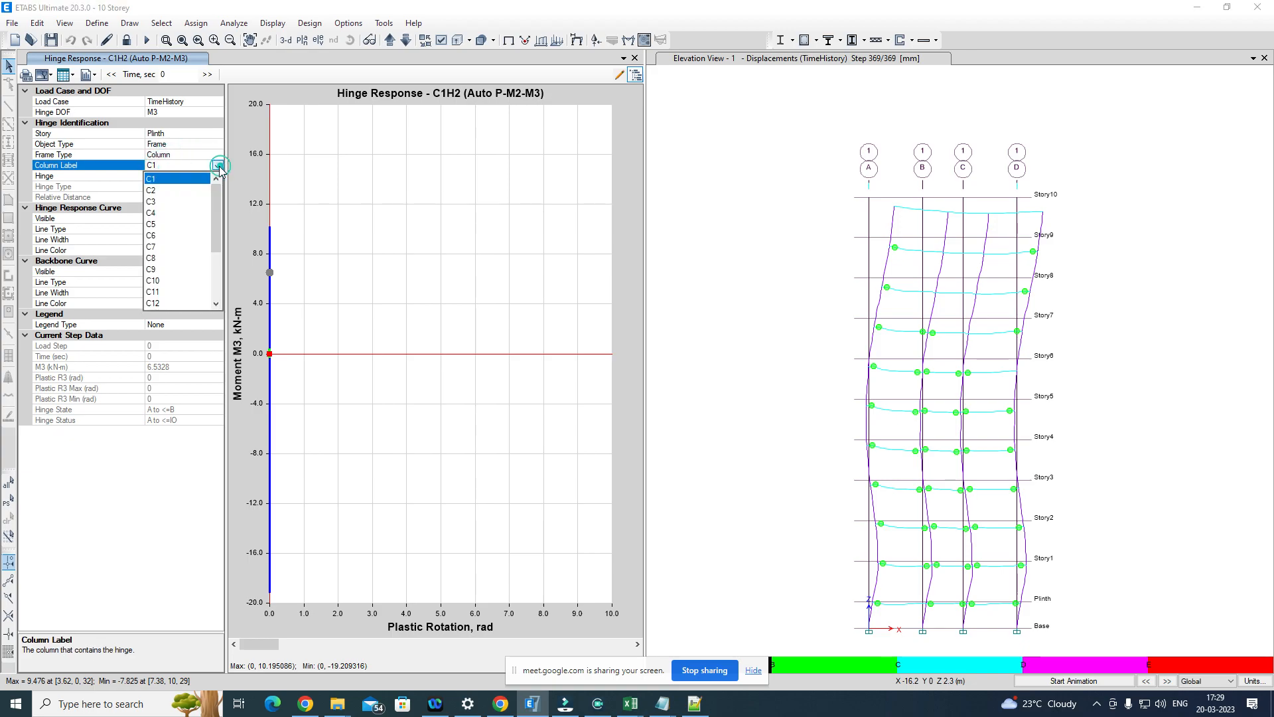
{"action": "left_click", "coordinate": [159, 212]}
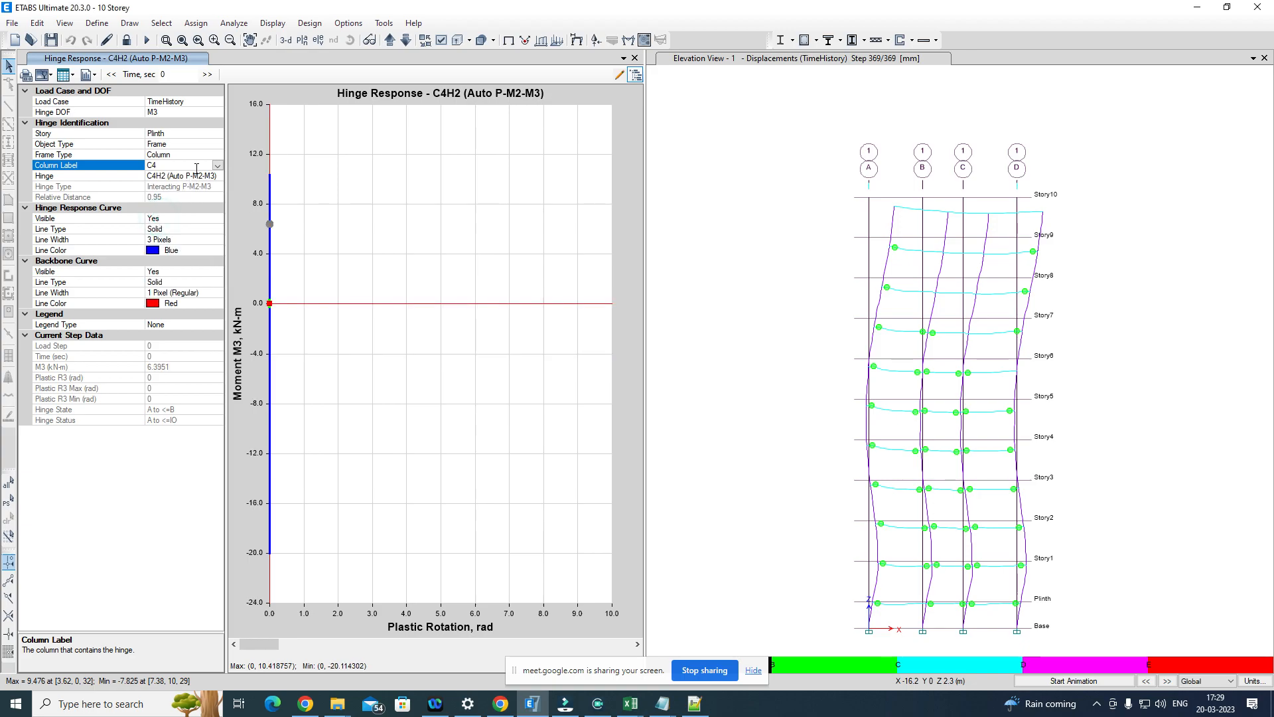
Step: Switch the hinge response plot to the Beam frame type and select hinge B28H1 of beam B28
{"action": "left_click", "coordinate": [213, 155]}
{"action": "left_click", "coordinate": [217, 154]}
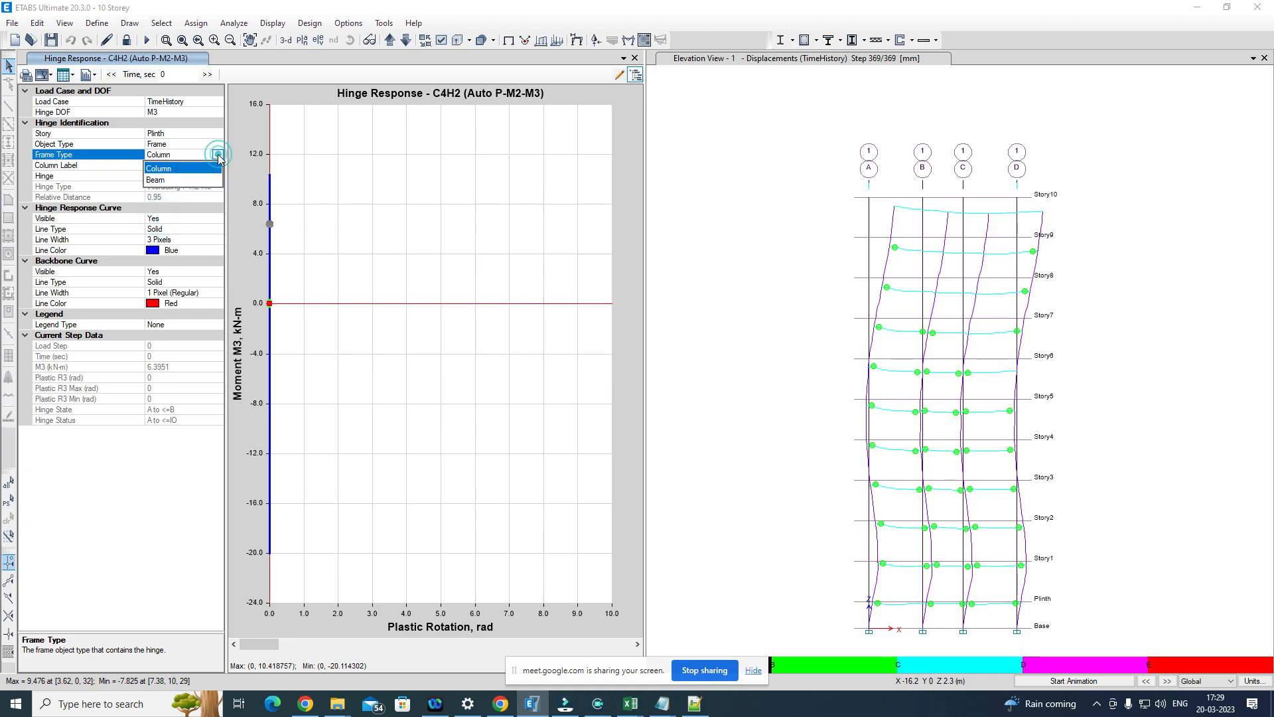
{"action": "left_click", "coordinate": [168, 180]}
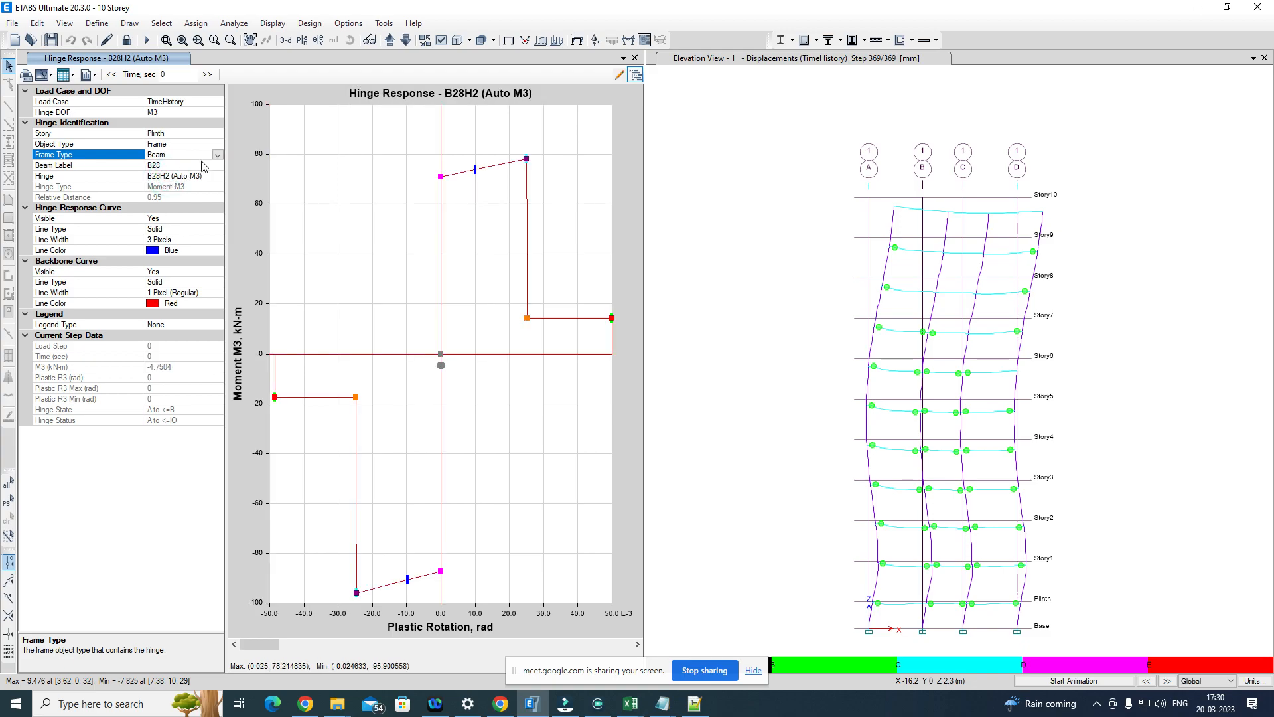
{"action": "left_click", "coordinate": [173, 165]}
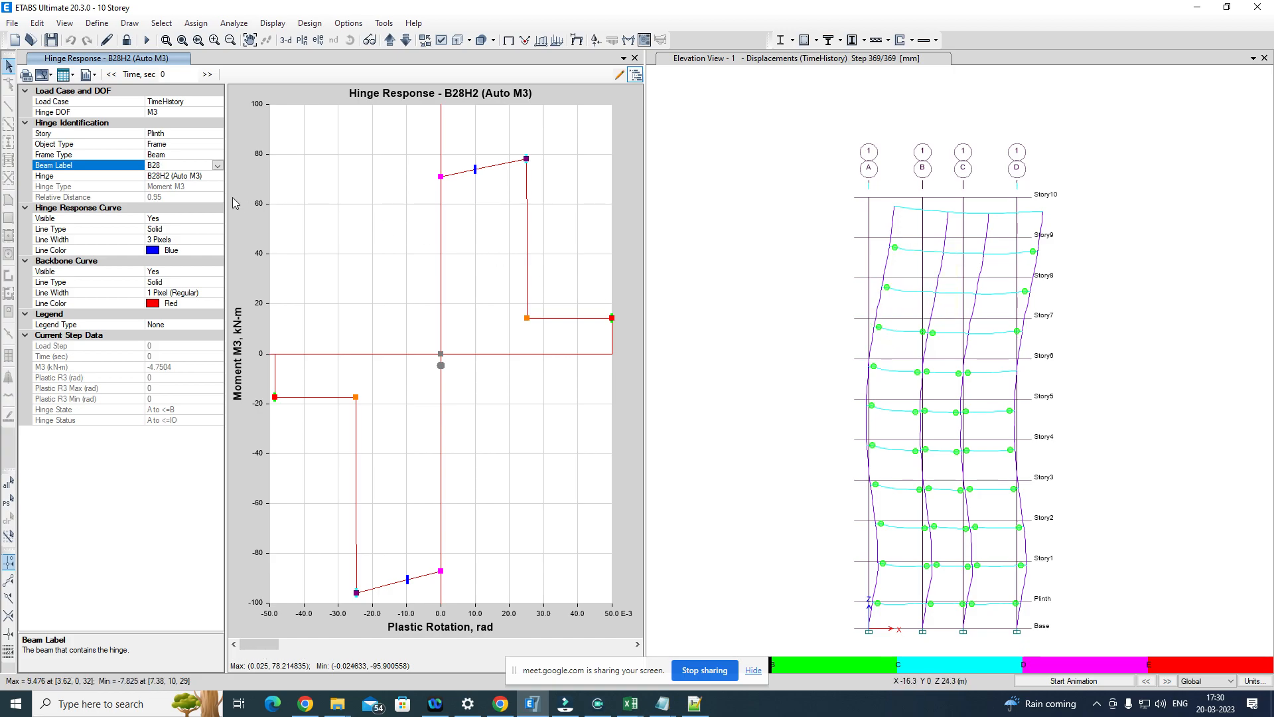
{"action": "left_click", "coordinate": [214, 176]}
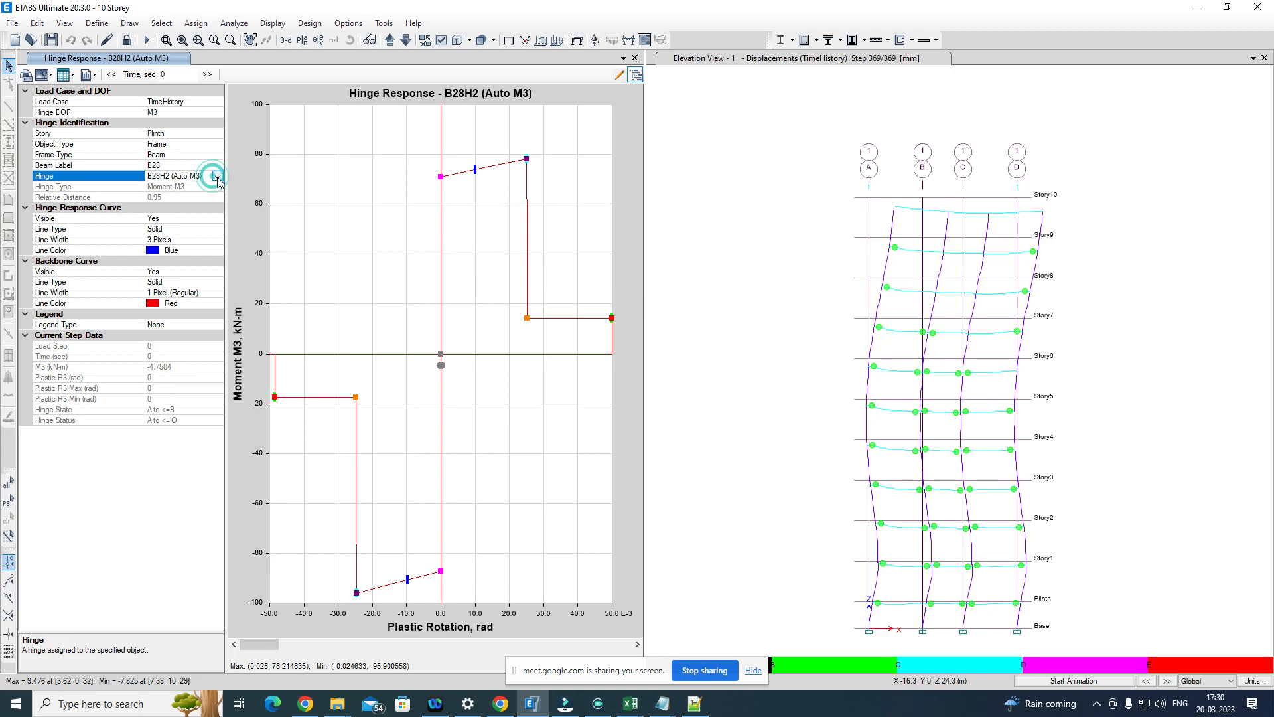
{"action": "left_click", "coordinate": [217, 176]}
{"action": "left_click", "coordinate": [174, 190]}
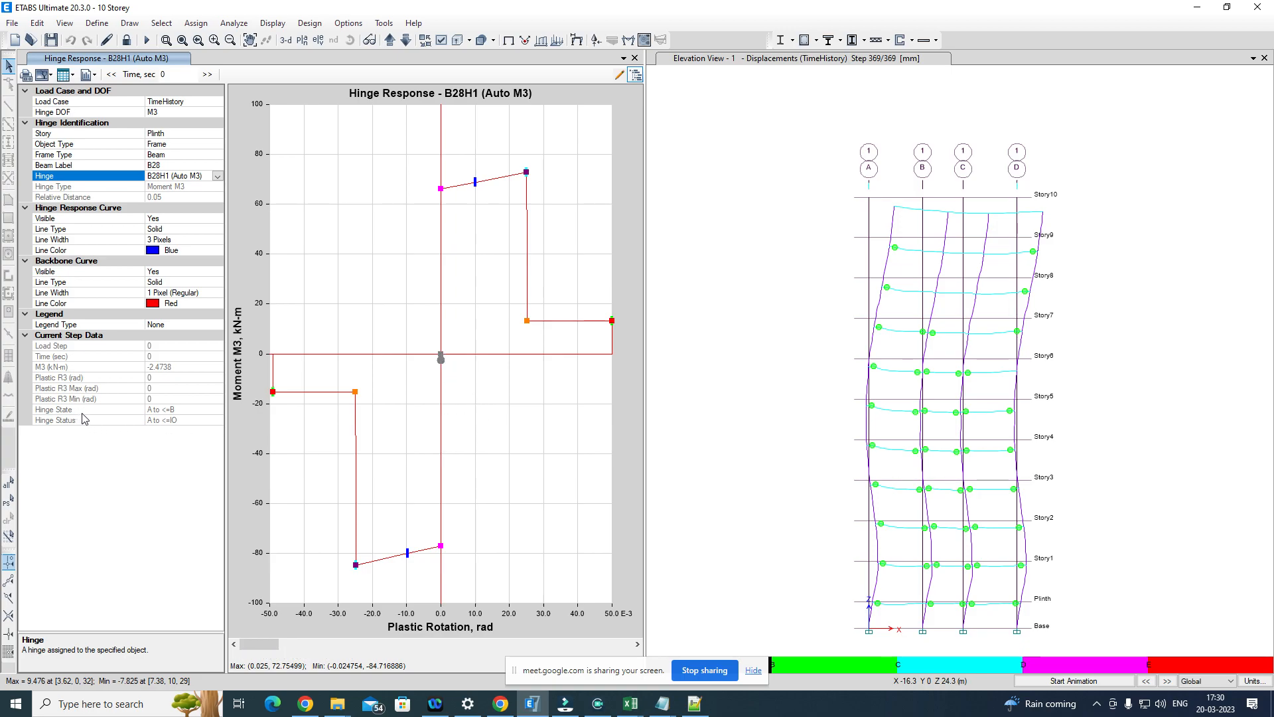
Step: Read the hinge state and hinge status of beam B28's hinge, and close the hinge response plot
{"action": "left_click", "coordinate": [186, 410]}
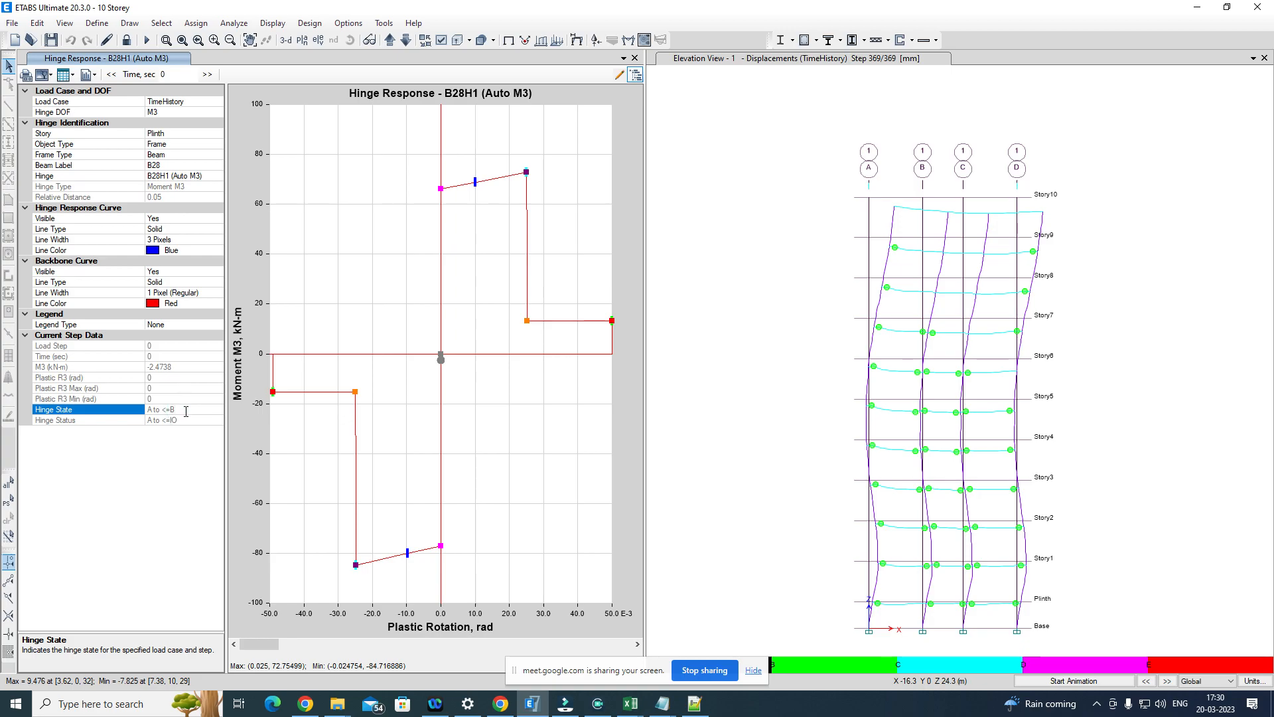
{"action": "left_click", "coordinate": [194, 420]}
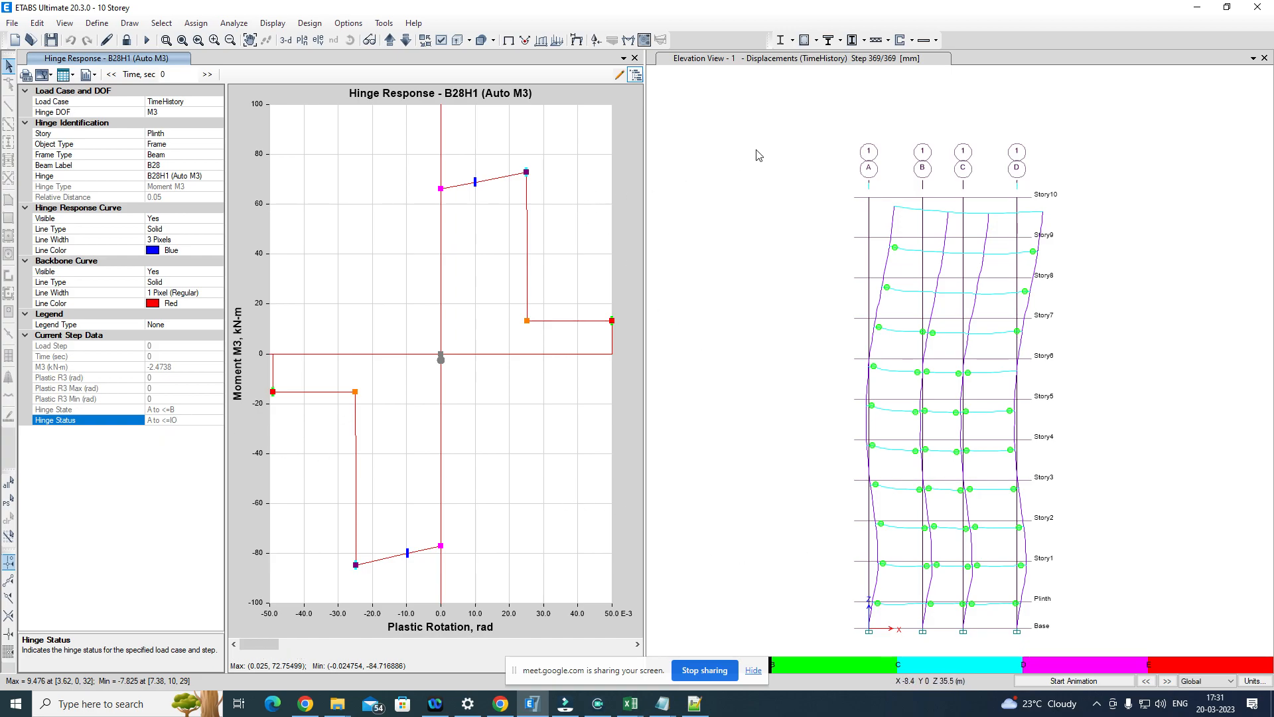
{"action": "left_click", "coordinate": [750, 133]}
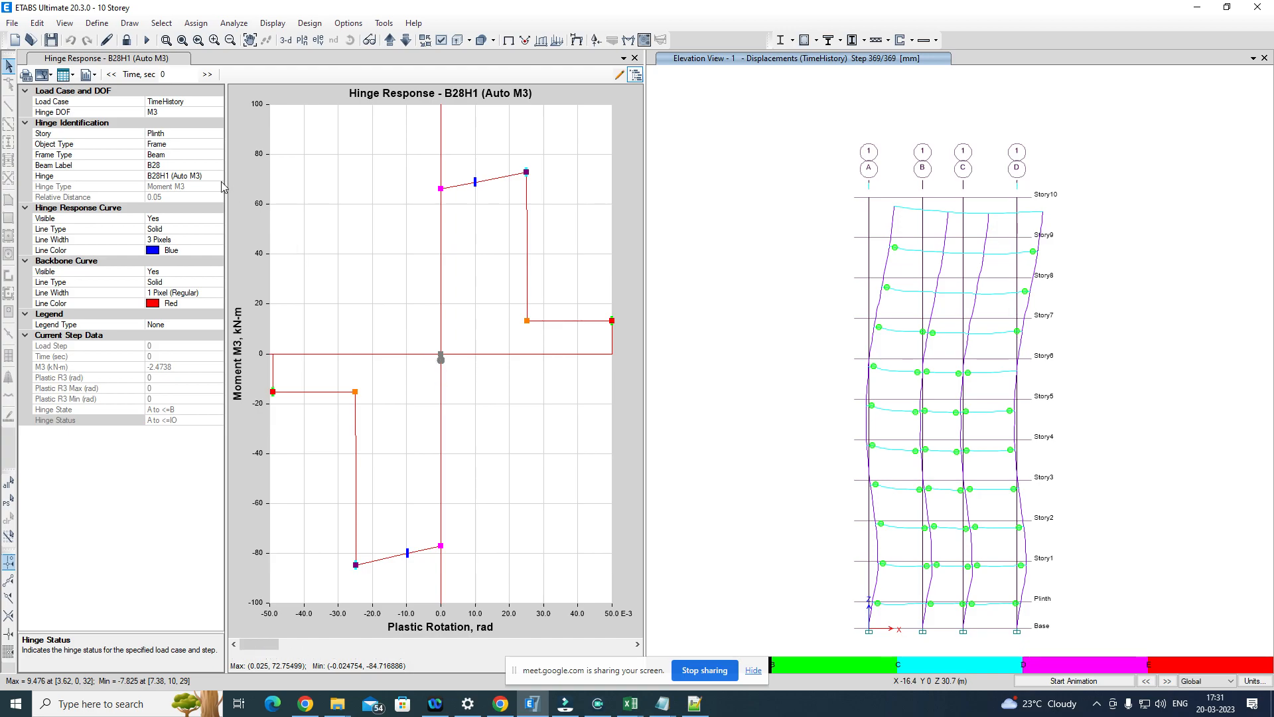
{"action": "left_click", "coordinate": [165, 164]}
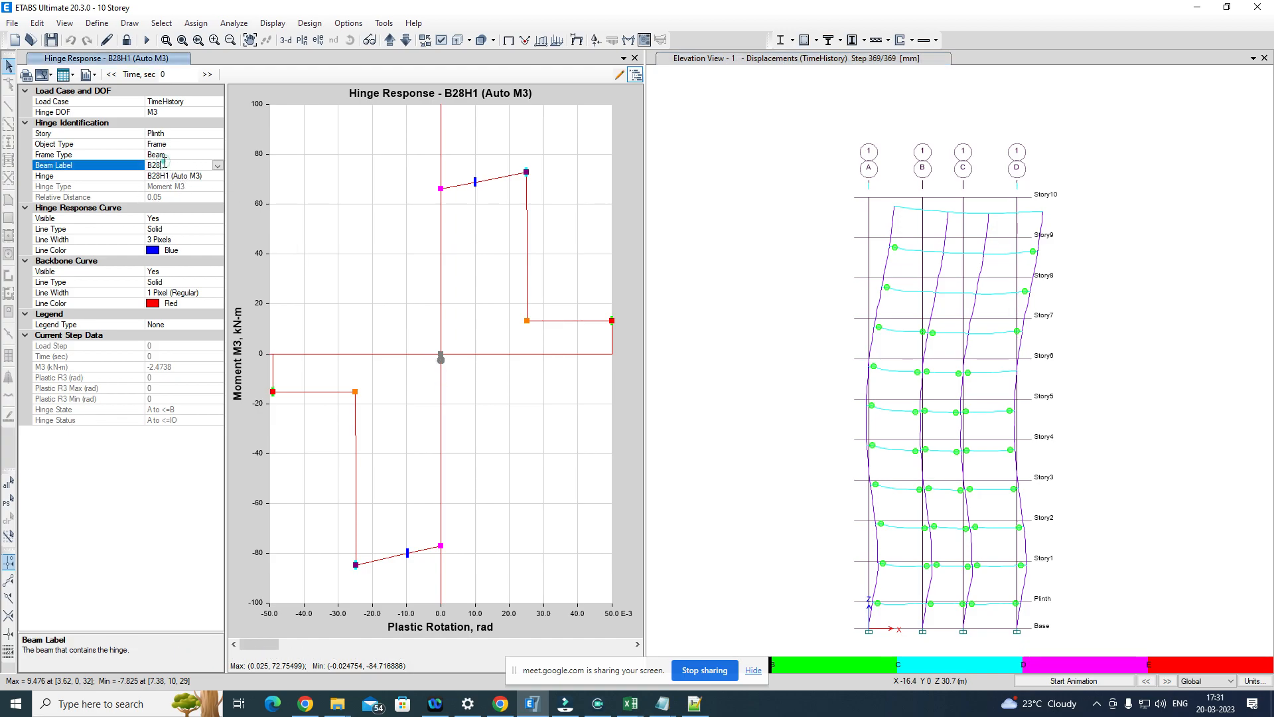
{"action": "left_click", "coordinate": [634, 58]}
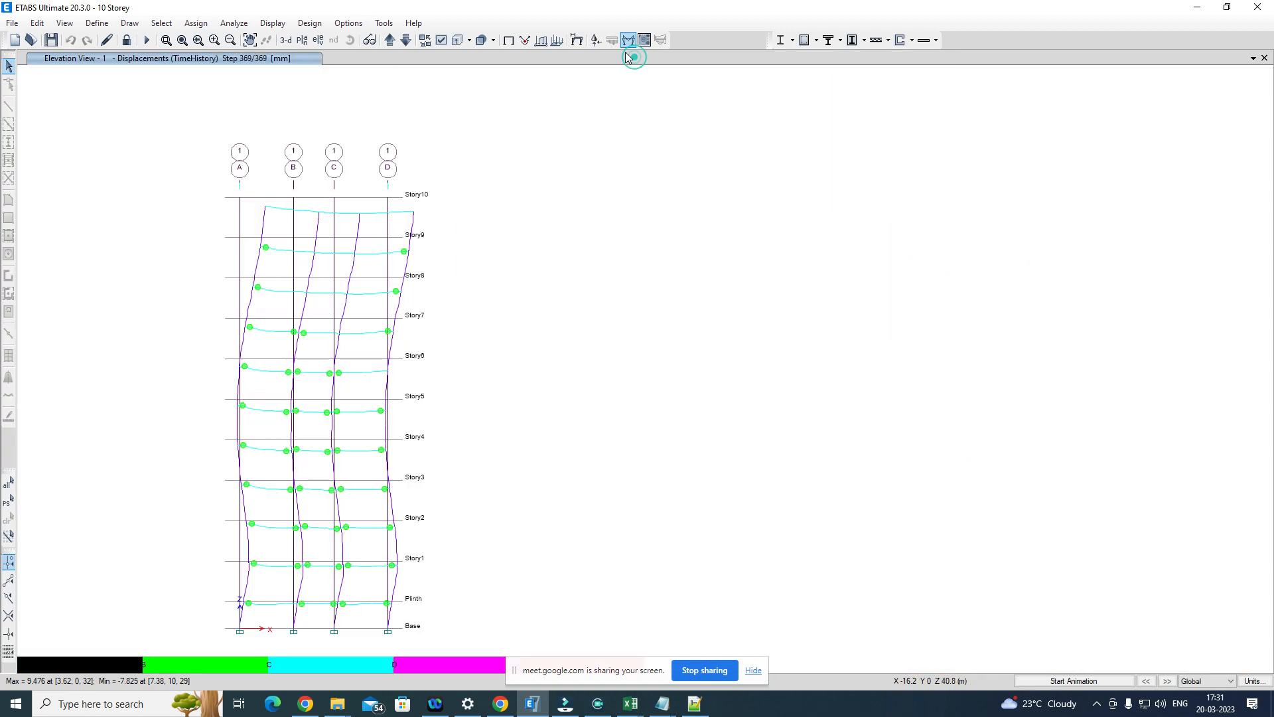
Step: Restore the undeformed shape and check the object information of the Story8 beam between grids A and B
{"action": "right_click", "coordinate": [277, 296]}
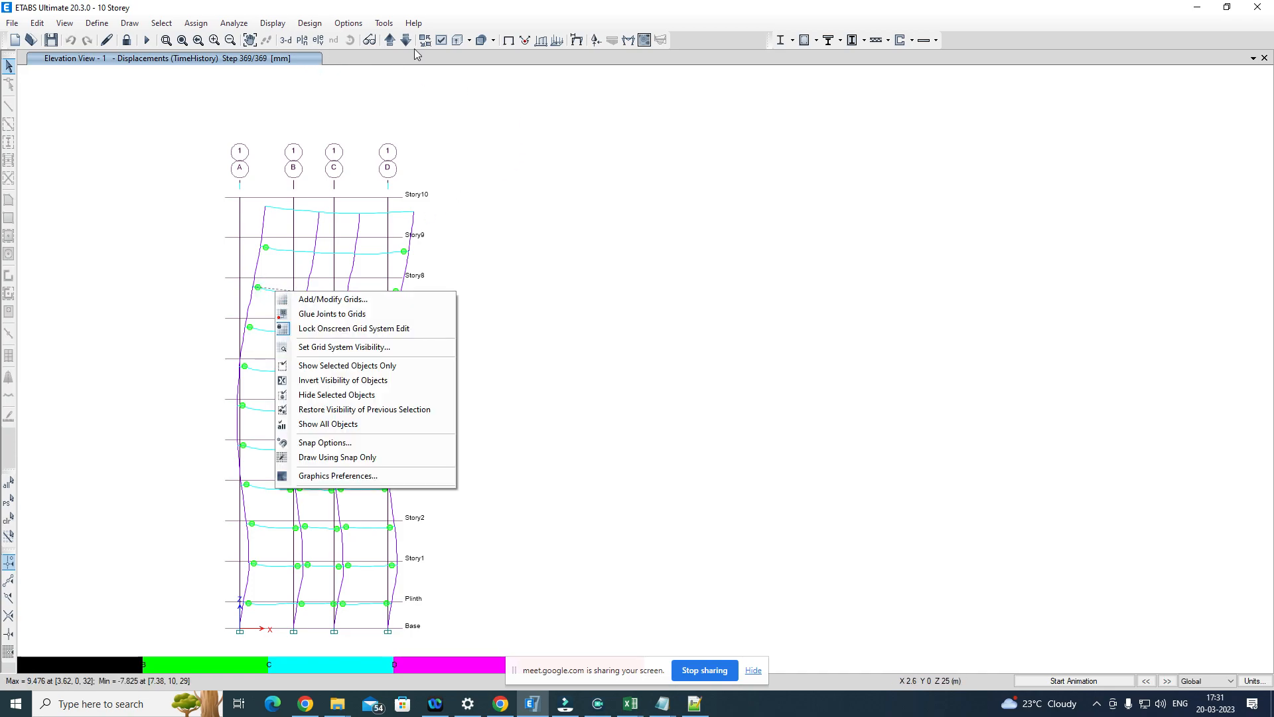
{"action": "left_click", "coordinate": [509, 41]}
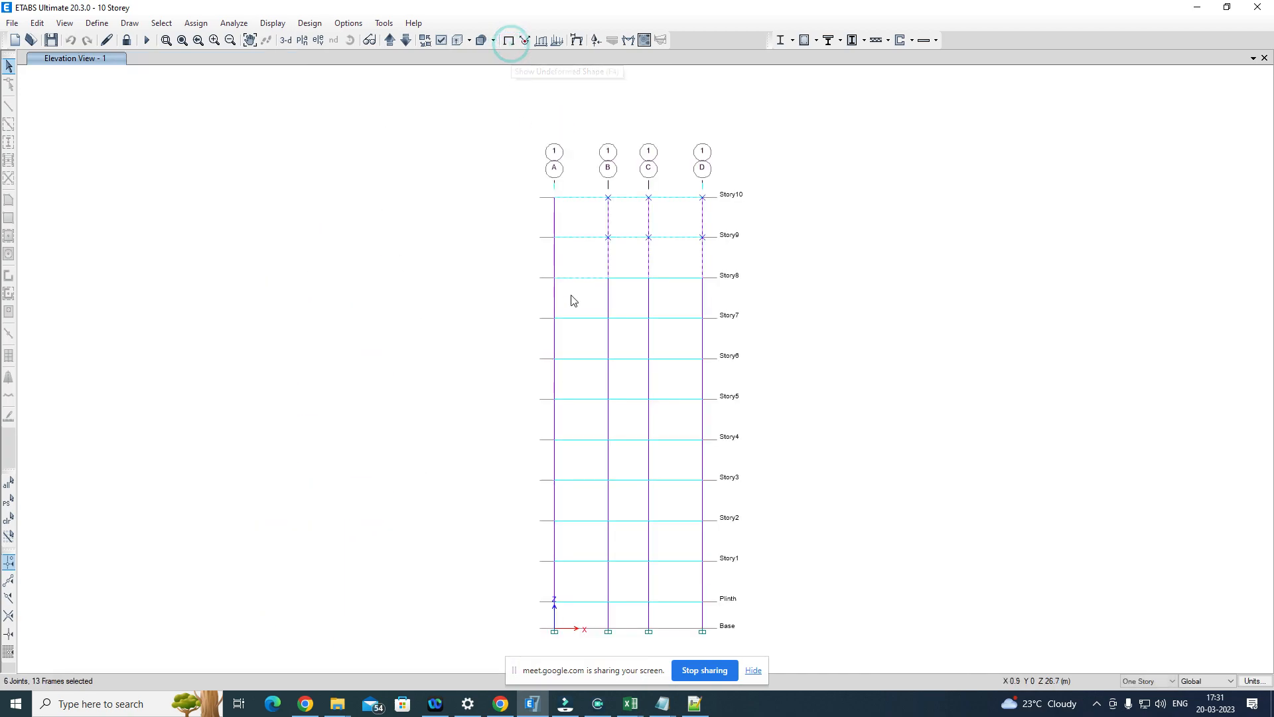
{"action": "right_click", "coordinate": [576, 278]}
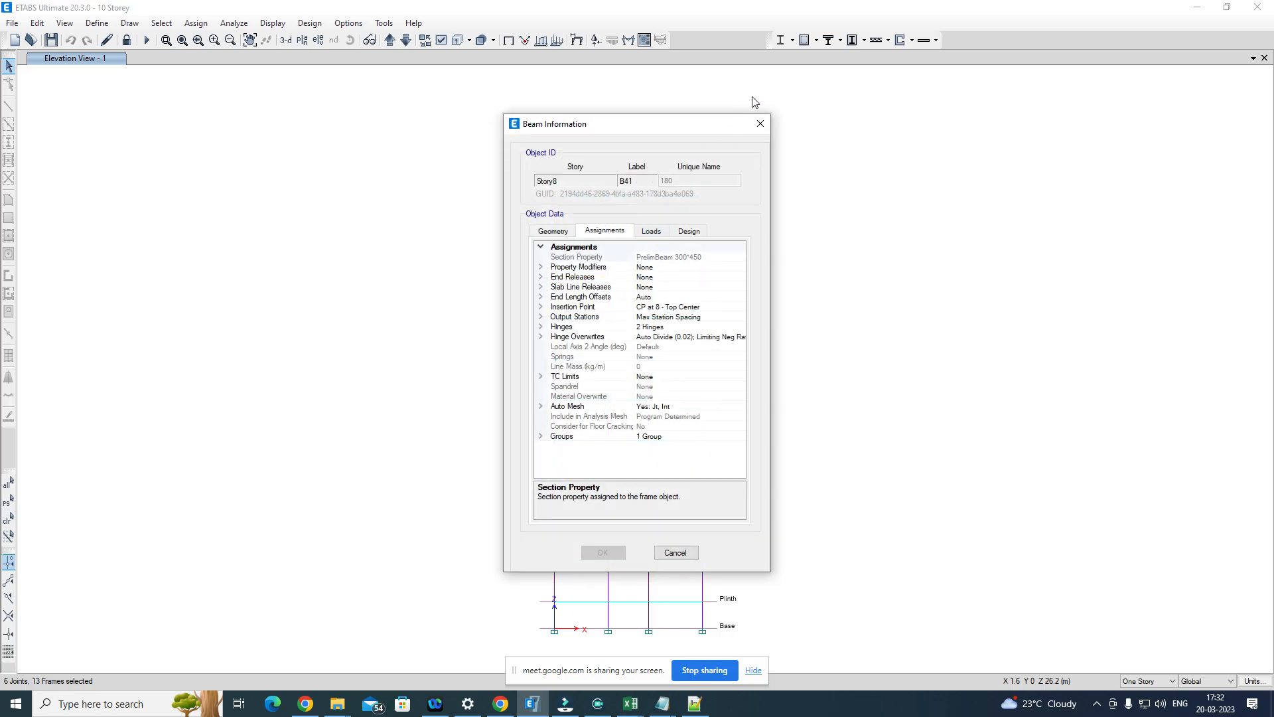
{"action": "left_click", "coordinate": [761, 123]}
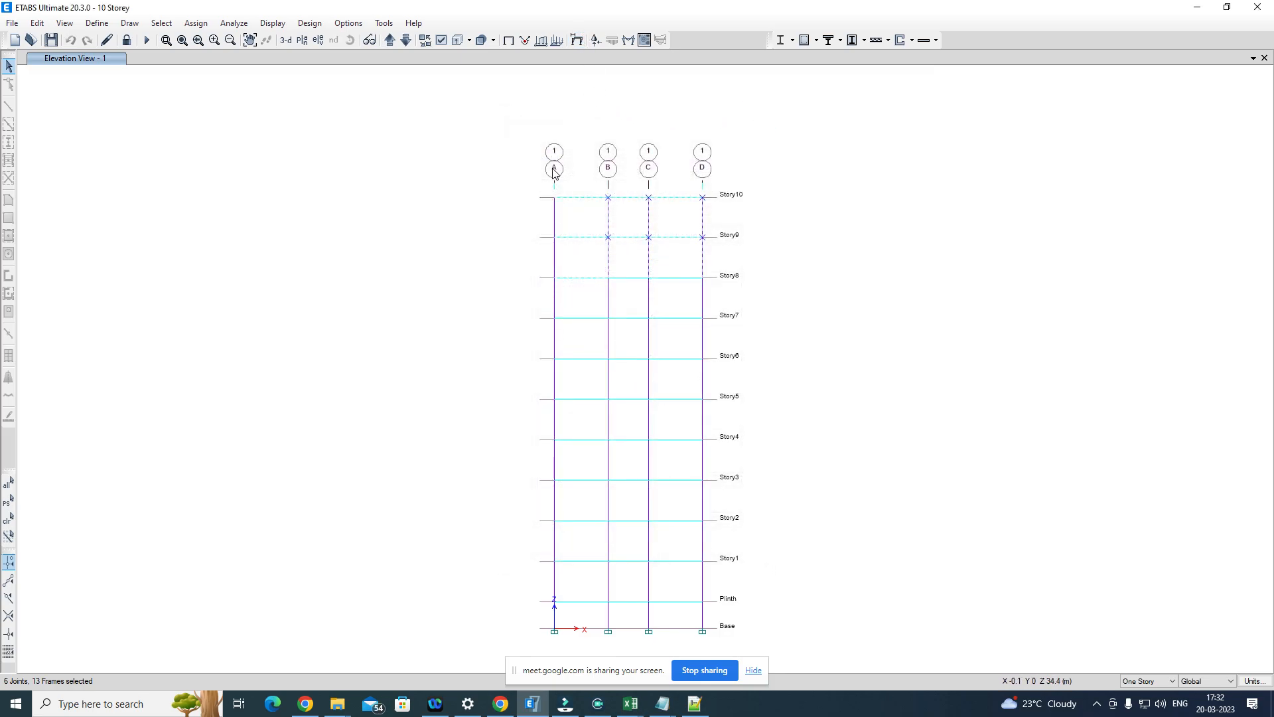
Step: Clear the current selection and check the object information of the Story1 beam between grids A and B
{"action": "left_click", "coordinate": [425, 278]}
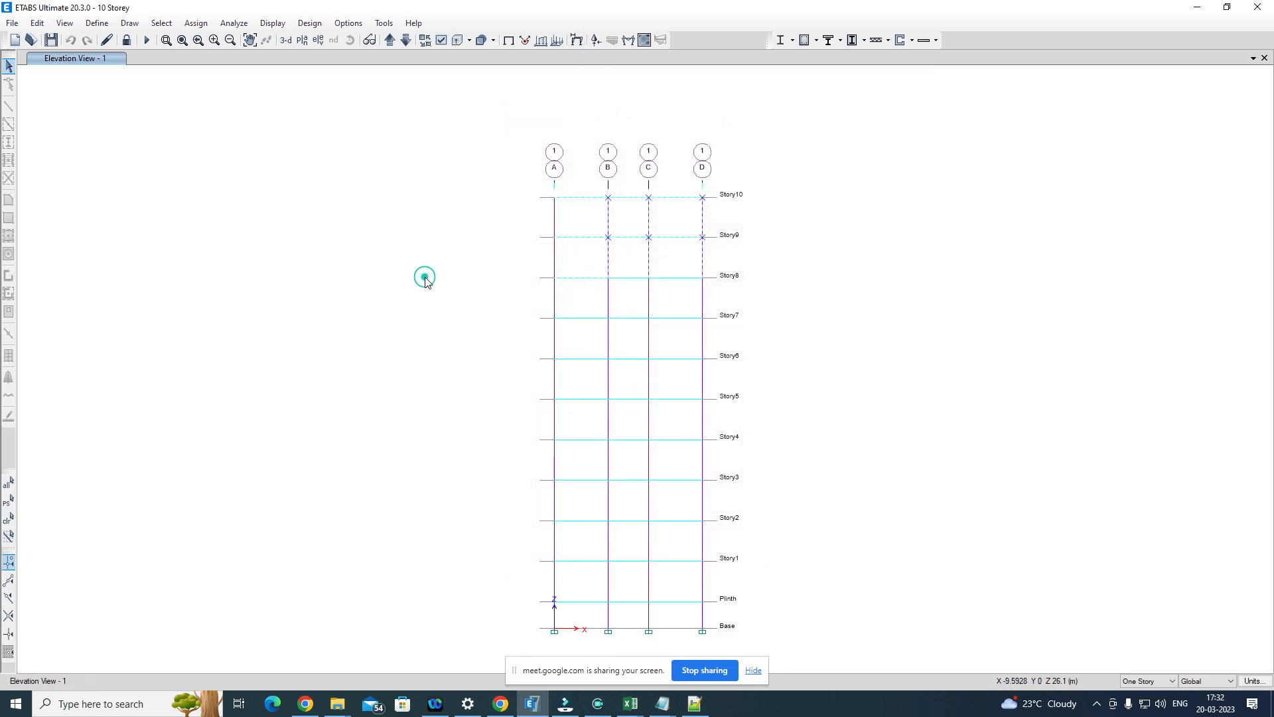
{"action": "left_click", "coordinate": [574, 566]}
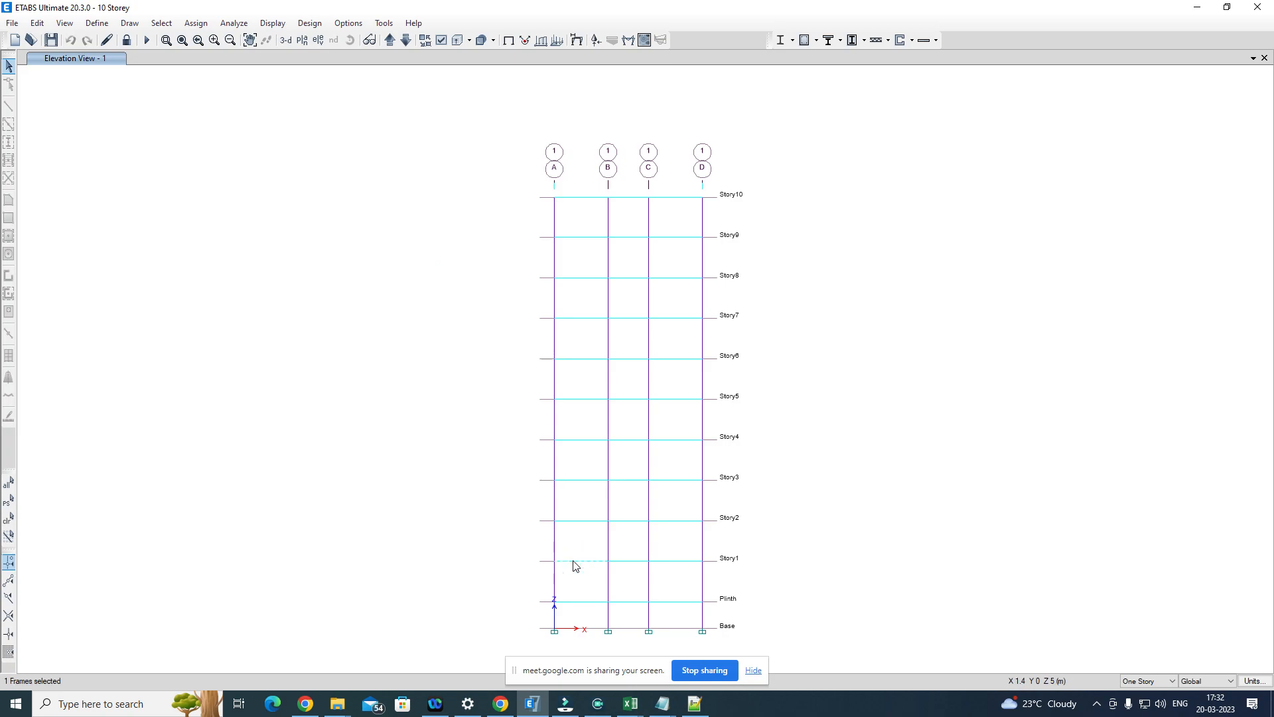
{"action": "right_click", "coordinate": [575, 566]}
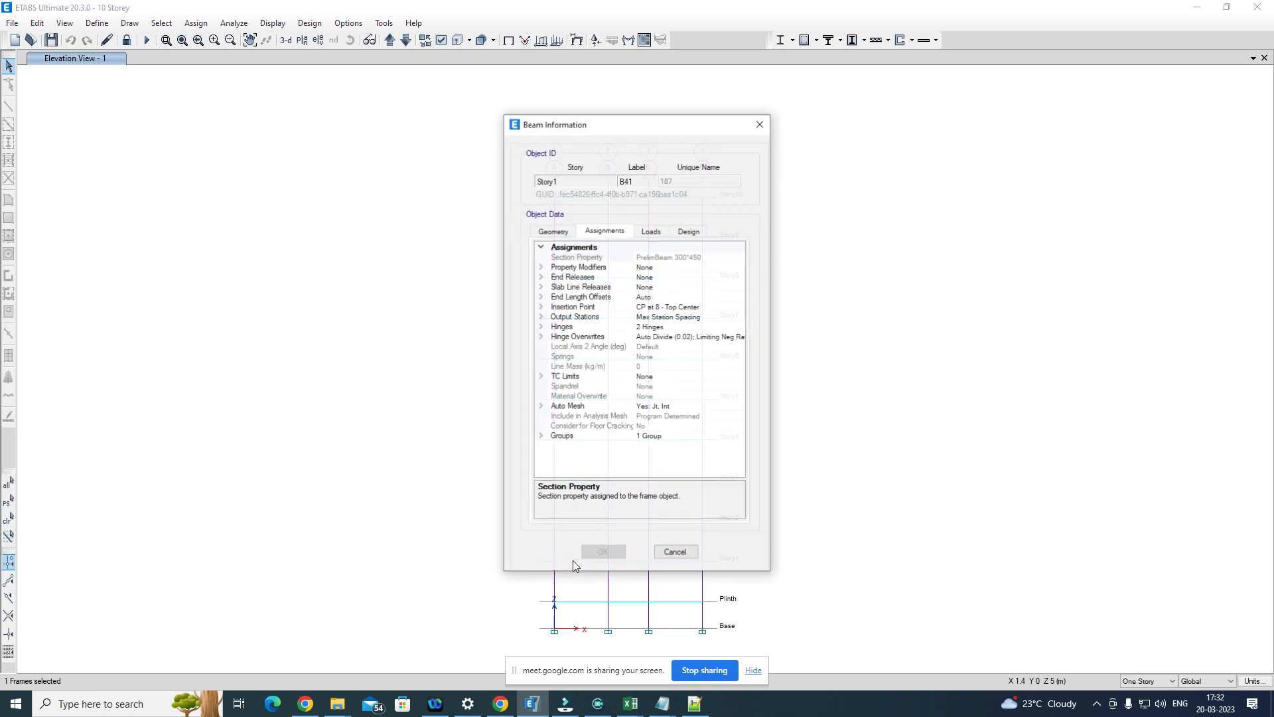
{"action": "left_click", "coordinate": [760, 122]}
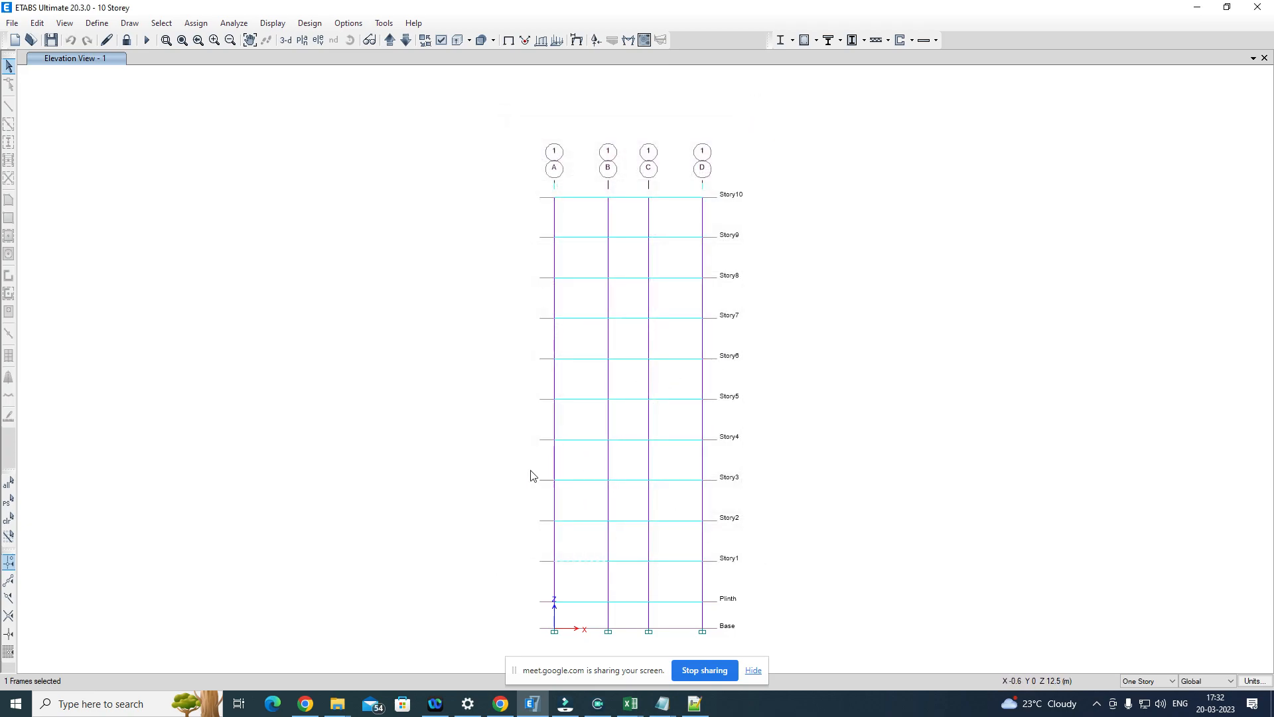
Step: Compare the object information of the Story7 beam between grids A and B with that of the Story1 beam below it
{"action": "left_click", "coordinate": [467, 476]}
{"action": "right_click", "coordinate": [589, 320]}
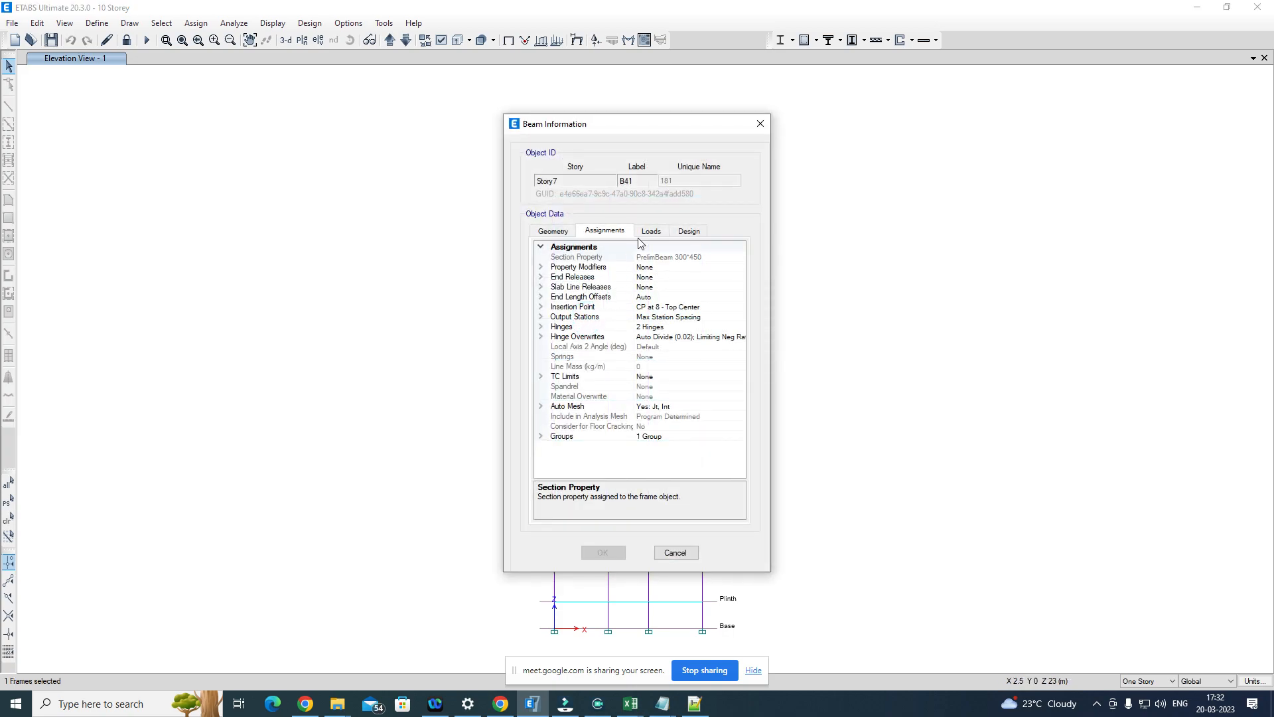
{"action": "left_click", "coordinate": [760, 124]}
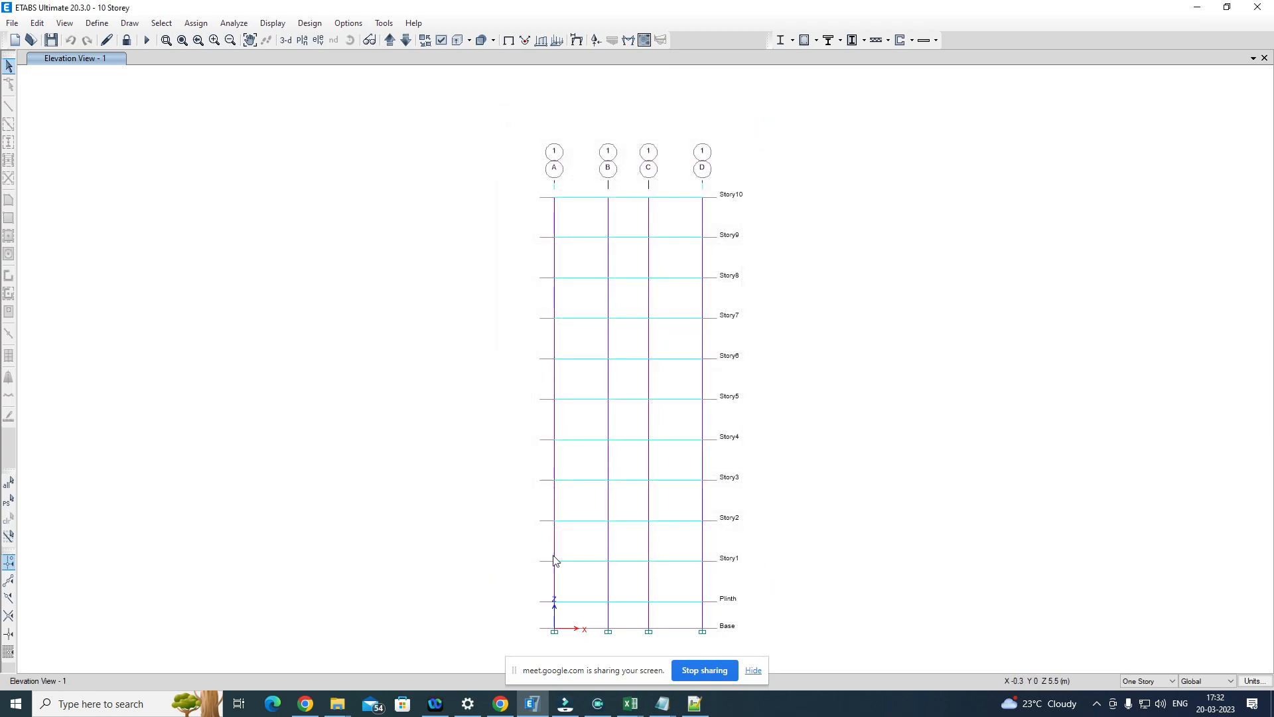
{"action": "left_click", "coordinate": [578, 560]}
{"action": "right_click", "coordinate": [579, 560]}
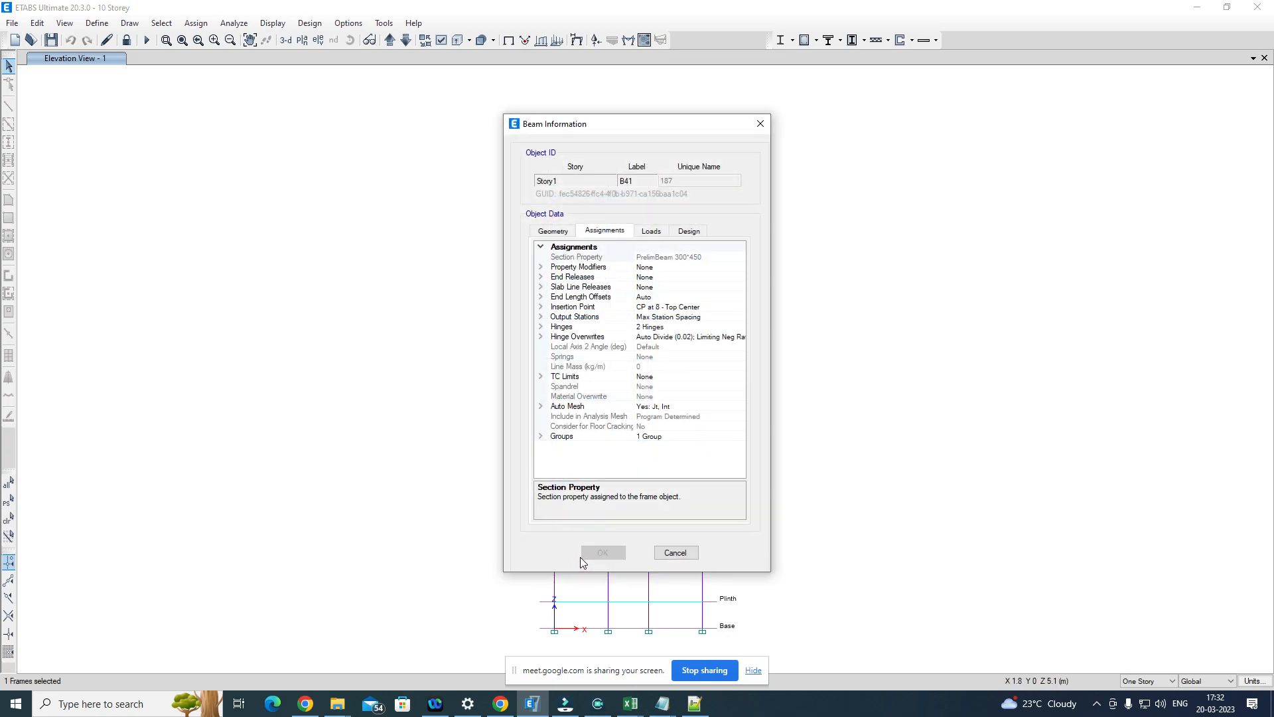
Step: Check the object information of the Story1 beams between grids B and C and between grids C and D
{"action": "left_click", "coordinate": [760, 126]}
{"action": "left_click", "coordinate": [497, 554]}
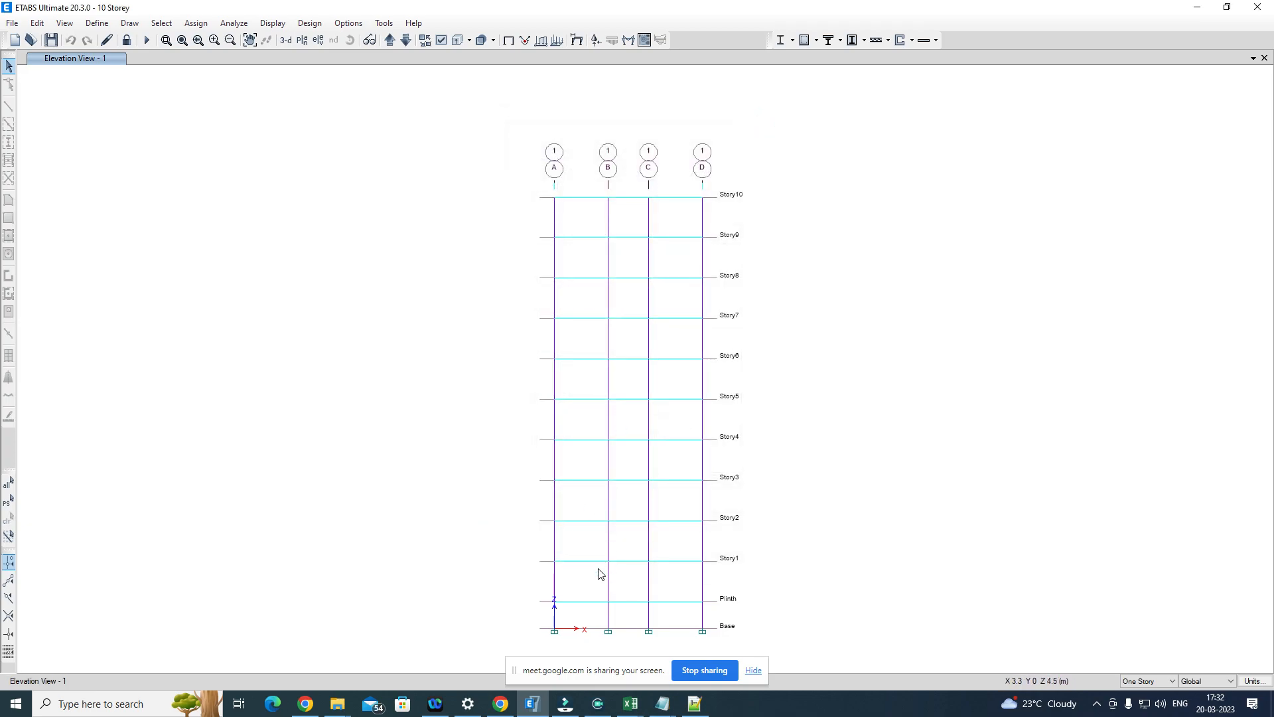
{"action": "right_click", "coordinate": [636, 562]}
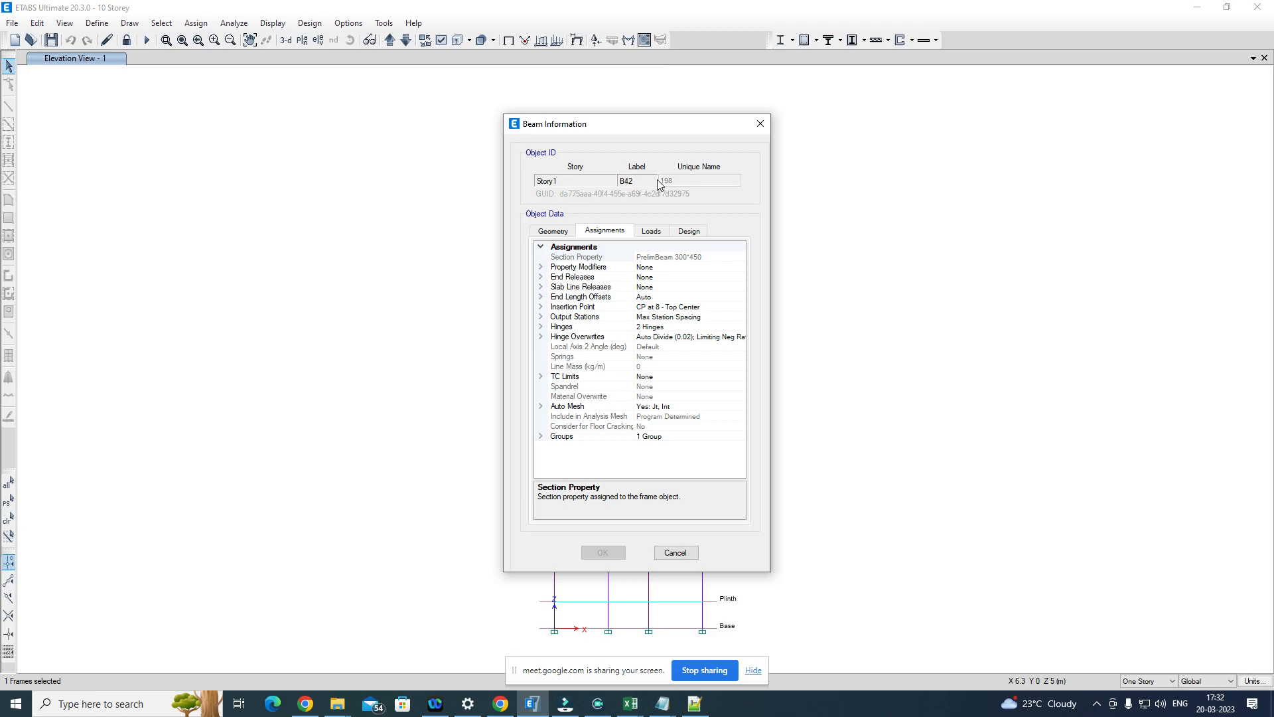
{"action": "left_click", "coordinate": [767, 126]}
{"action": "left_click", "coordinate": [853, 393]}
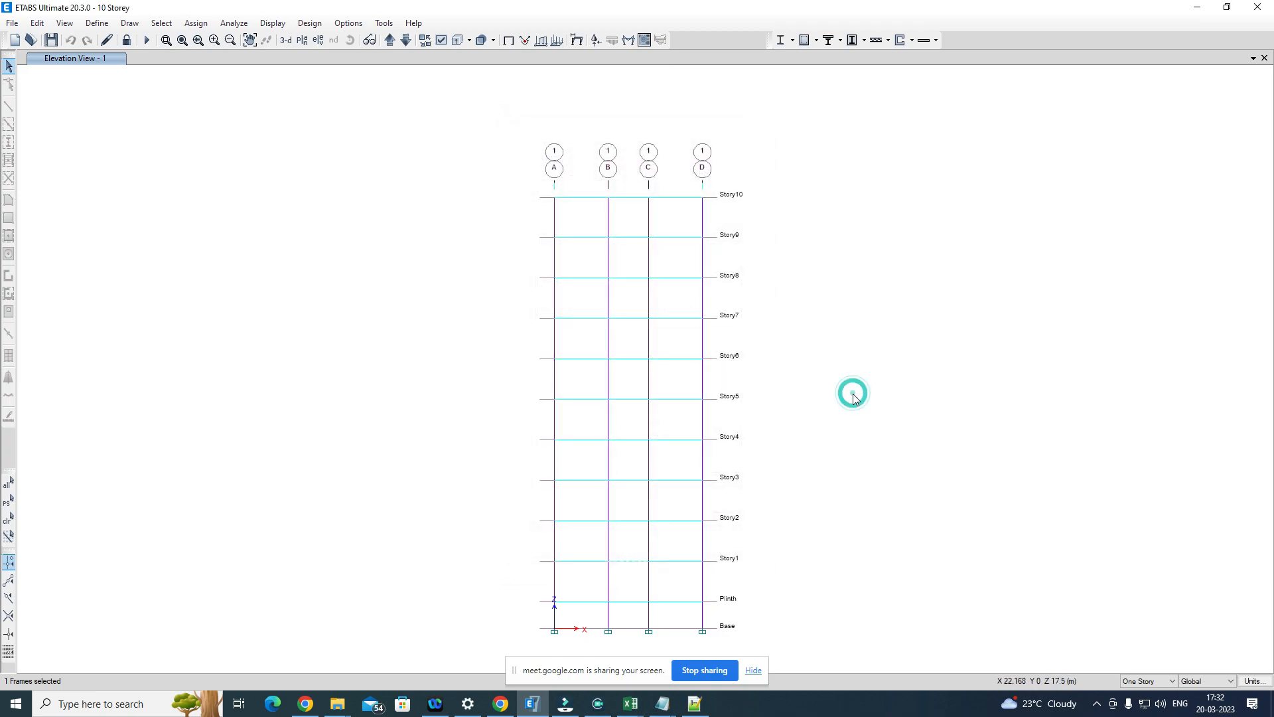
{"action": "right_click", "coordinate": [674, 562]}
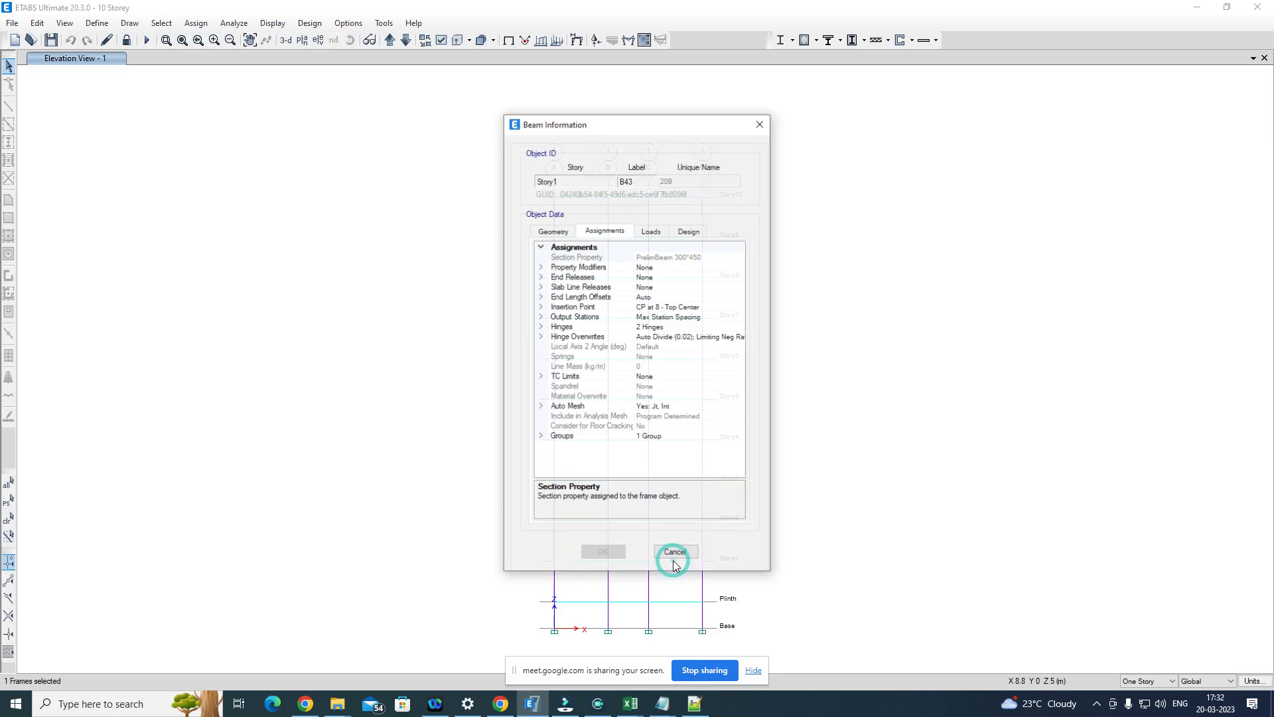
{"action": "left_click", "coordinate": [760, 123]}
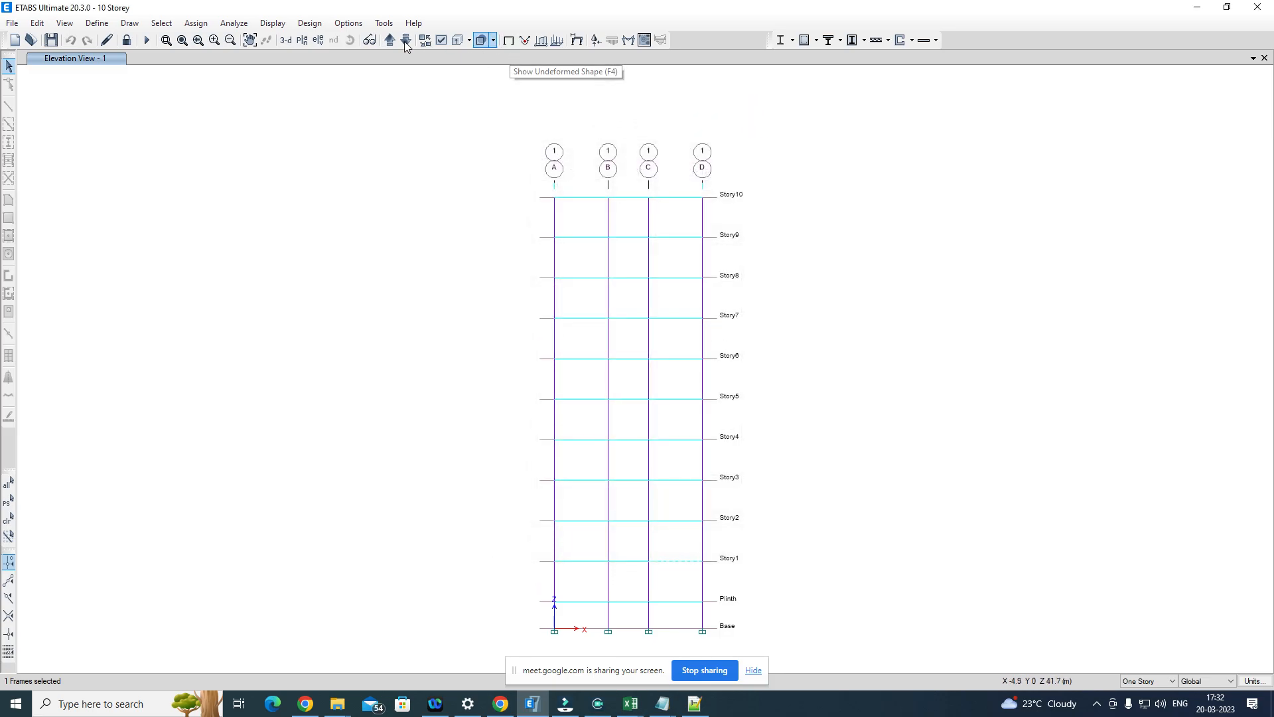
Step: Open the hinge results for the selected Story1 beam and examine which stories can be chosen for the plot
{"action": "left_click", "coordinate": [272, 23]}
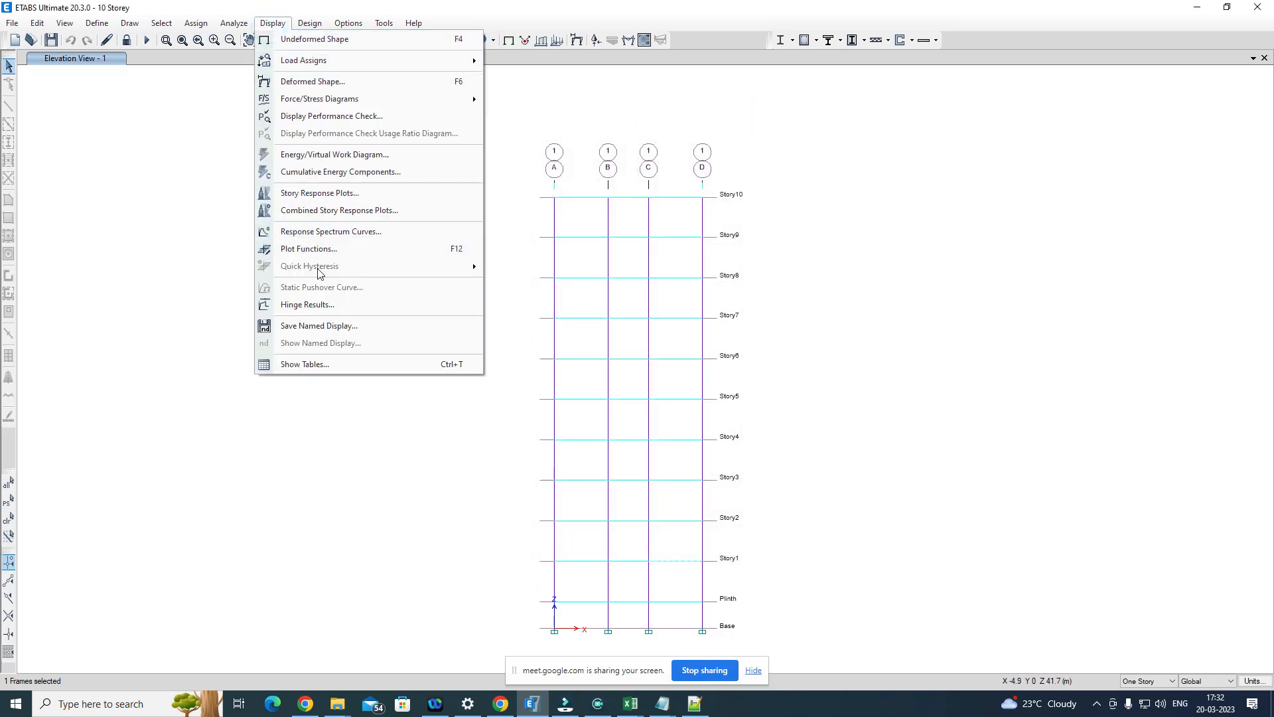
{"action": "left_click", "coordinate": [320, 304]}
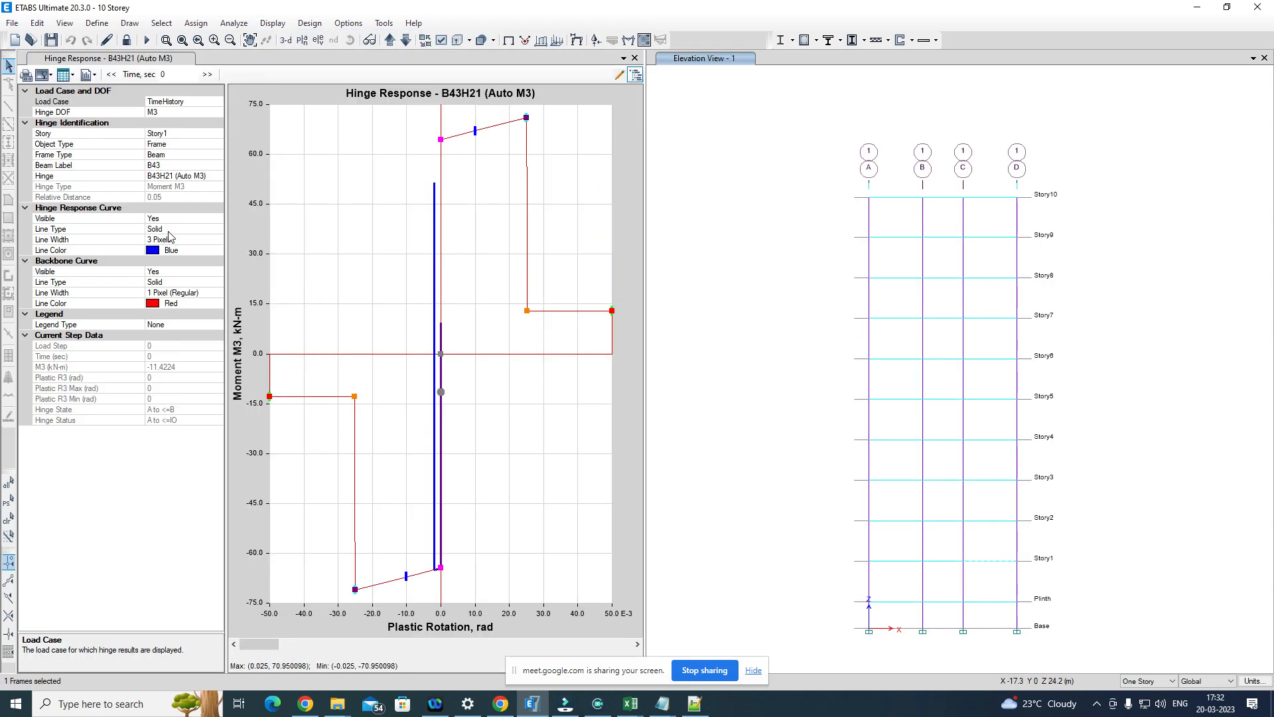
{"action": "left_click", "coordinate": [177, 166]}
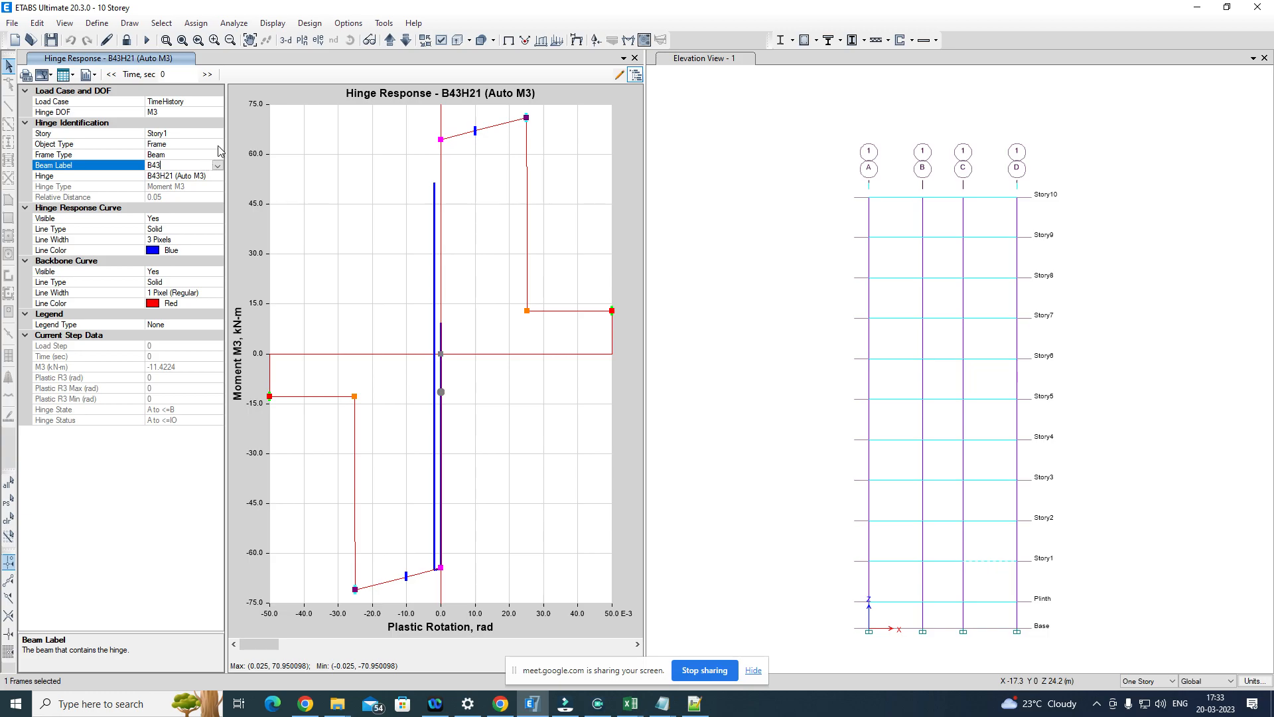
{"action": "left_click", "coordinate": [166, 134]}
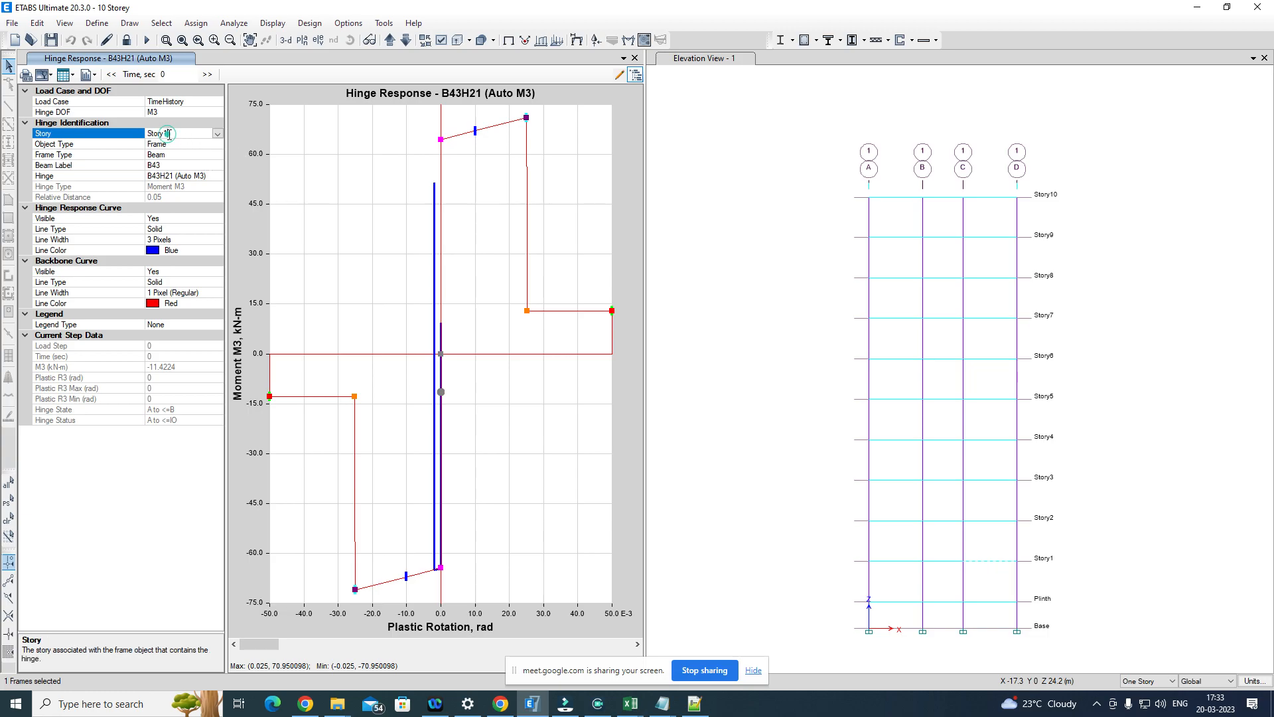
{"action": "left_click", "coordinate": [217, 133]}
{"action": "left_click", "coordinate": [219, 134]}
{"action": "left_click", "coordinate": [202, 164]}
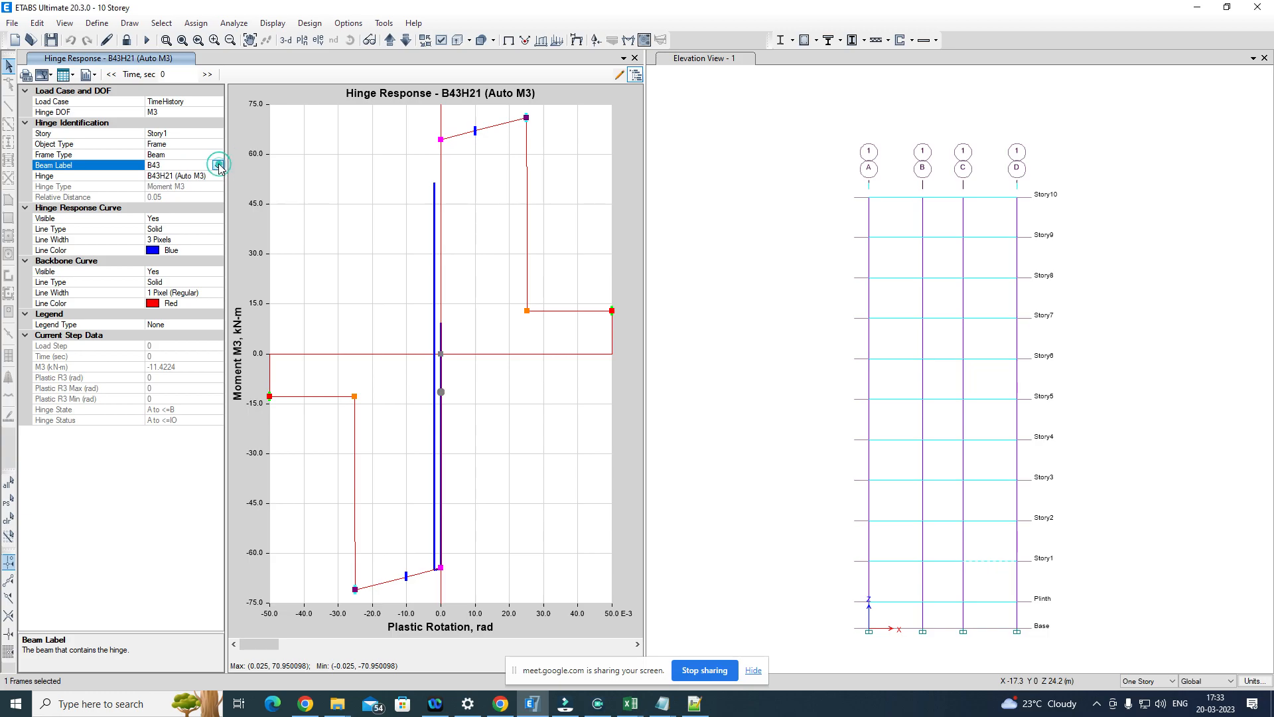
{"action": "left_click", "coordinate": [217, 133]}
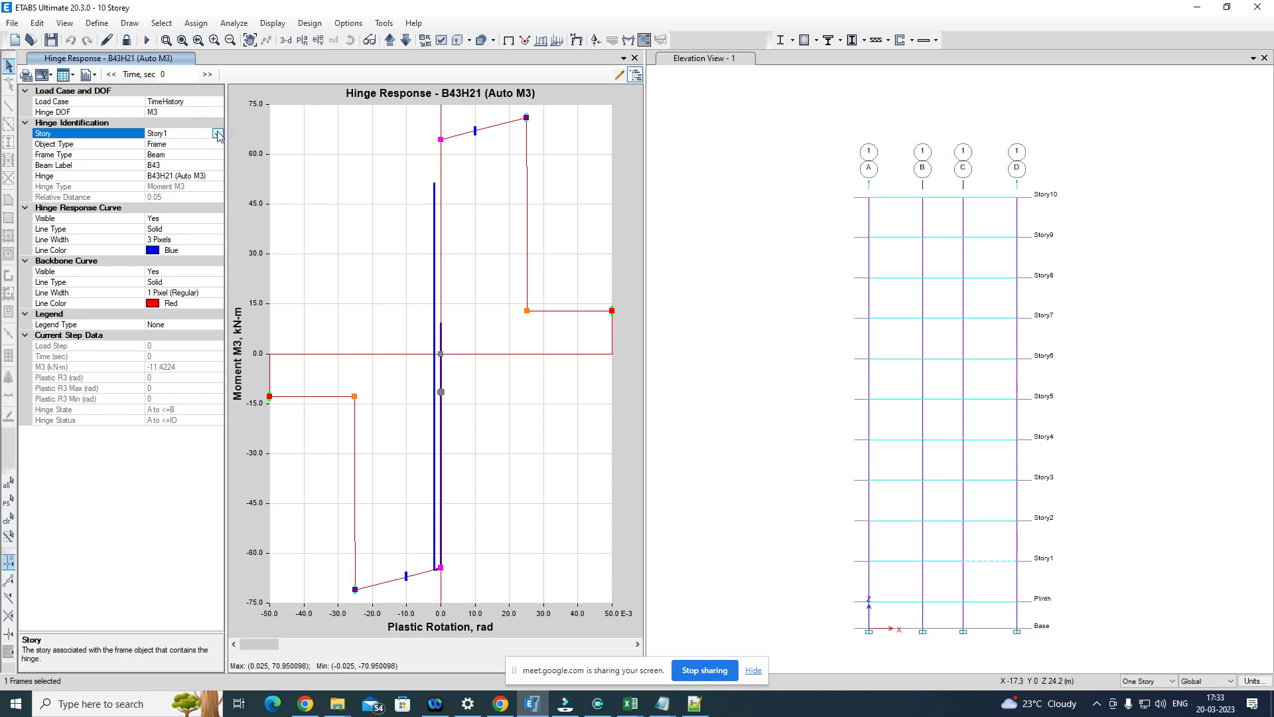
{"action": "left_click", "coordinate": [218, 133]}
{"action": "left_click", "coordinate": [218, 134]}
{"action": "left_click", "coordinate": [218, 135]}
{"action": "left_click", "coordinate": [219, 135]}
{"action": "left_click", "coordinate": [219, 135]}
{"action": "left_click", "coordinate": [219, 134]}
{"action": "left_click", "coordinate": [219, 135]}
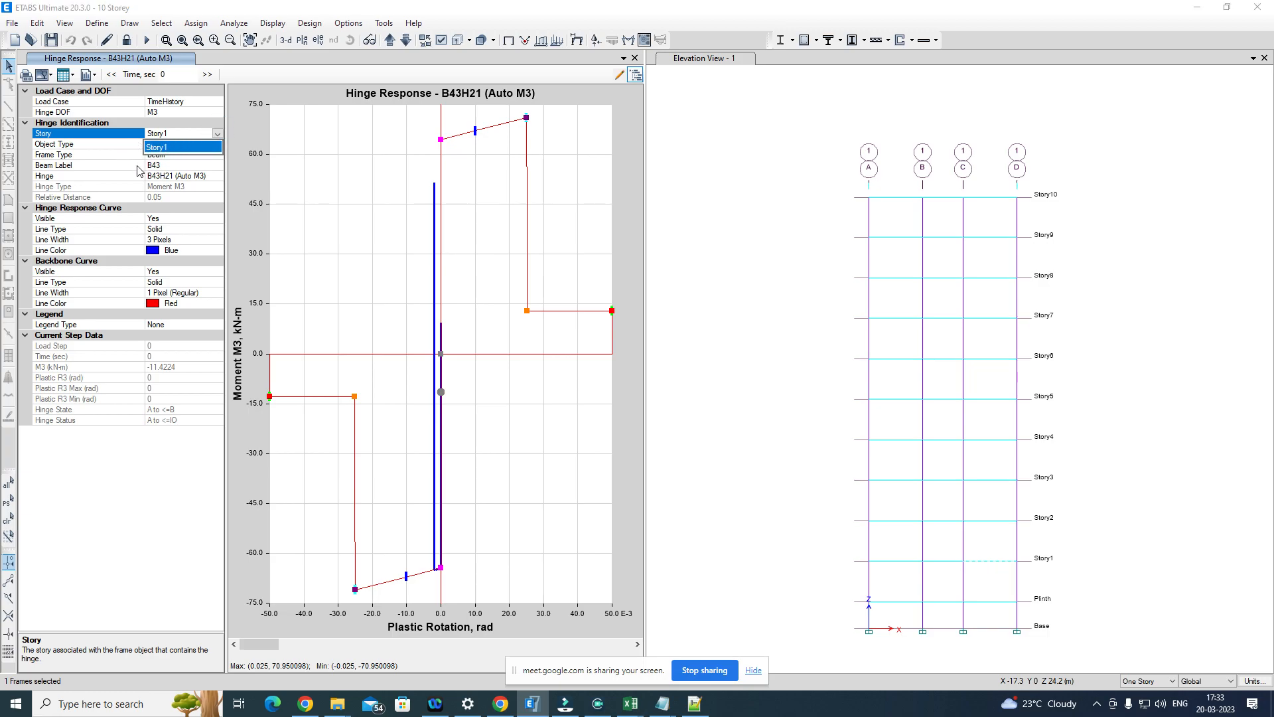
Step: Examine the object type and frame type choices offered for the hinge response plot
{"action": "left_click", "coordinate": [183, 170]}
{"action": "left_click", "coordinate": [184, 156]}
{"action": "left_click", "coordinate": [218, 146]}
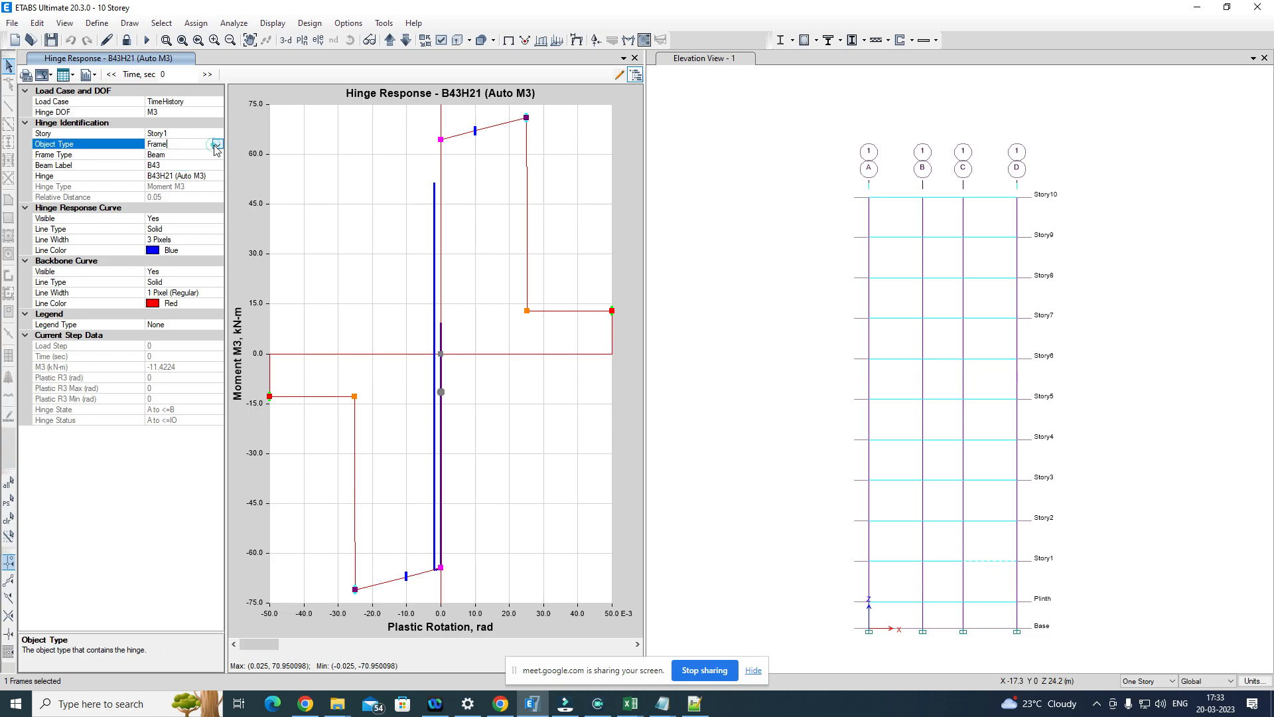
{"action": "left_click", "coordinate": [218, 155]}
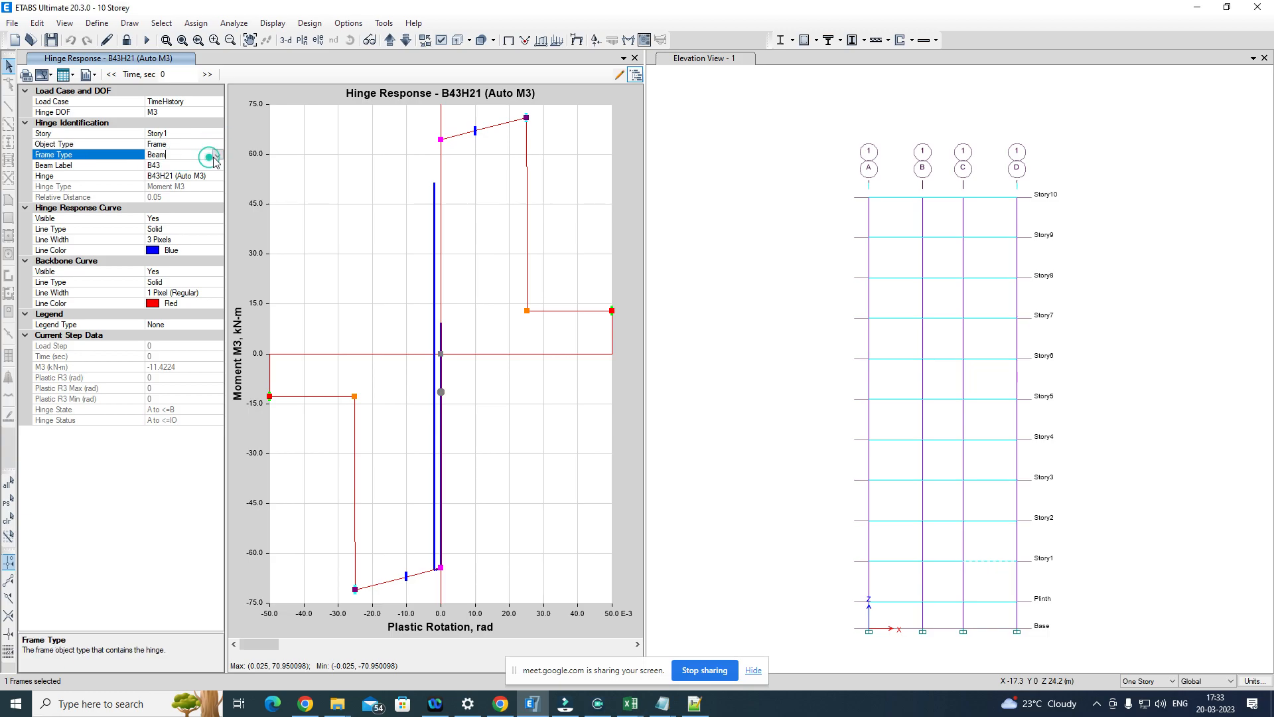
{"action": "left_click", "coordinate": [217, 156]}
{"action": "left_click", "coordinate": [216, 156]}
{"action": "left_click", "coordinate": [217, 155]}
{"action": "left_click", "coordinate": [217, 155]}
Step: Close the hinge response plot and display the TimeHistory deformed shape at 3.69 s with hinge dots for B, C, D and E points
{"action": "left_click", "coordinate": [636, 58]}
{"action": "left_click", "coordinate": [577, 39]}
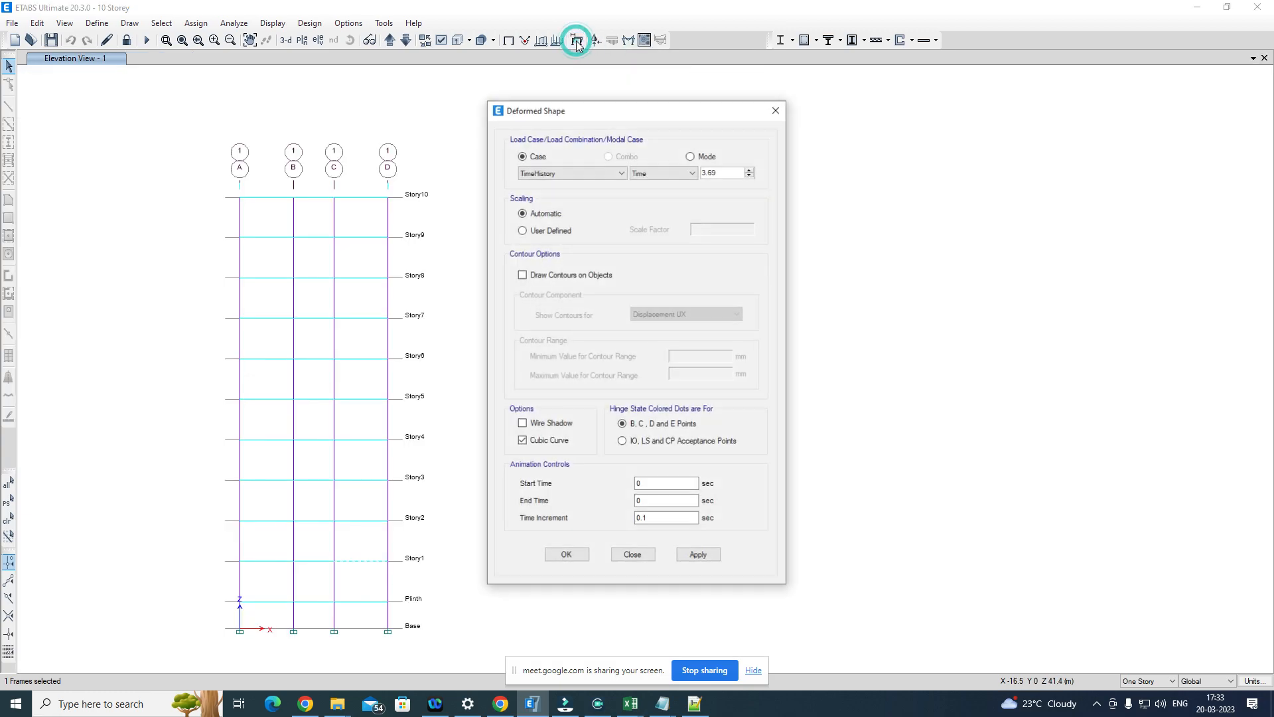
{"action": "left_click", "coordinate": [696, 555]}
{"action": "left_click", "coordinate": [566, 556]}
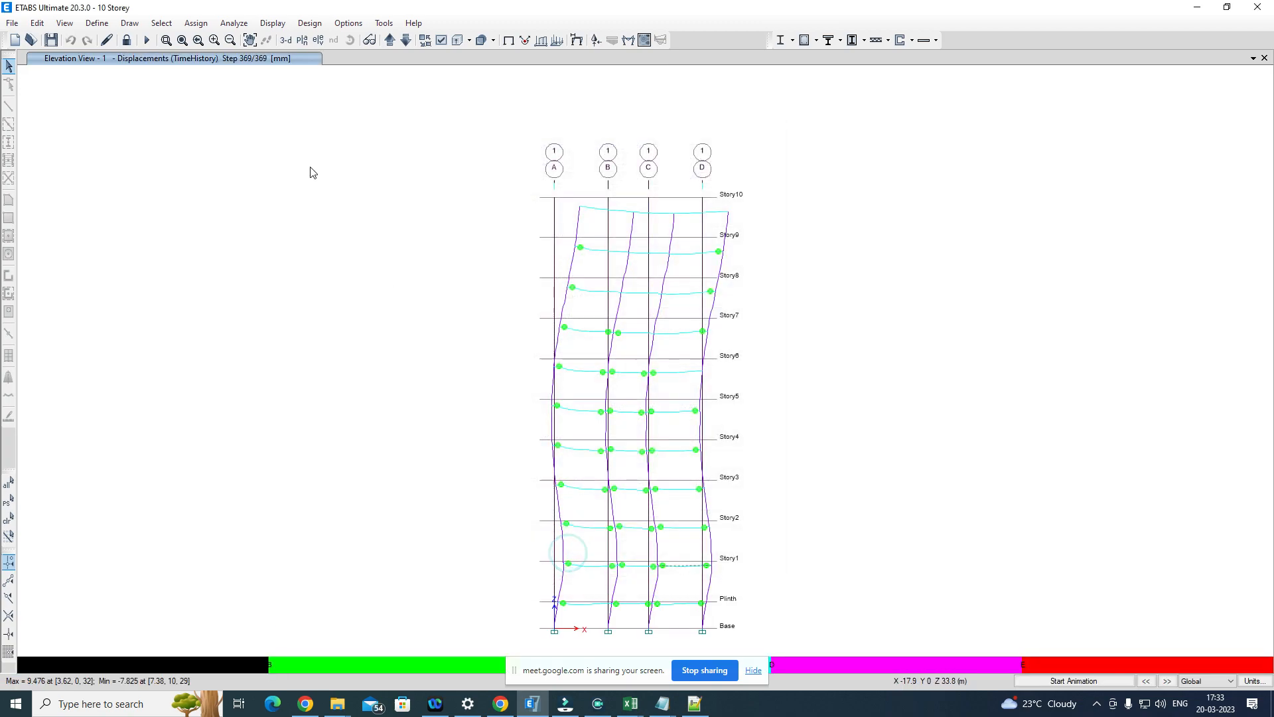
Step: Open the hinge results alongside the deformed shape and check the available story choices
{"action": "left_click", "coordinate": [274, 25]}
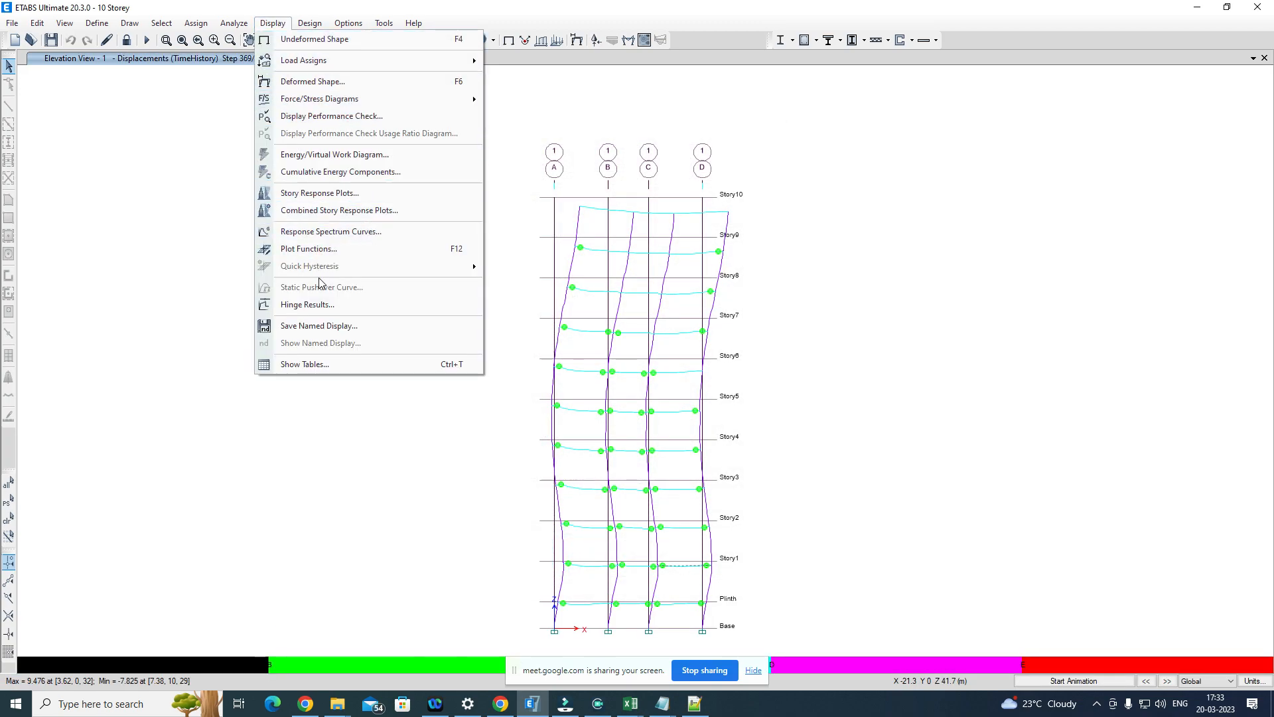
{"action": "left_click", "coordinate": [318, 308]}
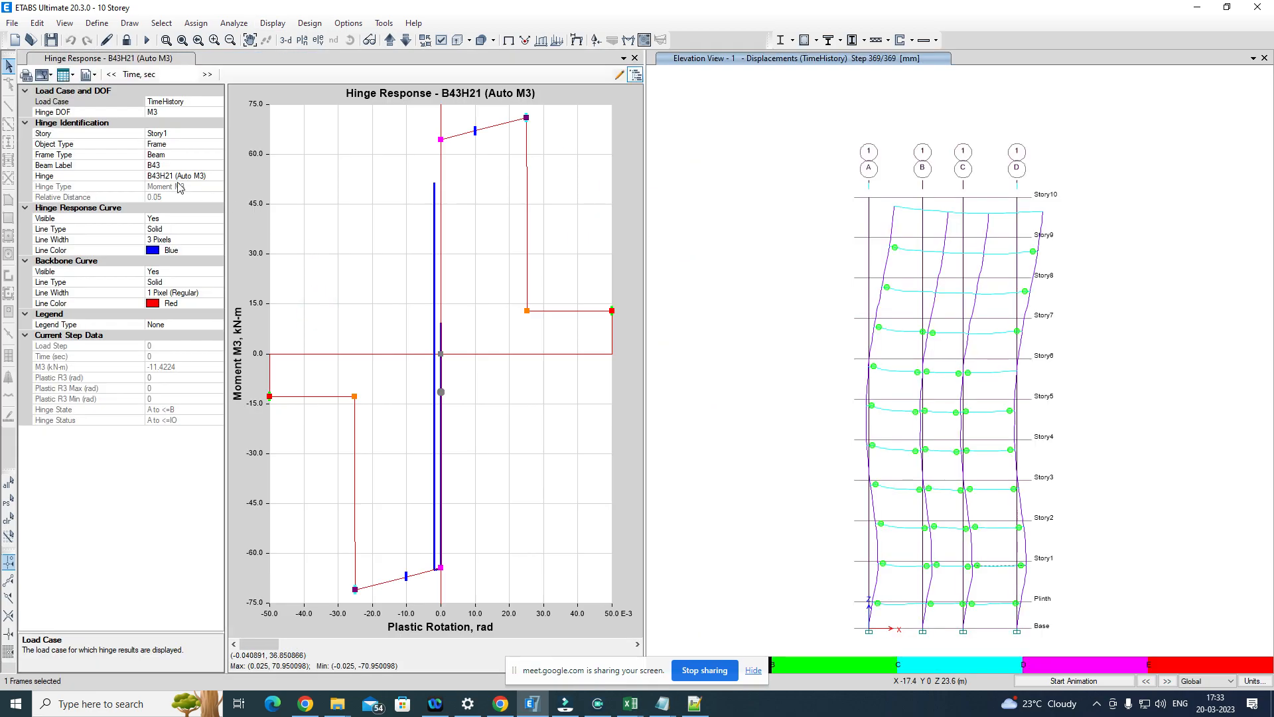
{"action": "left_click", "coordinate": [191, 132]}
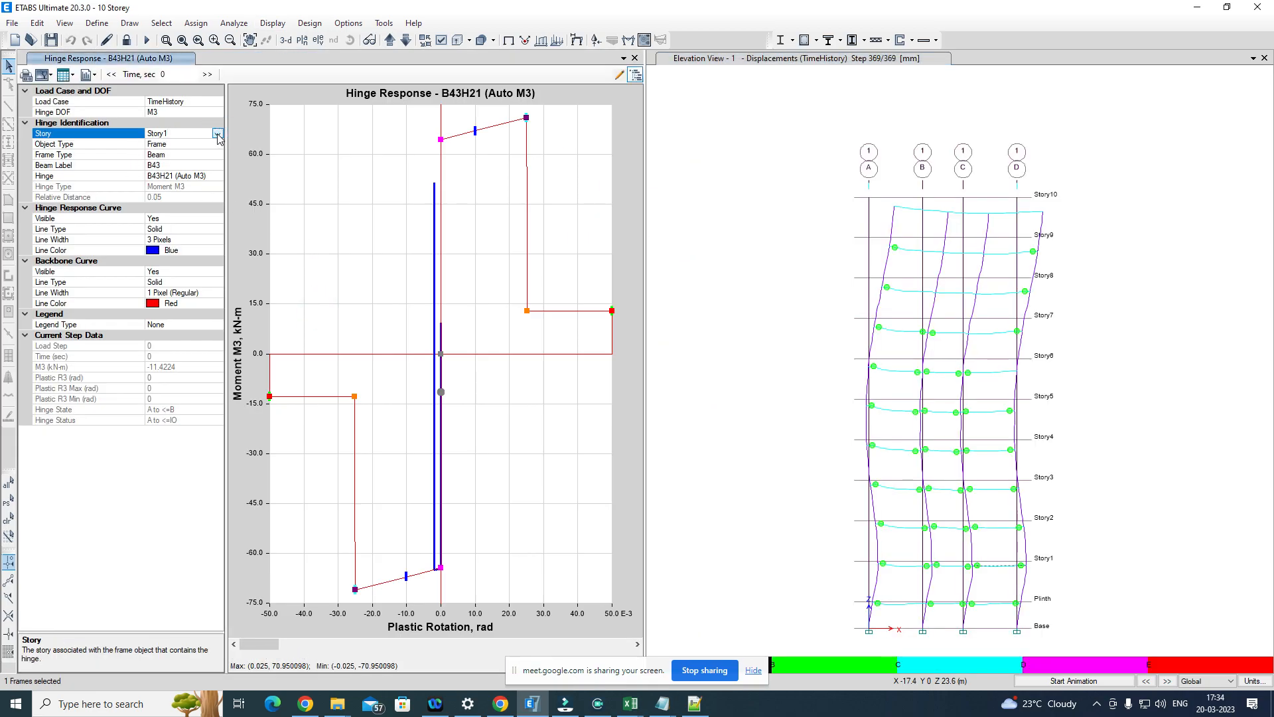
{"action": "left_click", "coordinate": [217, 138]}
{"action": "left_click", "coordinate": [217, 137]}
{"action": "left_click", "coordinate": [218, 138]}
{"action": "left_click", "coordinate": [217, 137]}
Step: Check which frame types can be chosen for the hinge response plot alongside the deformed shape
{"action": "left_click", "coordinate": [217, 155]}
{"action": "left_click", "coordinate": [217, 155]}
{"action": "left_click", "coordinate": [218, 155]}
{"action": "left_click", "coordinate": [218, 155]}
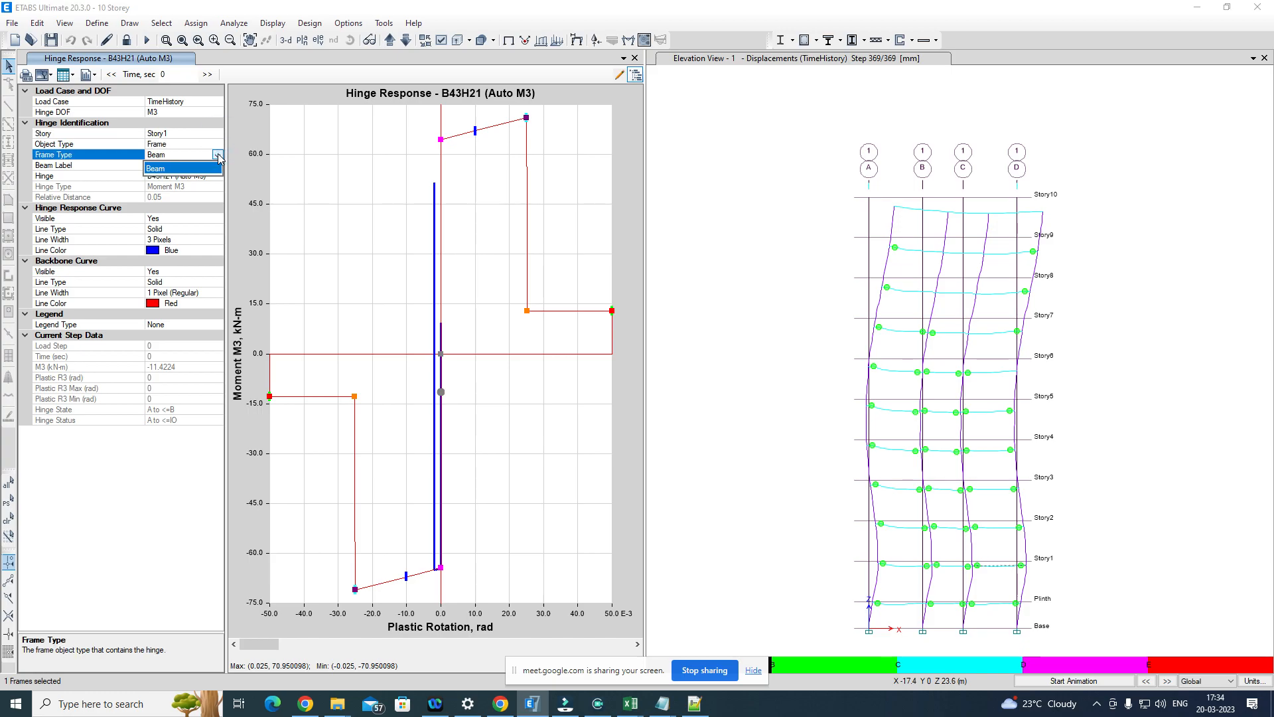
{"action": "left_click", "coordinate": [218, 155]}
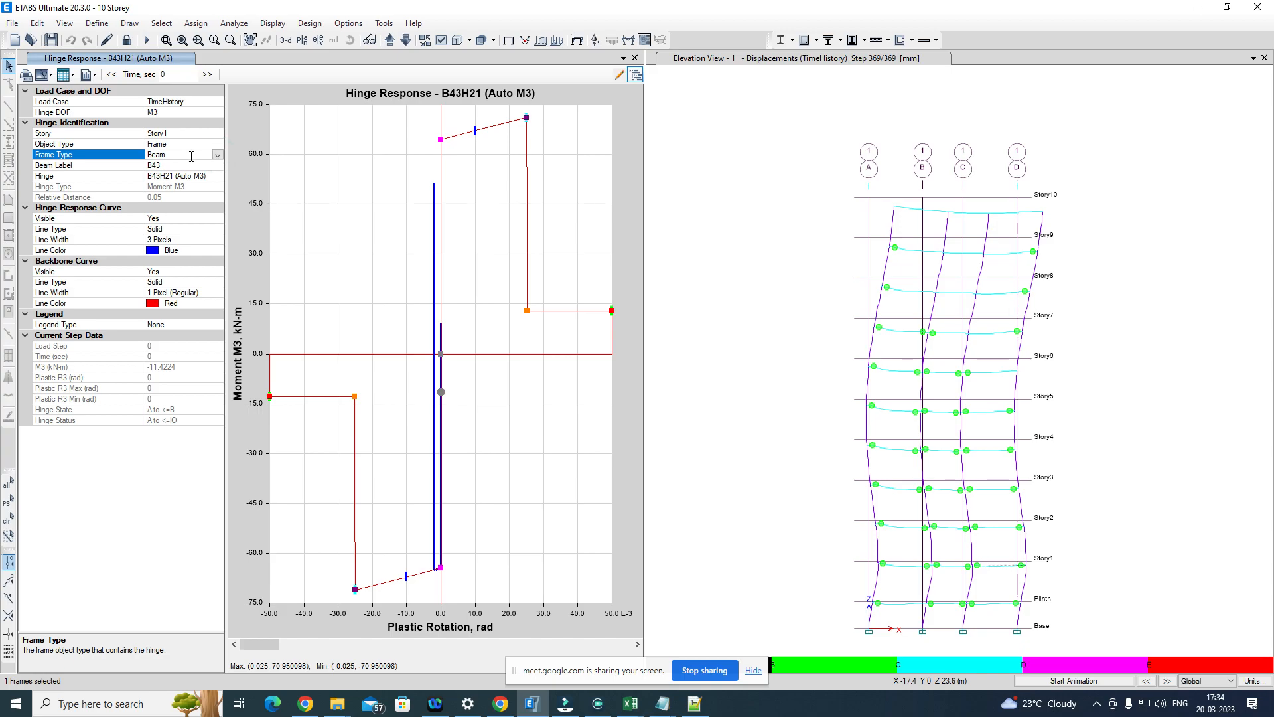
{"action": "left_click", "coordinate": [218, 154]}
{"action": "left_click", "coordinate": [217, 154]}
{"action": "left_click", "coordinate": [217, 154]}
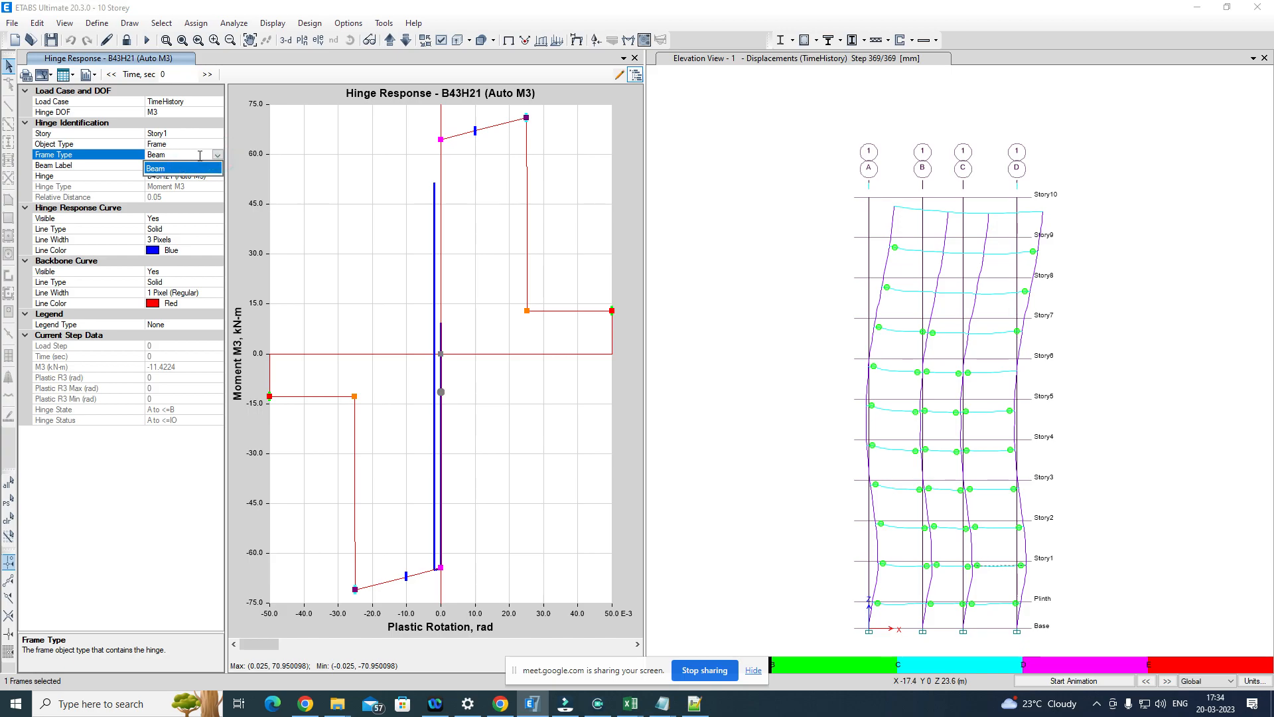
{"action": "left_click", "coordinate": [220, 159]}
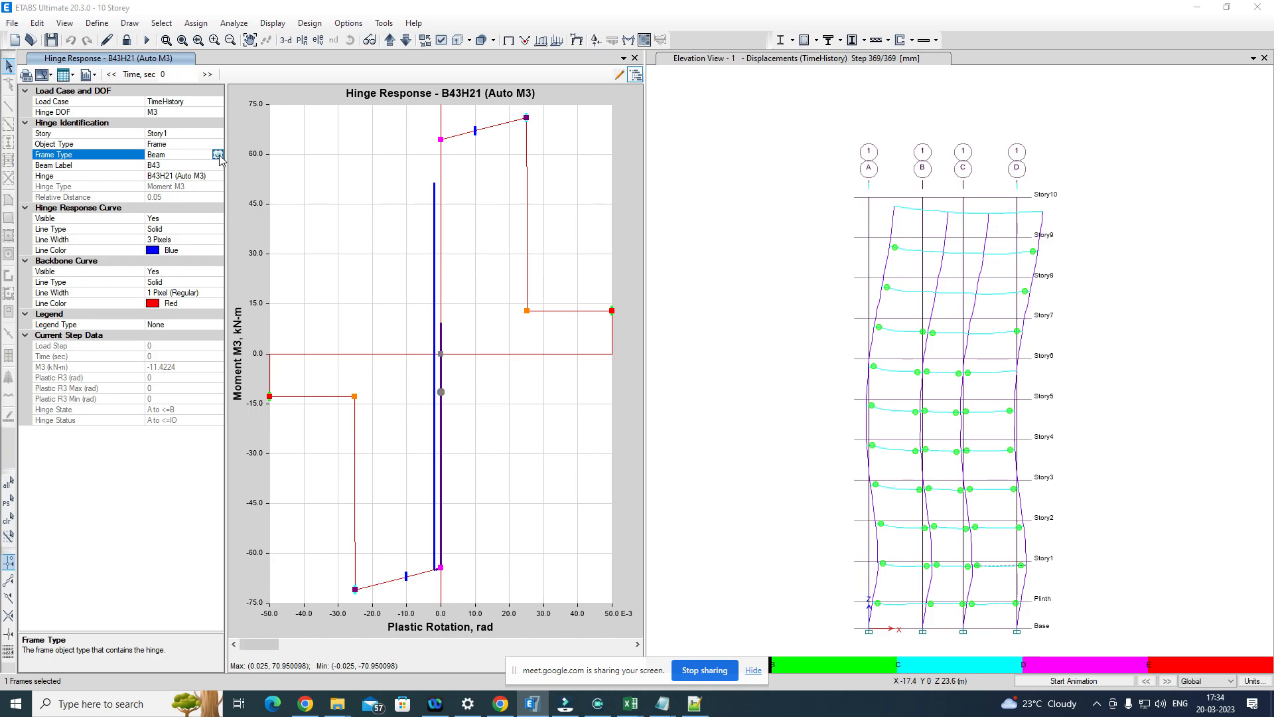
{"action": "left_click", "coordinate": [219, 155]}
Step: Recheck the story choices and look through the beam labels available for the hinge response plot
{"action": "left_click", "coordinate": [219, 133]}
{"action": "left_click", "coordinate": [219, 134]}
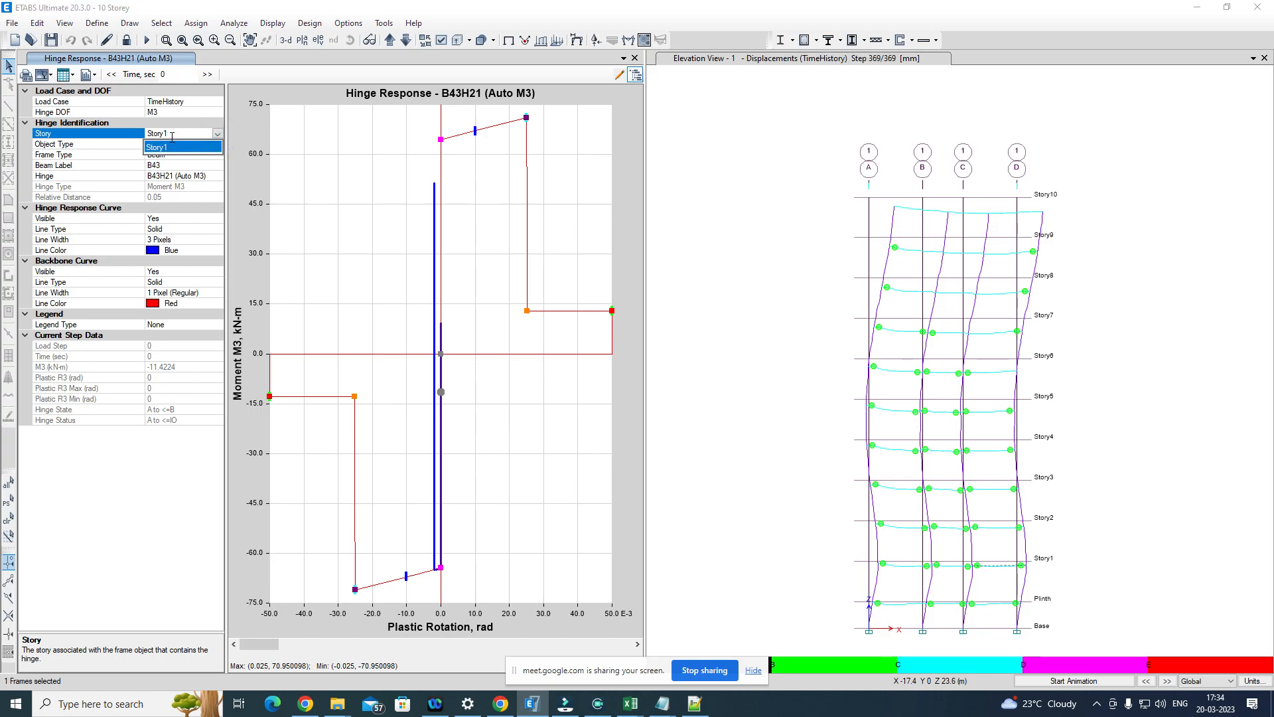
{"action": "left_click", "coordinate": [217, 135]}
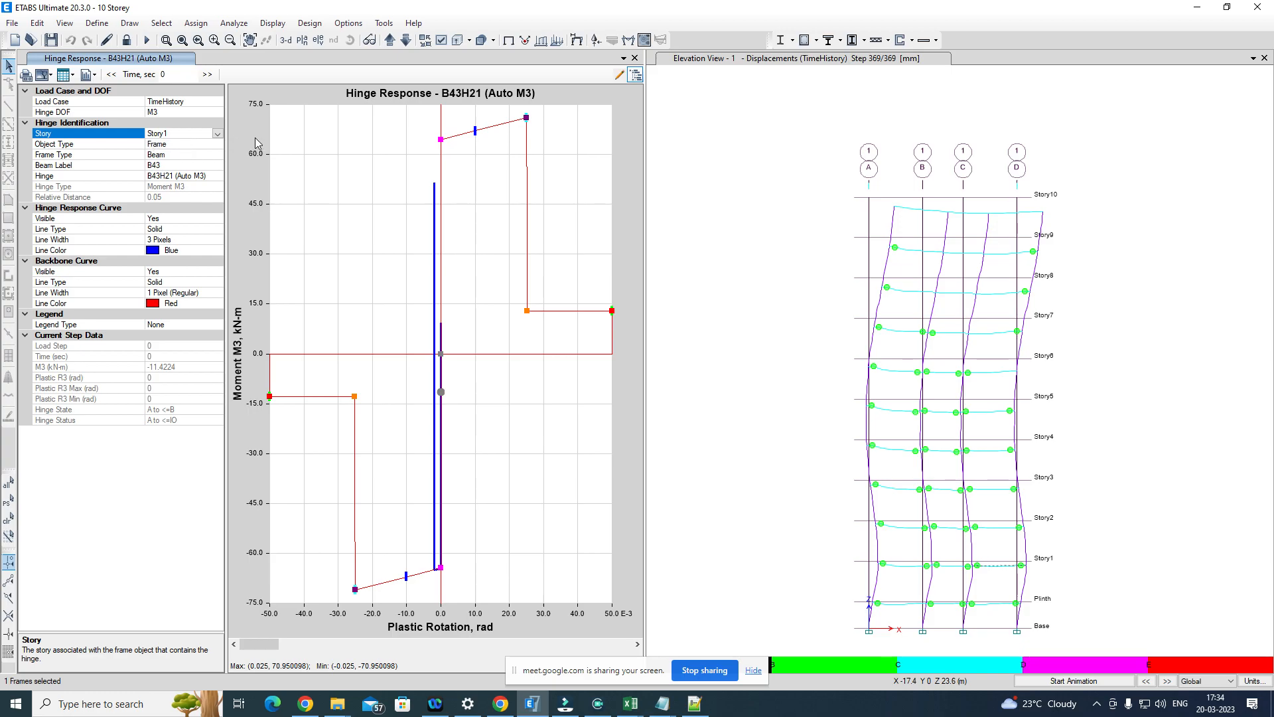
{"action": "left_click", "coordinate": [220, 166]}
{"action": "left_click", "coordinate": [220, 166]}
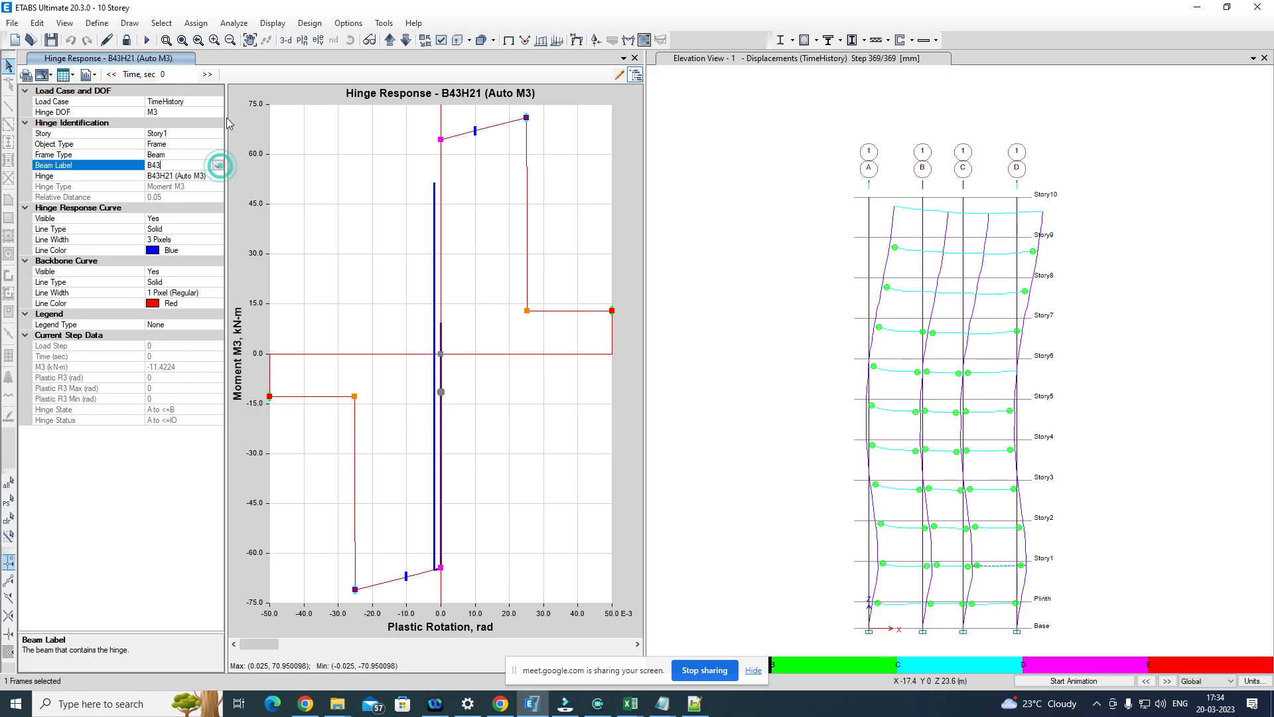
Step: Select the Story1 beam between grids A and B in the elevation and plot the hinge response of beam B41
{"action": "left_click", "coordinate": [898, 569]}
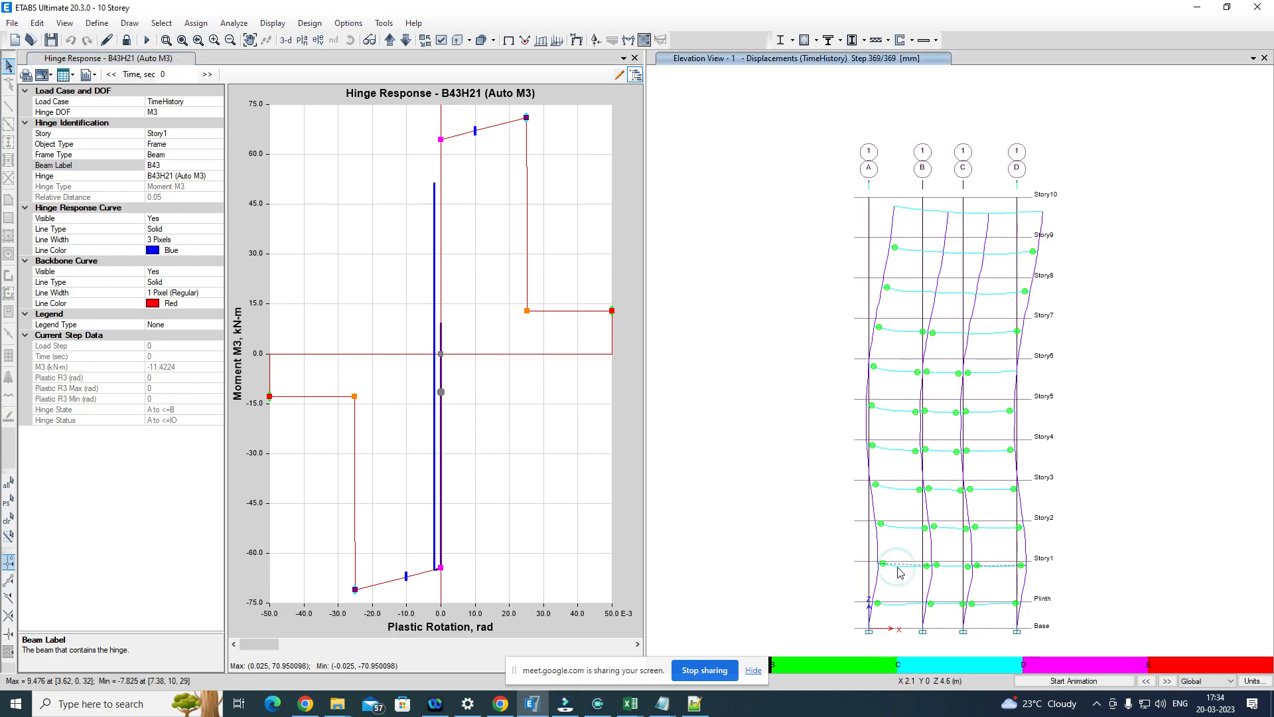
{"action": "right_click", "coordinate": [899, 568]}
{"action": "left_click", "coordinate": [803, 531]}
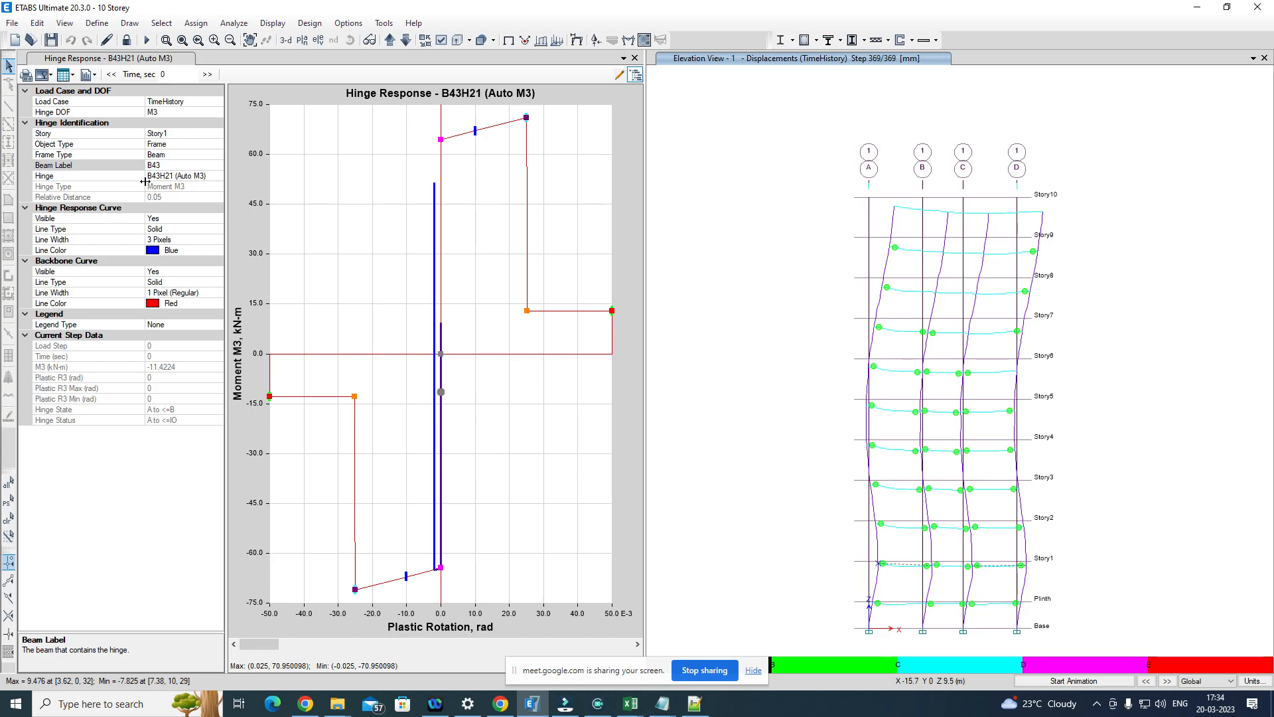
{"action": "left_click", "coordinate": [195, 167]}
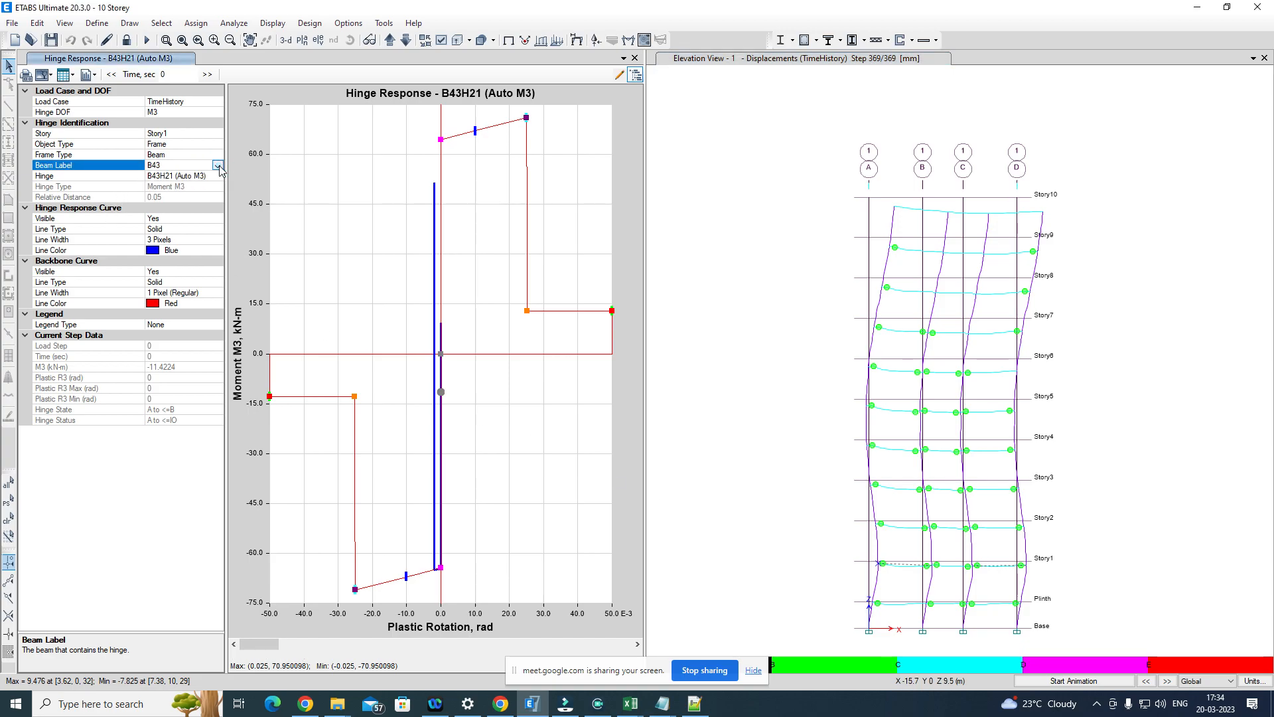
{"action": "left_click", "coordinate": [219, 166]}
{"action": "left_click", "coordinate": [172, 180]}
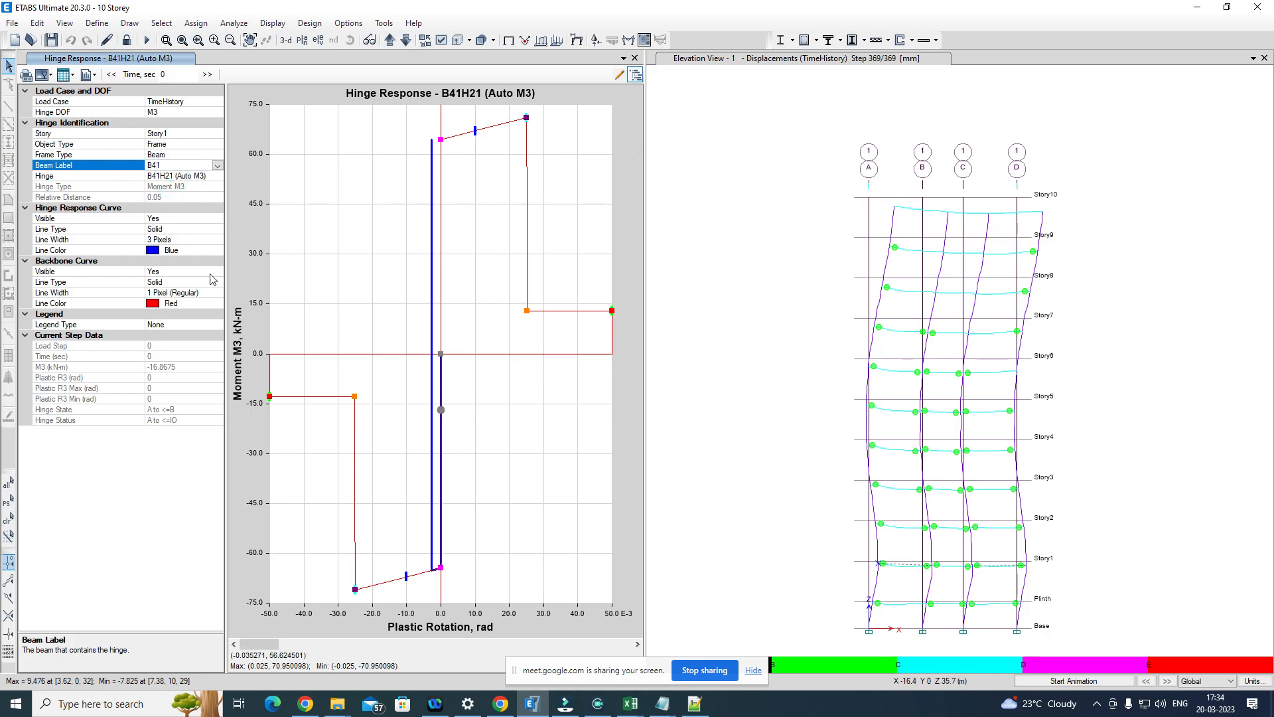
Step: Switch the hinge response plot to beam B43 and check the hinge's relative distance
{"action": "left_click", "coordinate": [217, 166]}
{"action": "left_click", "coordinate": [159, 191]}
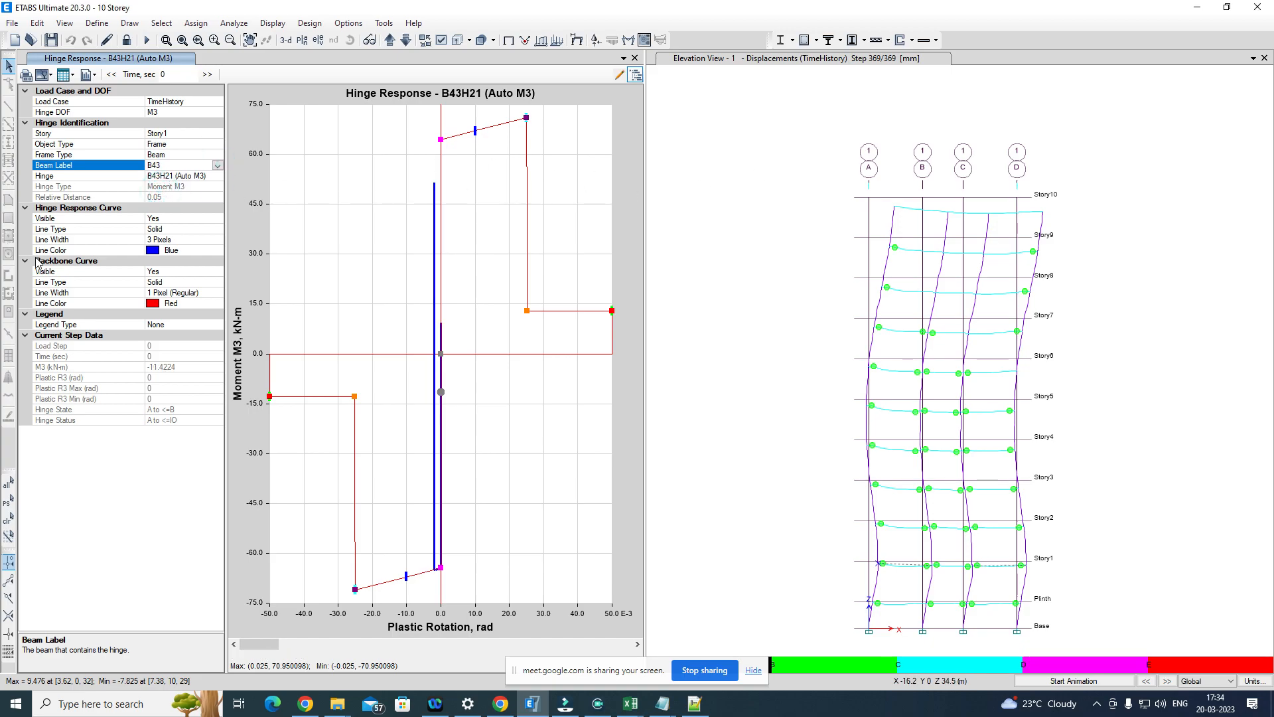
{"action": "left_click", "coordinate": [188, 195]}
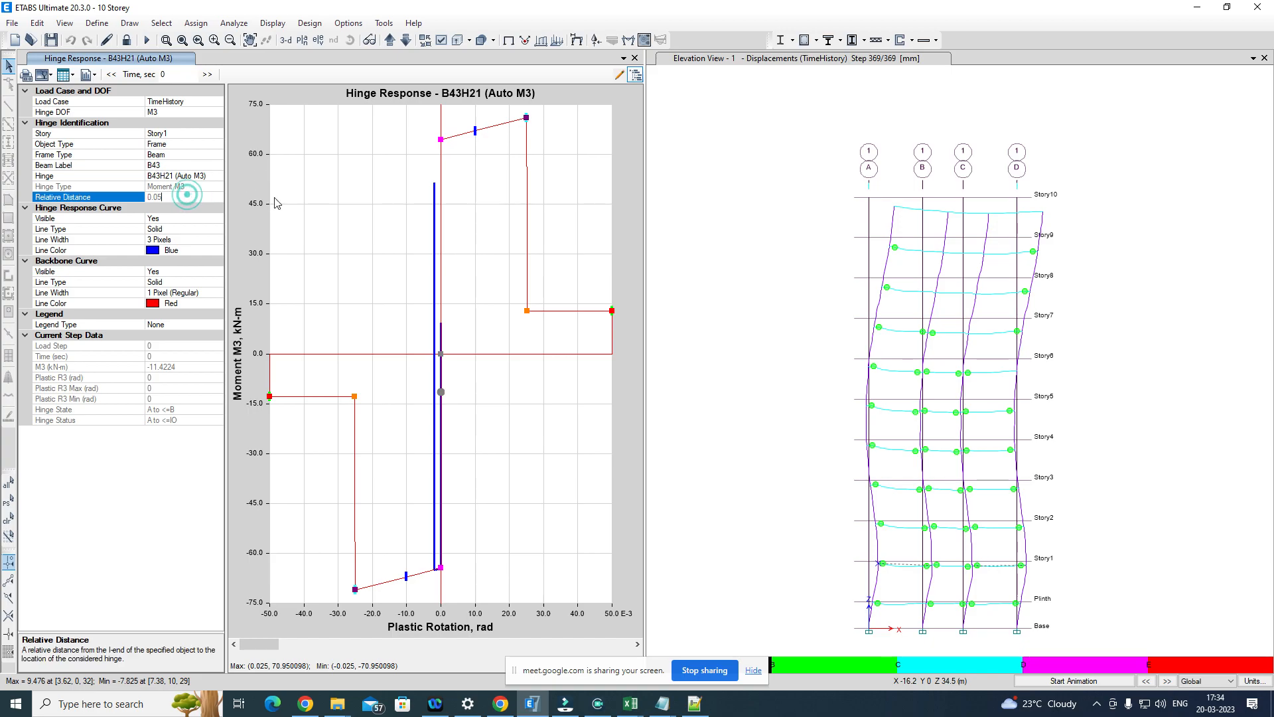
{"action": "left_click", "coordinate": [760, 190]}
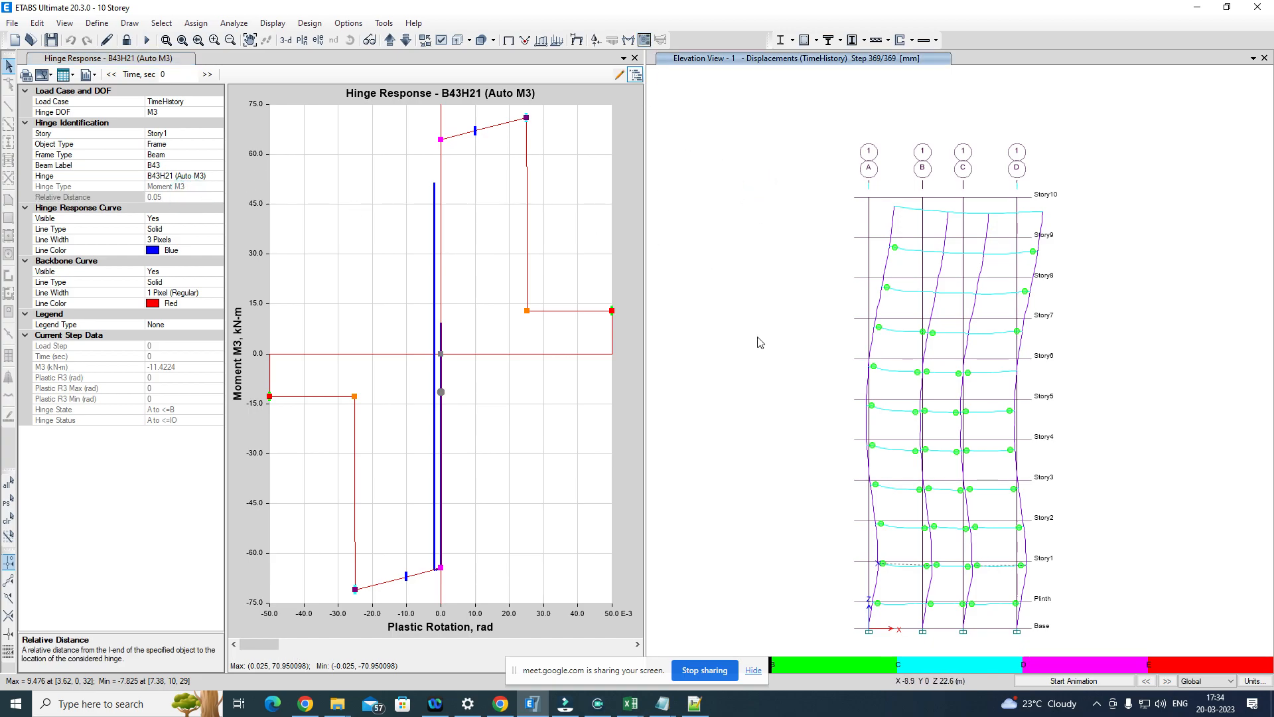
{"action": "right_click", "coordinate": [881, 564]}
{"action": "mouse_move", "coordinate": [882, 564]}
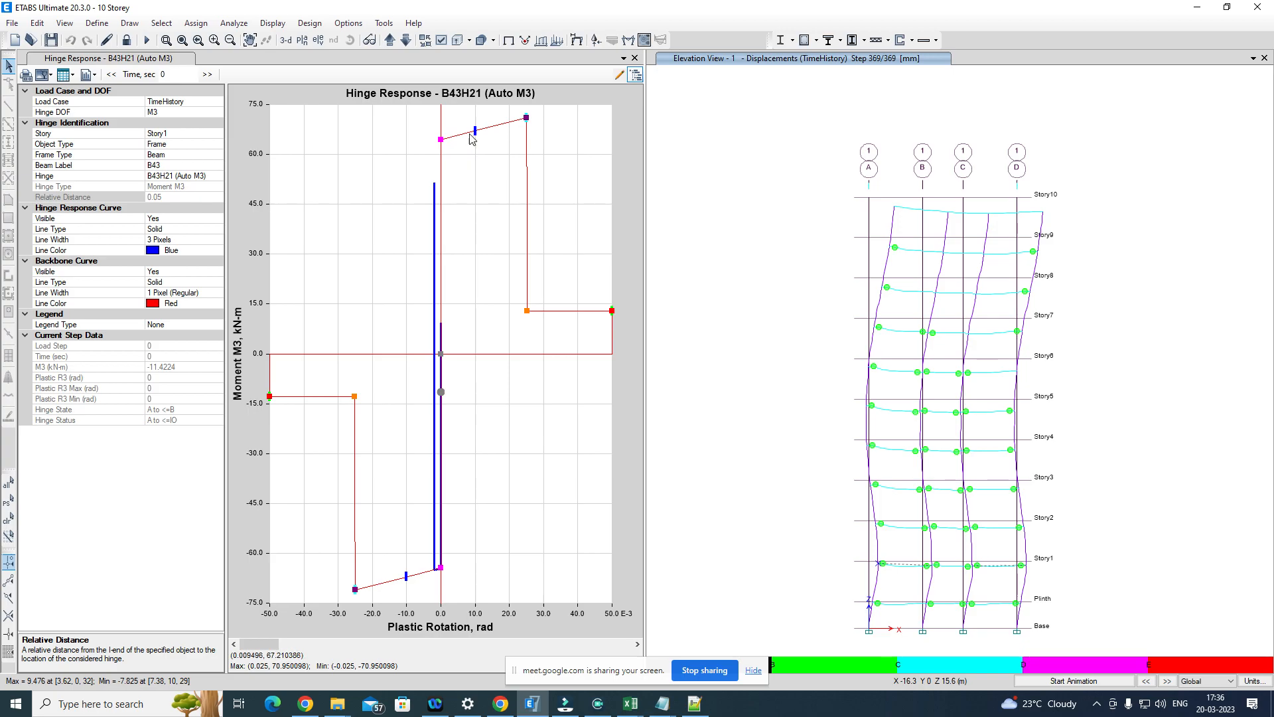
{"action": "right_click", "coordinate": [901, 413]}
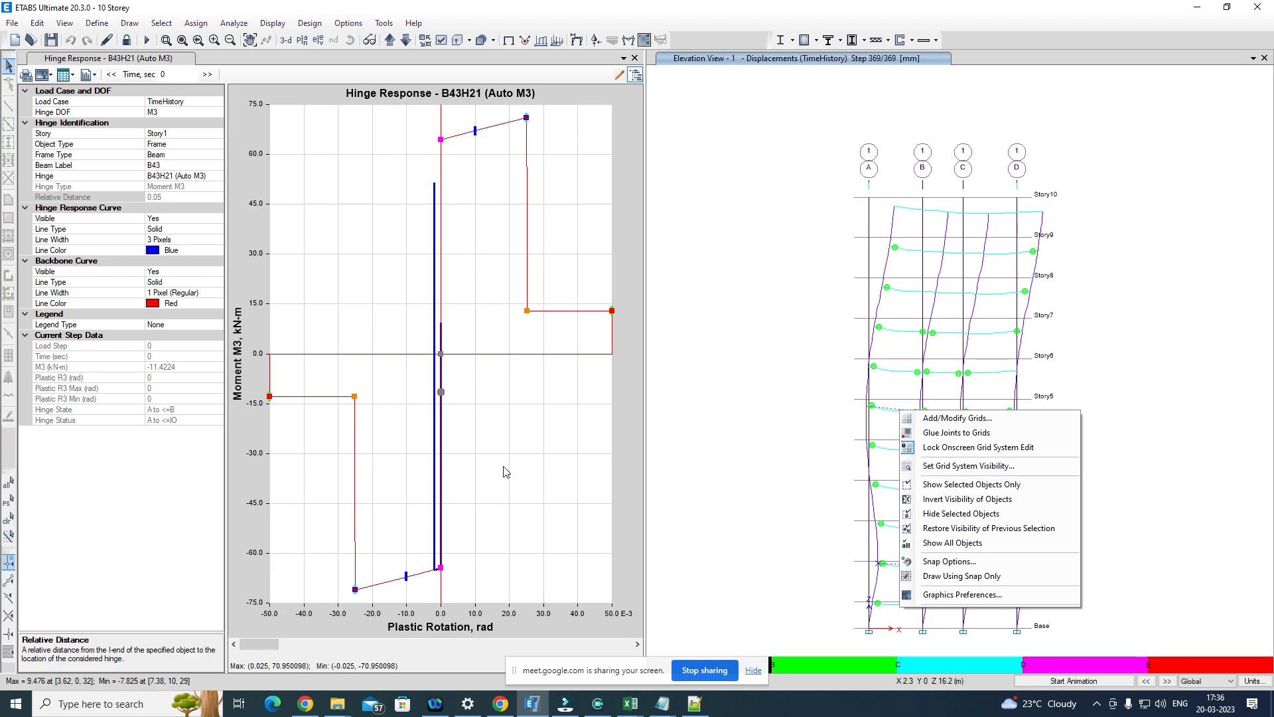
{"action": "left_click", "coordinate": [799, 359]}
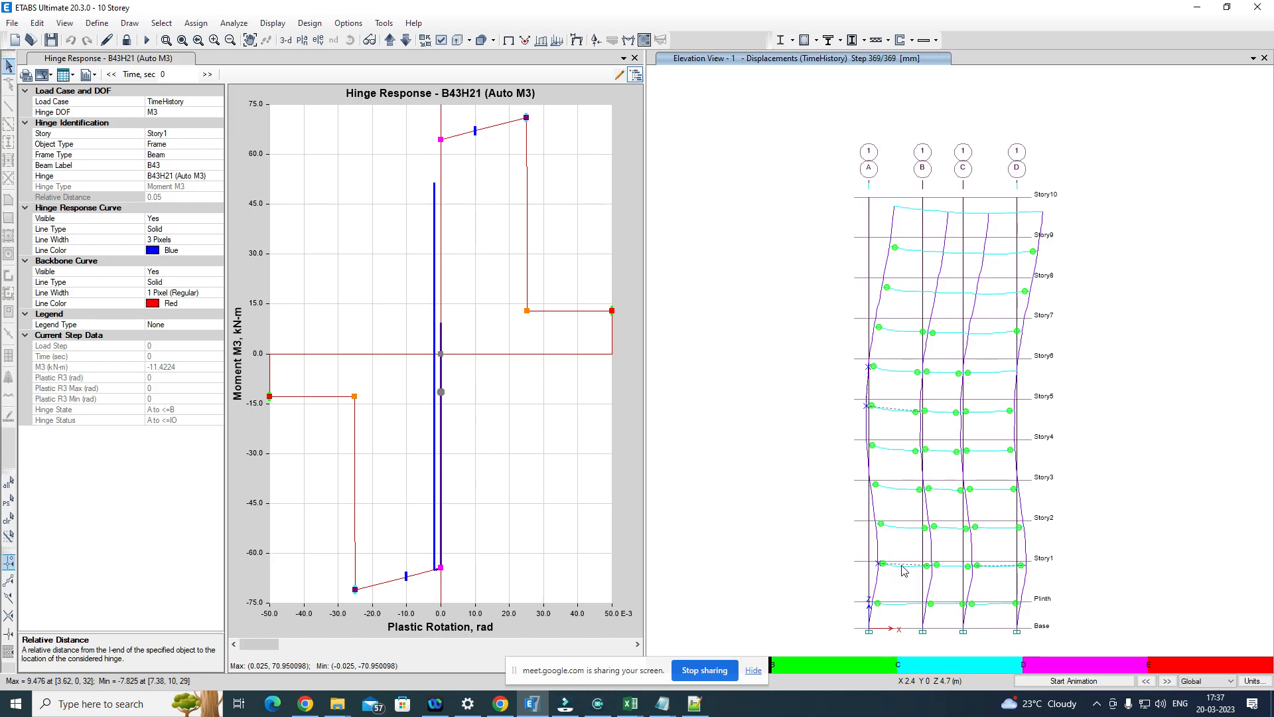
Step: Close the hinge response plot and check the time value used for the TimeHistory deformed shape, leaving the settings unchanged
{"action": "mouse_move", "coordinate": [935, 567]}
{"action": "left_click", "coordinate": [634, 57]}
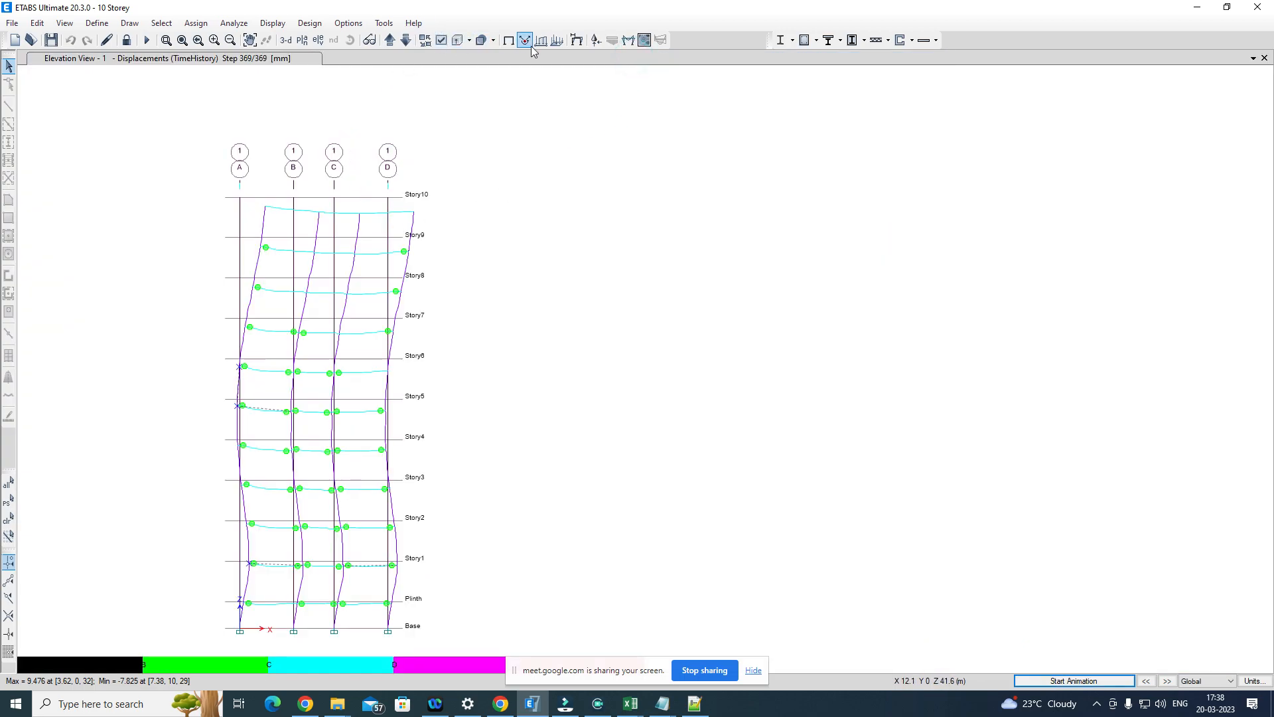
{"action": "left_click", "coordinate": [596, 45]}
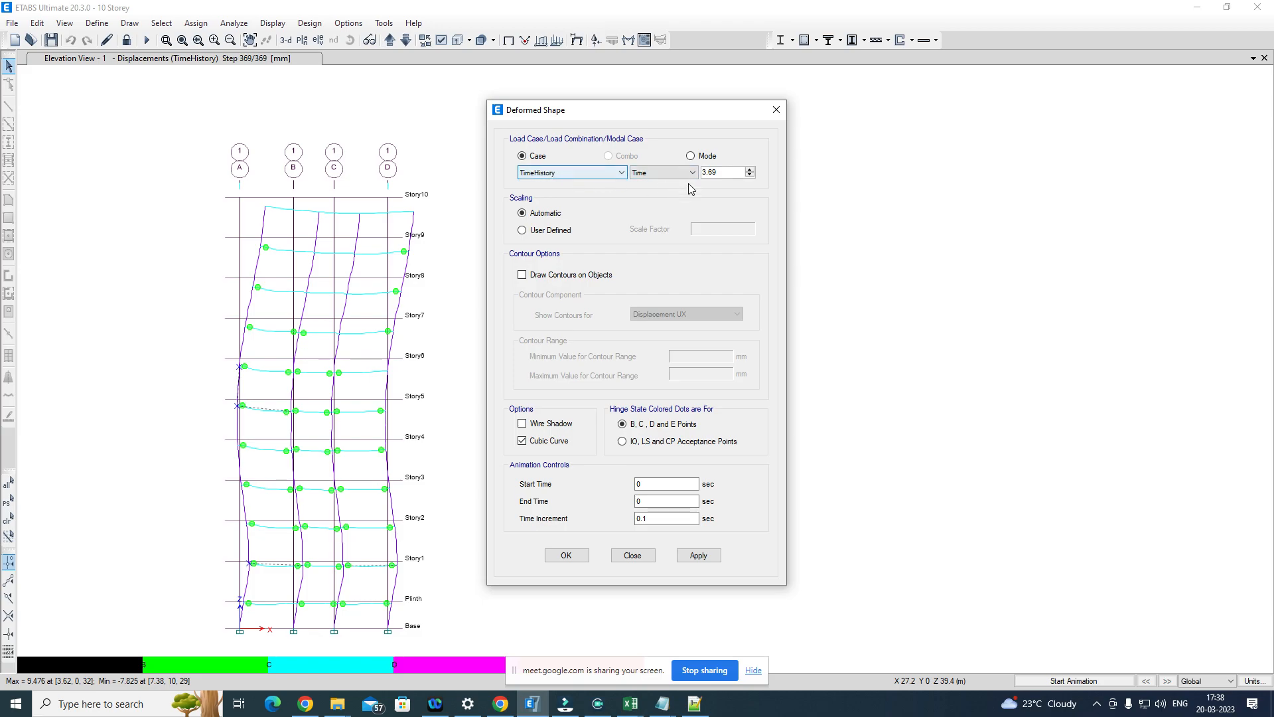
{"action": "left_click_drag", "start_coordinate": [727, 173], "coordinate": [701, 172]}
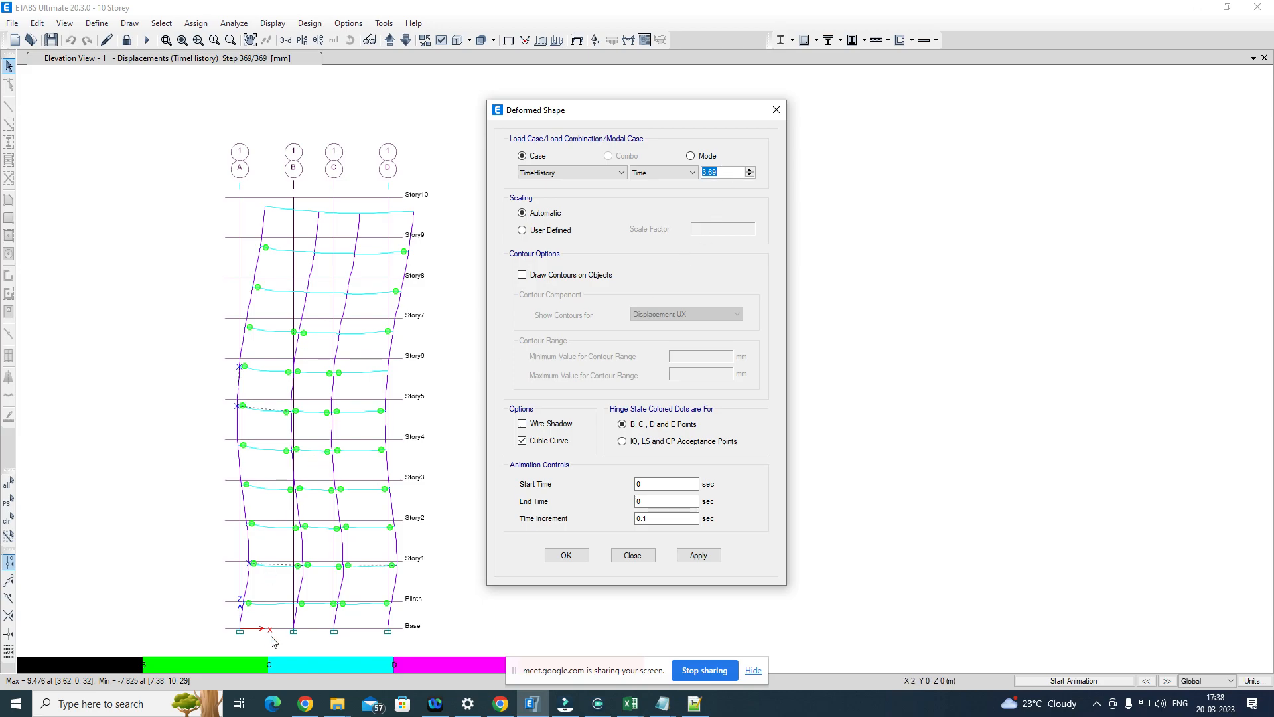
{"action": "right_click", "coordinate": [292, 632]}
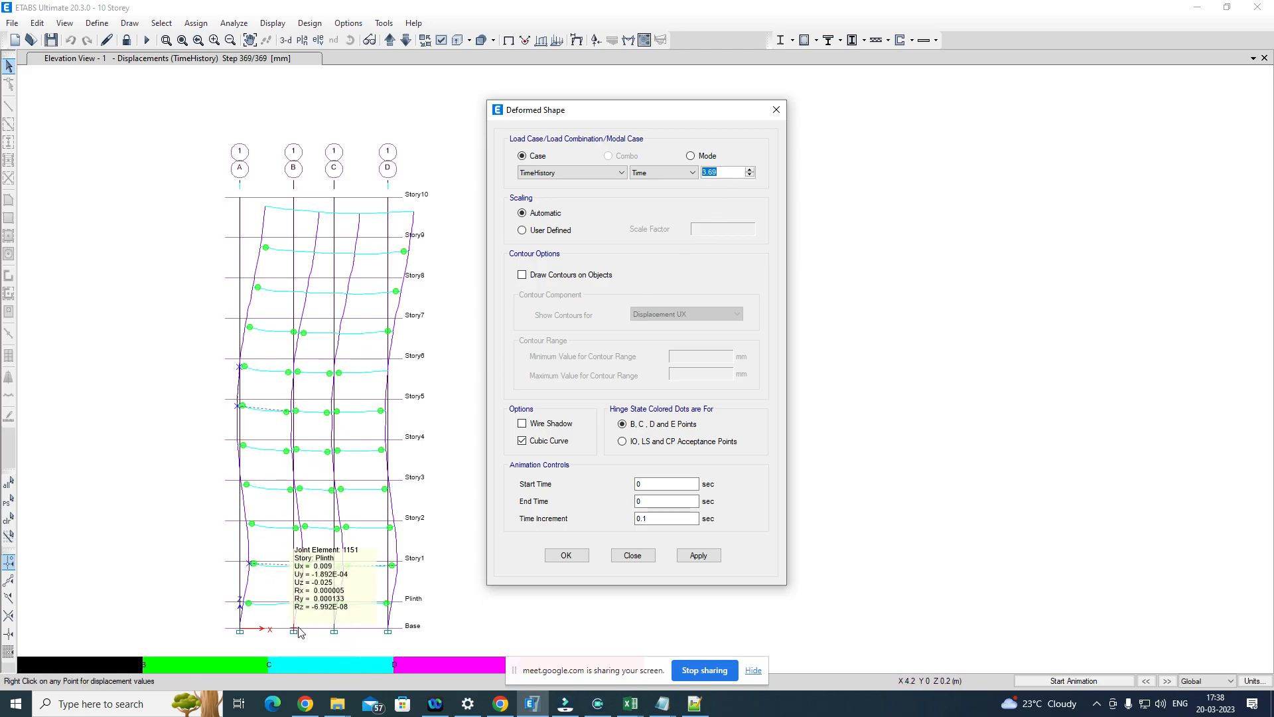
{"action": "right_click", "coordinate": [334, 631]}
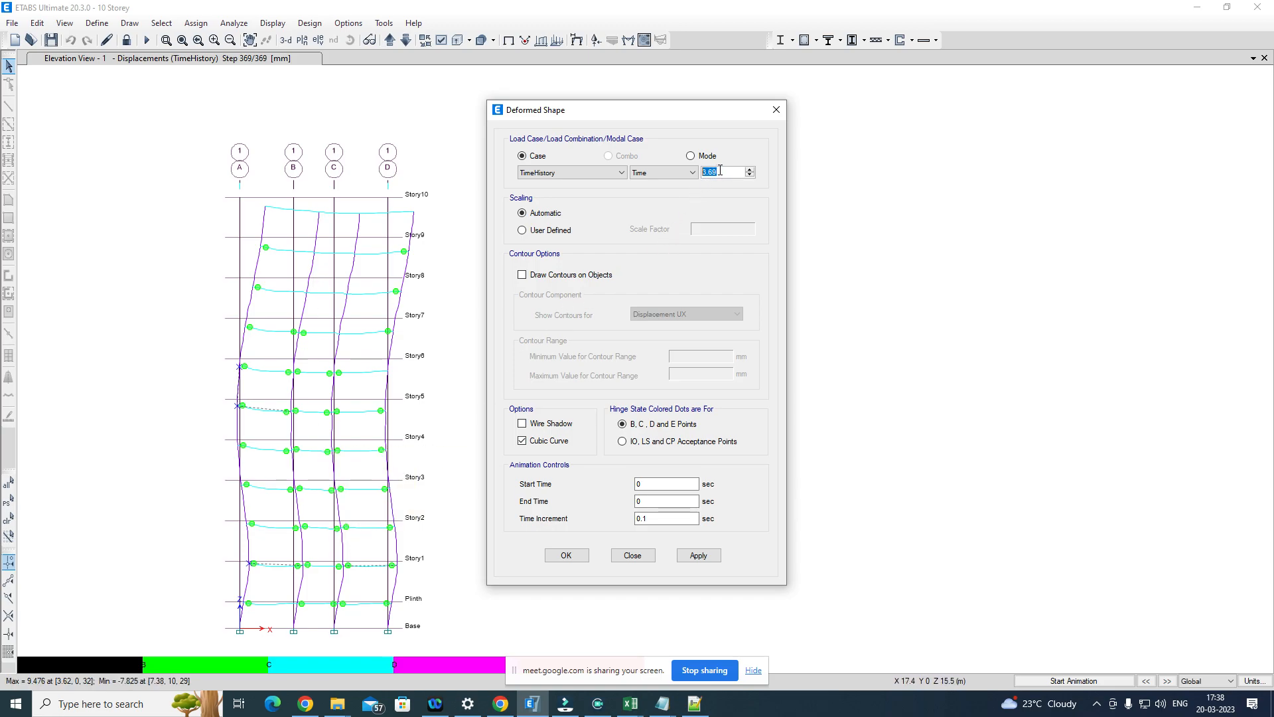
{"action": "left_click_drag", "start_coordinate": [718, 170], "coordinate": [704, 172]}
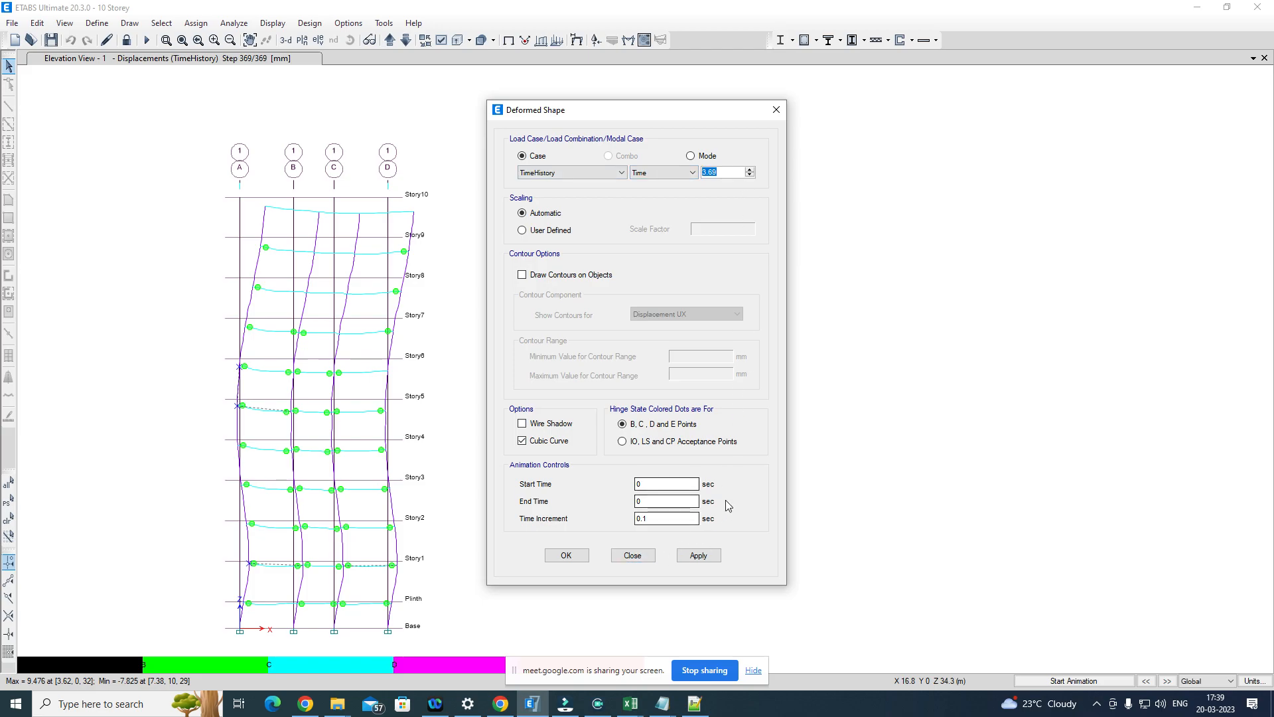
{"action": "left_click", "coordinate": [776, 109]}
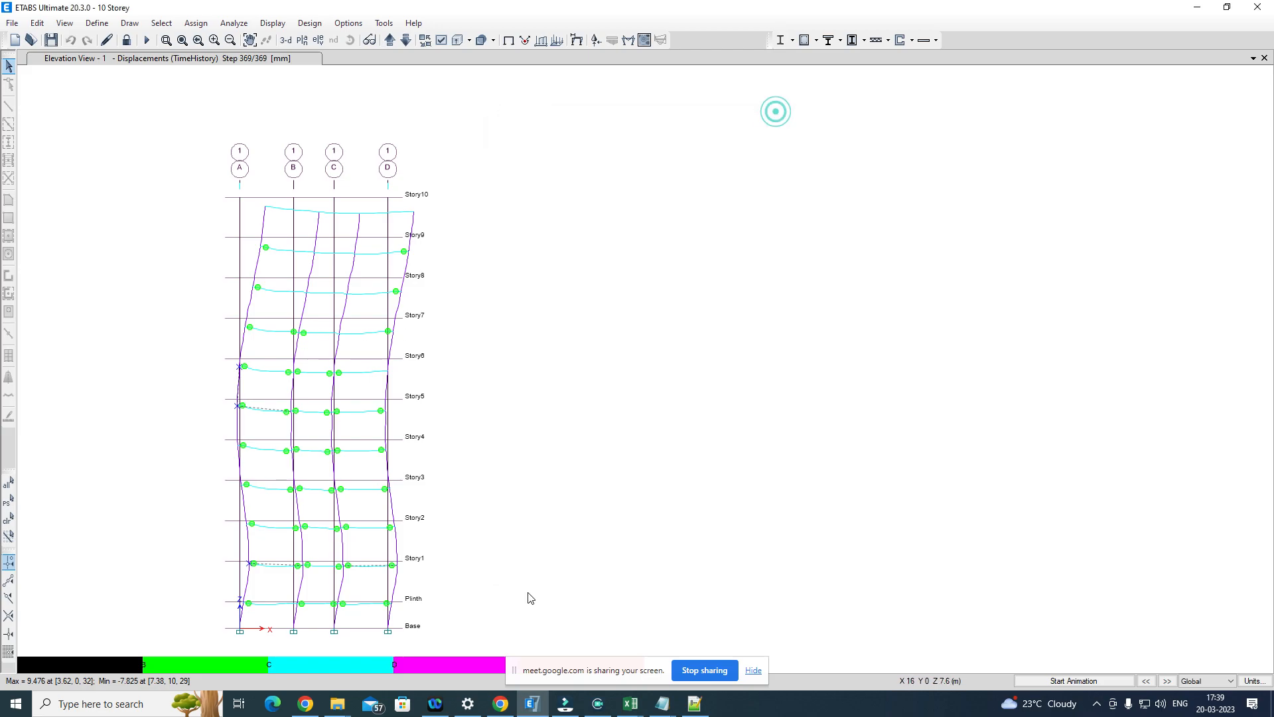
Step: Step the TimeHistory deformed shape on elevation 1 back from step 369 to step 361
{"action": "left_click", "coordinate": [1146, 681]}
{"action": "left_click", "coordinate": [1146, 681]}
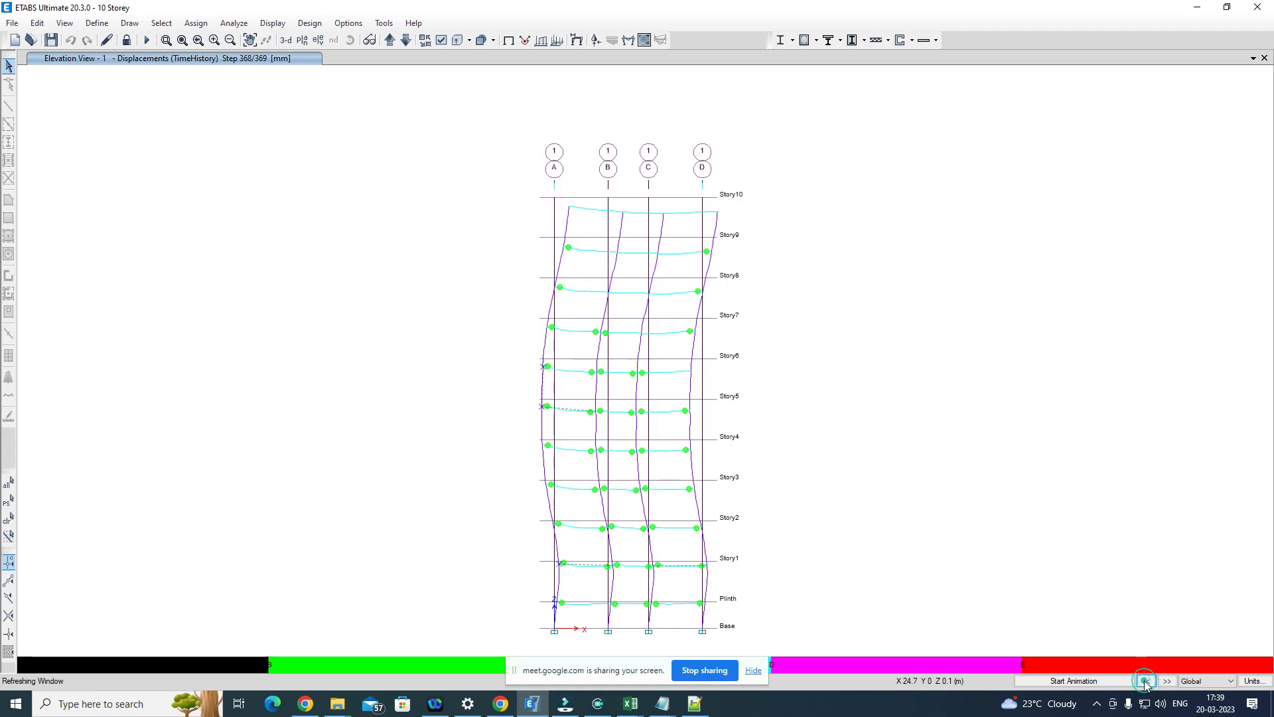
{"action": "left_click", "coordinate": [1146, 681]}
{"action": "left_click", "coordinate": [1146, 681]}
{"action": "left_click", "coordinate": [1147, 681]}
{"action": "left_click", "coordinate": [1146, 681]}
{"action": "left_click", "coordinate": [1146, 681]}
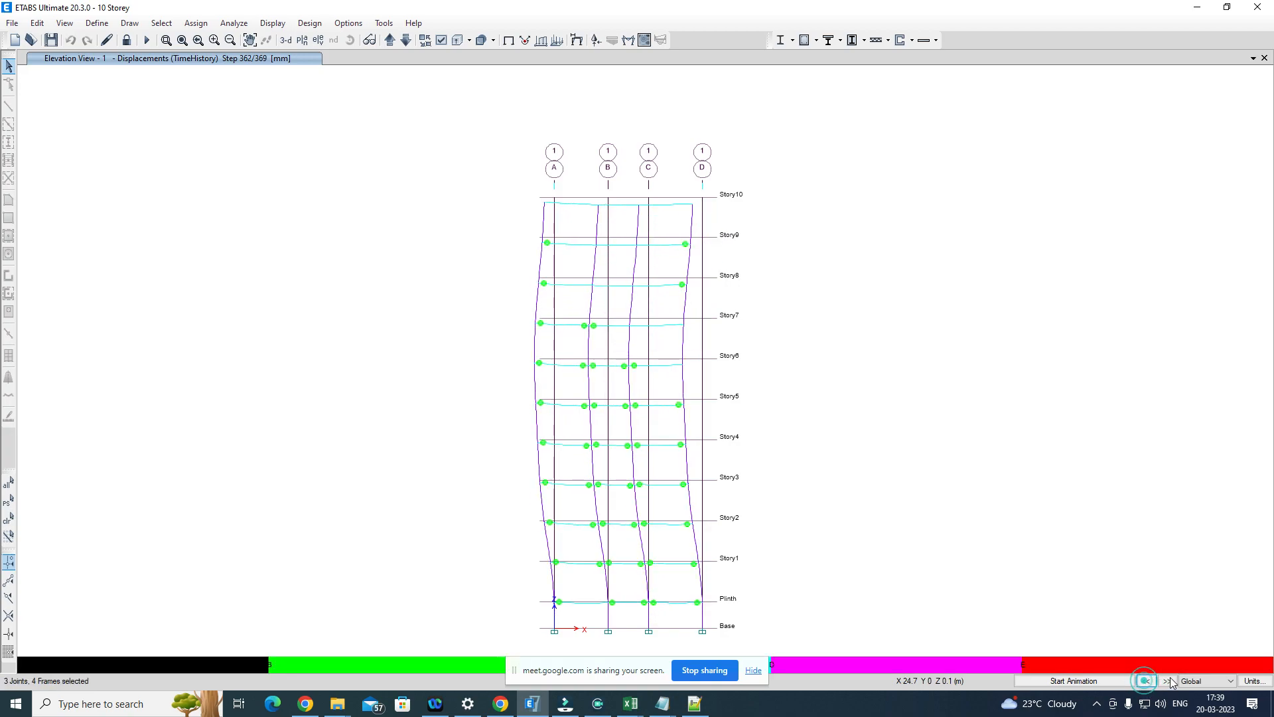
Step: Play and stop the deformed shape animation on elevation 1, and clear the selected joints and frames
{"action": "left_click", "coordinate": [1074, 681]}
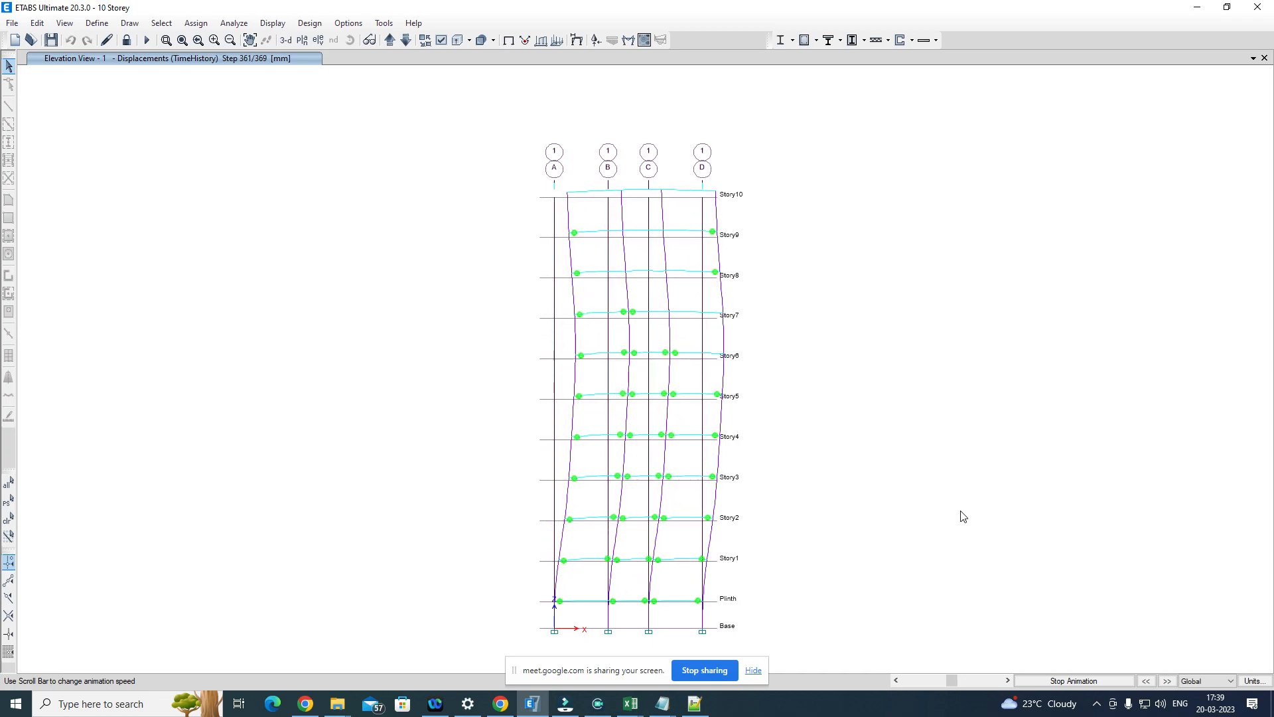
{"action": "left_click", "coordinate": [1074, 682]}
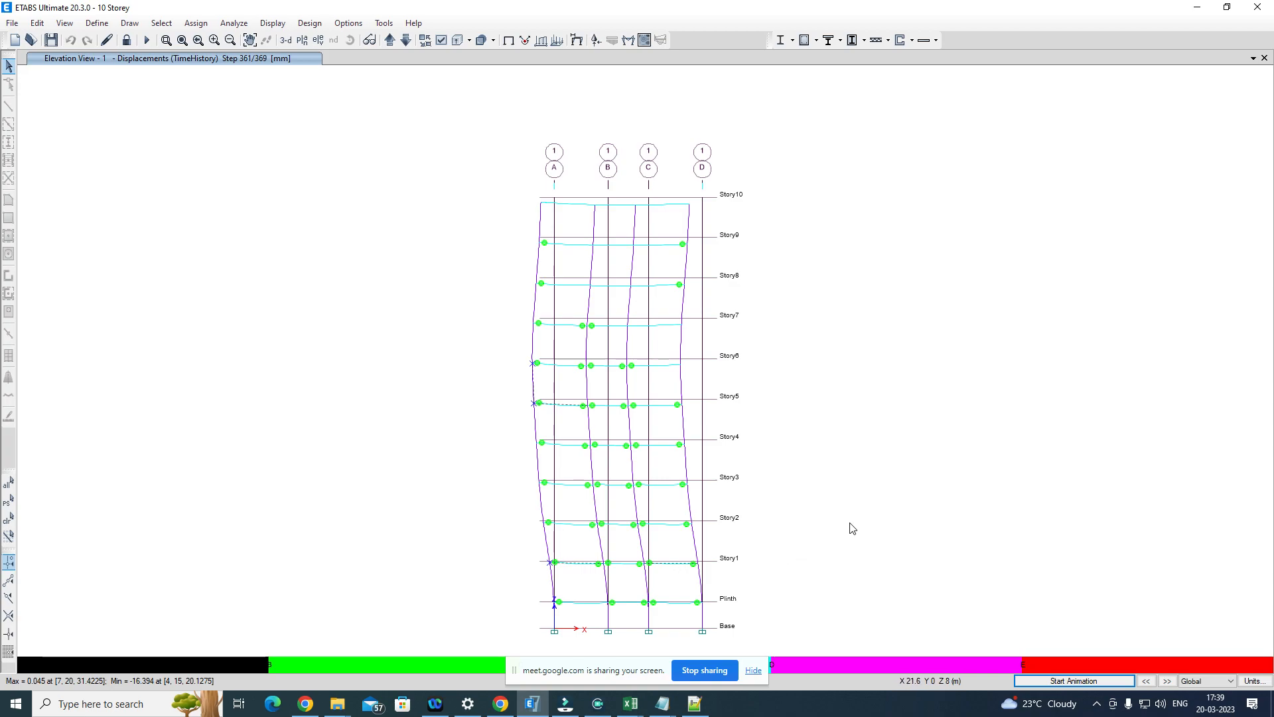
{"action": "left_click", "coordinate": [425, 313]}
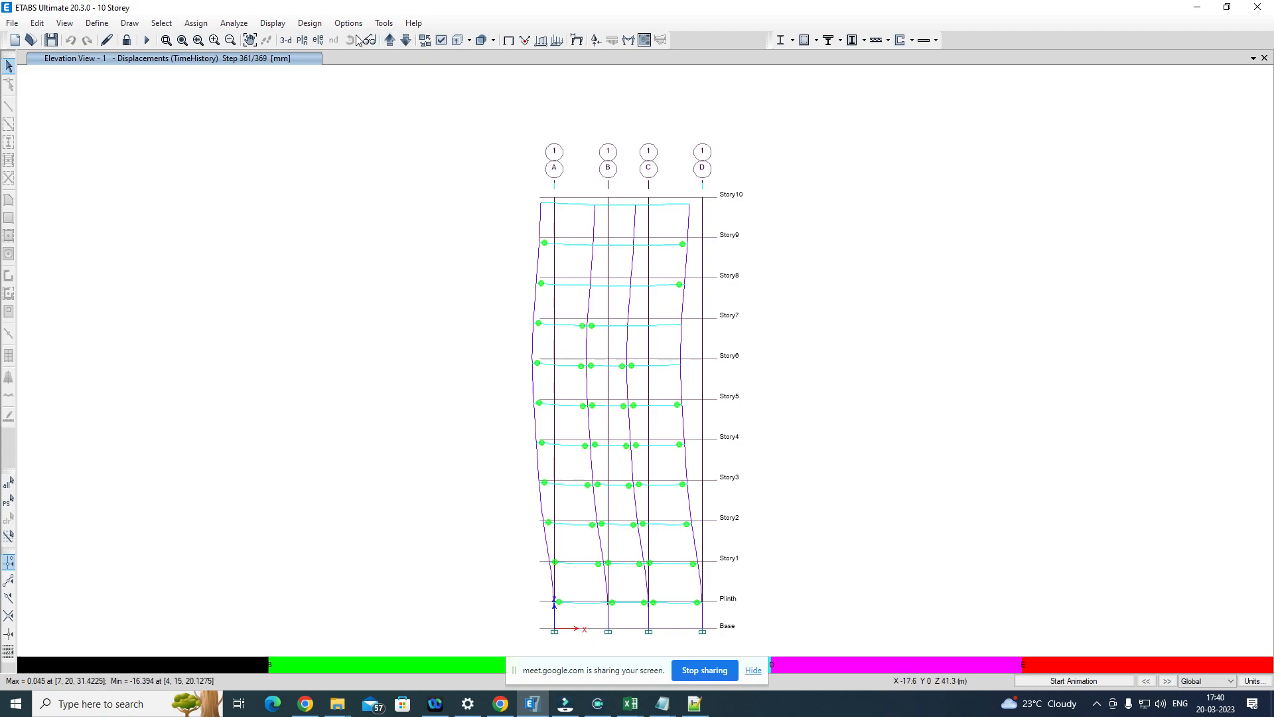
Step: Page through the gridline elevations as far as elevation A, and return to elevation 4
{"action": "left_click", "coordinate": [391, 42]}
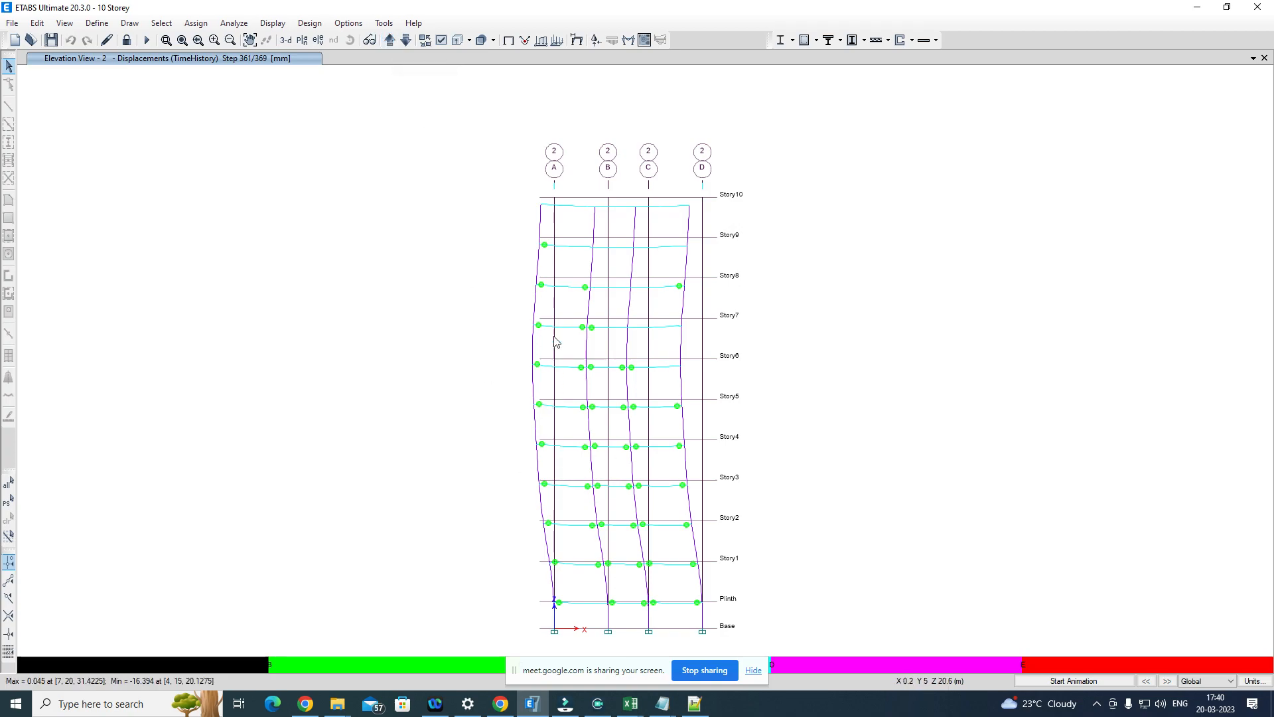
{"action": "left_click", "coordinate": [390, 42]}
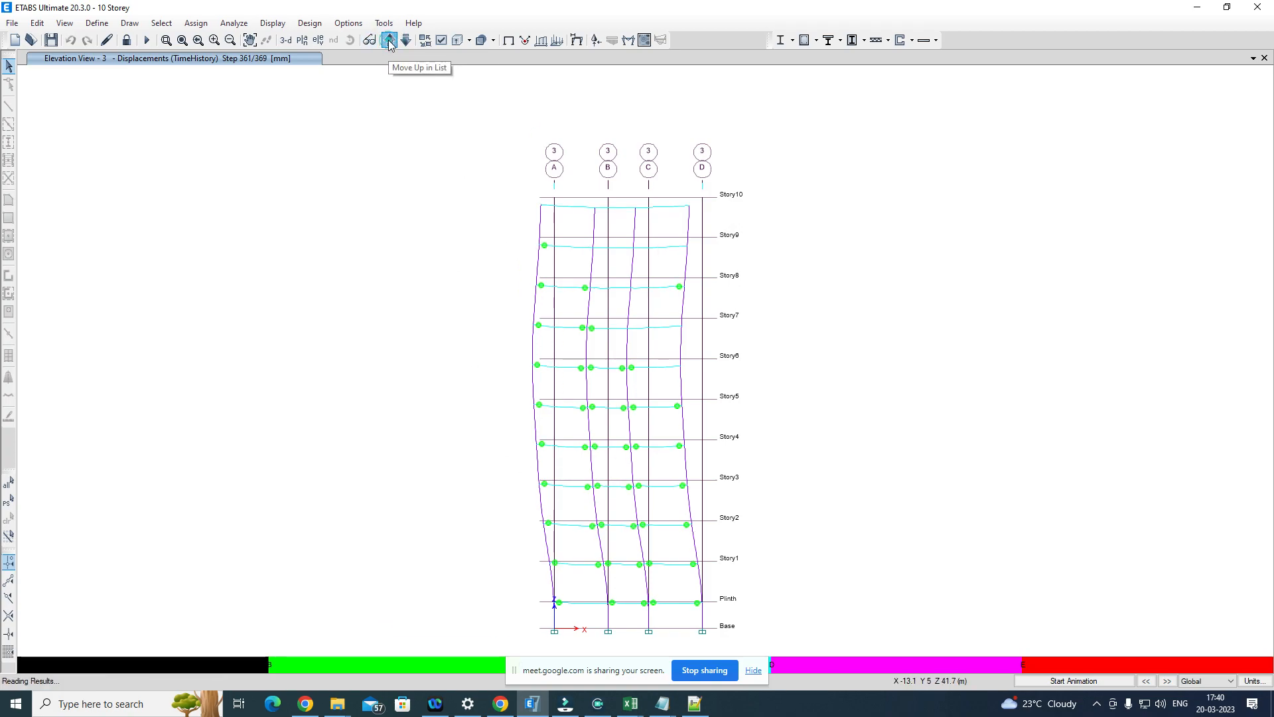
{"action": "left_click", "coordinate": [390, 42]}
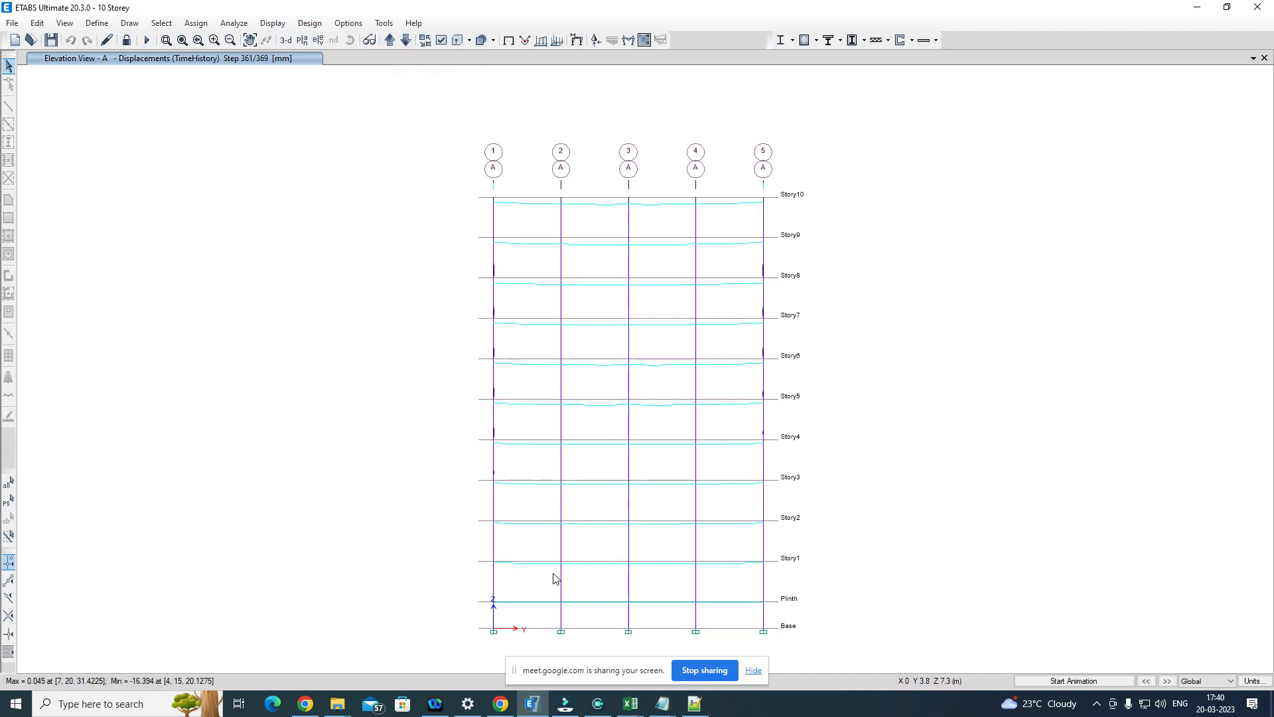
{"action": "left_click", "coordinate": [406, 41]}
{"action": "left_click", "coordinate": [404, 40]}
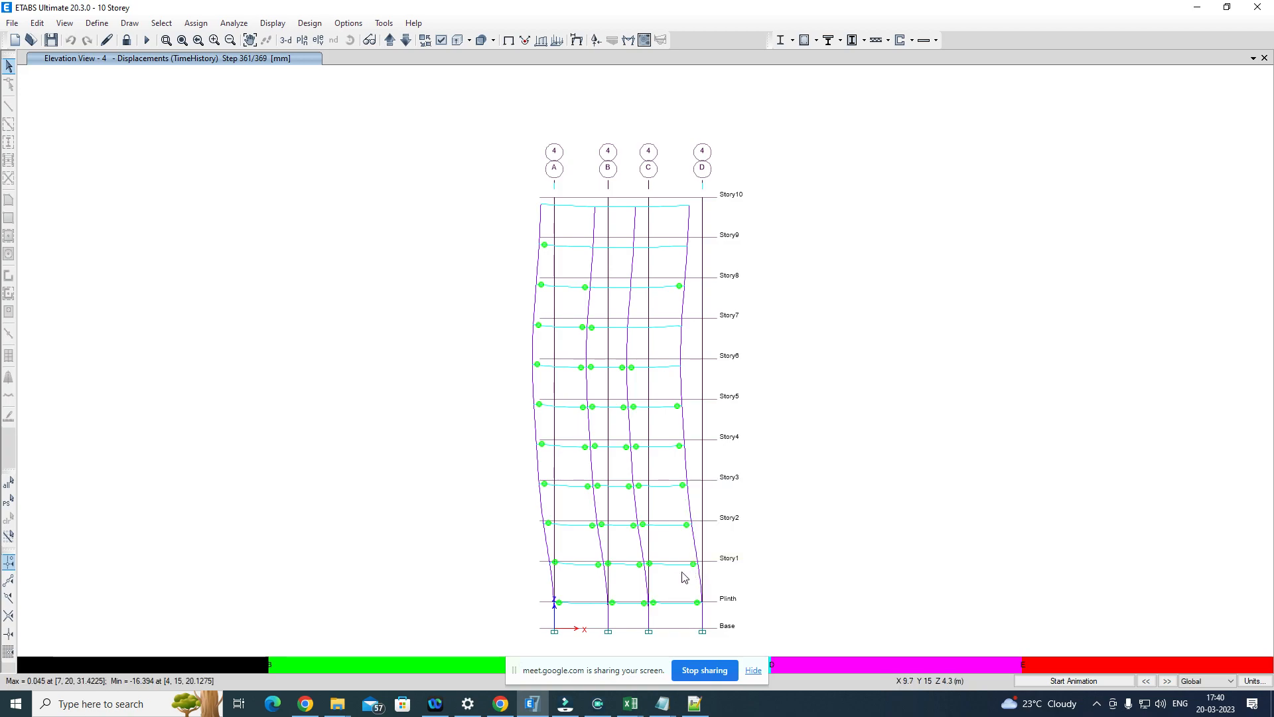
Step: Examine the beam hinges on elevation 4, and briefly play the deformed shape animation
{"action": "mouse_move", "coordinate": [699, 577]}
{"action": "mouse_move", "coordinate": [549, 524]}
{"action": "left_click", "coordinate": [1093, 682]}
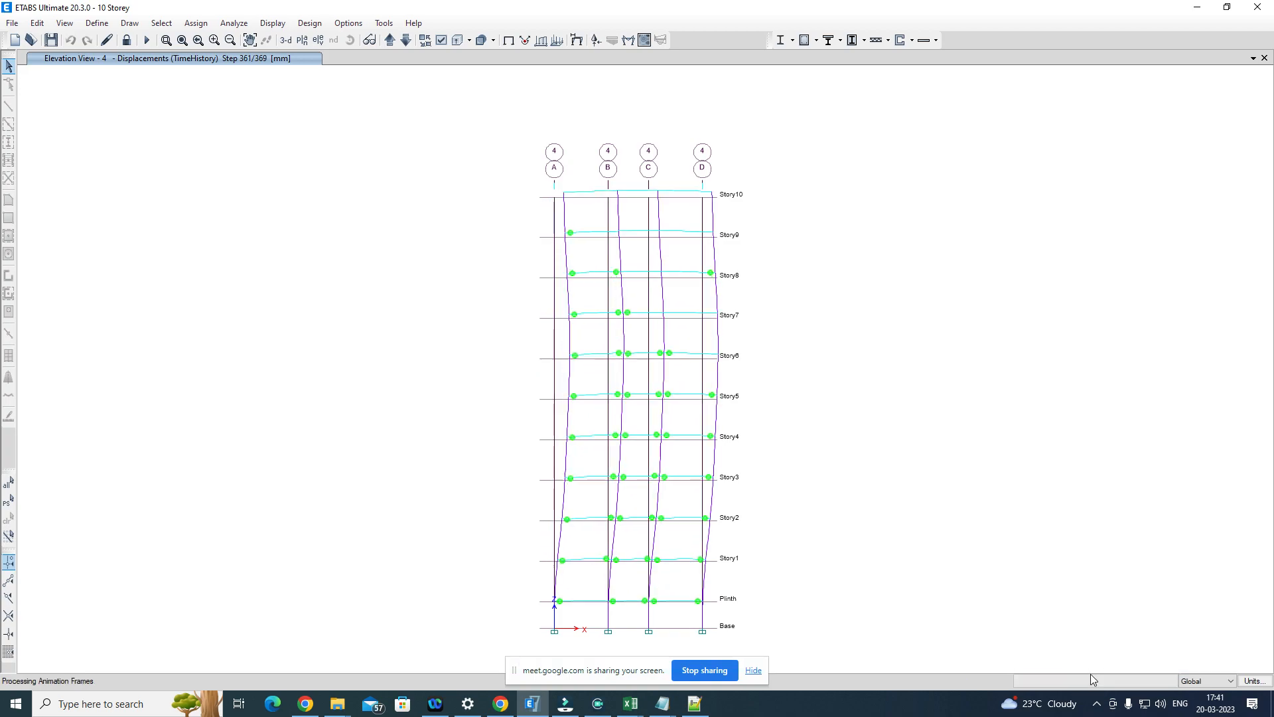
{"action": "left_click", "coordinate": [1088, 681]}
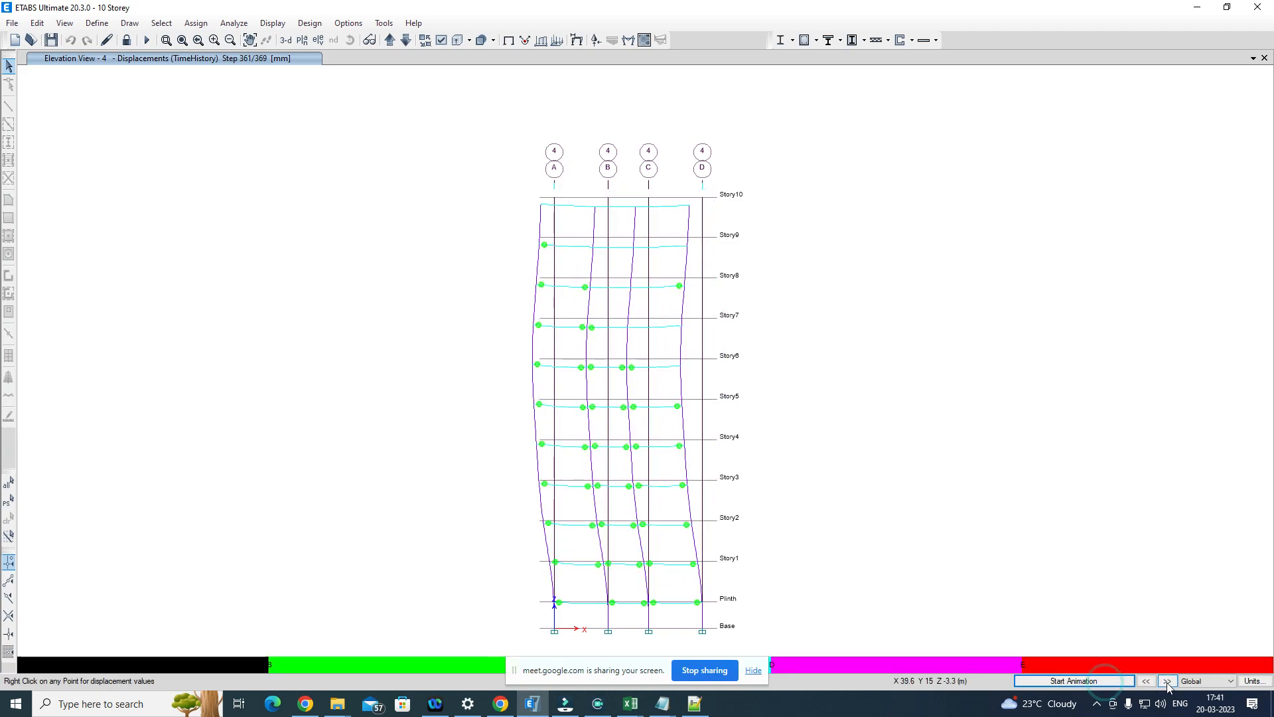
Step: Set the TimeHistory deformed shape to time 0 on elevation 4
{"action": "left_click", "coordinate": [577, 40]}
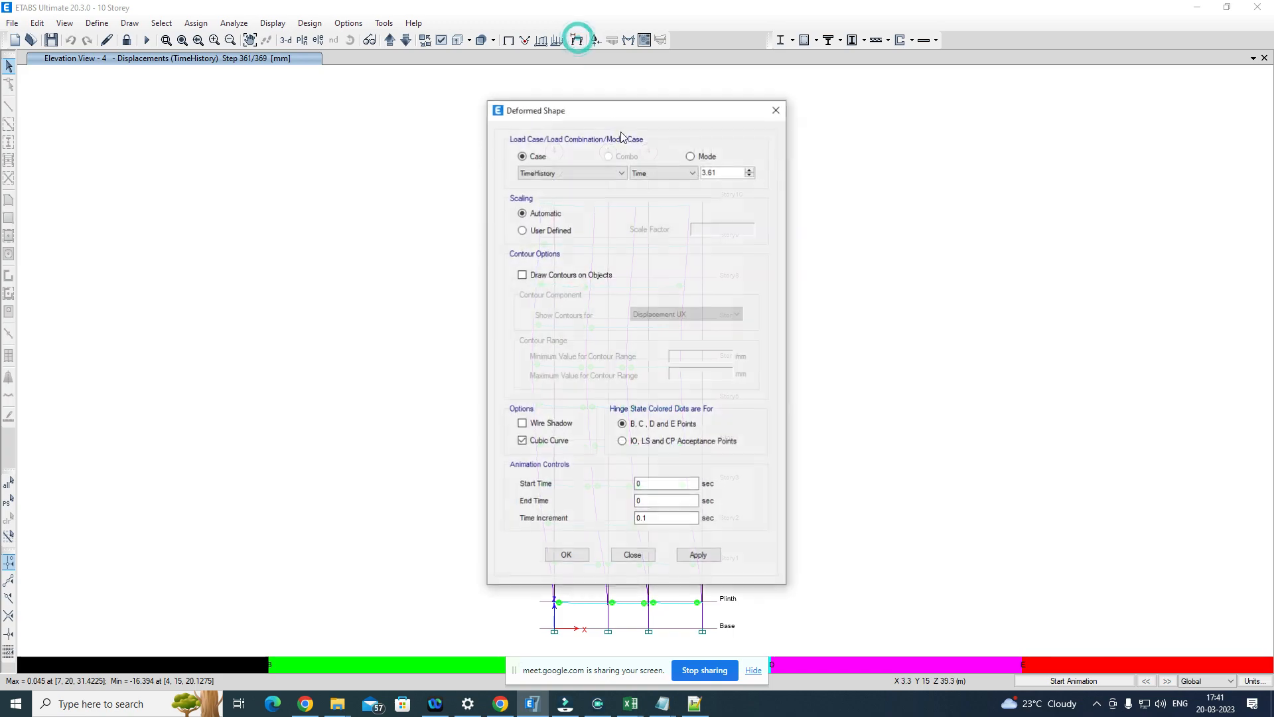
{"action": "double_click", "coordinate": [724, 174]}
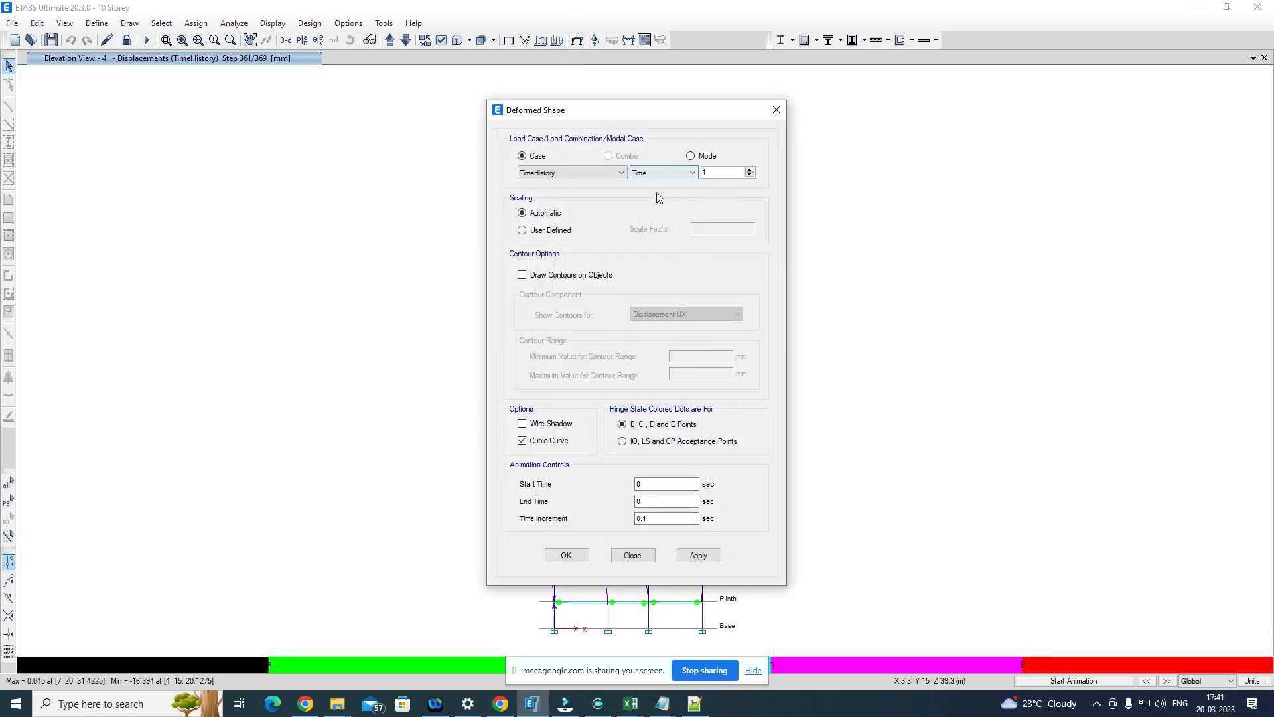
{"action": "left_click", "coordinate": [724, 170]}
{"action": "double_click", "coordinate": [716, 171]}
{"action": "left_click", "coordinate": [702, 555]}
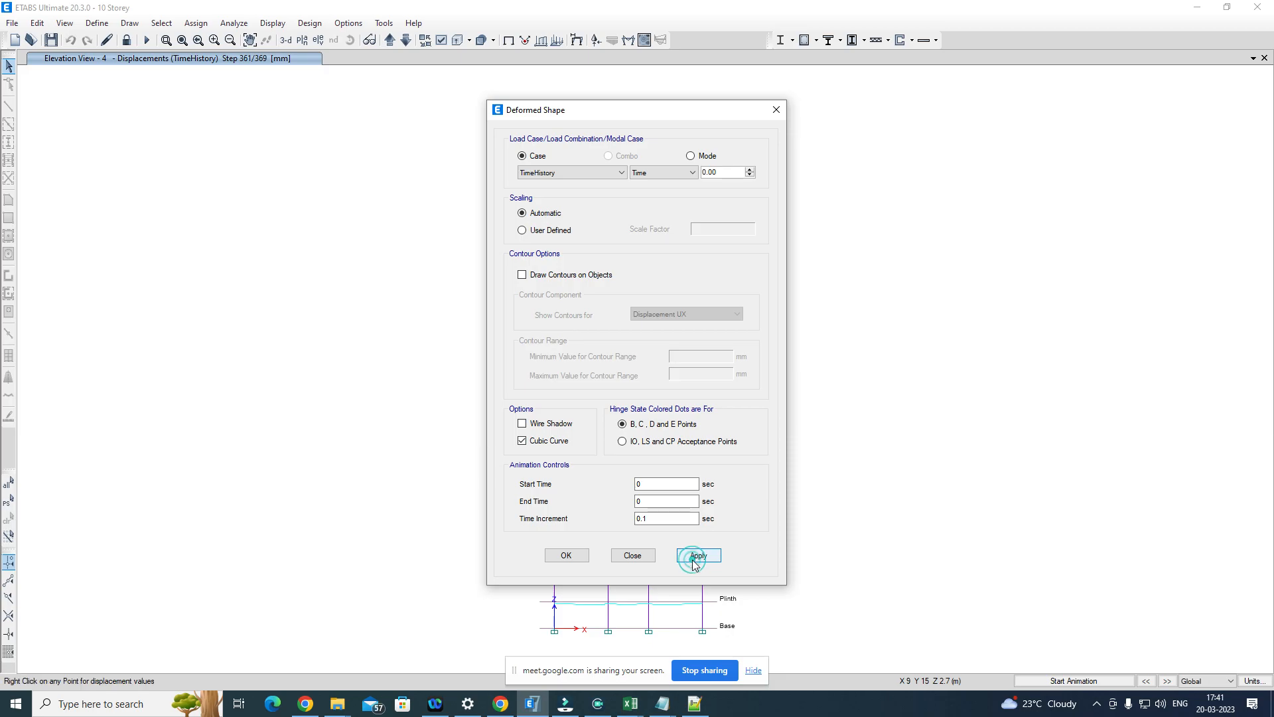
{"action": "left_click", "coordinate": [566, 555]}
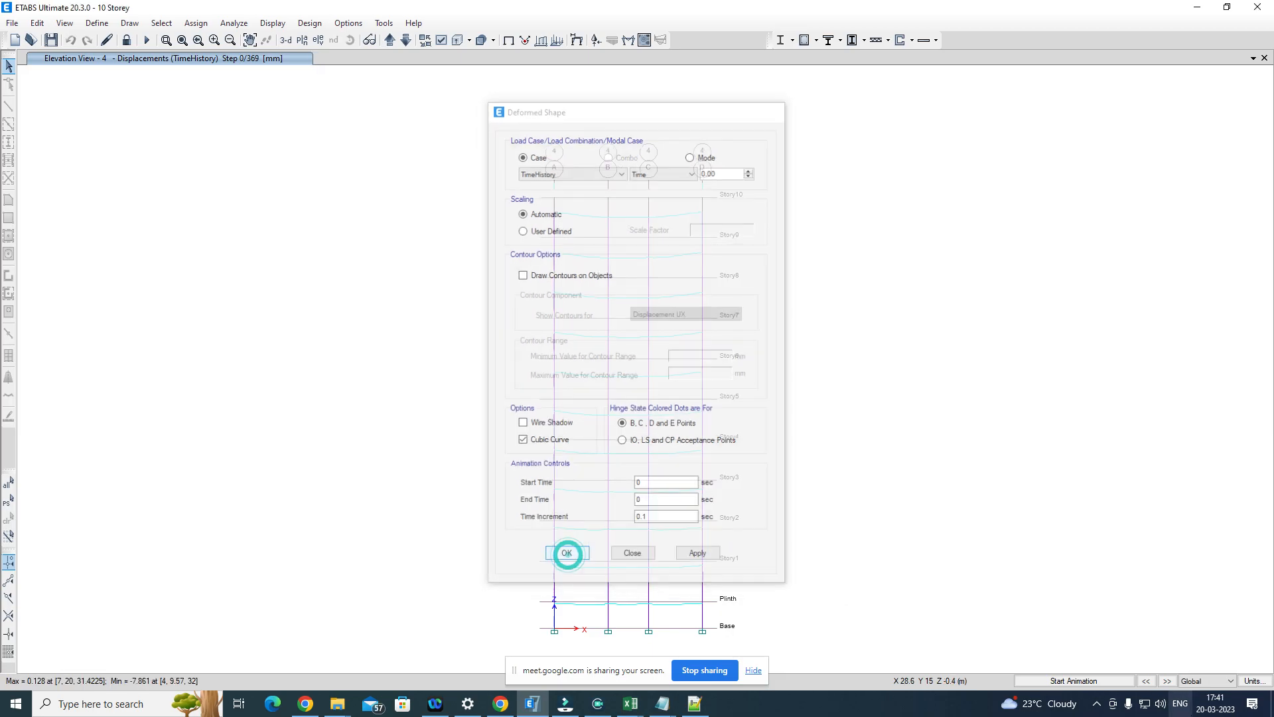
Step: Advance the deformed shape one step at a time from step 0 to step 83, looking for the first hinge
{"action": "left_click", "coordinate": [1166, 683]}
{"action": "left_click", "coordinate": [1168, 683]}
{"action": "left_click", "coordinate": [1169, 683]}
{"action": "left_click", "coordinate": [1171, 683]}
{"action": "left_click", "coordinate": [1171, 683]}
{"action": "left_click", "coordinate": [1171, 683]}
{"action": "left_click", "coordinate": [1171, 683]}
{"action": "left_click", "coordinate": [1171, 683]}
{"action": "left_click", "coordinate": [1171, 682]}
{"action": "left_click", "coordinate": [1172, 683]}
{"action": "left_click", "coordinate": [1171, 682]}
{"action": "left_click", "coordinate": [1171, 682]}
{"action": "left_click", "coordinate": [1172, 682]}
{"action": "left_click", "coordinate": [1171, 683]}
{"action": "left_click", "coordinate": [1171, 683]}
{"action": "left_click", "coordinate": [1172, 683]}
{"action": "left_click", "coordinate": [1167, 682]}
{"action": "left_click", "coordinate": [1167, 682]}
{"action": "left_click", "coordinate": [1167, 681]}
{"action": "left_click", "coordinate": [1166, 682]}
{"action": "left_click", "coordinate": [1167, 681]}
{"action": "left_click", "coordinate": [1168, 682]}
{"action": "left_click", "coordinate": [1168, 682]}
{"action": "left_click", "coordinate": [1168, 681]}
{"action": "left_click", "coordinate": [1168, 682]}
{"action": "left_click", "coordinate": [1168, 682]}
{"action": "left_click", "coordinate": [1168, 681]}
{"action": "left_click", "coordinate": [1168, 681]}
{"action": "left_click", "coordinate": [1168, 681]}
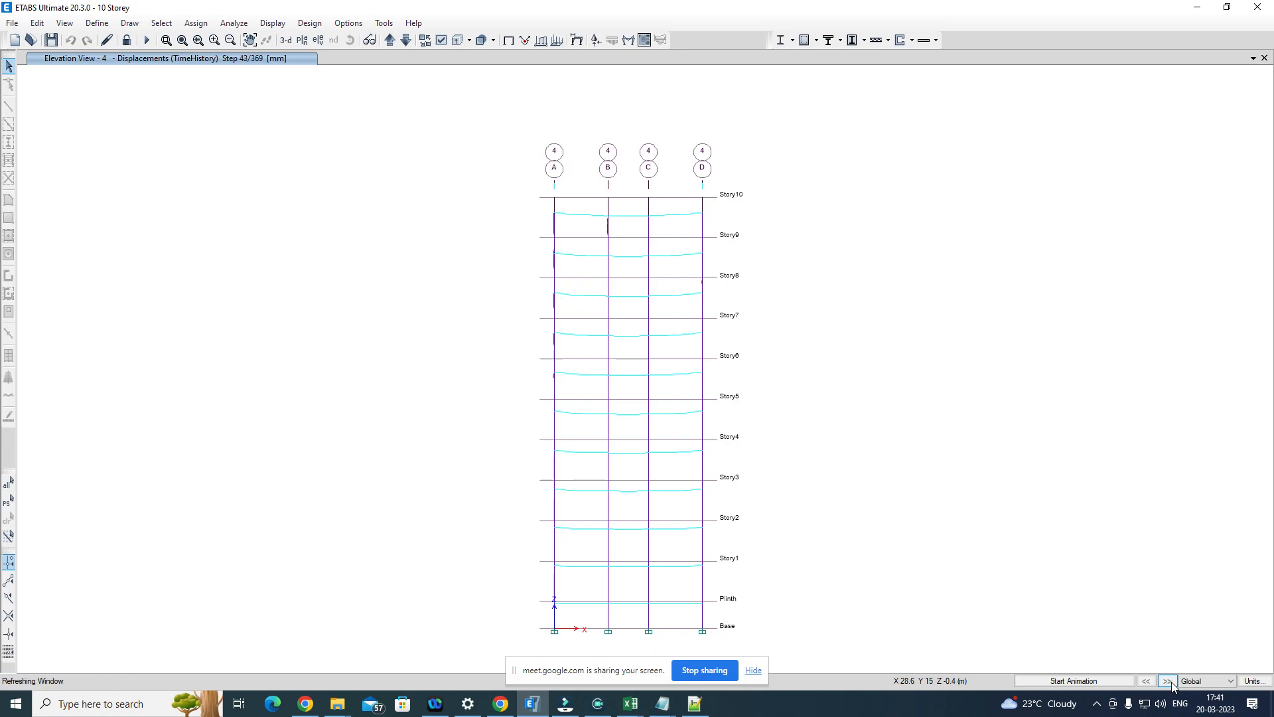
{"action": "left_click", "coordinate": [1168, 681]}
{"action": "left_click", "coordinate": [1168, 681]}
{"action": "left_click", "coordinate": [1168, 682]}
{"action": "left_click", "coordinate": [1168, 682]}
{"action": "left_click", "coordinate": [1168, 682]}
{"action": "left_click", "coordinate": [1168, 681]}
Step: Apply a time of 1 second to the TimeHistory deformed shape
{"action": "left_click", "coordinate": [576, 40]}
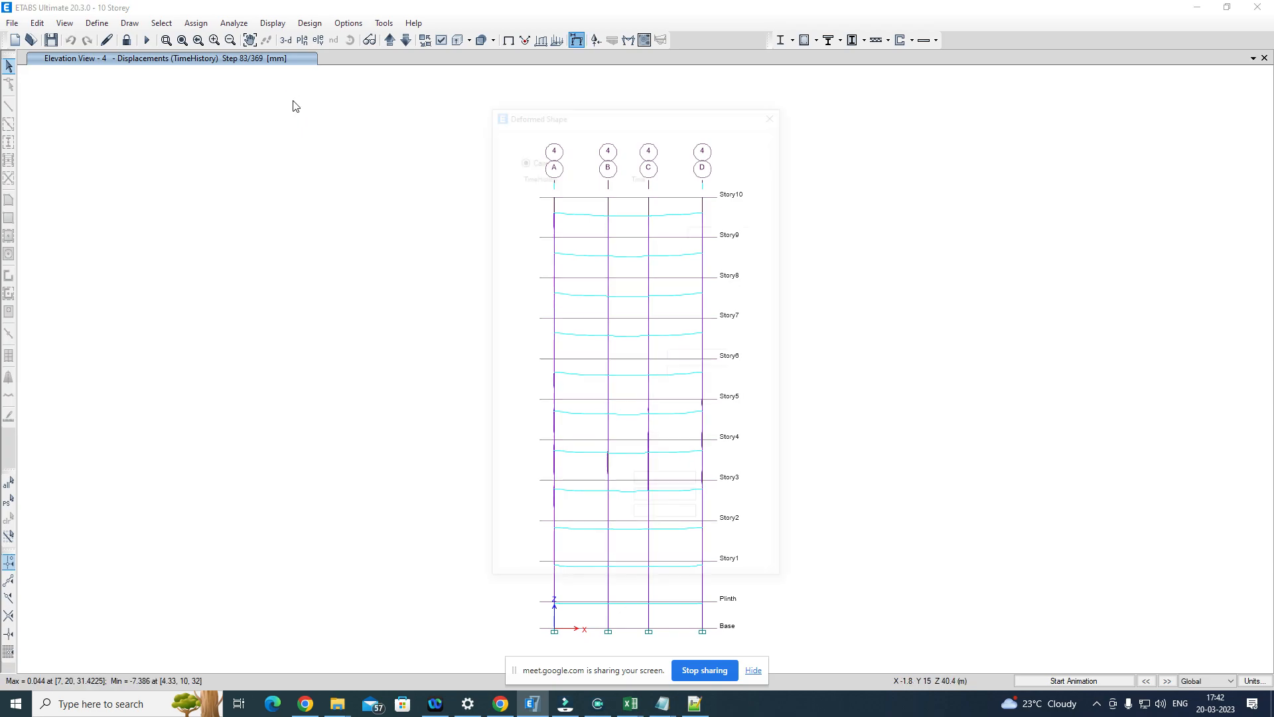
{"action": "key", "text": "F6"}
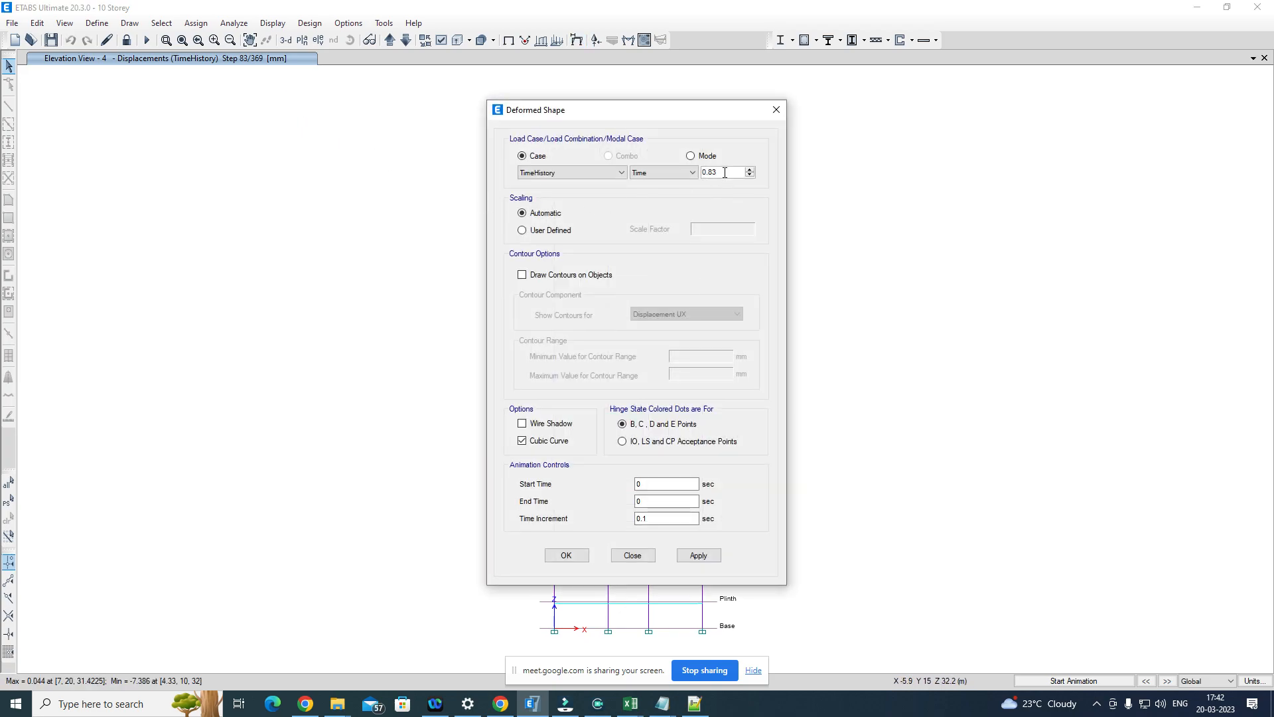
{"action": "double_click", "coordinate": [719, 172]}
{"action": "type", "text": "1"}
{"action": "left_click", "coordinate": [698, 555]}
Step: Move the deformed shape settings clear of the elevation, and view the frame at 1.5 and 2 seconds
{"action": "left_click_drag", "start_coordinate": [653, 112], "coordinate": [992, 98]}
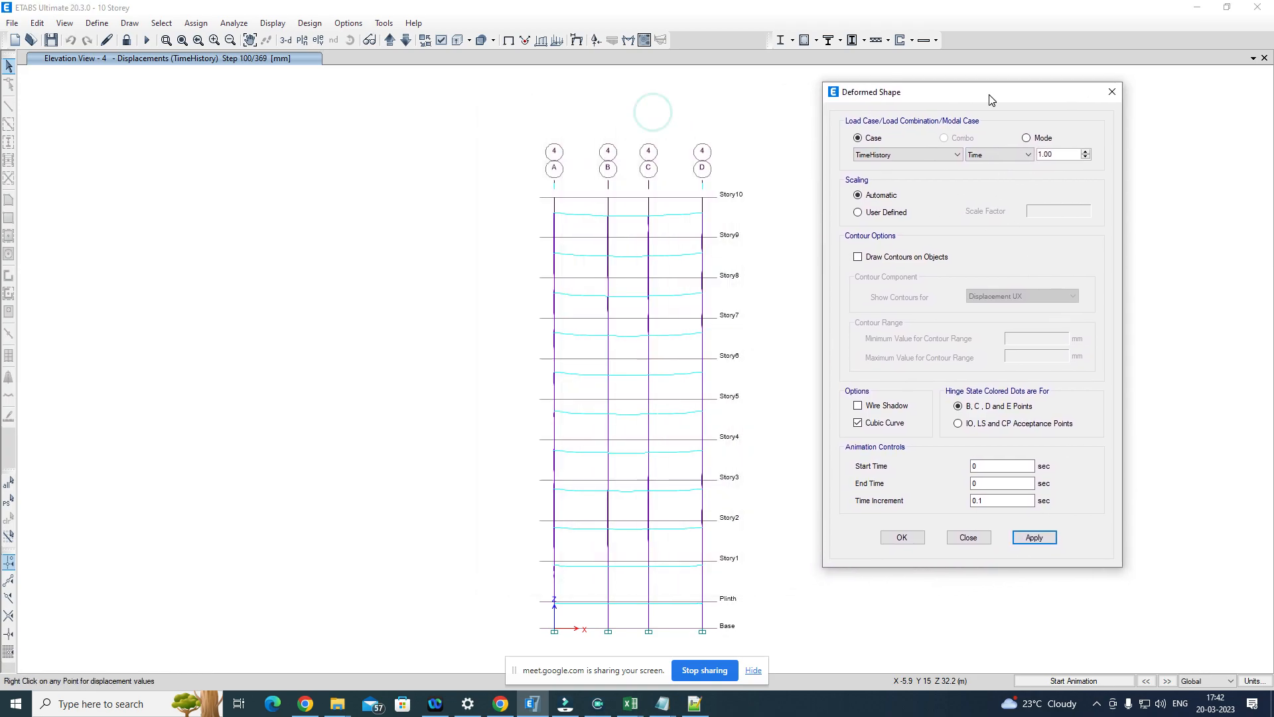
{"action": "double_click", "coordinate": [1059, 154]}
{"action": "type", "text": "1.5"}
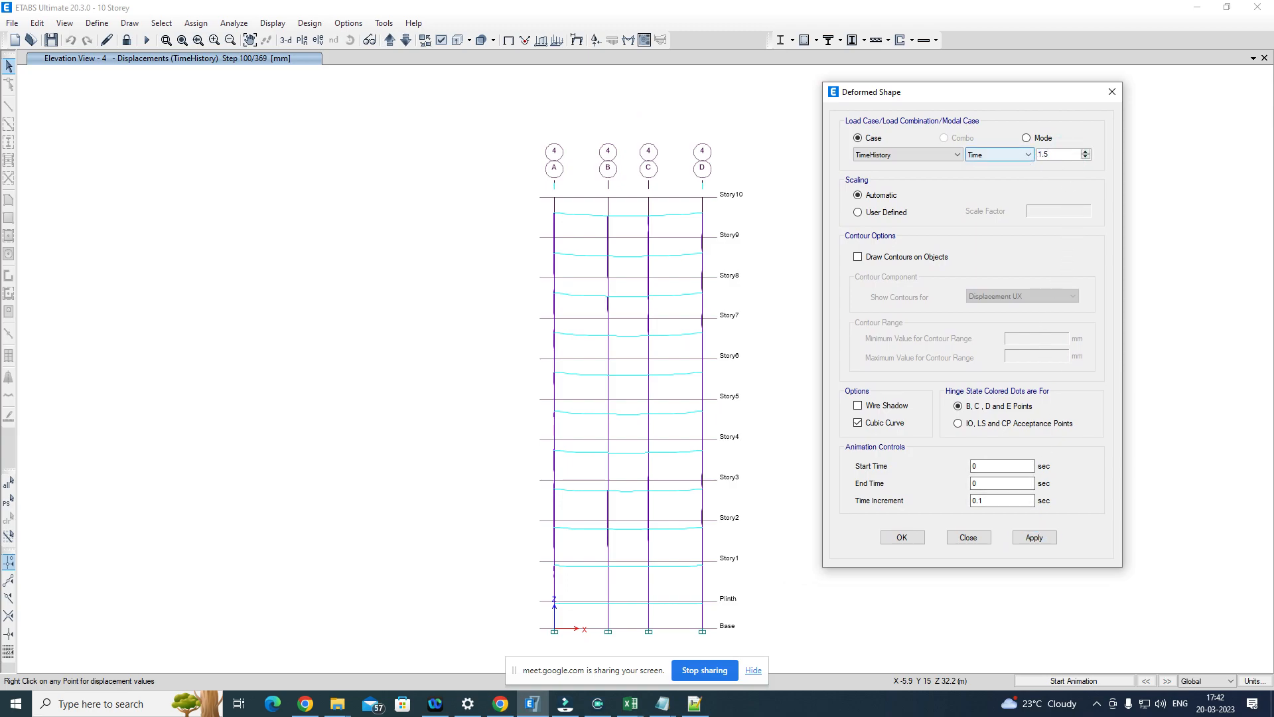
{"action": "left_click", "coordinate": [1035, 538]}
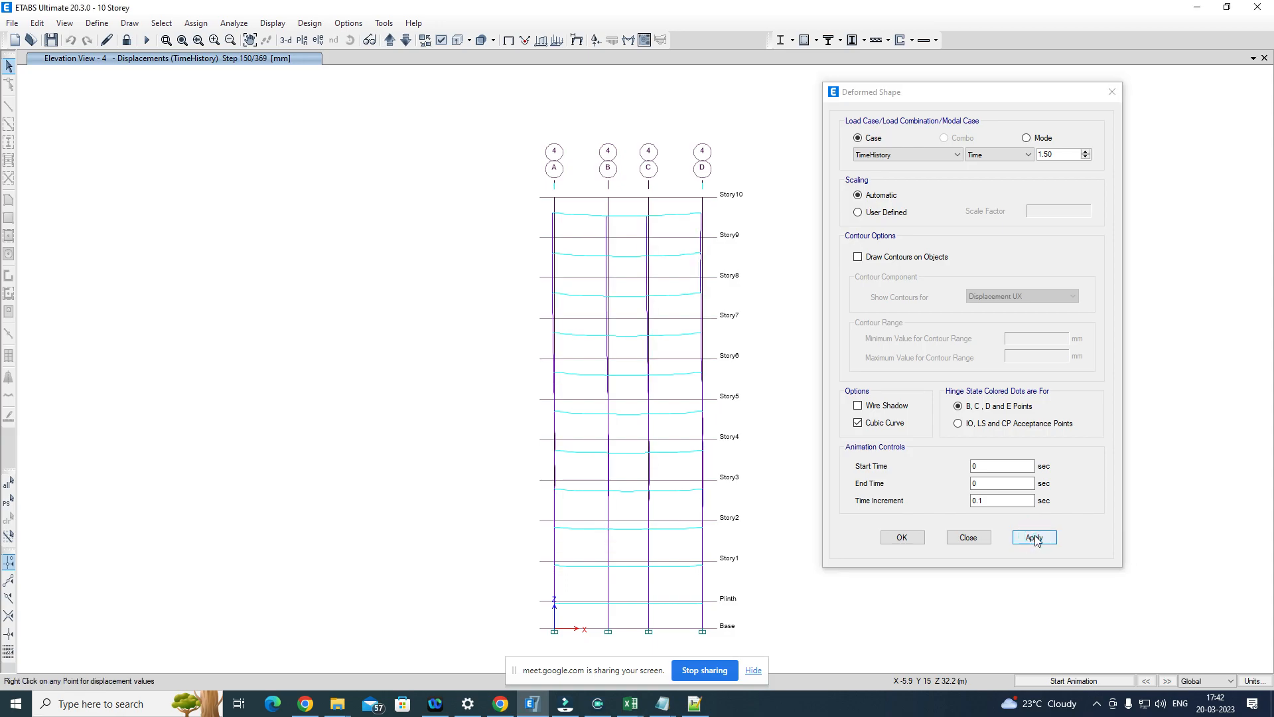
{"action": "double_click", "coordinate": [1057, 155]}
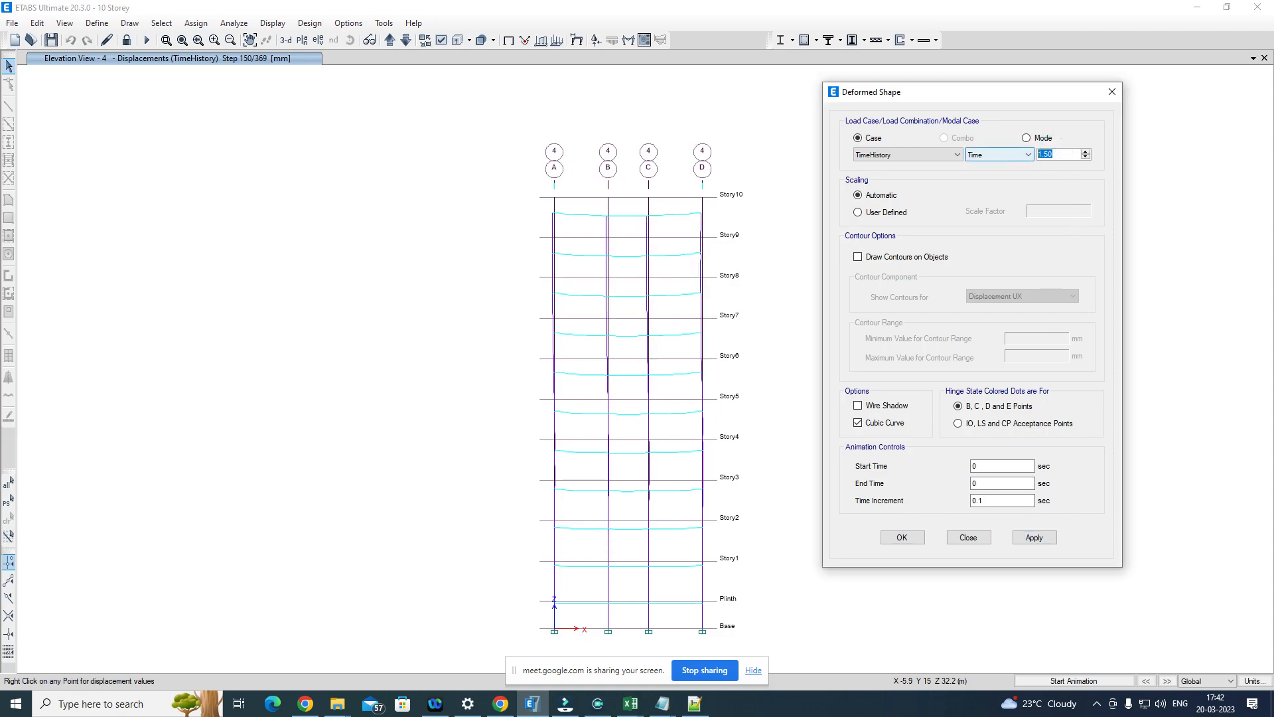
{"action": "type", "text": "2"}
{"action": "left_click", "coordinate": [1043, 542]}
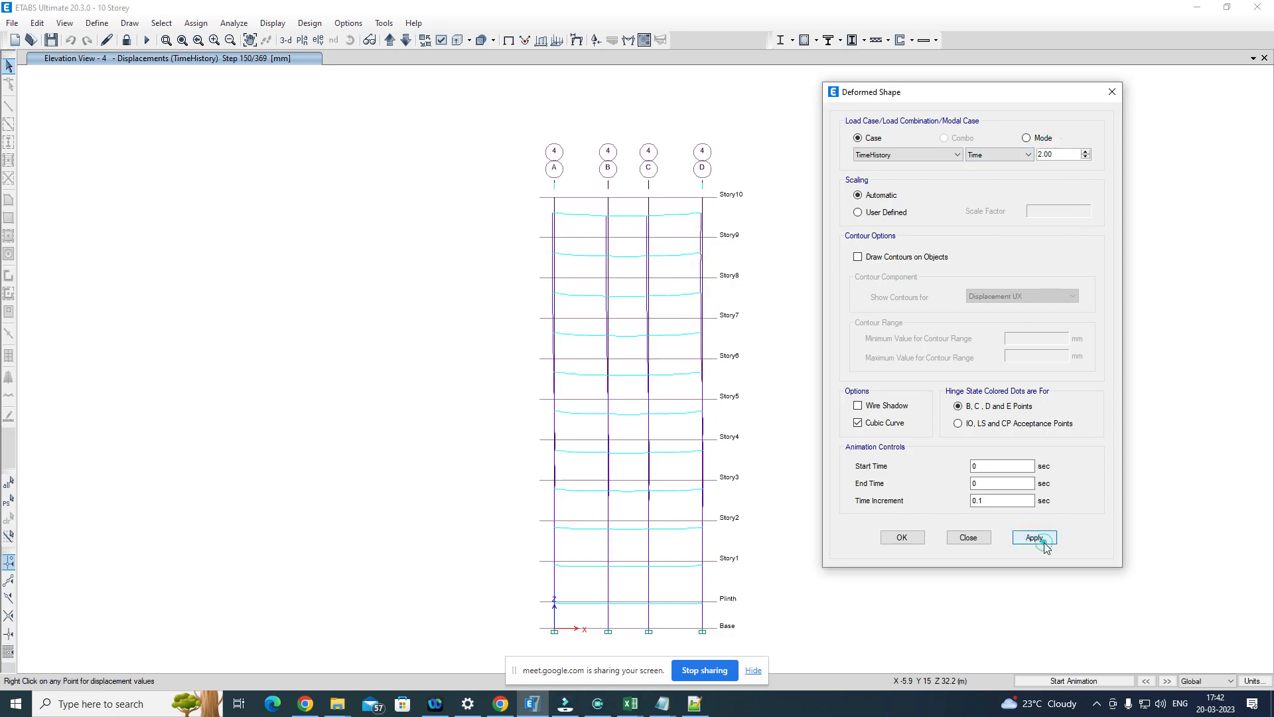
Step: Display the deformed shape at 2.5 seconds and finally at 3 seconds, keeping the 3-second view
{"action": "double_click", "coordinate": [1061, 154]}
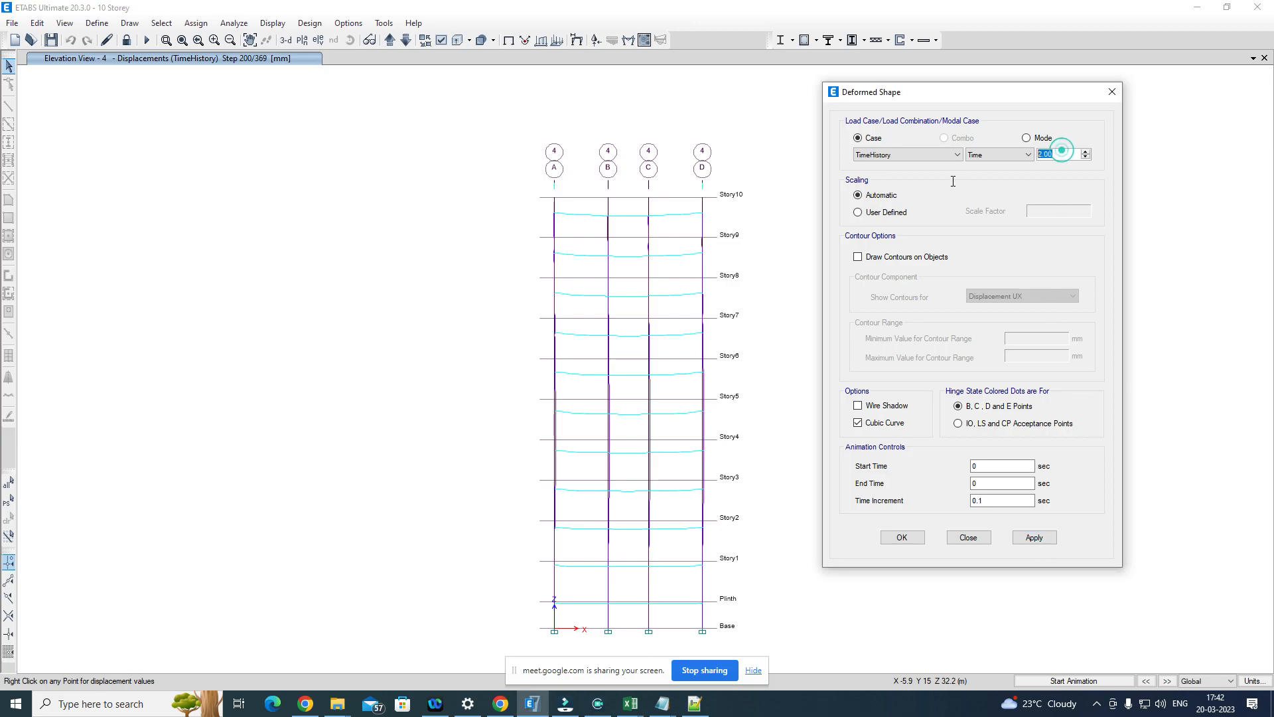
{"action": "type", "text": "2.5"}
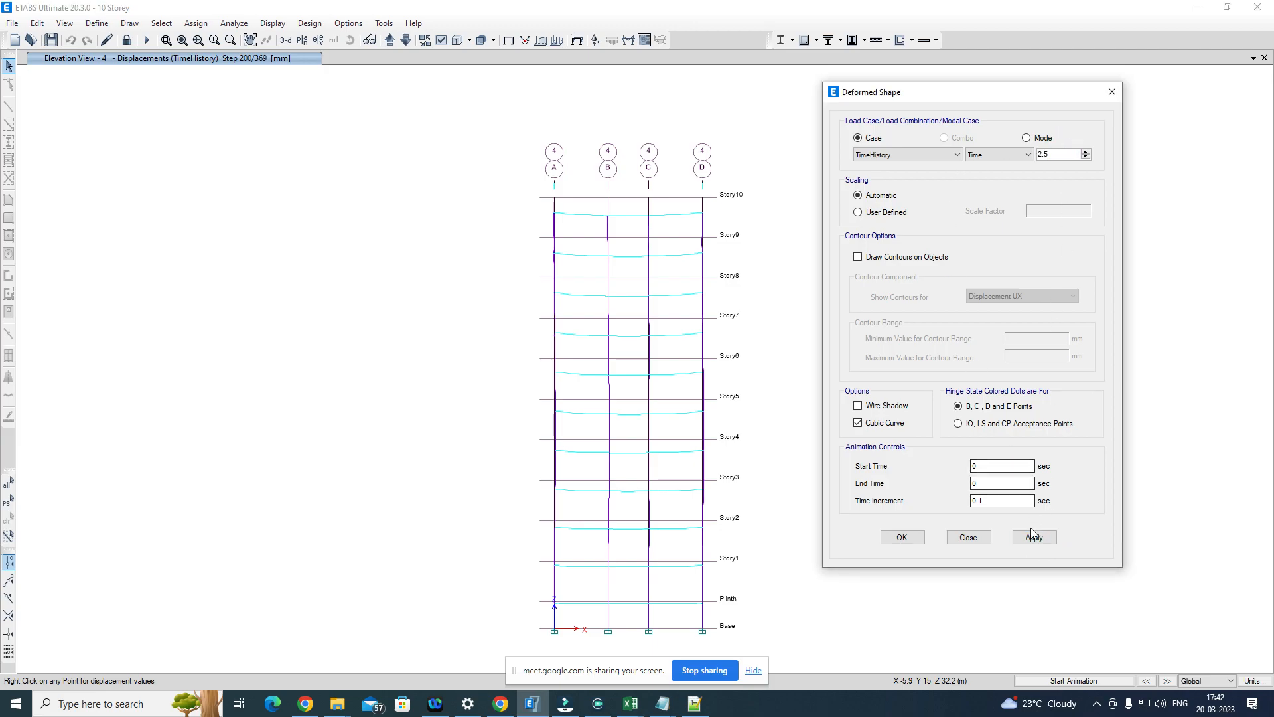
{"action": "left_click", "coordinate": [1033, 538]}
{"action": "double_click", "coordinate": [1066, 154]}
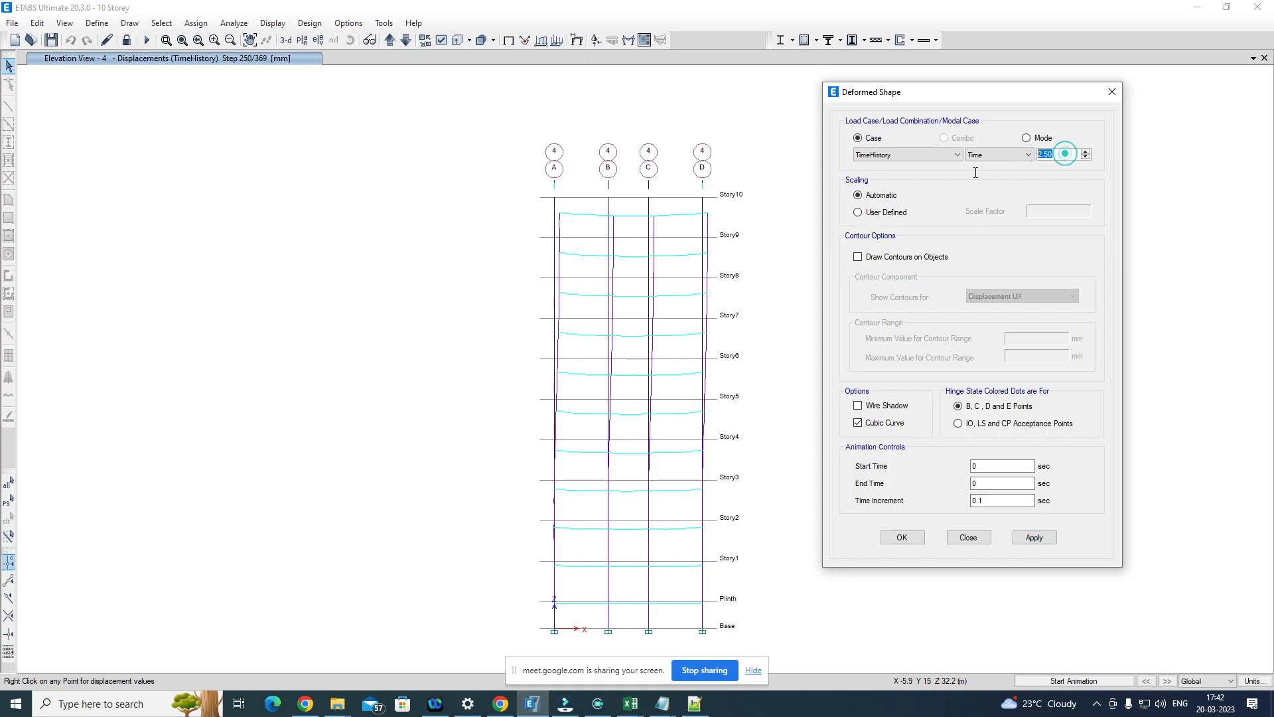
{"action": "type", "text": "3"}
{"action": "left_click", "coordinate": [1034, 538]}
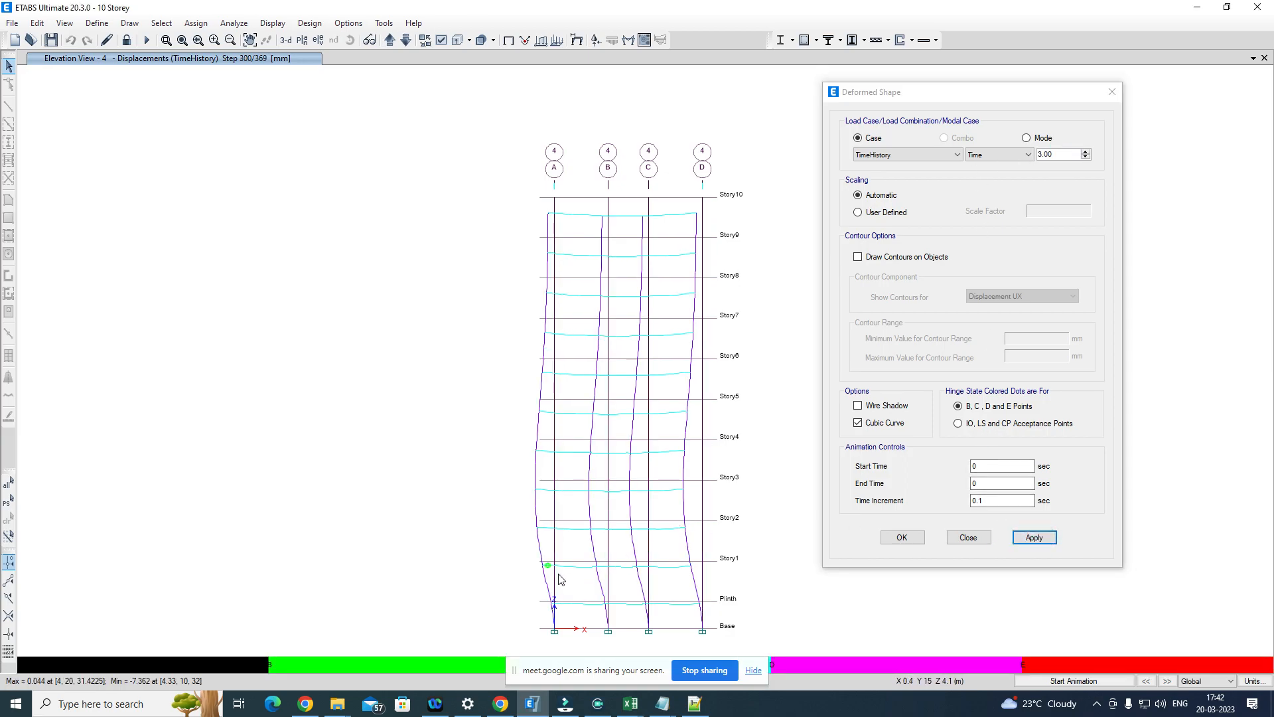
{"action": "left_click", "coordinate": [893, 542]}
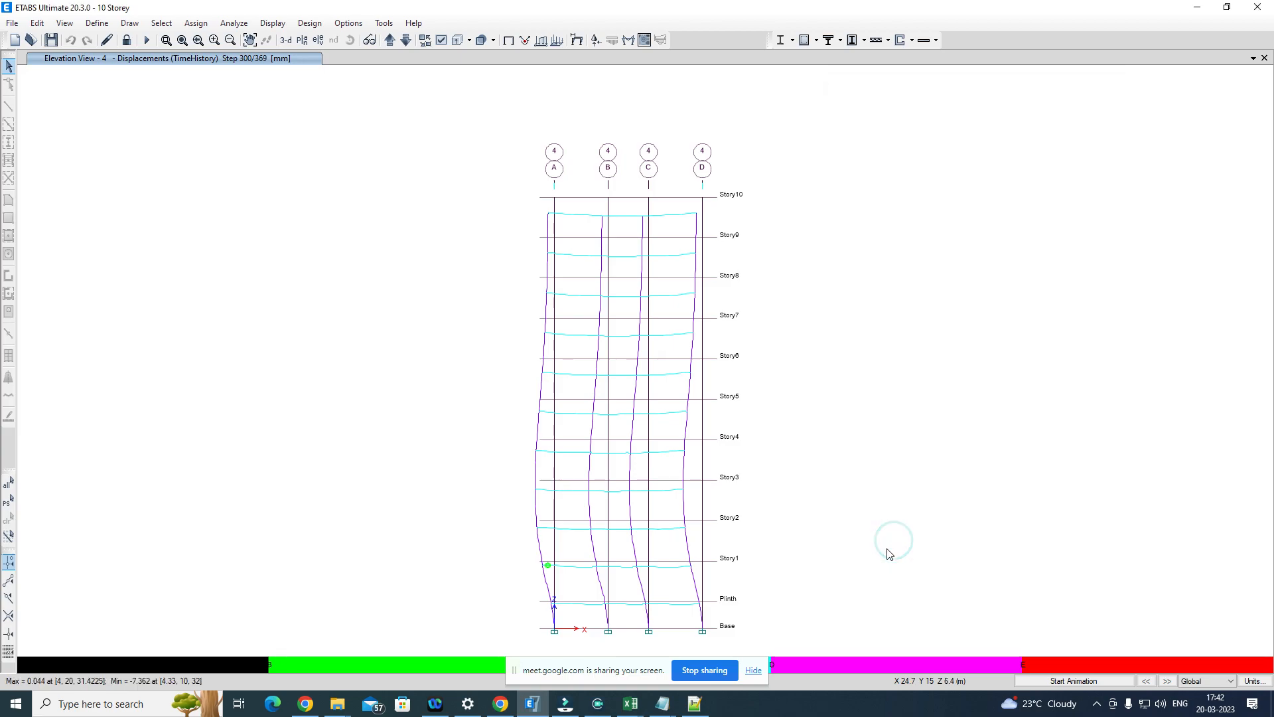
Step: Step the deformed shape back to step 299 and forward again to step 300 to check when the hinge forms
{"action": "left_click", "coordinate": [1147, 681]}
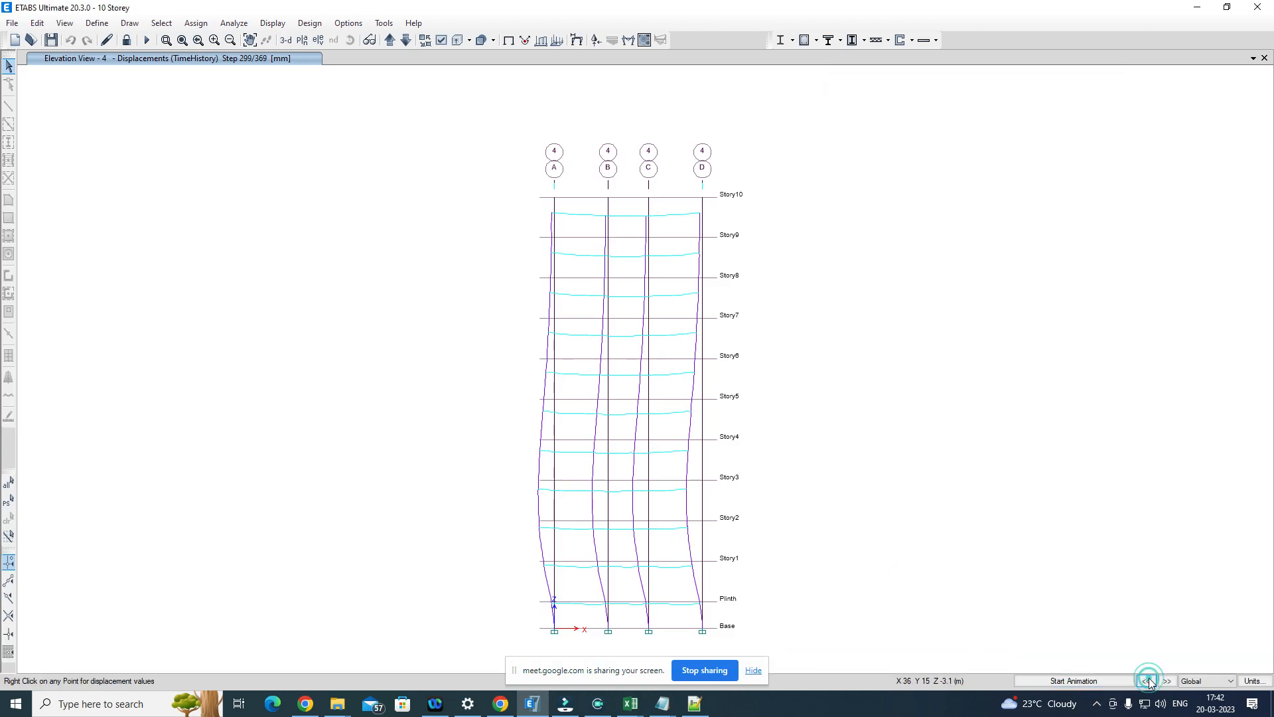
{"action": "left_click", "coordinate": [1168, 681]}
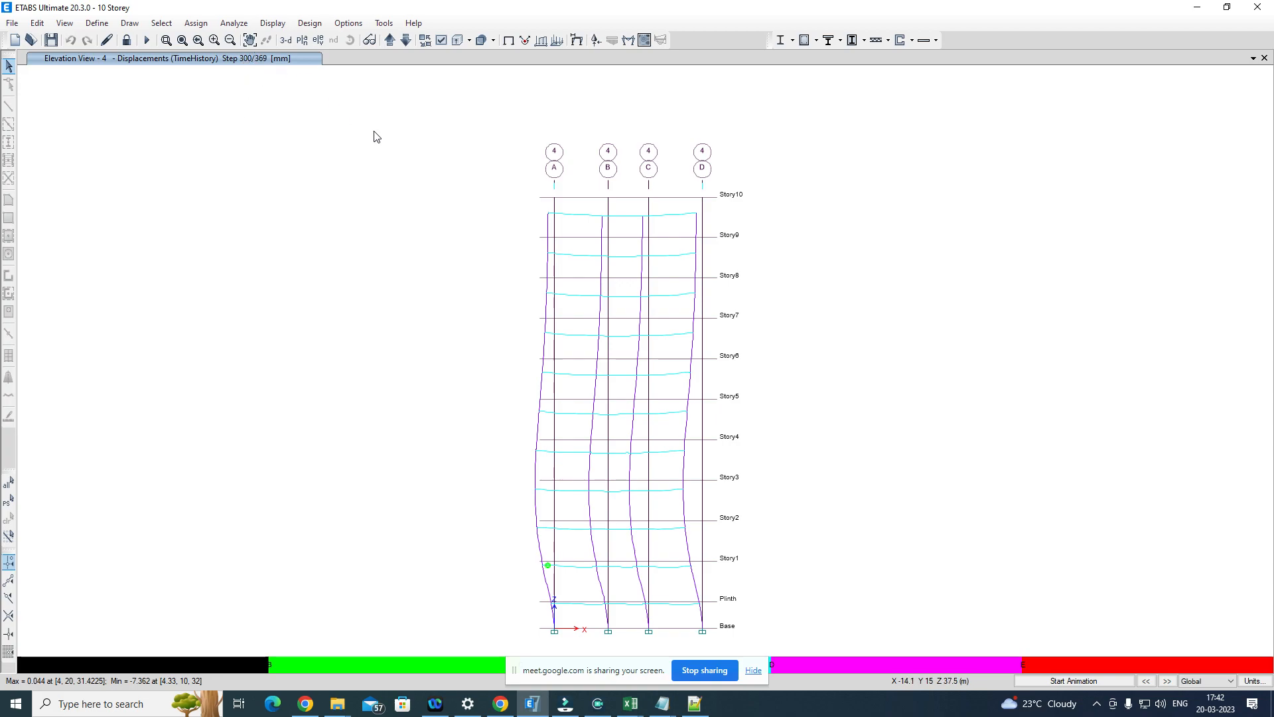
Step: Display the maximum story displacement plot from the story response results
{"action": "left_click", "coordinate": [281, 25]}
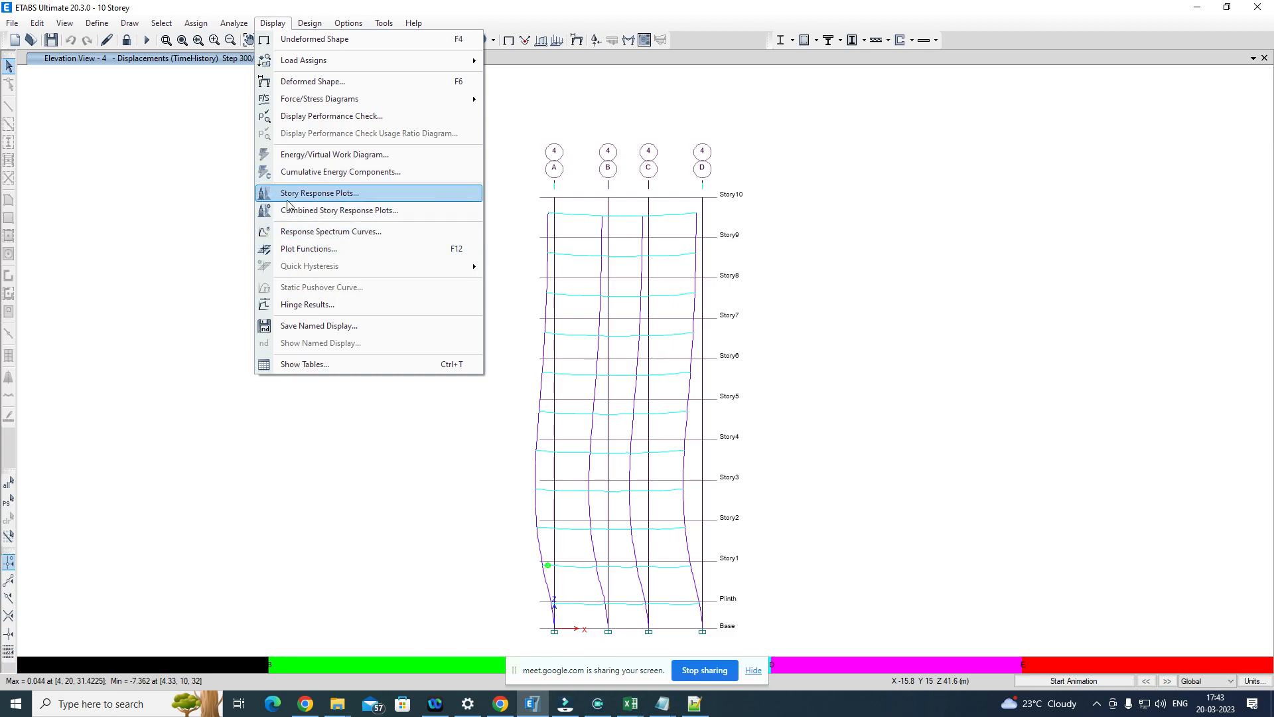
{"action": "left_click", "coordinate": [388, 195]}
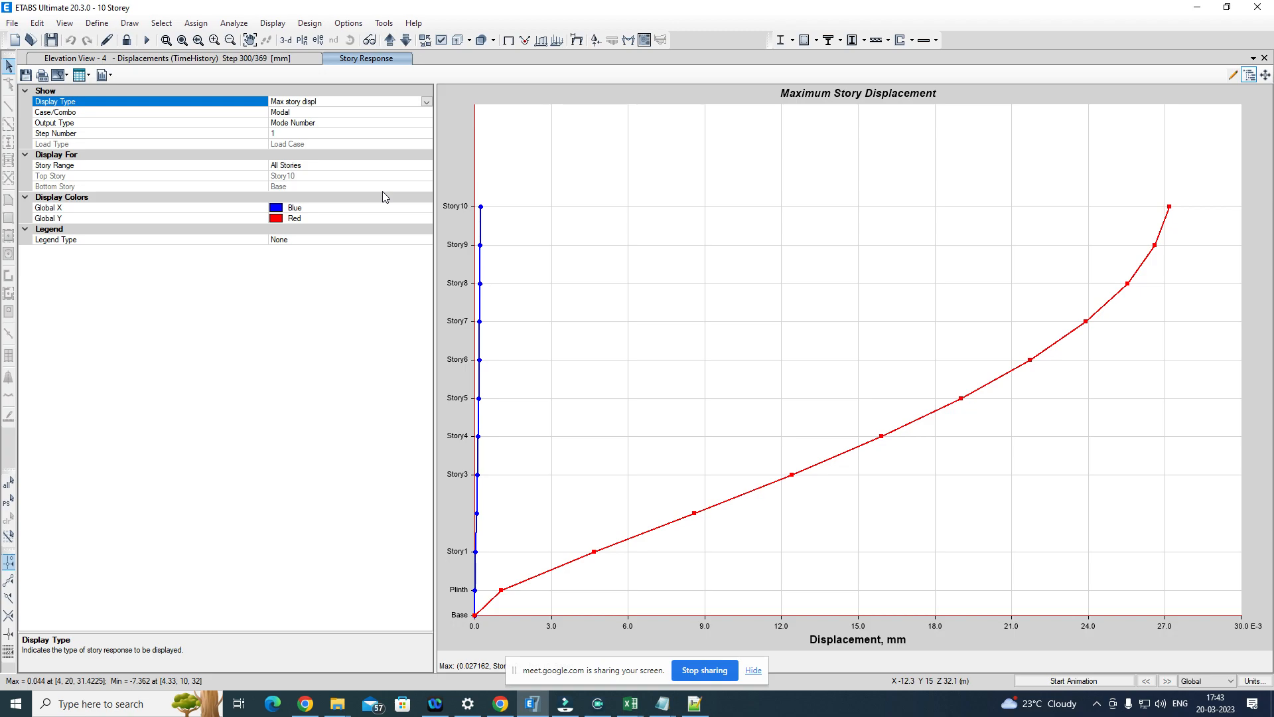
{"action": "left_click", "coordinate": [273, 24]}
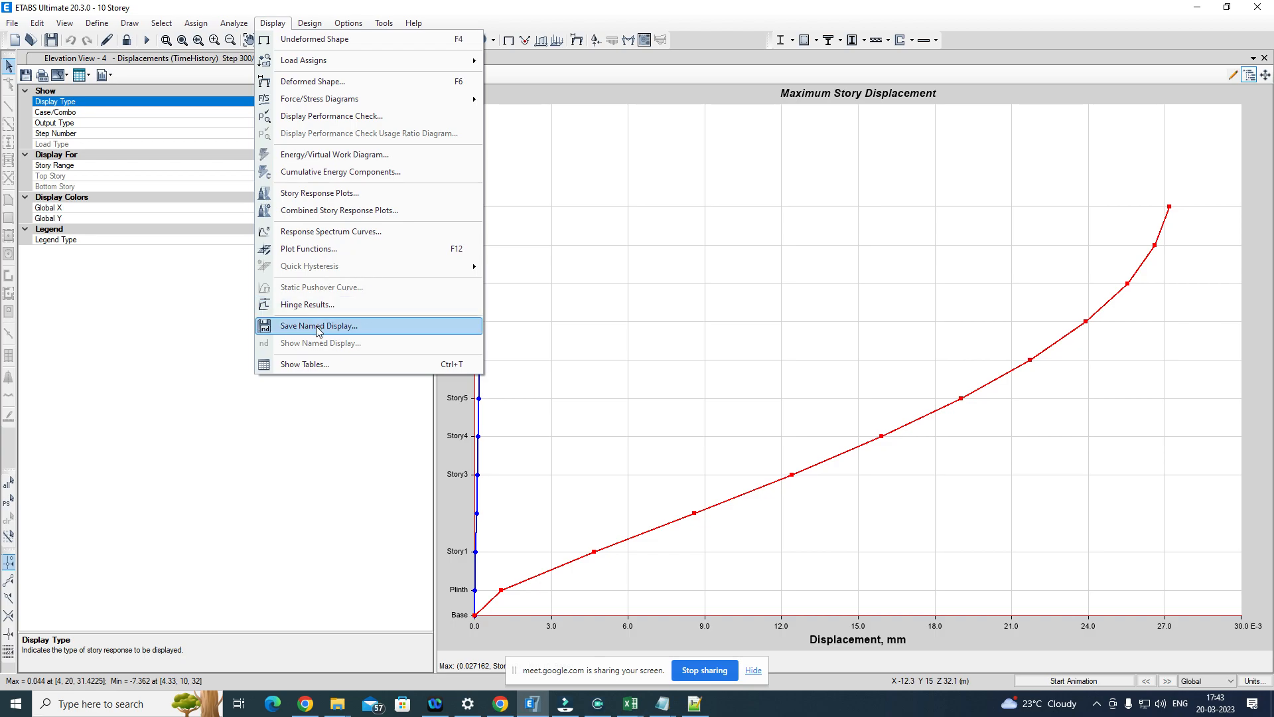
{"action": "left_click", "coordinate": [318, 365]}
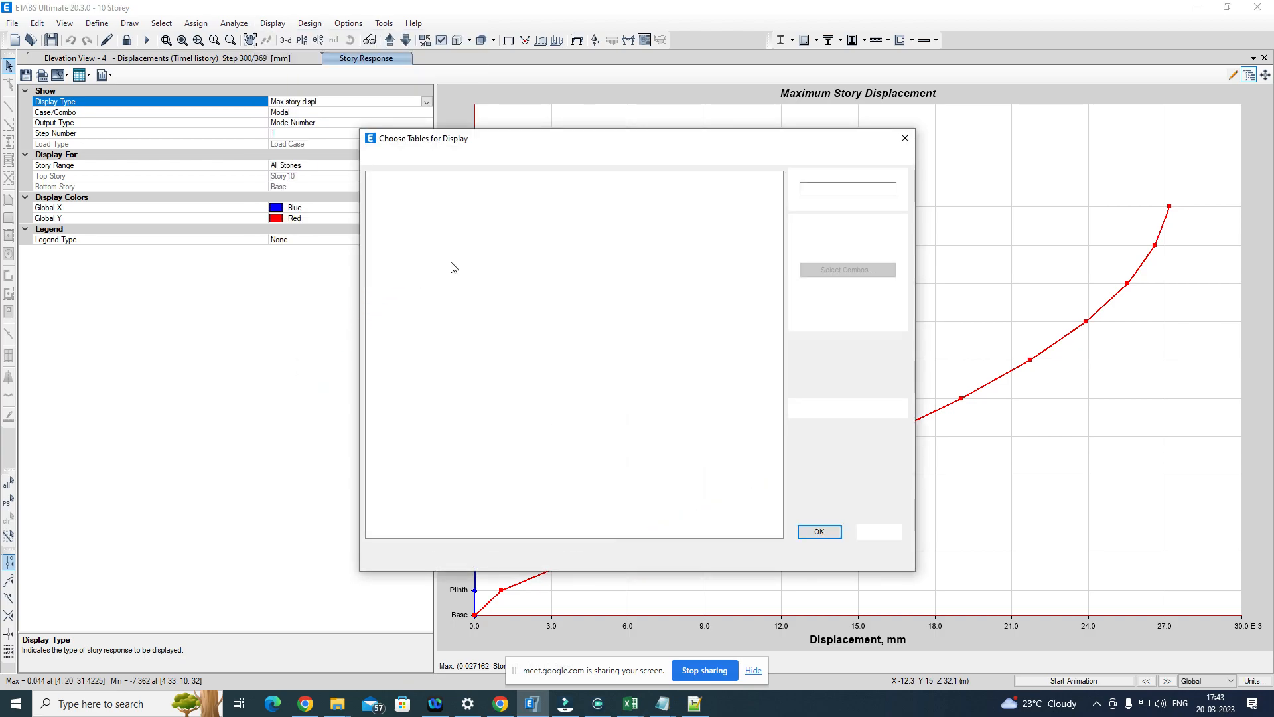
{"action": "left_click", "coordinate": [904, 138]}
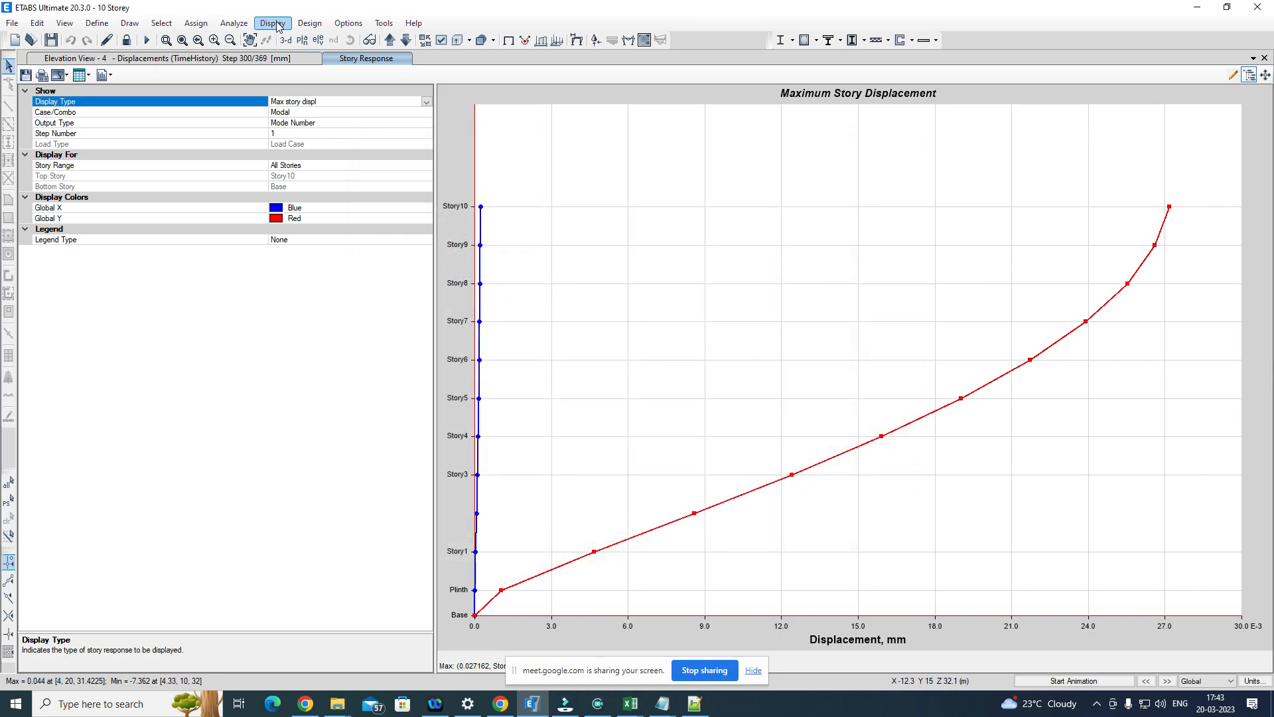
Step: Set the load case of the maximum story displacement plot to TimeHistory
{"action": "left_click", "coordinate": [89, 76]}
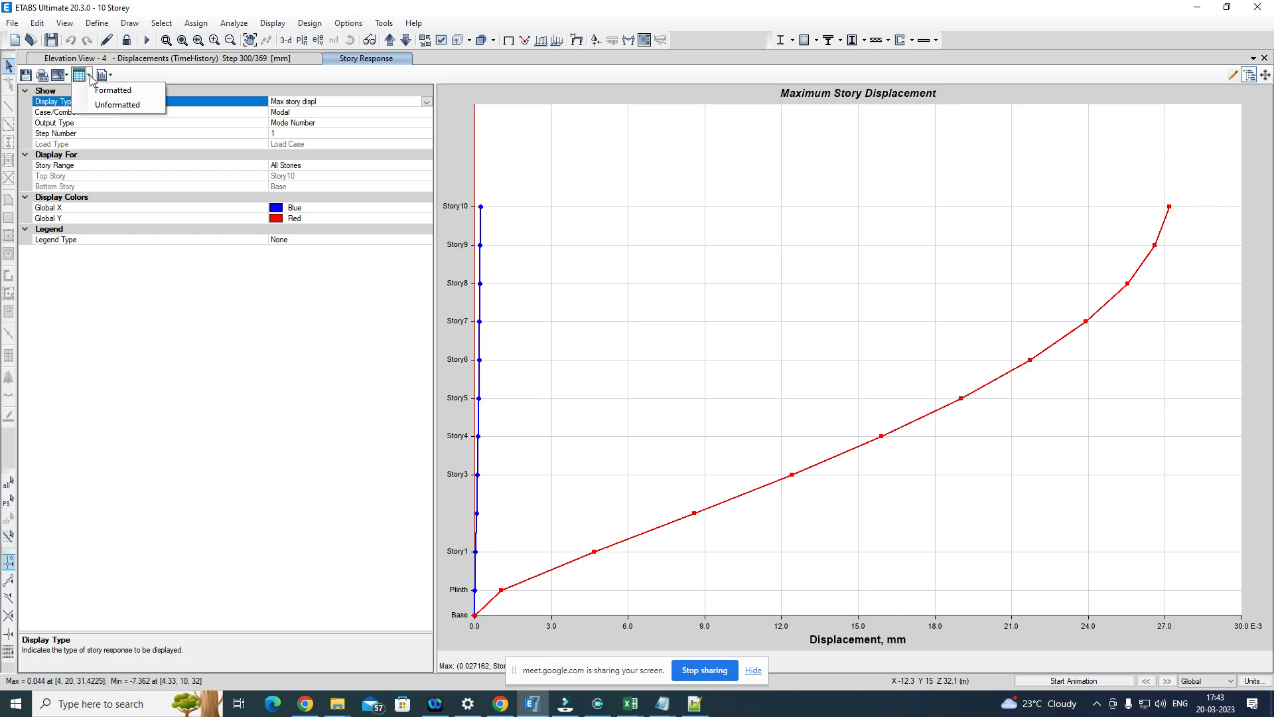
{"action": "left_click", "coordinate": [412, 123]}
{"action": "left_click", "coordinate": [411, 112]}
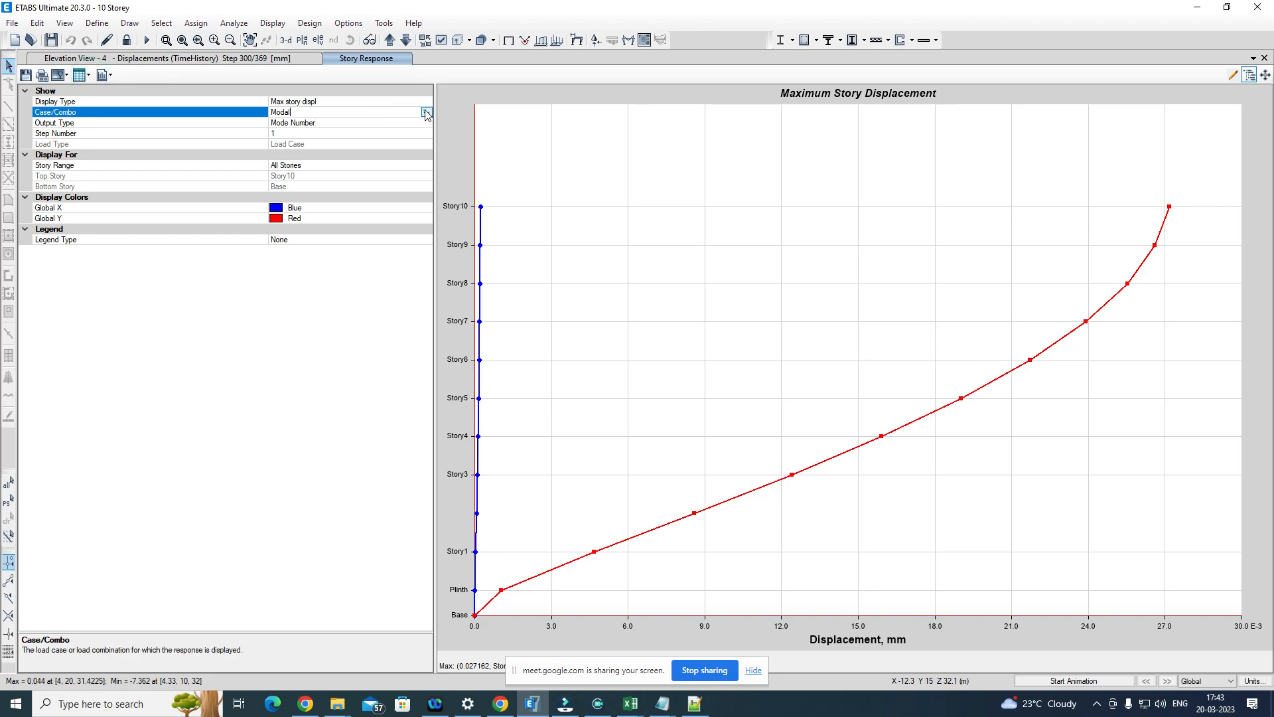
{"action": "left_click", "coordinate": [426, 112]}
{"action": "left_click", "coordinate": [303, 150]}
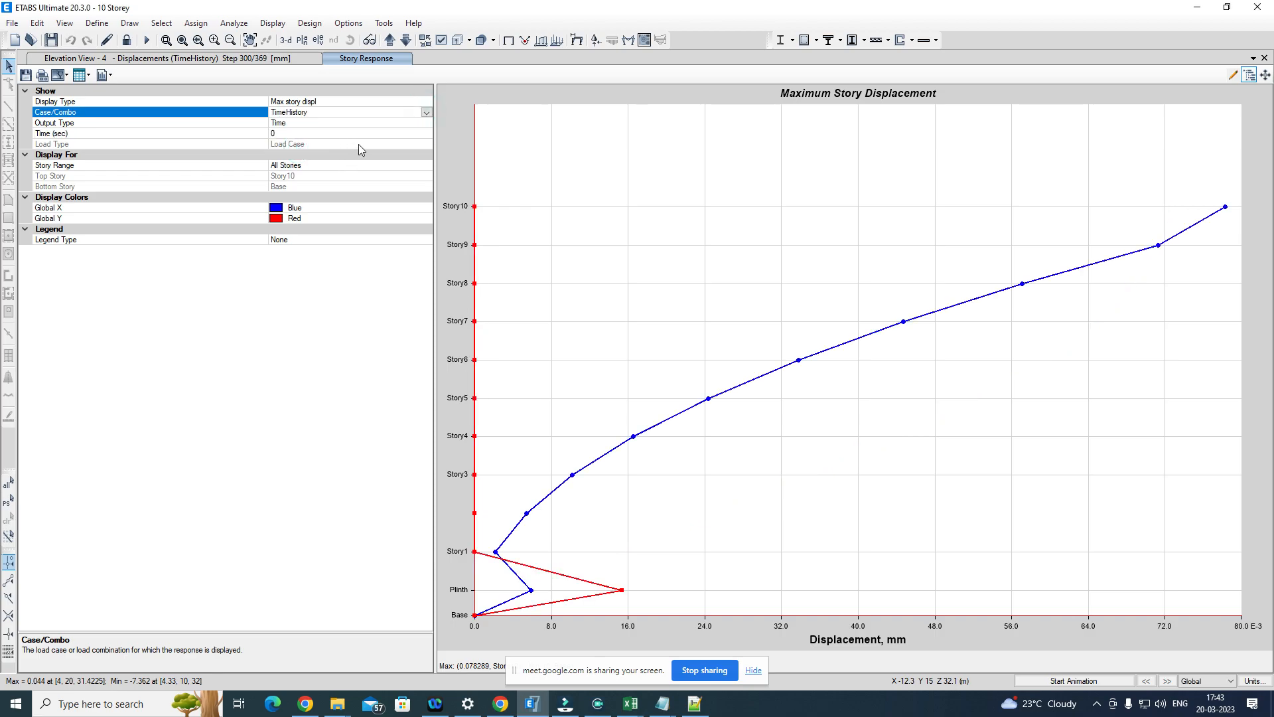
{"action": "left_click", "coordinate": [428, 135]}
{"action": "left_click", "coordinate": [426, 134]}
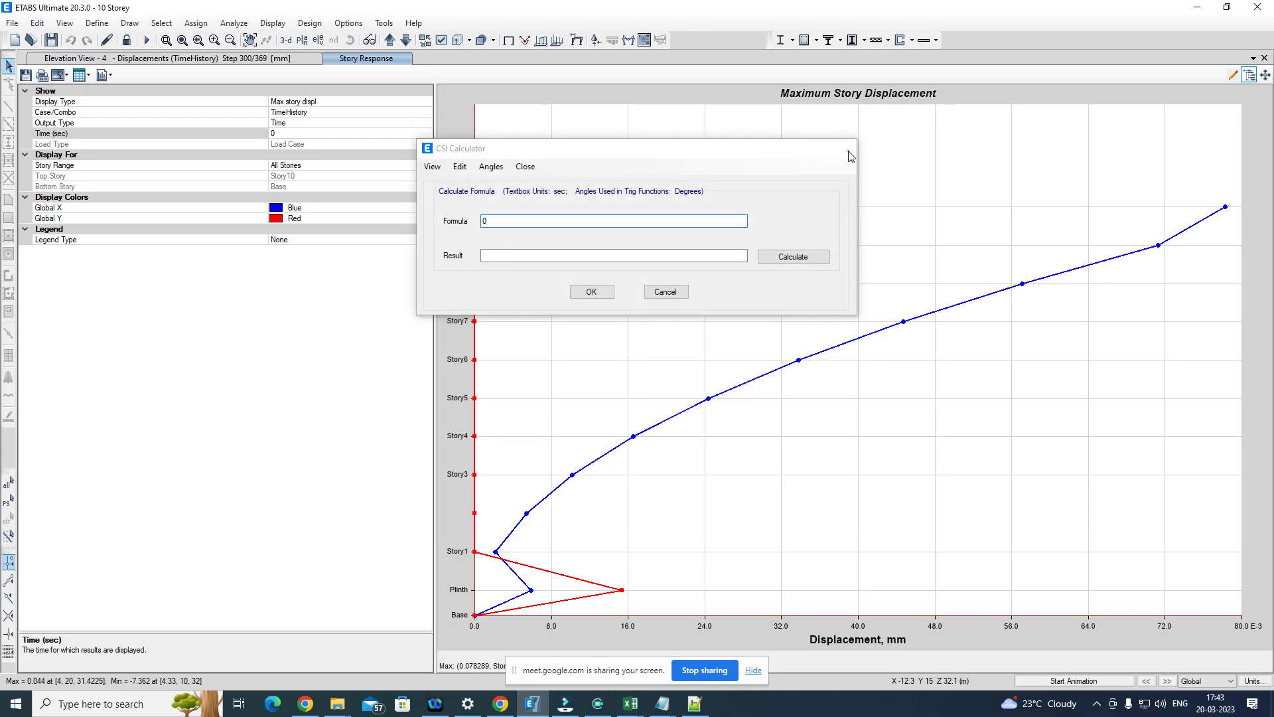
{"action": "left_click", "coordinate": [847, 148]}
Step: View the TimeHistory story displacements as a formatted table, and close the table and the story response plot
{"action": "left_click", "coordinate": [89, 75]}
{"action": "left_click", "coordinate": [98, 88]}
{"action": "left_click", "coordinate": [89, 73]}
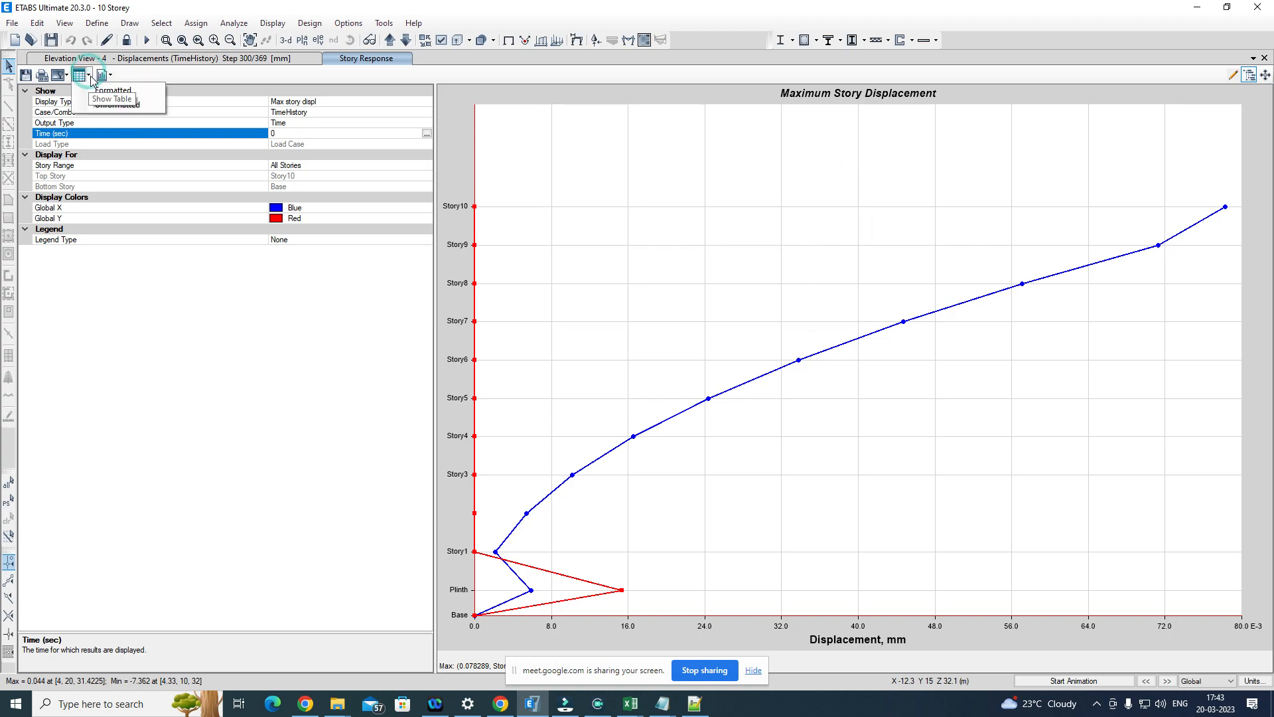
{"action": "left_click", "coordinate": [106, 90]}
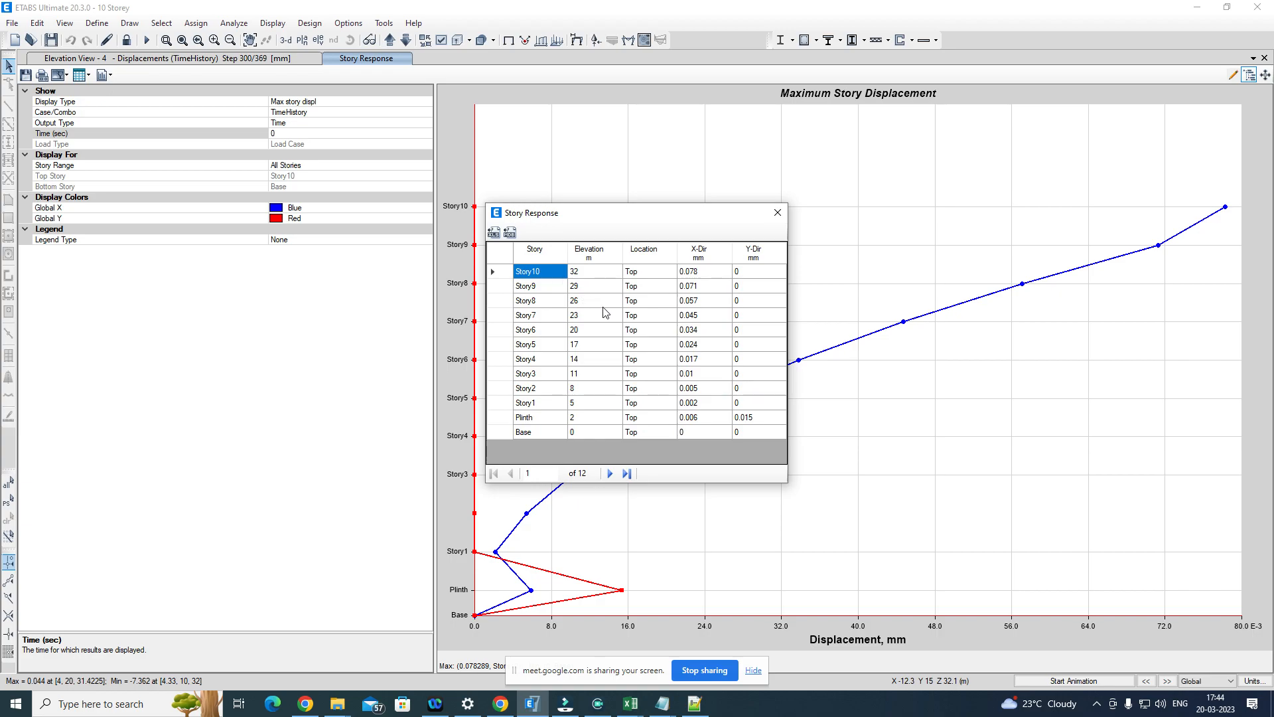
{"action": "left_click", "coordinate": [777, 212]}
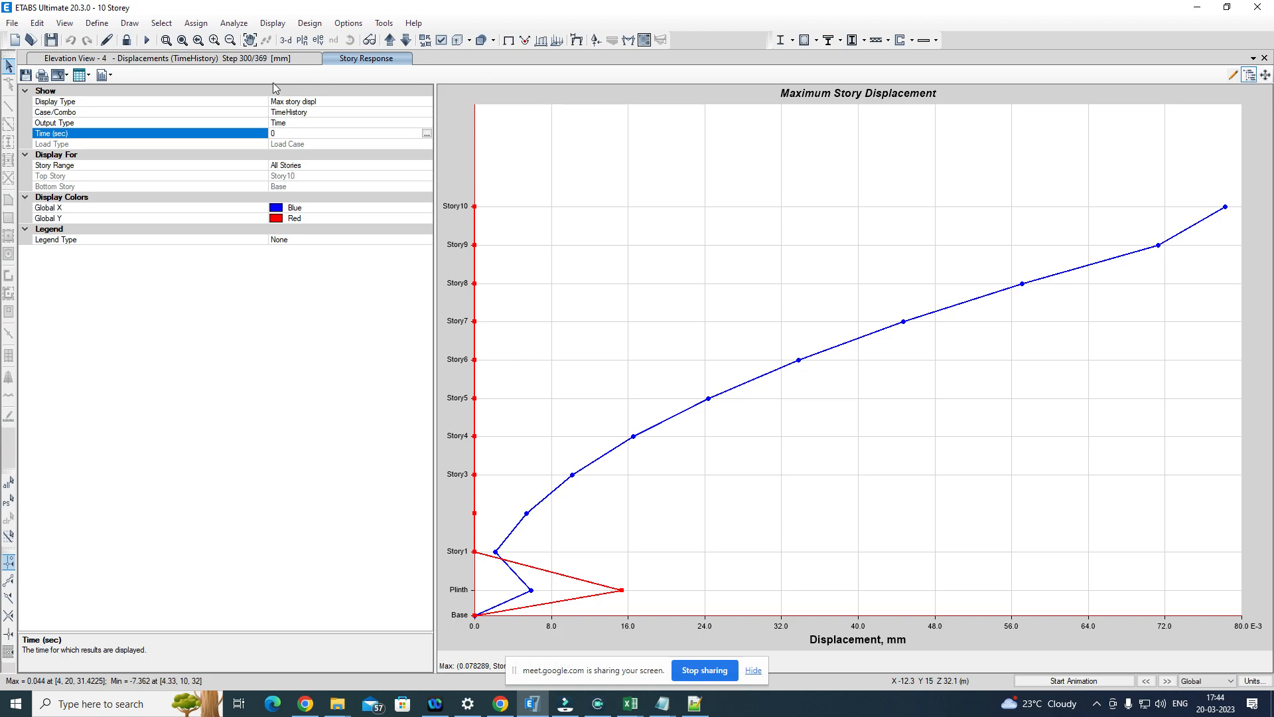
{"action": "left_click", "coordinate": [1264, 58]}
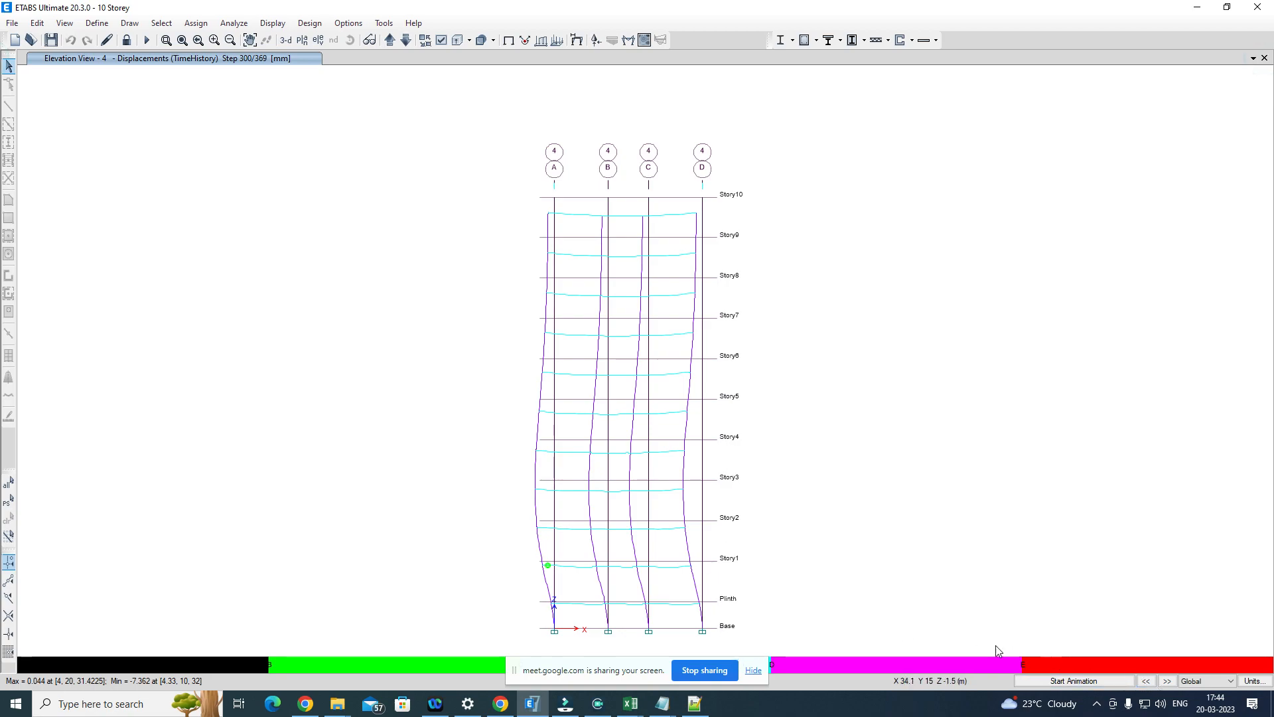
Step: Display the hinge results beside the elevation and set the frame type to Beam
{"action": "mouse_move", "coordinate": [549, 568]}
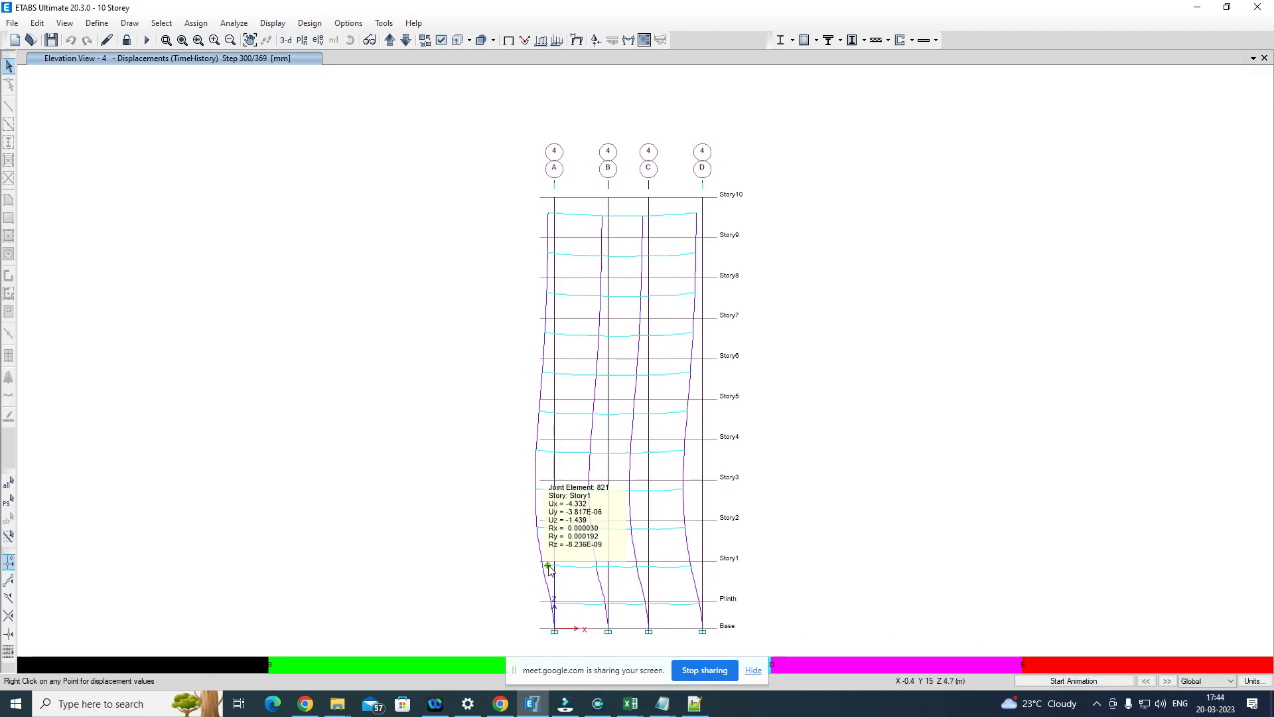
{"action": "left_click", "coordinate": [273, 23]}
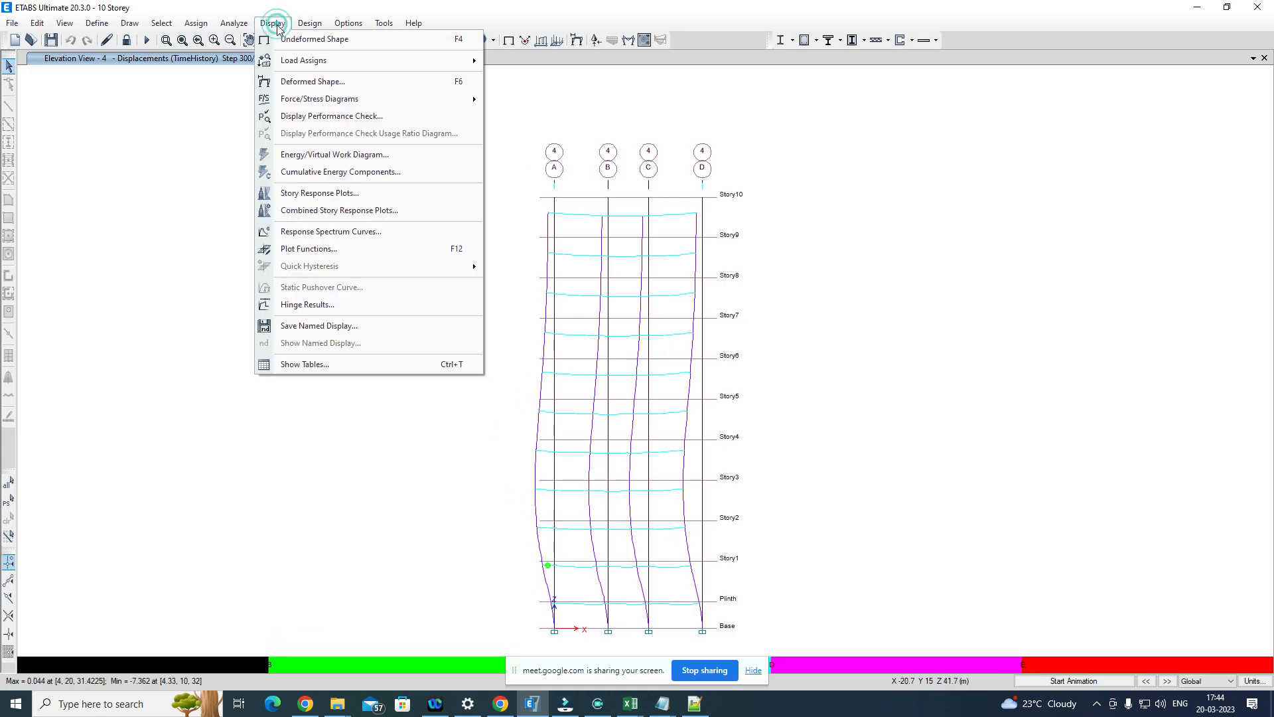
{"action": "left_click", "coordinate": [328, 306]}
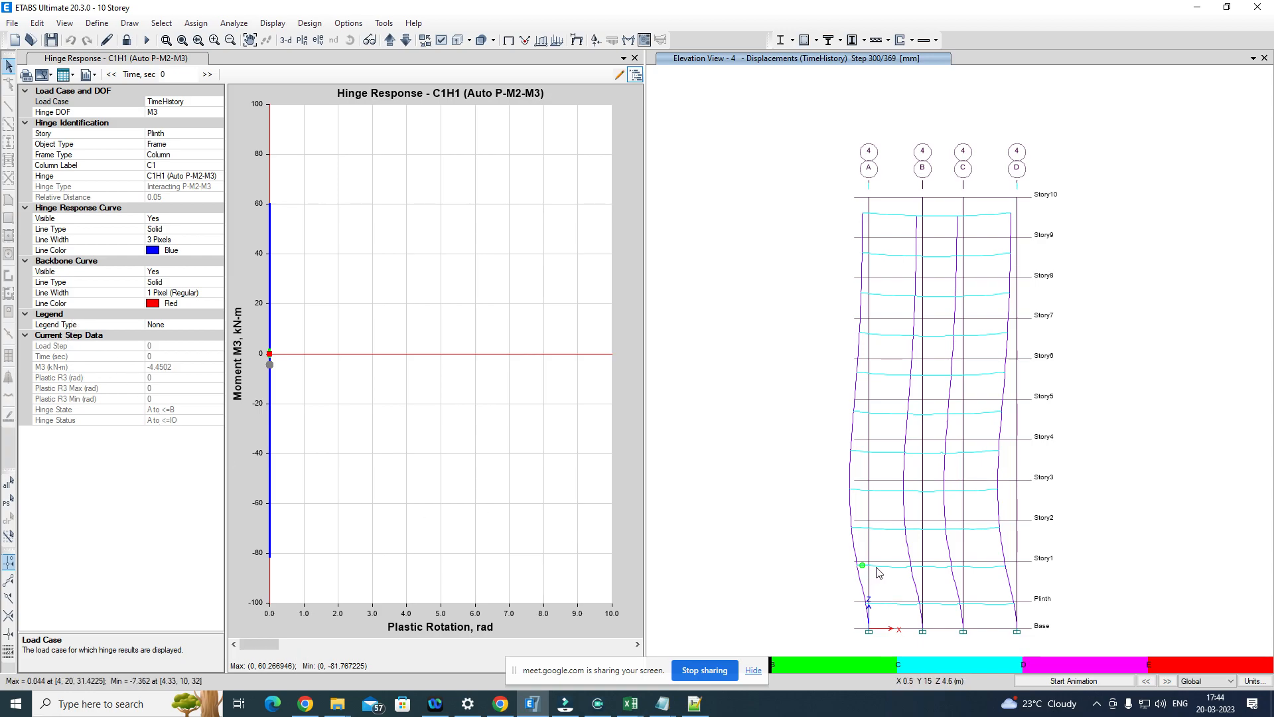
{"action": "left_click", "coordinate": [213, 156]}
{"action": "left_click", "coordinate": [217, 154]}
{"action": "left_click", "coordinate": [156, 180]}
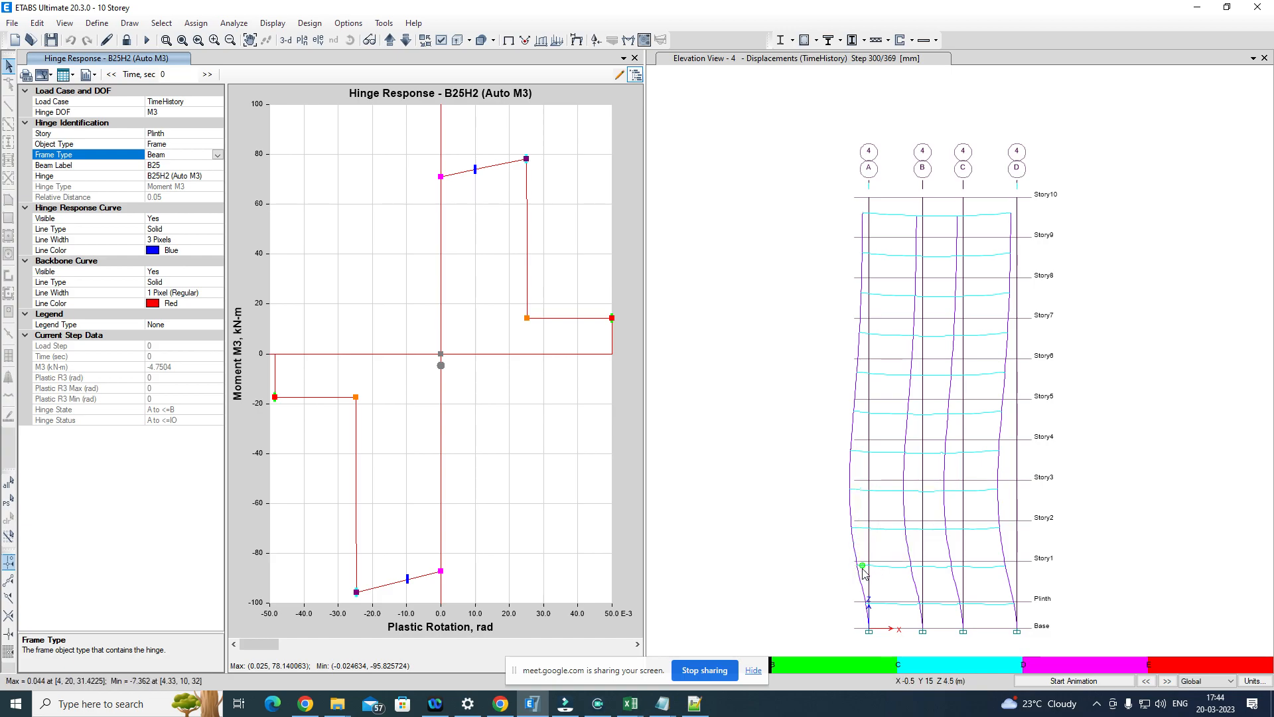
Step: Select beam label B25 at the Plinth story and check which hinges are available for it
{"action": "left_click", "coordinate": [216, 165]}
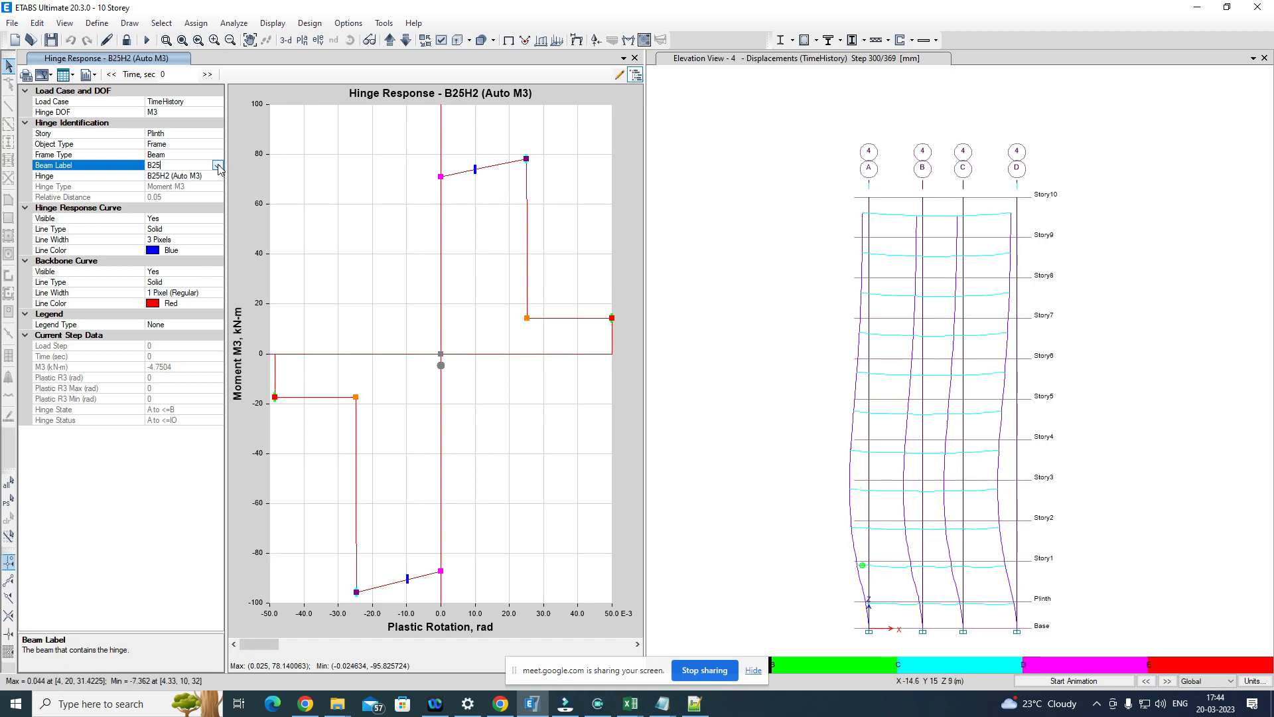
{"action": "left_click", "coordinate": [218, 166]}
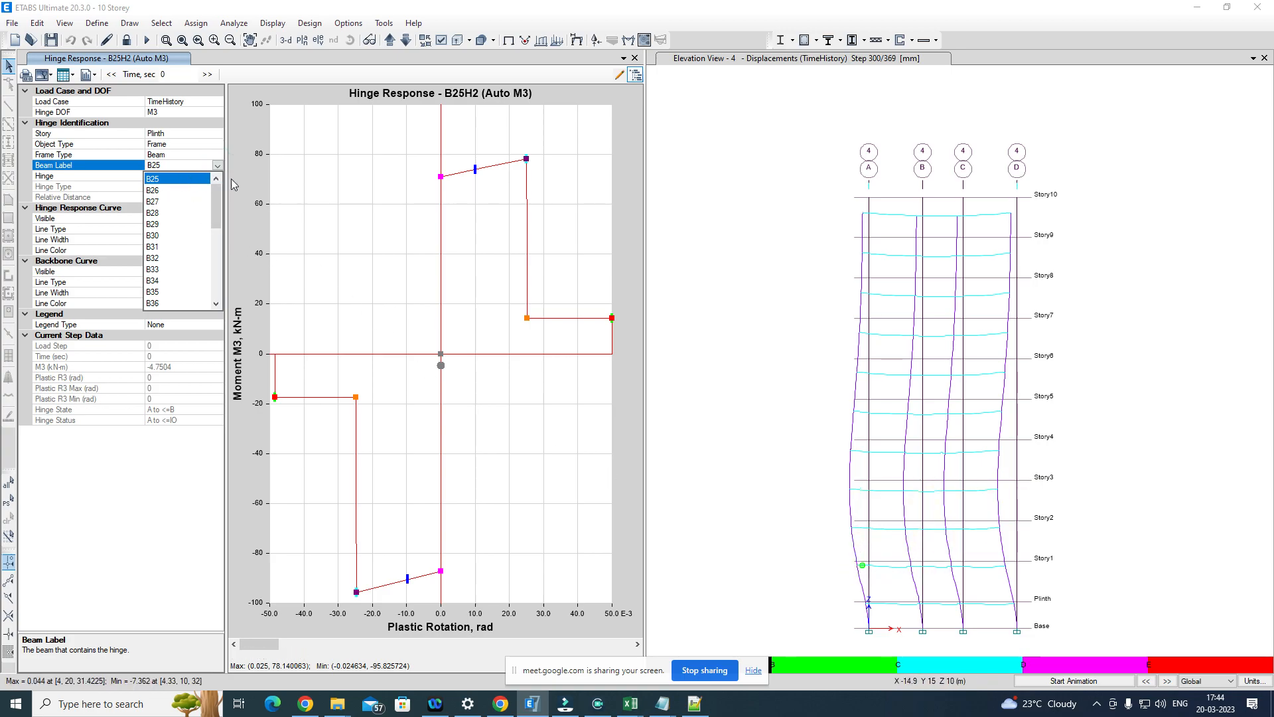
{"action": "left_click", "coordinate": [197, 179]}
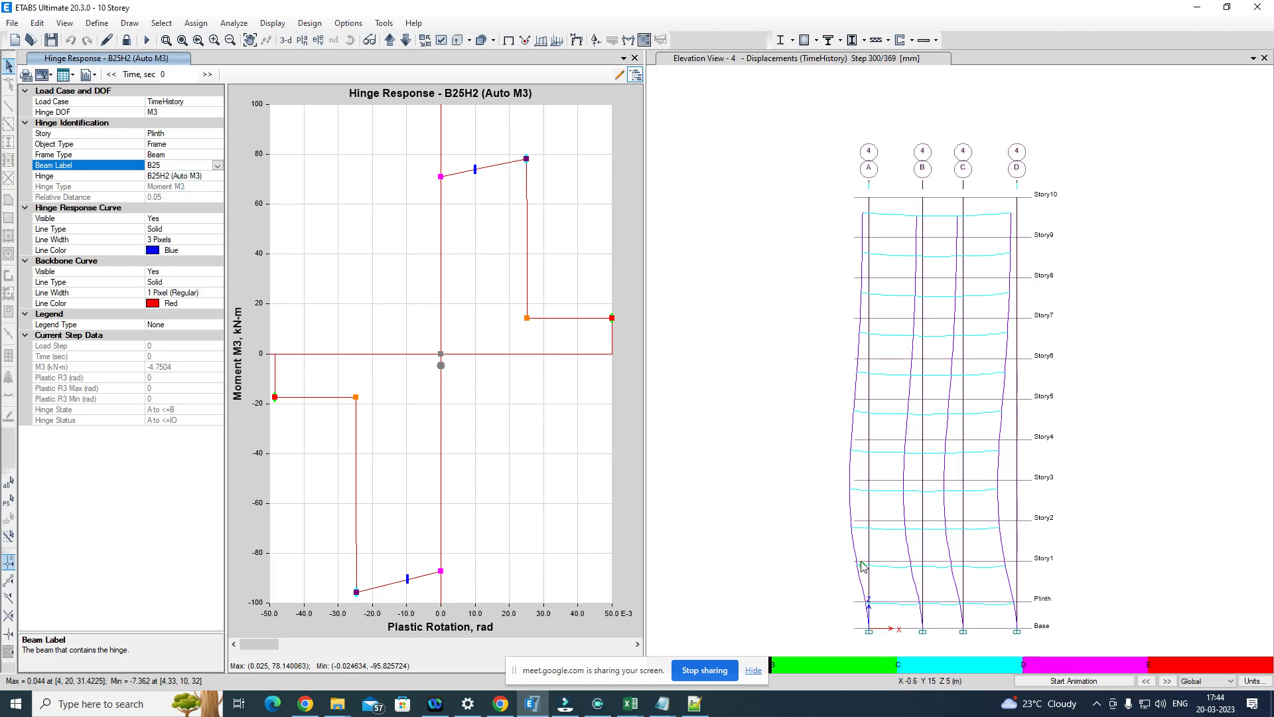
{"action": "mouse_move", "coordinate": [884, 567]}
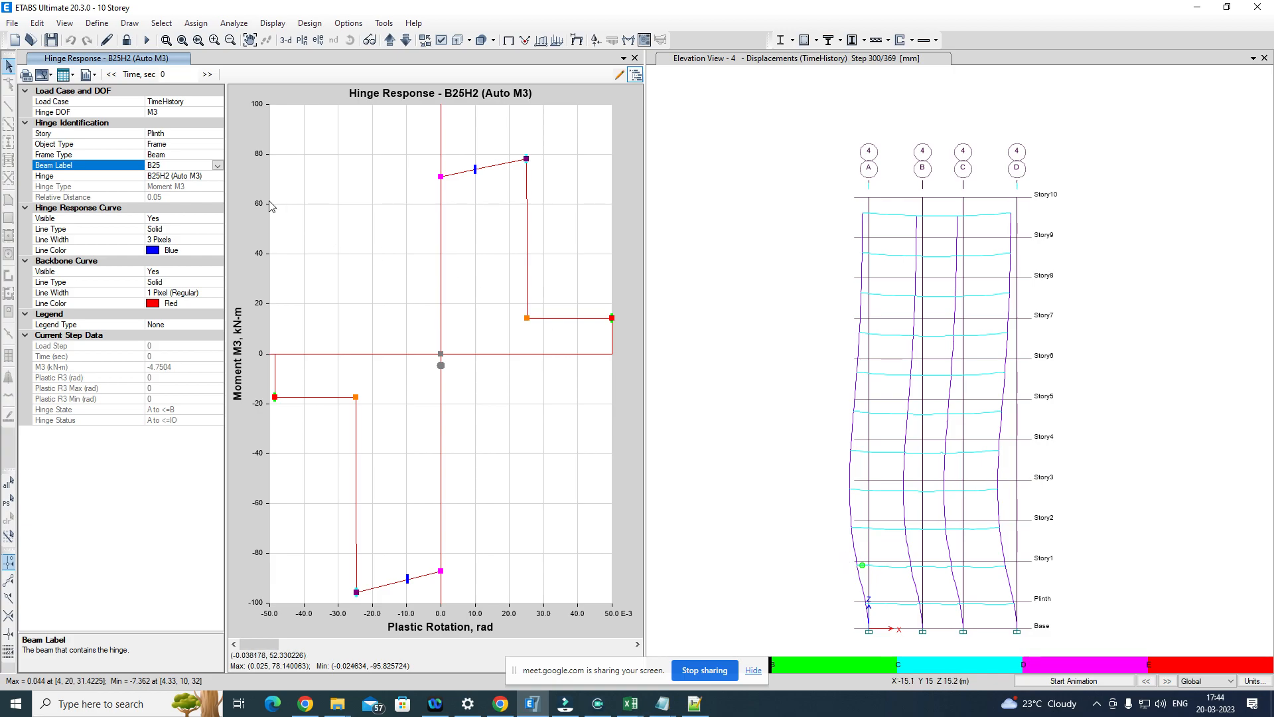
{"action": "left_click", "coordinate": [213, 176]}
{"action": "left_click", "coordinate": [217, 175]}
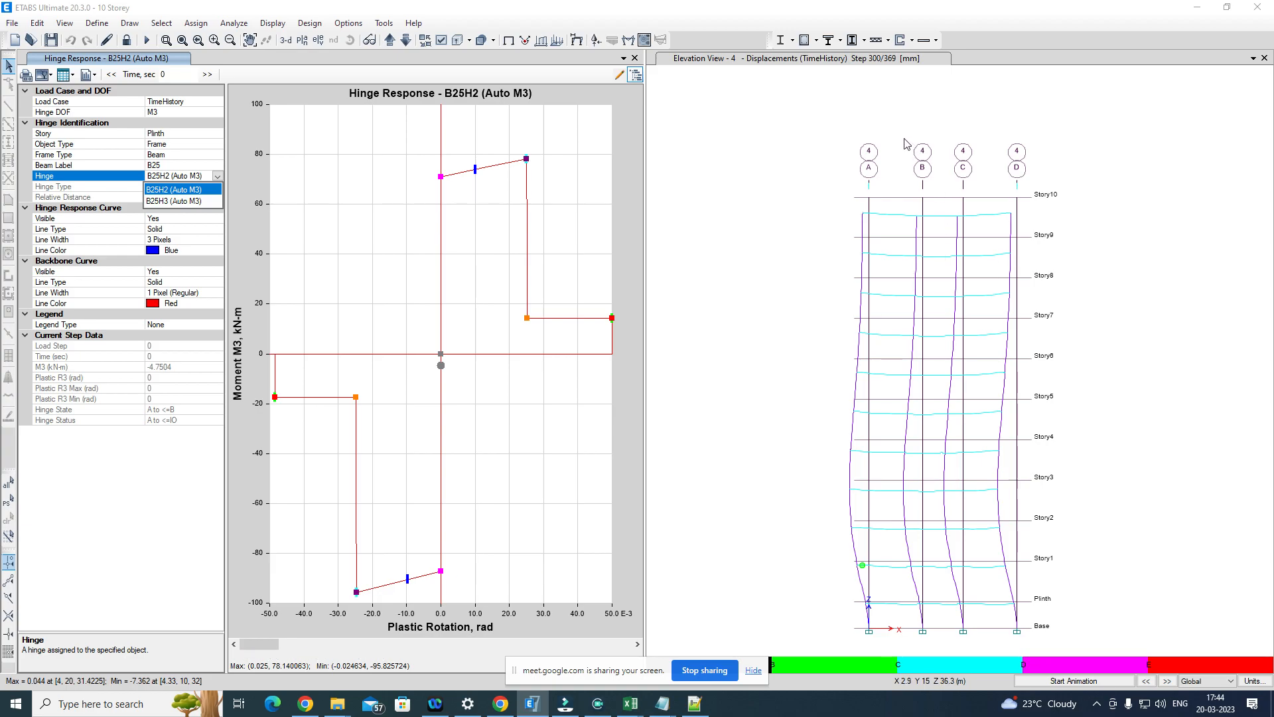
Step: Close the hinge response plot and return to the elevation of grid 4
{"action": "left_click", "coordinate": [633, 57]}
{"action": "left_click", "coordinate": [634, 58]}
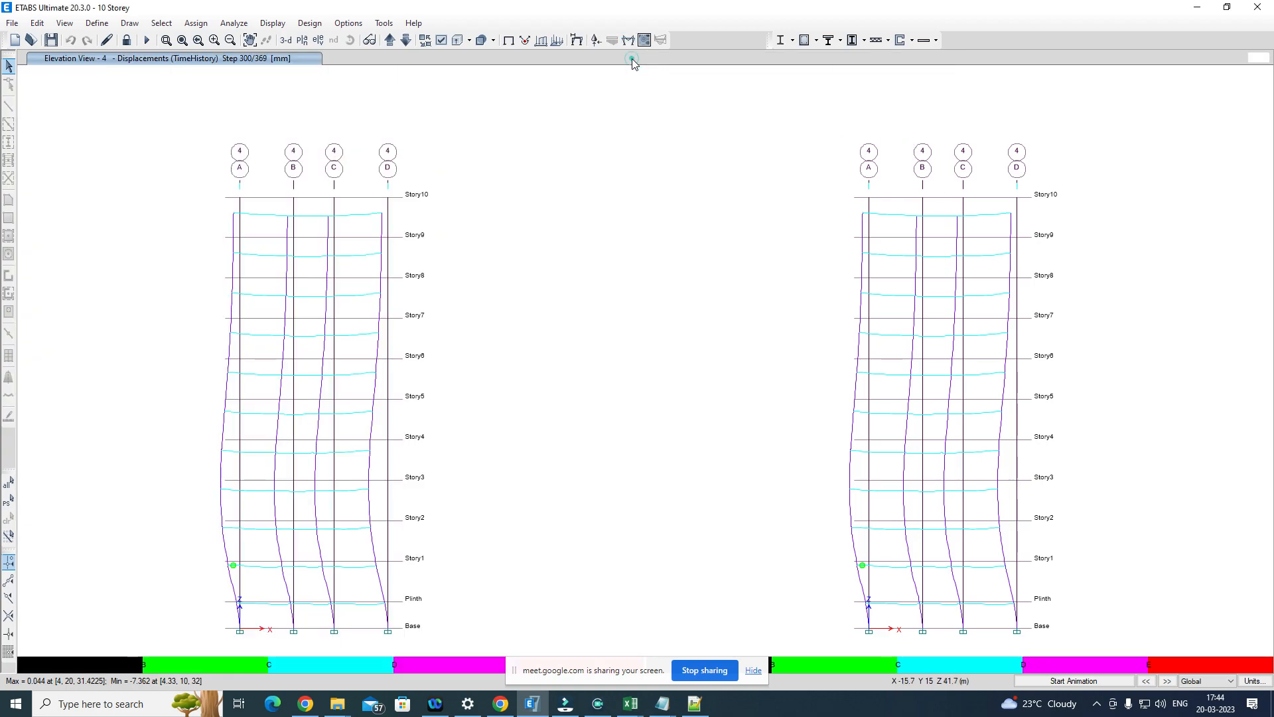
{"action": "left_click", "coordinate": [663, 172]}
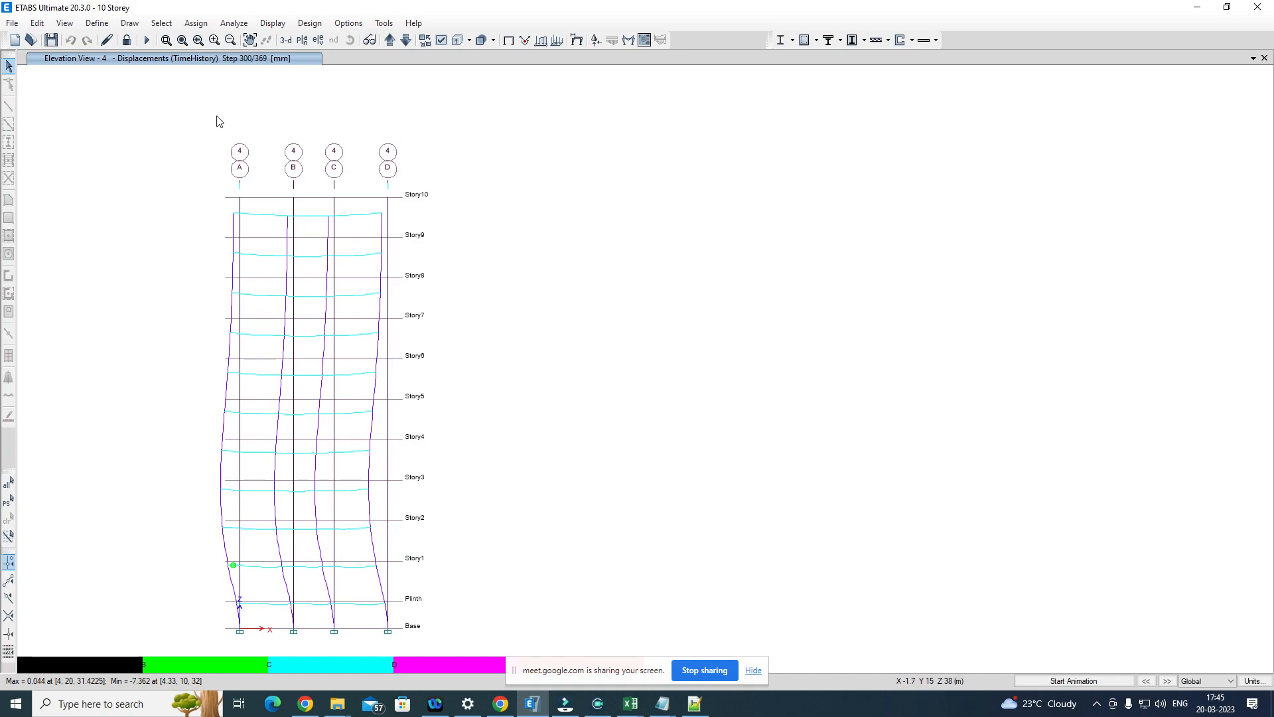
Step: Unlock the model and accept the deletion of the analysis results
{"action": "left_click", "coordinate": [127, 41]}
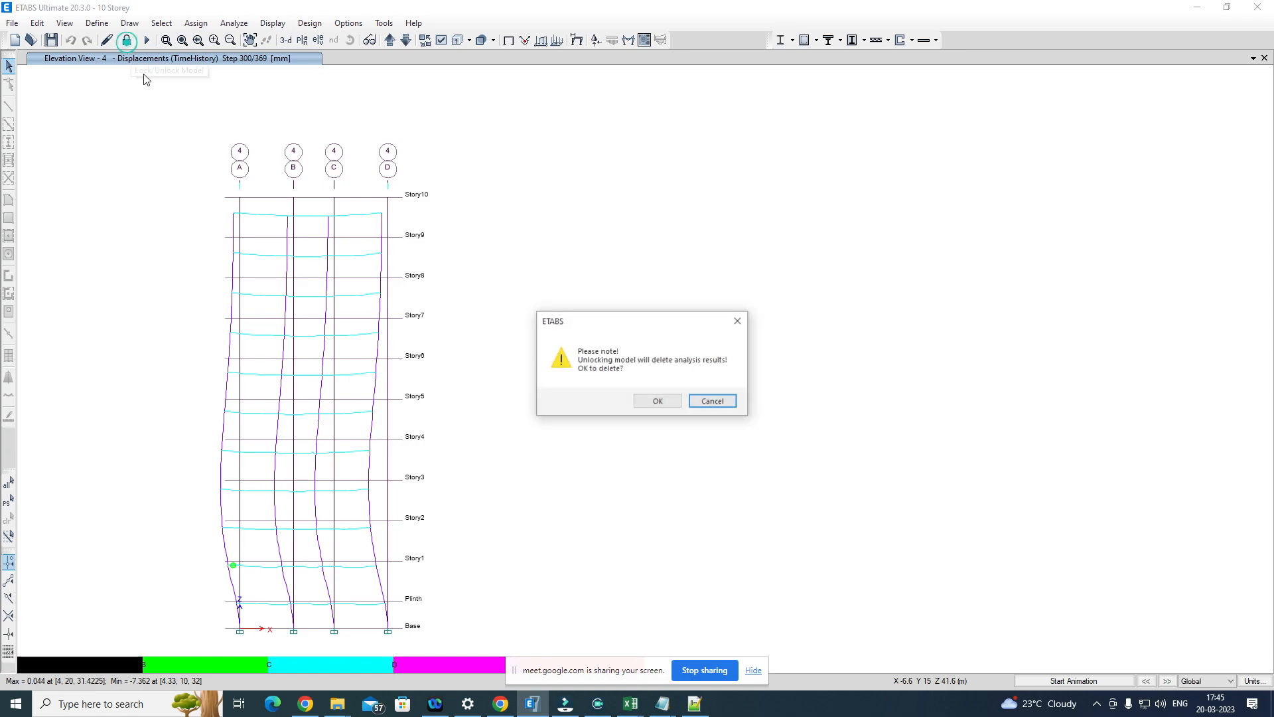
{"action": "left_click", "coordinate": [656, 401]}
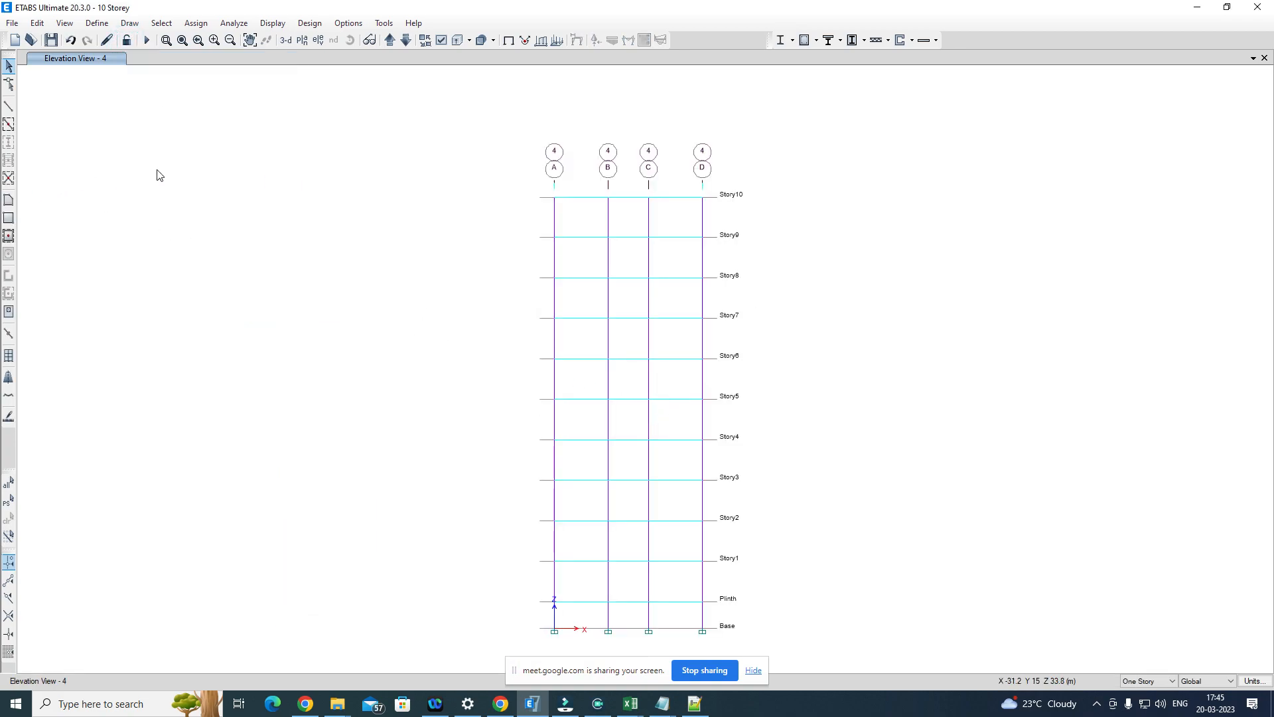
Step: Open the time history function definitions, examine the MUL009 function, and close its definition without changes
{"action": "left_click", "coordinate": [97, 23]}
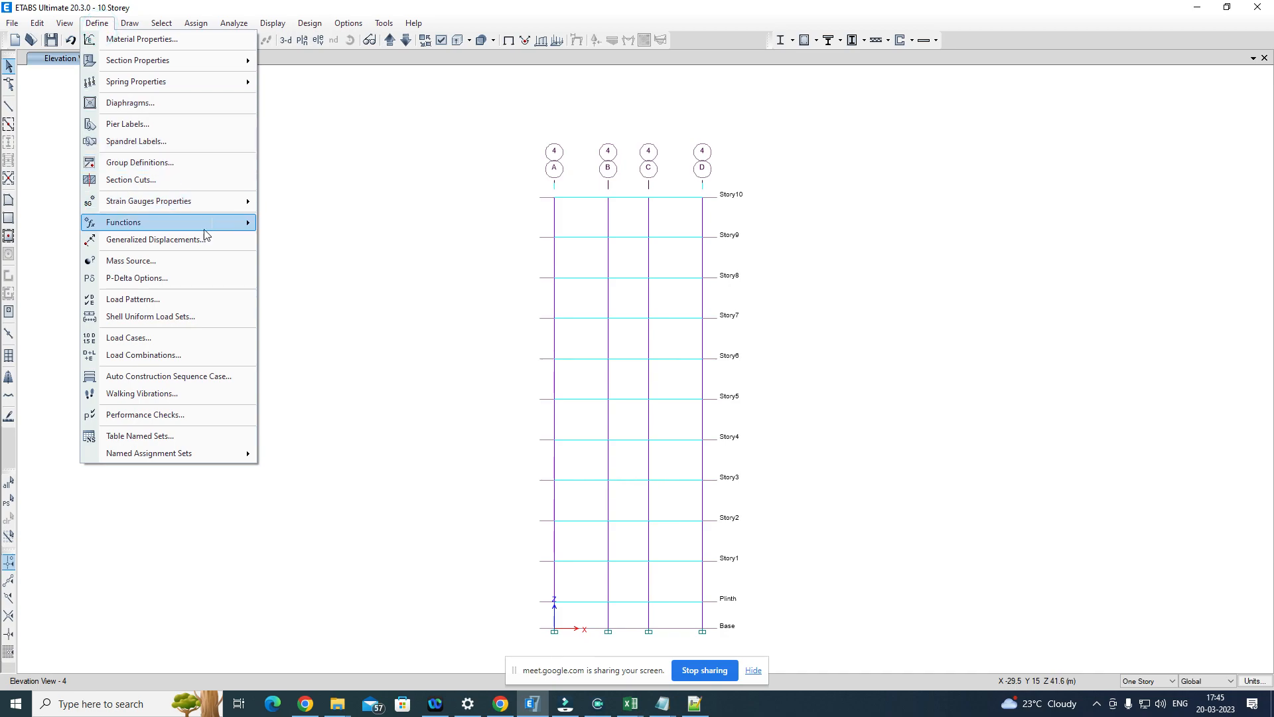
{"action": "left_click", "coordinate": [207, 297]}
{"action": "mouse_move", "coordinate": [230, 222]}
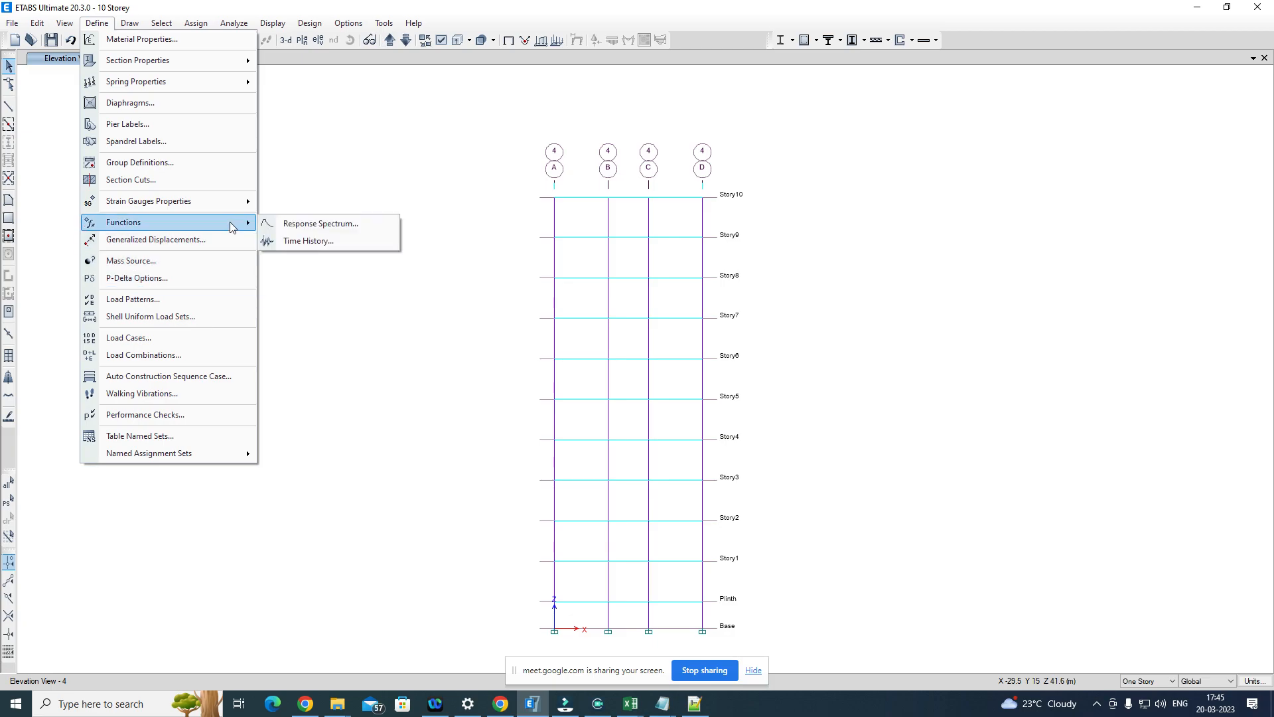
{"action": "left_click", "coordinate": [357, 241]}
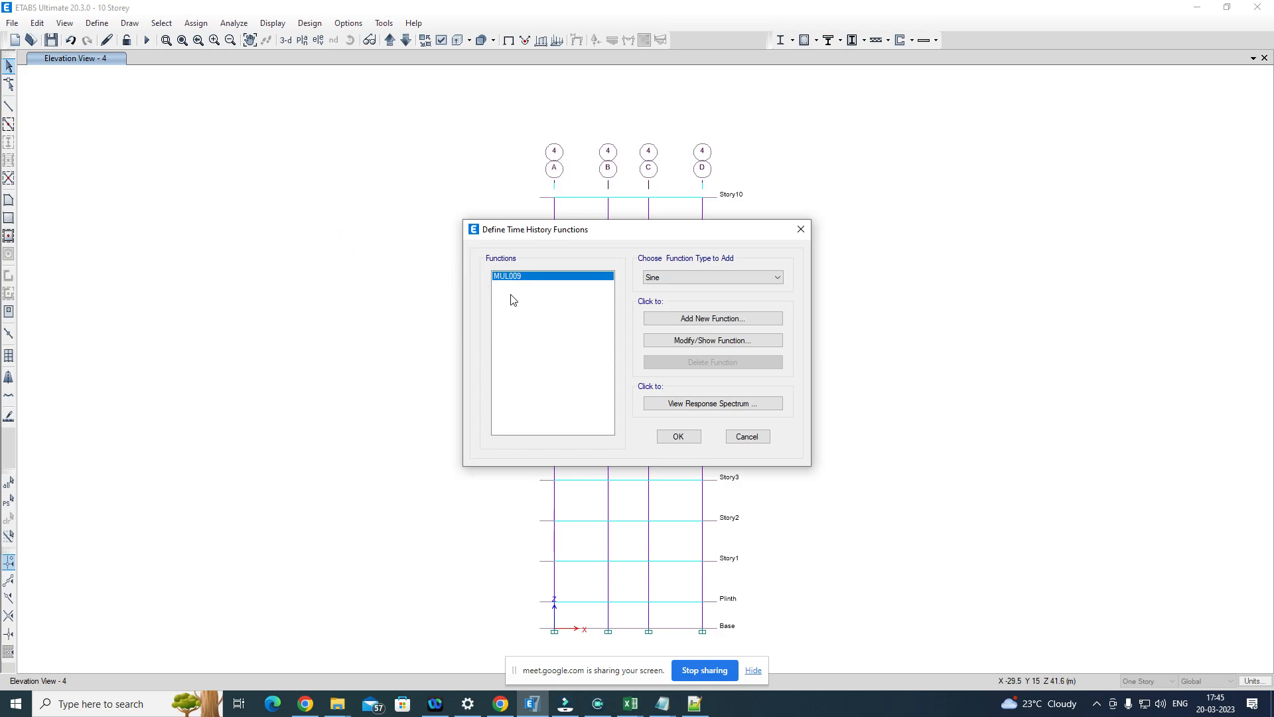
{"action": "left_click", "coordinate": [747, 343]}
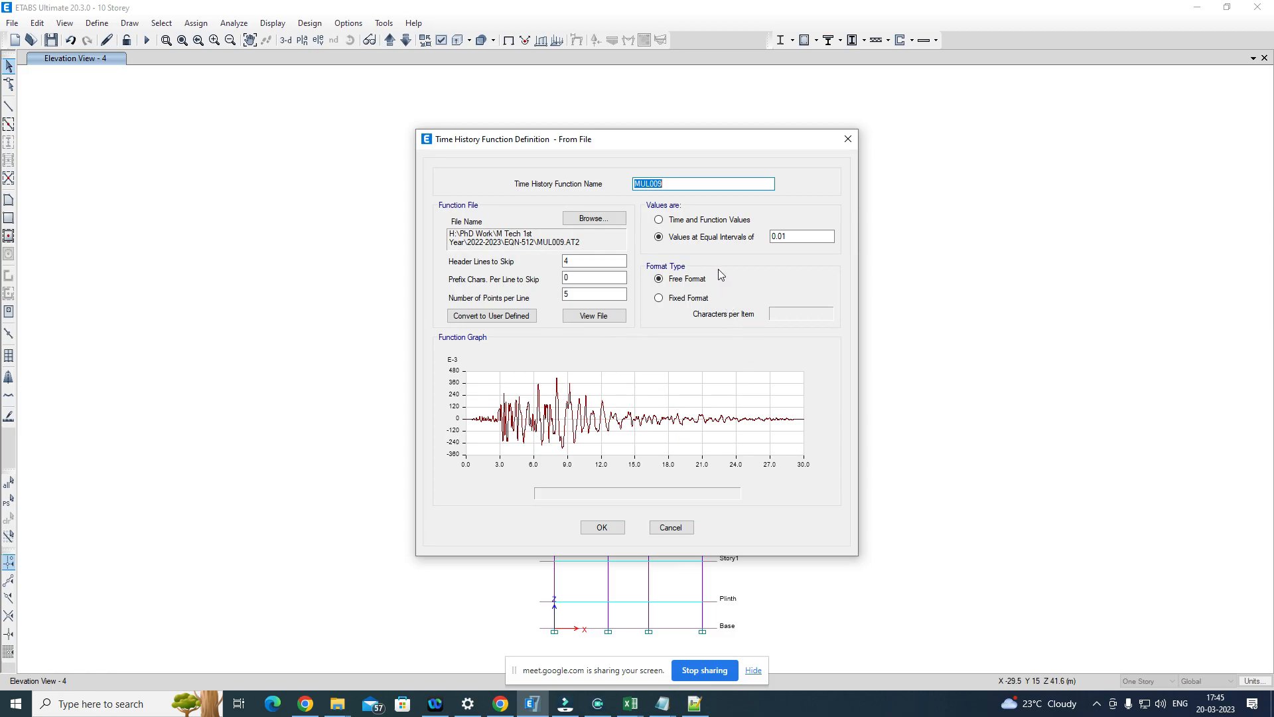
{"action": "left_click", "coordinate": [847, 140]}
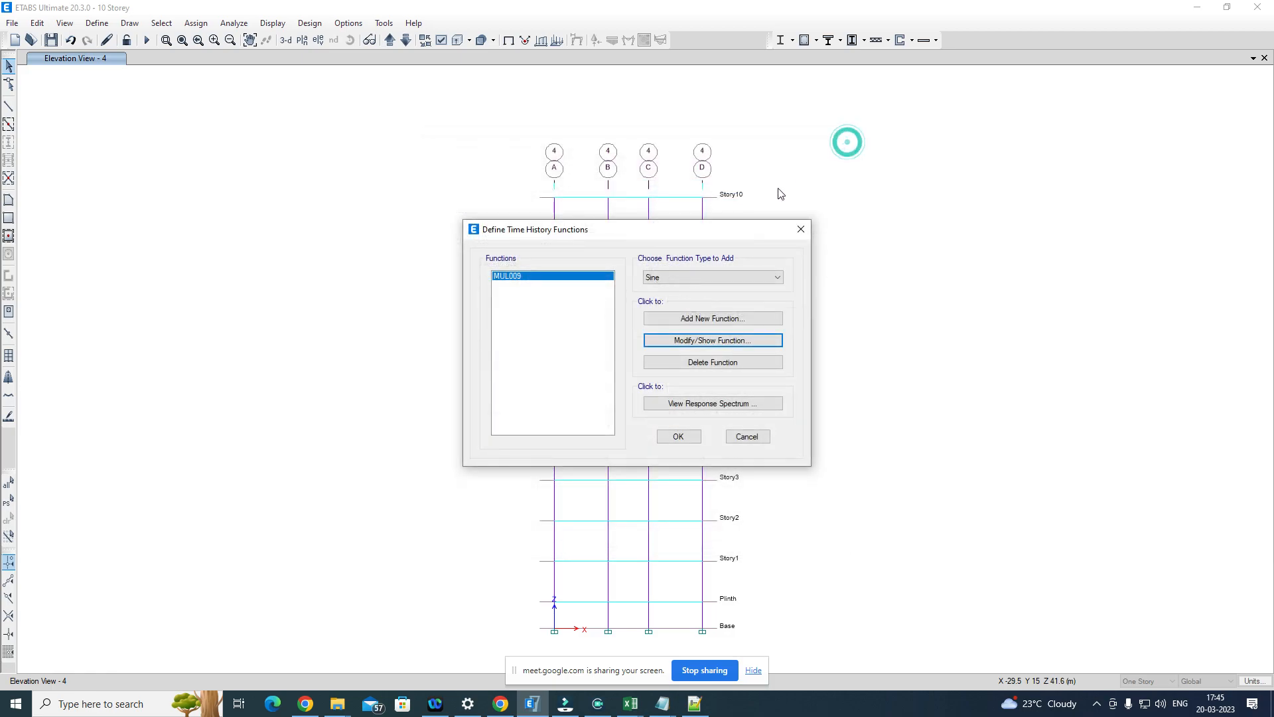
Step: Add a time history function of type Matched to Response Spectrum, using spectral matching in the time domain
{"action": "left_click", "coordinate": [702, 278]}
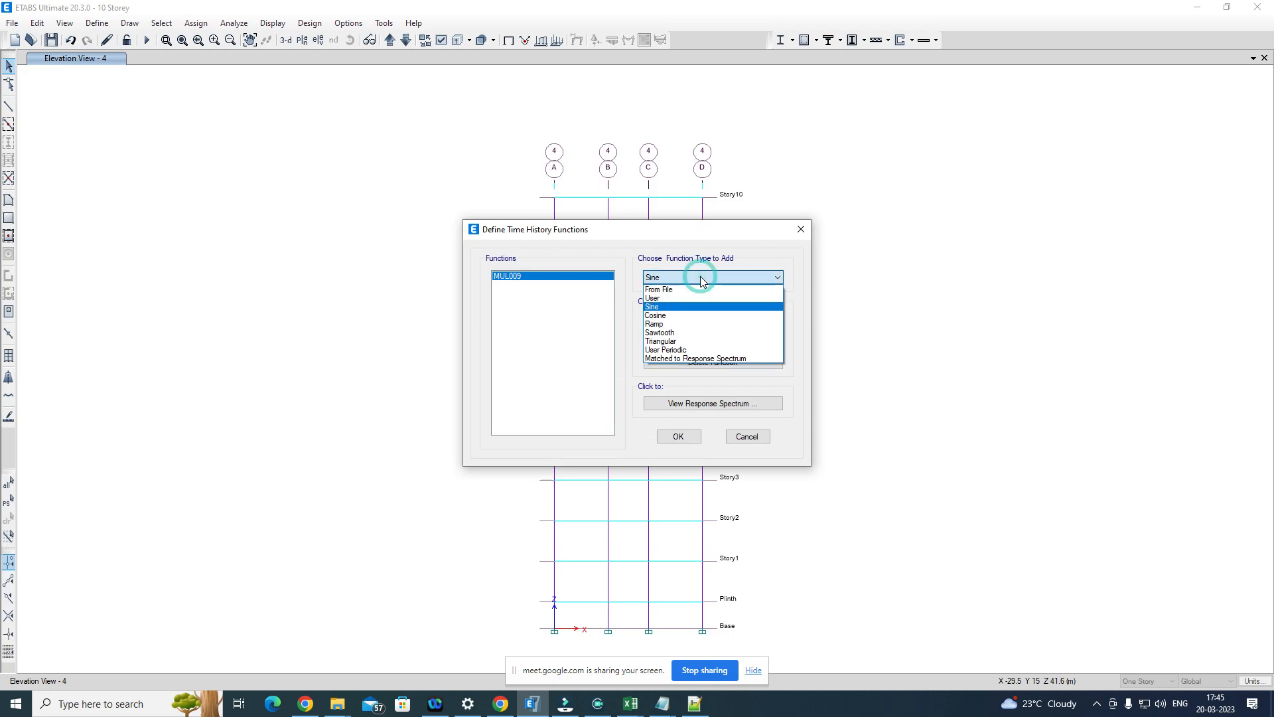
{"action": "left_click", "coordinate": [687, 359]}
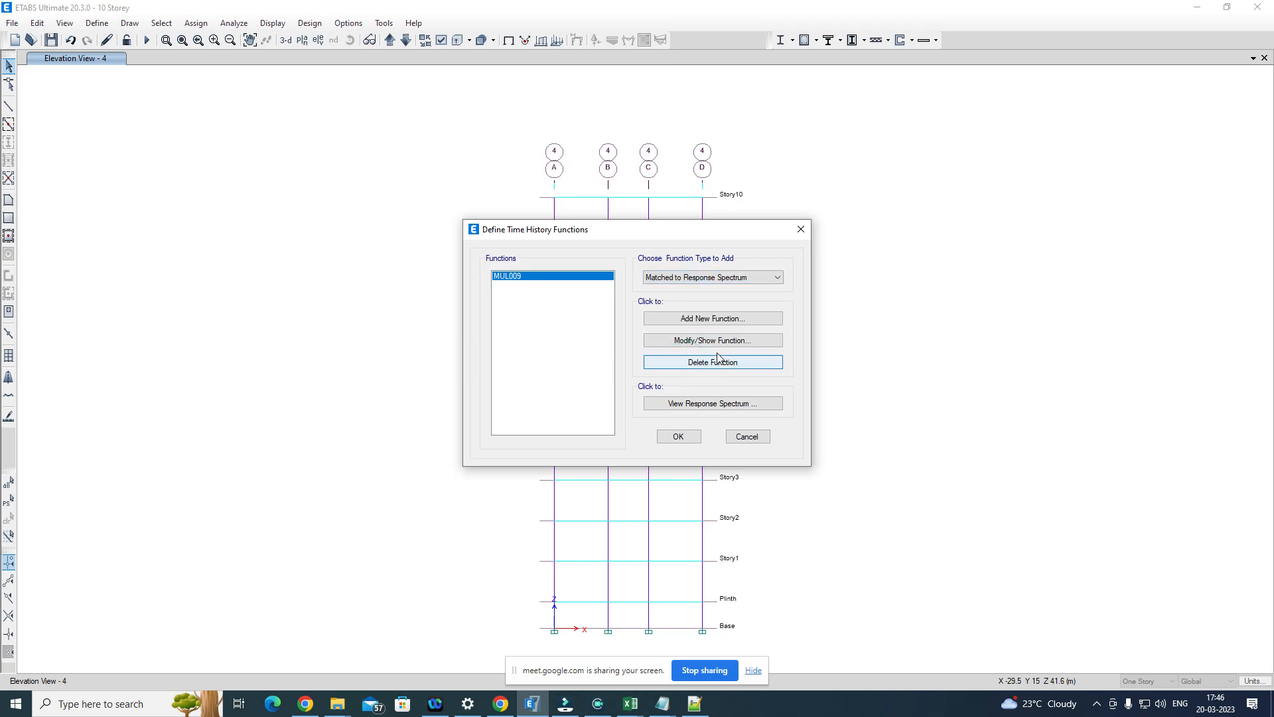
{"action": "left_click", "coordinate": [710, 319]}
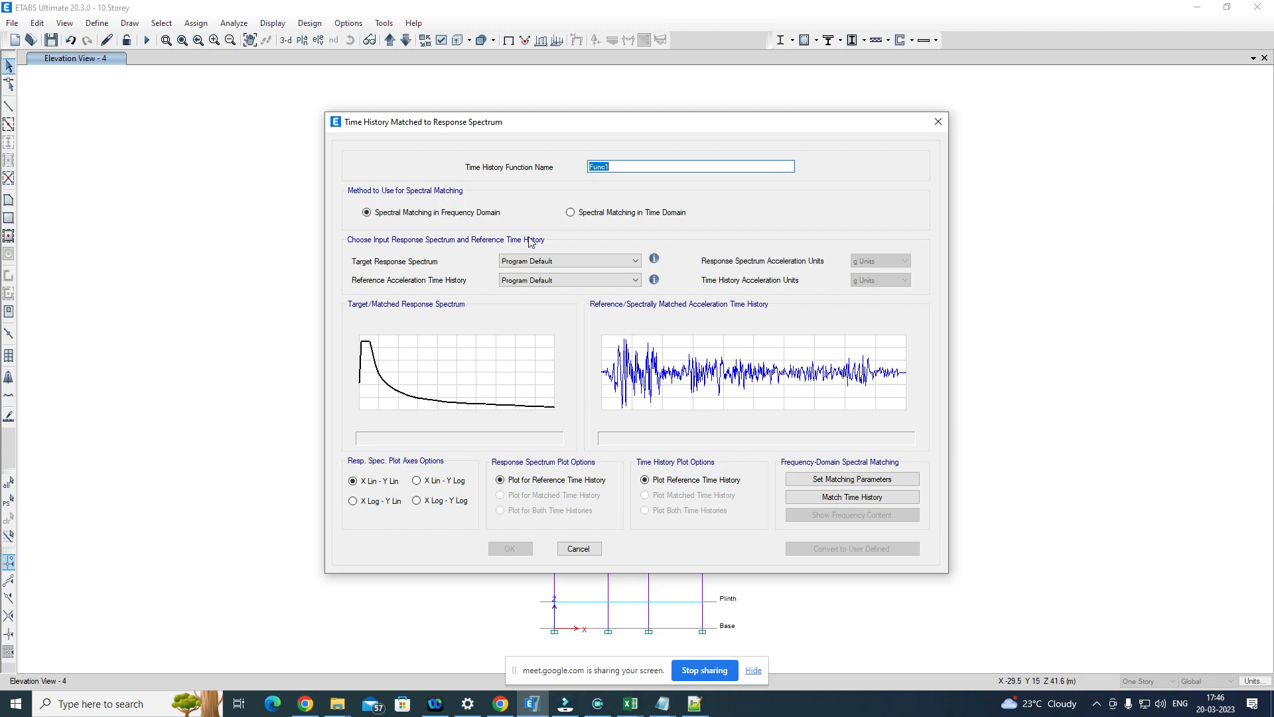
{"action": "left_click", "coordinate": [571, 213]}
Step: Set the target response spectrum to RS 1893 and the reference acceleration time history to MUL009
{"action": "left_click", "coordinate": [552, 262]}
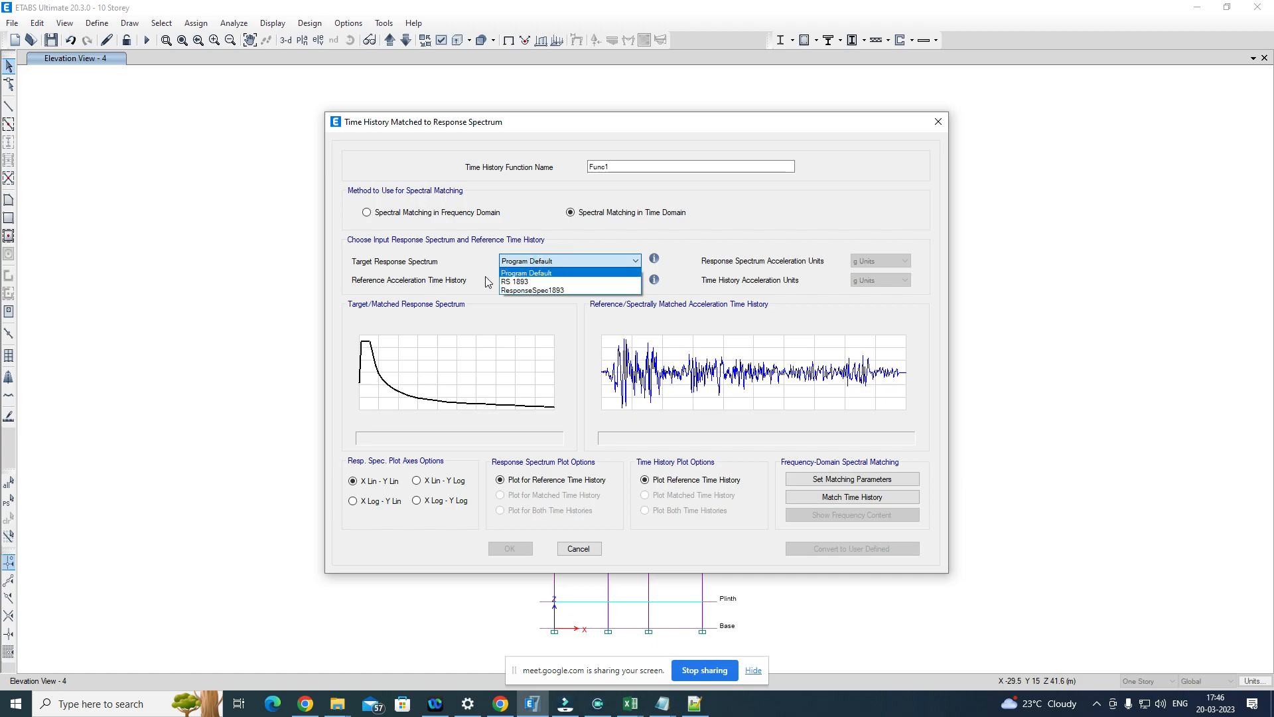
{"action": "left_click", "coordinate": [516, 281]}
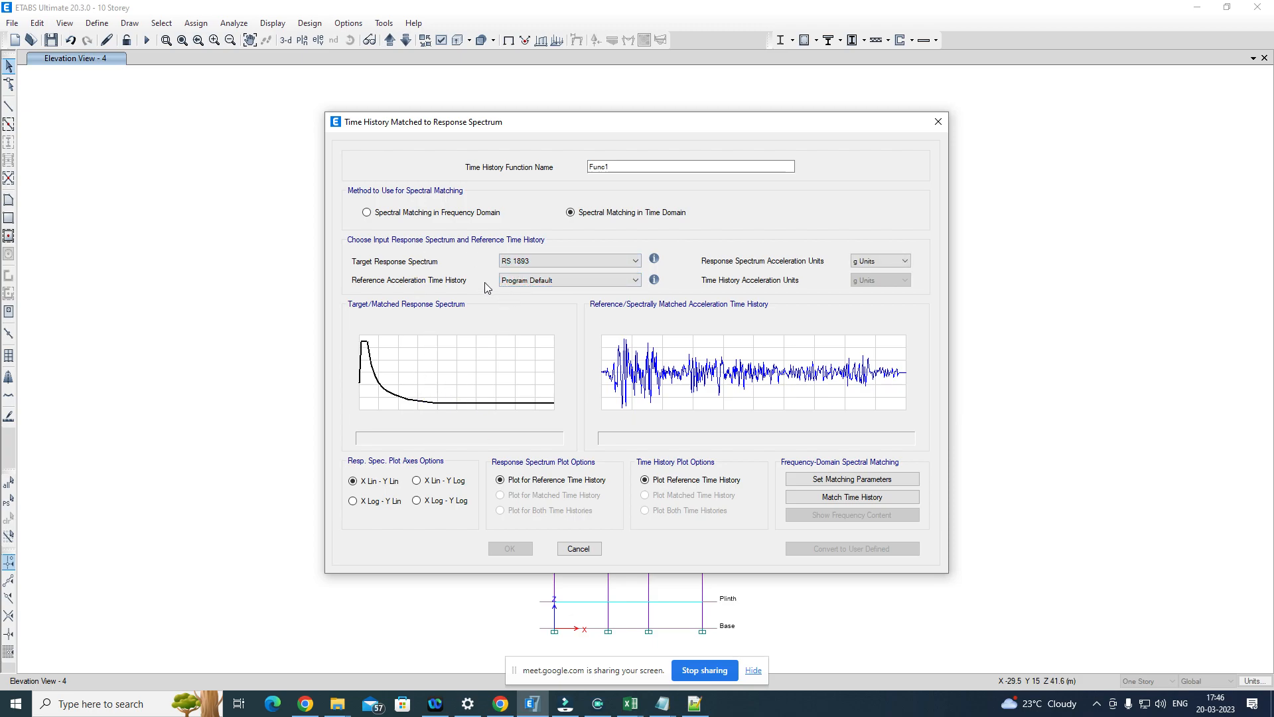
{"action": "left_click", "coordinate": [531, 281]}
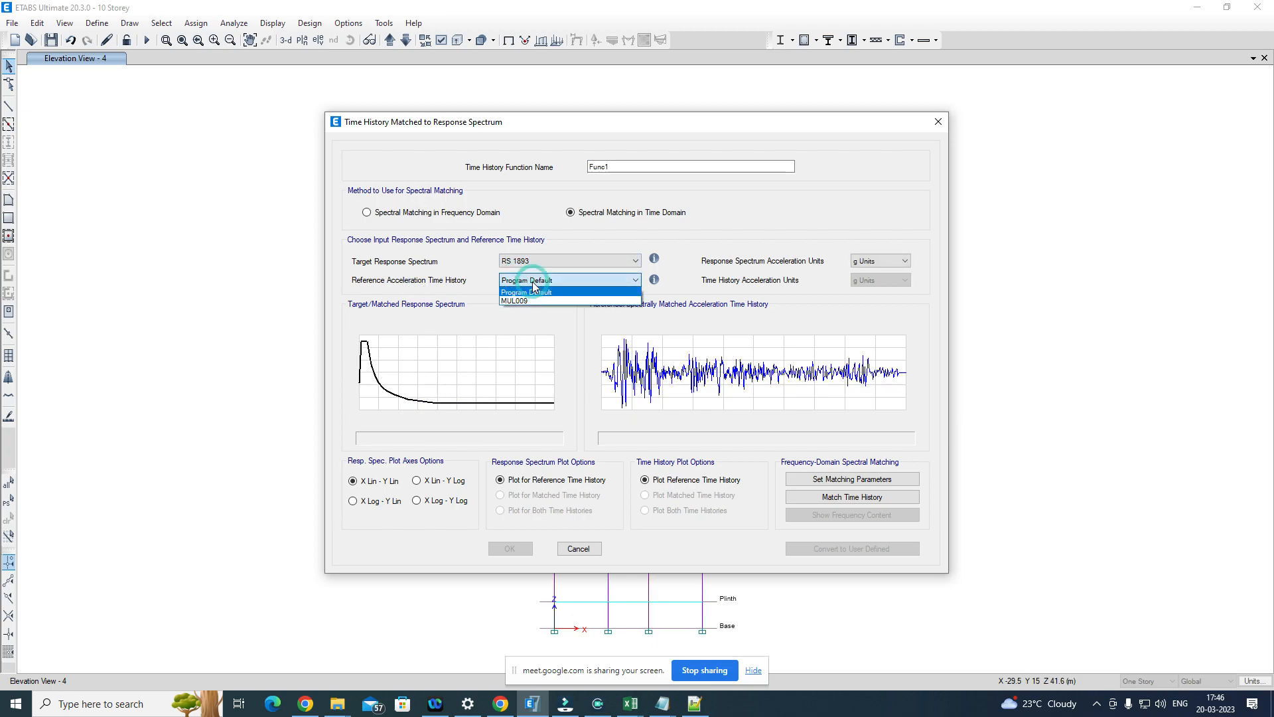
{"action": "left_click", "coordinate": [529, 302]}
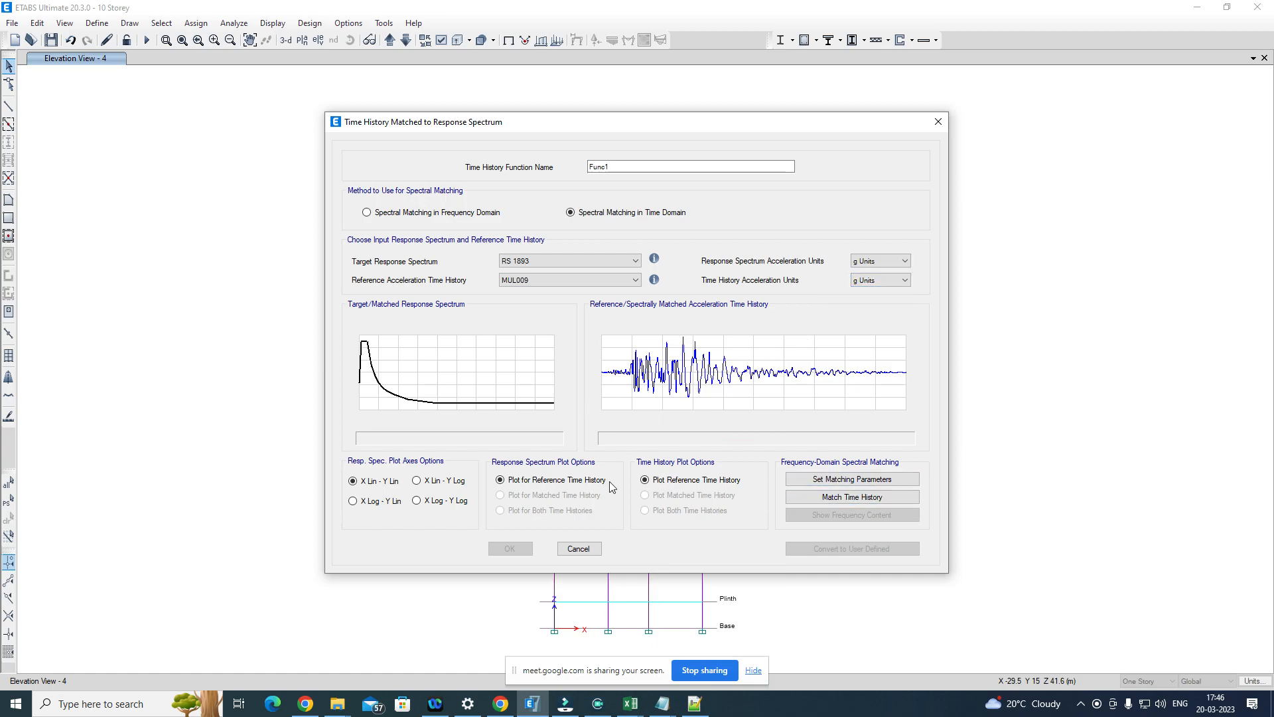
Step: Match the time history to the target spectrum, keep the default function name, and accept the function definitions
{"action": "left_click", "coordinate": [854, 499]}
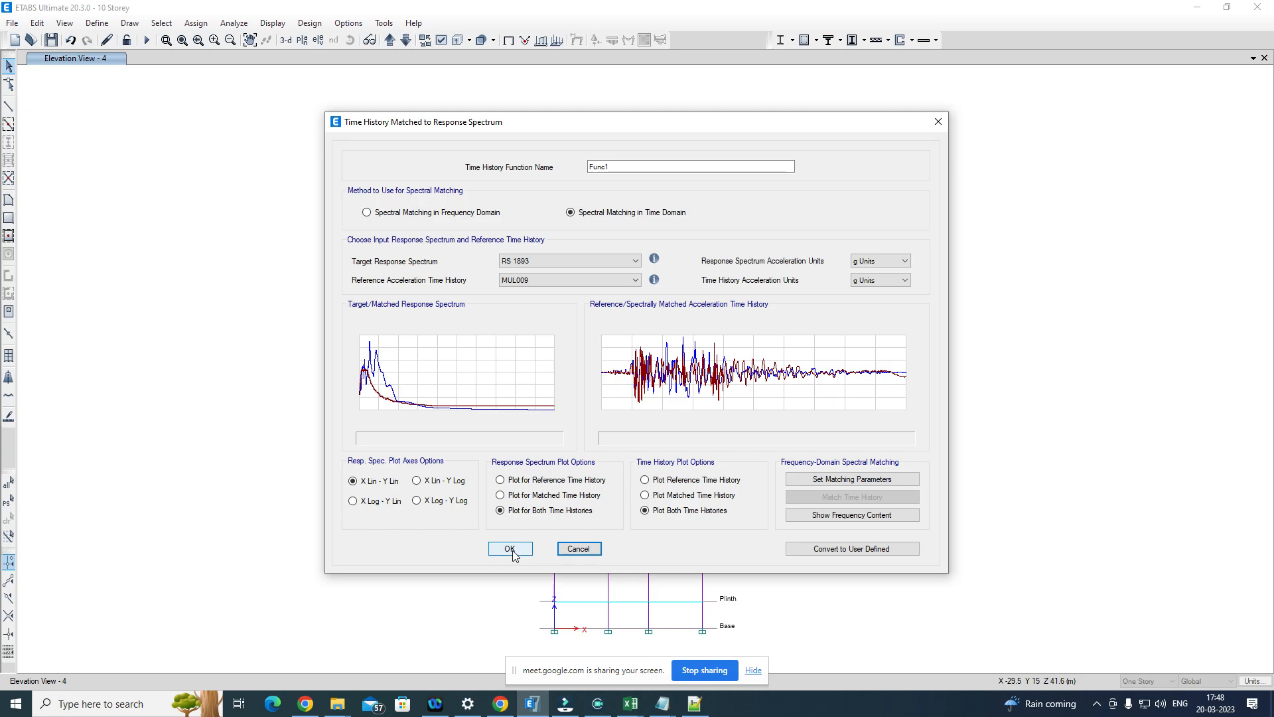
{"action": "double_click", "coordinate": [619, 166]}
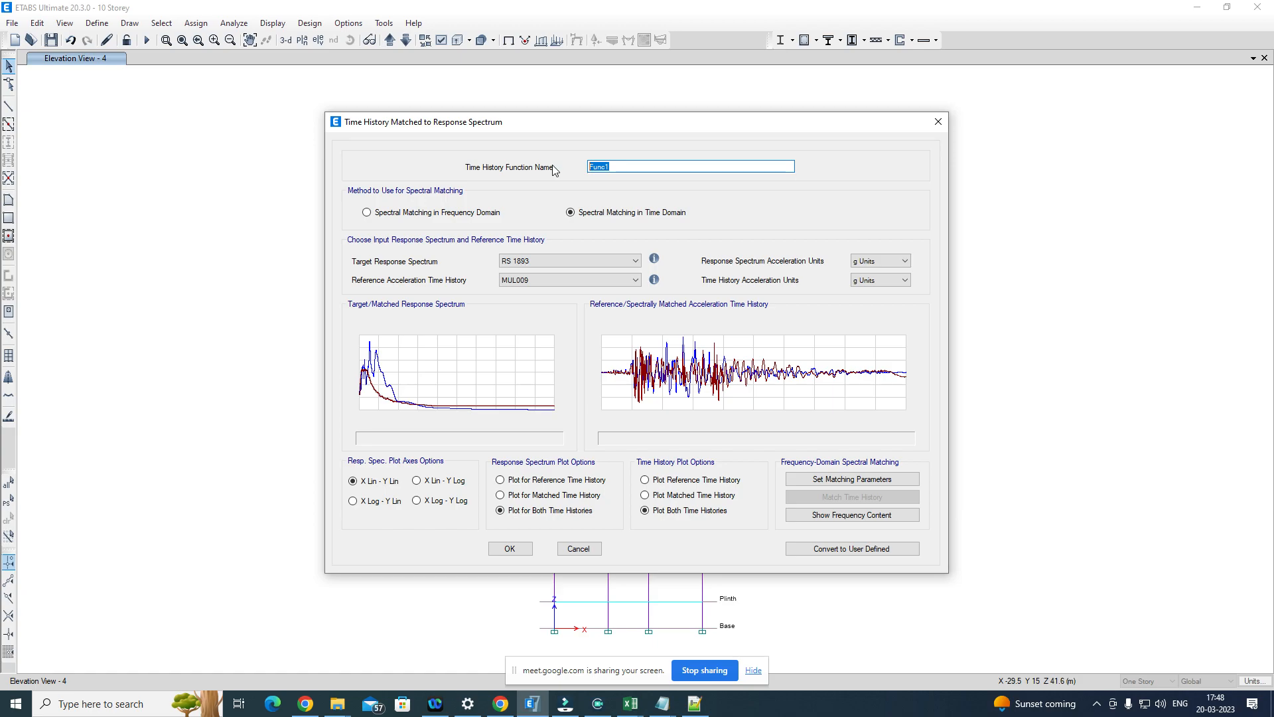
{"action": "left_click", "coordinate": [510, 548]}
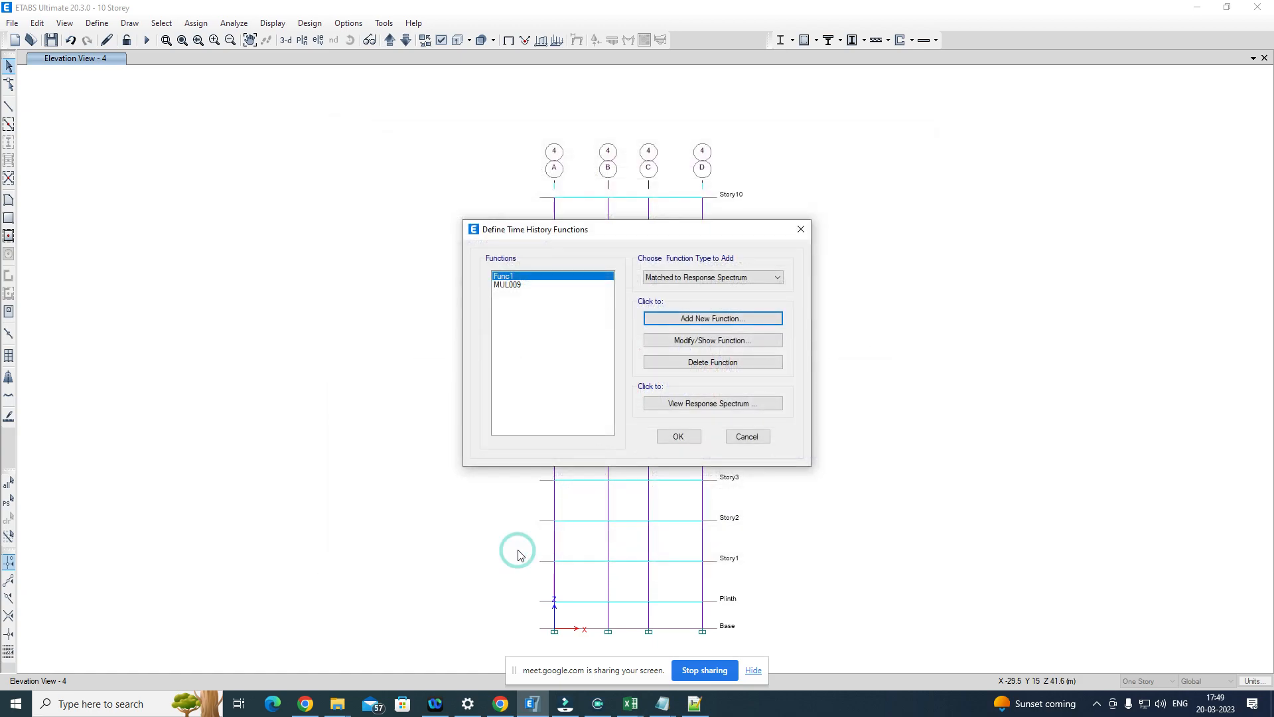
{"action": "left_click", "coordinate": [512, 278]}
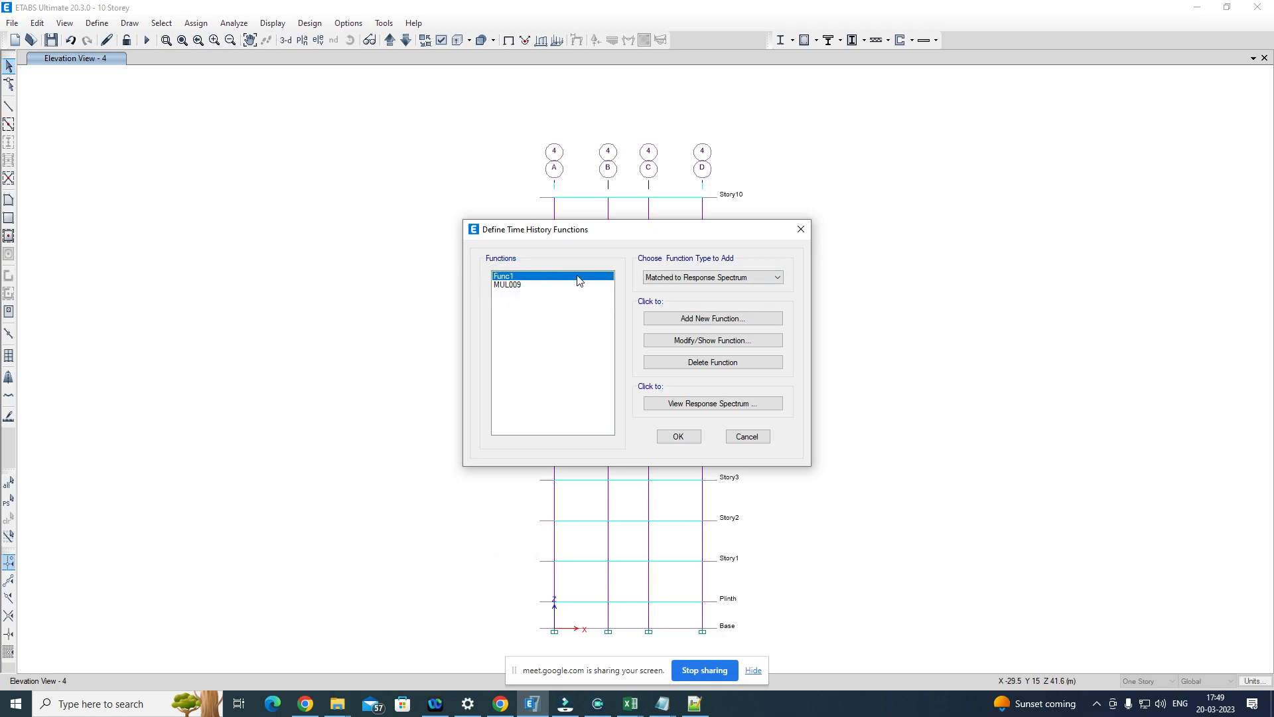
{"action": "left_click", "coordinate": [691, 436]}
Step: Open the TimeHistory load case for editing and set the function of its U1 acceleration load to Func1
{"action": "left_click", "coordinate": [97, 23]}
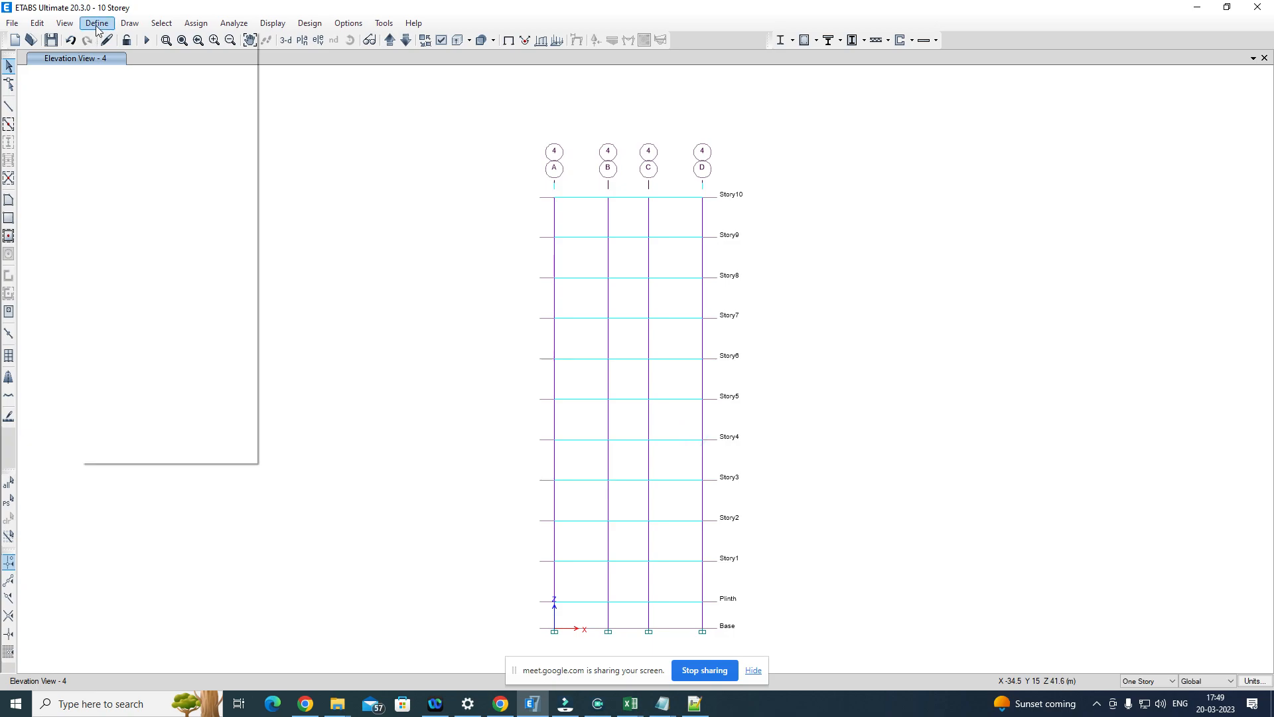
{"action": "left_click", "coordinate": [158, 338]}
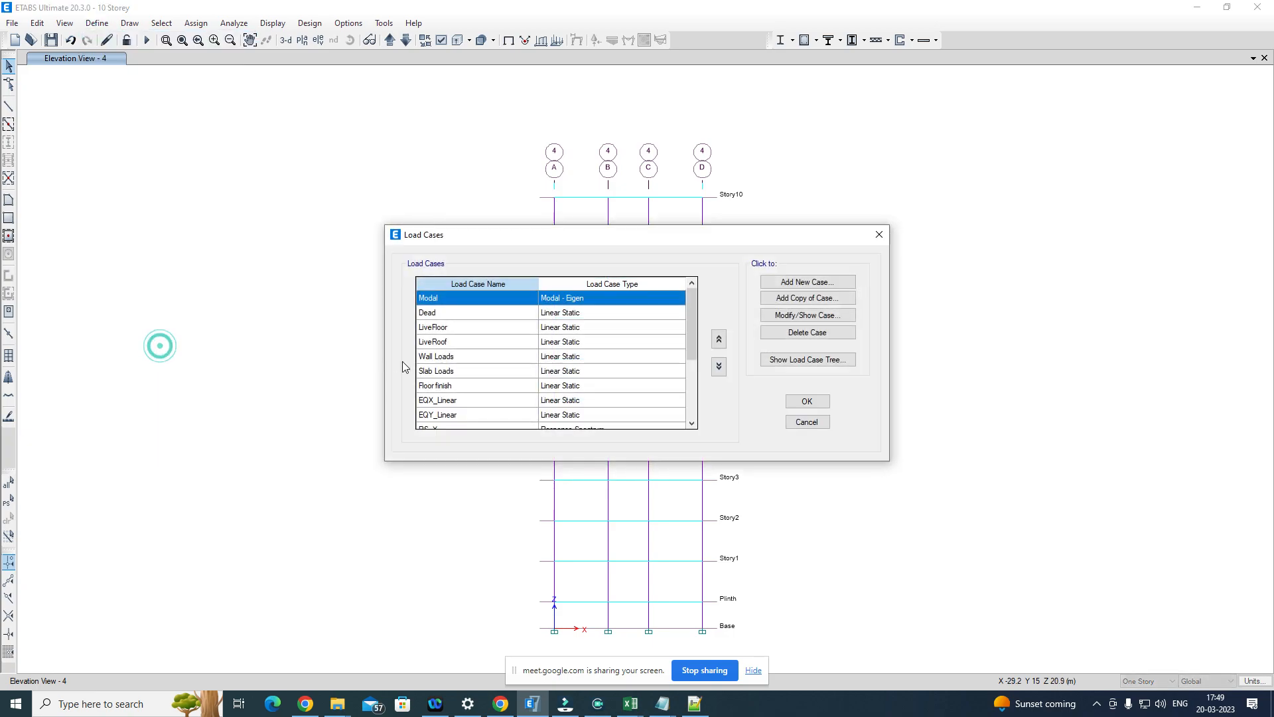
{"action": "scroll", "coordinate": [531, 398], "scroll_direction": "down", "scroll_amount": 3}
{"action": "left_click", "coordinate": [484, 401]}
{"action": "left_click", "coordinate": [804, 314]}
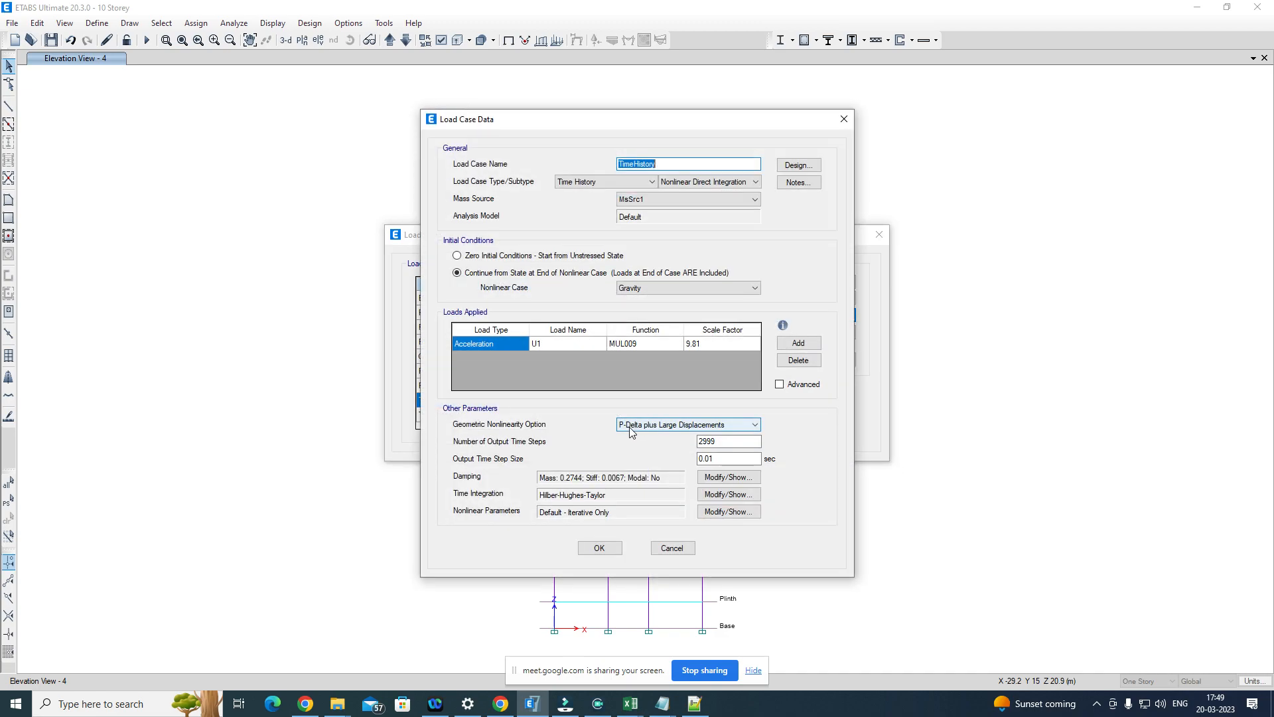
{"action": "left_click", "coordinate": [665, 345]}
{"action": "left_click", "coordinate": [633, 373]}
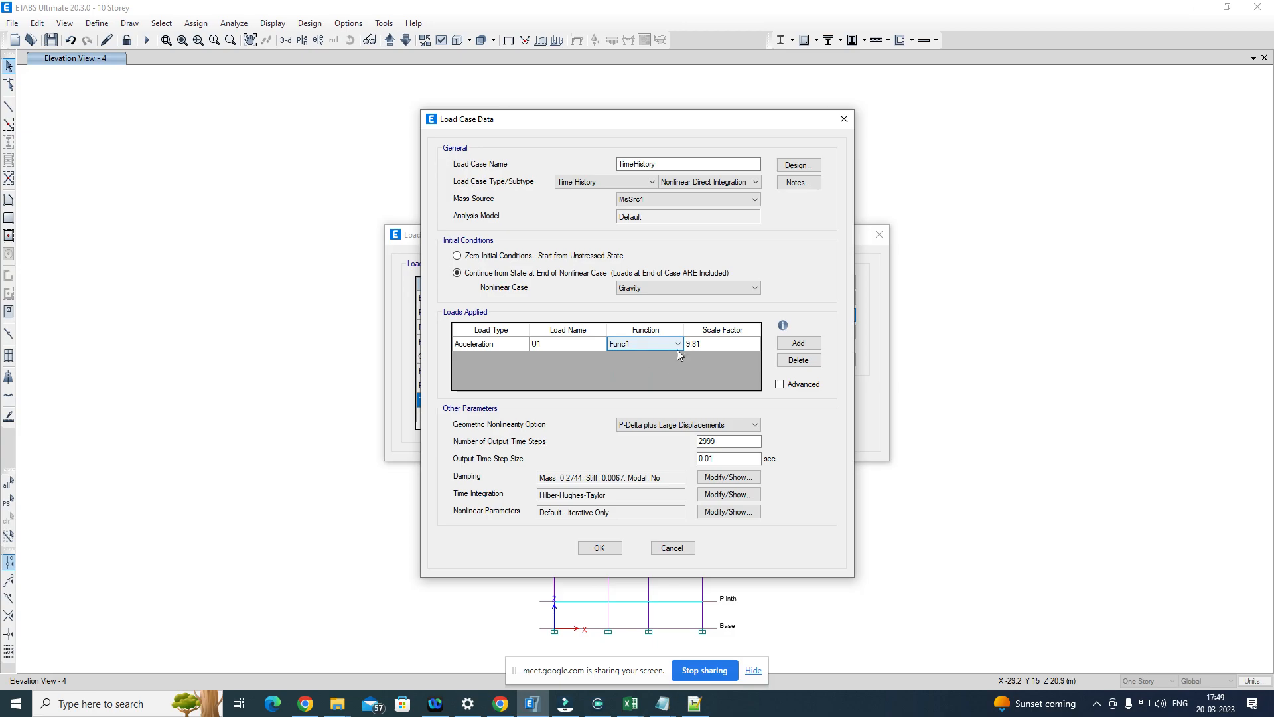
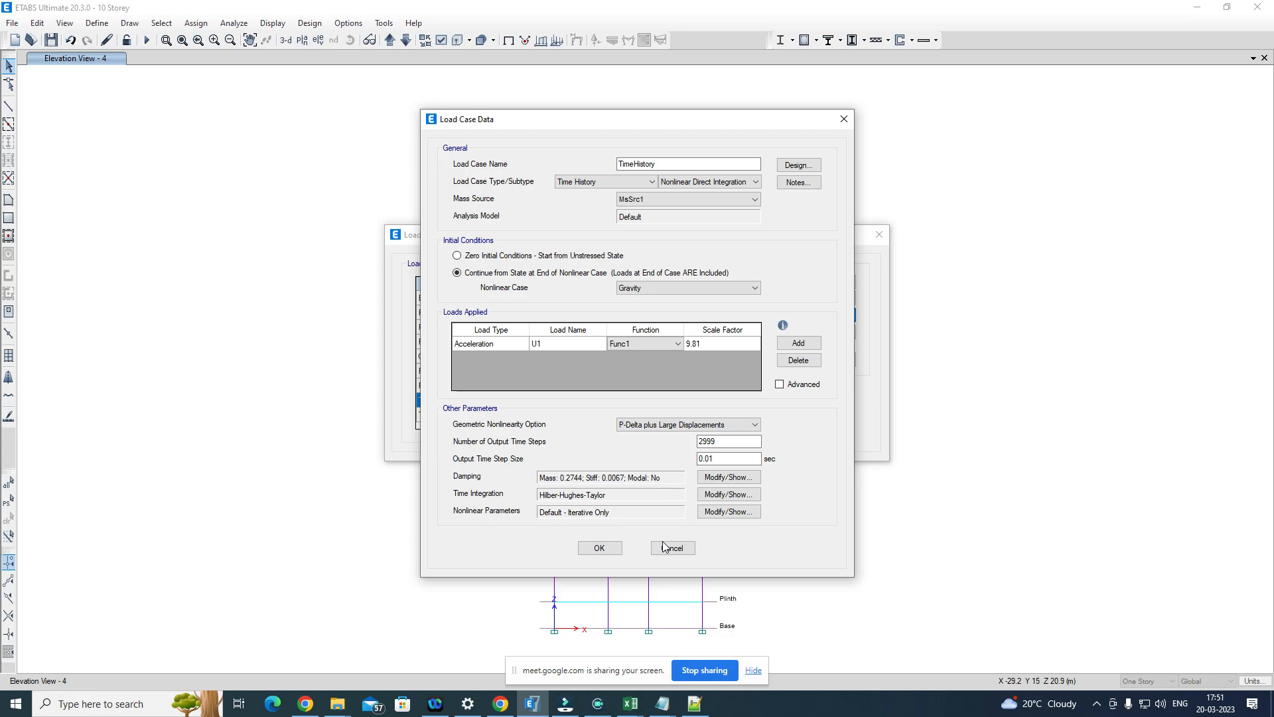
Step: Accept the TimeHistory nonlinear direct integration load case settings and close the load cases list
{"action": "left_click", "coordinate": [601, 548]}
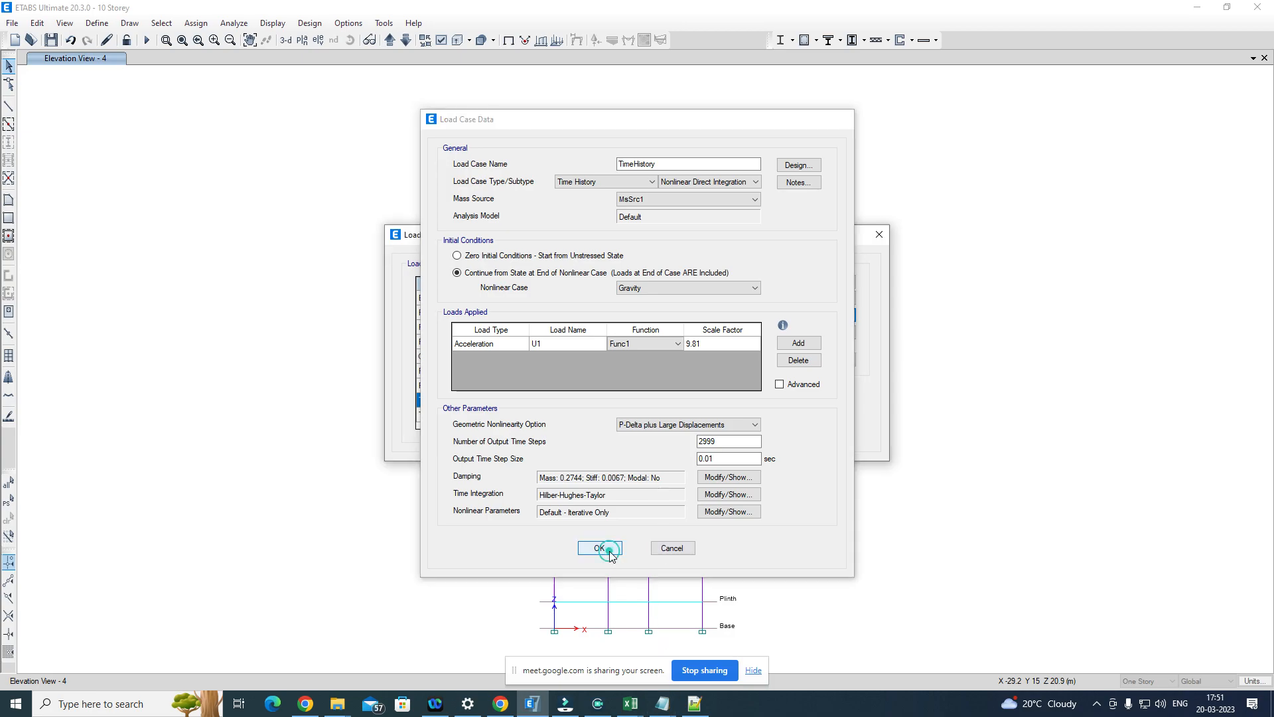
{"action": "left_click", "coordinate": [805, 401]}
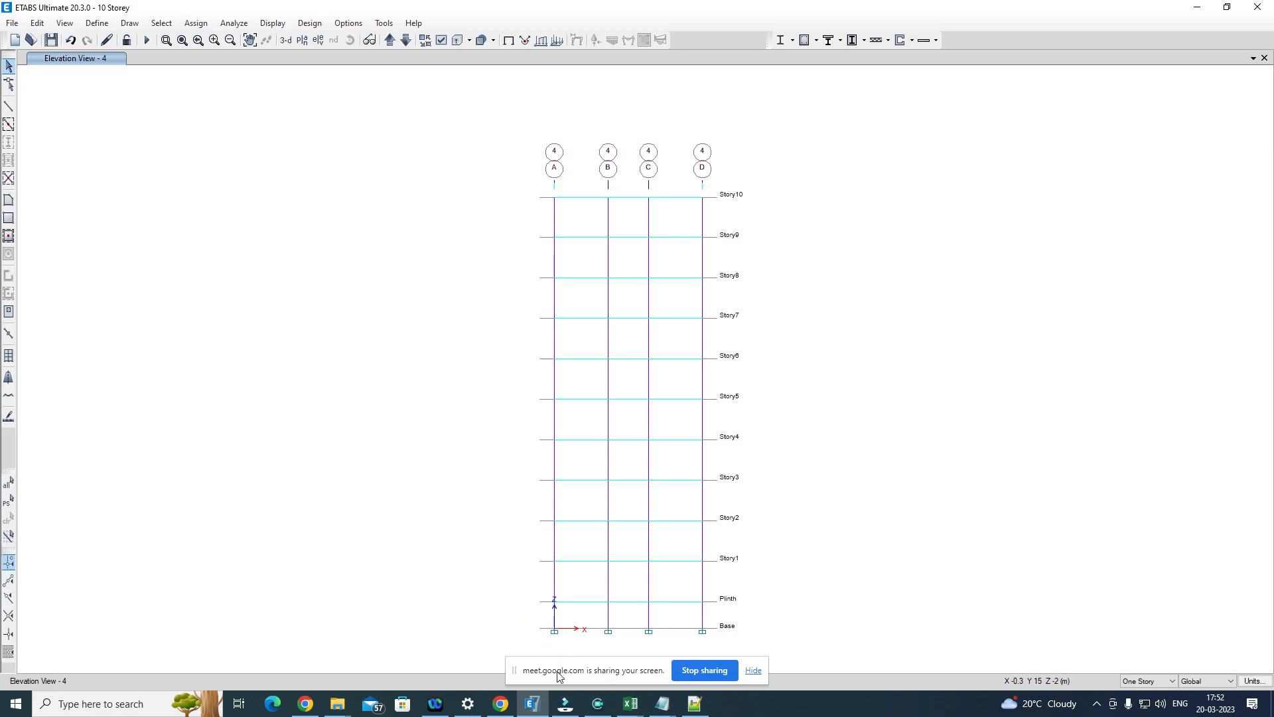
Step: Switch to Chrome and review the PEER Ground Motion Database search, from the record results and response spectra up to the search criteria
{"action": "mouse_move", "coordinate": [500, 703]}
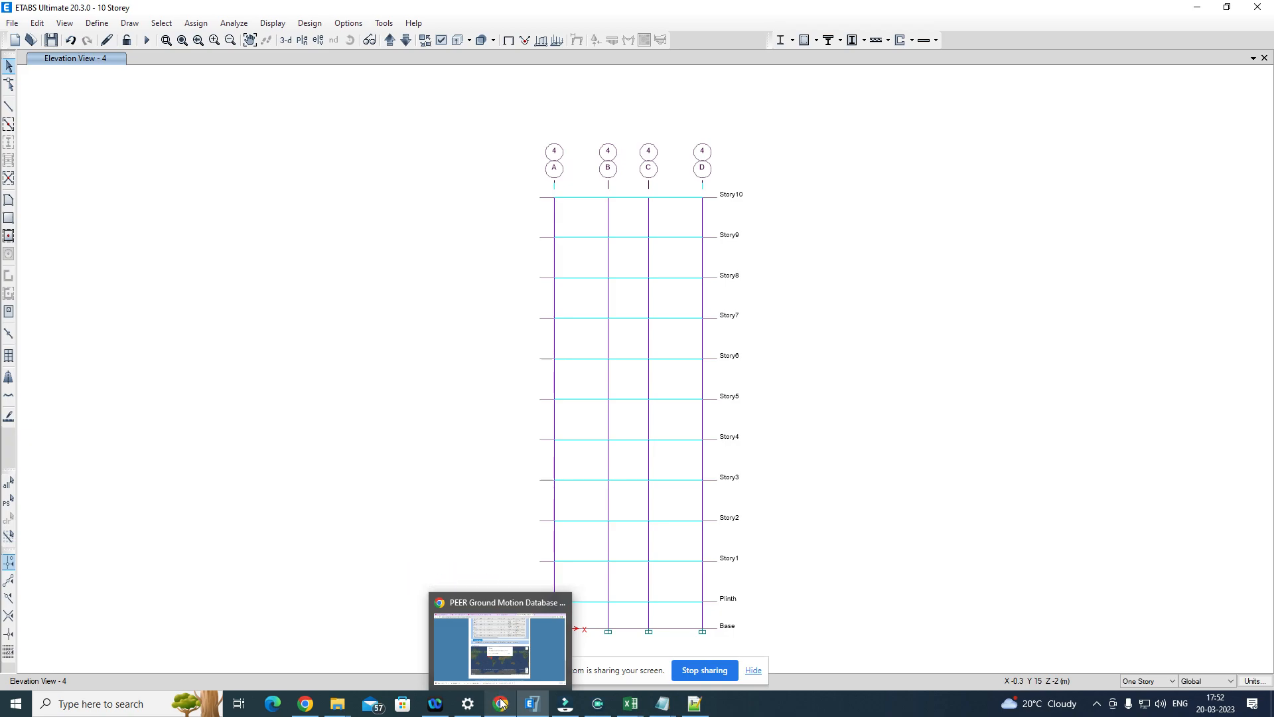
{"action": "left_click", "coordinate": [501, 704]}
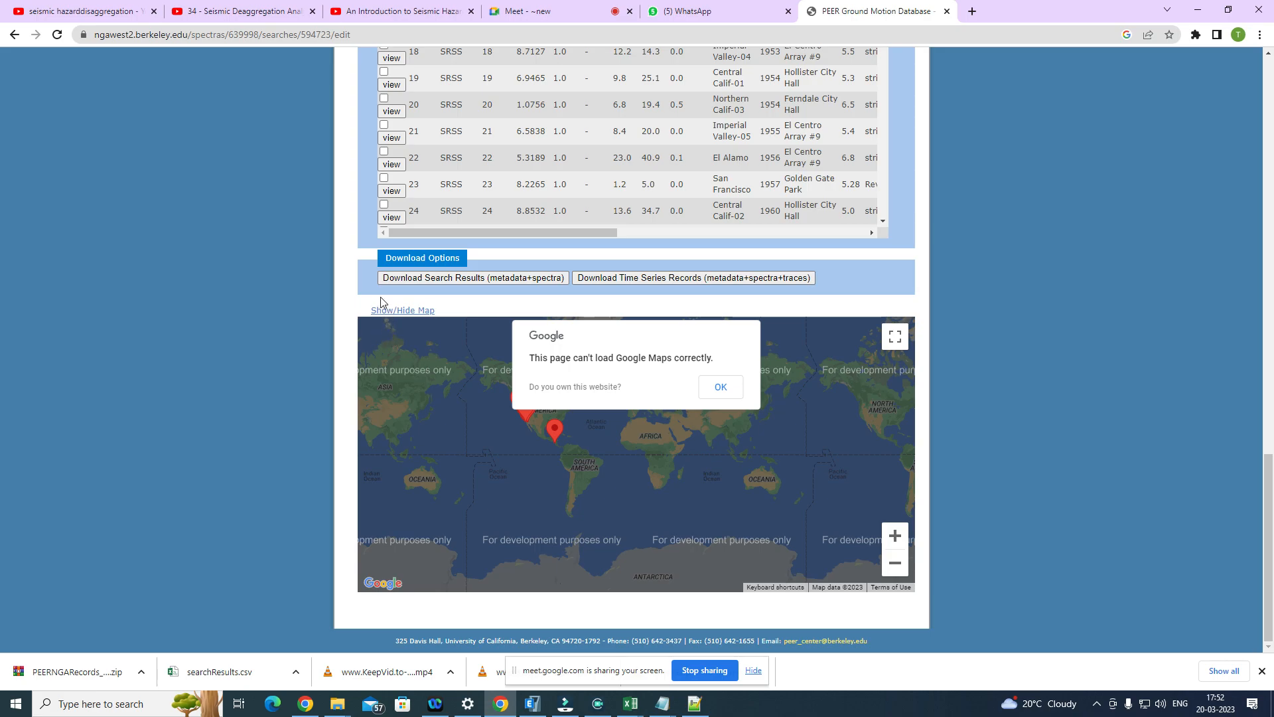
{"action": "scroll", "coordinate": [947, 211], "scroll_direction": "up", "scroll_amount": 5}
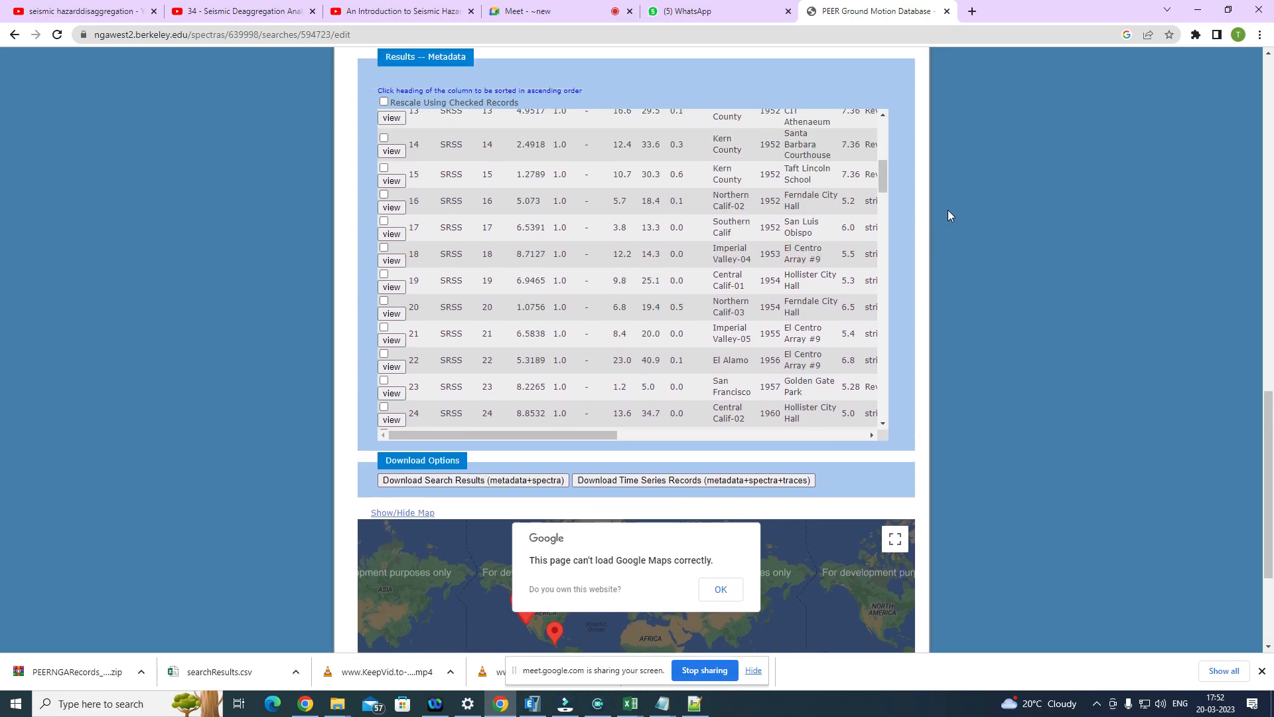
{"action": "scroll", "coordinate": [974, 213], "scroll_direction": "up", "scroll_amount": 7}
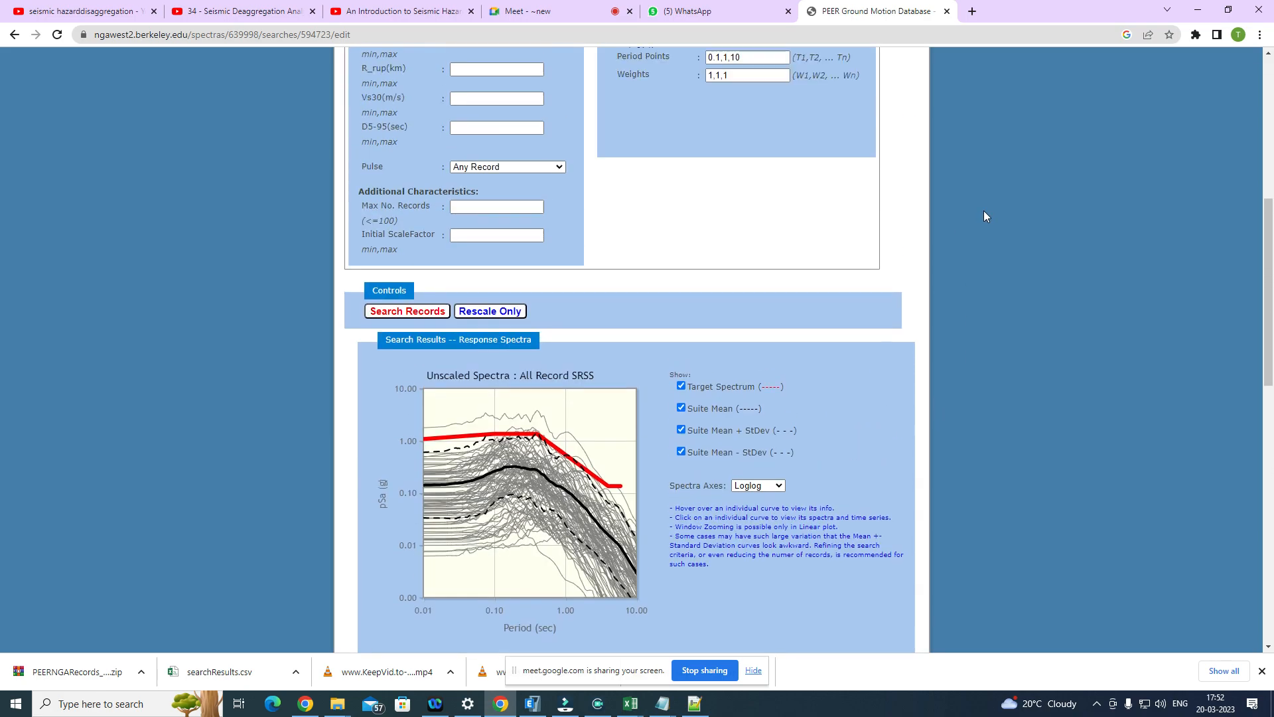
{"action": "scroll", "coordinate": [985, 210], "scroll_direction": "up", "scroll_amount": 4}
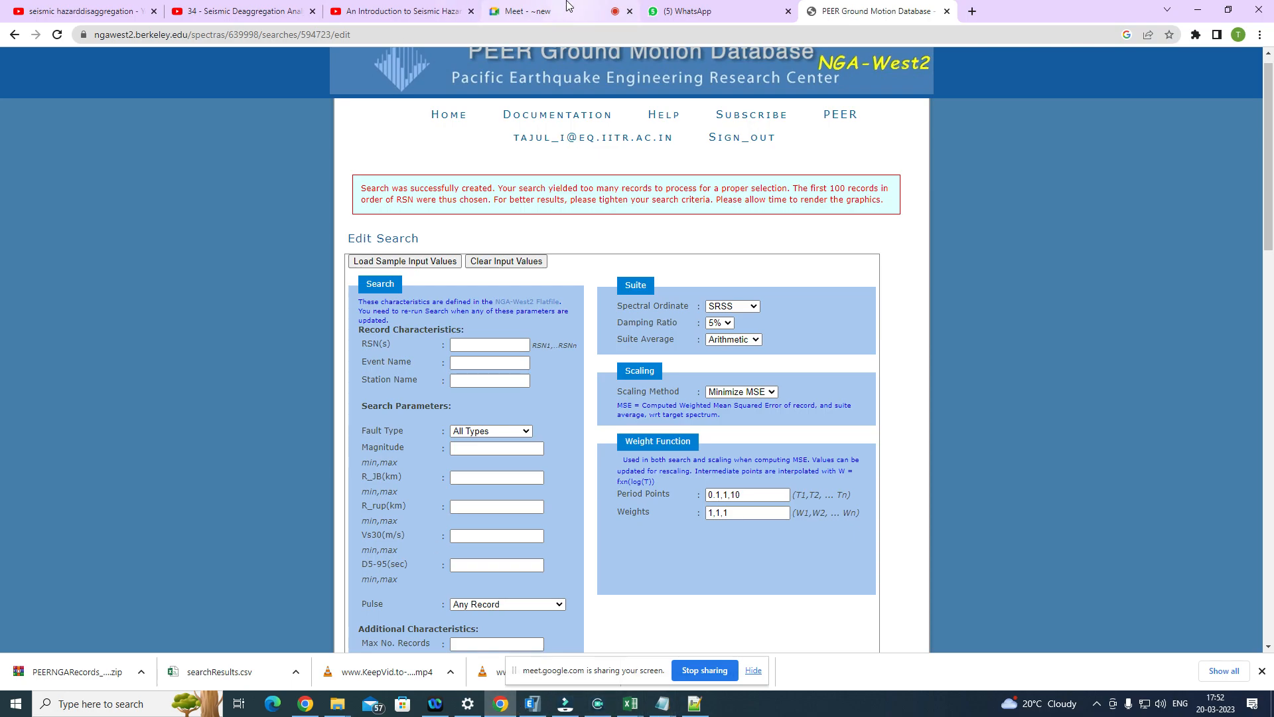
{"action": "left_click", "coordinate": [524, 10]}
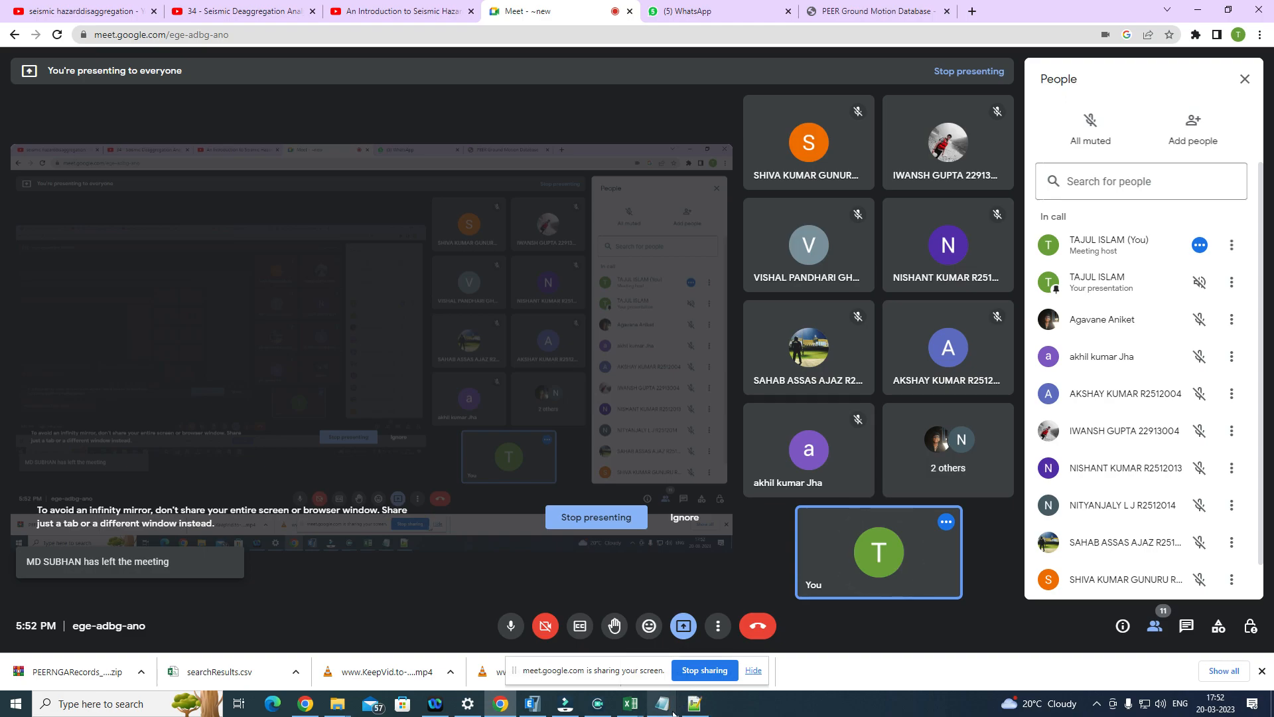
{"action": "left_click", "coordinate": [1097, 708]}
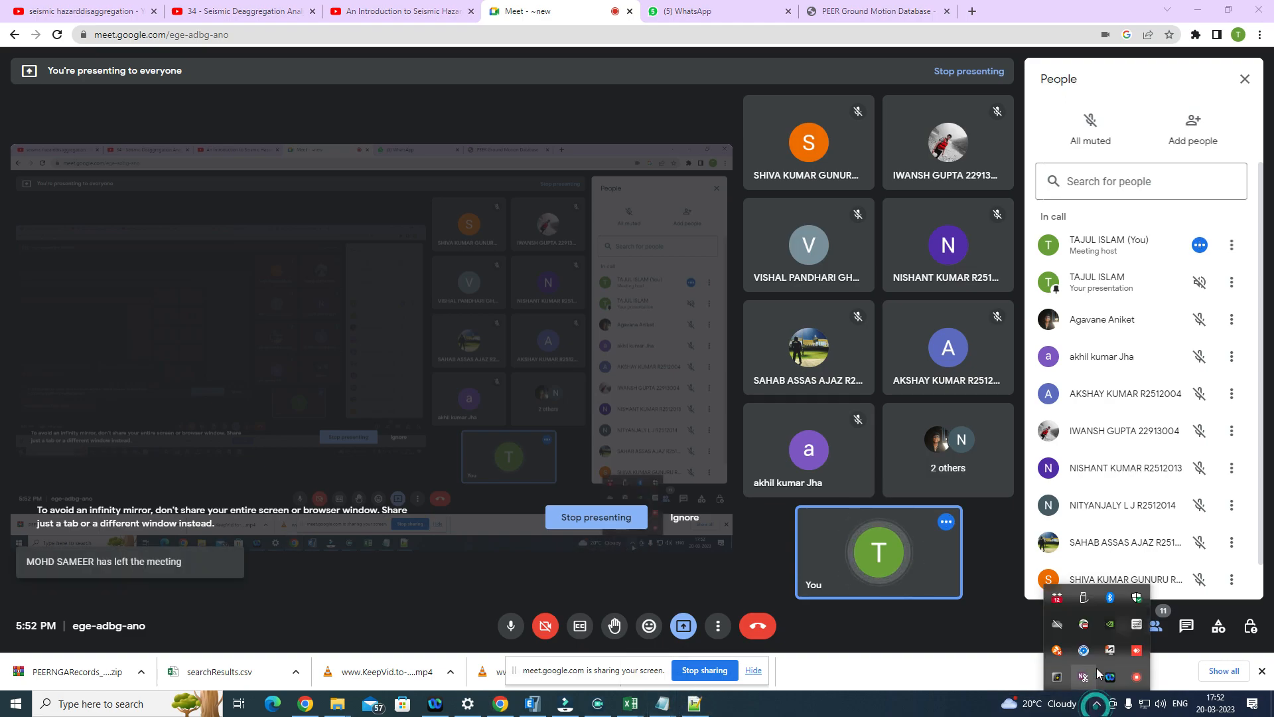
{"action": "left_click", "coordinate": [1136, 677]}
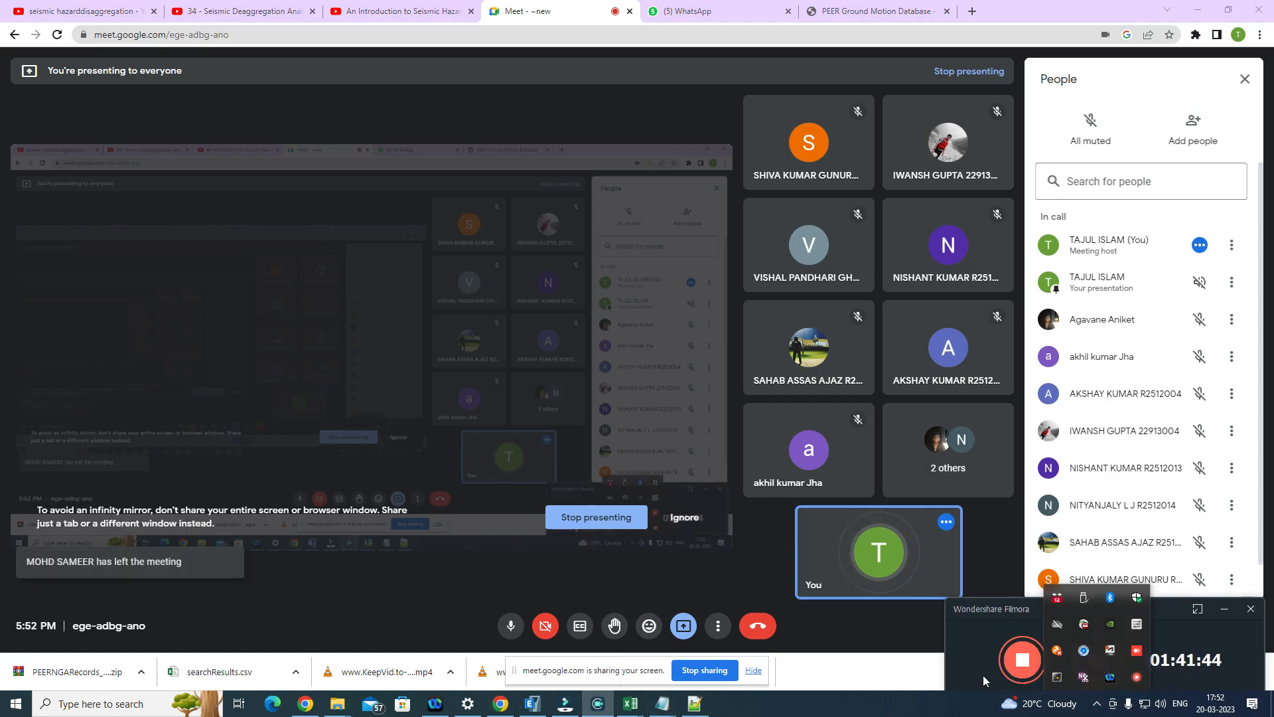